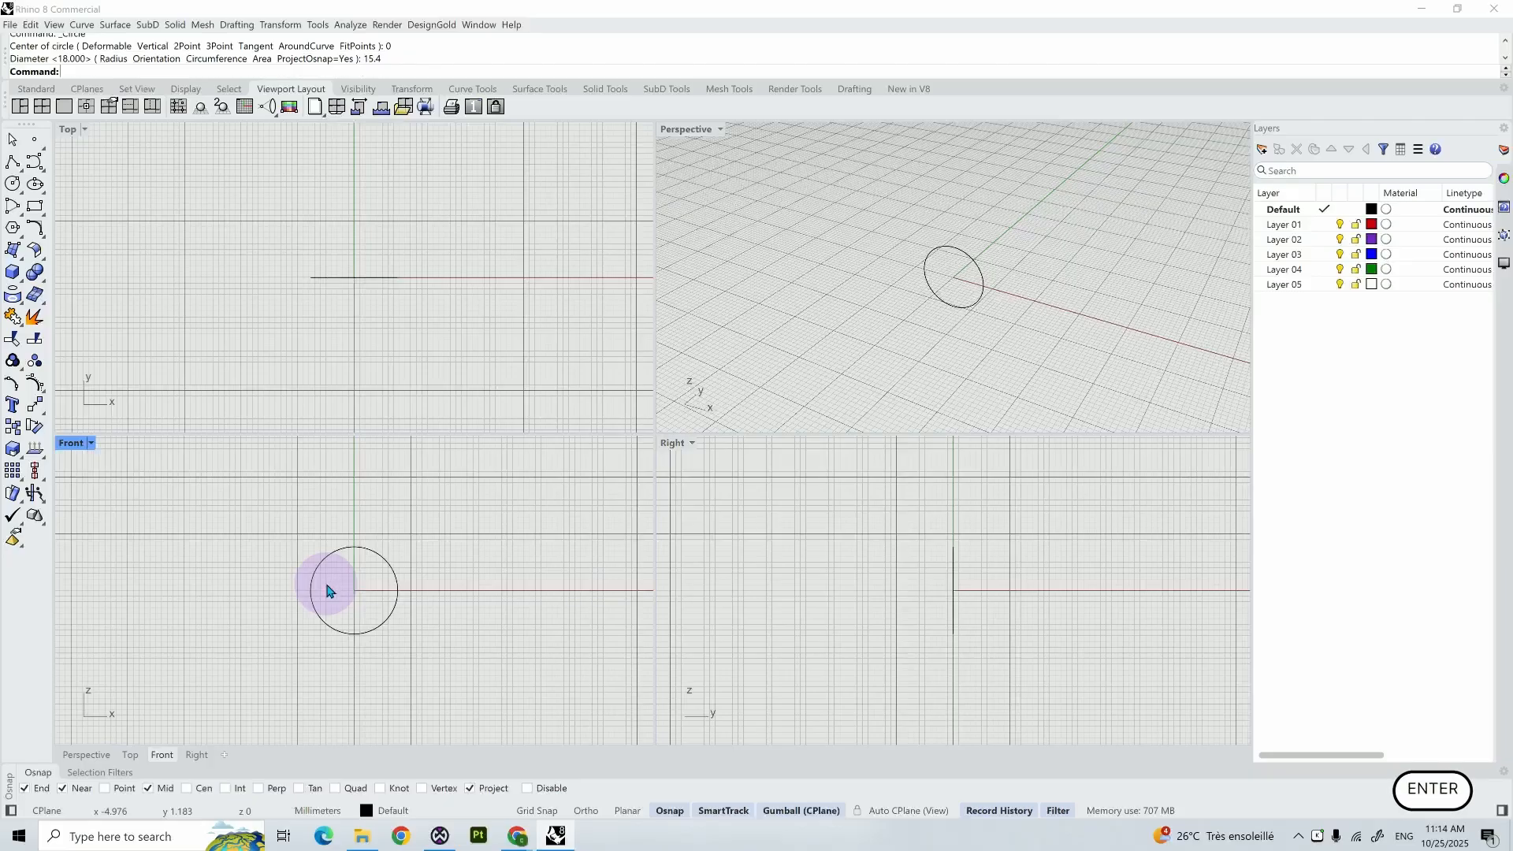
- Move the 15.4 mm circle to Layer 01 and deselect it
click(378, 558)
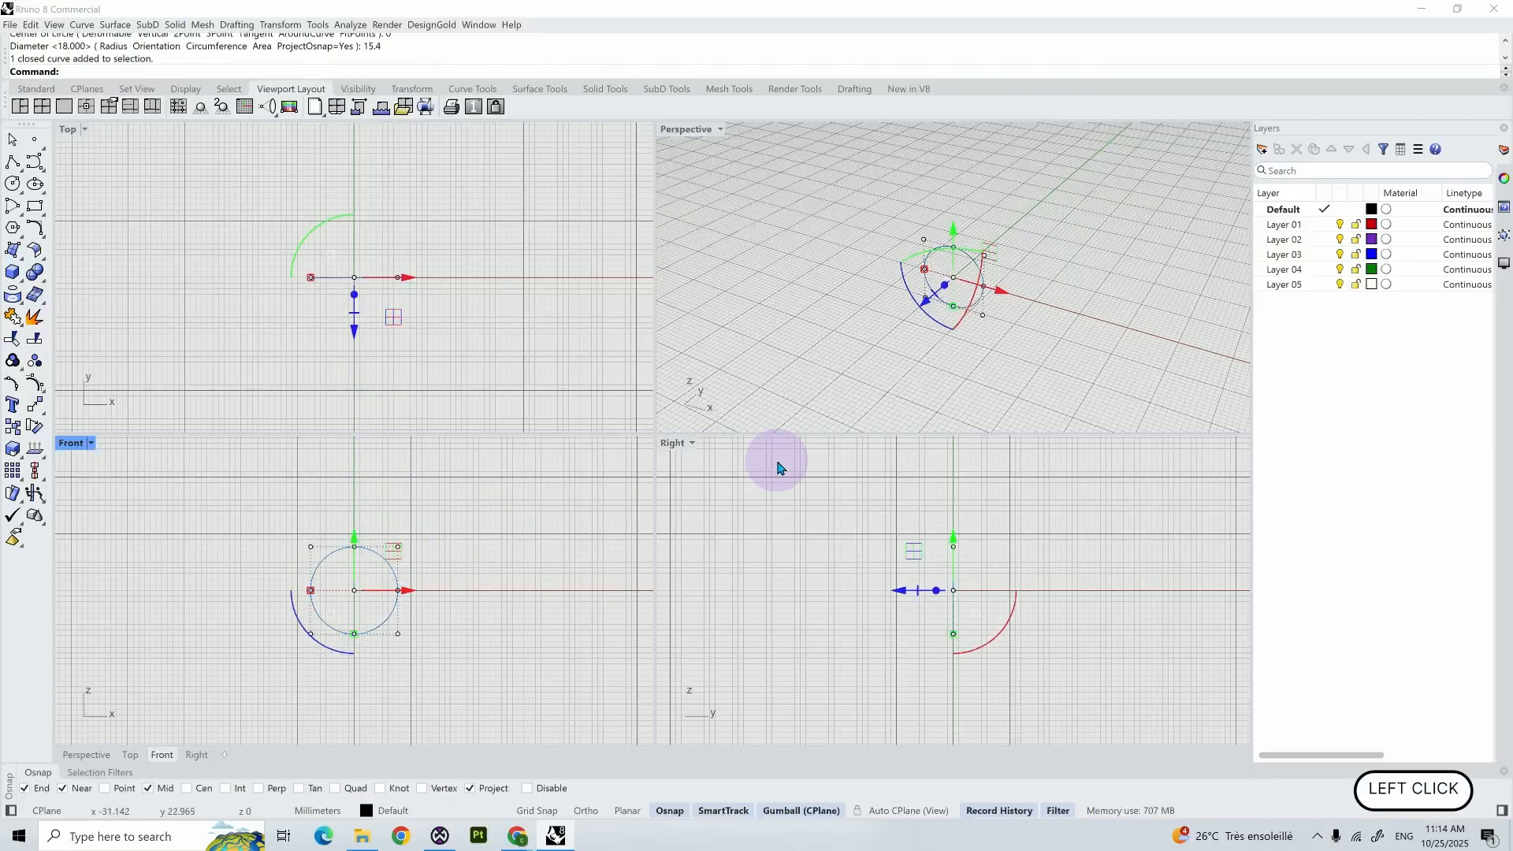
click(1314, 224)
right_click(1317, 231)
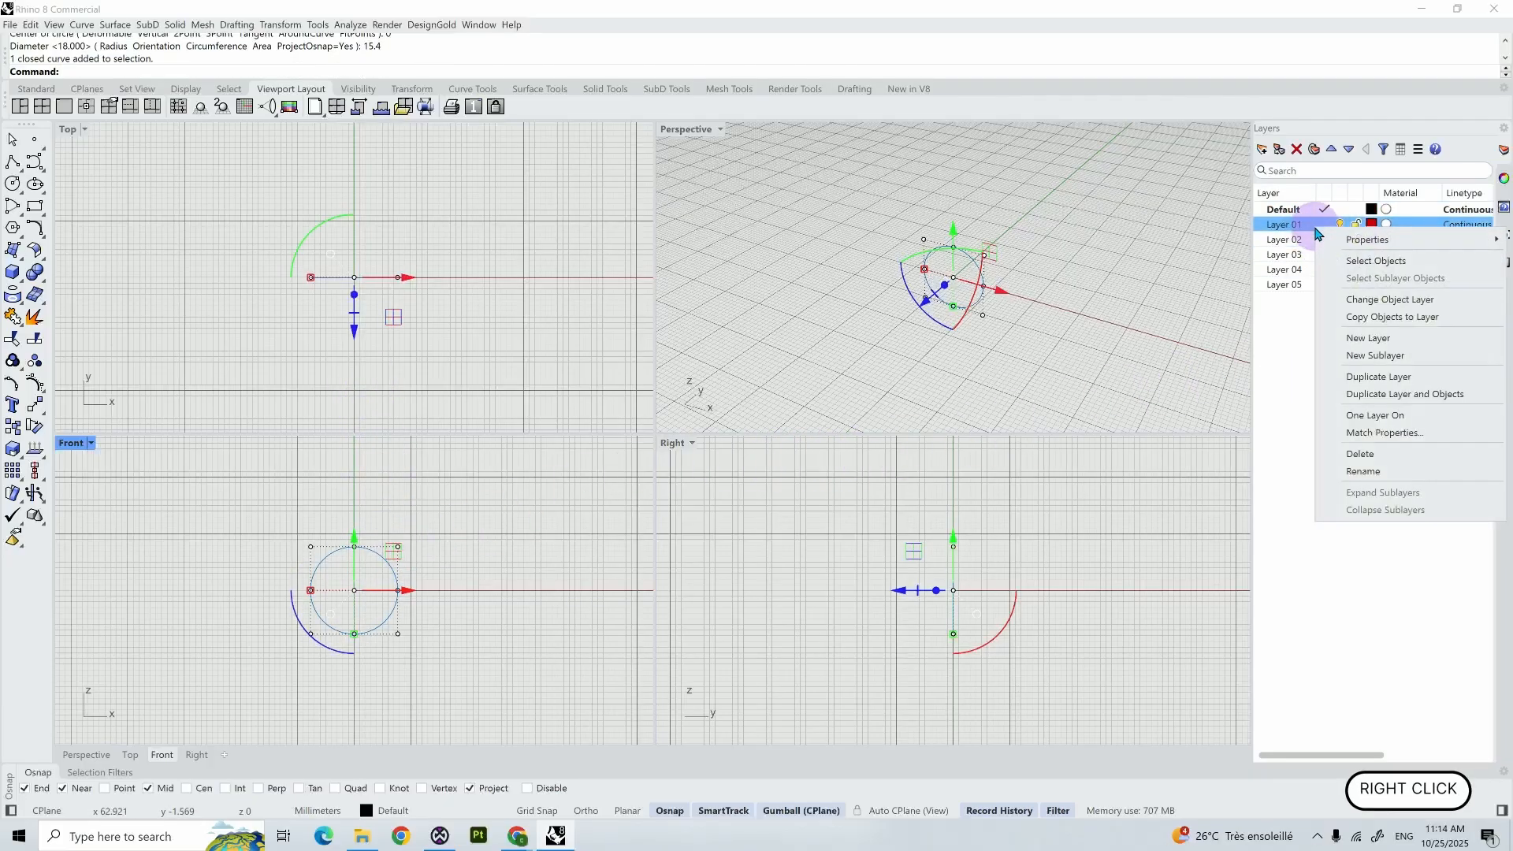
click(1346, 306)
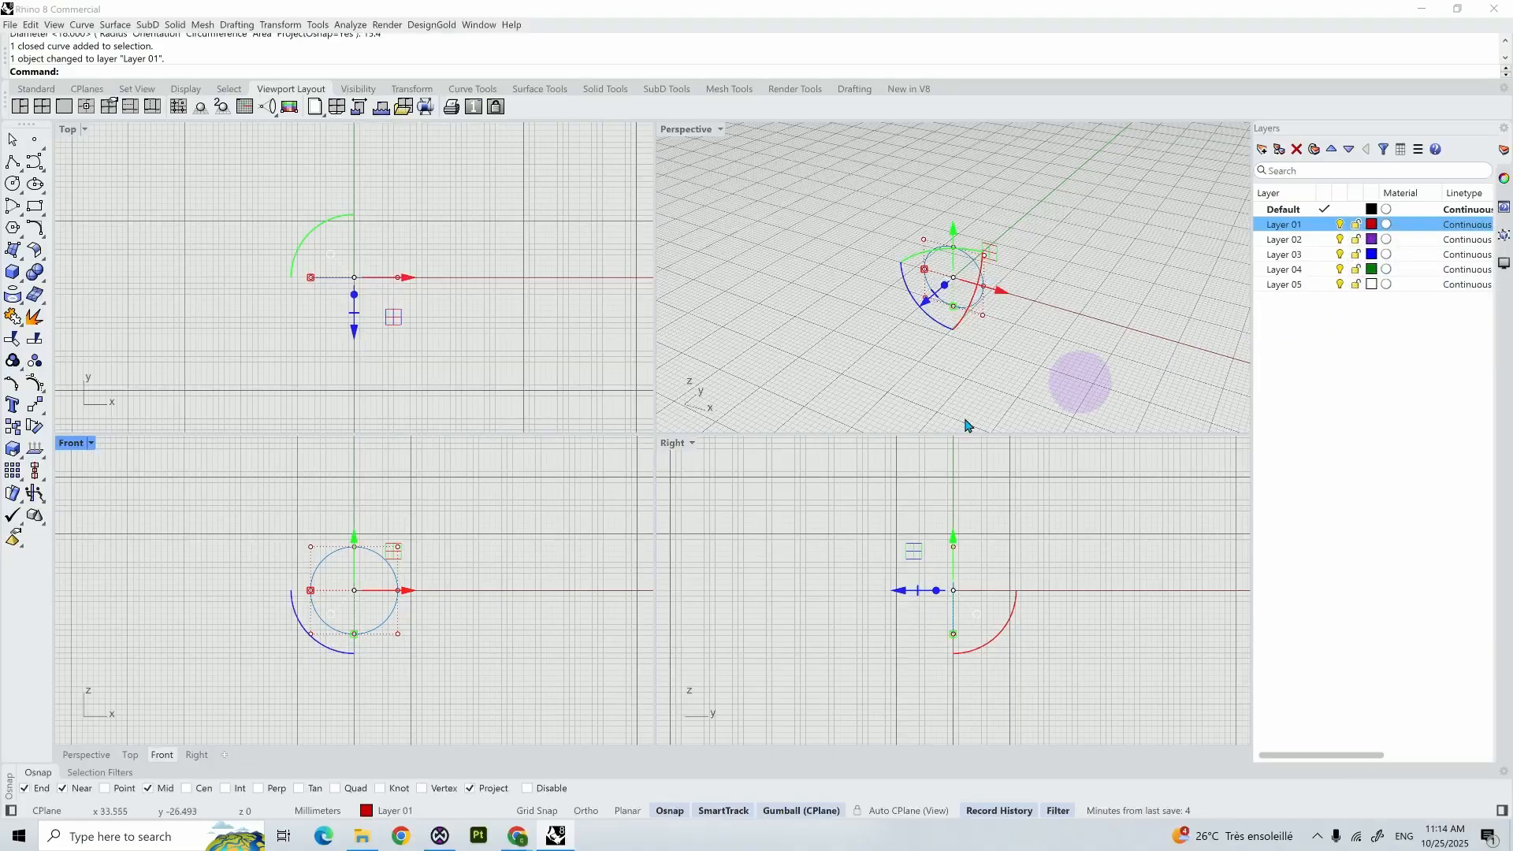
click(575, 553)
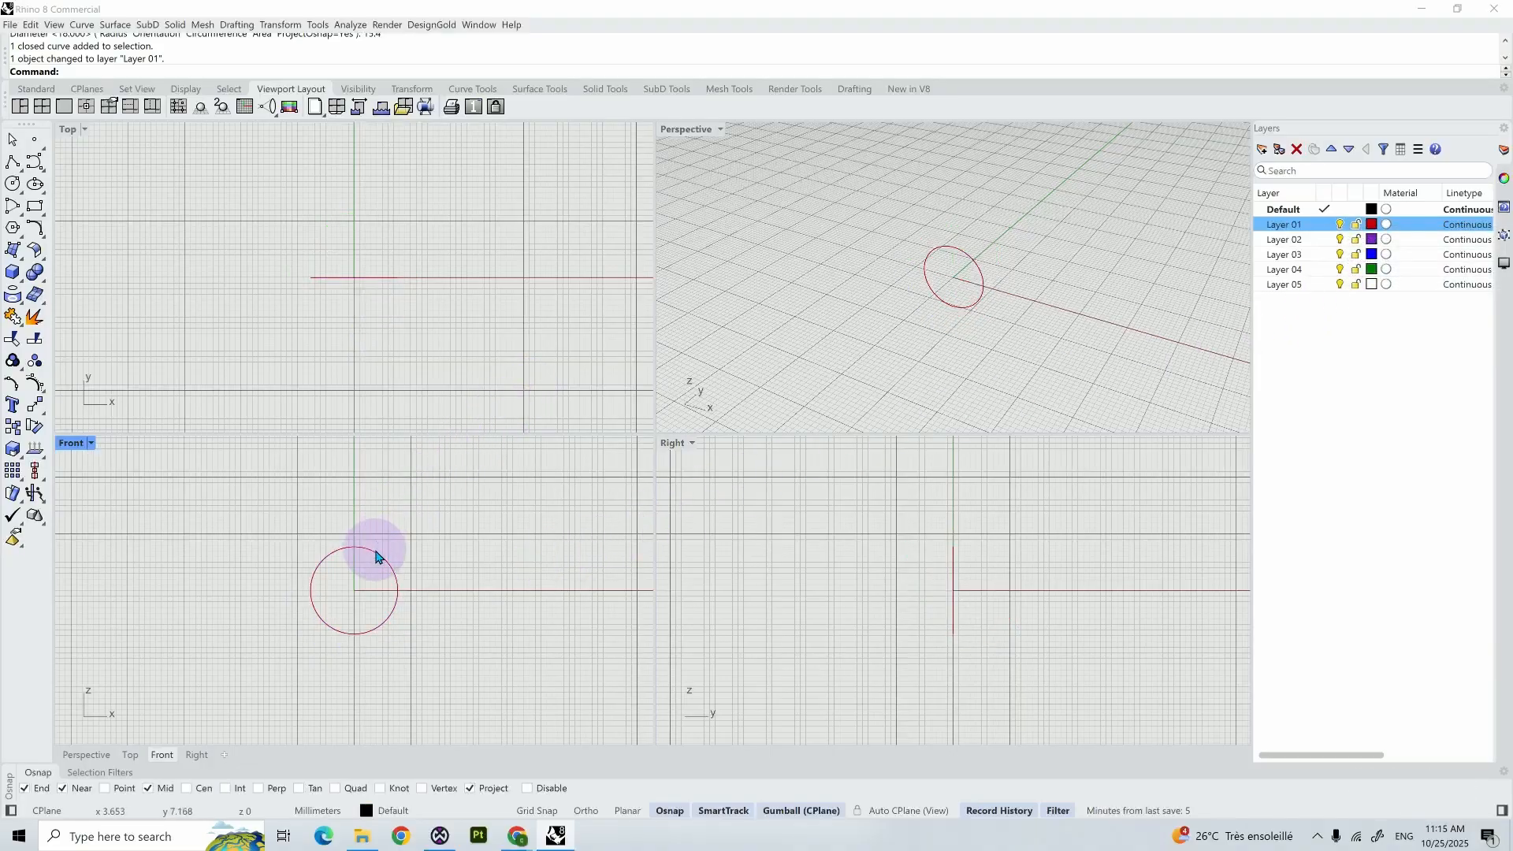
- Offset the red circle outward by 1.95 mm to form the ring's outer outline
click(380, 554)
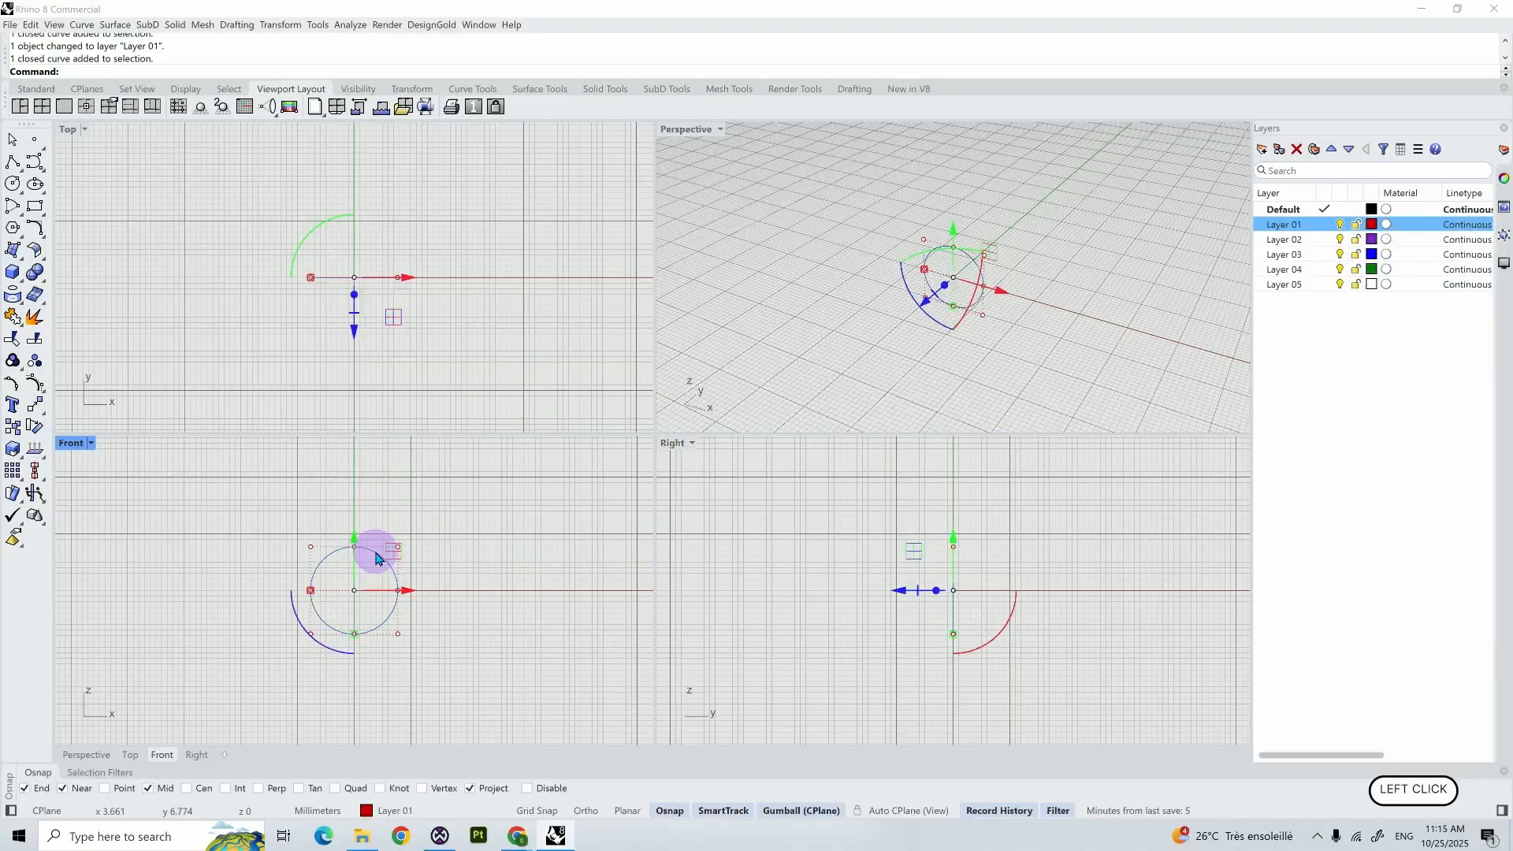
text(O)
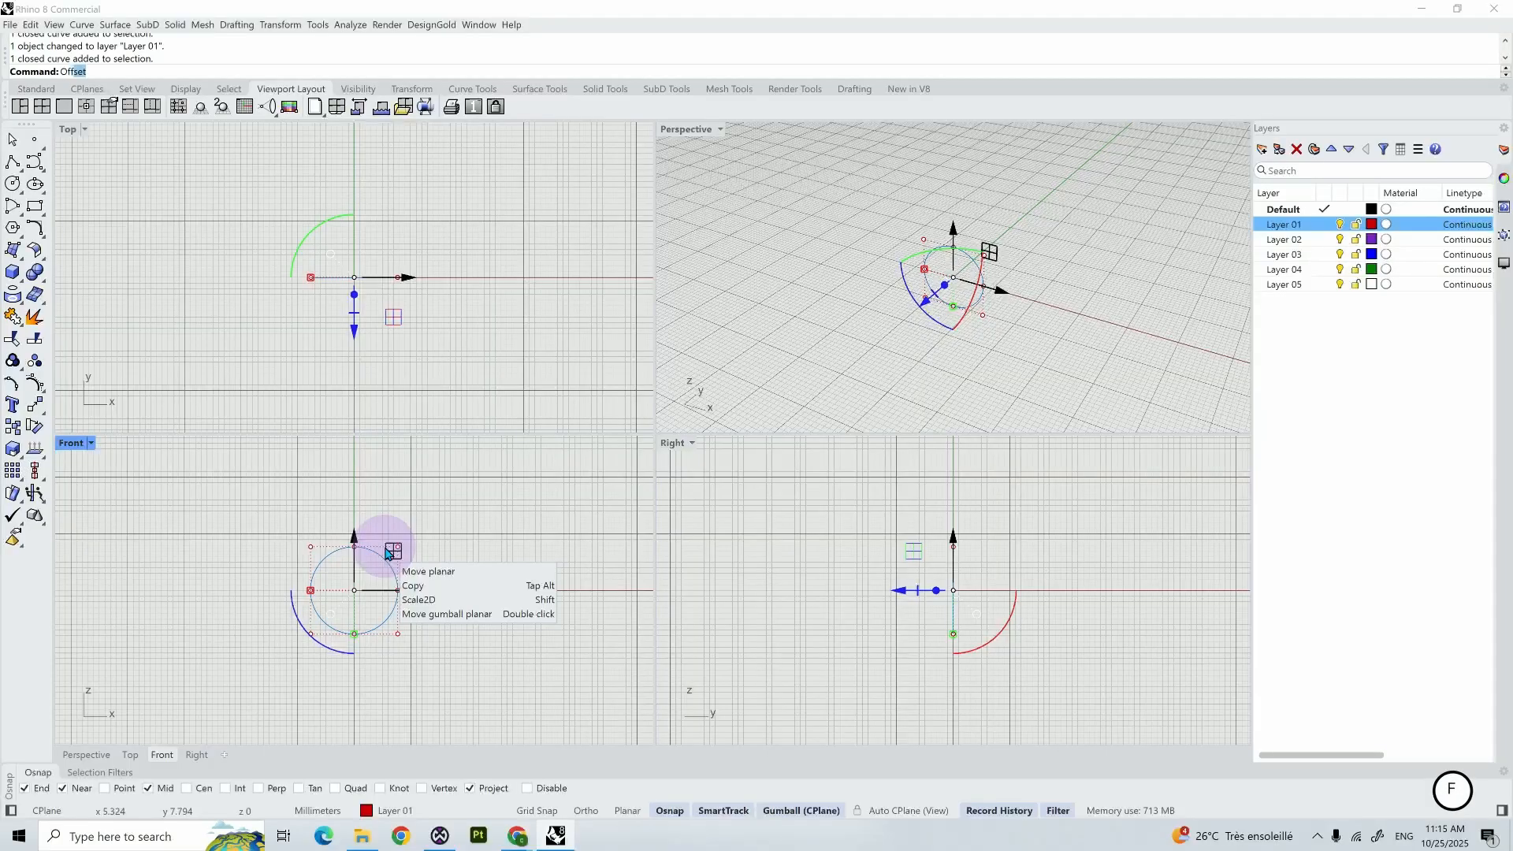
text(ff)
key(Return)
text(1.95)
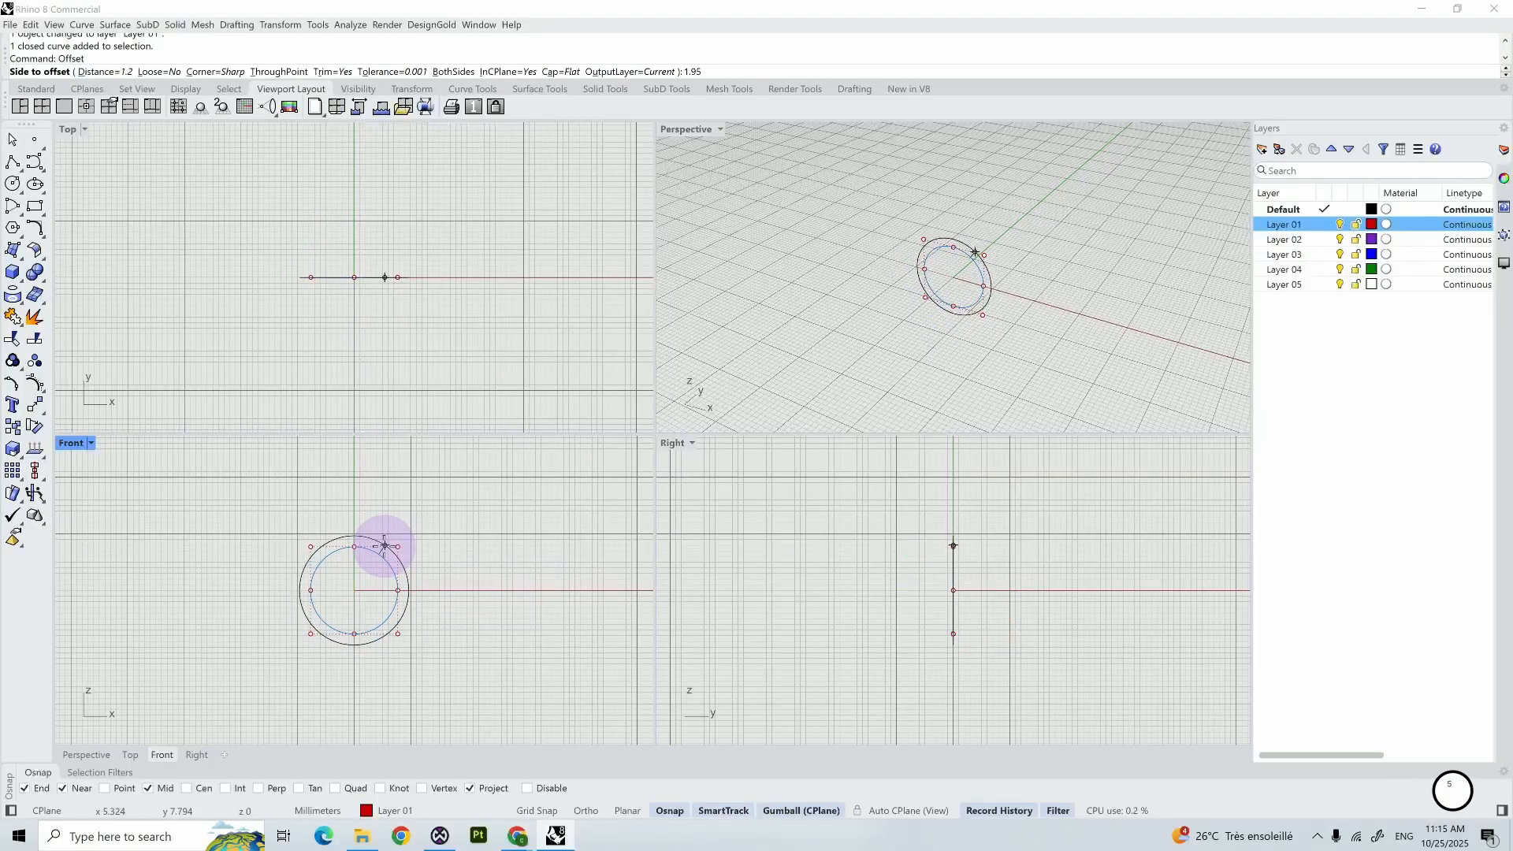
key(Return)
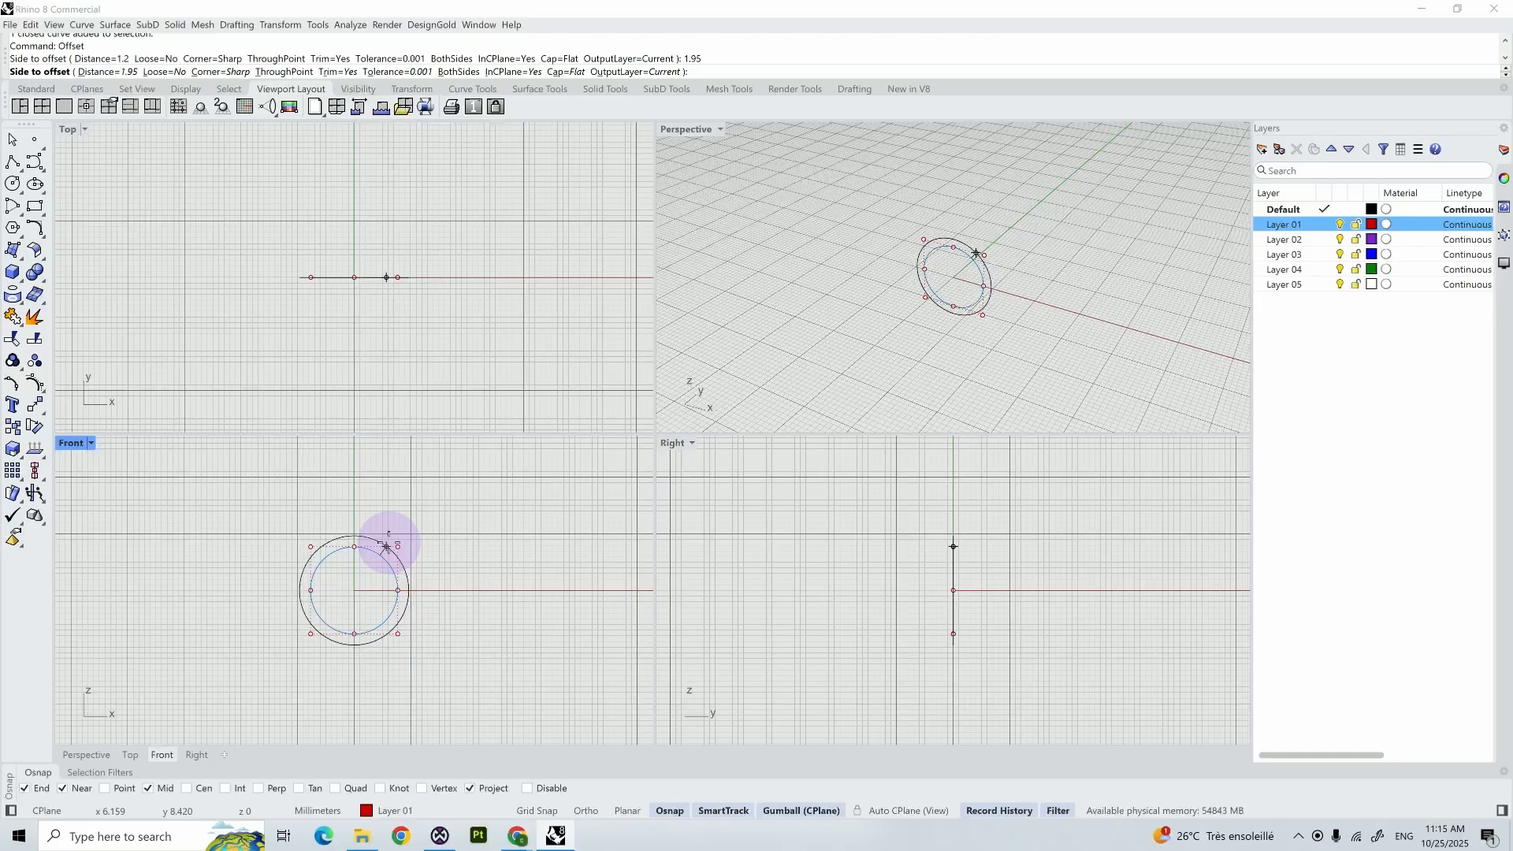
click(386, 545)
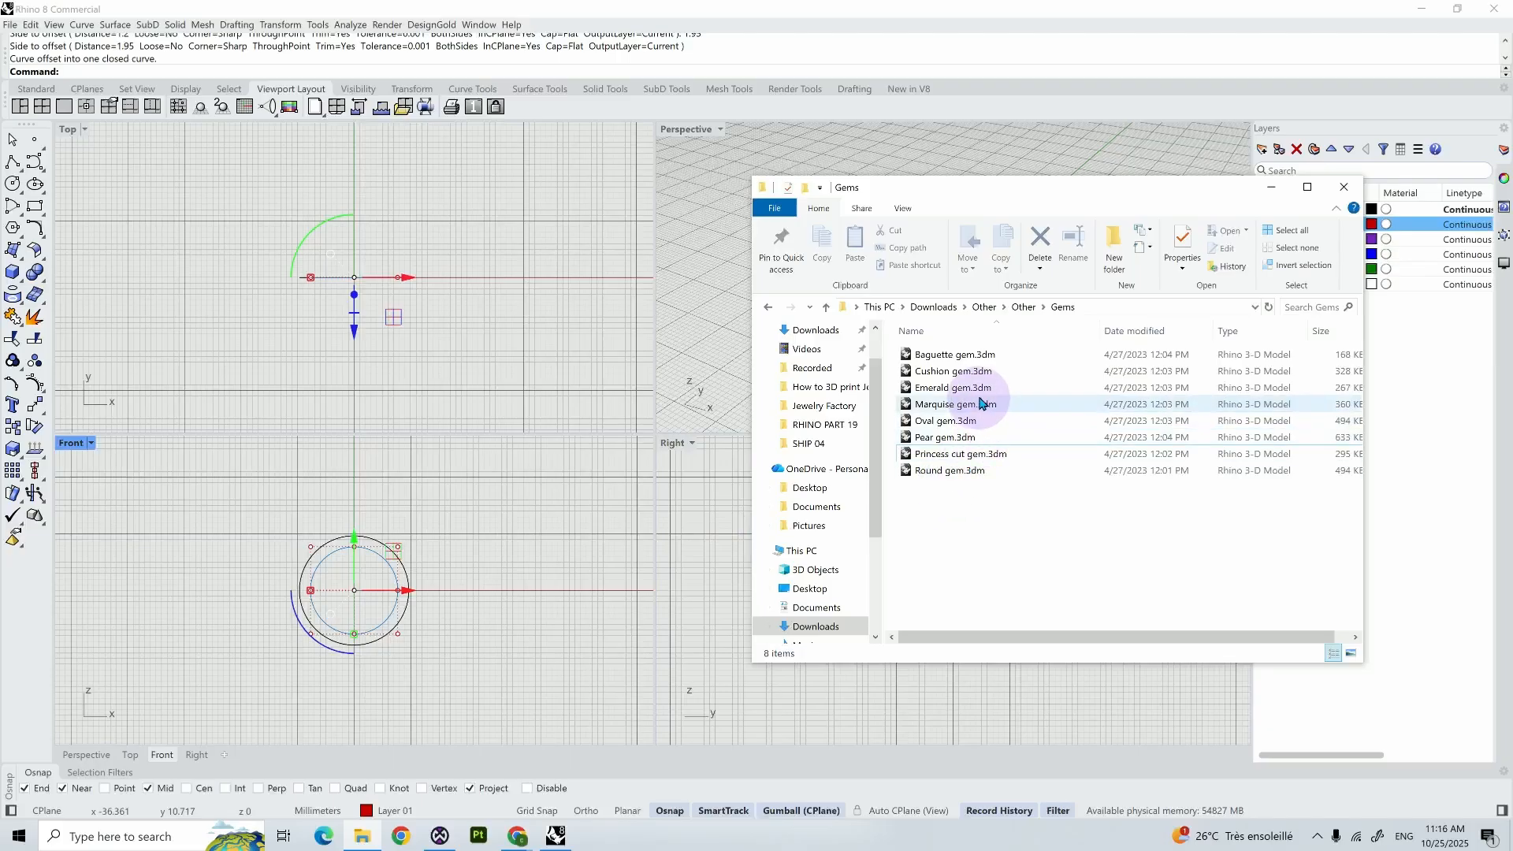
- Import the file Emerald gem.3dm from the Gems folder into the model
drag(979, 398, 364, 589)
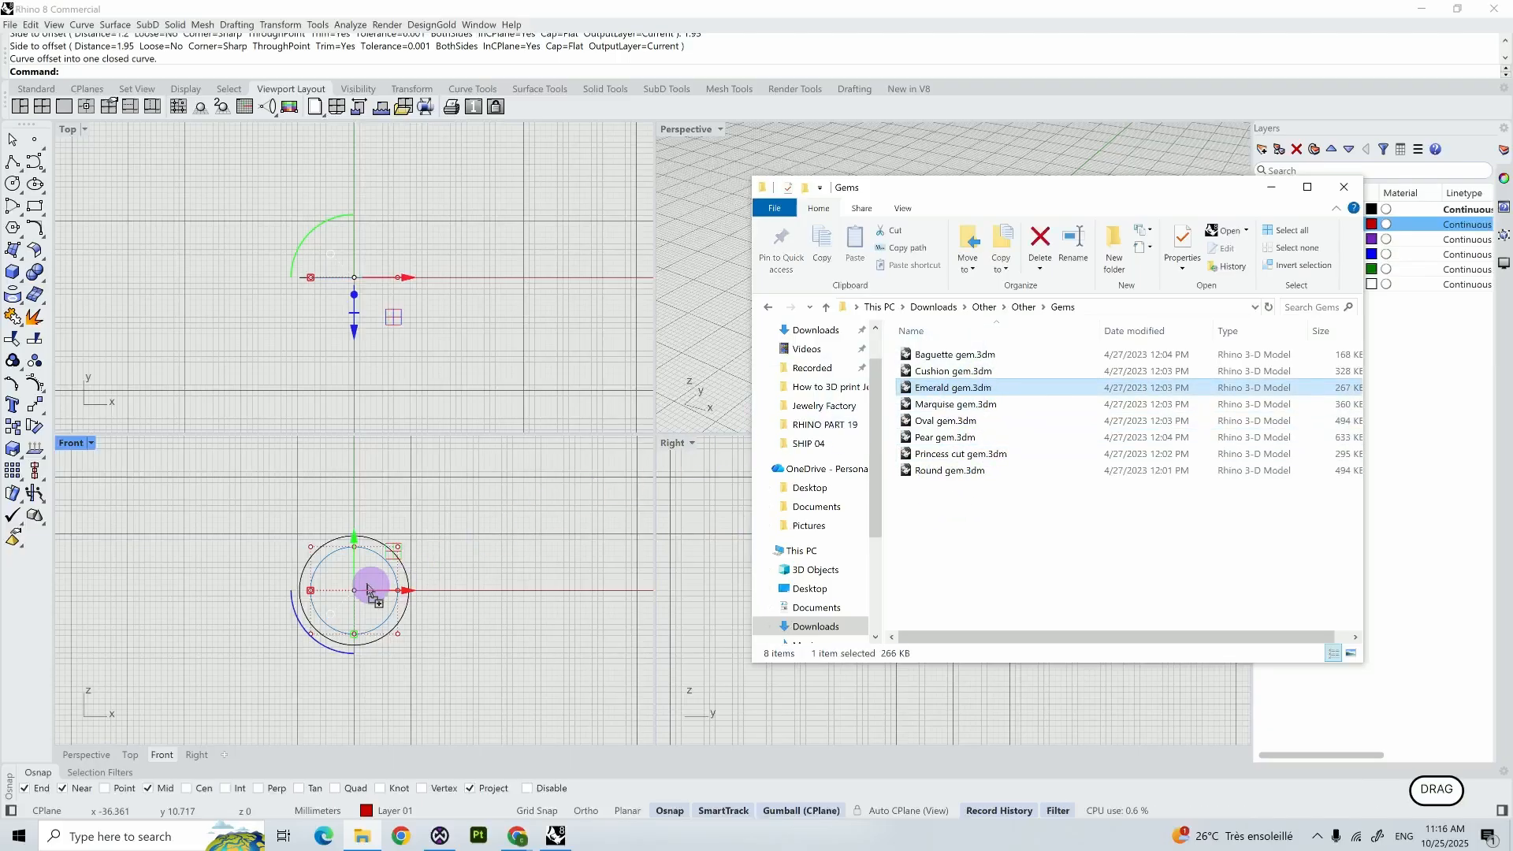
click(722, 457)
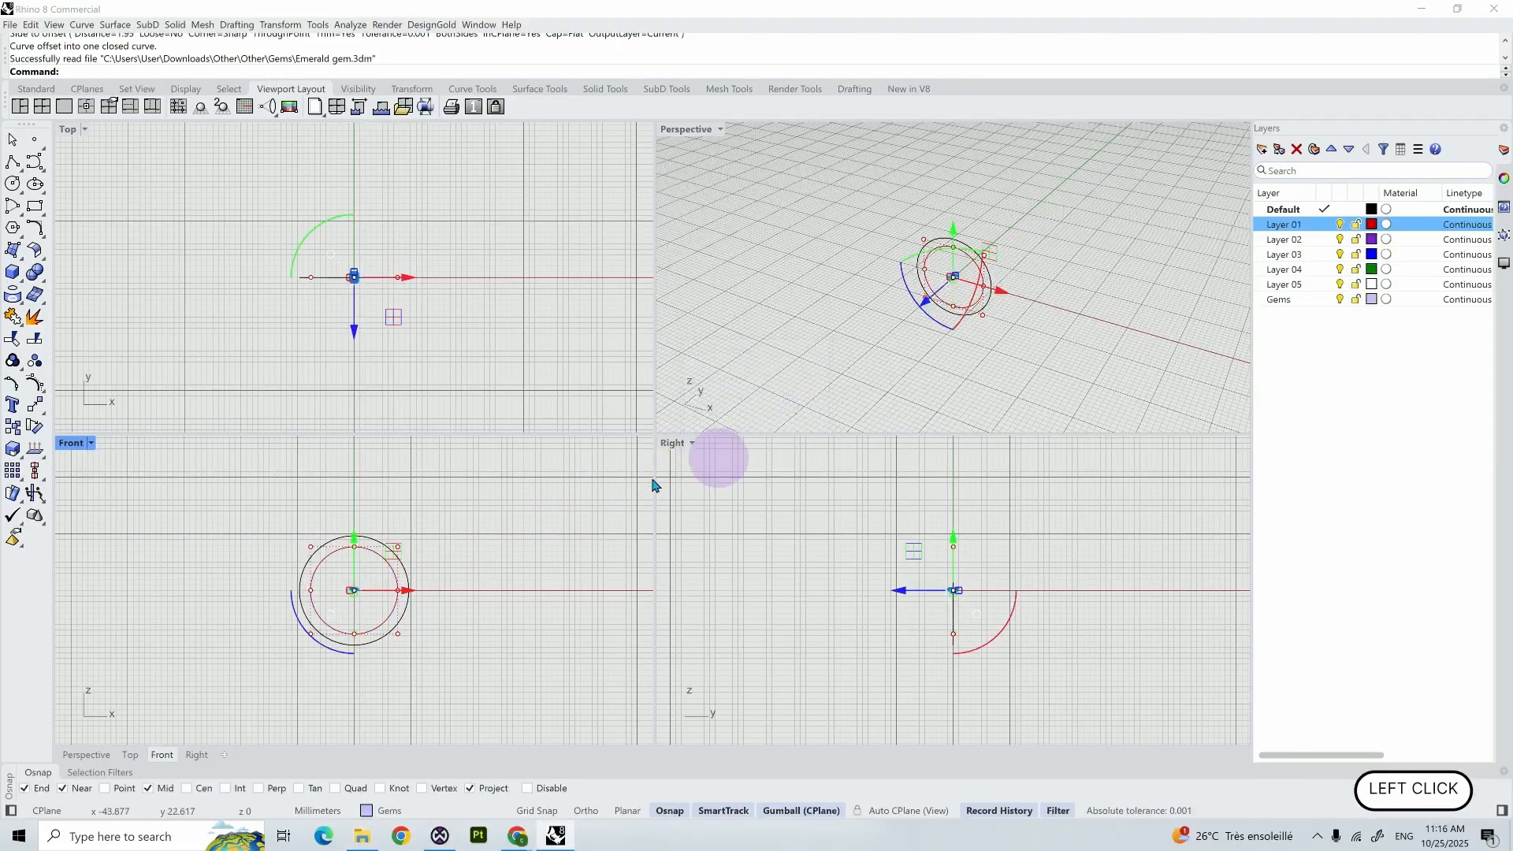
- Scale the imported emerald gem uniformly by a factor of 5
scroll(433, 587, up, 6)
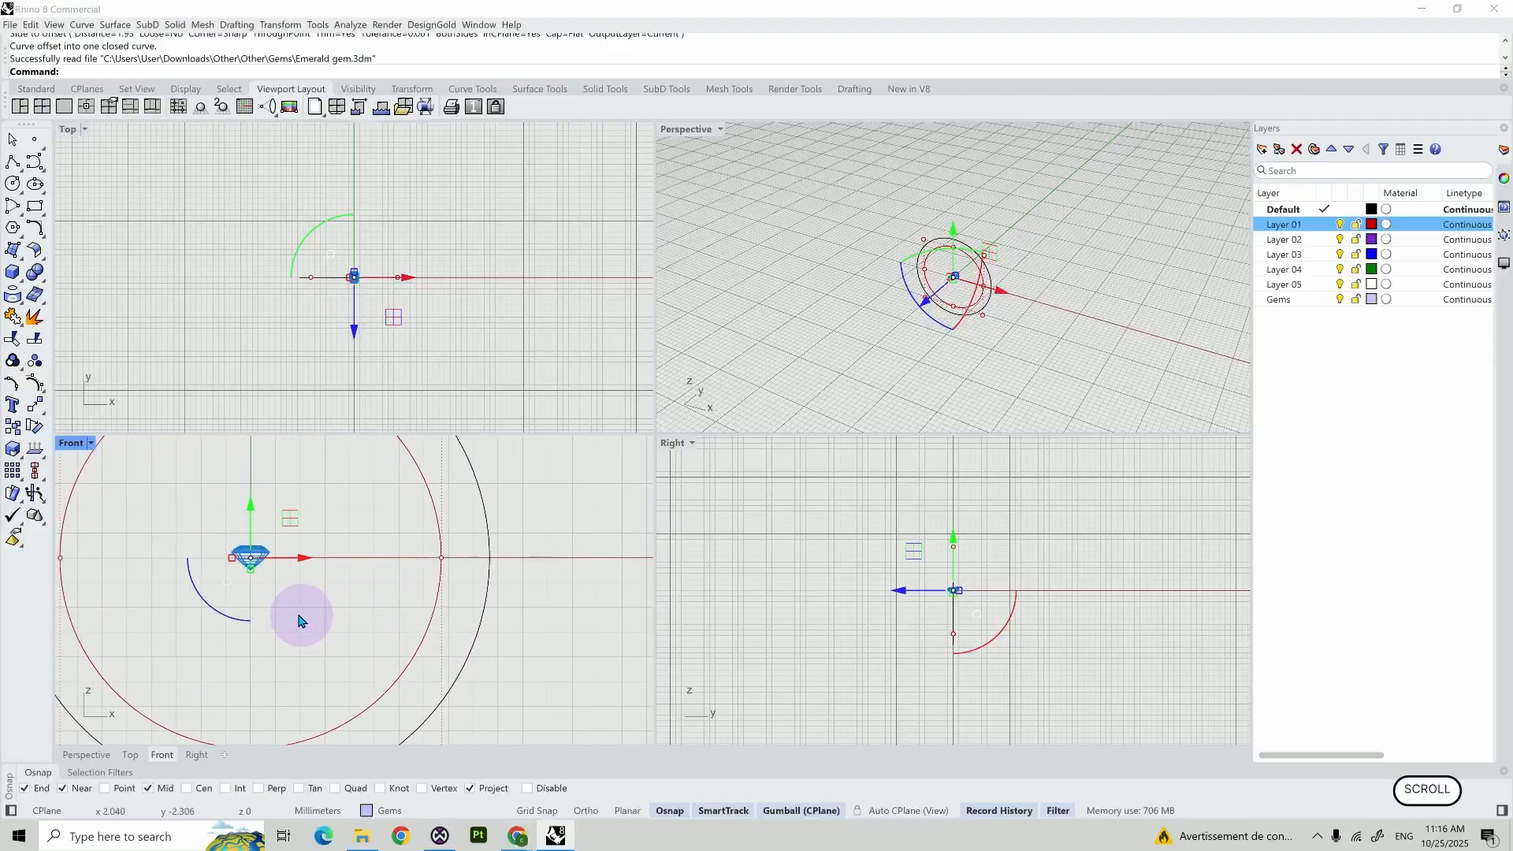
shift+right_drag(297, 612, 408, 640)
shift+drag(337, 583, 337, 584)
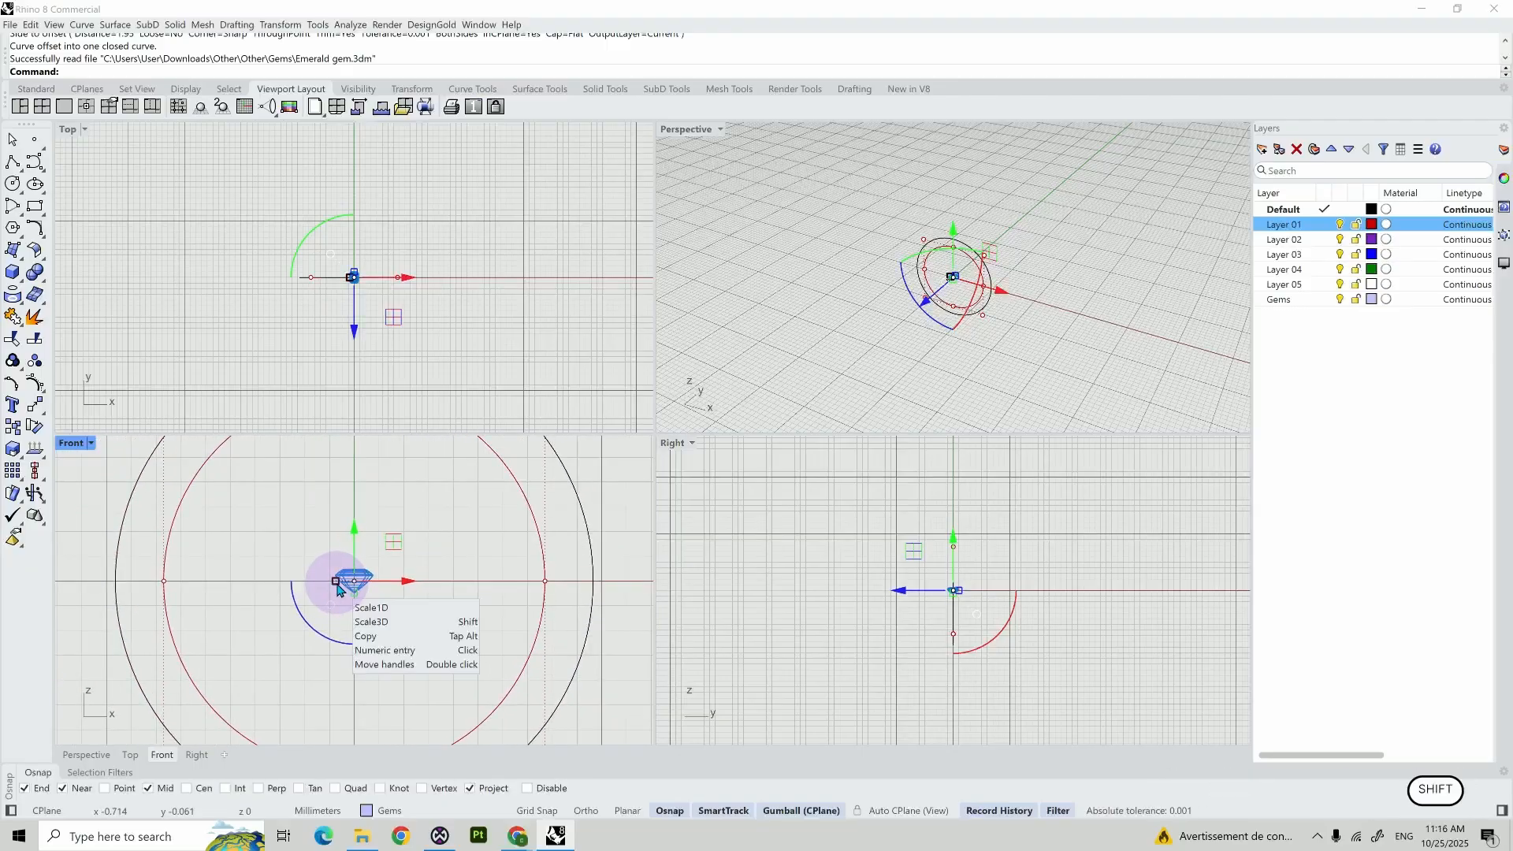
shift+click(336, 583)
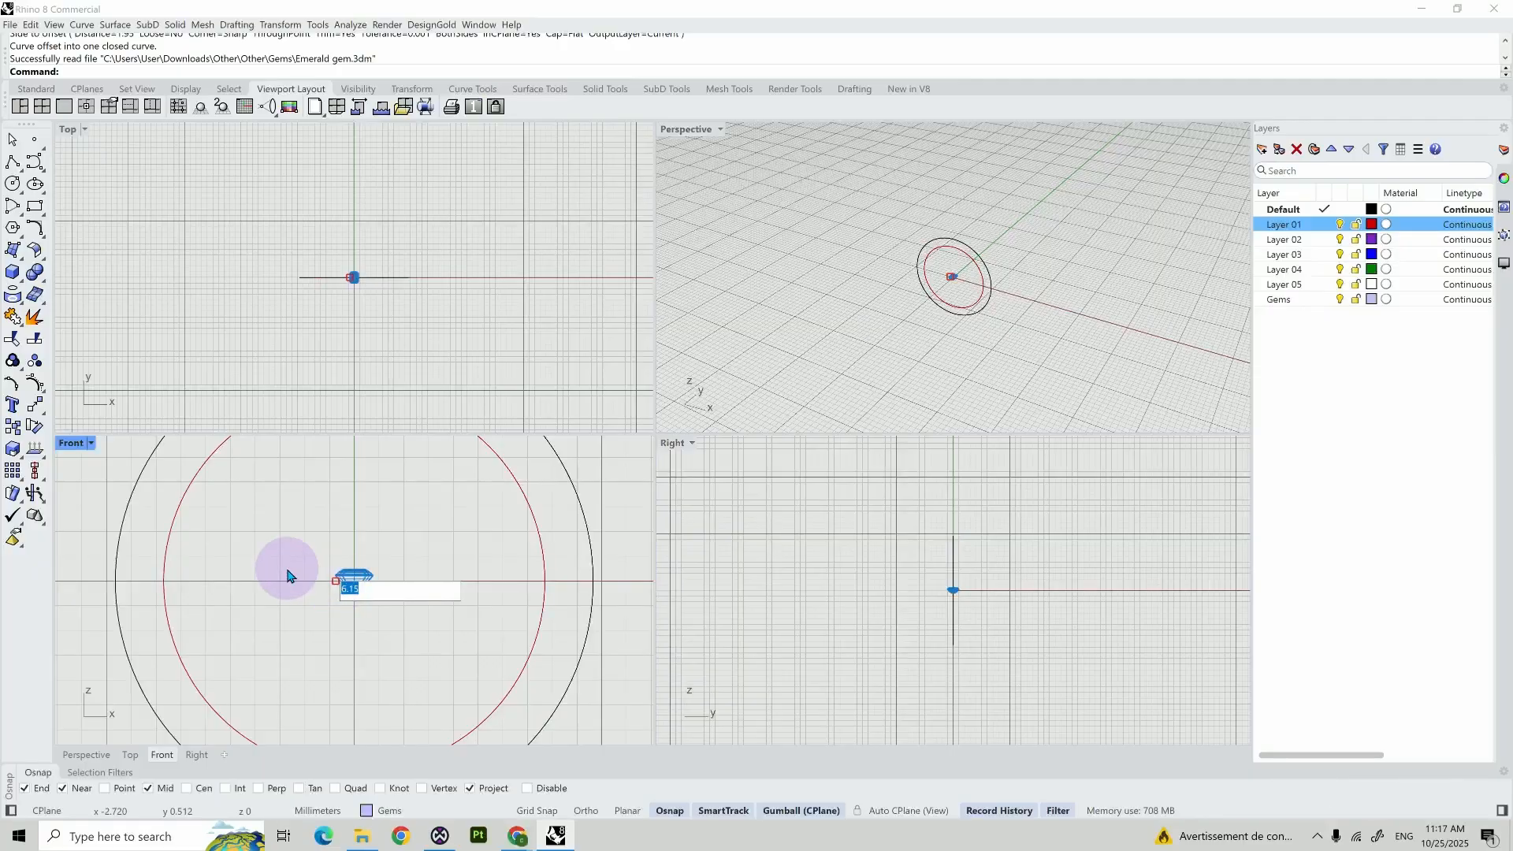
text(5)
key(Return)
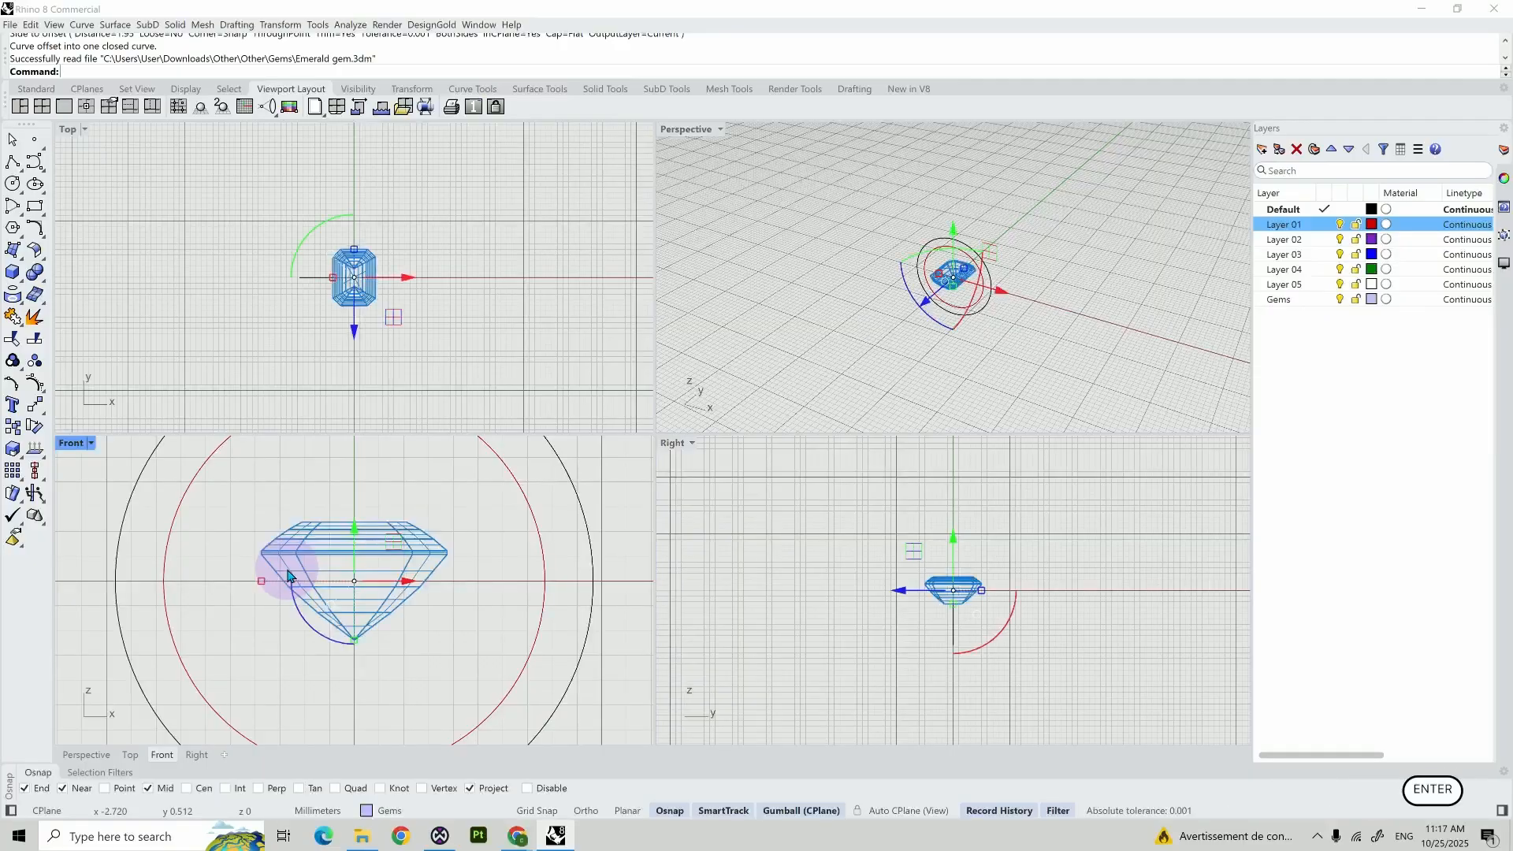
key(alt)
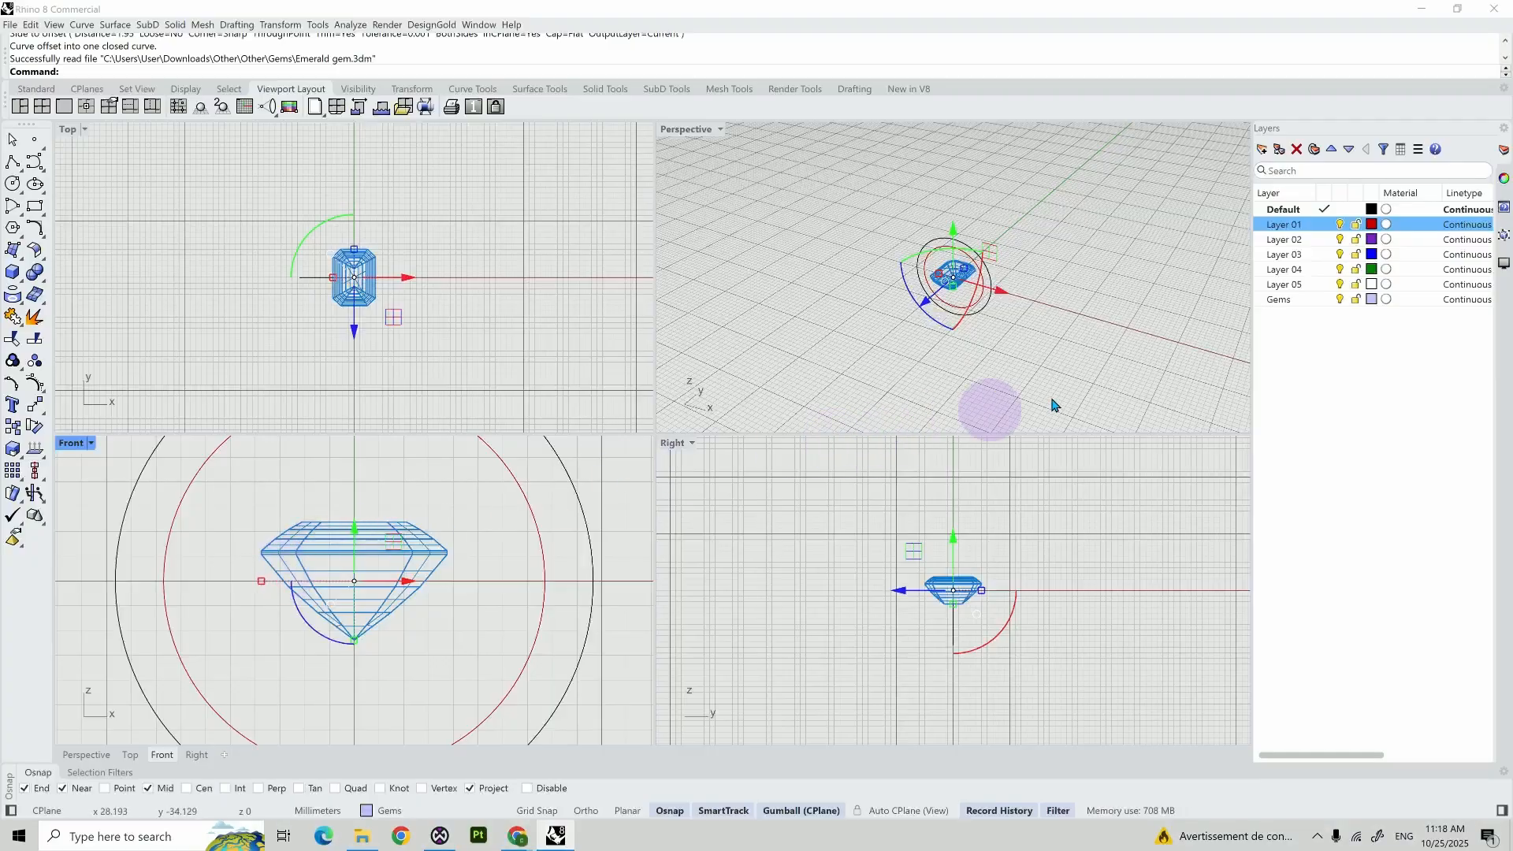
- Turn off uniform sizing in BoxEdit and set the gem's size to X 5, Y 7 and Z 3.178 mm
click(1504, 241)
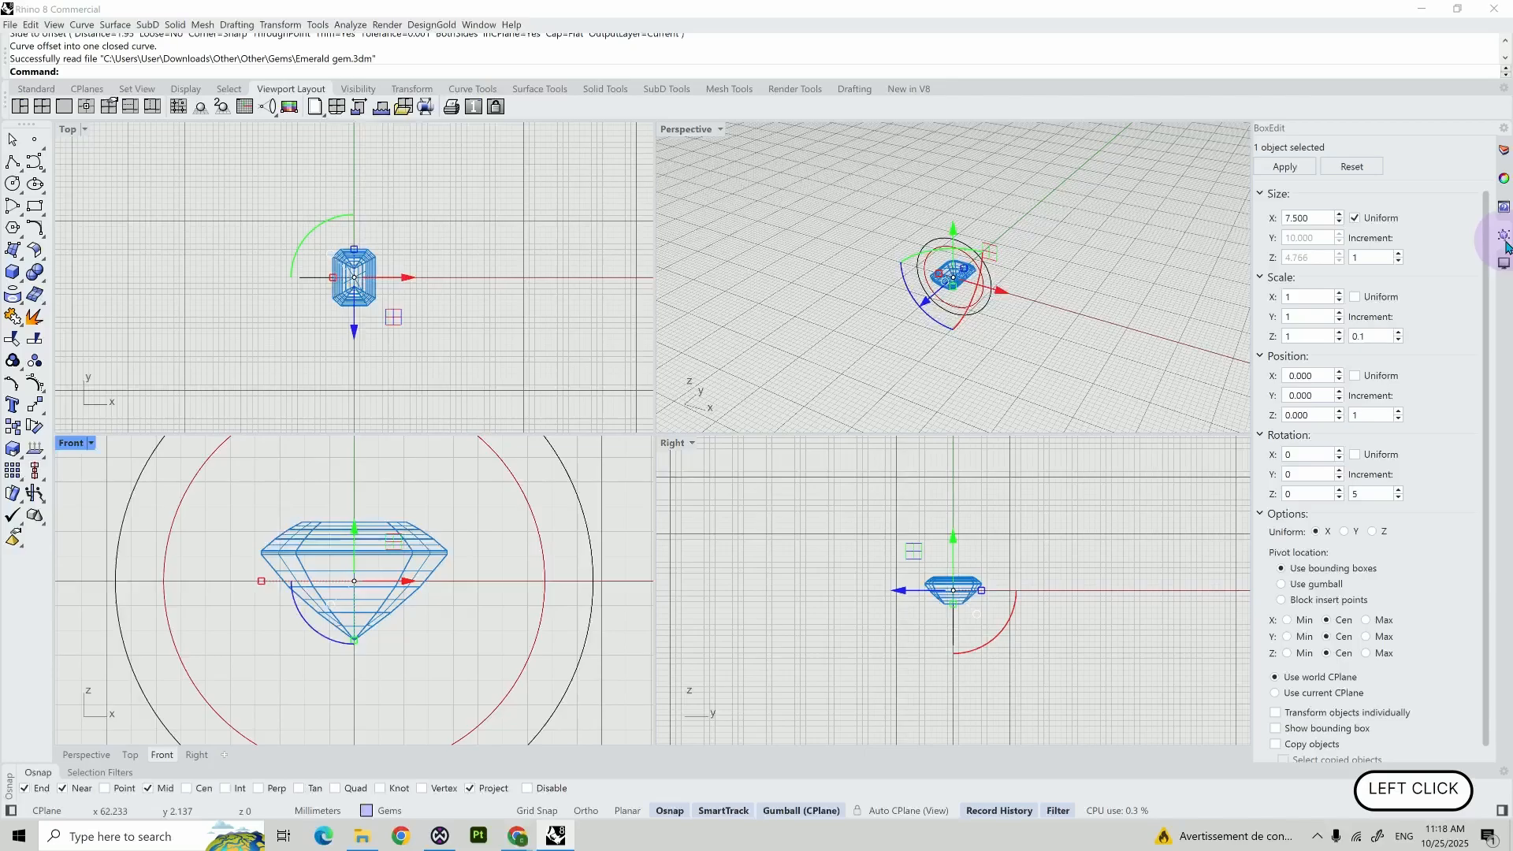
click(1354, 219)
click(1328, 219)
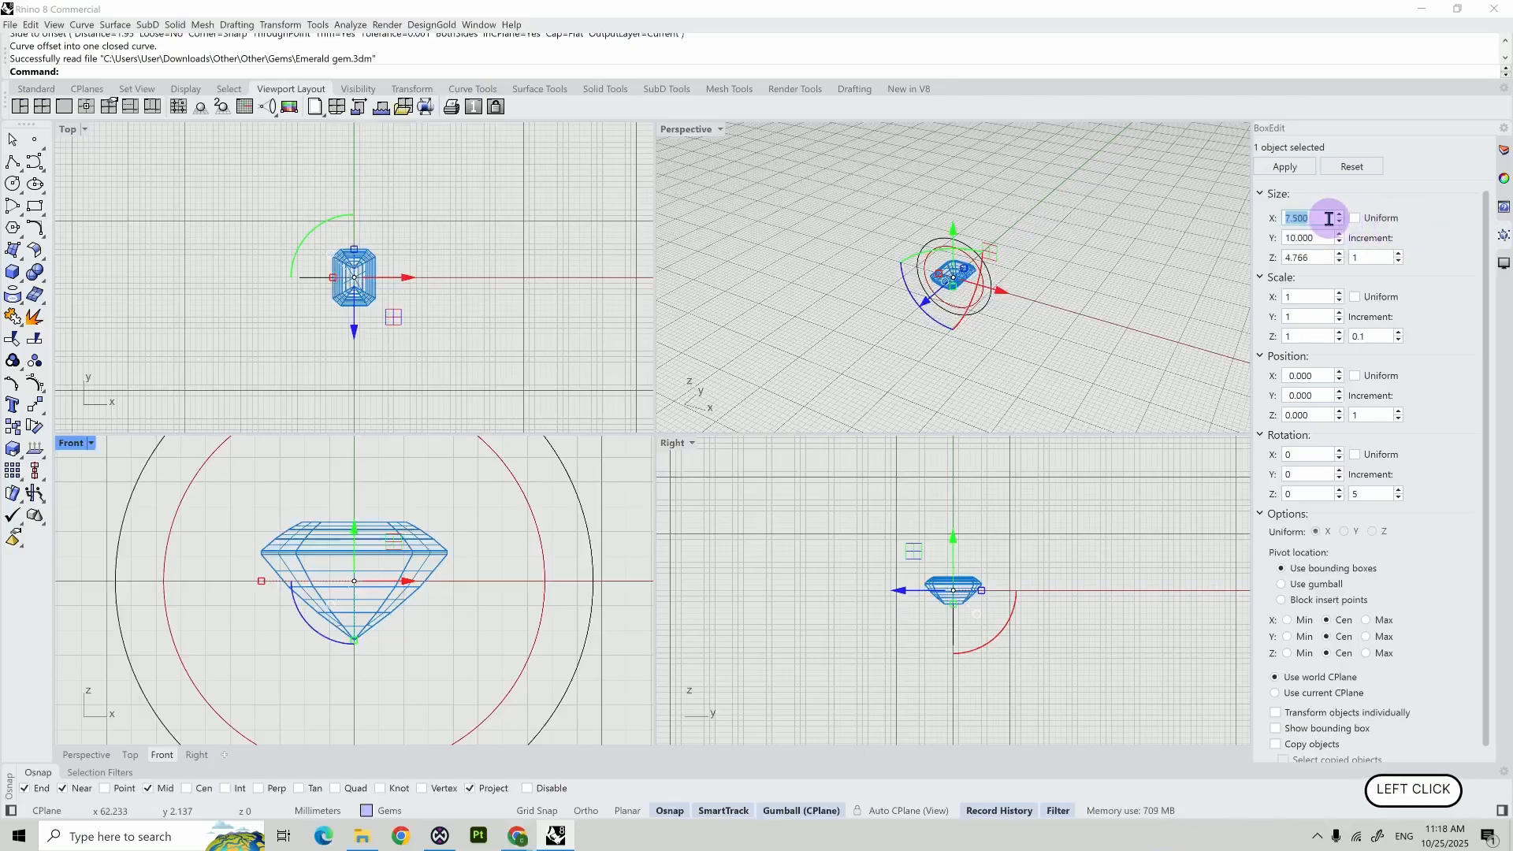
key(ctrl+z)
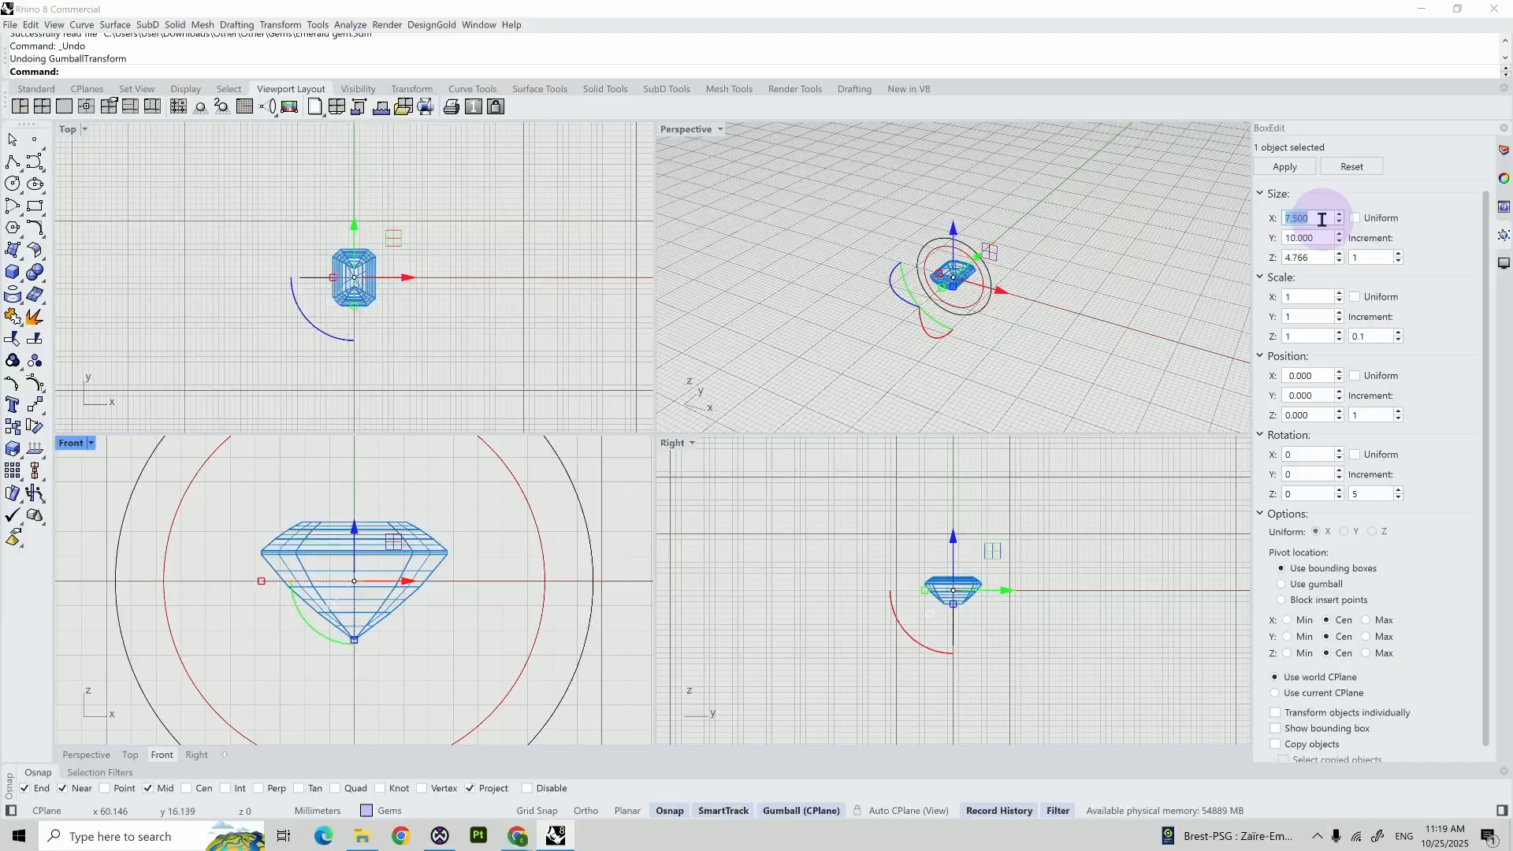
text(5)
key(Tab)
click(1322, 234)
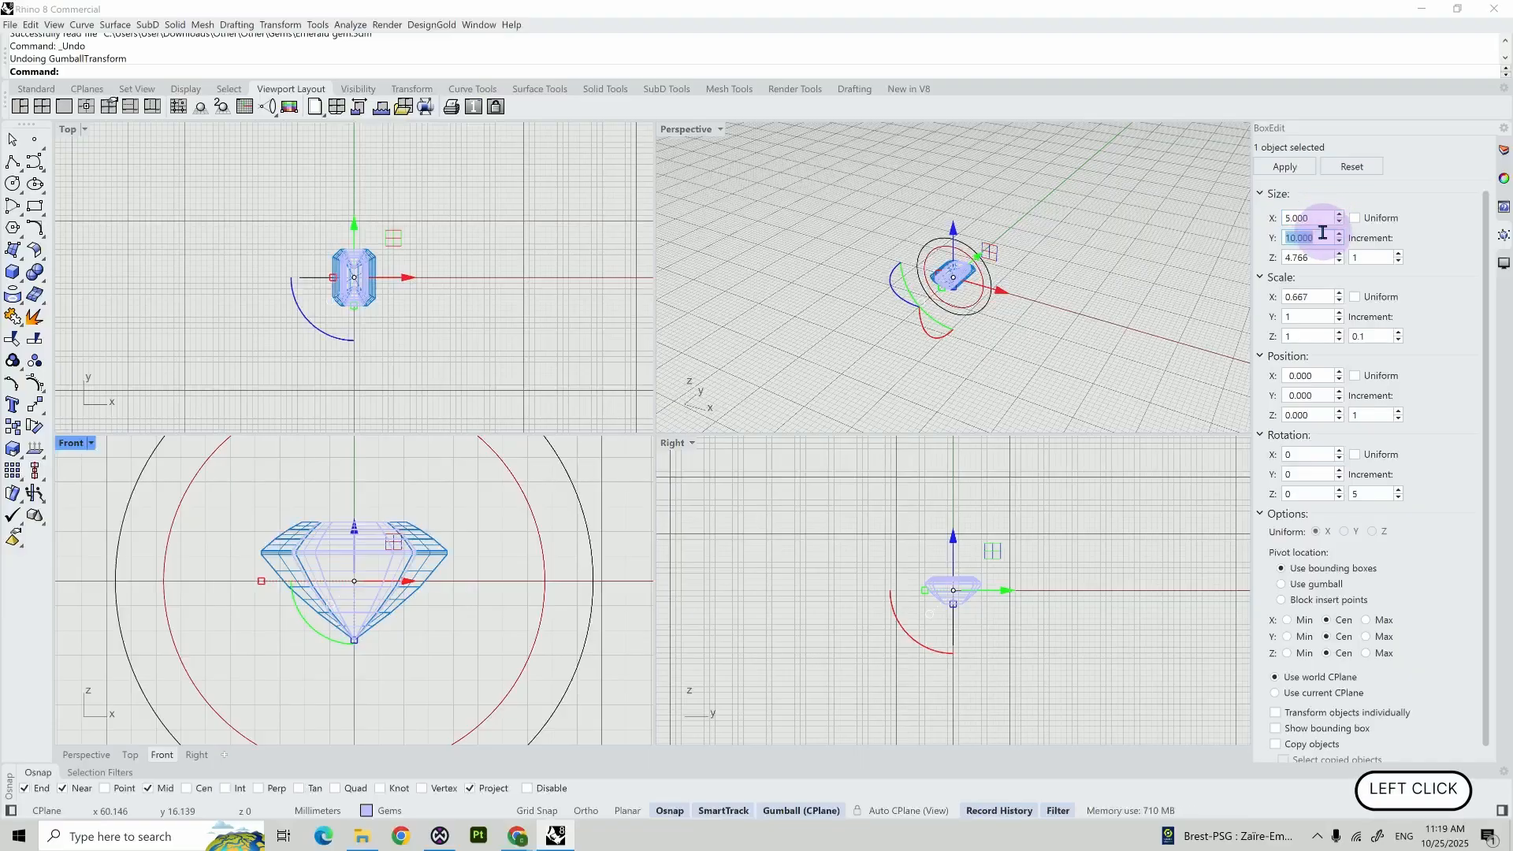
text(7)
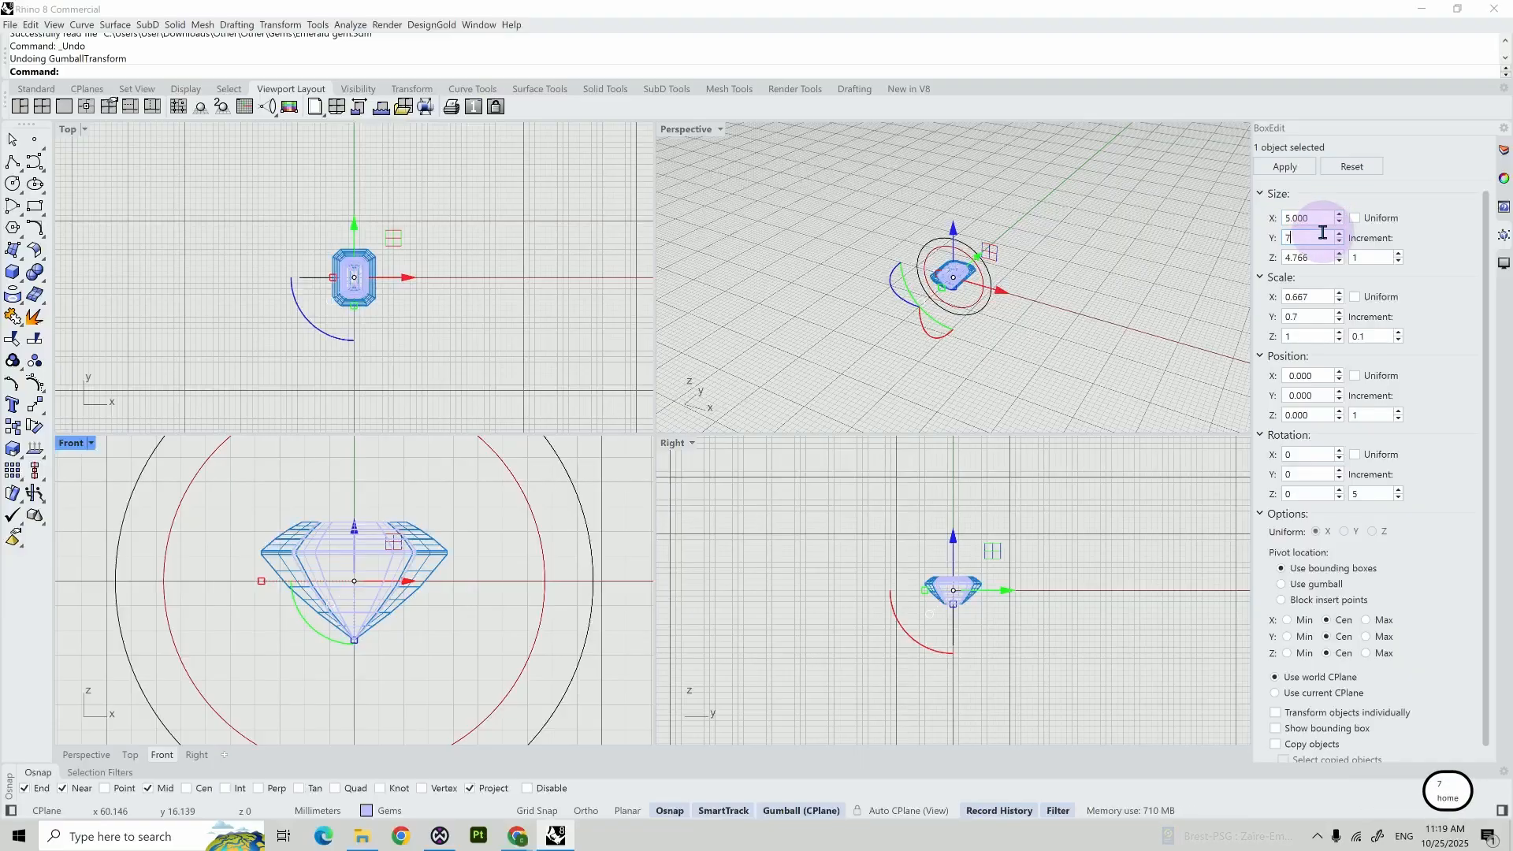
click(1319, 254)
text(3.178)
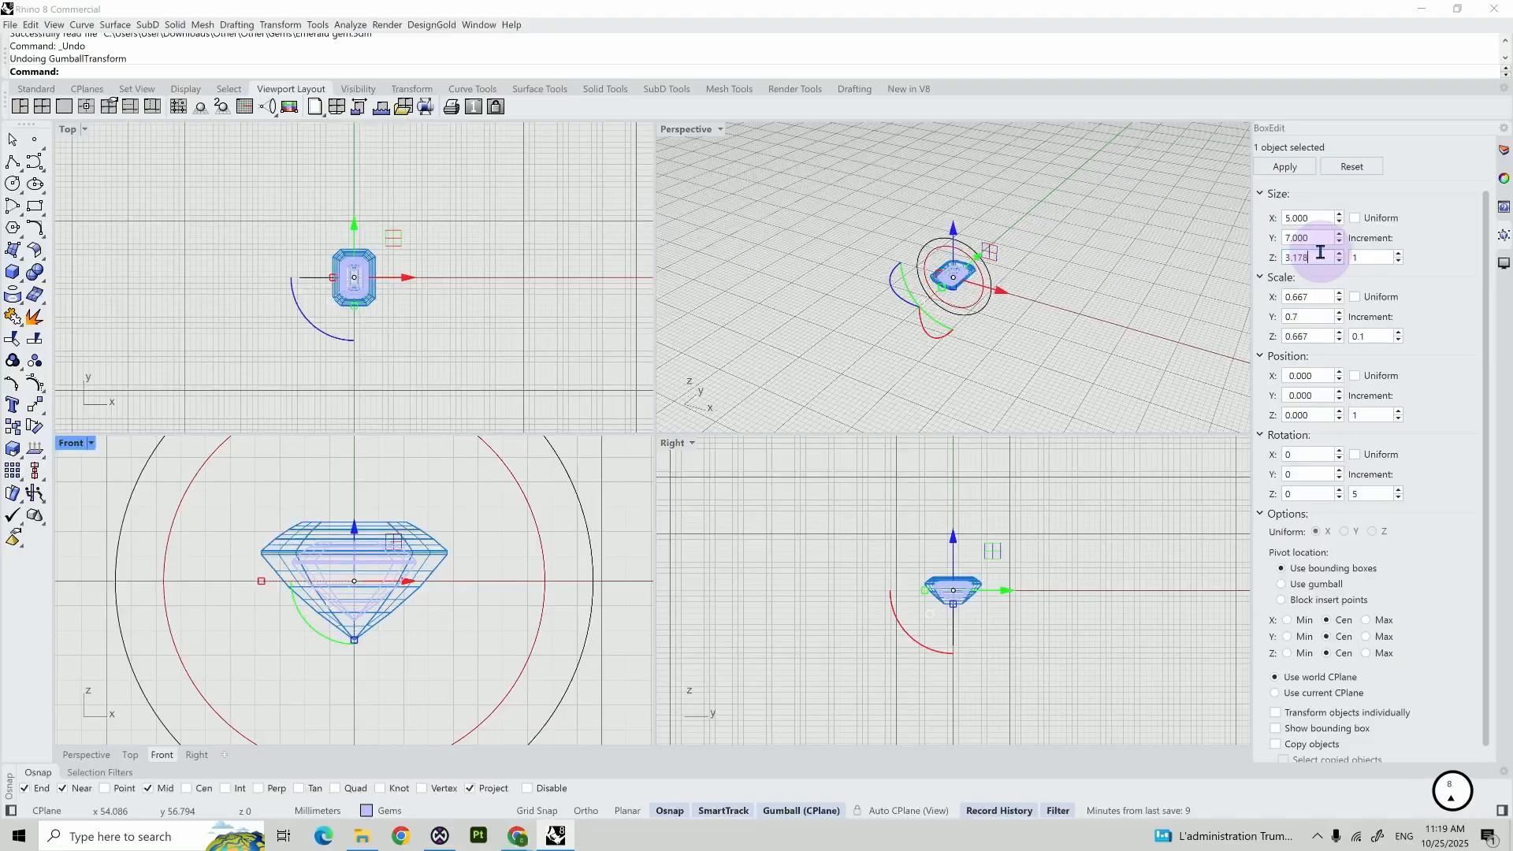
key(Return)
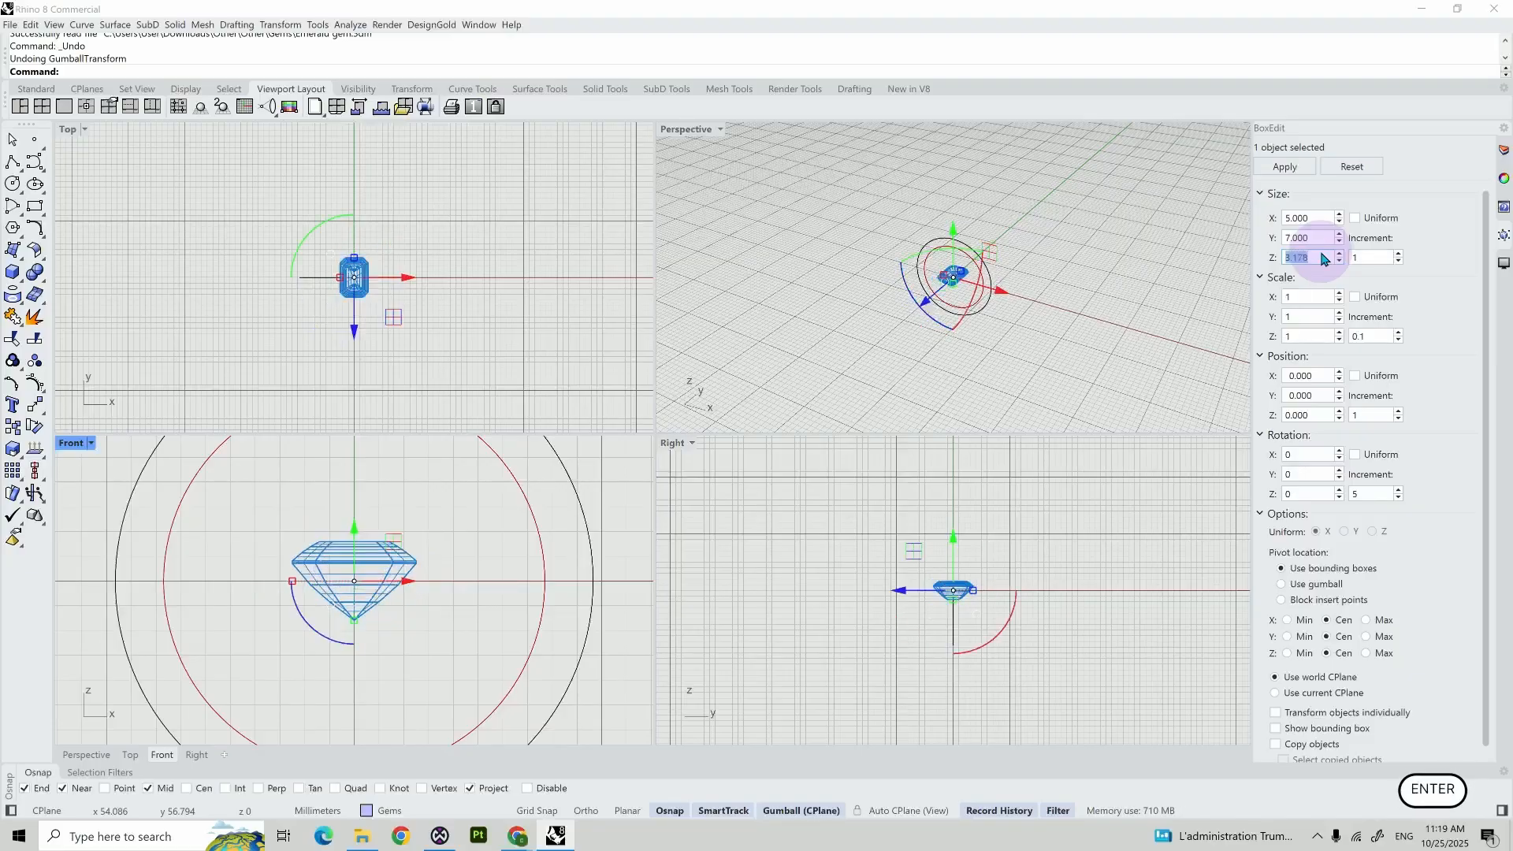
- Move the gem straight up in the Front view so it sits just above the outer ring circle
scroll(362, 473, down, 5)
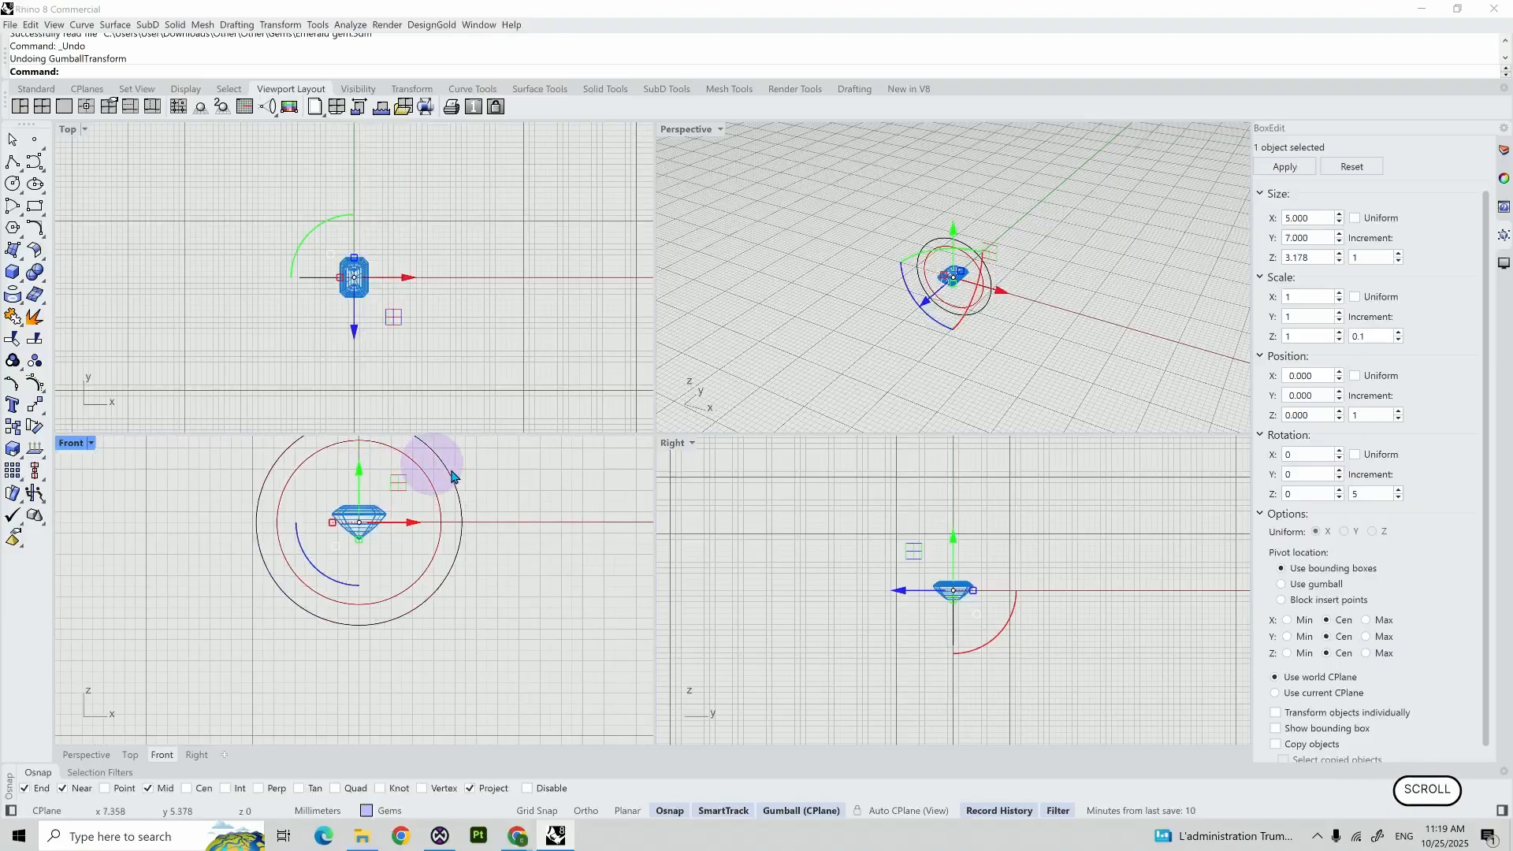
right_drag(527, 465, 529, 574)
drag(359, 595, 384, 464)
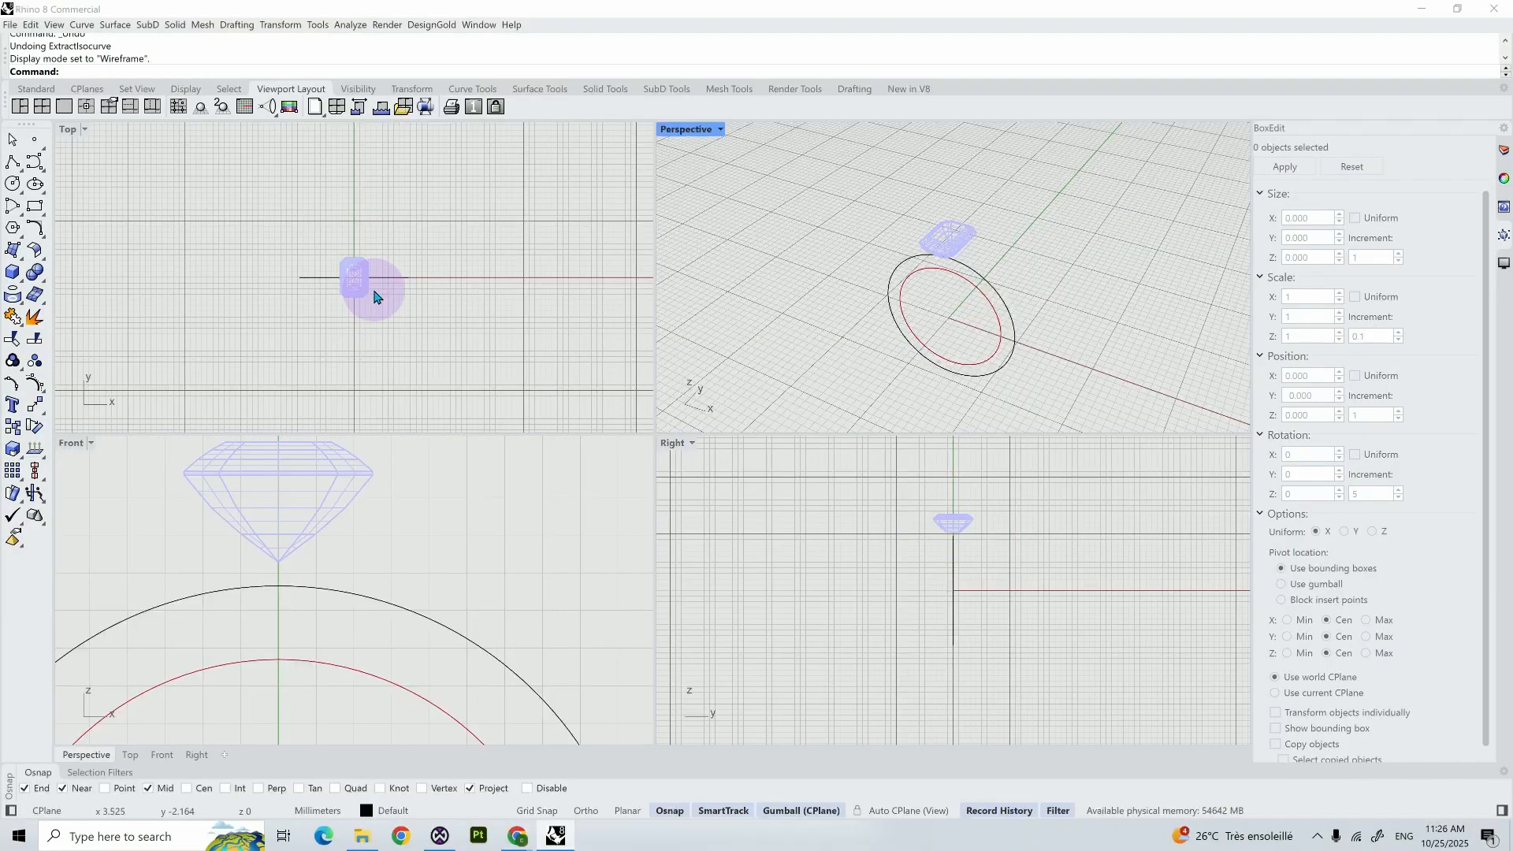
- Draw a both-sides horizontal line about 11.2 mm long centred on the midpoint of the gem's upper edge in the Top view
scroll(374, 297, up, 5)
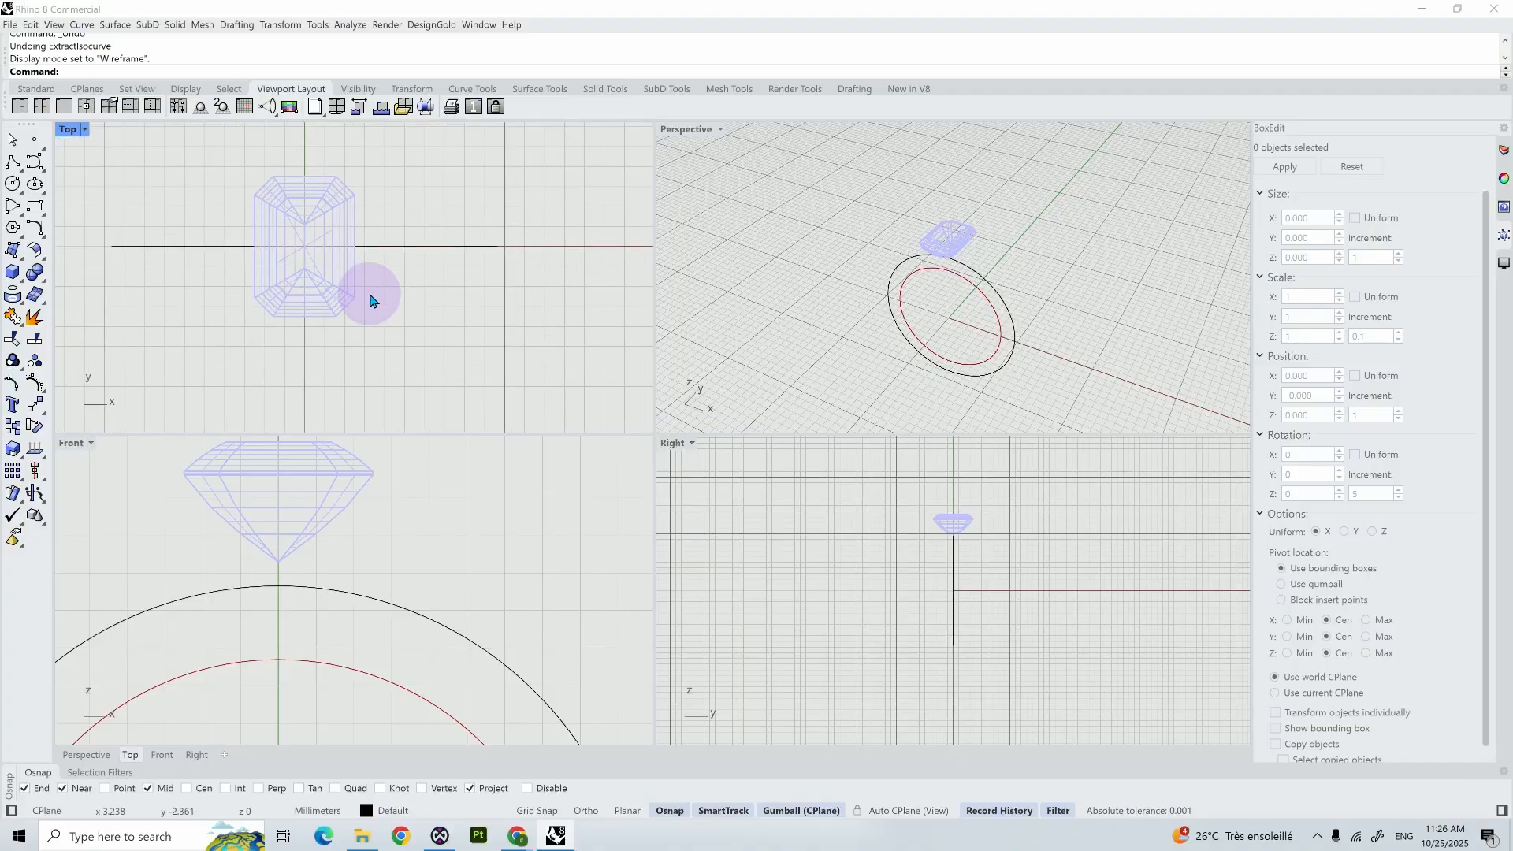
scroll(371, 297, up, 3)
right_drag(371, 297, 425, 345)
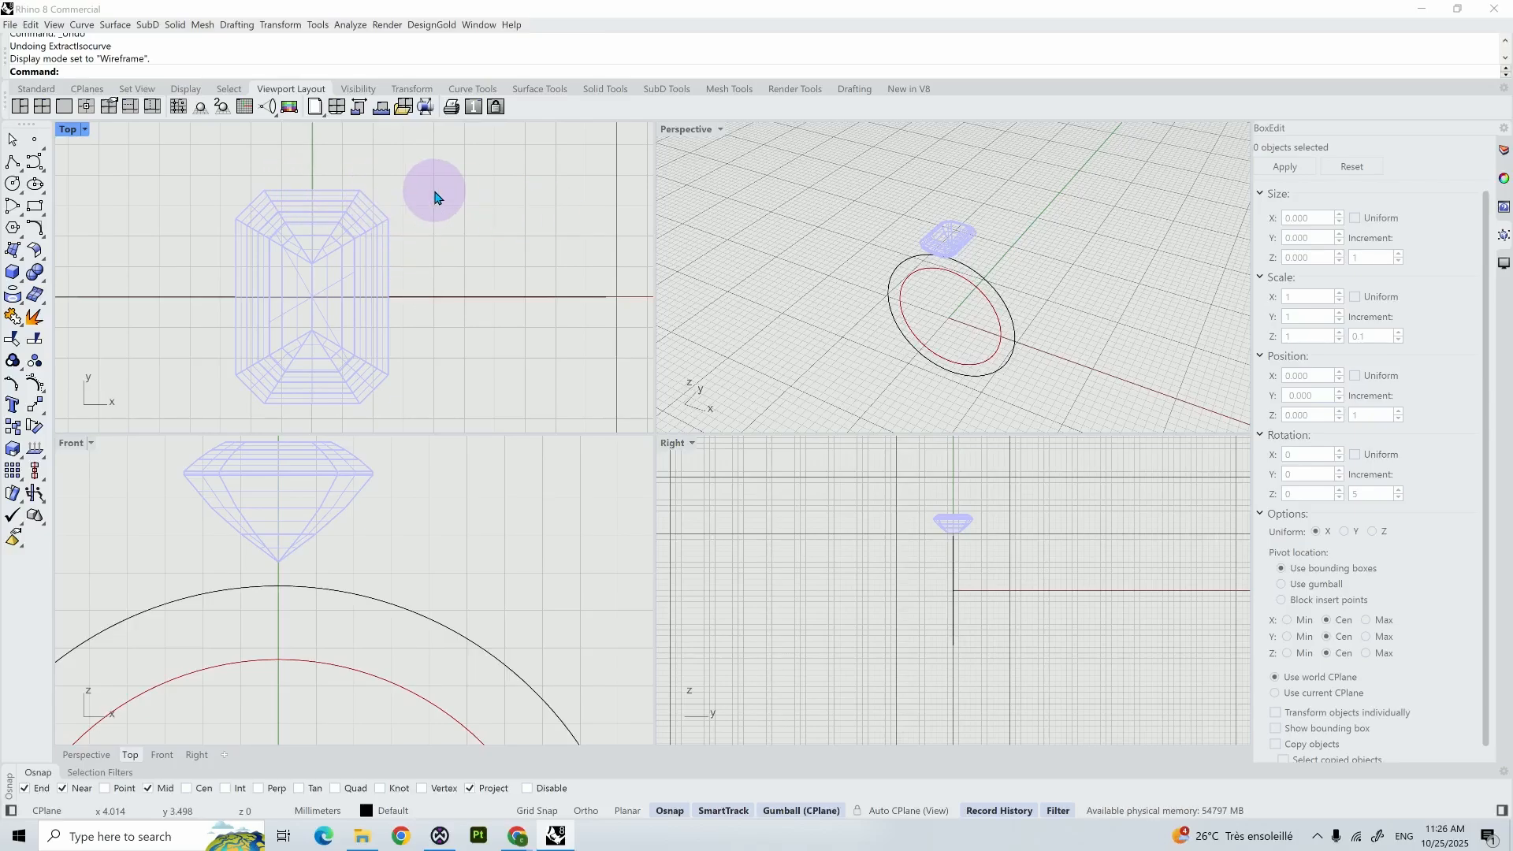
text(l)
key(Return)
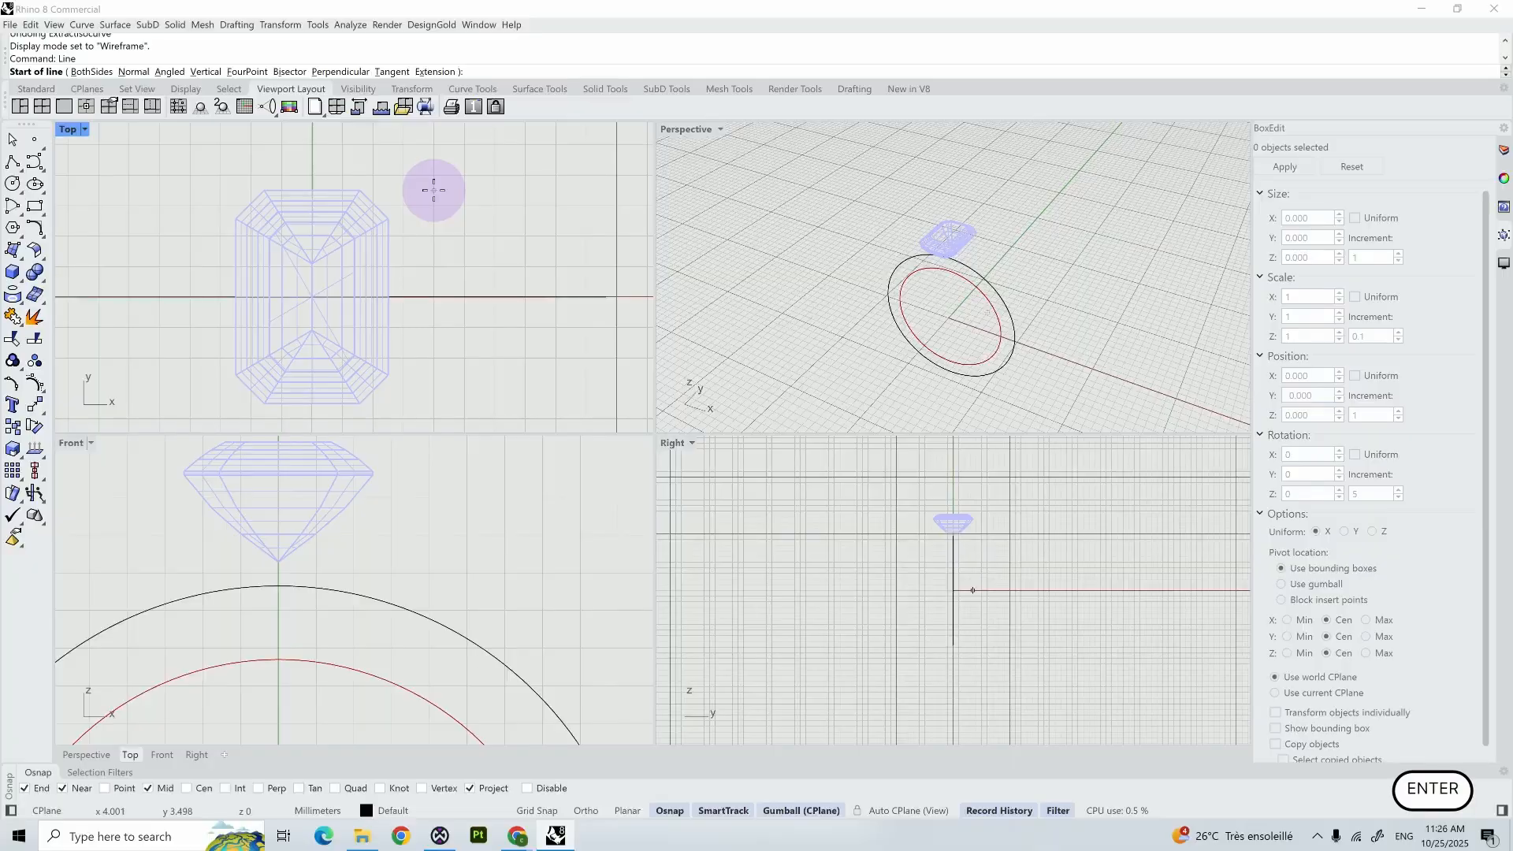
click(92, 72)
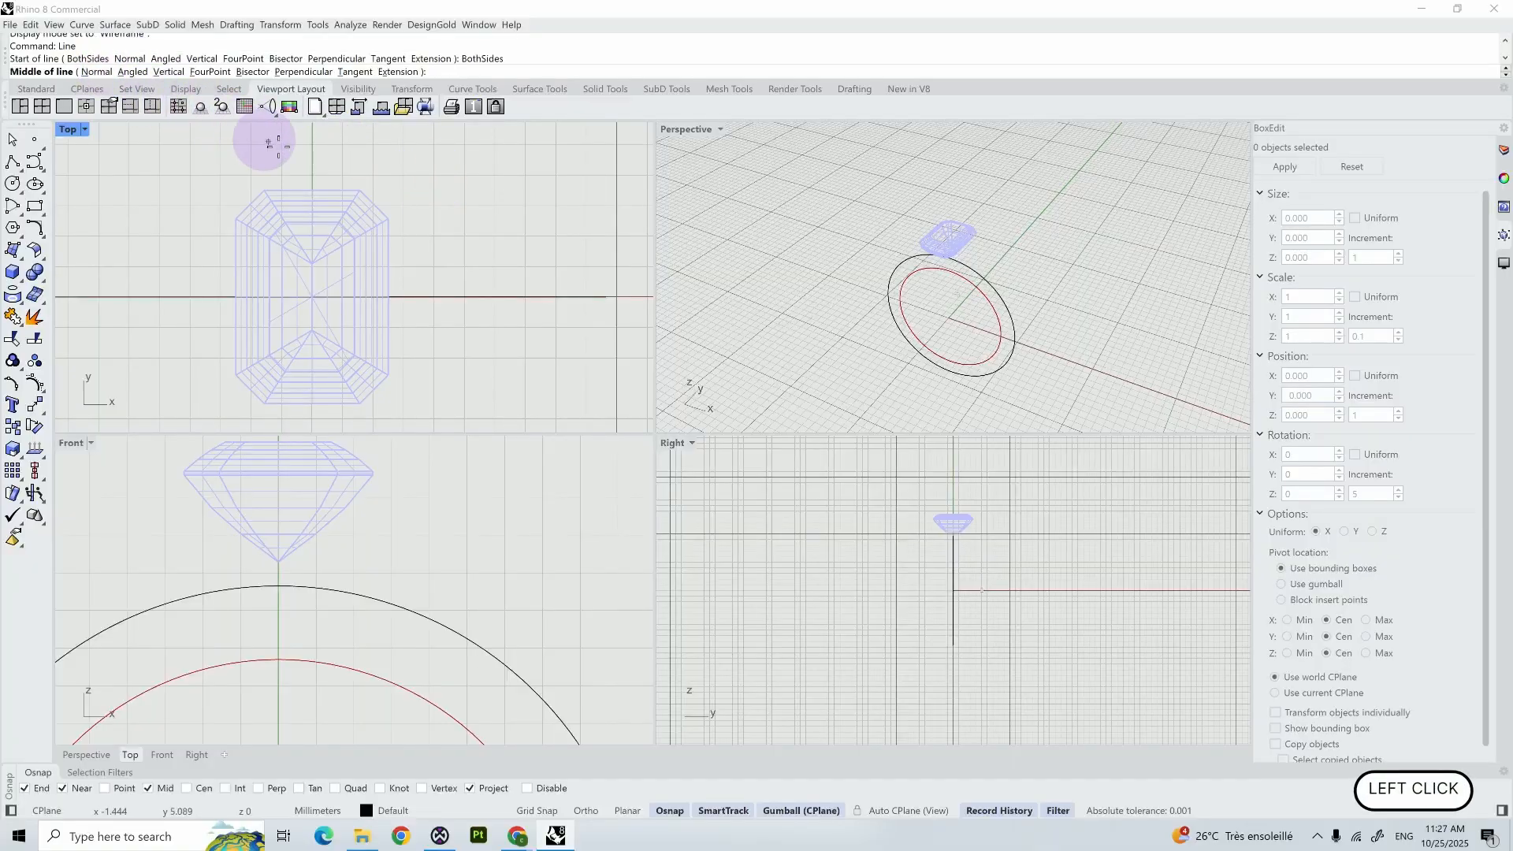
click(313, 191)
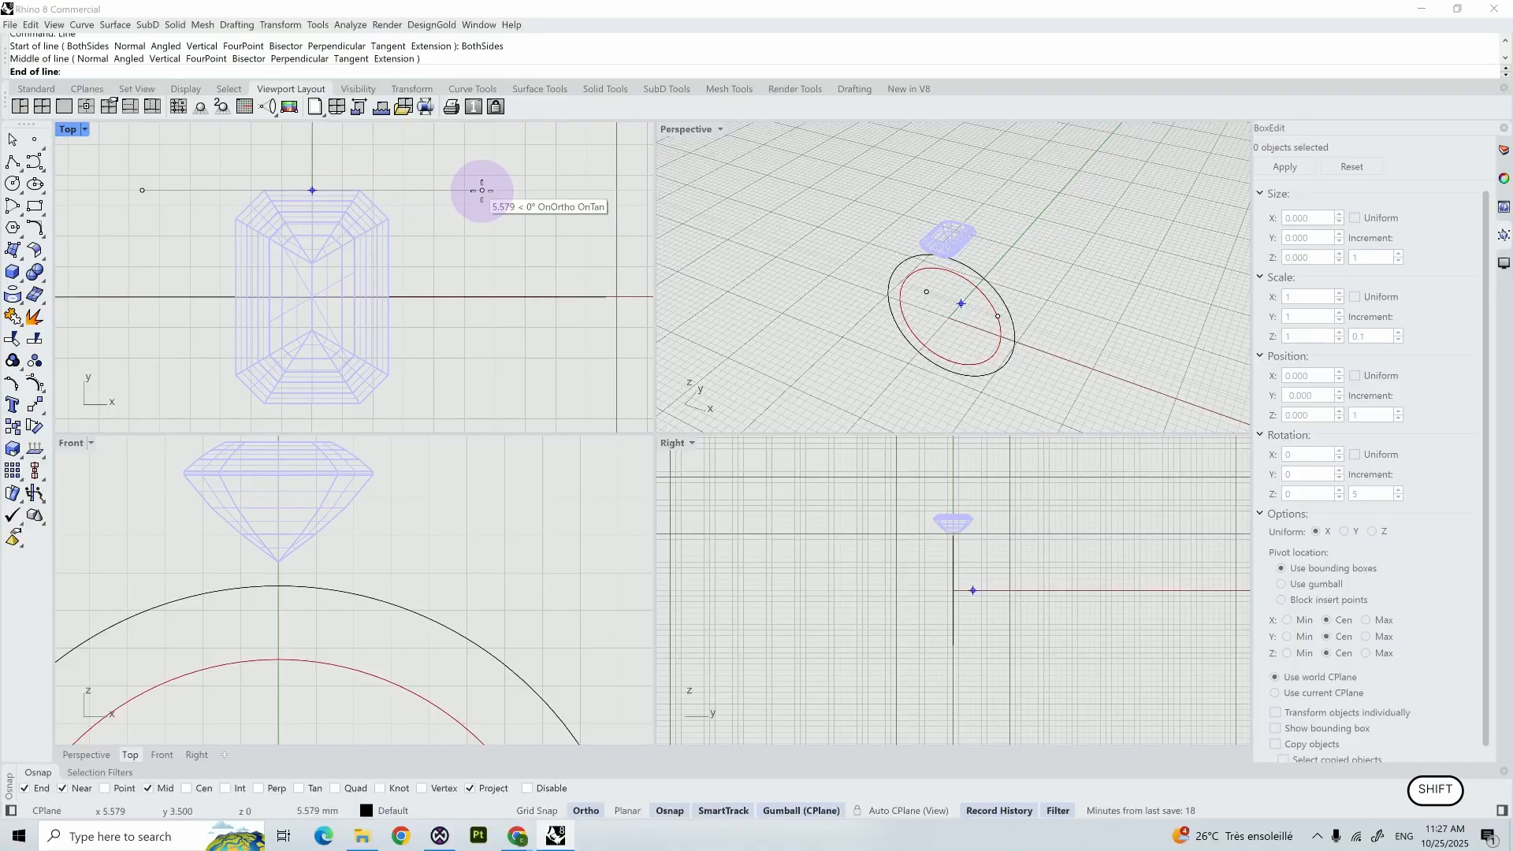
shift+click(481, 190)
- Draw a both-sides vertical line centred on the midpoint of the gem's right edge, extending beyond both ends of the gem
right_click(453, 252)
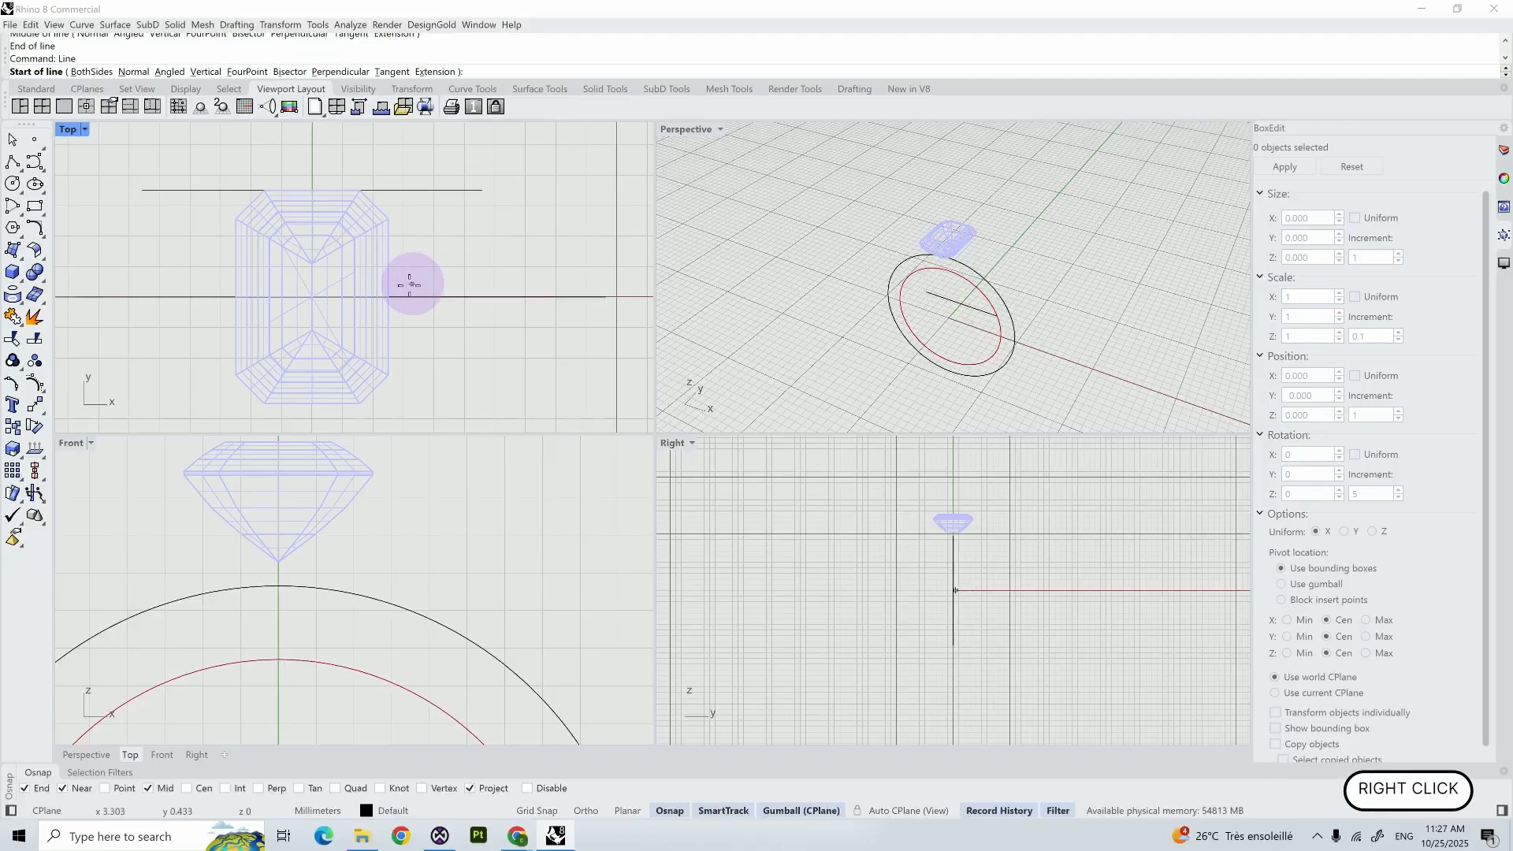
click(388, 295)
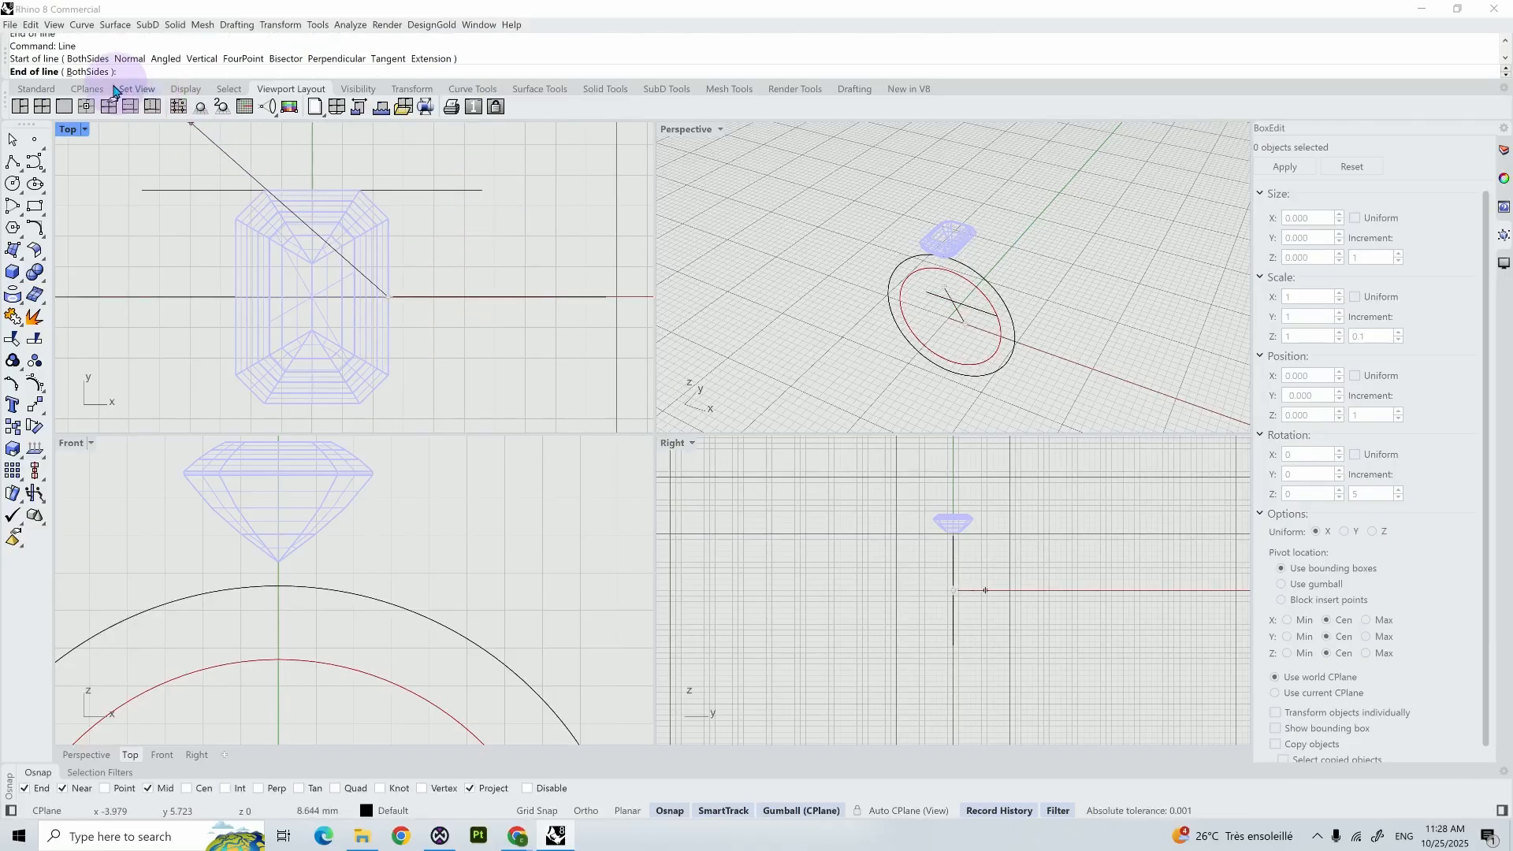
click(89, 72)
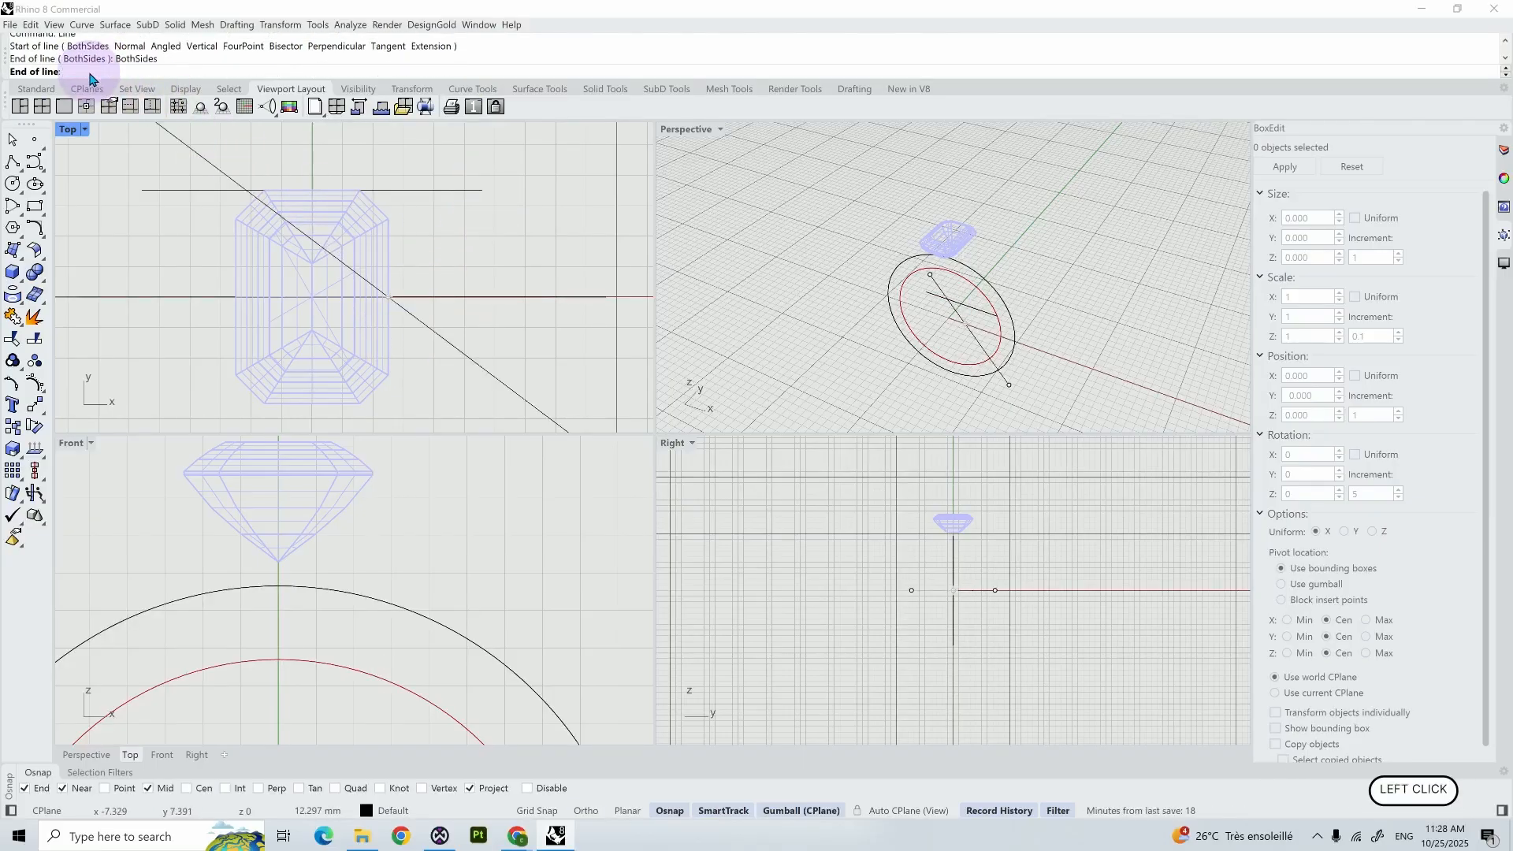
shift+click(391, 160)
- Draw a both-sides diagonal line centred on the midpoint of the gem's upper-right corner edge, following that edge's direction
right_click(411, 152)
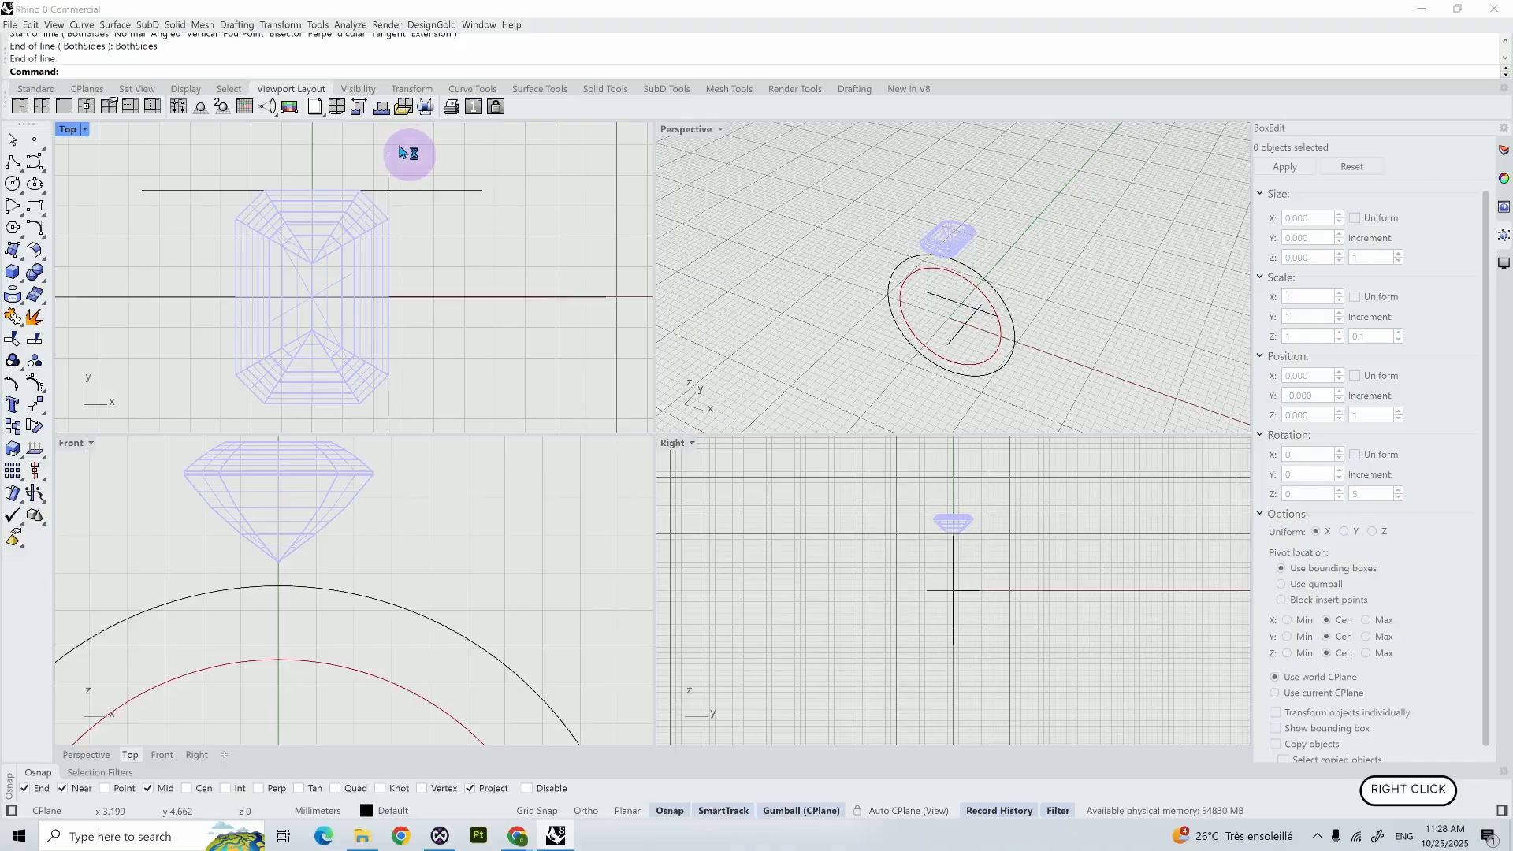
scroll(376, 193, up, 5)
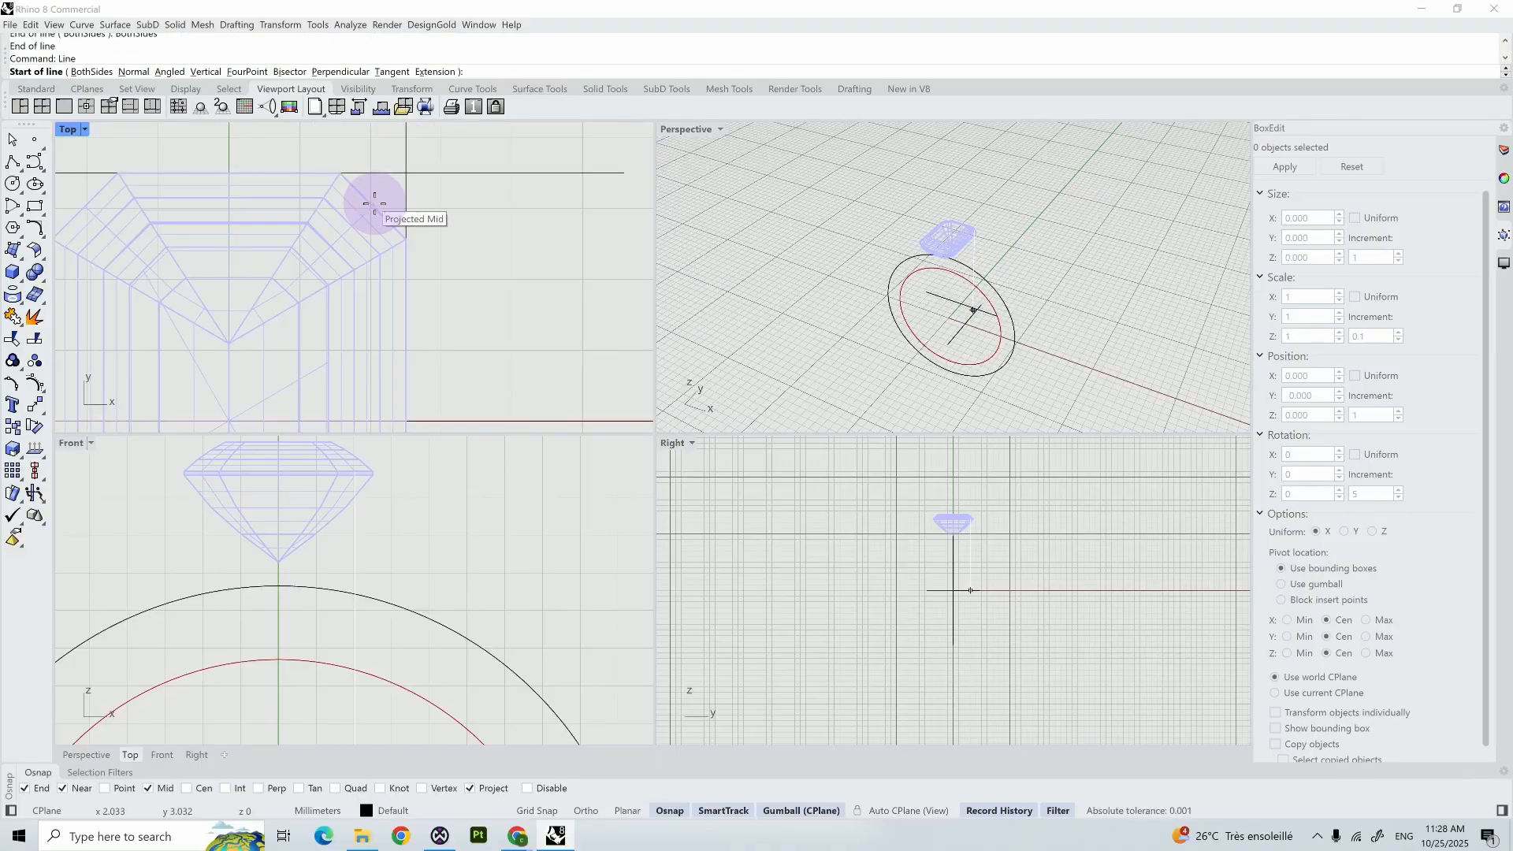
click(374, 203)
scroll(426, 279, down, 5)
shift+click(400, 276)
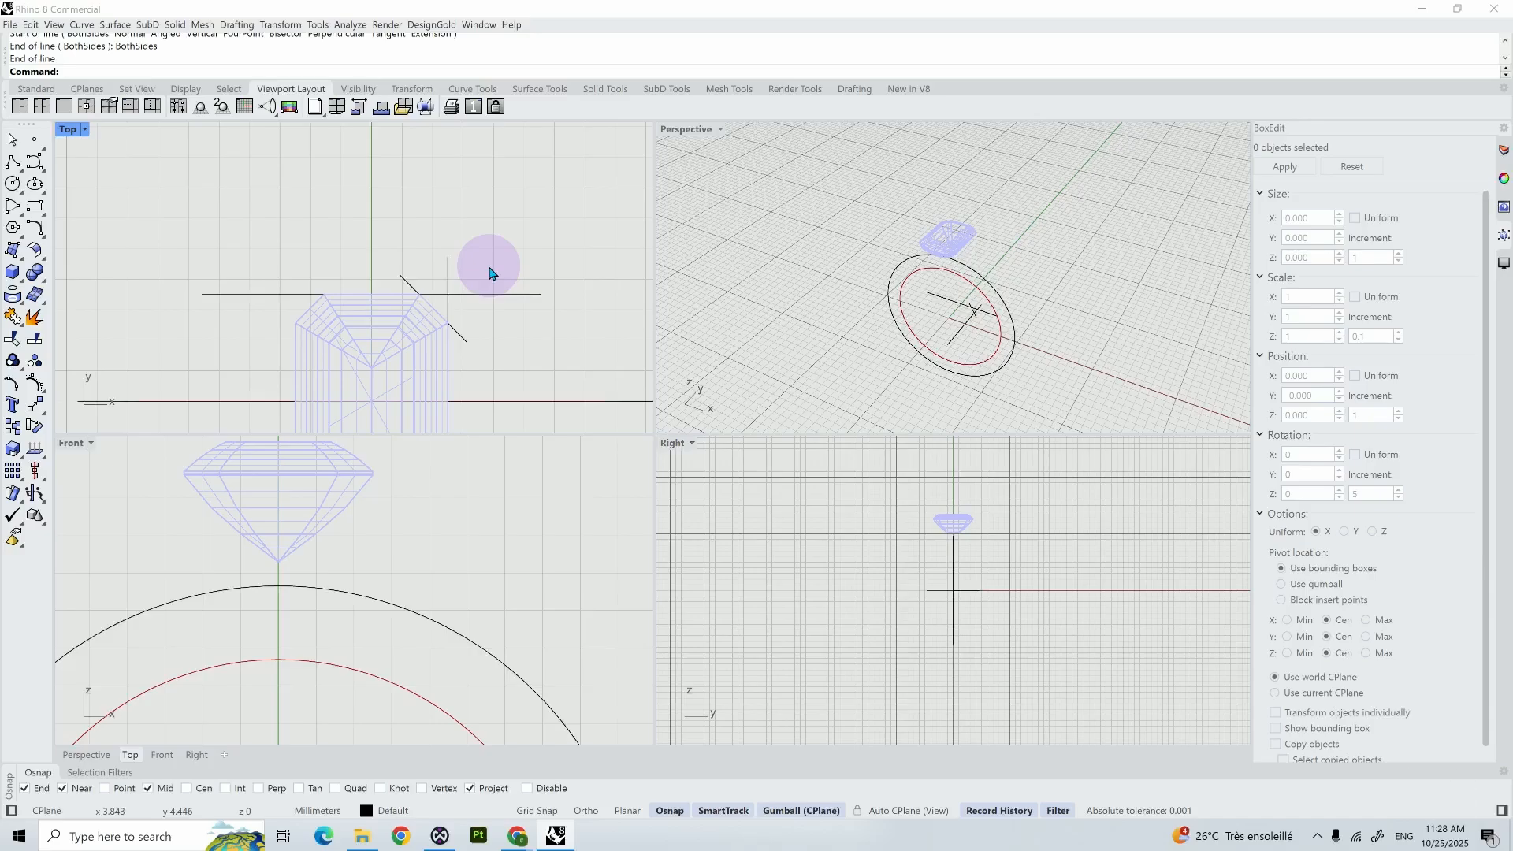
- Rotate a copy of the upper horizontal and right vertical guide lines 180° about the origin in the Top view
scroll(263, 362, down, 3)
shift+right_drag(267, 351, 274, 207)
click(276, 194)
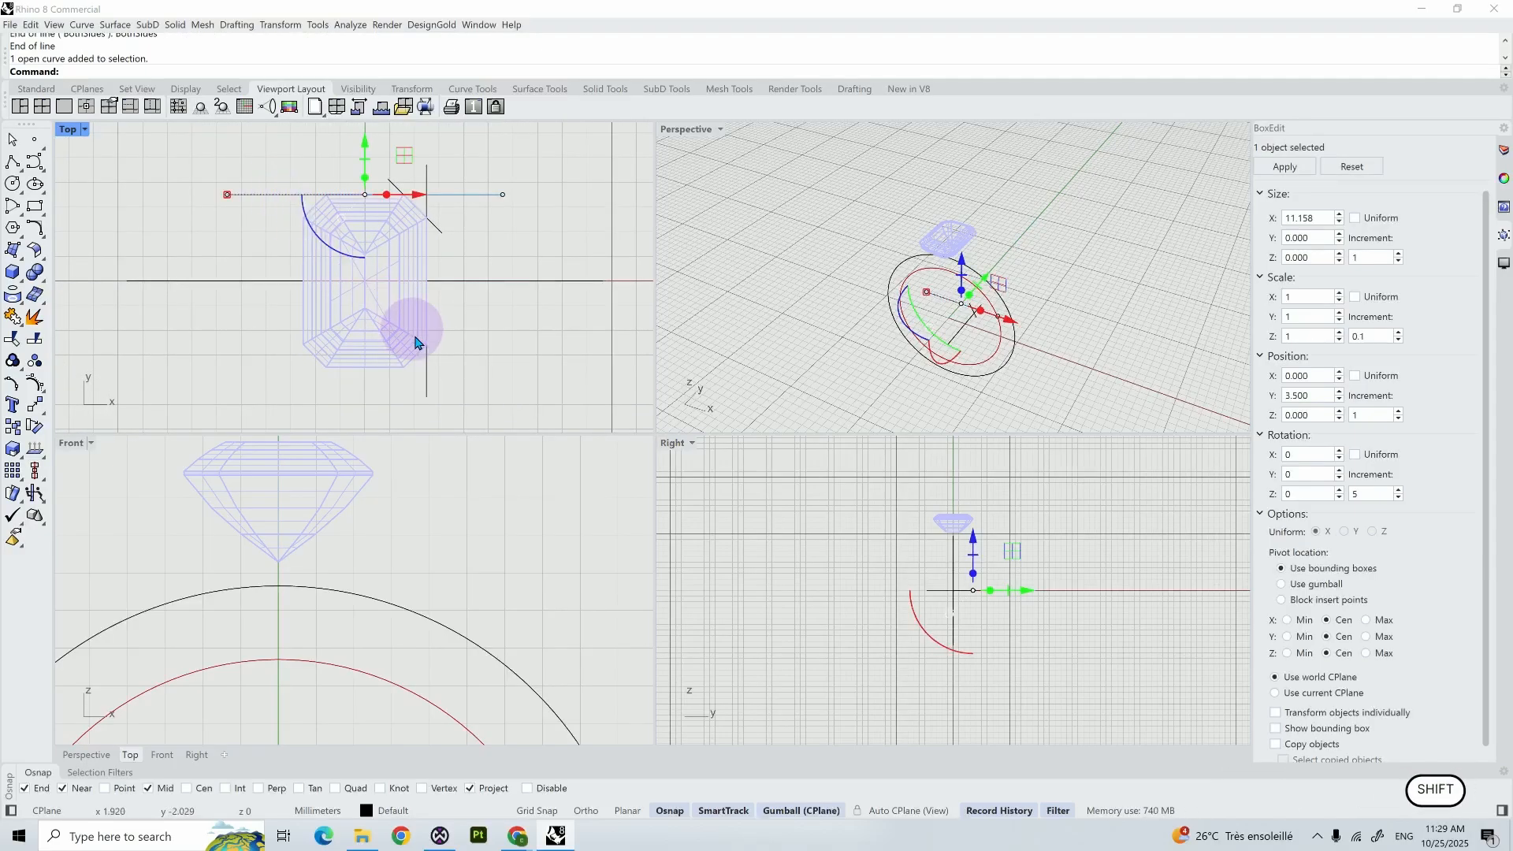
shift+click(426, 370)
text(rotate)
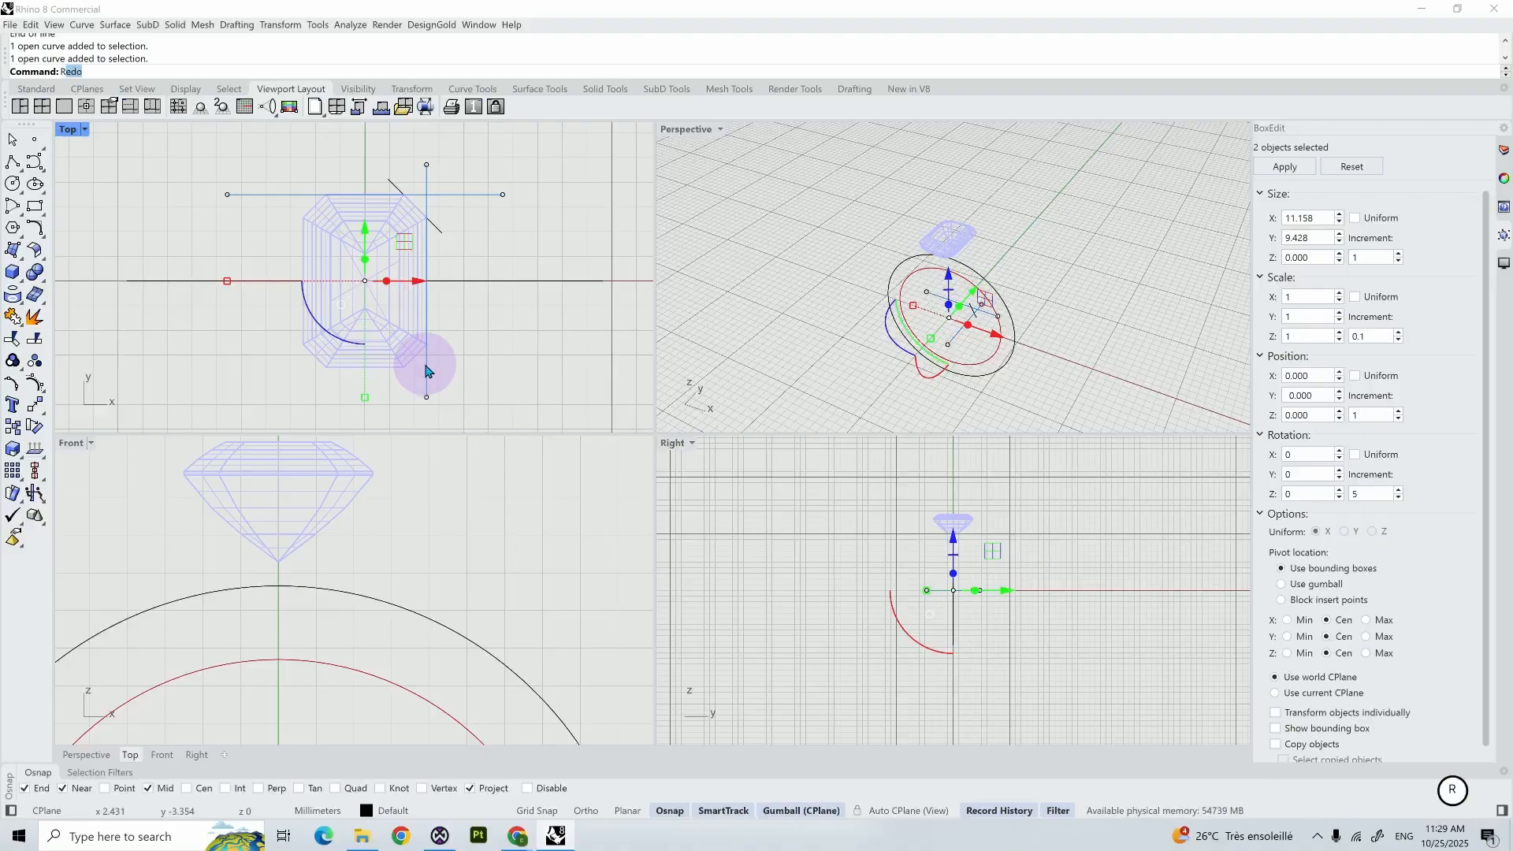
key(Return)
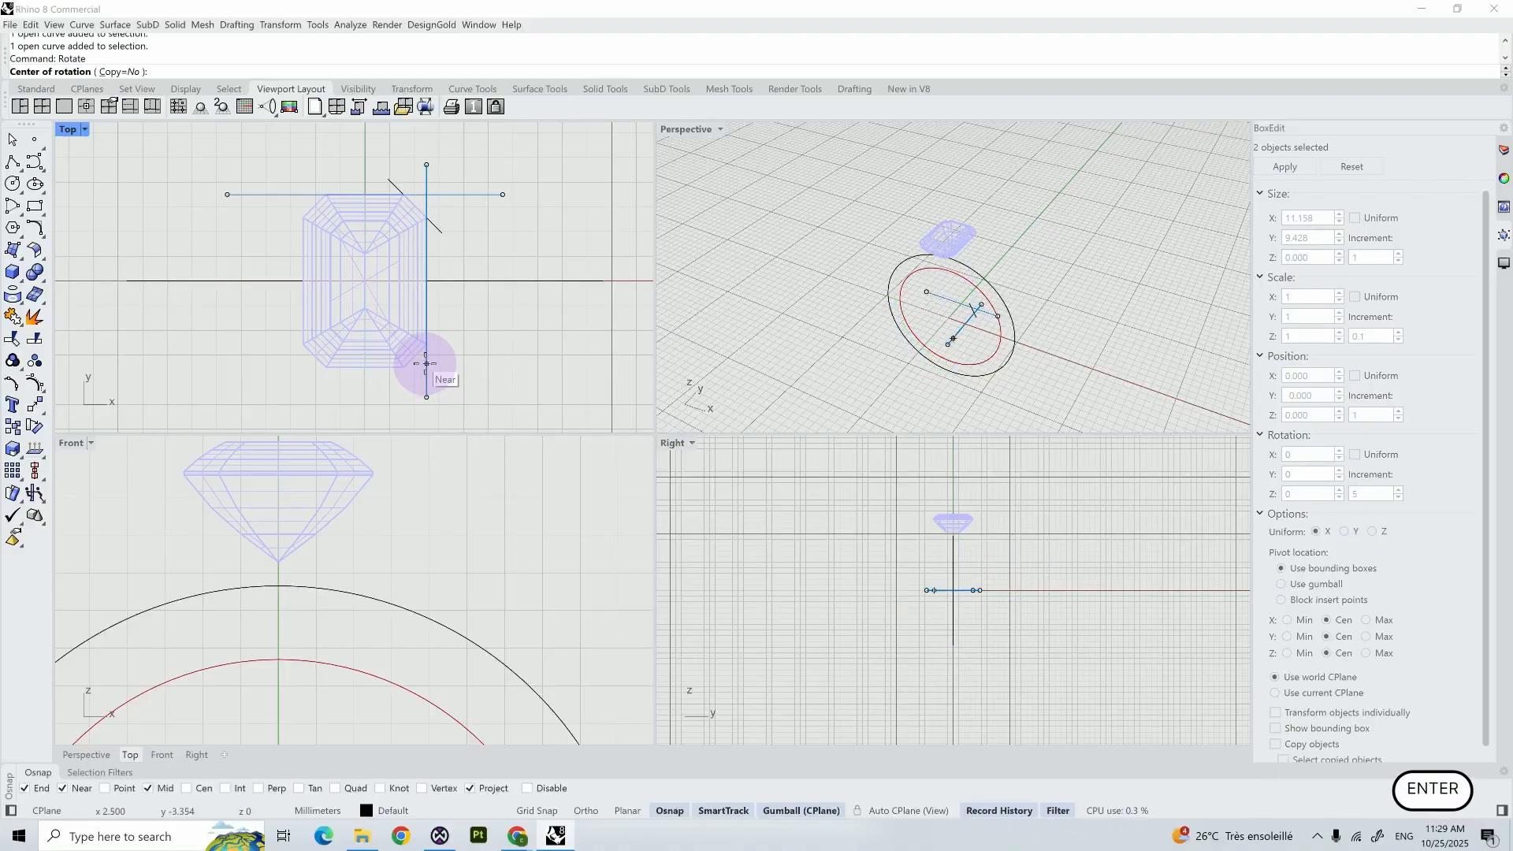
click(117, 72)
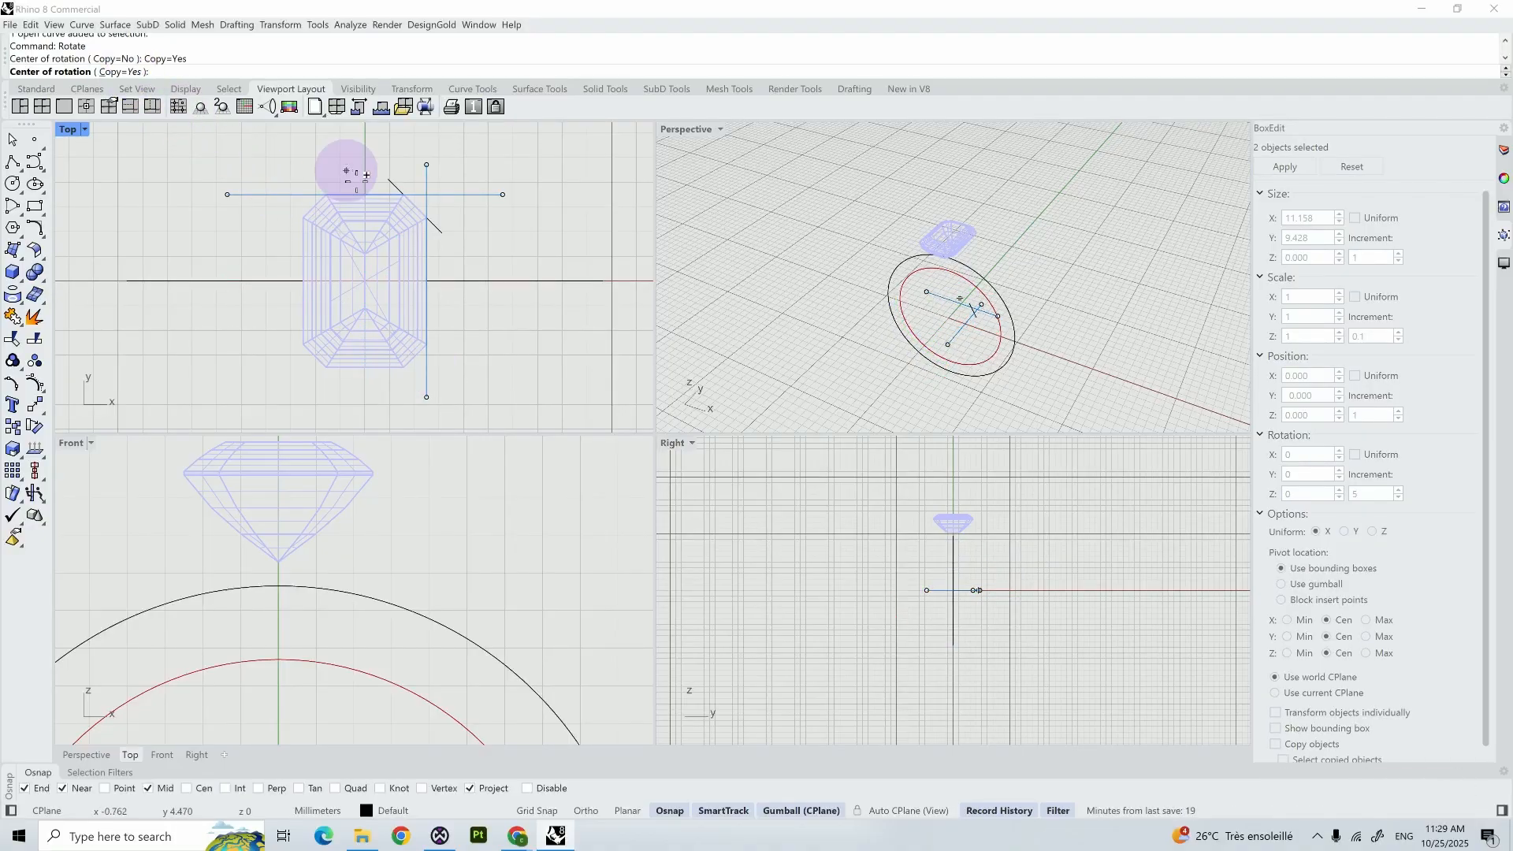
key(Return)
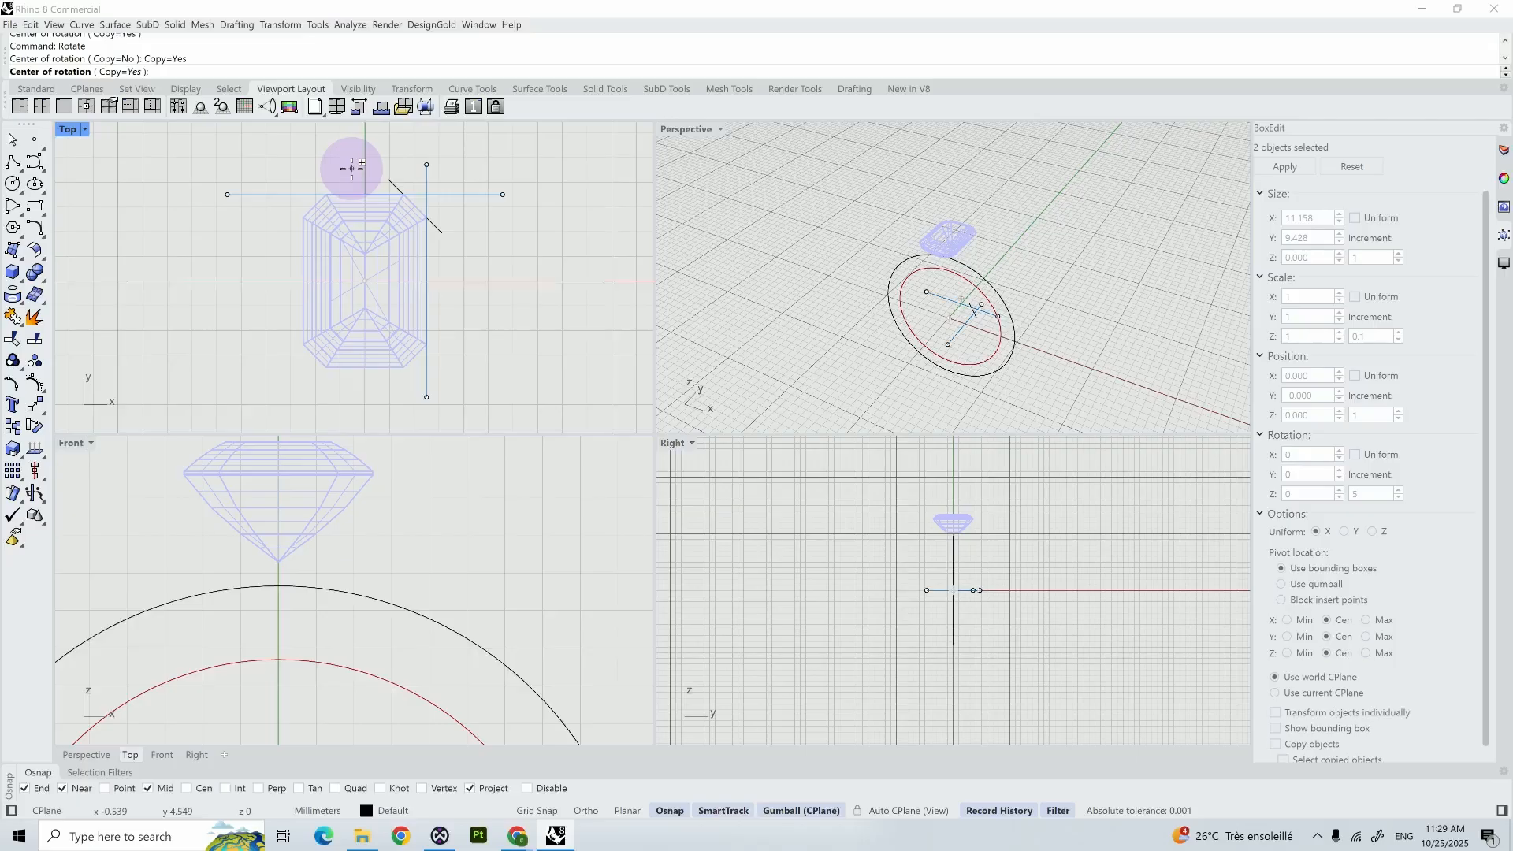
text(0)
key(Return)
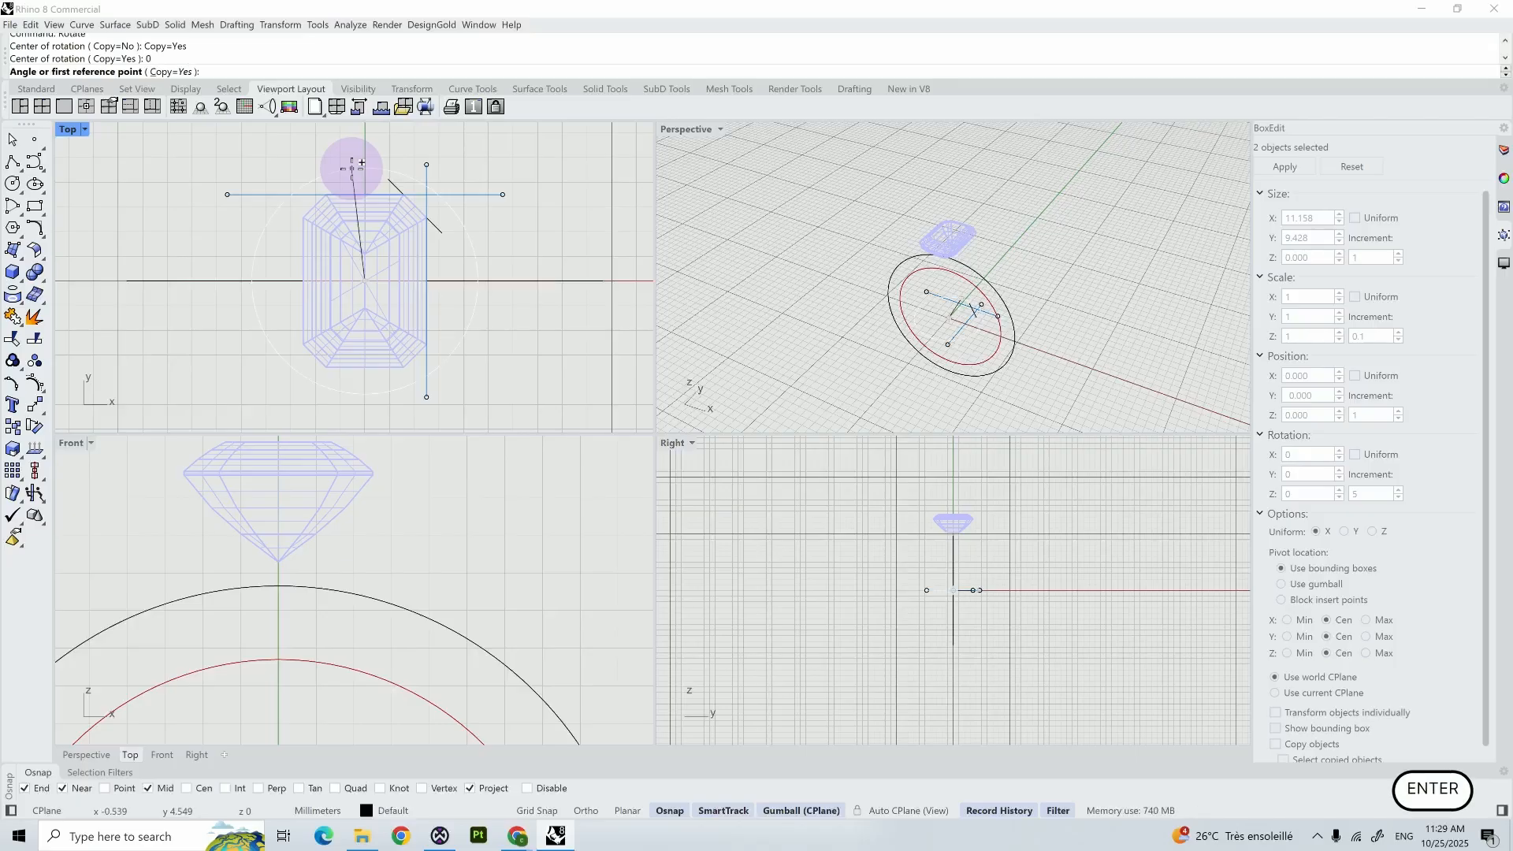
shift+click(365, 152)
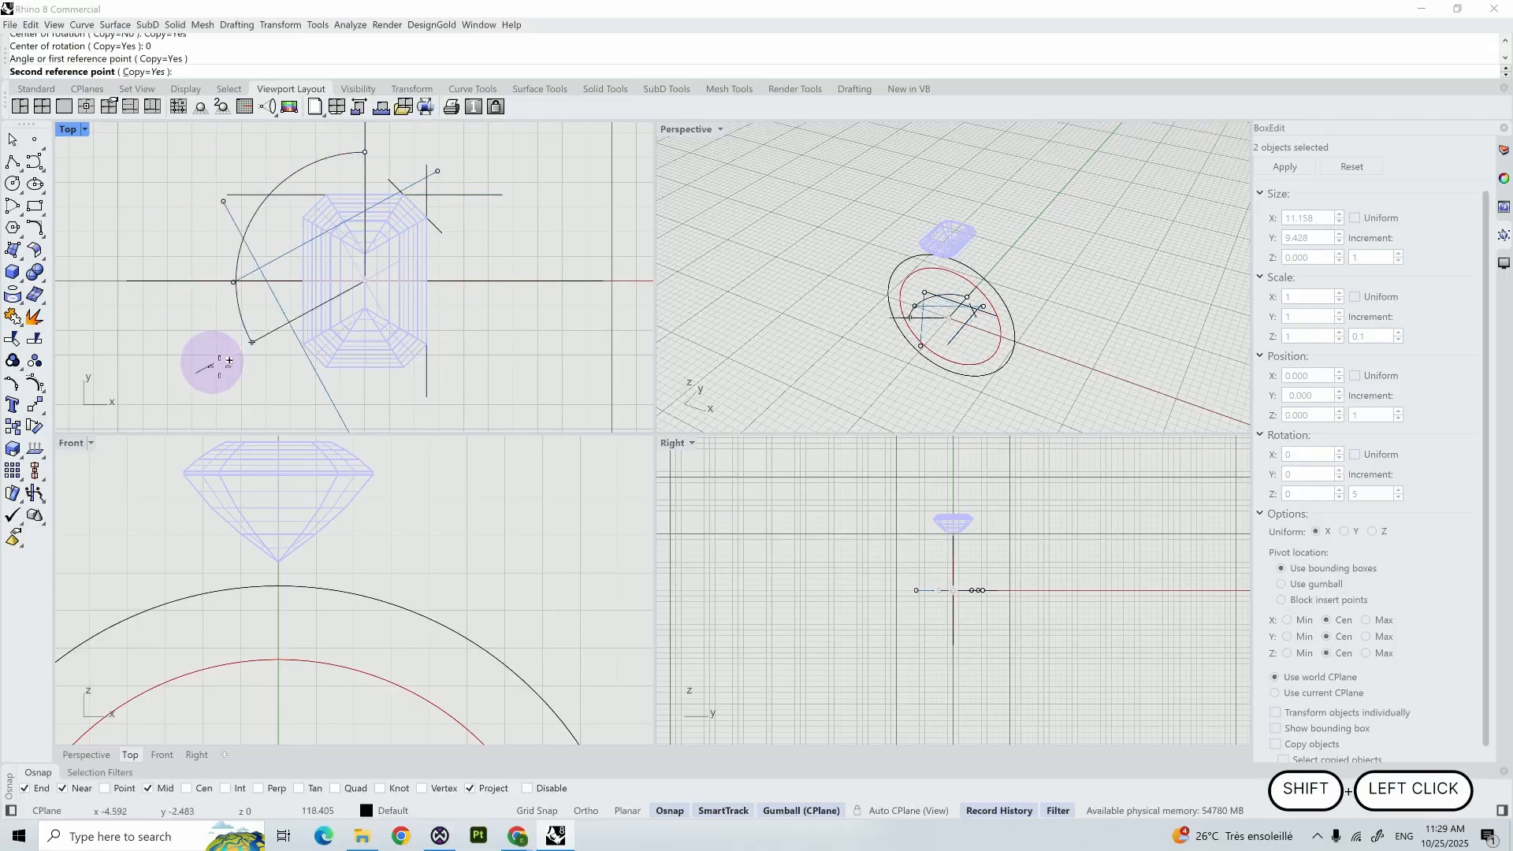
shift+click(377, 411)
key(Return)
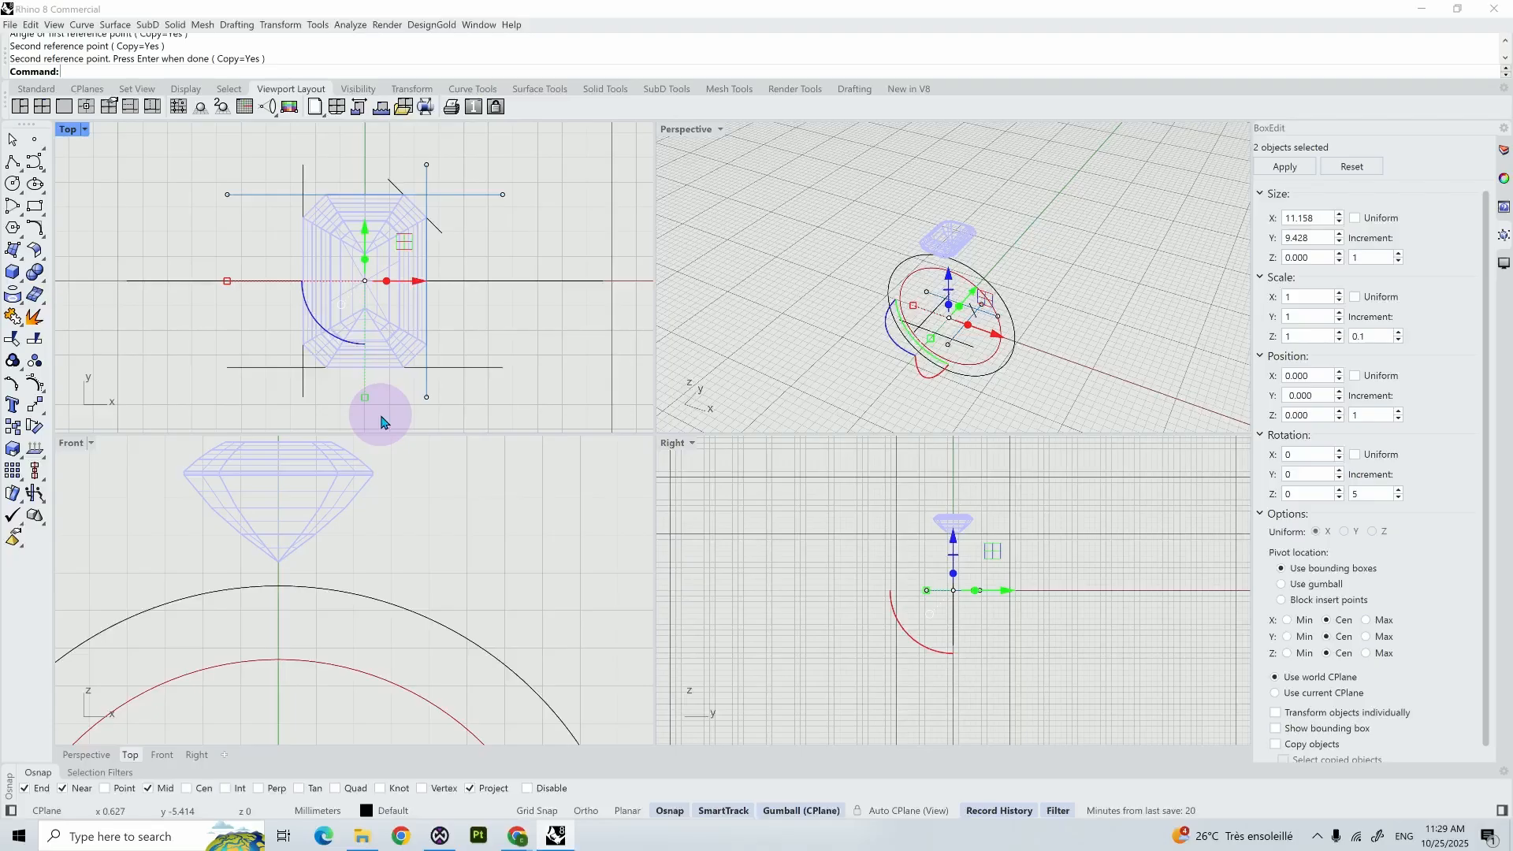
- Mirror the upper-right diagonal guide line across the Y axis
click(439, 234)
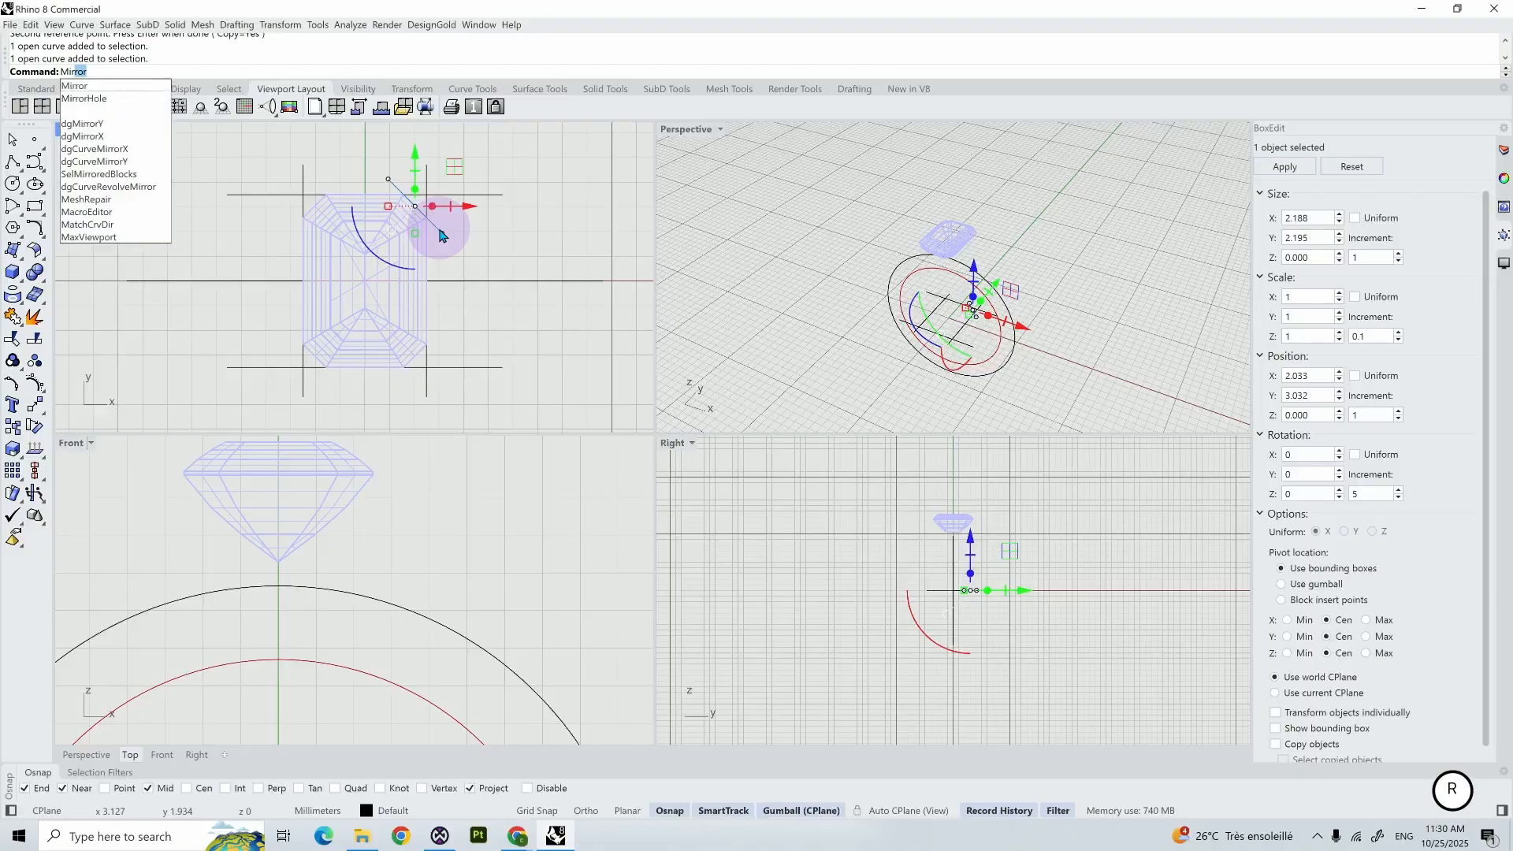
key(Return)
text(y)
key(Return)
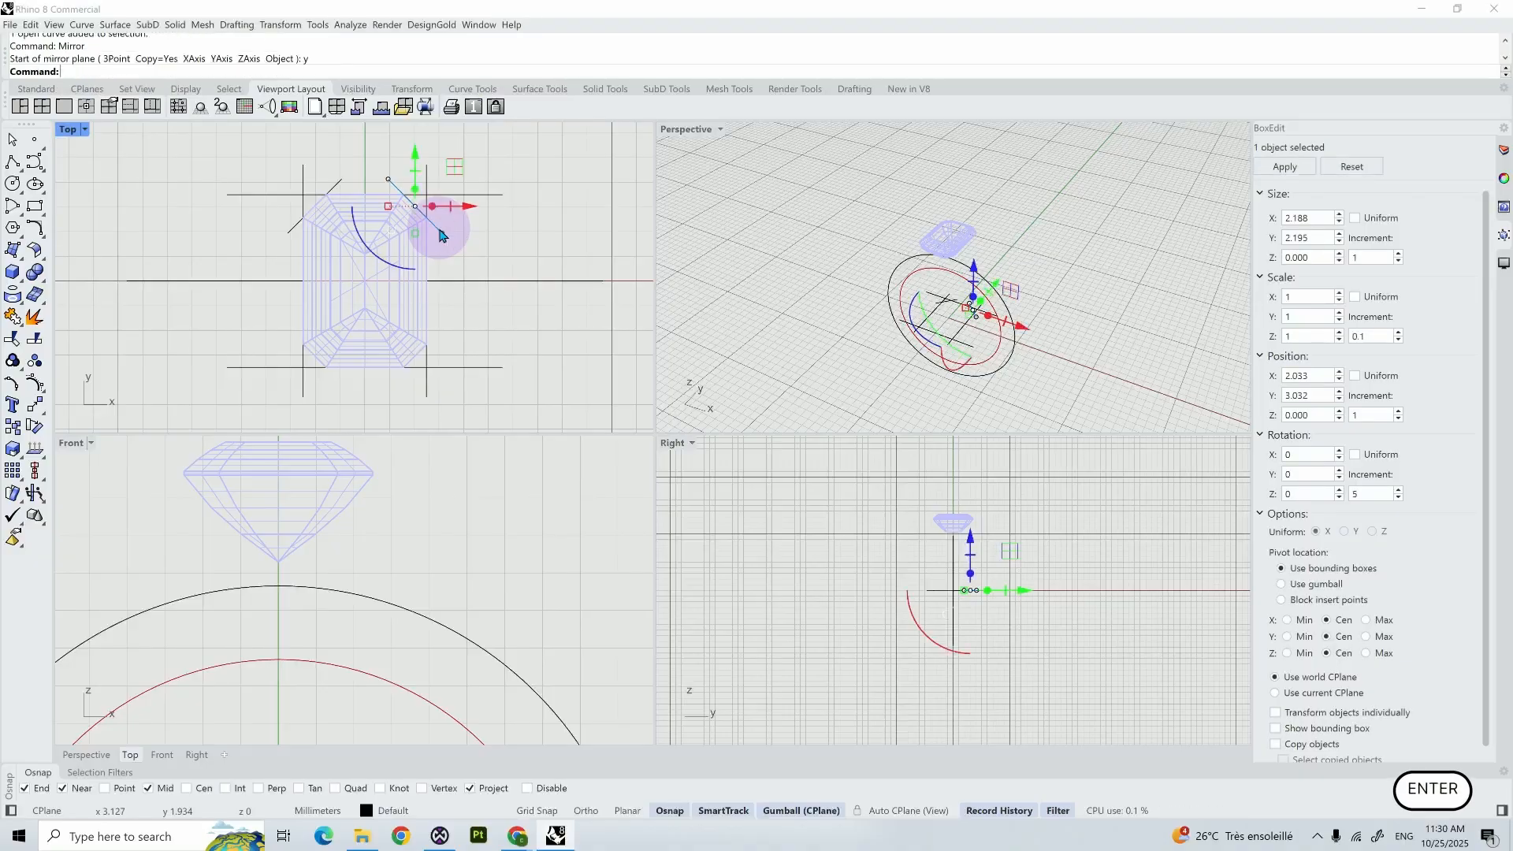
- Mirror both upper diagonal guide lines across the X axis
shift+click(293, 233)
text(Mirror)
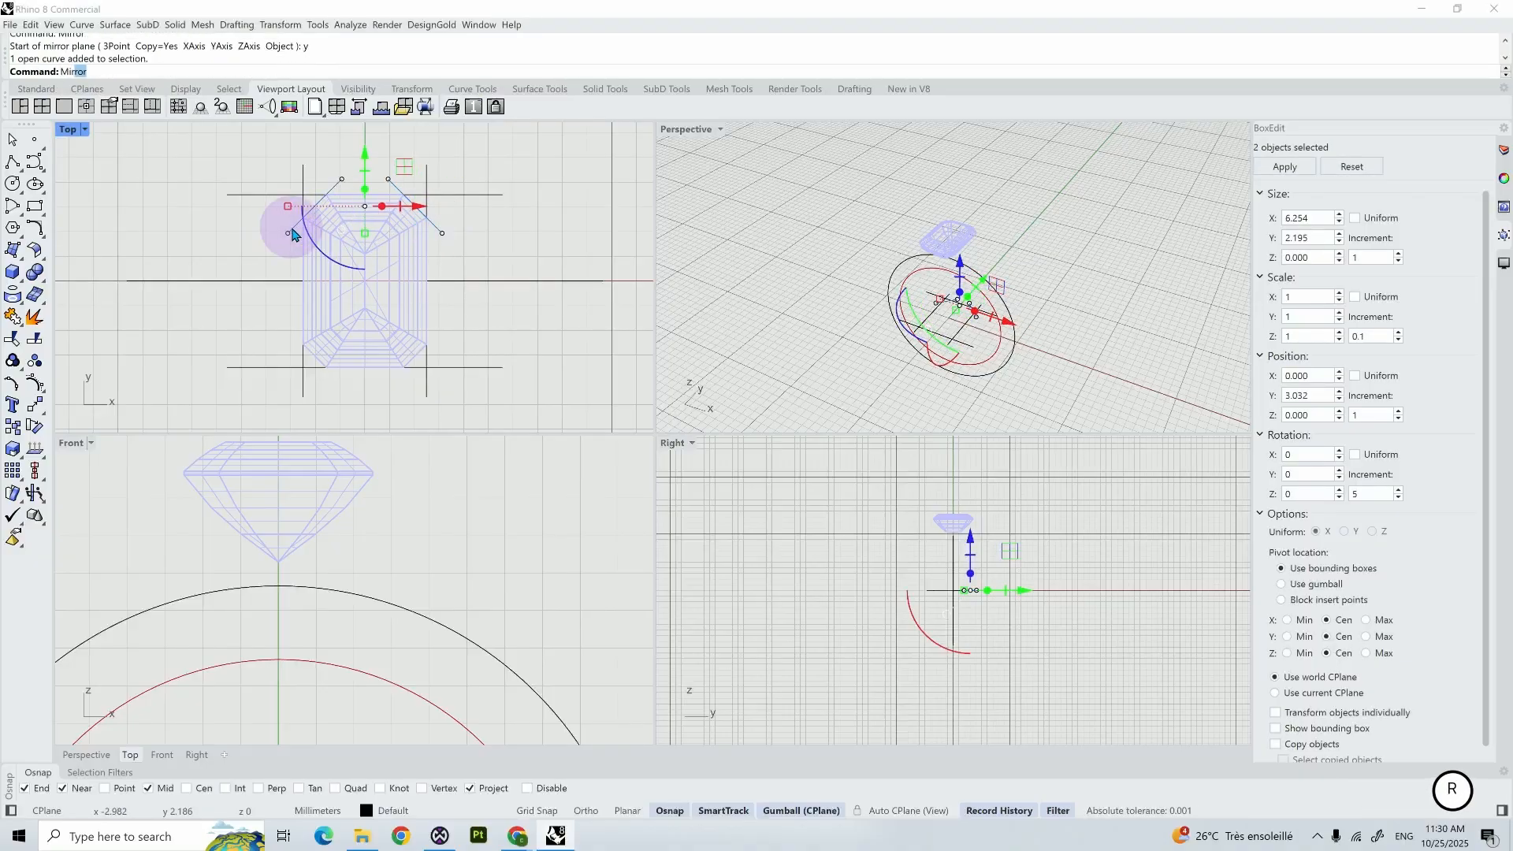
key(Return)
text(x)
key(Return)
- Isolate the eight guide lines around the gem so that all other objects are hidden
click(424, 381)
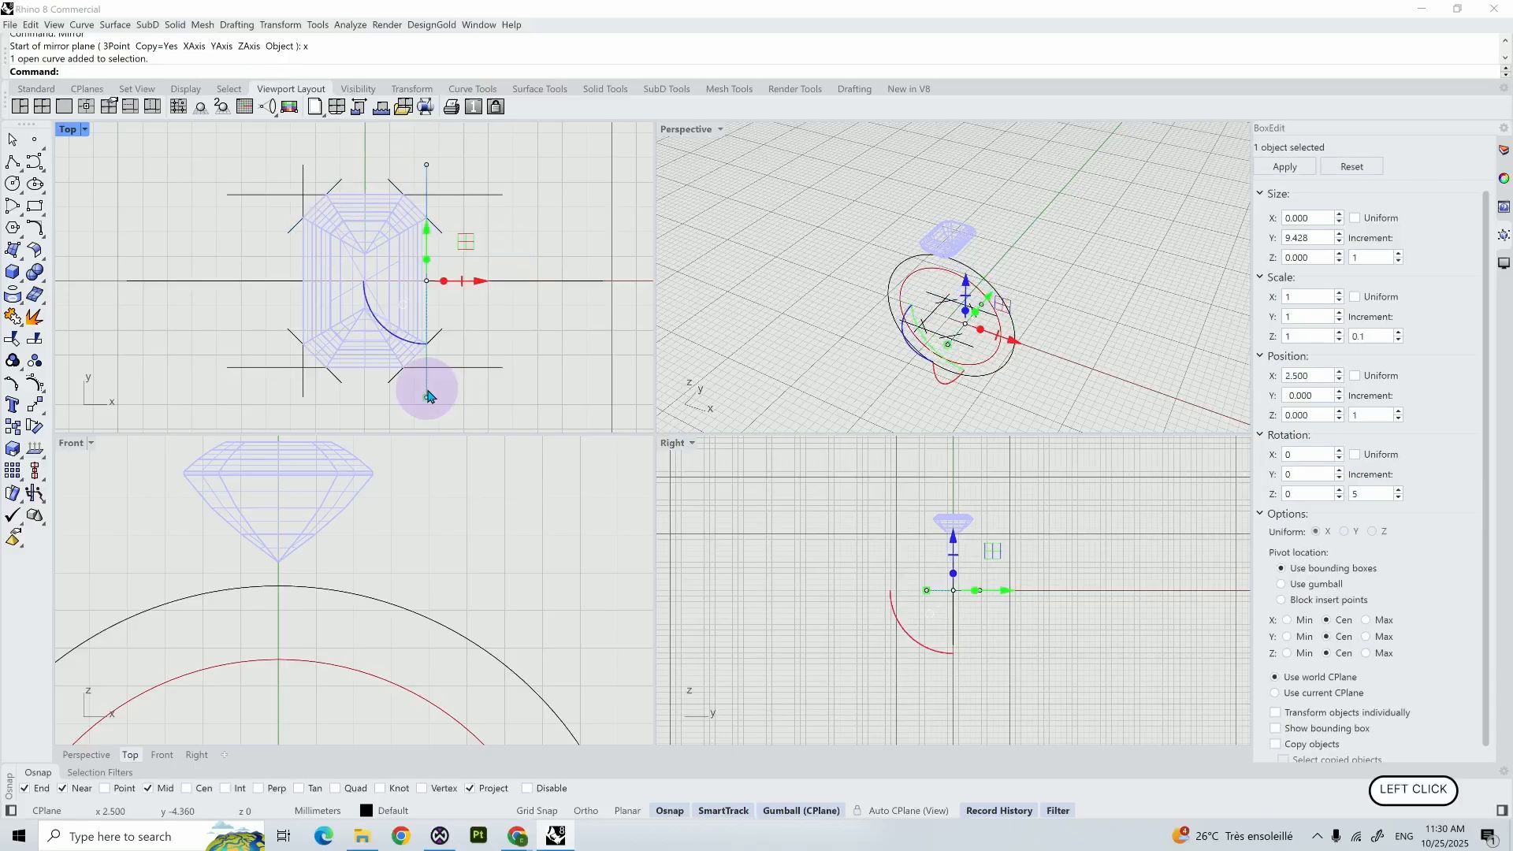
drag(471, 409, 280, 385)
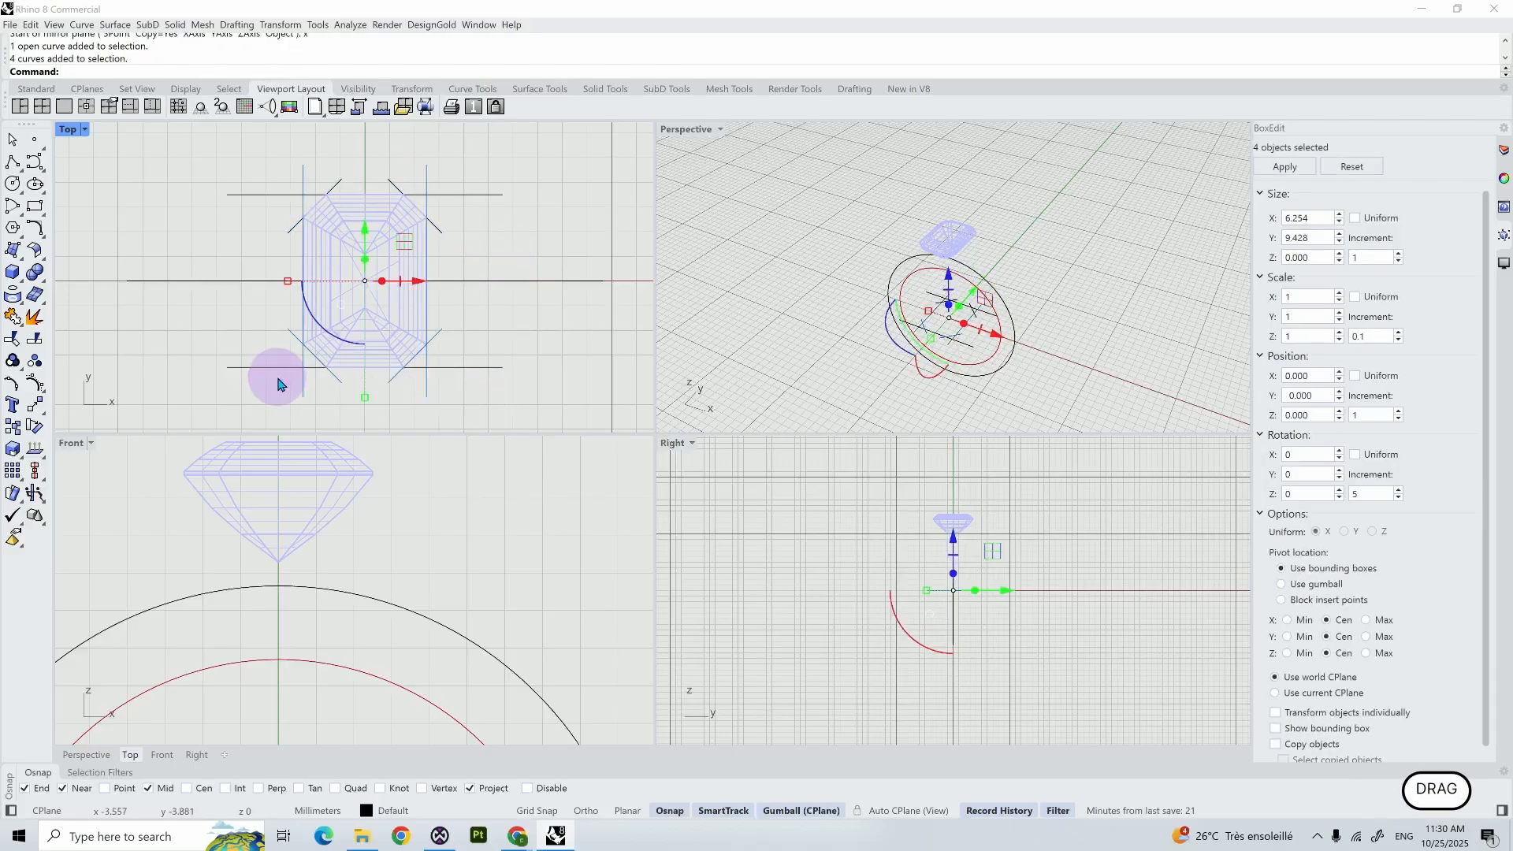
shift+click(267, 366)
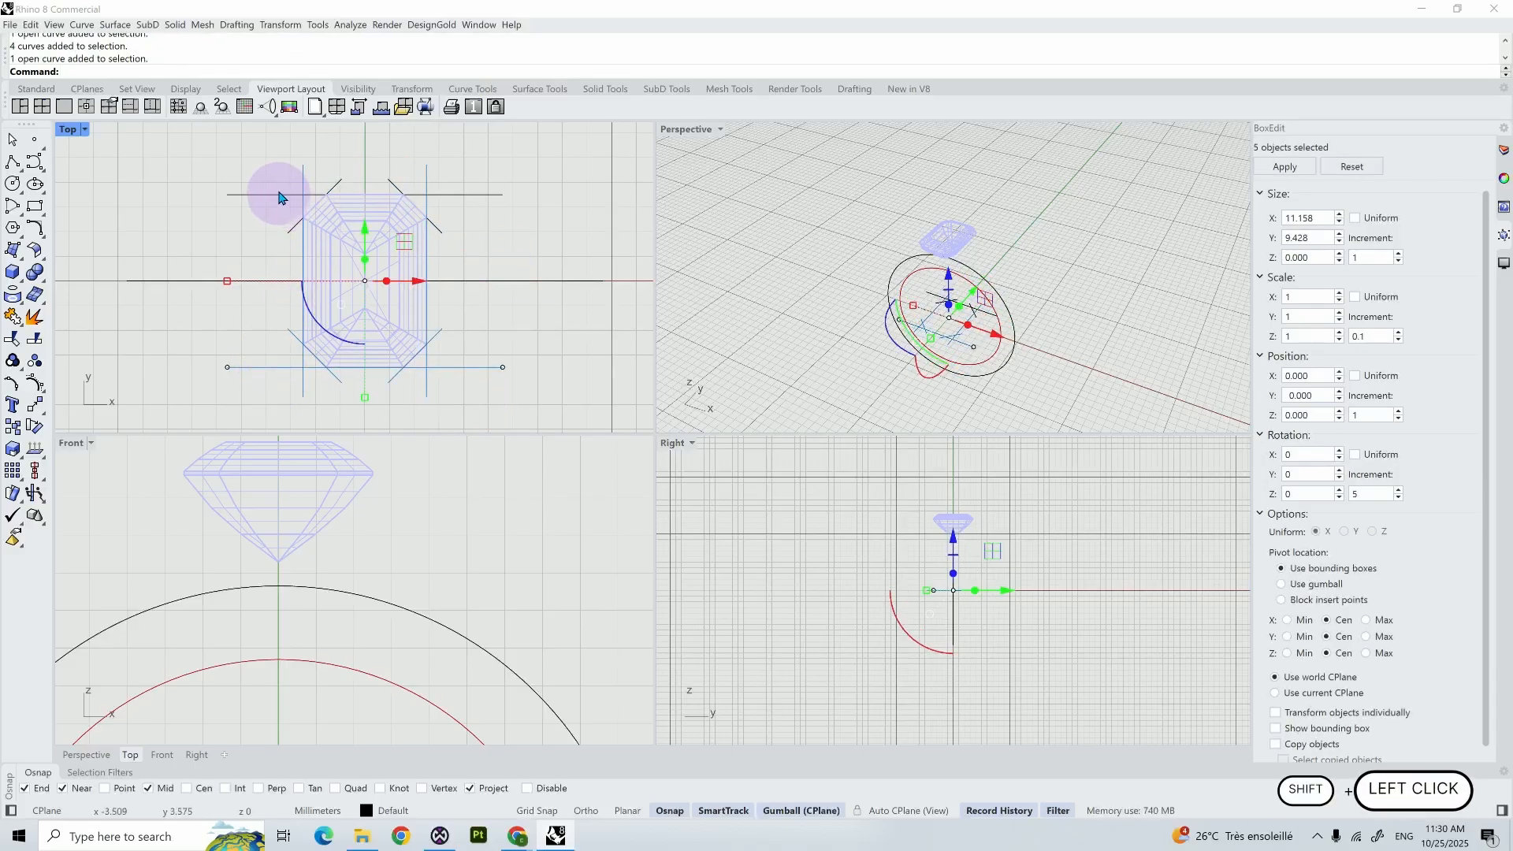
shift+click(319, 194)
shift+click(335, 185)
shift+click(391, 183)
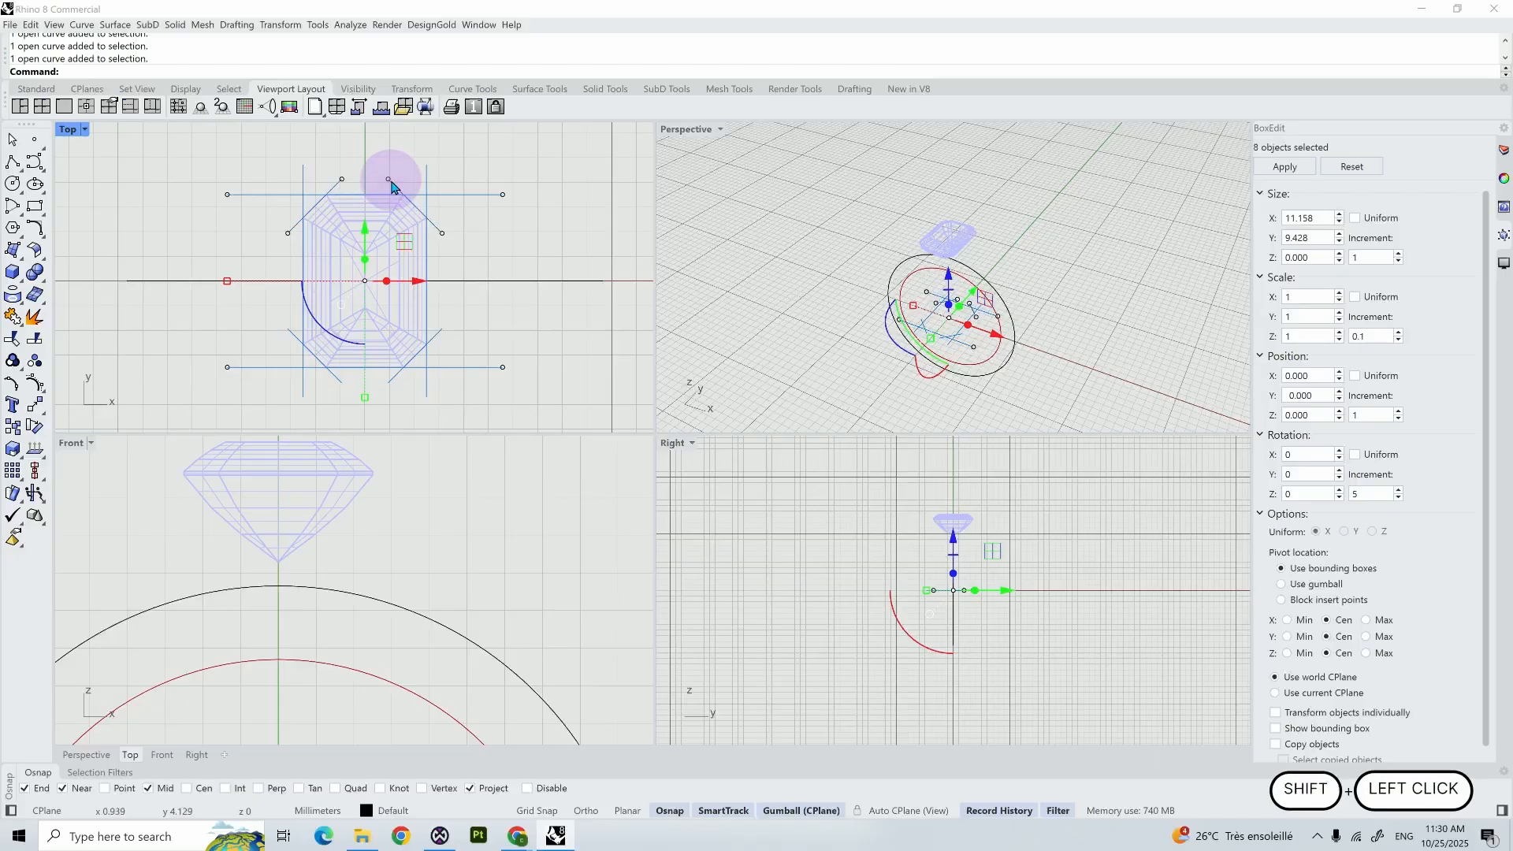
text(isolate)
key(Return)
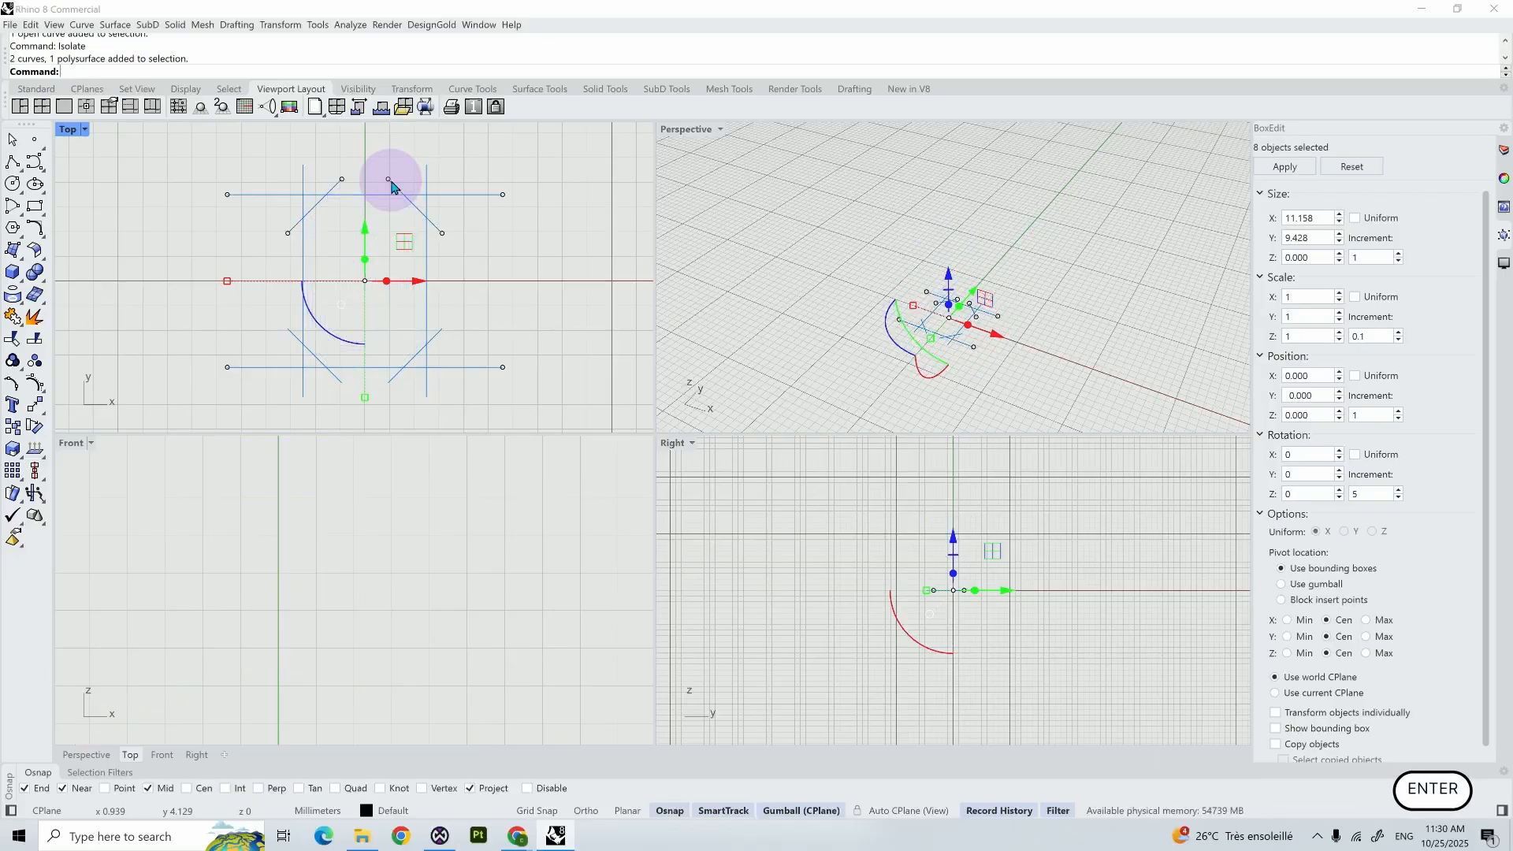
- Trim the excess line pieces around the outline's upper-right corner, using all eight guide lines as cutting objects
text(Tir)
key(BackSpace)
key(BackSpace)
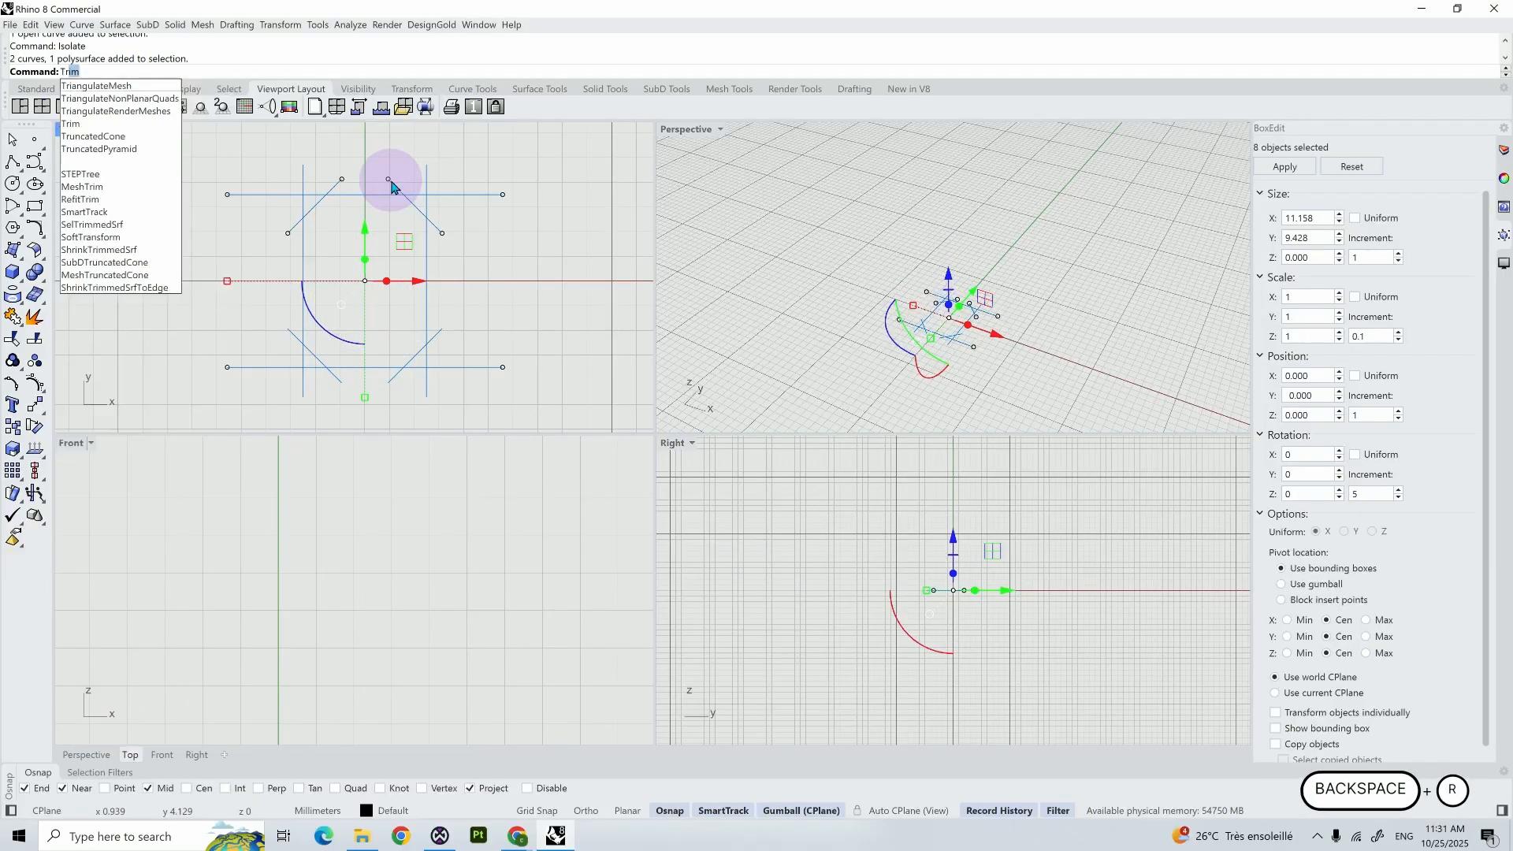
text(rim)
key(Return)
click(394, 186)
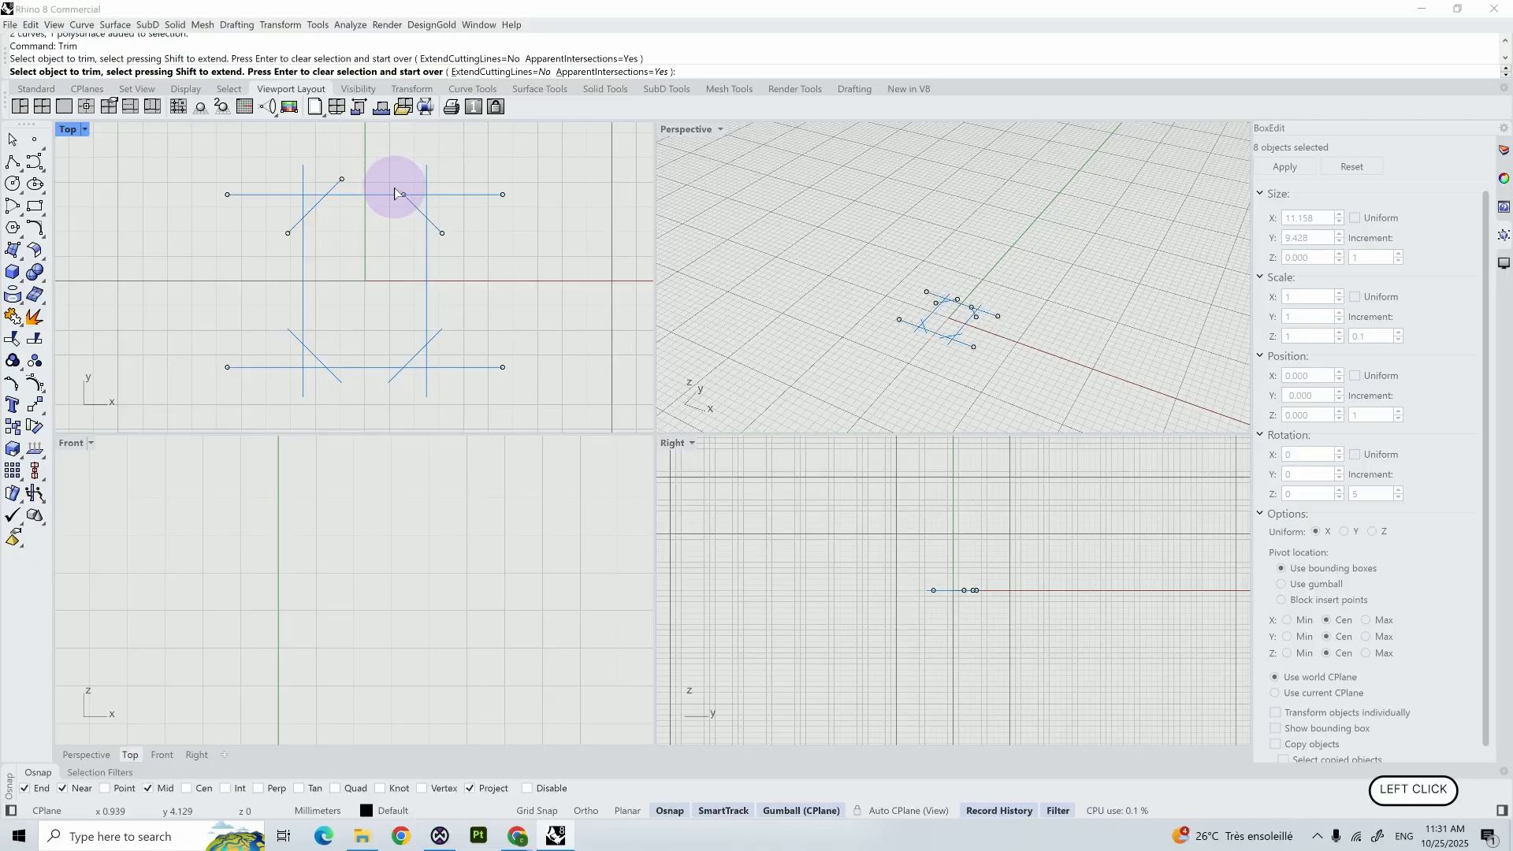
click(427, 186)
click(425, 195)
click(426, 208)
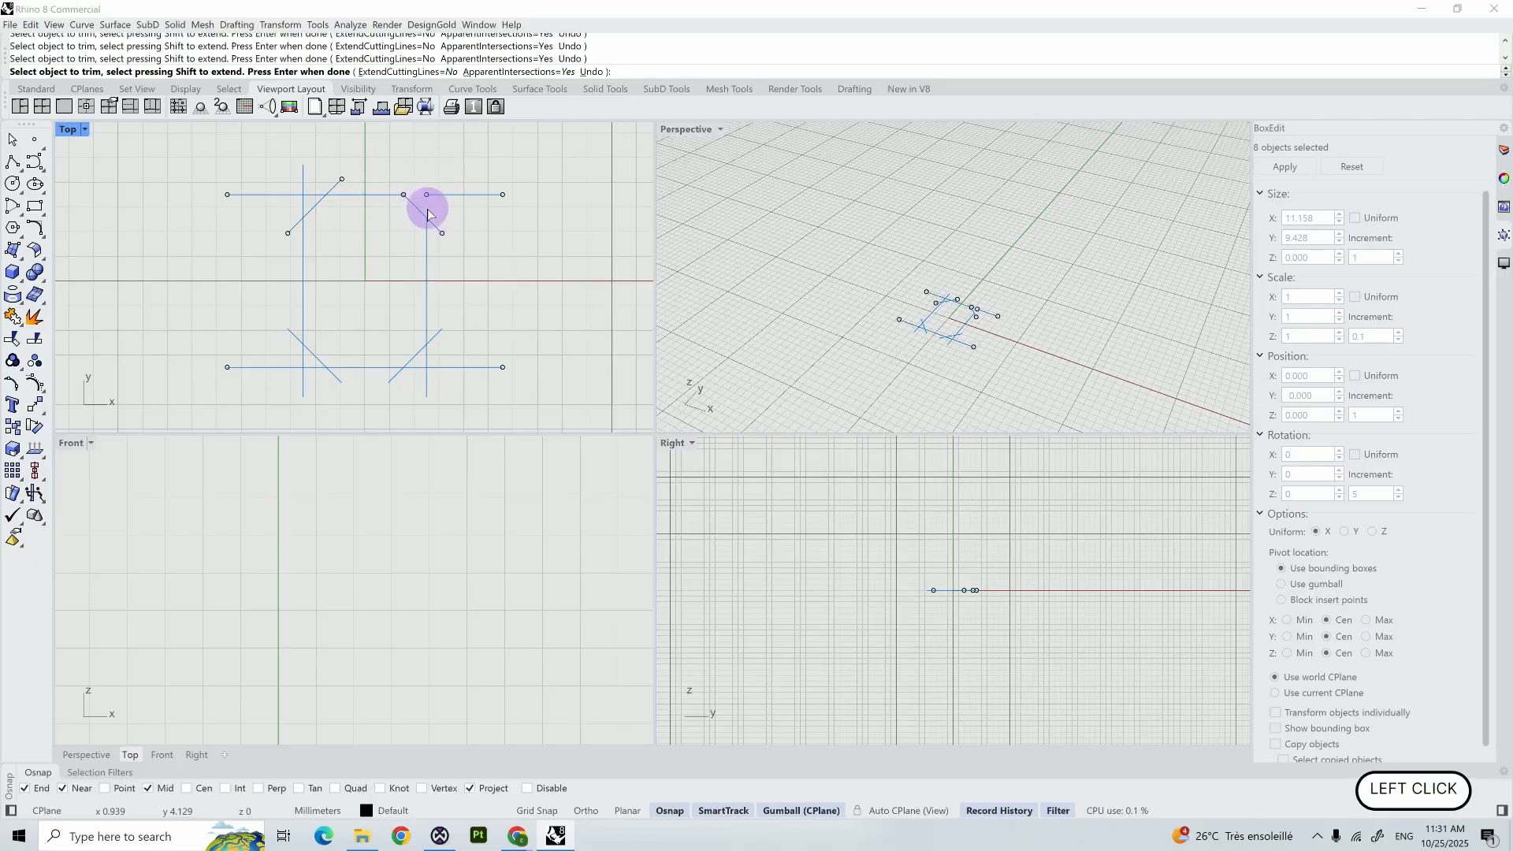
click(436, 195)
- Trim the excess line pieces at the upper-left corner and the outer end of the upper-right diagonal
click(336, 185)
click(305, 186)
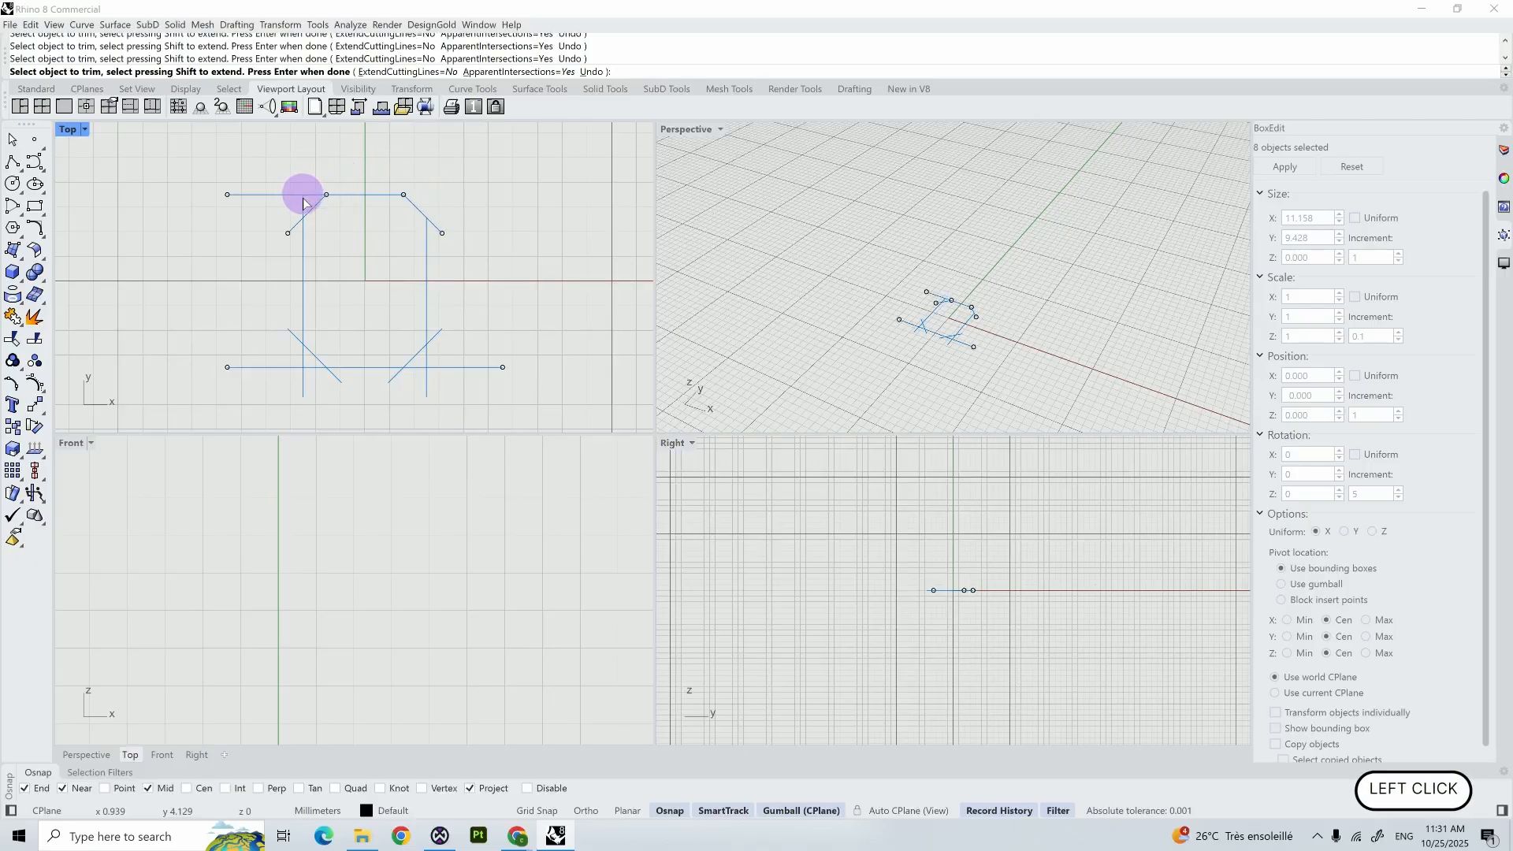
click(296, 195)
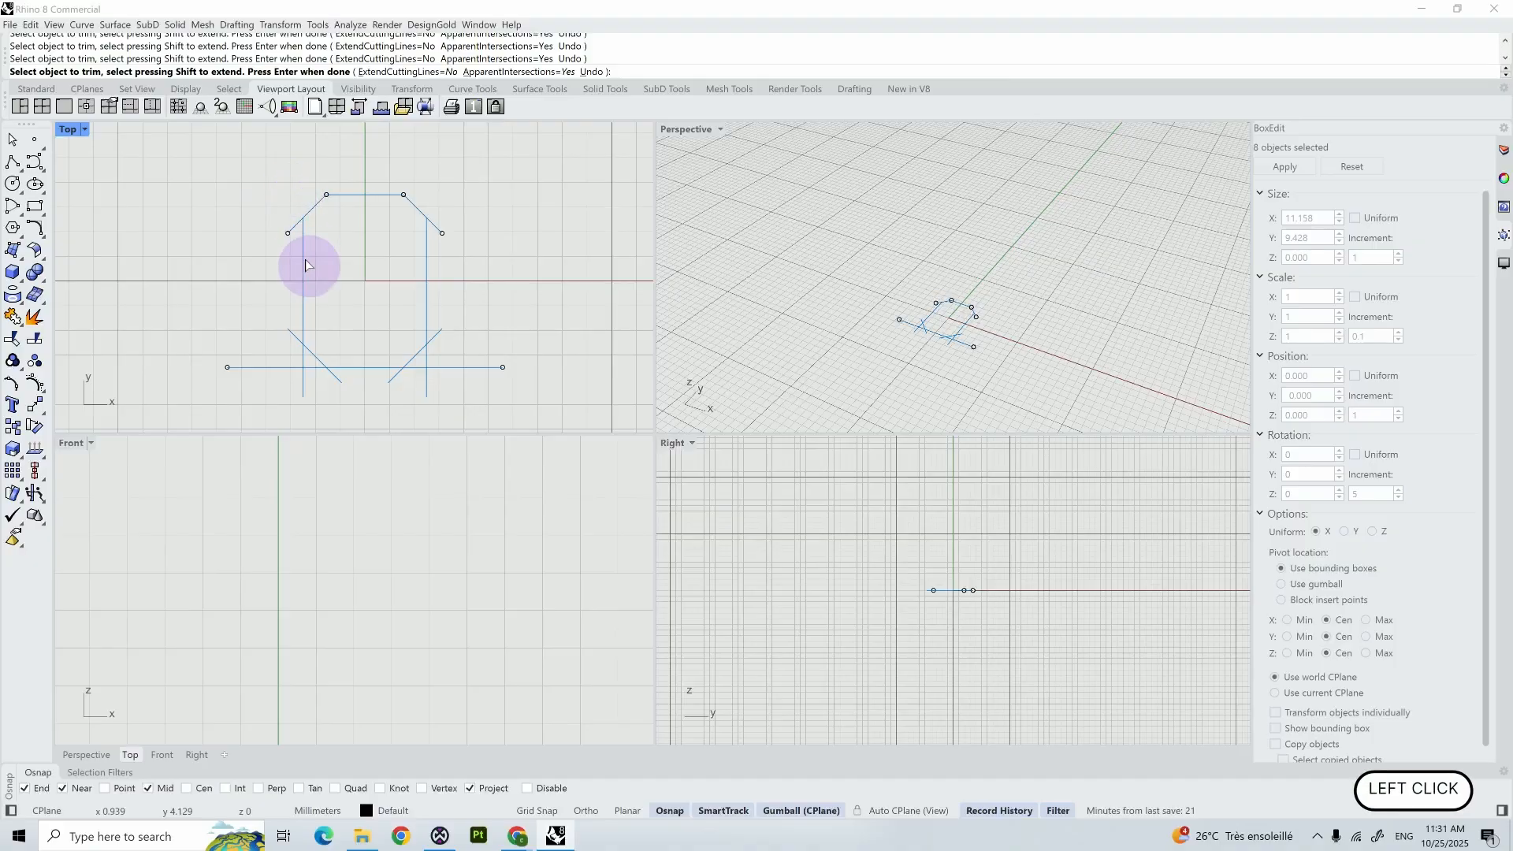
click(294, 230)
click(443, 235)
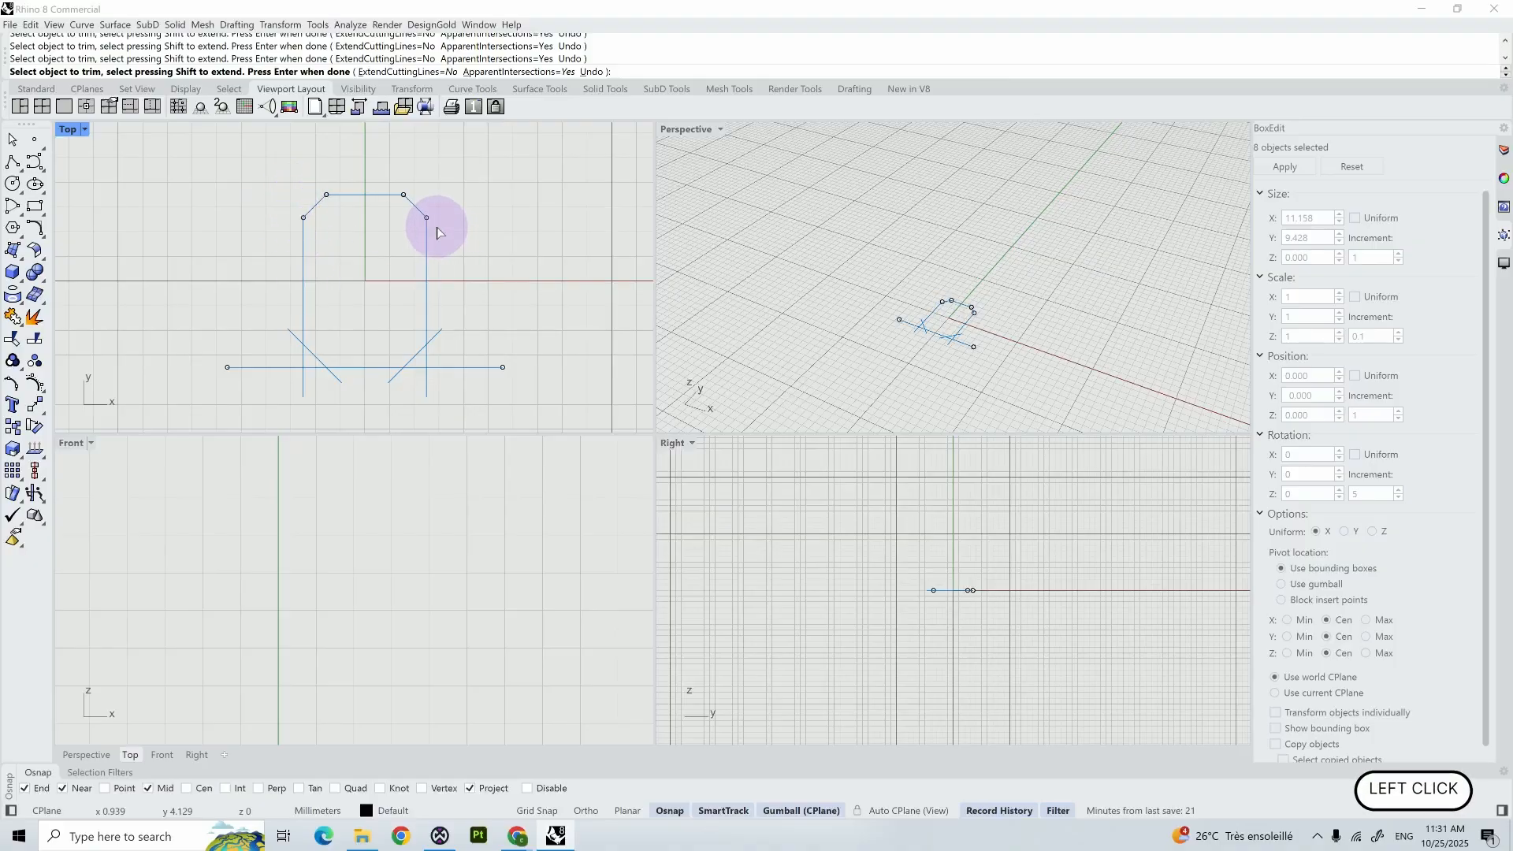
- Trim the overhanging line ends at both lower corners to leave an eight-sided 5 × 7 mm outline
click(433, 339)
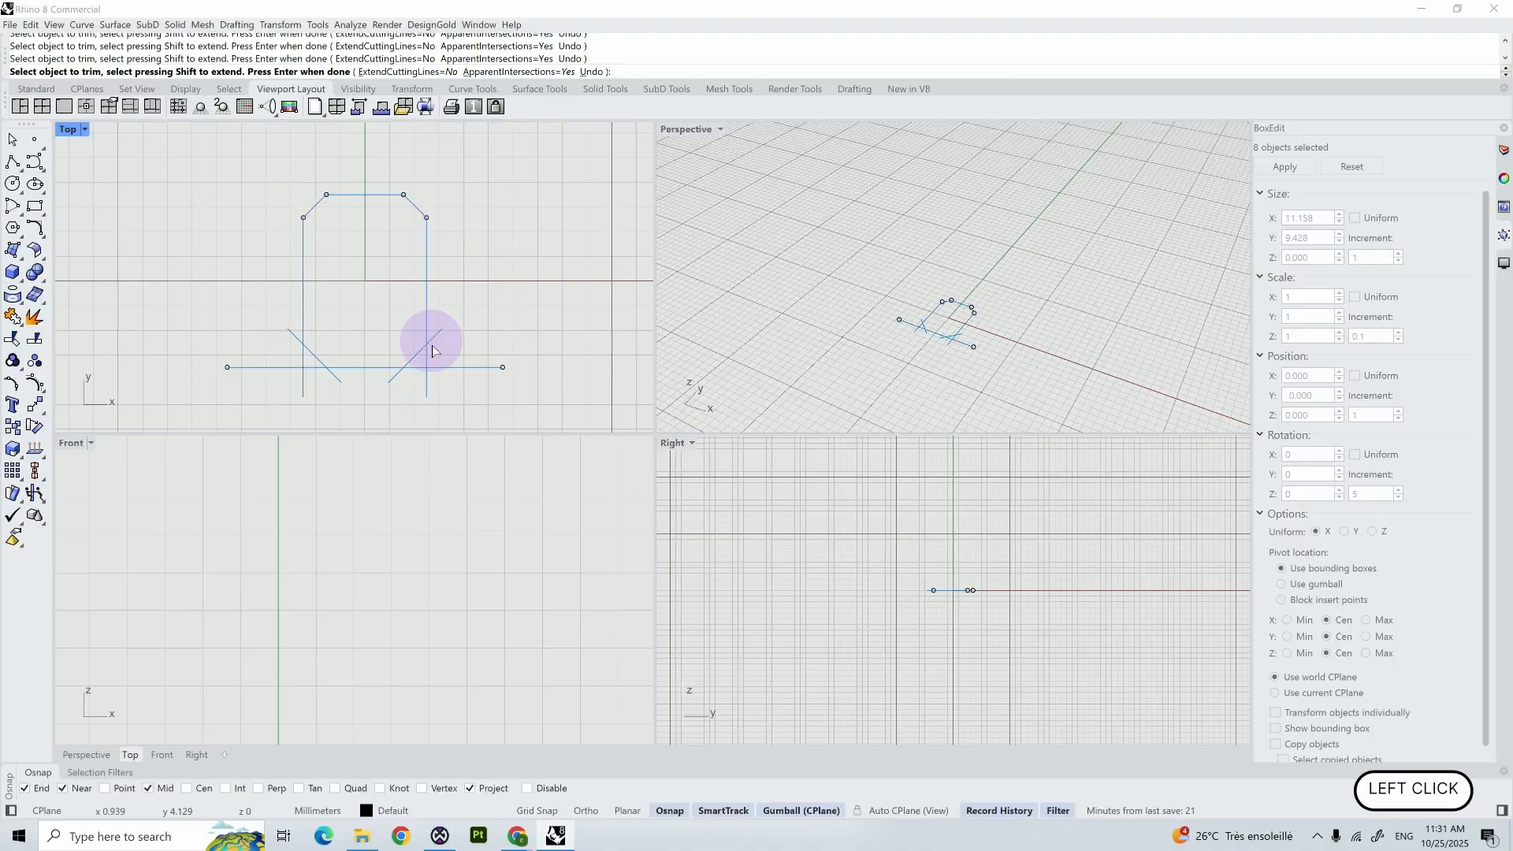
click(398, 371)
click(329, 372)
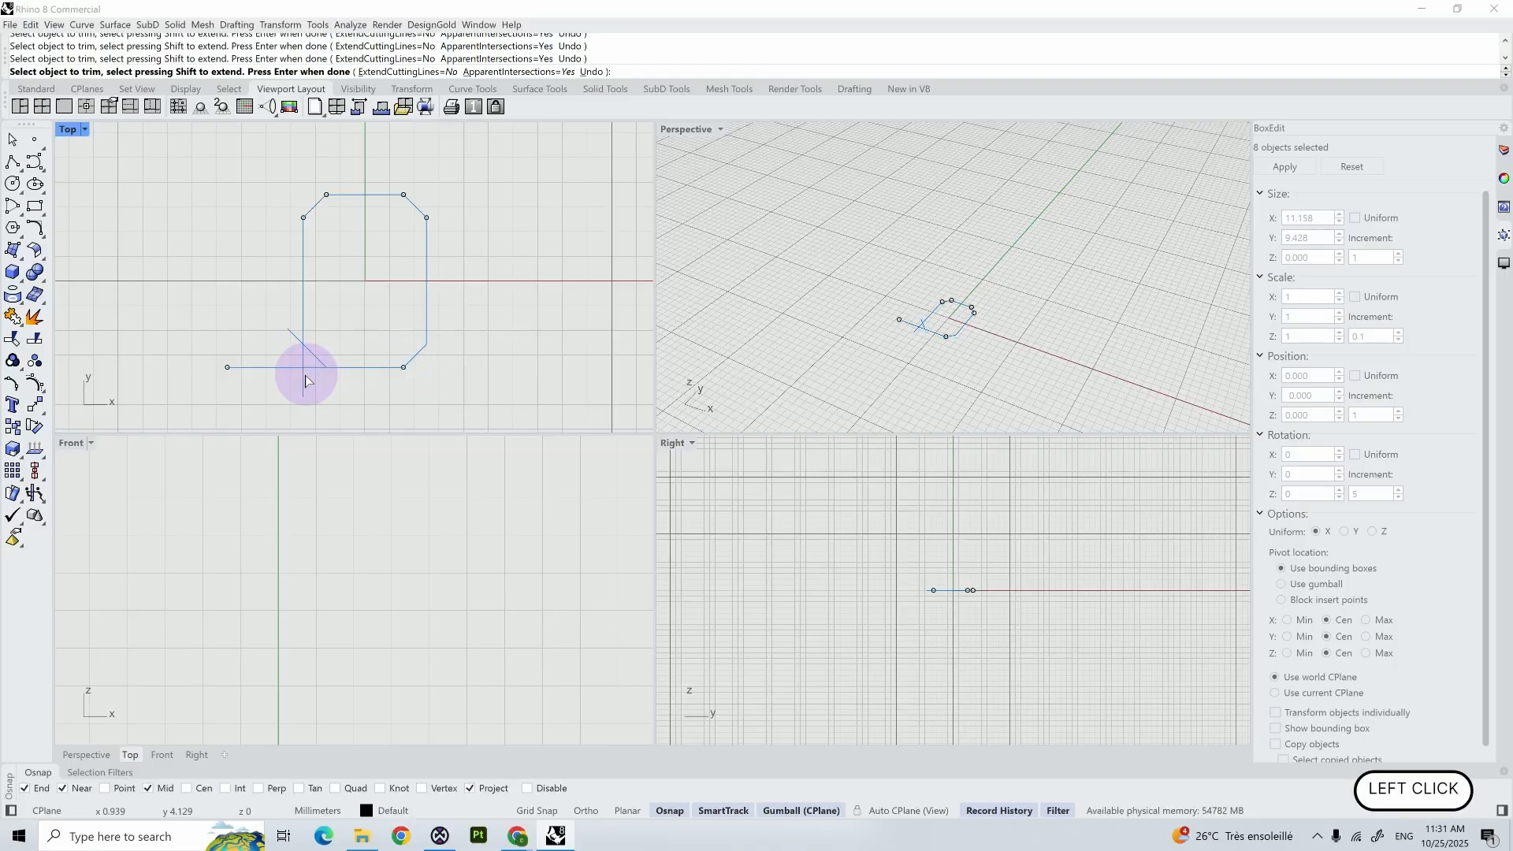
click(298, 365)
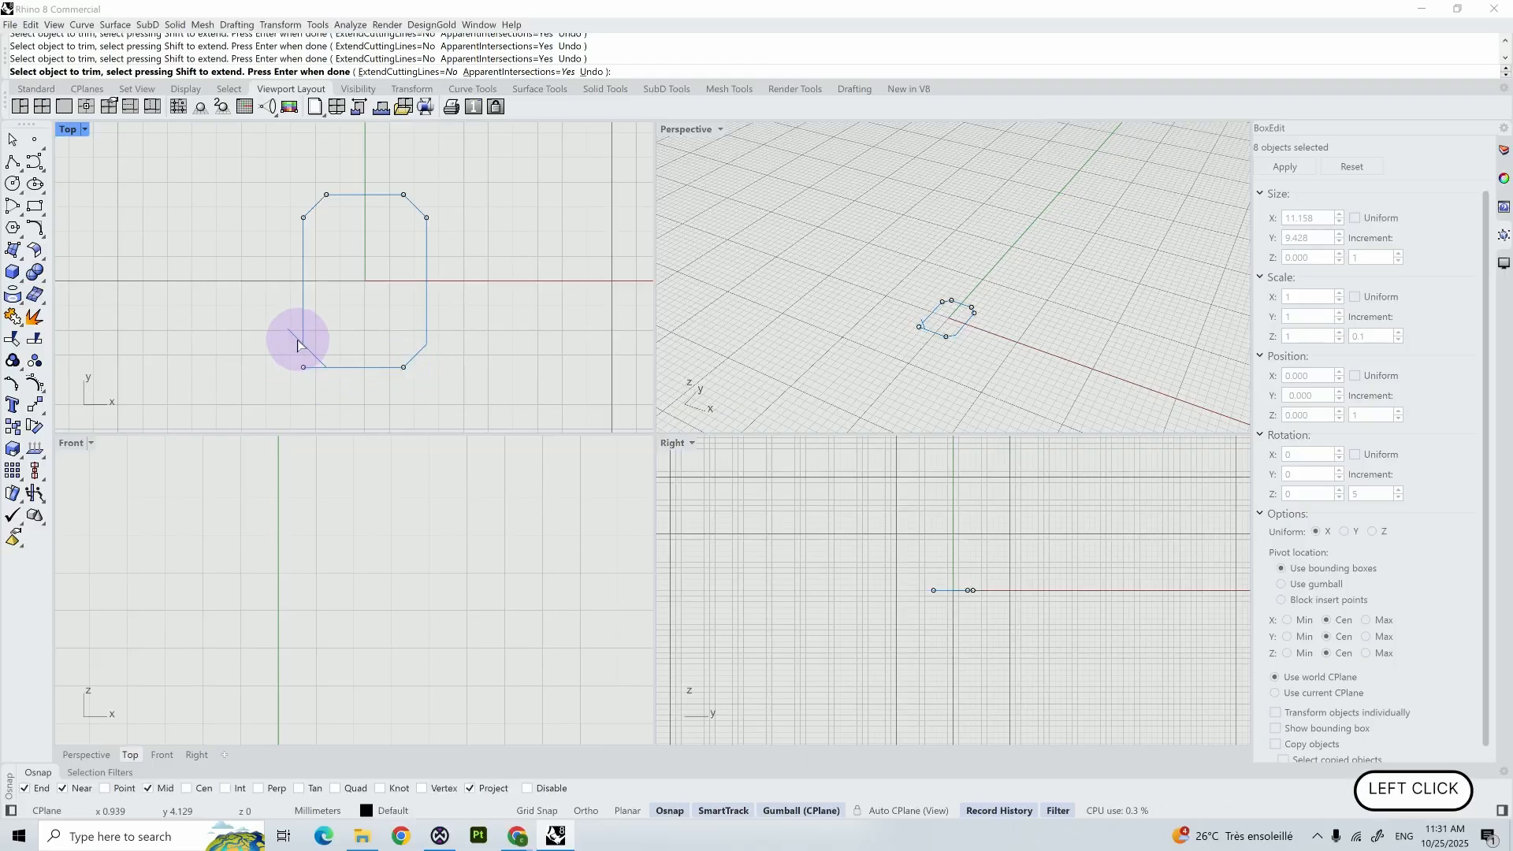
click(317, 368)
key(Return)
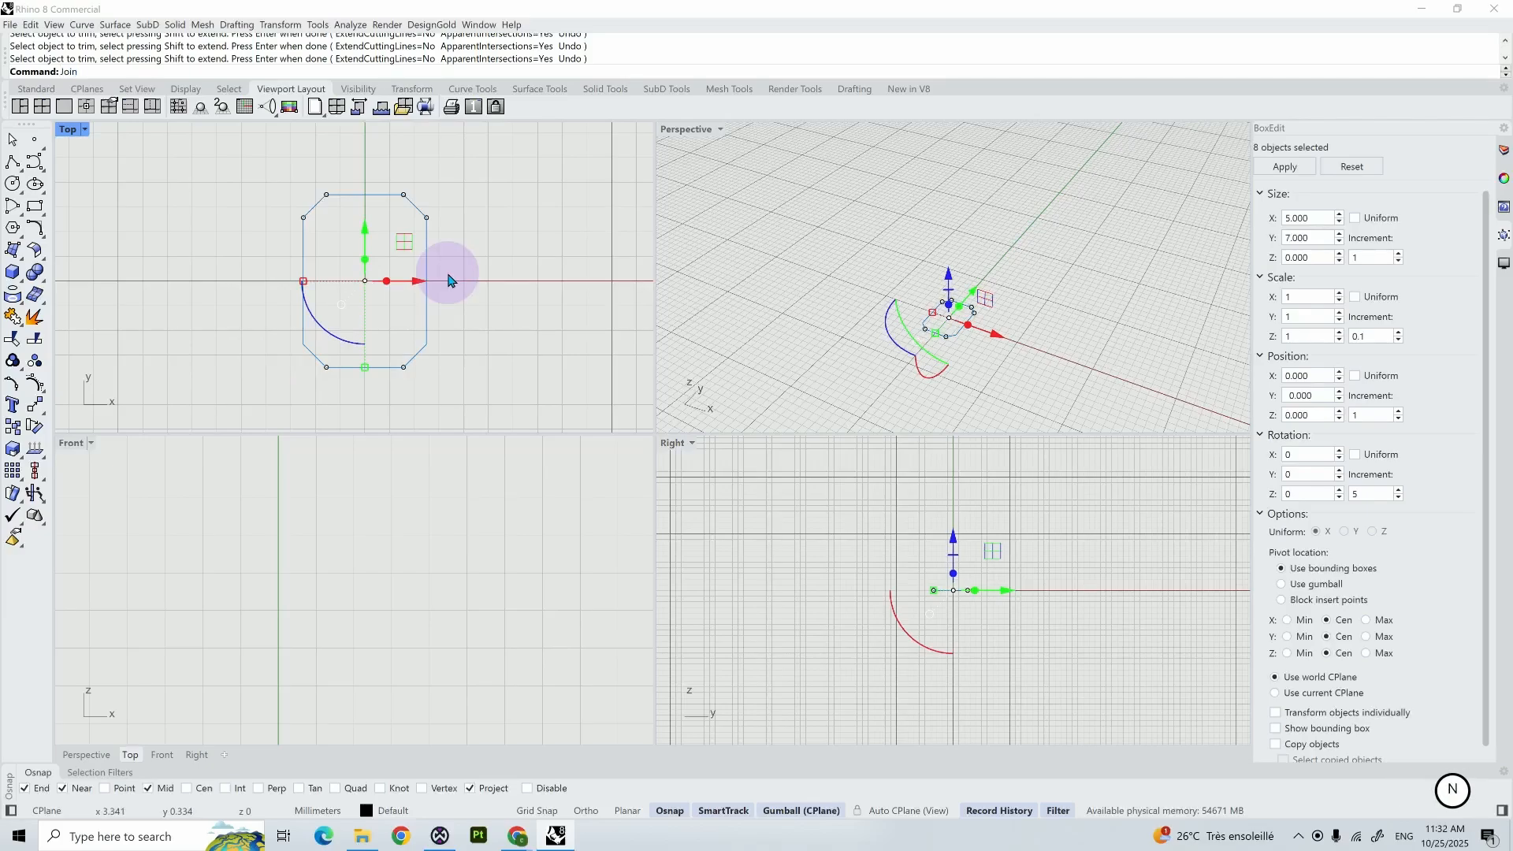
- Join the eight trimmed lines into one closed curve and show the hidden ring circles and gem
key(Return)
click(421, 528)
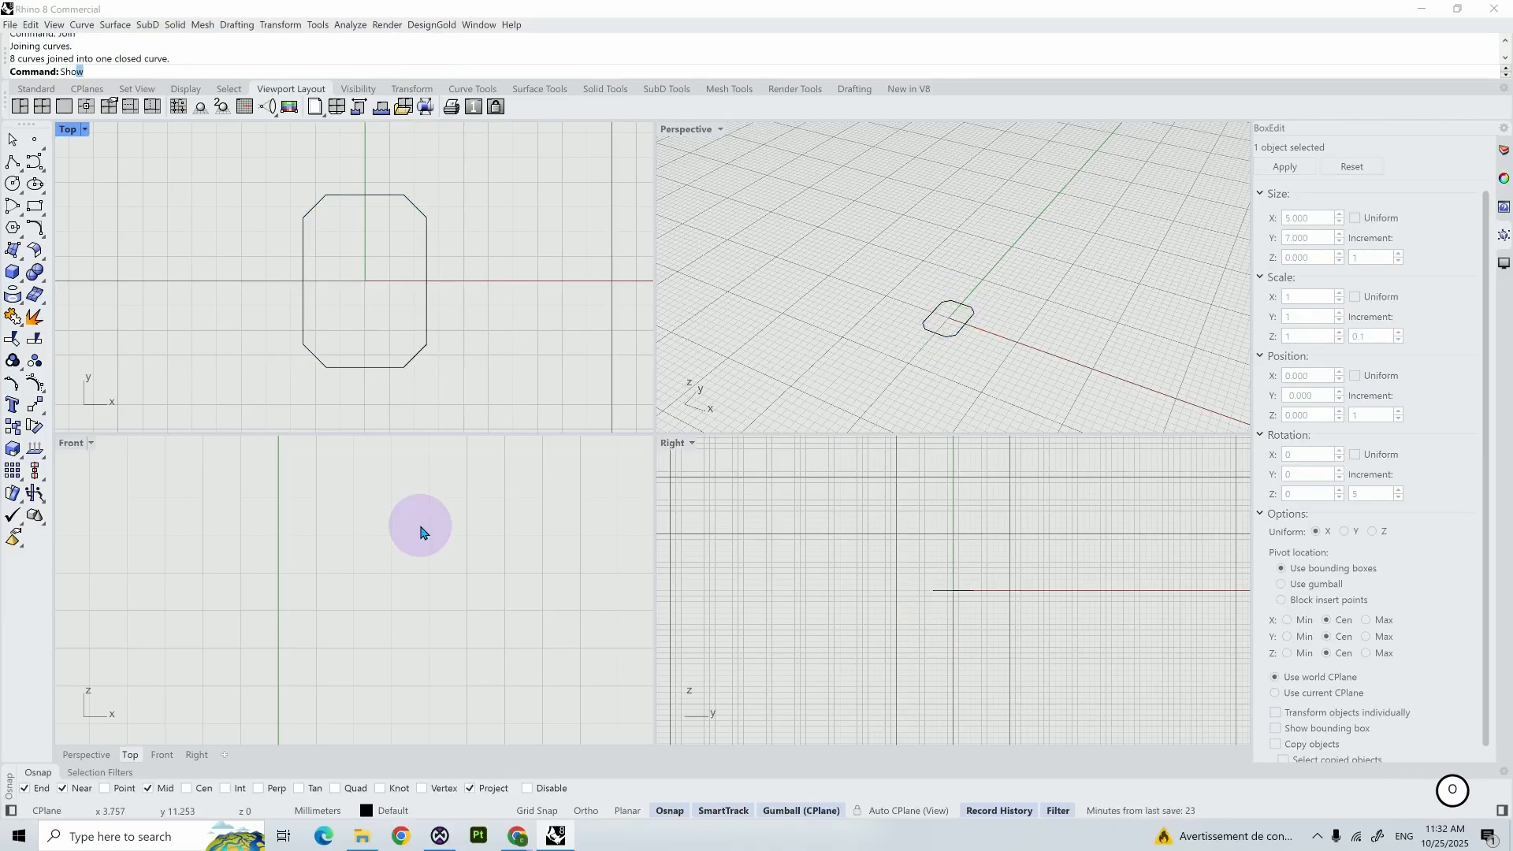
key(Return)
- Move the closed outline curve straight up in the Front view to about Z 12.16 mm, just below the gem's girdle
scroll(429, 531, down, 5)
right_drag(507, 590, 522, 534)
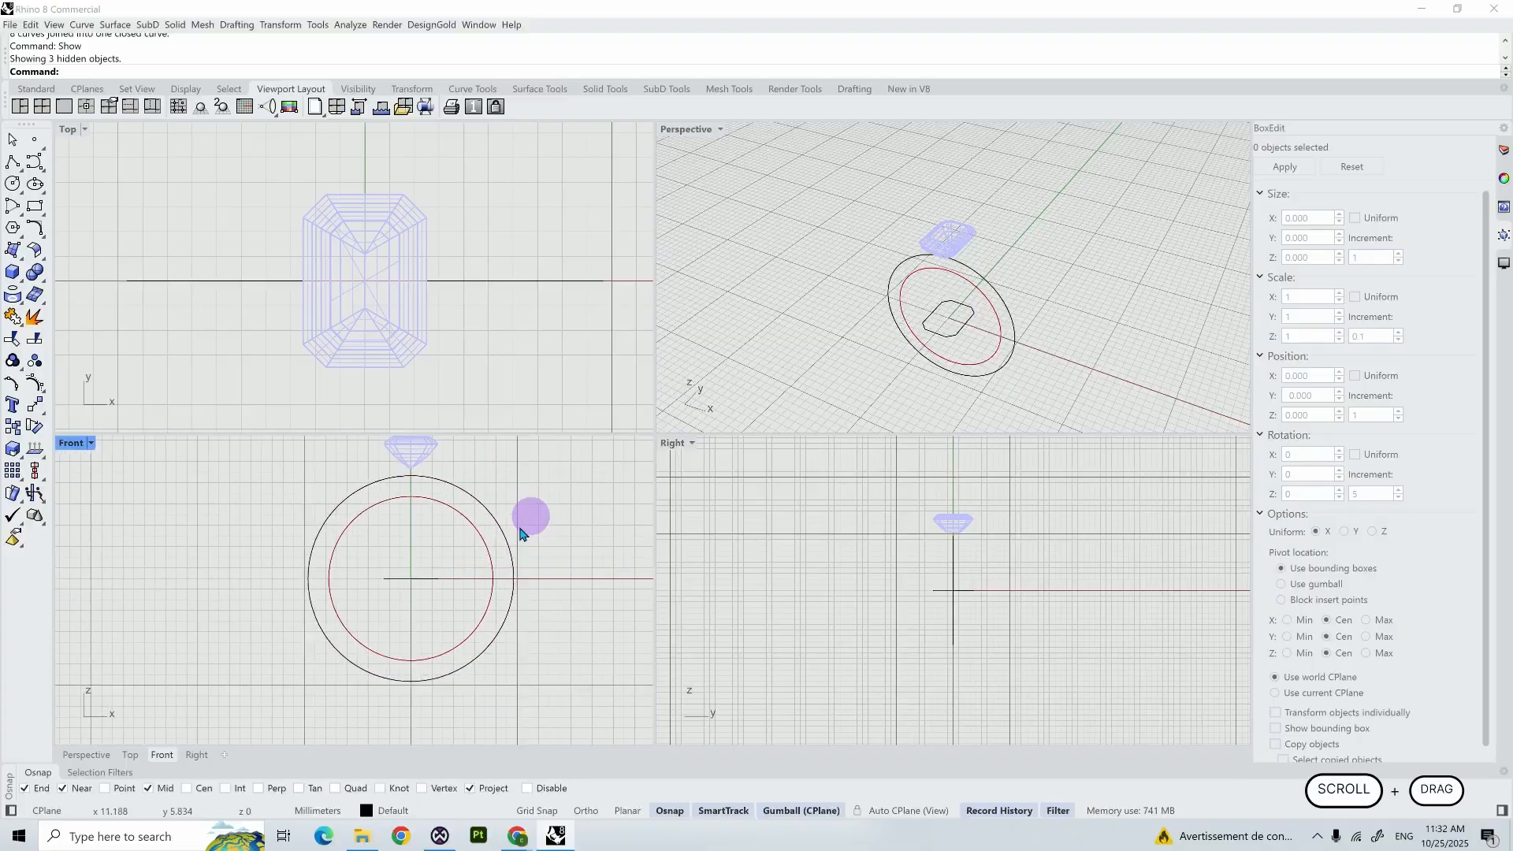
scroll(520, 534, up, 2)
click(405, 584)
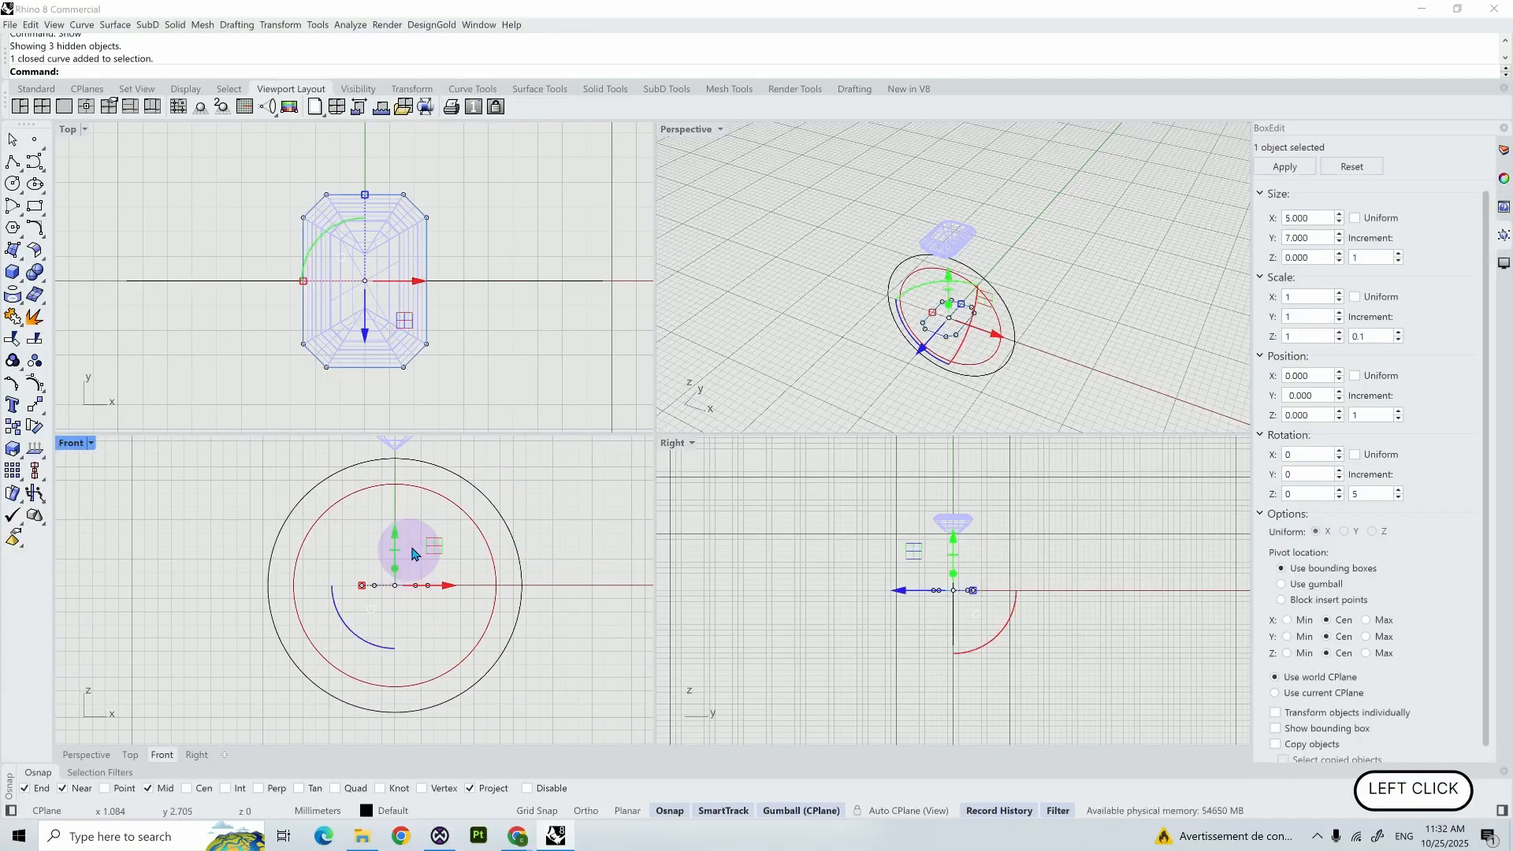
right_drag(502, 495, 512, 559)
scroll(429, 585, up, 4)
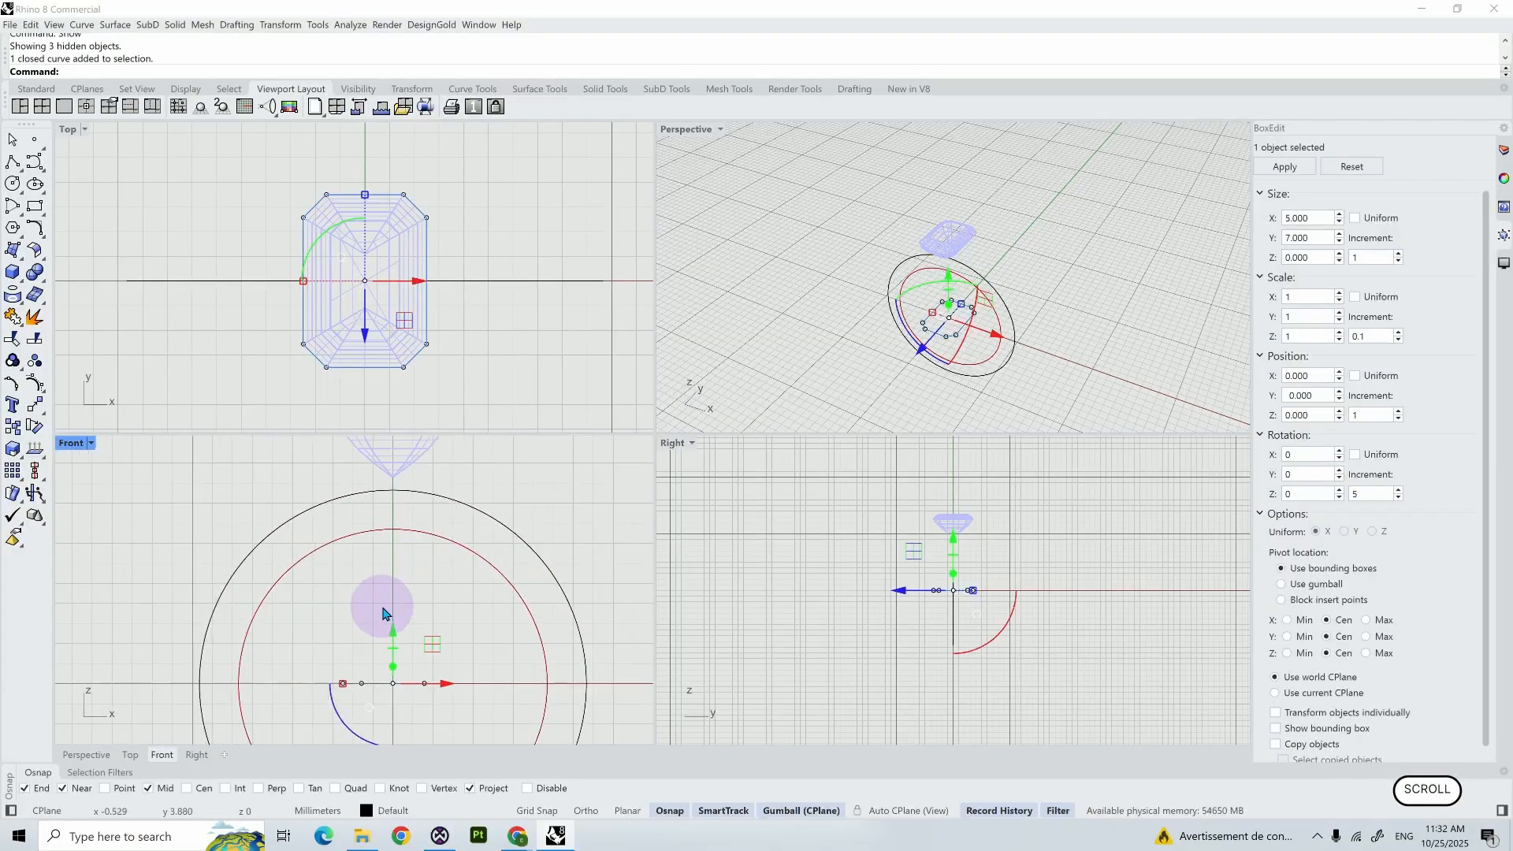
click(395, 687)
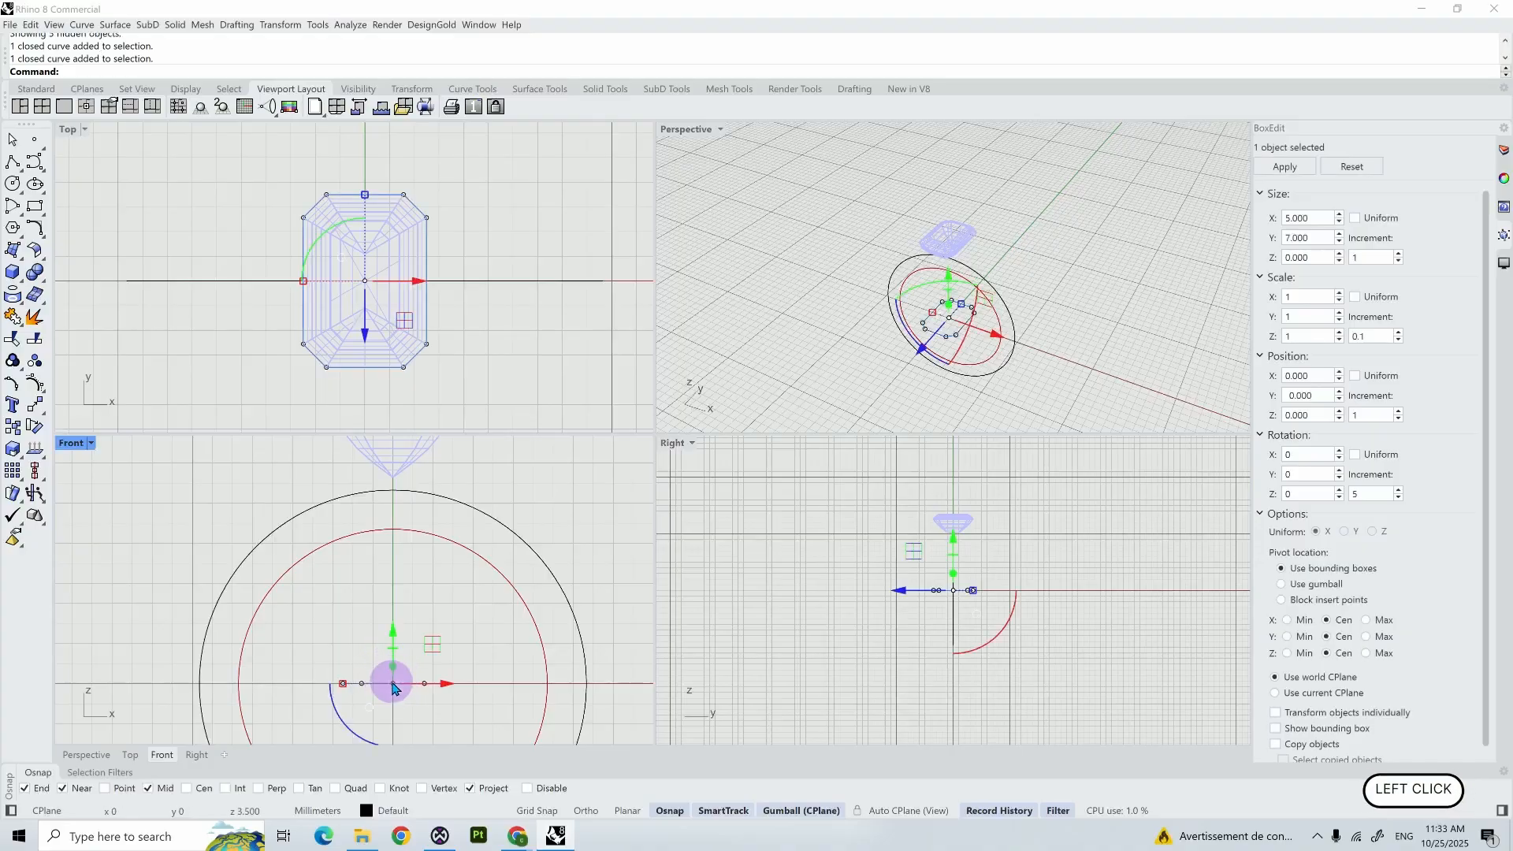
drag(395, 687, 399, 490)
right_drag(523, 473, 522, 577)
drag(522, 577, 459, 490)
scroll(490, 496, up, 5)
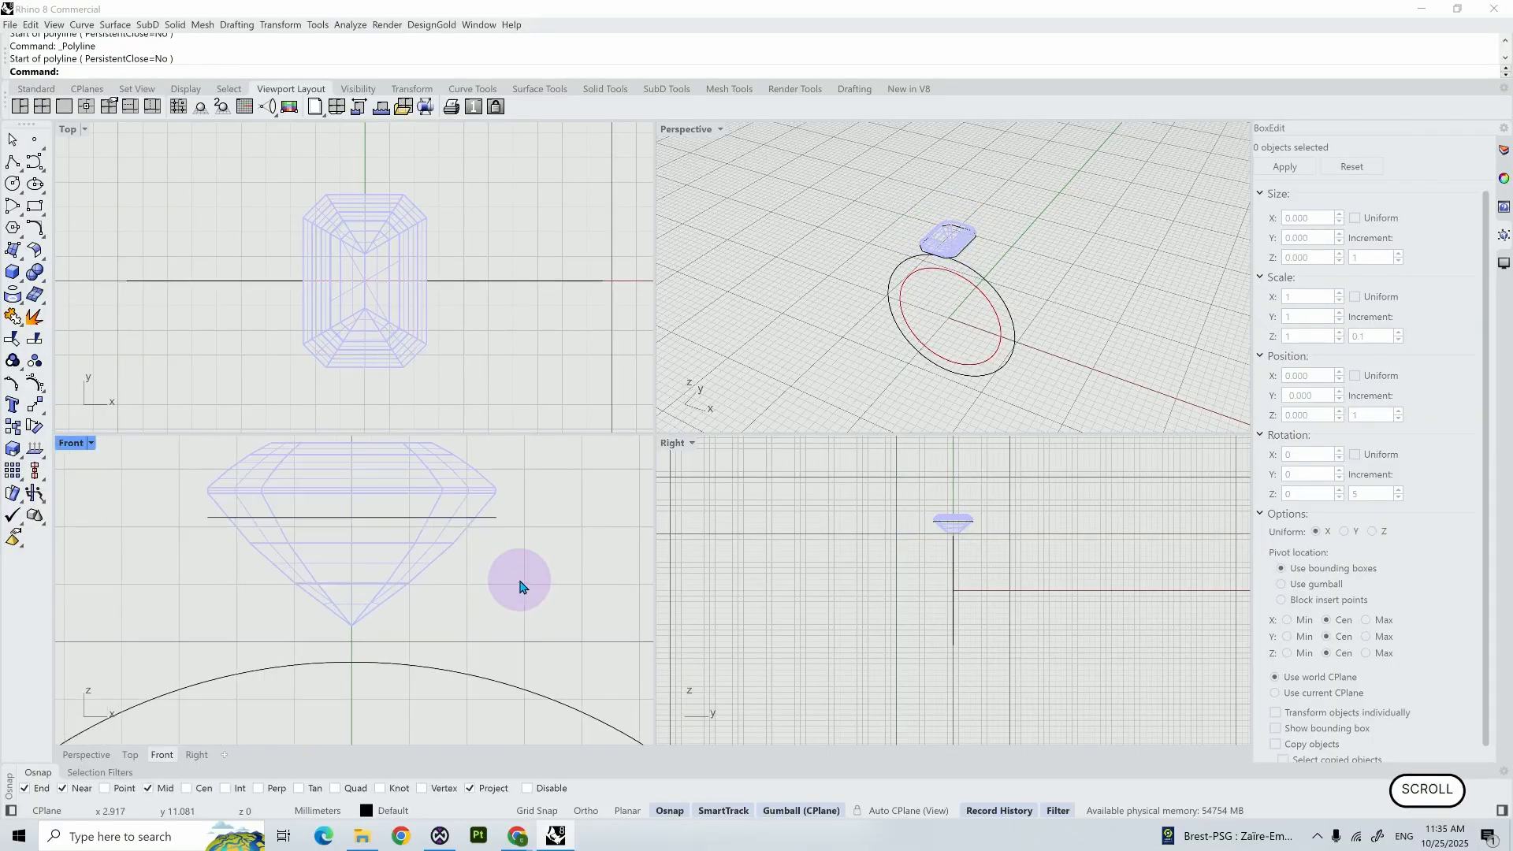
- In the Front view, start a polyline at the outline curve's right end with a 1.1 mm side slanting down and slightly inward
scroll(488, 544, up, 5)
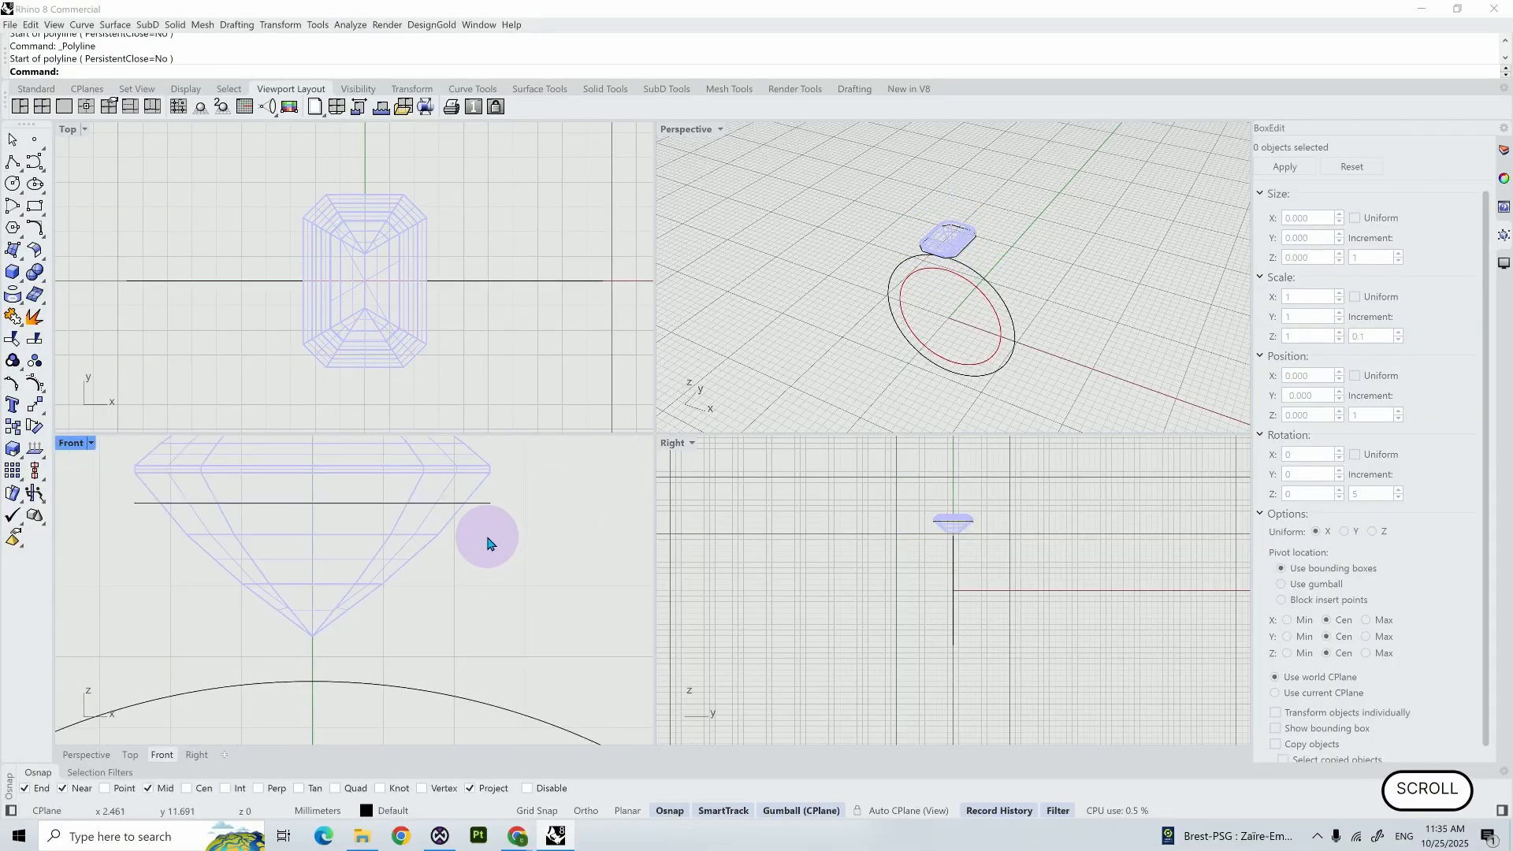
click(13, 161)
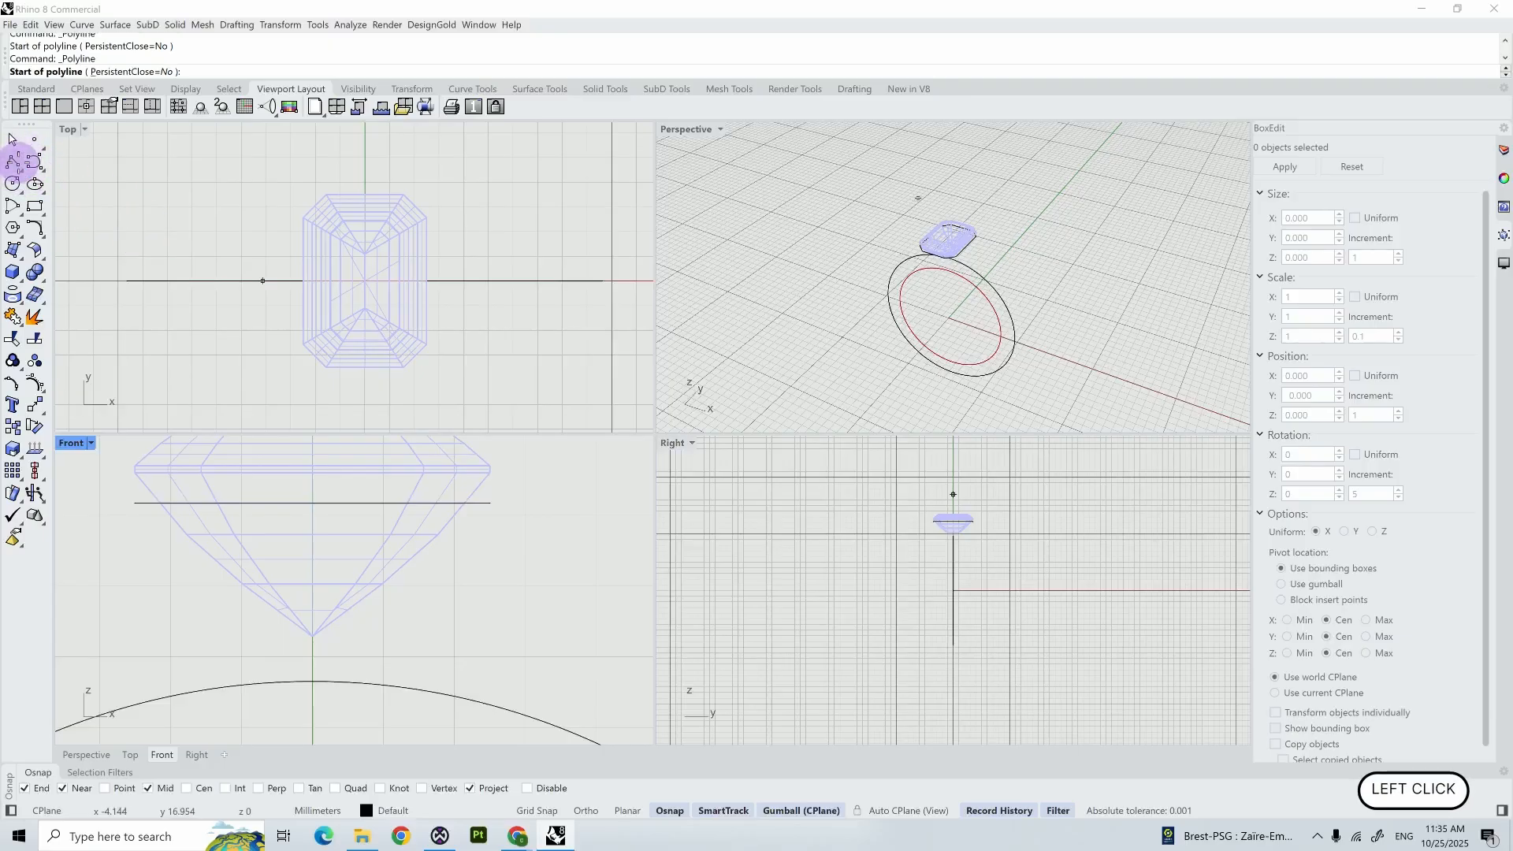
click(487, 502)
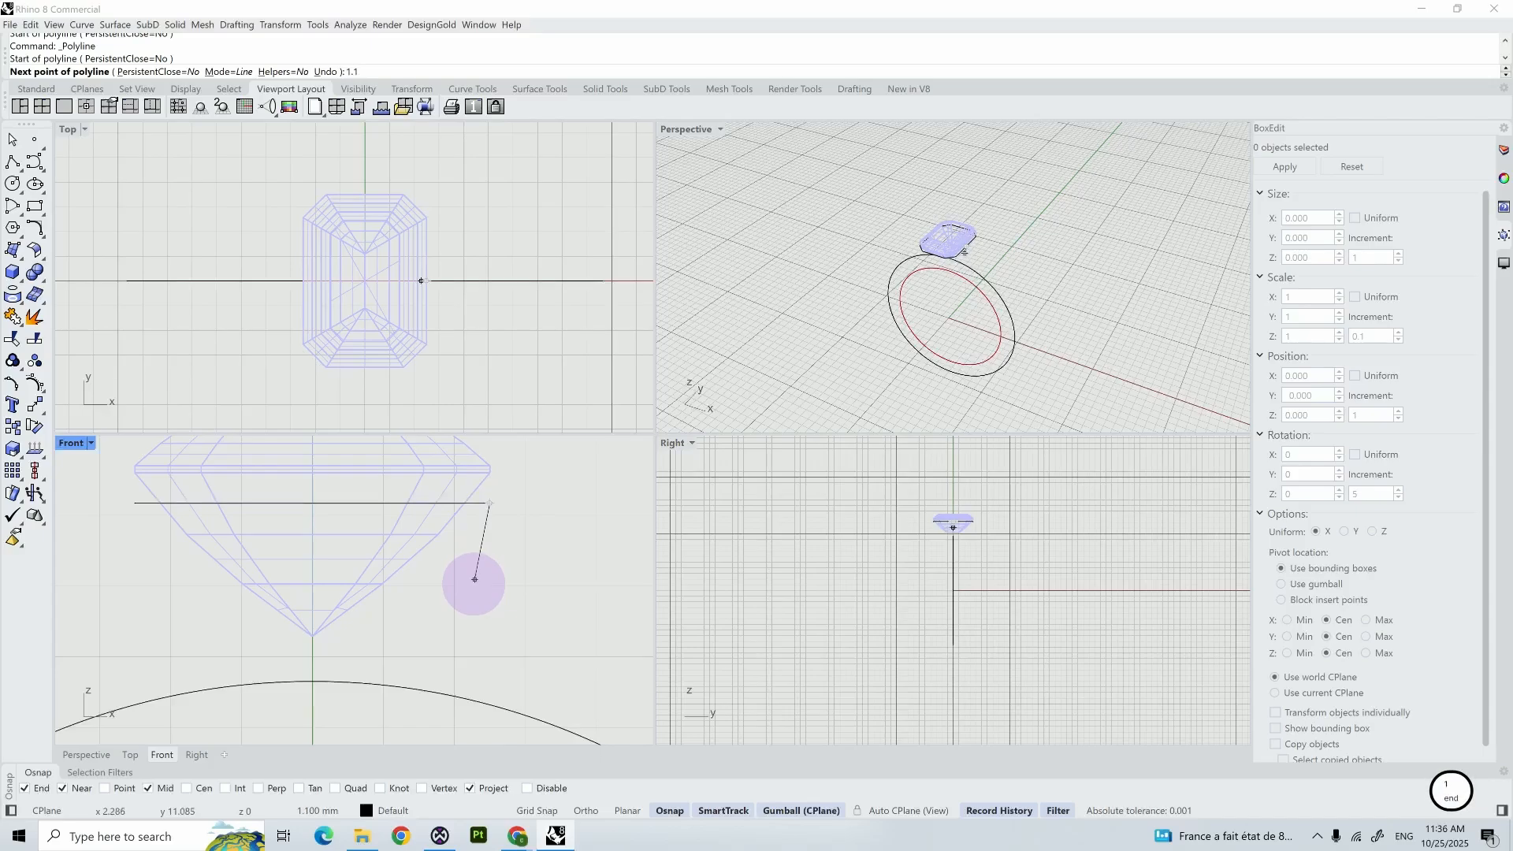
key(Return)
scroll(473, 583, up, 5)
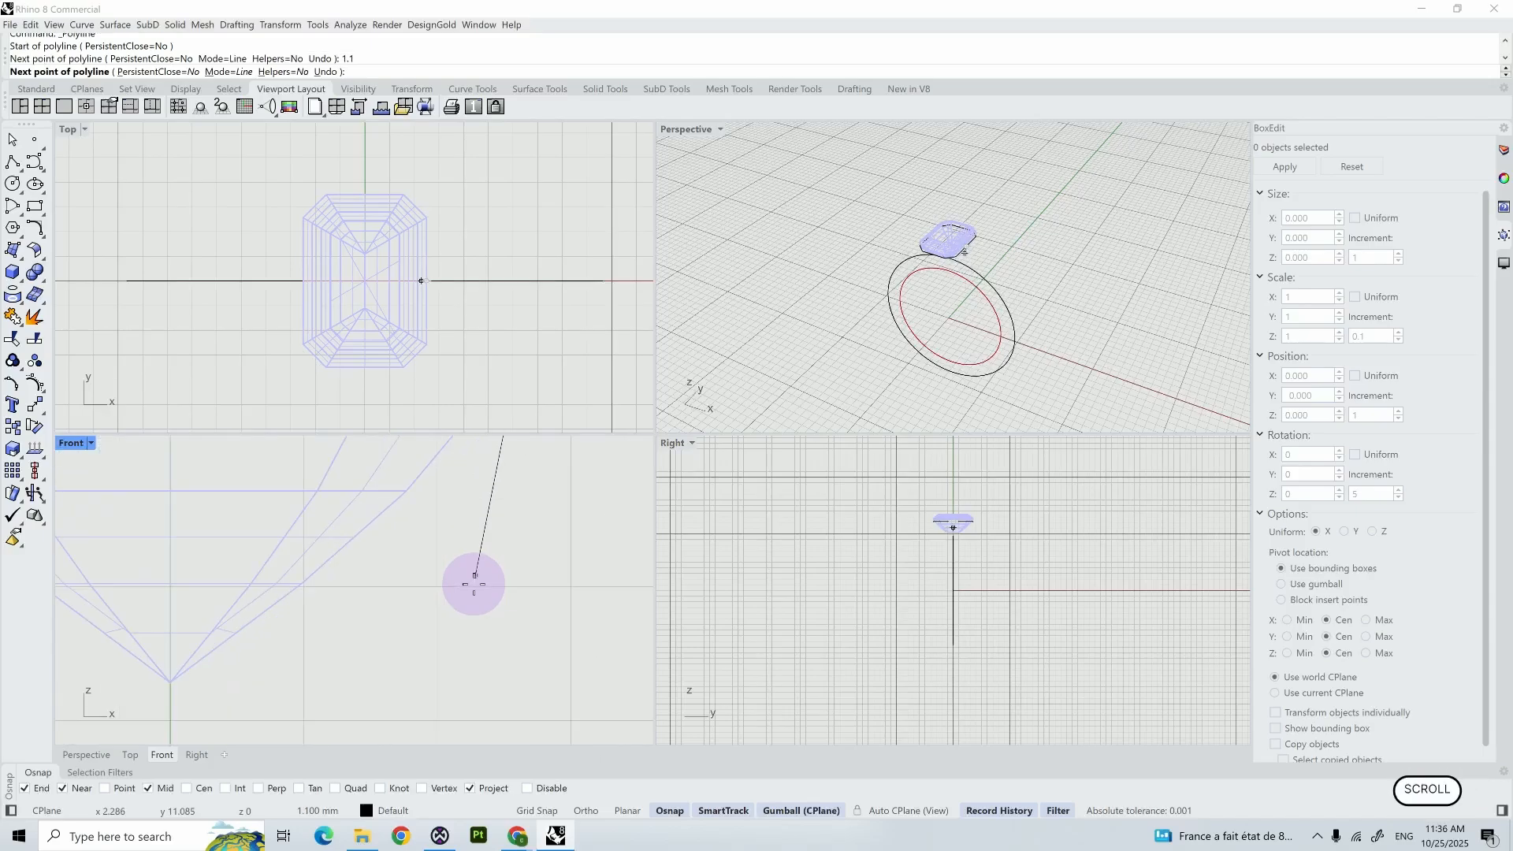
right_drag(472, 581, 449, 648)
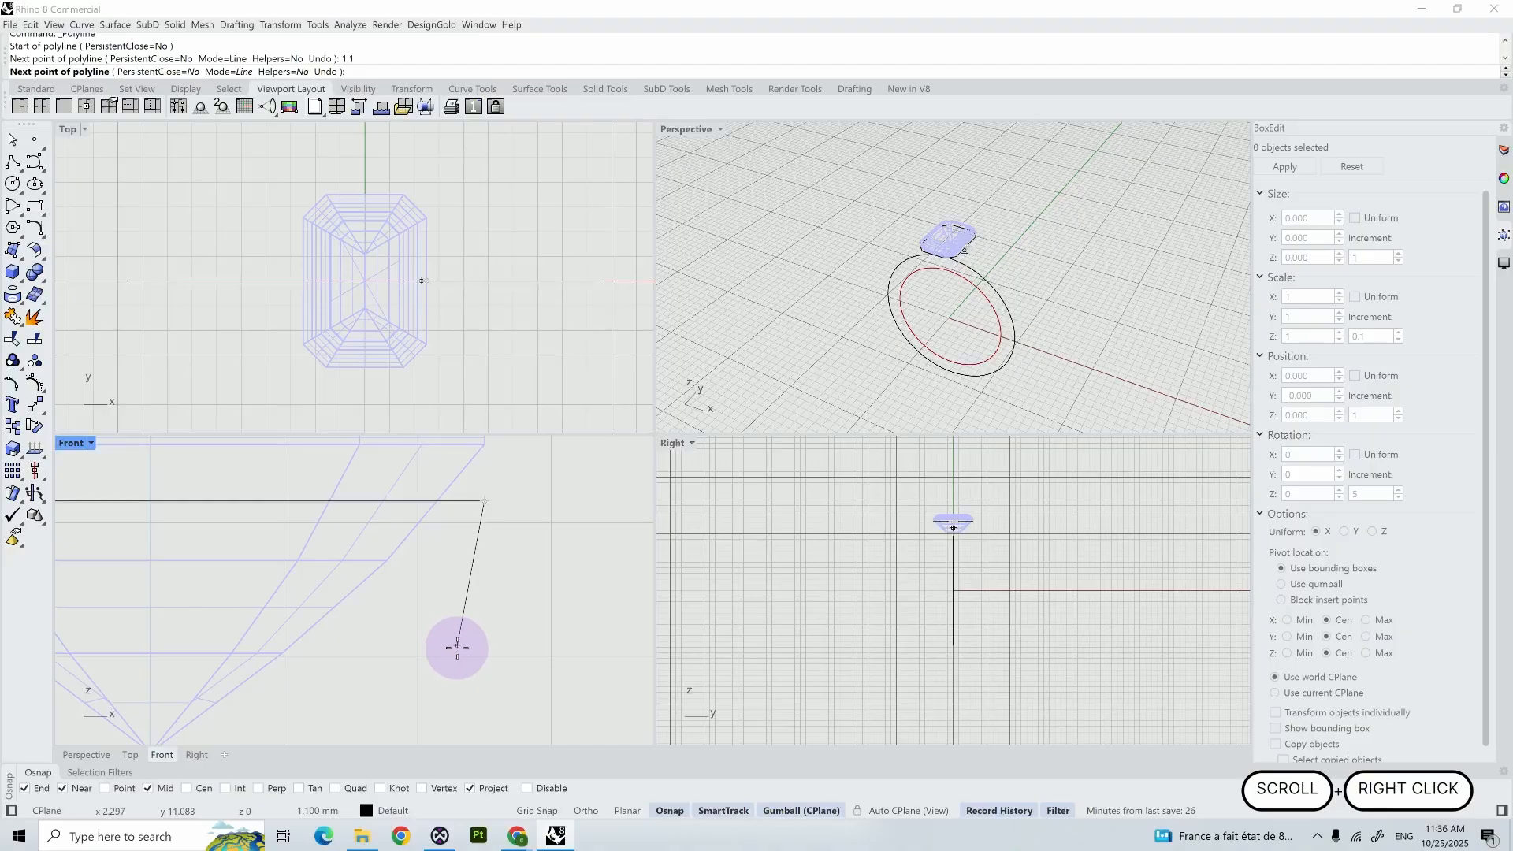
click(458, 647)
- Continue the polyline with a horizontal base about 0.8 mm long, a short vertical, and two segments following the gem's pavilion up to the outline
key(shift)
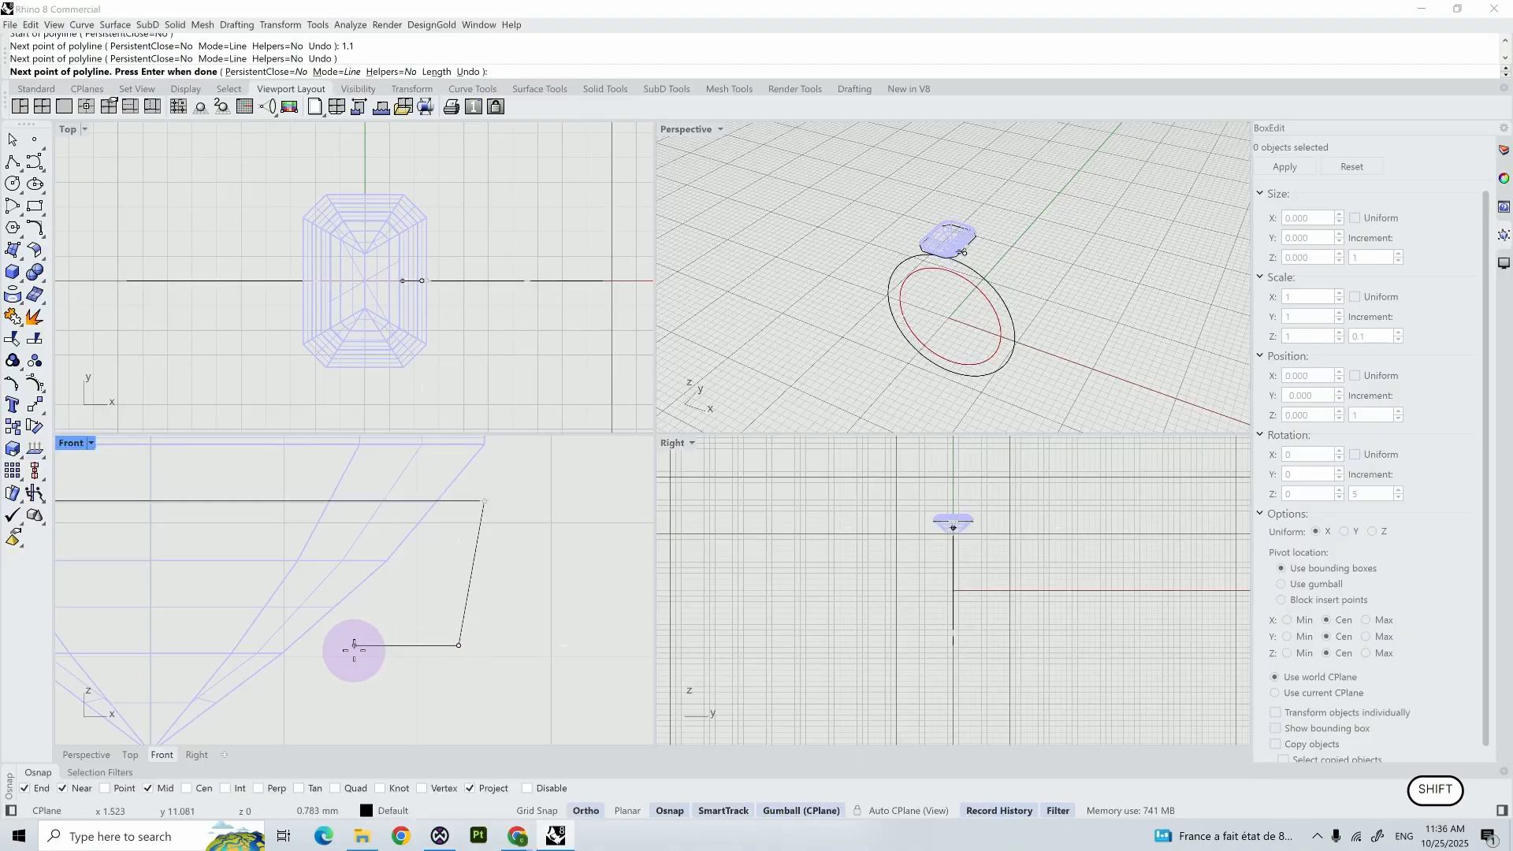
shift+click(347, 645)
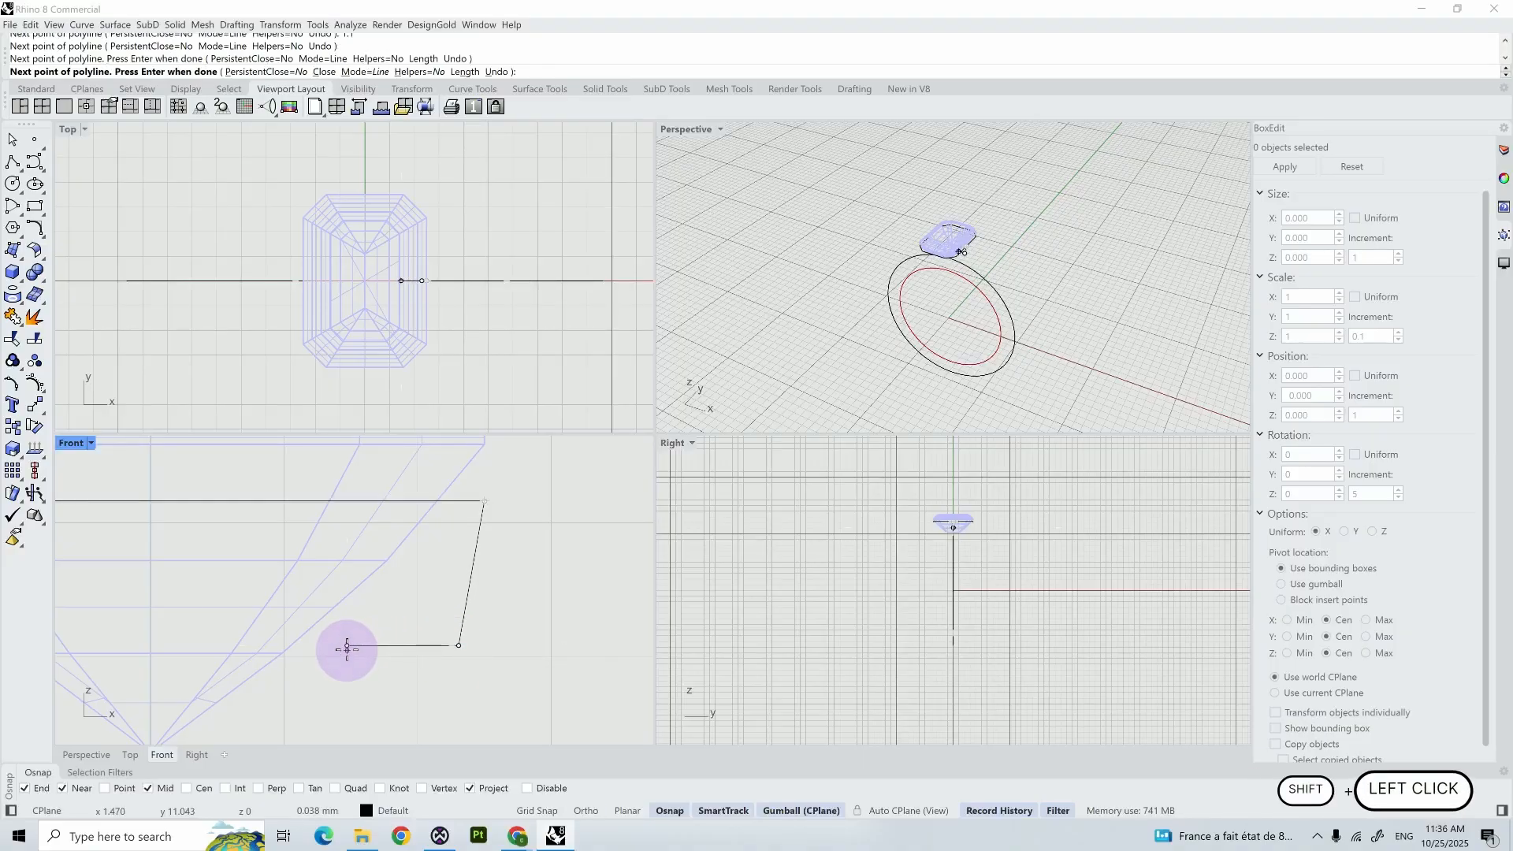
shift+click(346, 606)
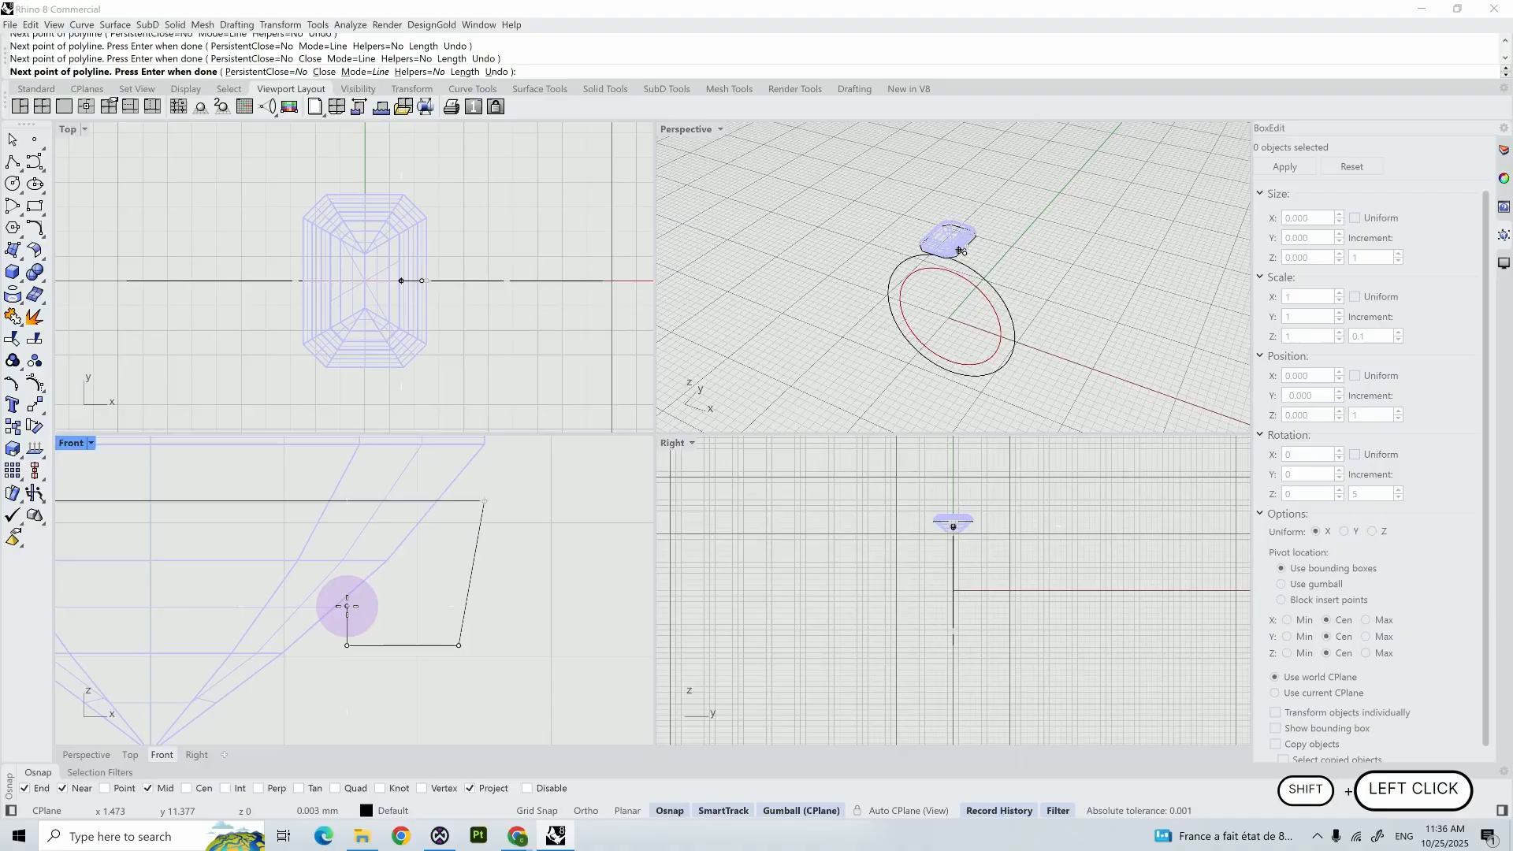
click(401, 562)
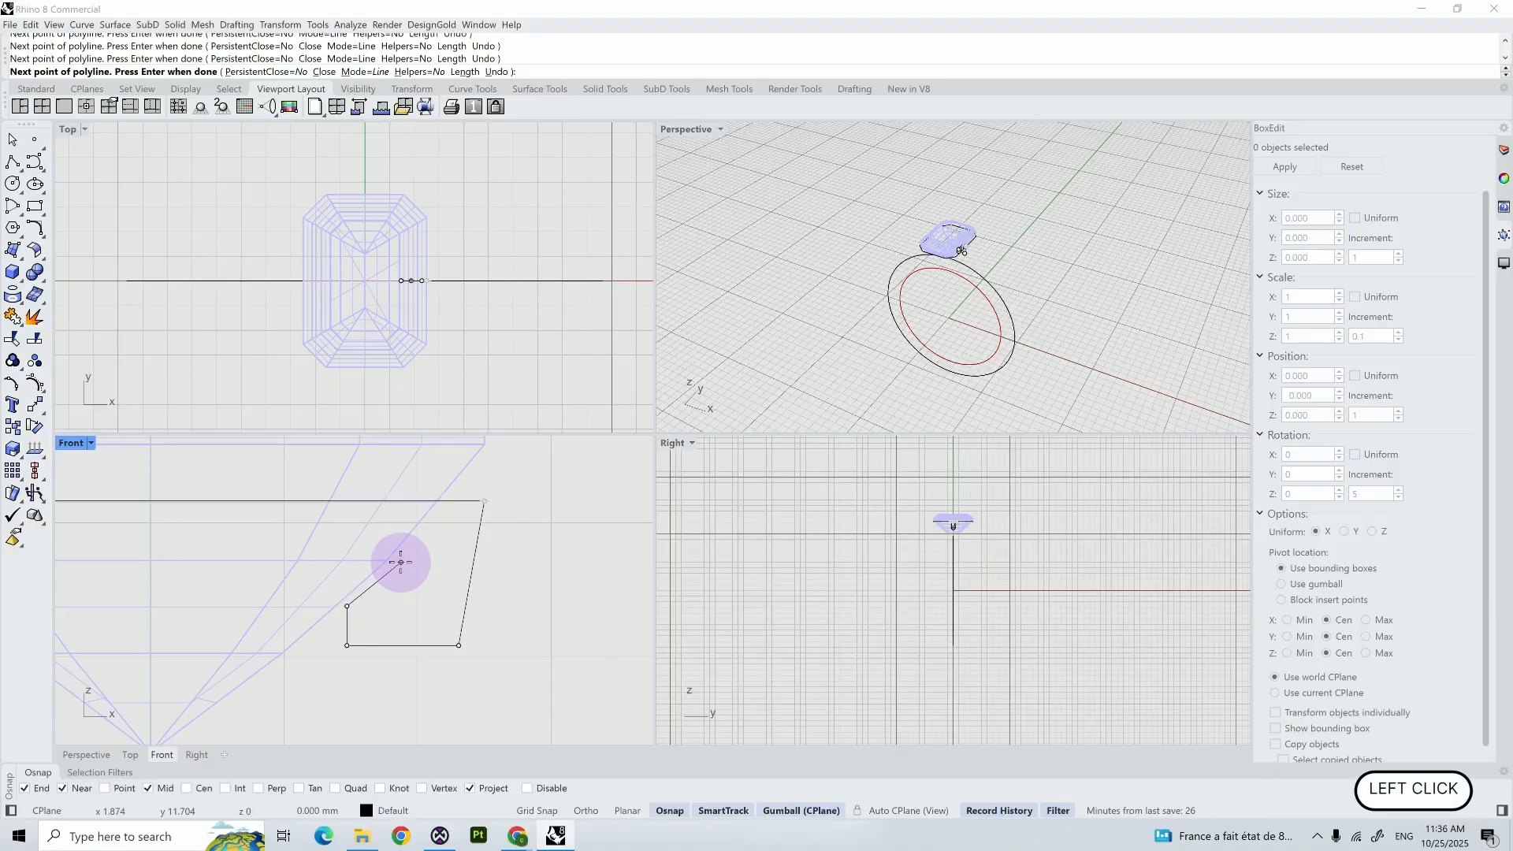
click(442, 501)
right_click(448, 510)
scroll(455, 523, down, 2)
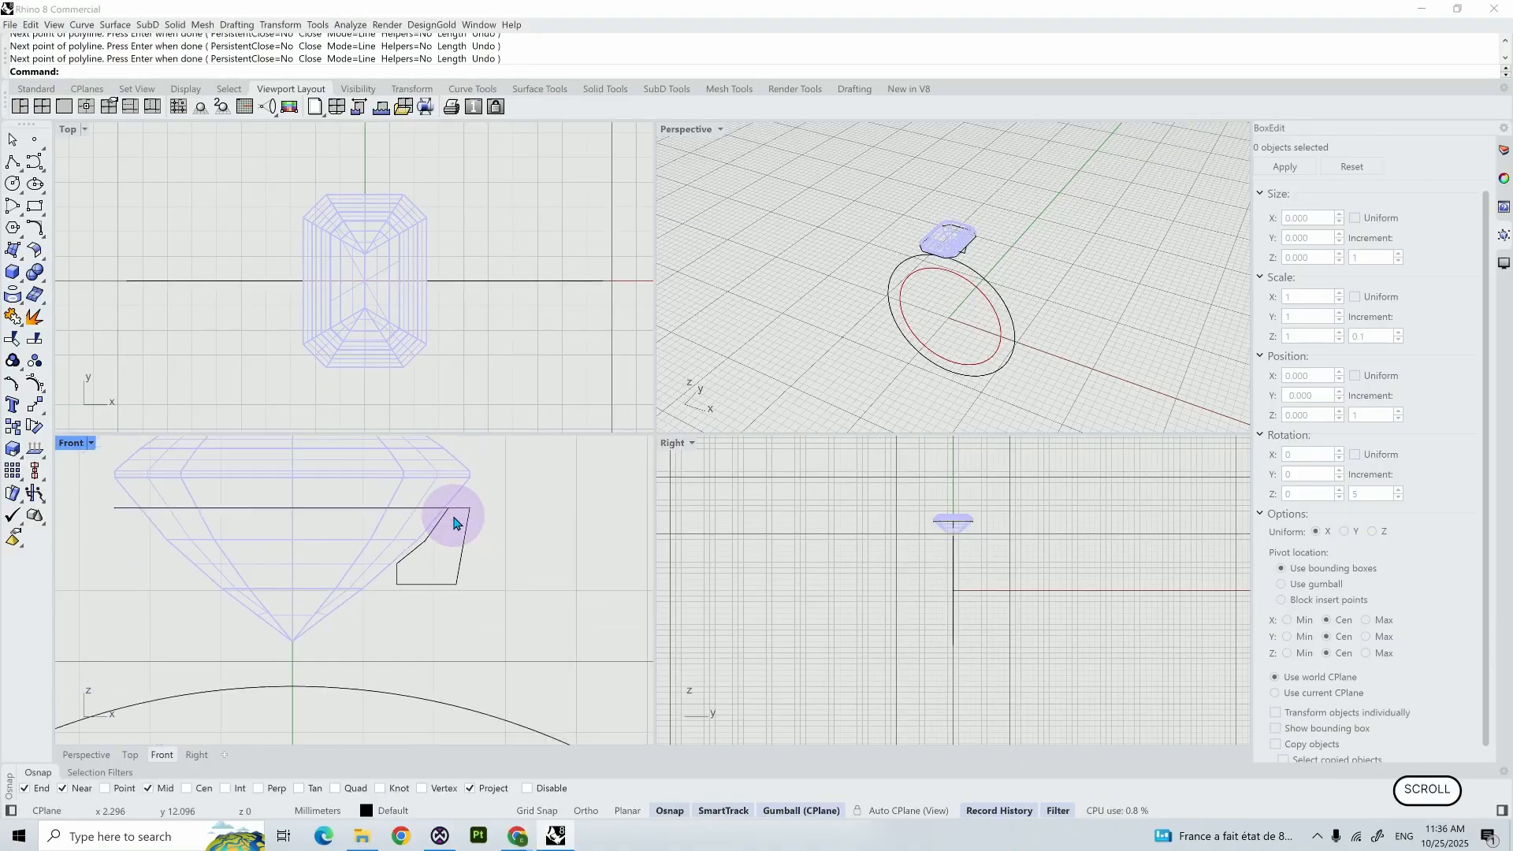
- Sweep the polyline profile with Sweep1 along the closed eight-sided outline curve to form the gem's seat
text(sw)
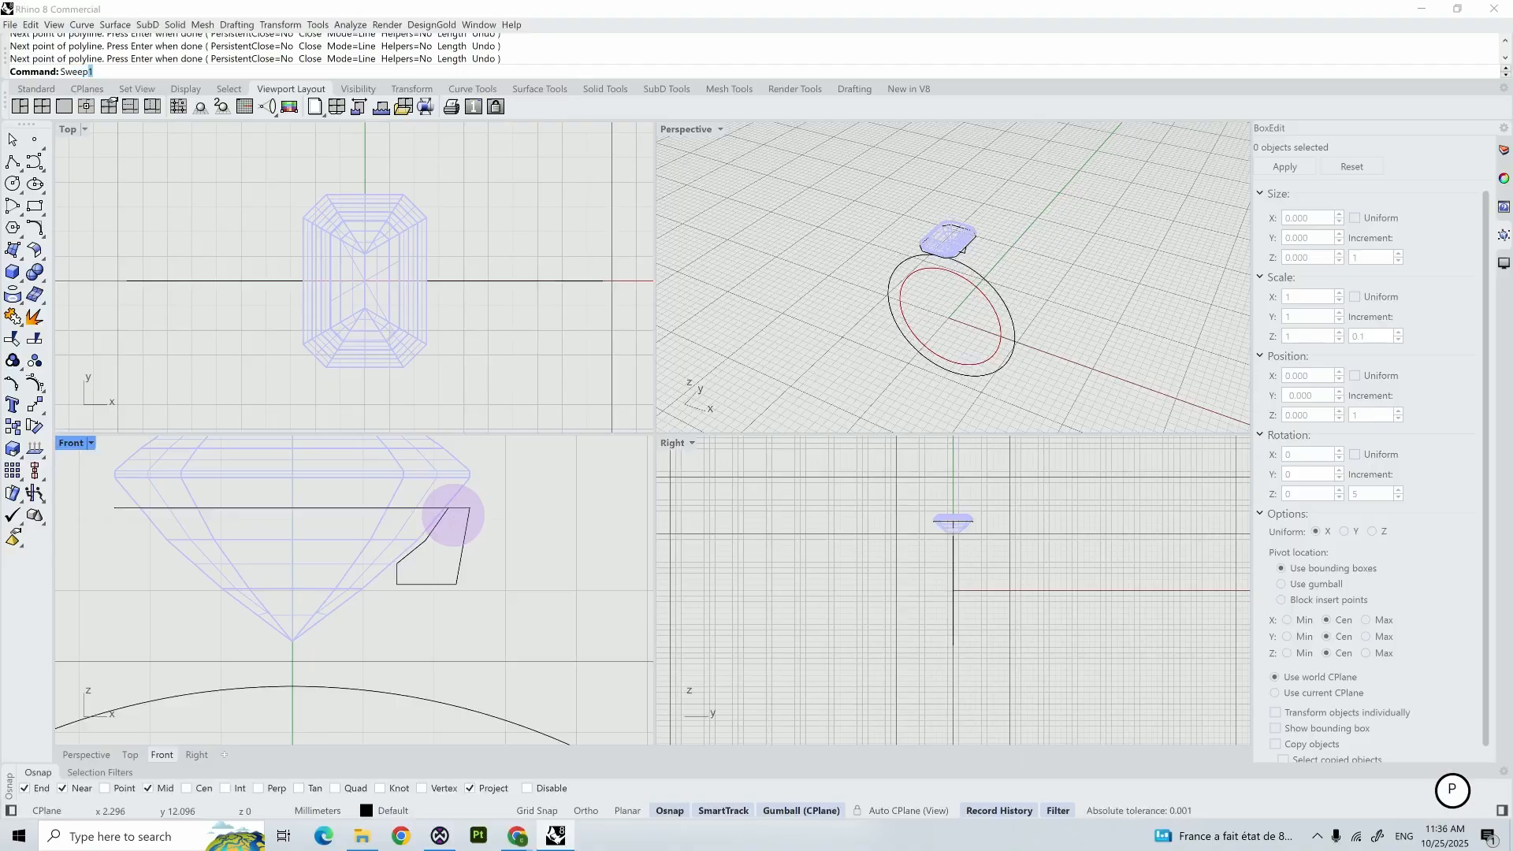
text(eep)
key(Return)
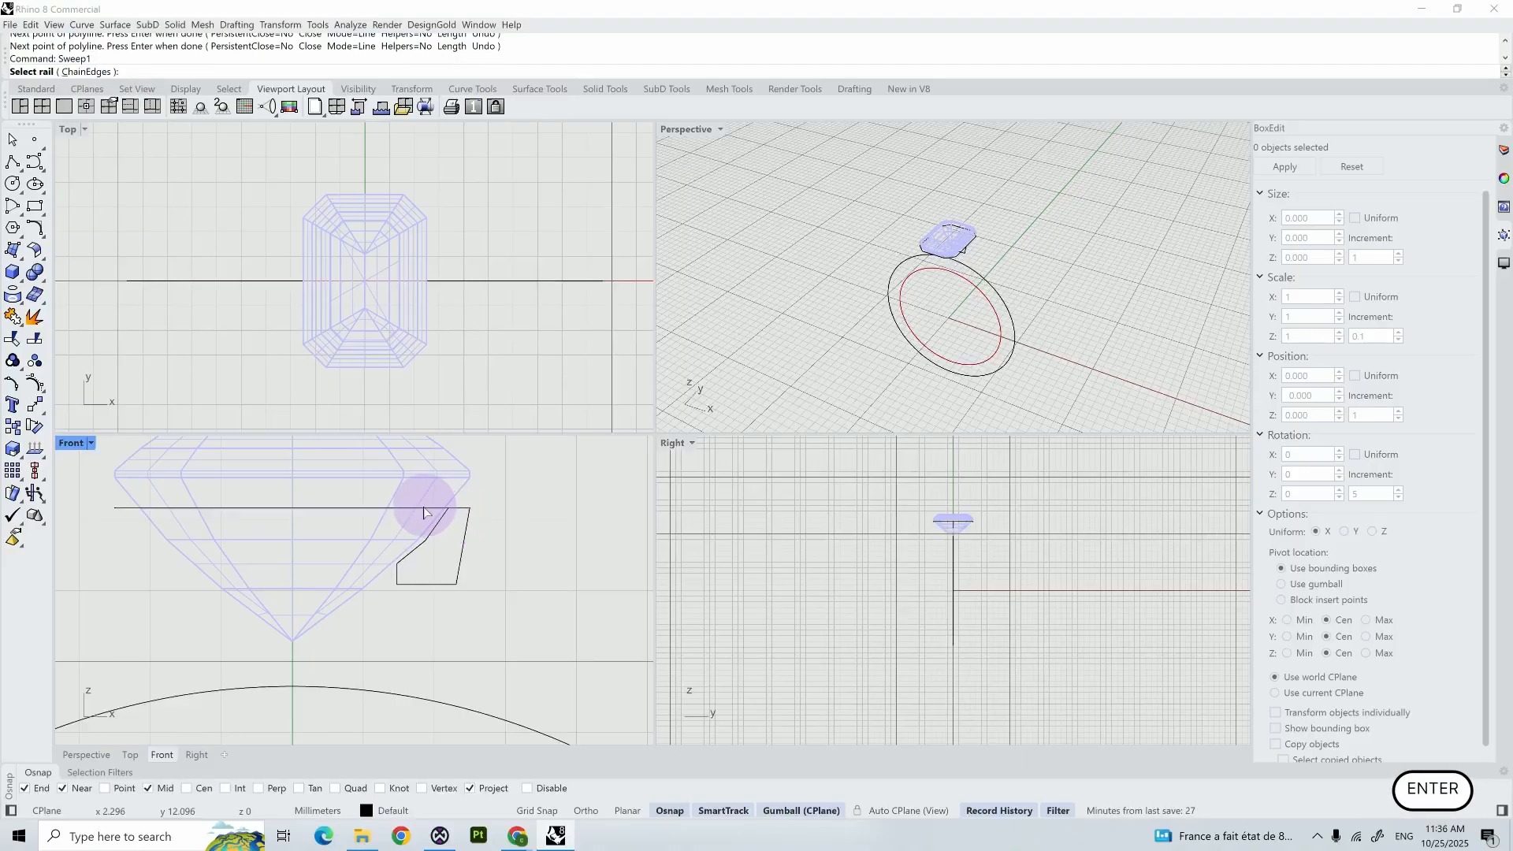
click(424, 508)
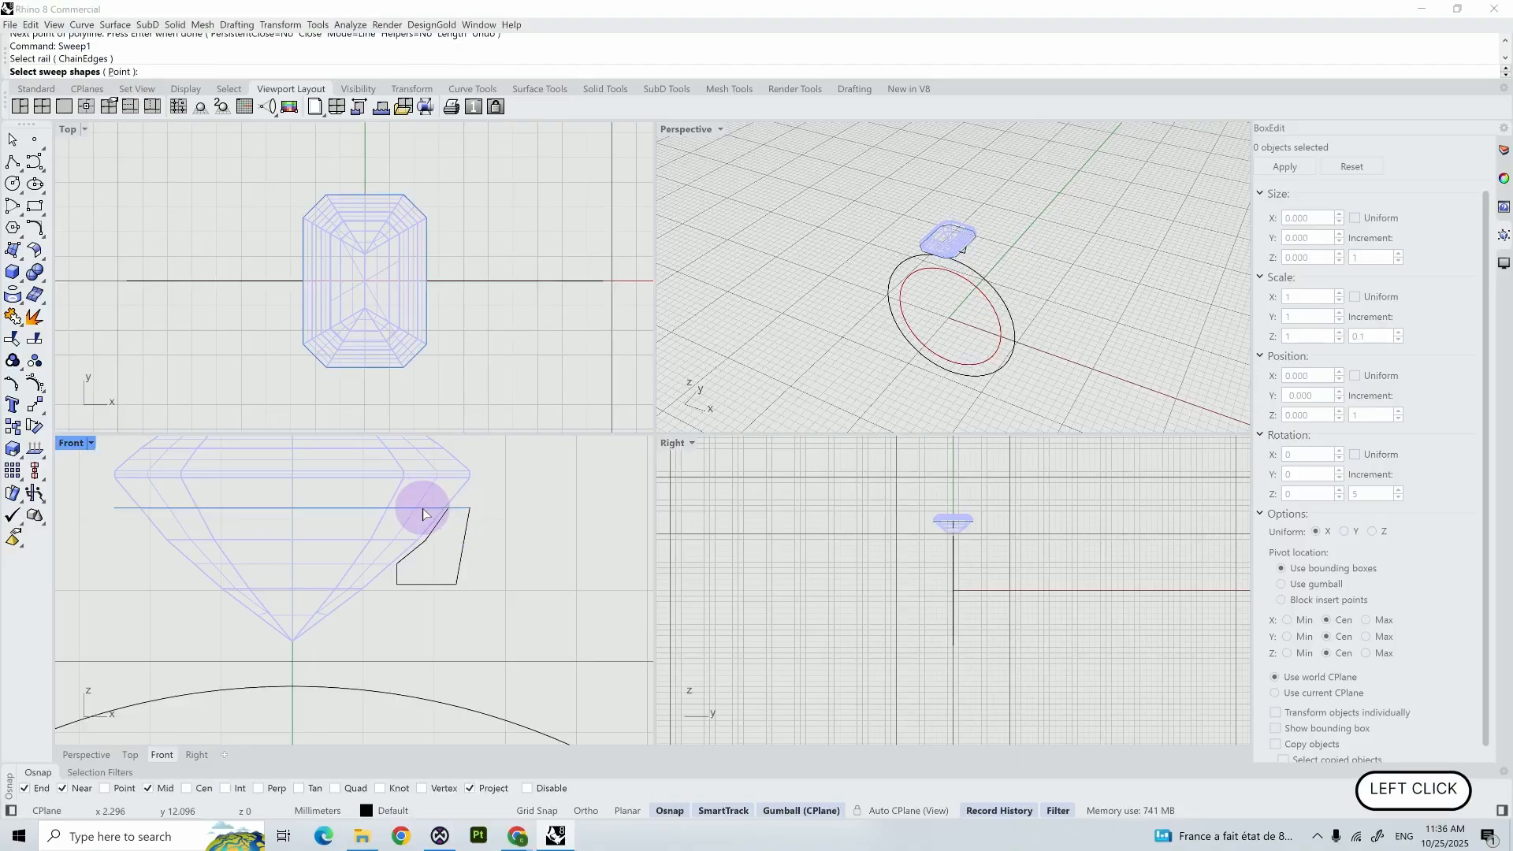
click(466, 533)
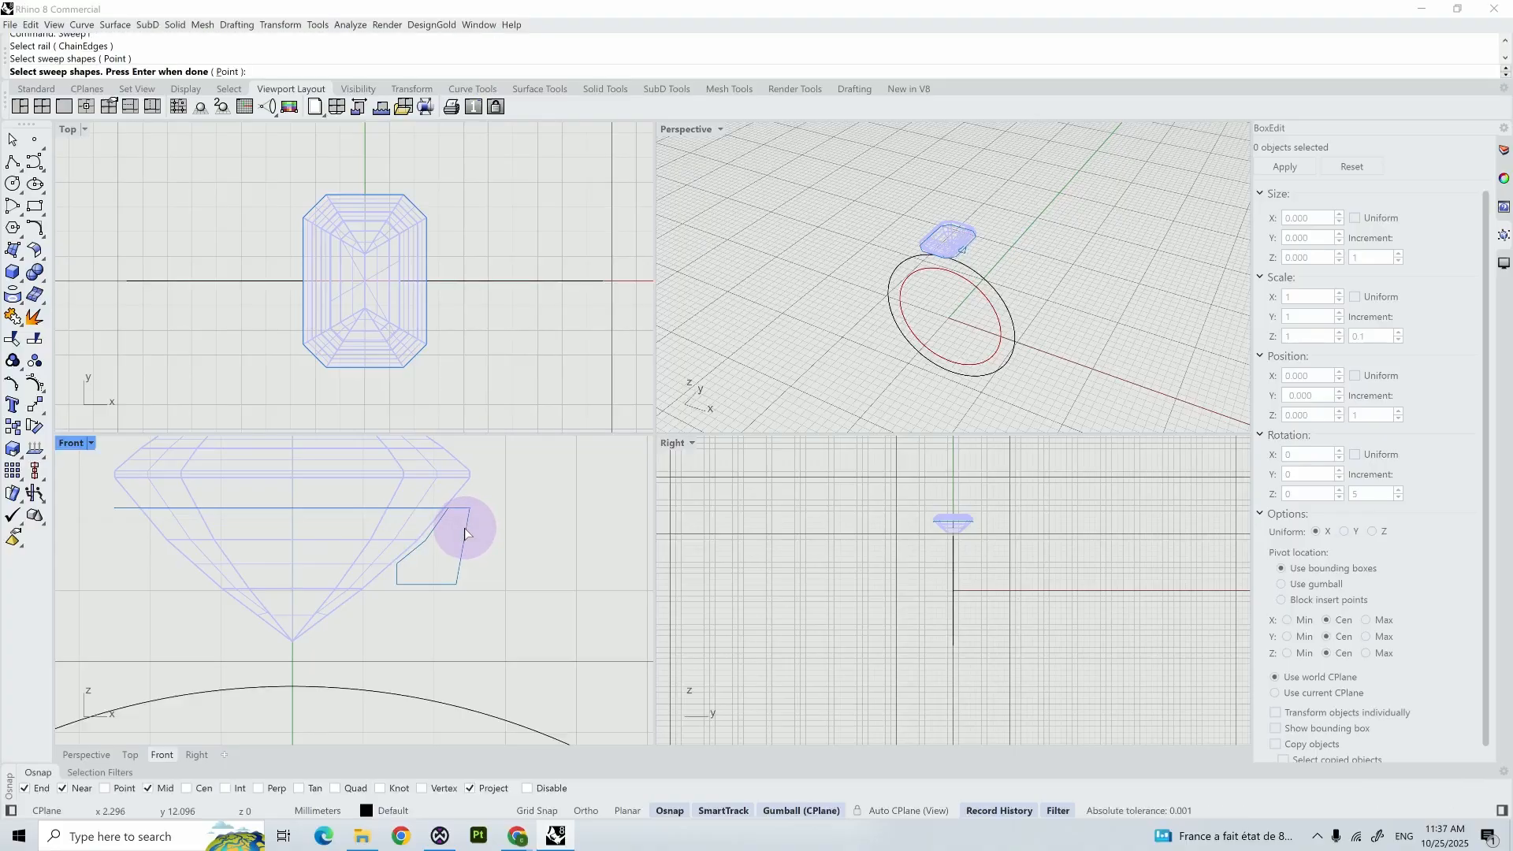
key(Return)
key(Return)
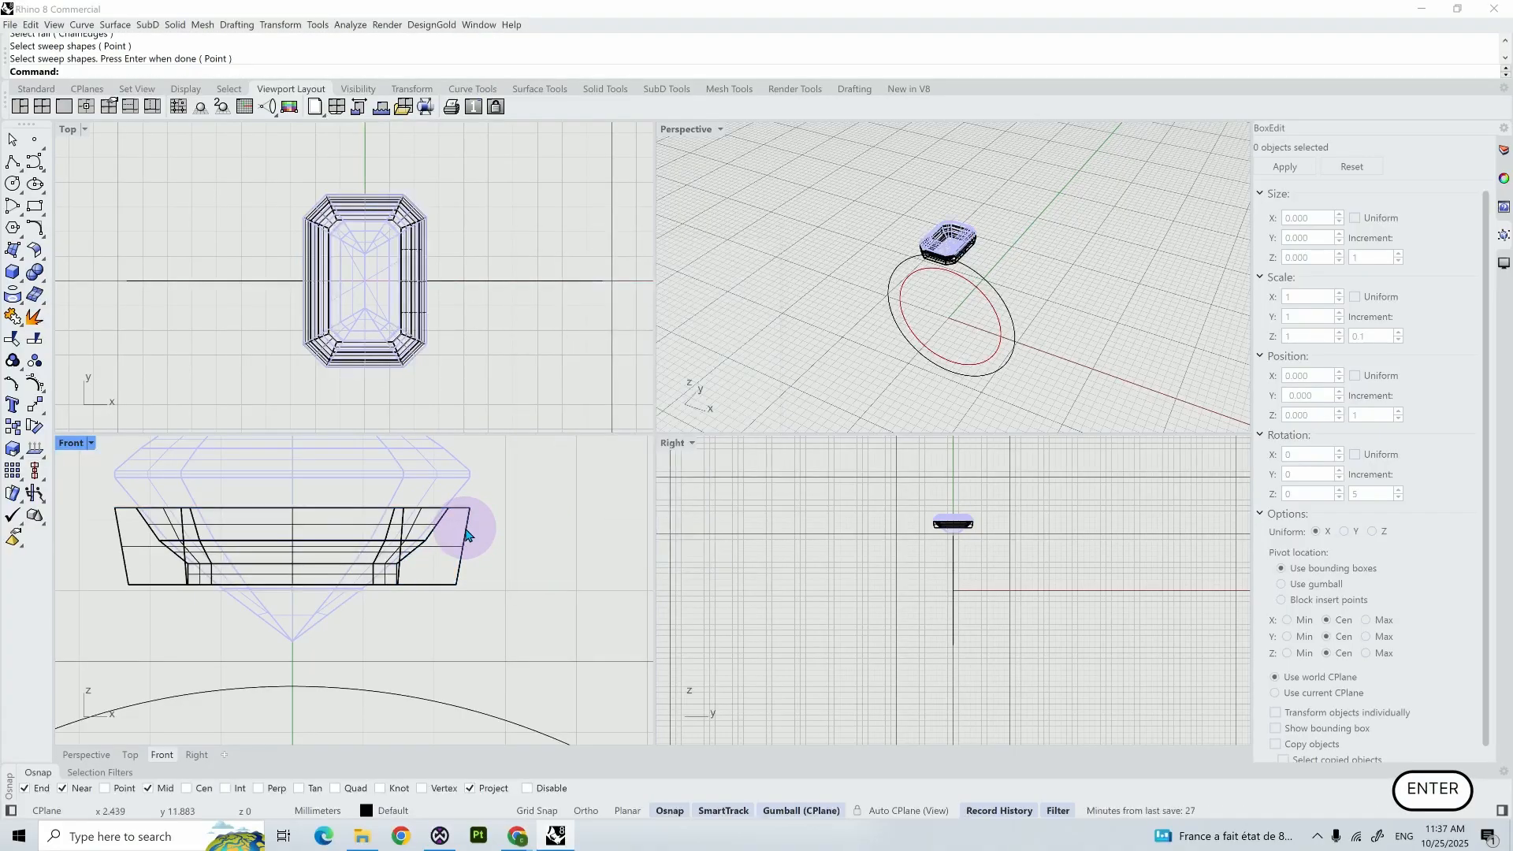
- Set the Perspective view to shaded display and clear the gem selection
click(955, 269)
key(ctrl+alt+s)
click(951, 268)
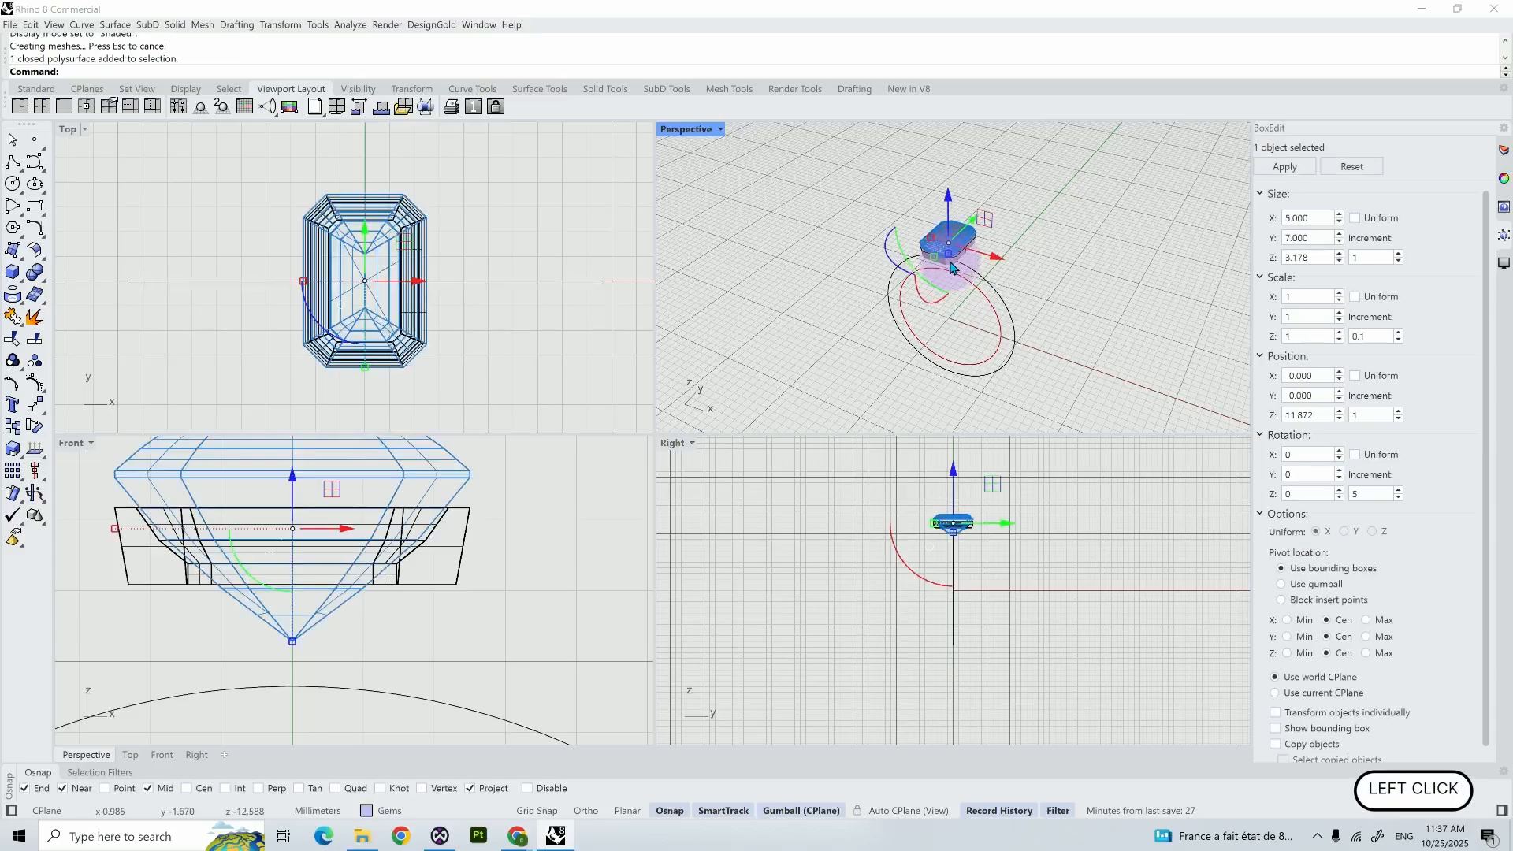
key(Escape)
scroll(981, 269, up, 3)
click(981, 269)
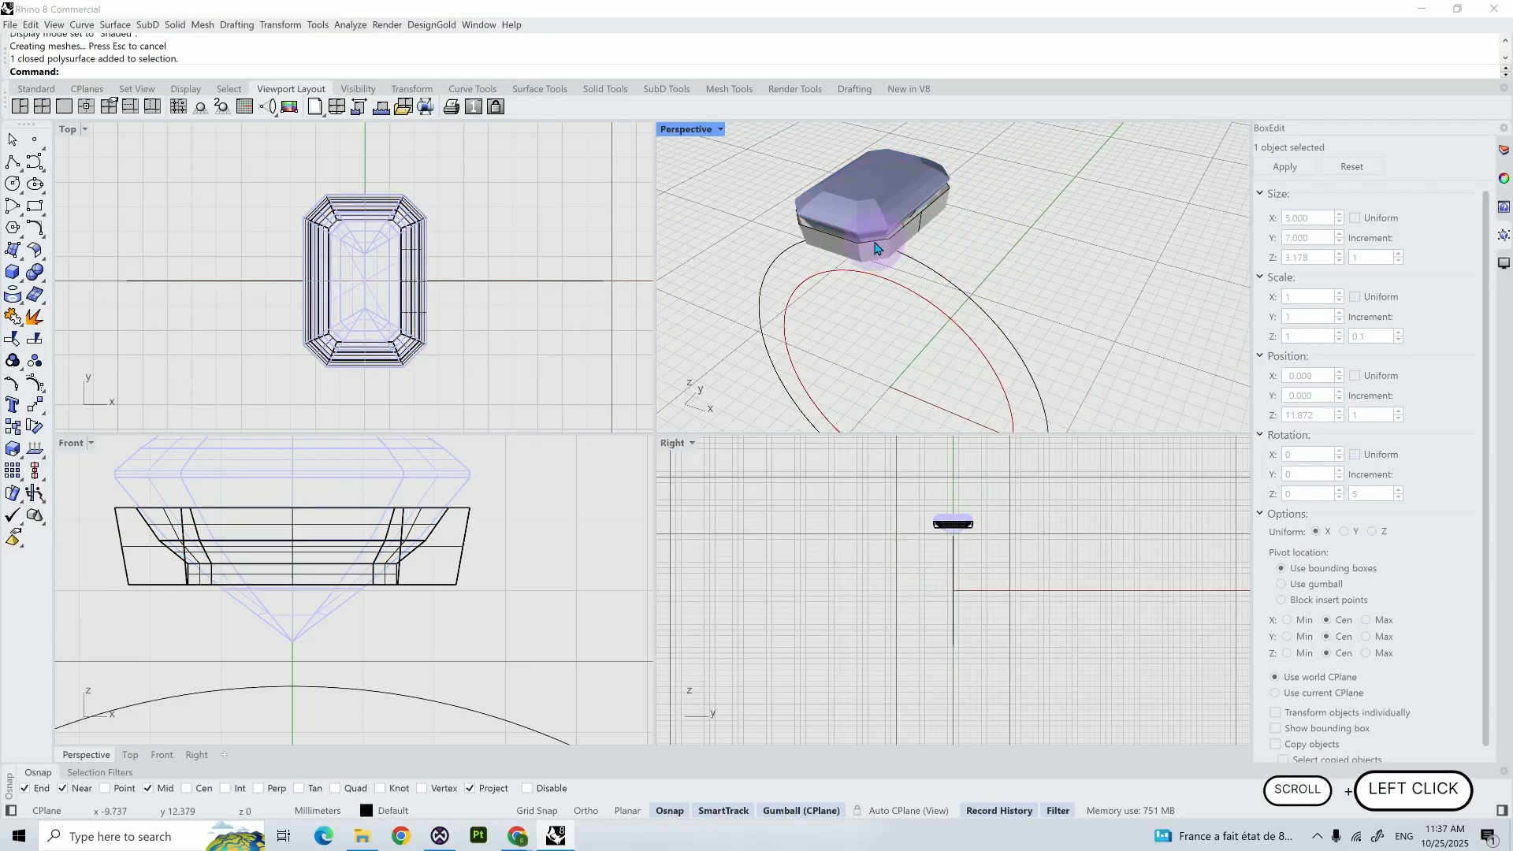
- Assign the swept seat beneath the gem to Layer 03
click(879, 253)
click(1503, 152)
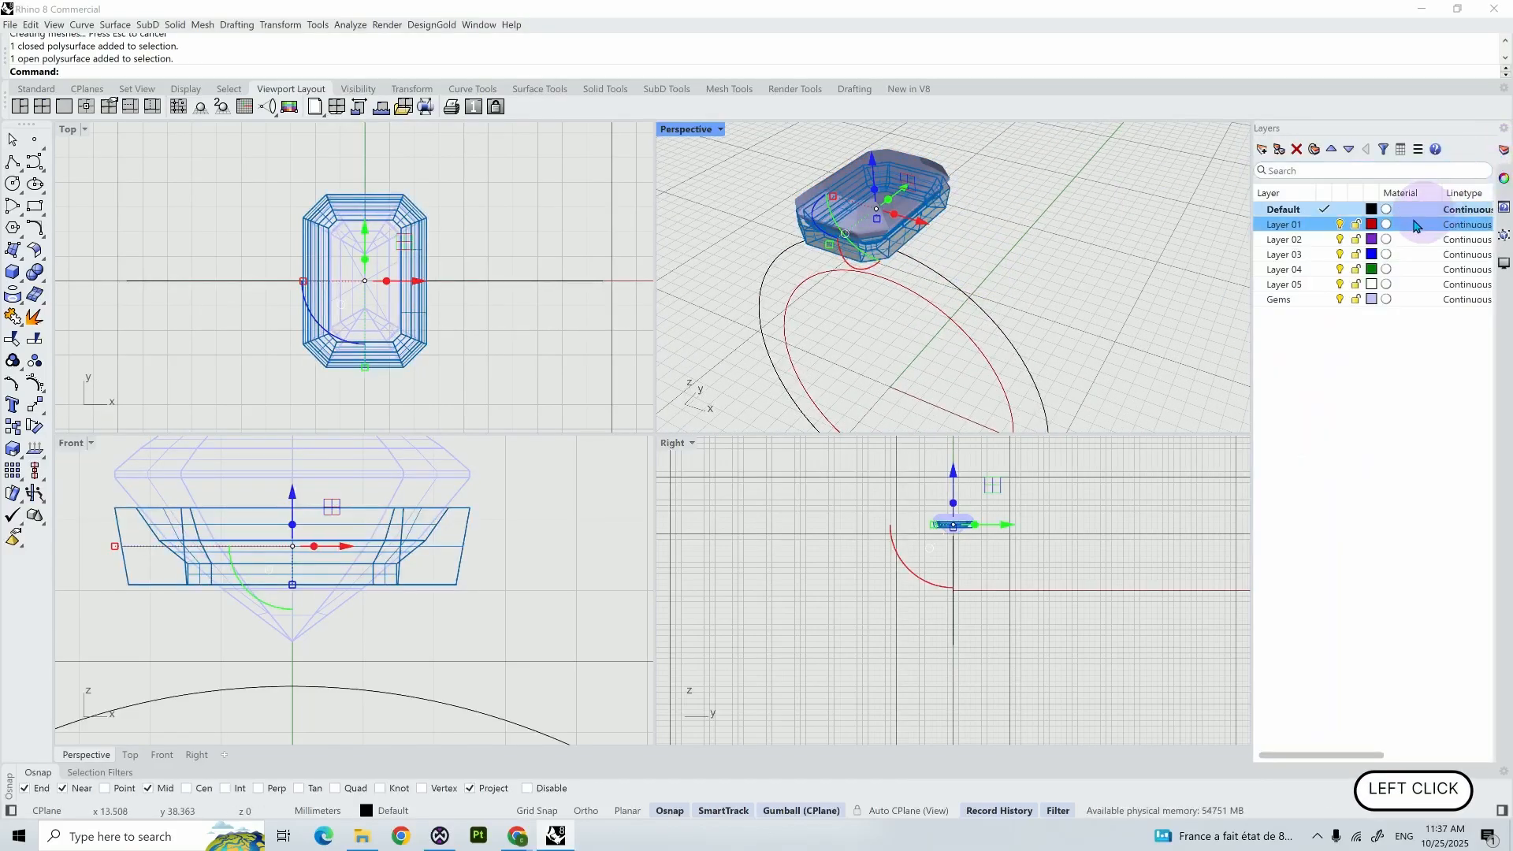
right_click(1321, 256)
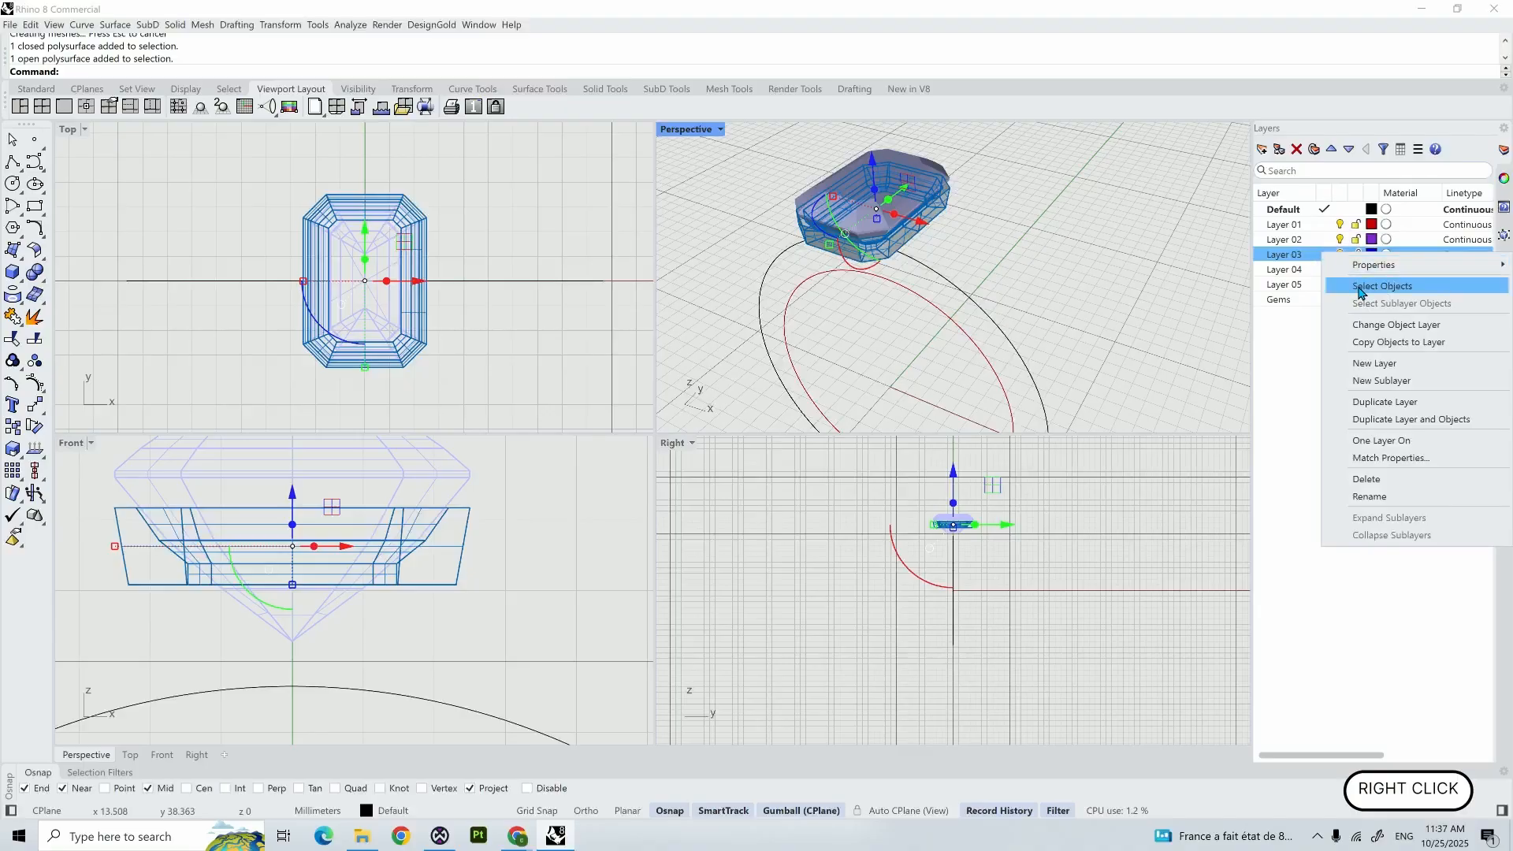
click(1369, 325)
click(1122, 361)
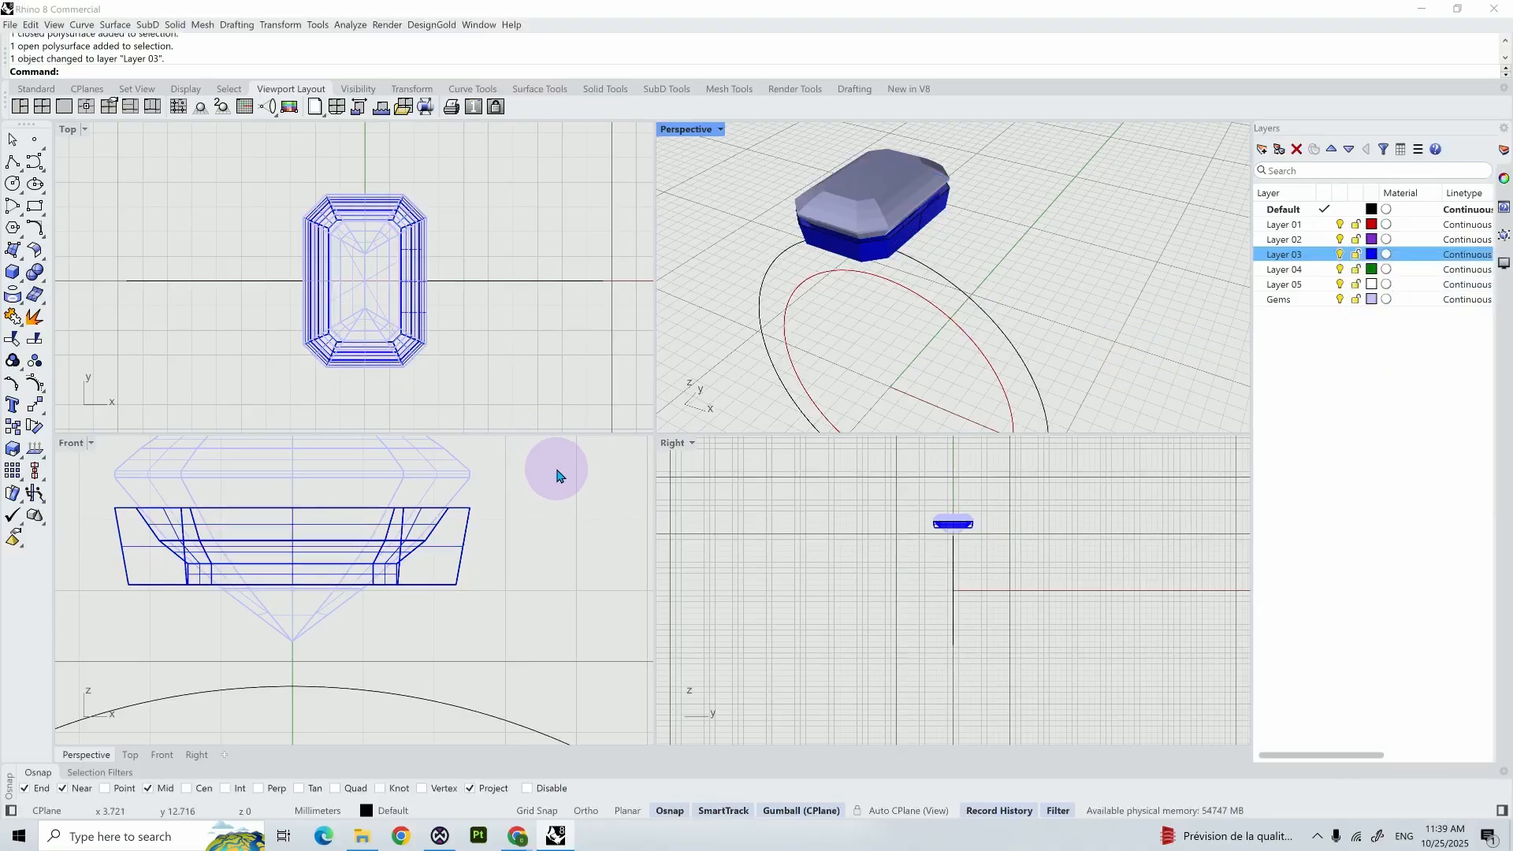
- Draw a control-point curve in the Front view from inside the ring's outer circle, past the seat's right side, to about Z 13.8 mm
scroll(557, 465, down, 3)
right_drag(591, 493, 477, 550)
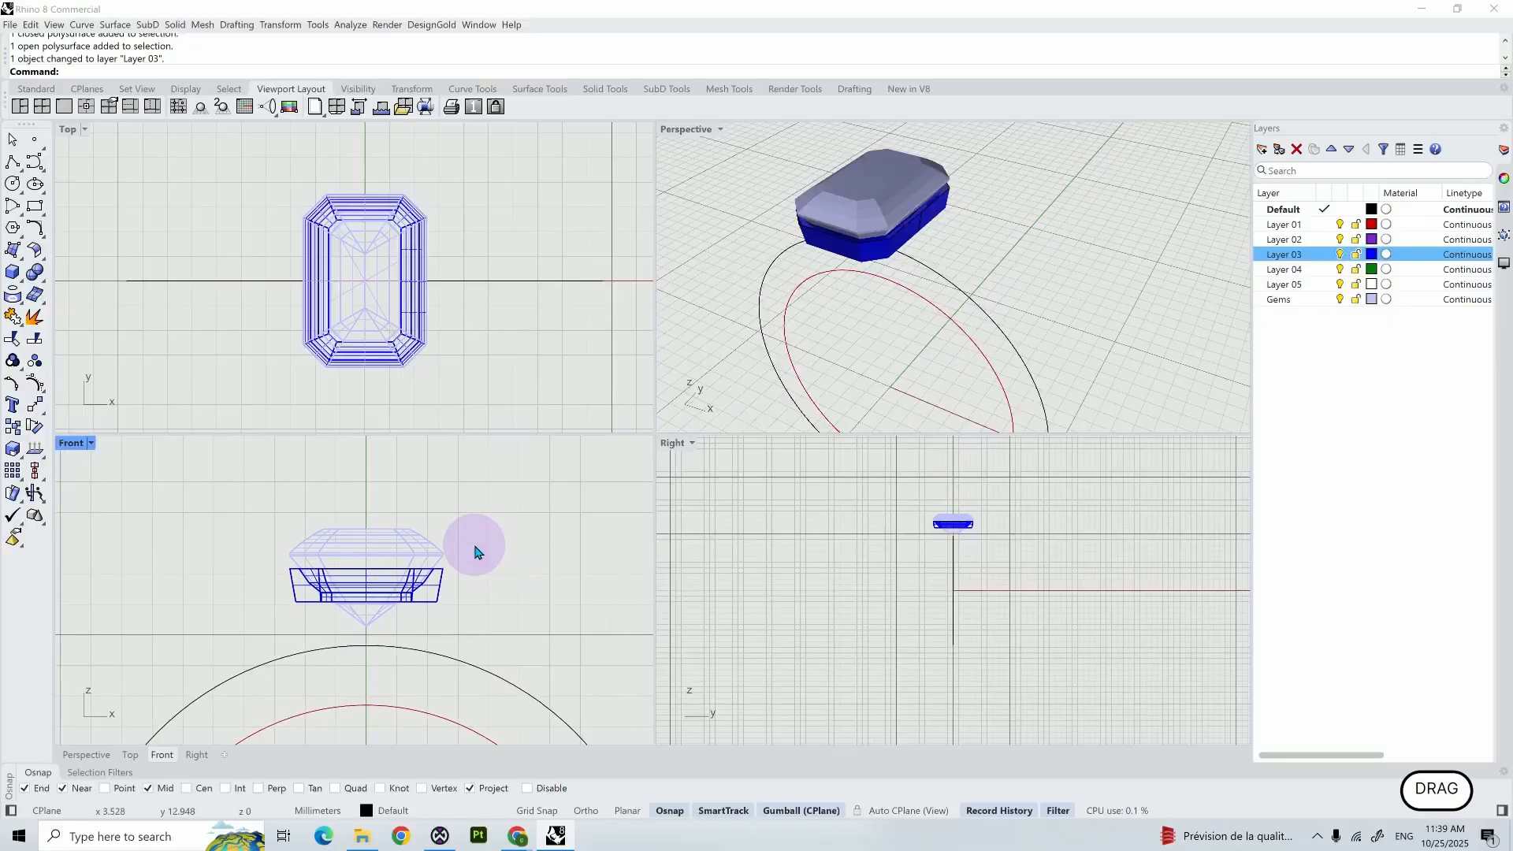
click(32, 164)
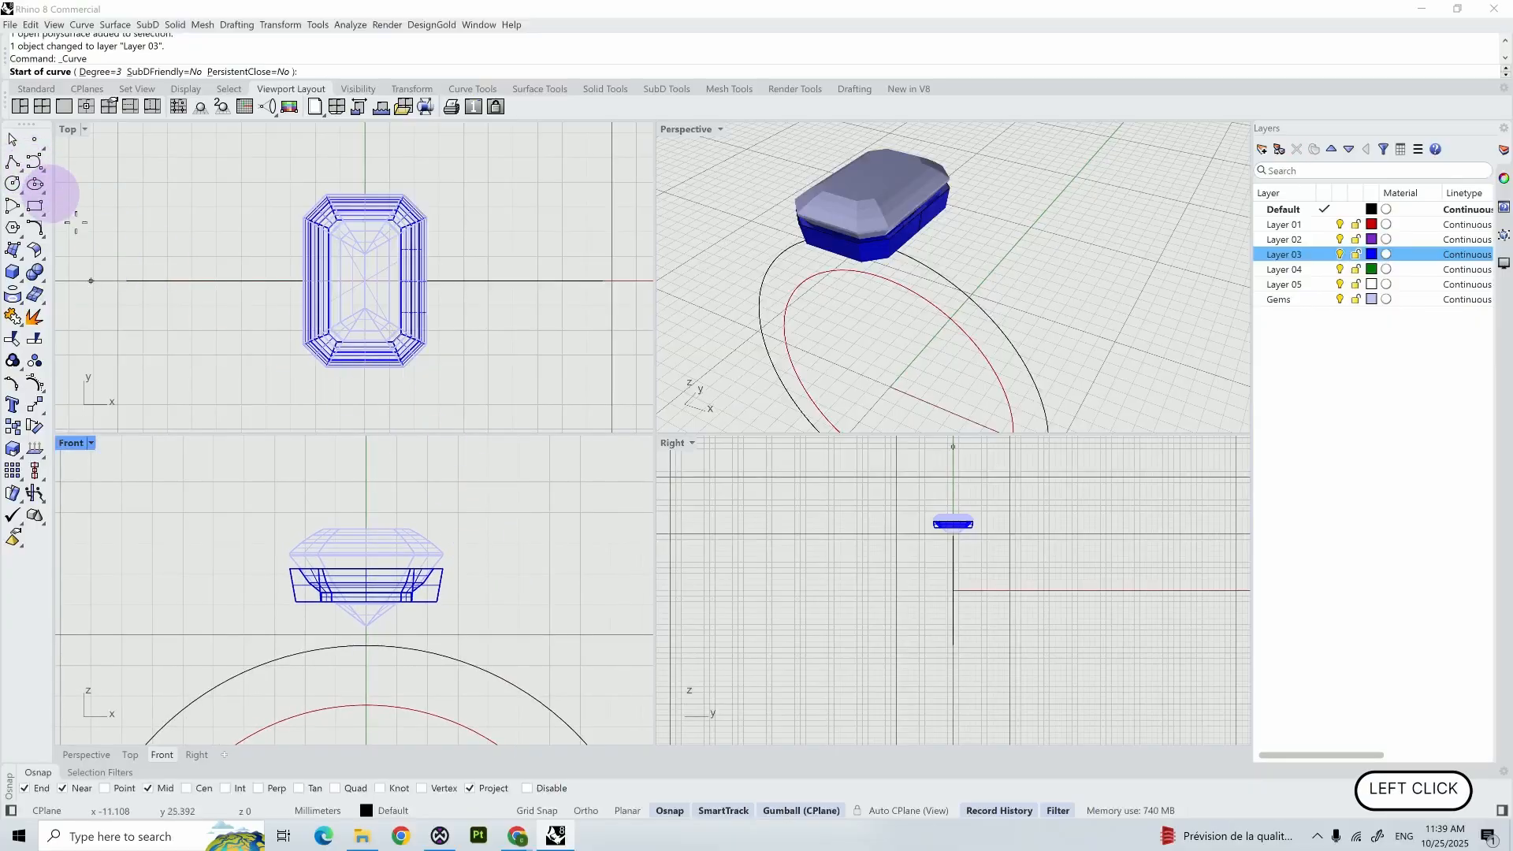
click(364, 666)
scroll(364, 667, up, 2)
click(482, 595)
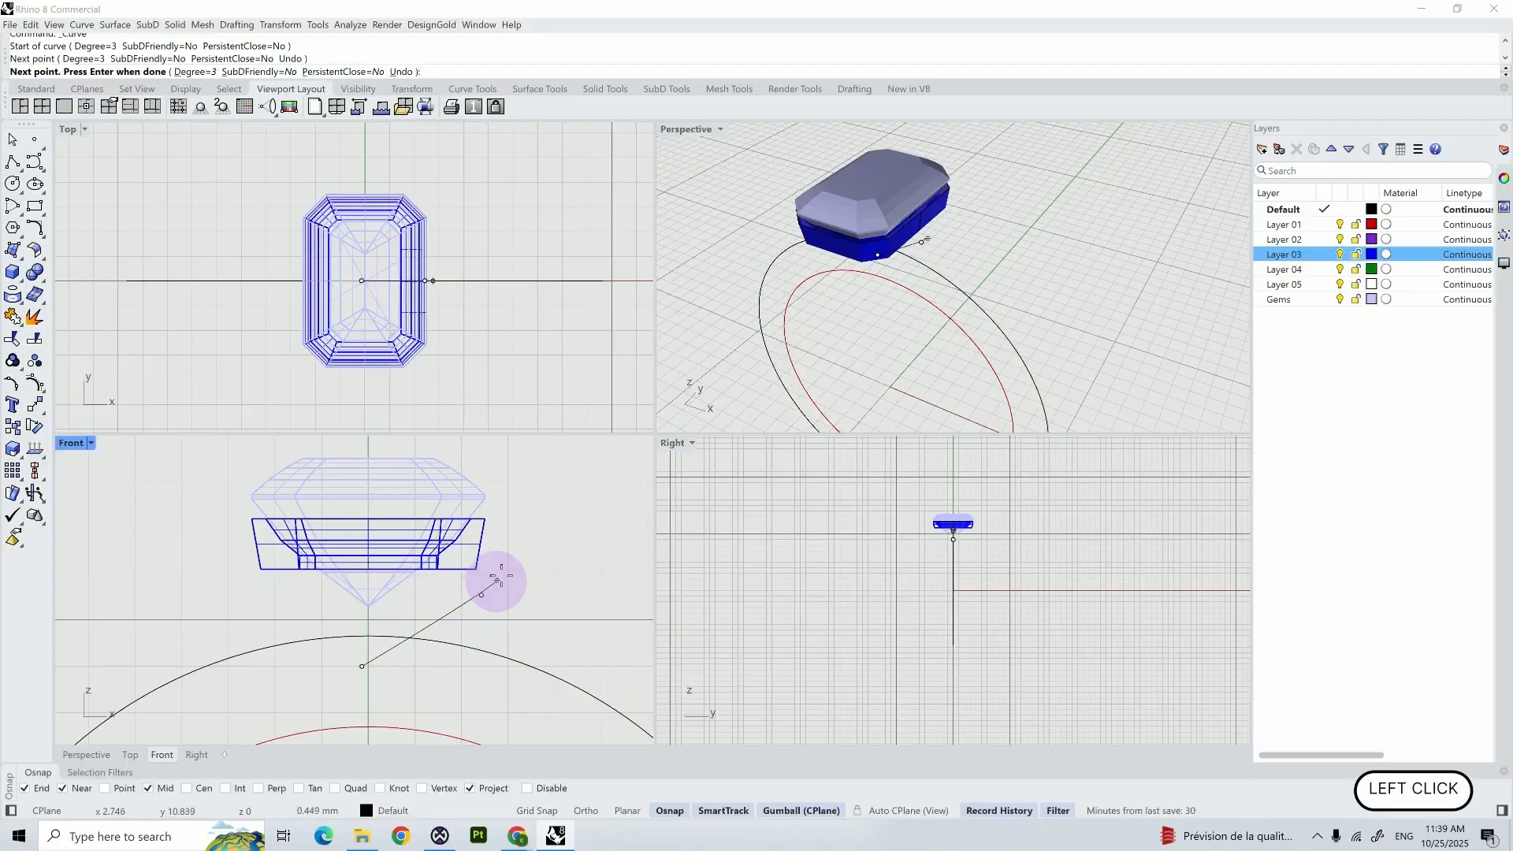
click(517, 517)
click(511, 455)
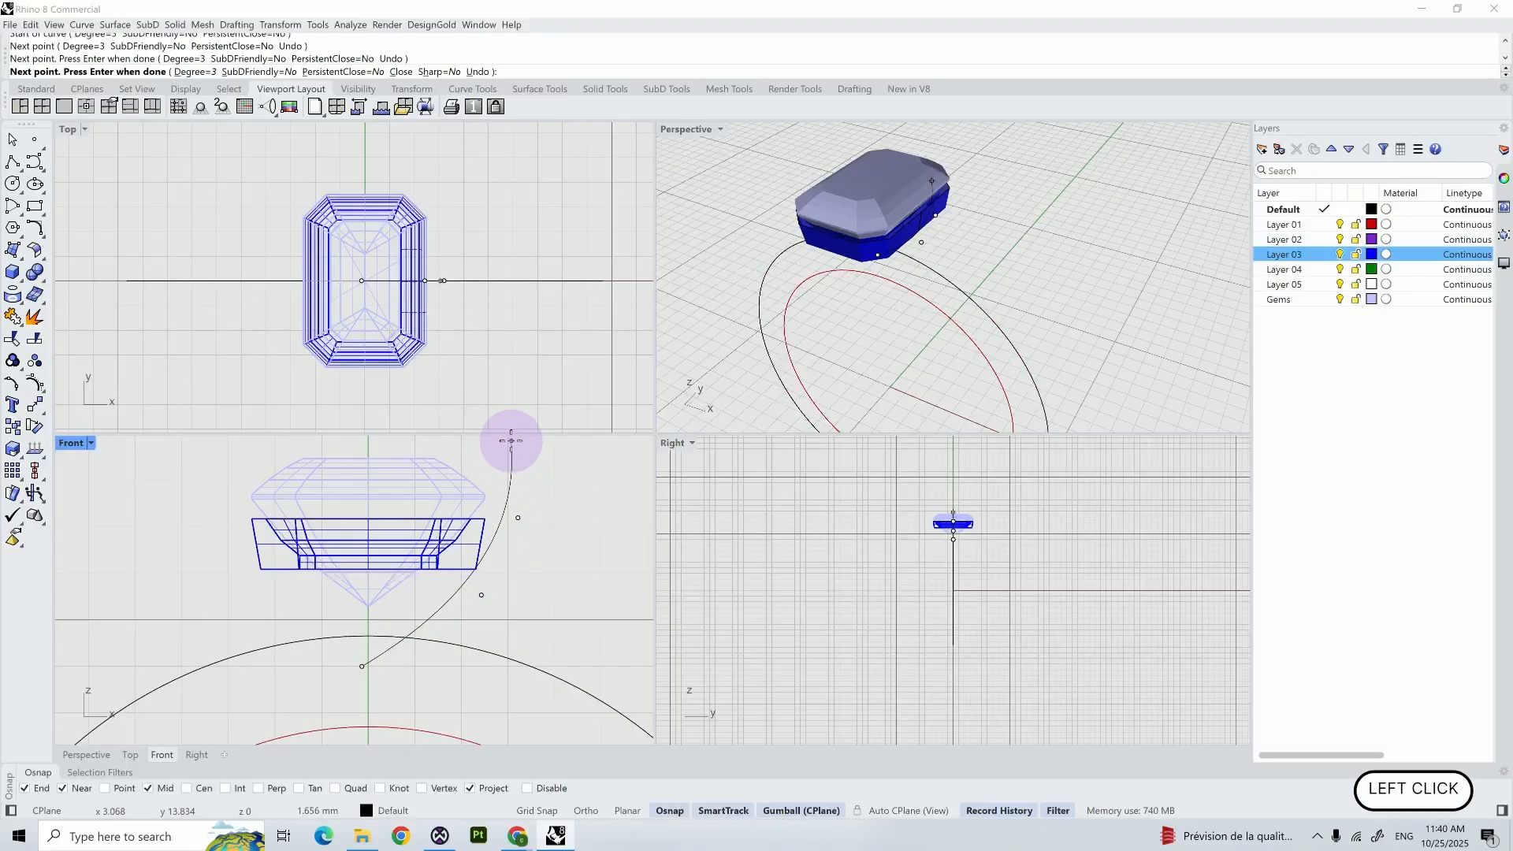
click(512, 438)
right_click(530, 456)
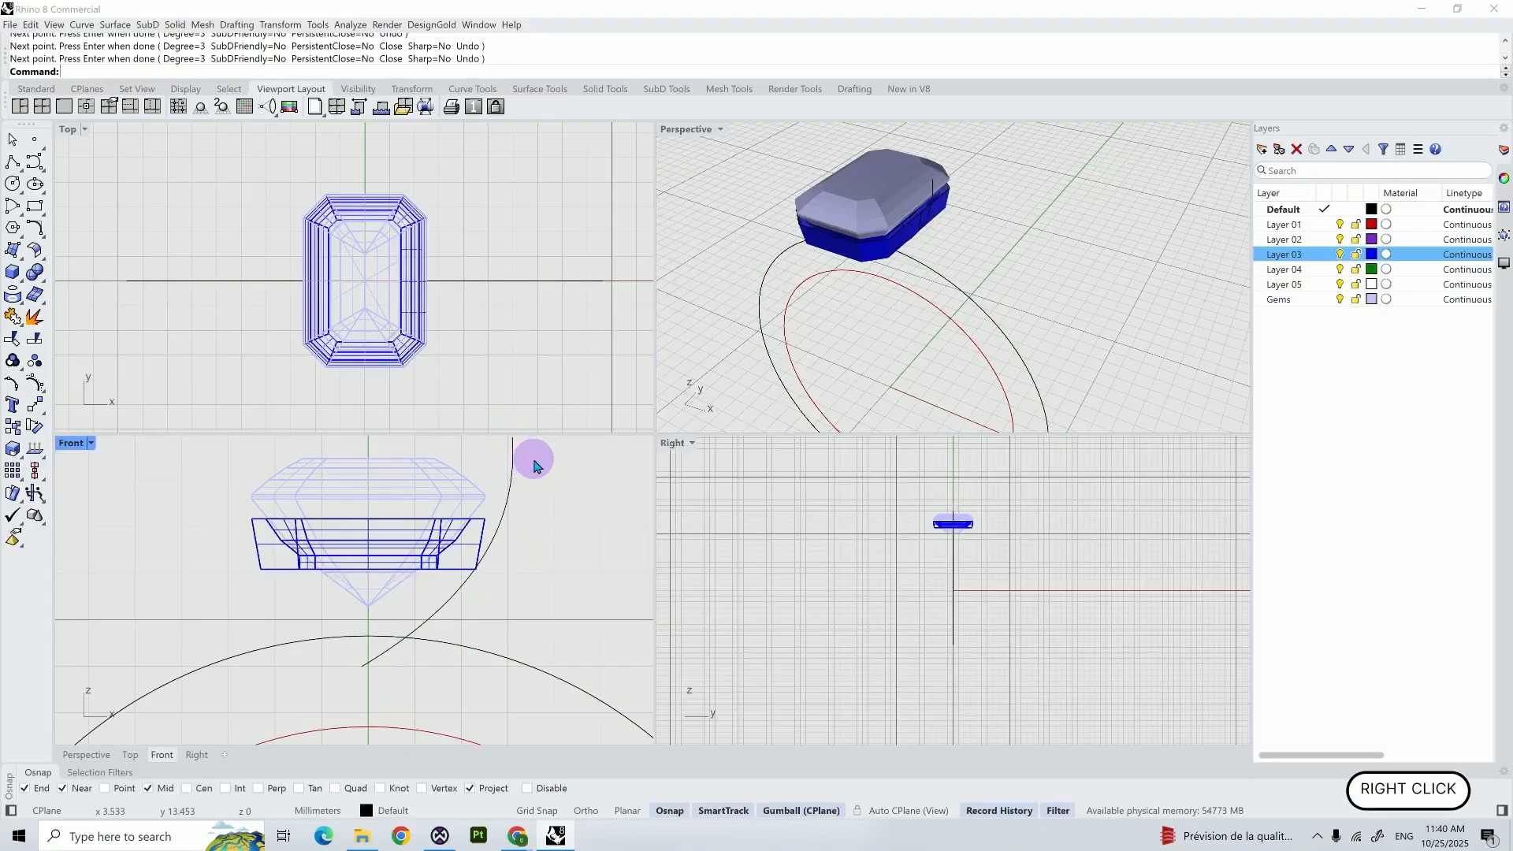
- Rotate a copy of the prong curve about the origin in the Top view, about 56° from the X axis to the chamfered corner's midpoint
scroll(533, 542, down, 2)
click(524, 495)
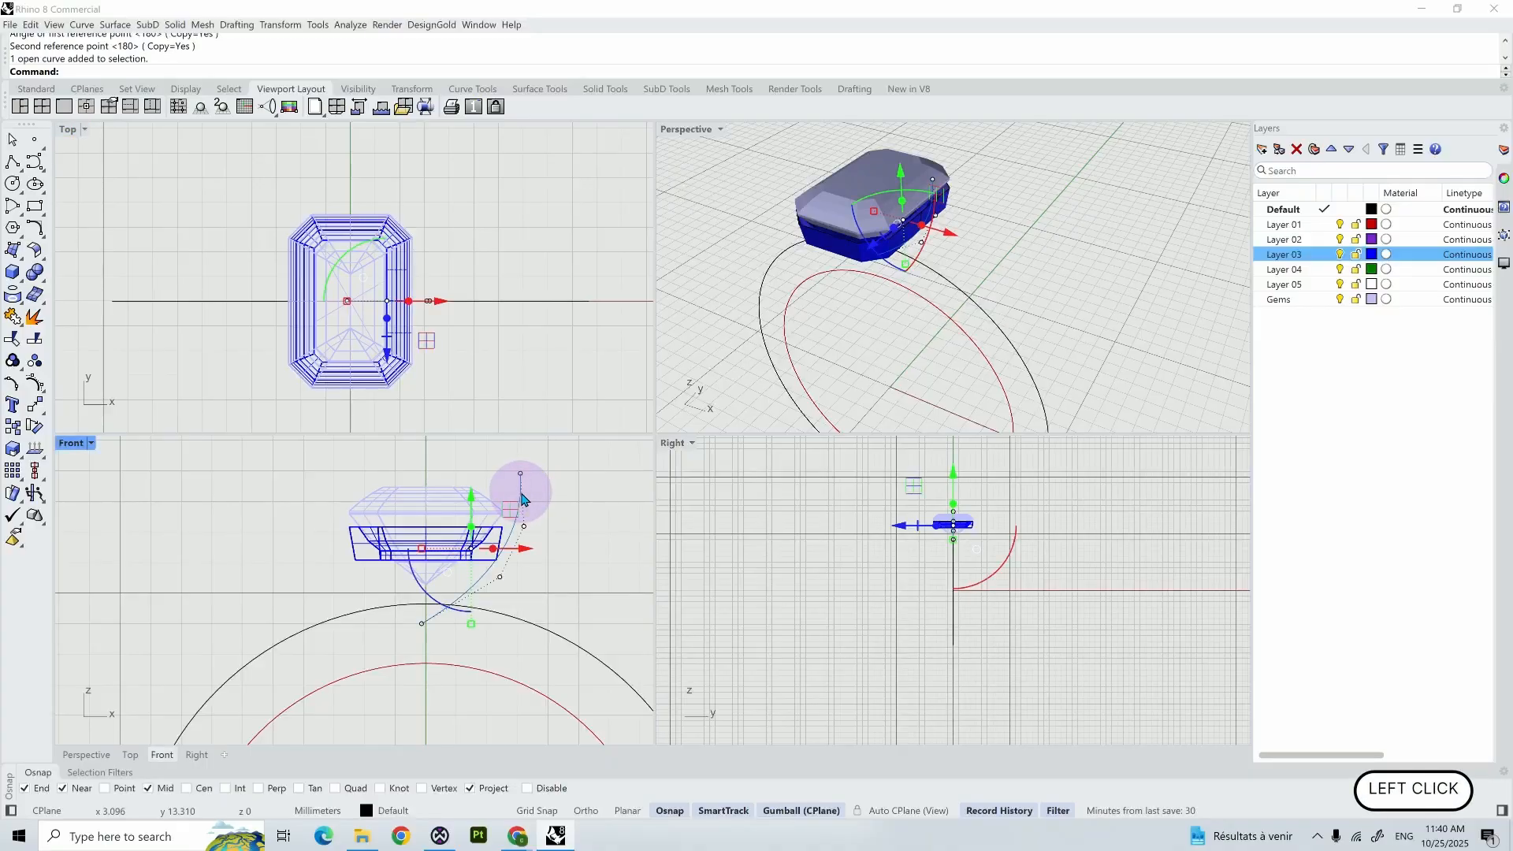
text(rotate)
key(Return)
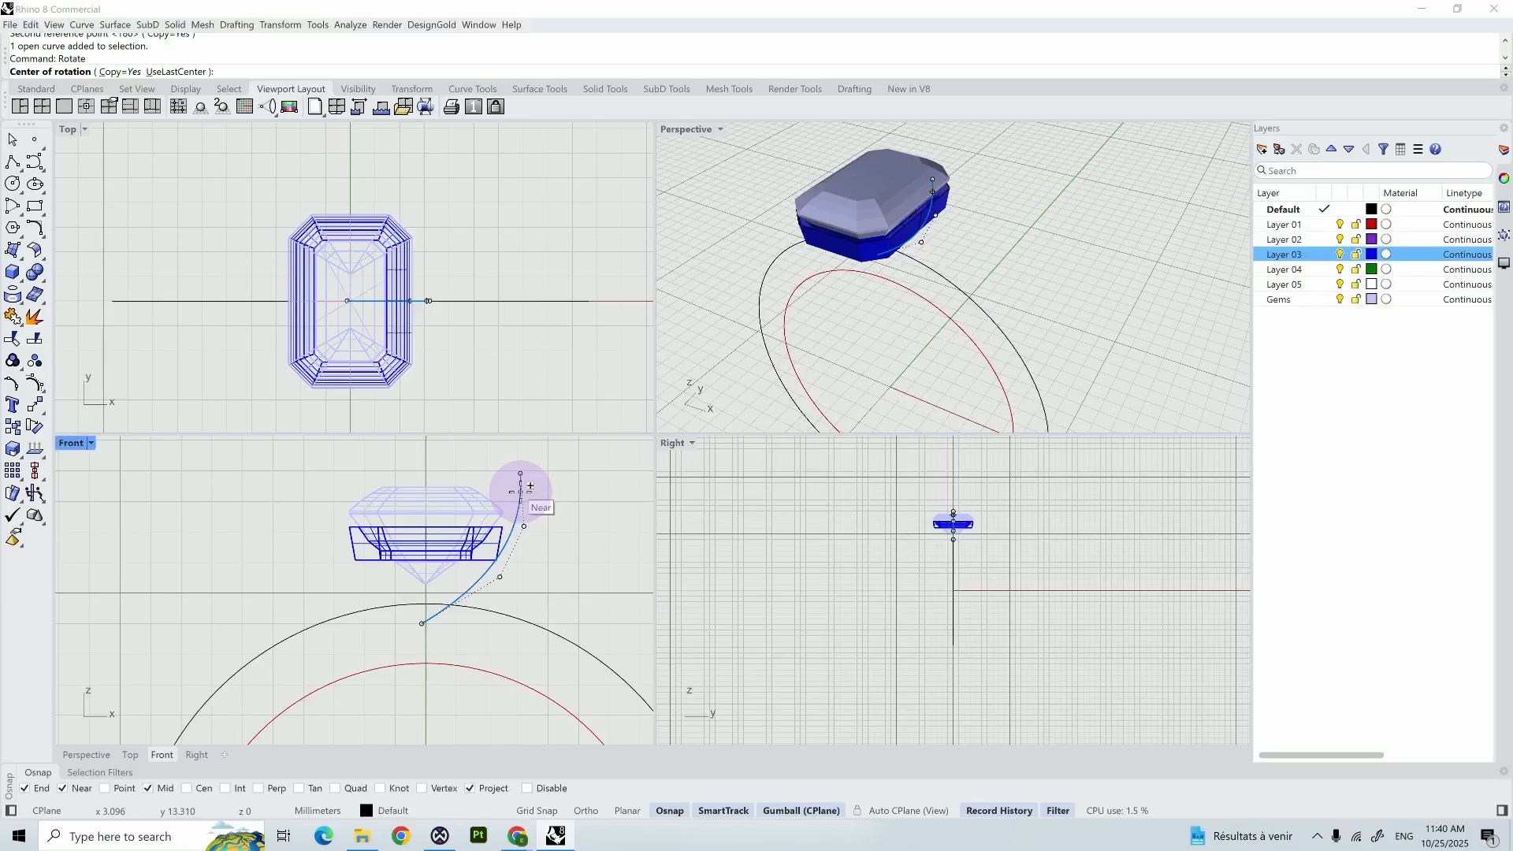
text(0)
key(Return)
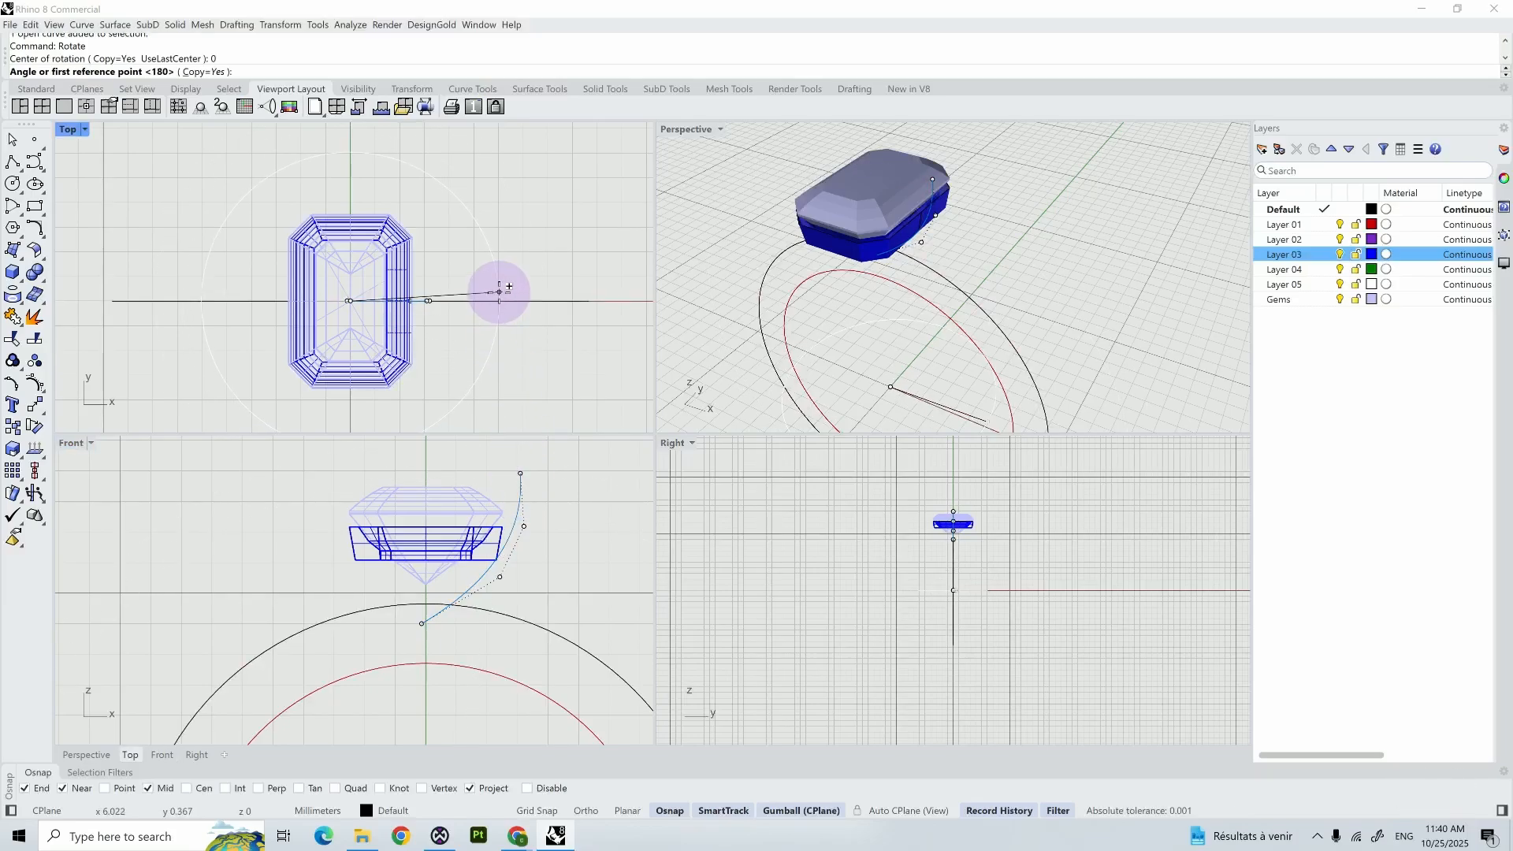
key(shift)
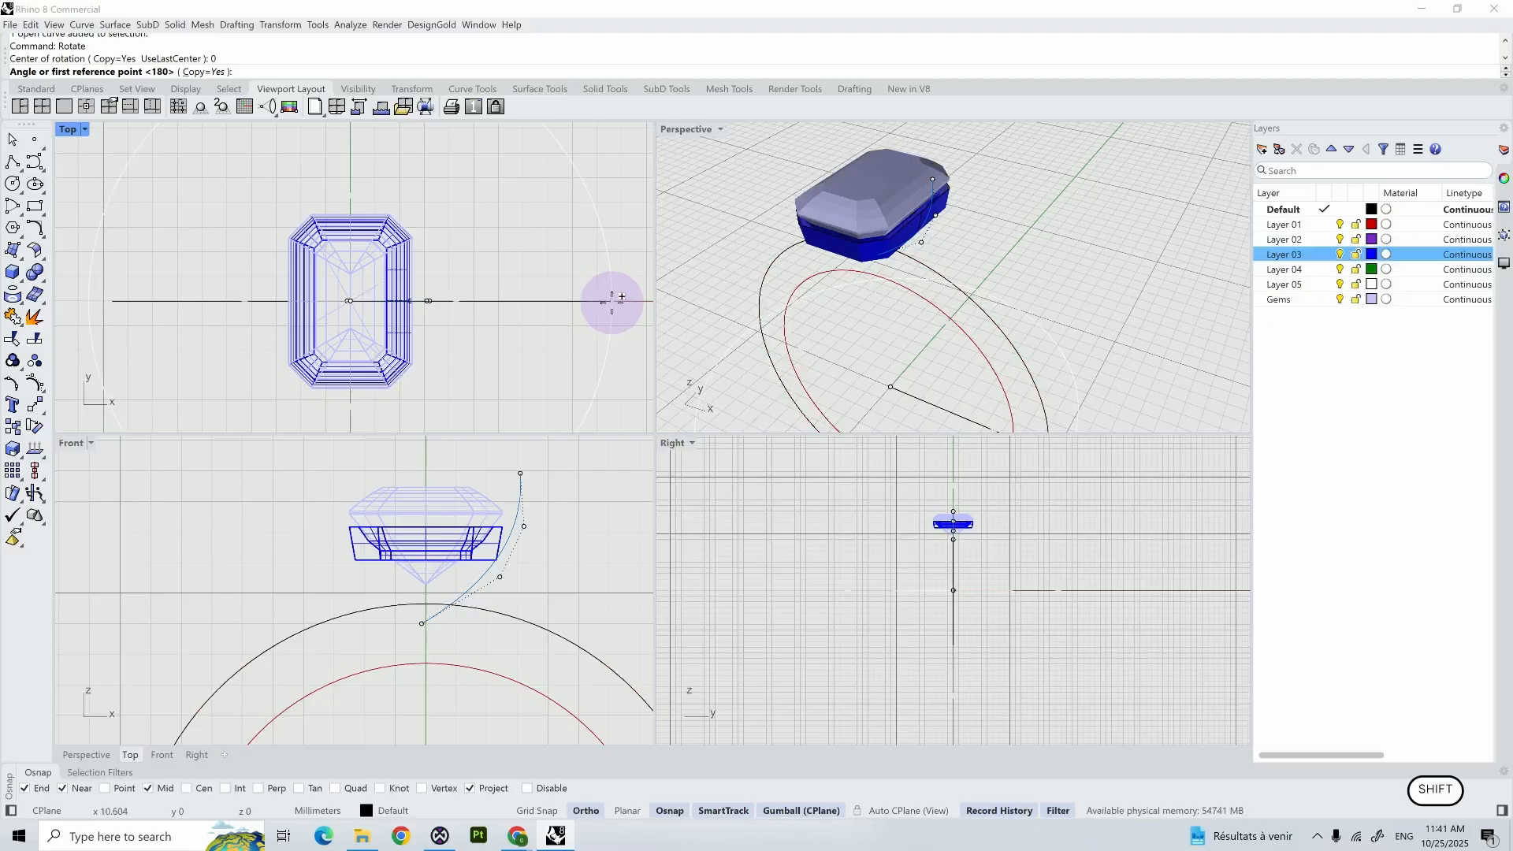
click(611, 300)
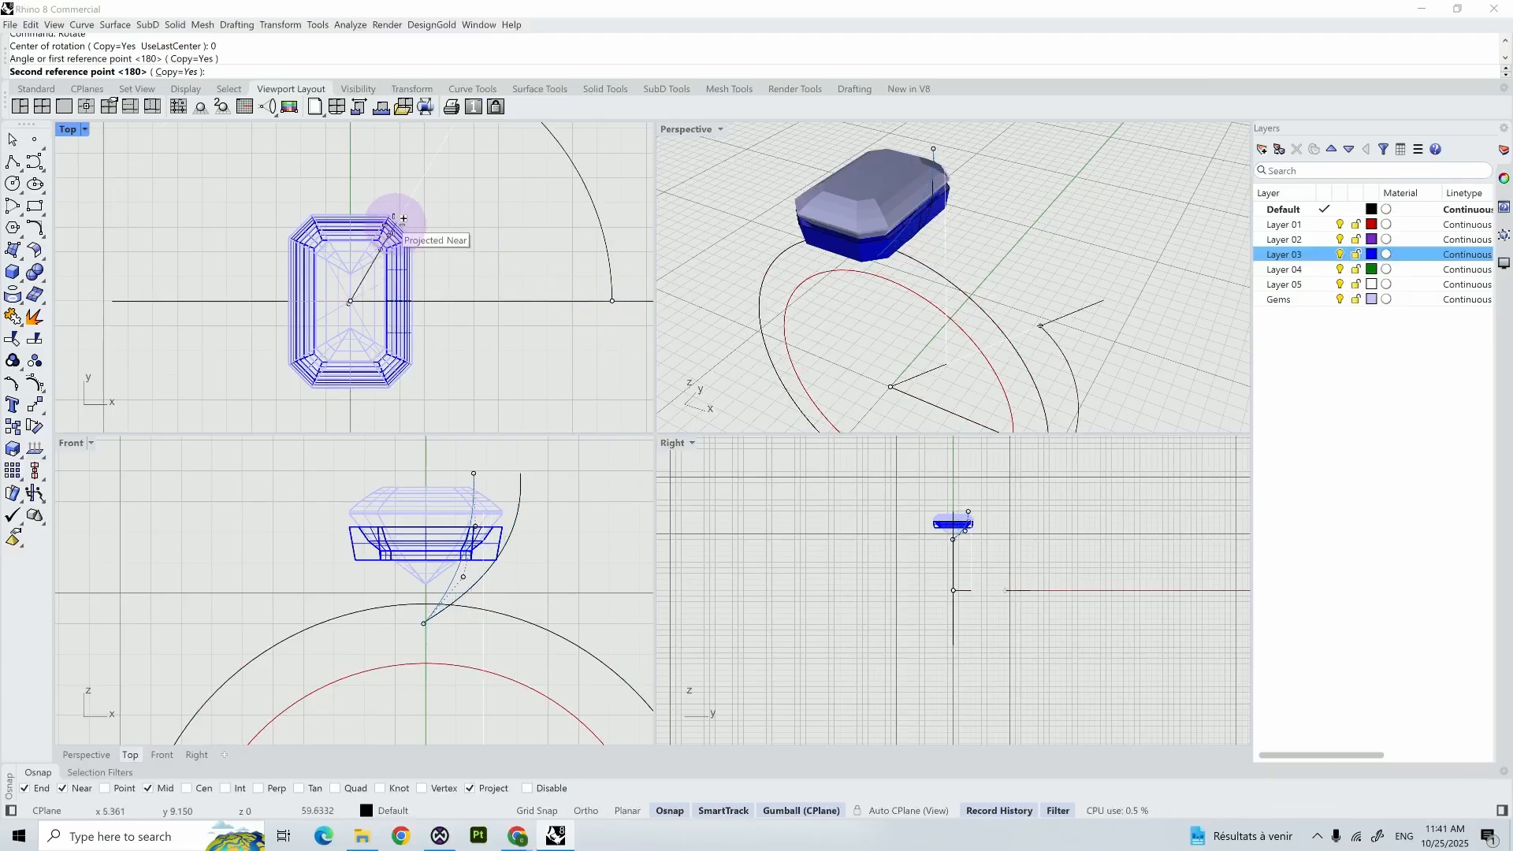
scroll(398, 216, up, 5)
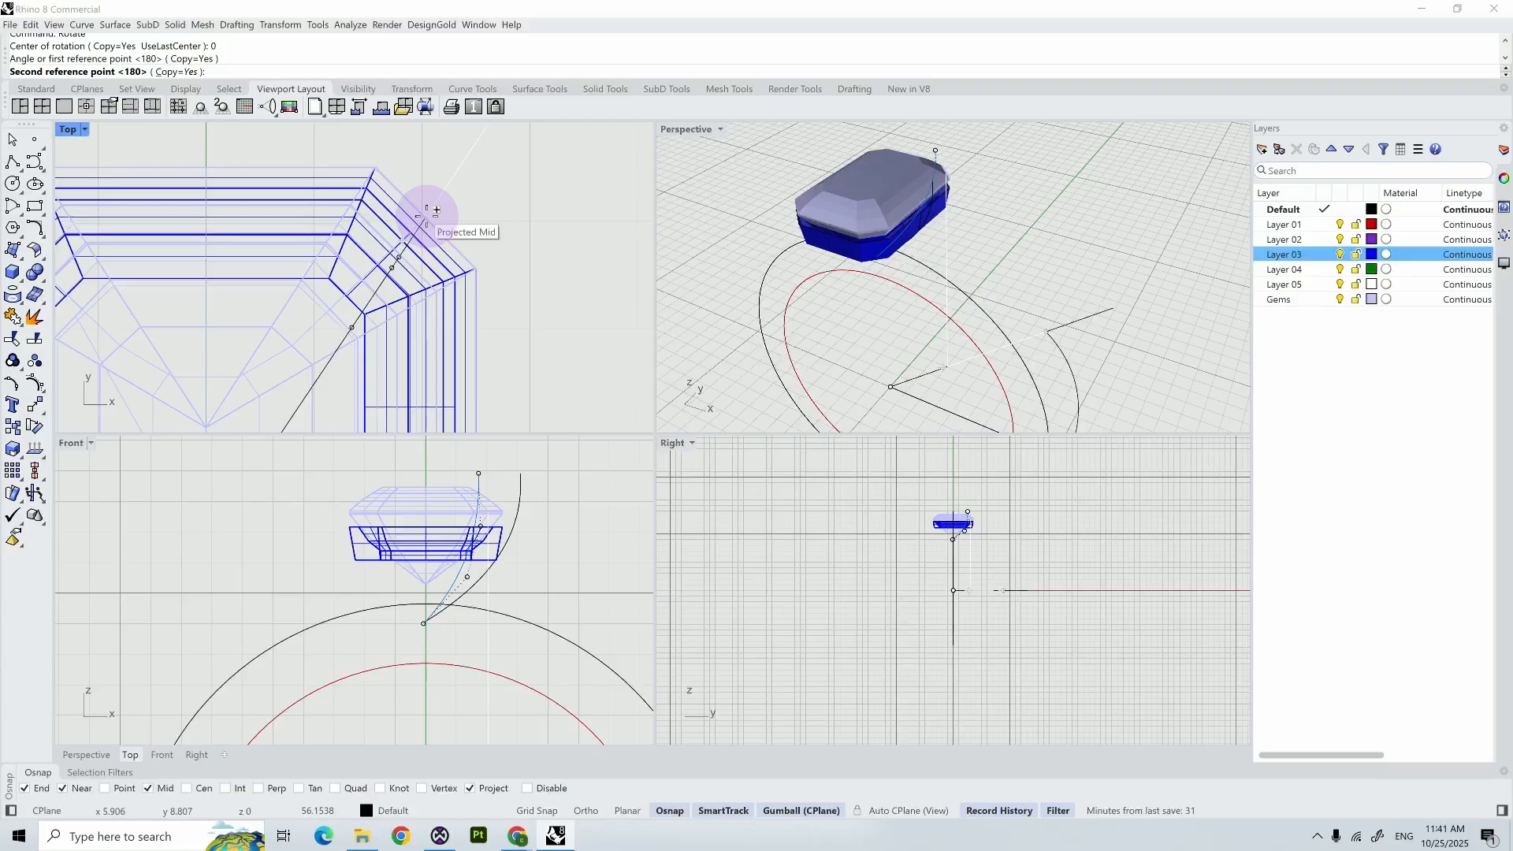
click(436, 210)
key(Return)
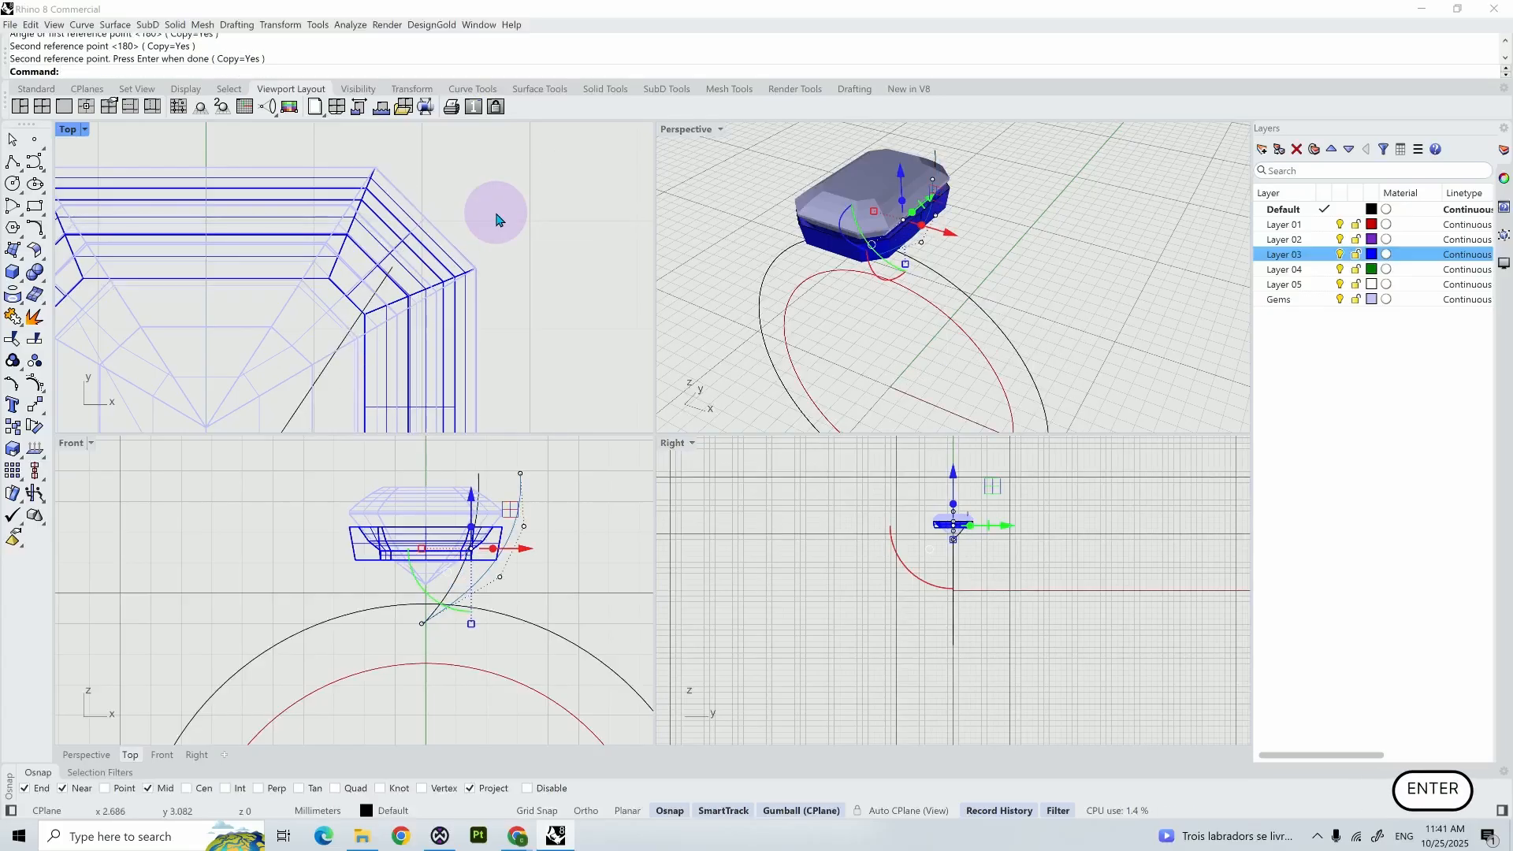
- Reshape the original prong curve in the Front view by moving its upper end control point outward and adjusting the point below it
scroll(504, 270, down, 3)
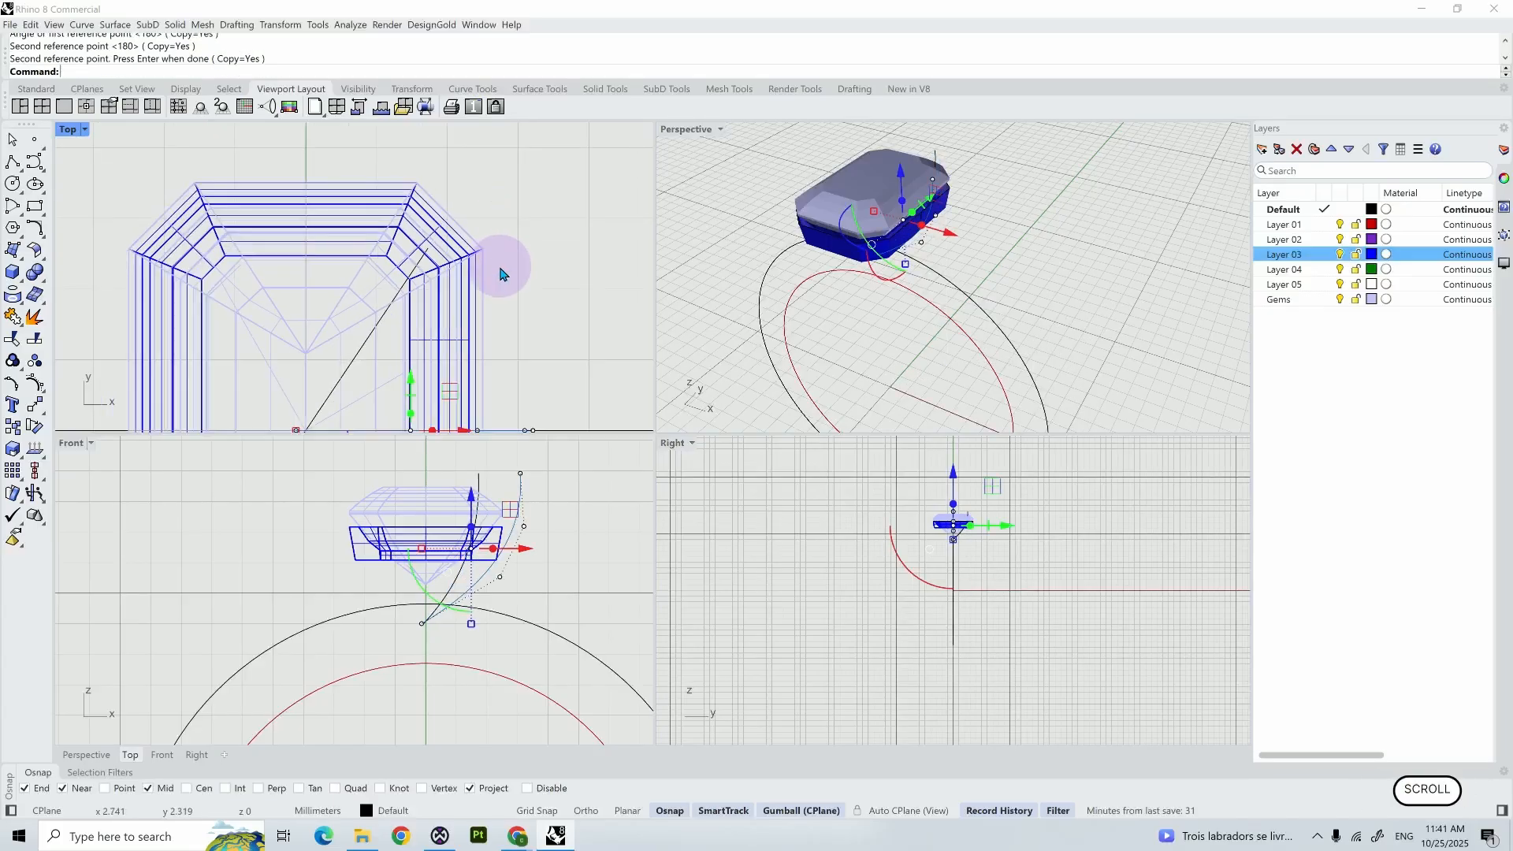
scroll(378, 328, down, 2)
click(375, 321)
scroll(375, 321, down, 2)
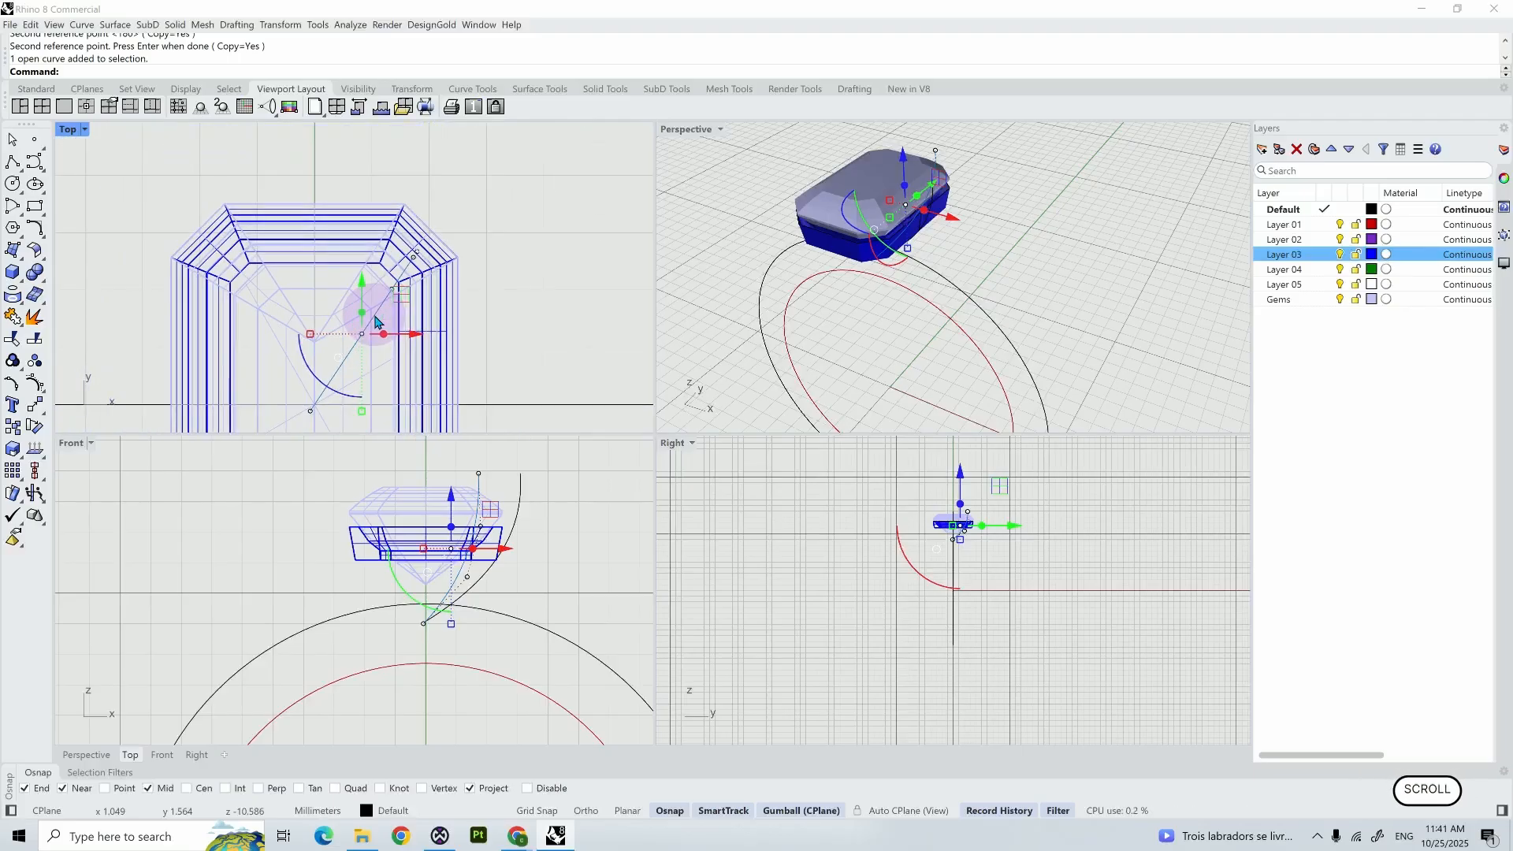
click(489, 301)
click(520, 483)
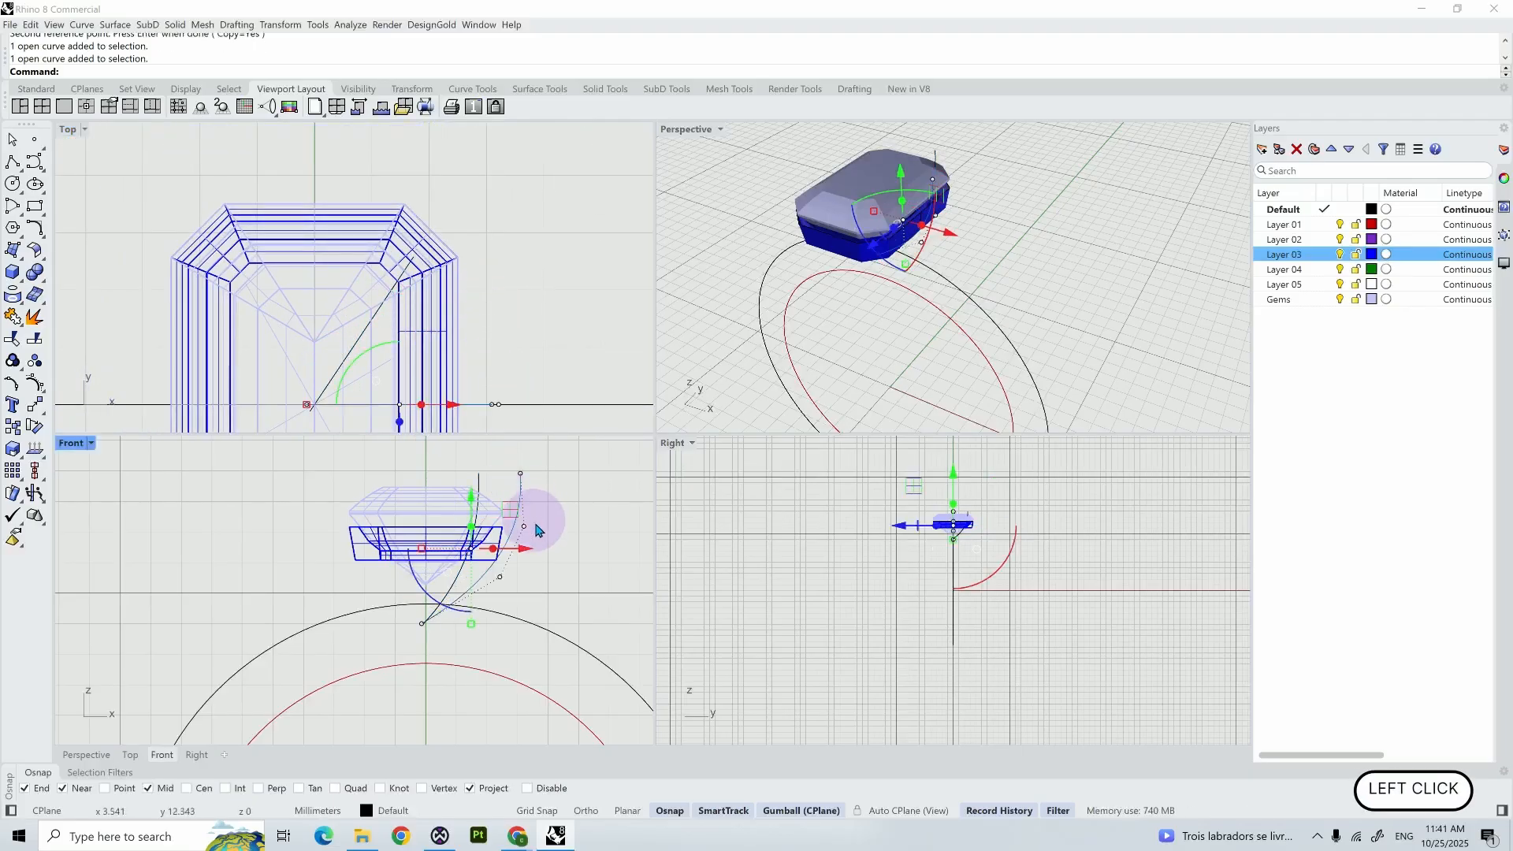
scroll(538, 530, up, 3)
scroll(534, 524, down, 3)
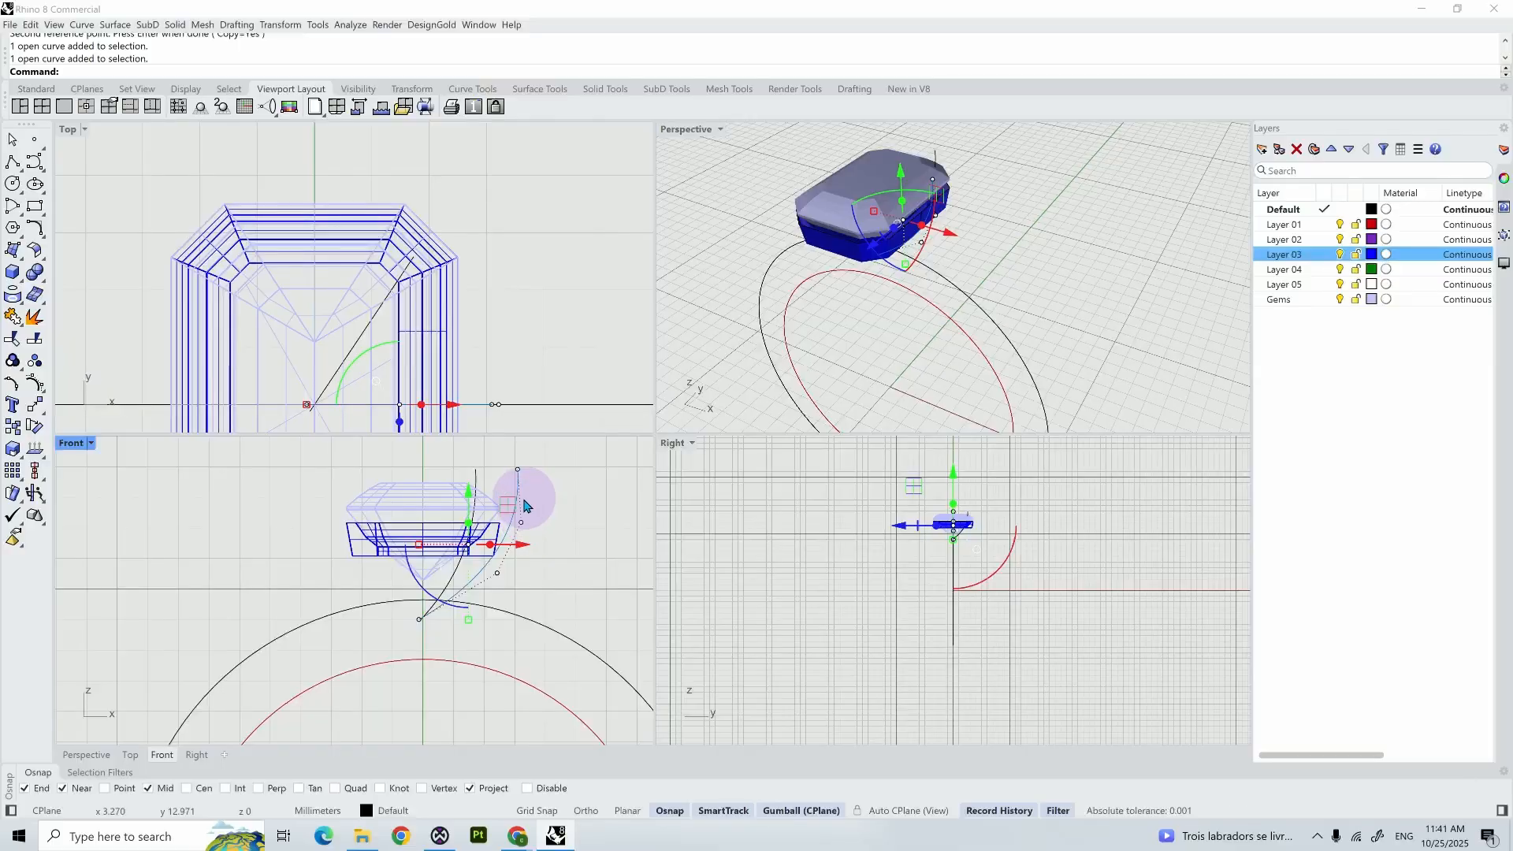
scroll(528, 512, up, 1)
click(516, 462)
drag(516, 462, 530, 460)
click(519, 534)
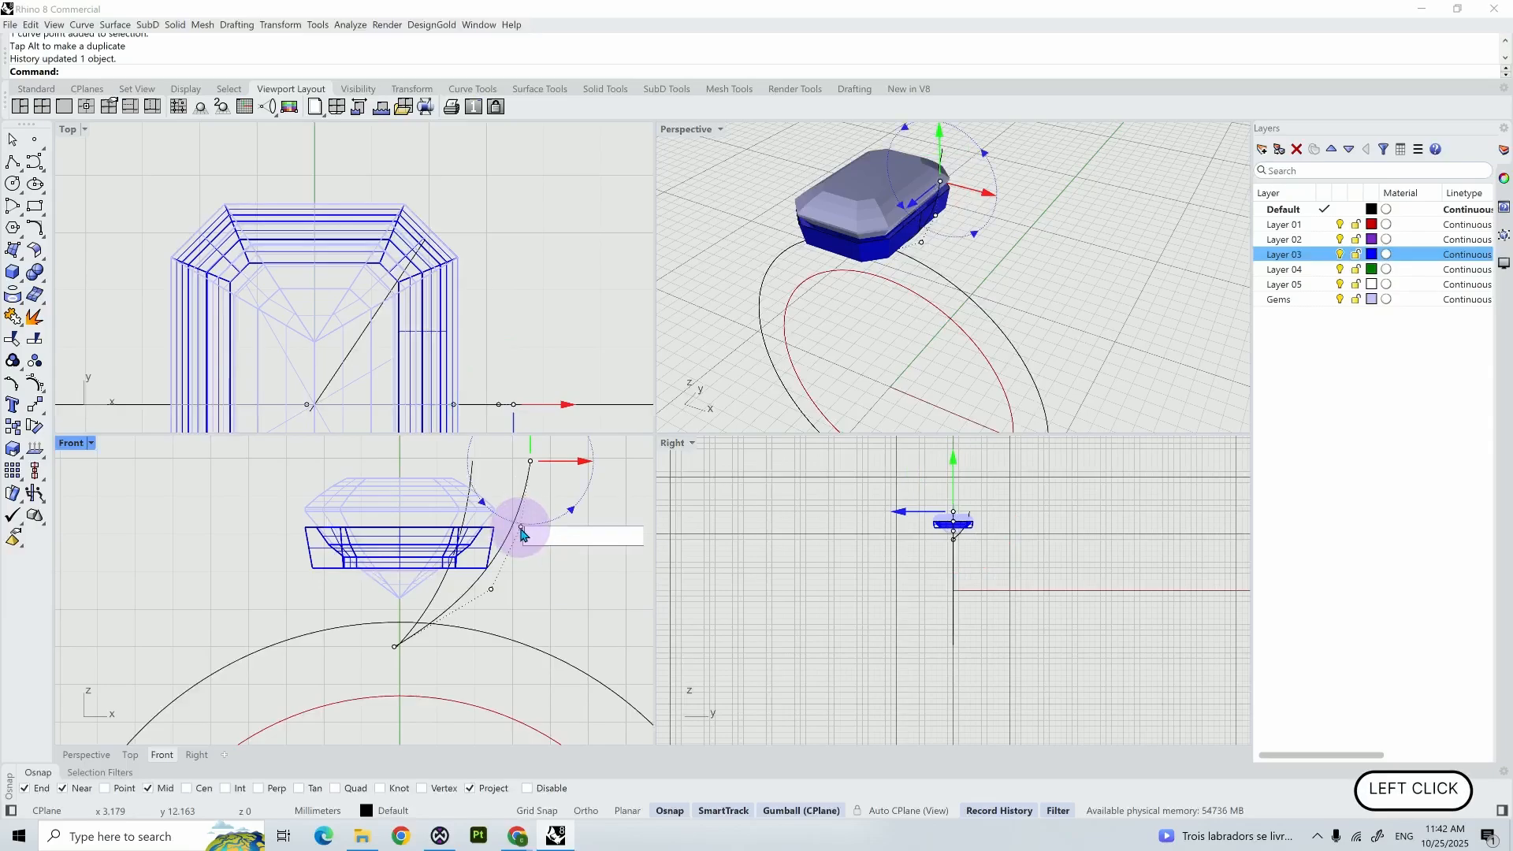
key(Escape)
click(518, 531)
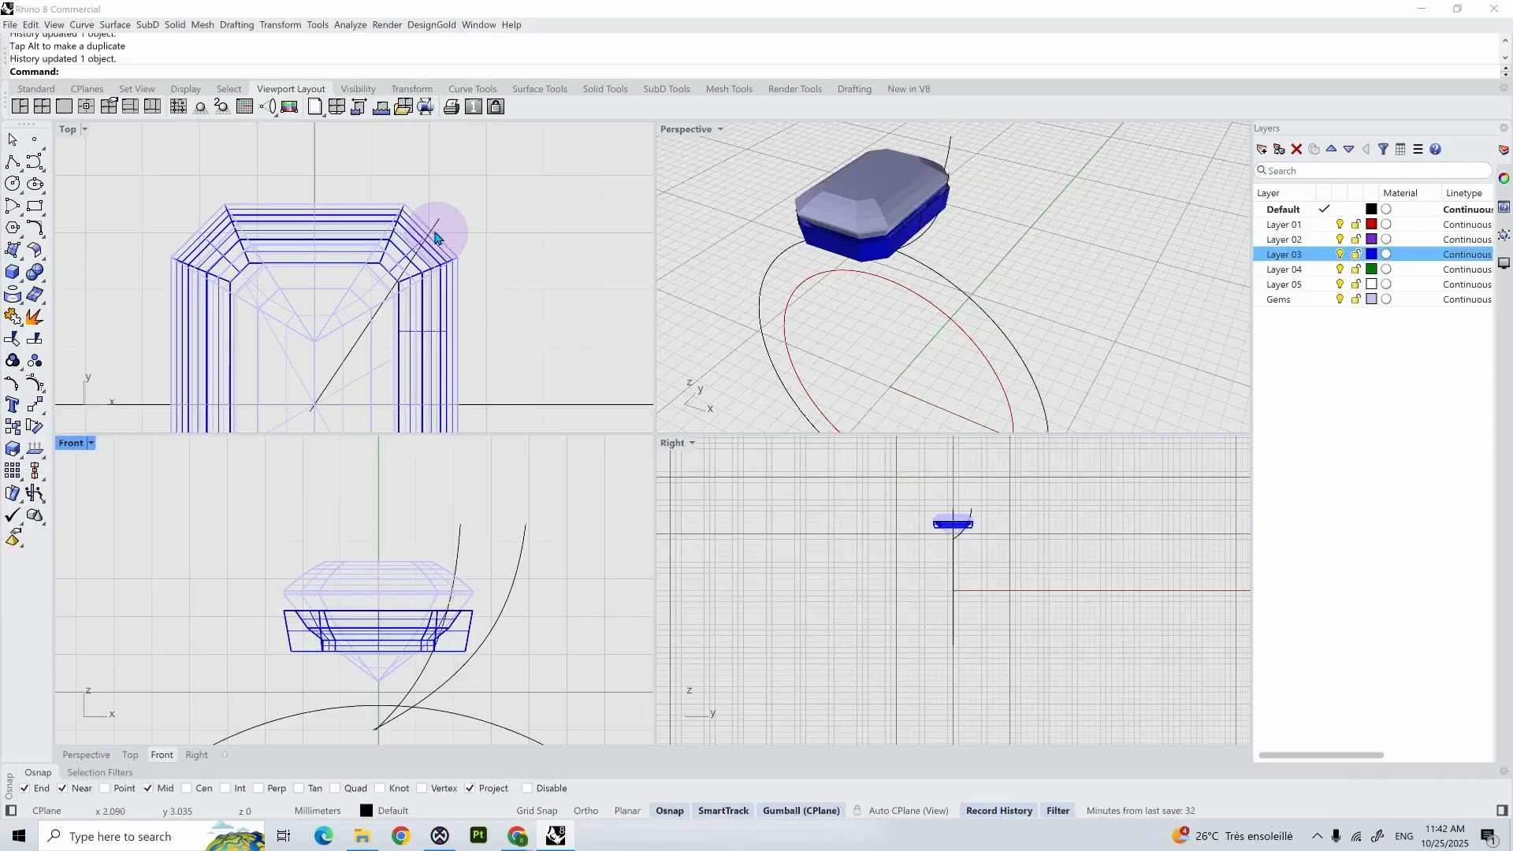
- Create a flat-capped pipe along the rotated prong curve with a 1.1 mm diameter at both ends
click(439, 234)
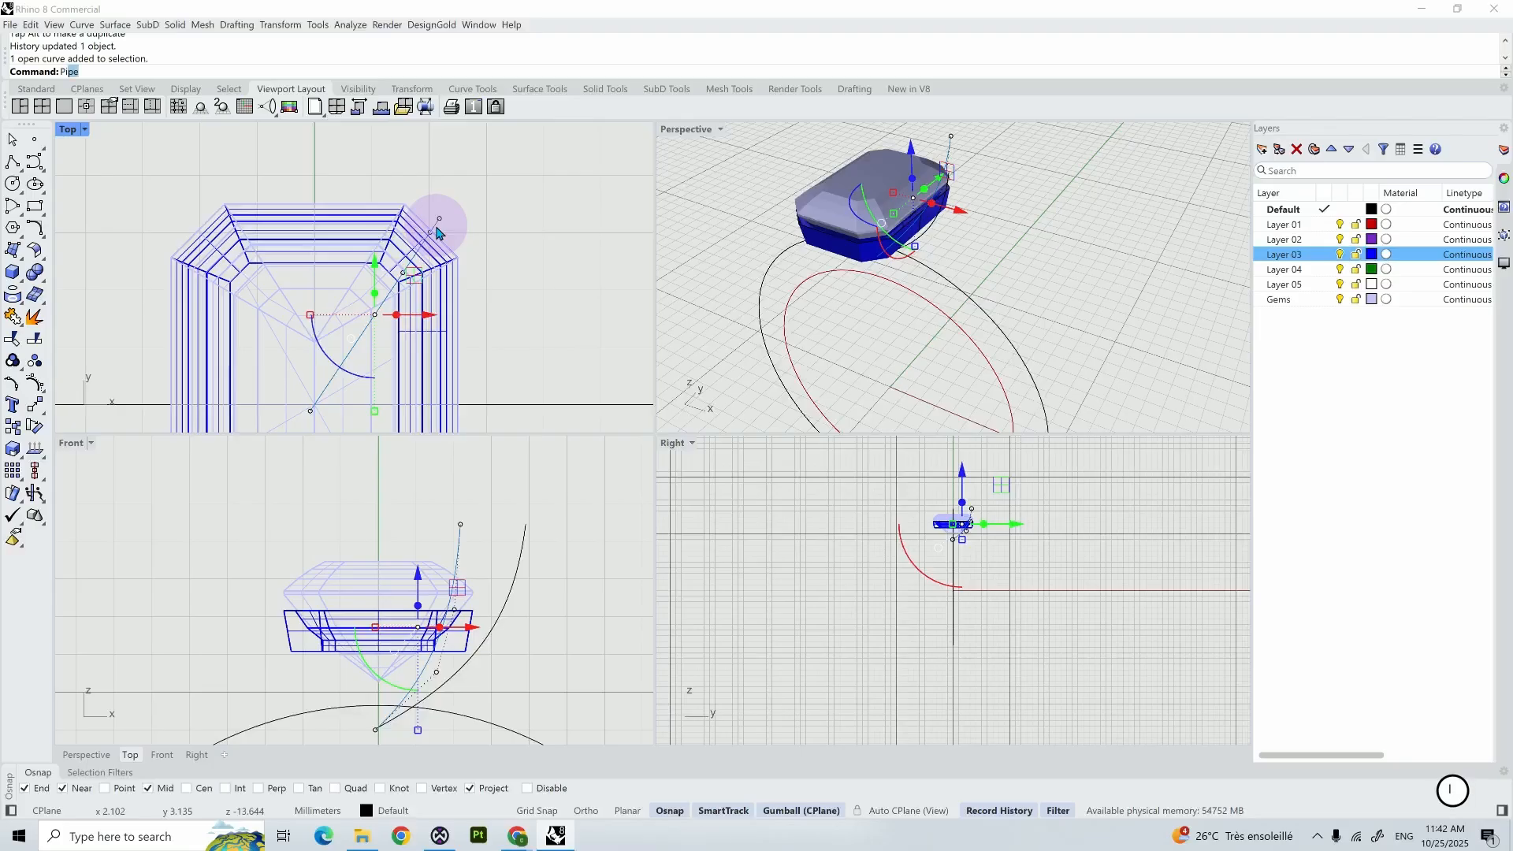
text(Pip)
key(Return)
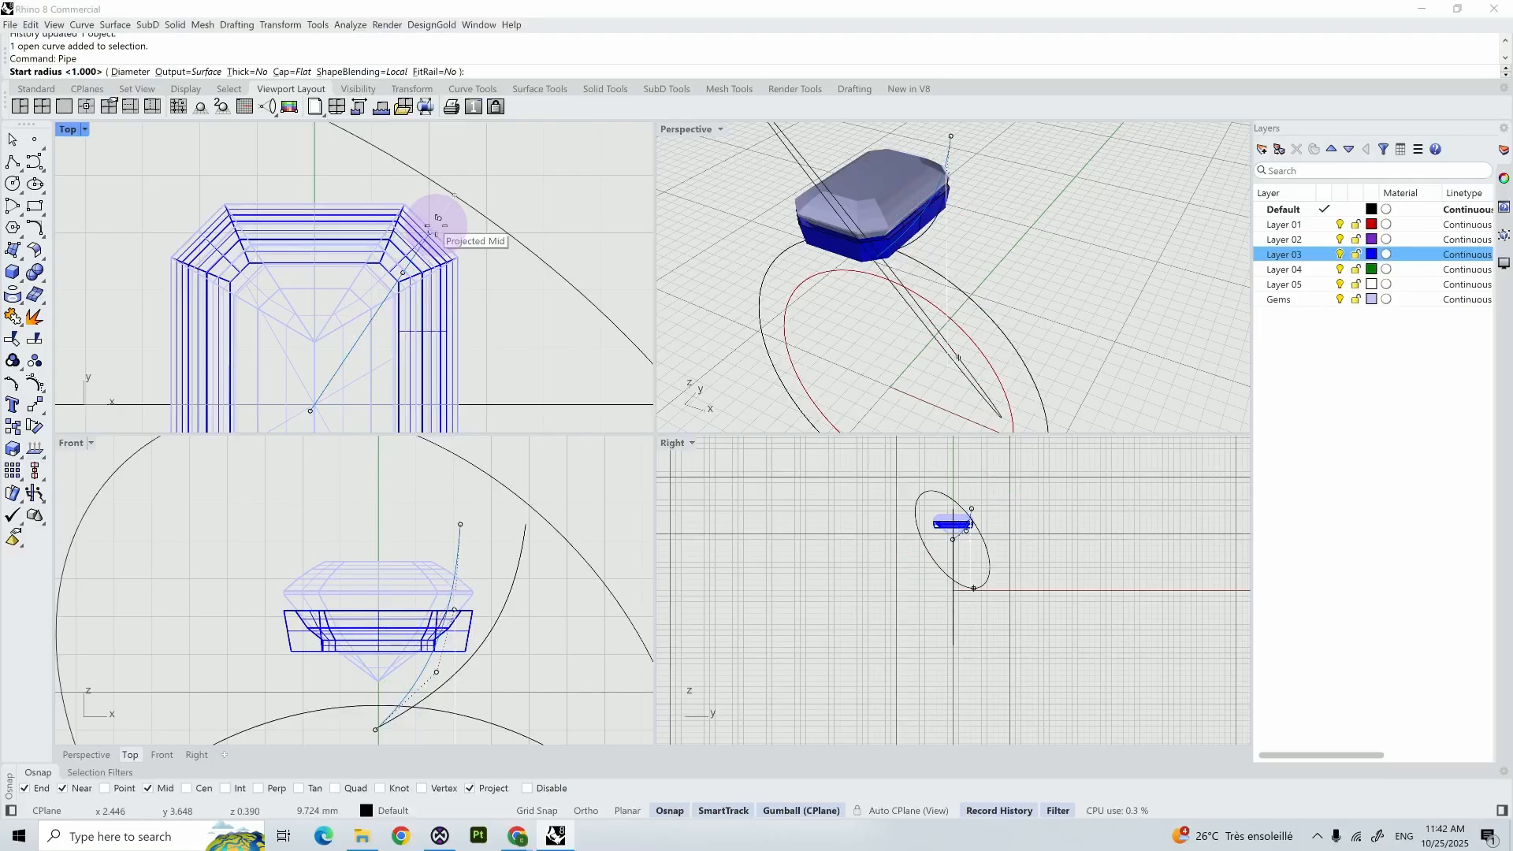
click(138, 73)
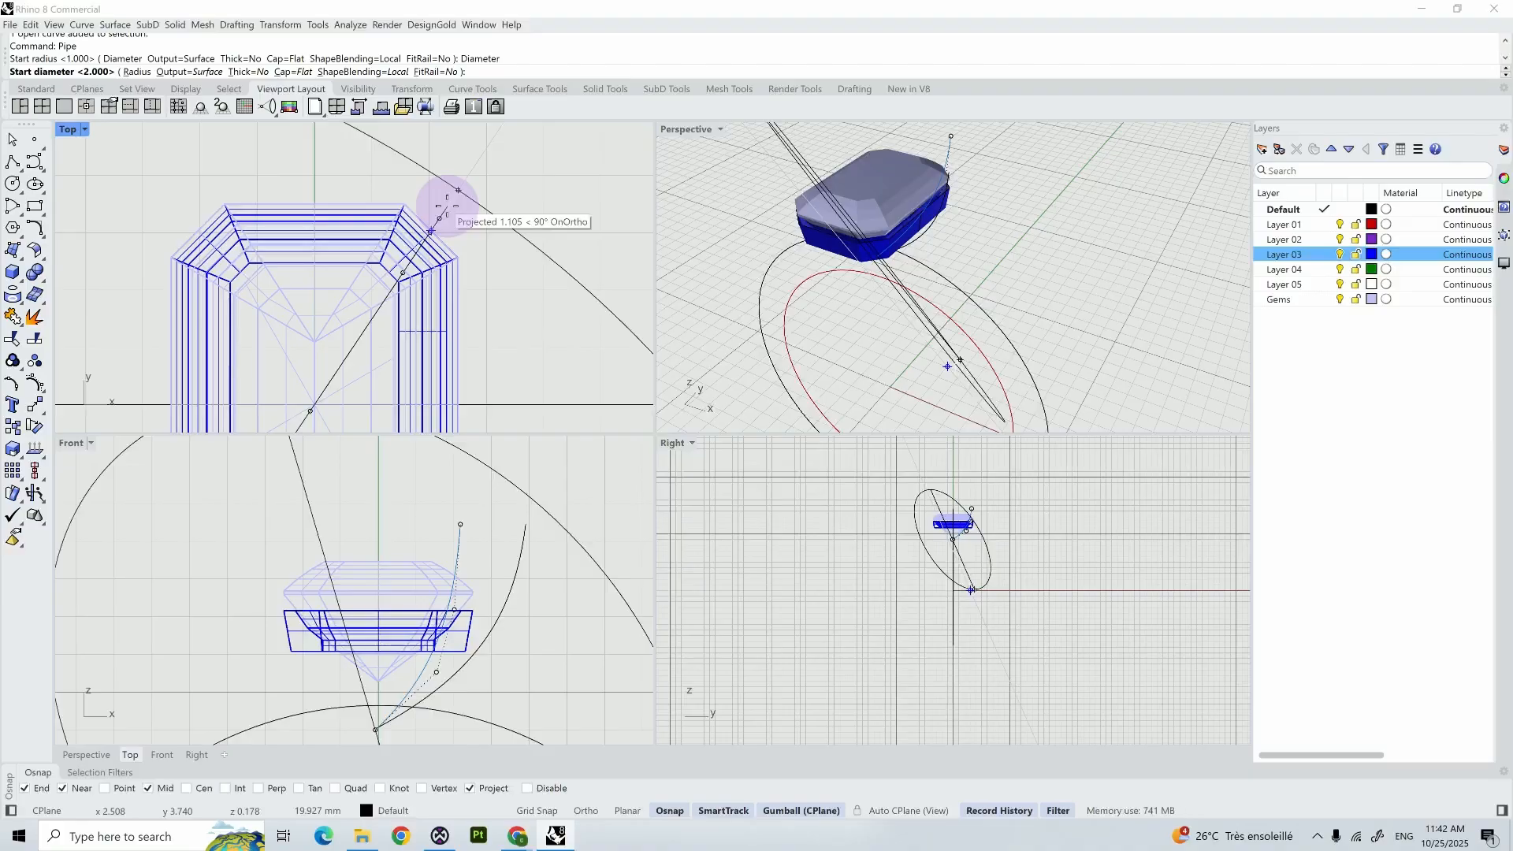
text(1.)
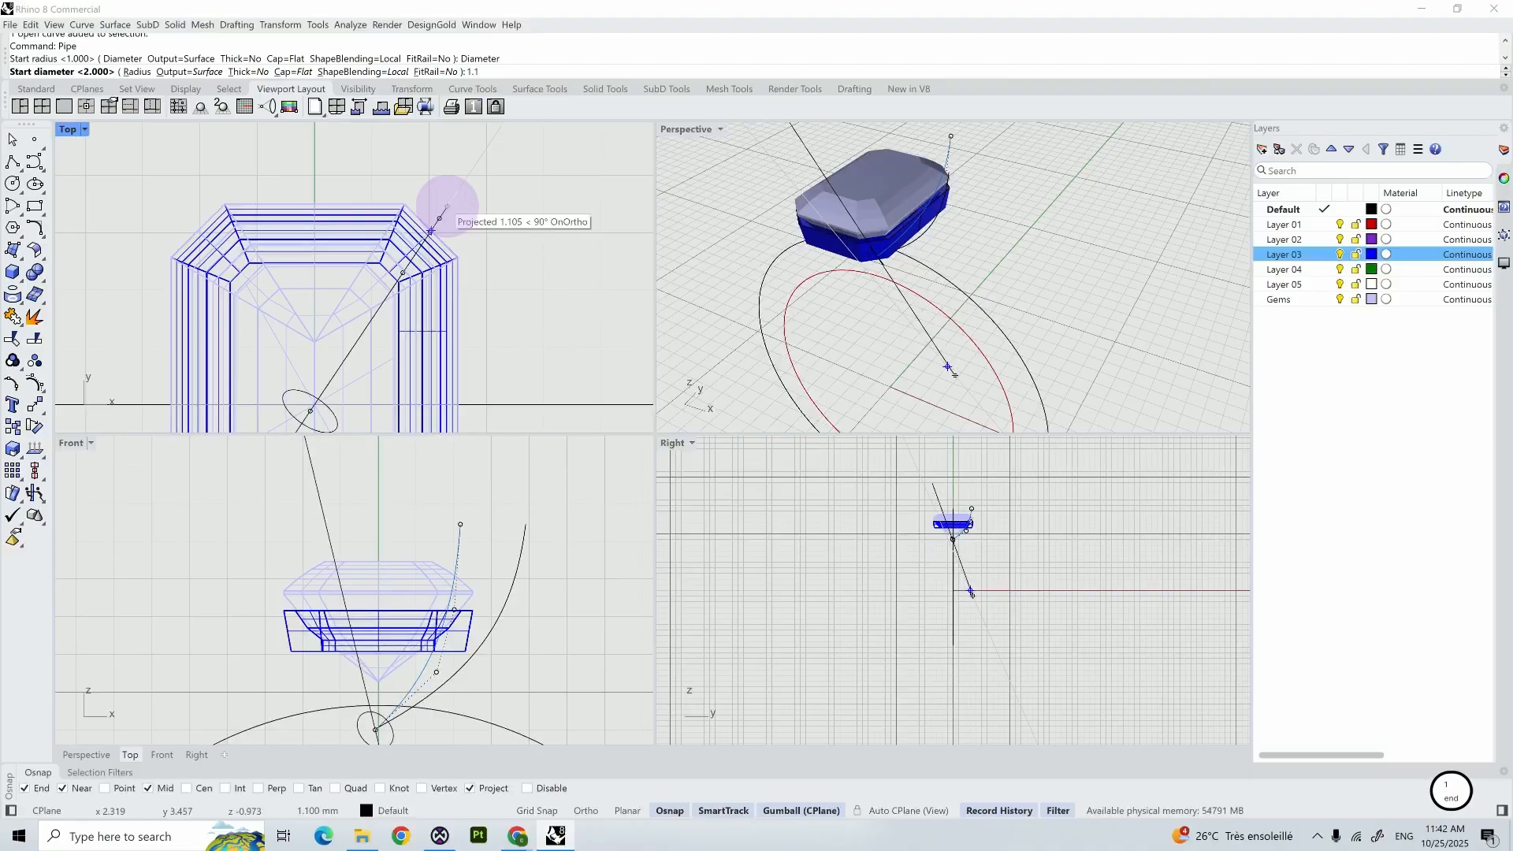
text(1)
key(Return)
key(Return)
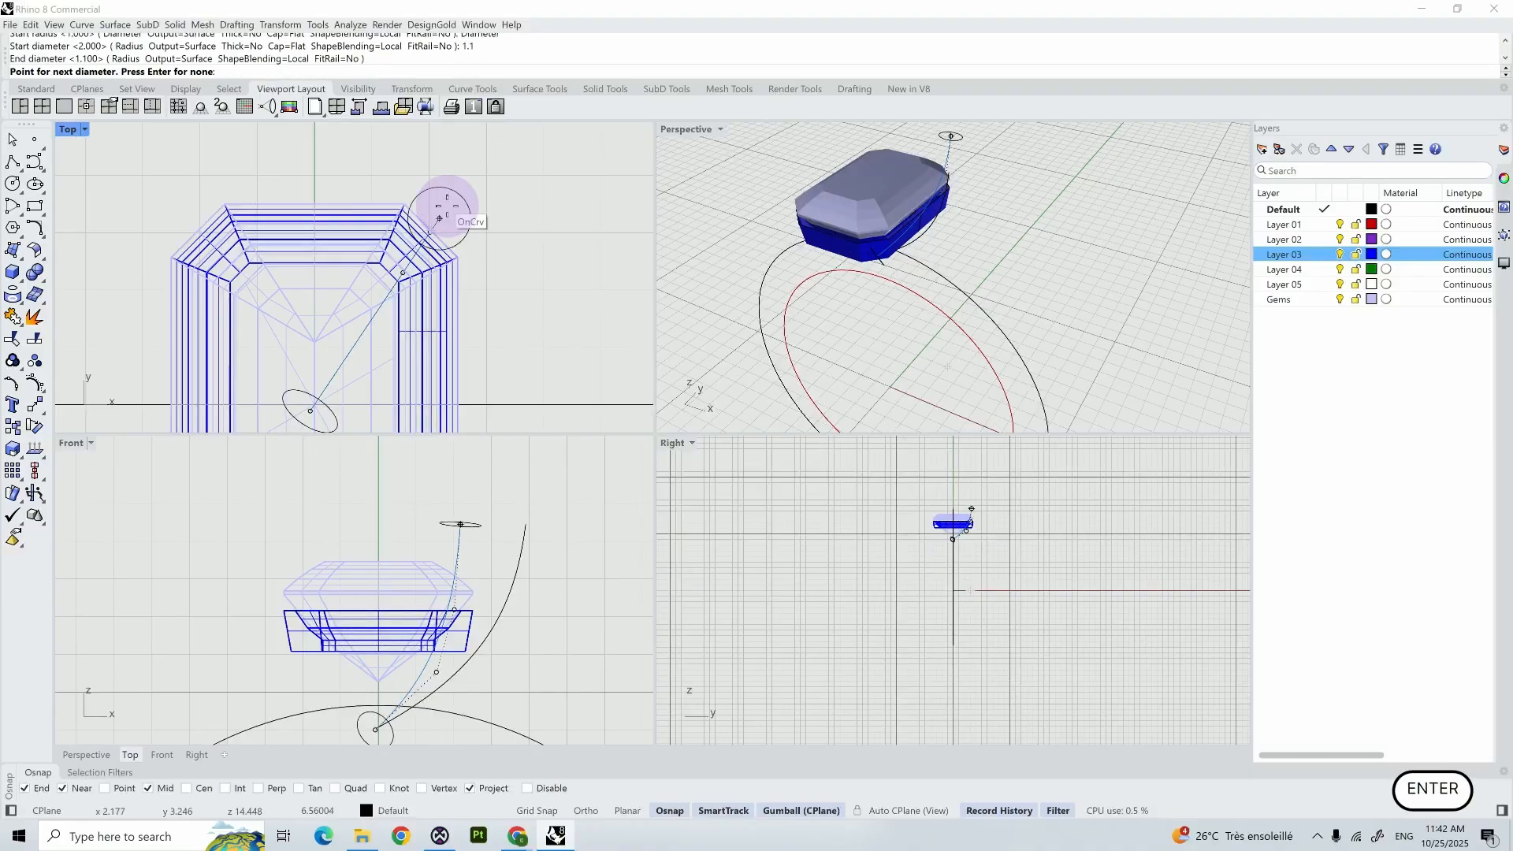
key(Return)
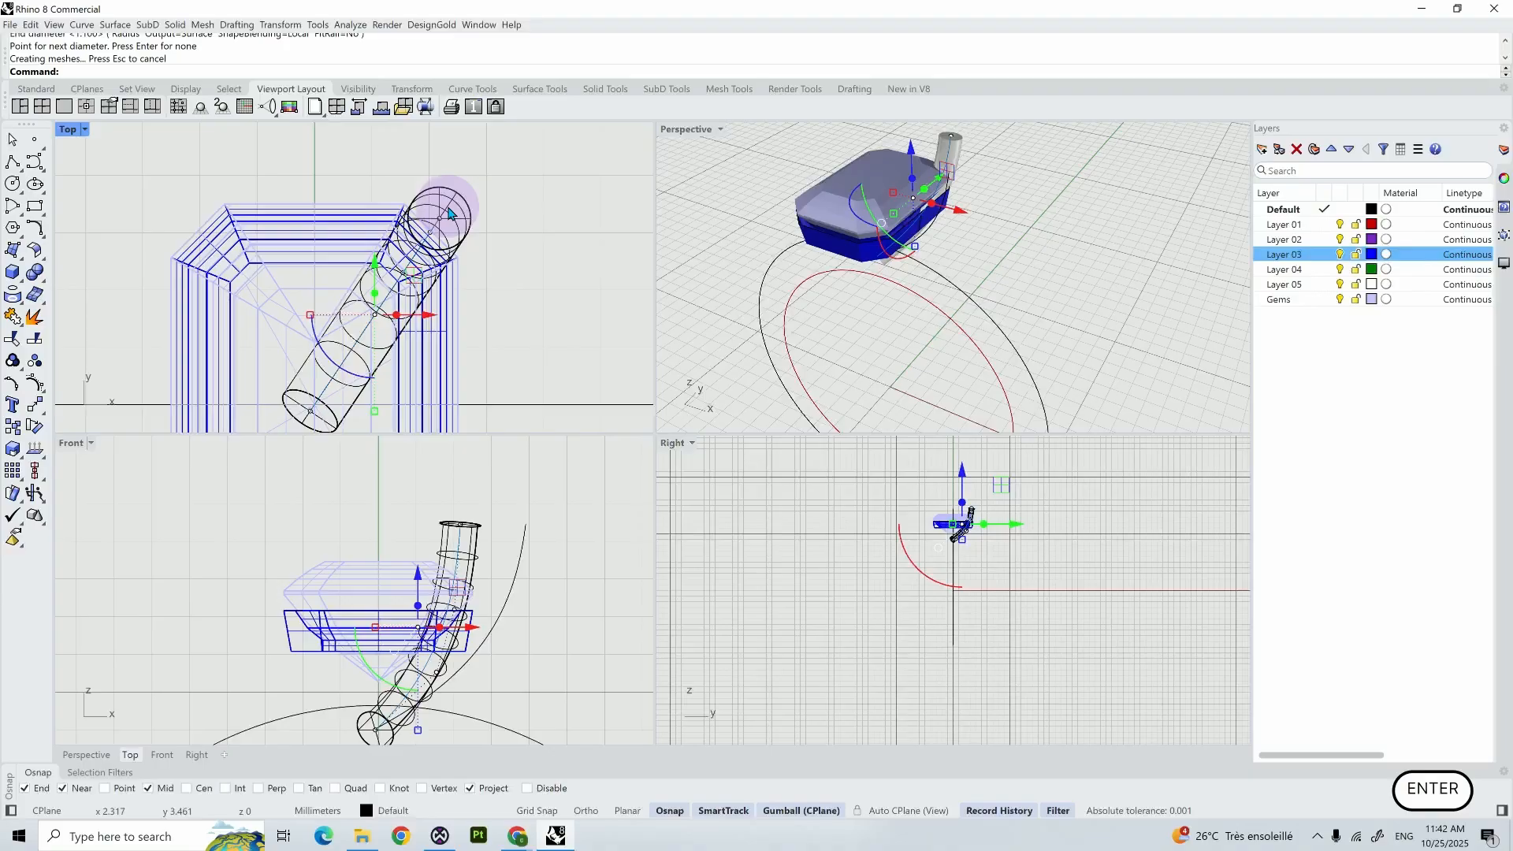
- Check the prong against the gem in the Perspective view and move the original curve's second-highest control point outward in the Front view
click(553, 277)
right_drag(973, 227, 1012, 294)
scroll(976, 208, up, 2)
scroll(977, 211, up, 2)
scroll(1014, 298, up, 3)
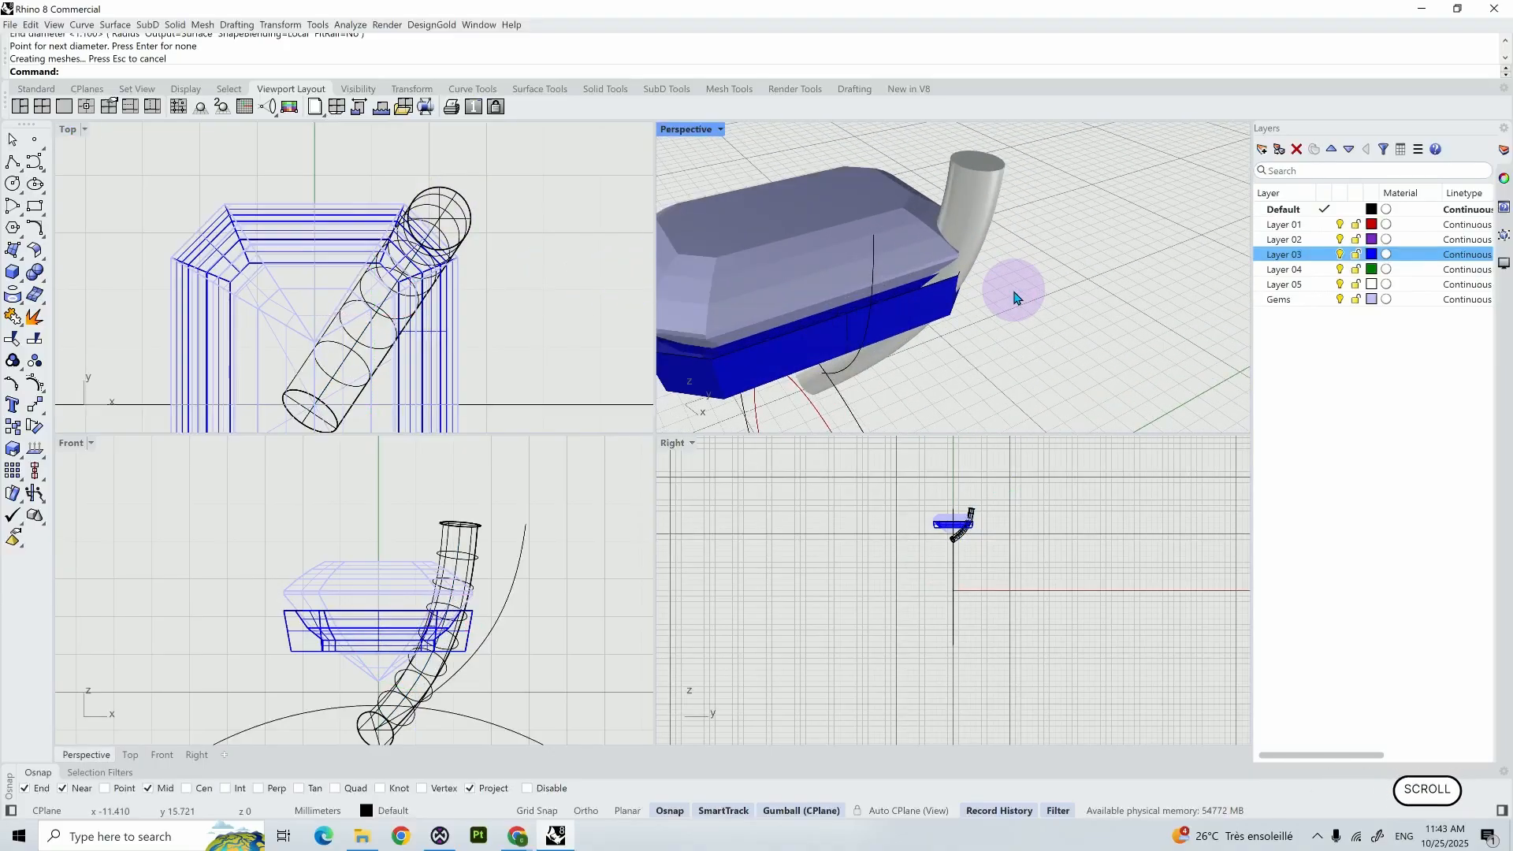
click(503, 621)
click(515, 611)
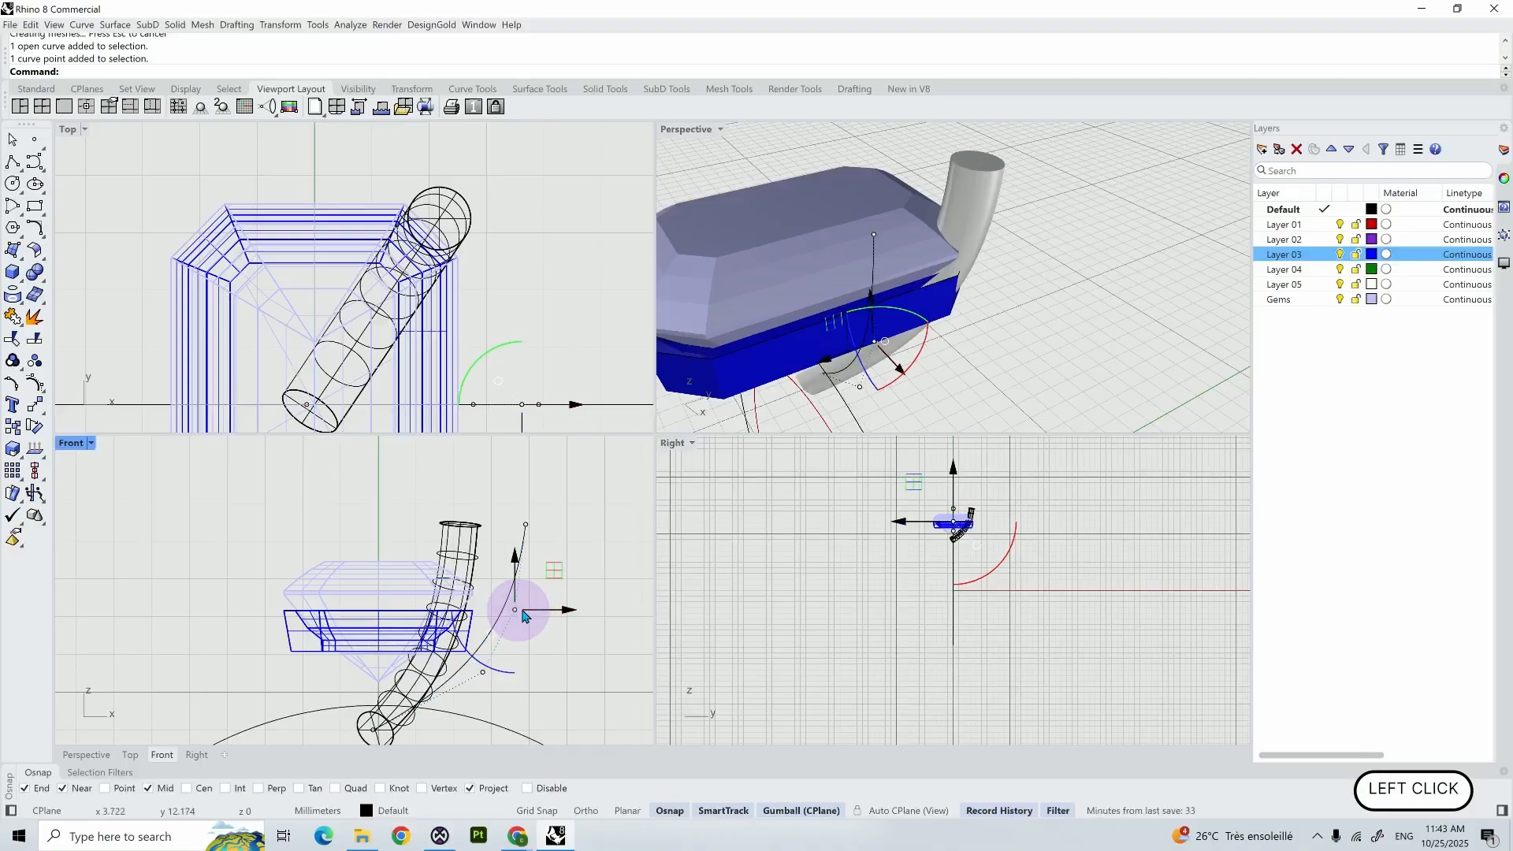
drag(538, 610, 551, 611)
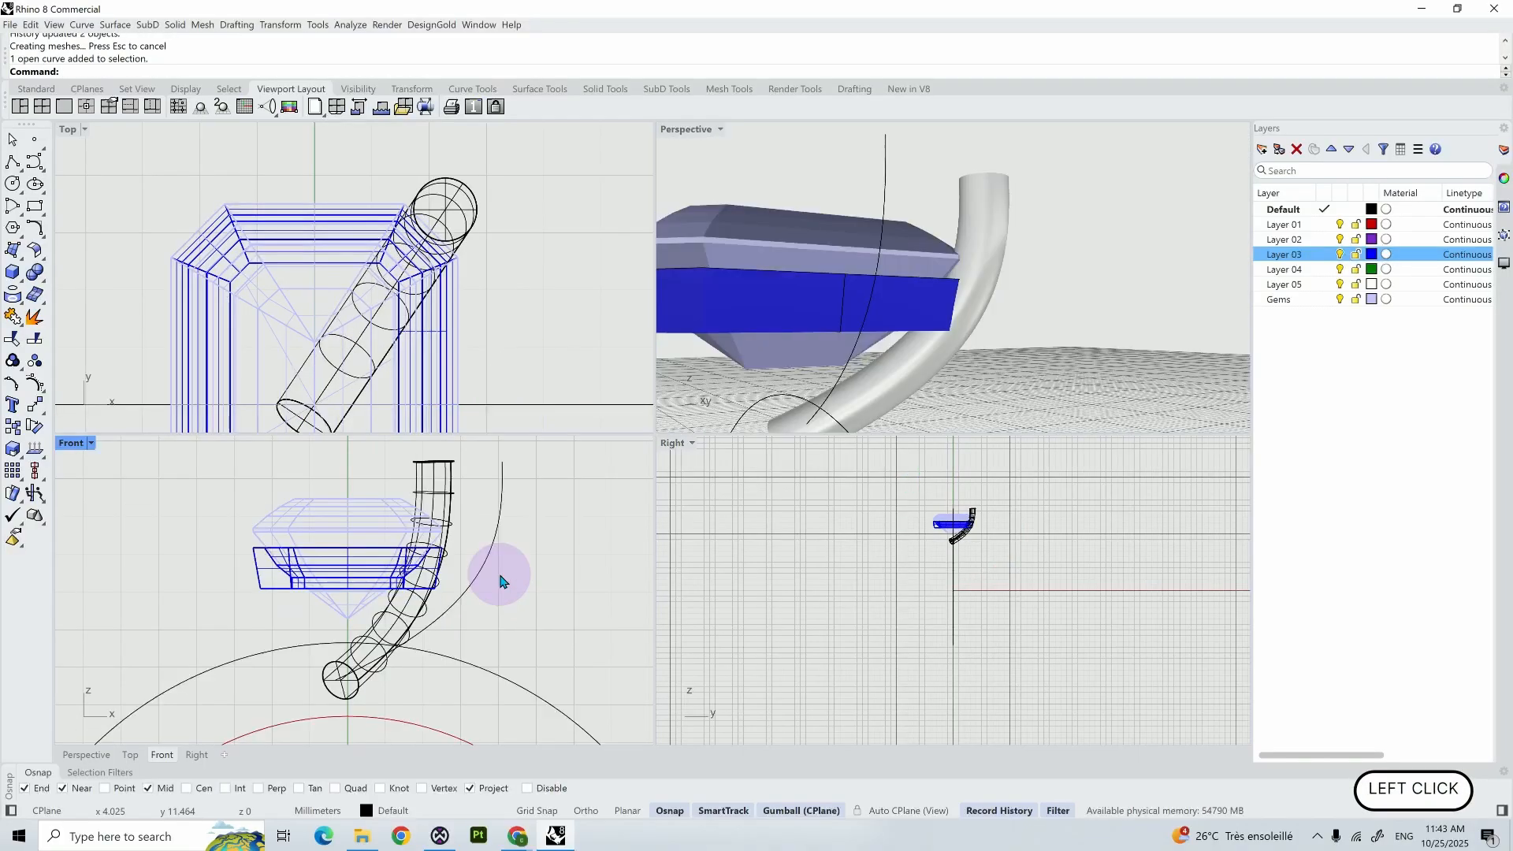
- Move the lower outer corner point of the seat's profile curve inward in the Front view, near the prong
scroll(501, 577, up, 8)
right_drag(436, 610, 504, 609)
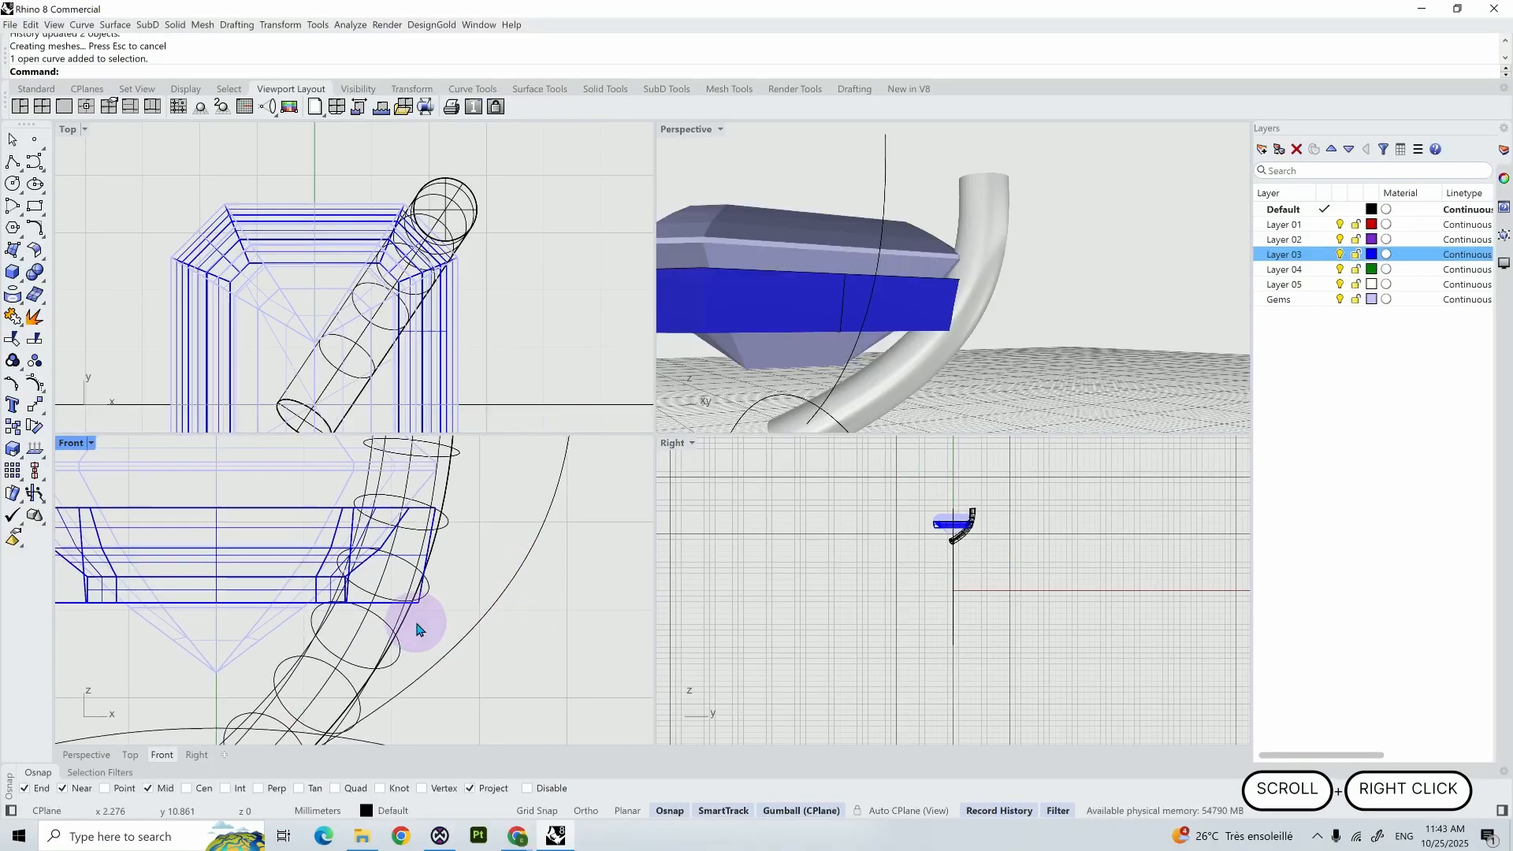
scroll(418, 624, up, 4)
click(429, 600)
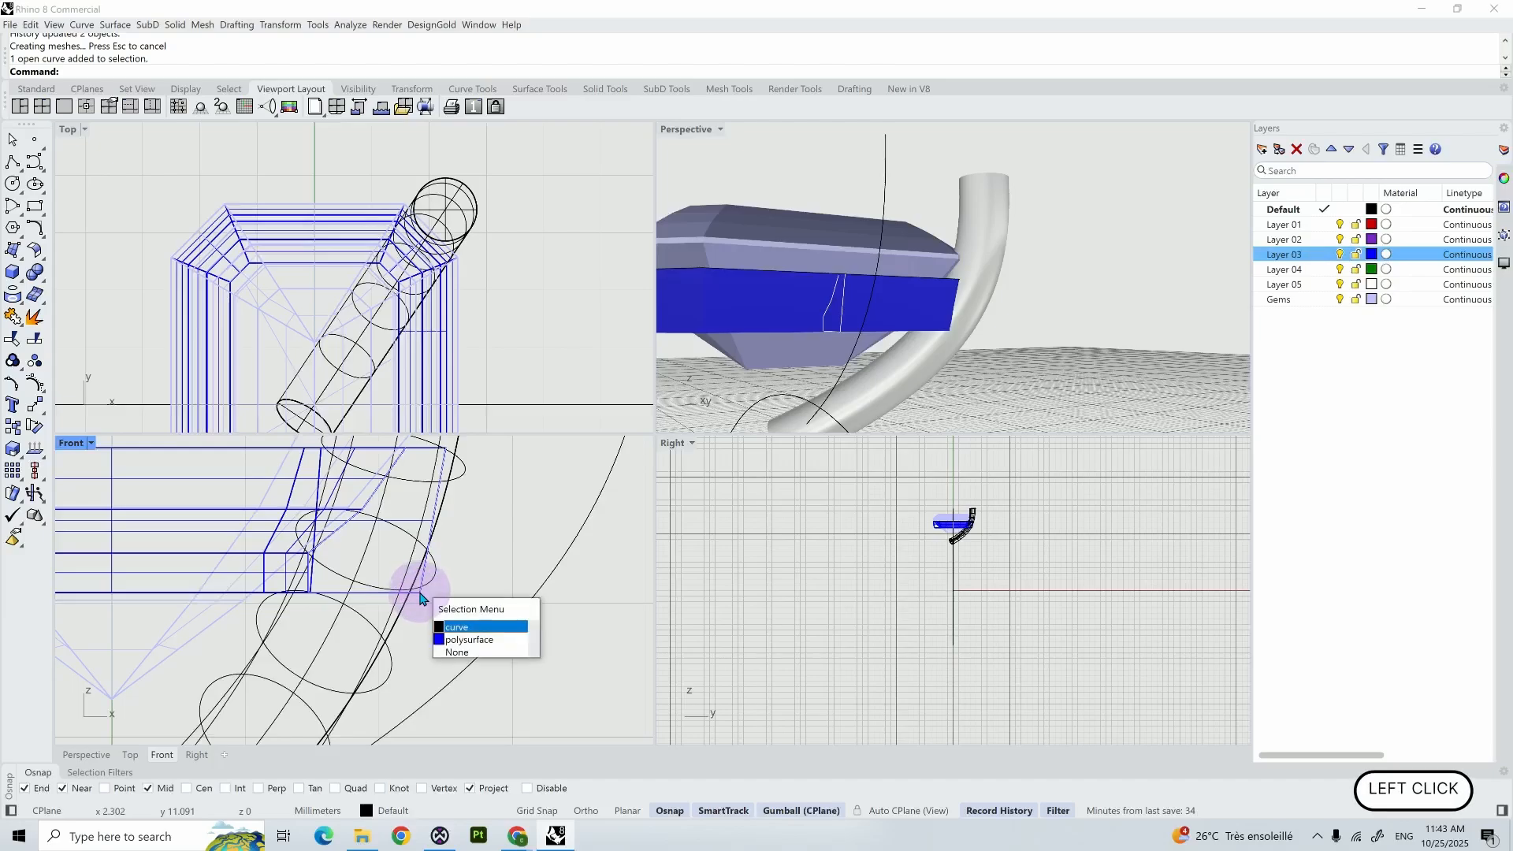
click(465, 627)
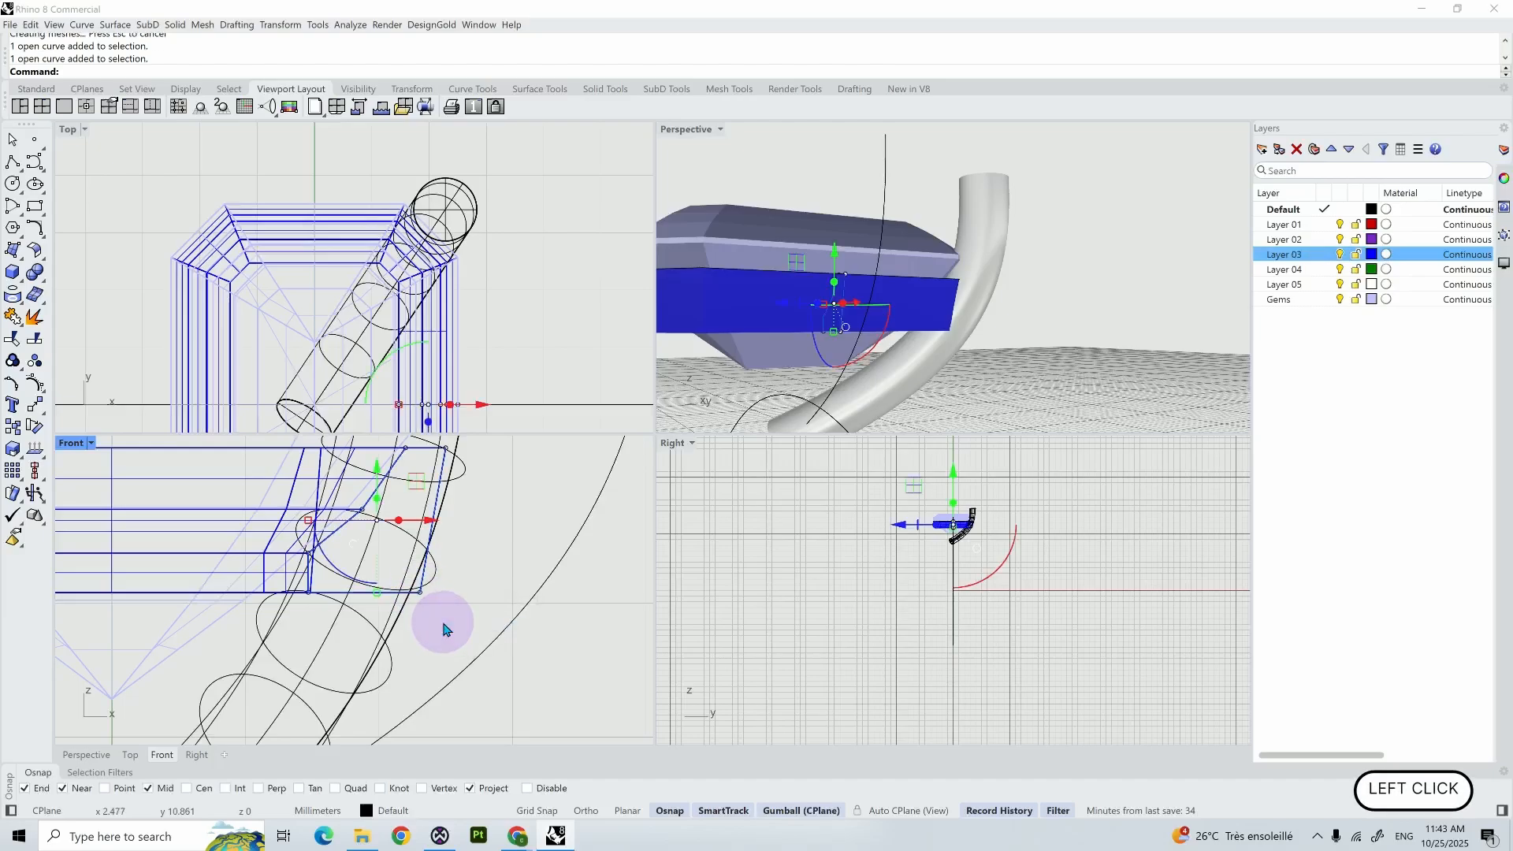
click(421, 591)
drag(442, 592, 423, 593)
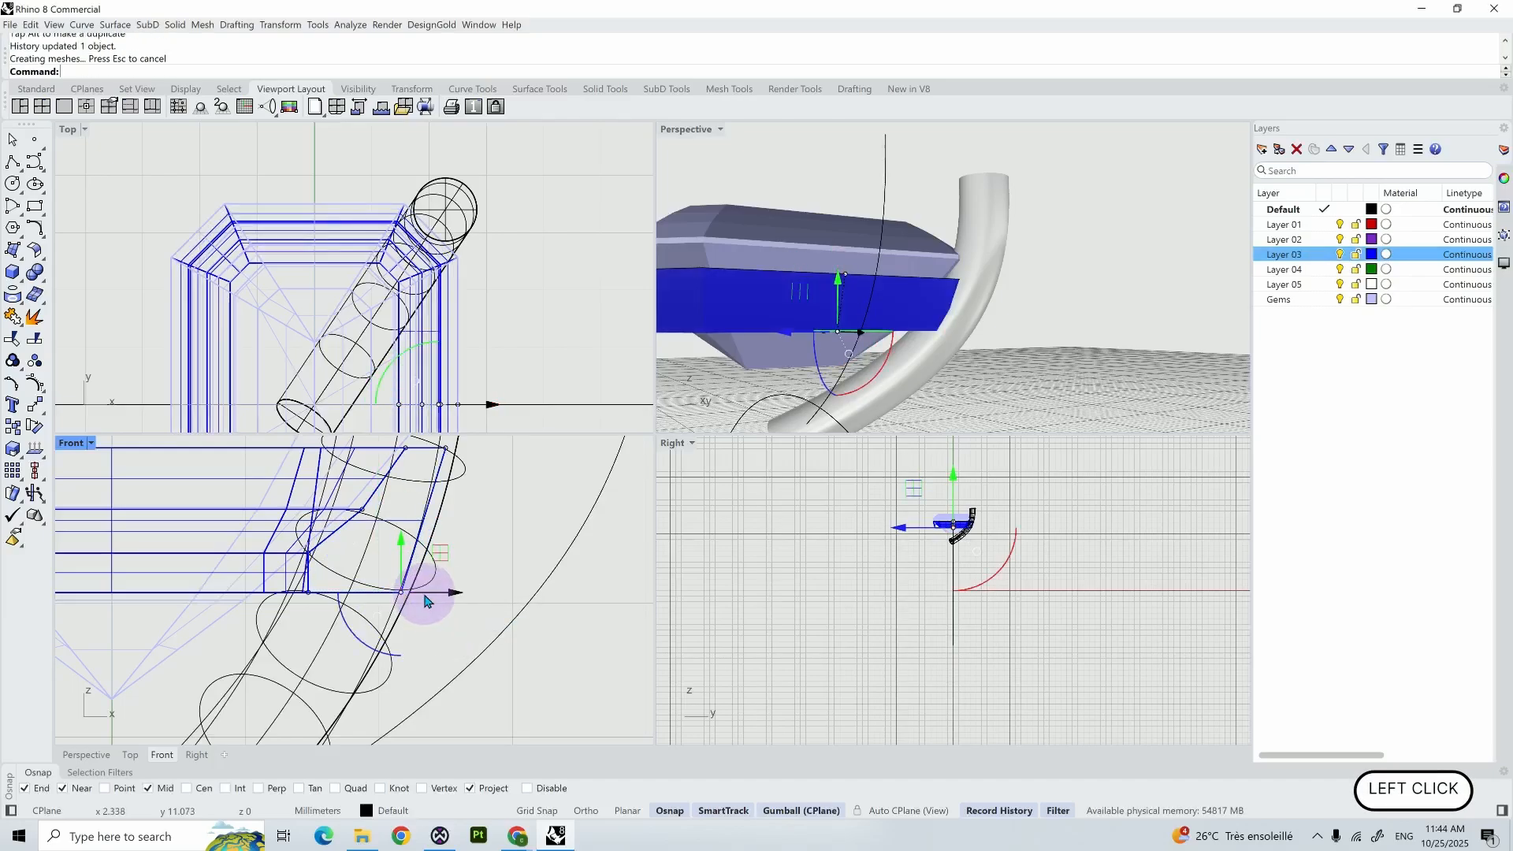
key(Escape)
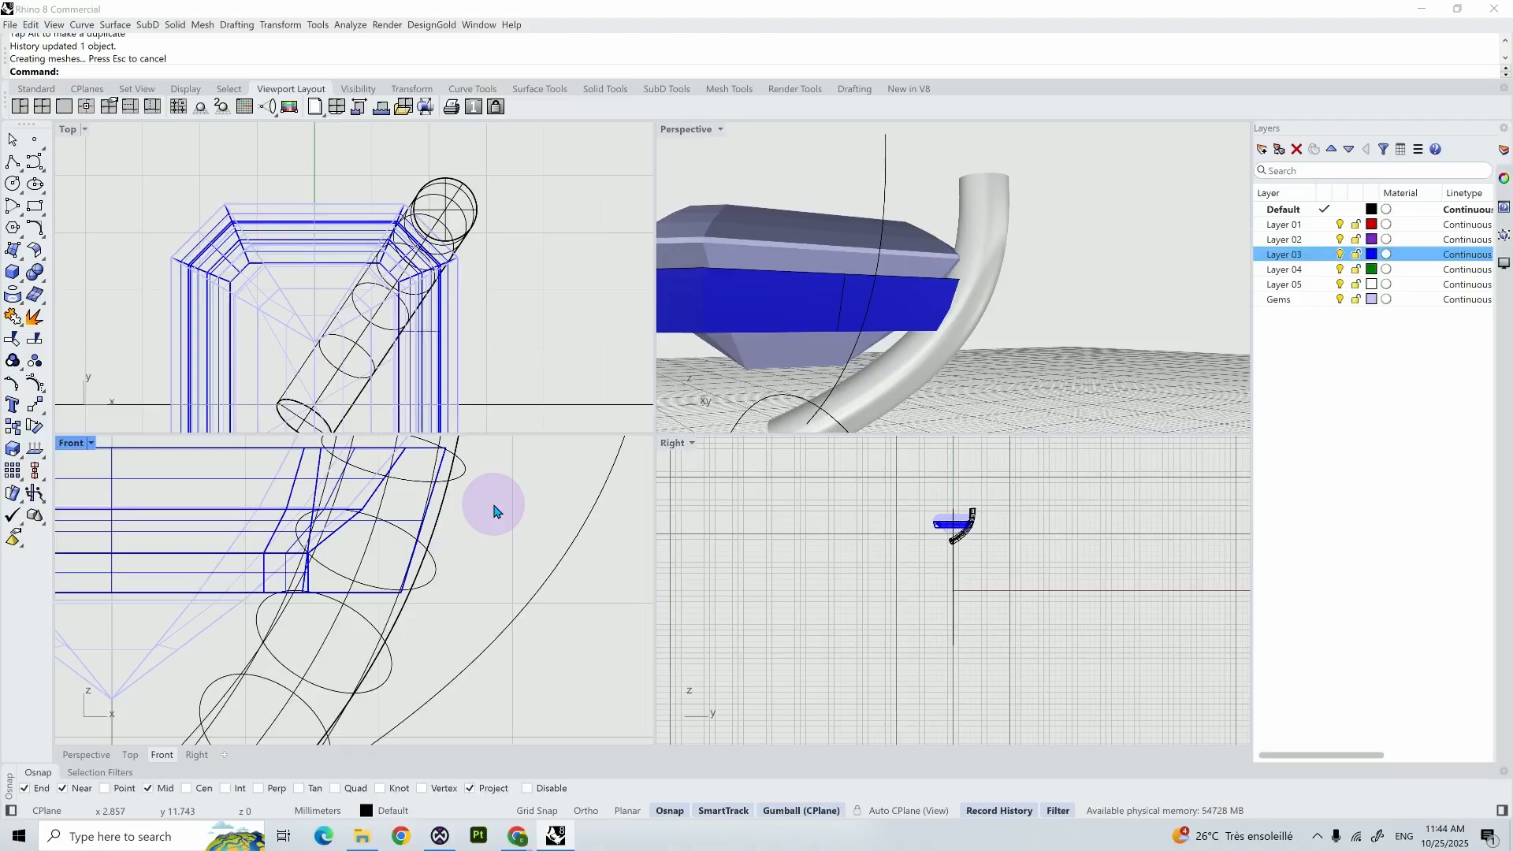
- Mirror the piped prong across the Y axis in the Top view to the gem's opposite corner
scroll(496, 508, down, 3)
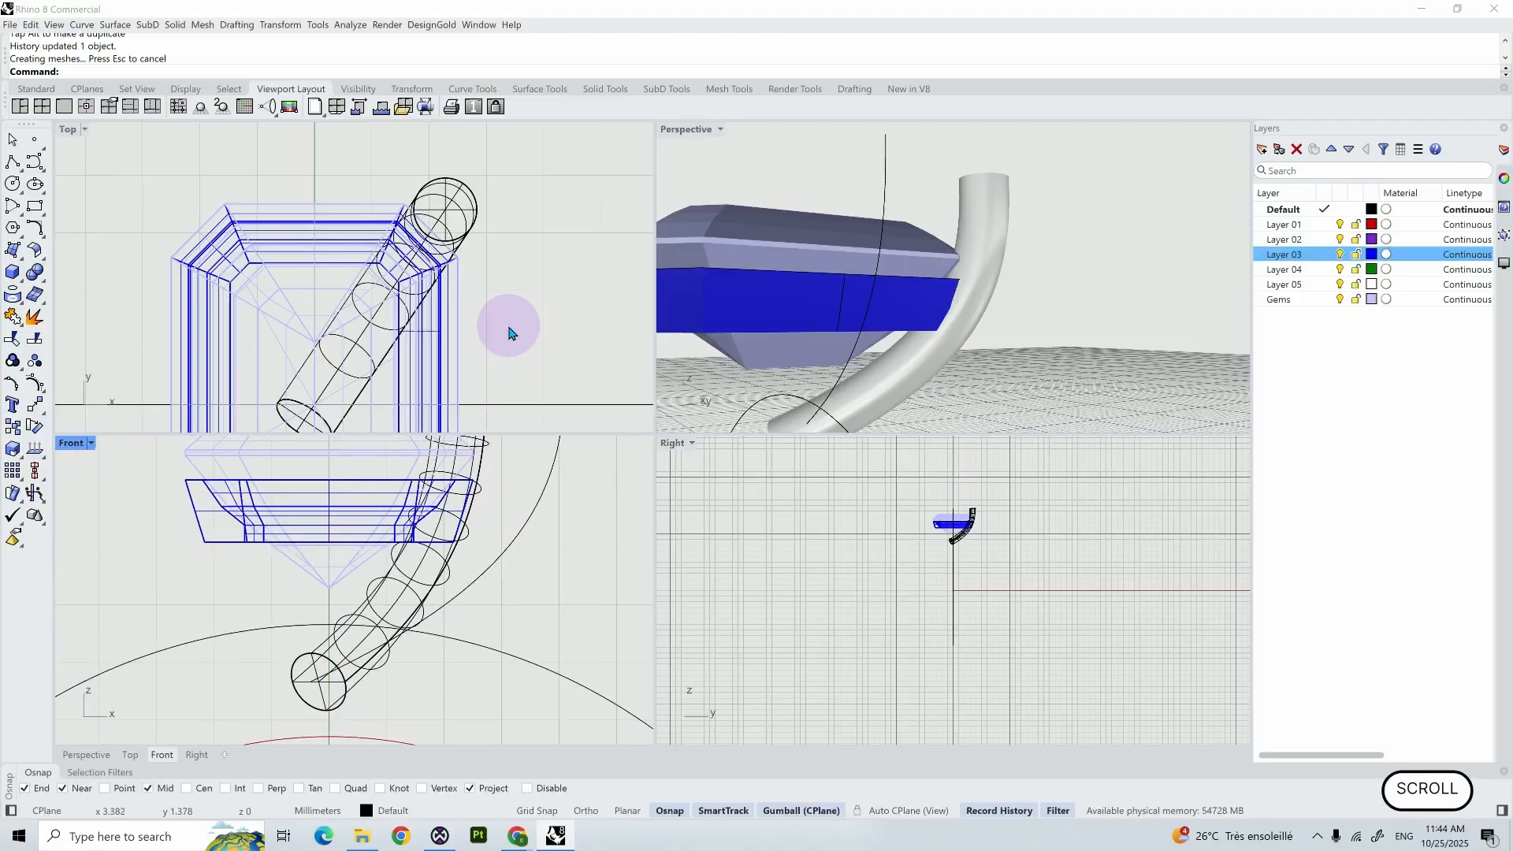
scroll(520, 329, down, 3)
right_drag(532, 333, 521, 282)
click(486, 215)
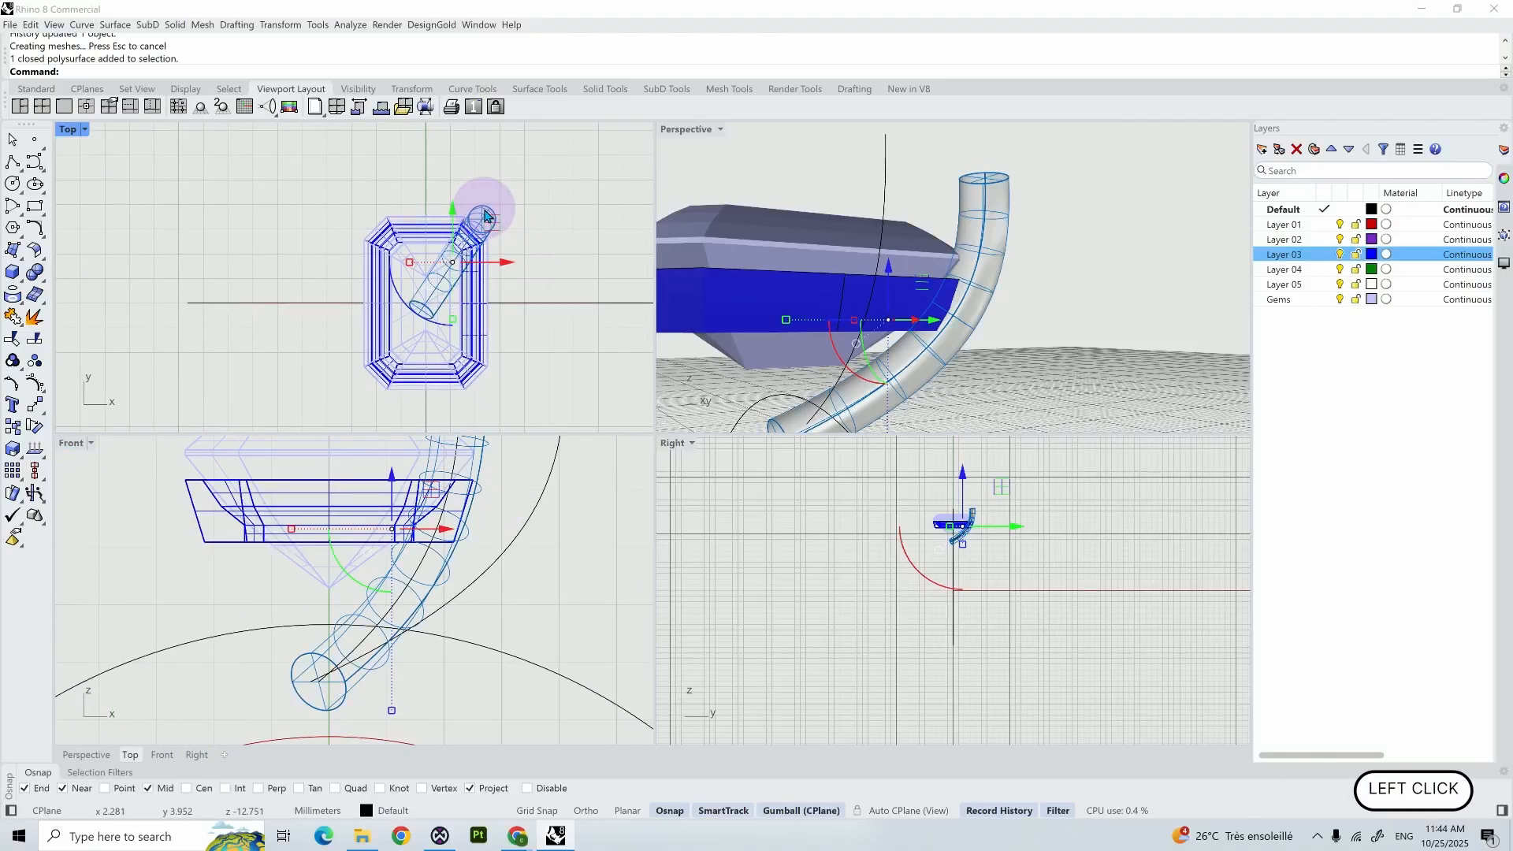
text(Mirror)
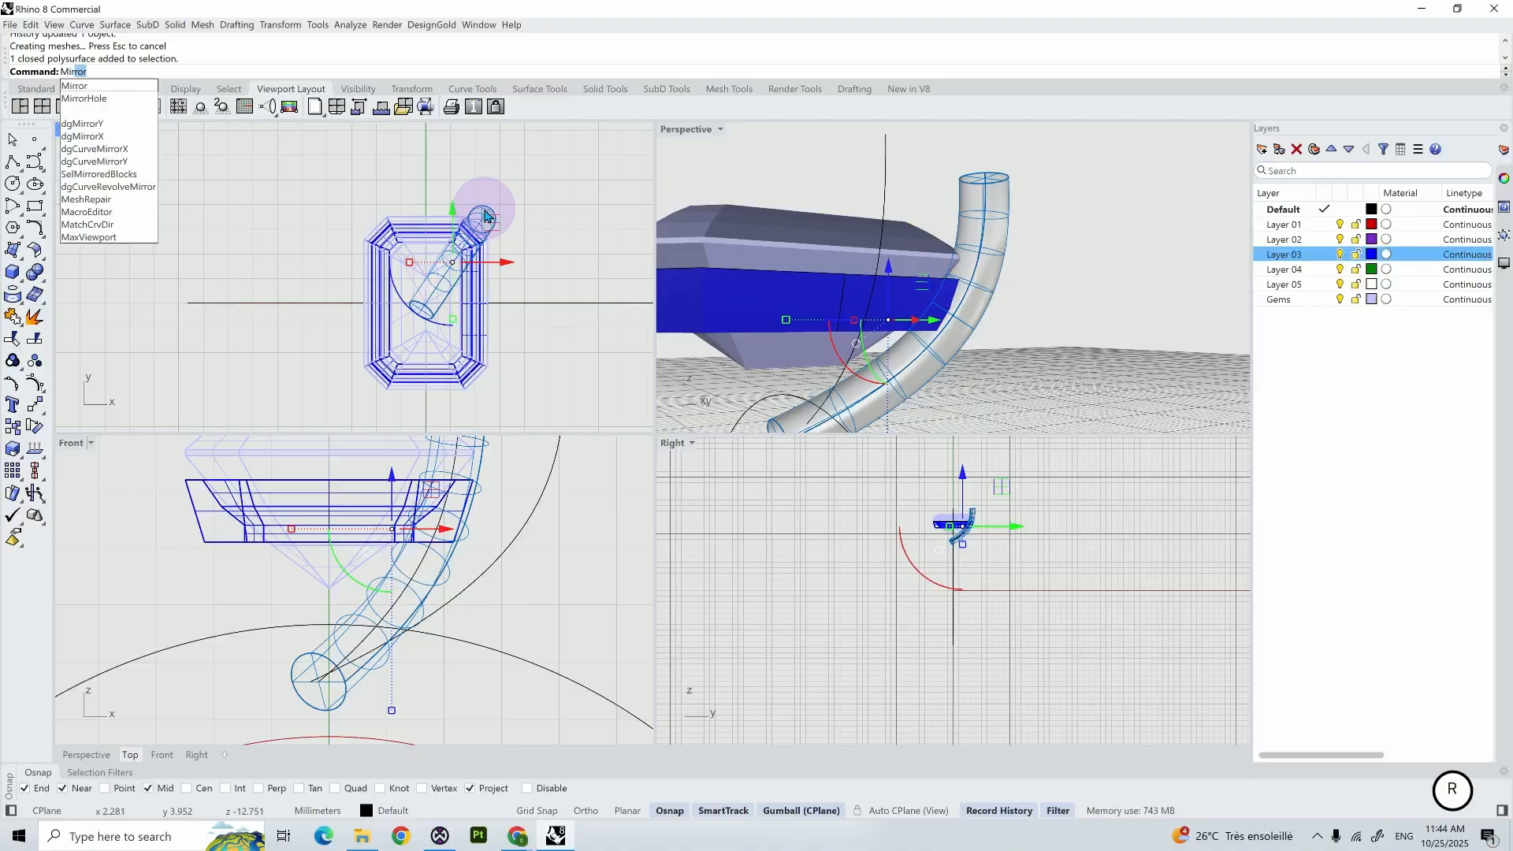
key(Return)
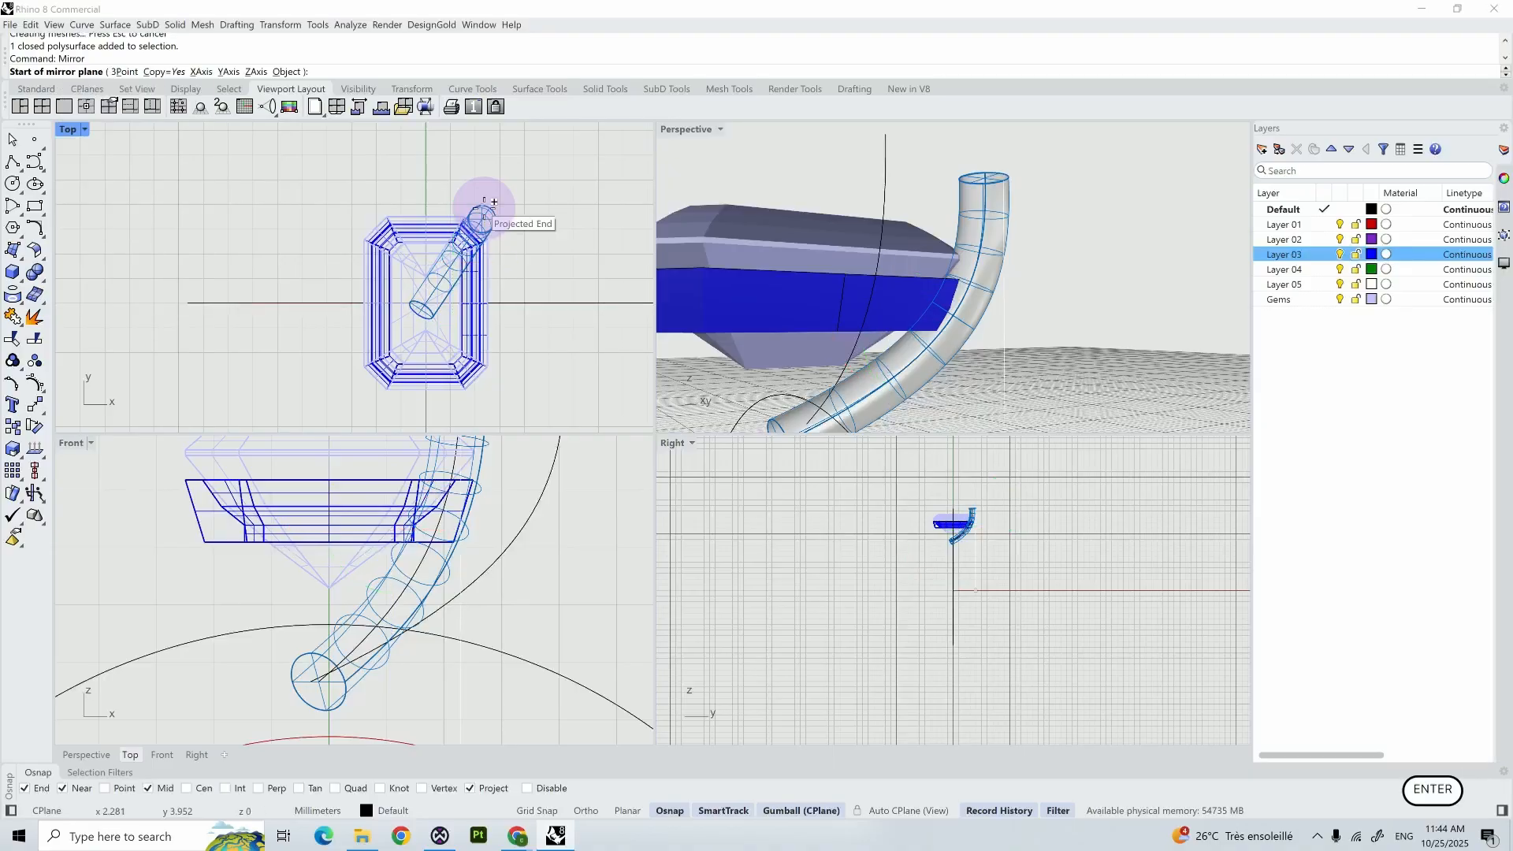
key(Return)
- Mirror the two prongs together across the X axis to cover the remaining two corners of the gem
shift+click(373, 220)
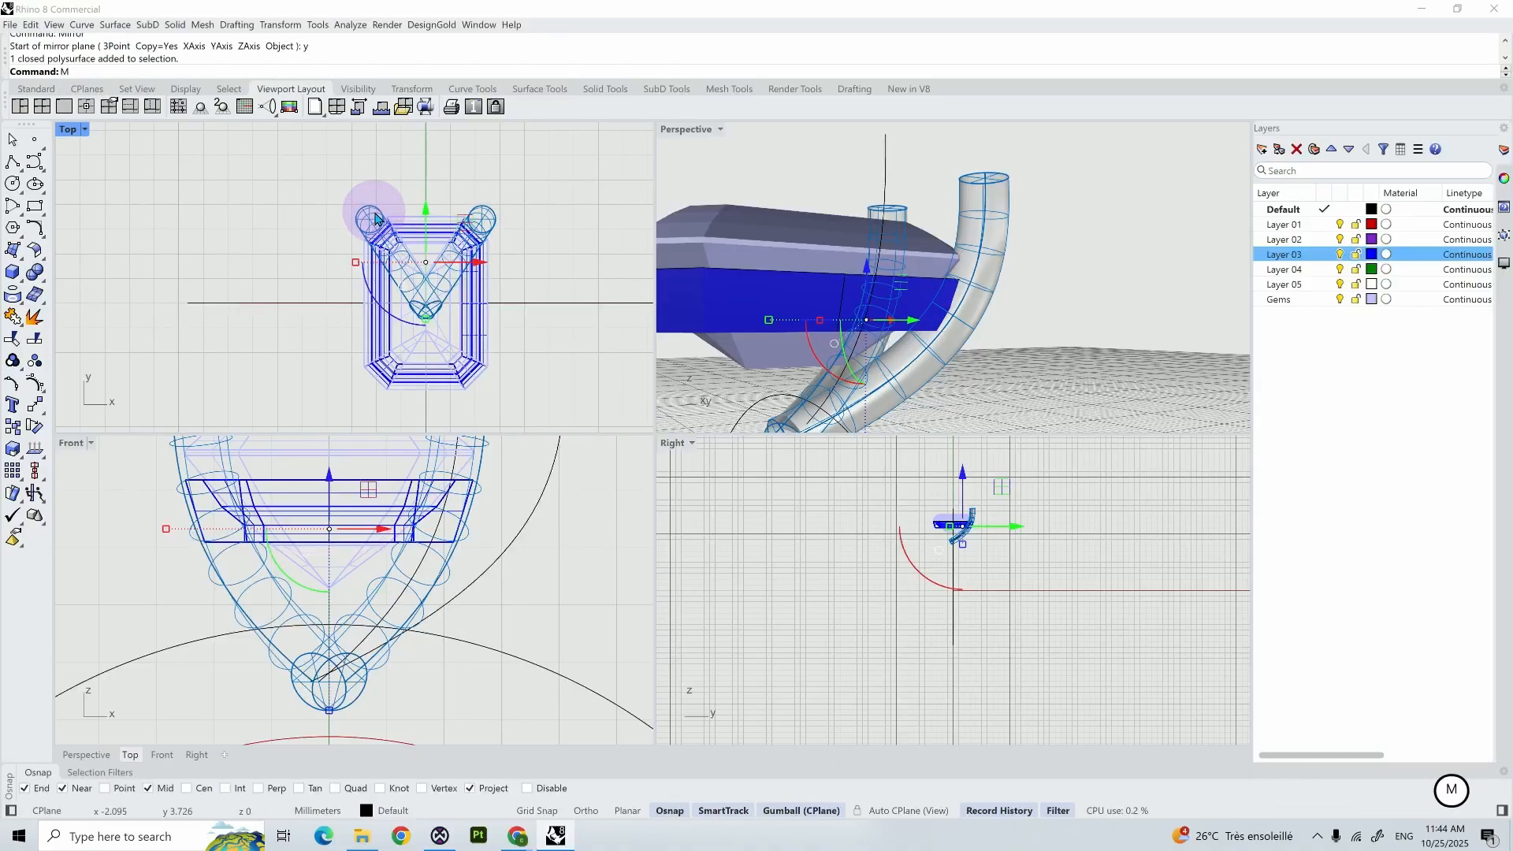
key(Return)
text(x)
key(Return)
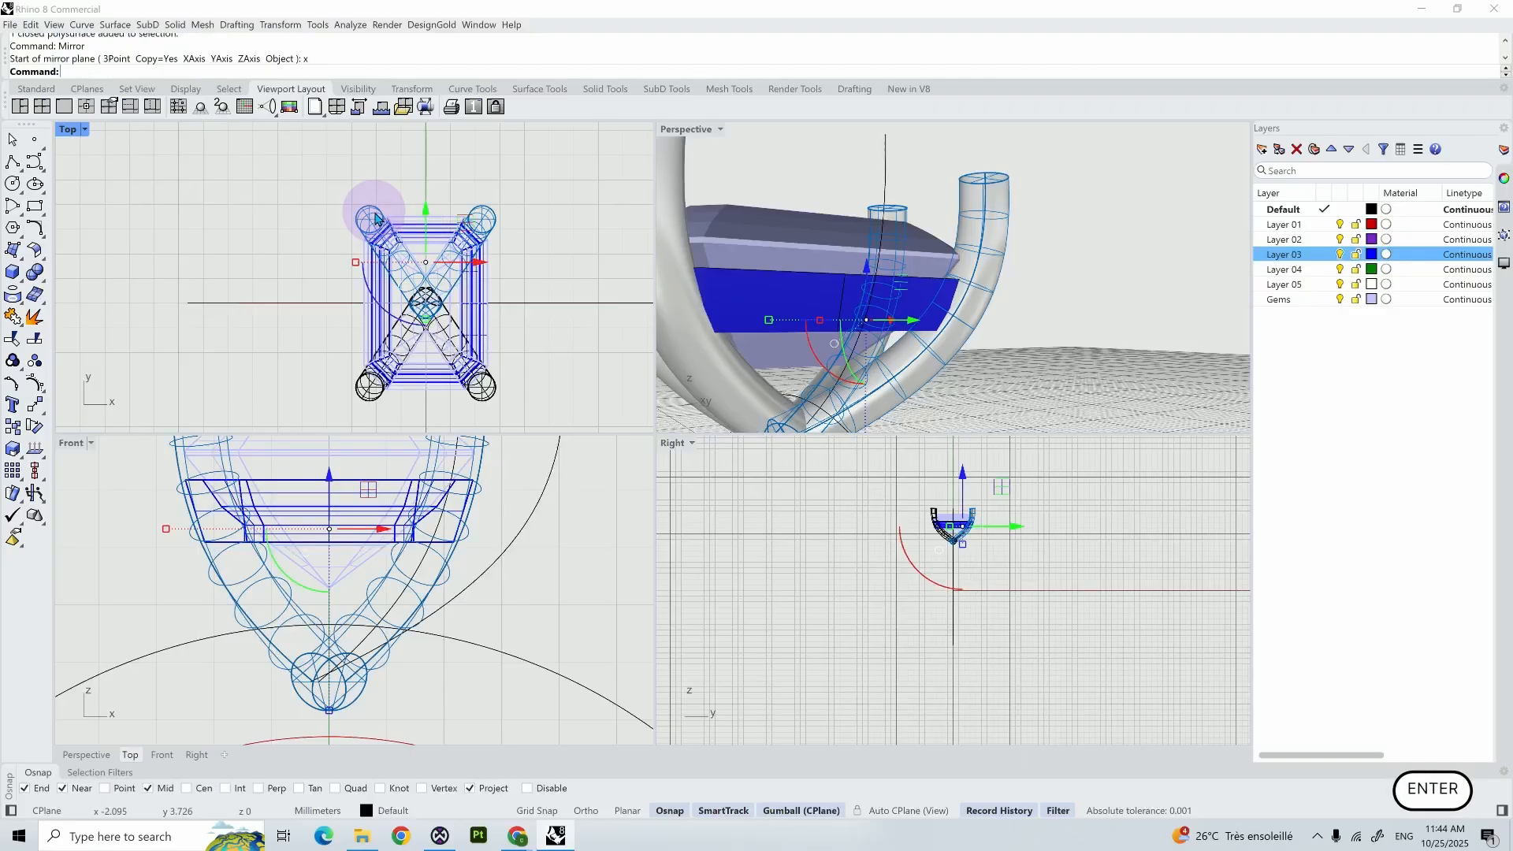
- Assign all four prongs to Layer 03 and clear the selection
shift+click(366, 223)
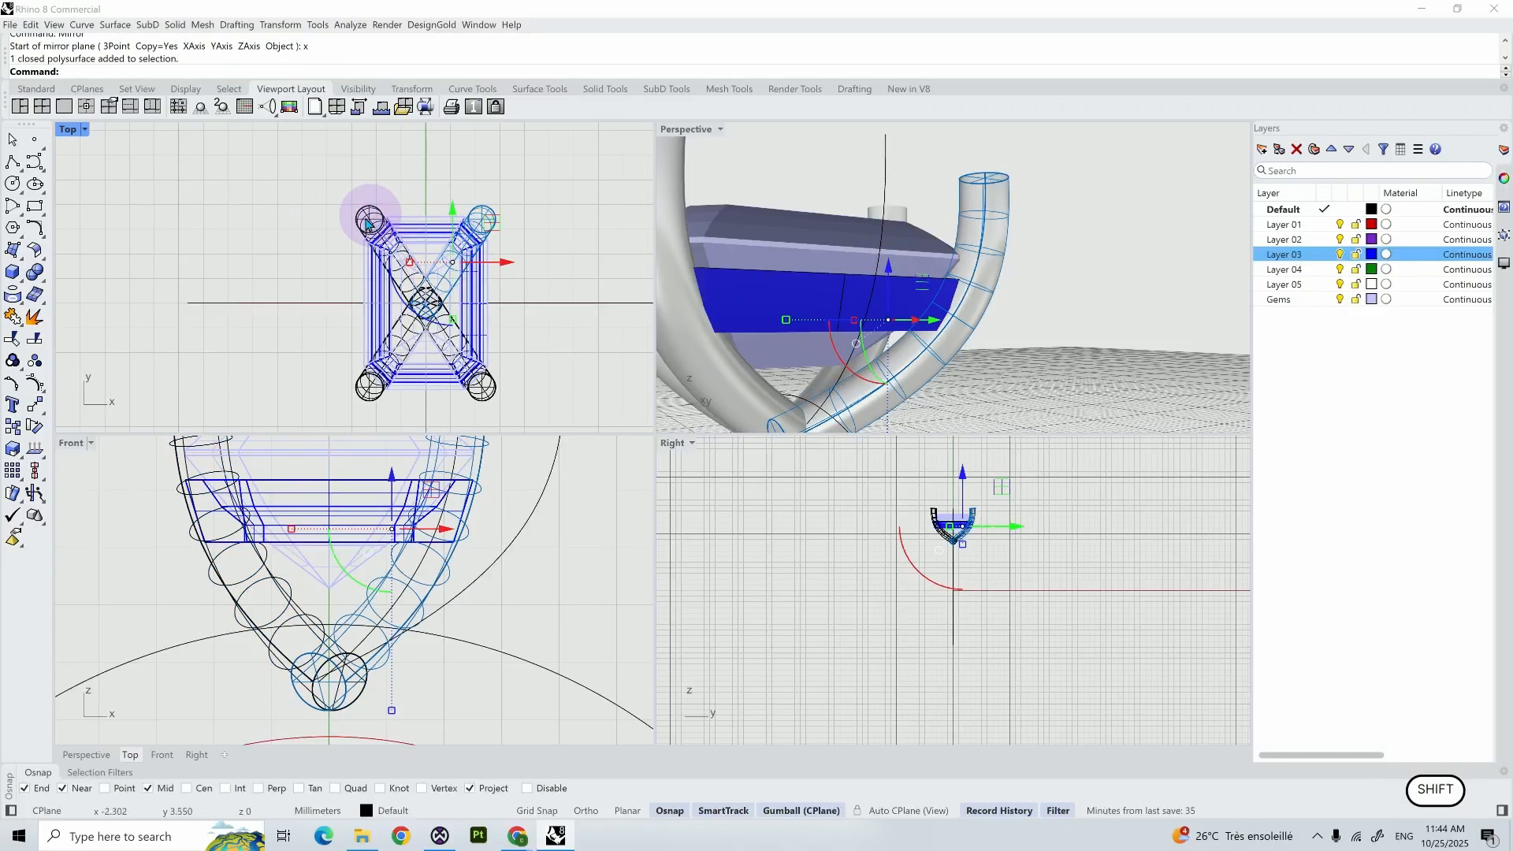
shift+click(361, 384)
shift+click(484, 384)
shift+click(796, 305)
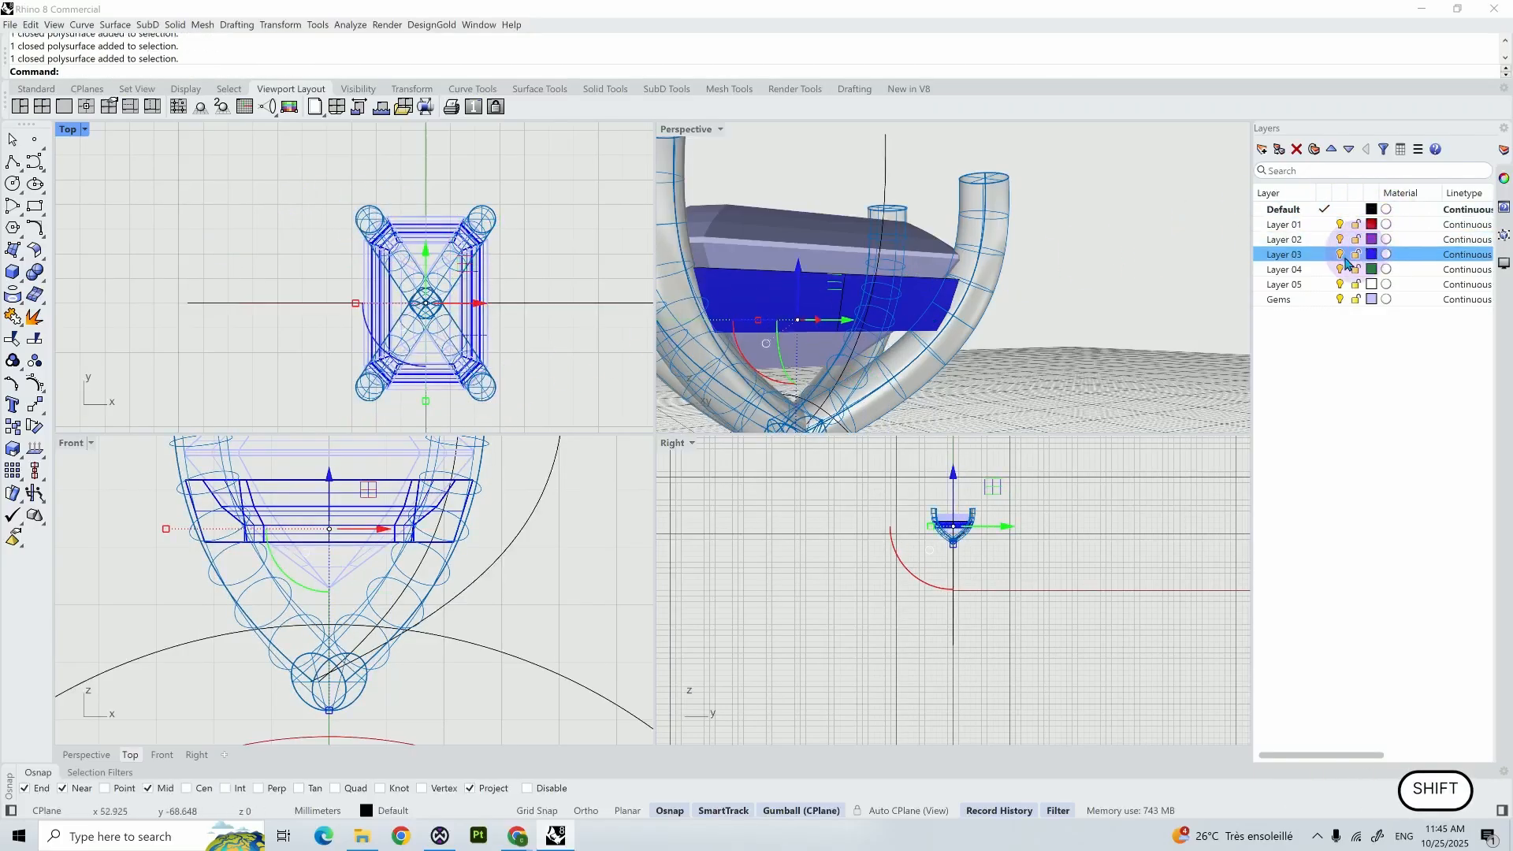
right_click(1321, 255)
click(1389, 334)
click(1232, 347)
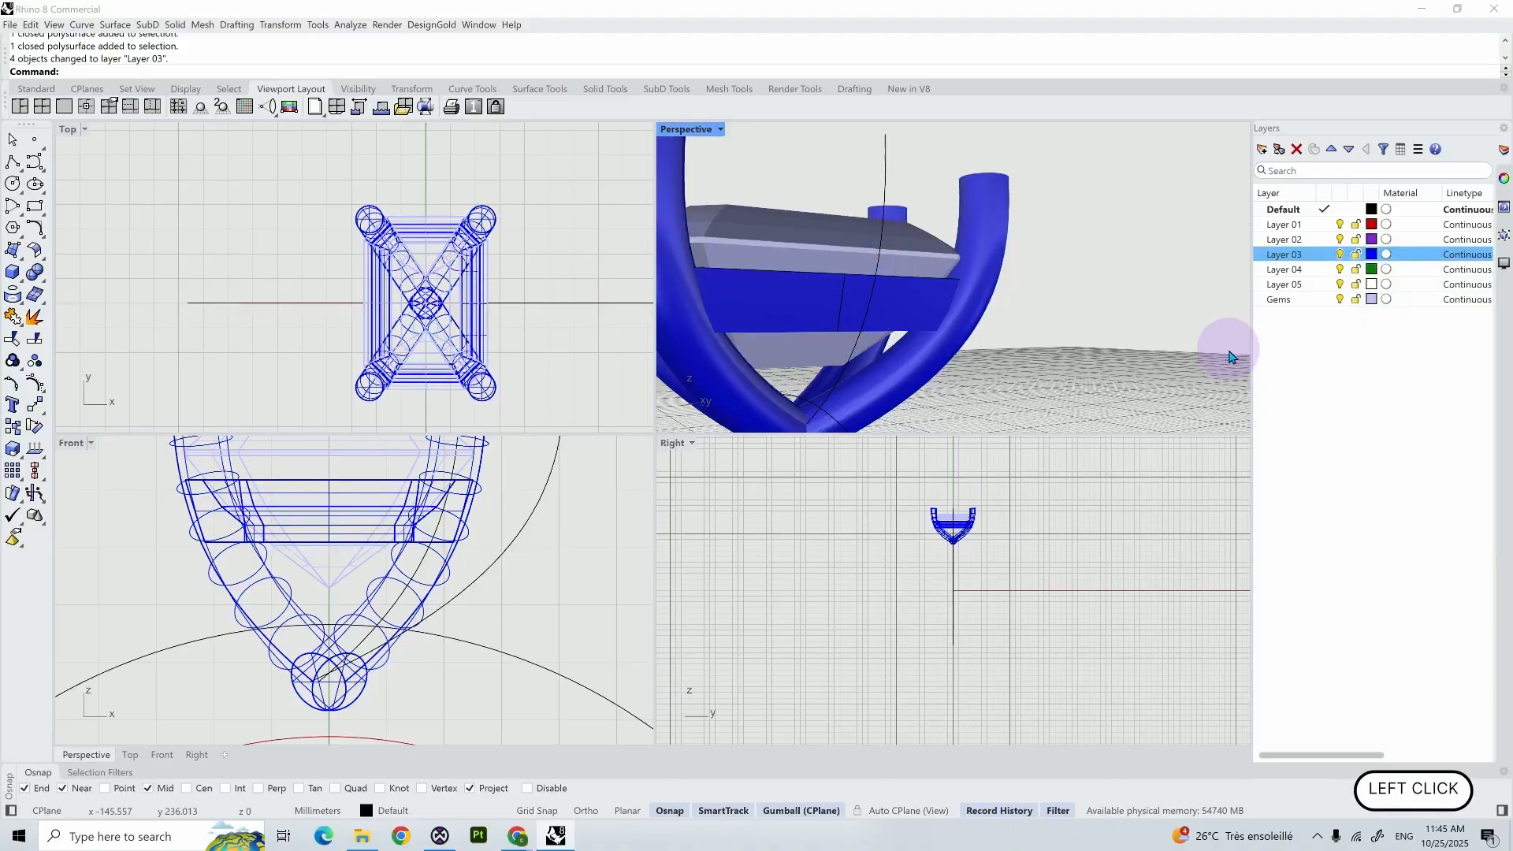
- Move the lower middle control point of the original prong curve slightly outward in the Front view
click(536, 510)
click(542, 576)
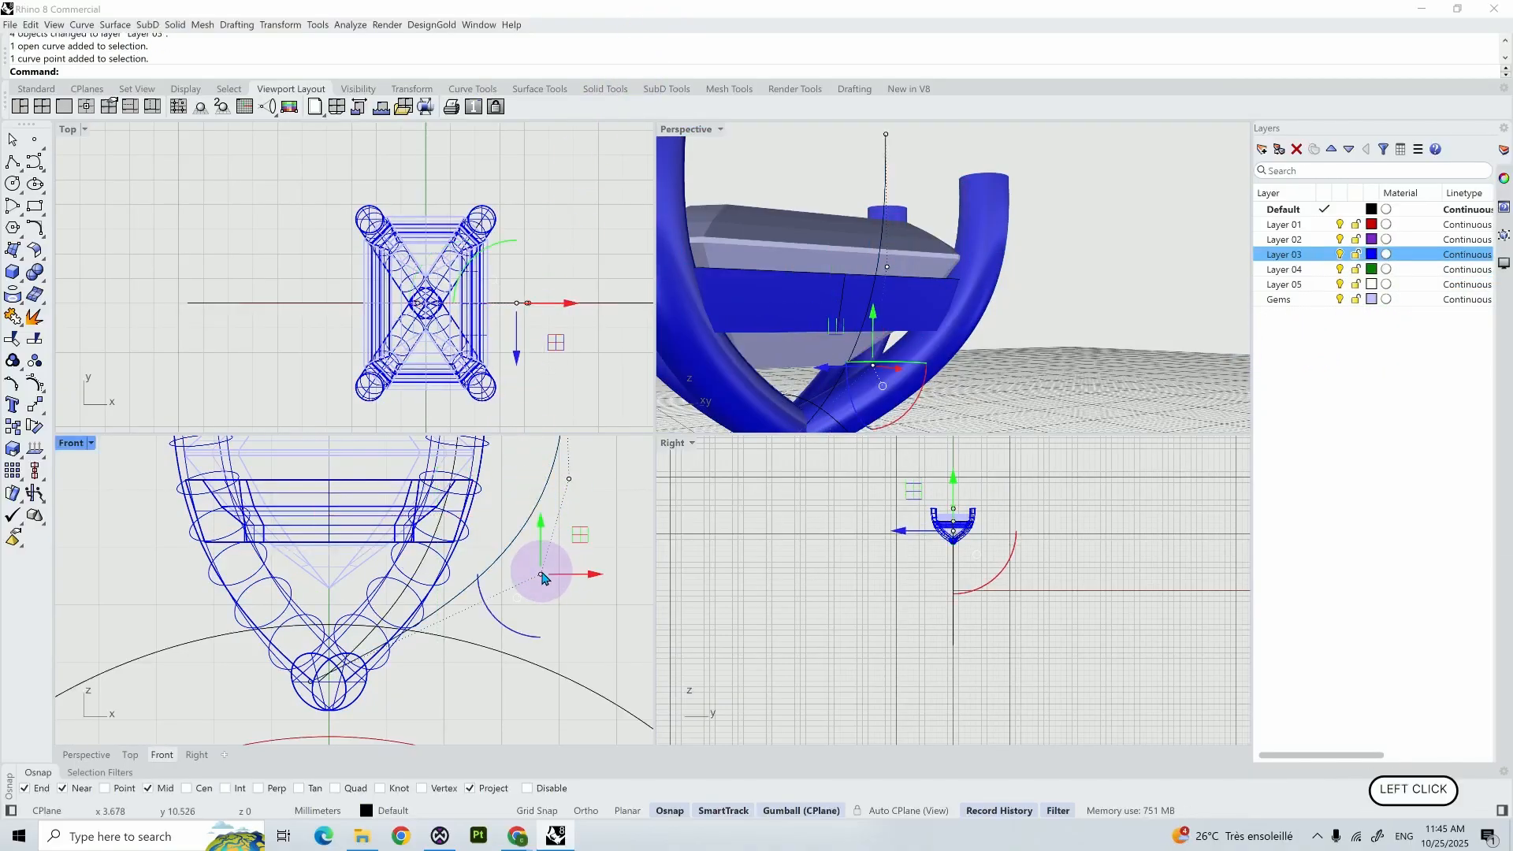
drag(542, 576, 557, 578)
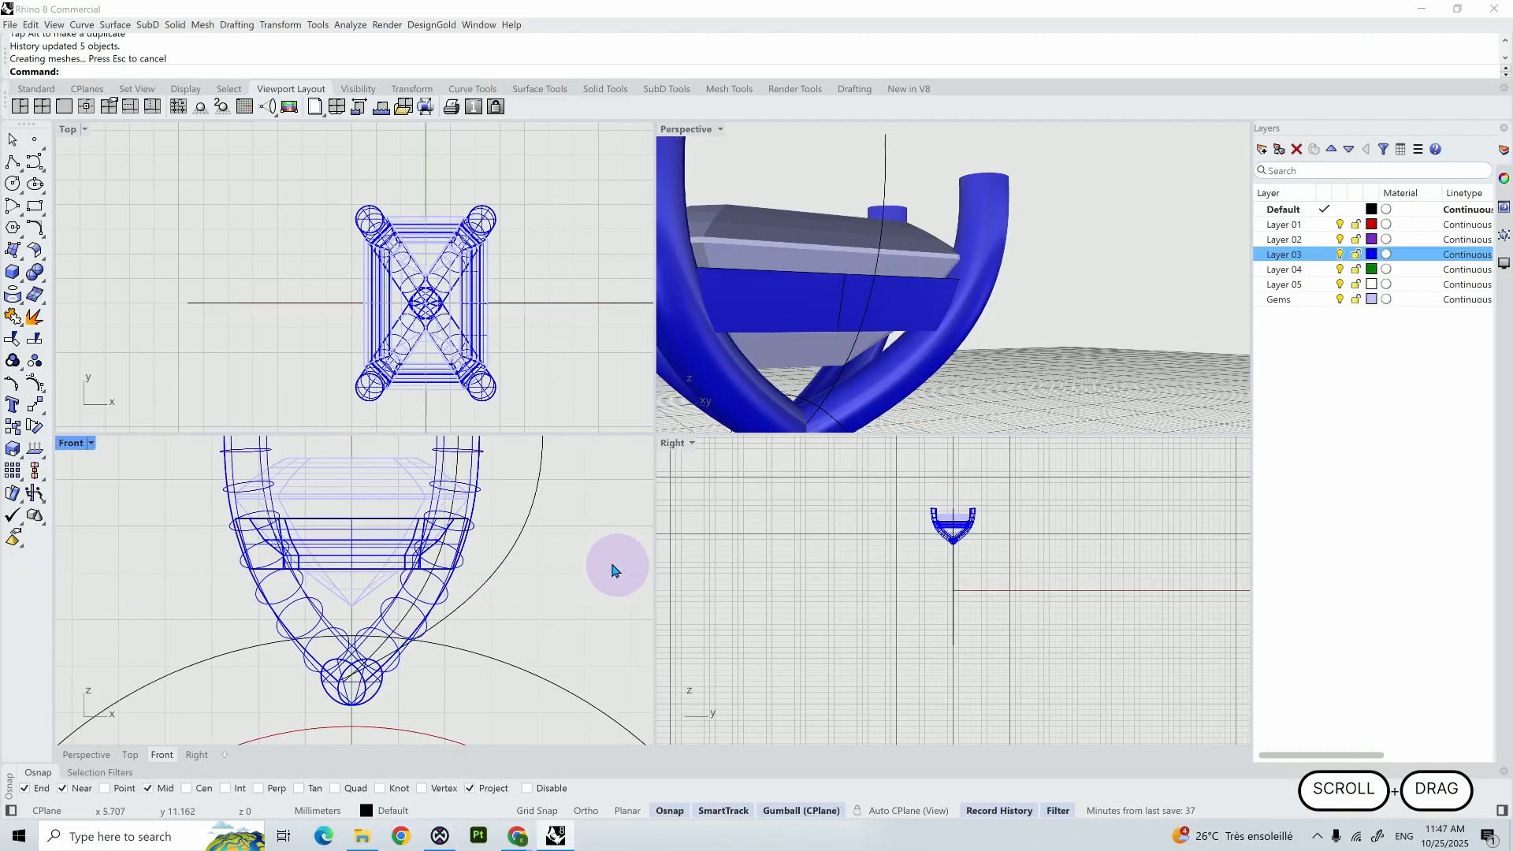
- Import the 3stones.3dm model from the RHINO PART 19 folder into the current ring file
scroll(551, 559, down, 14)
middle_drag(599, 576, 486, 504)
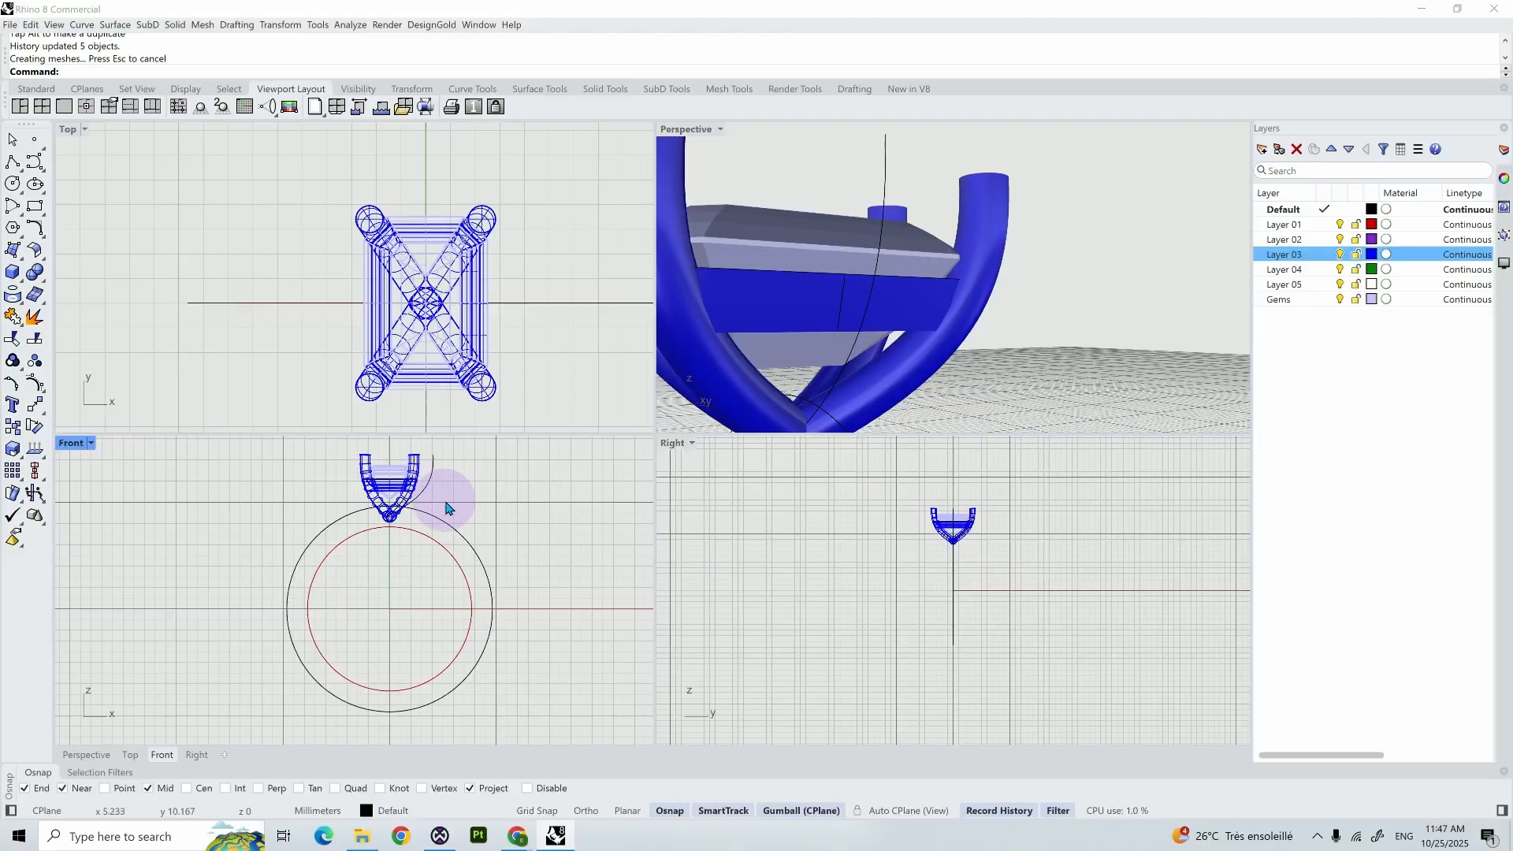
key(alt+Tab)
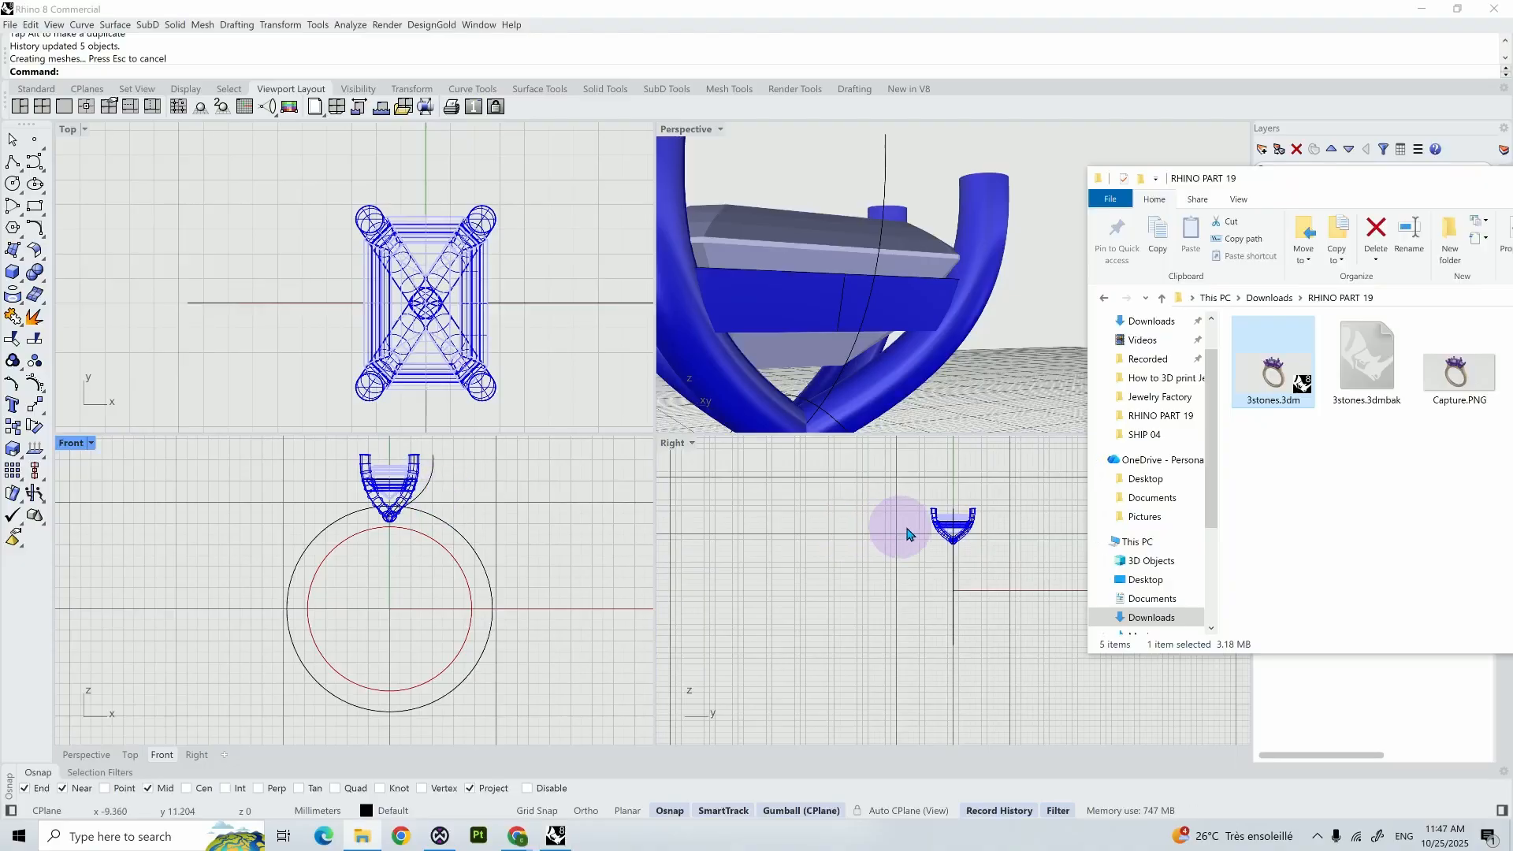
click(1280, 384)
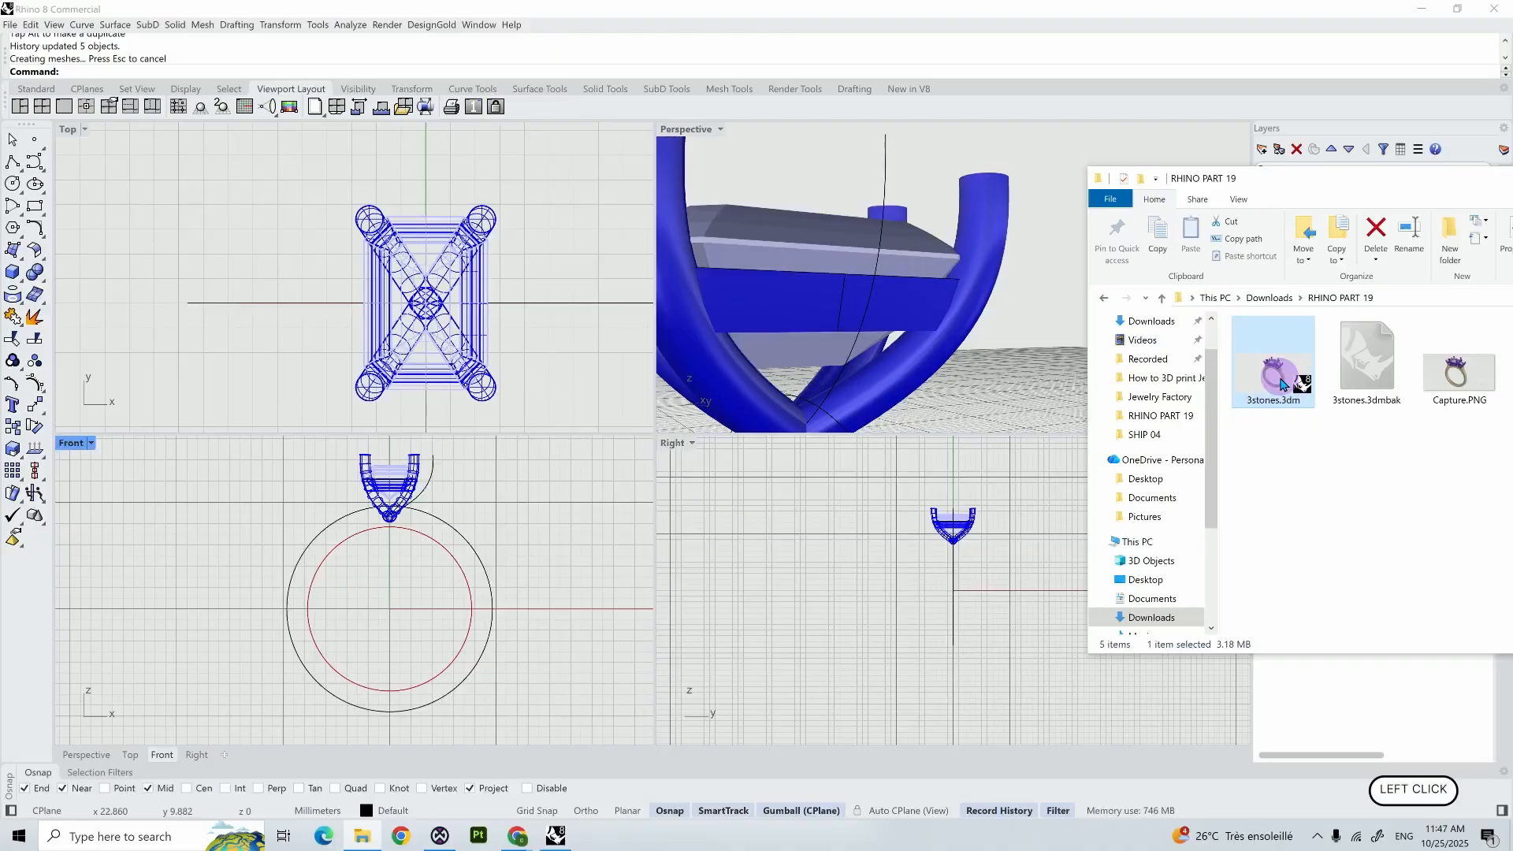
drag(1279, 383, 408, 568)
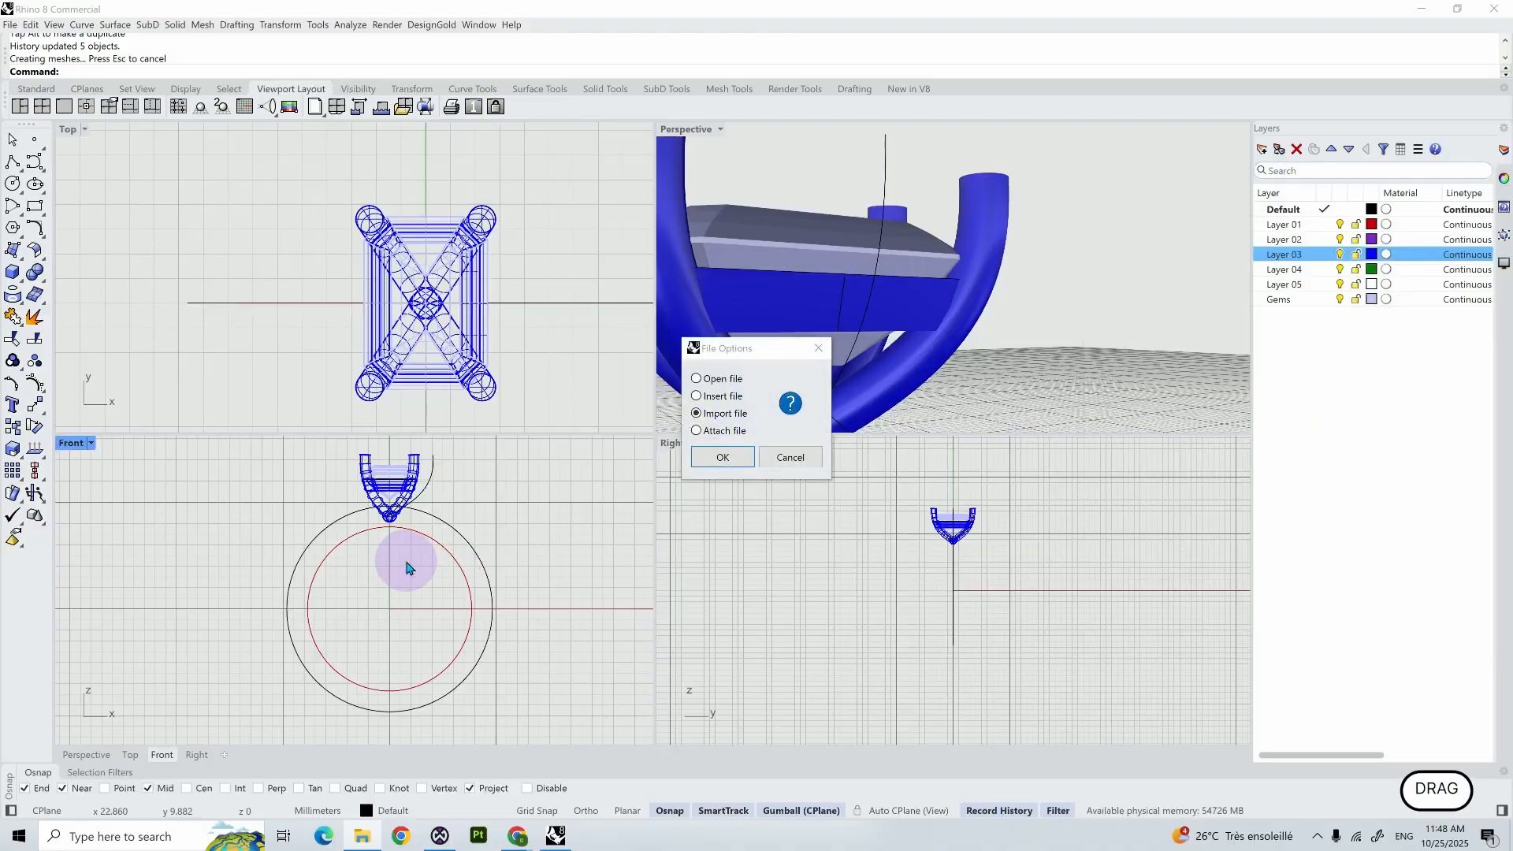
click(721, 458)
- Delete all imported 3stones objects except one round side gem and its tapered seat
scroll(420, 517, up, 3)
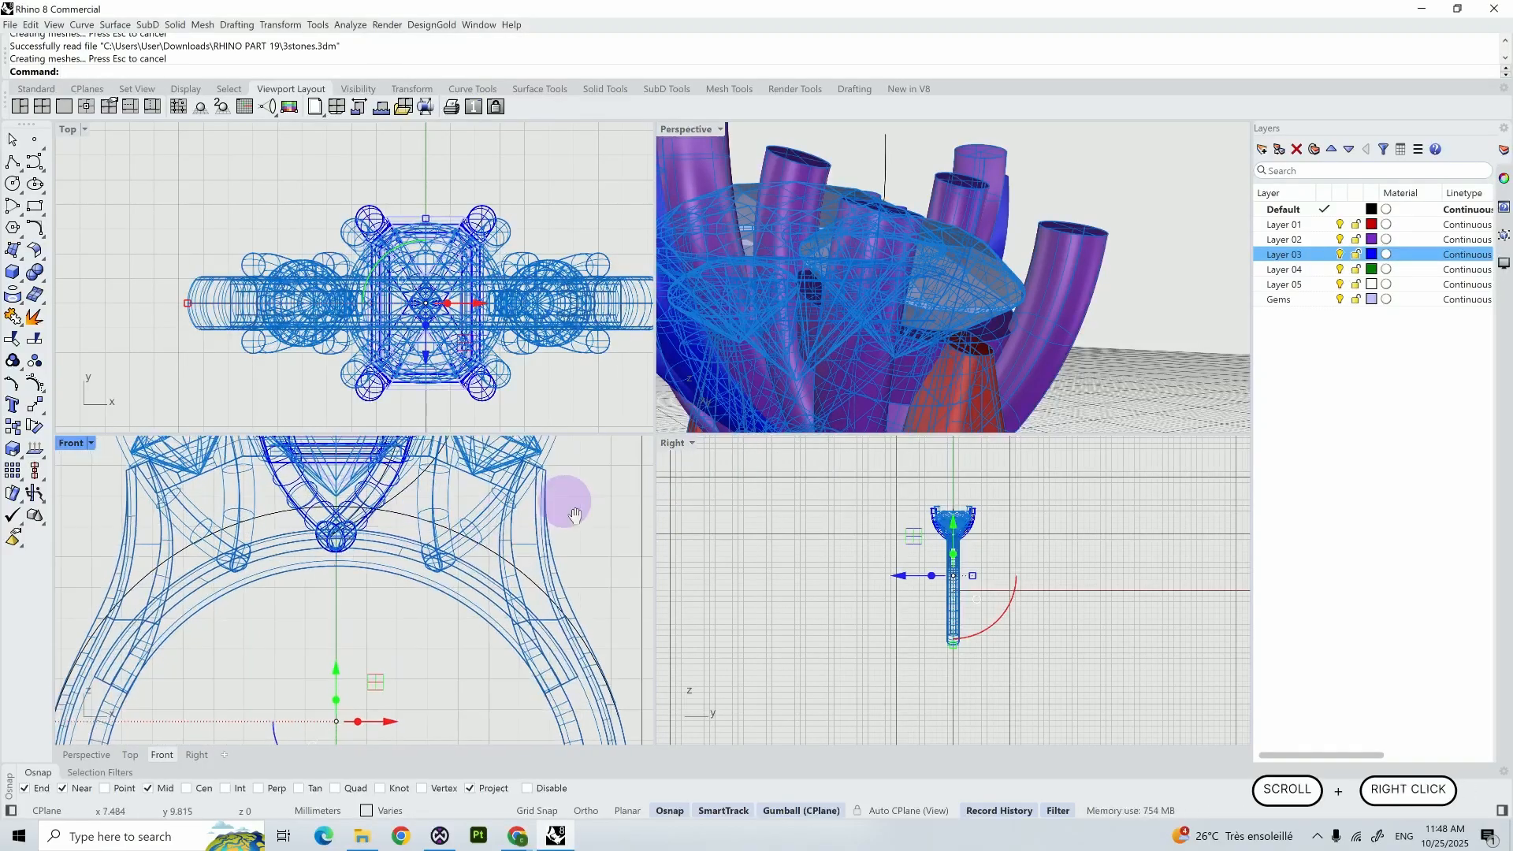
right_drag(567, 500, 557, 602)
scroll(508, 590, up, 3)
scroll(441, 516, up, 2)
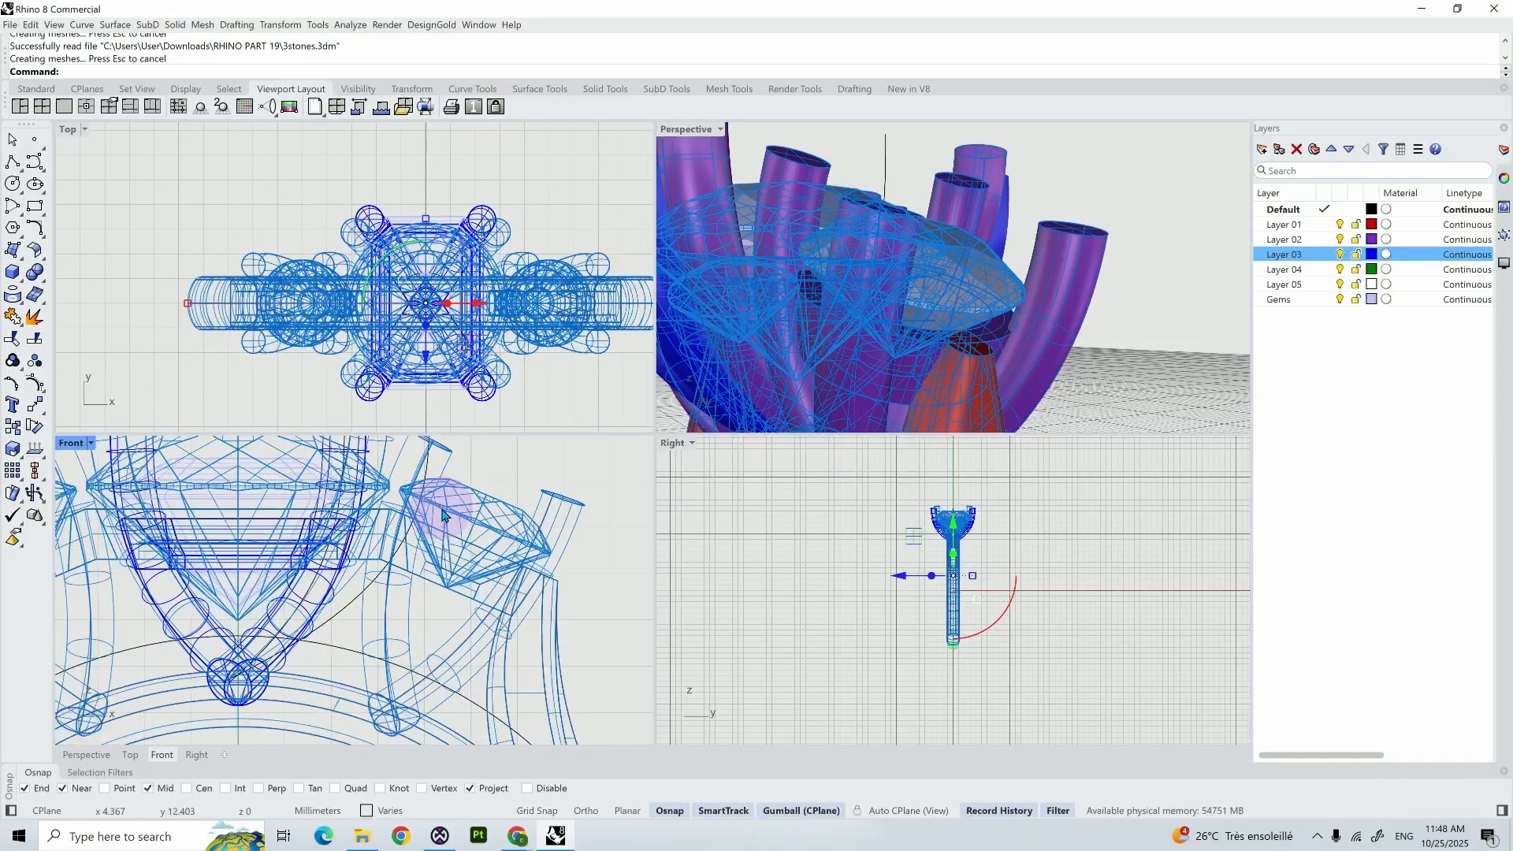
click(456, 483)
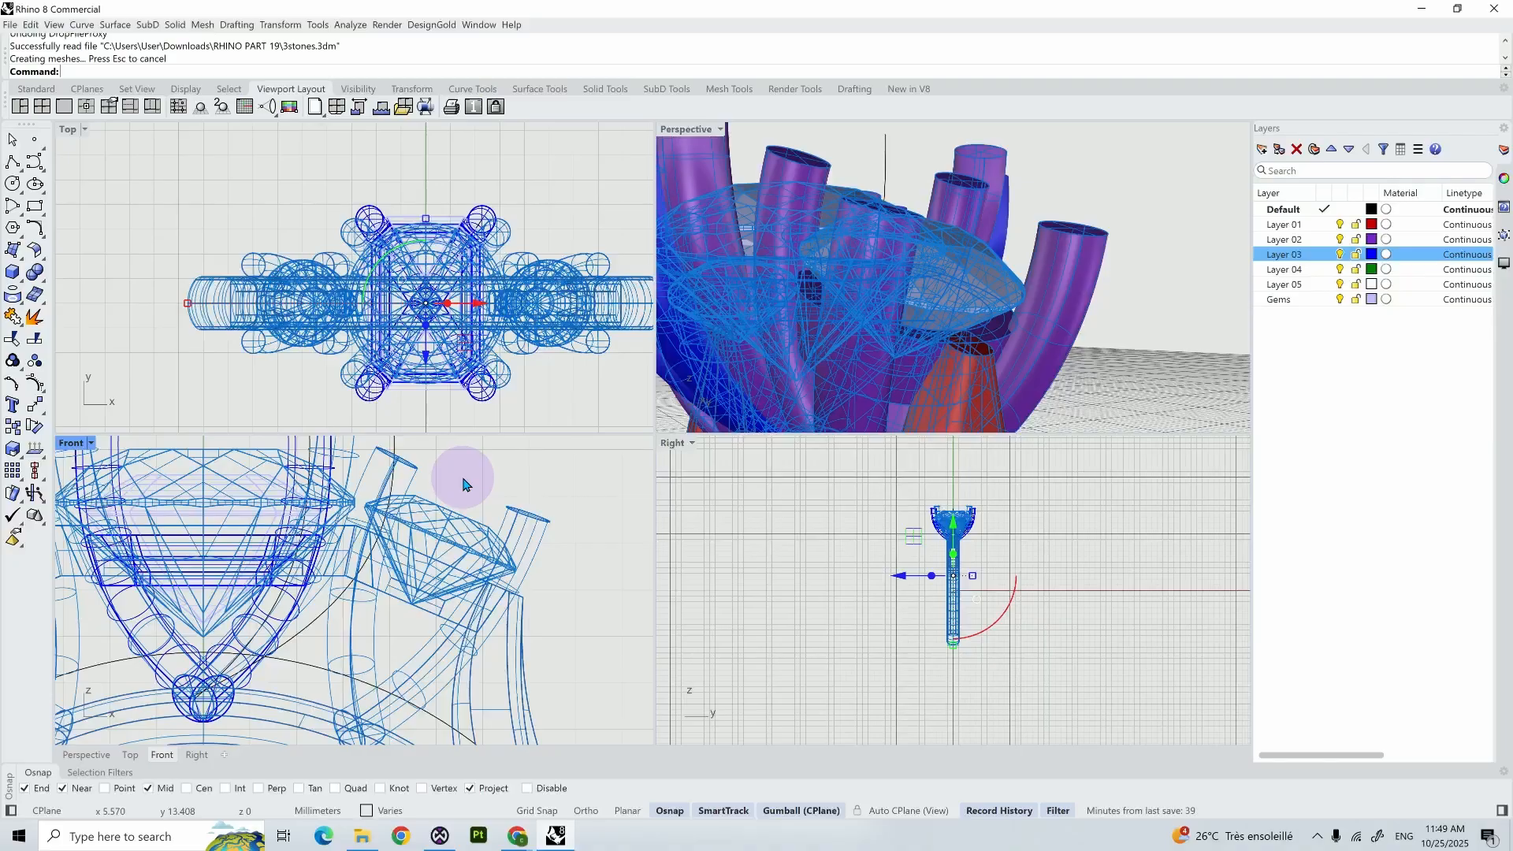
ctrl+click(439, 526)
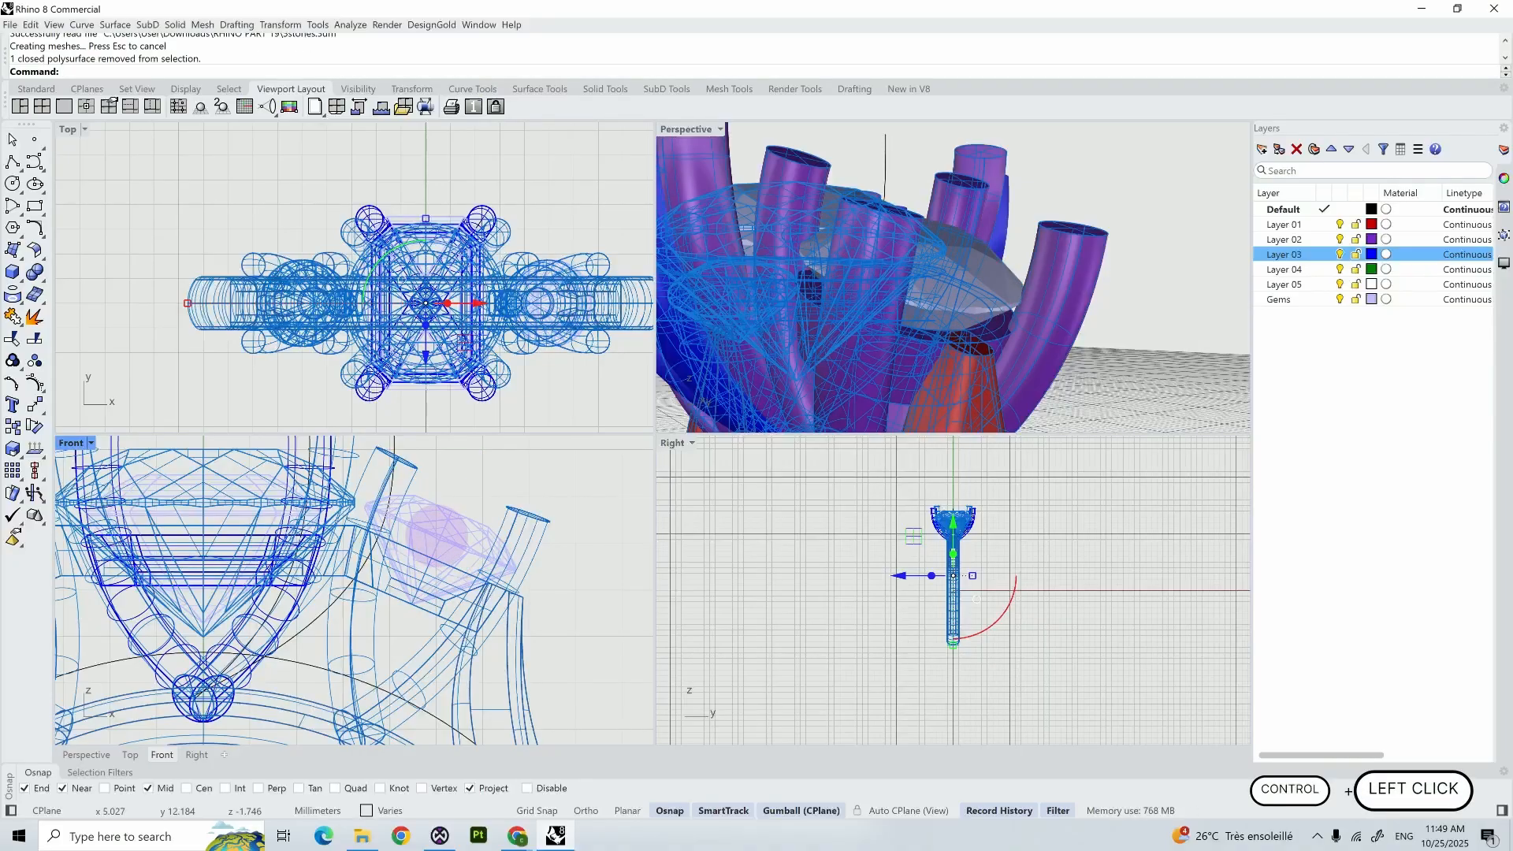
ctrl+click(388, 594)
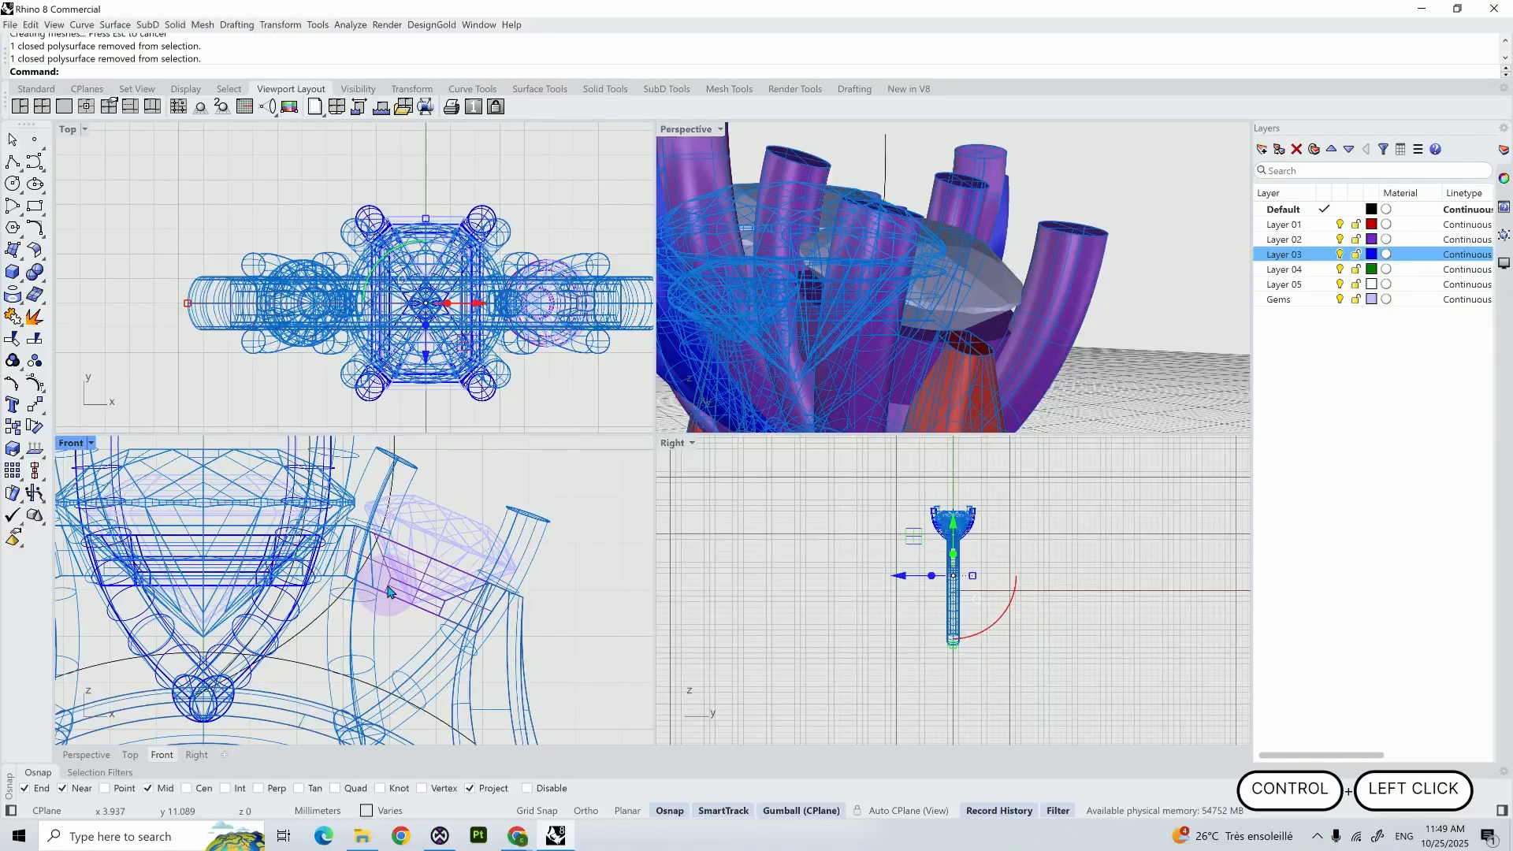
key(Delete)
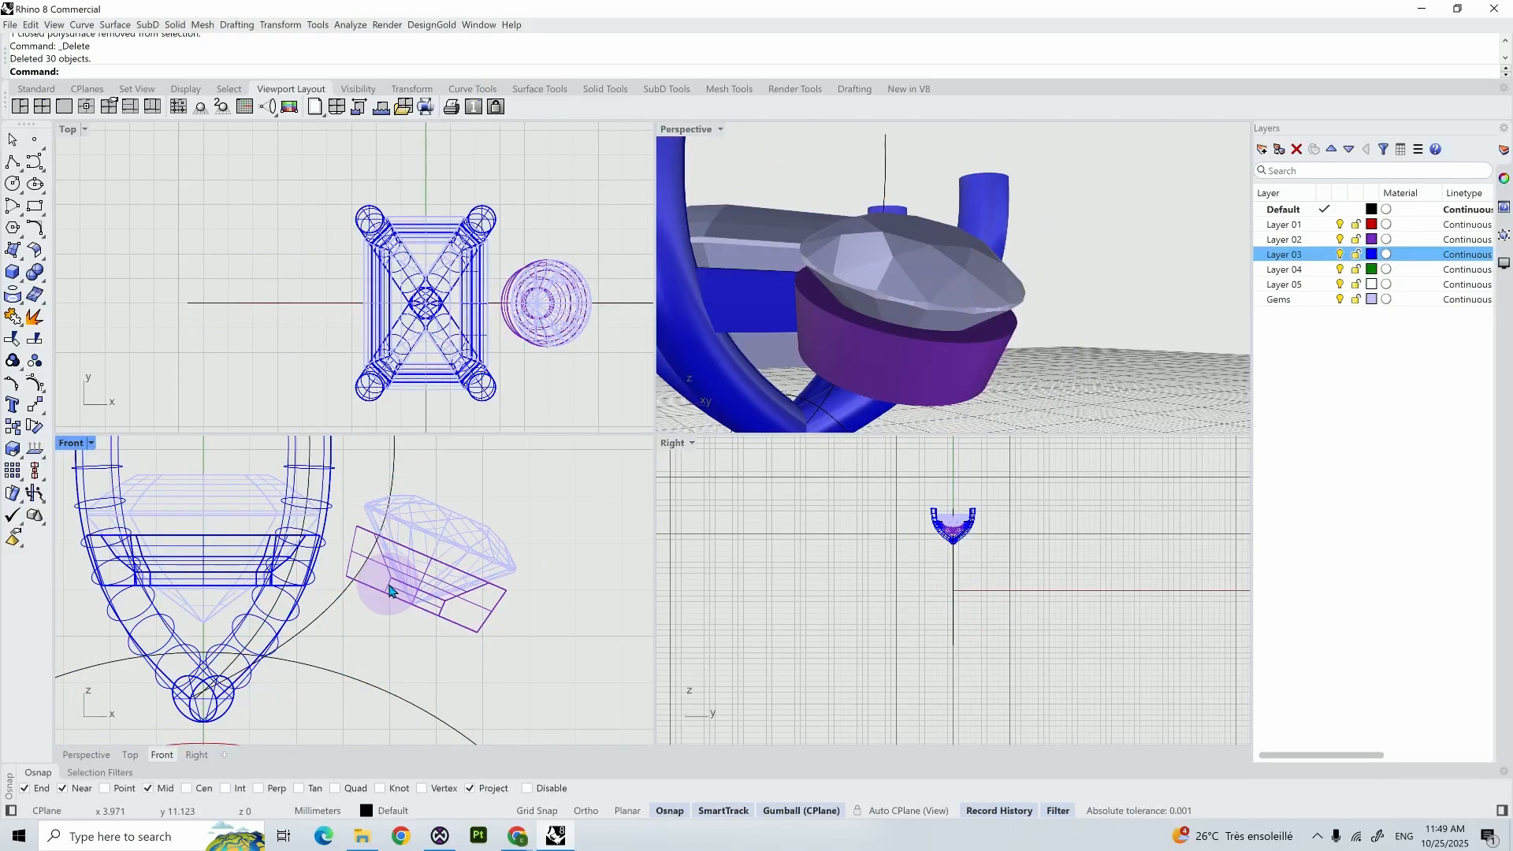
- Rotate a copy of the round gem and seat about the origin slightly closer to the centre stone, deleting the original pair
drag(540, 625, 436, 494)
text(rotate)
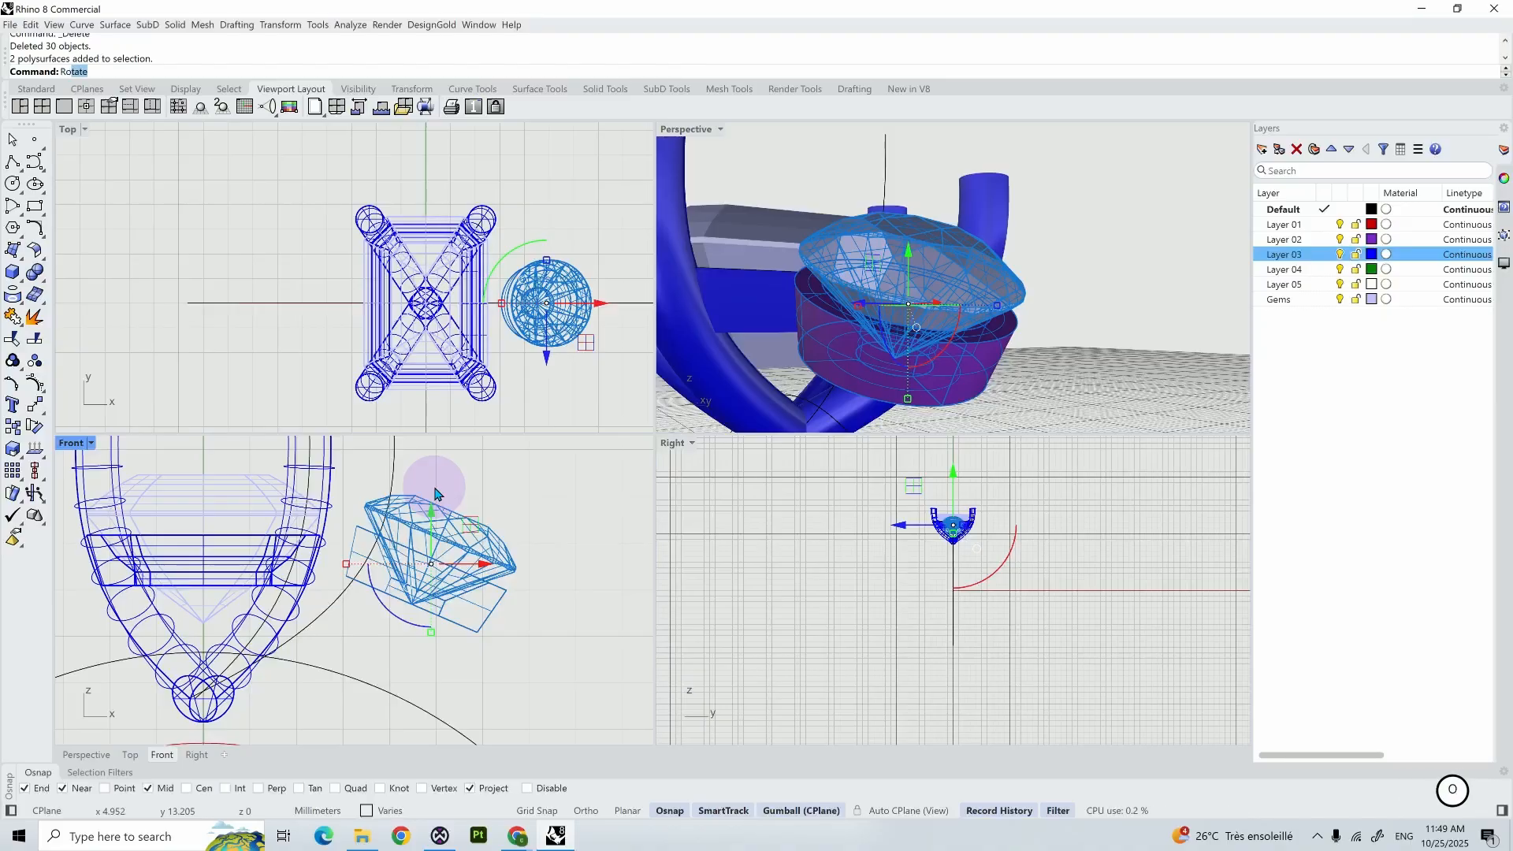
key(Return)
scroll(435, 483, down, 5)
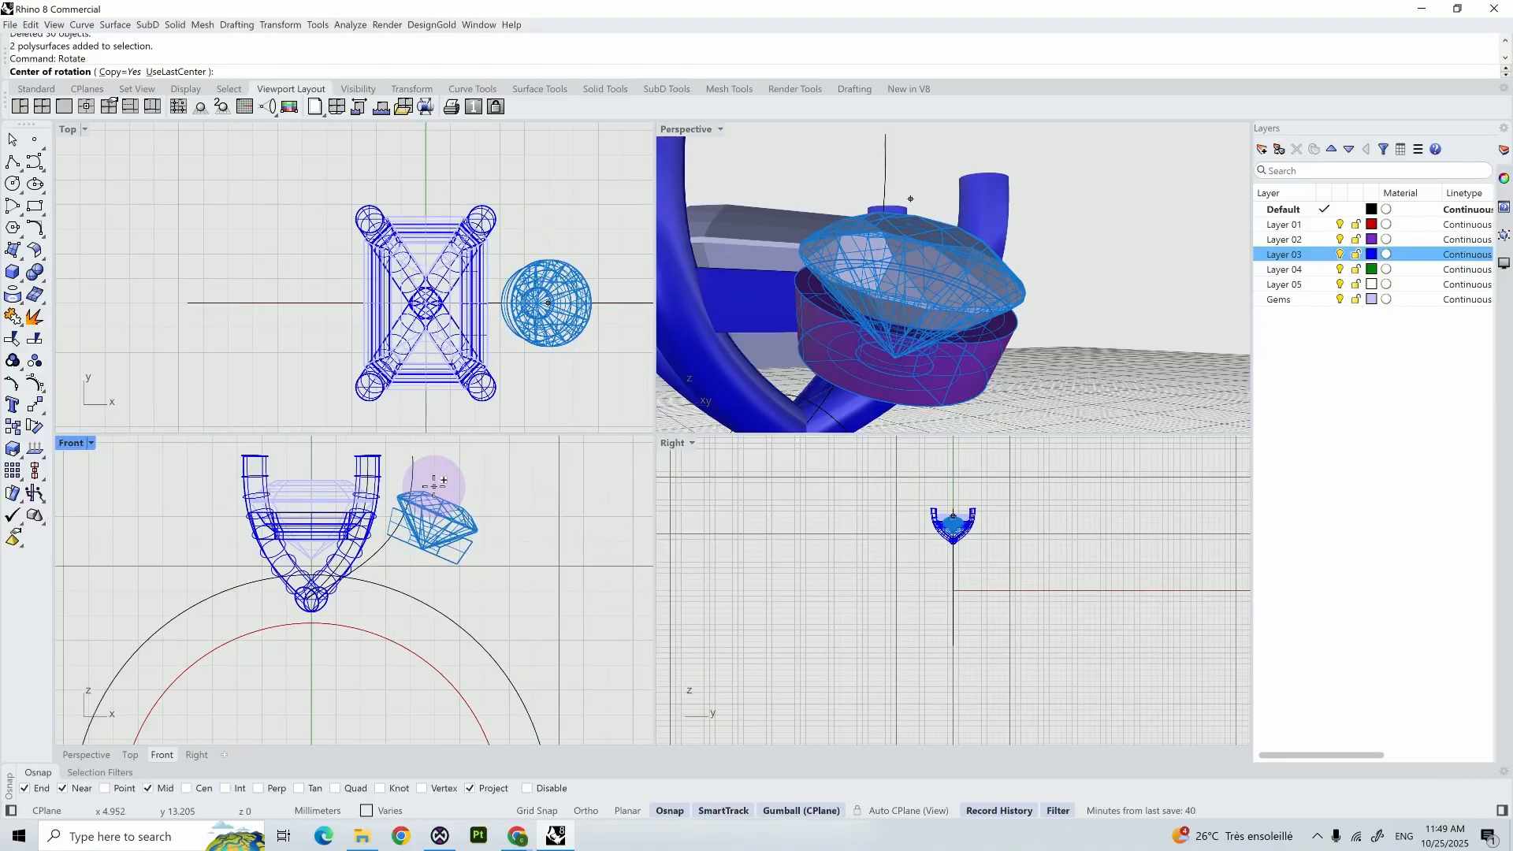
key(Return)
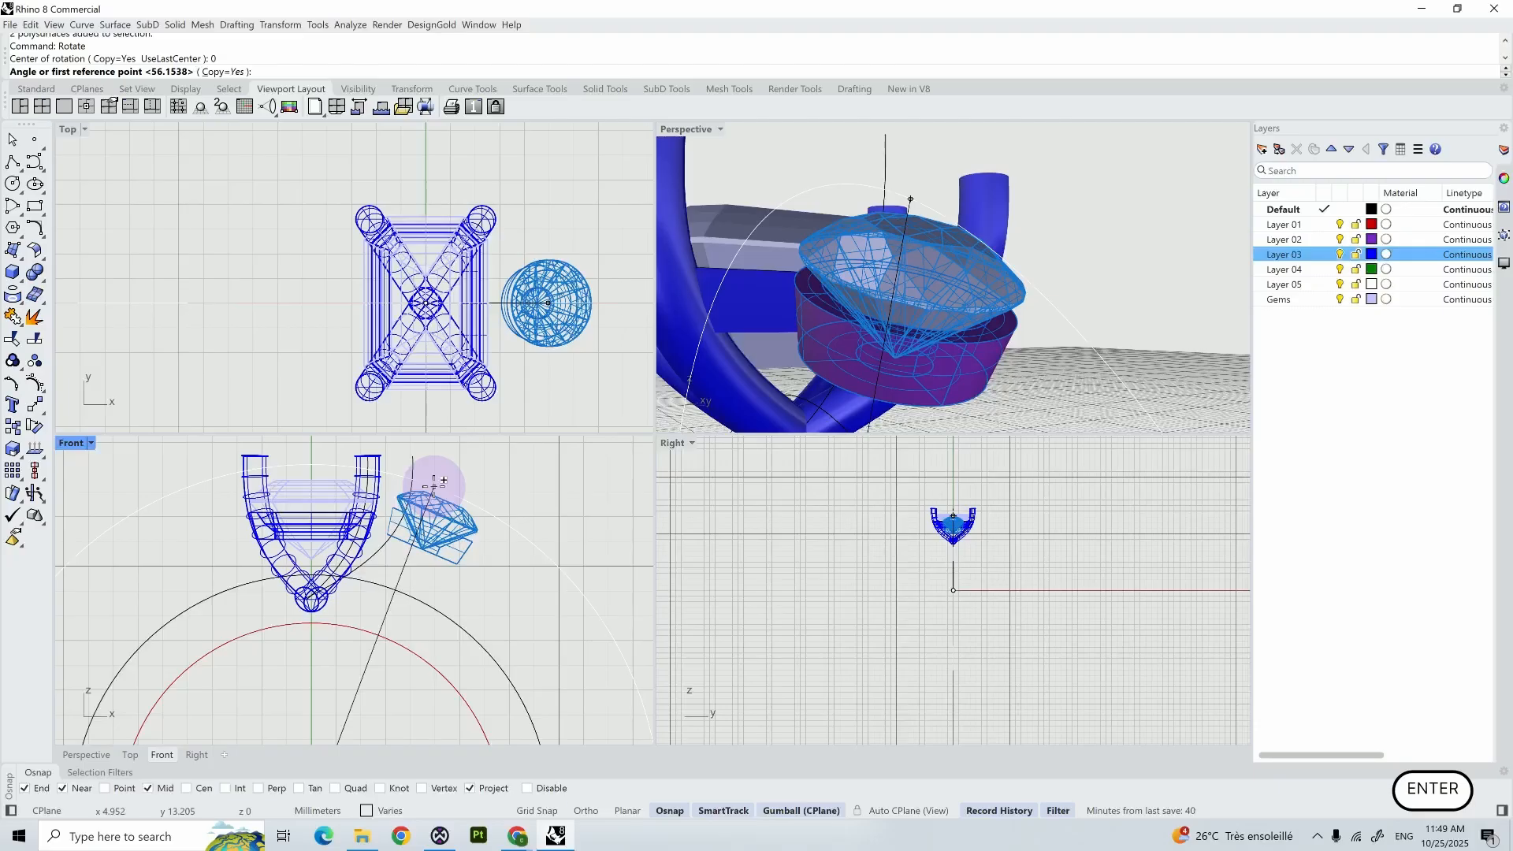
key(shift)
scroll(441, 496, up, 5)
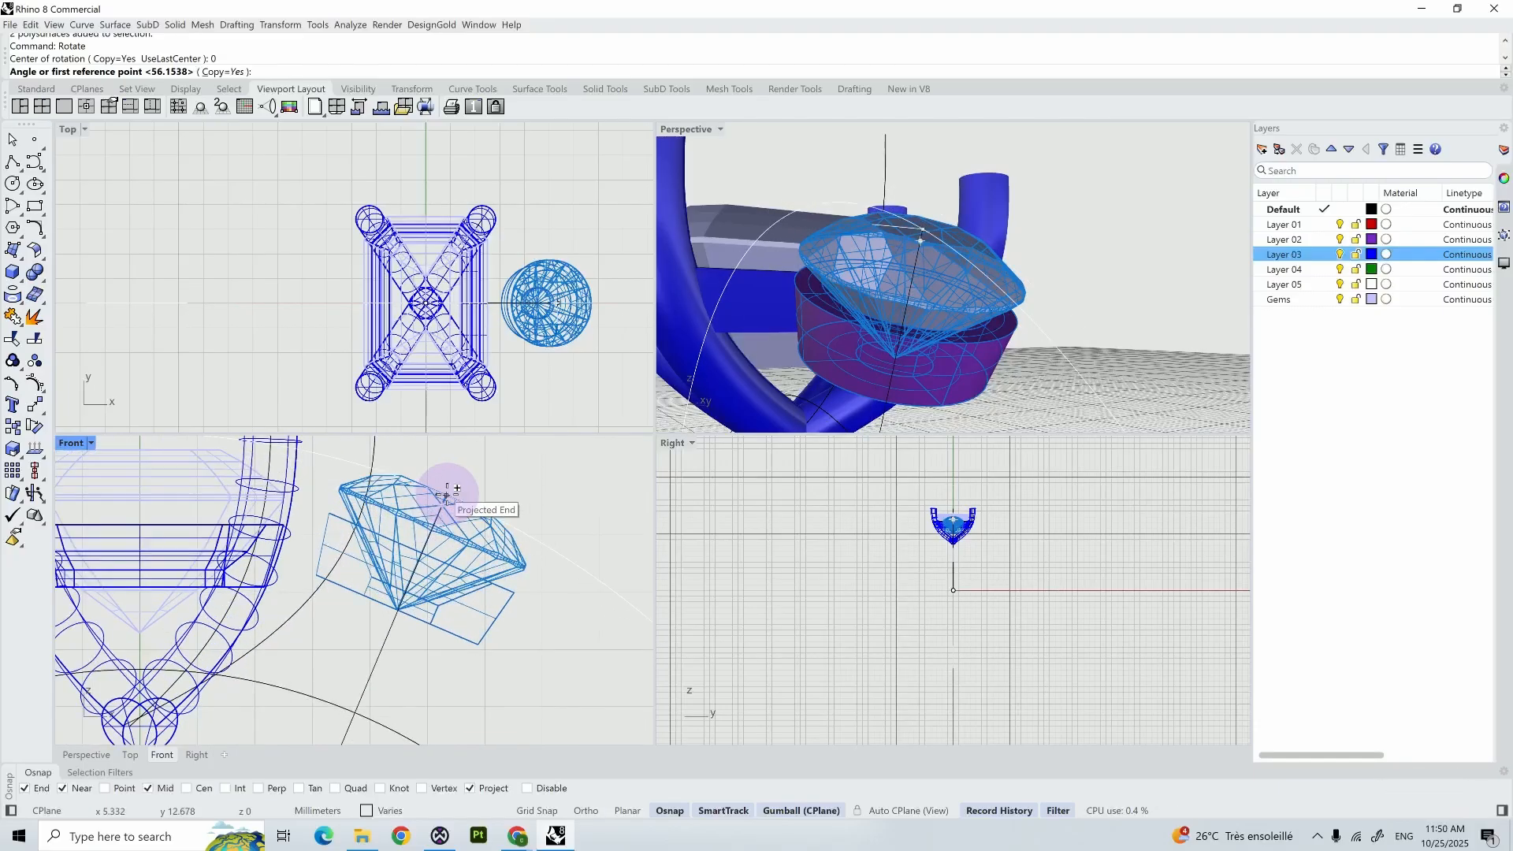
click(446, 495)
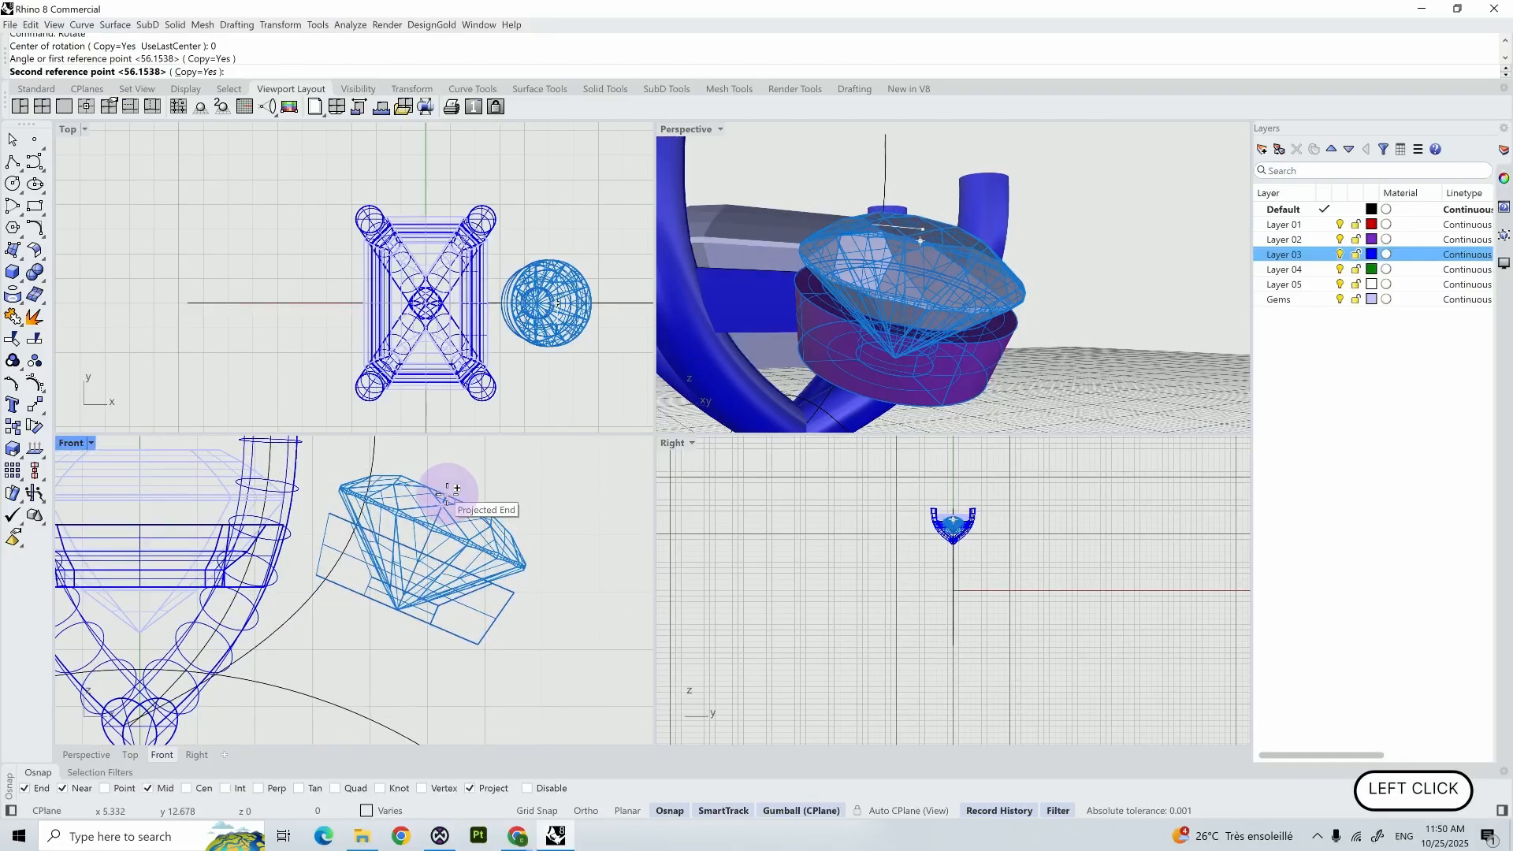
scroll(445, 486, down, 4)
scroll(439, 482, up, 5)
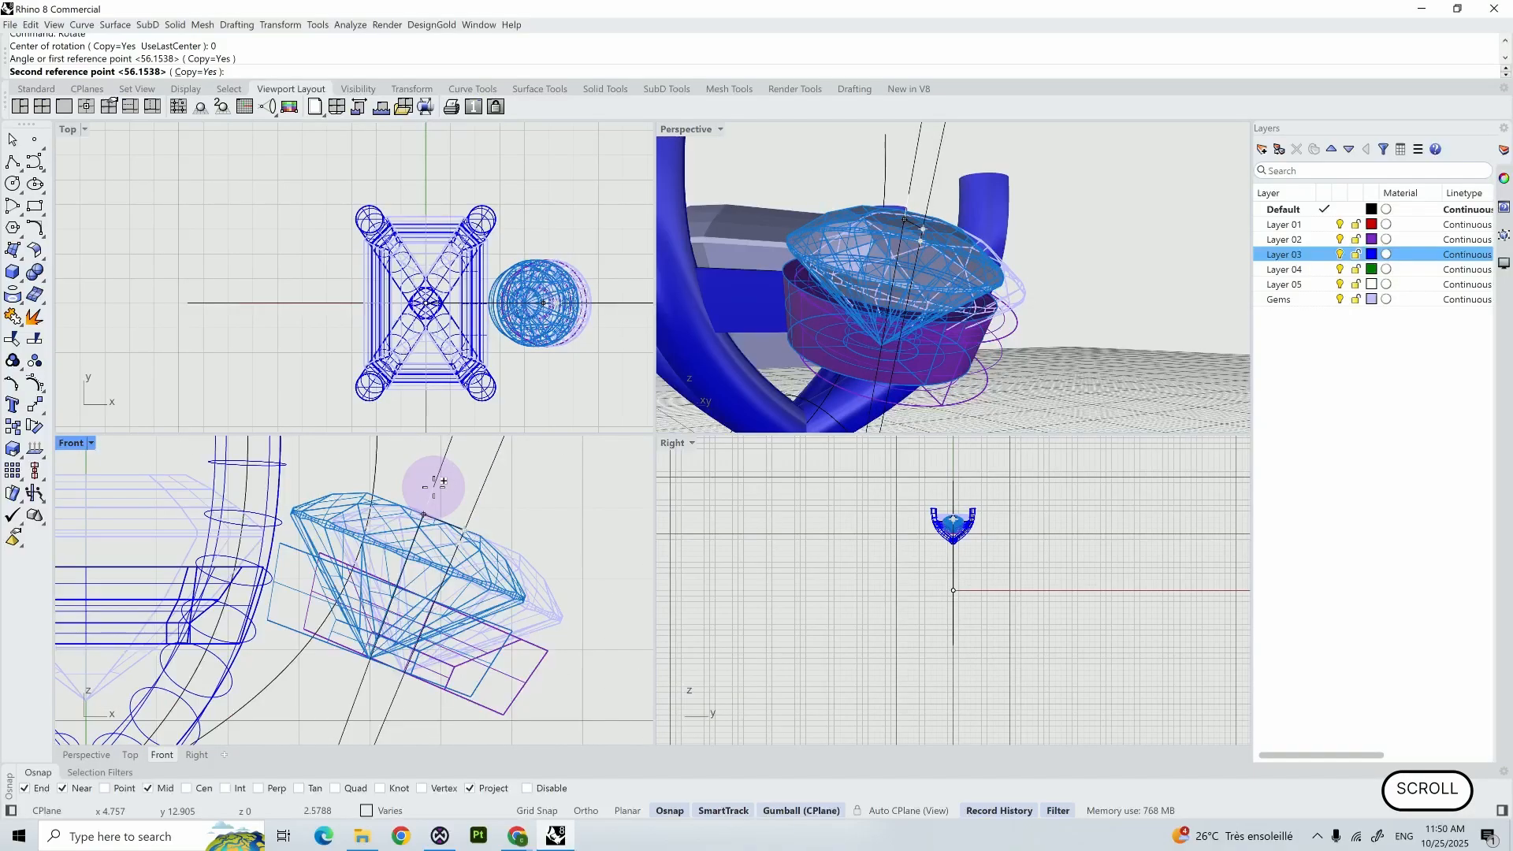
right_click(434, 483)
right_click(435, 483)
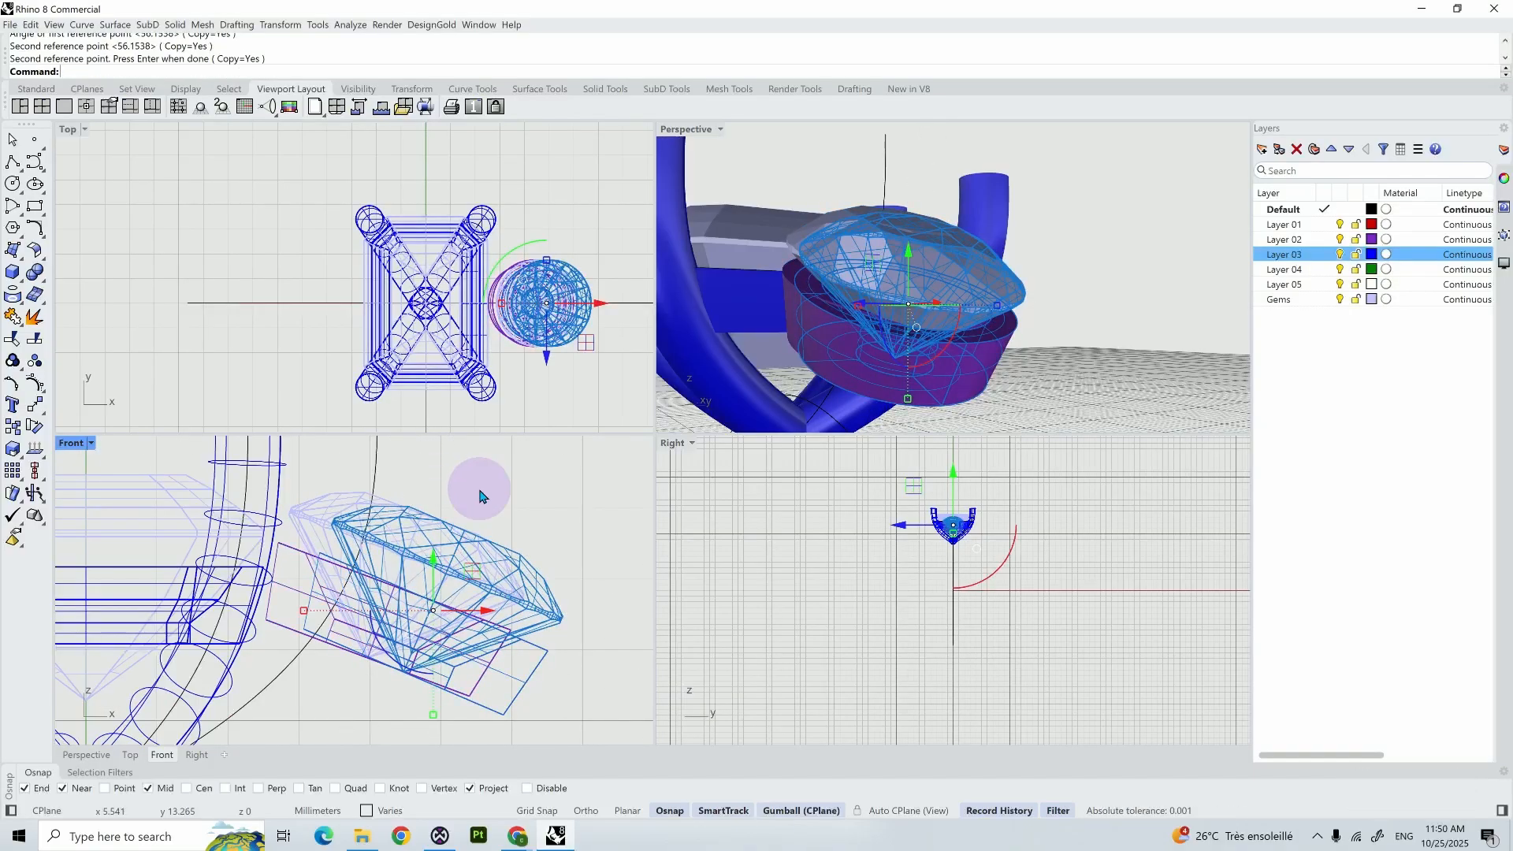
key(Delete)
- Nudge the rotated round gem and seat slightly towards the centre stone along X in the Front view
drag(565, 659, 394, 571)
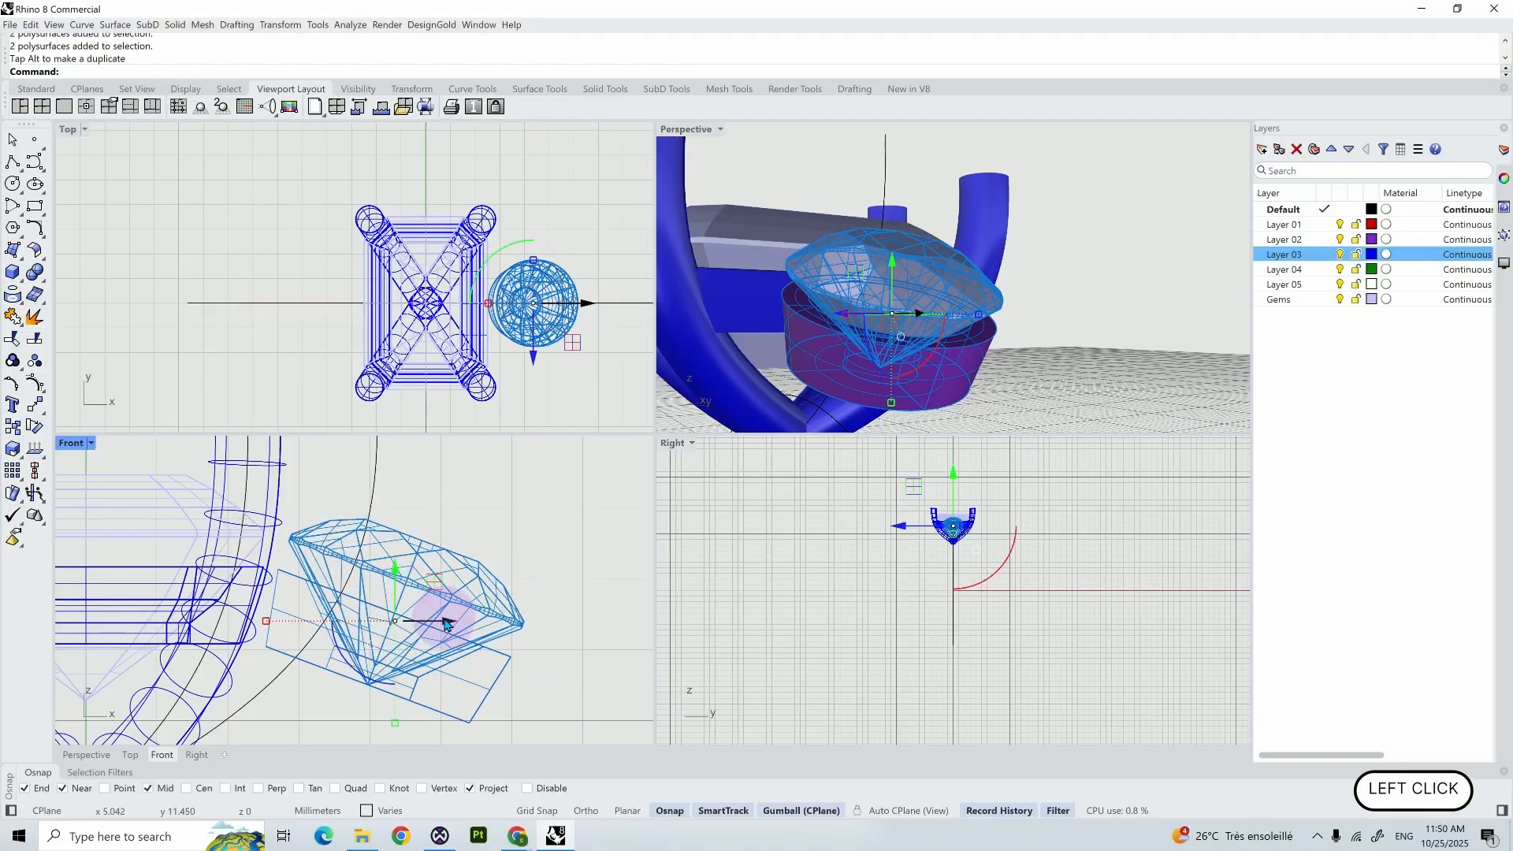
drag(446, 622, 442, 622)
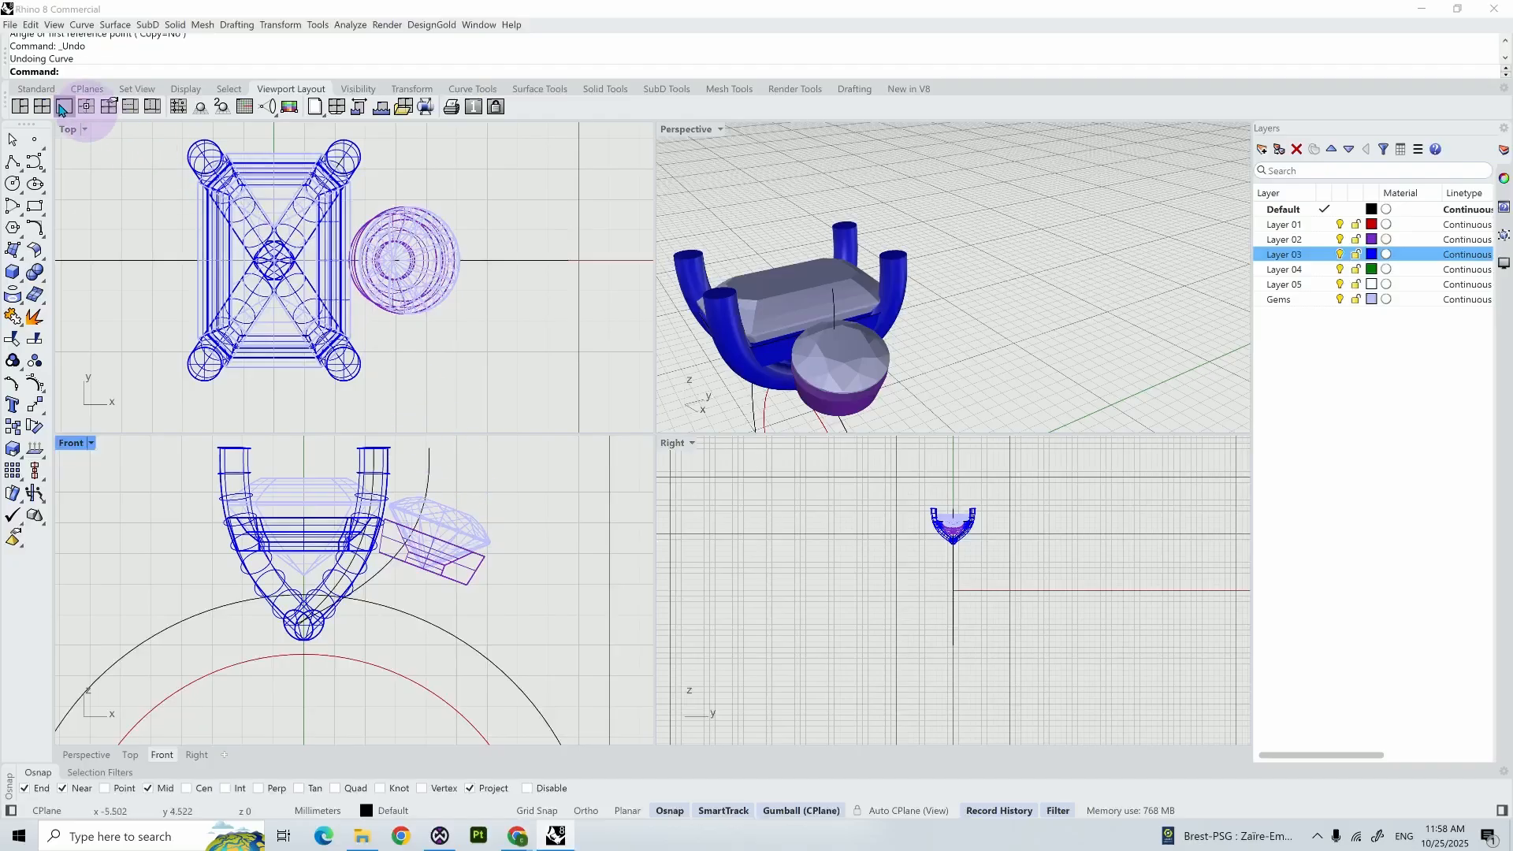
- Draw a degree 3 control-point curve in the Front view from the centre prongs' base, under the seat and up past the round gem
click(38, 163)
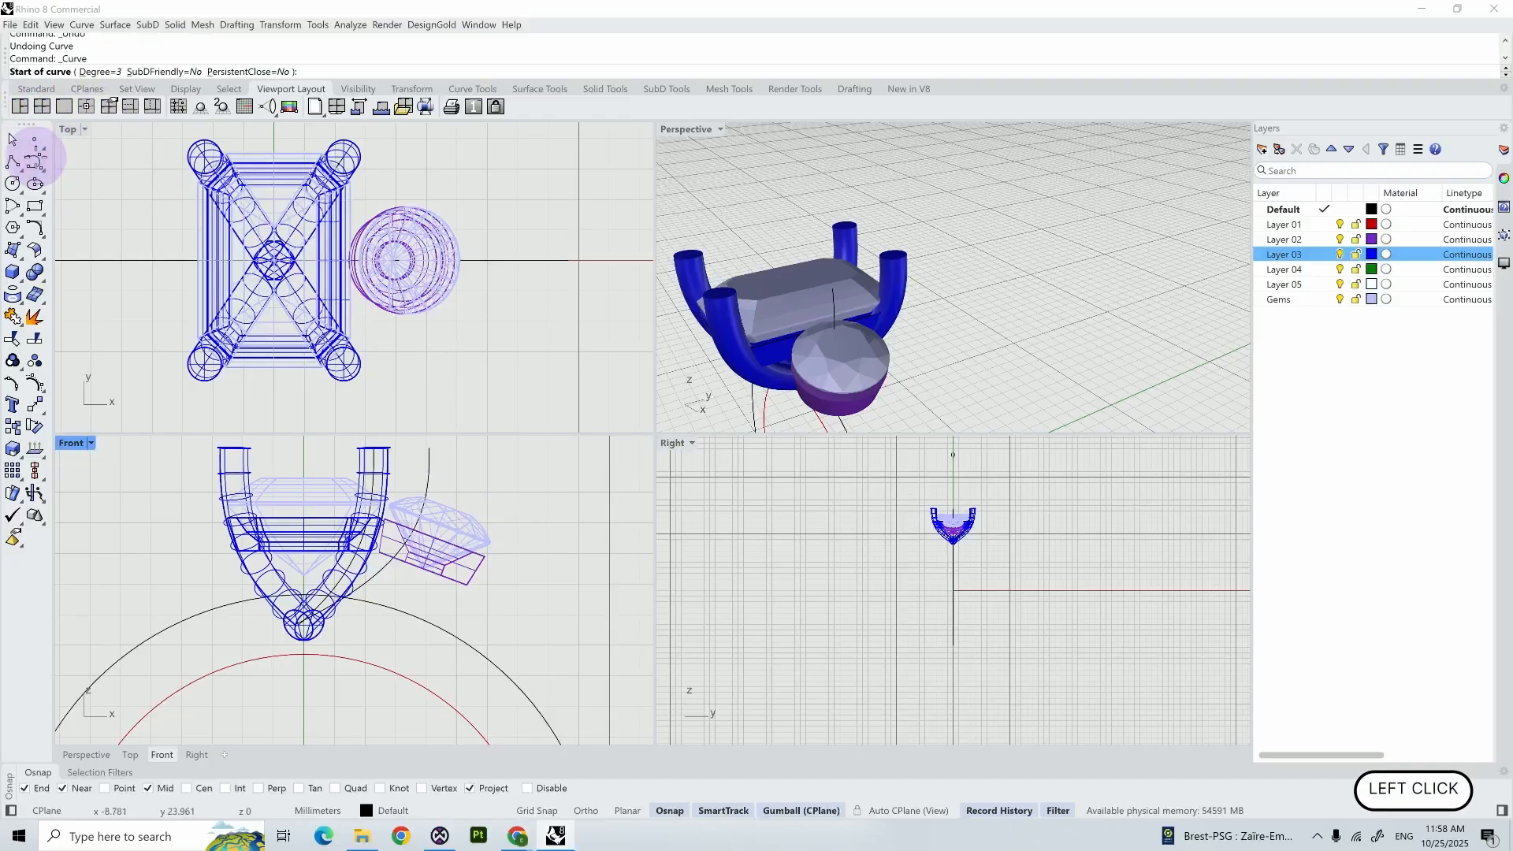
scroll(298, 612, up, 4)
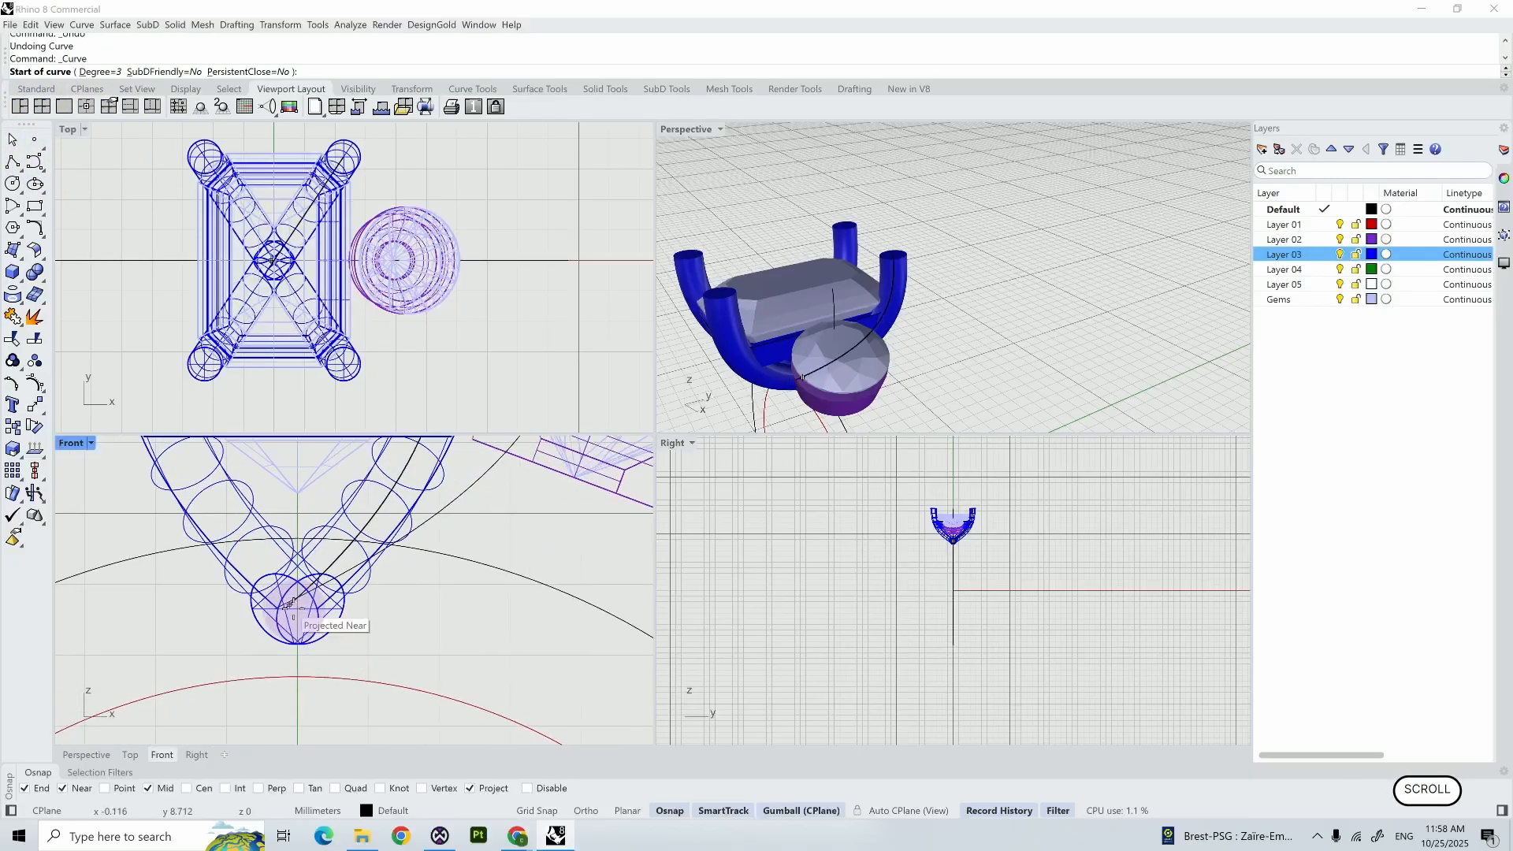
scroll(291, 605, up, 3)
click(292, 600)
scroll(293, 600, down, 5)
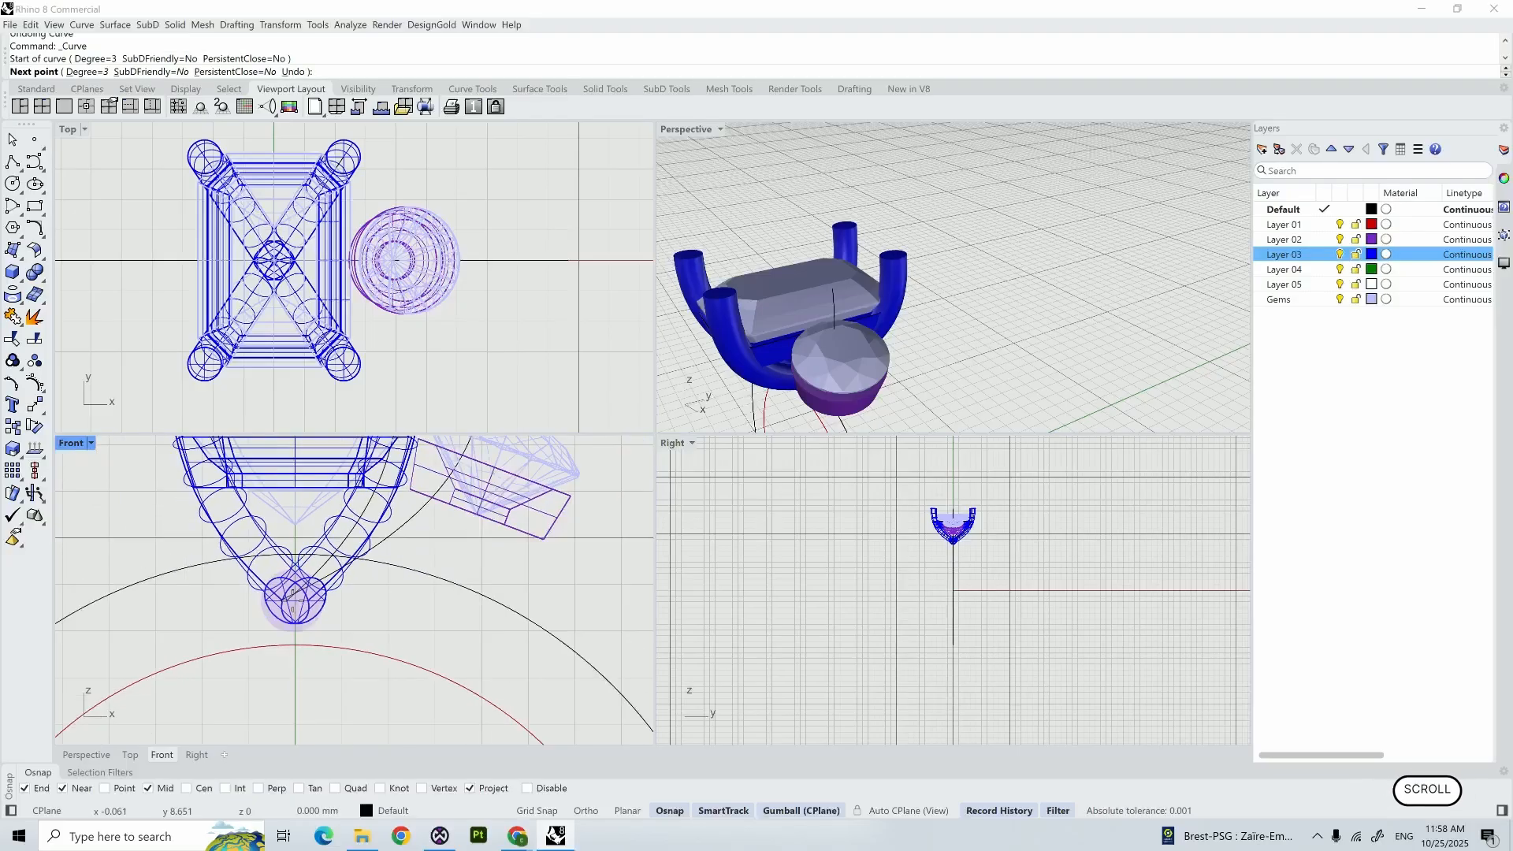
click(517, 552)
right_drag(517, 551, 446, 644)
click(514, 573)
click(536, 504)
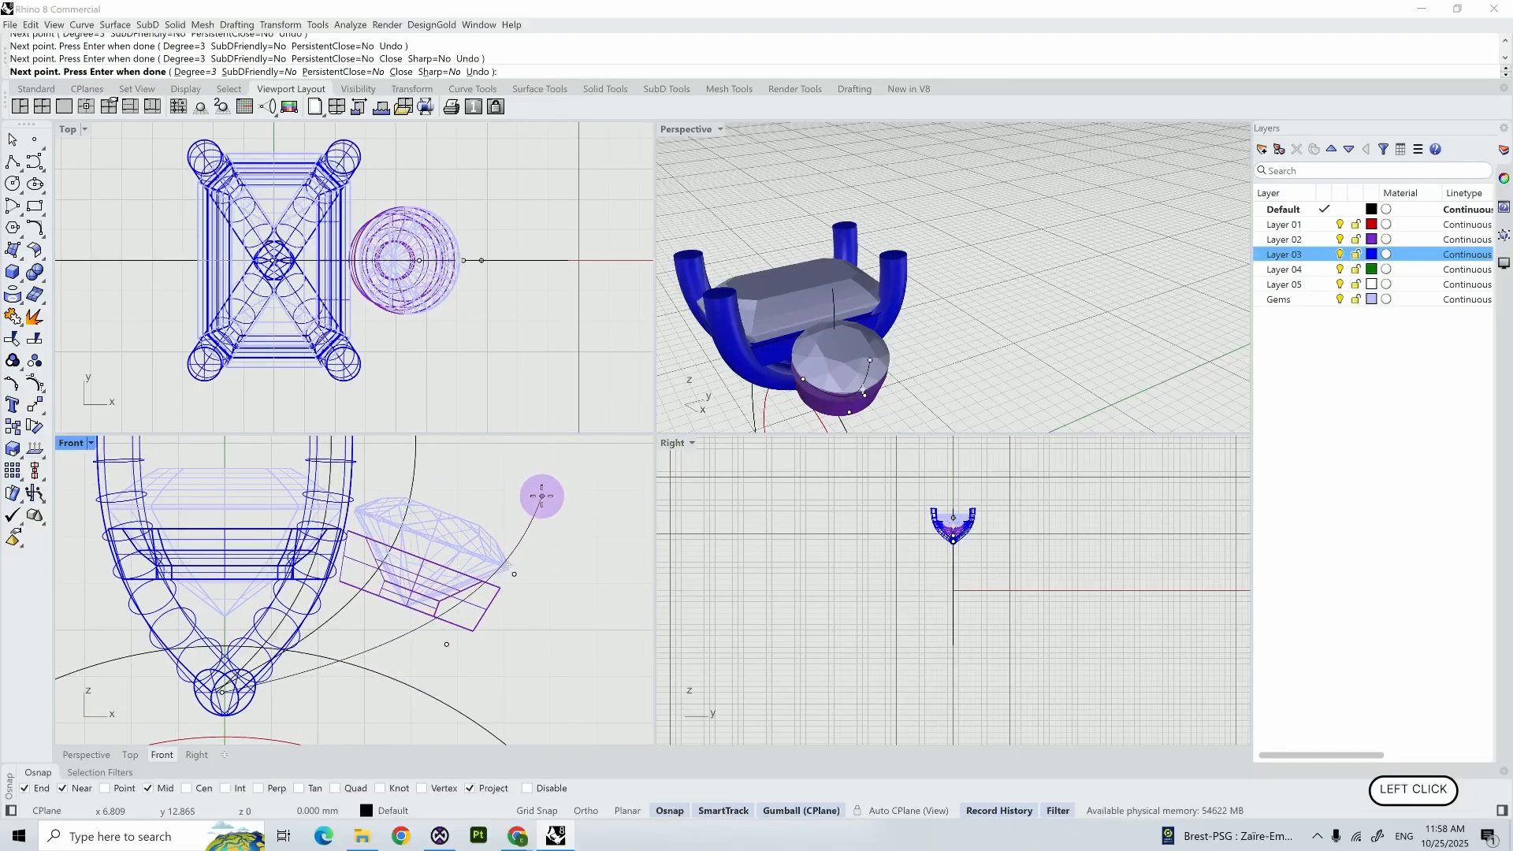
right_click(556, 508)
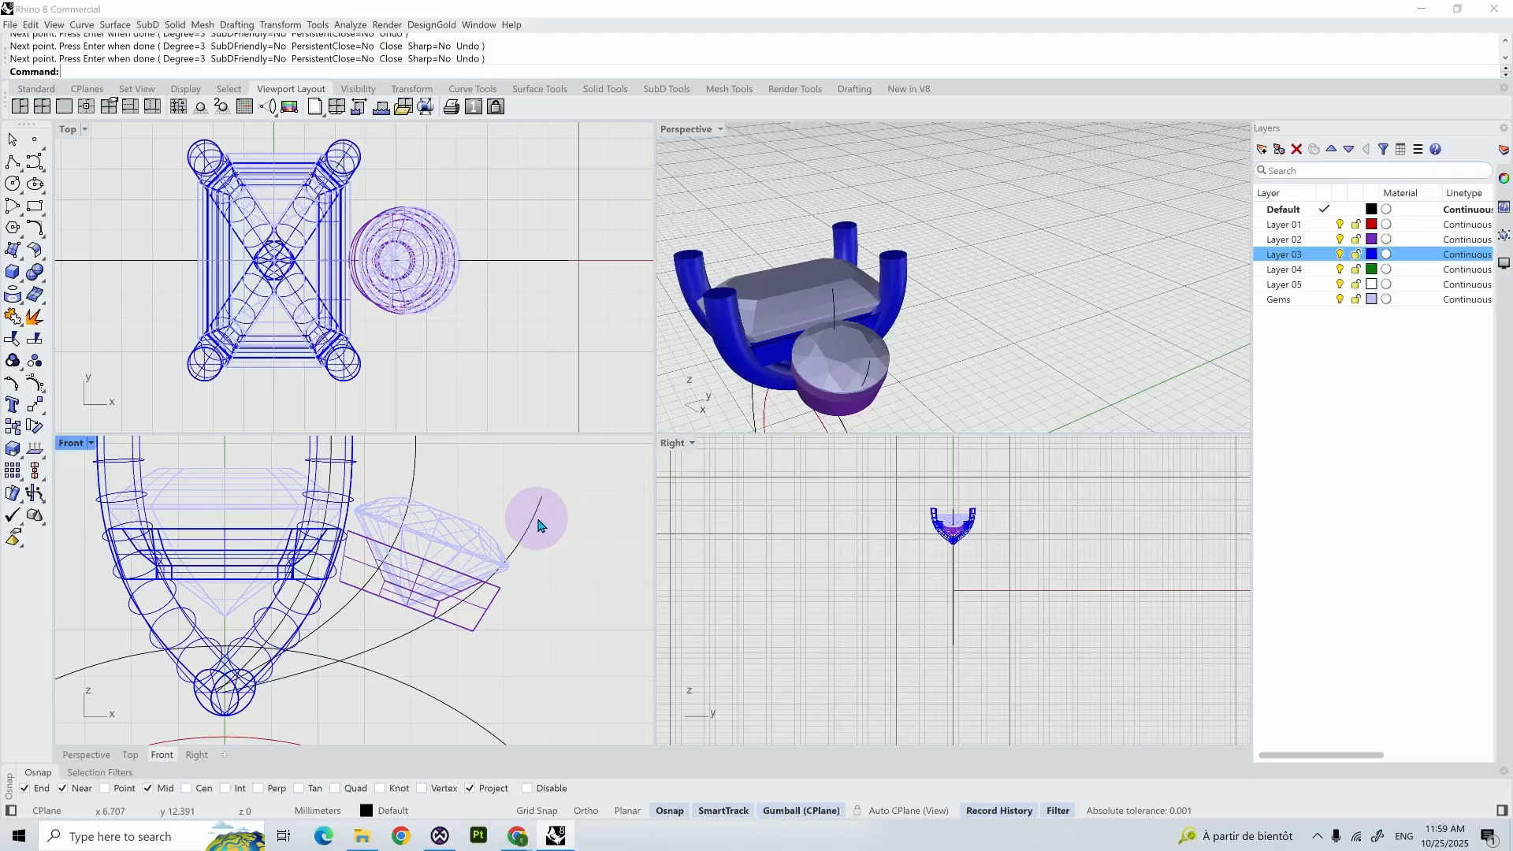
- Pipe the side prong curve with a start and end diameter of 1 mm and flat caps
click(536, 524)
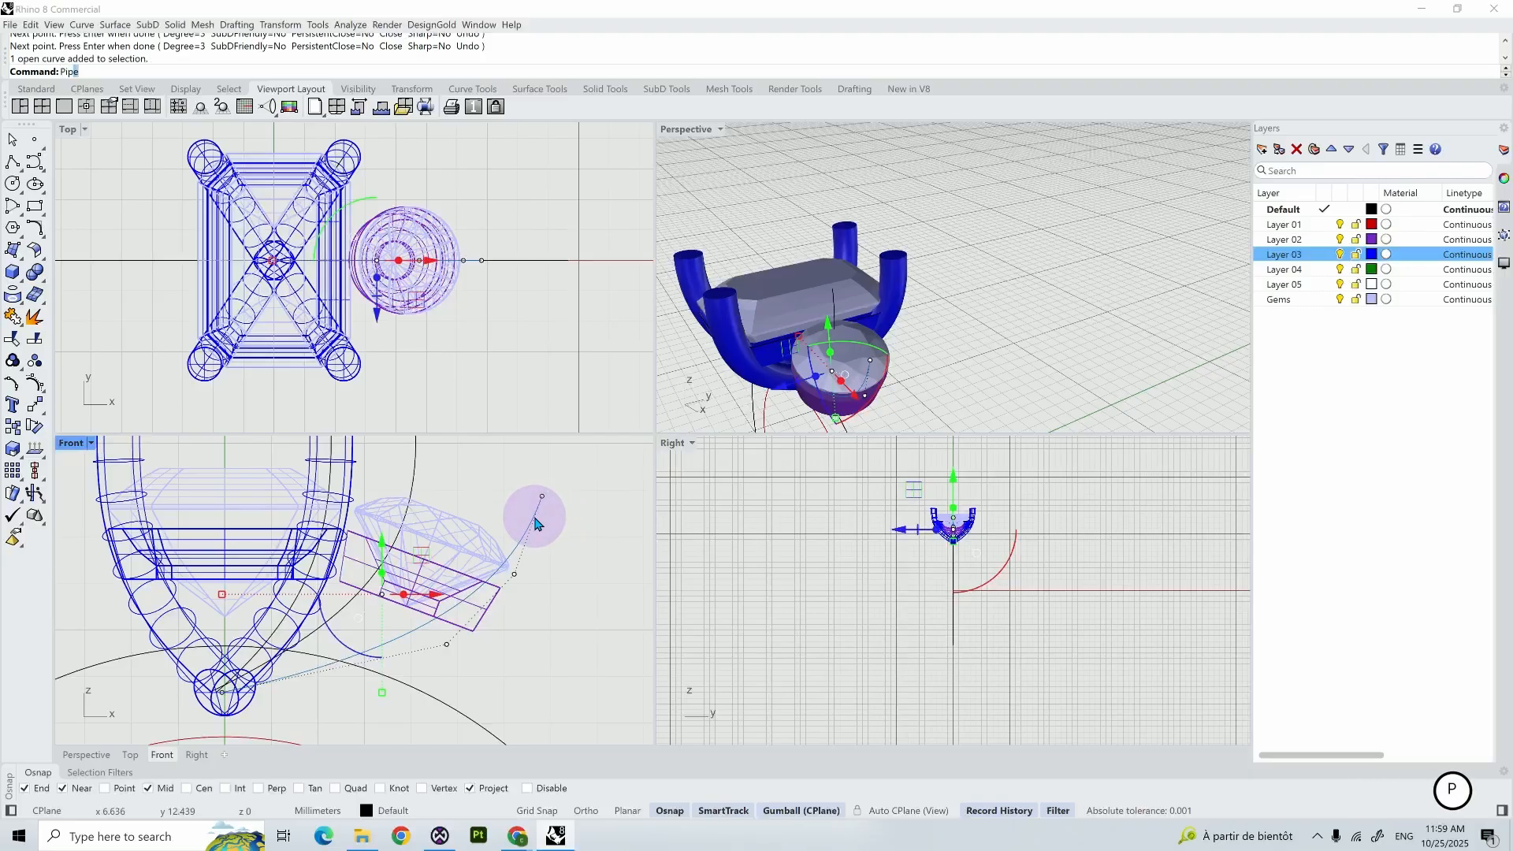
key(Return)
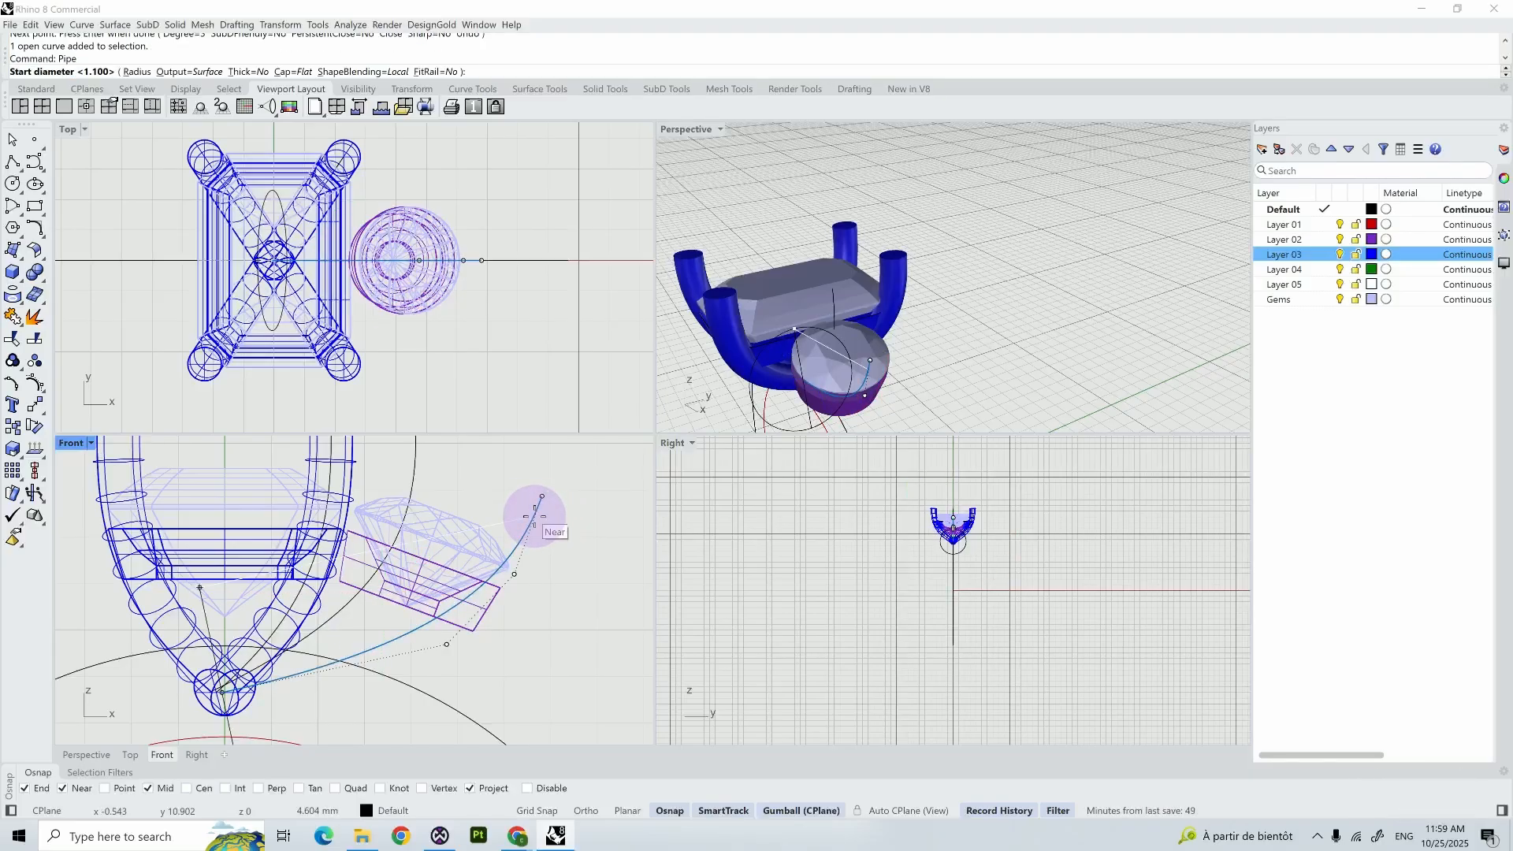
text(1)
key(Return)
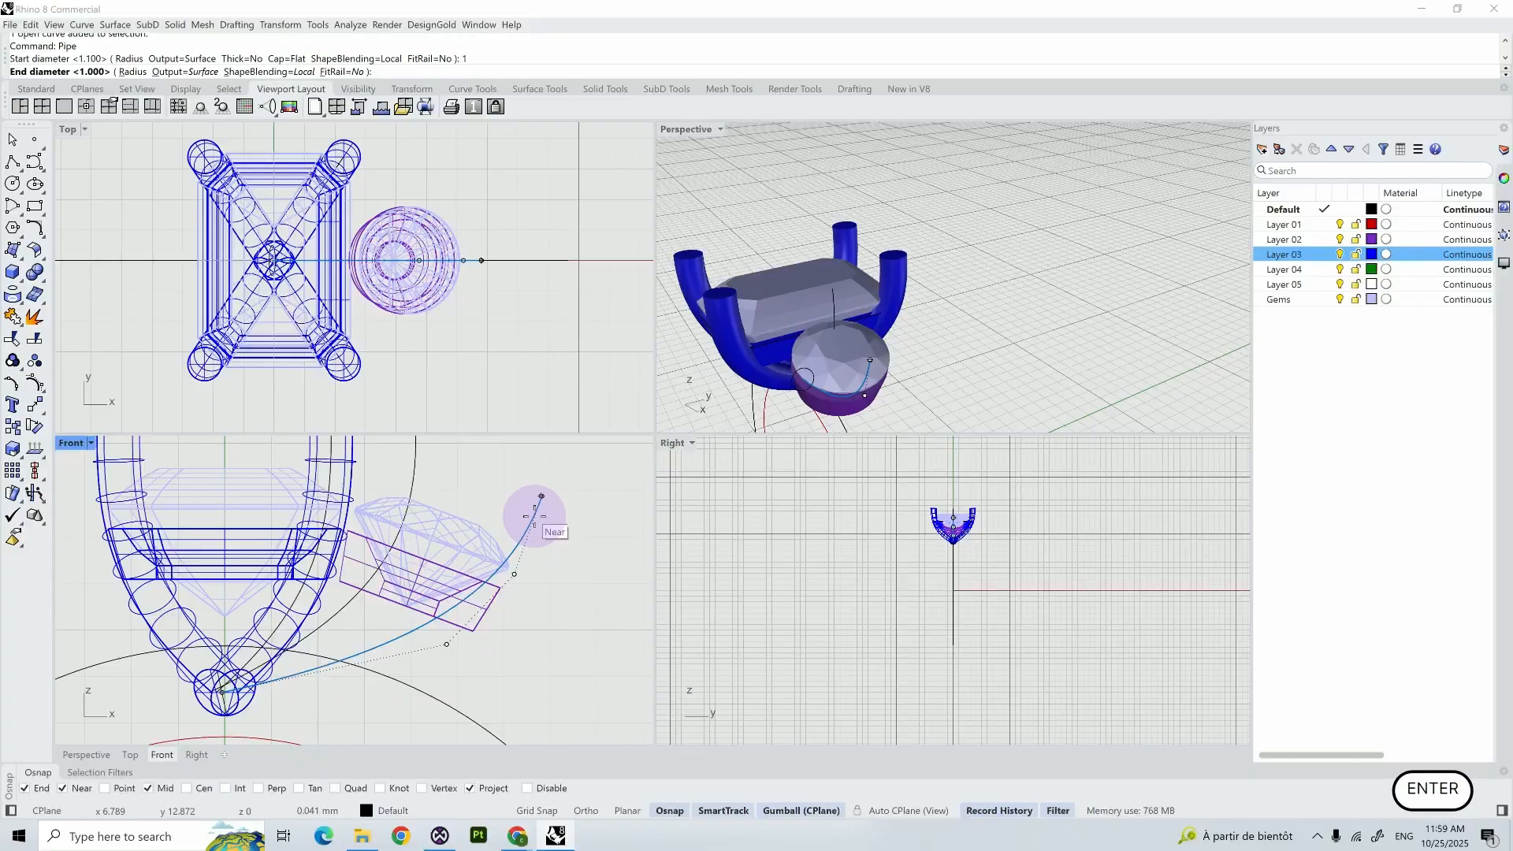
key(Return)
key(Return)
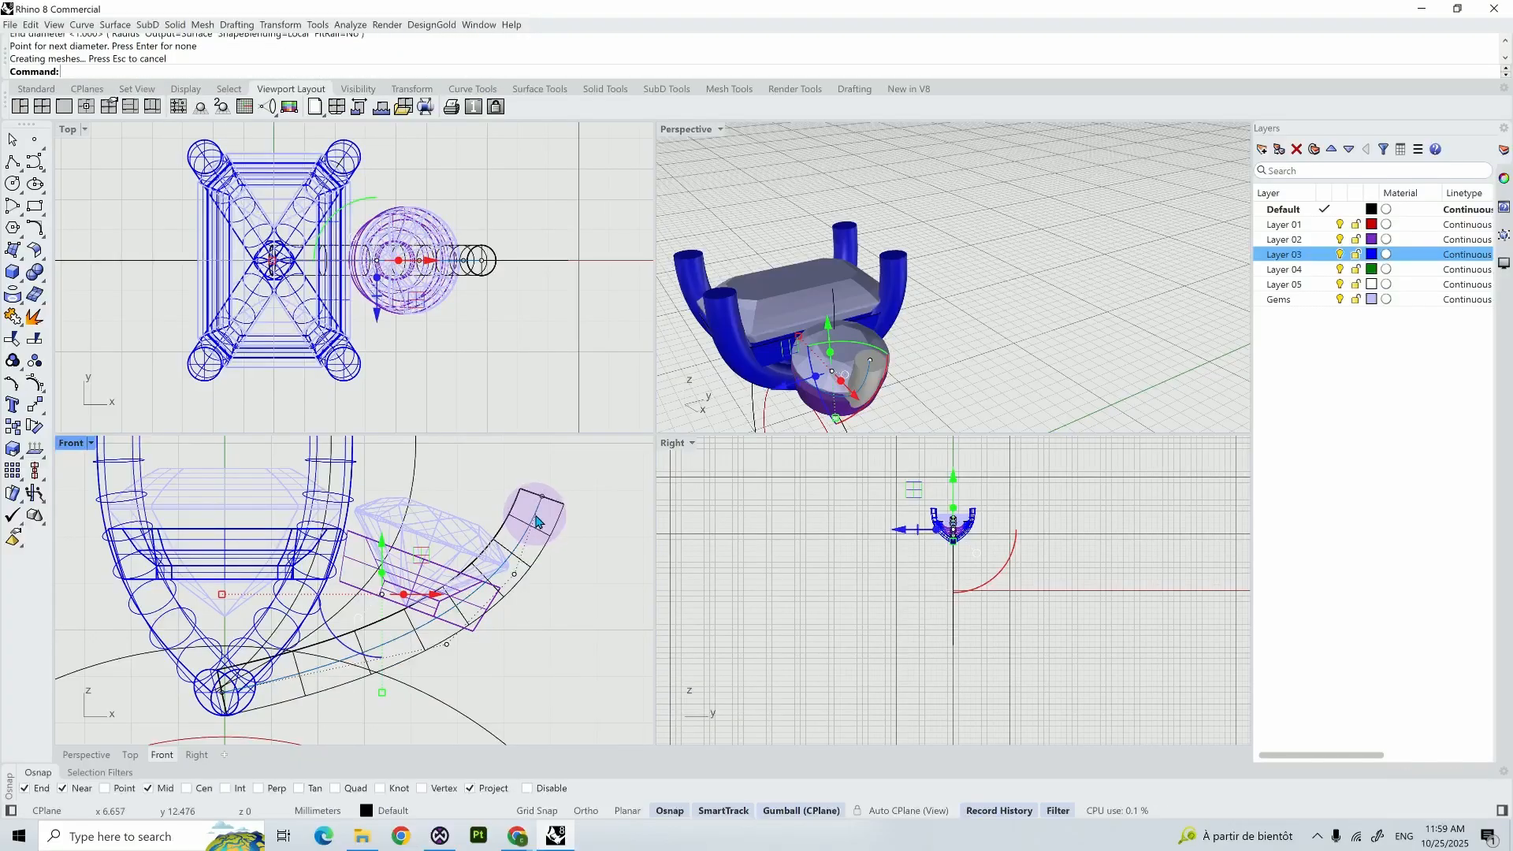
- Move the side prong curve's three outer control points sideways along Y and slightly inward so the prong runs beside the round gem
right_drag(897, 389, 871, 293)
scroll(885, 397, up, 6)
scroll(906, 295, up, 3)
click(851, 281)
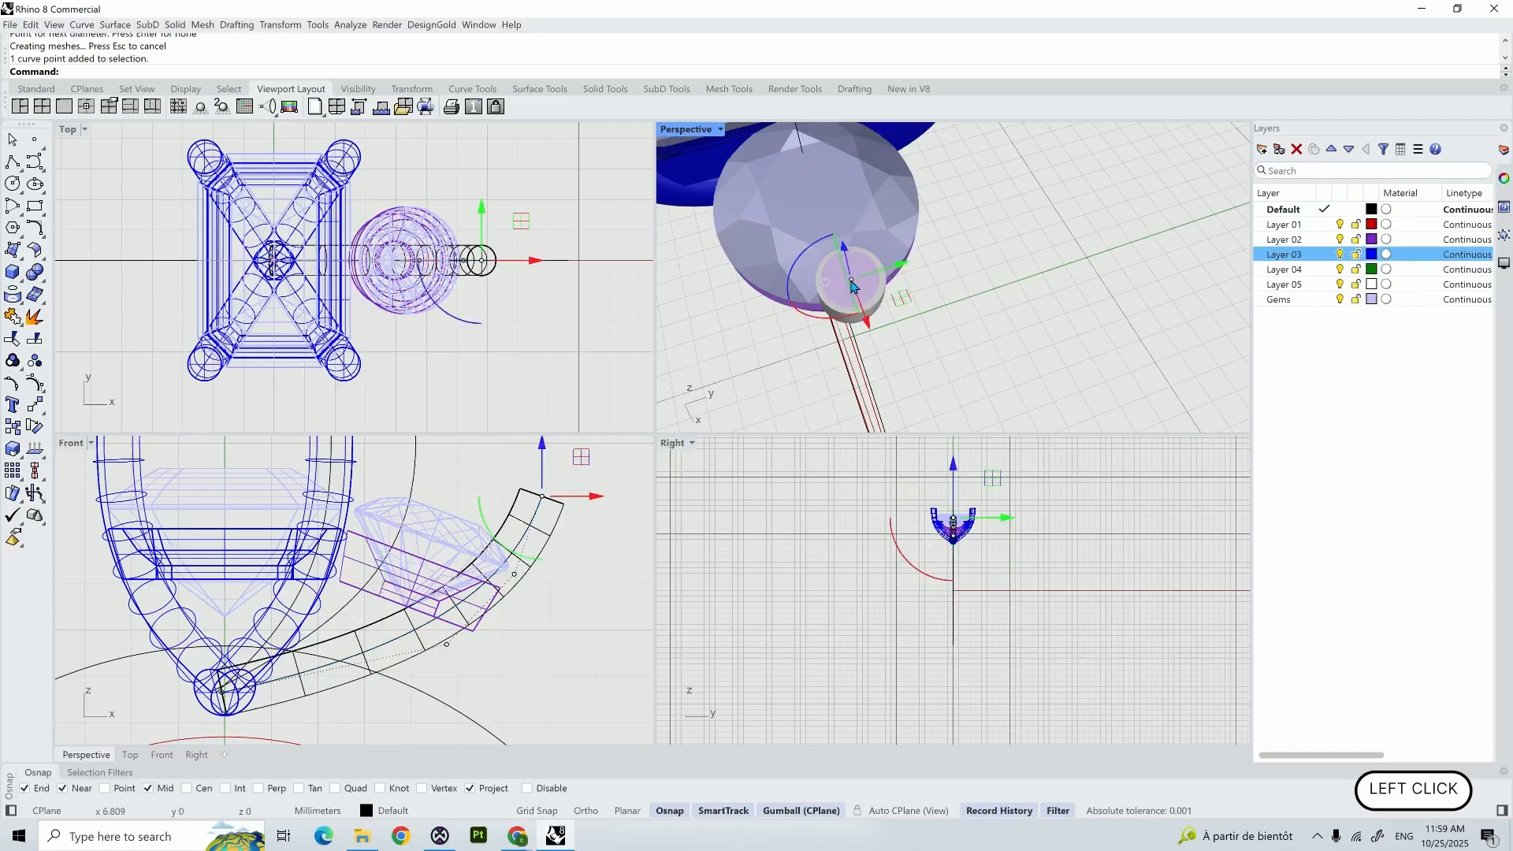
shift+click(490, 612)
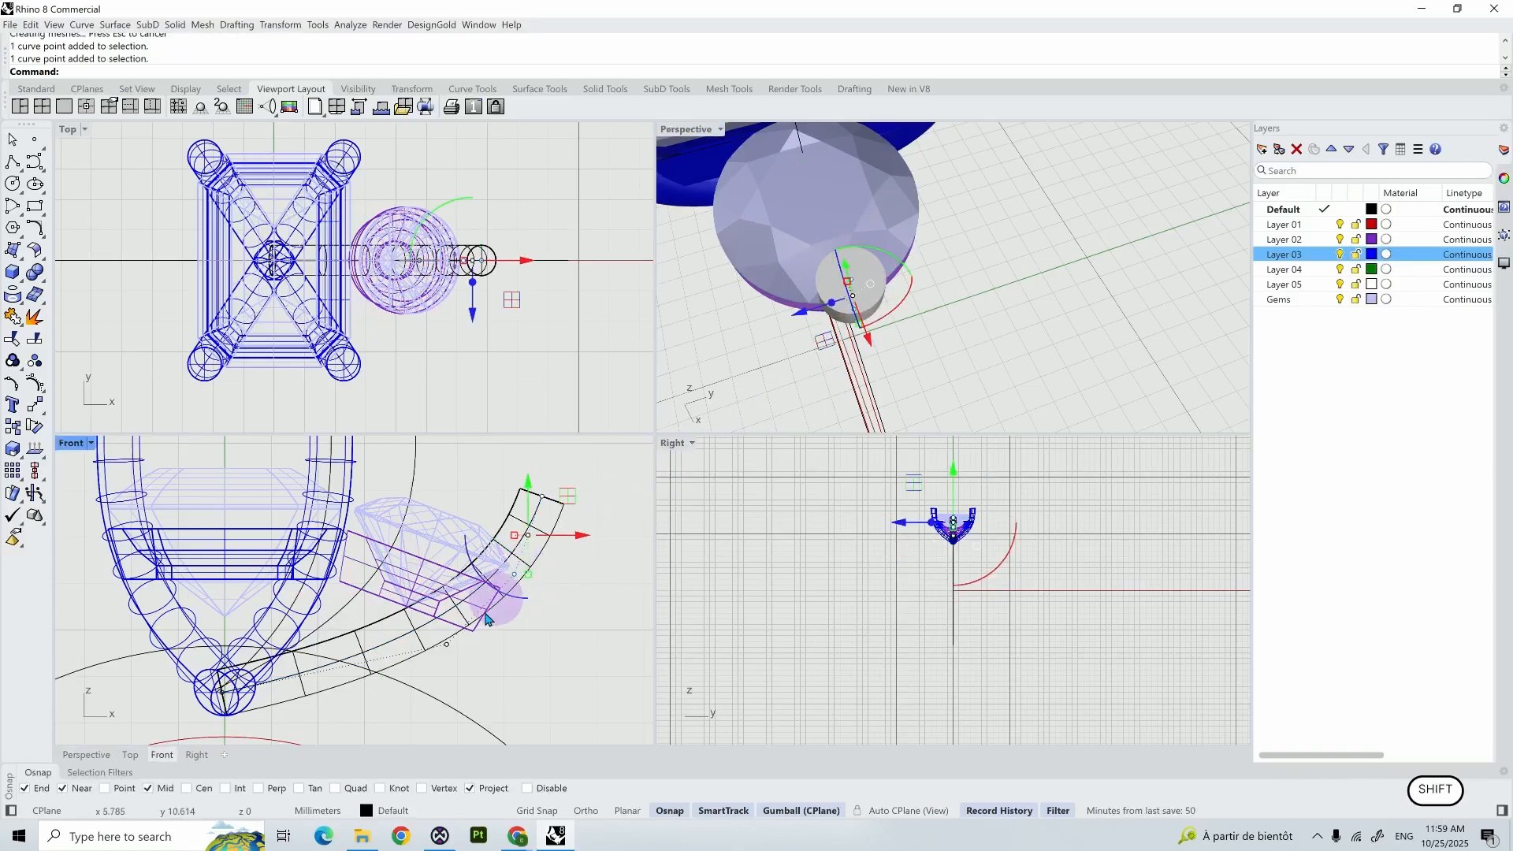
shift+click(446, 646)
drag(796, 302, 754, 306)
mouse_move(770, 318)
right_down()
mouse_move(773, 359)
mouse_move(767, 334)
right_up()
mouse_move(753, 326)
mouse_down()
mouse_move(731, 336)
mouse_move(786, 325)
mouse_move(715, 306)
mouse_move(772, 334)
mouse_up()
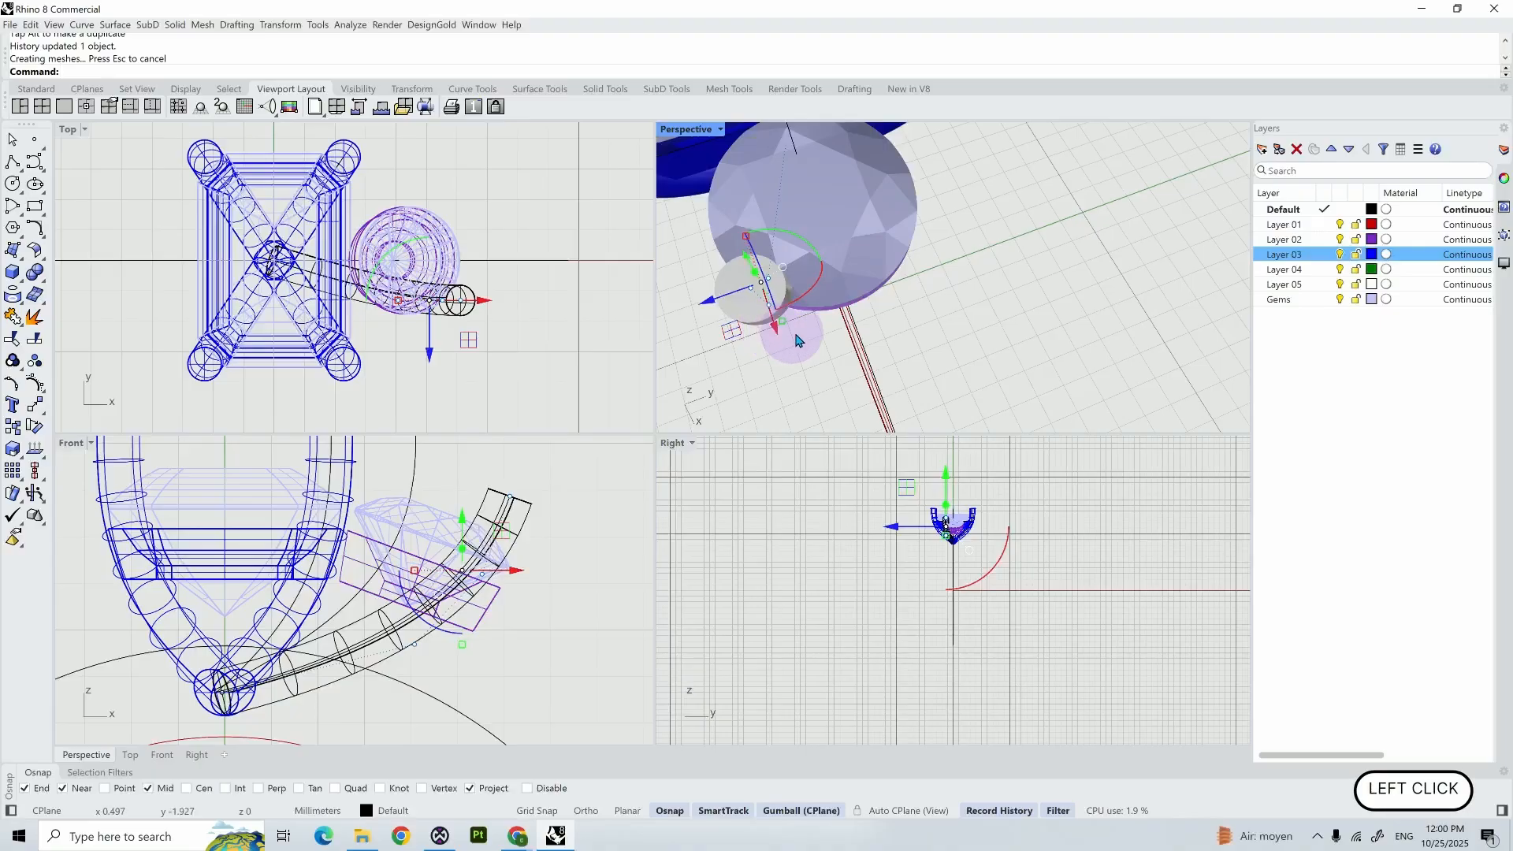
- Fine-tune the side prong curve's outer control points, shifting the one beside the gem's edge slightly outward in the Front view
key(alt+Tab)
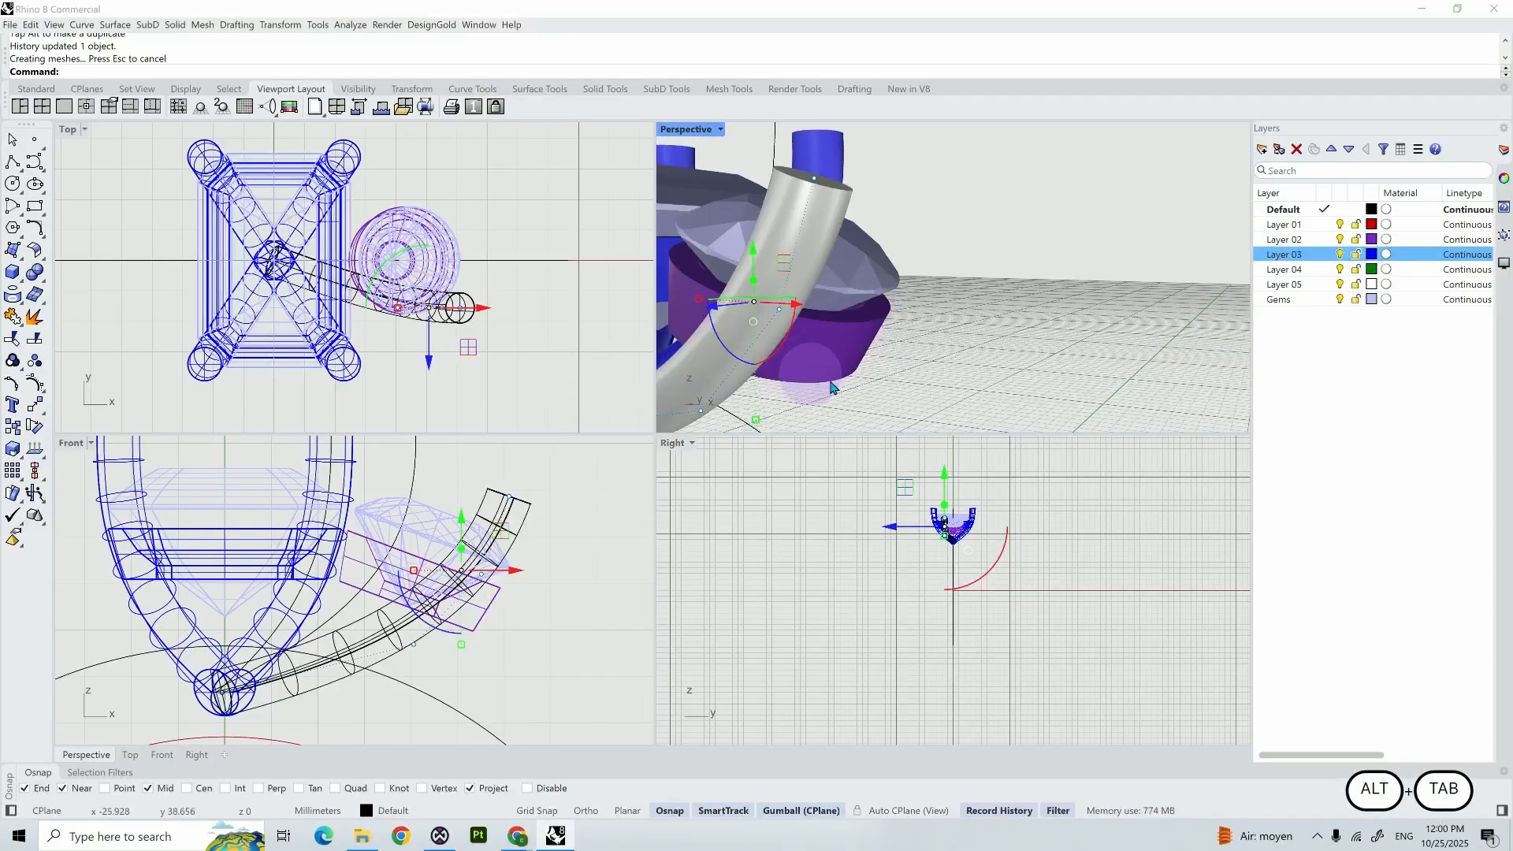
right_drag(871, 388, 848, 334)
scroll(830, 371, down, 1)
click(783, 295)
drag(840, 318, 847, 319)
right_drag(846, 319, 788, 340)
right_drag(787, 341, 776, 335)
click(481, 575)
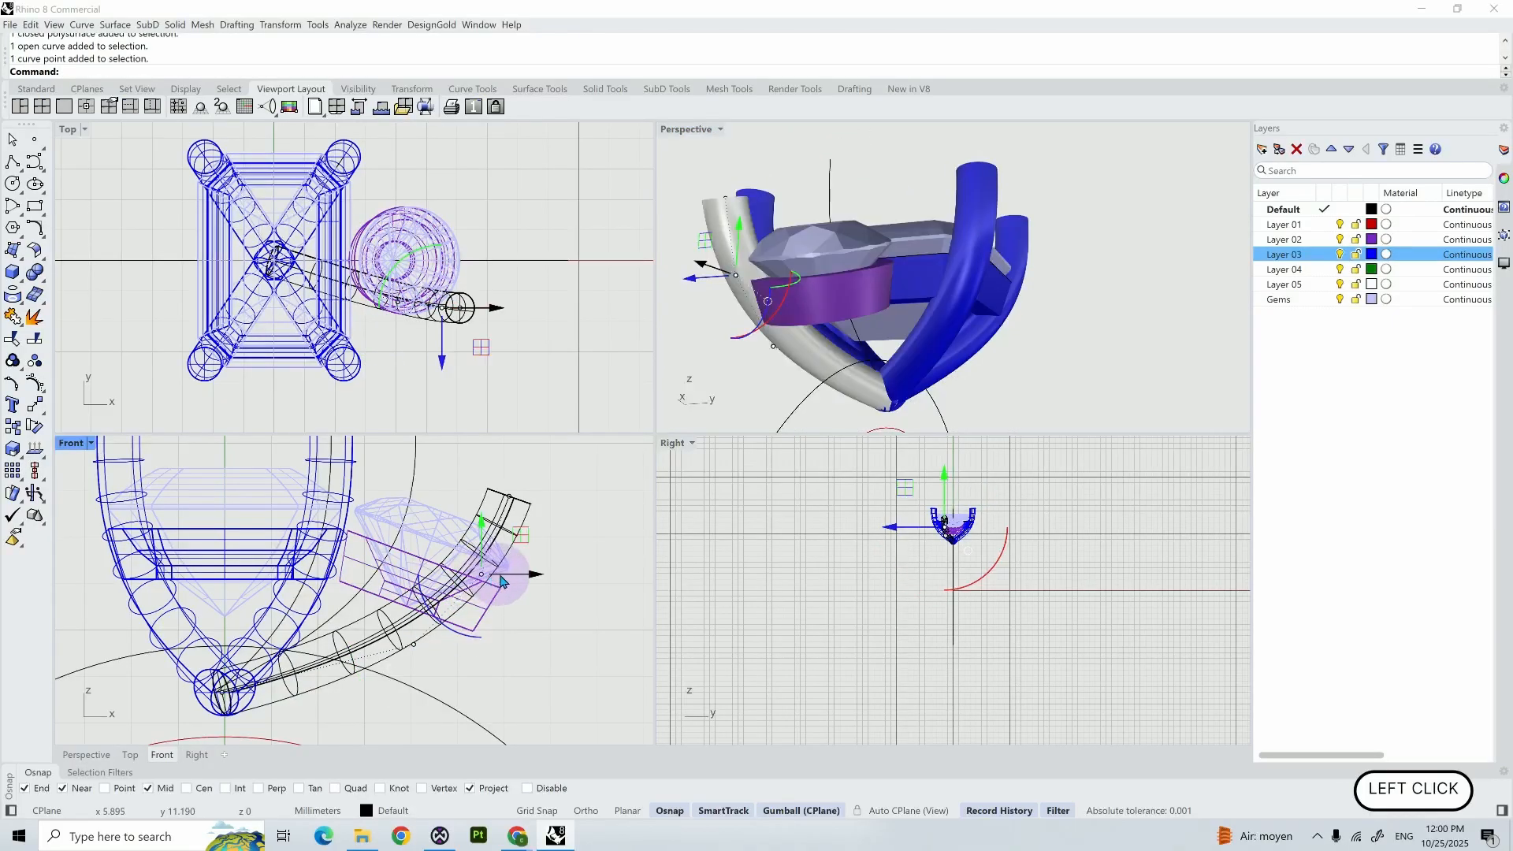
drag(501, 581, 499, 574)
- Undo the last mirror and mirror the side prong across the X axis to the round gem's other side
right_drag(749, 378, 834, 185)
scroll(835, 149, down, 2)
right_click(839, 254)
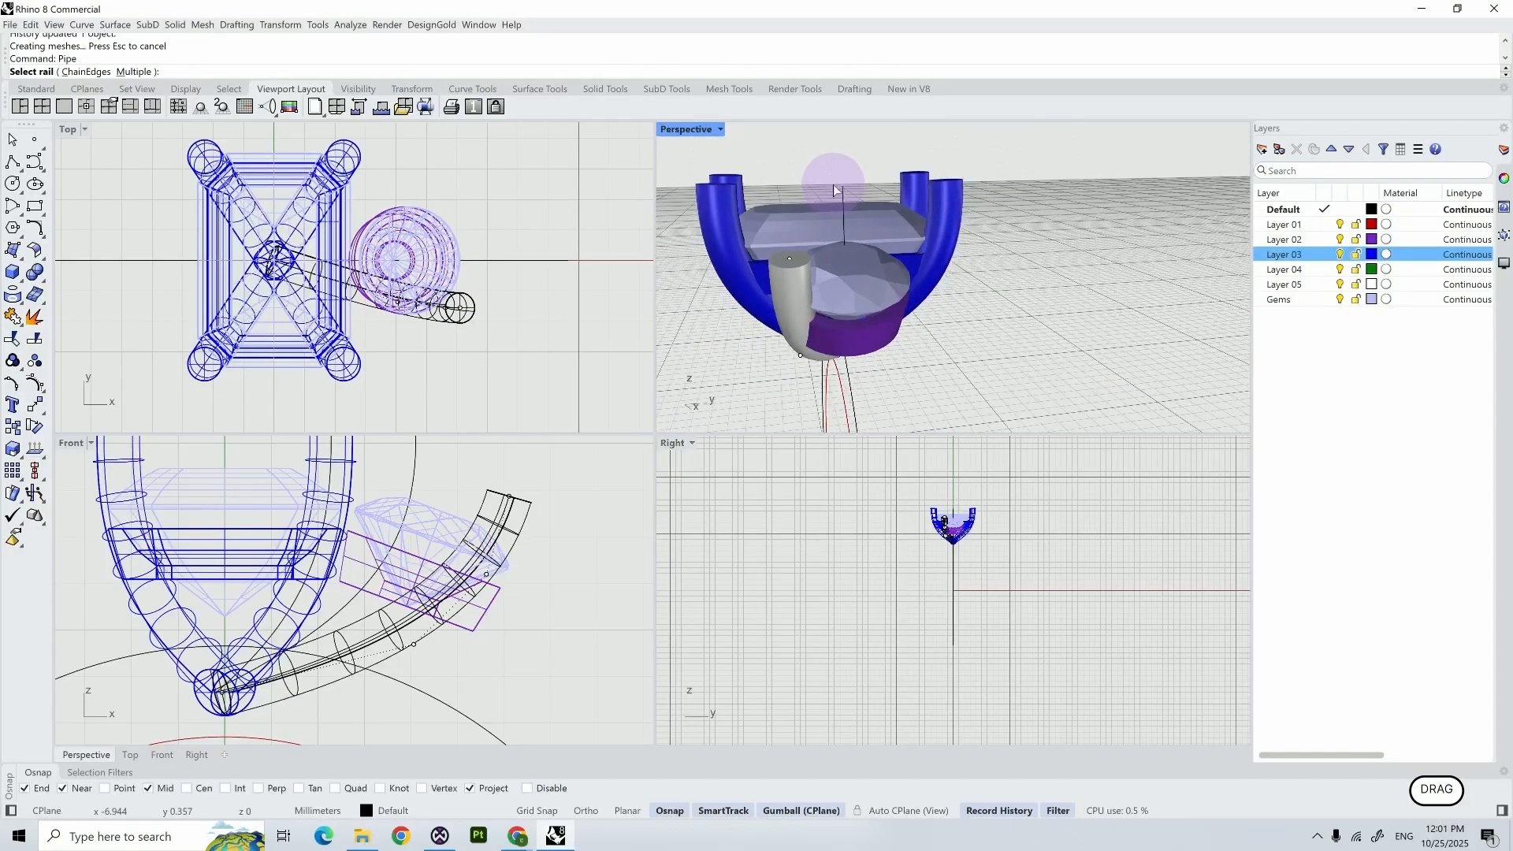
key(space)
key(ctrl+z)
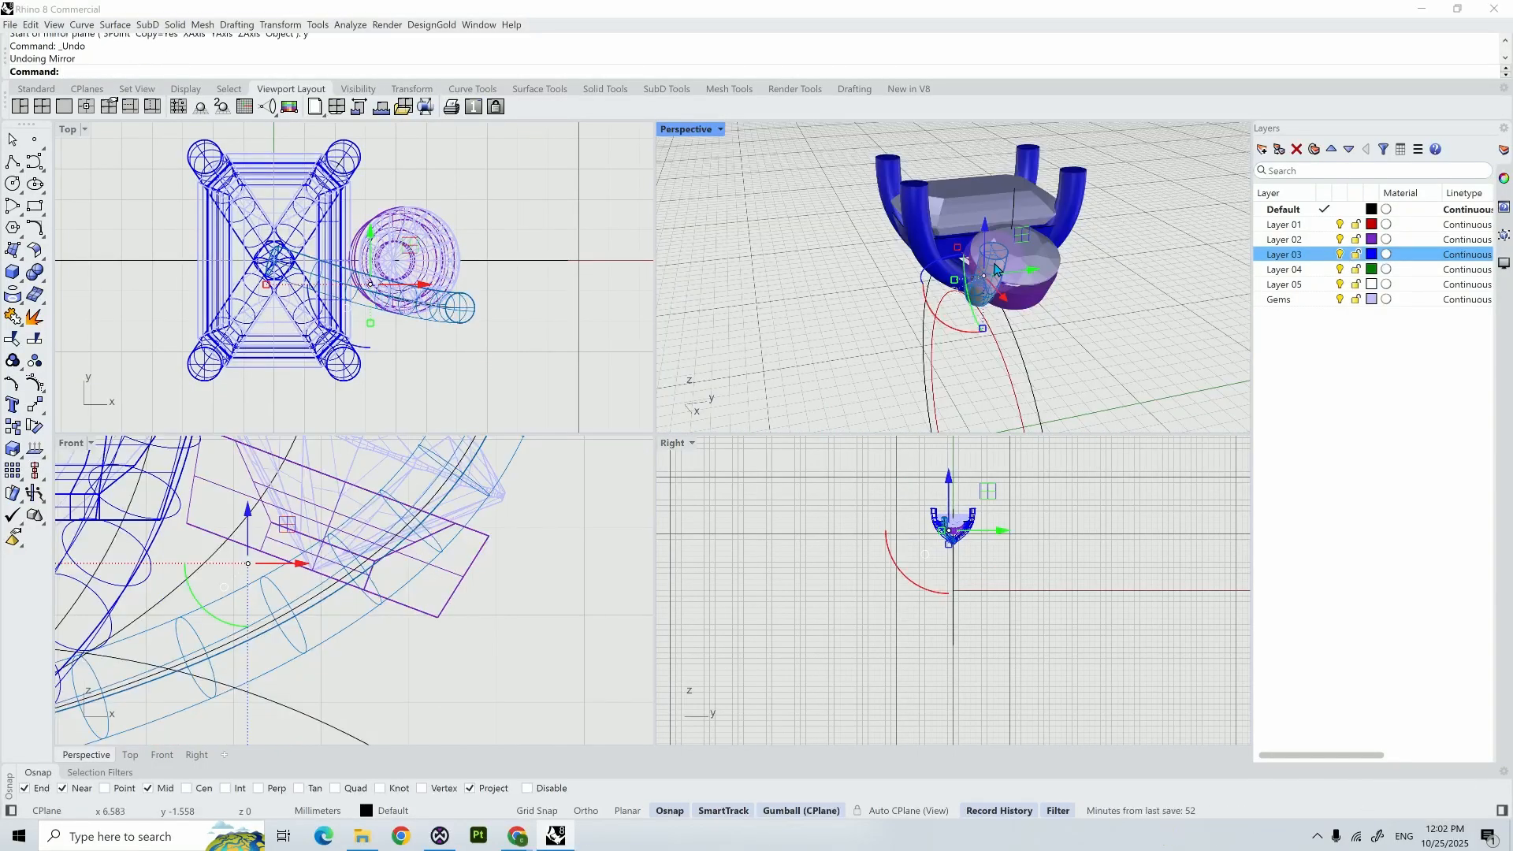
key(Return)
text(x)
key(Return)
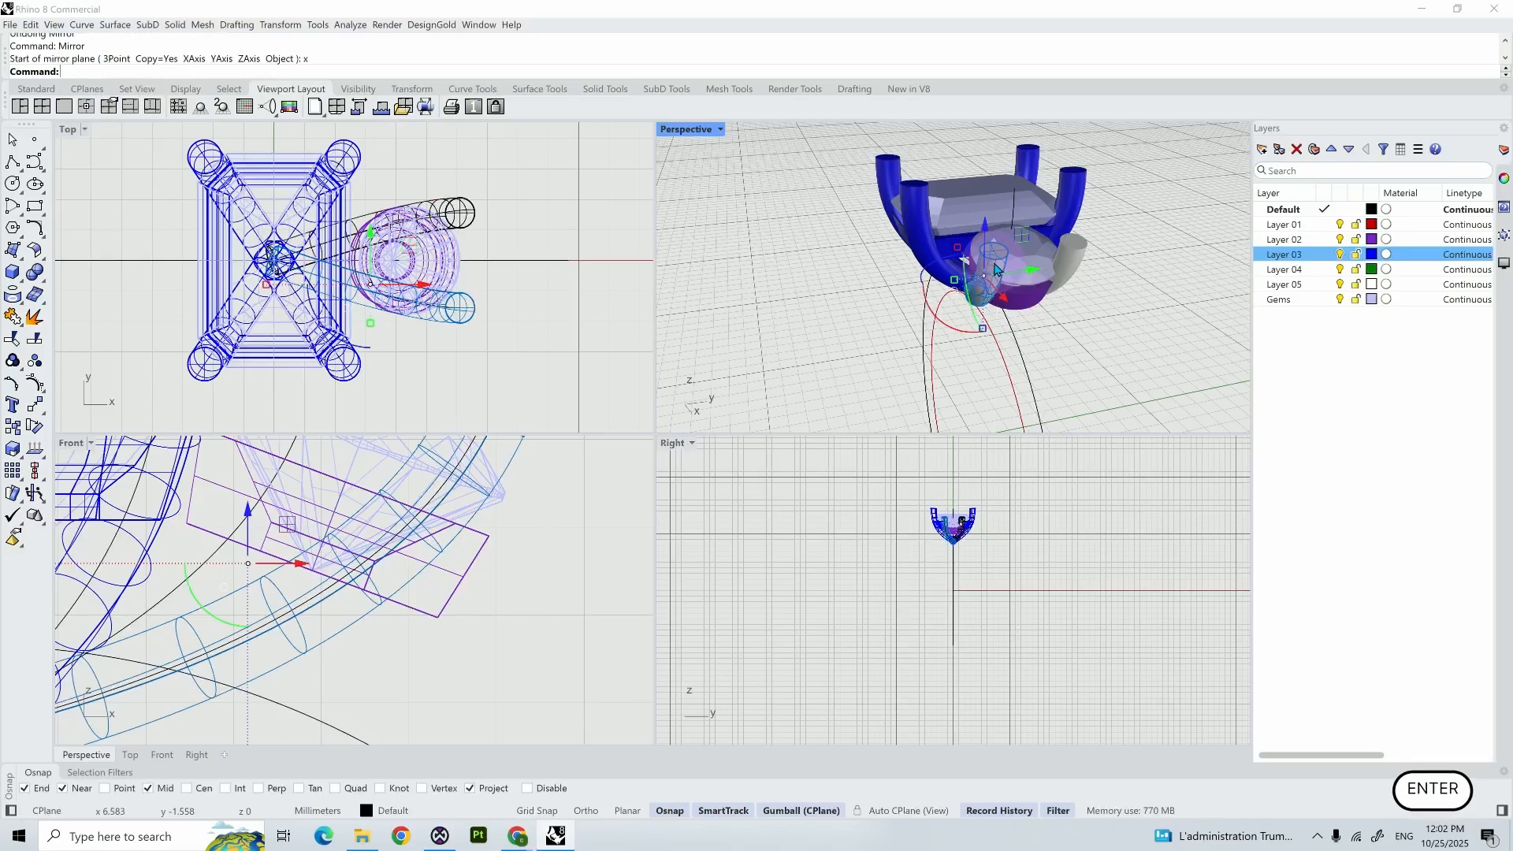
click(814, 313)
right_click(850, 357)
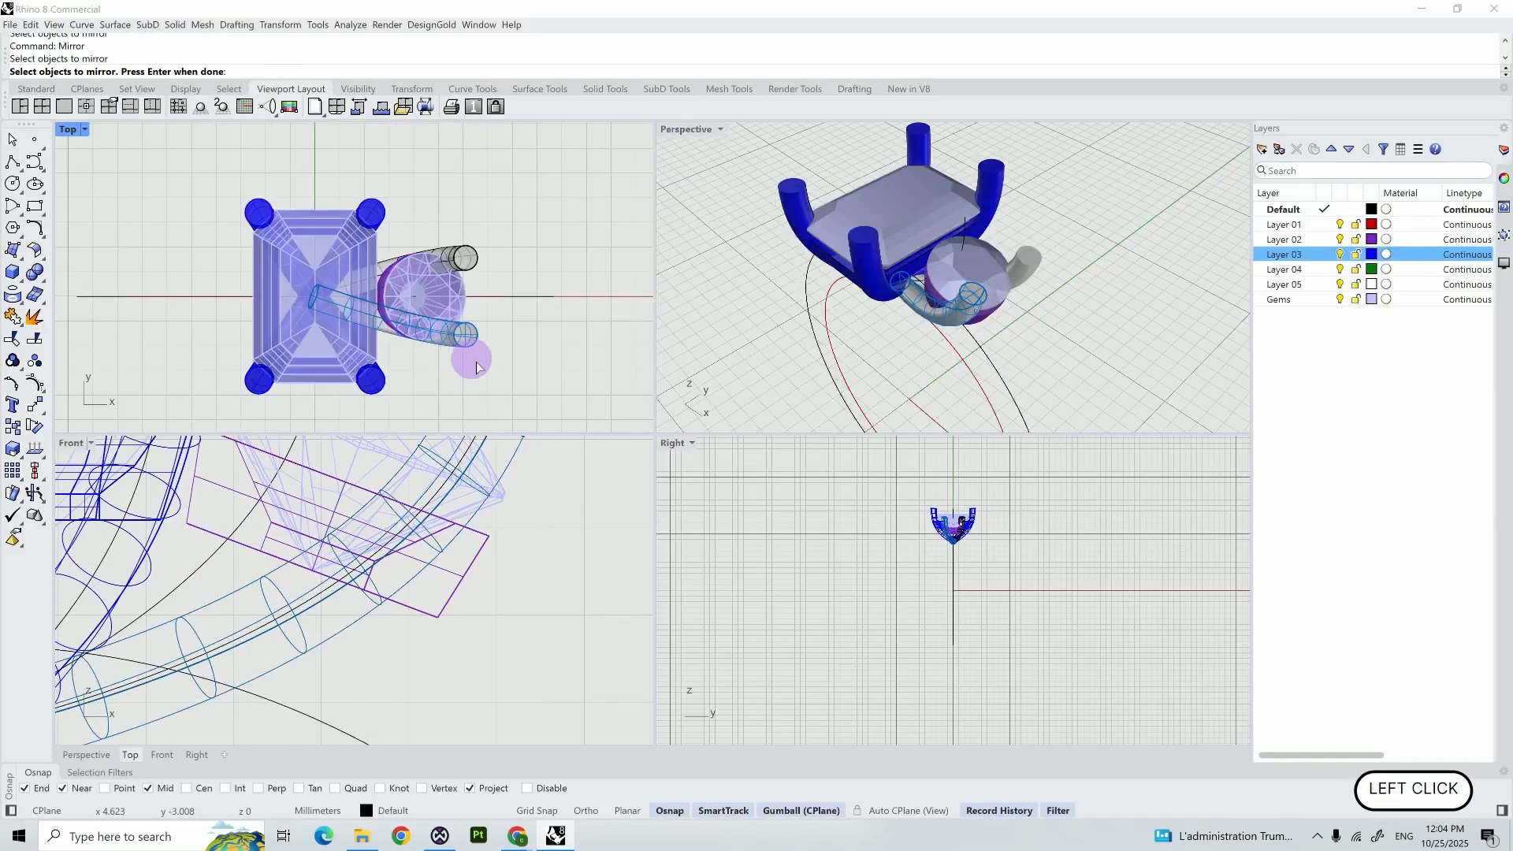
click(512, 371)
key(Escape)
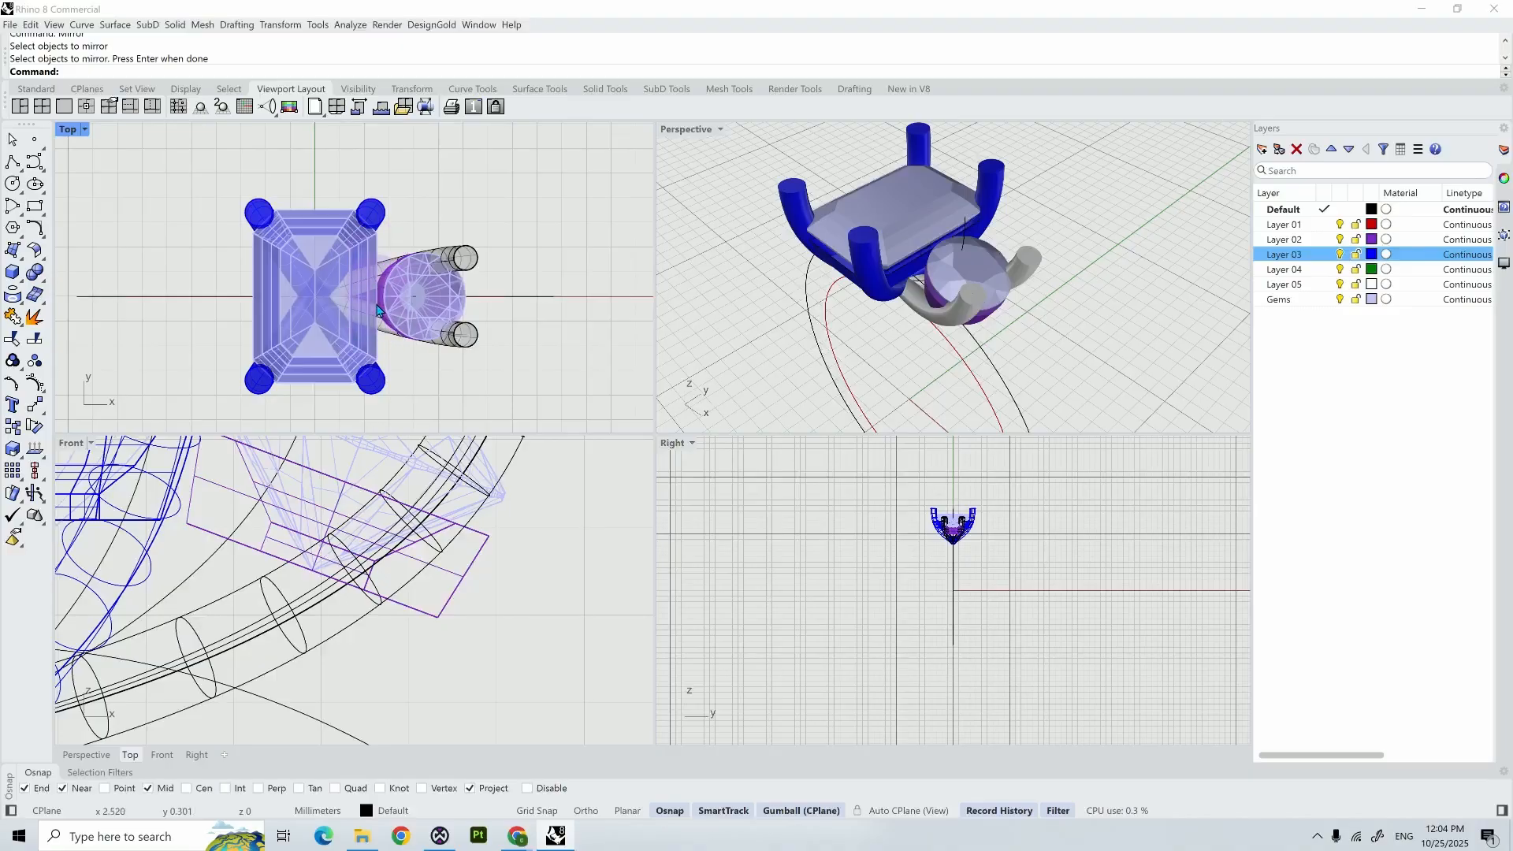
- Create a solid cylinder in the Front view, based at the origin, 1 mm in diameter, unconstrained in direction and about 3.7 mm tall
scroll(392, 488, down, 15)
right_drag(492, 510, 529, 494)
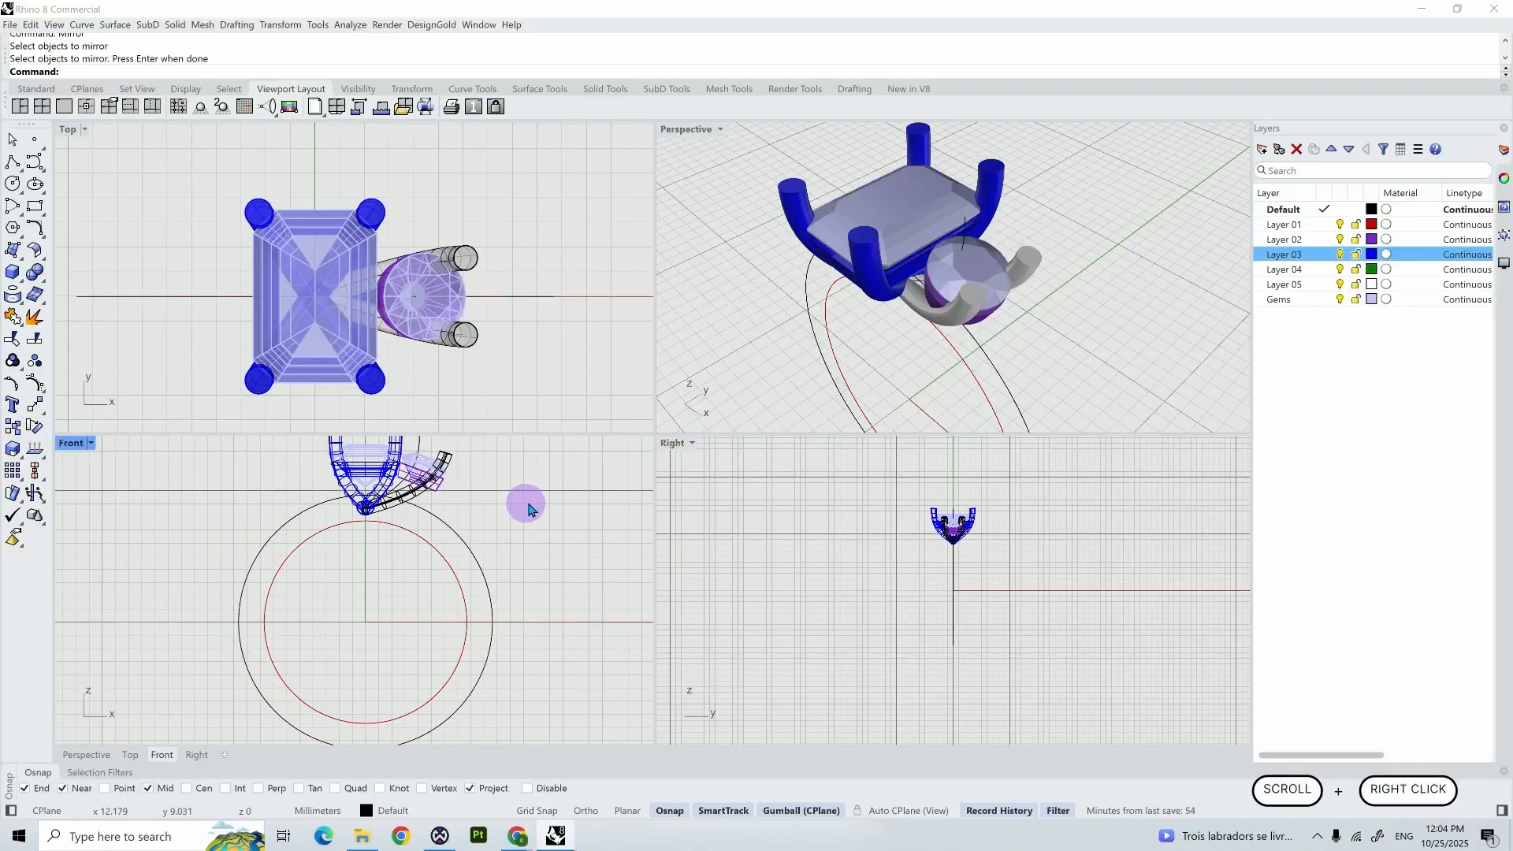
text(cy)
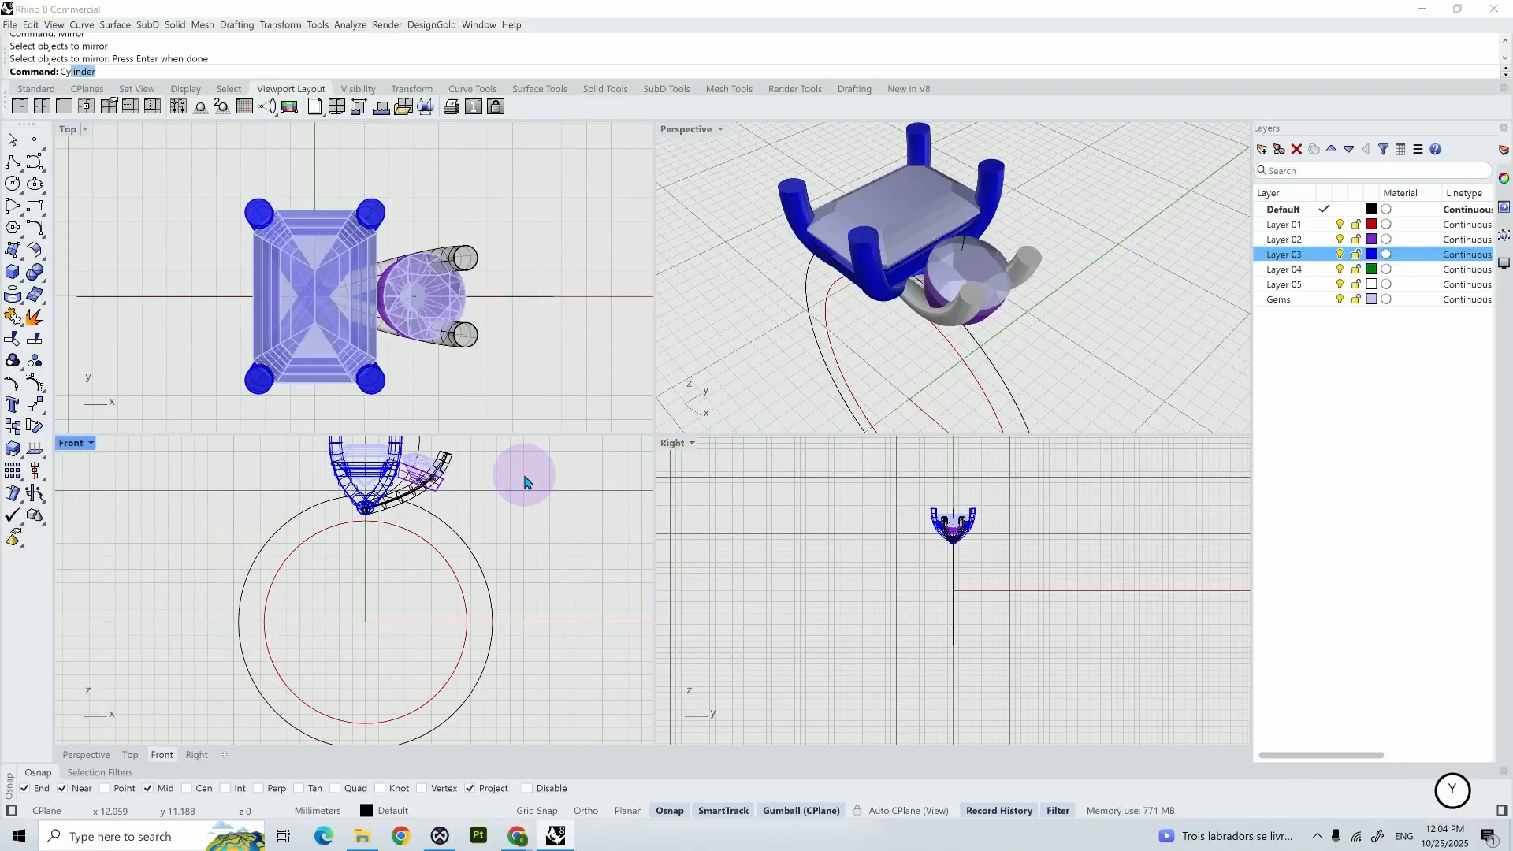
key(Return)
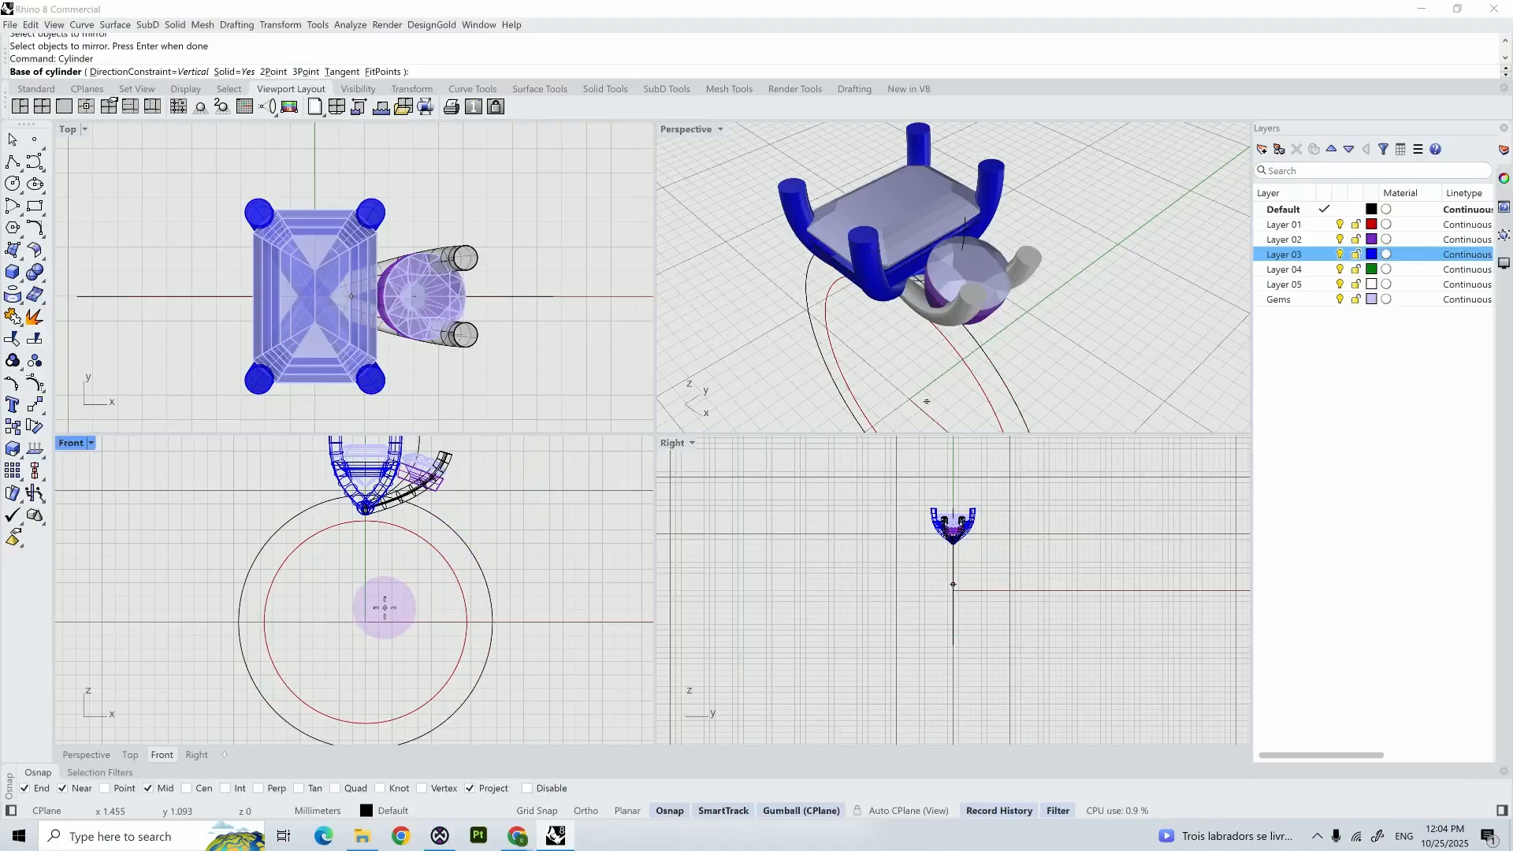
text(0)
key(Return)
scroll(364, 623, up, 2)
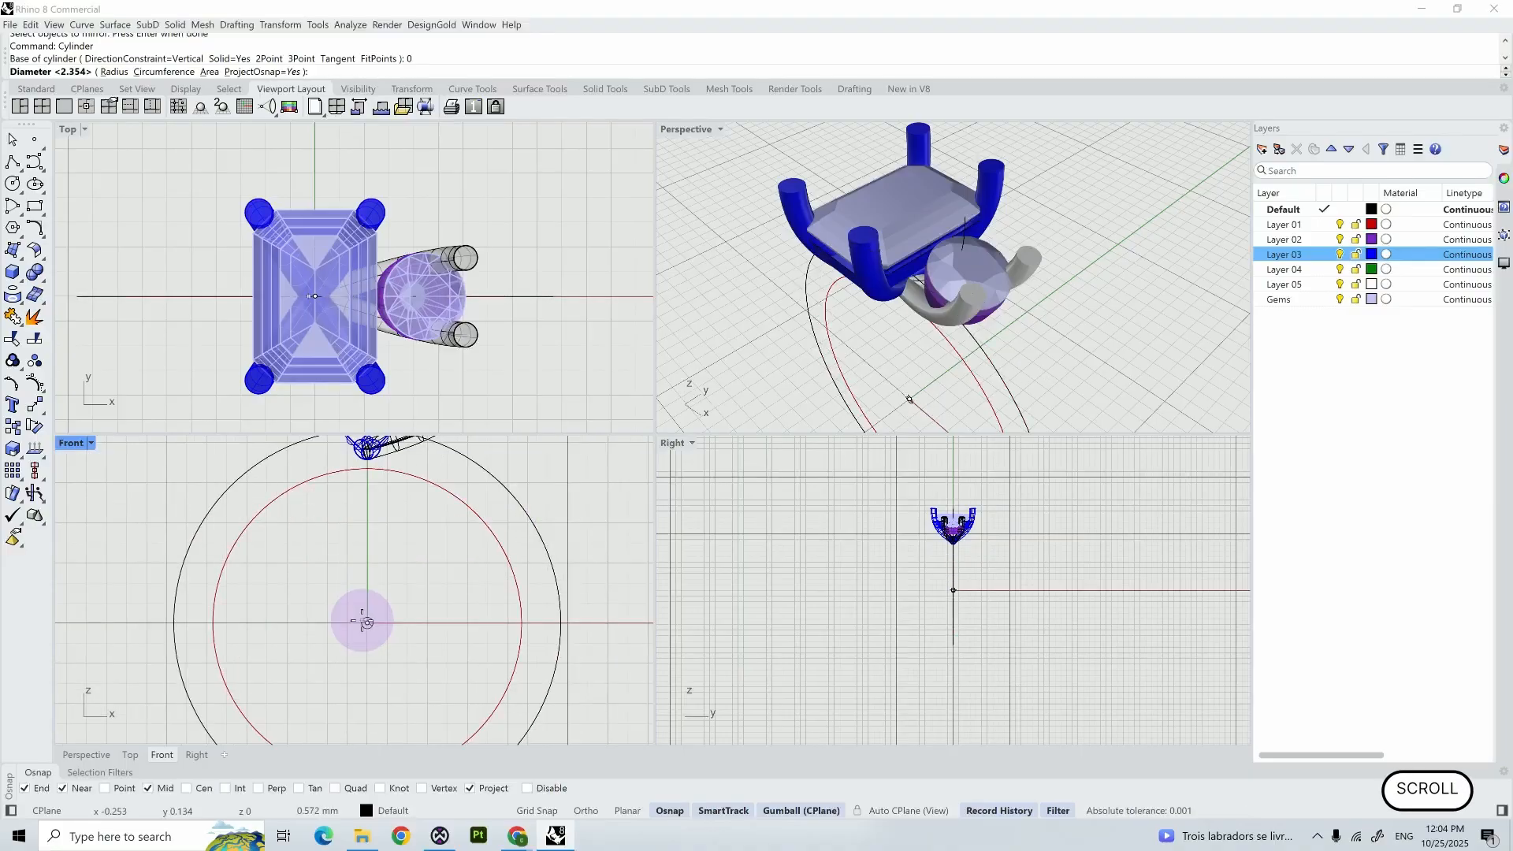
key(Return)
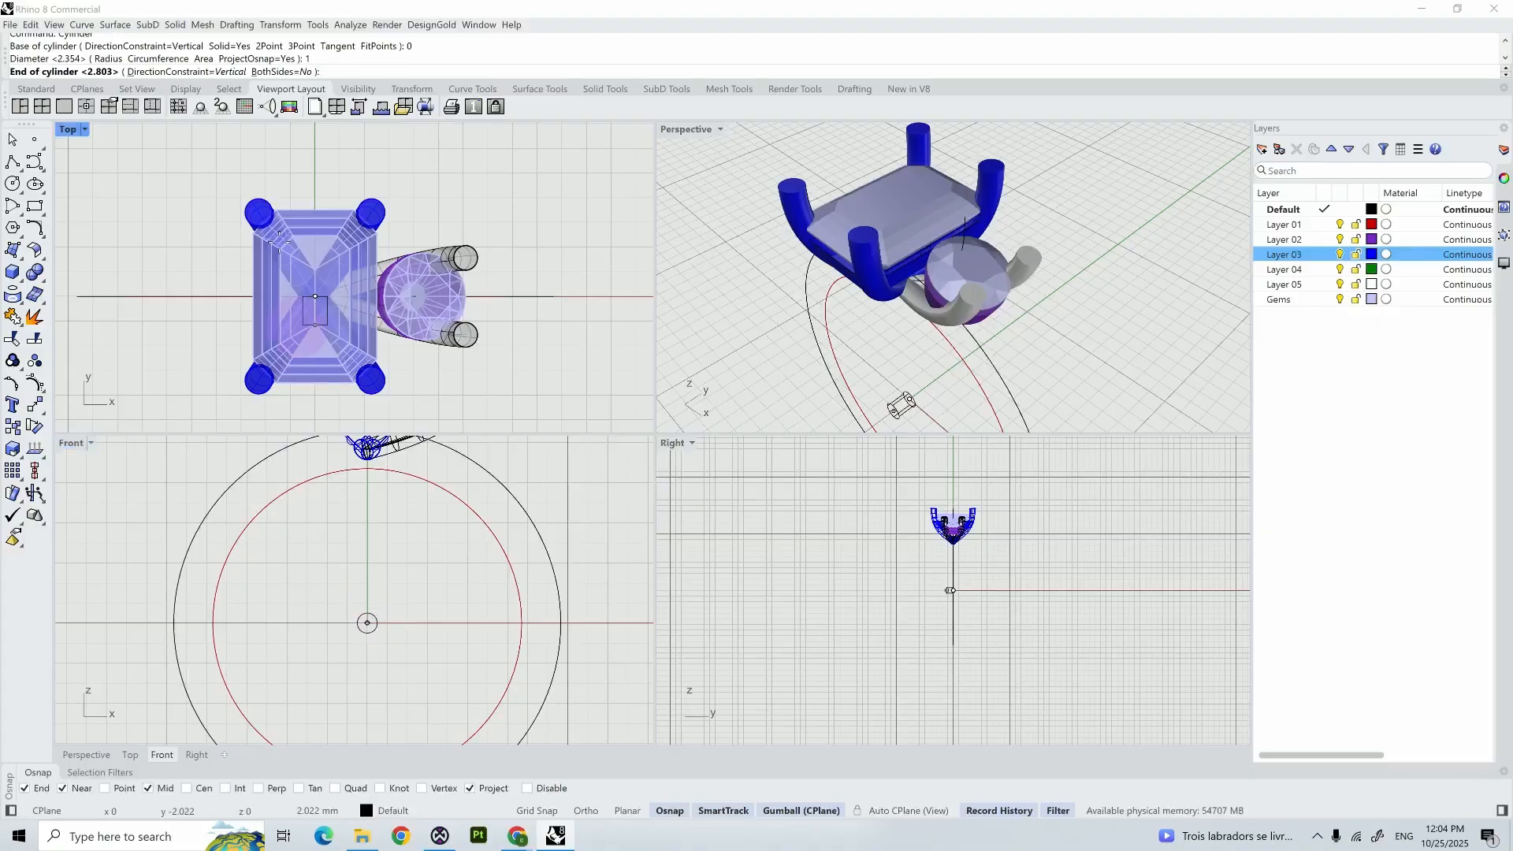
click(162, 71)
click(181, 92)
key(shift)
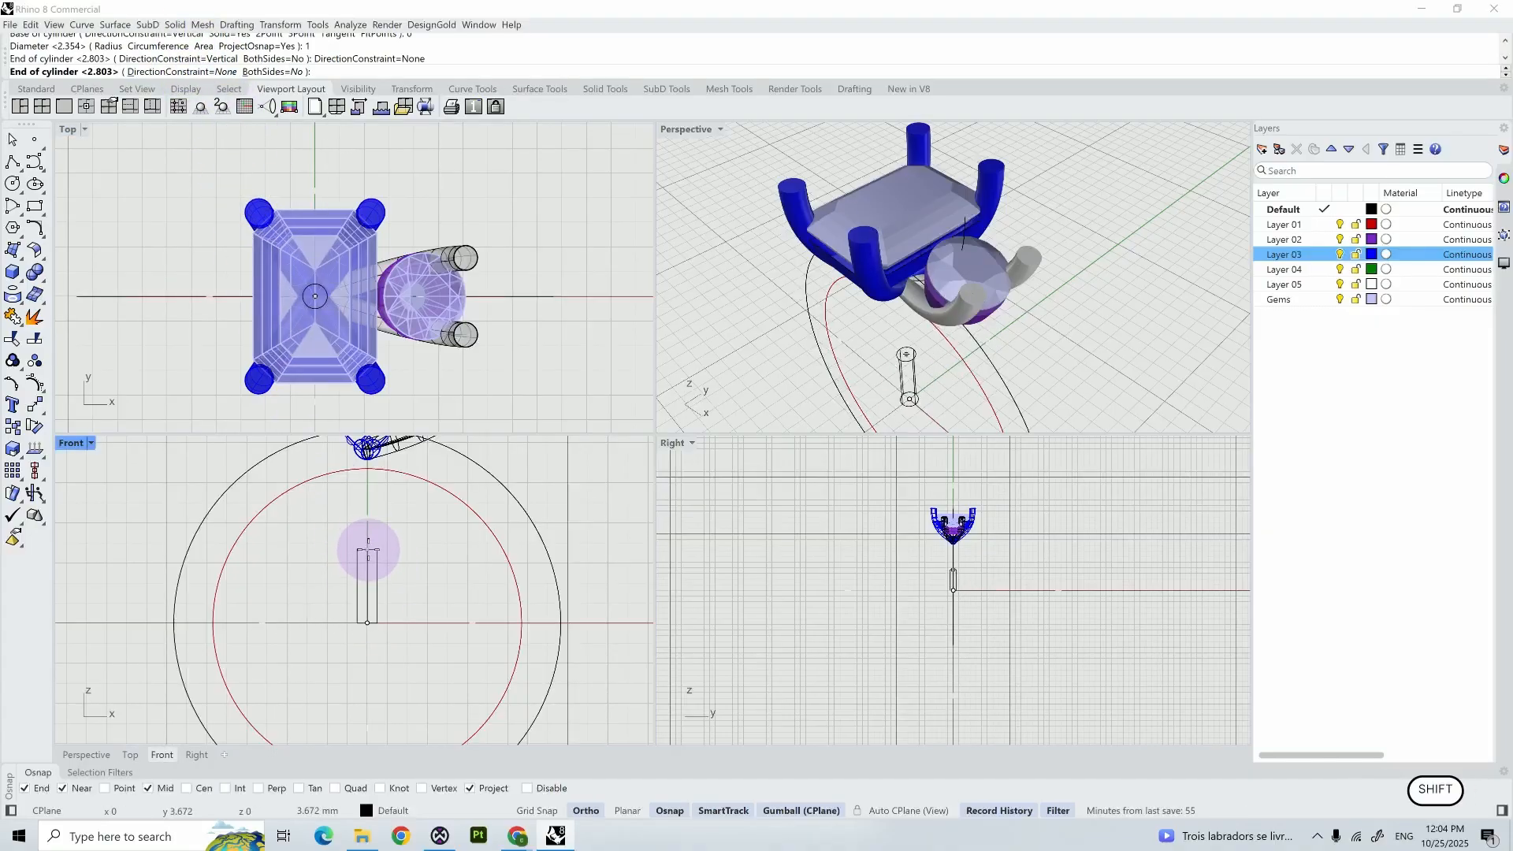
shift+click(368, 550)
scroll(399, 574, down, 2)
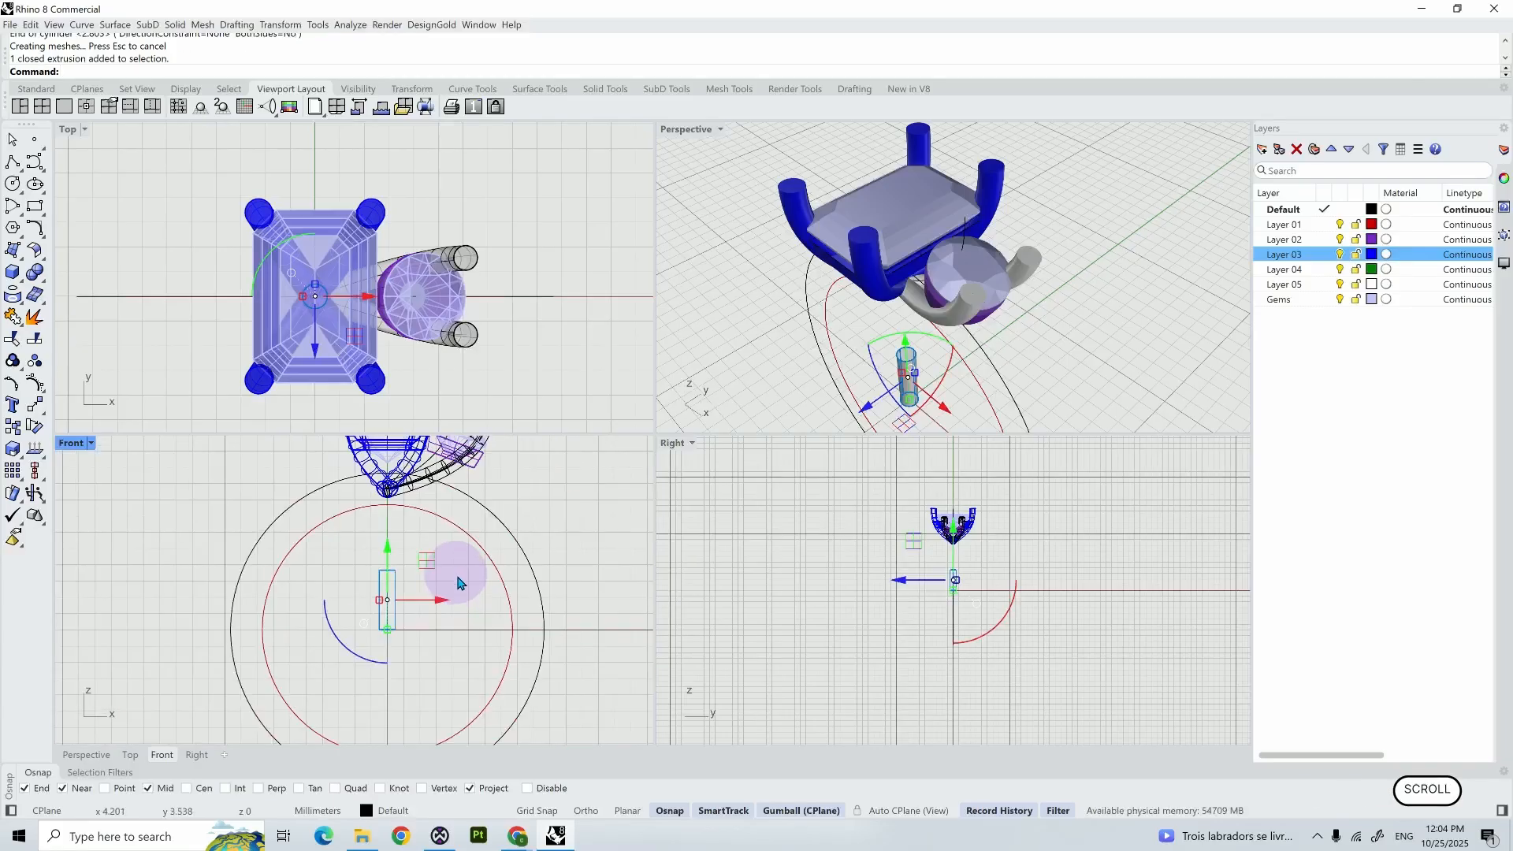
- Move the cylinder up to the round gem's inner side beside the centre setting's prong, tilted to match the gem's slant
right_drag(460, 583, 465, 659)
drag(393, 643, 493, 505)
right_drag(1016, 268, 1110, 288)
scroll(1064, 240, up, 5)
drag(841, 273, 752, 298)
mouse_move(1071, 259)
right_down()
mouse_move(1112, 297)
mouse_move(1085, 236)
right_up()
scroll(1074, 256, down, 3)
shift+right_drag(1086, 236, 1111, 258)
drag(835, 252, 810, 241)
right_drag(930, 311, 949, 216)
- Fine-tune the tilted cylinder's position so it grips the round gem's inner edge
drag(881, 301, 907, 309)
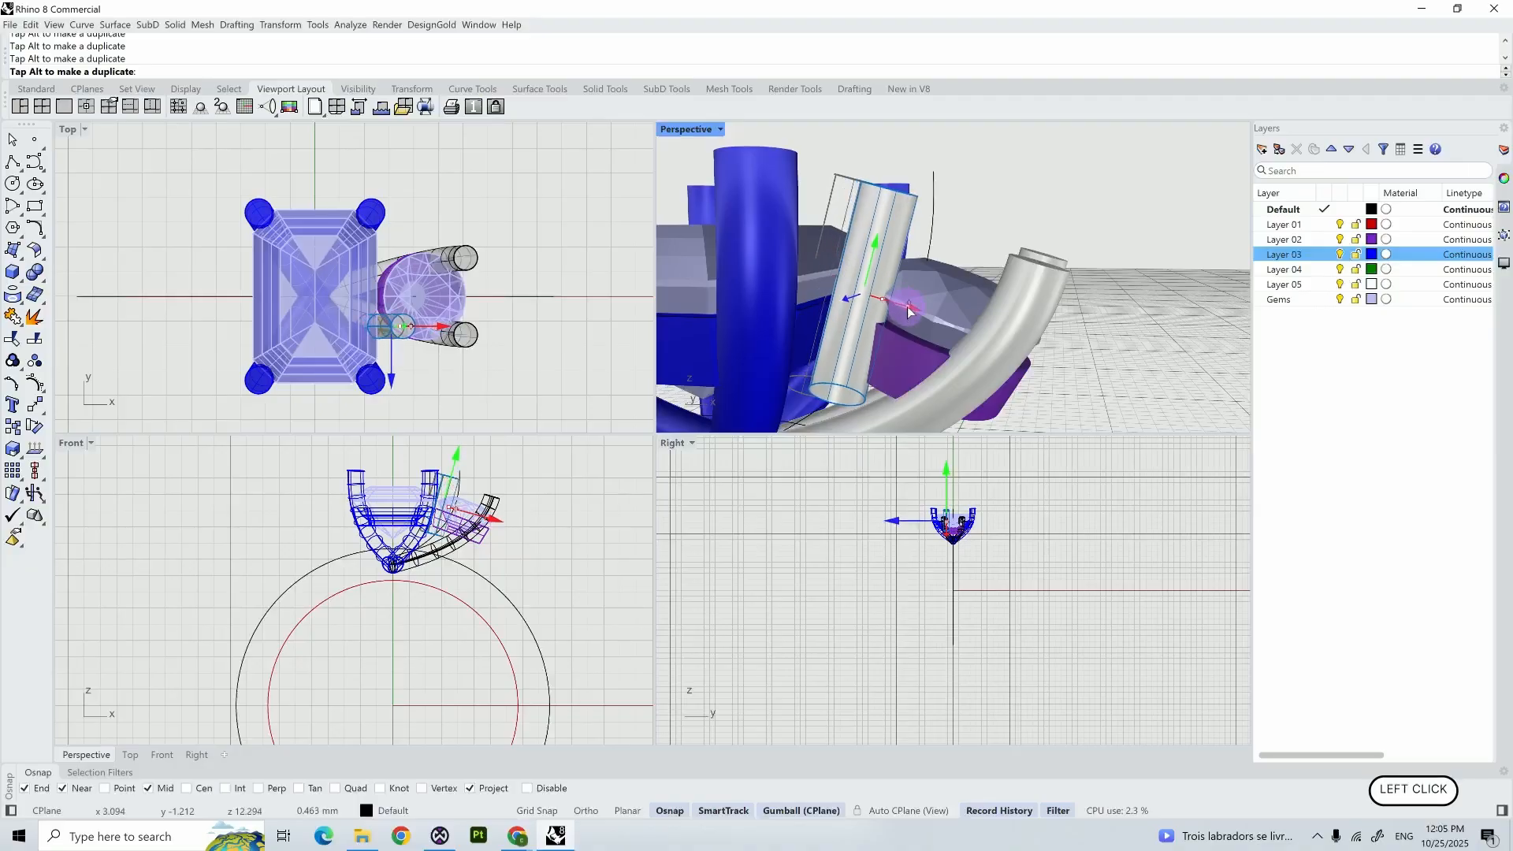
drag(907, 309, 910, 310)
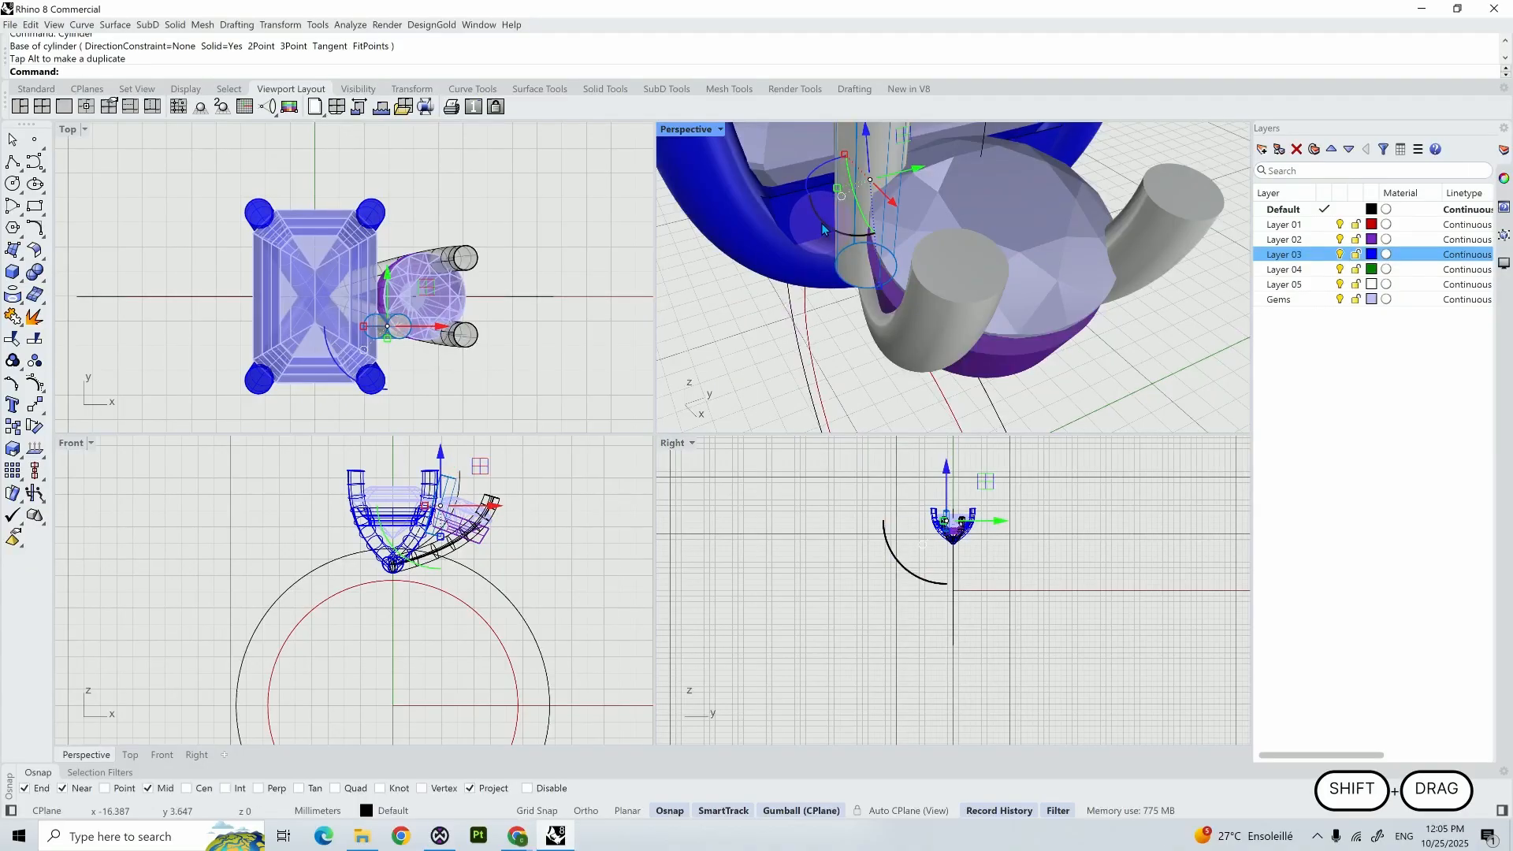
drag(846, 218, 824, 225)
shift+right_drag(832, 335, 785, 429)
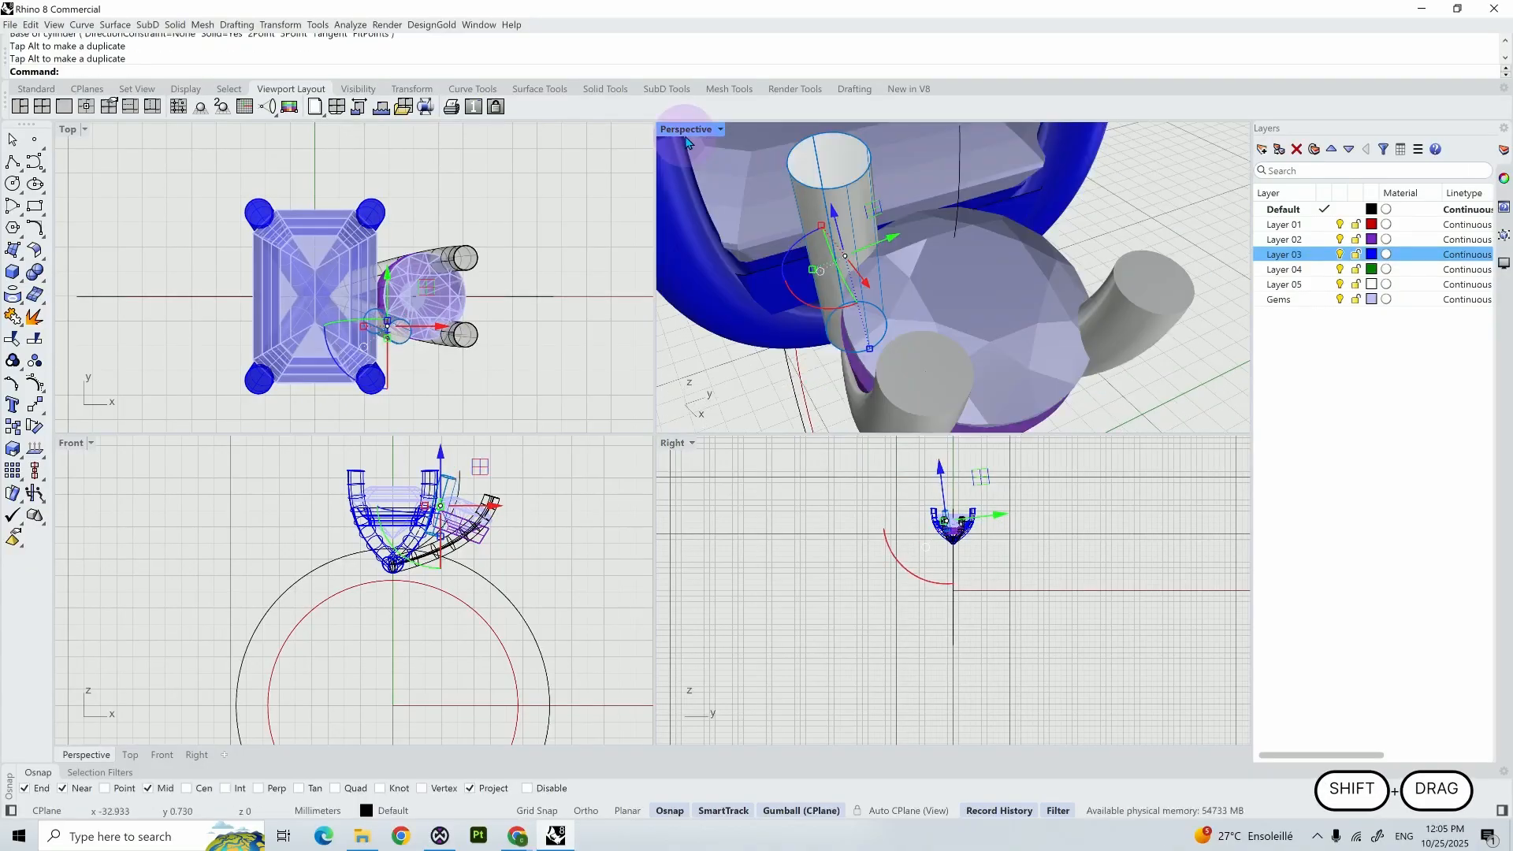
- Examine how the cylinder prong sits against the round gem and the neighbouring prongs in the maximized Perspective view
double_click(685, 130)
scroll(666, 315, down, 3)
right_drag(764, 313, 741, 252)
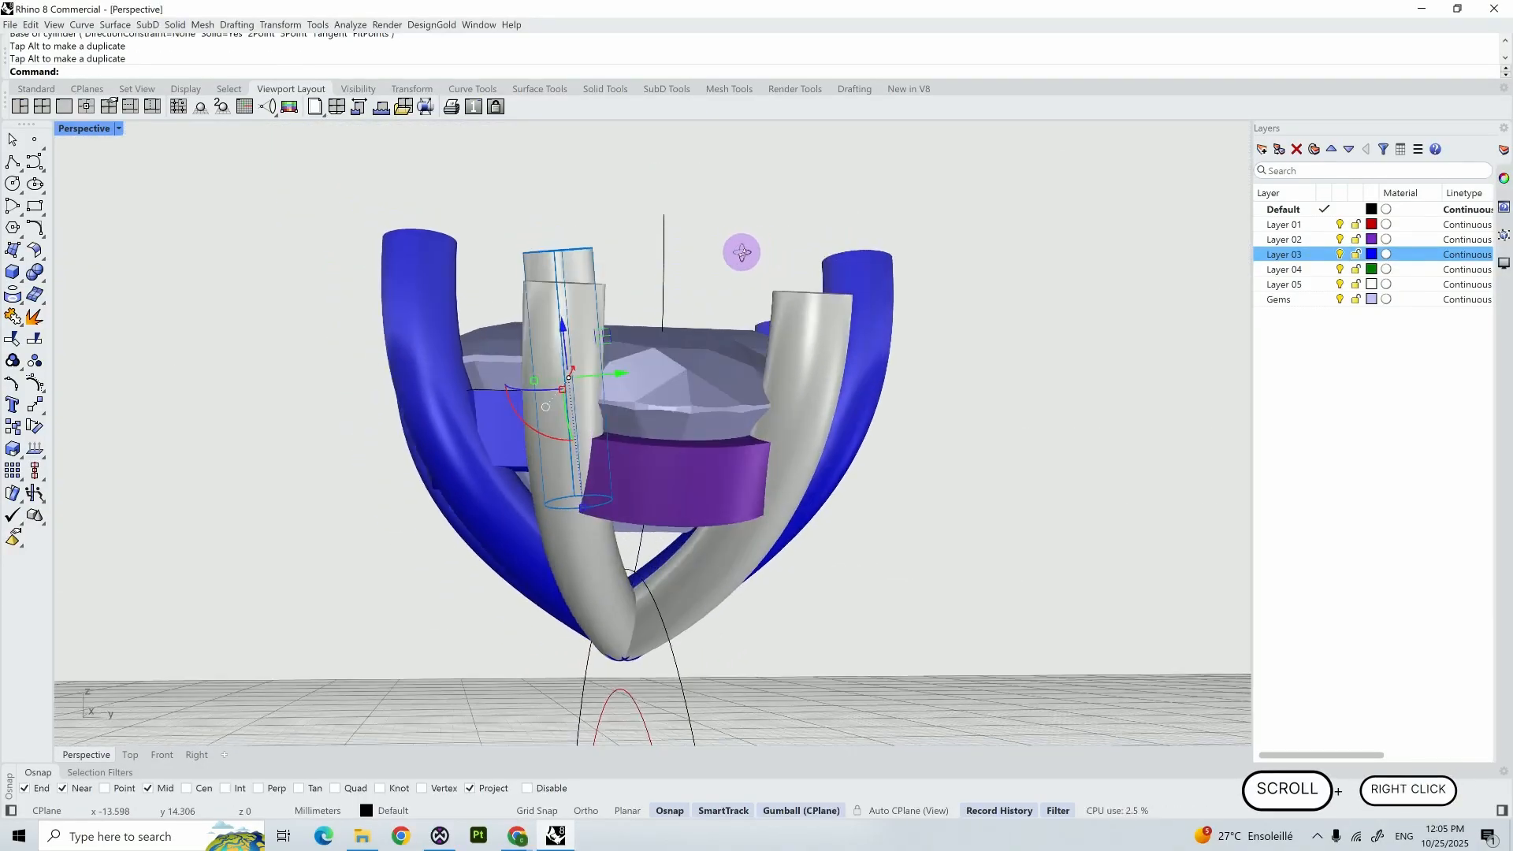
click(536, 346)
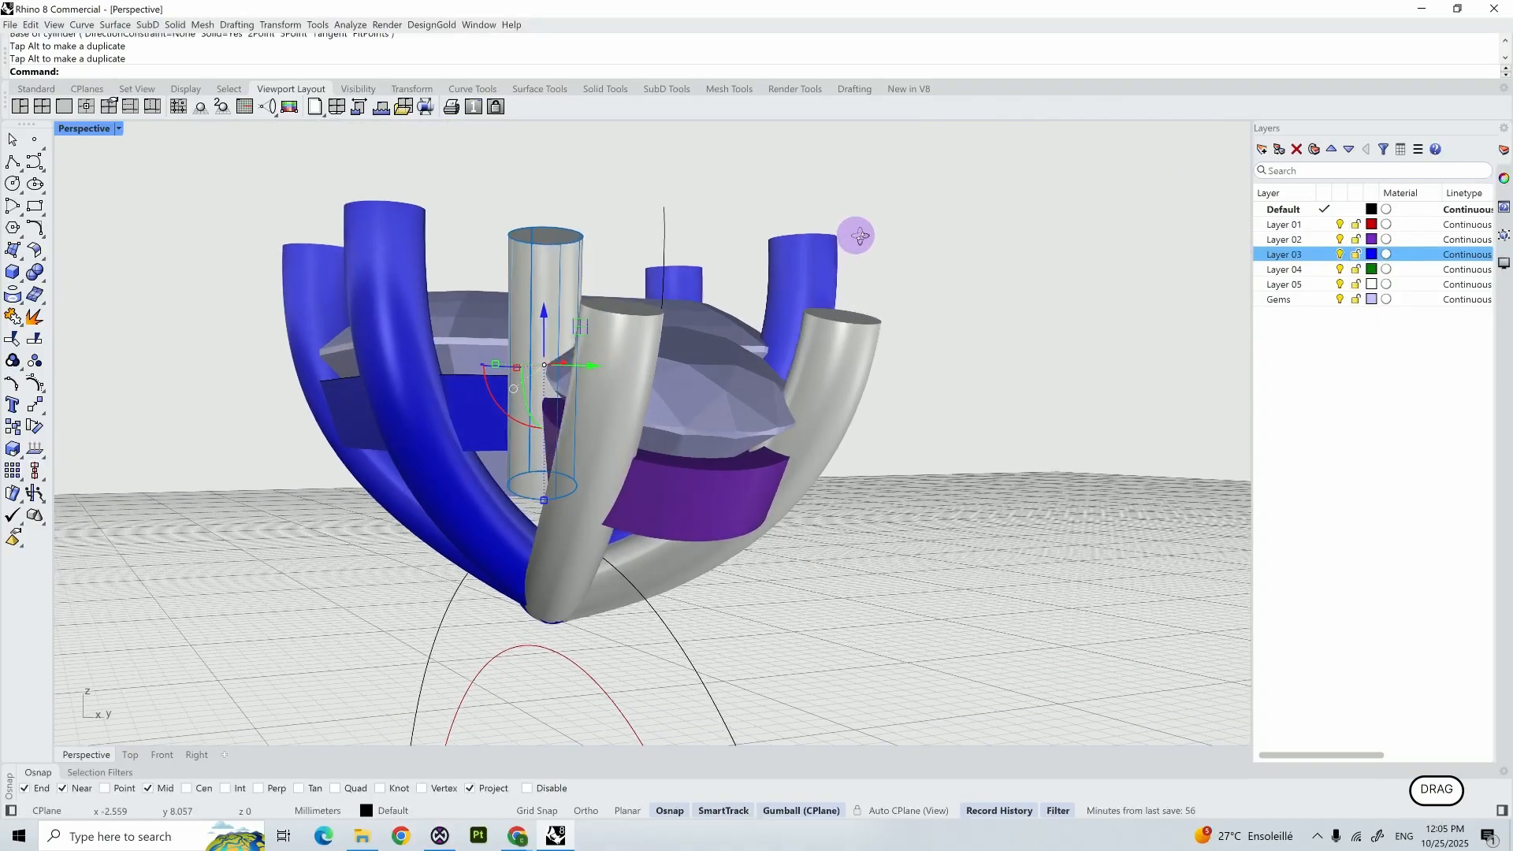
scroll(918, 275, down, 3)
scroll(918, 275, down, 3)
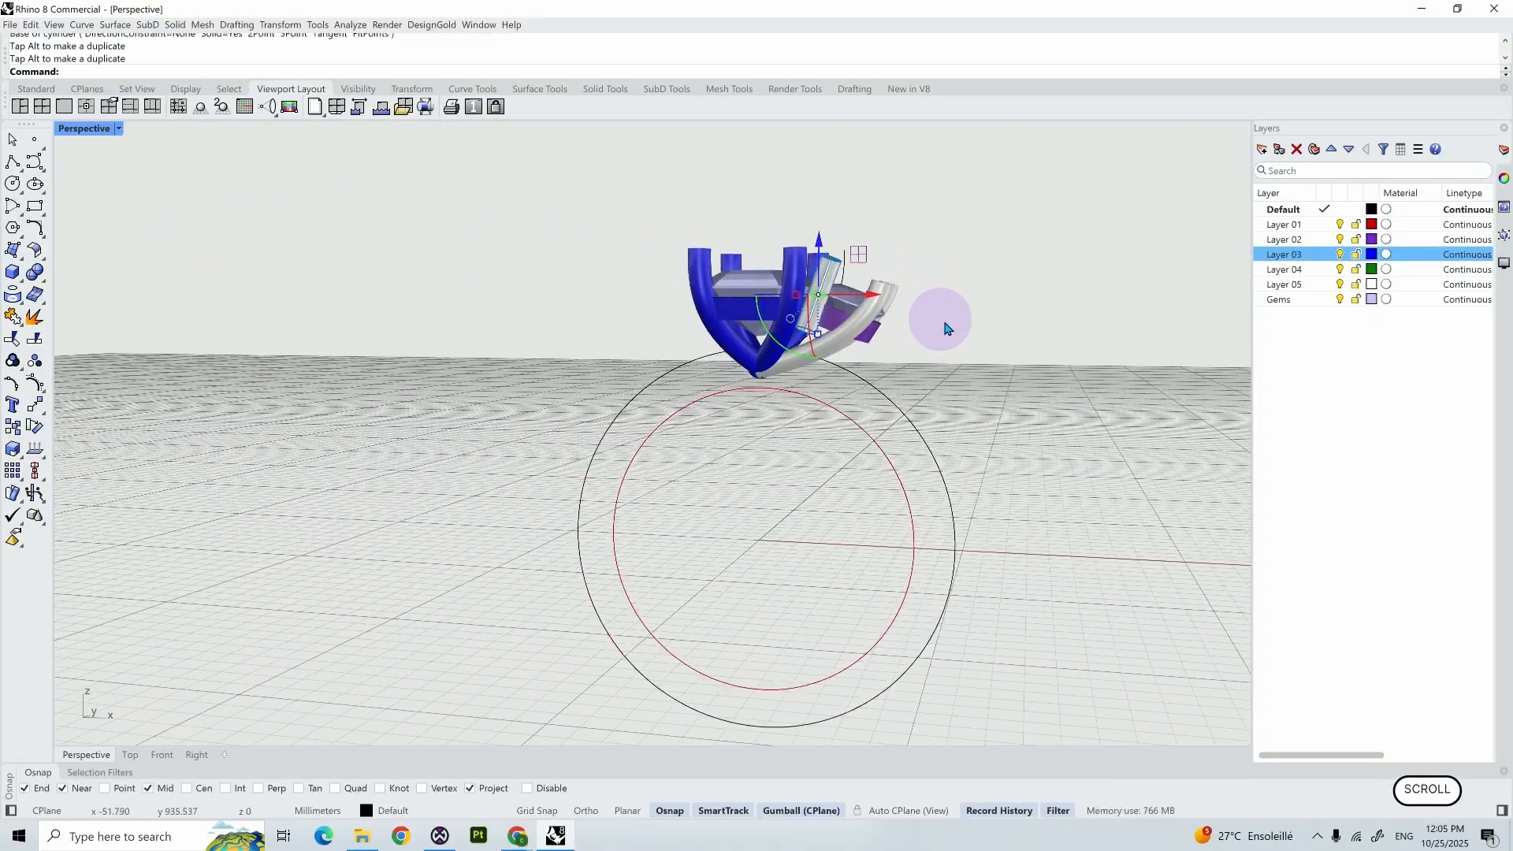
right_drag(938, 318, 969, 317)
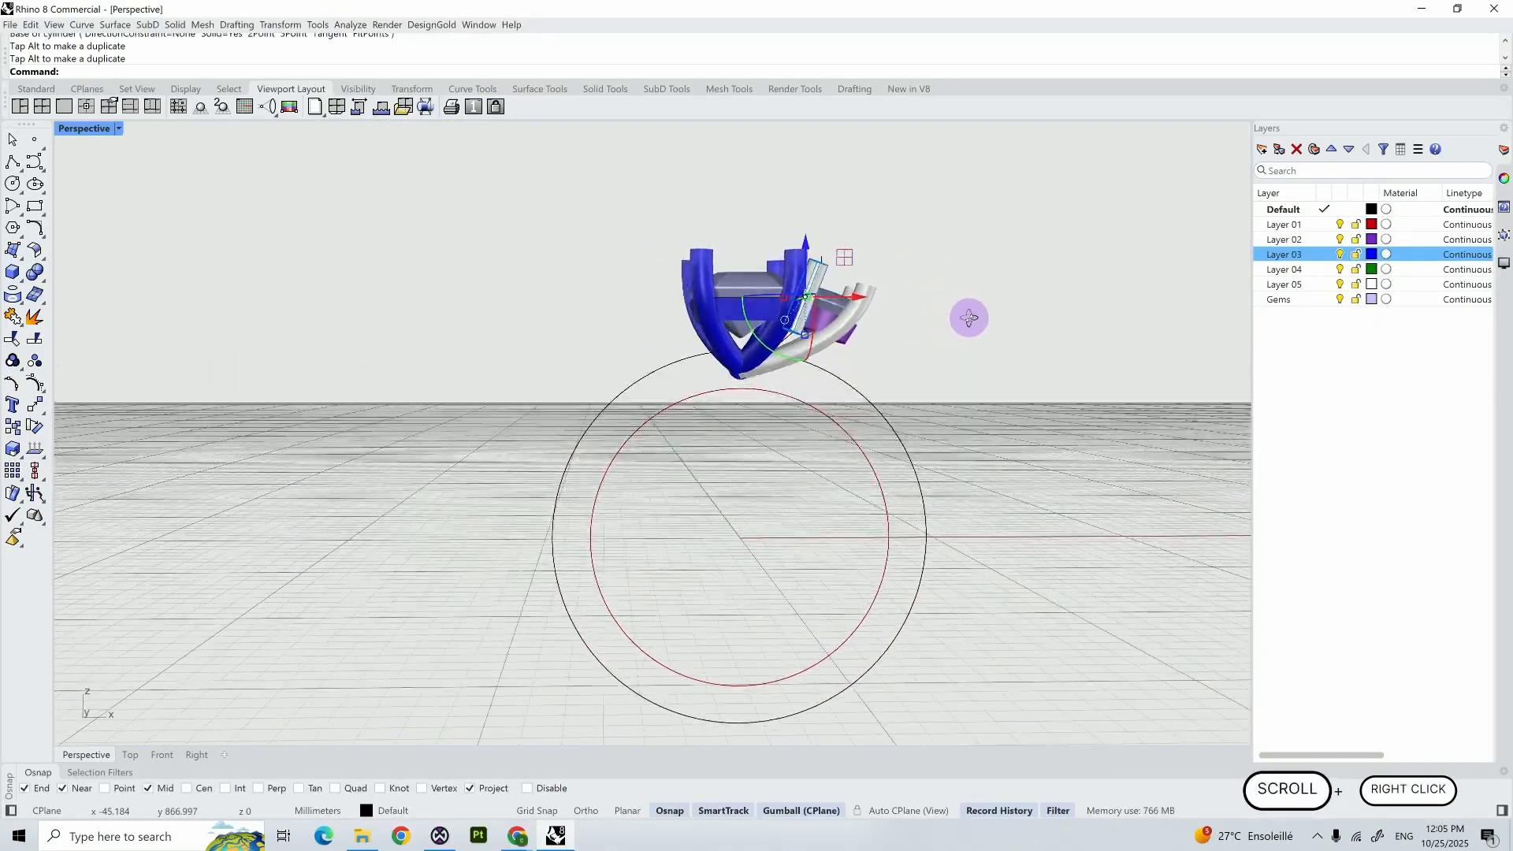
- Draw a straight polyline in the Front view from the midpoint of the round bezel's underside, extending along that edge past the cylinder
click(161, 754)
scroll(977, 254, up, 3)
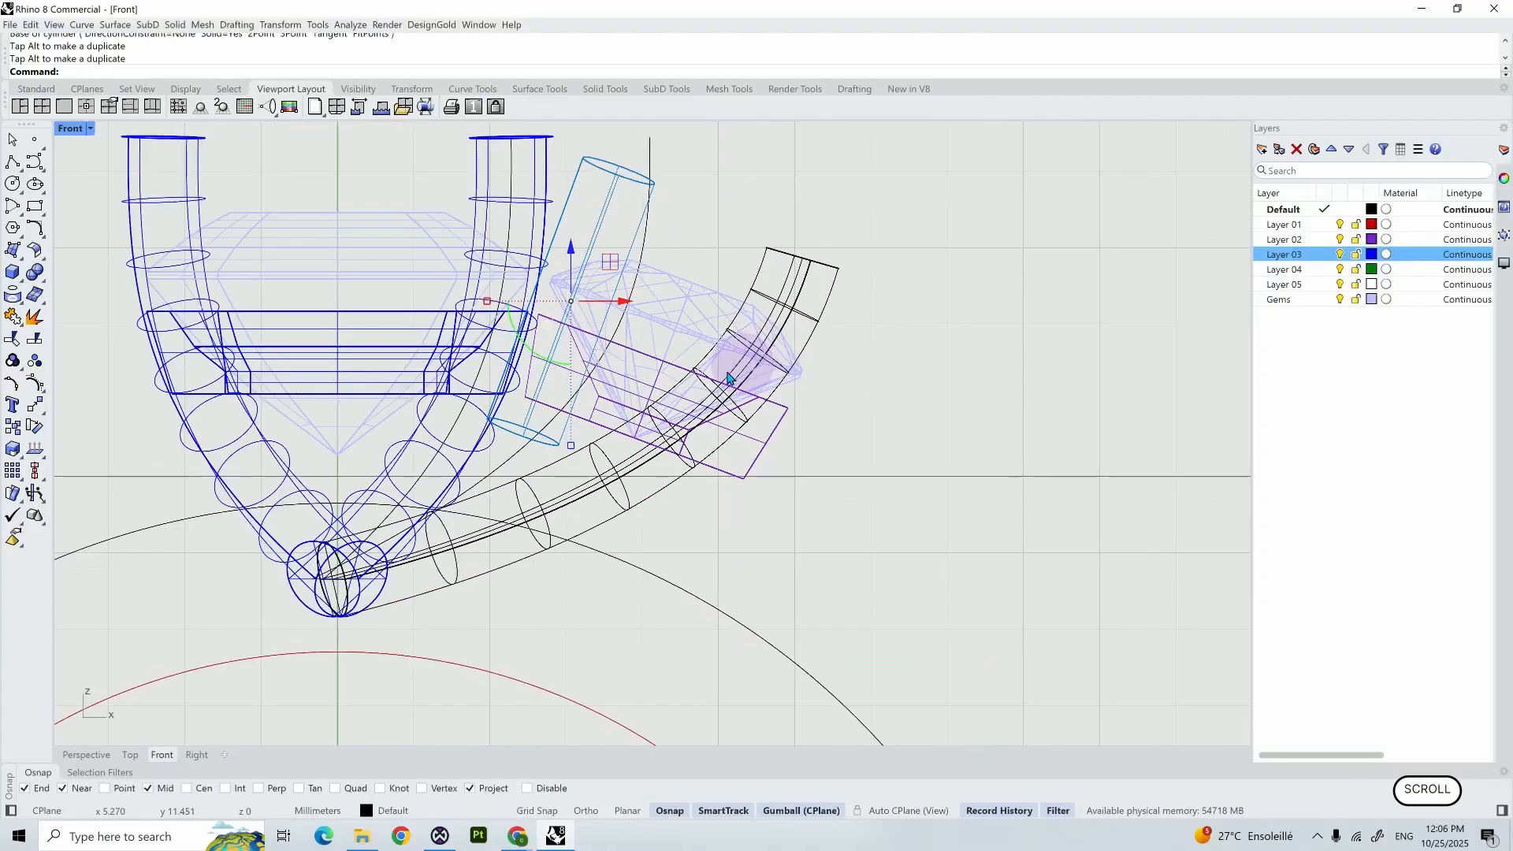
key(Escape)
click(11, 163)
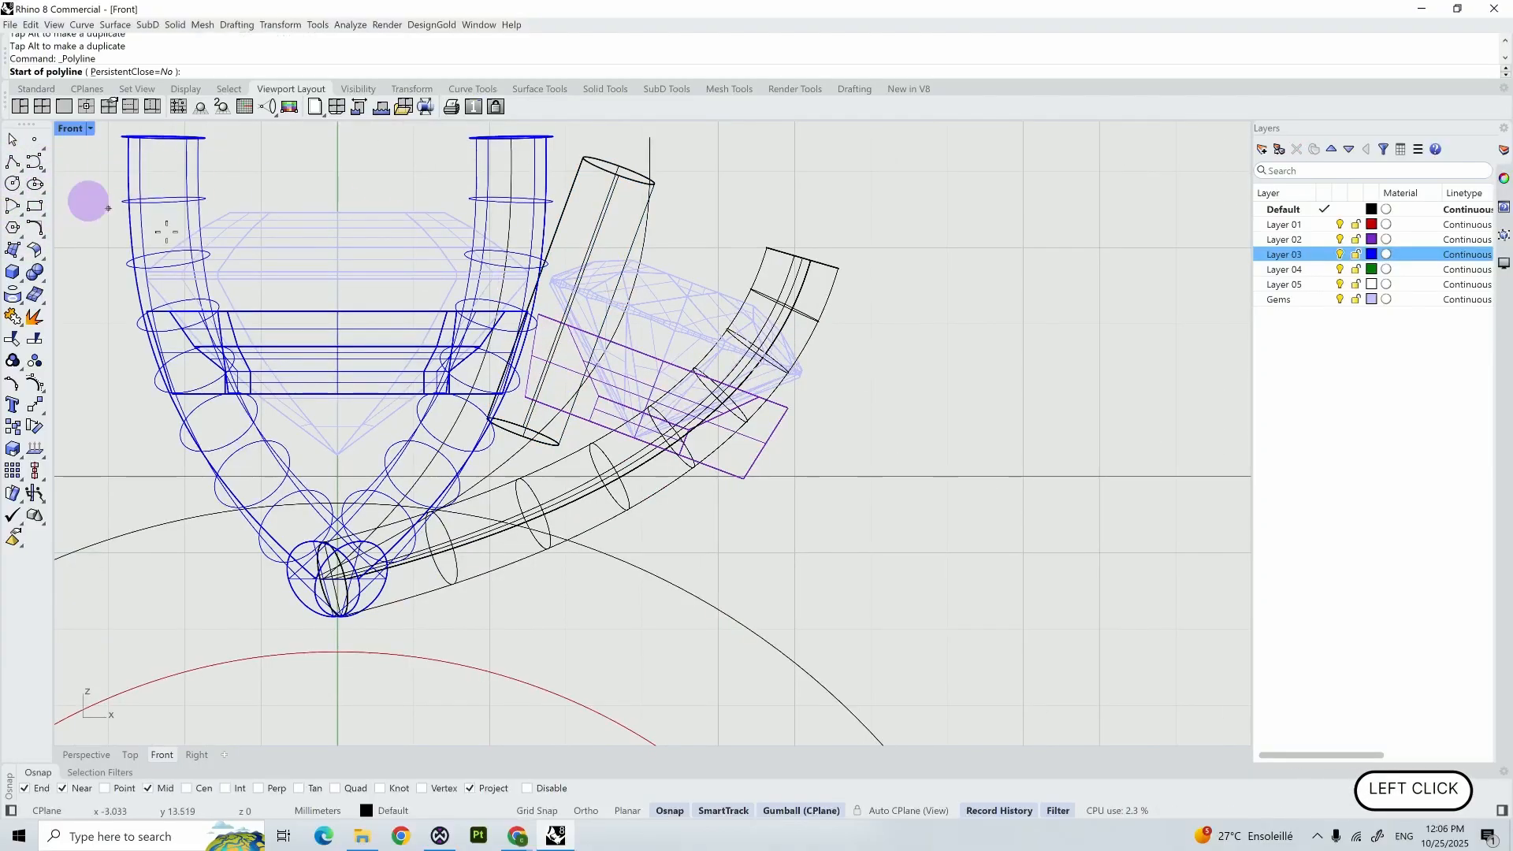
scroll(607, 417, up, 3)
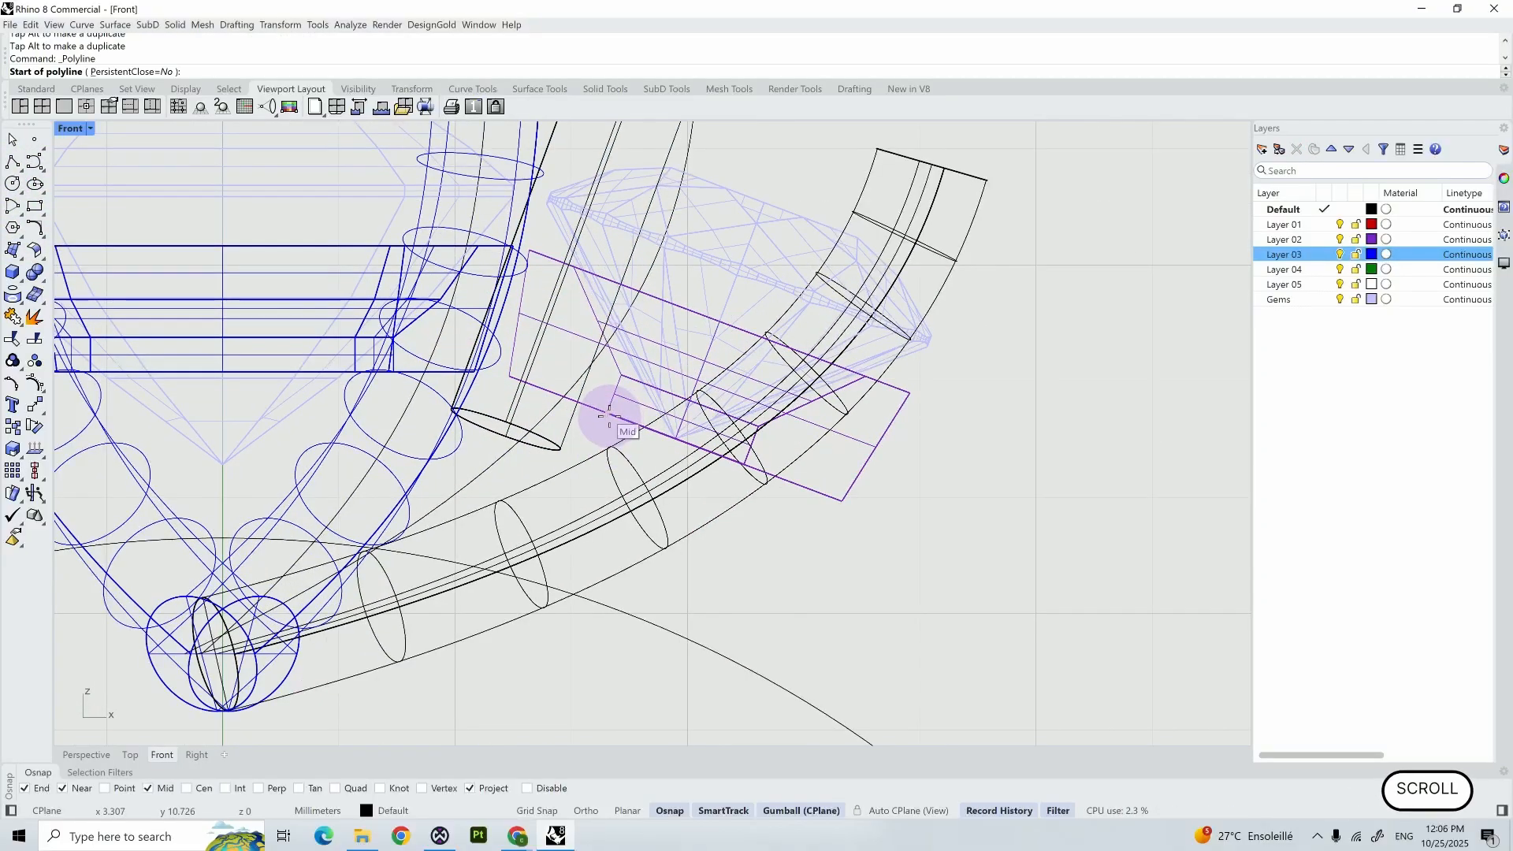
click(608, 416)
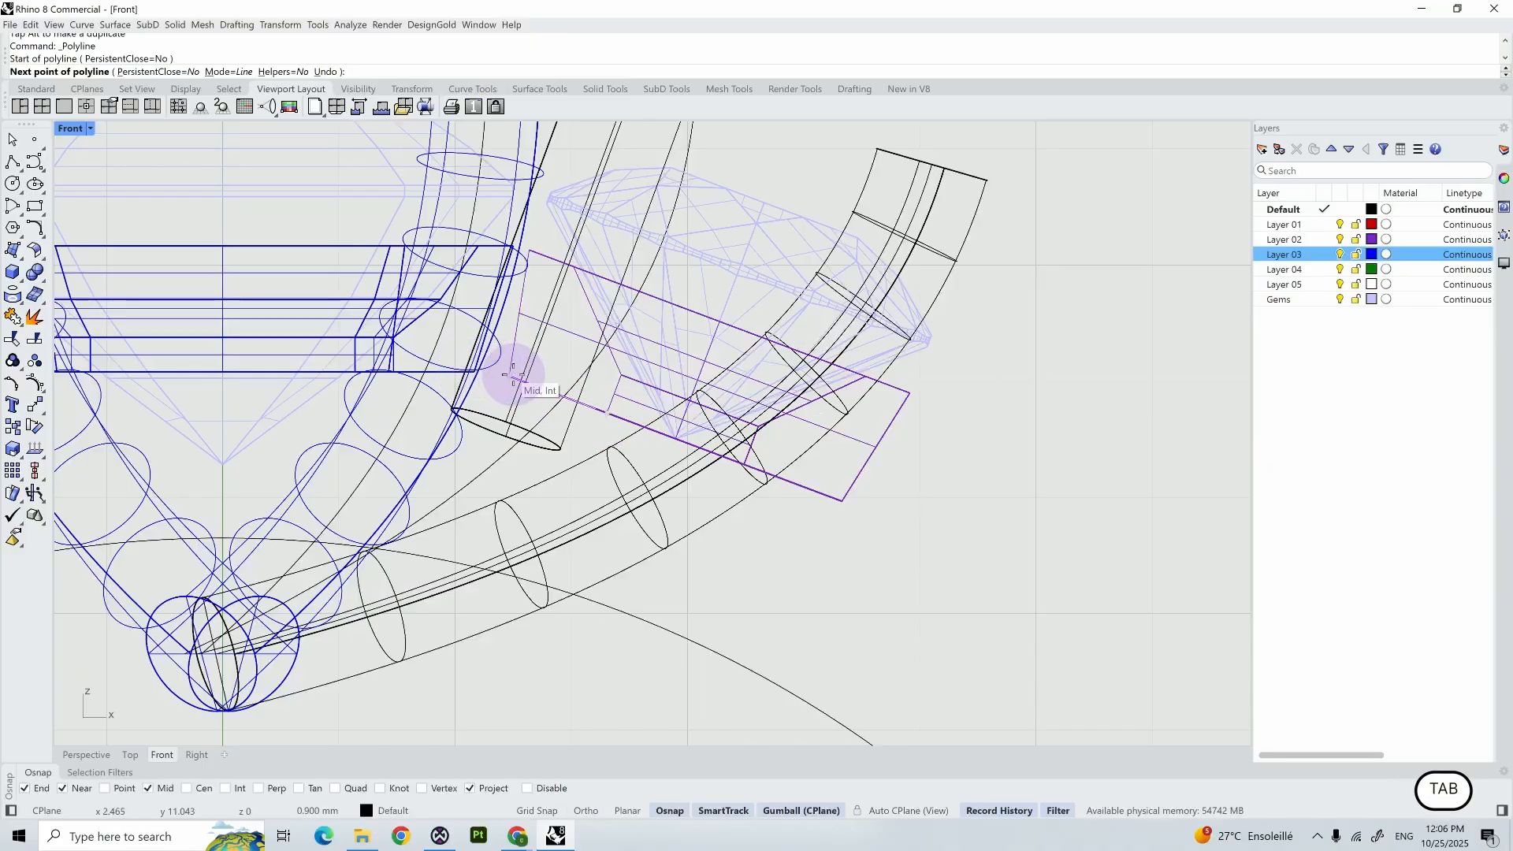
click(425, 337)
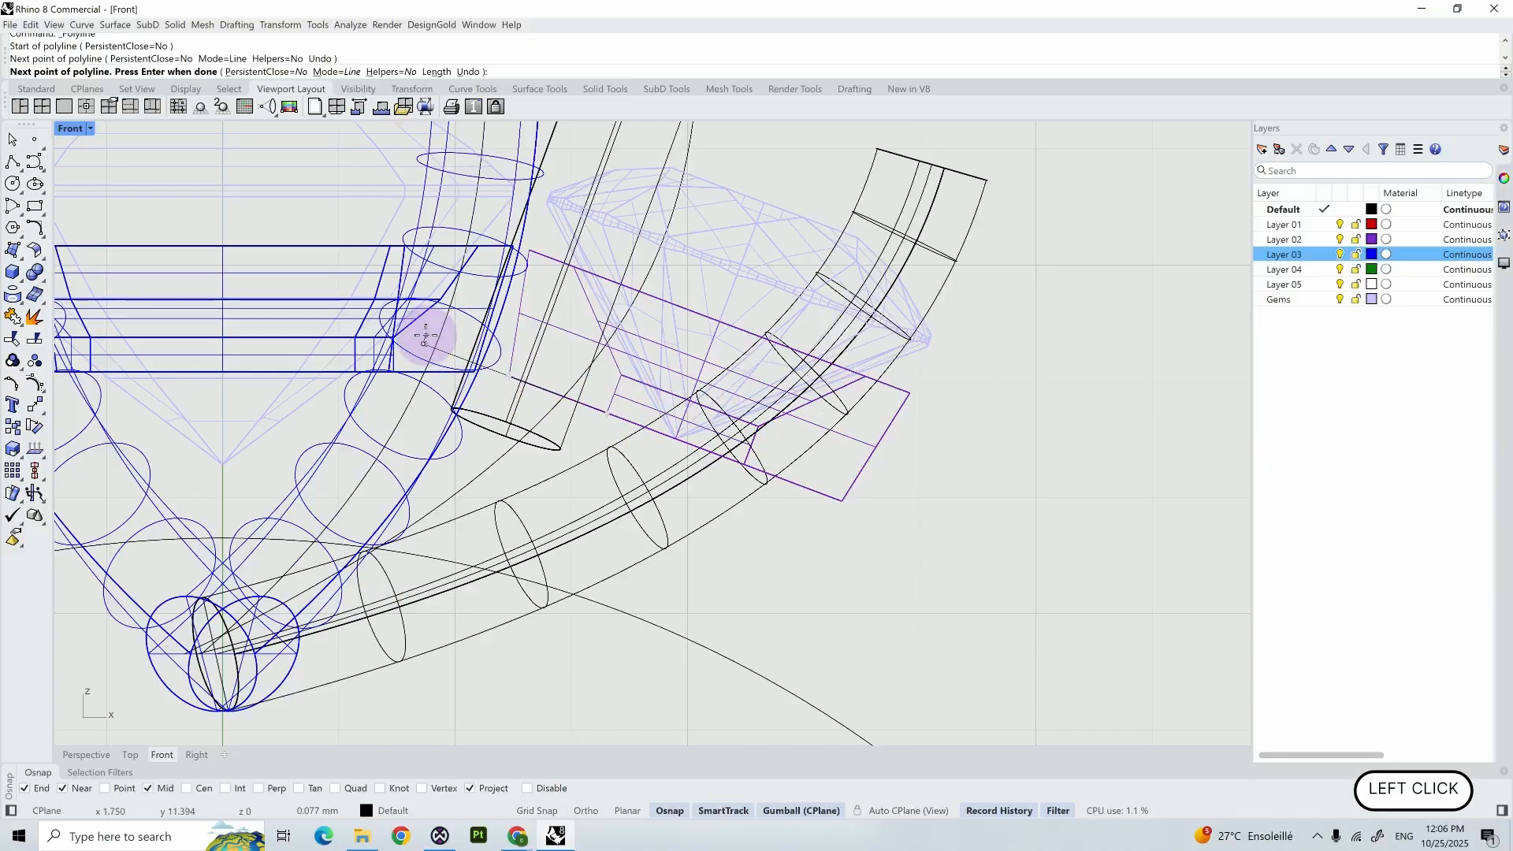
right_click(426, 336)
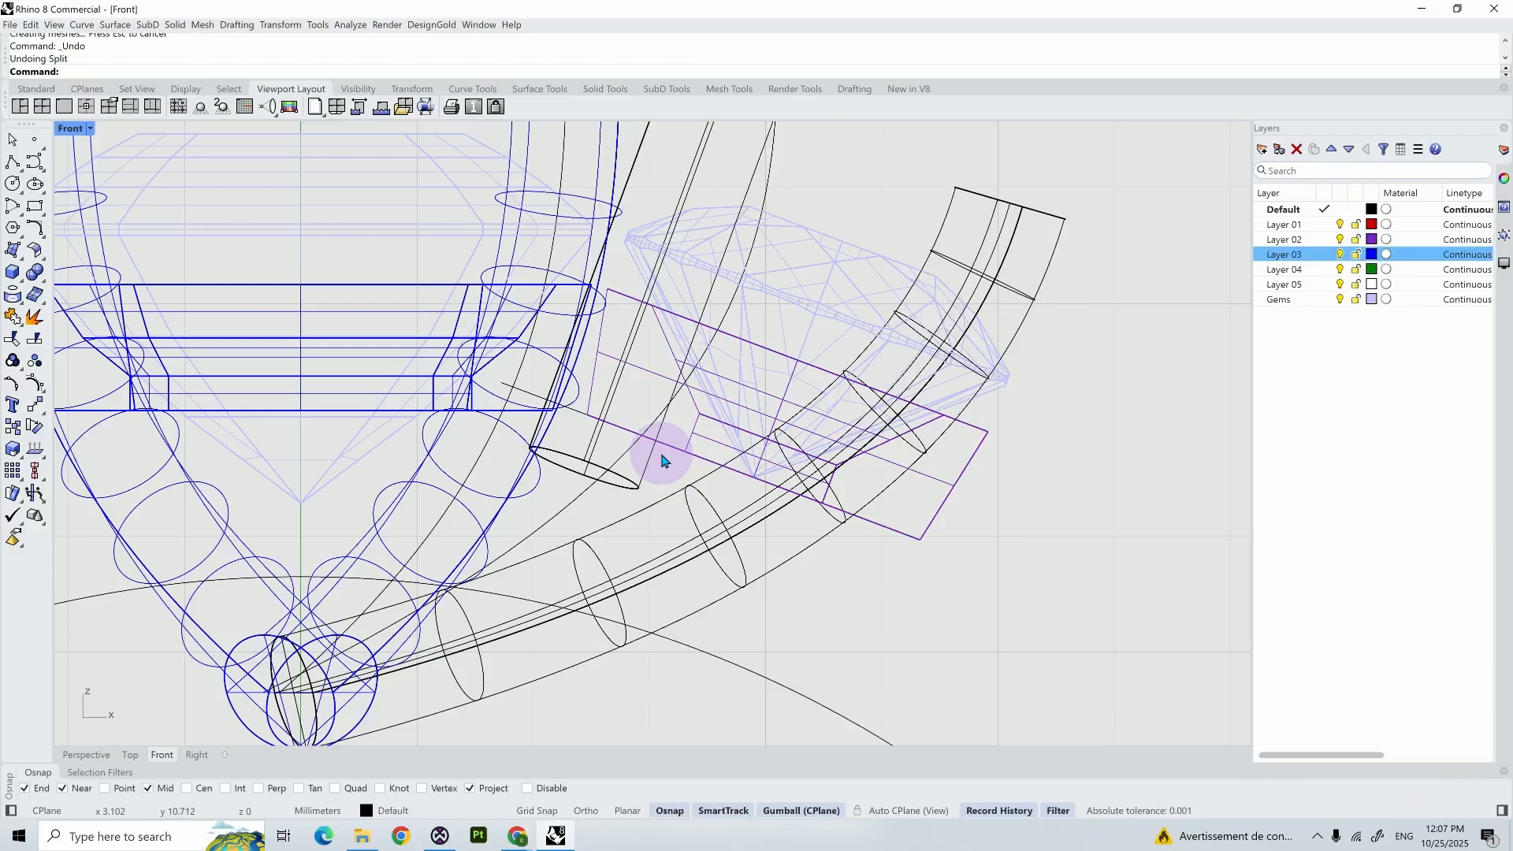
- Split the cylinder prong with the polyline along the bezel's underside and delete the piece below the line
text(Split)
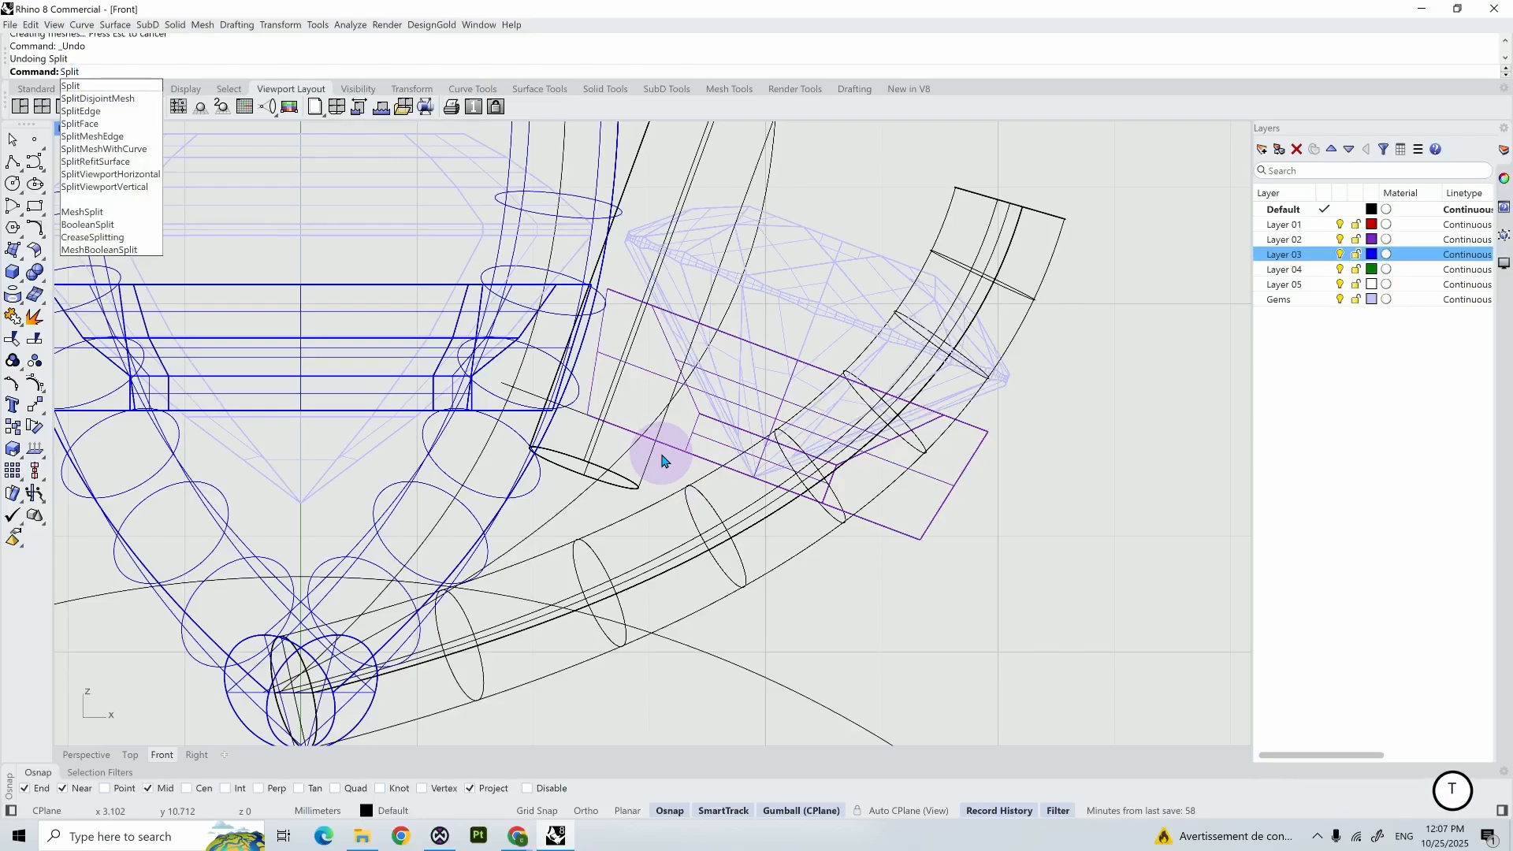
key(Return)
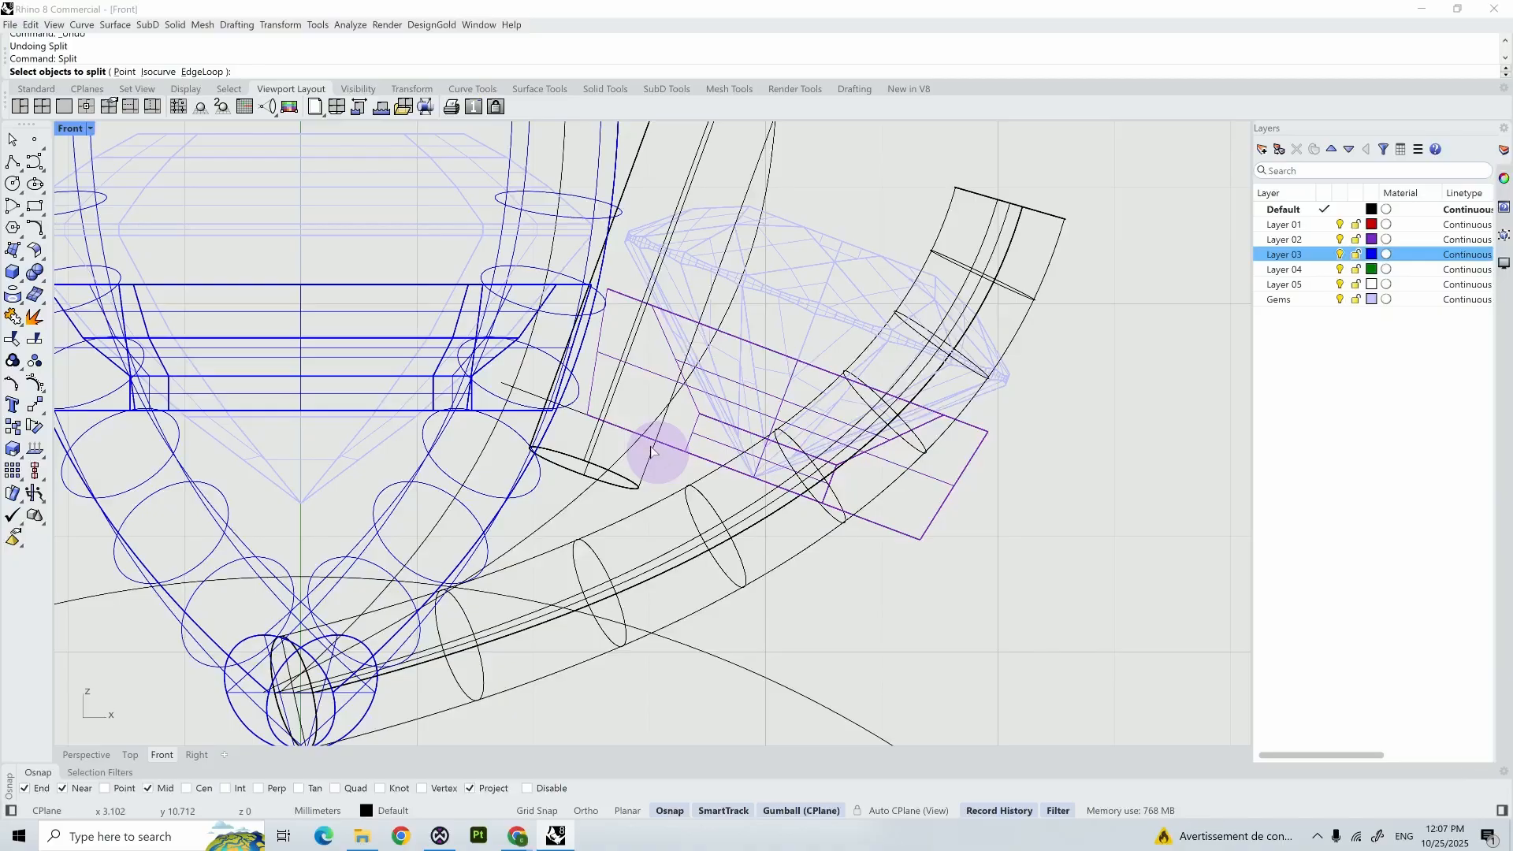
click(573, 473)
key(Return)
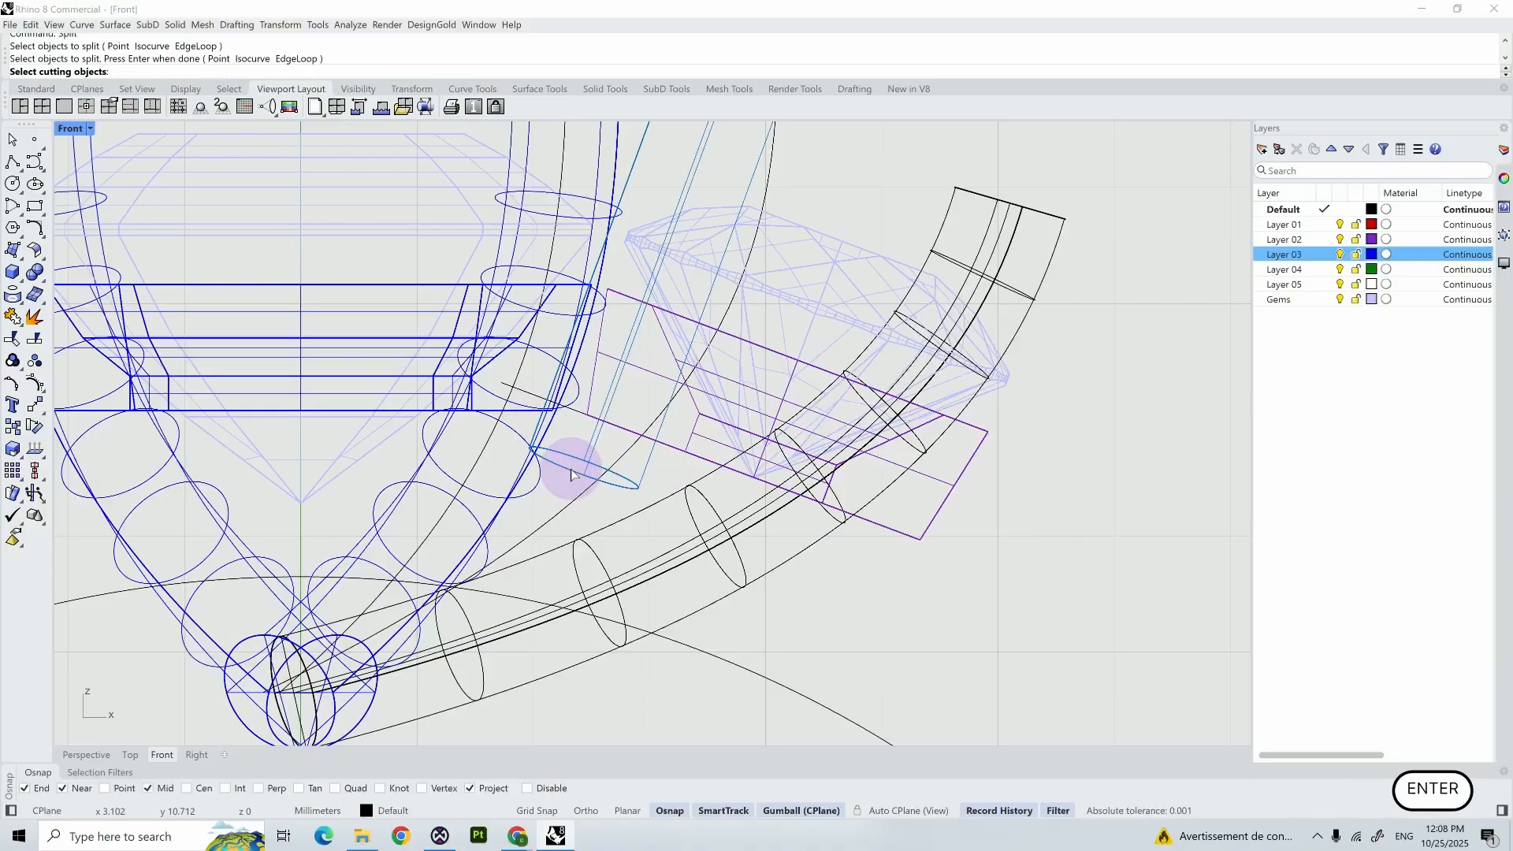
click(526, 398)
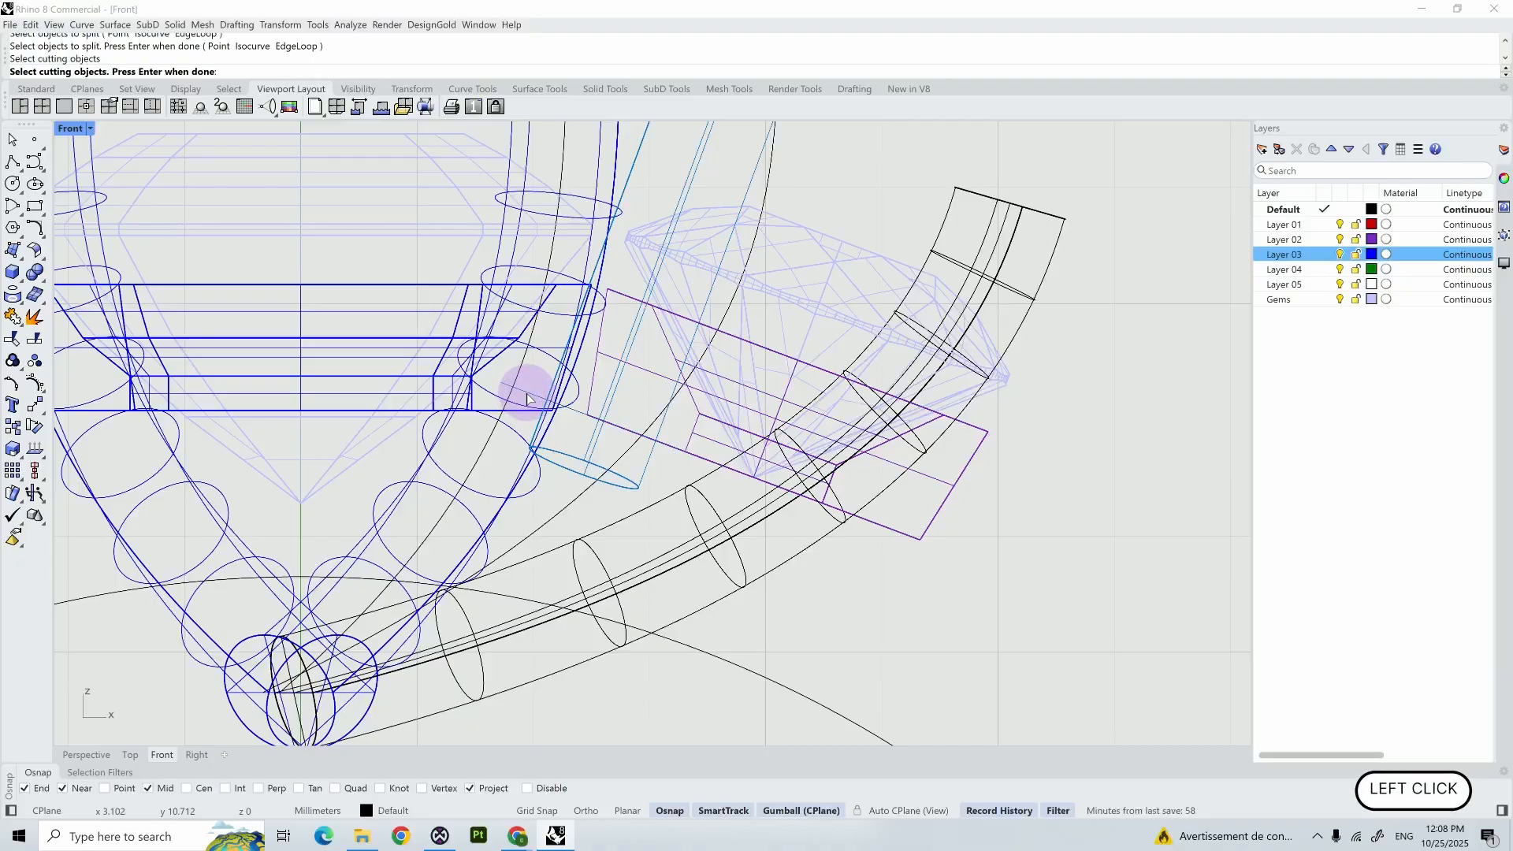
key(Return)
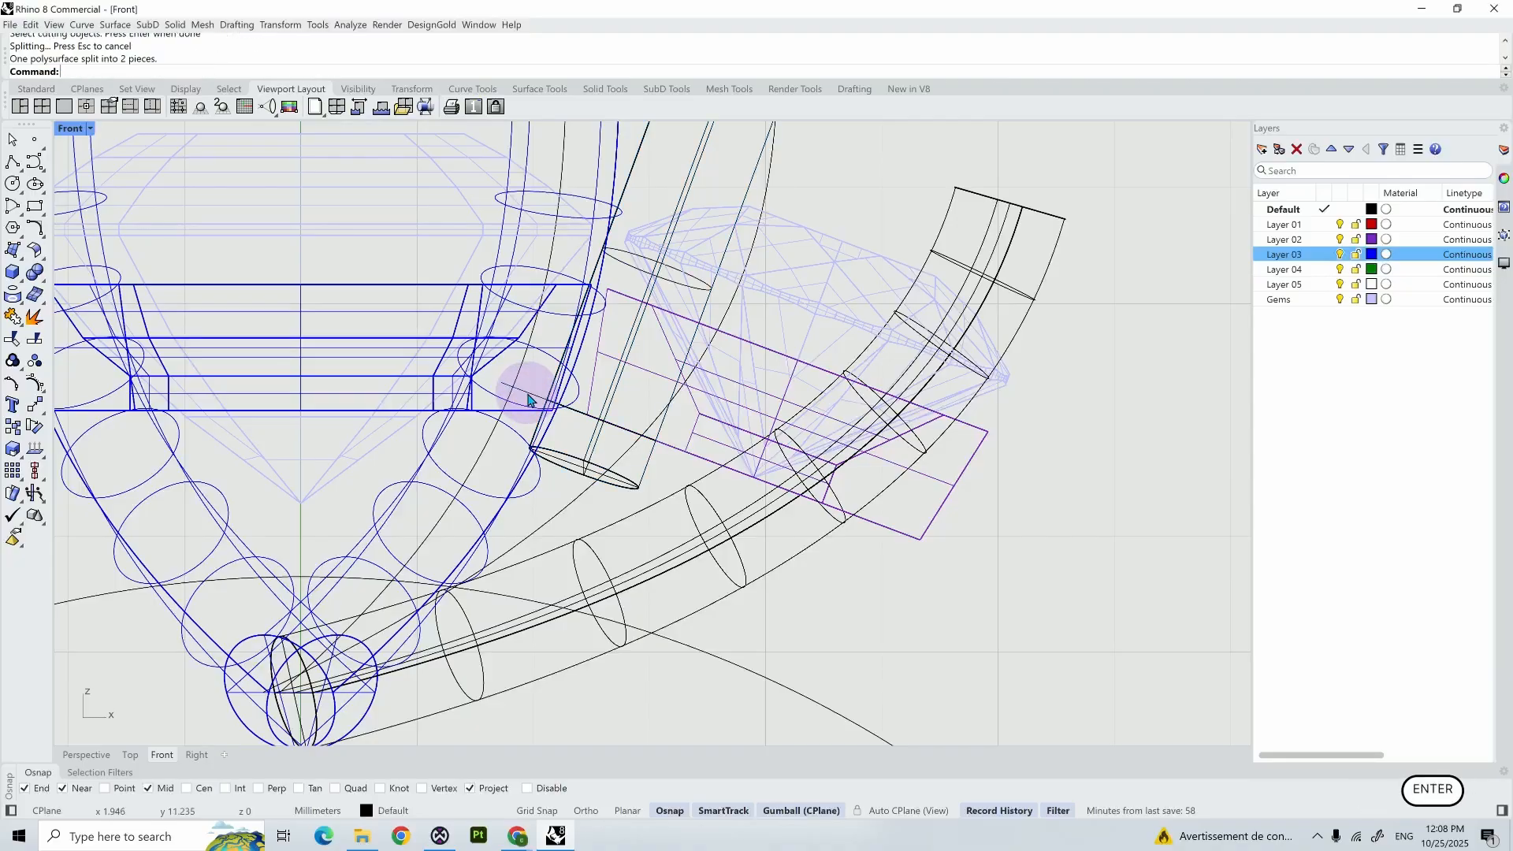
click(566, 468)
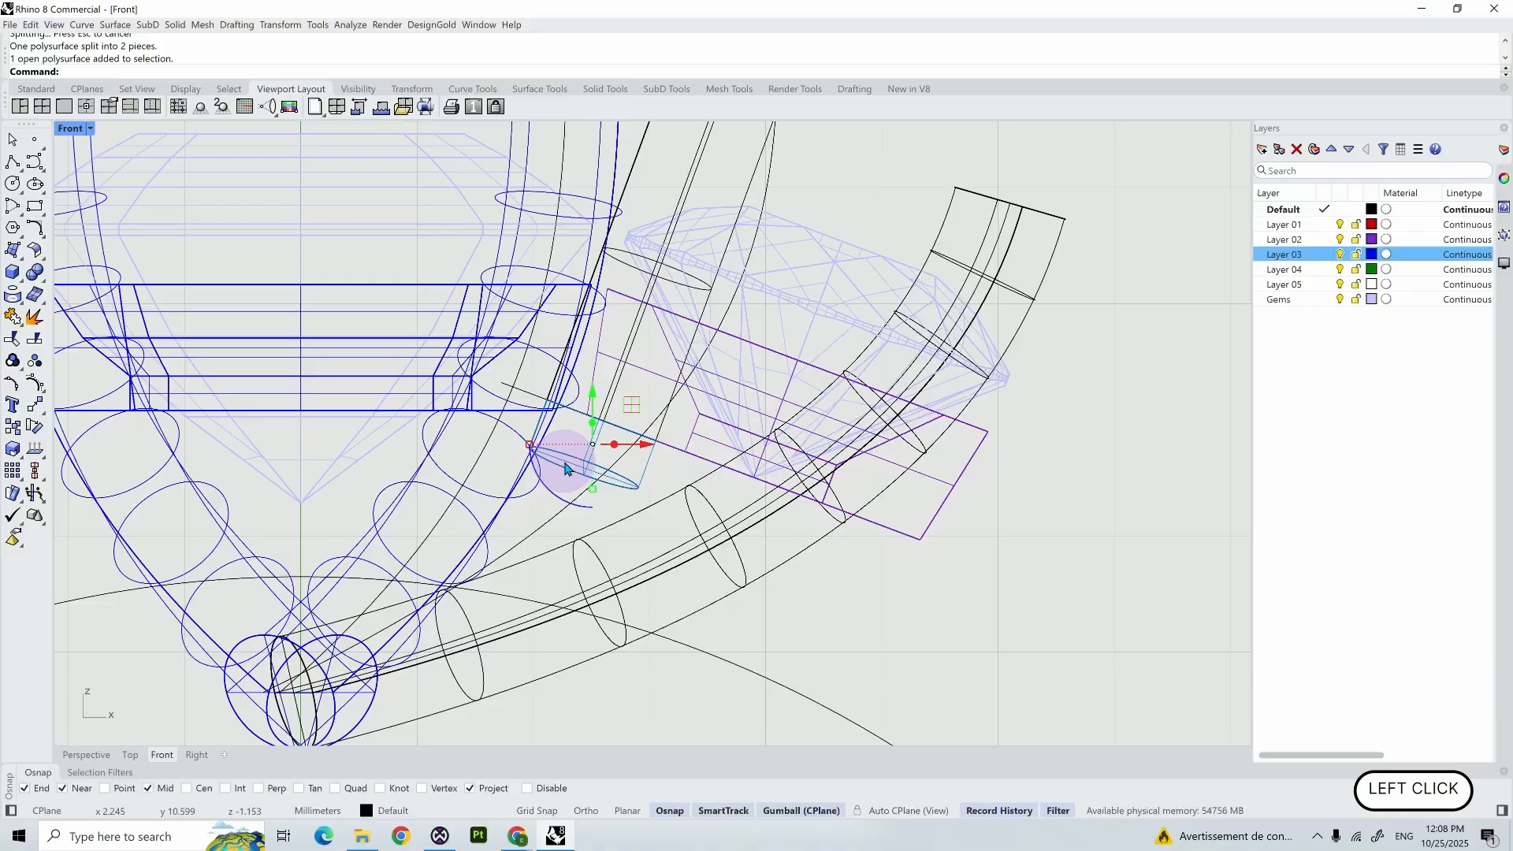
key(Delete)
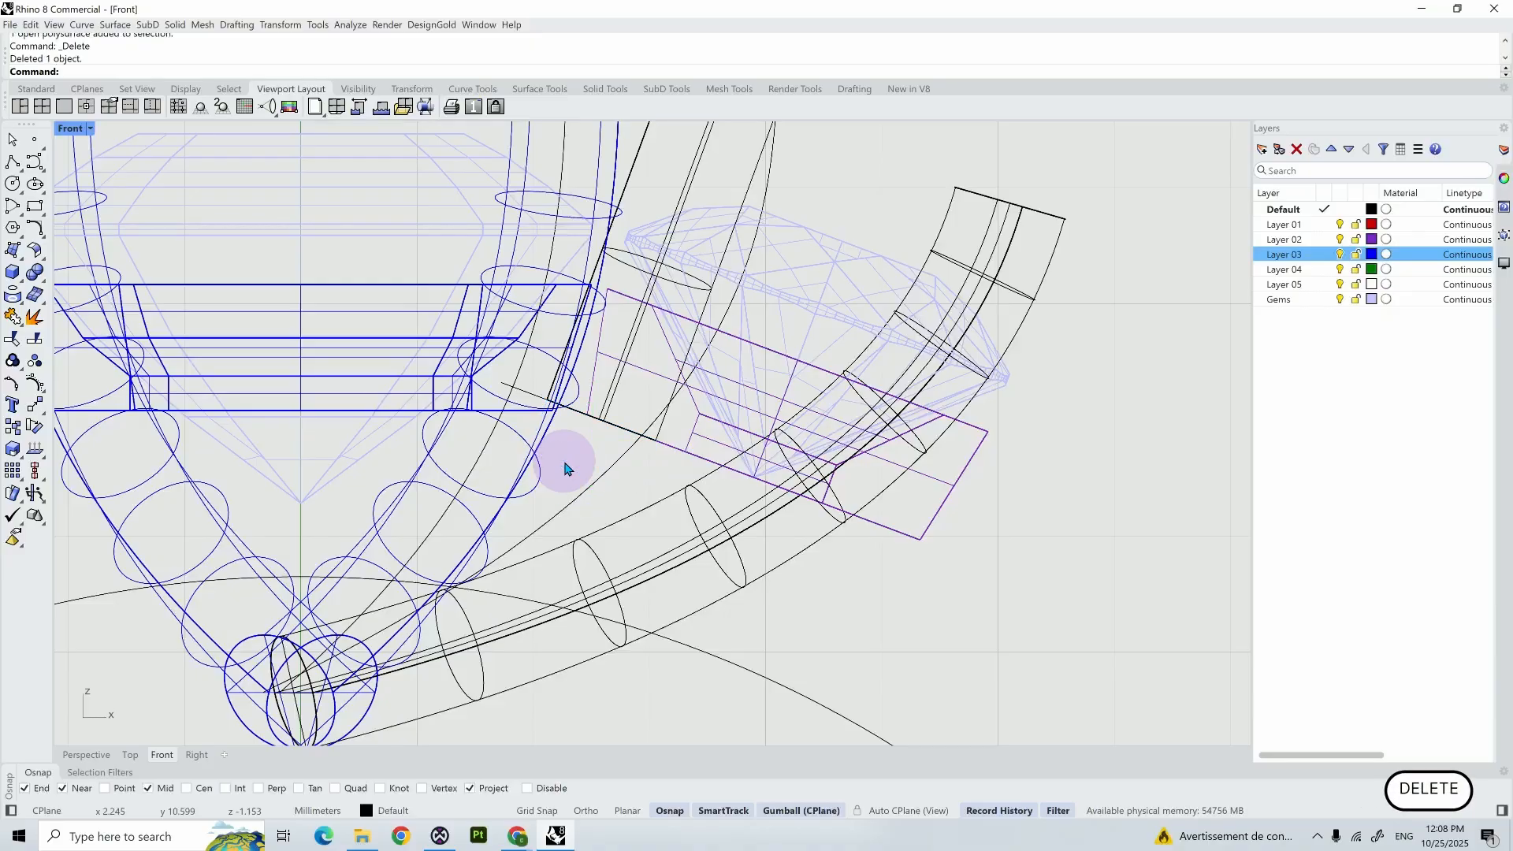
- Cap the open lower end of the trimmed cylinder prong
double_click(70, 128)
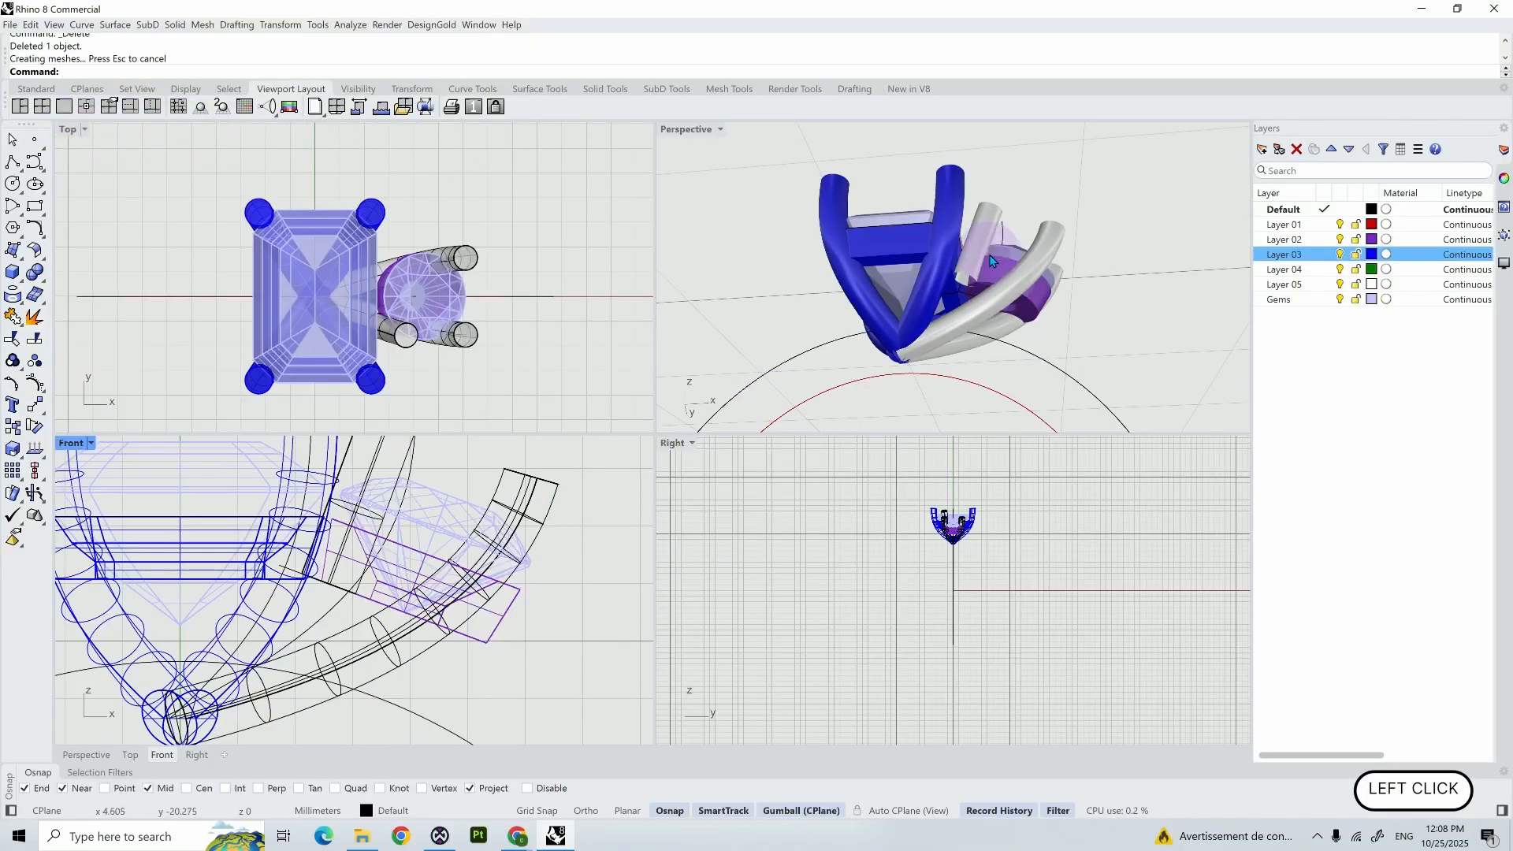
scroll(991, 261, up, 5)
right_drag(956, 278, 953, 267)
click(953, 265)
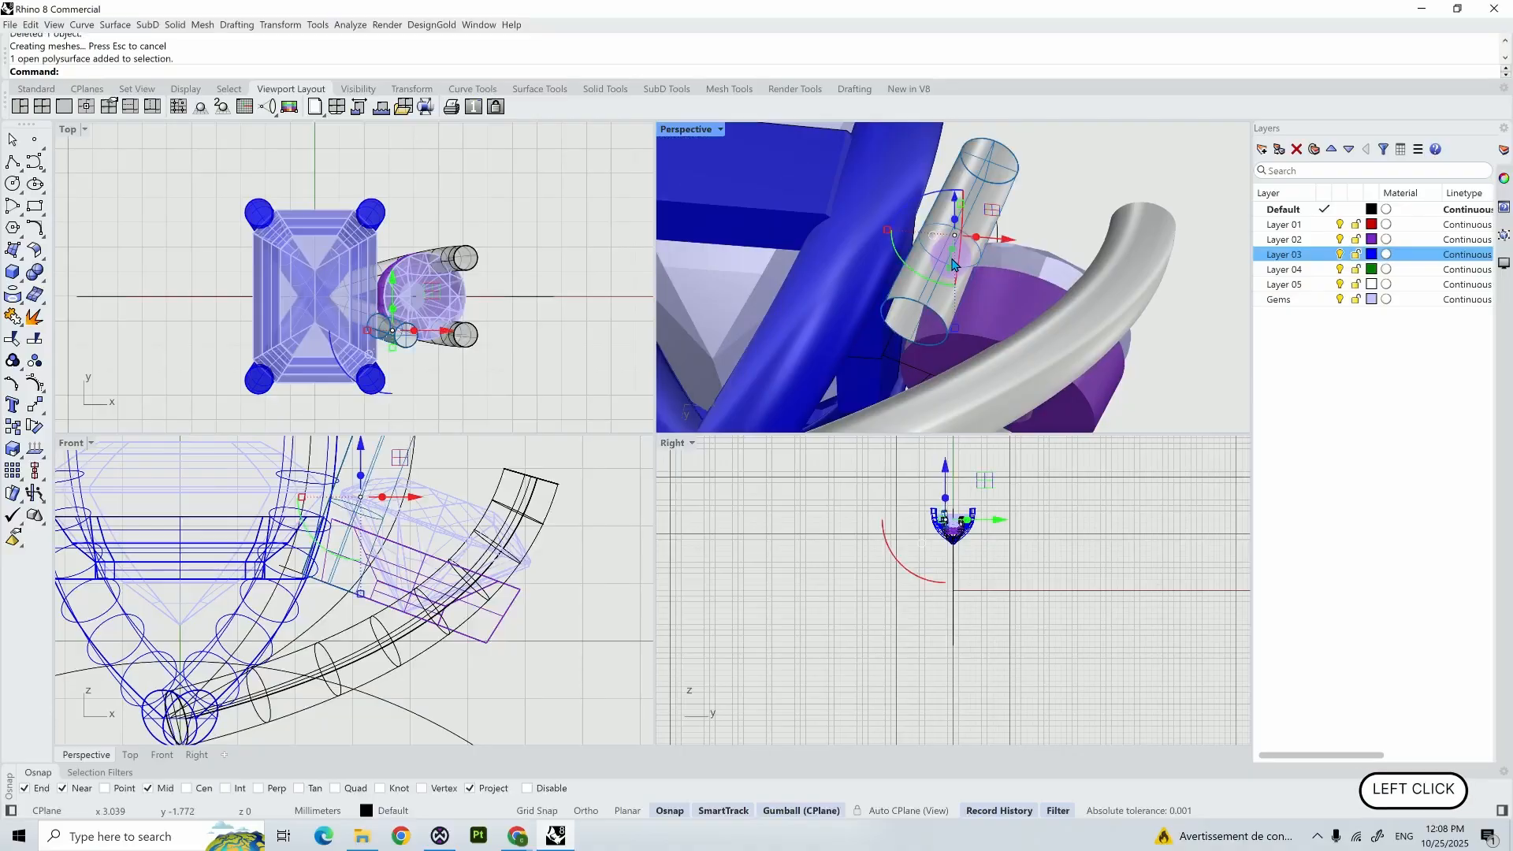
key(c)
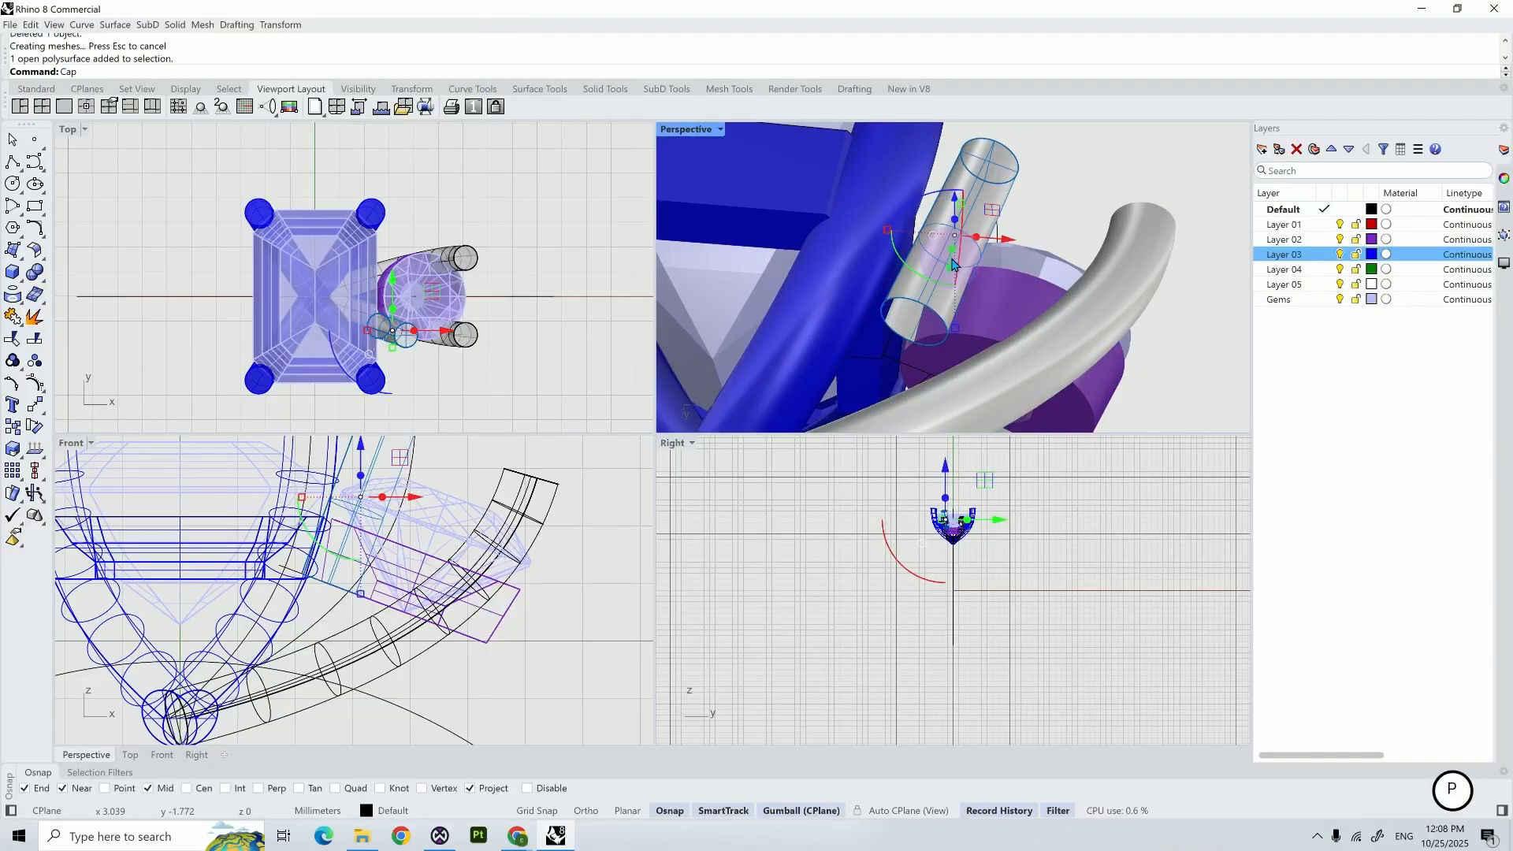
key(Return)
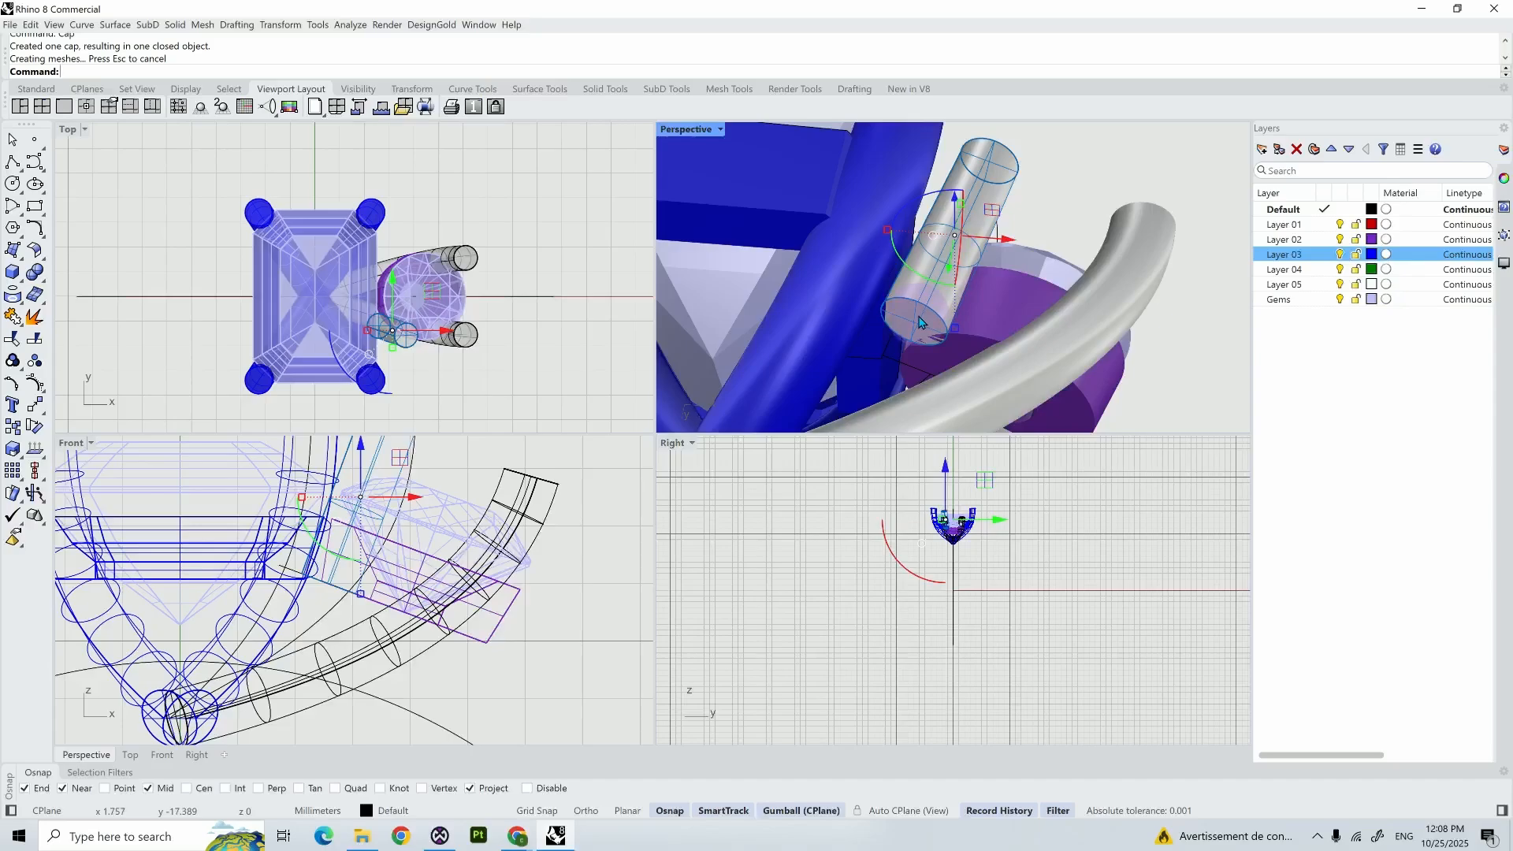
- Mirror the trimmed cylinder prong across the X axis to the opposite side of the round gem
scroll(920, 321, down, 5)
right_drag(920, 321, 919, 378)
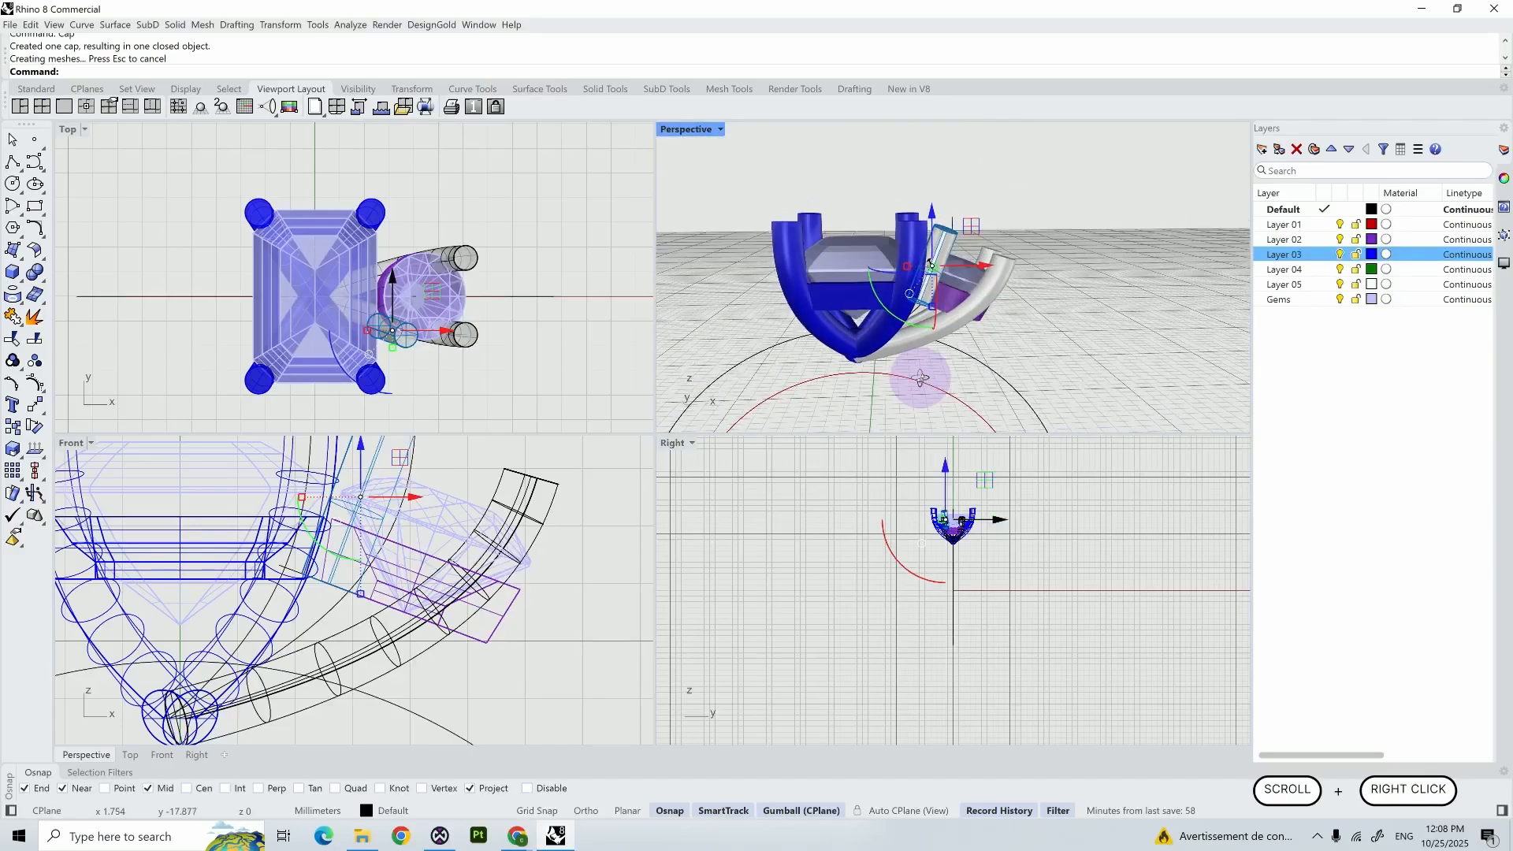
click(1028, 355)
click(917, 217)
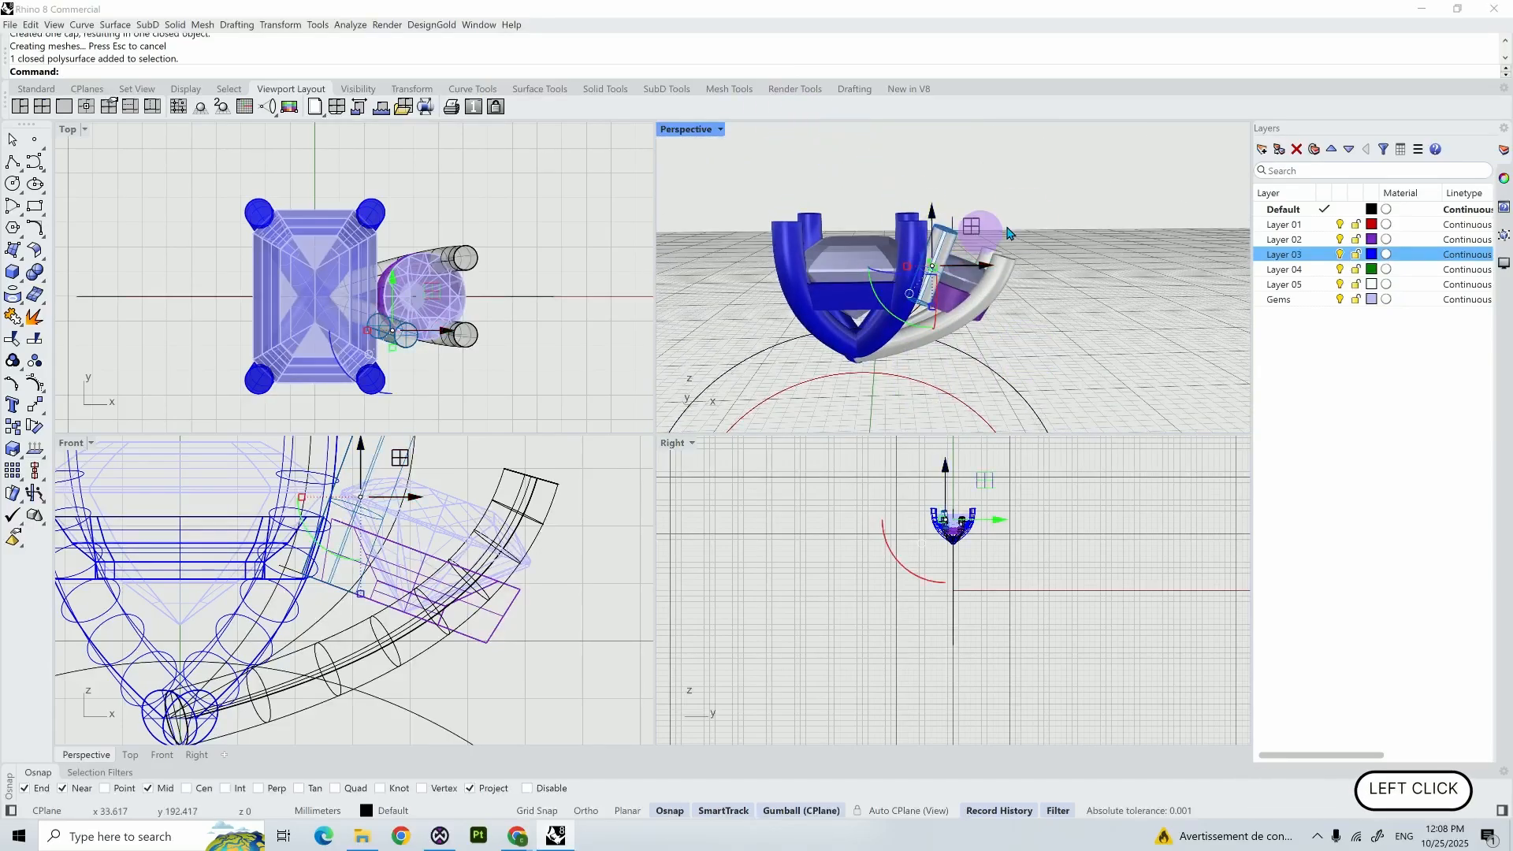
right_drag(922, 224, 984, 281)
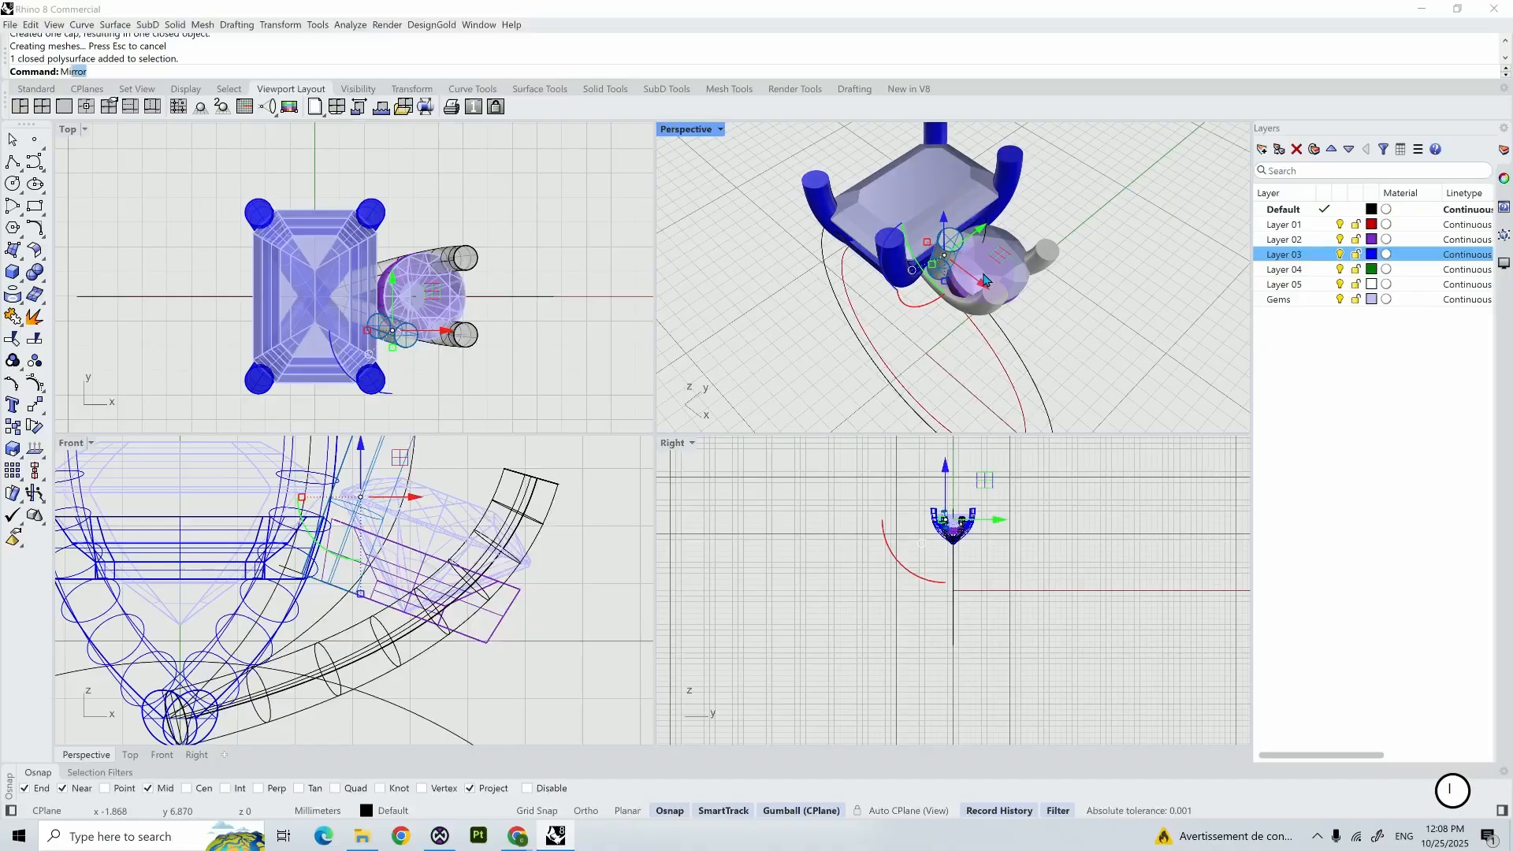
key(Return)
key(Return)
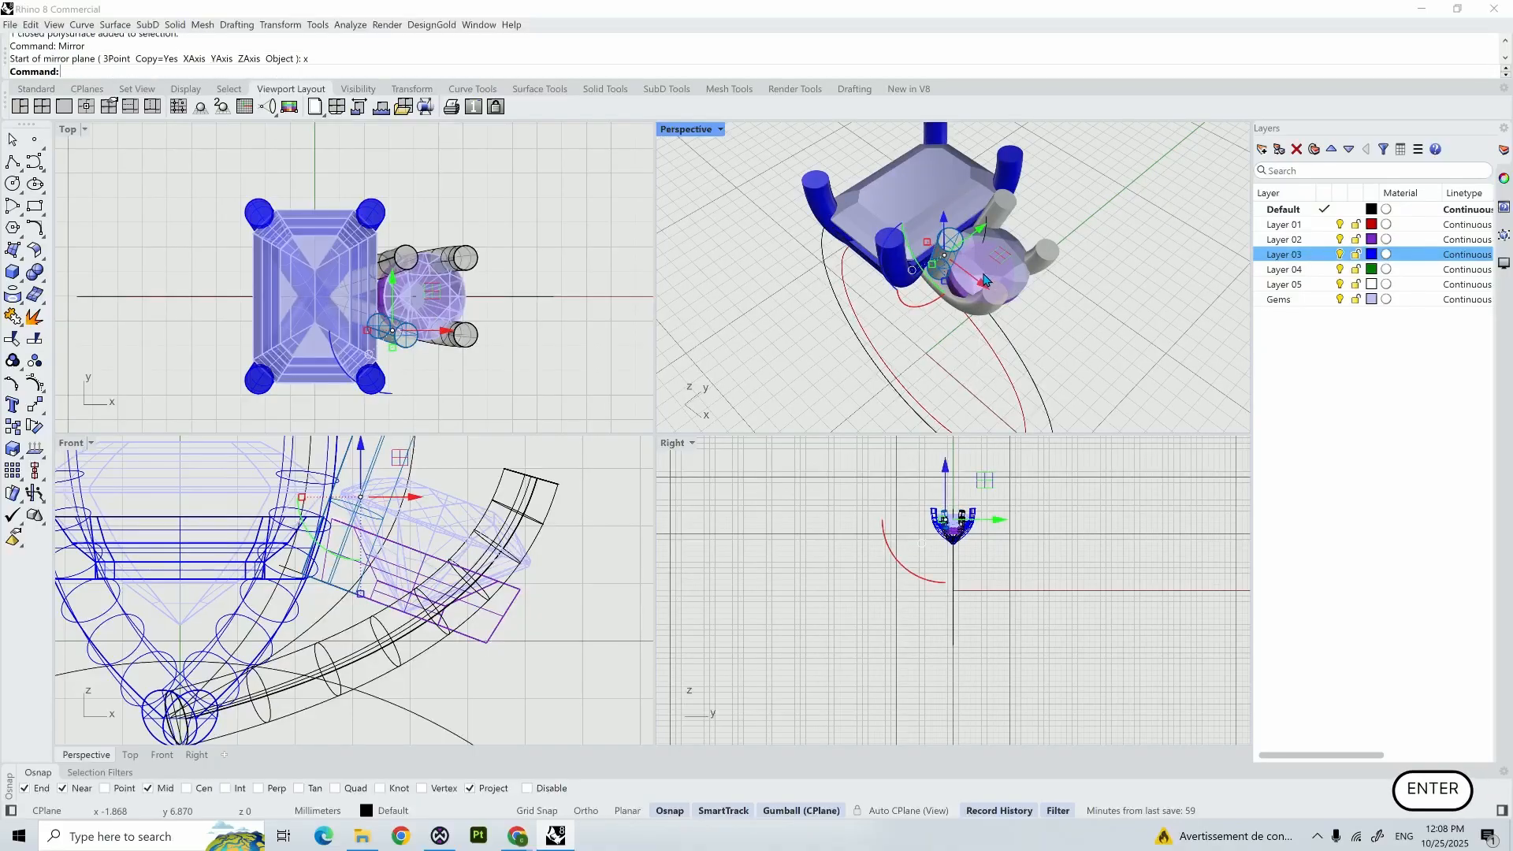
click(1016, 324)
- Move both cylinder prongs, the round bezel and the two outer piped prongs to Layer 03
scroll(1020, 329, up, 6)
right_drag(1024, 327, 1201, 307)
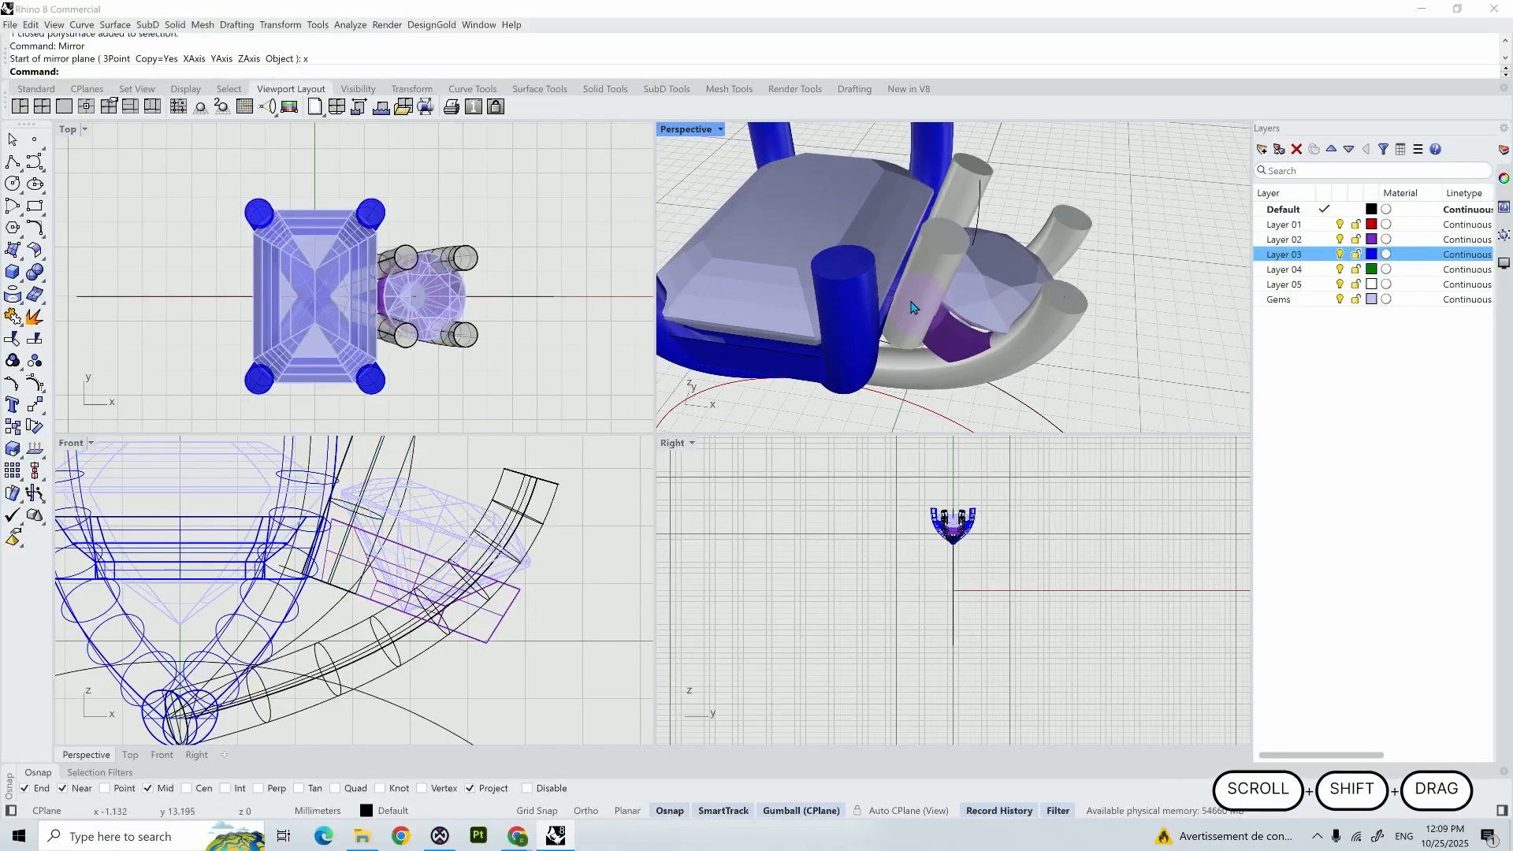
click(920, 298)
shift+click(958, 190)
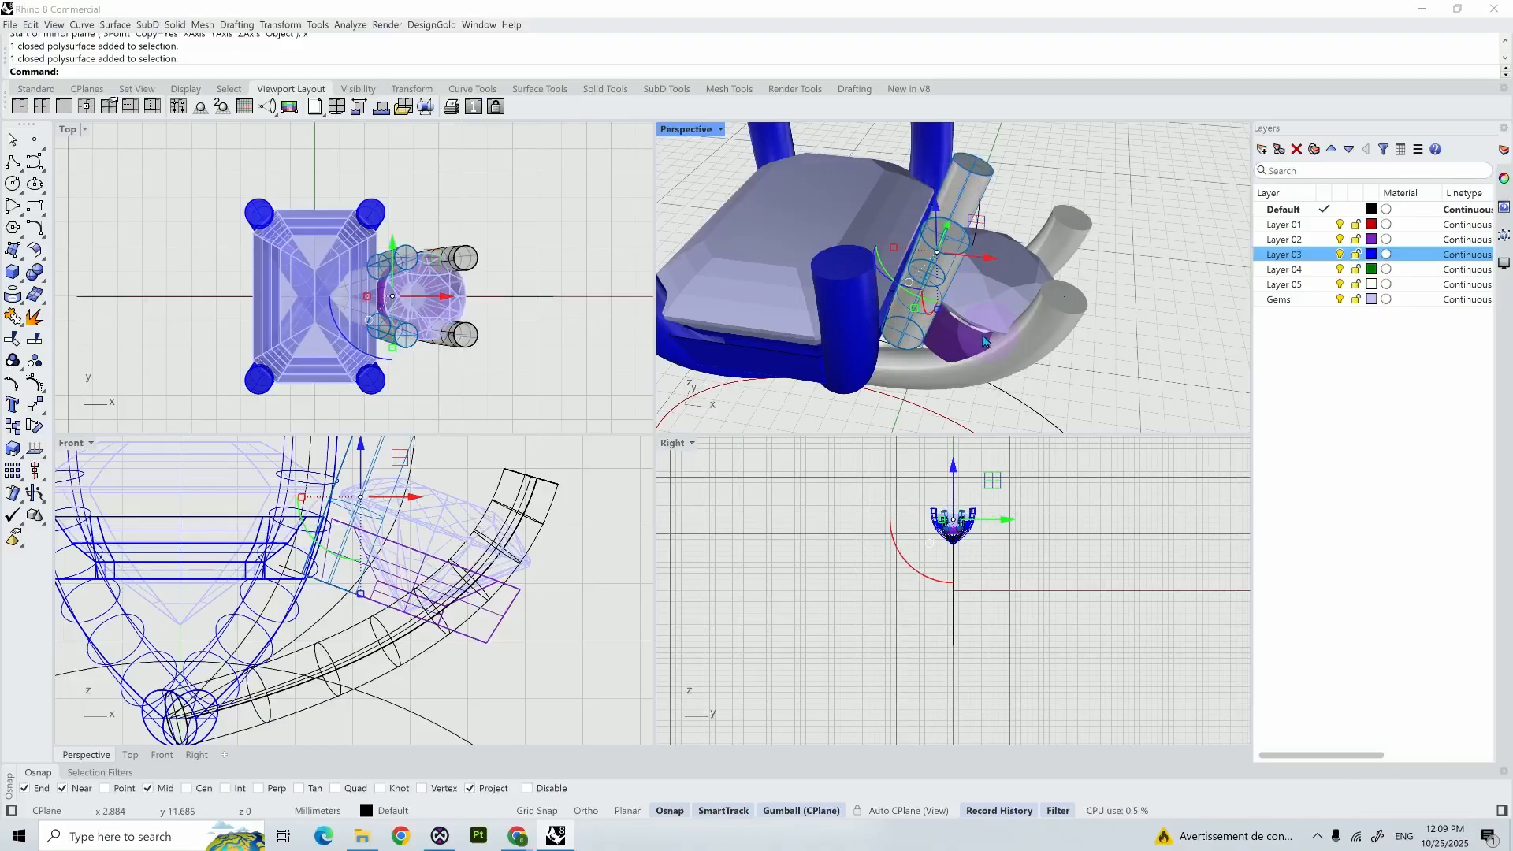
shift+click(947, 334)
shift+click(1066, 304)
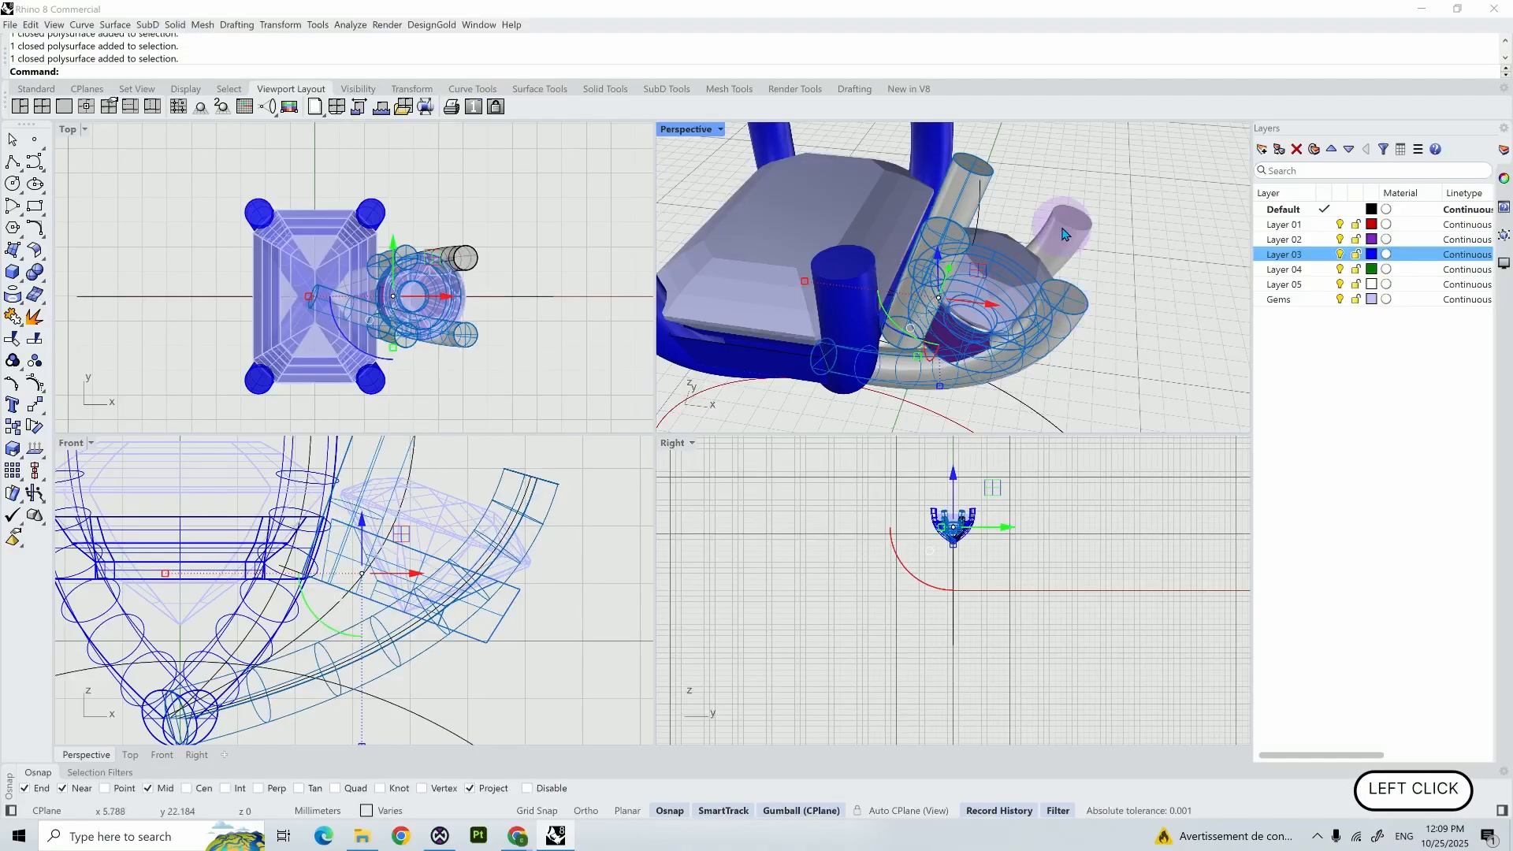
shift+click(1063, 227)
right_click(1322, 256)
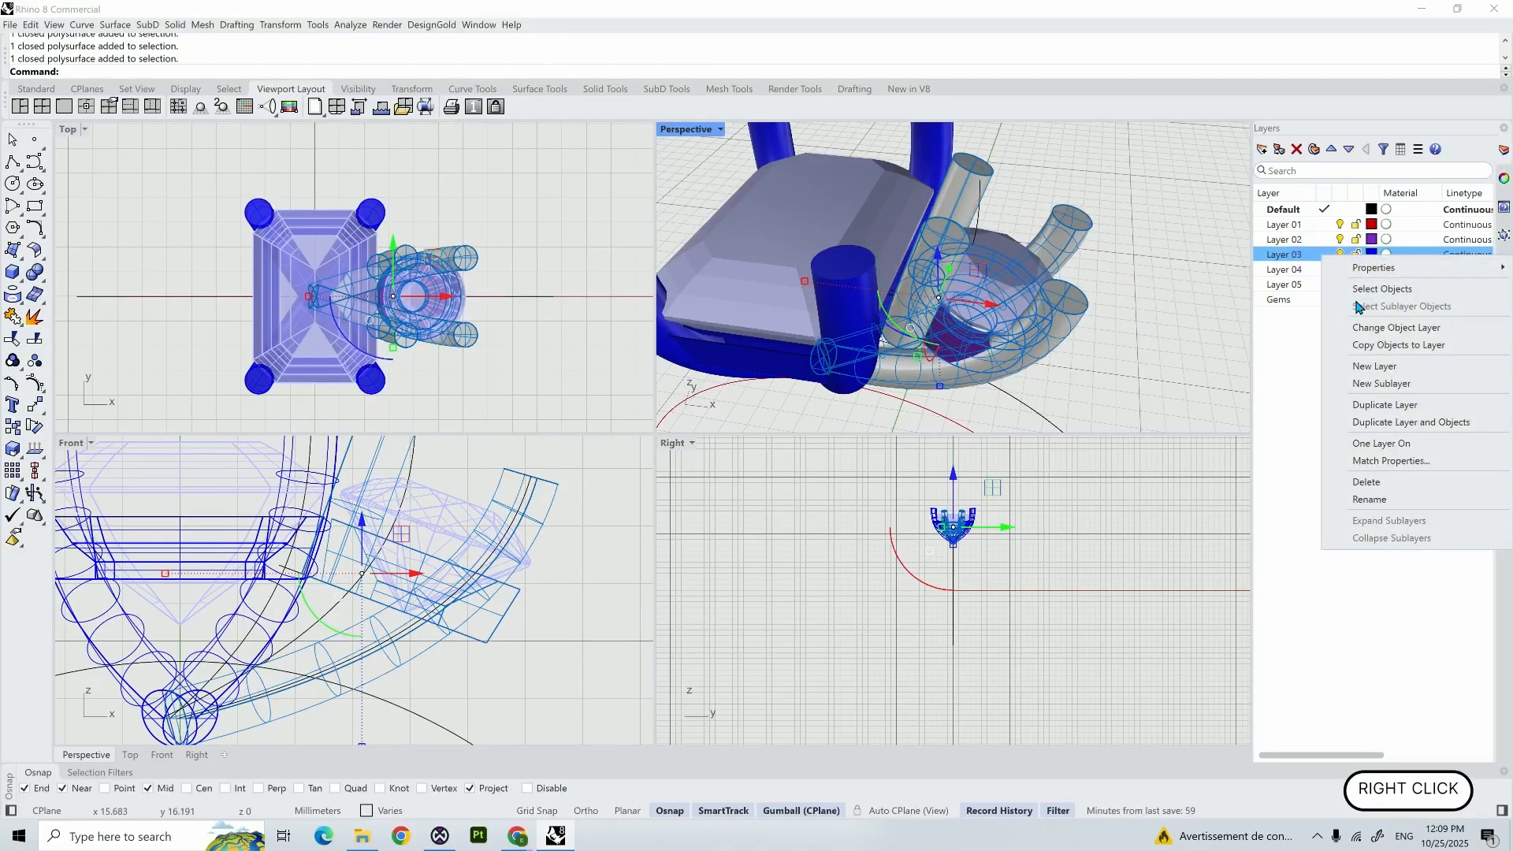
click(1371, 330)
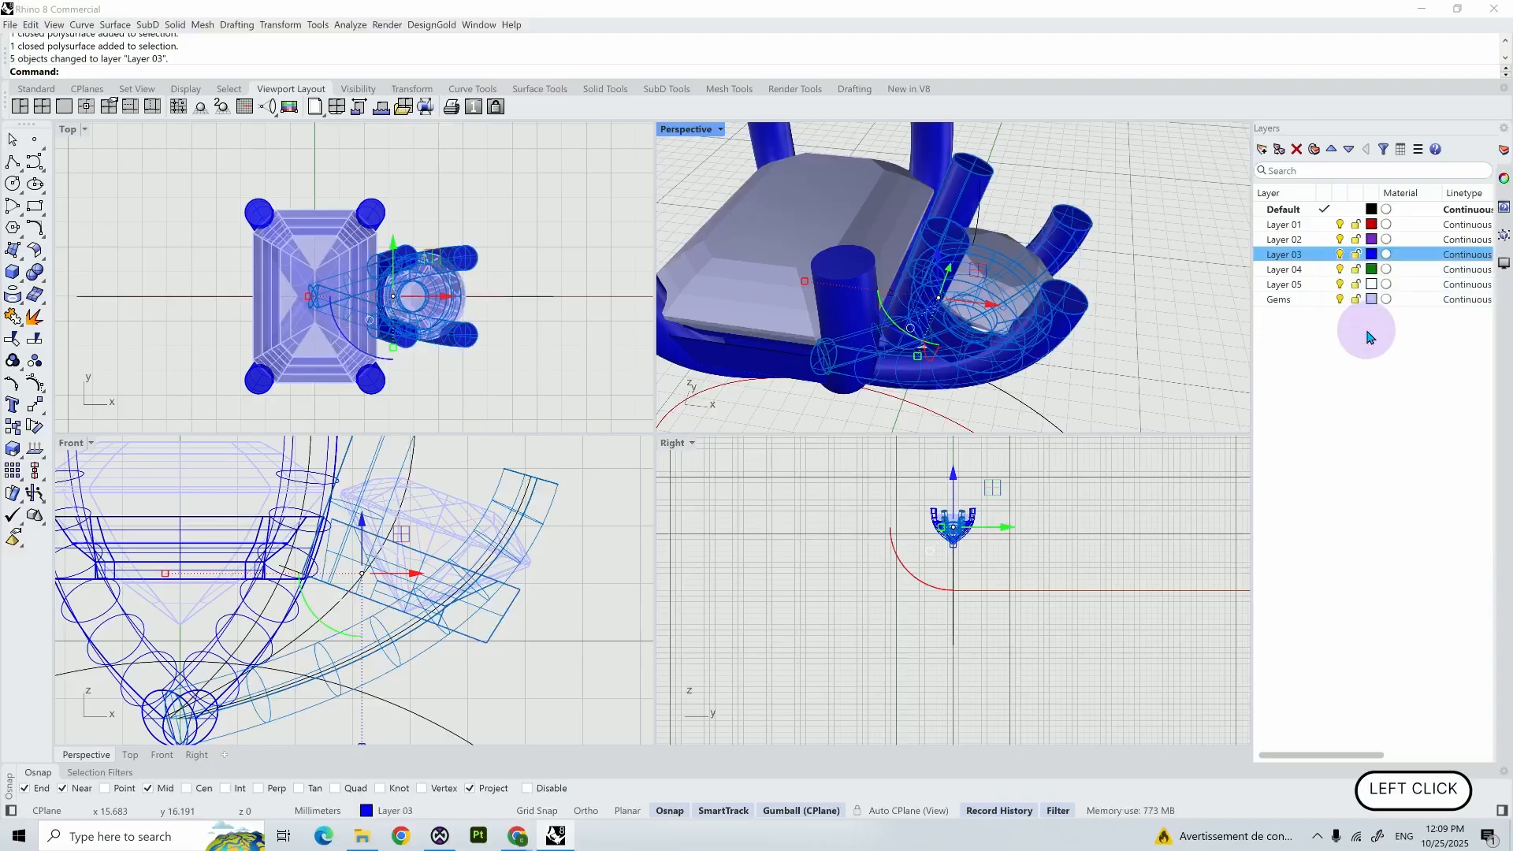
- Mirror the round gem with its bezel and four prongs across the Y axis to the other side of the centre stone
right_drag(1140, 329, 909, 201)
shift+click(908, 202)
text(Mirror)
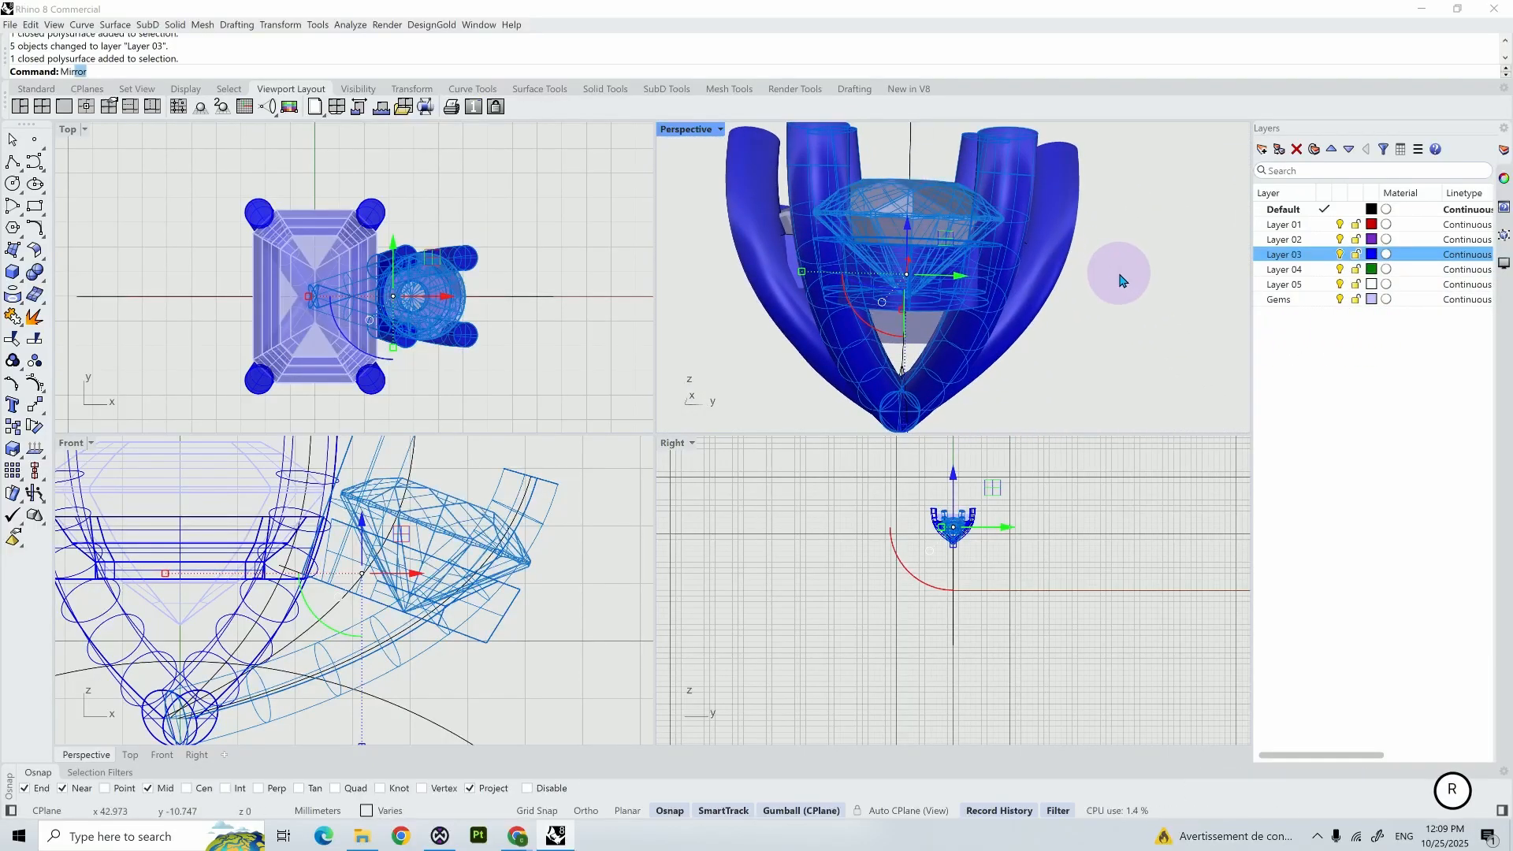
key(Return)
text(y)
key(Return)
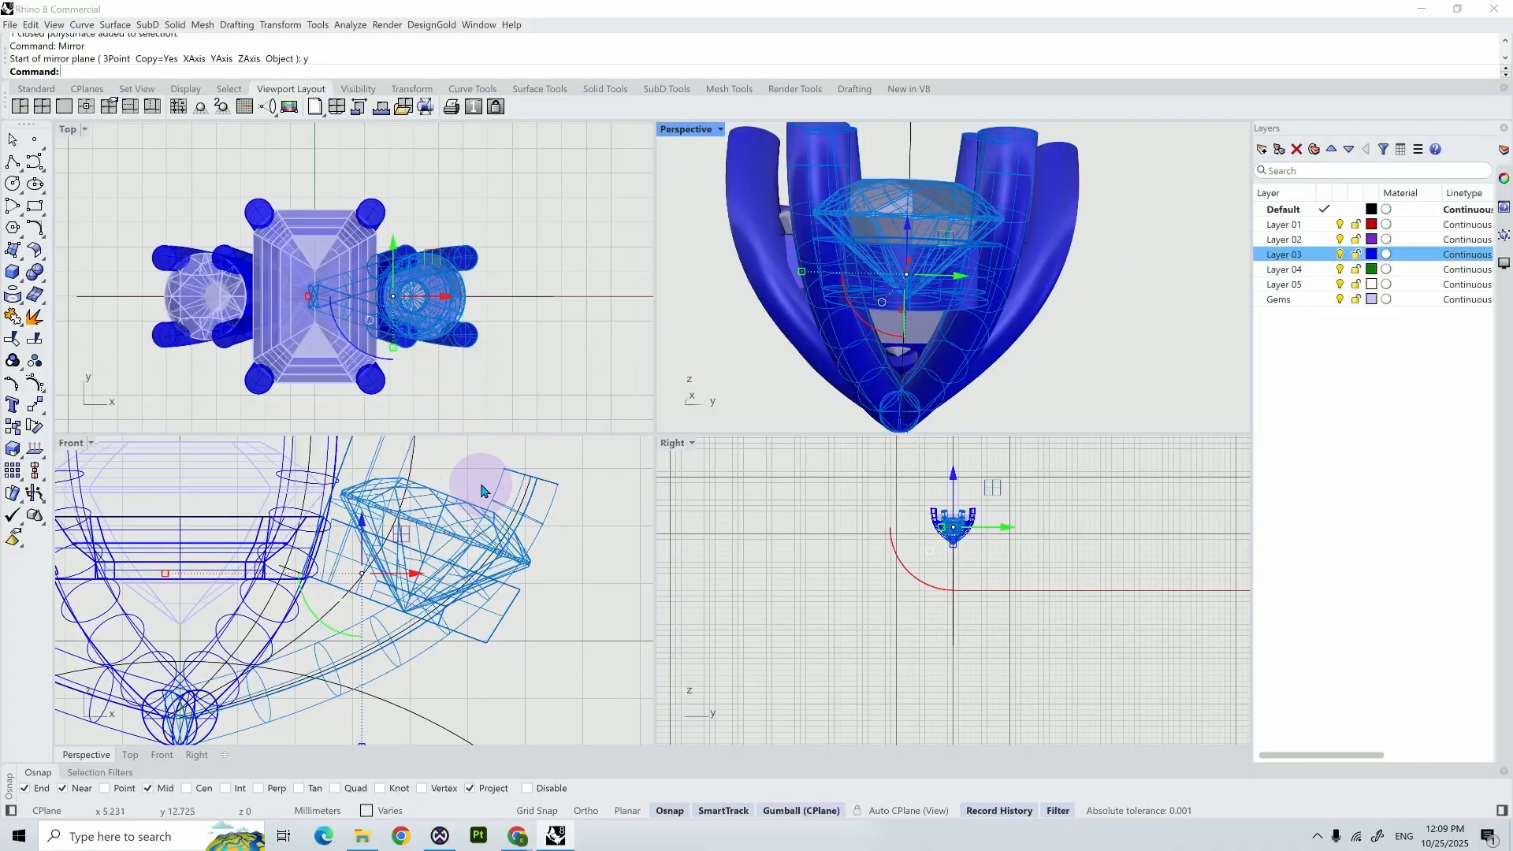
scroll(483, 484, down, 3)
shift+right_drag(568, 515, 572, 568)
click(573, 568)
- Set the Front viewport's display mode to Ghosted
scroll(423, 569, up, 6)
middle_click(423, 570)
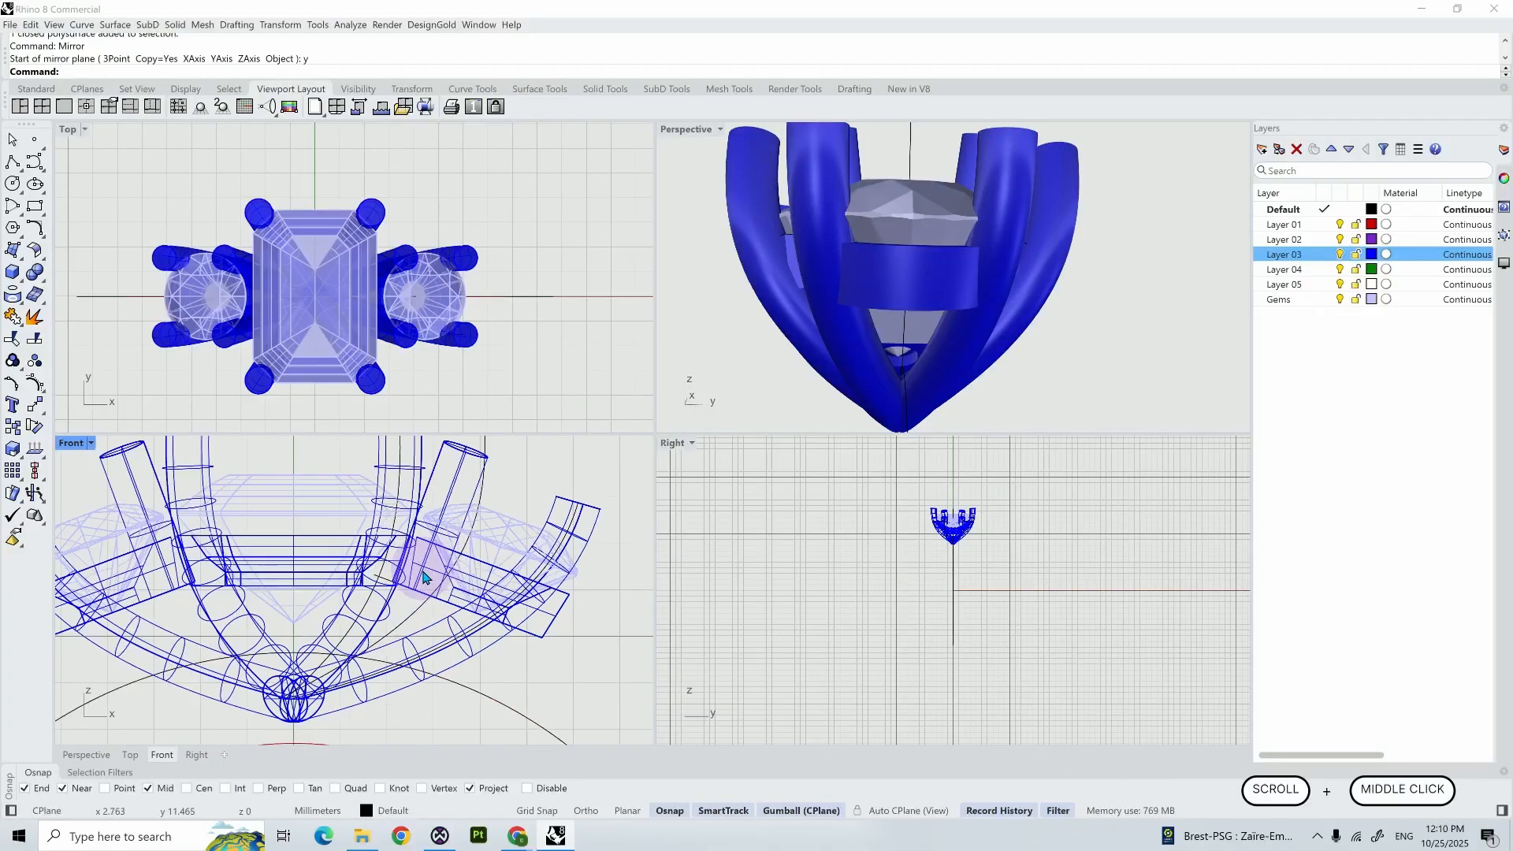
click(499, 513)
scroll(398, 598, up, 5)
click(415, 612)
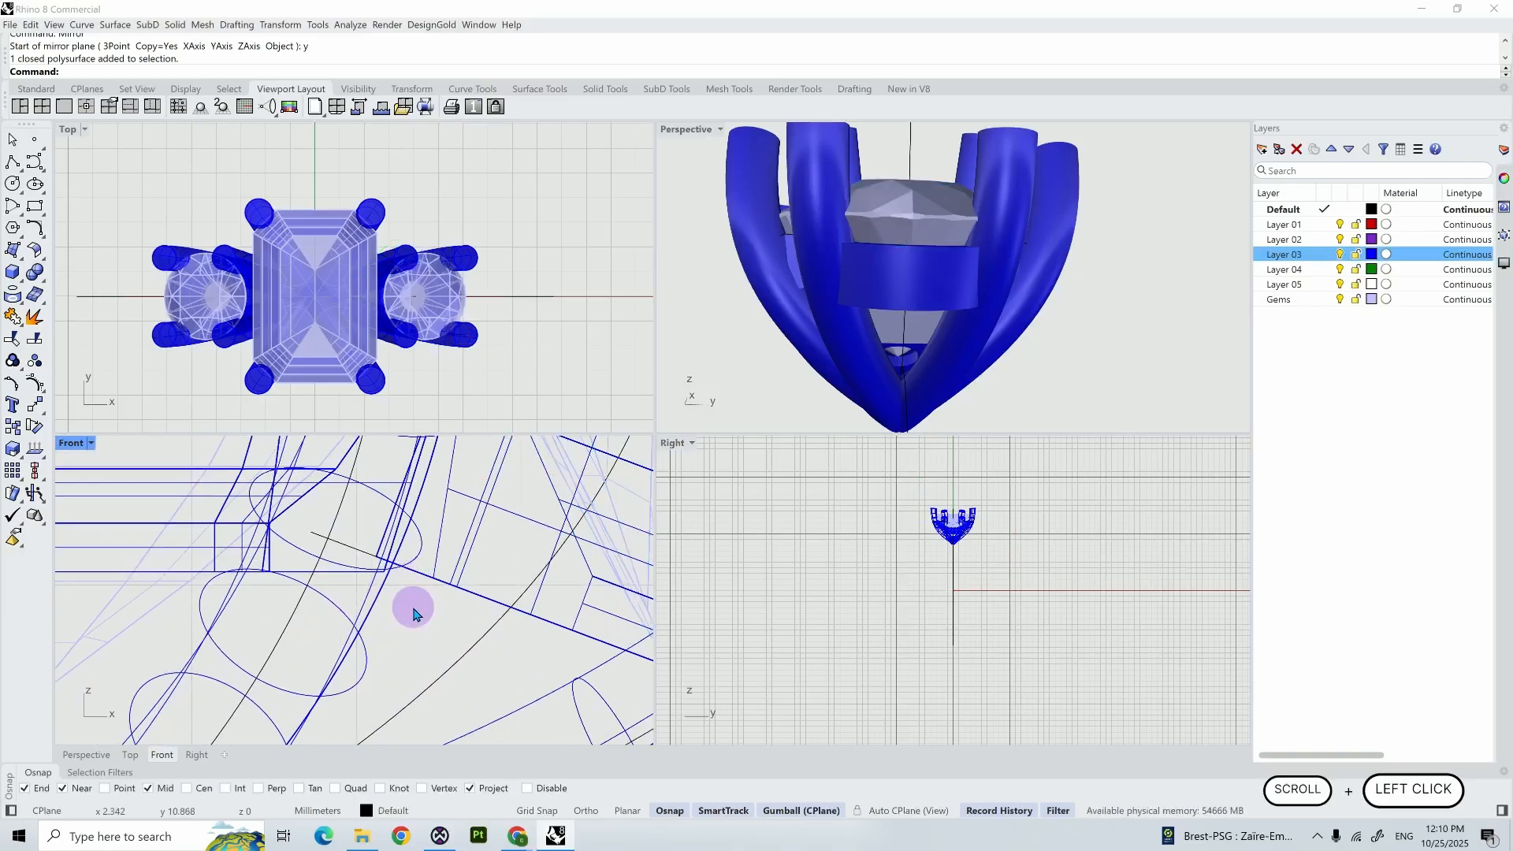
click(78, 443)
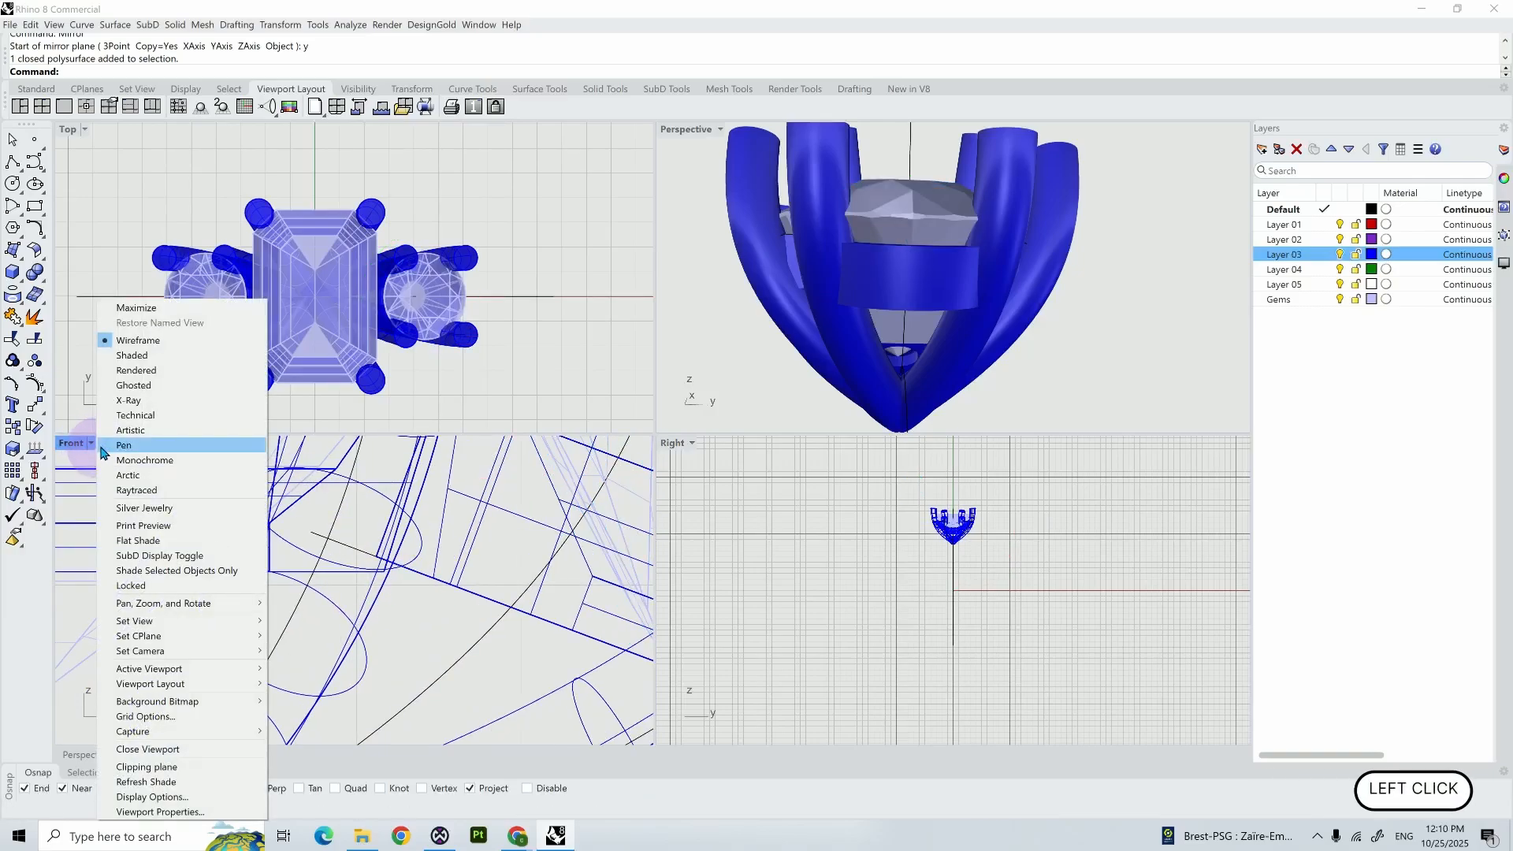
click(118, 384)
- Highlight the round and centre bezels in the Front view and examine the gap between their facing edges
click(417, 613)
scroll(418, 613, down, 3)
shift+right_drag(418, 612, 416, 669)
click(528, 640)
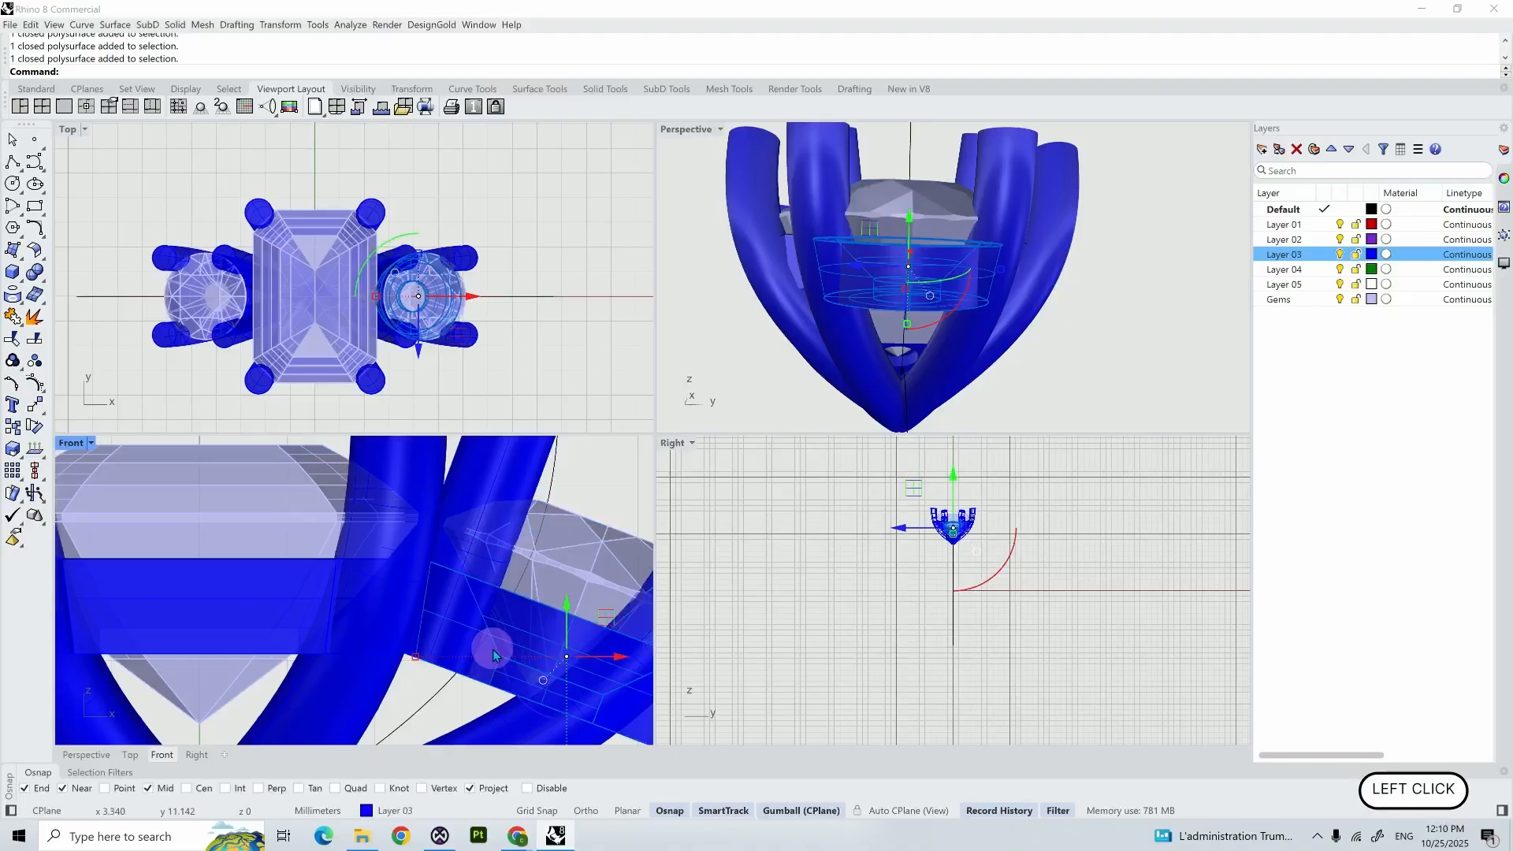
shift+click(360, 662)
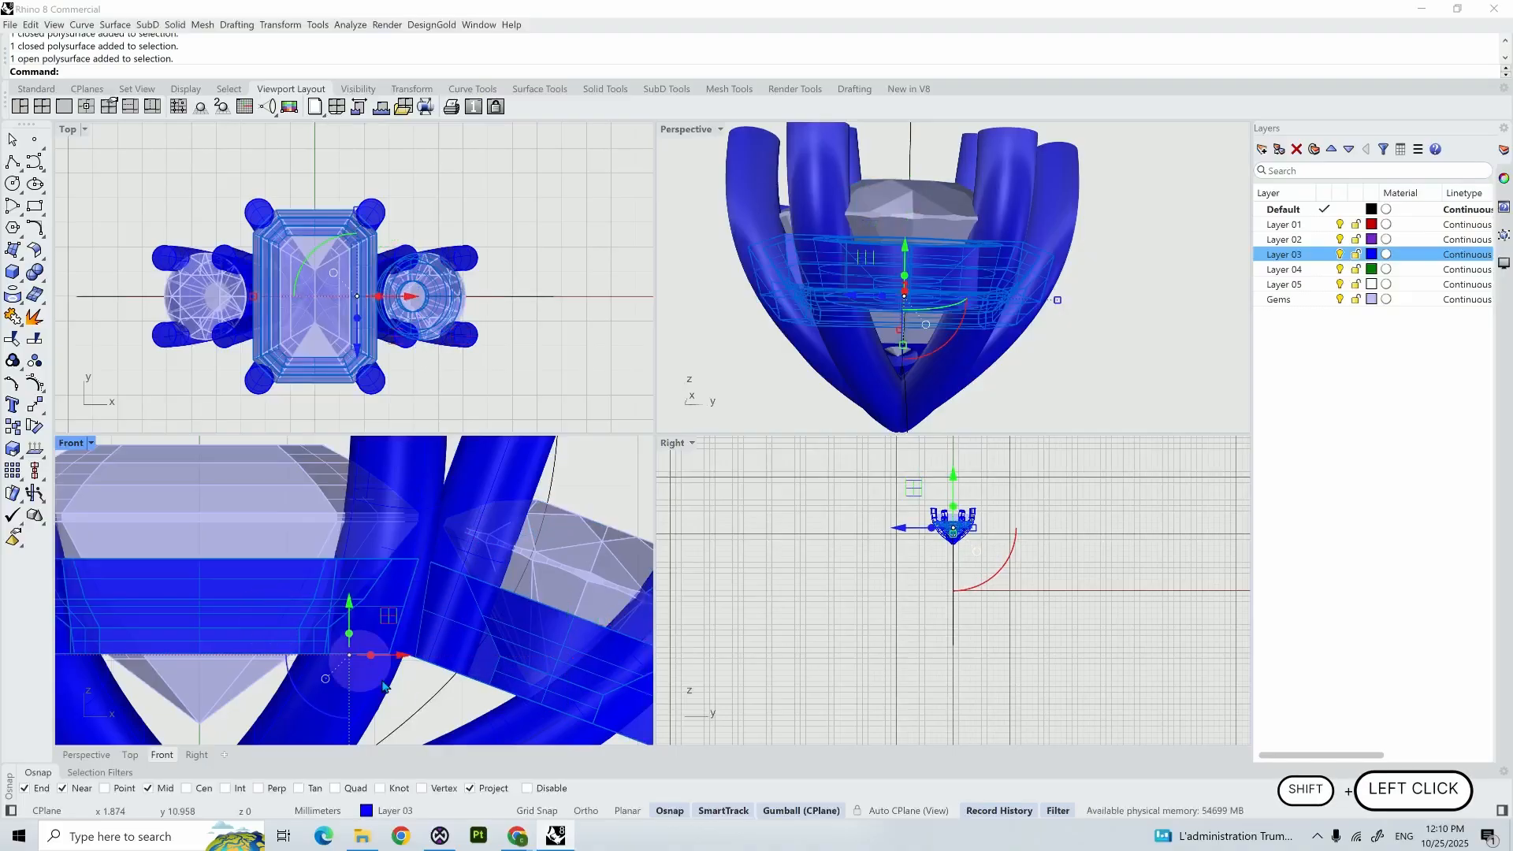
click(423, 696)
scroll(424, 696, up, 3)
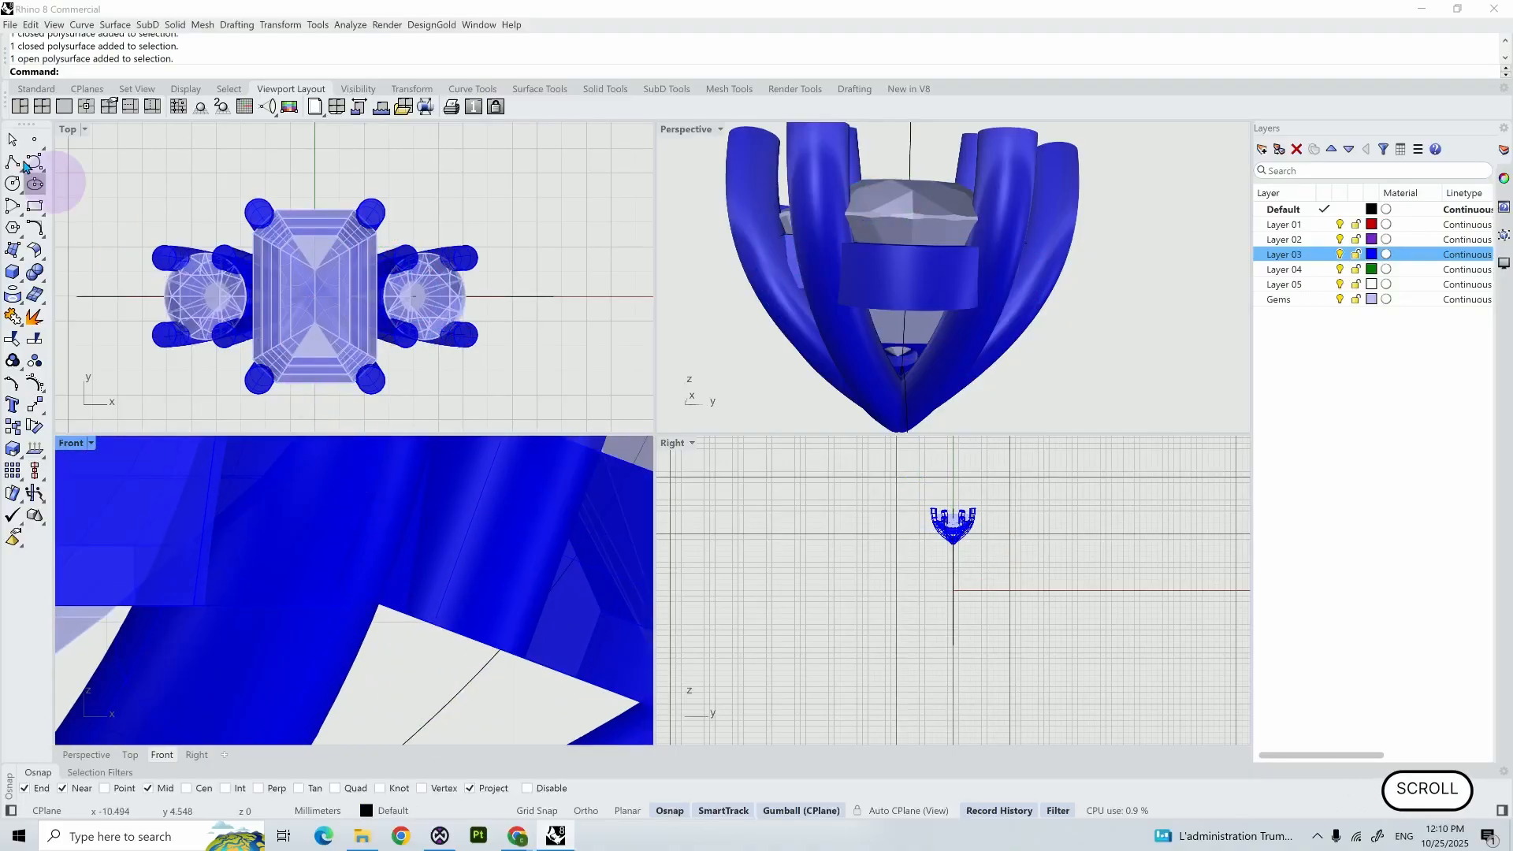
- Draw a straight polyline in the Front view from the round bezel's underside past its inner lower corner toward the centre bezel
click(12, 163)
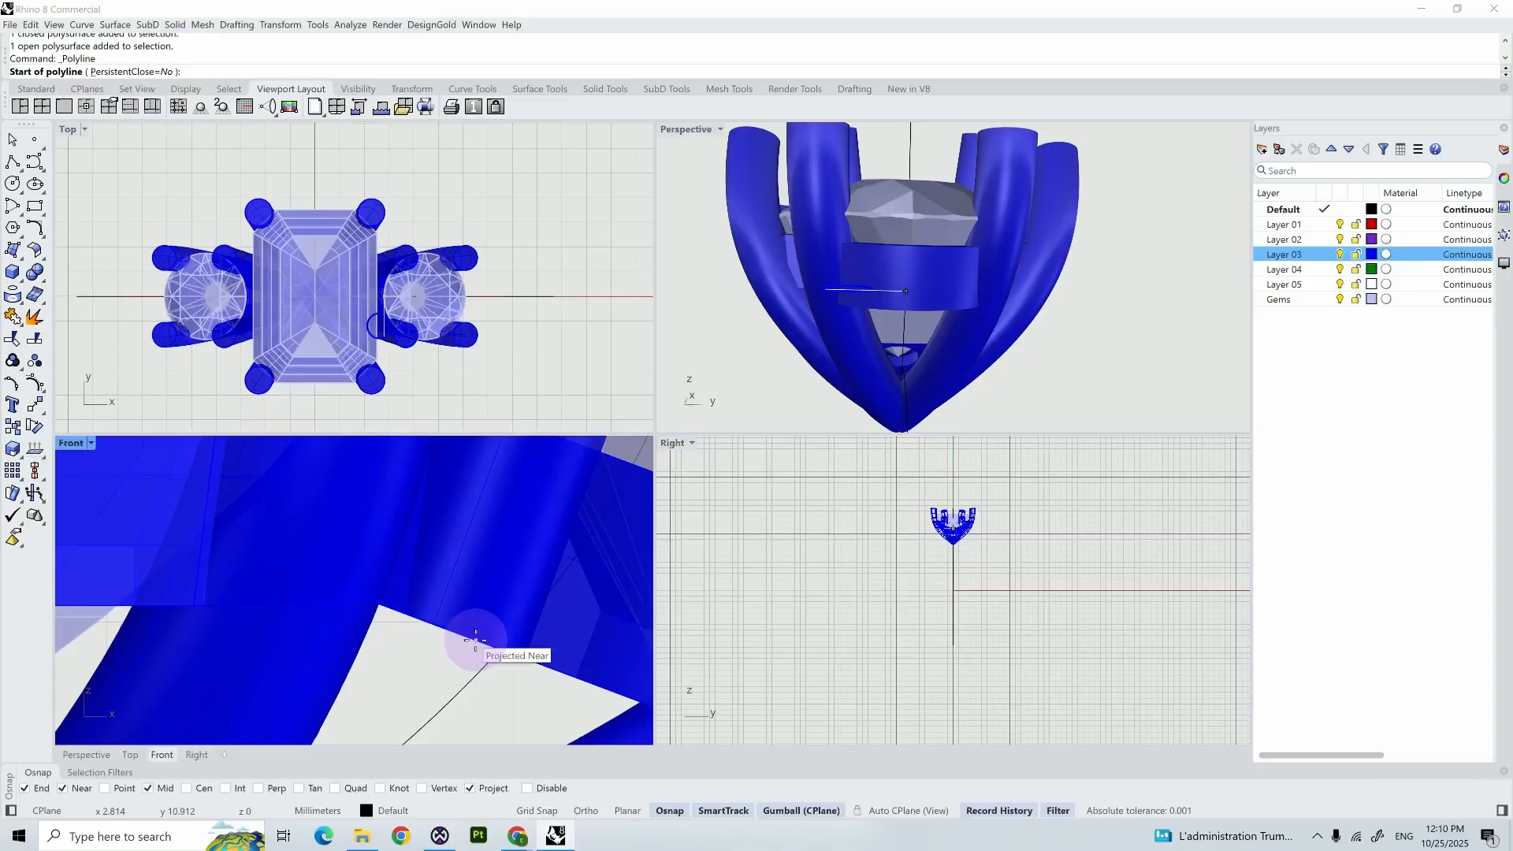
click(475, 640)
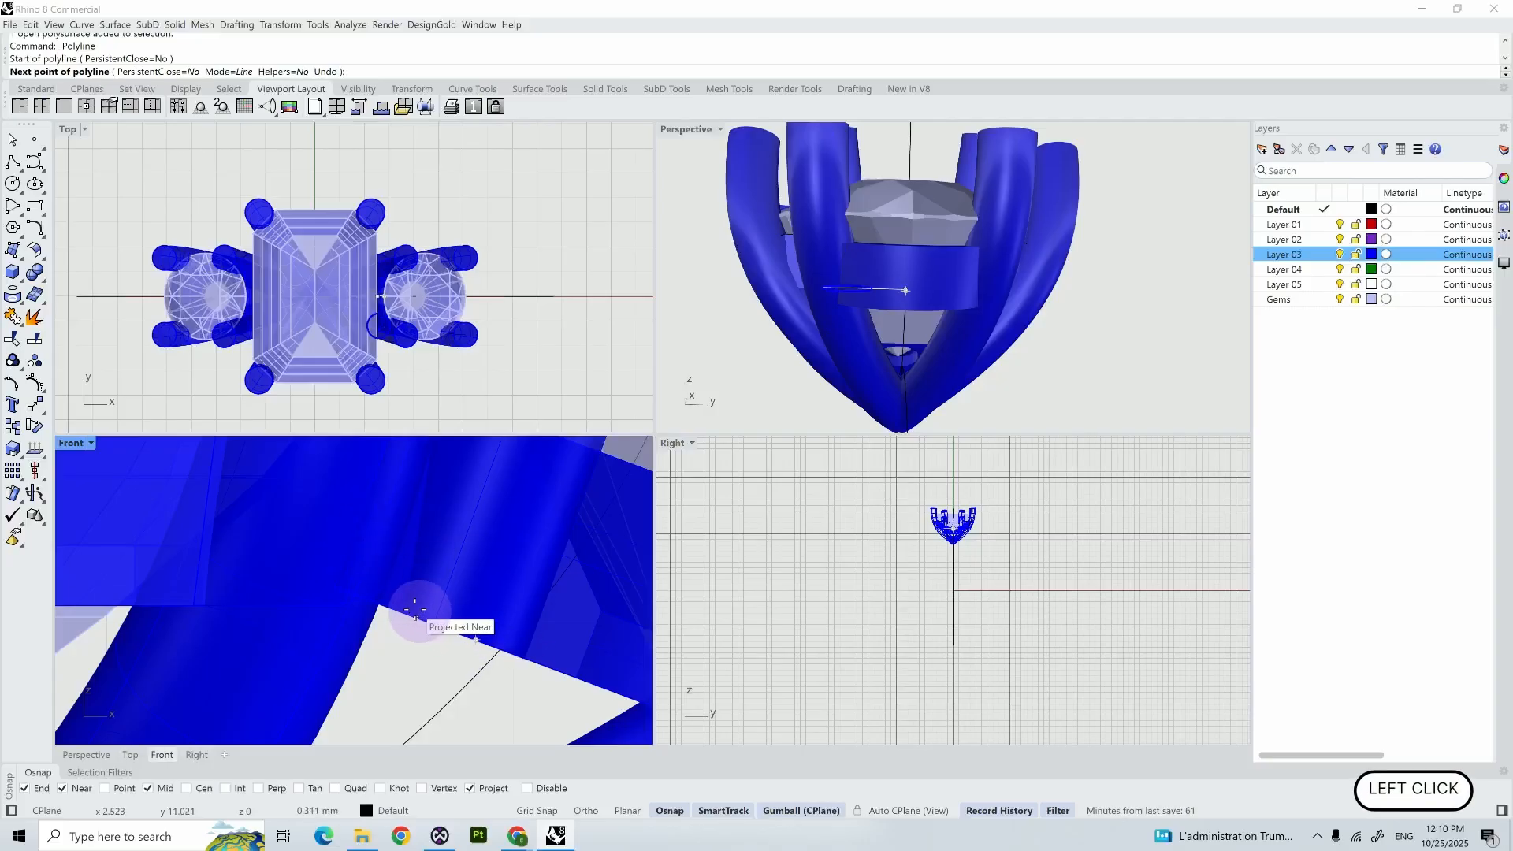
scroll(378, 601, up, 3)
scroll(381, 605, up, 1)
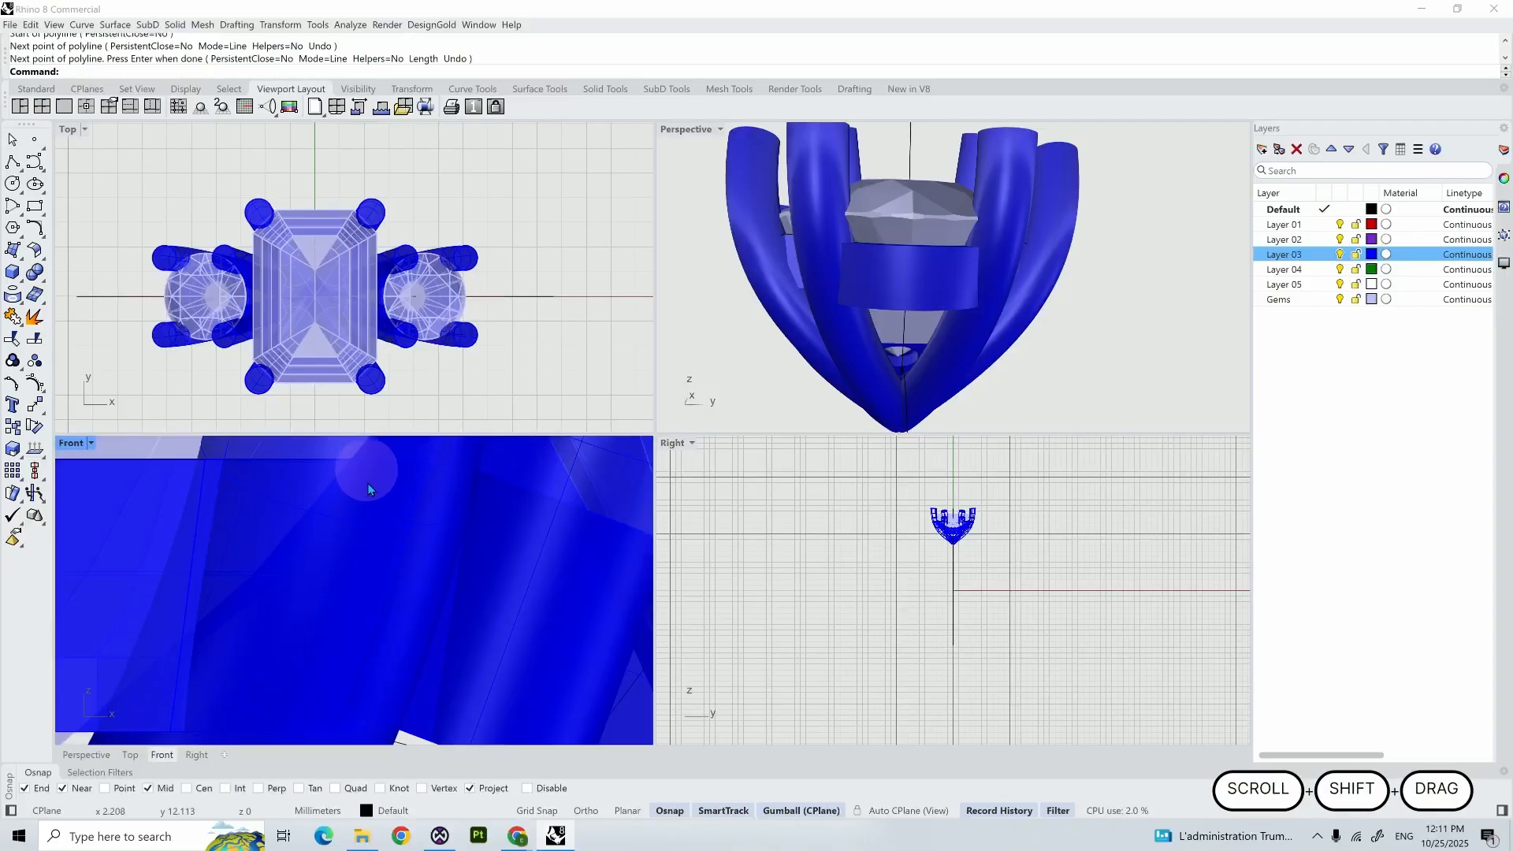
shift+right_drag(403, 561, 401, 516)
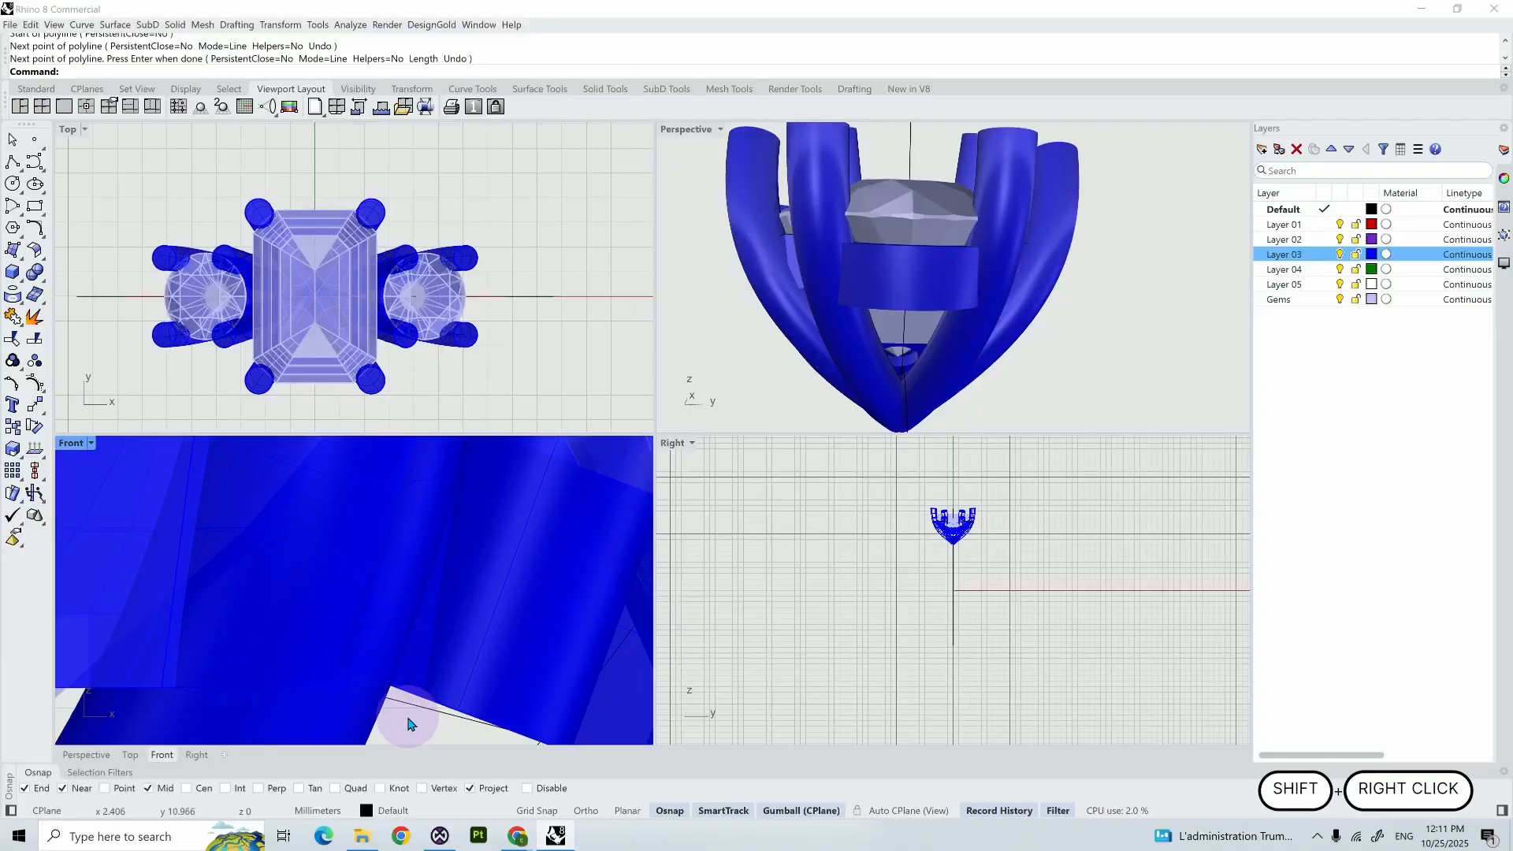
- Draw a polyline from the short line's inner end up to the centre bezel's upper edge, across the gap and down to the line's other end
key(Return)
click(344, 692)
scroll(341, 540, up, 3)
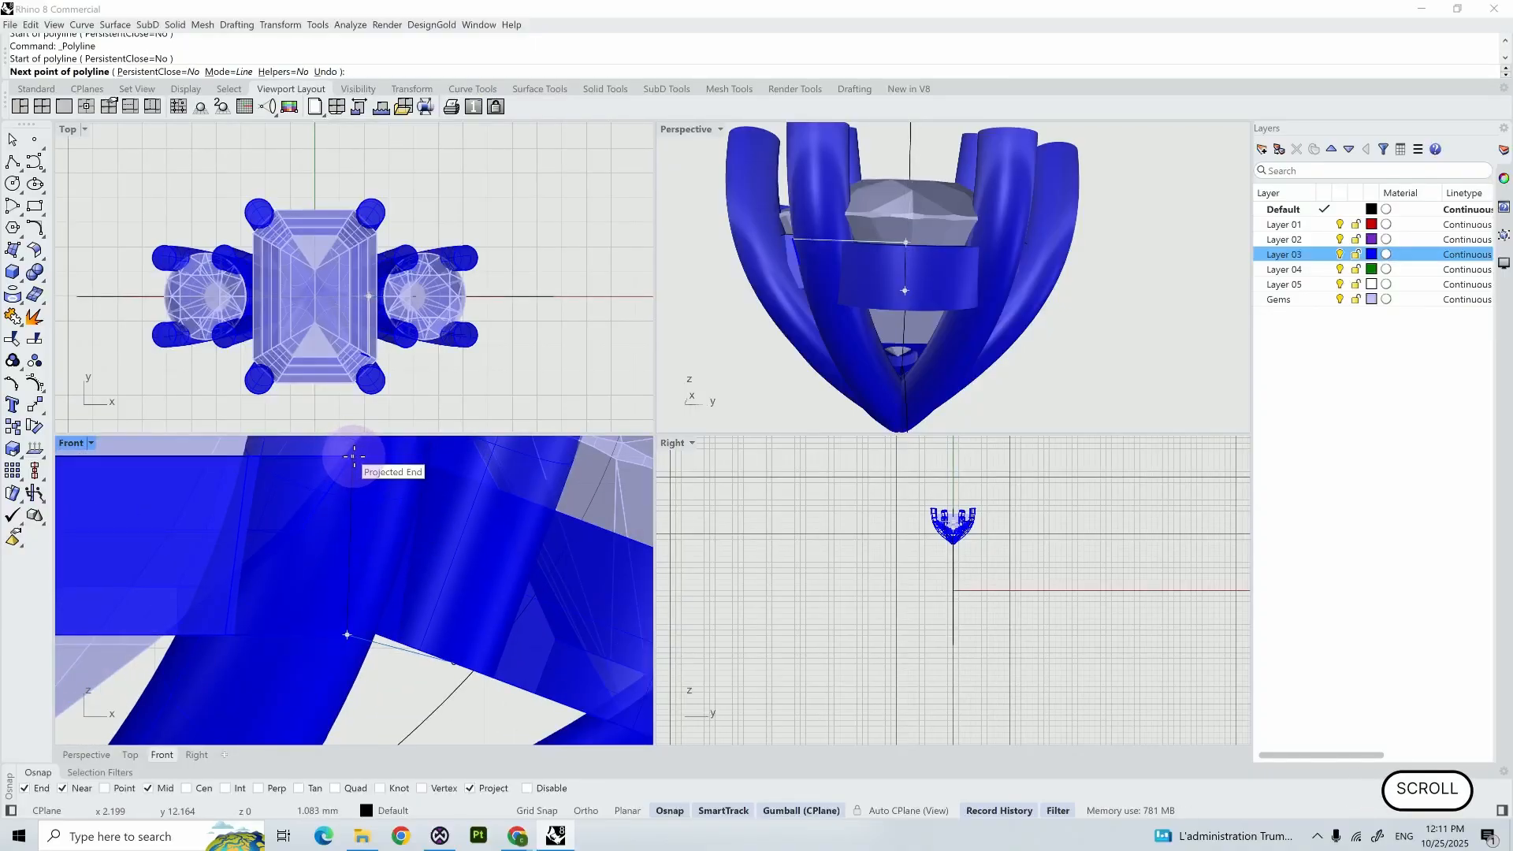
click(353, 456)
click(403, 457)
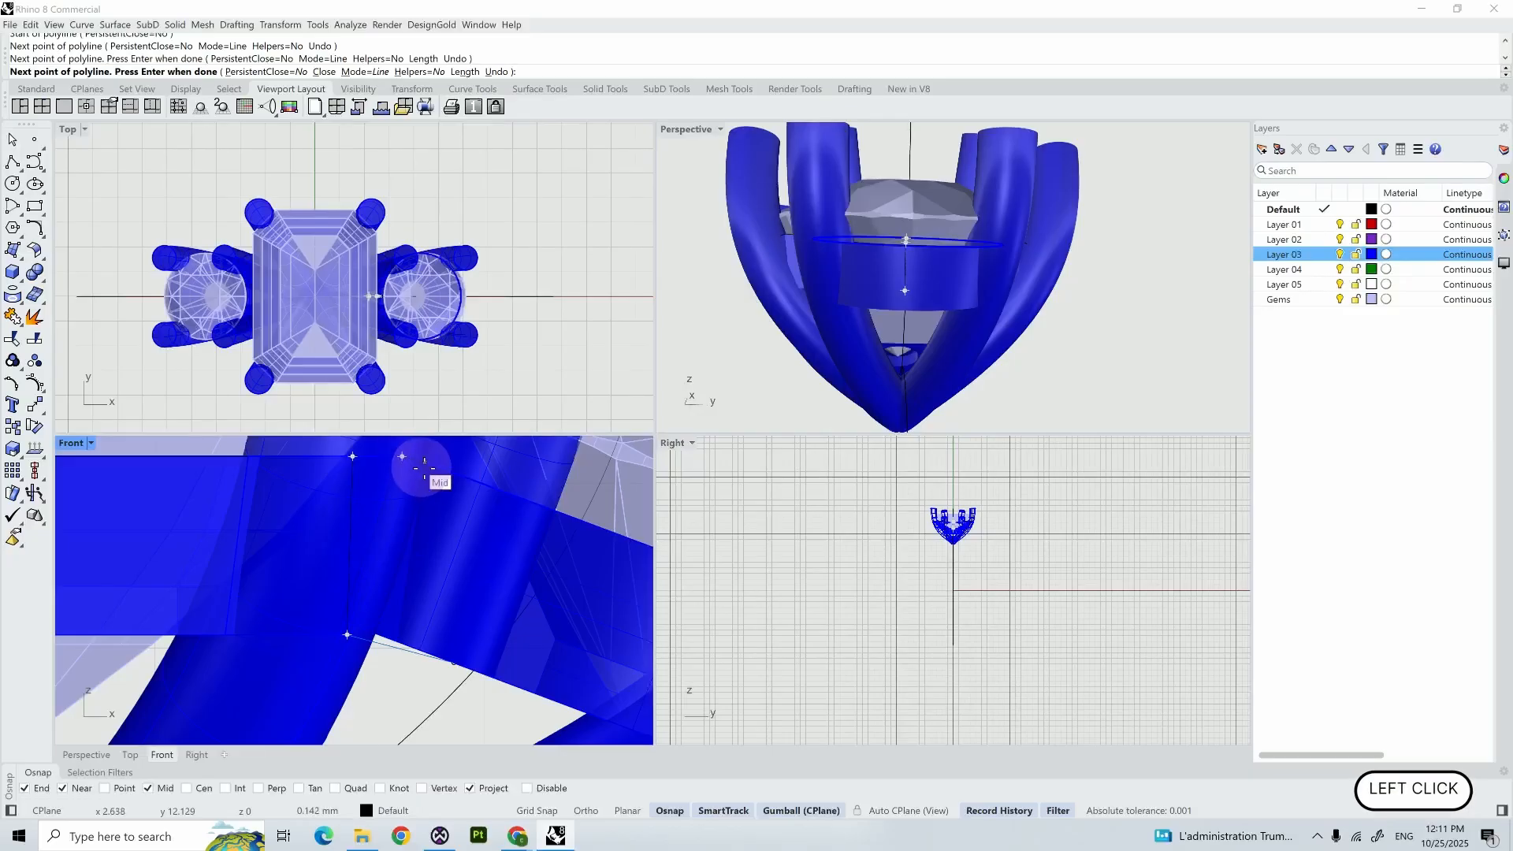
click(472, 480)
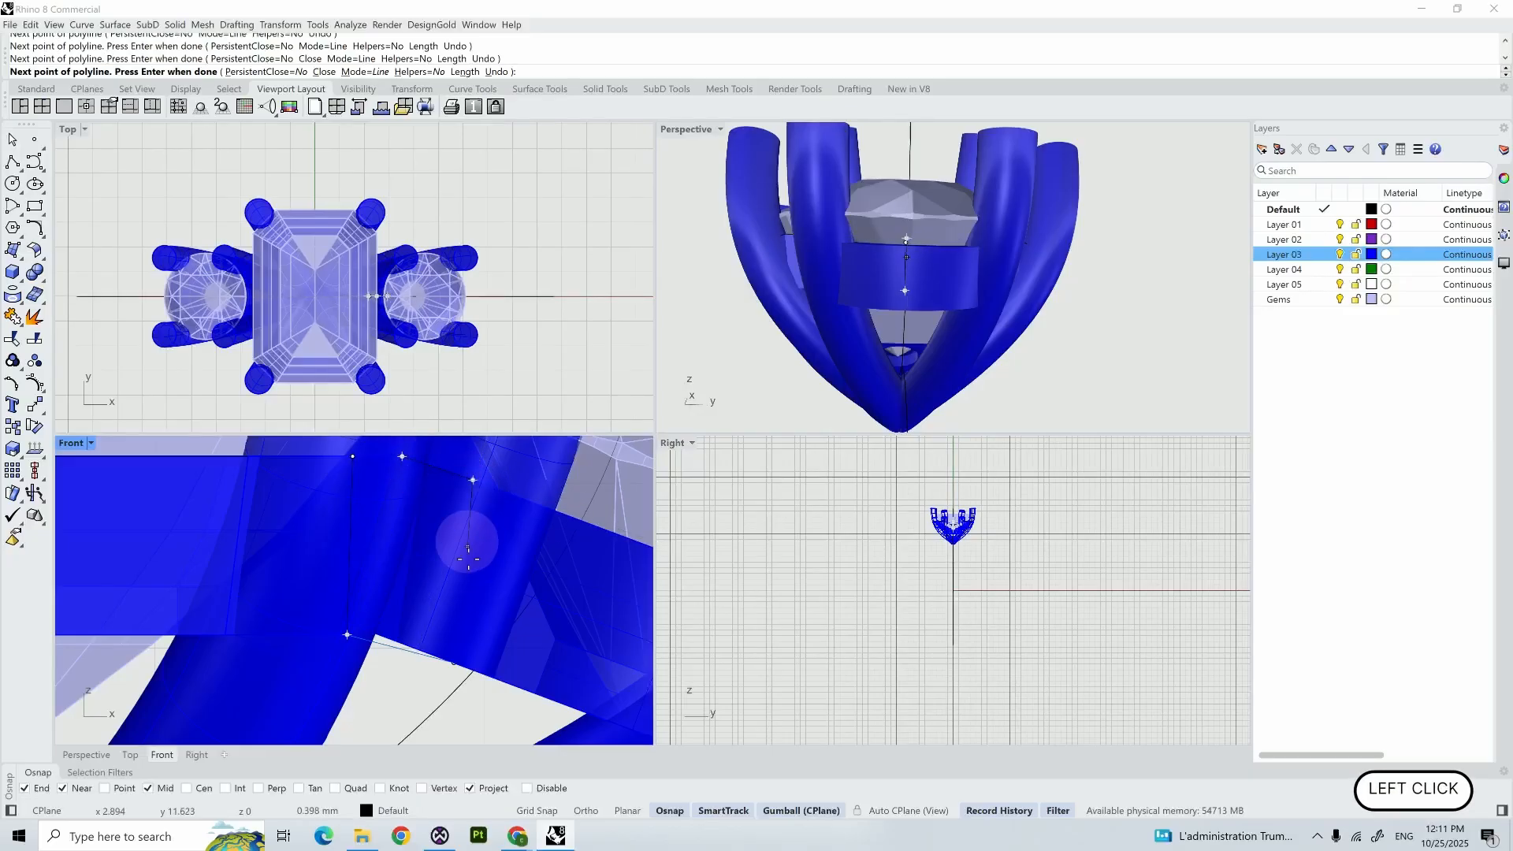
click(456, 664)
right_click(456, 664)
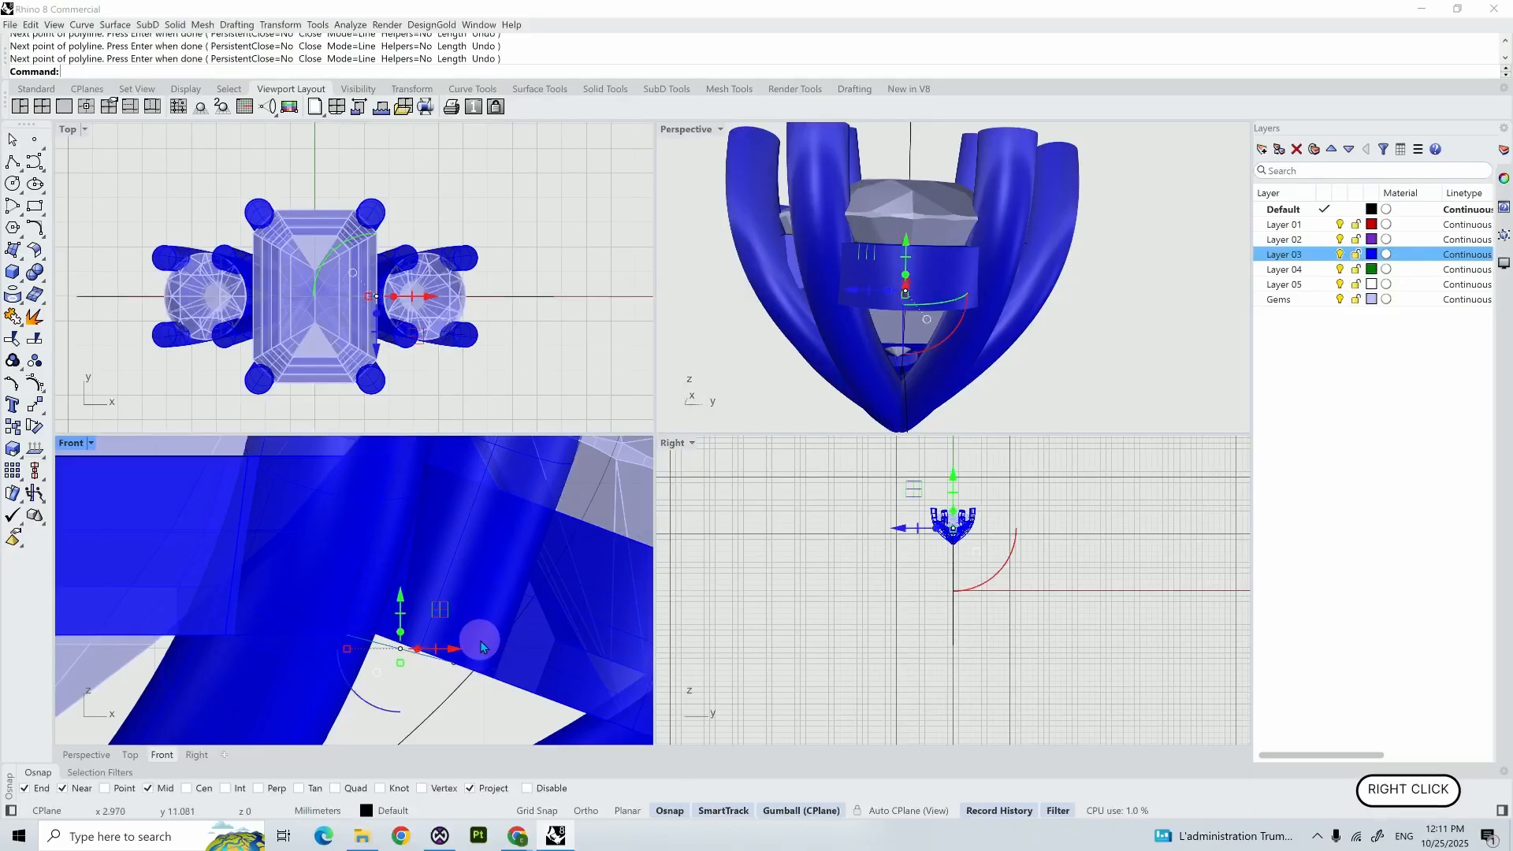
- Join the two polylines between the bezels into one closed connector profile
shift+scroll(338, 615, up, 2)
shift+click(352, 619)
click(374, 645)
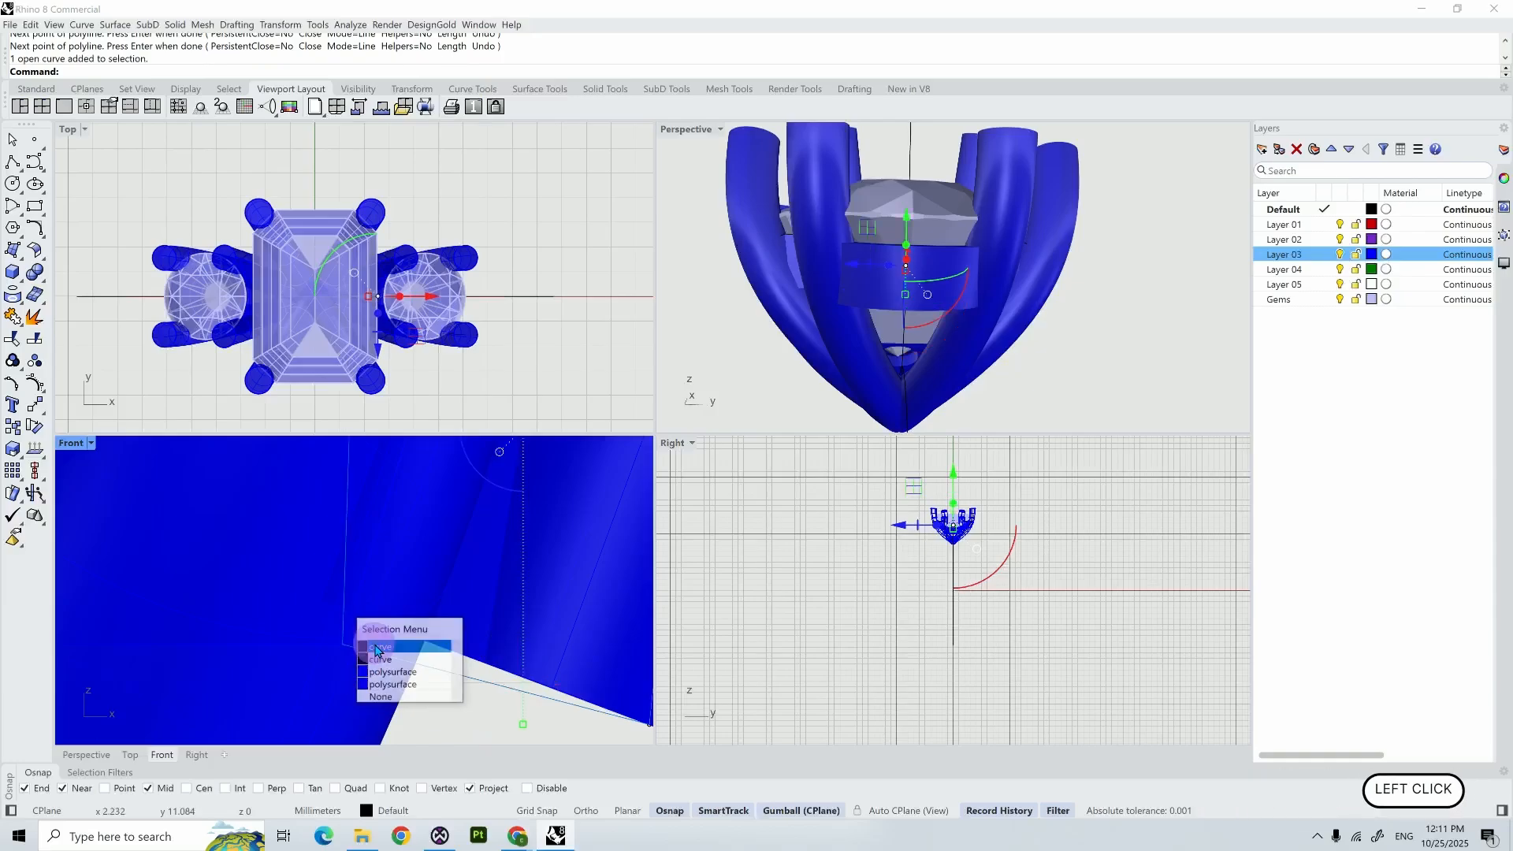
shift+right_drag(484, 556, 379, 690)
scroll(379, 689, down, 4)
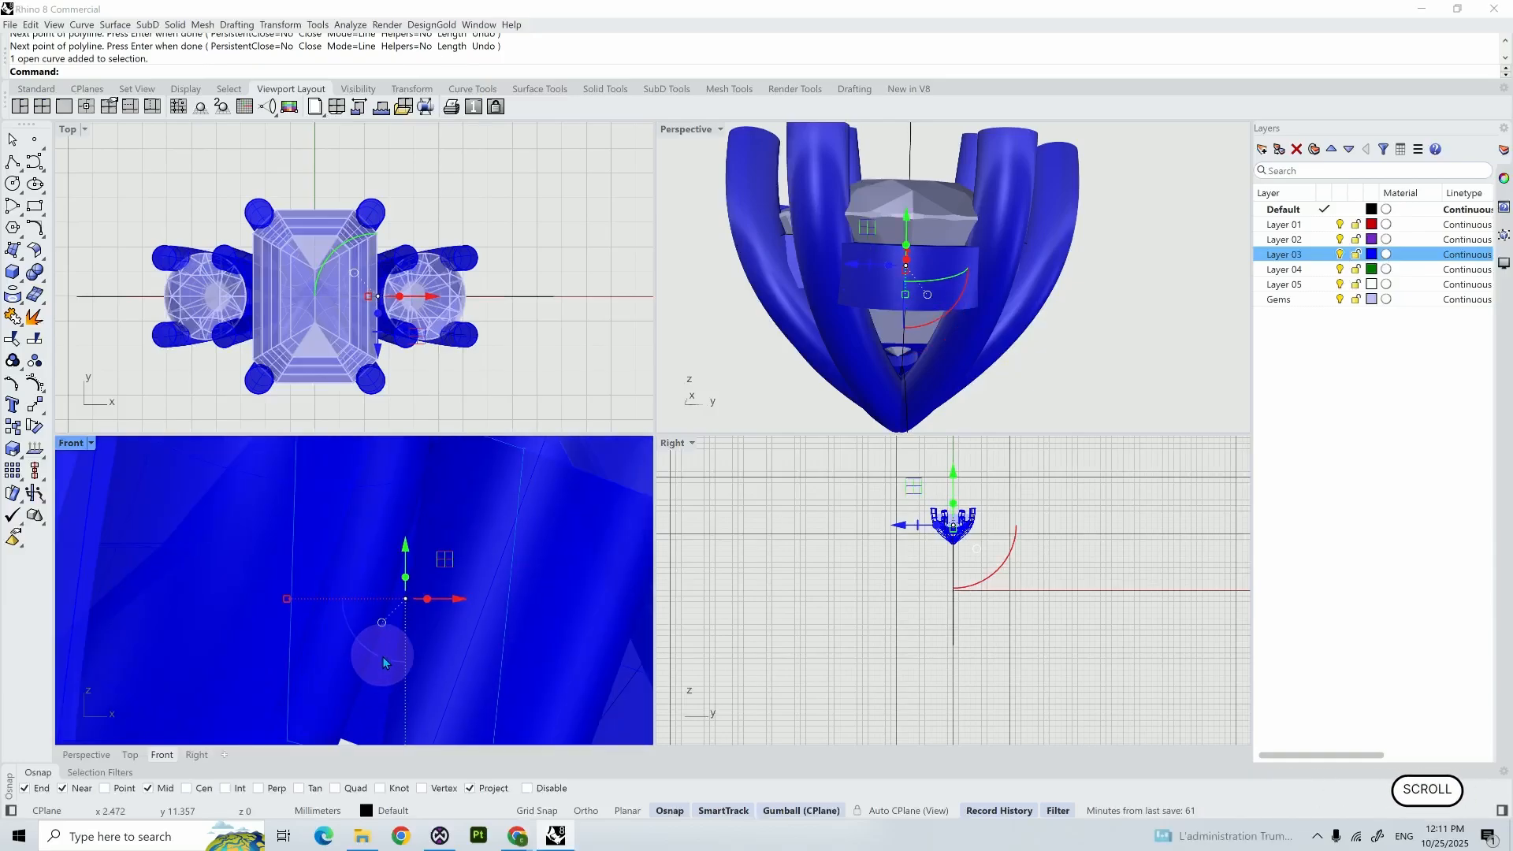
text(join)
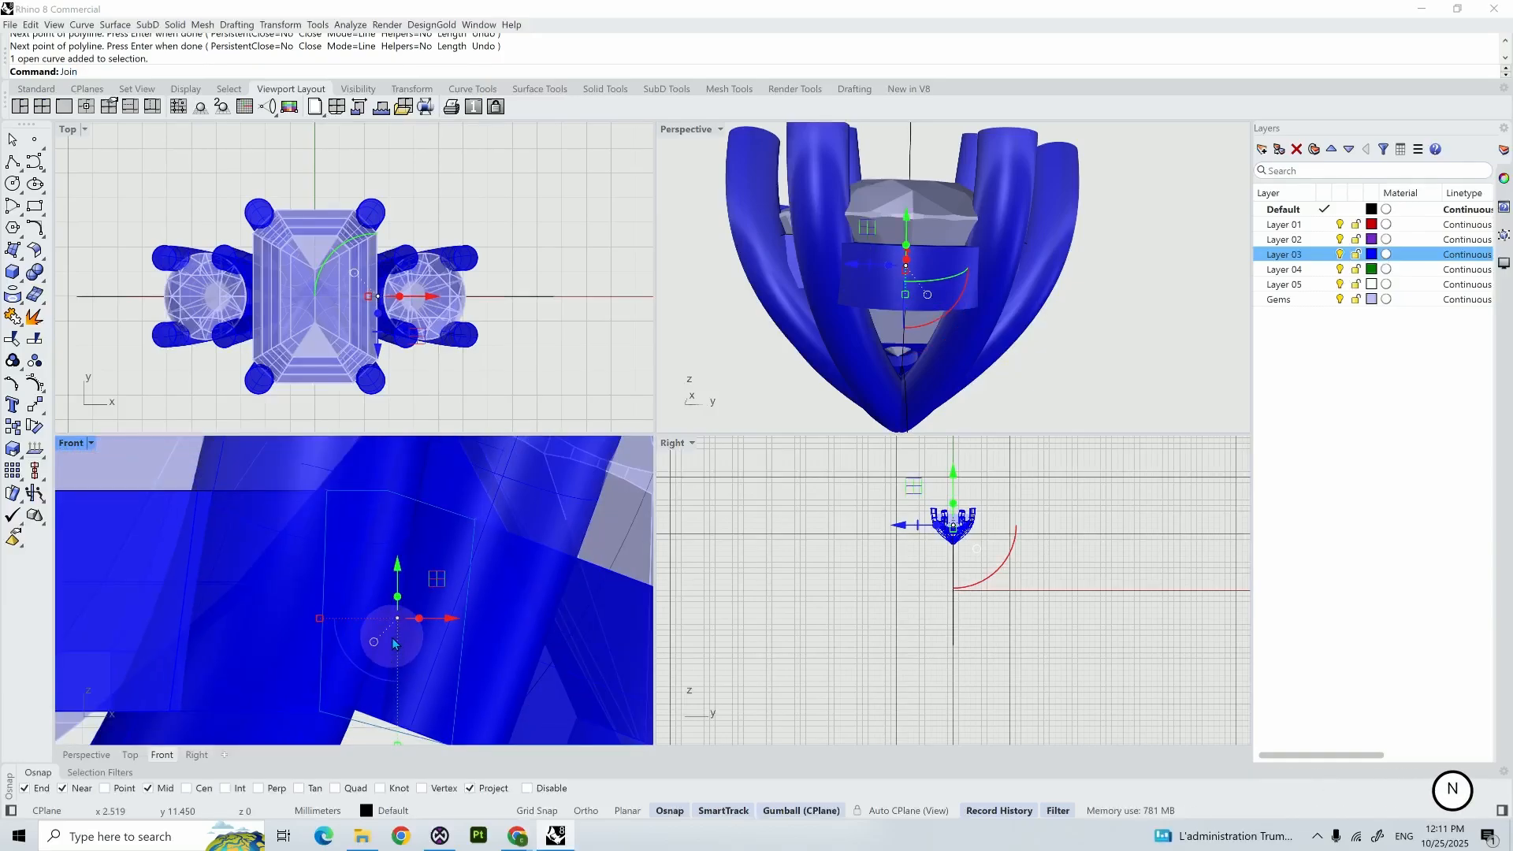
key(Return)
- Extrude the closed connector profile to both sides as a solid bridging the centre and round bezels
text(extrudecrv)
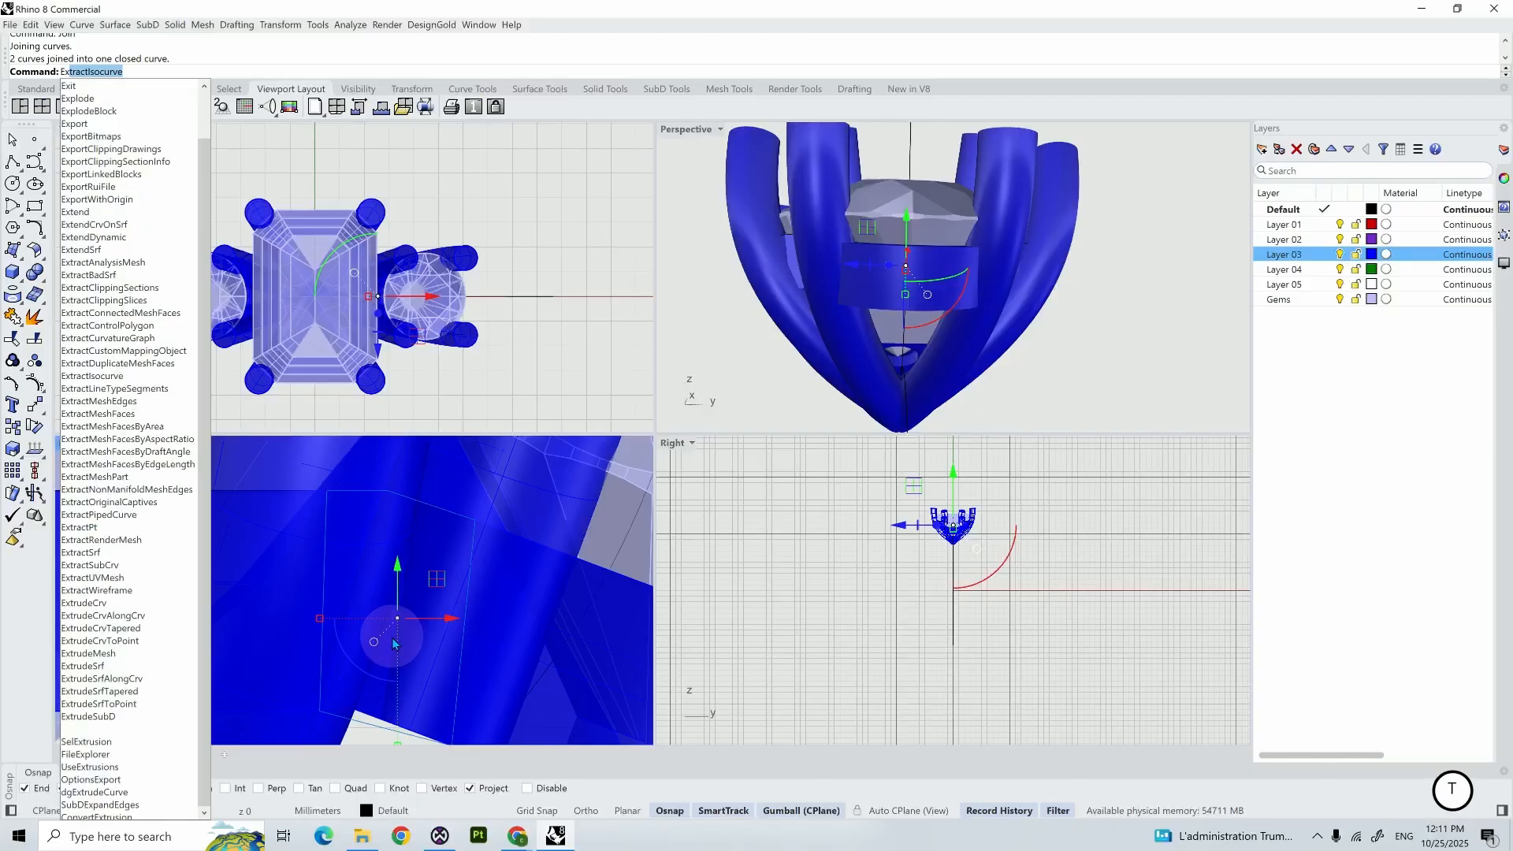
key(Return)
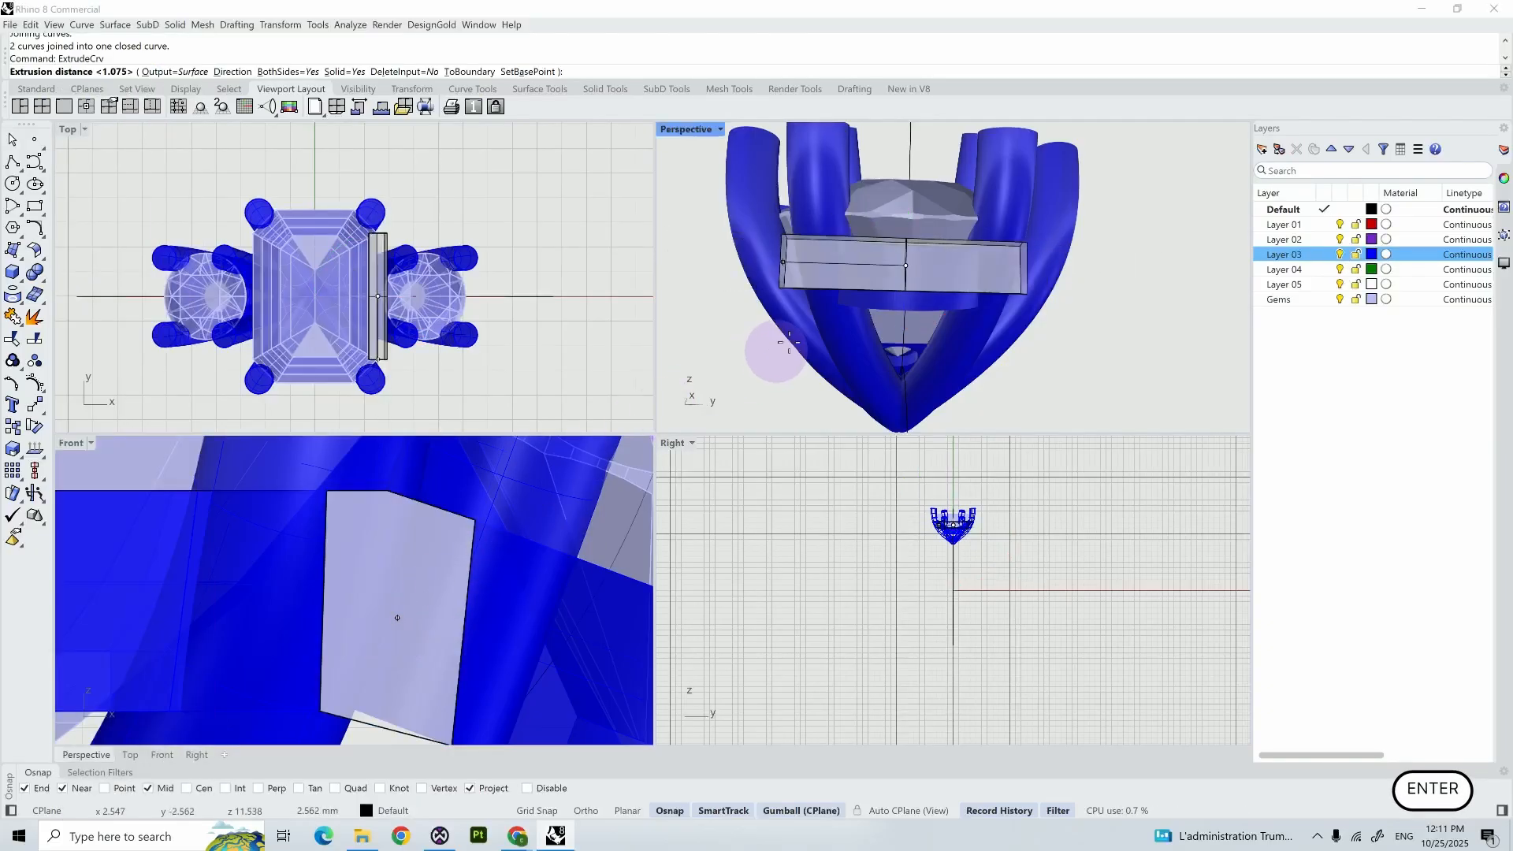
right_drag(879, 287, 875, 389)
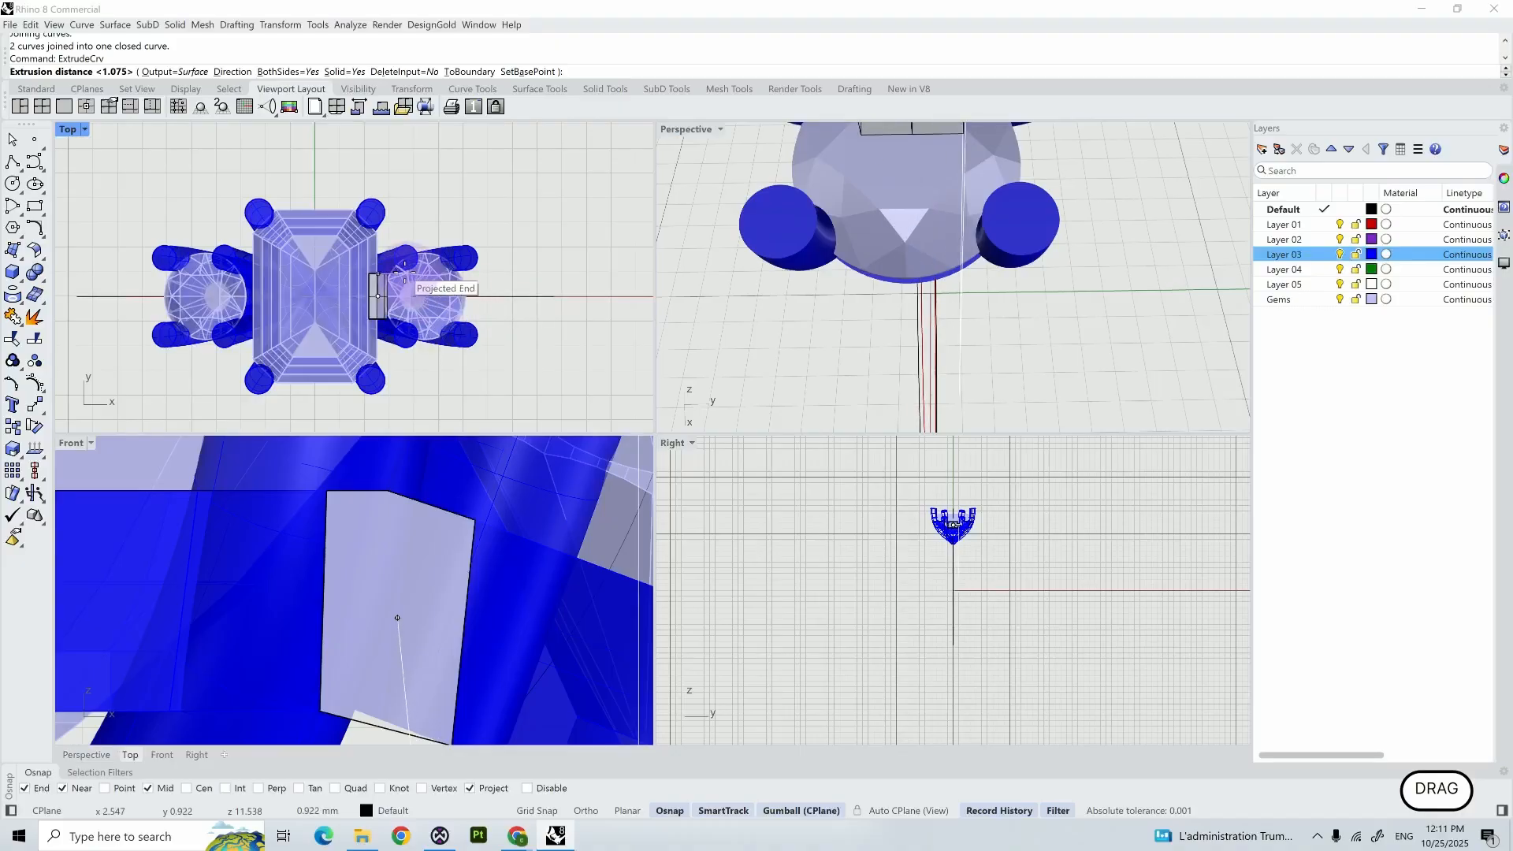
click(377, 295)
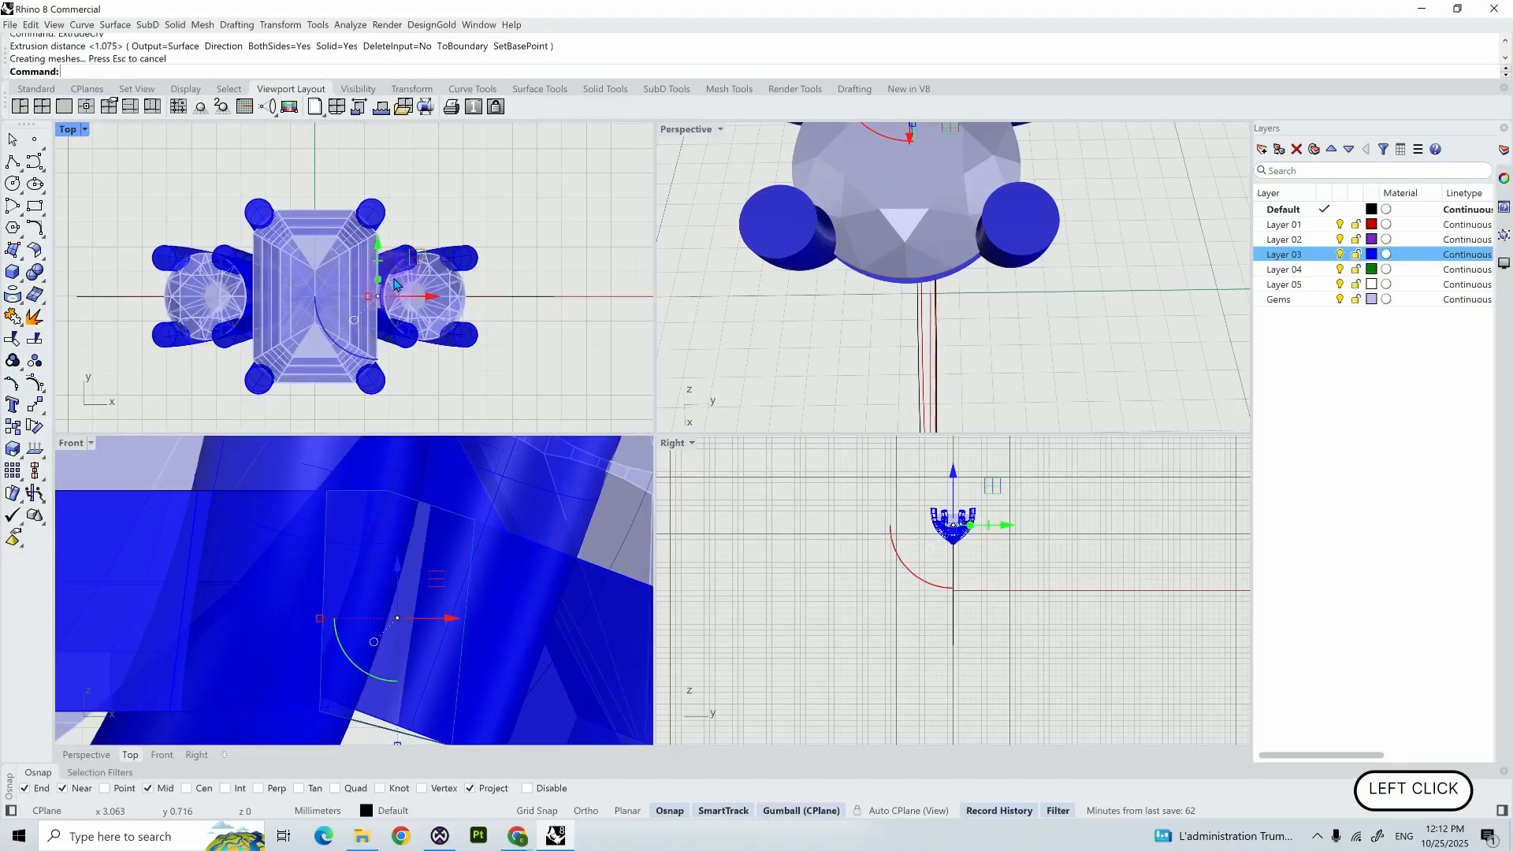
- Move the extruded connector between the bezels to Layer 03
scroll(542, 561, down, 2)
click(451, 709)
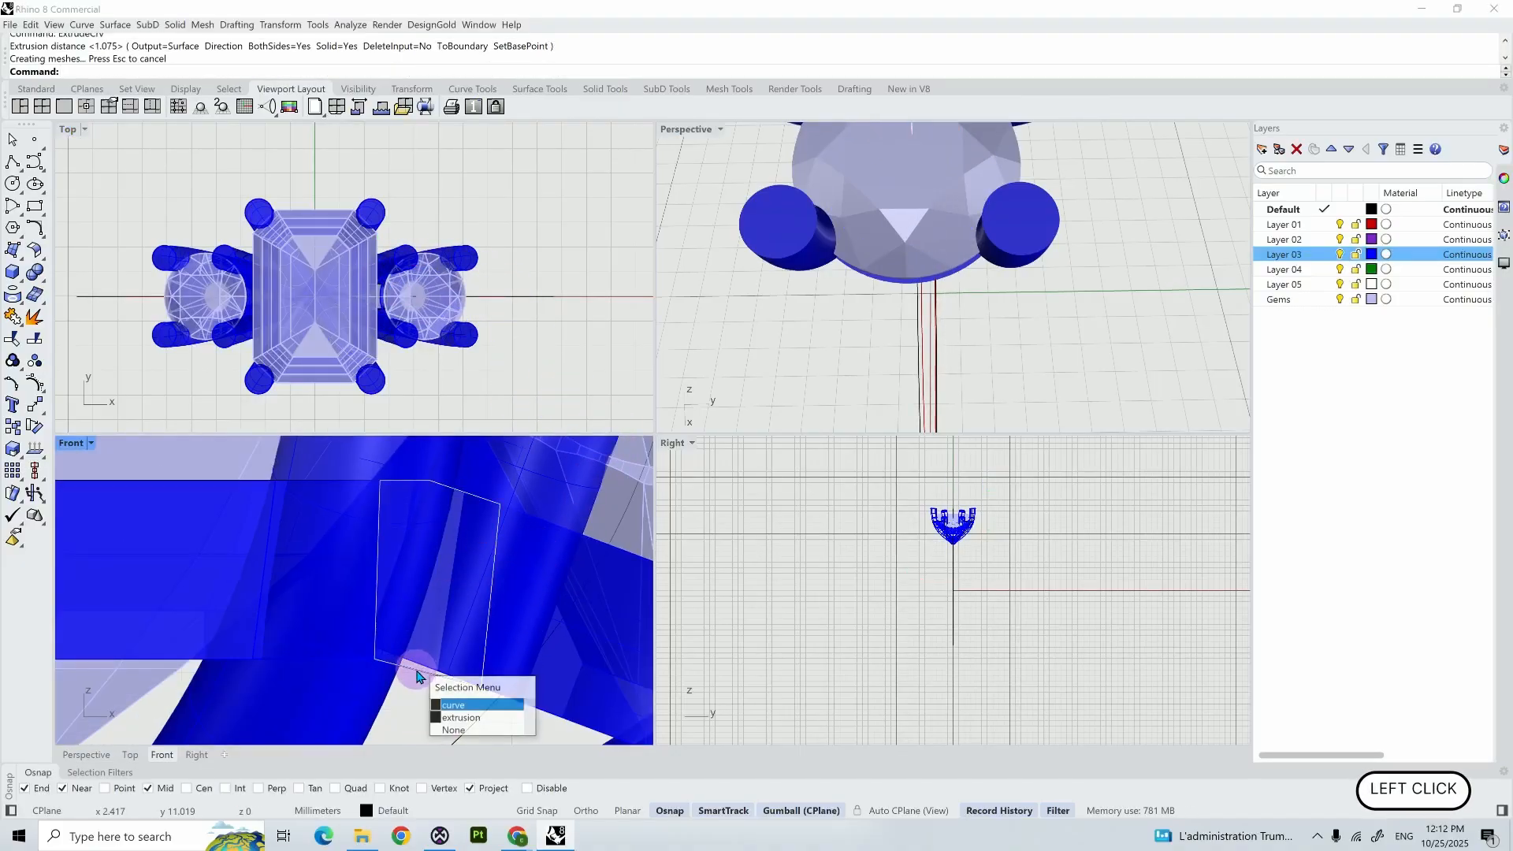
click(458, 717)
right_click(1322, 254)
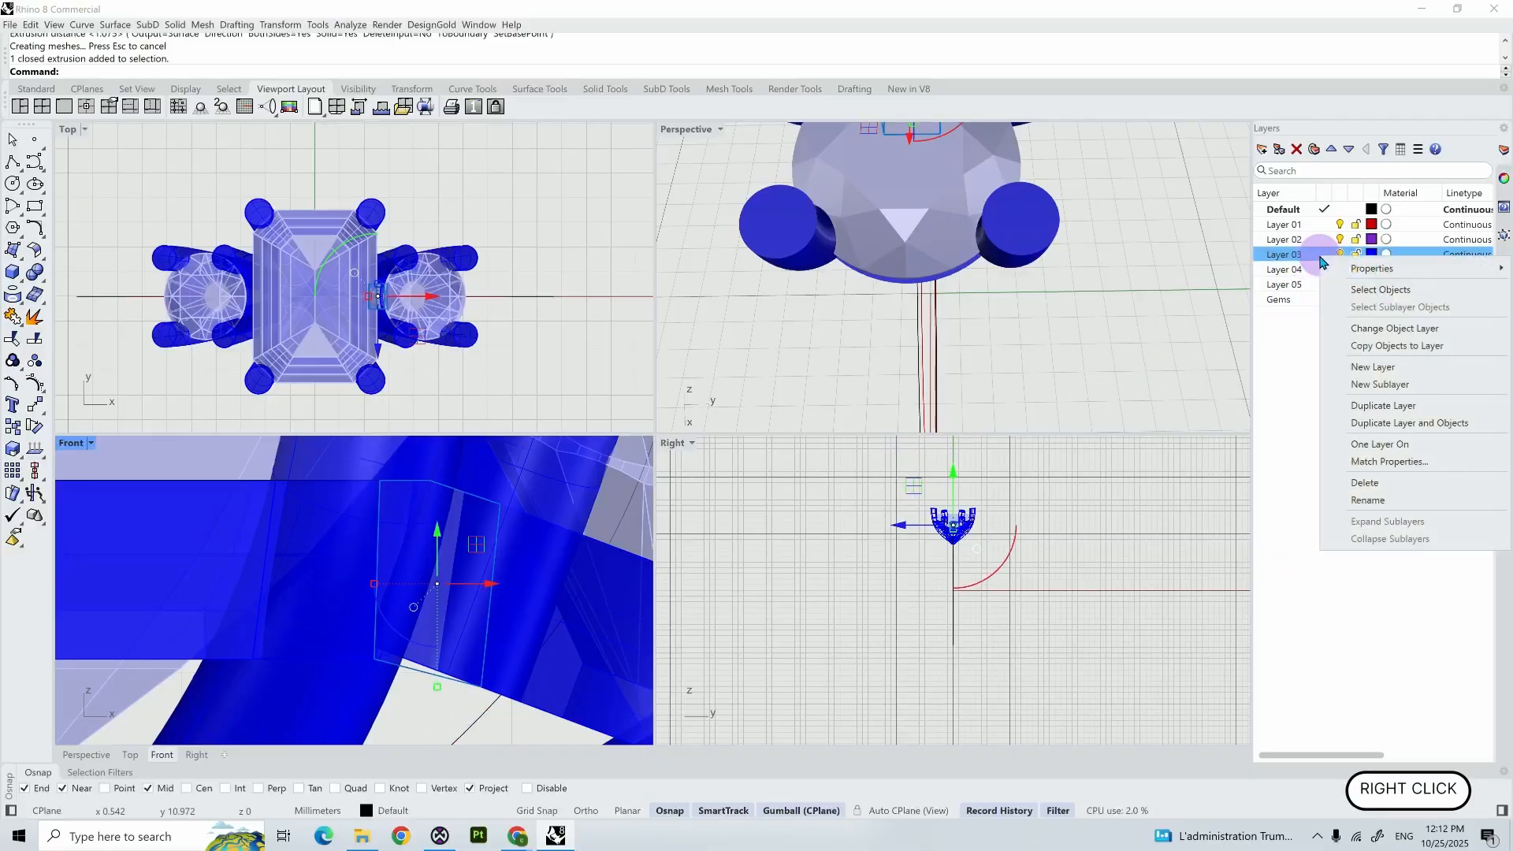
click(1367, 335)
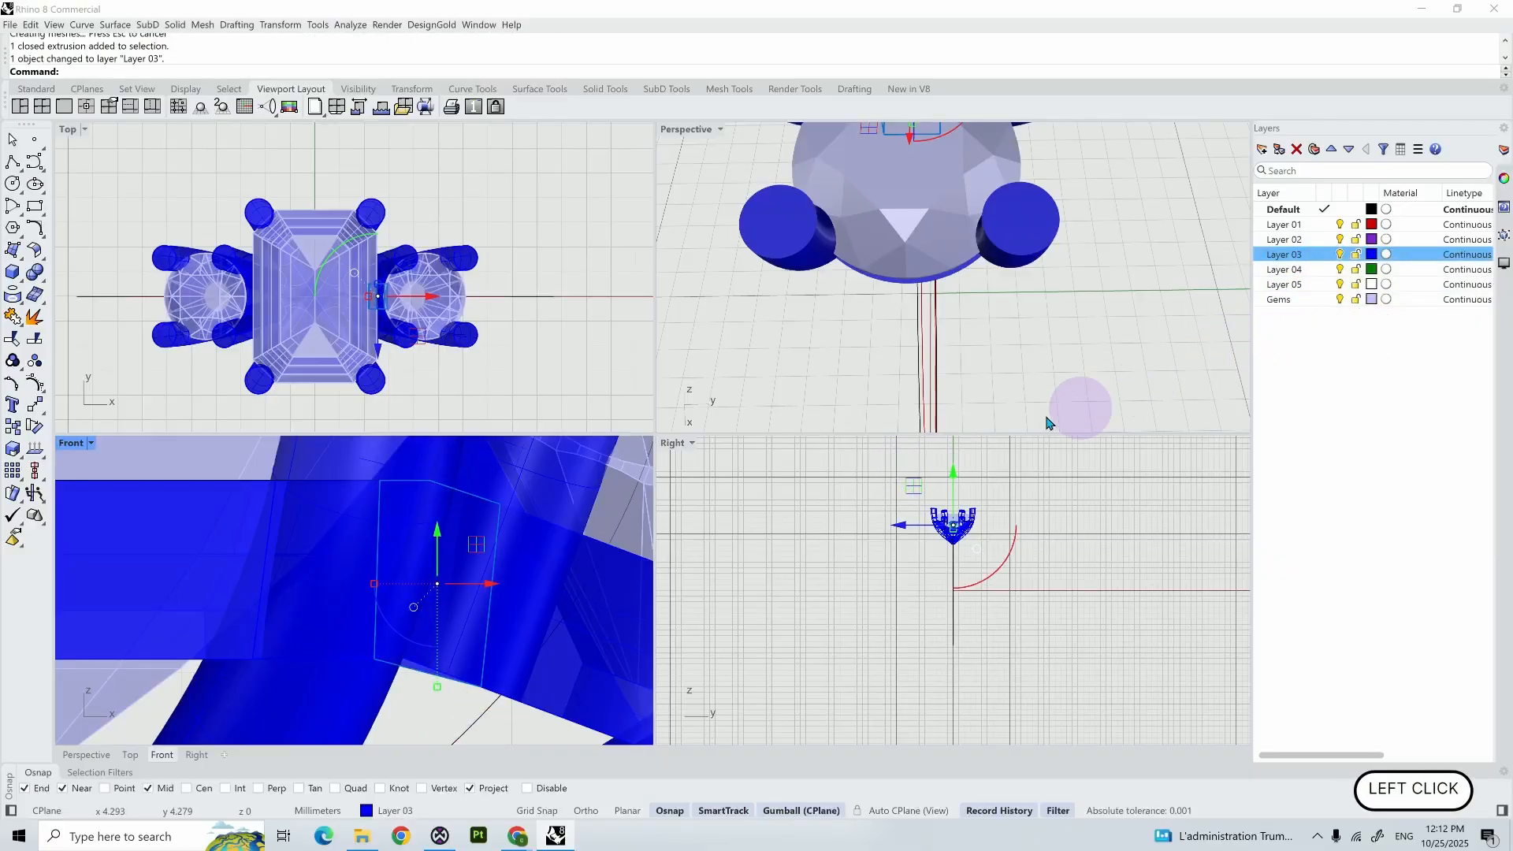
- Mirror the extruded connector between the centre and round bezels across the Y axis to the opposite side
scroll(1017, 427, down, 5)
text(Mirror)
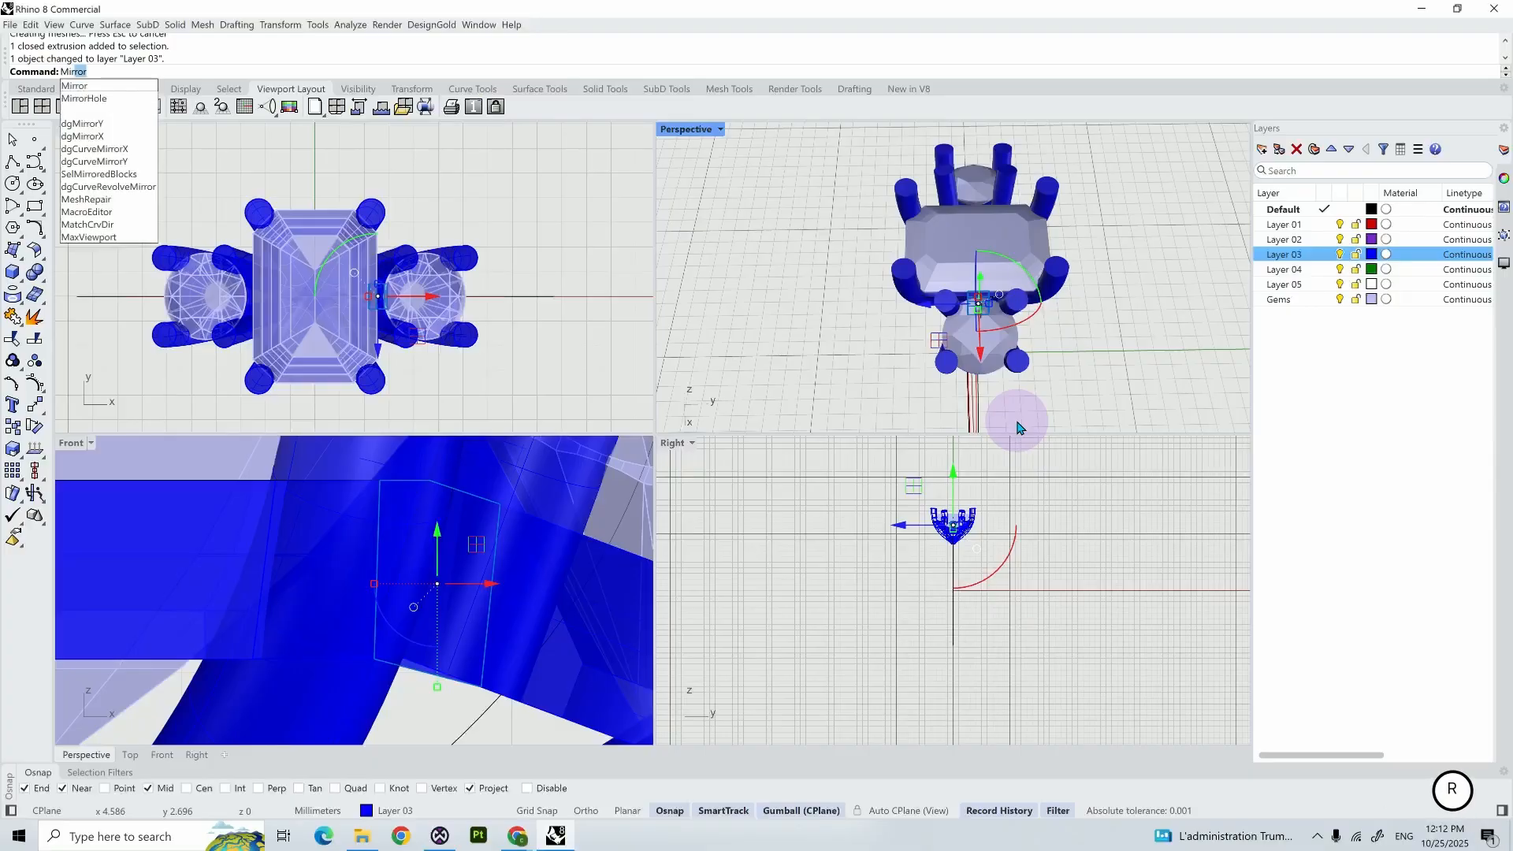
key(Return)
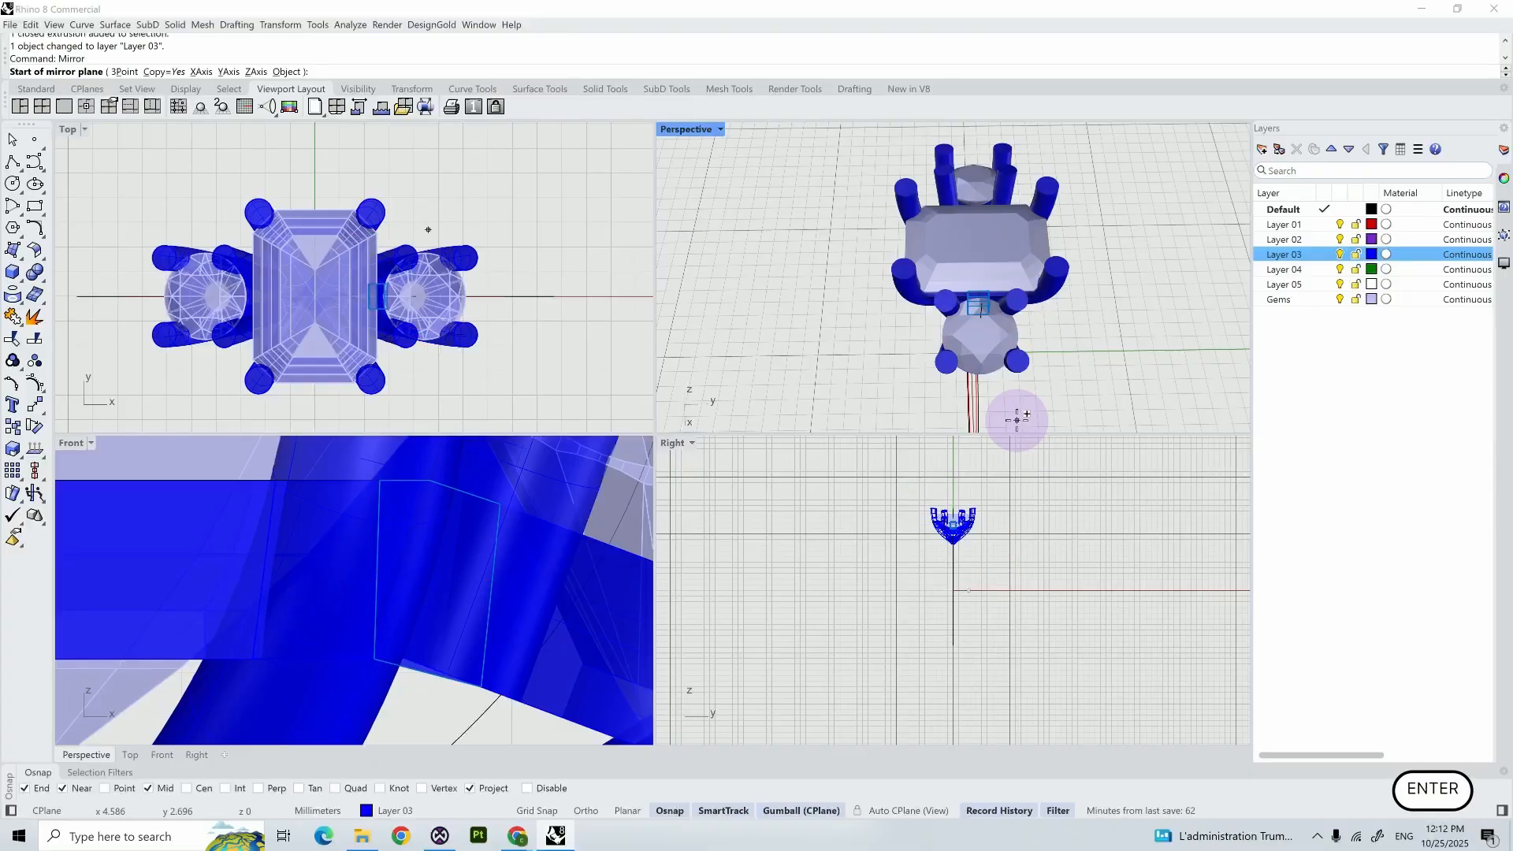
text(y)
key(Return)
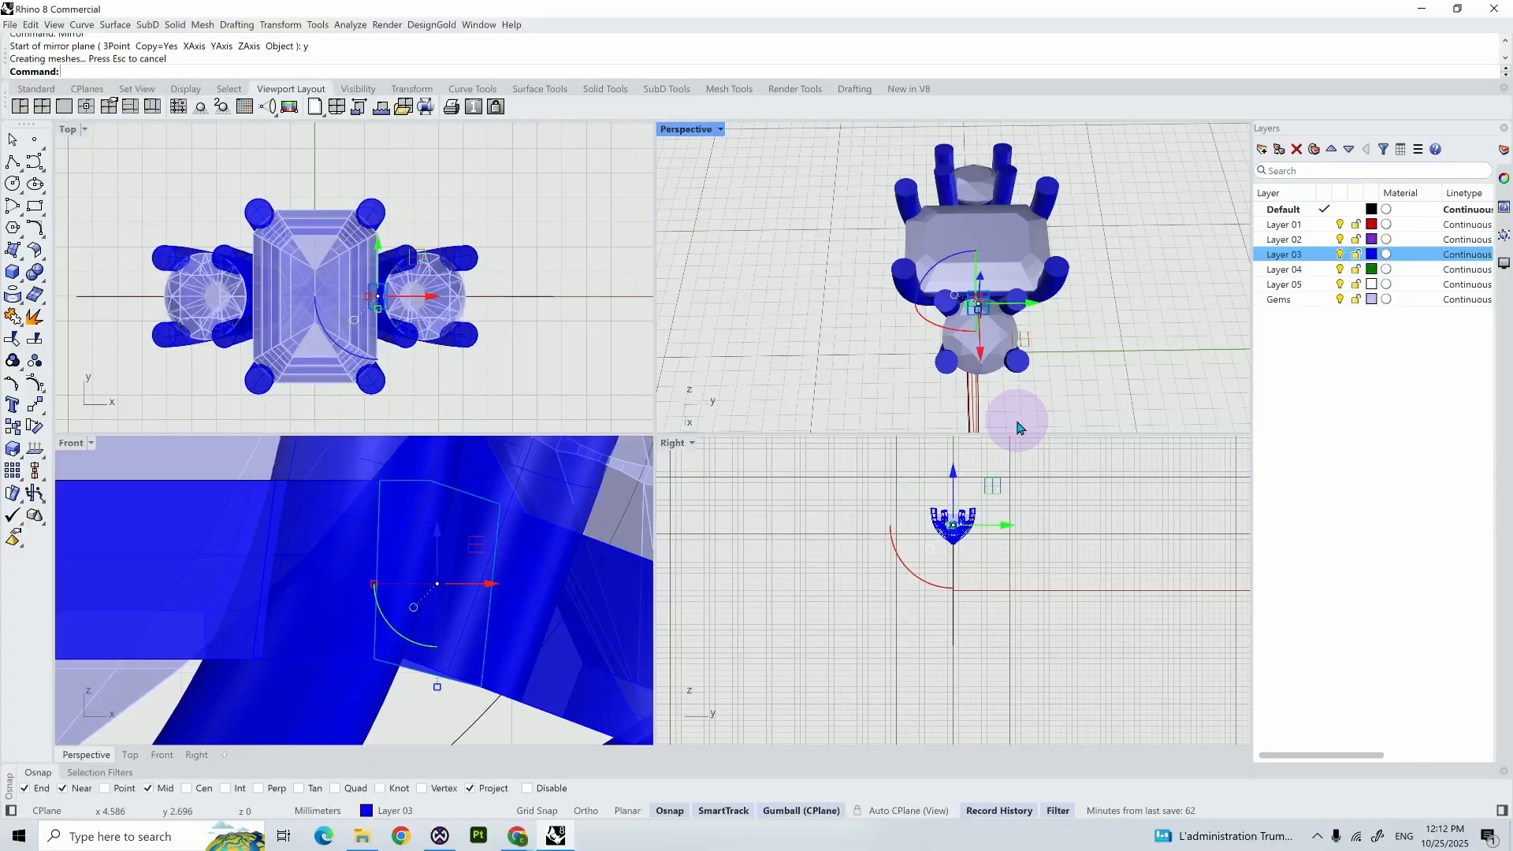
- Inspect the connectors between the centre and side bezels on both sides in the Front view
click(780, 333)
scroll(778, 330, down, 6)
scroll(479, 505, down, 6)
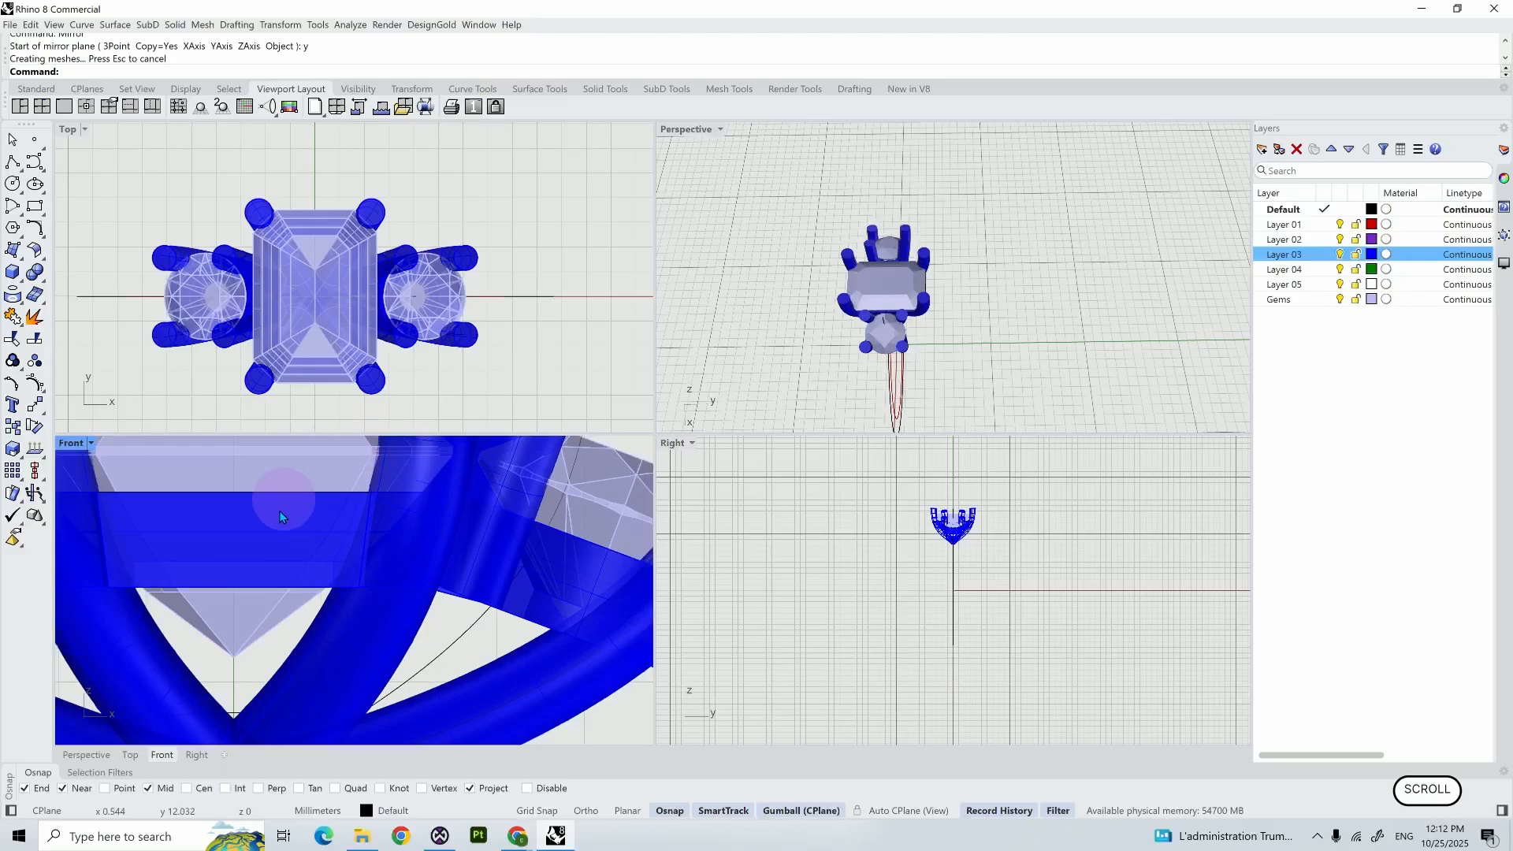
scroll(280, 512, down, 4)
shift+right_drag(117, 601, 367, 585)
scroll(355, 601, up, 9)
click(378, 542)
click(398, 585)
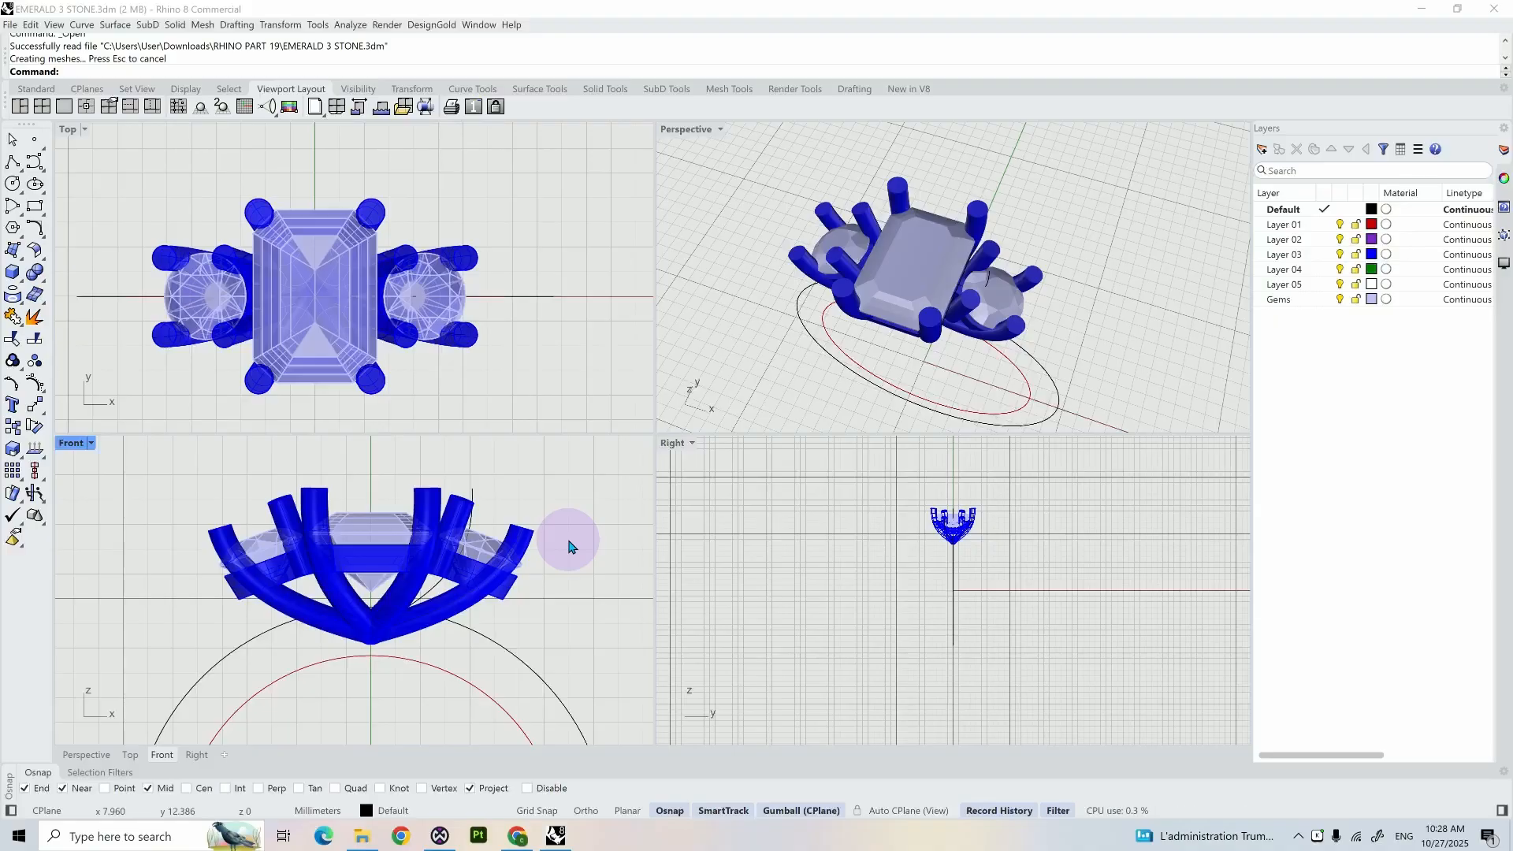
- In an enlarged Front view, draw a short vertical line upward from the outer upper corner of the round bezel
double_click(69, 442)
right_drag(980, 470, 732, 490)
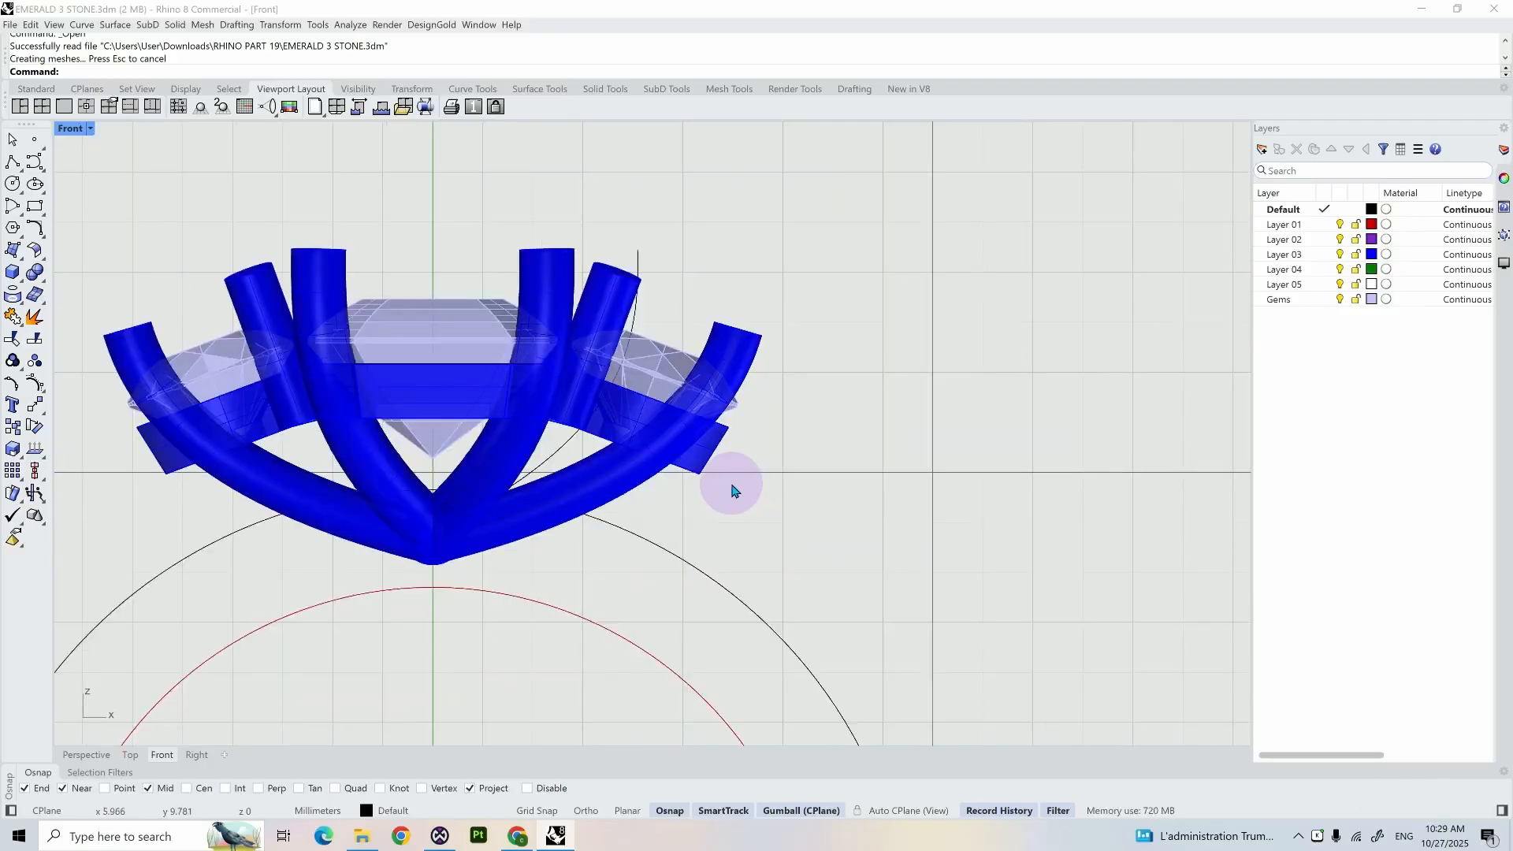
key(Return)
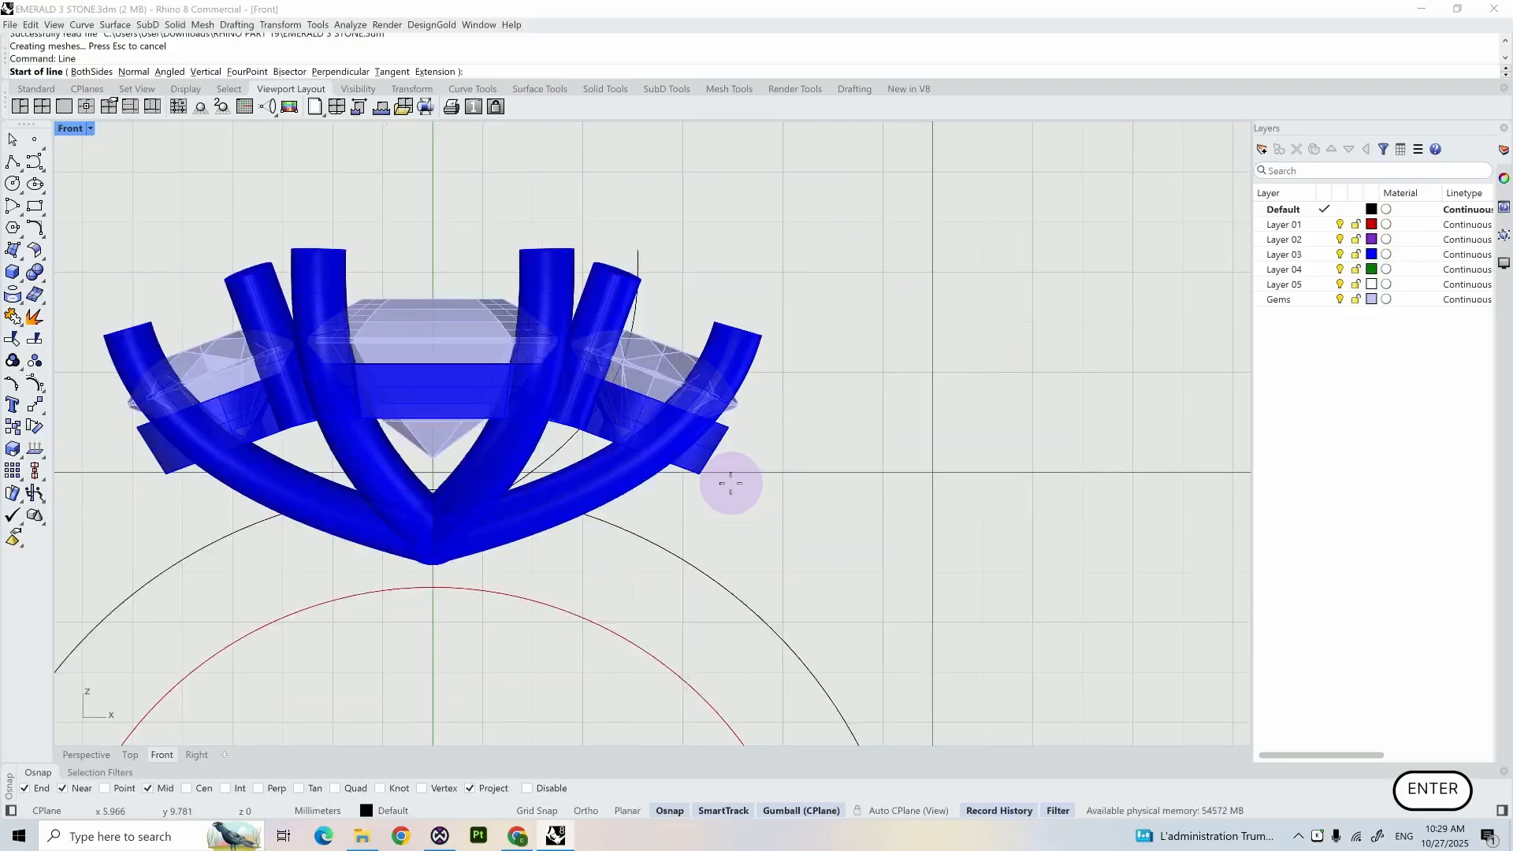
scroll(725, 432, up, 5)
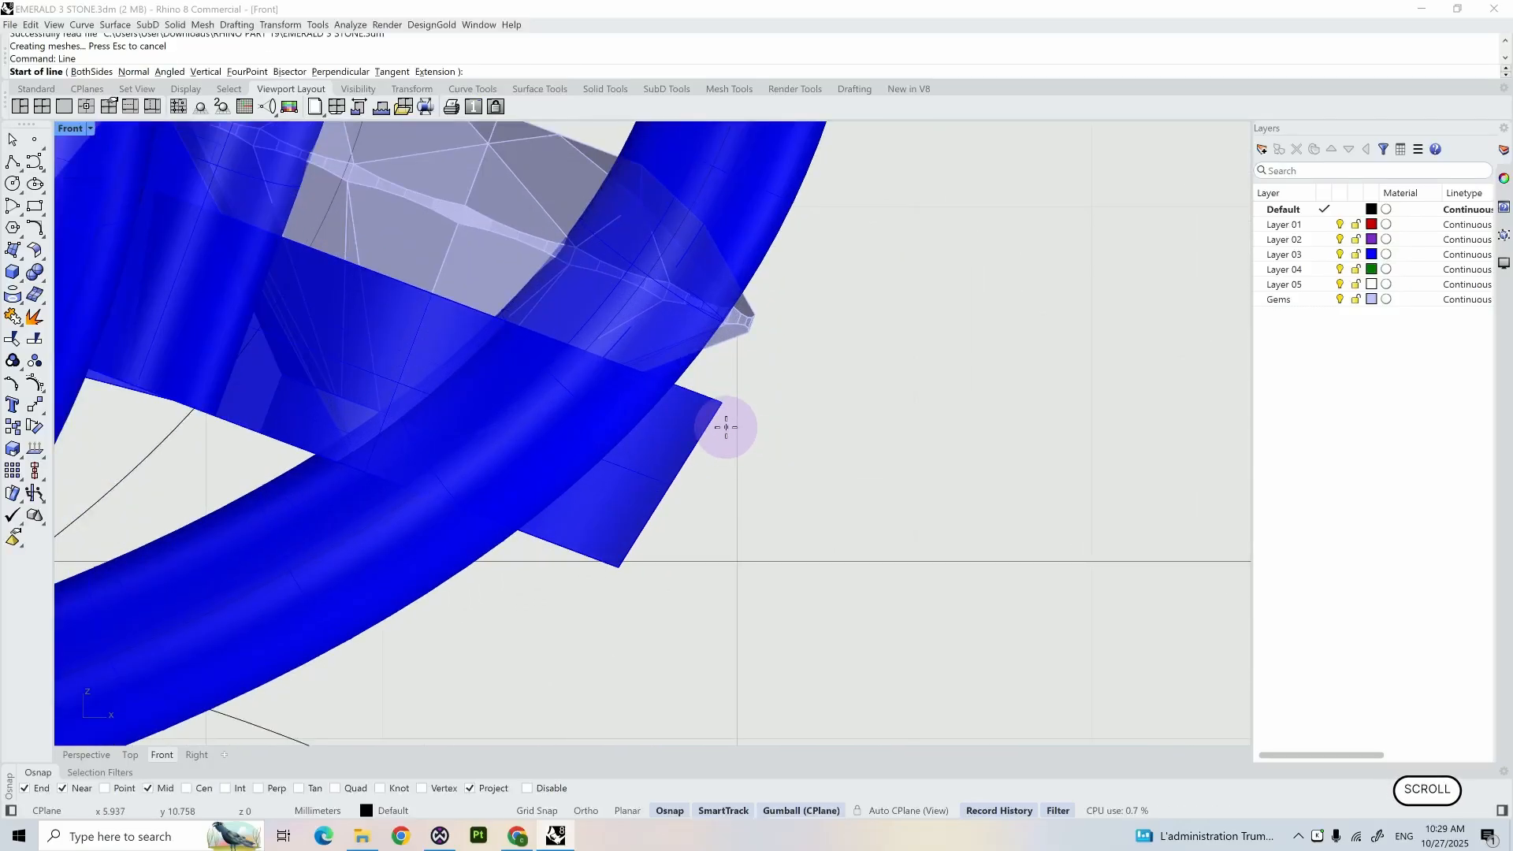
click(721, 405)
shift+click(725, 367)
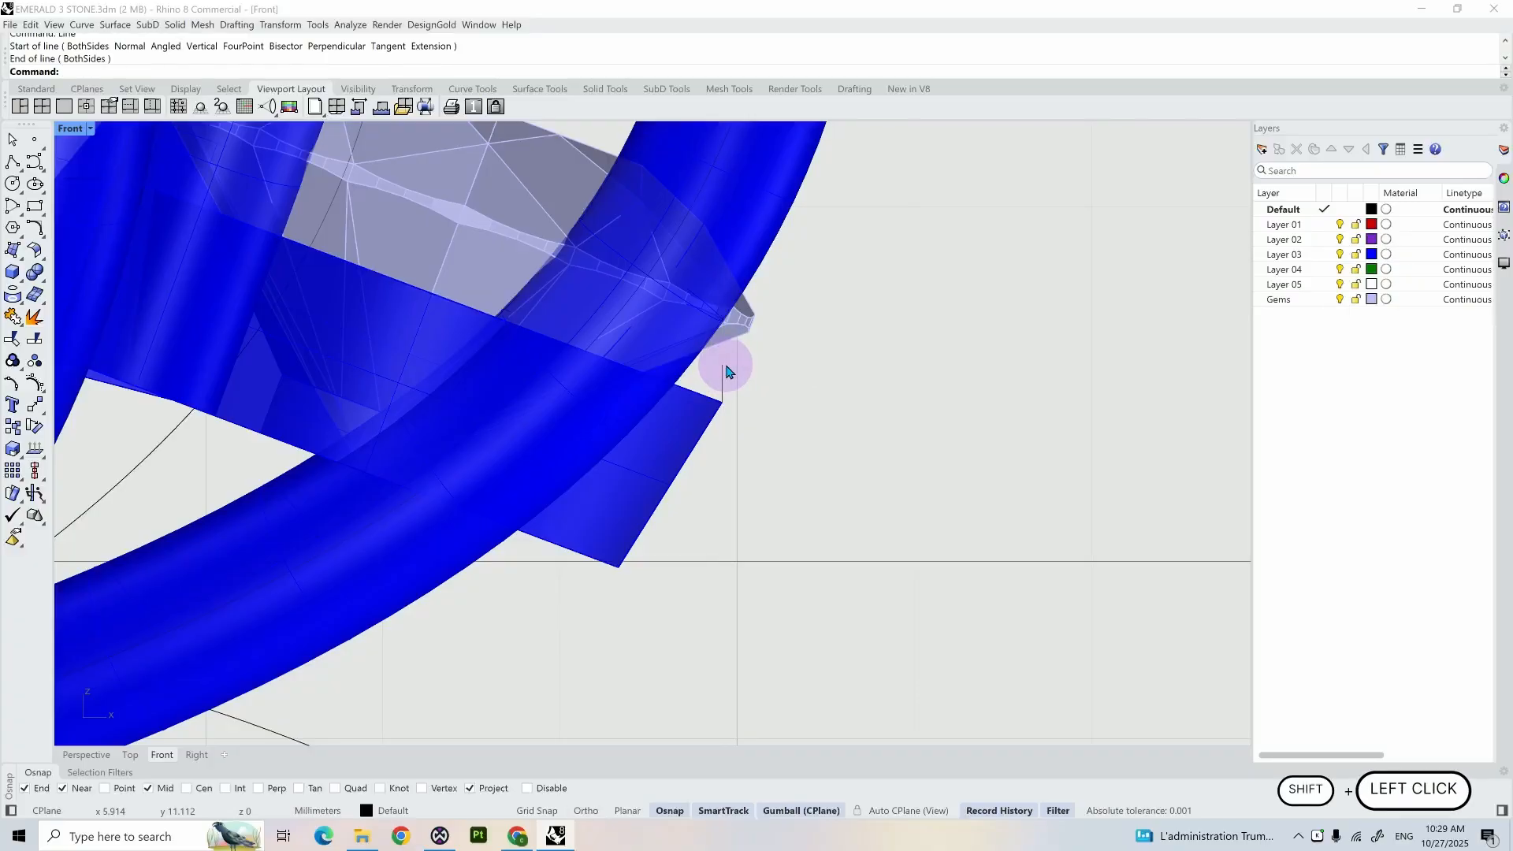
- Move the short vertical line about 0.05 mm diagonally outward and down from the bezel corner
alt+scroll(724, 371, up, 2)
click(718, 378)
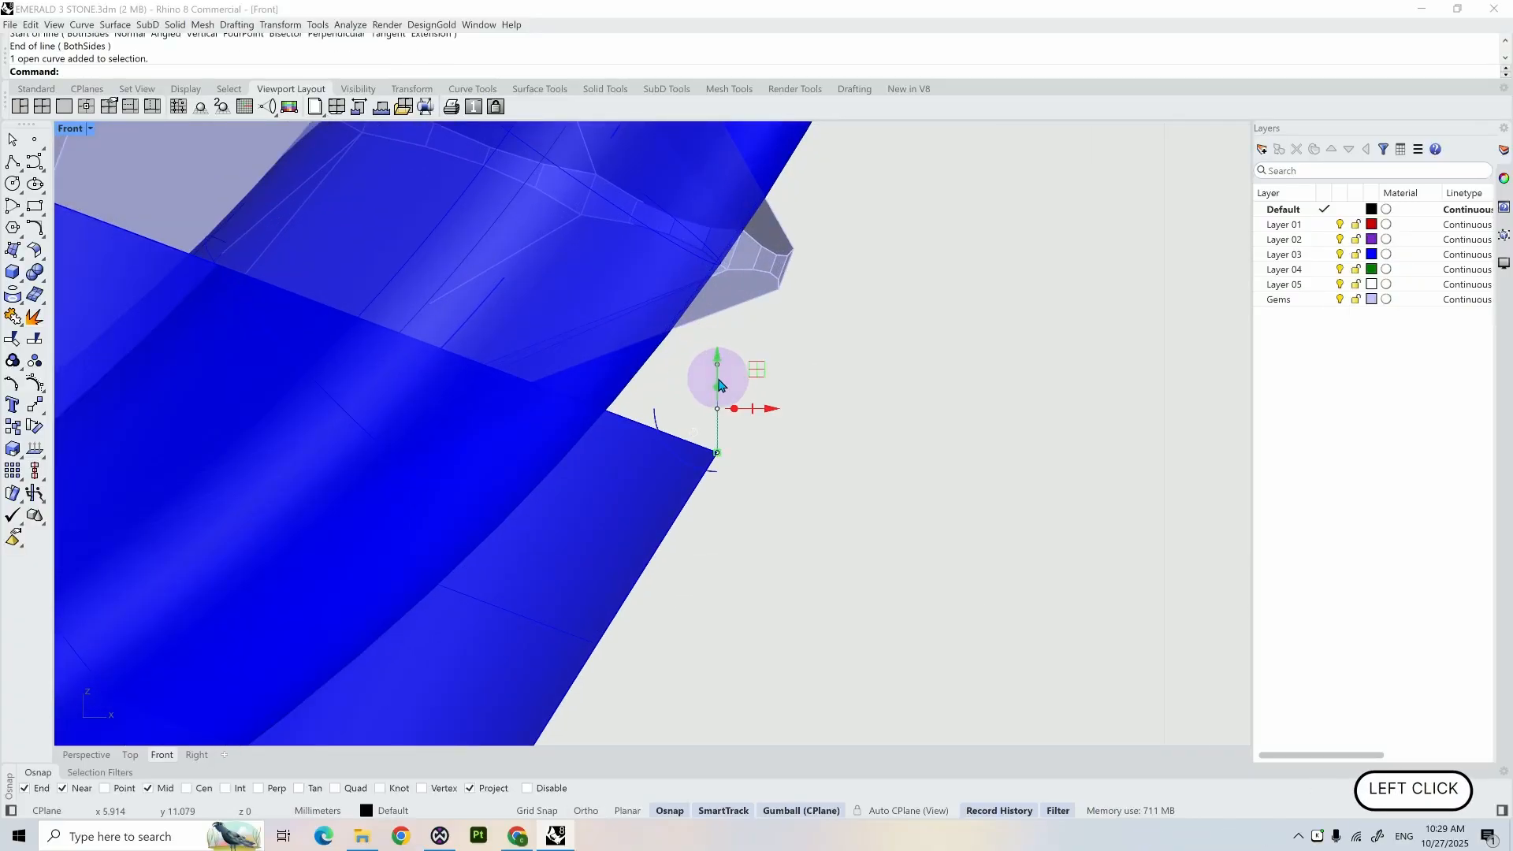
click(12, 404)
click(715, 449)
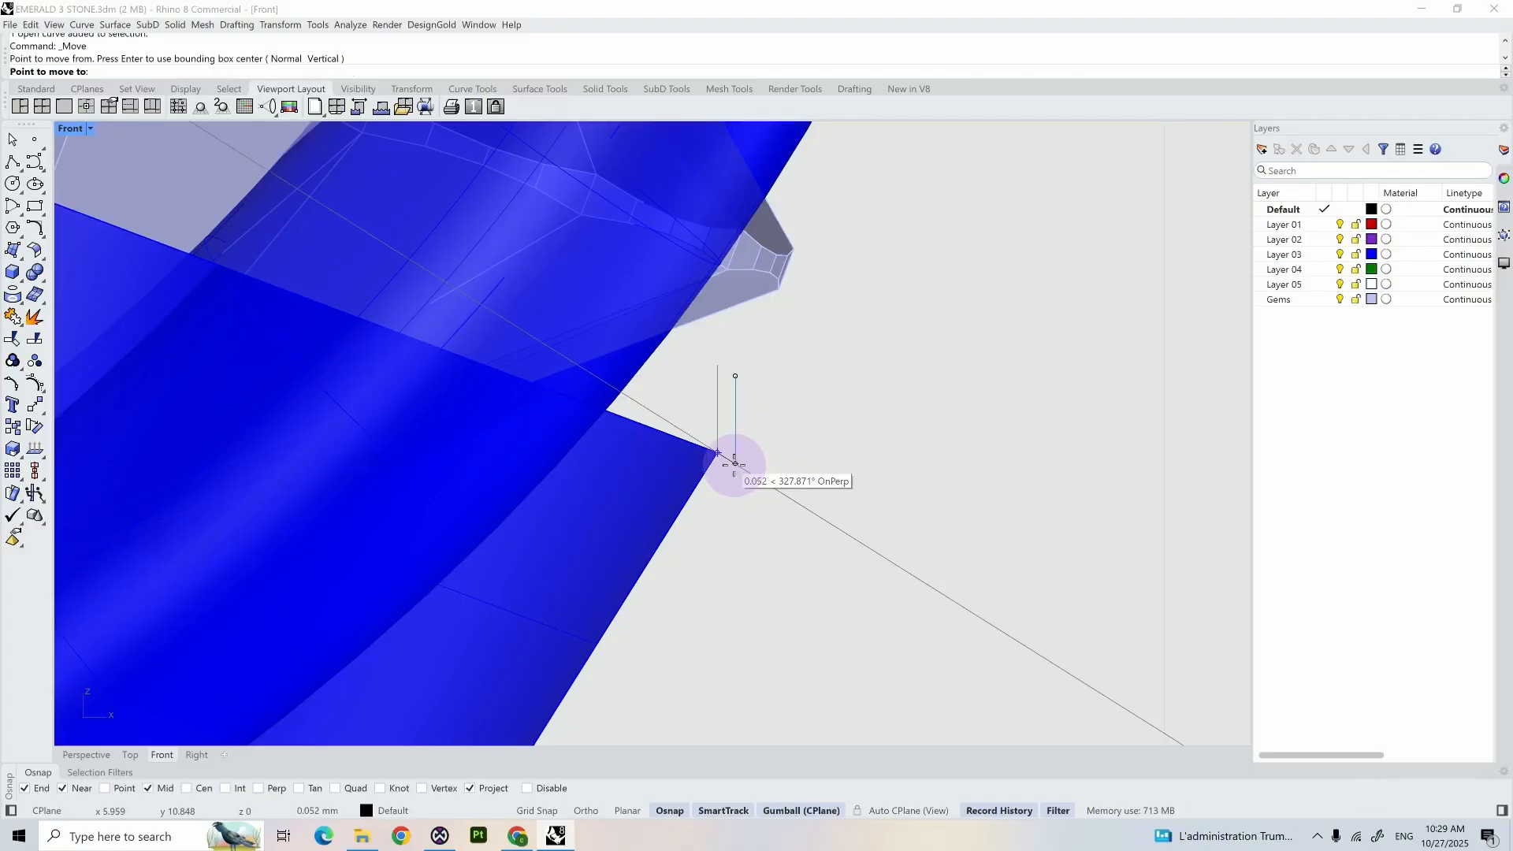
click(734, 463)
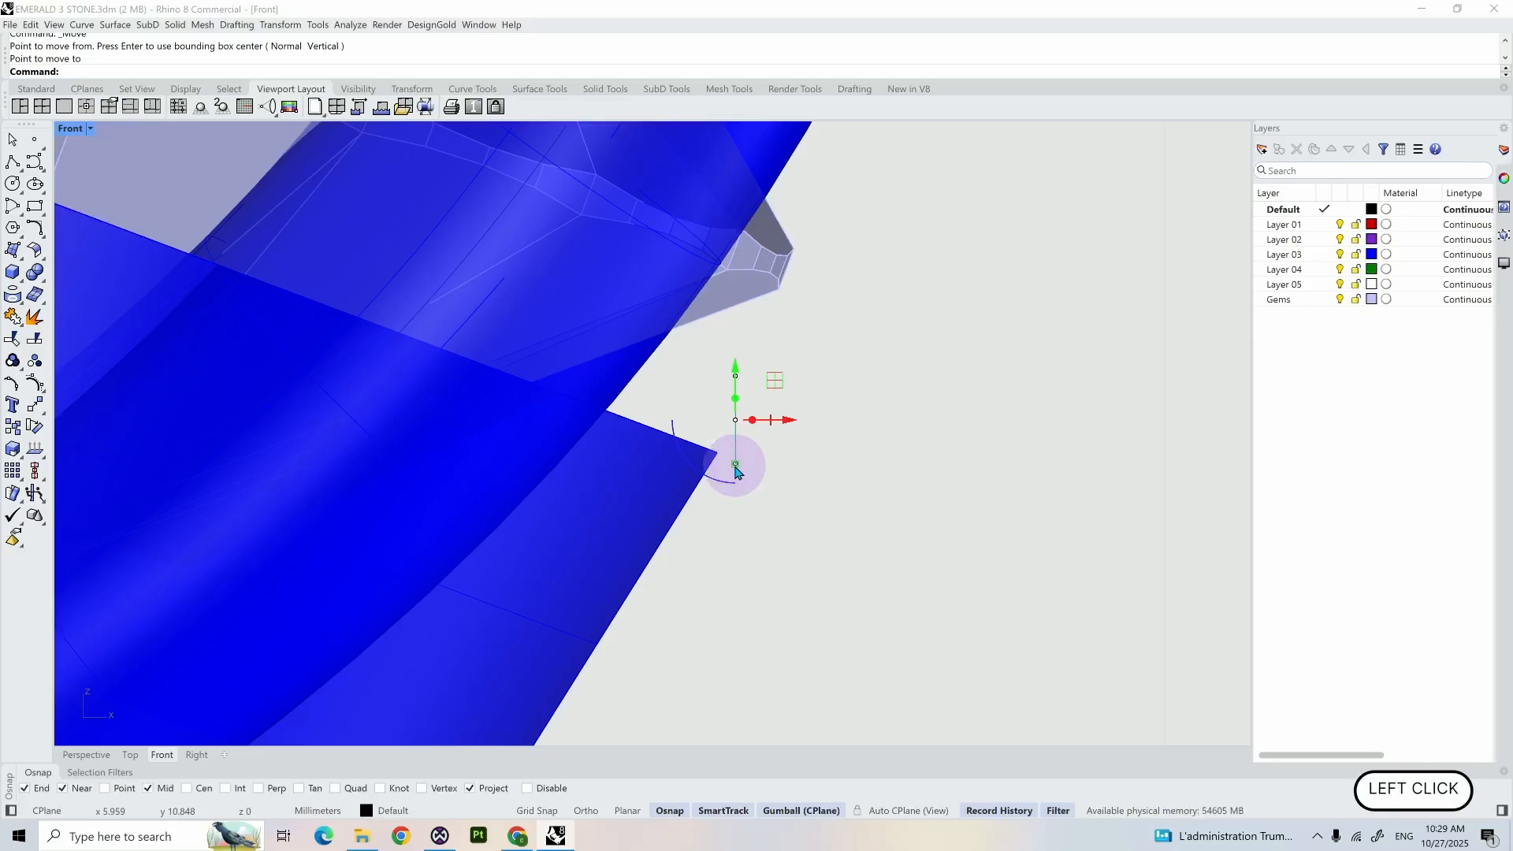
- Start an adjustable curve blend (BlendCrv) from the short vertical line to the upper side of the outer ring circle
scroll(780, 487, down, 3)
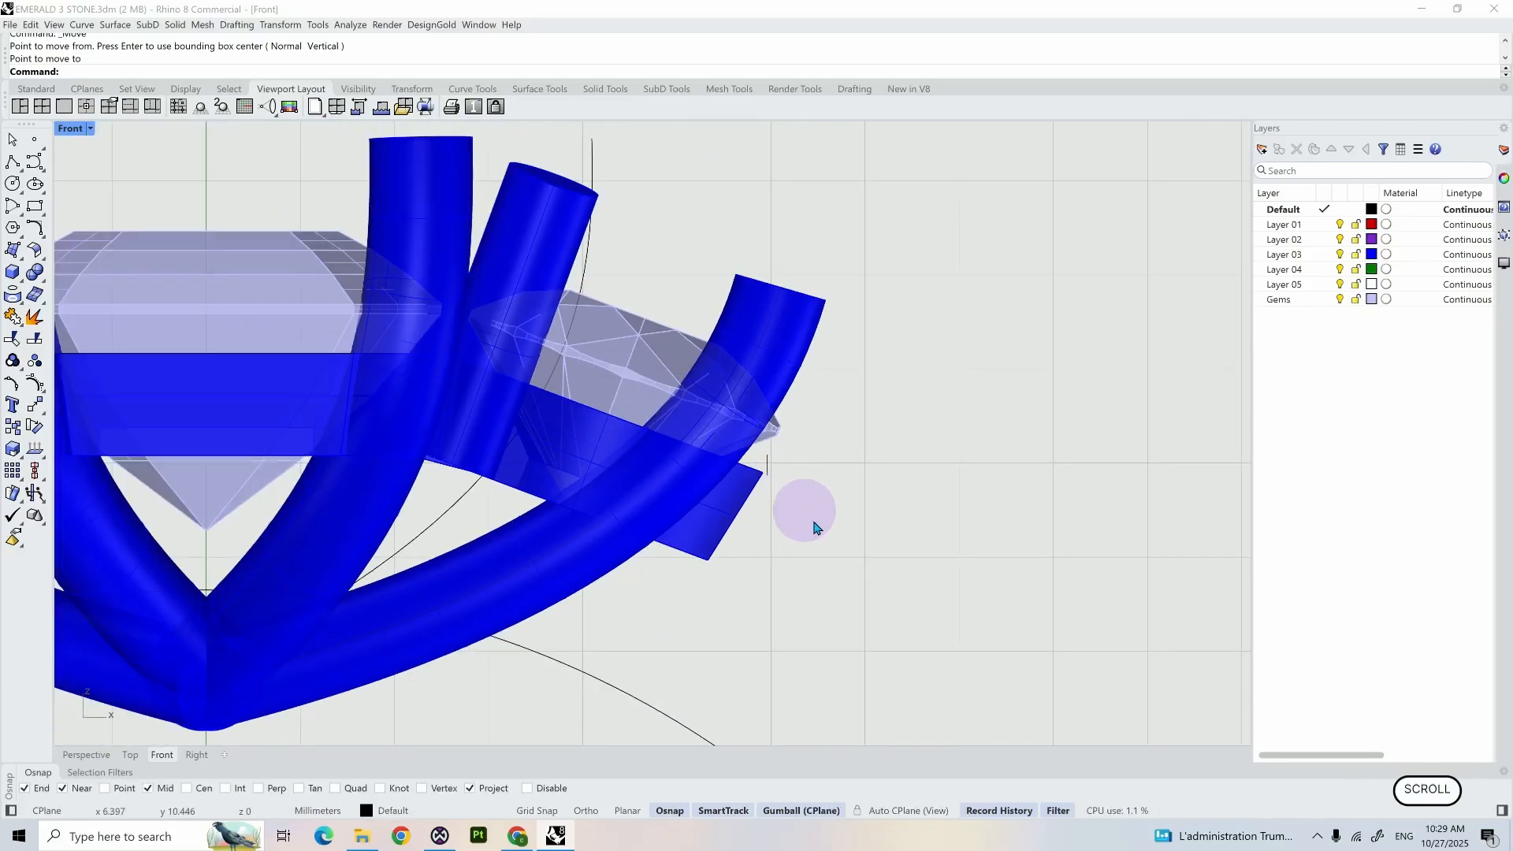
right_drag(810, 507, 689, 371)
scroll(684, 381, up, 1)
click(647, 325)
text(b)
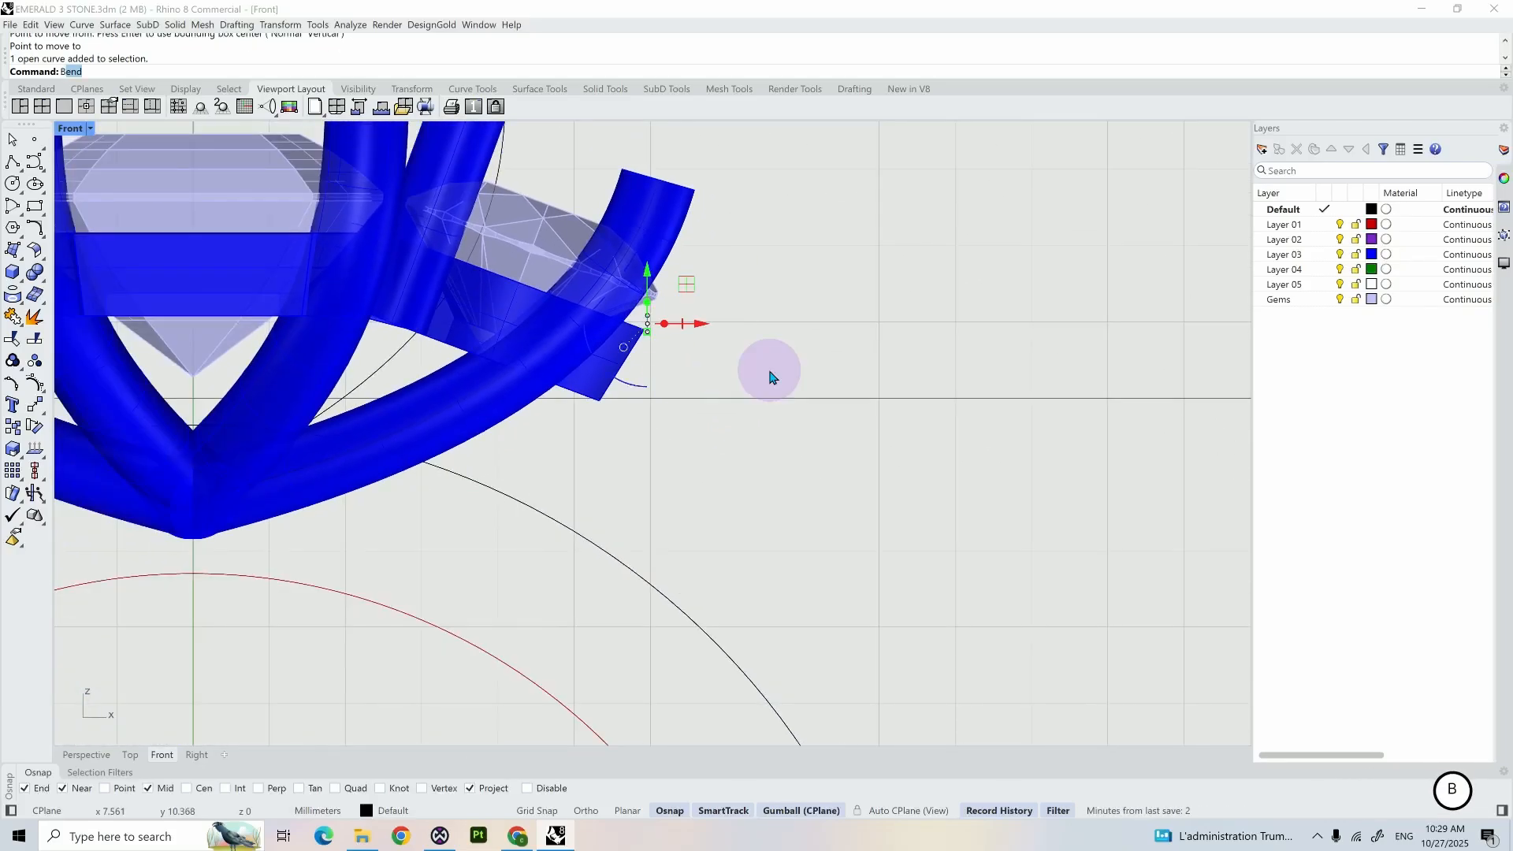
text(len)
key(BackSpace)
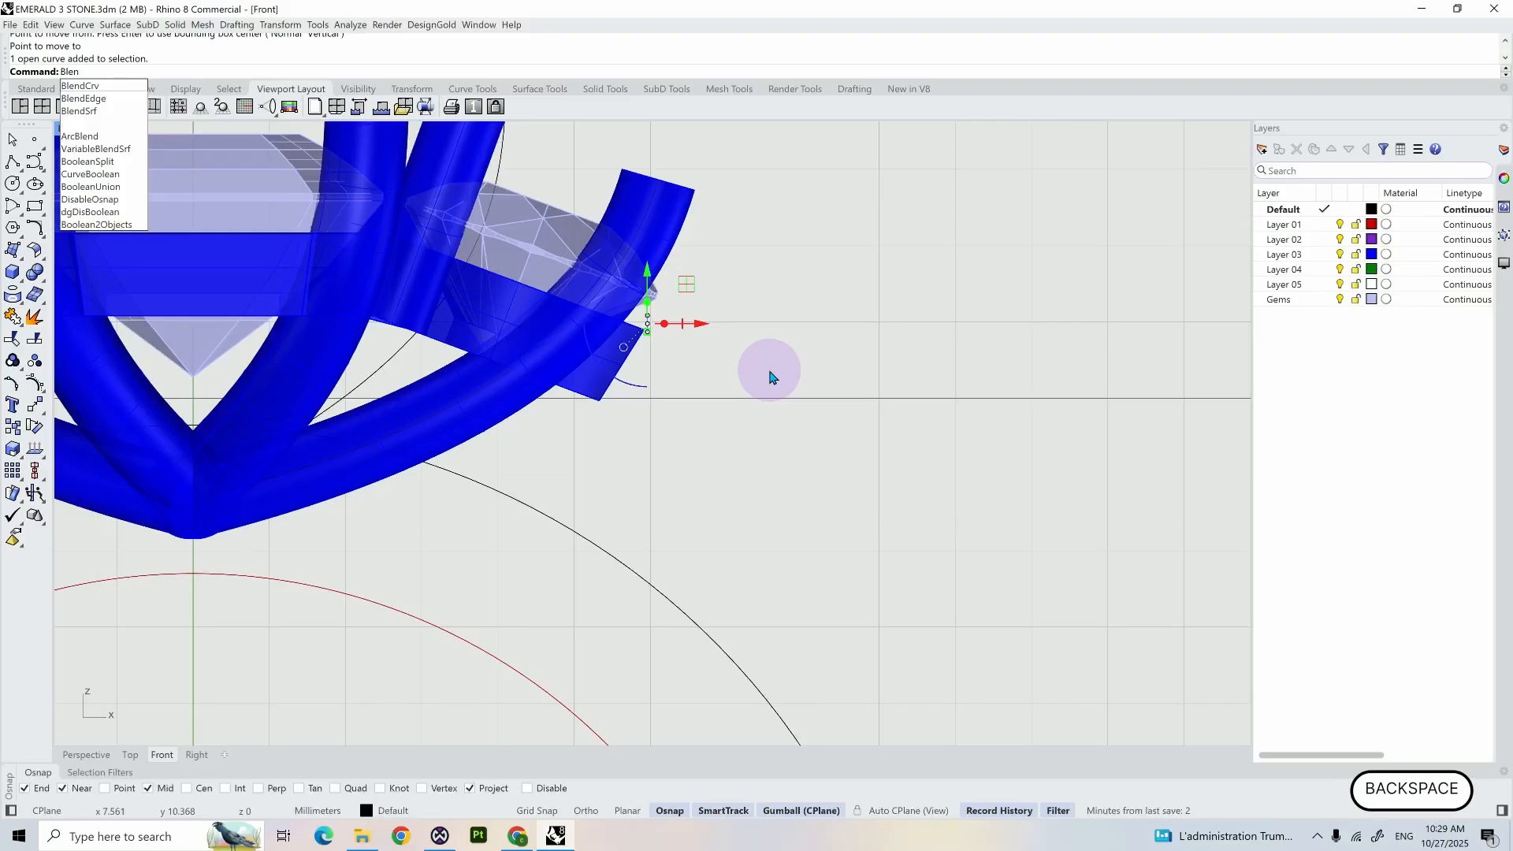
key(Return)
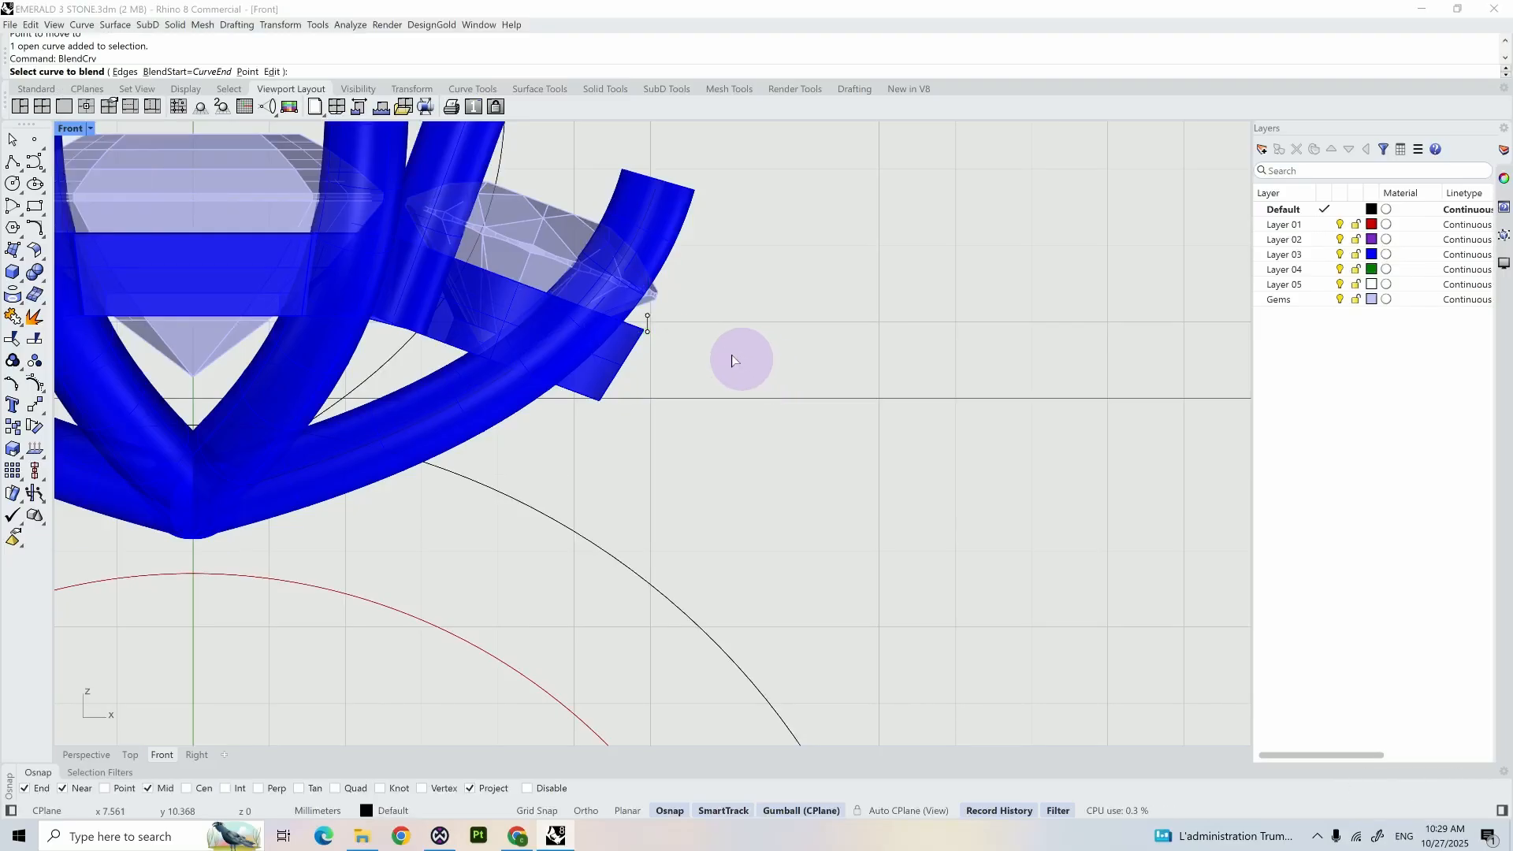
click(647, 324)
scroll(705, 406, down, 5)
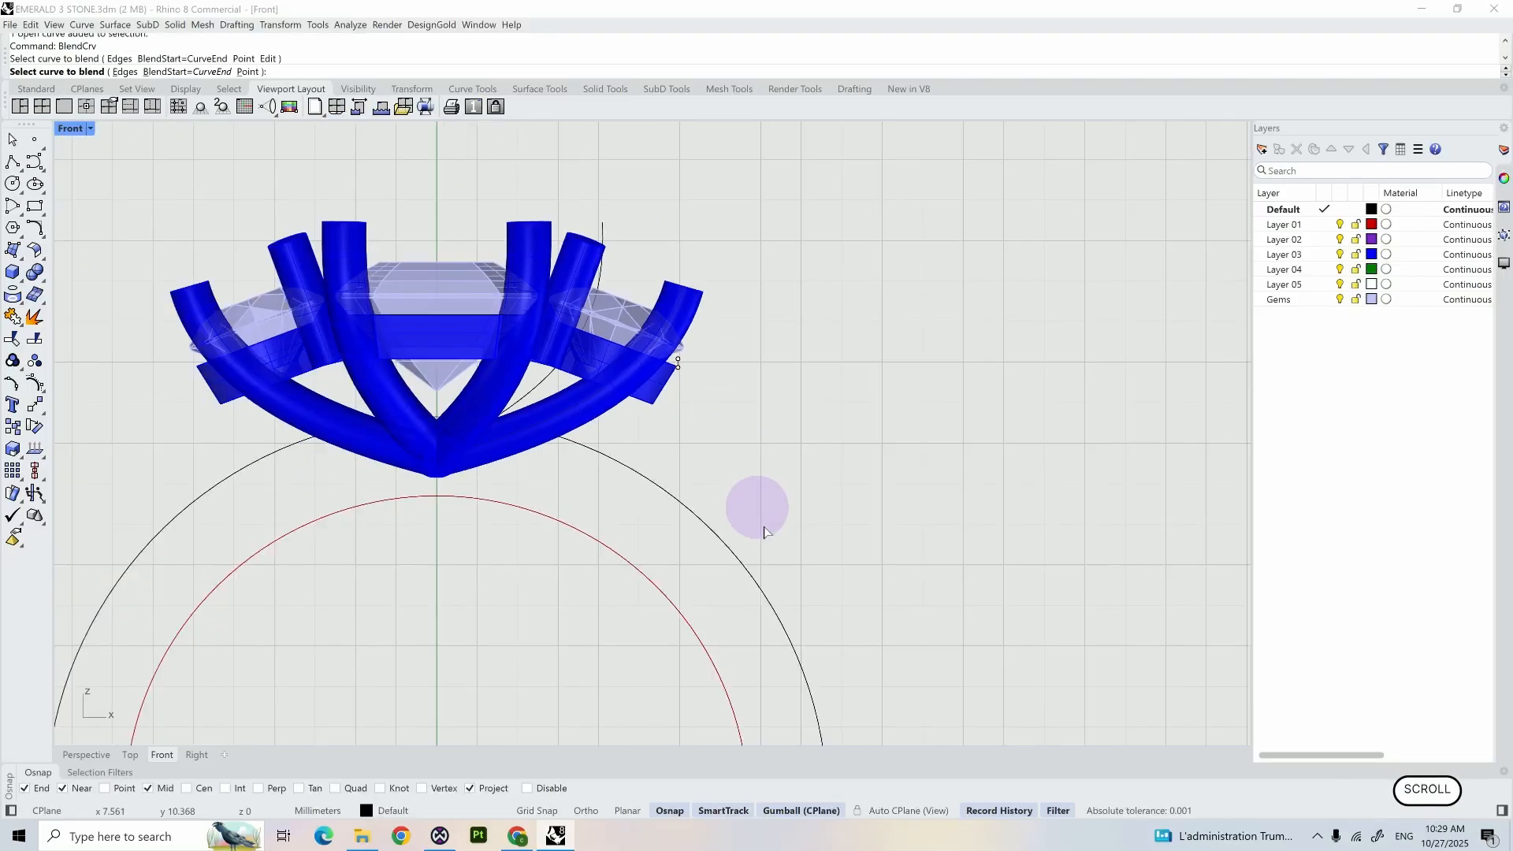
click(760, 590)
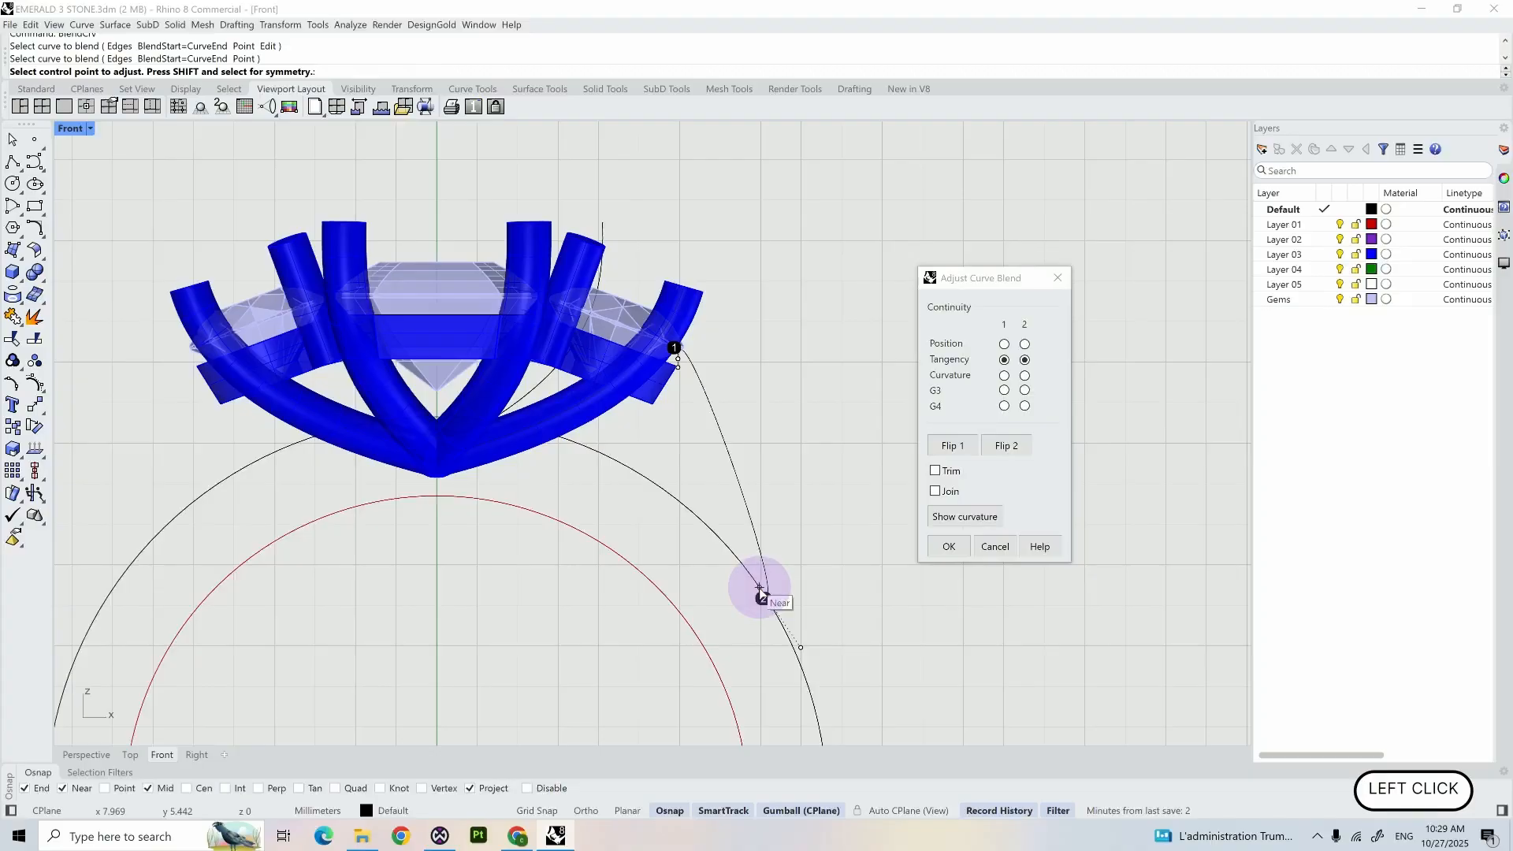
- Shift the blend's first end to the lower end of the short line and flip its direction downward
scroll(734, 358, up, 12)
click(536, 362)
right_click(537, 361)
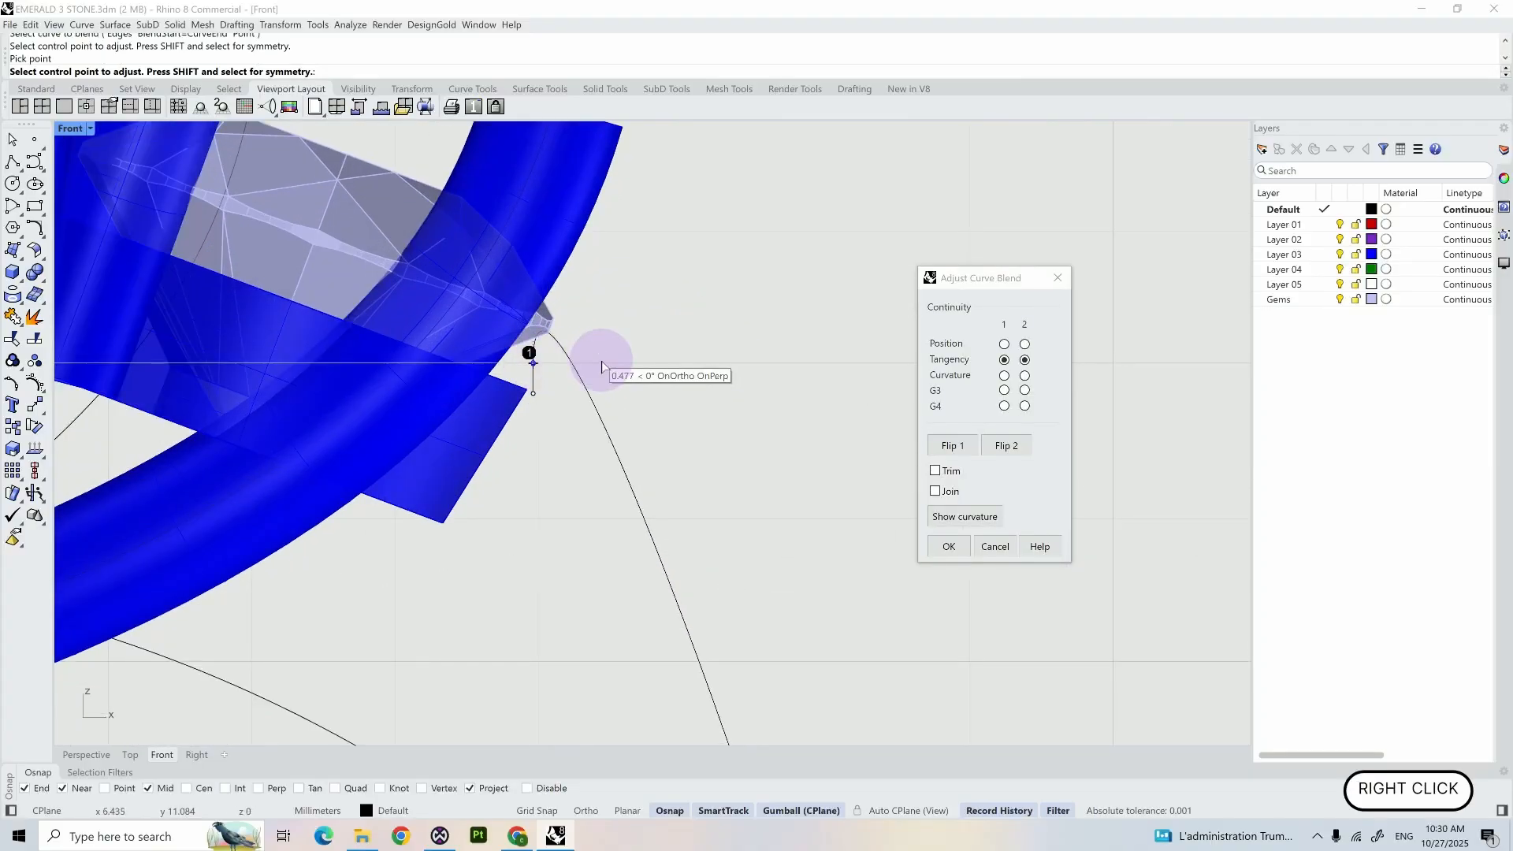
click(532, 362)
click(531, 394)
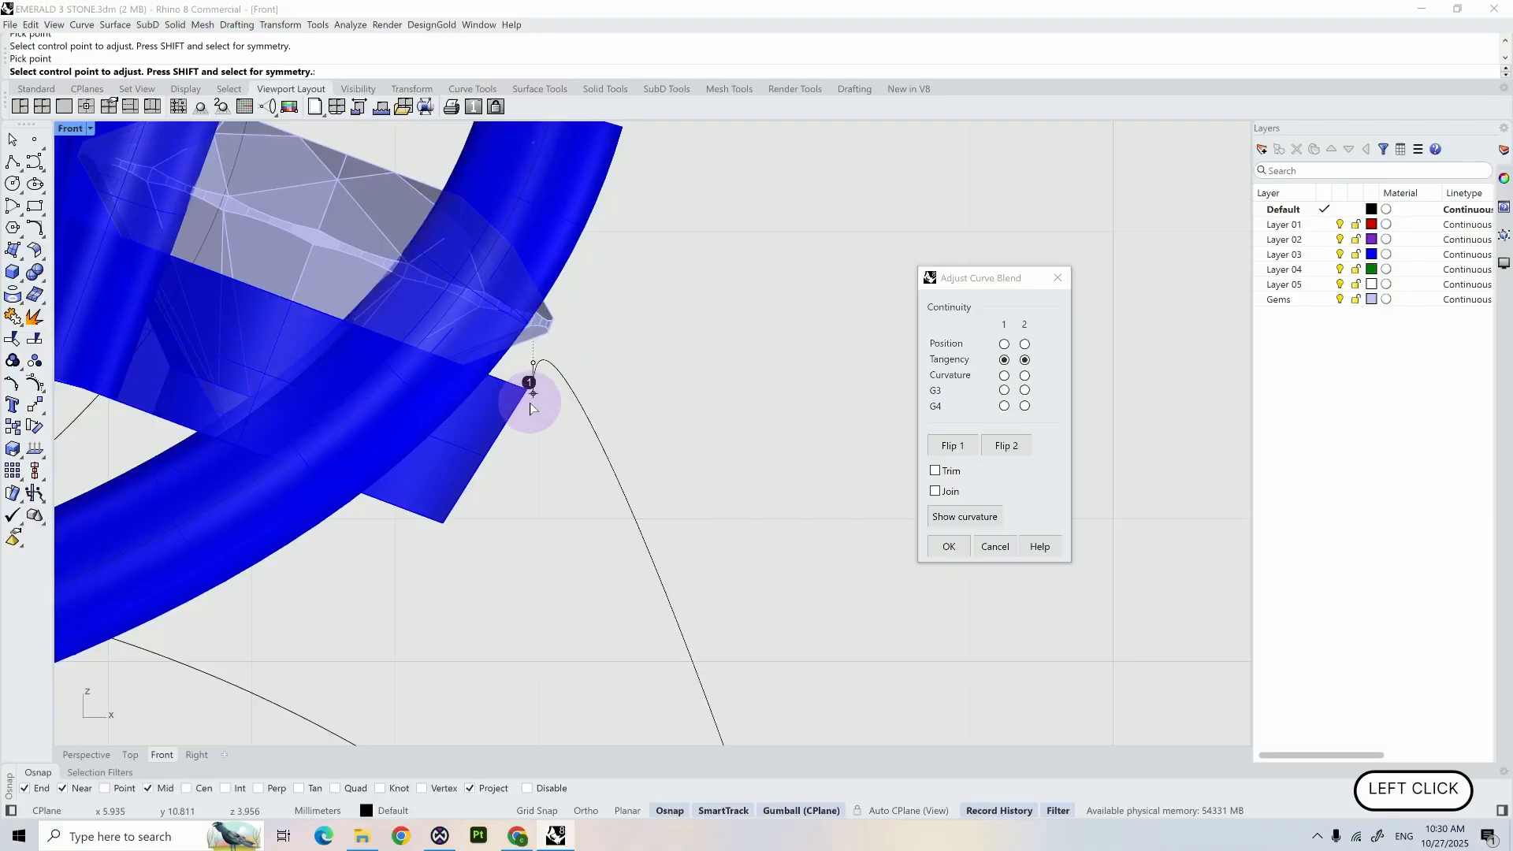
click(951, 447)
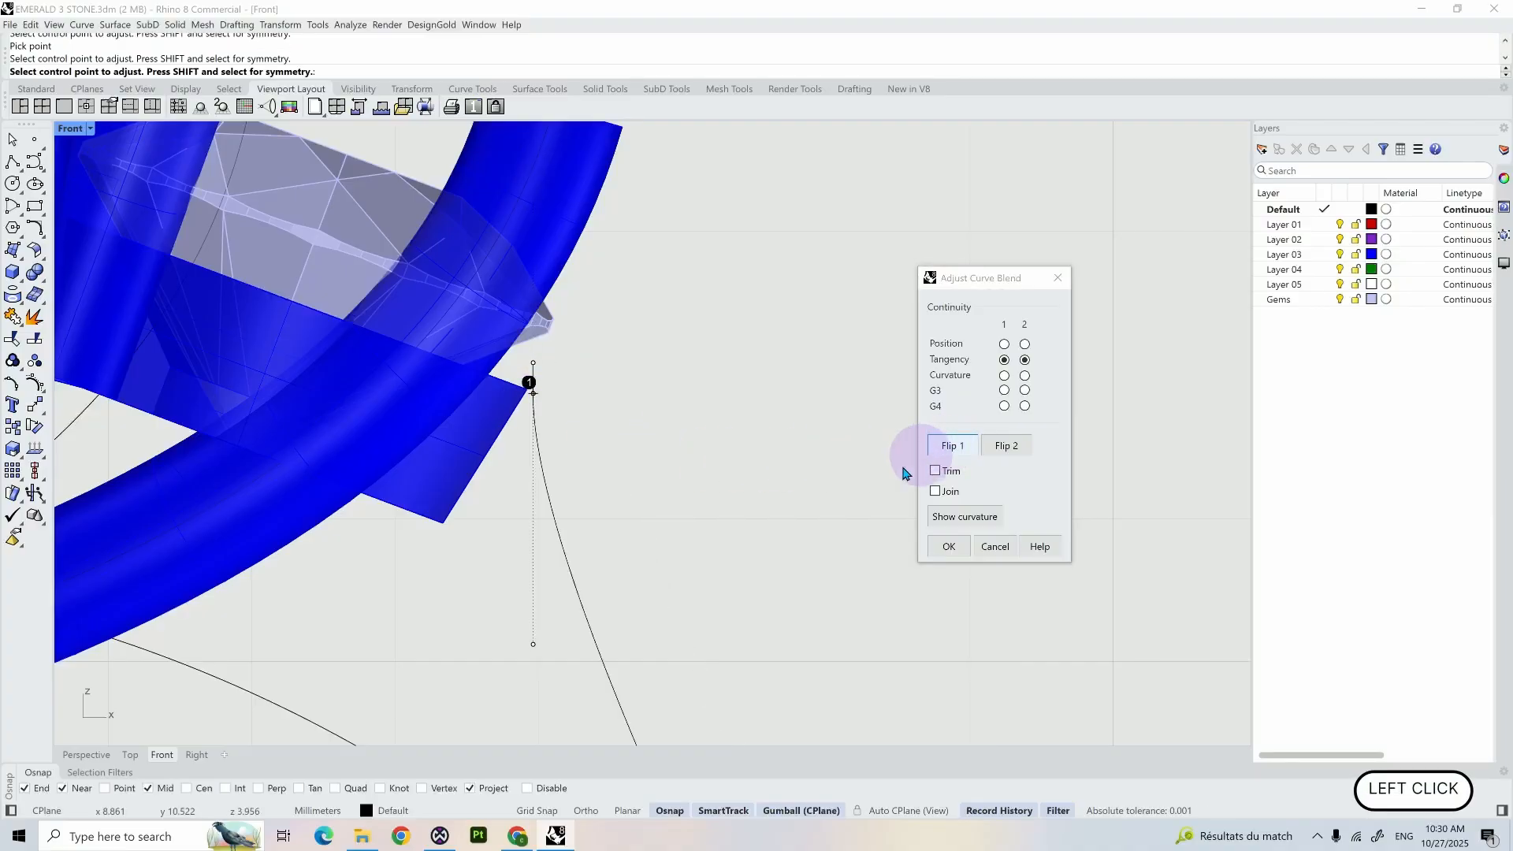
- Slide the blend's second end slightly down the outer circle, flip its direction and accept the blend with tangency at both ends
scroll(824, 515, down, 5)
right_drag(854, 597, 682, 375)
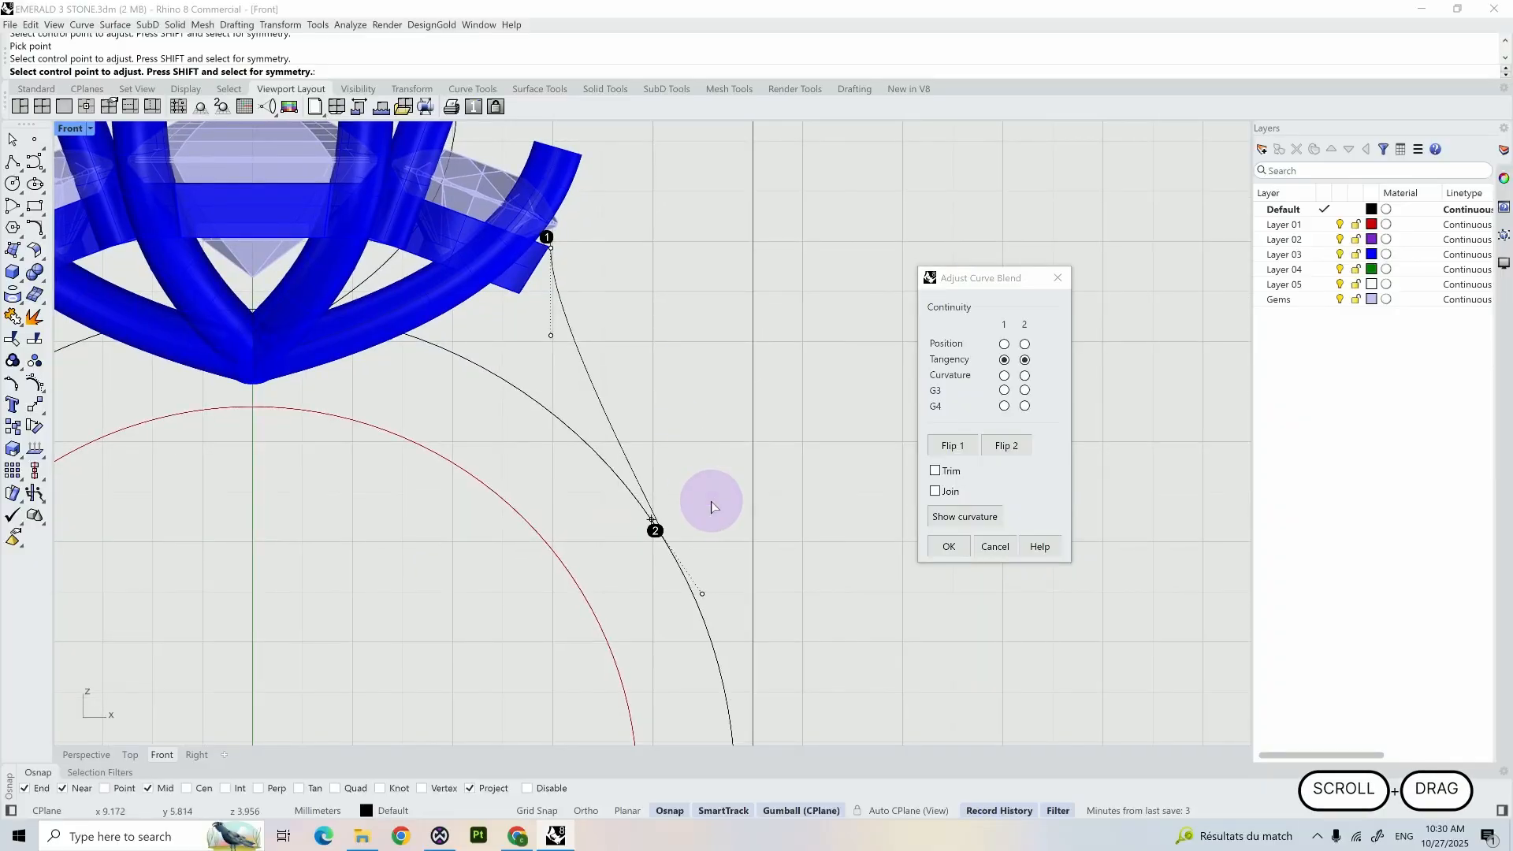
scroll(709, 503, up, 3)
click(567, 532)
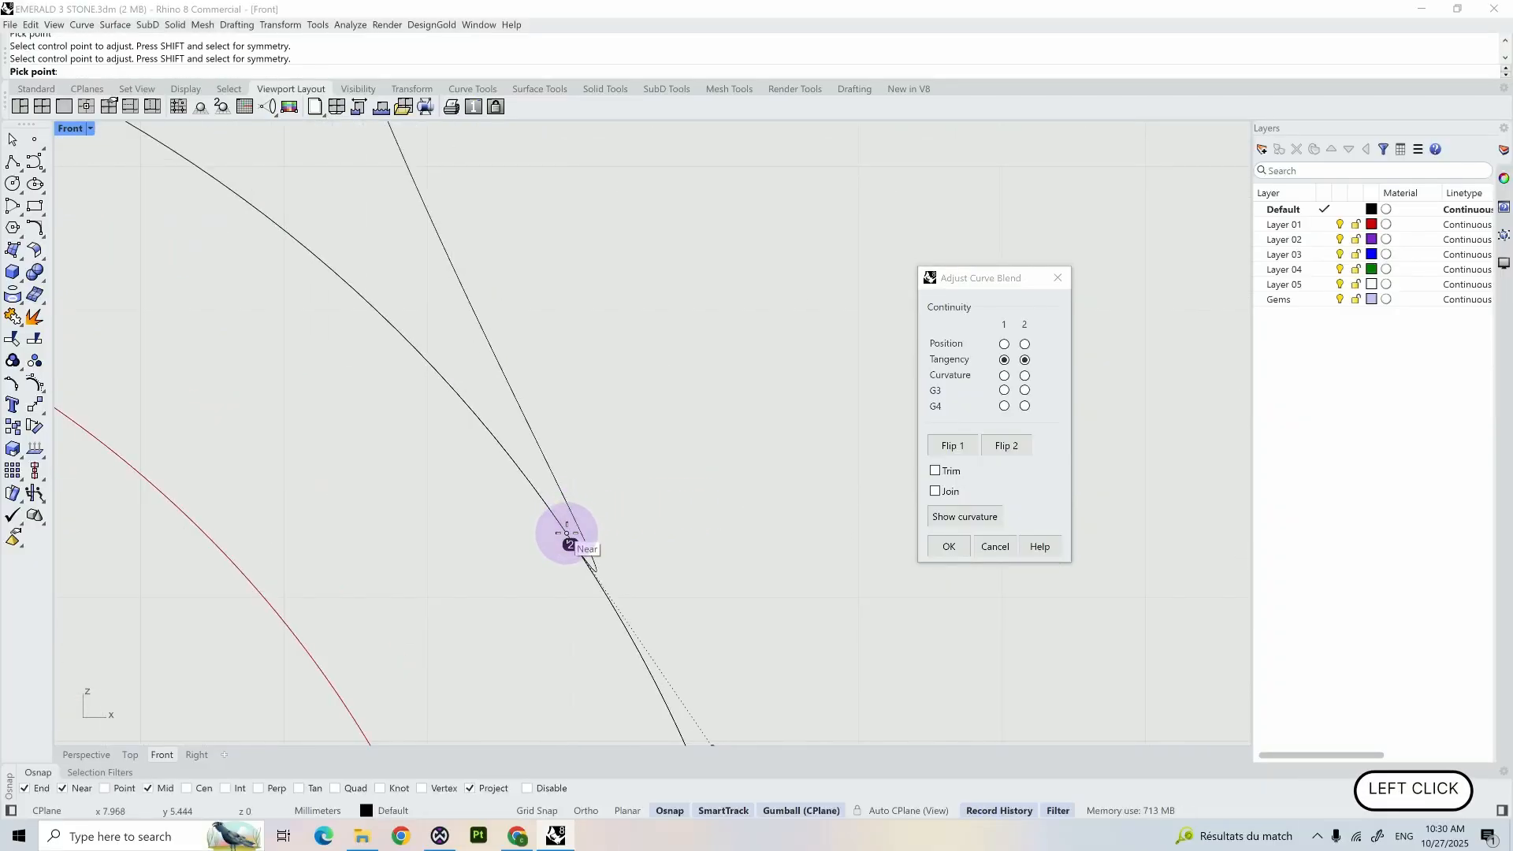
click(581, 557)
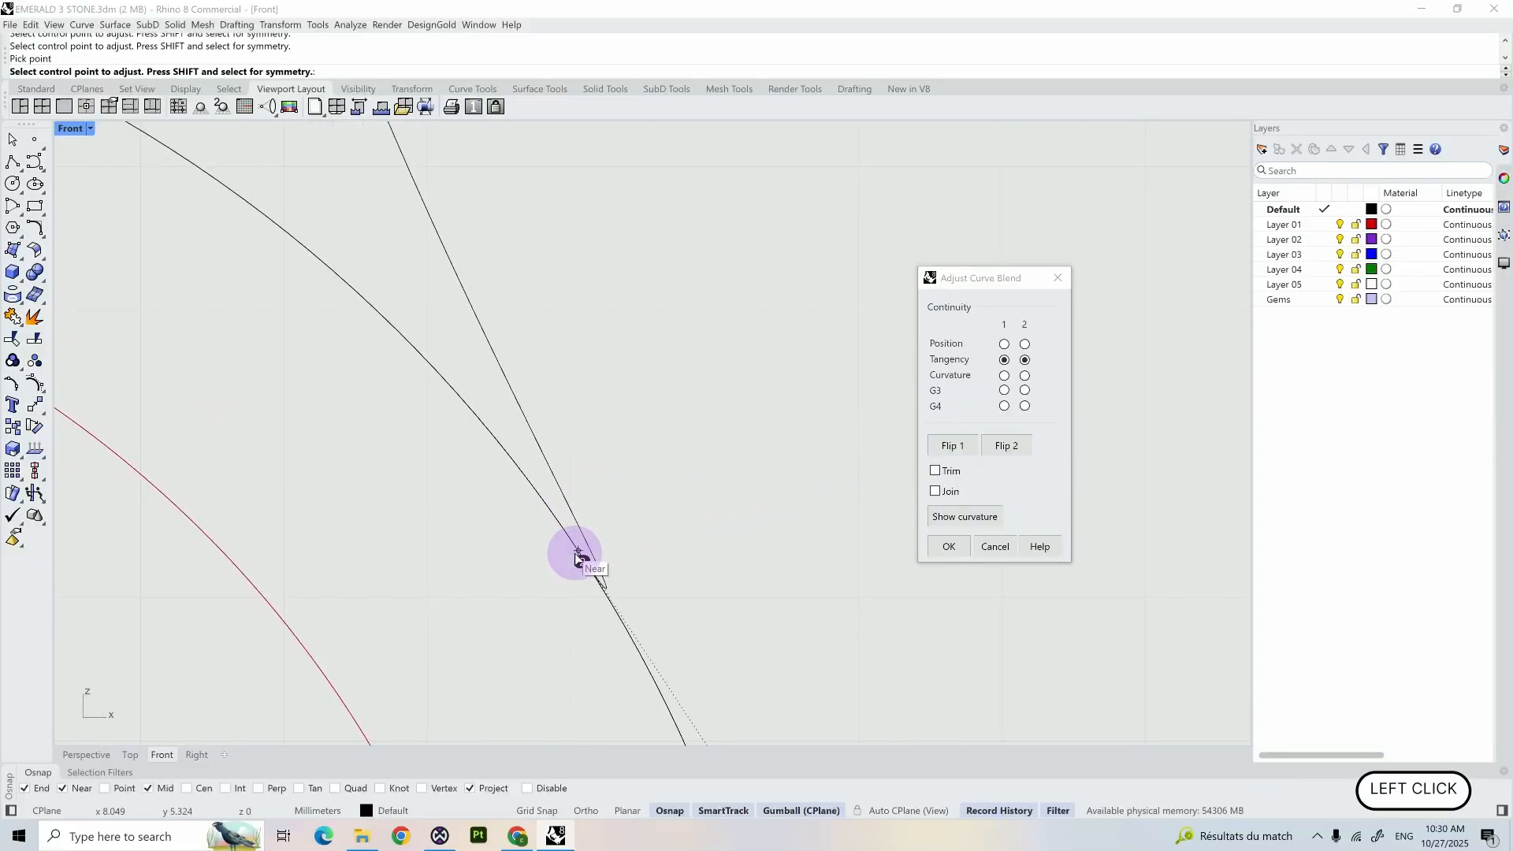
click(994, 460)
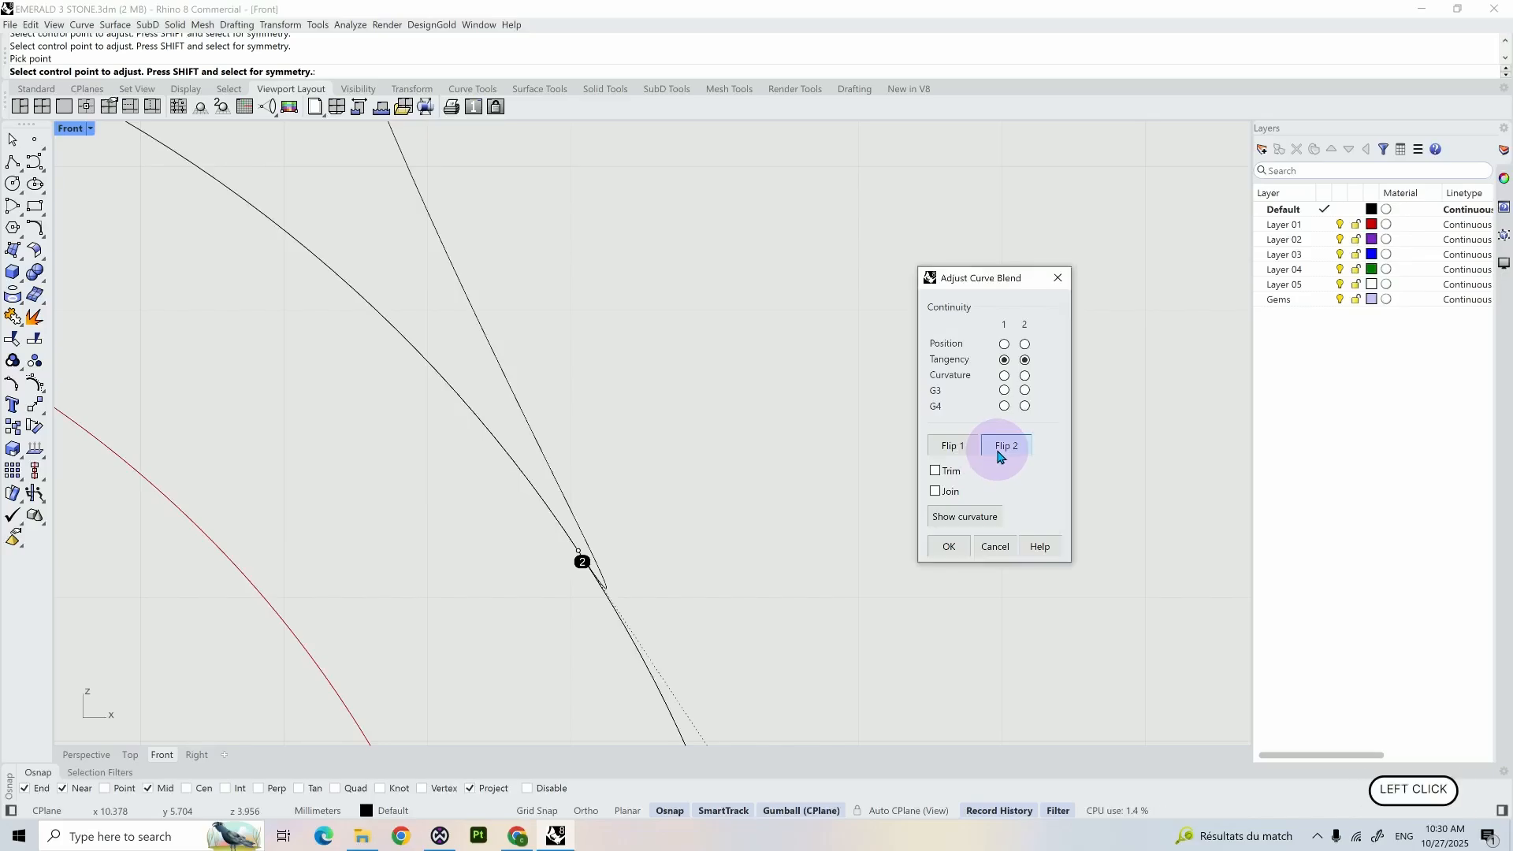
scroll(698, 450, down, 5)
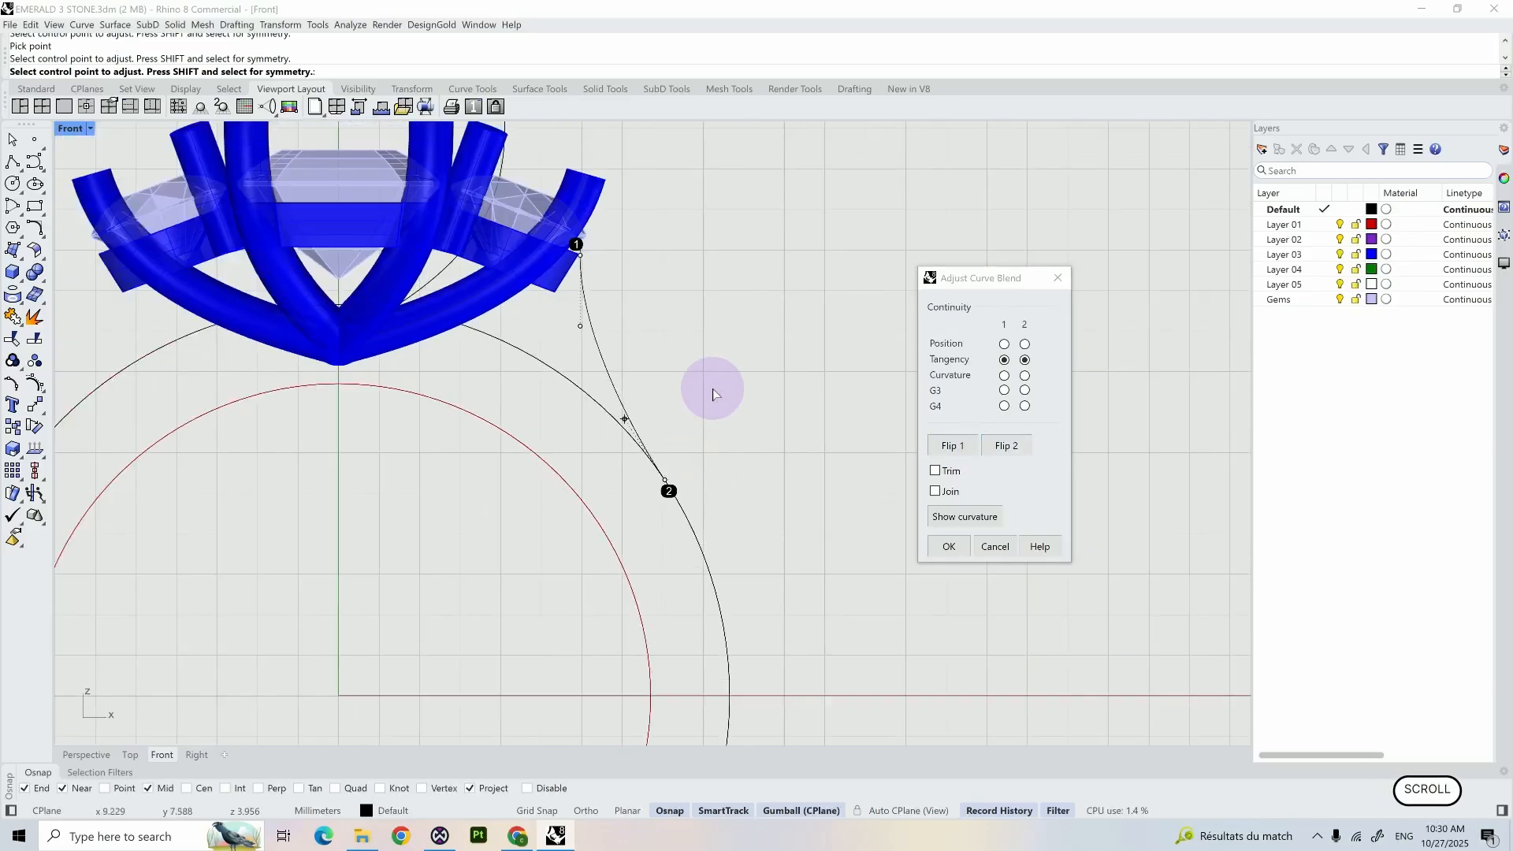
right_drag(716, 389, 719, 476)
click(943, 548)
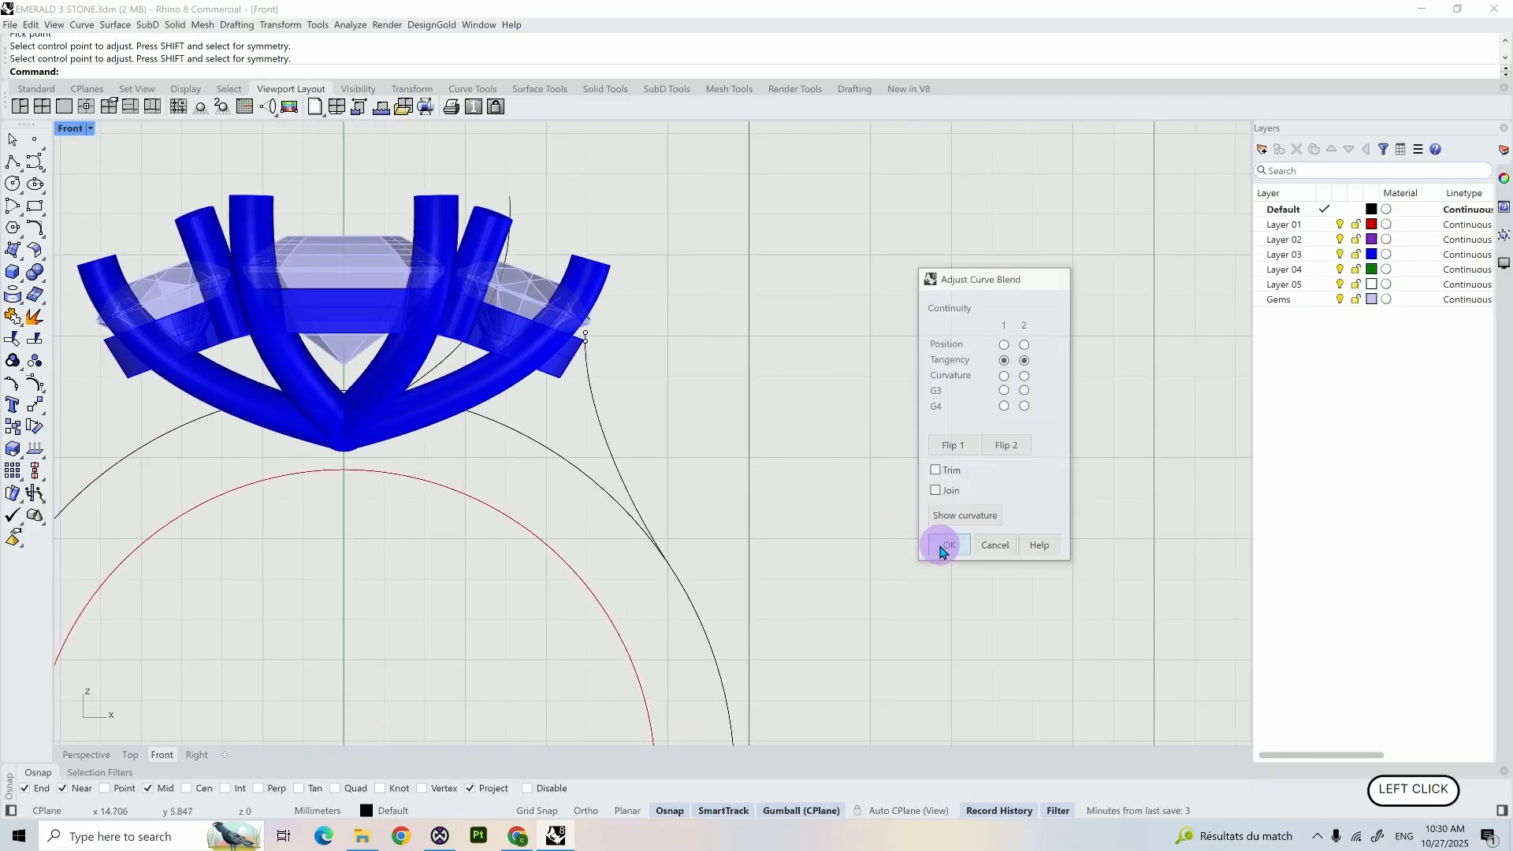
- Delete the short vertical guide line beside the round bezel
scroll(638, 351, up, 6)
click(490, 313)
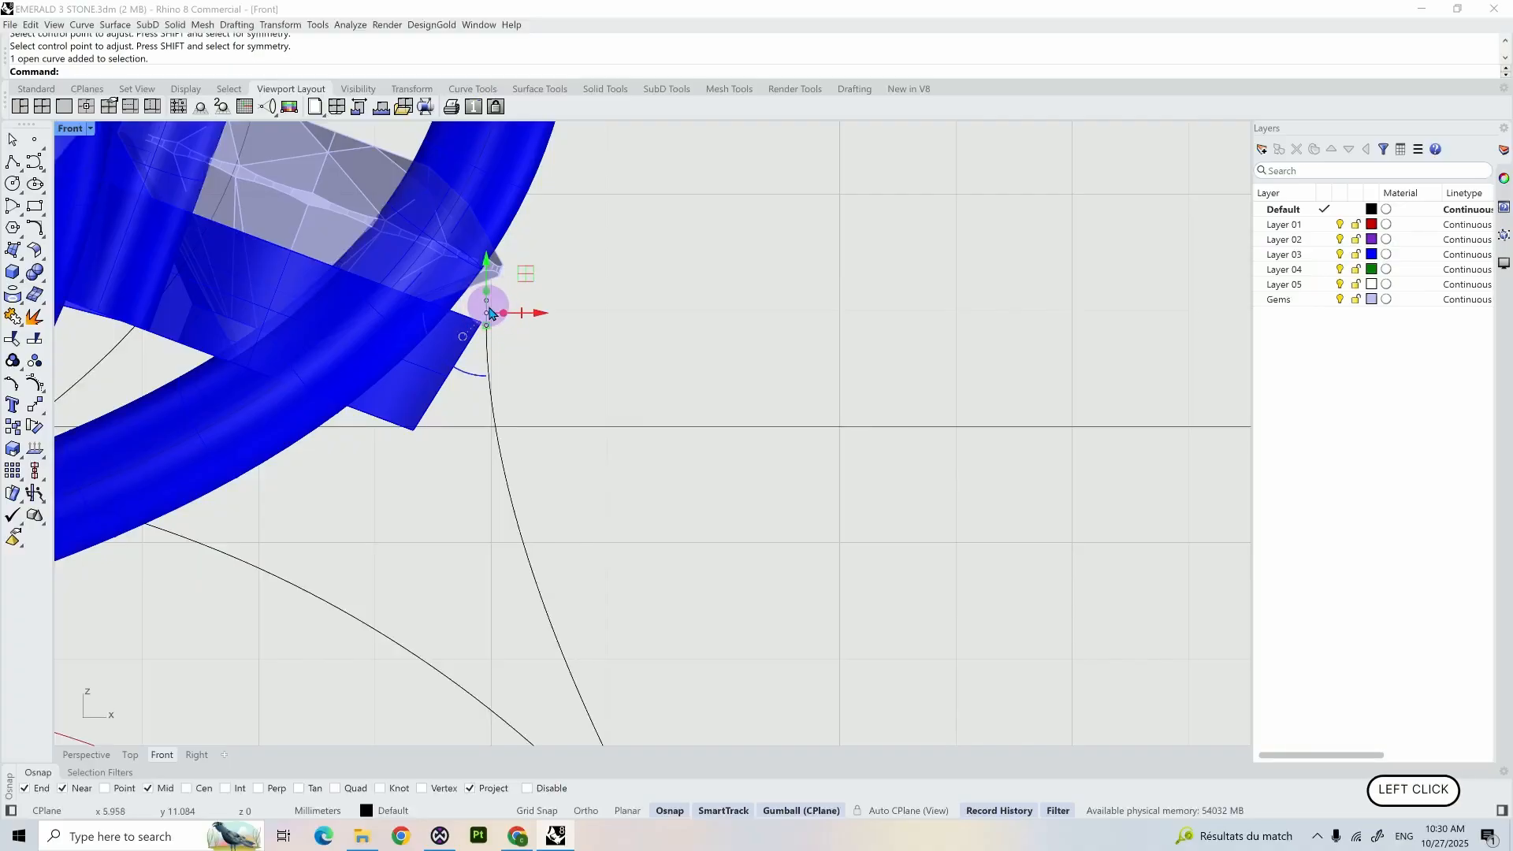
key(Delete)
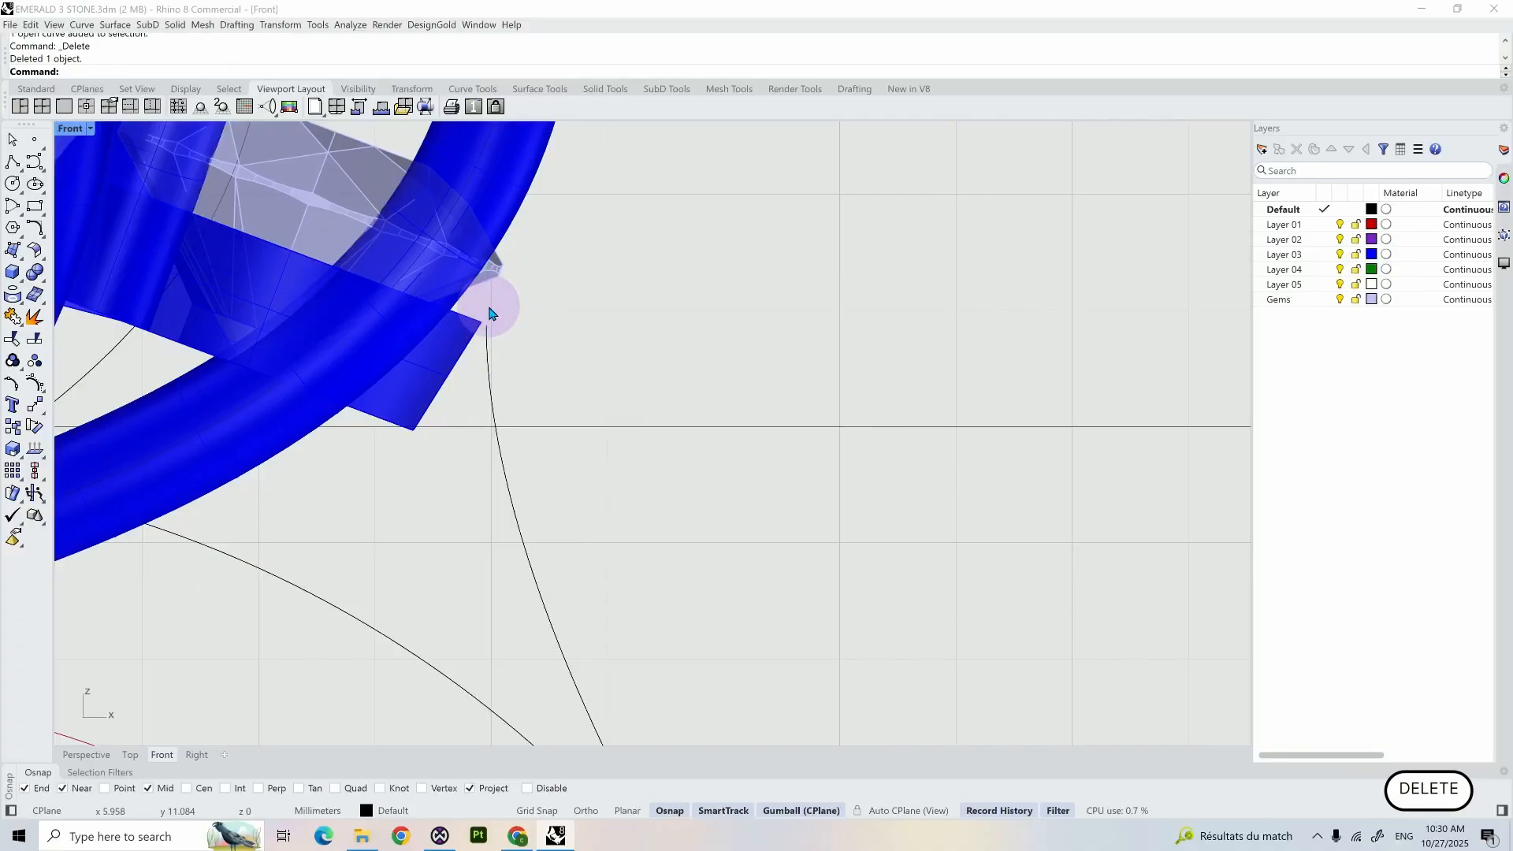
- Mirror the shoulder blend curve across the Y axis to the other side of the ring
scroll(490, 314, down, 6)
click(506, 349)
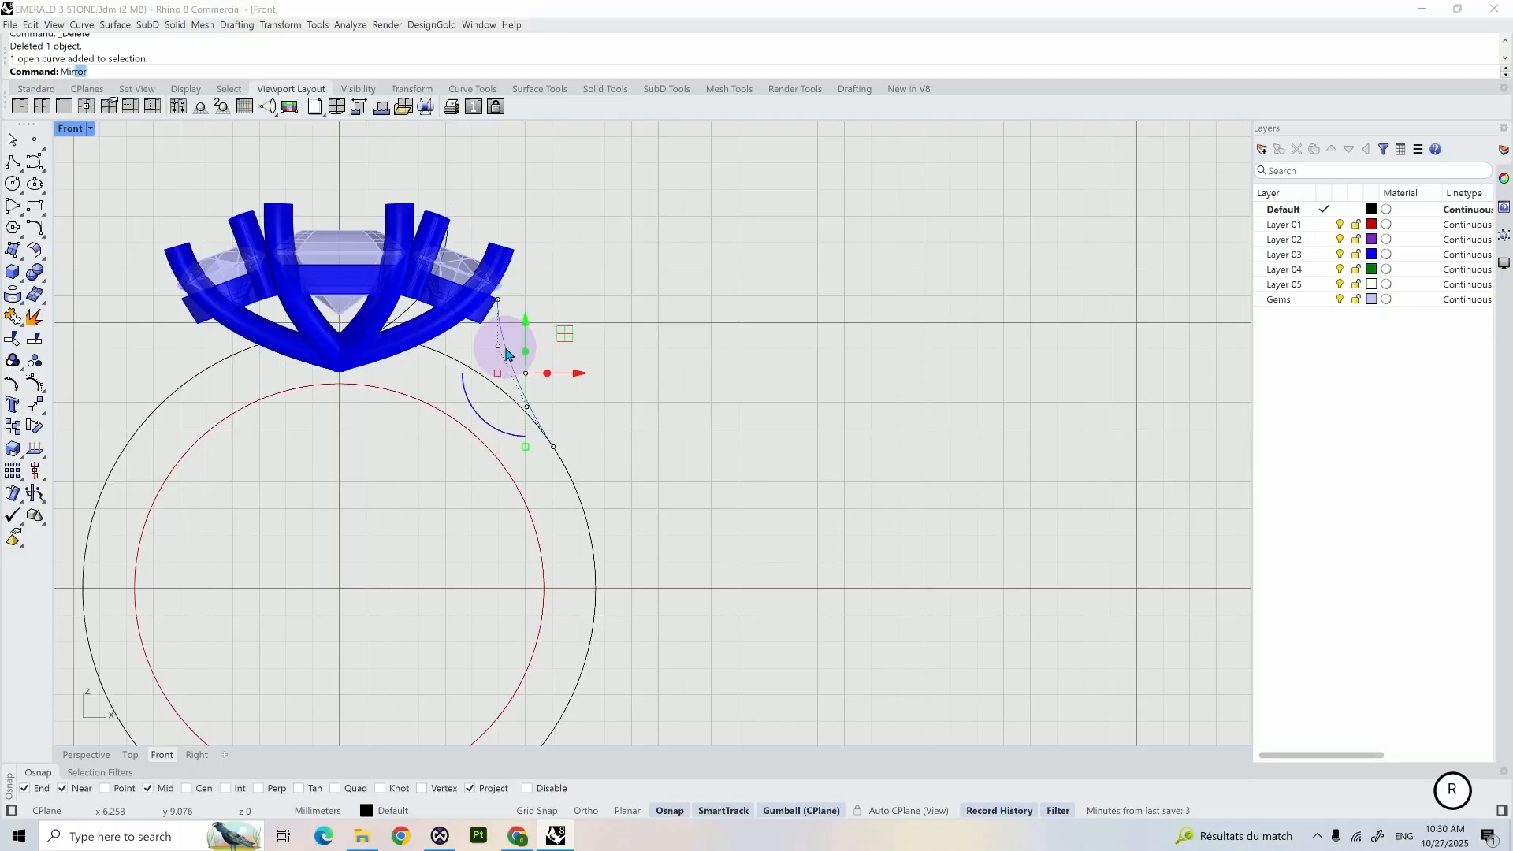
text(Mir)
key(Return)
text(y)
key(Return)
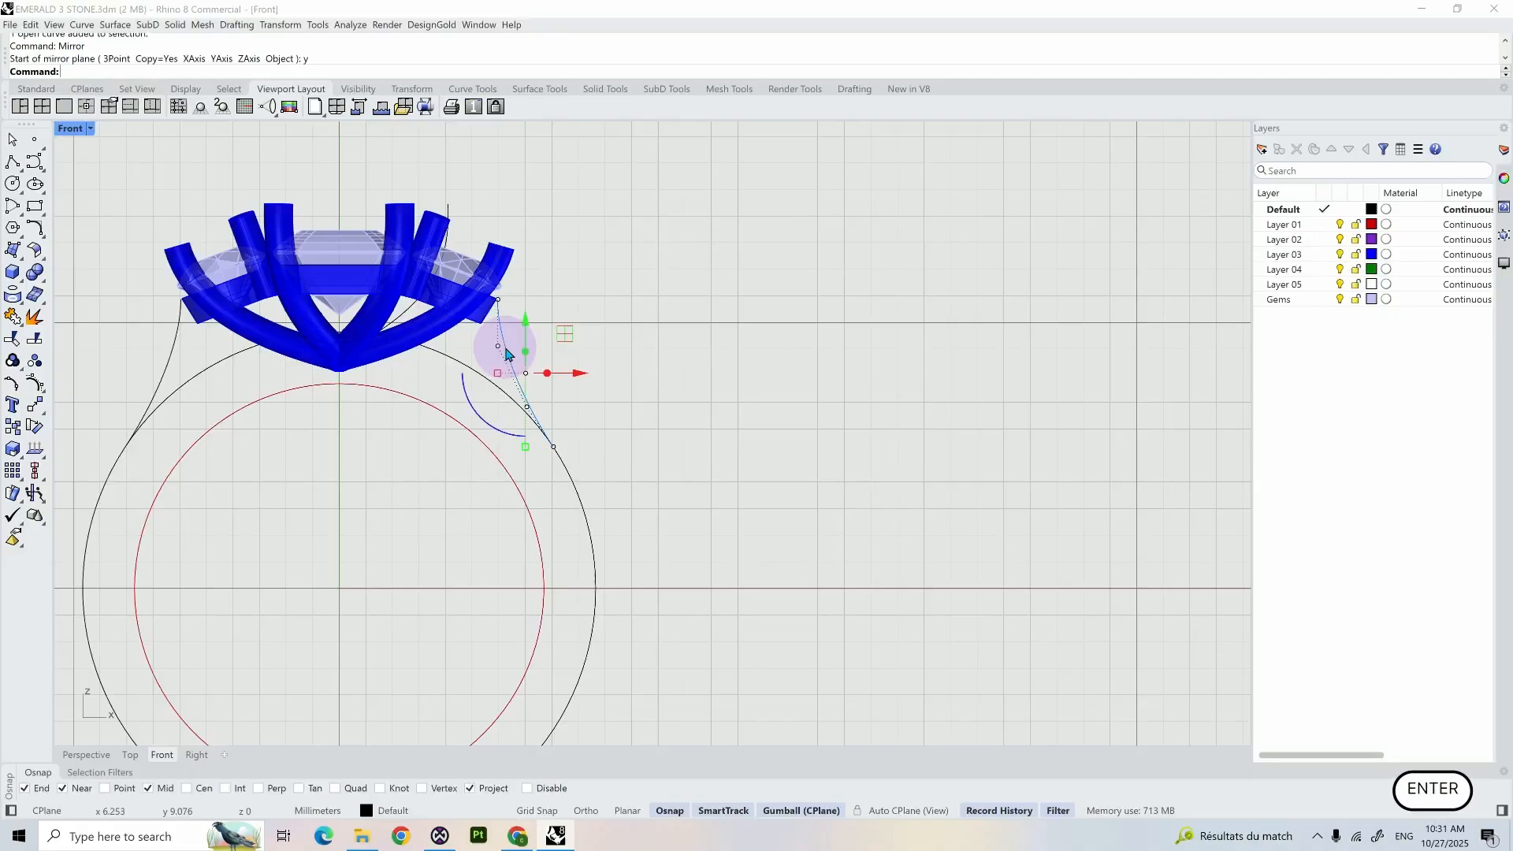
click(614, 341)
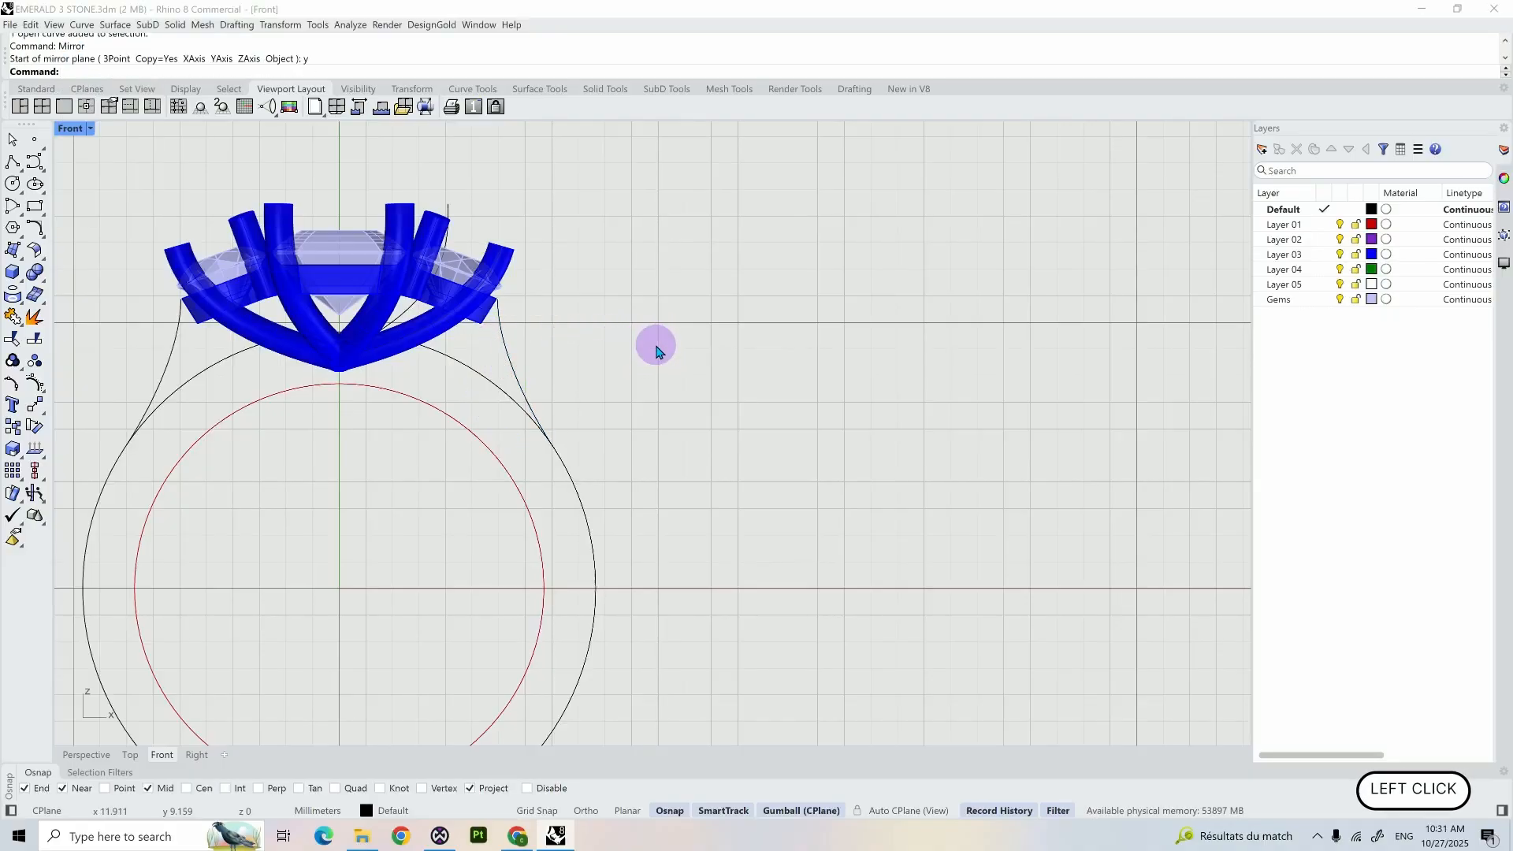
- Trim away the upper arc of the outer ring circle between the two shoulder blend curves
right_drag(601, 360, 916, 376)
drag(880, 390, 780, 422)
shift+click(476, 367)
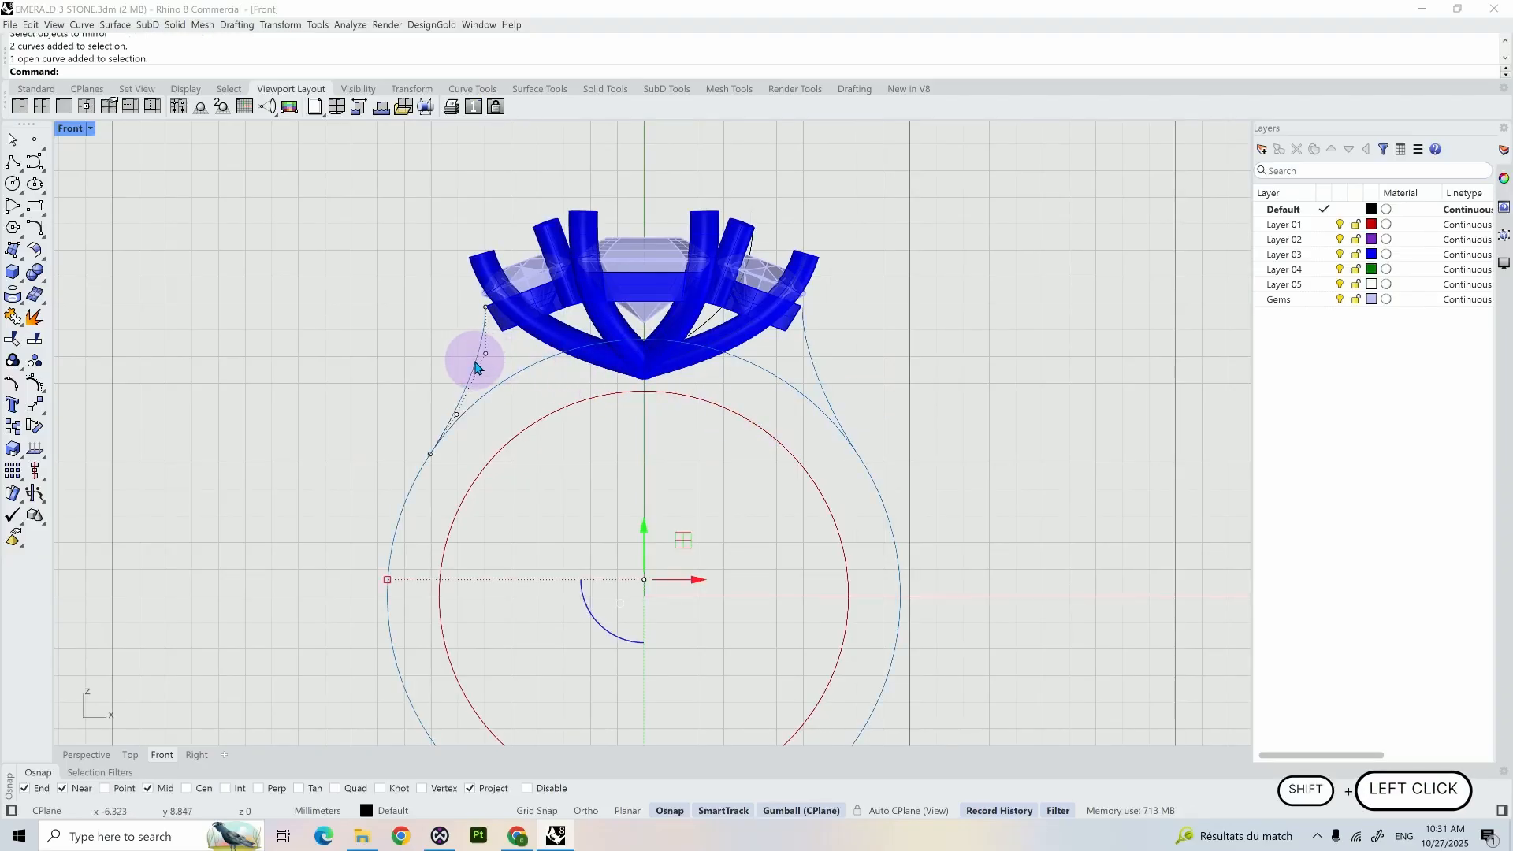
text(Trim)
key(Return)
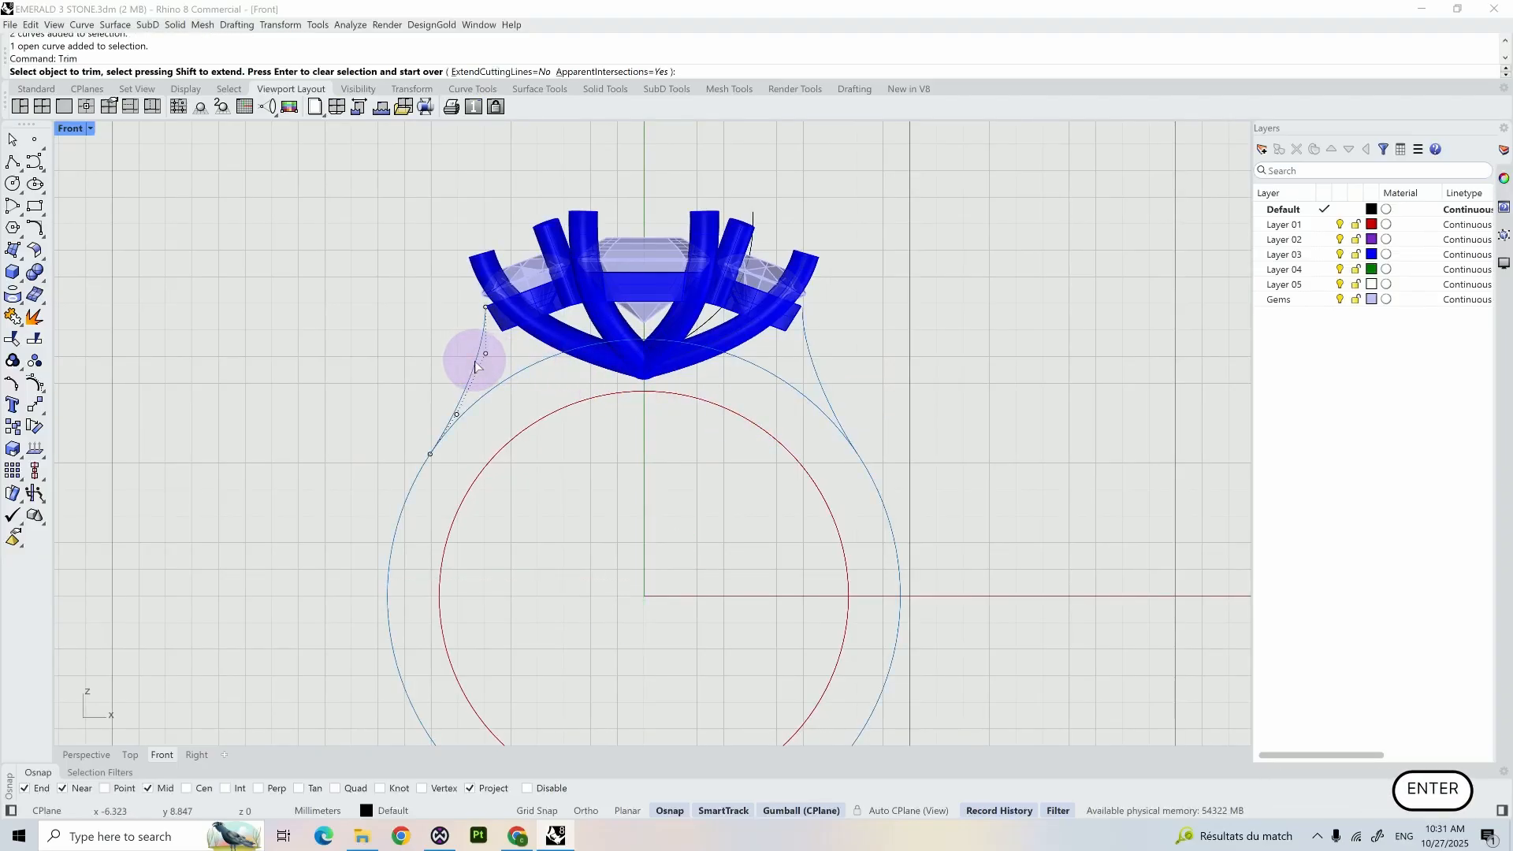
click(518, 370)
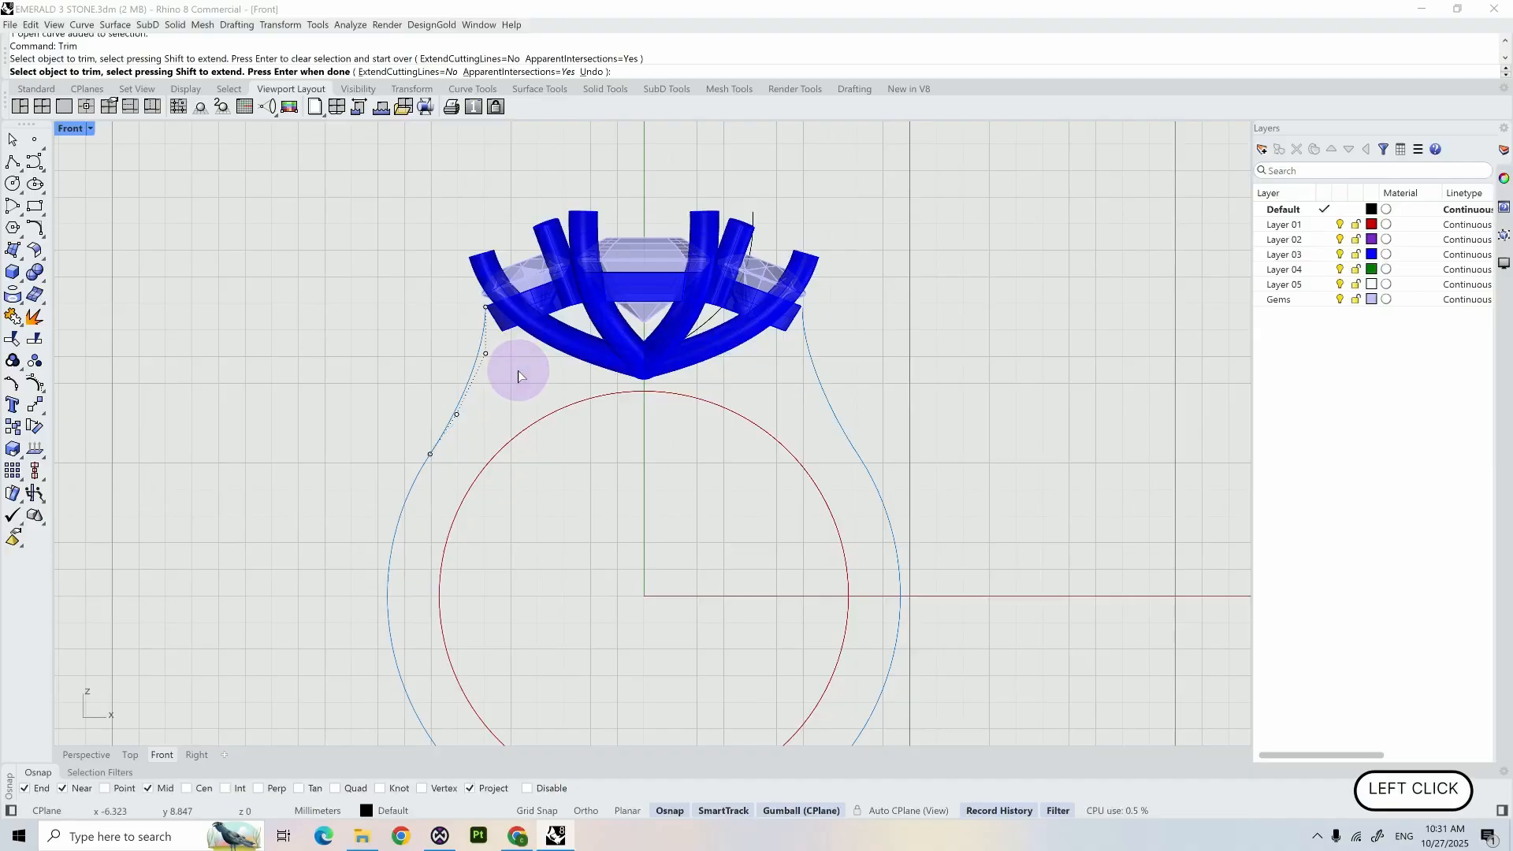
- Finish trimming and join the two shoulder curves and the outer ring arc into one outer shank profile
key(Return)
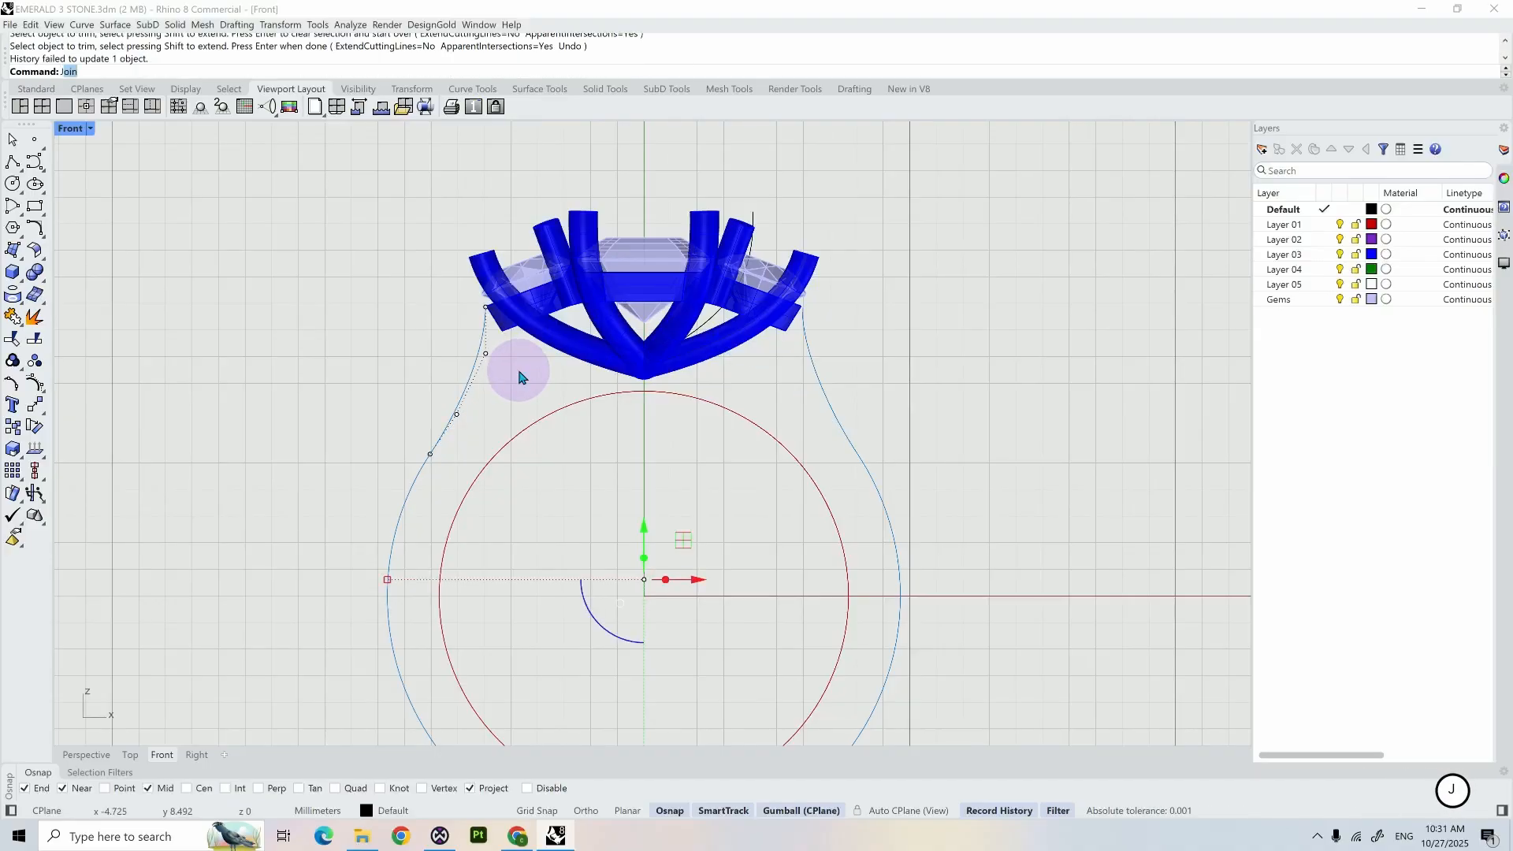
key(Return)
click(778, 376)
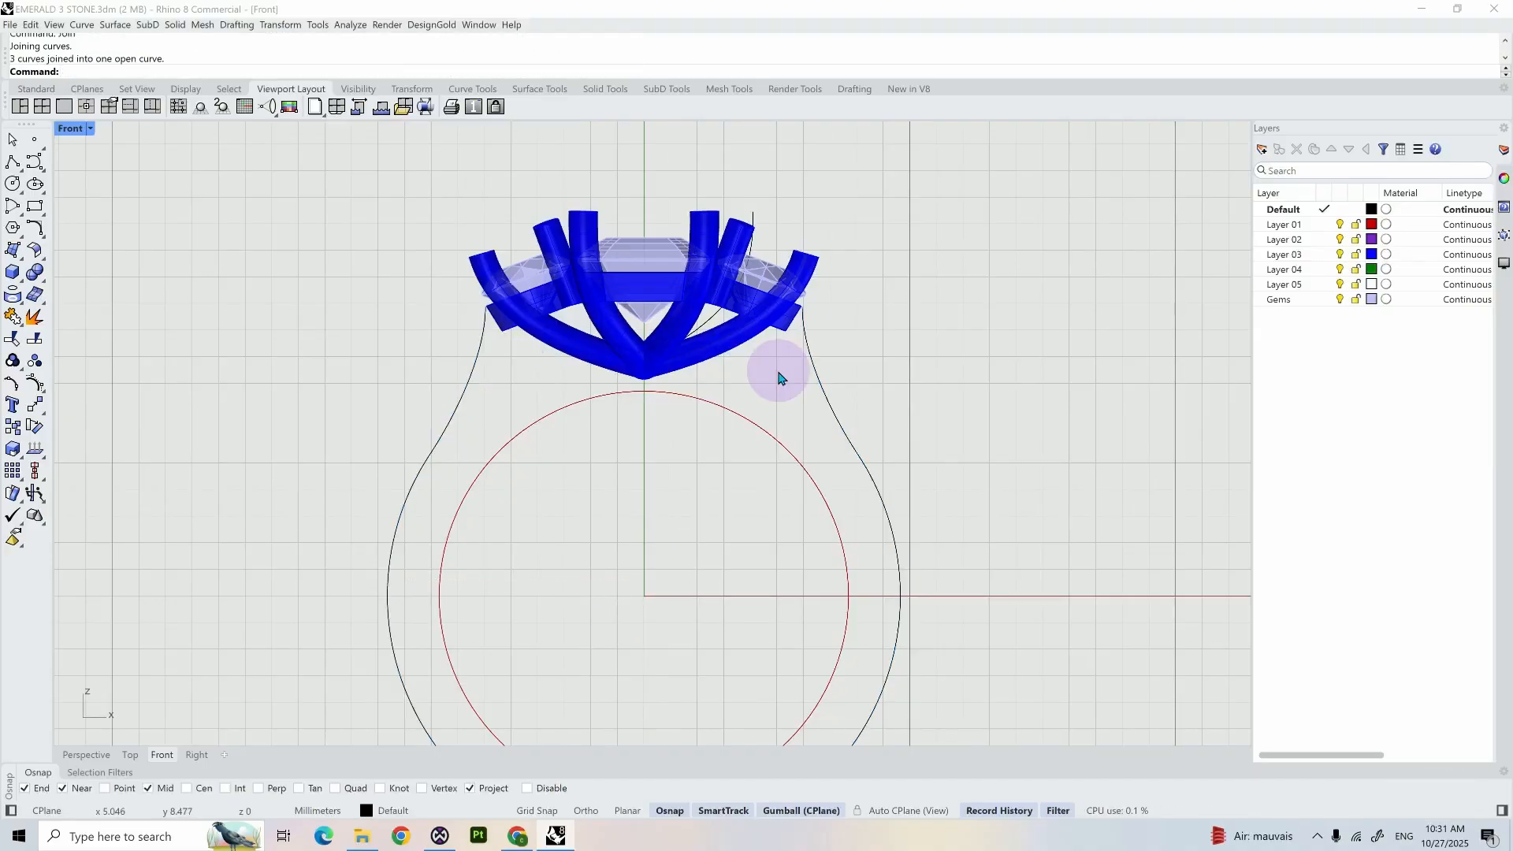
- Offset the joined outer shank profile inward by 1.95 mm
click(813, 375)
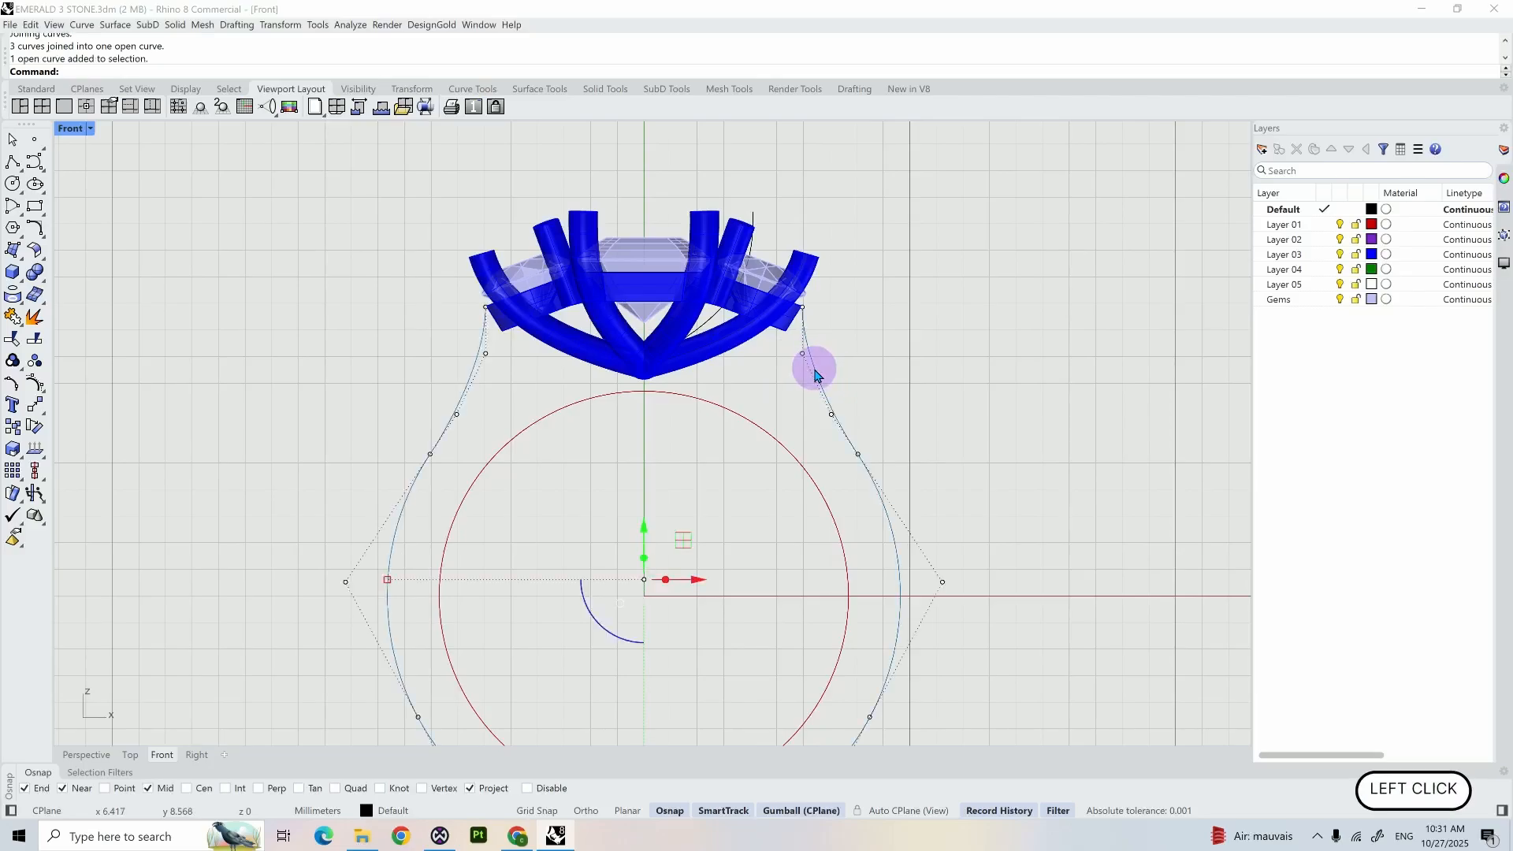
key(Return)
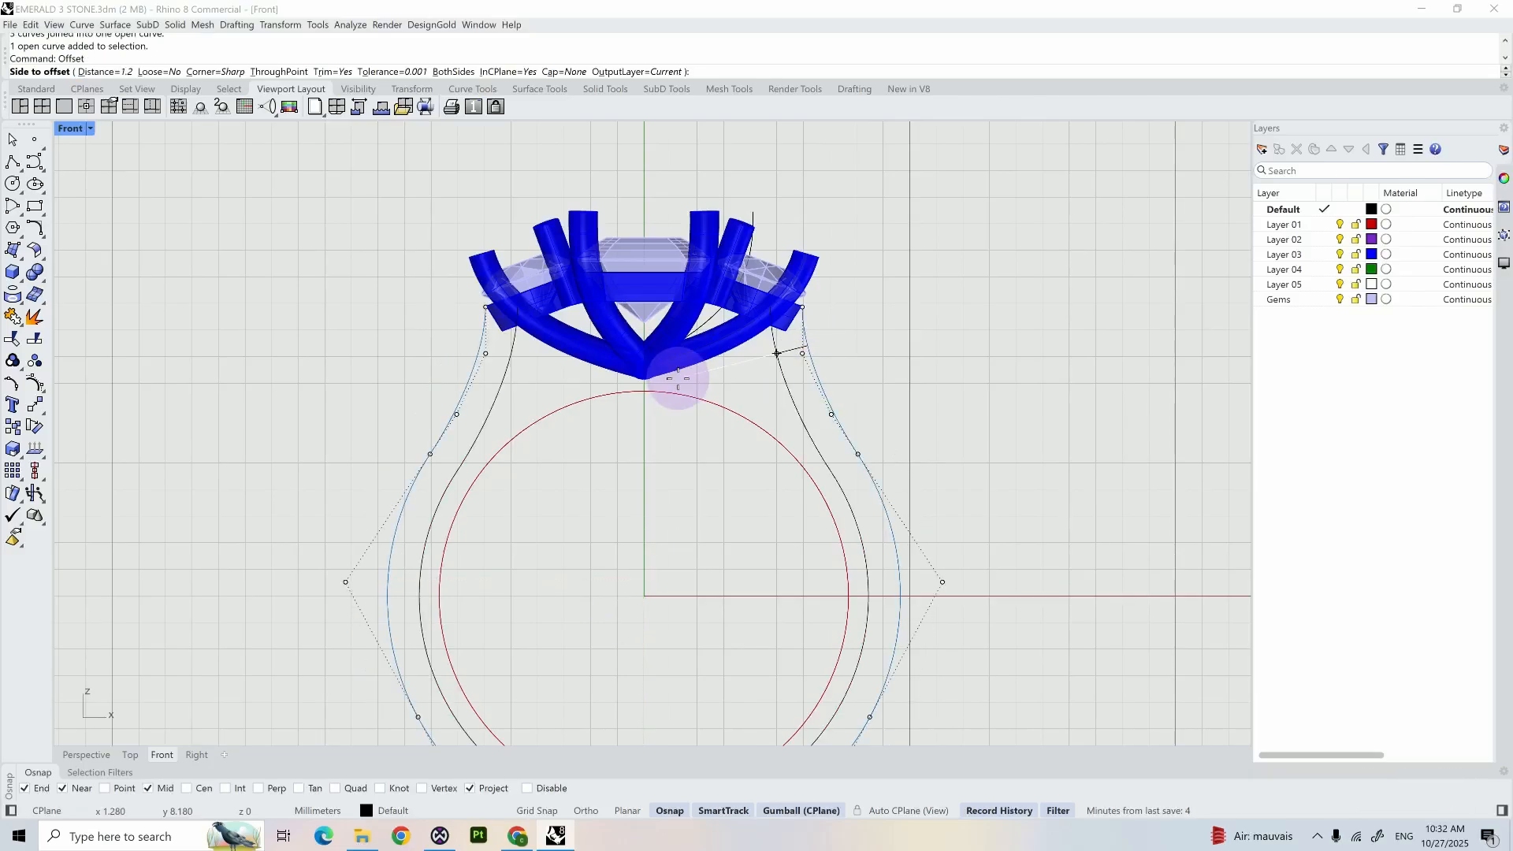
text(1.95)
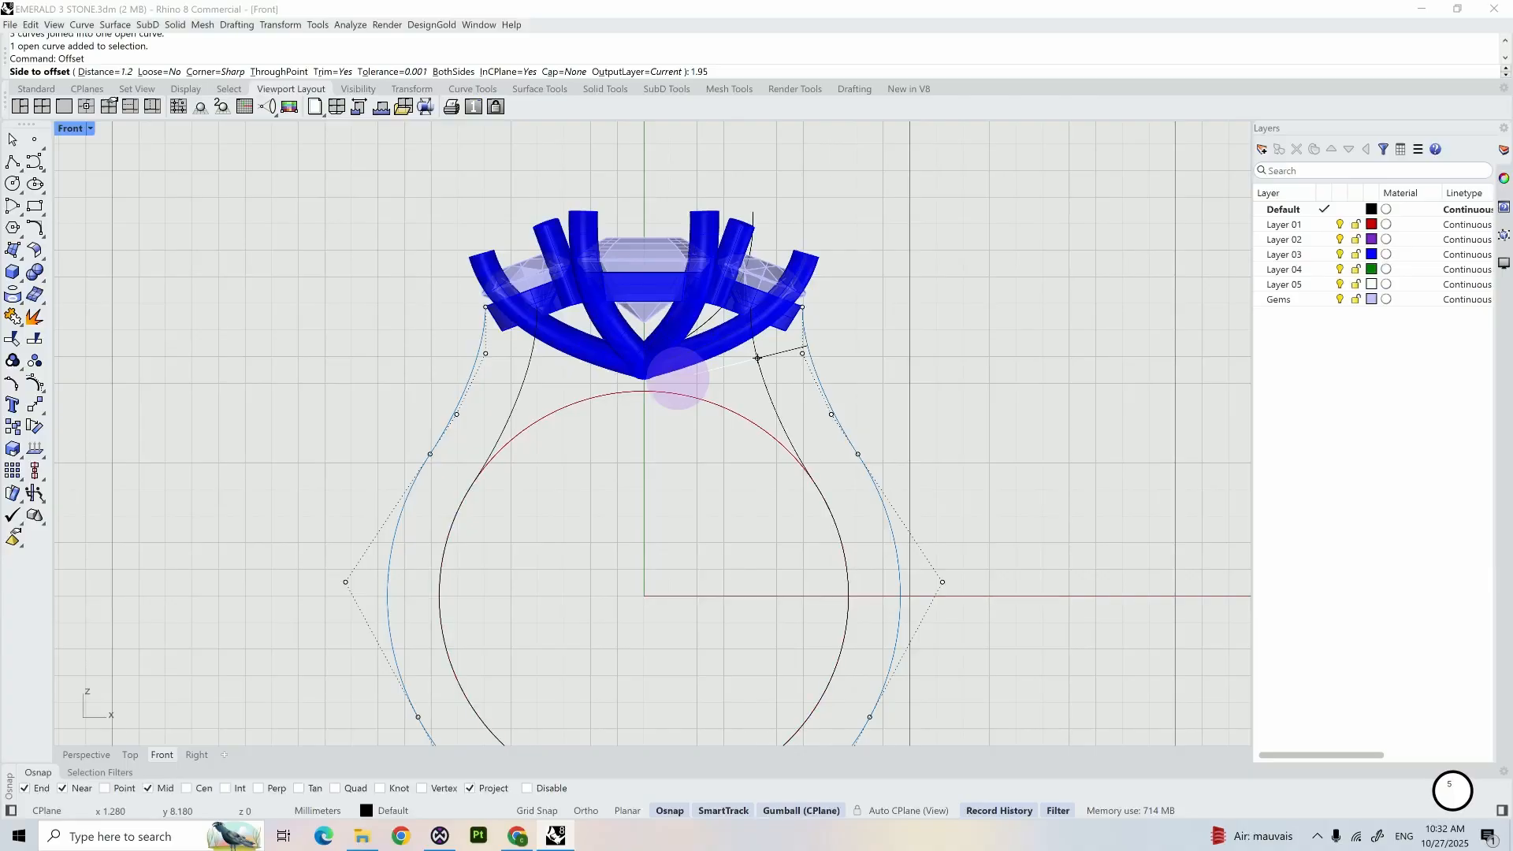
key(Return)
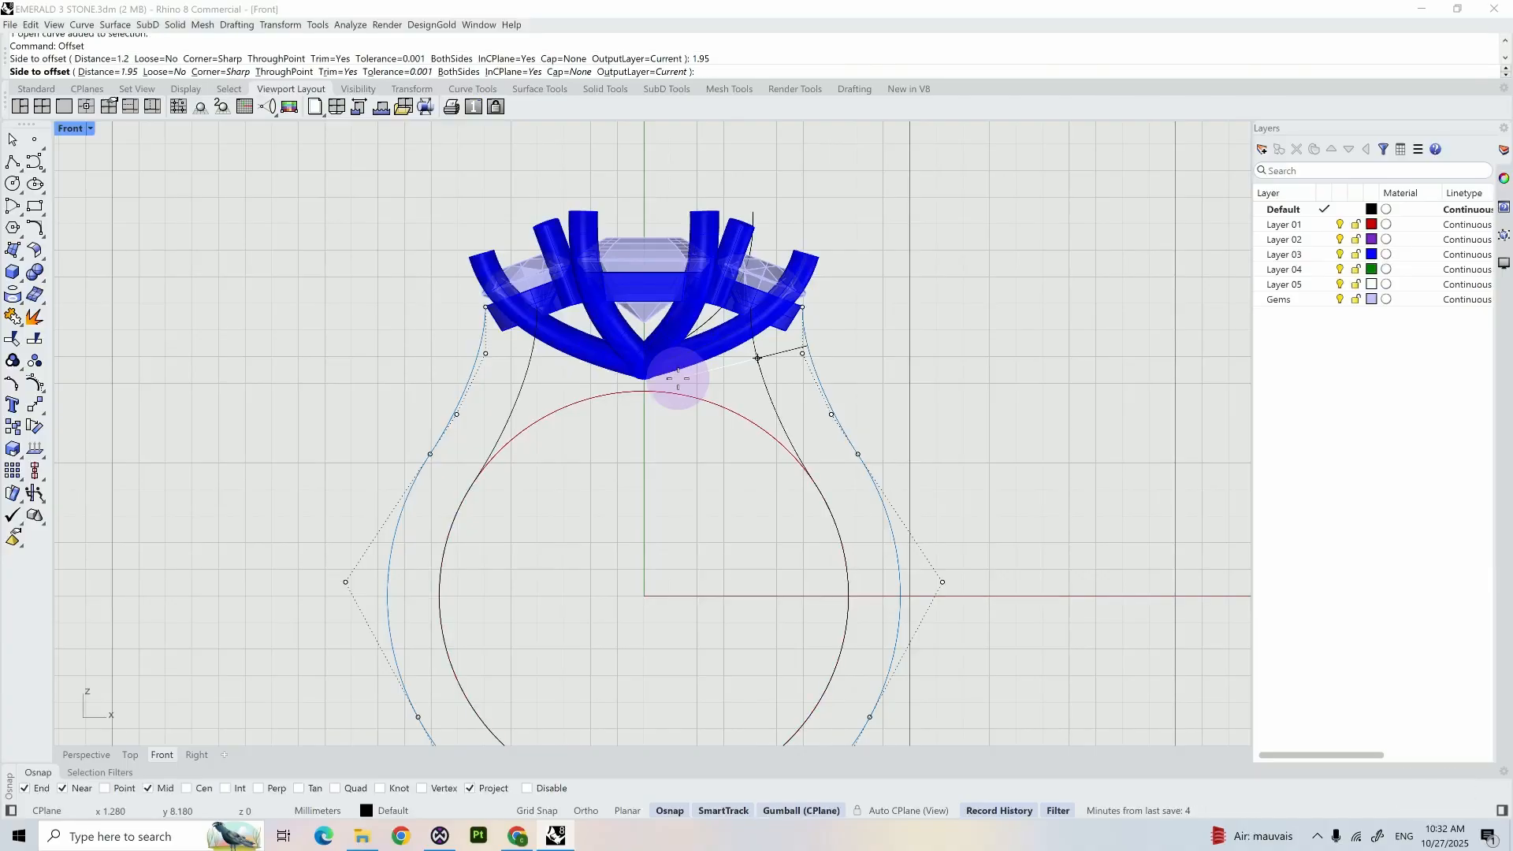
click(677, 378)
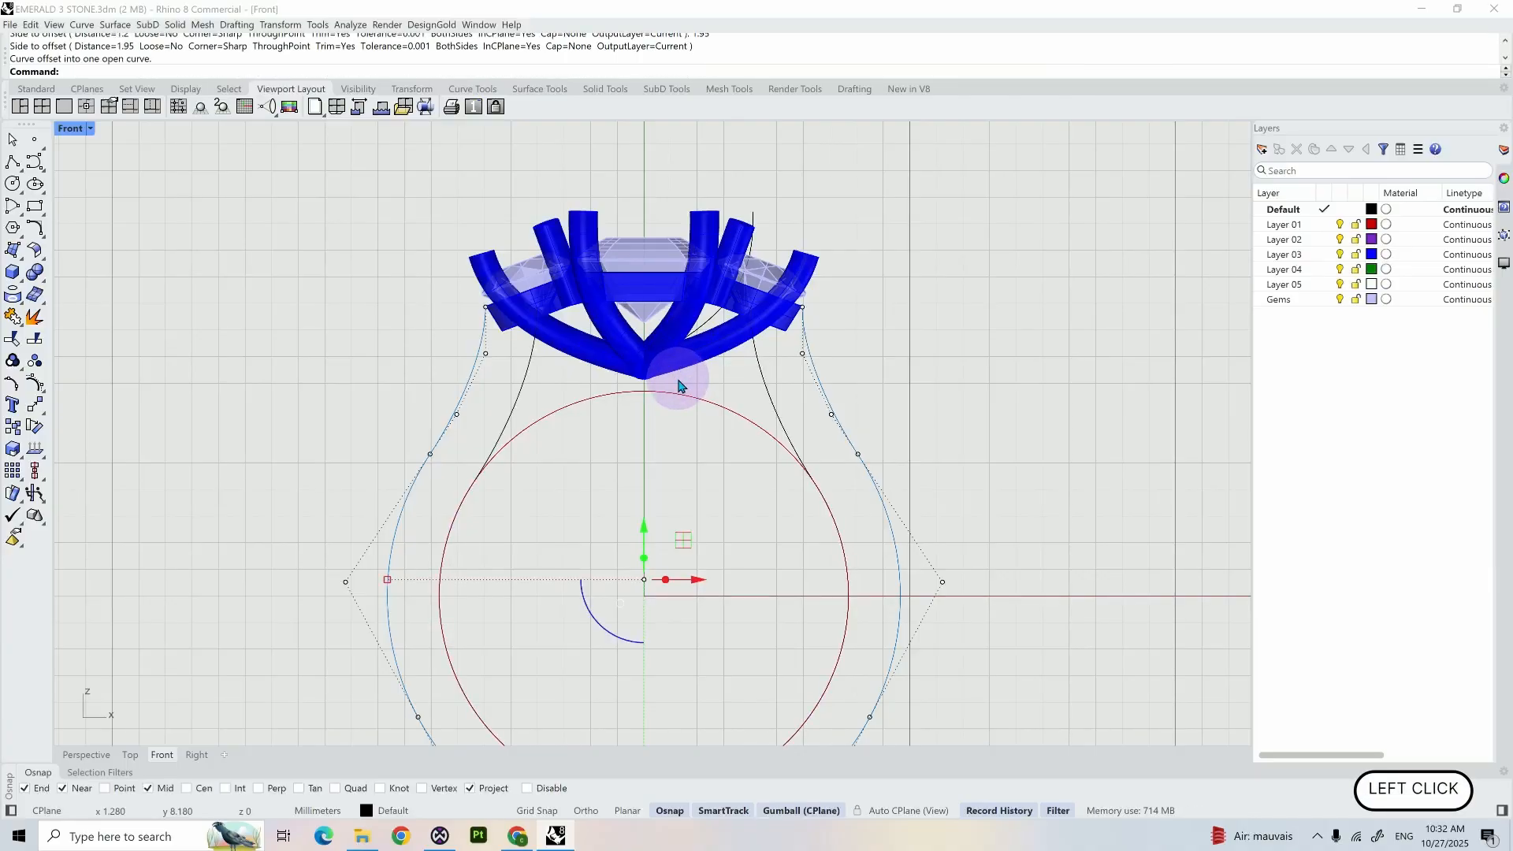
click(723, 406)
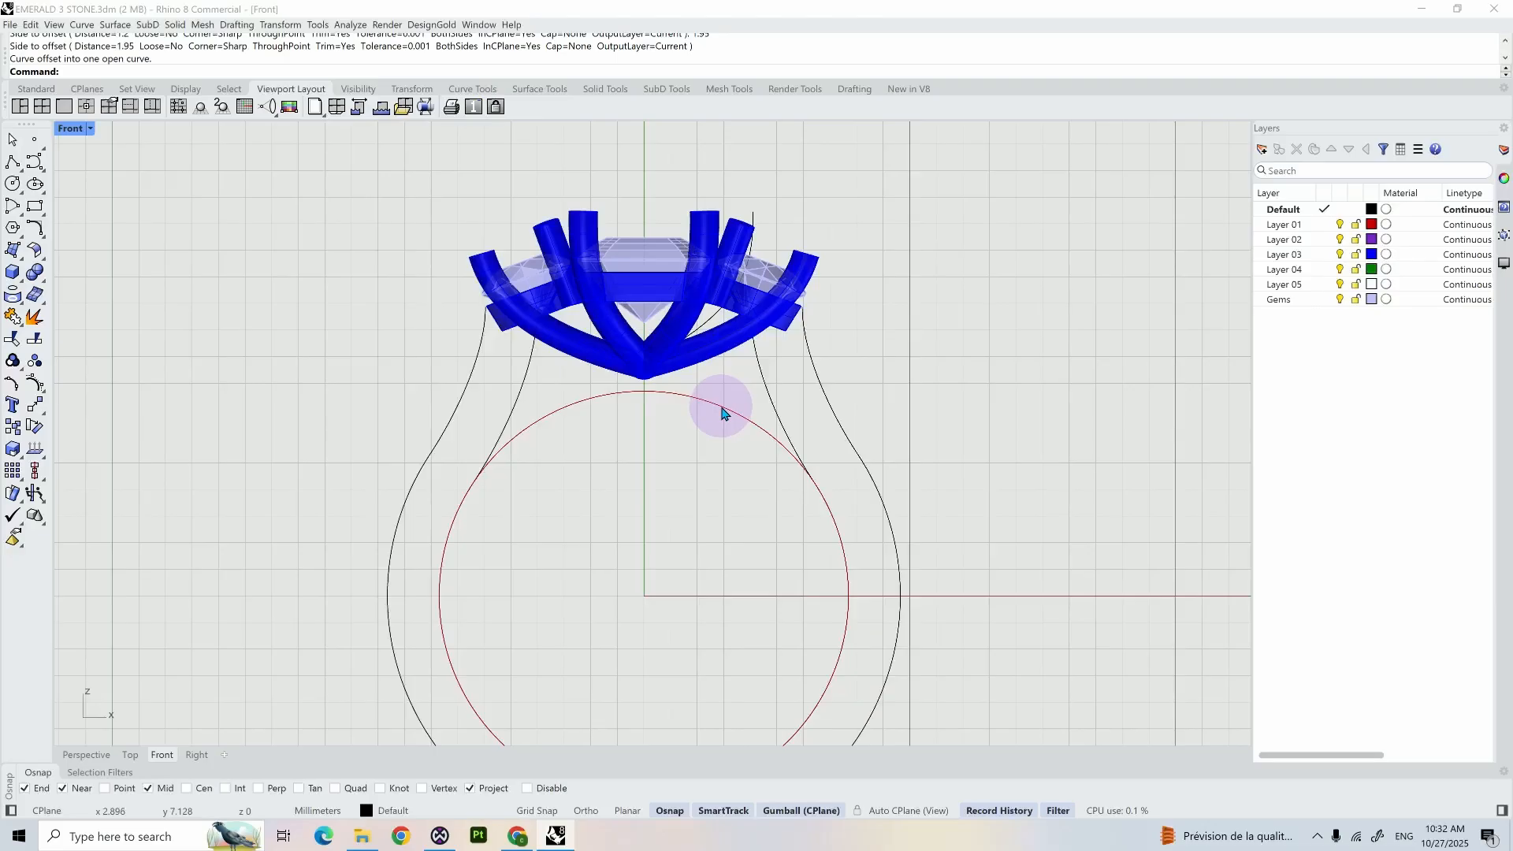
- Offset the red inner ring circle outward by 1.3 mm
click(722, 412)
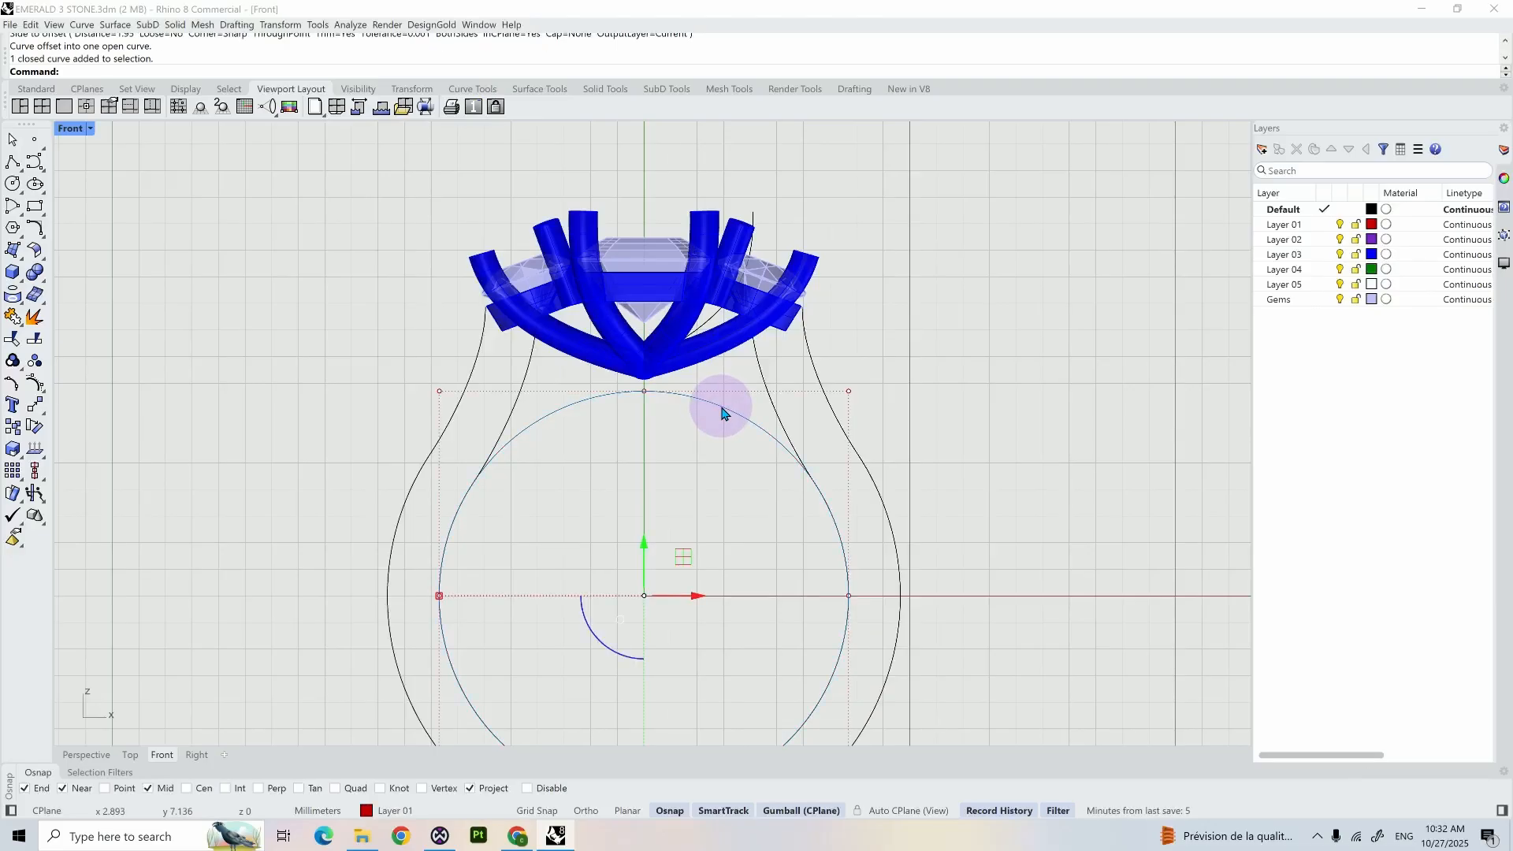
key(Return)
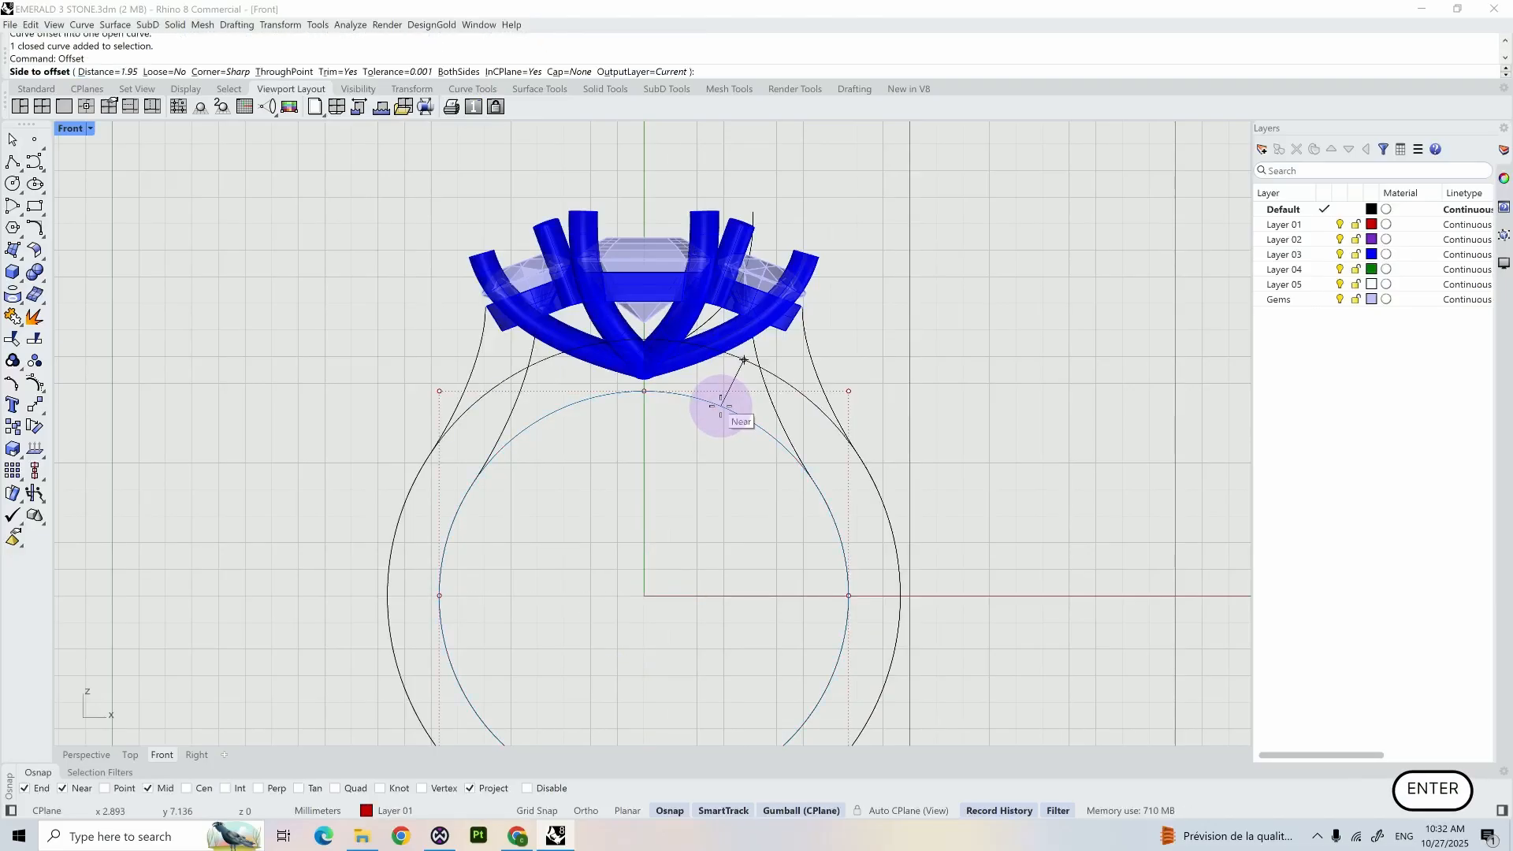
text(1)
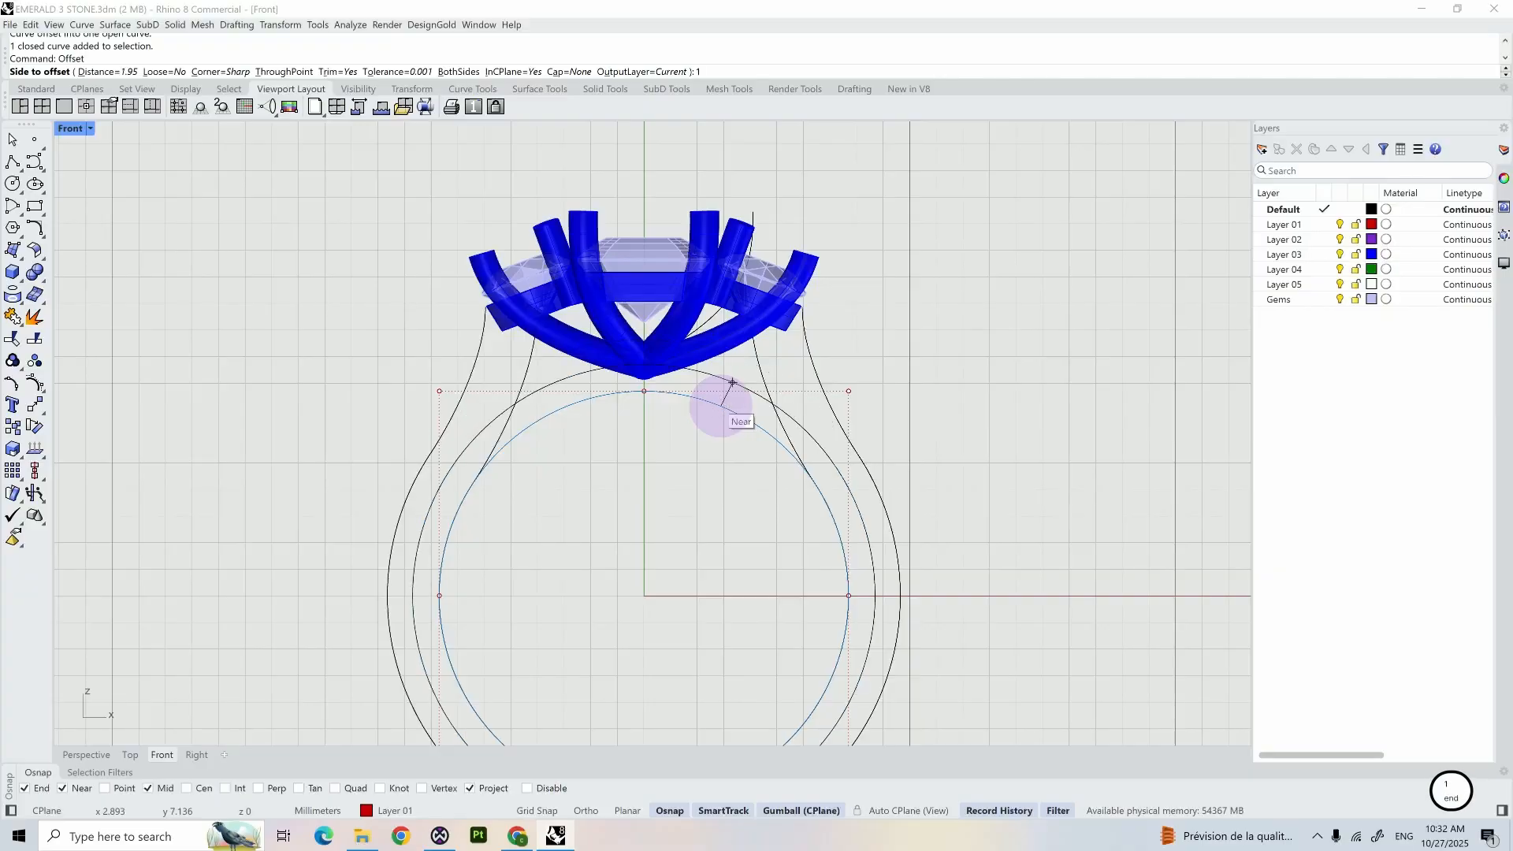
text(.5)
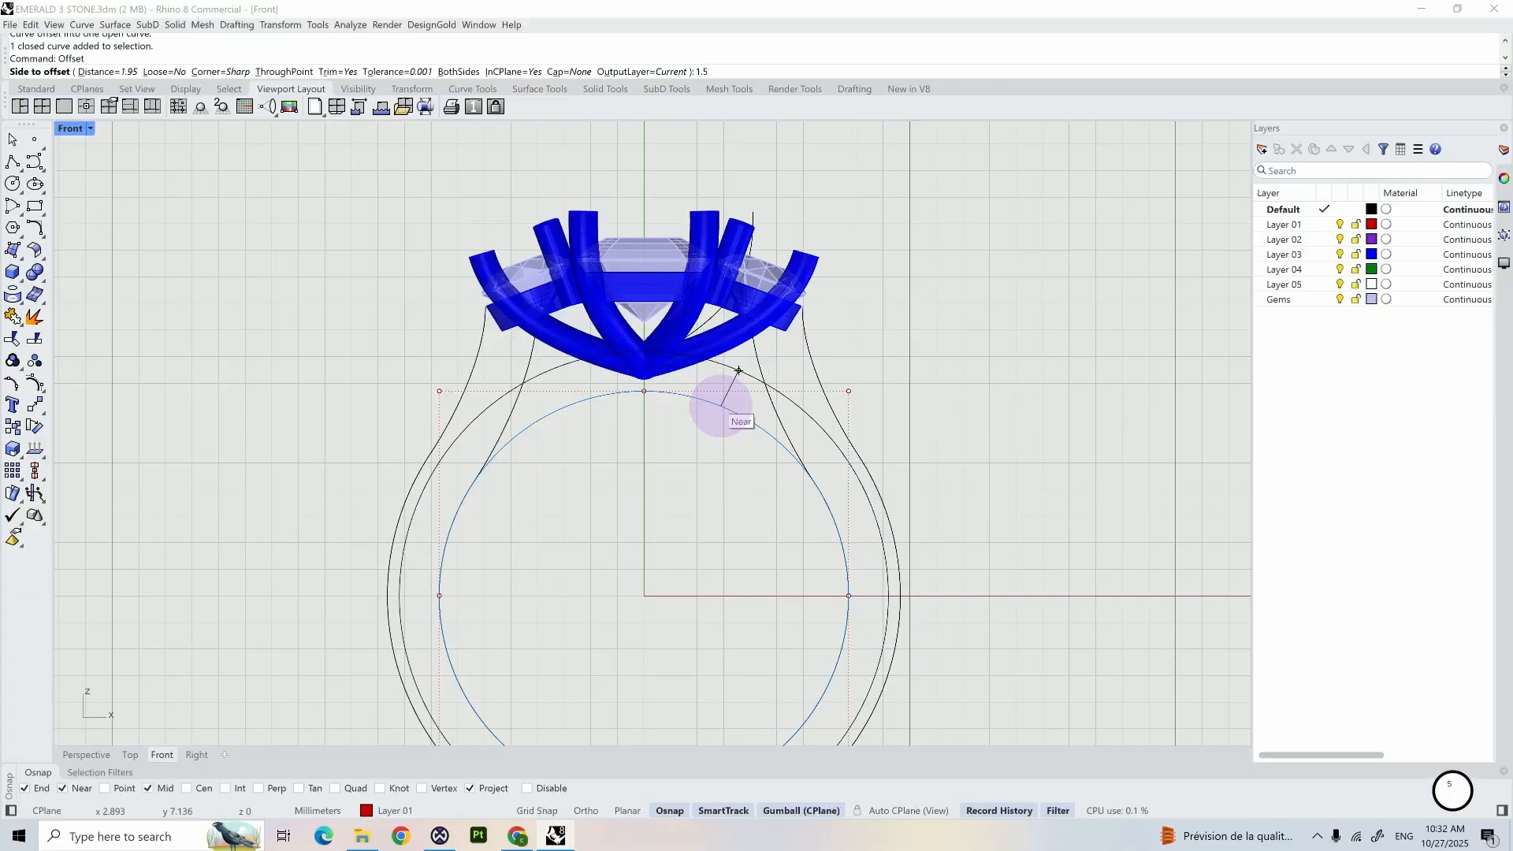
key(BackSpace)
text(3)
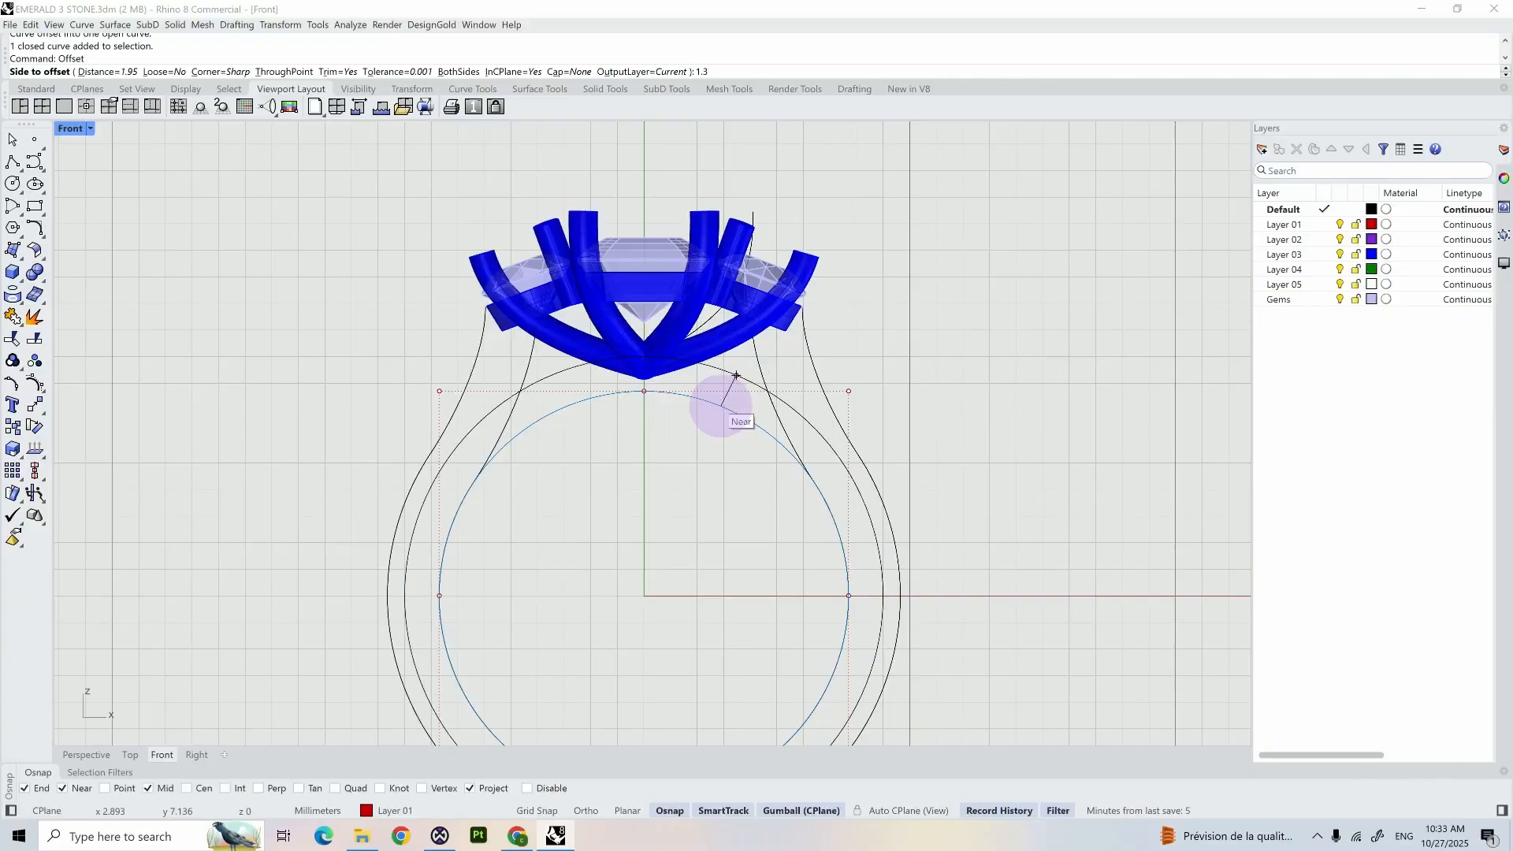
key(Return)
click(720, 405)
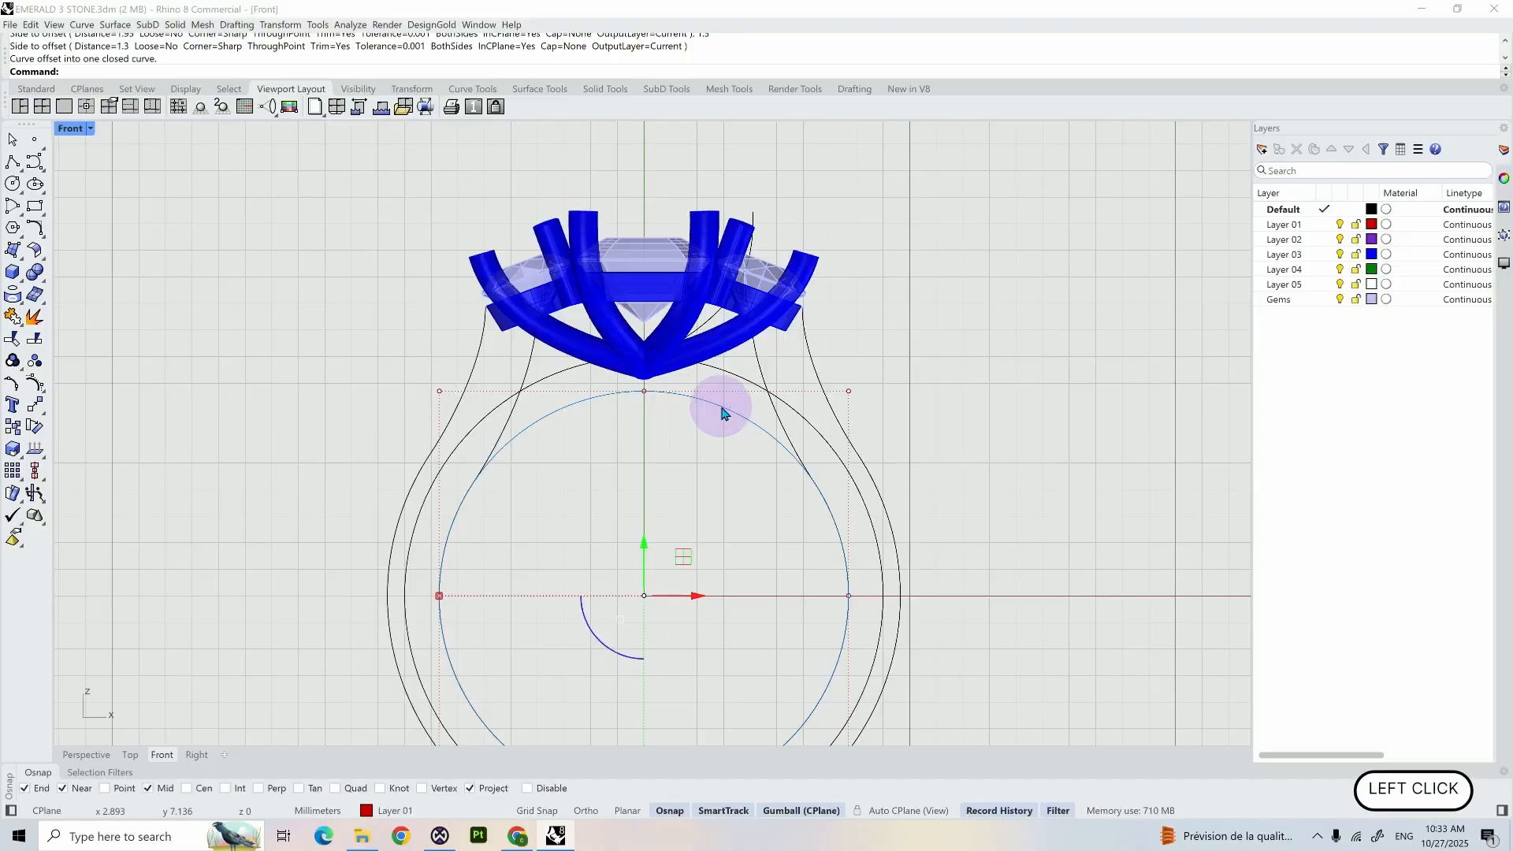
click(706, 448)
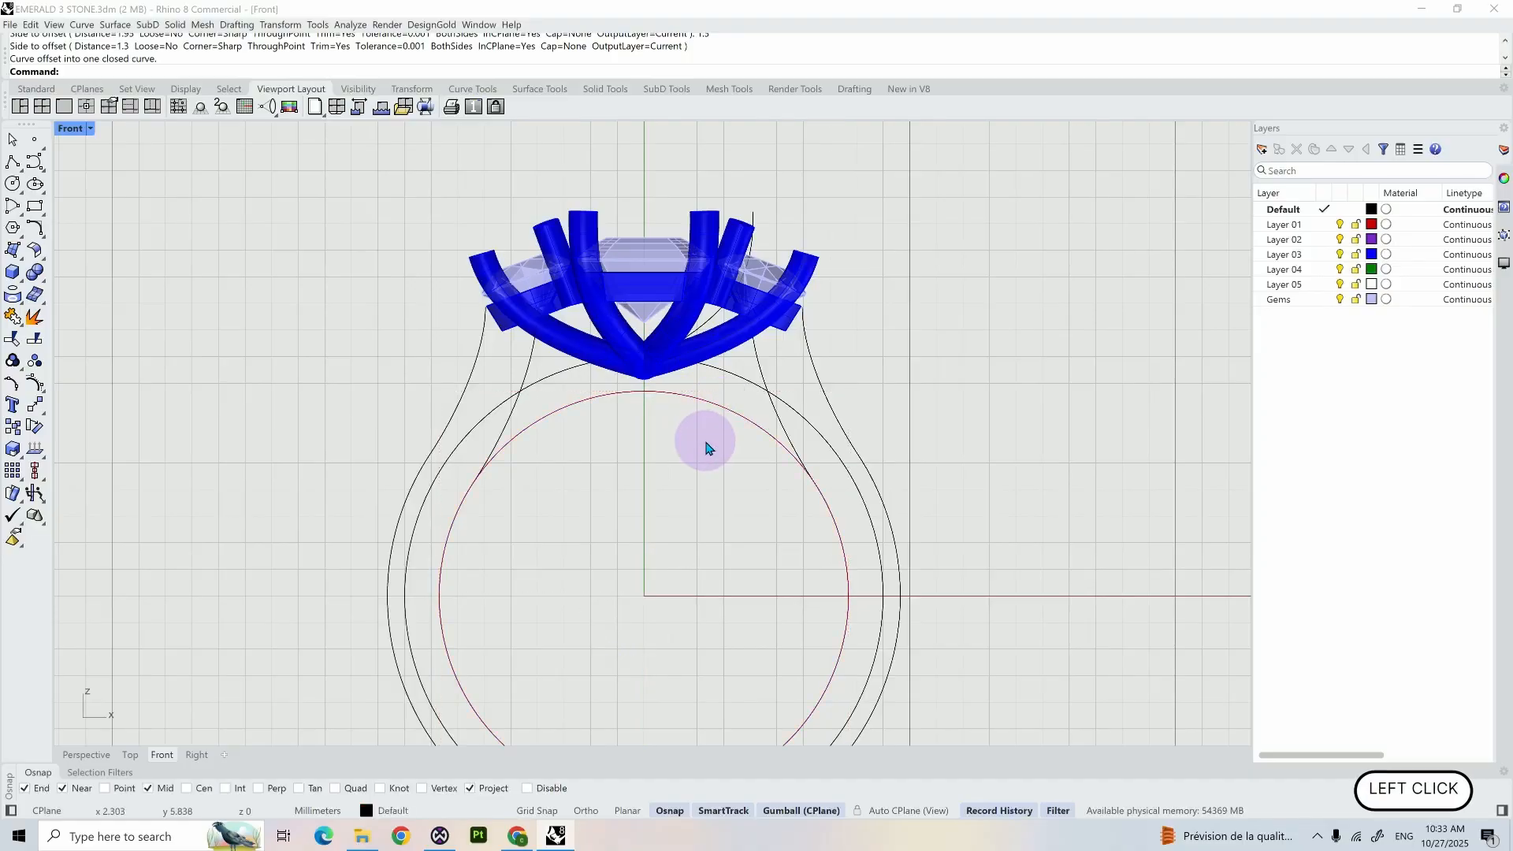
- Select the inward offset of the shank profile, which runs beneath the side stones
key(alt+Tab)
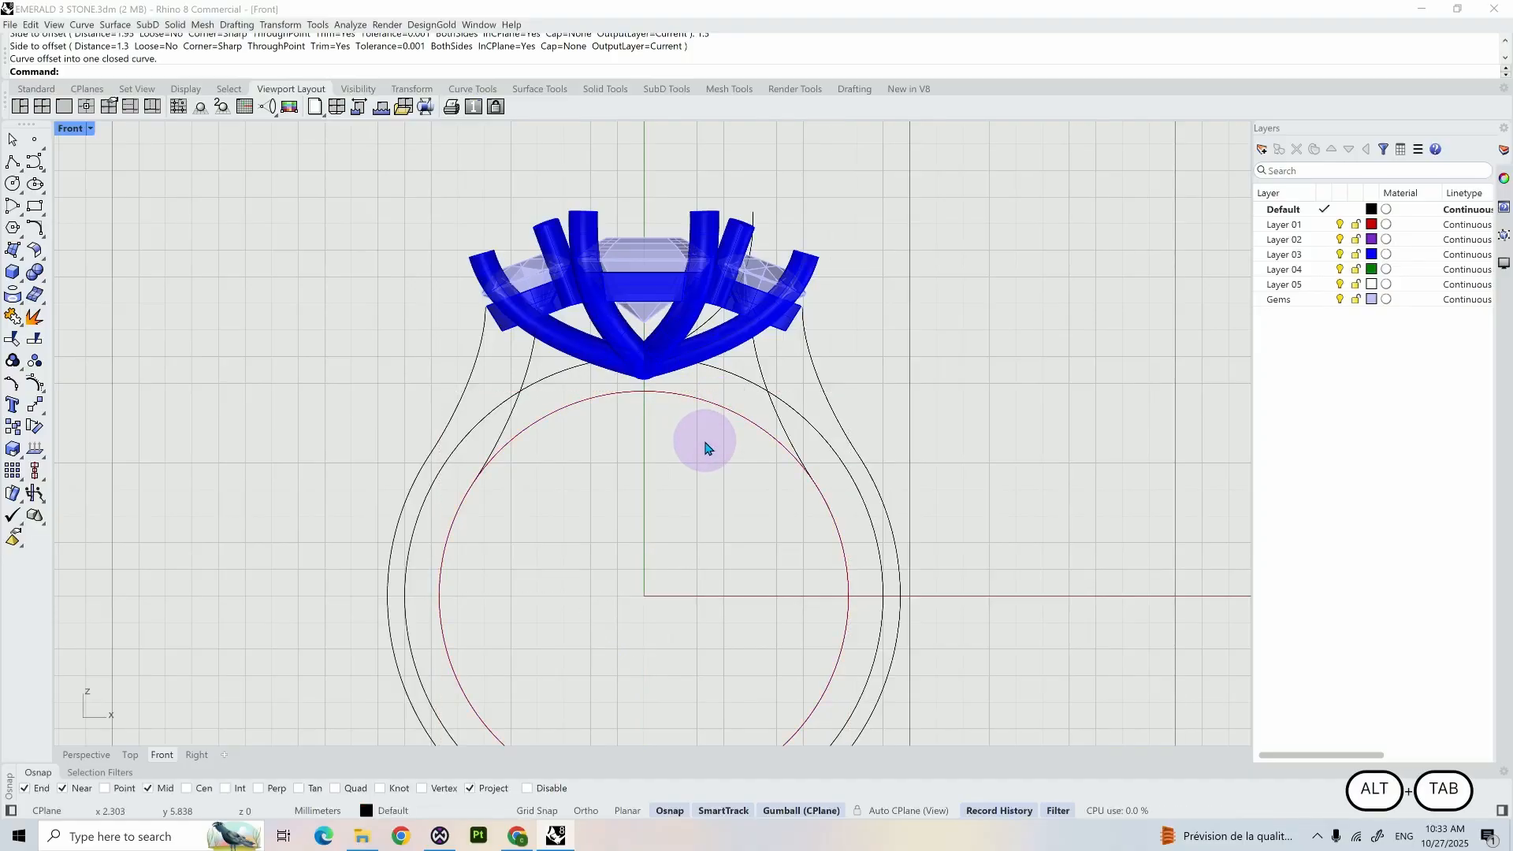
click(761, 373)
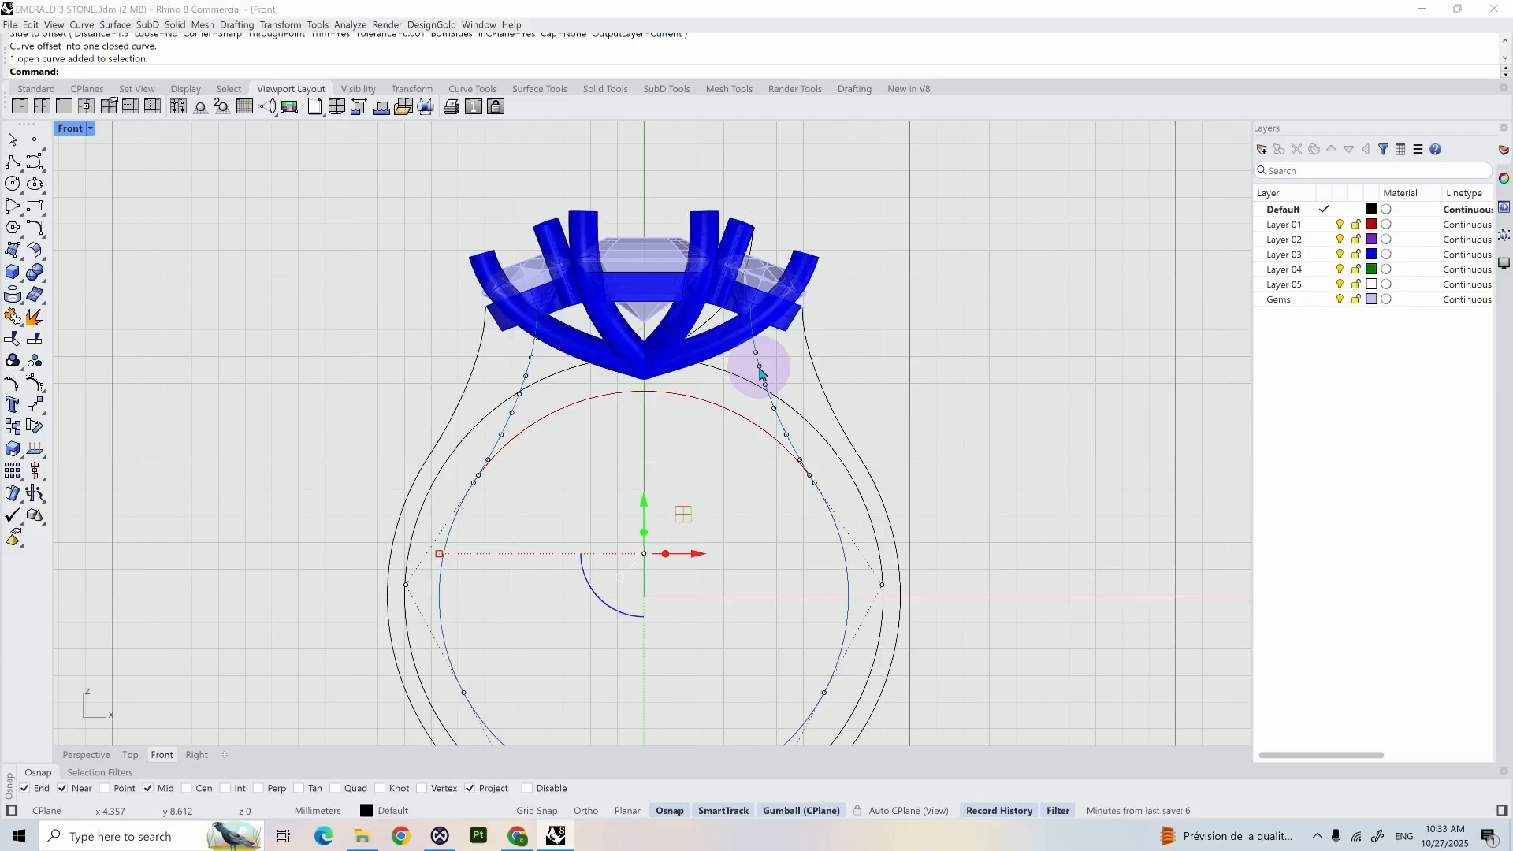
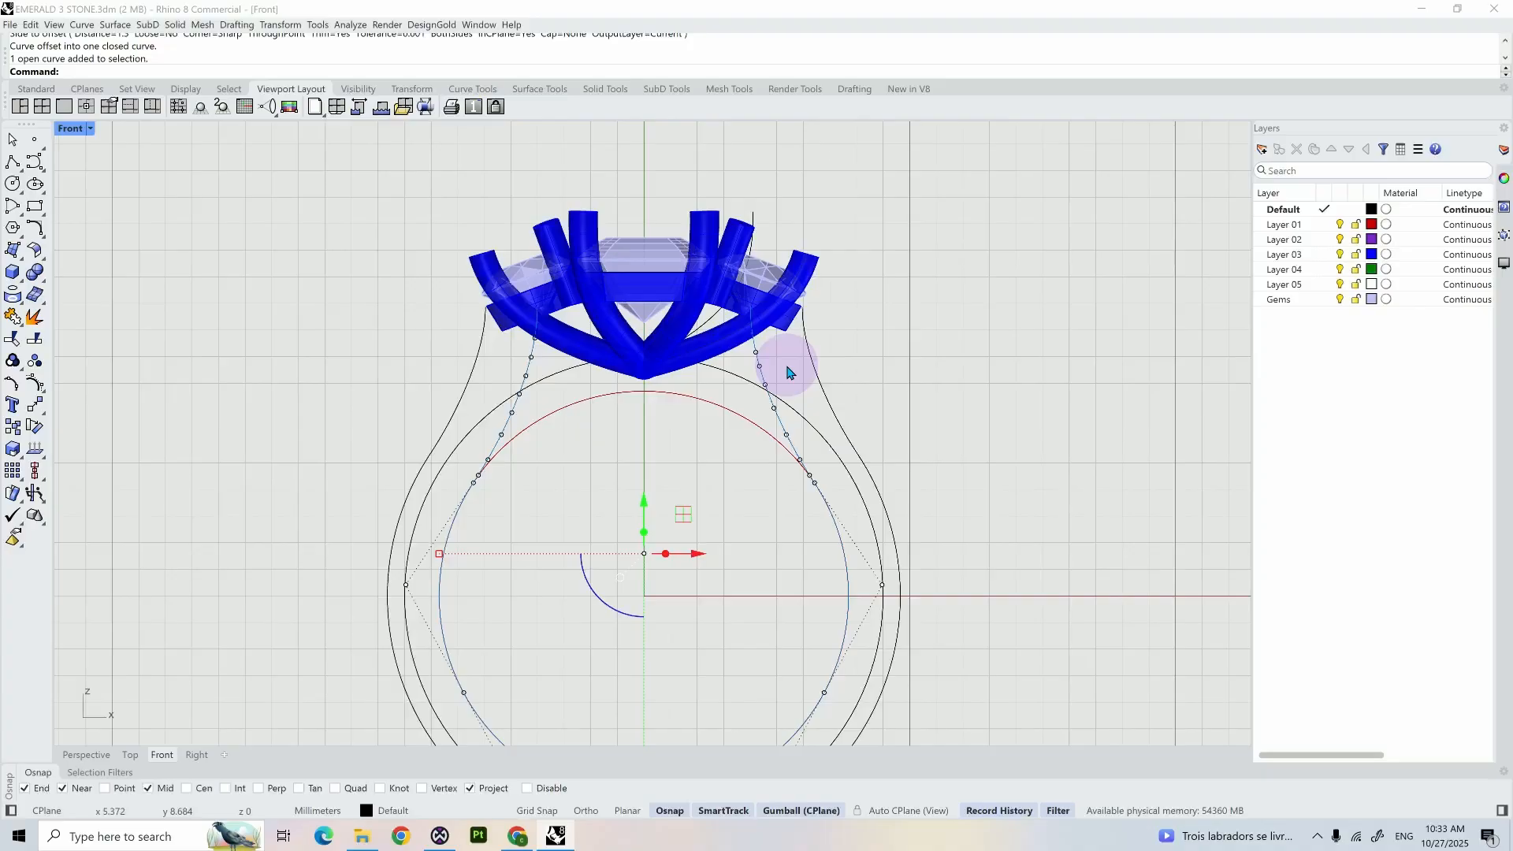
- Rebuild the inner offset curve of the shank with 31 points and degree 3, deleting the input curve
text(Rebuild)
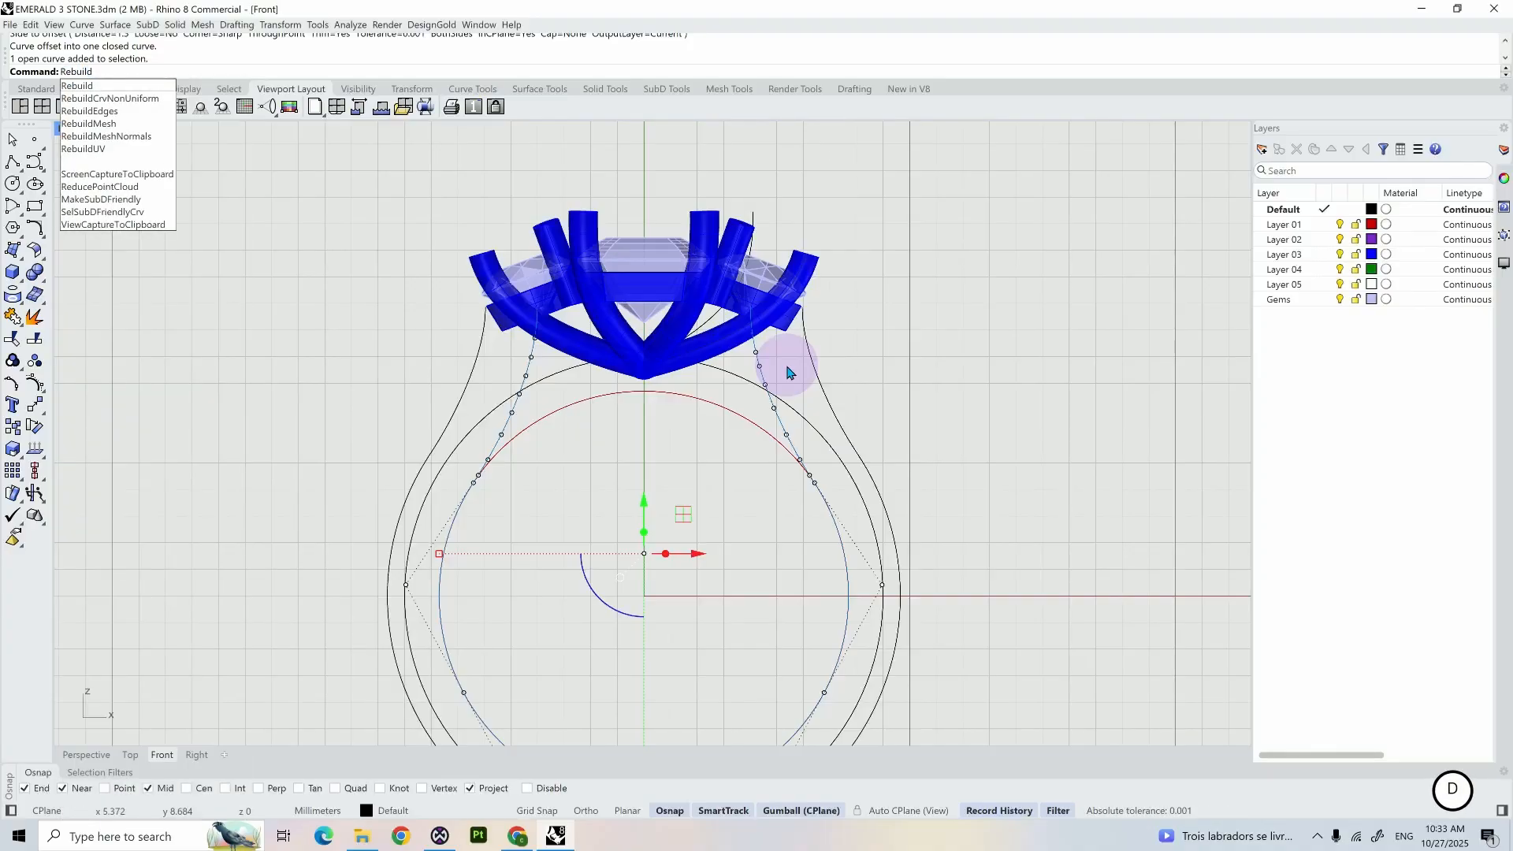
key(Return)
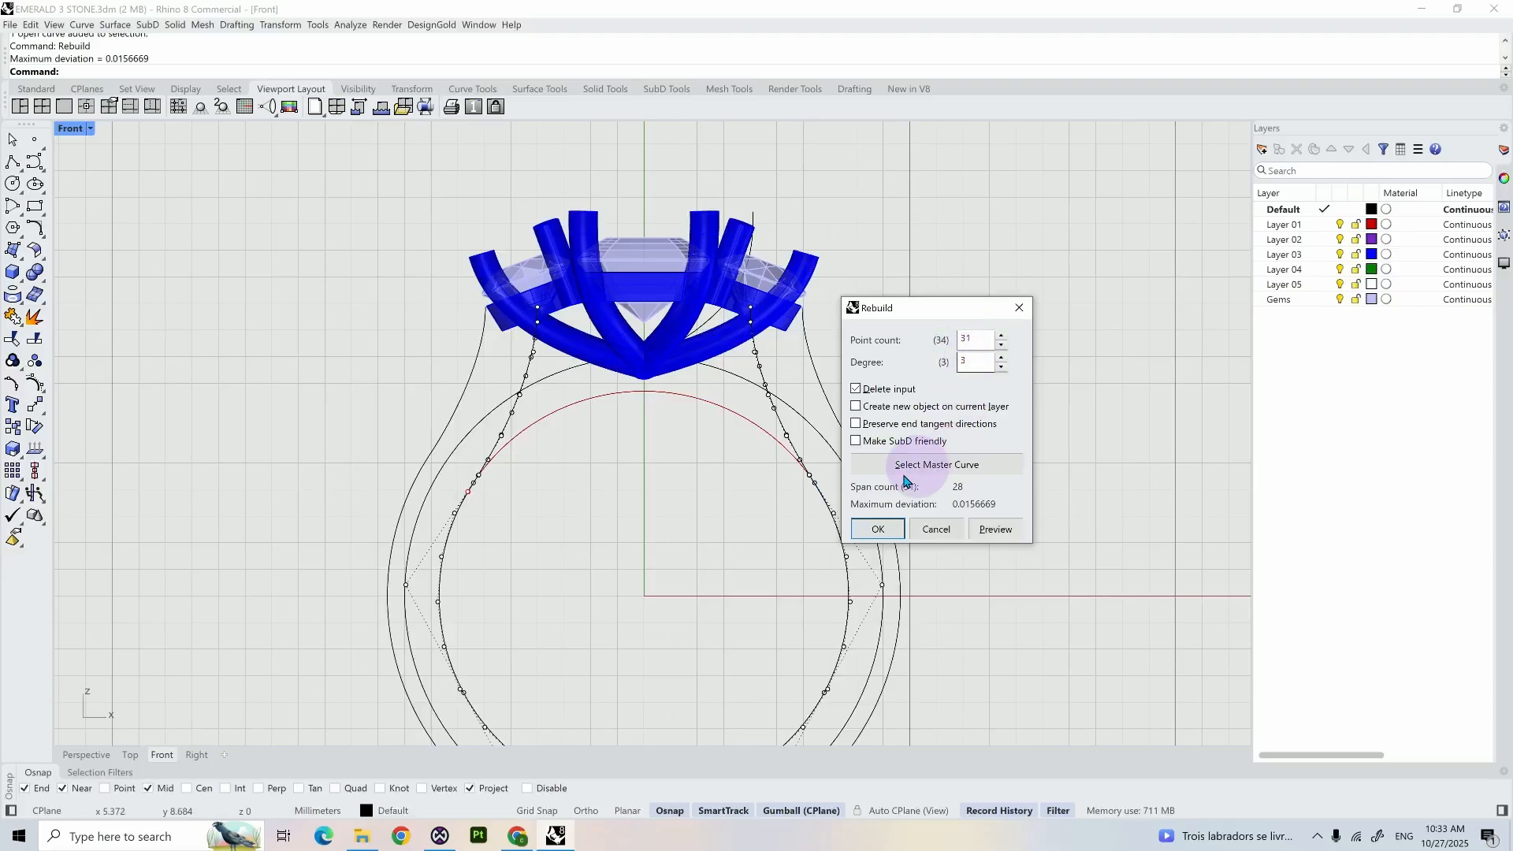
click(873, 529)
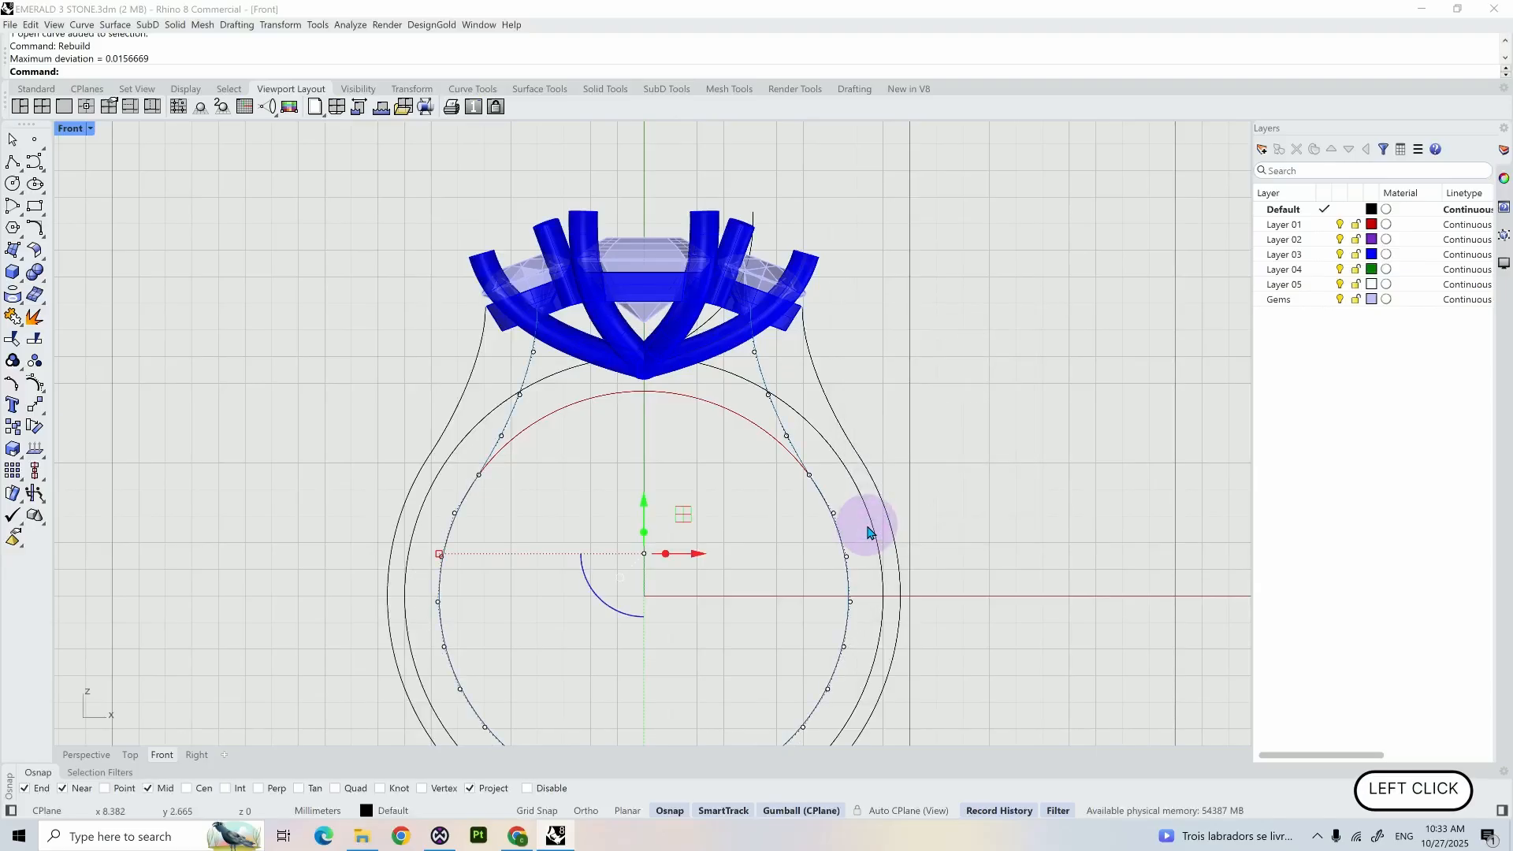
- Delete the two upper end control points of the rebuilt curve, one beneath each side stone
scroll(581, 368, up, 5)
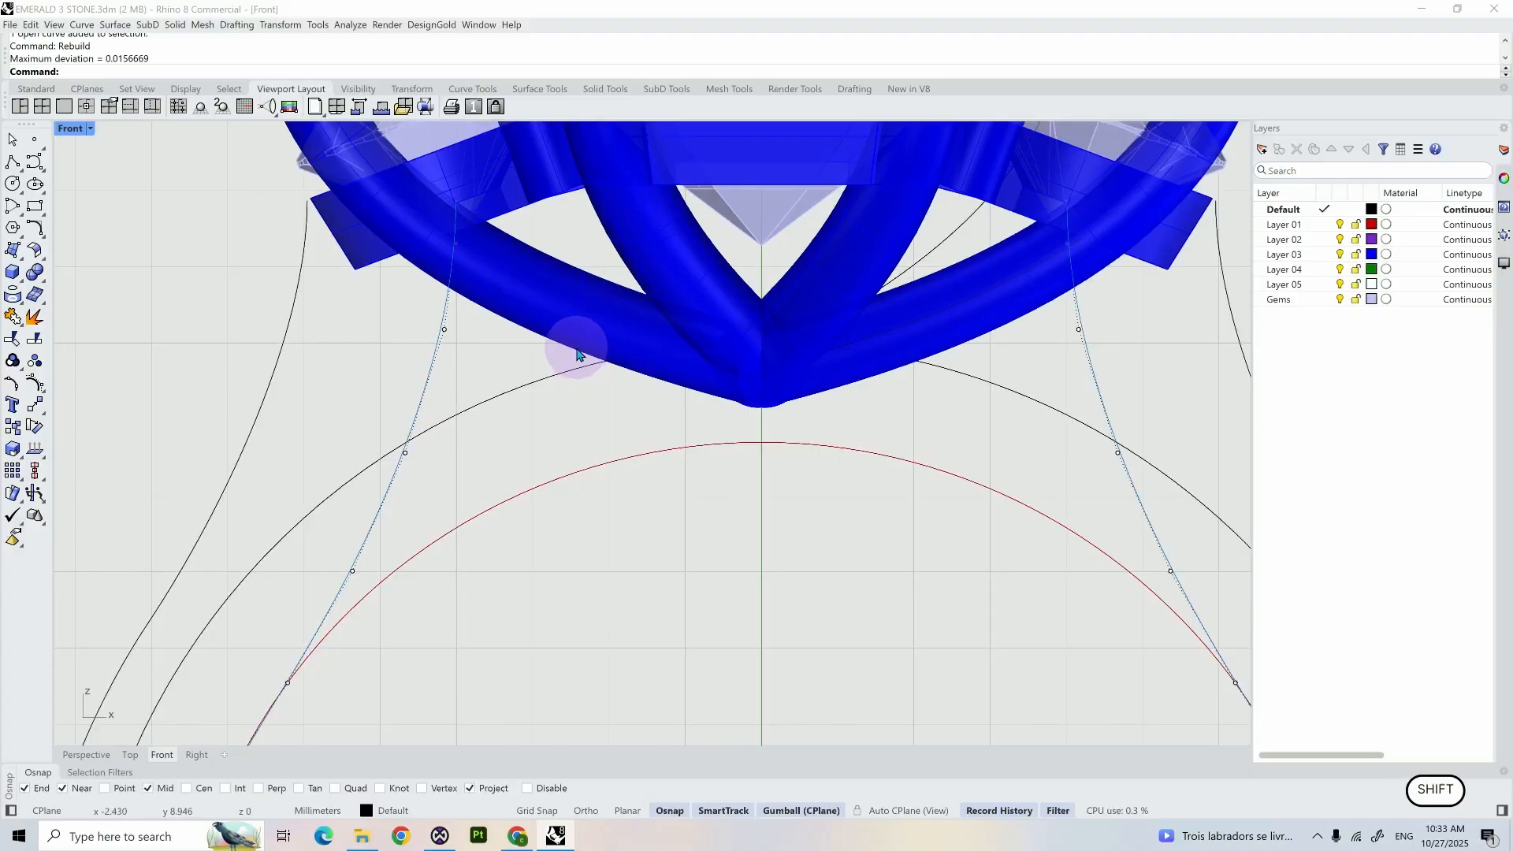
shift+right_drag(574, 348, 446, 423)
shift+scroll(439, 433, down, 2)
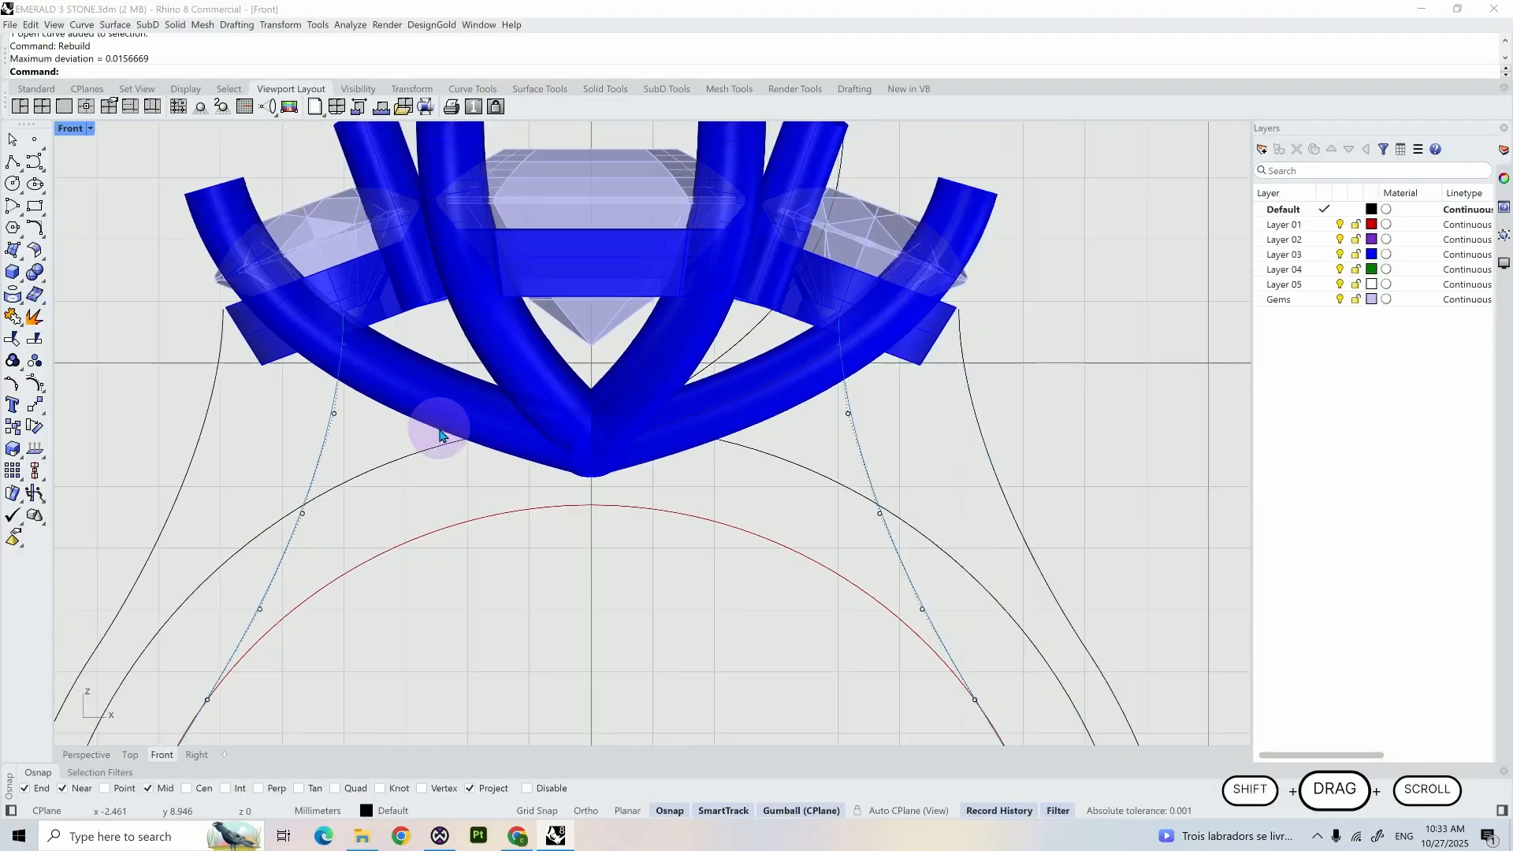
click(356, 349)
click(378, 380)
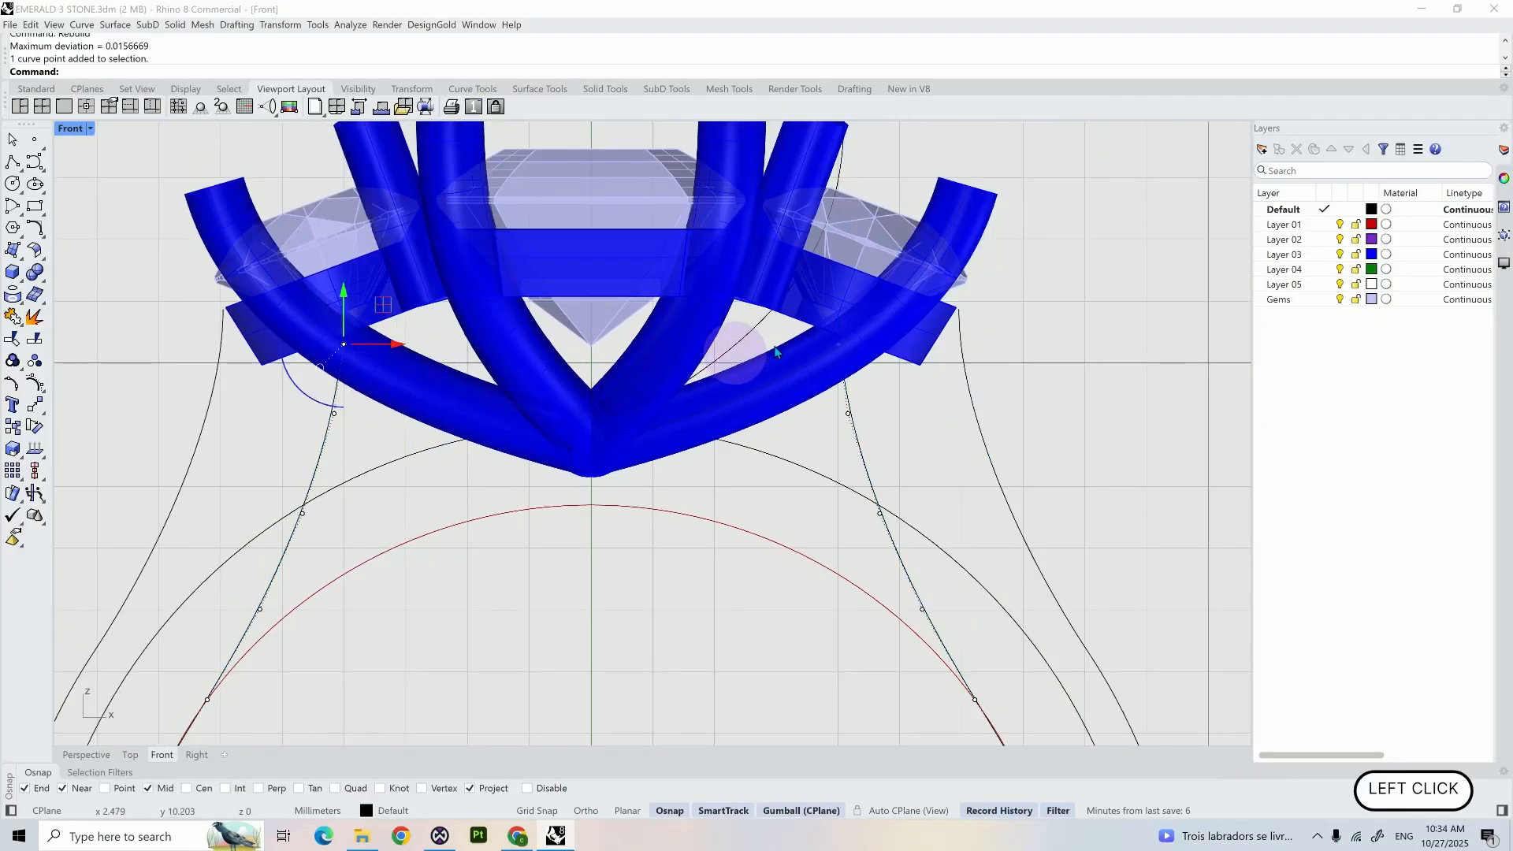
shift+click(839, 347)
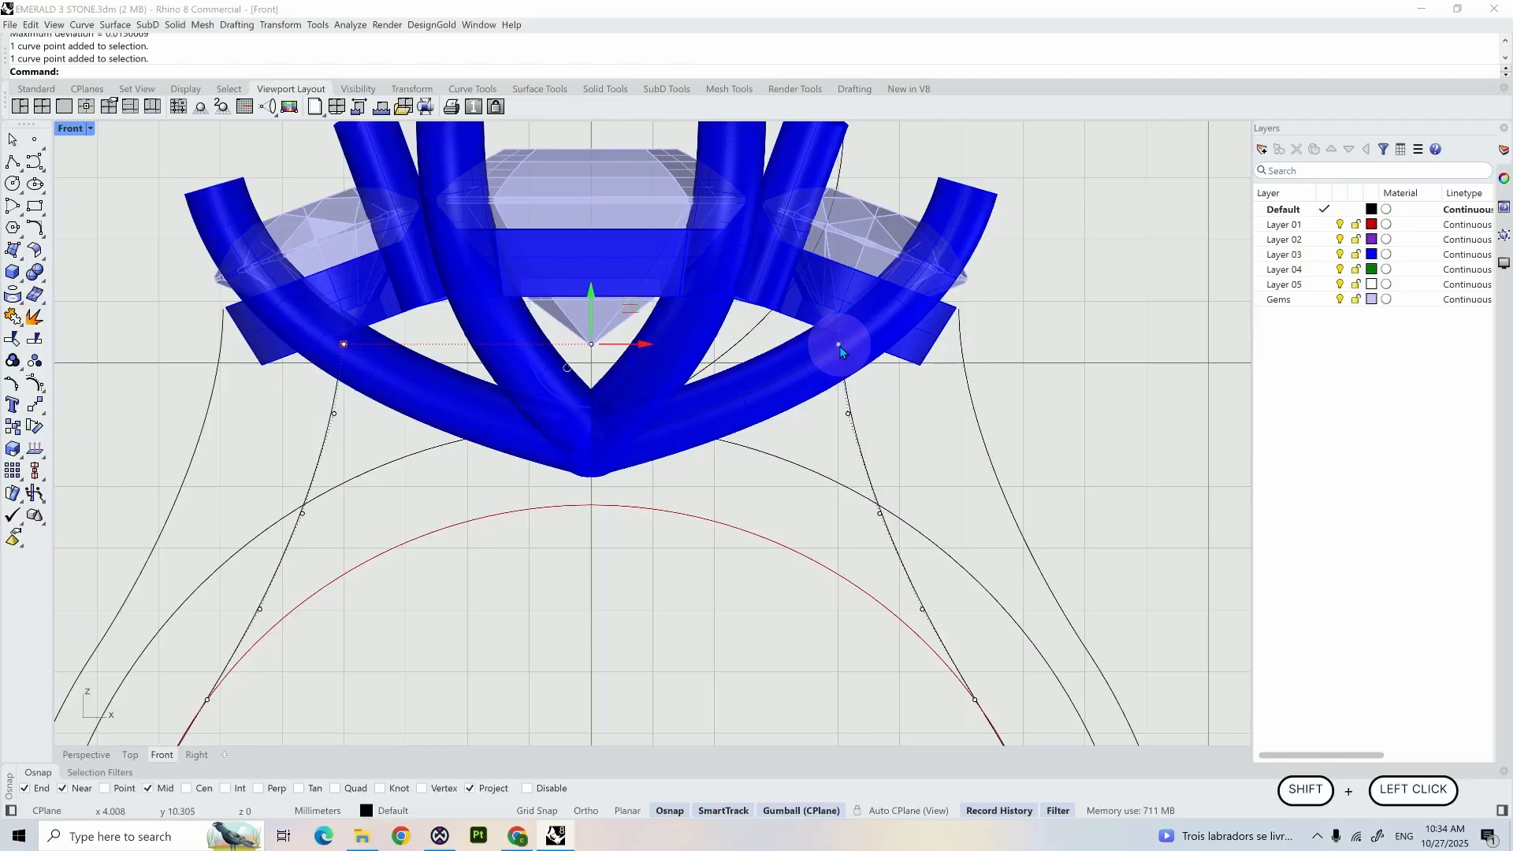
key(Delete)
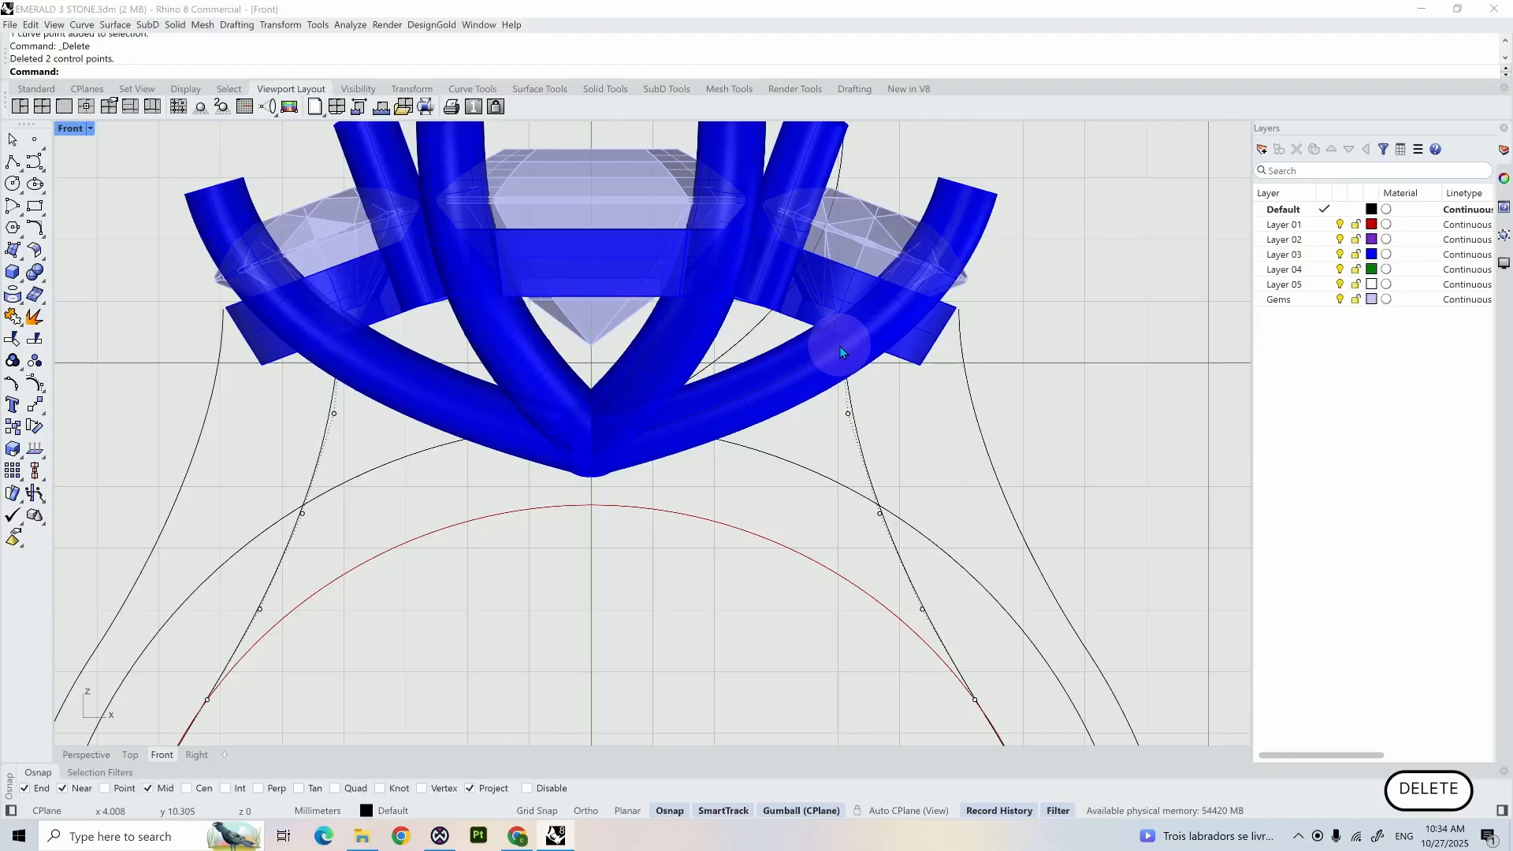
- Scale the curve's two upper end control points horizontally outward so its ends spread apart beneath the side stones
click(780, 347)
scroll(816, 350, up, 2)
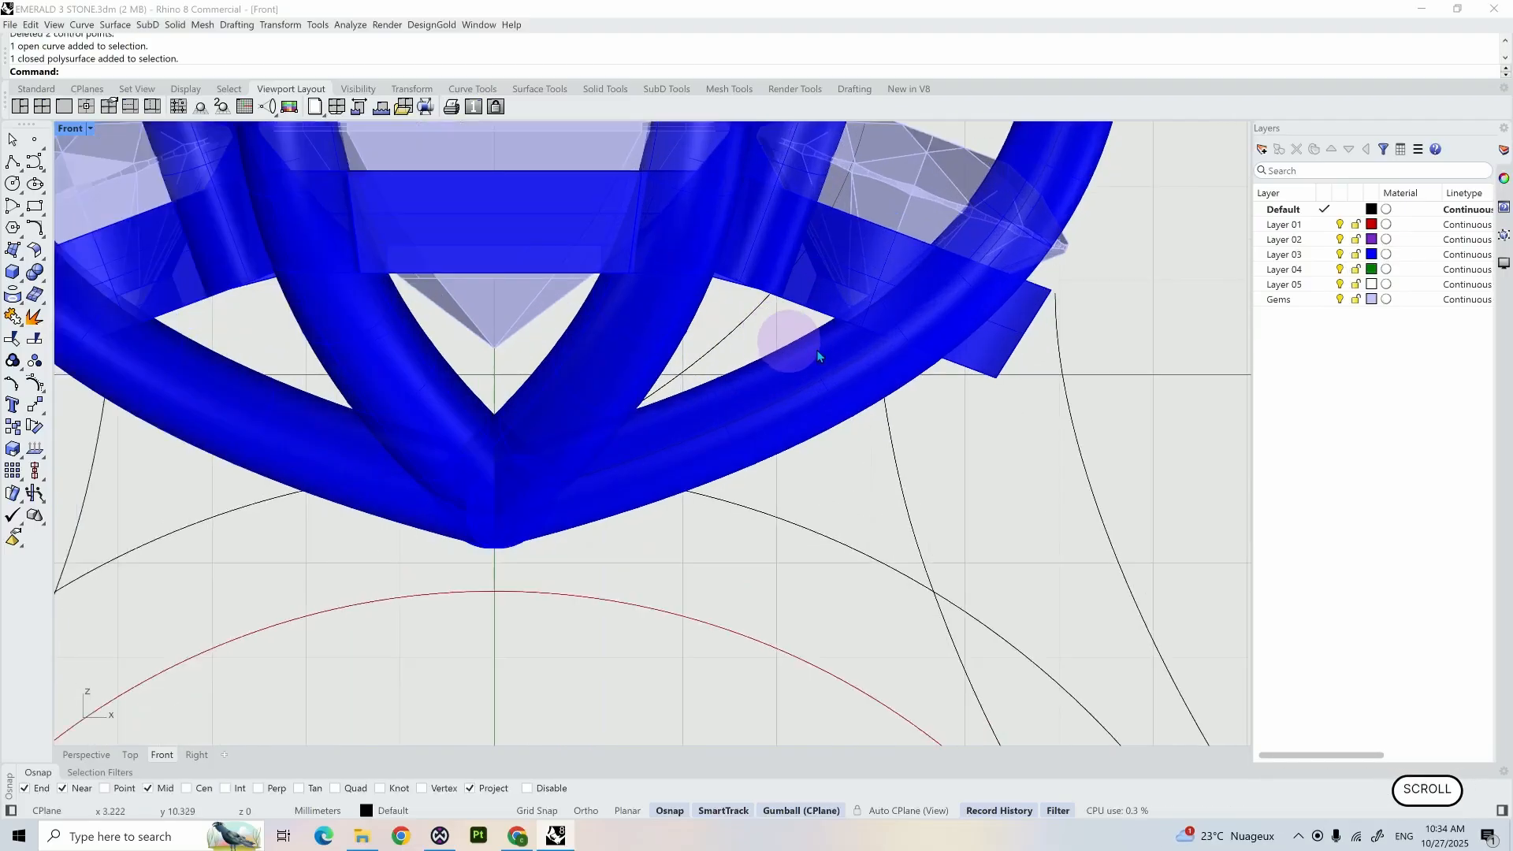
click(888, 423)
click(872, 293)
scroll(872, 296, down, 3)
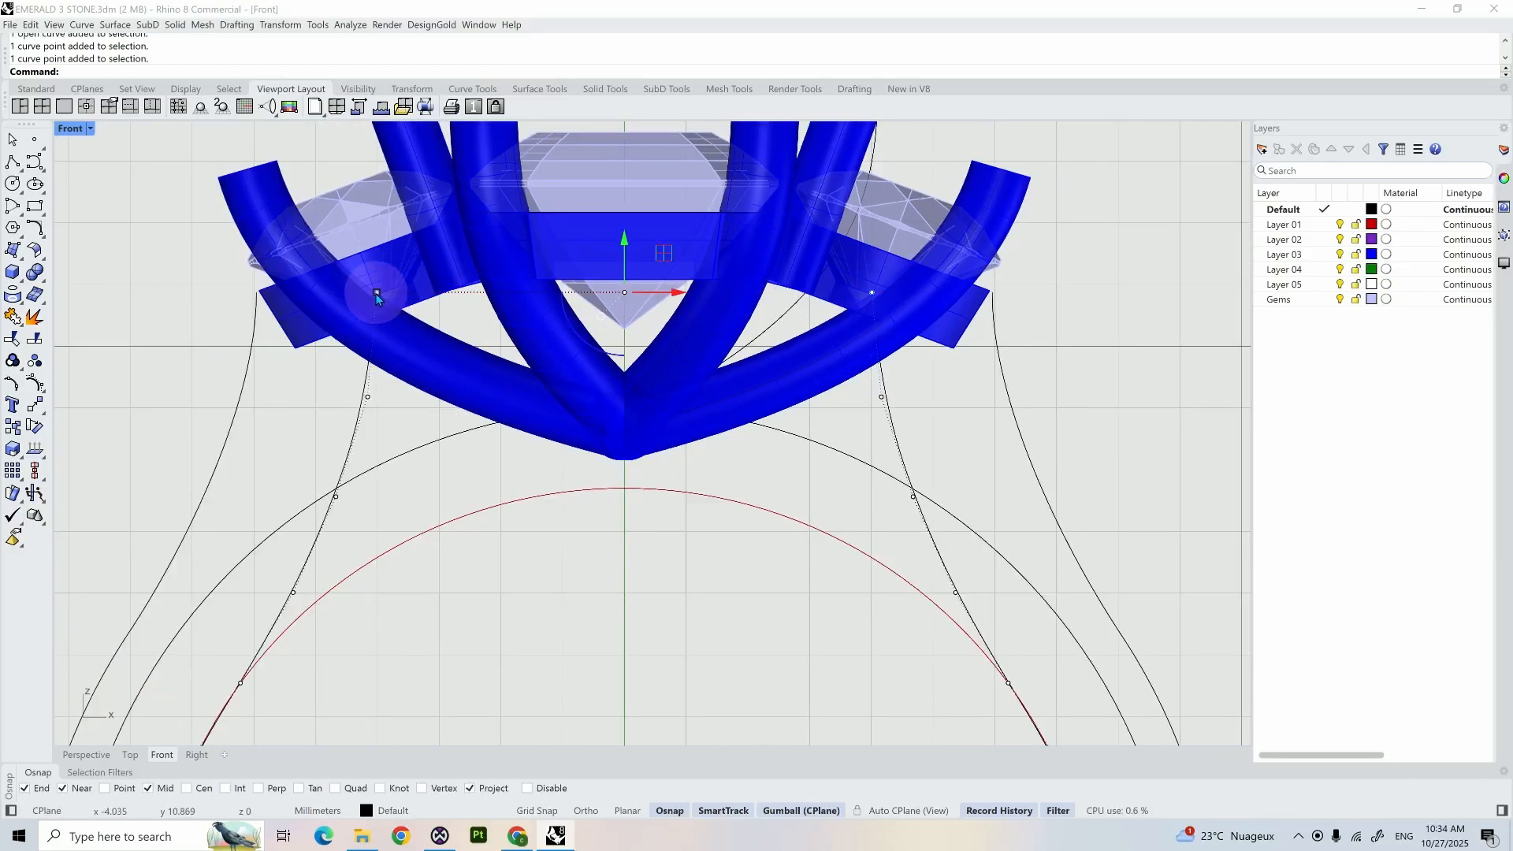
drag(367, 291, 329, 274)
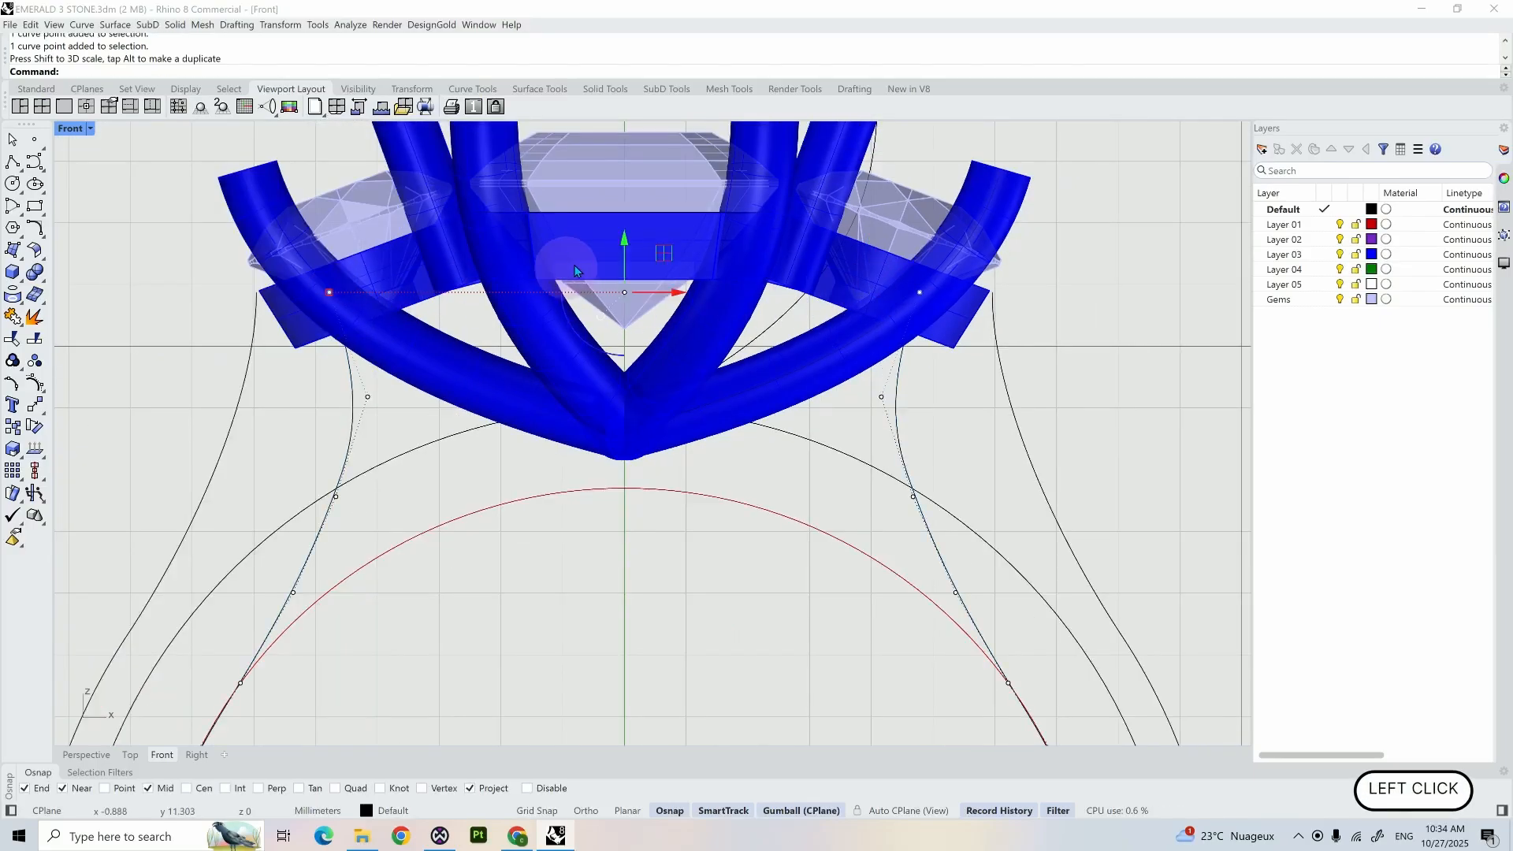
- Move the two upper end points together, from the right curve end onto the upper edge of the right side stone's bezel
scroll(977, 254, up, 8)
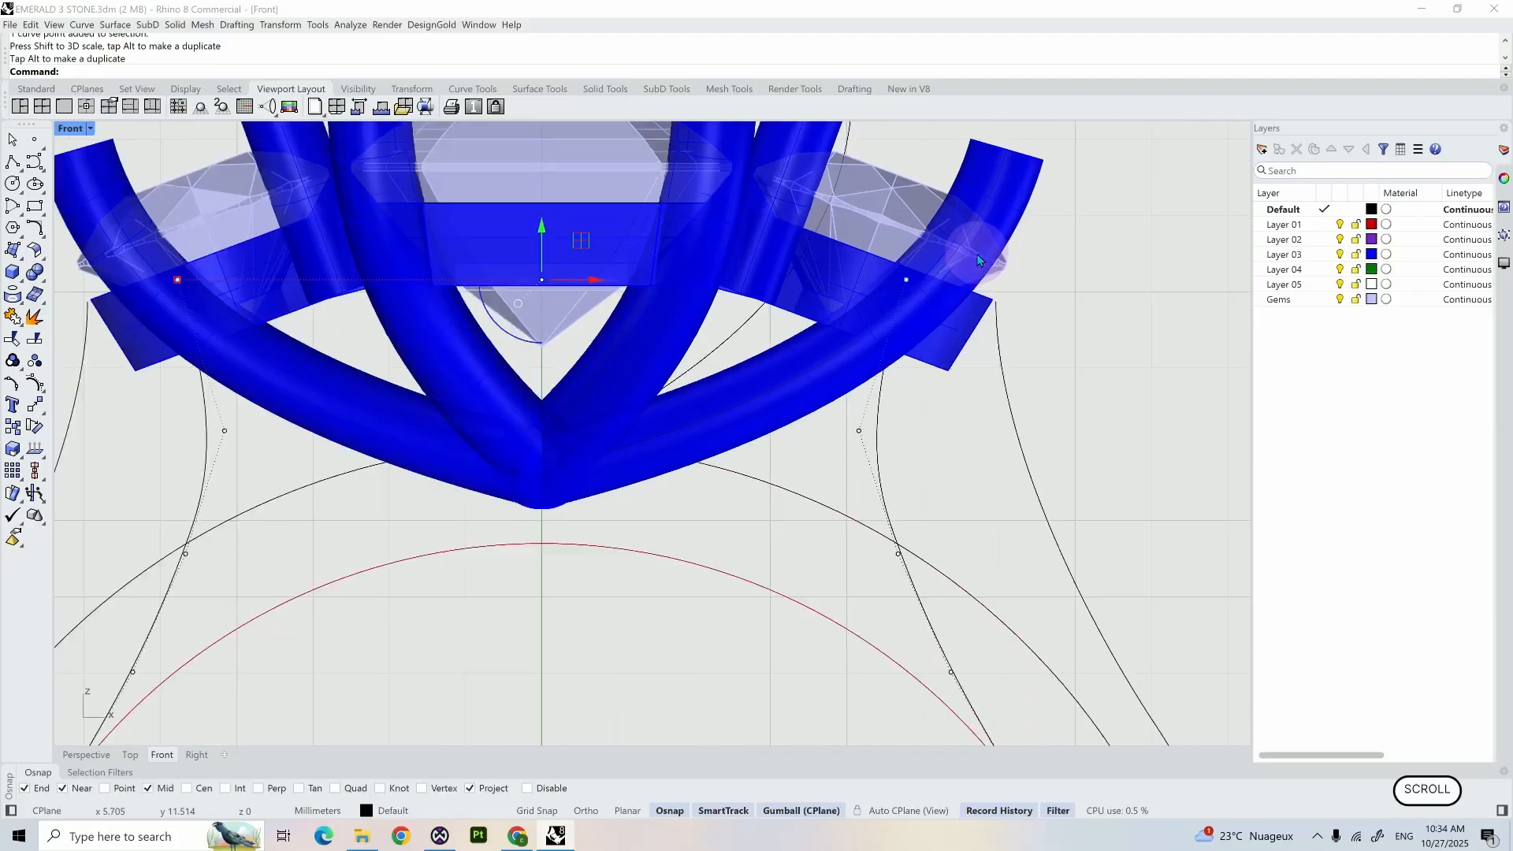
right_drag(963, 258, 959, 323)
scroll(945, 334, up, 4)
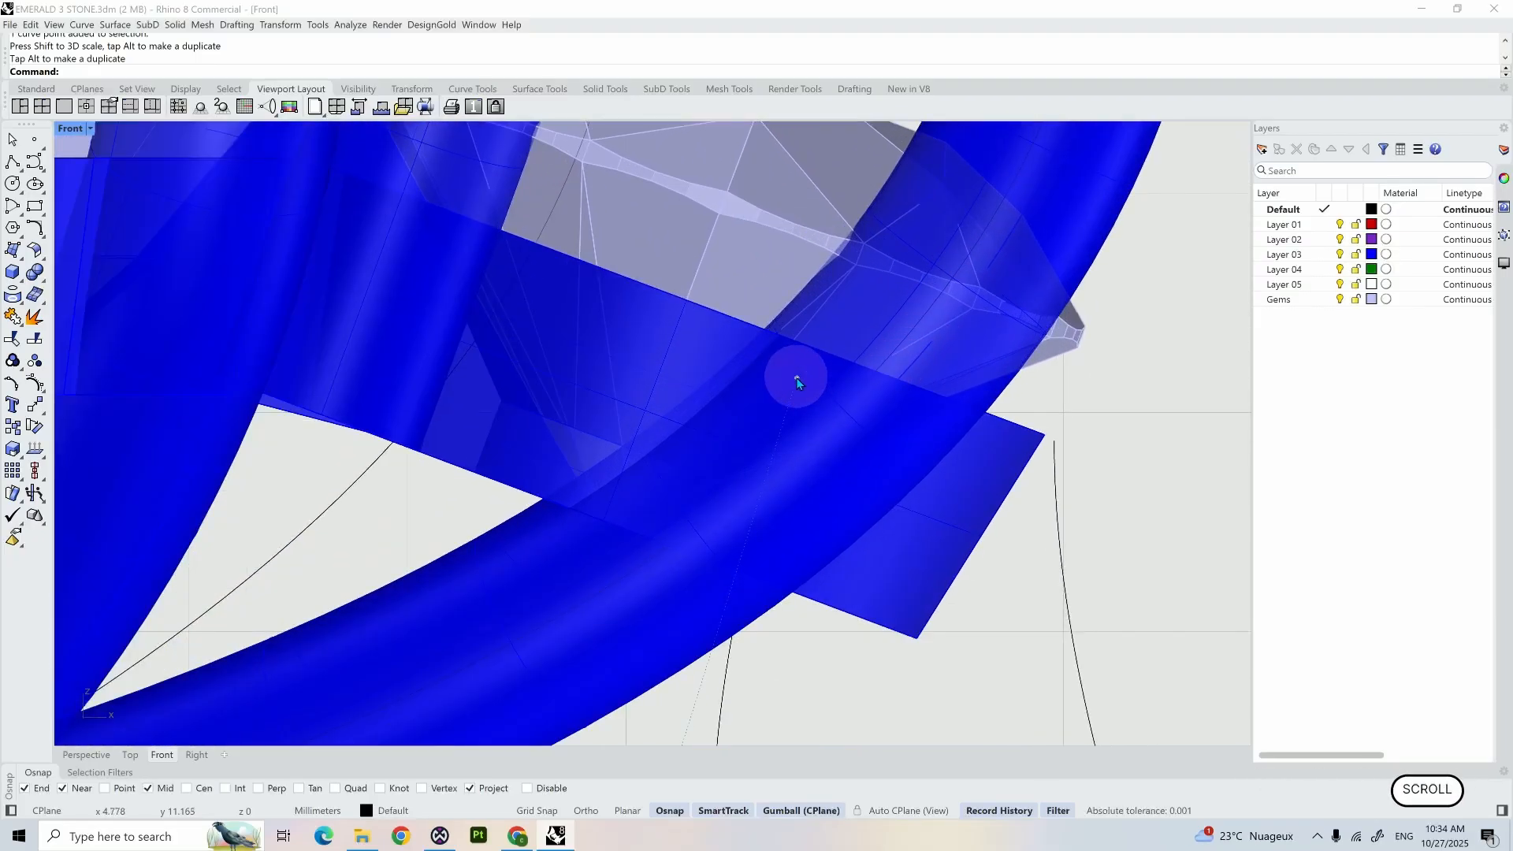
click(35, 405)
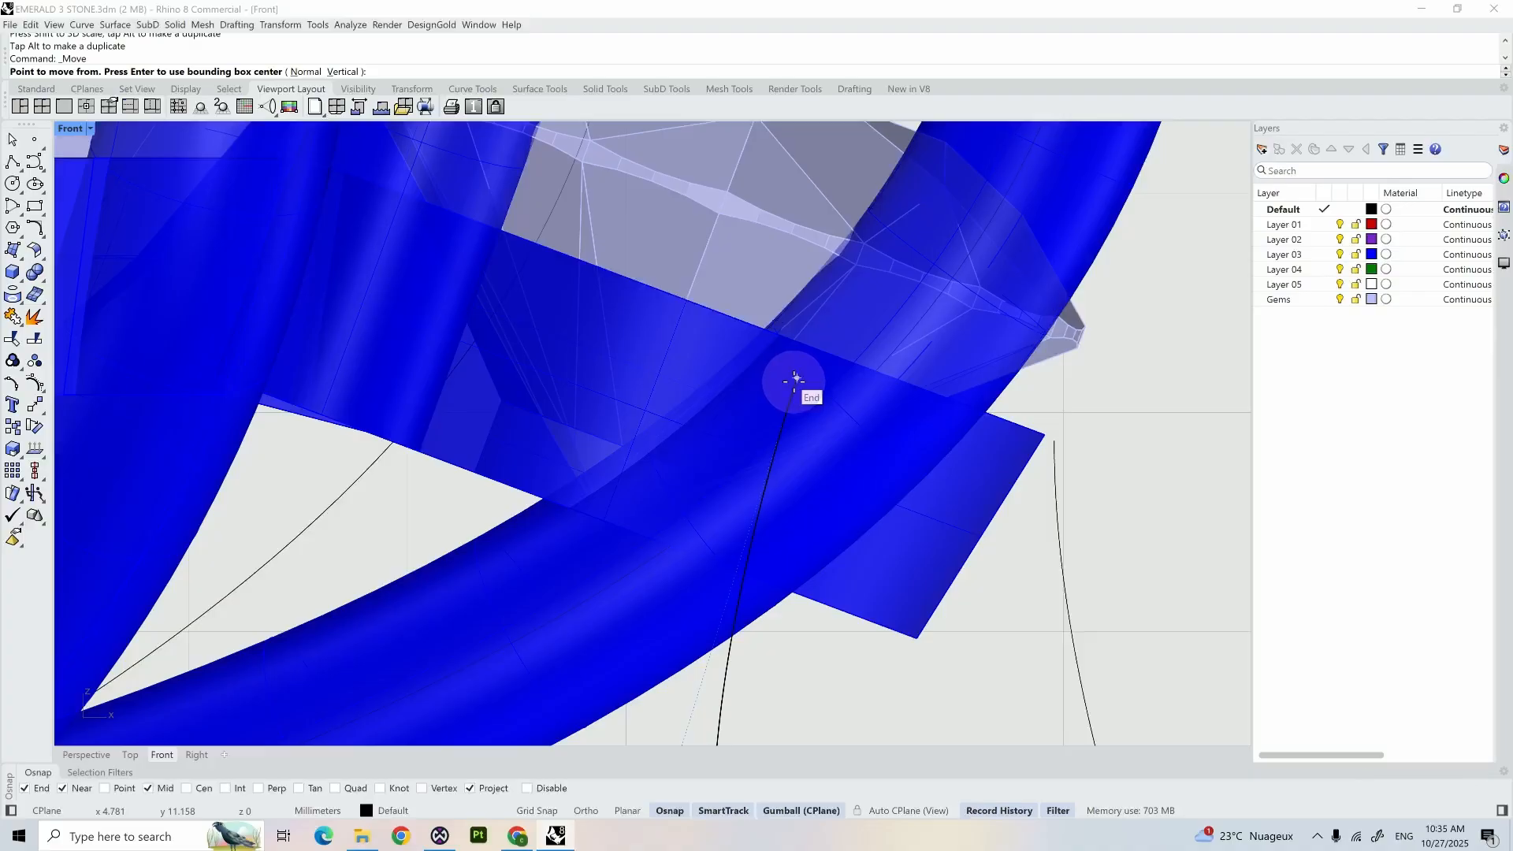
click(794, 382)
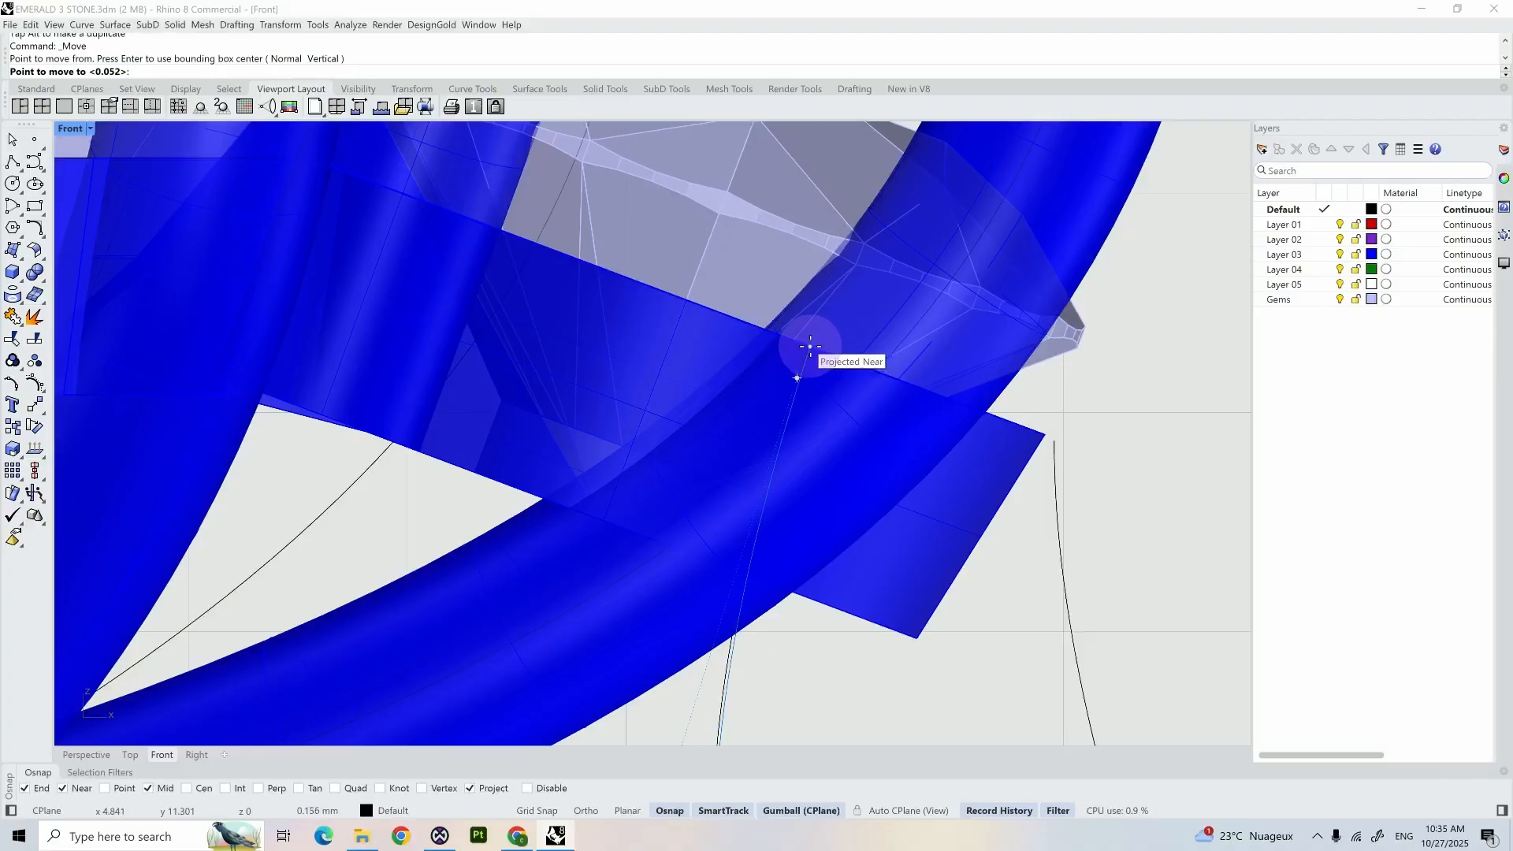
click(826, 356)
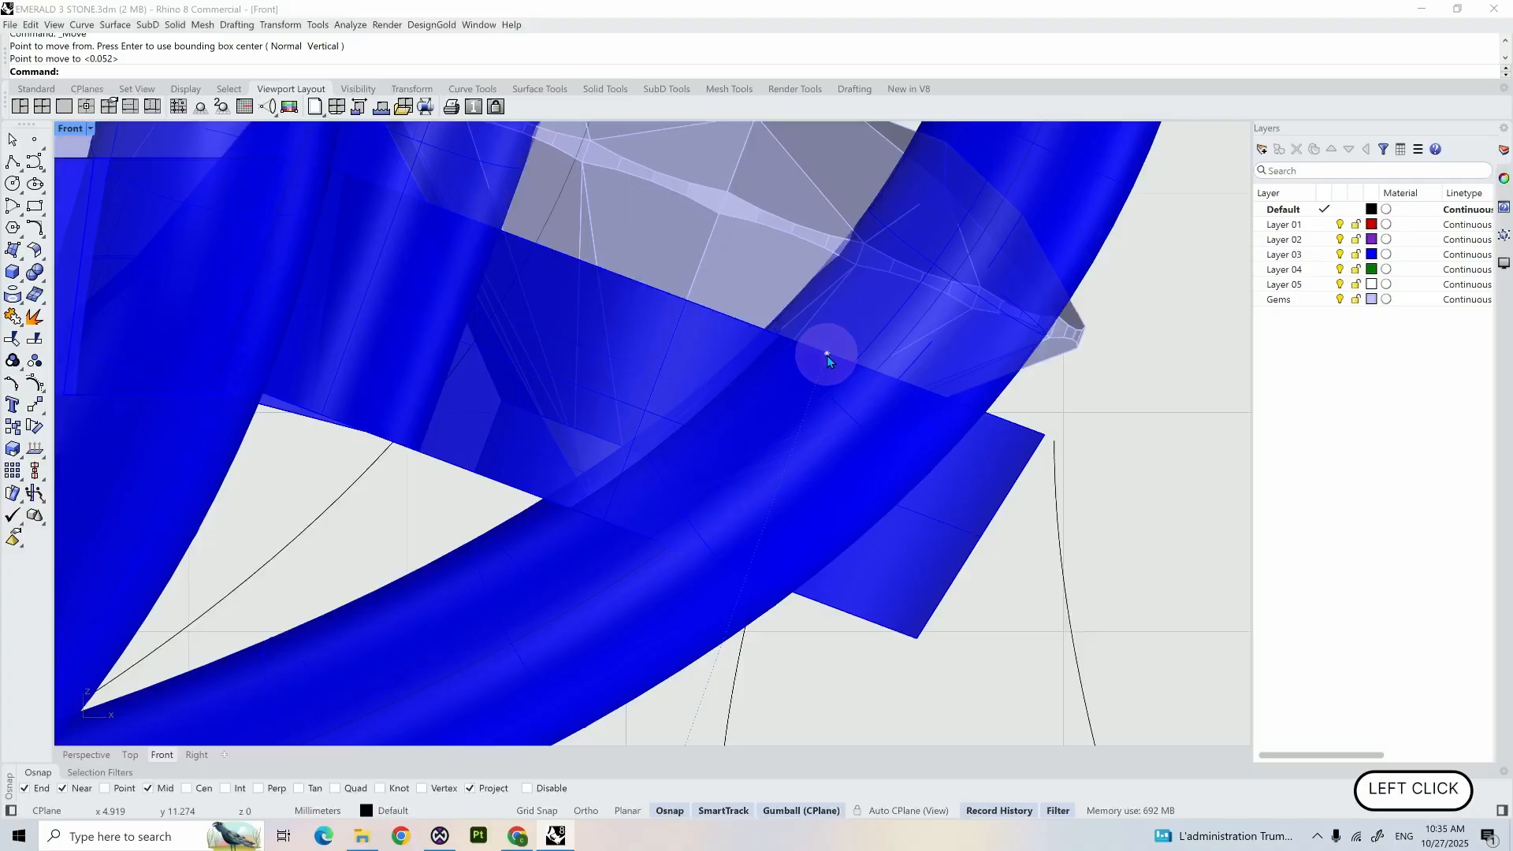
scroll(826, 356, down, 5)
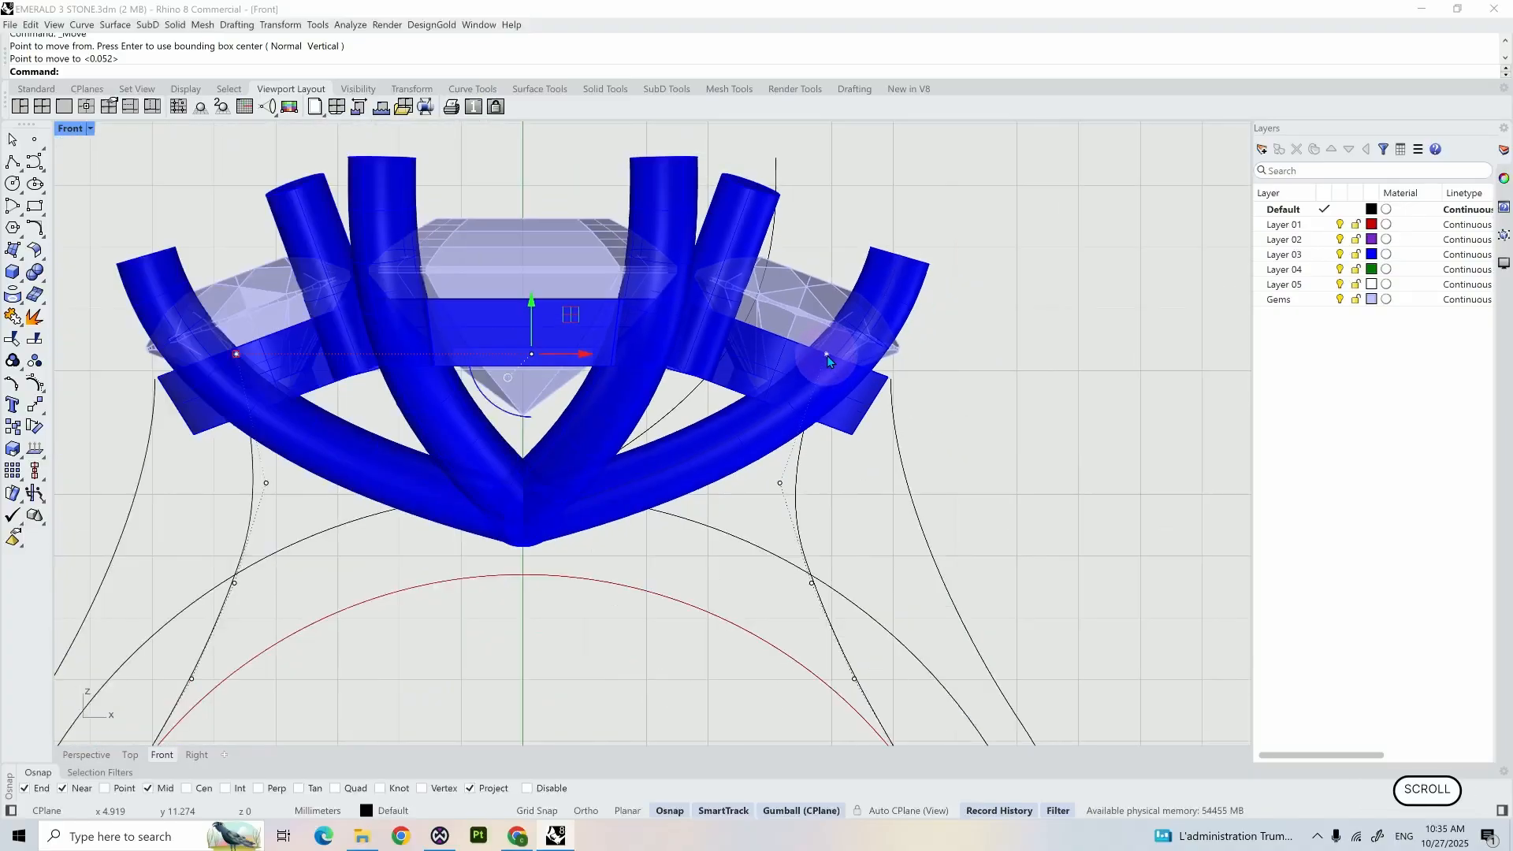
- Spread the next two pairs of control points below the ends symmetrically outward to smooth the inner shoulder curves
click(341, 433)
drag(341, 433, 828, 484)
drag(372, 457, 346, 458)
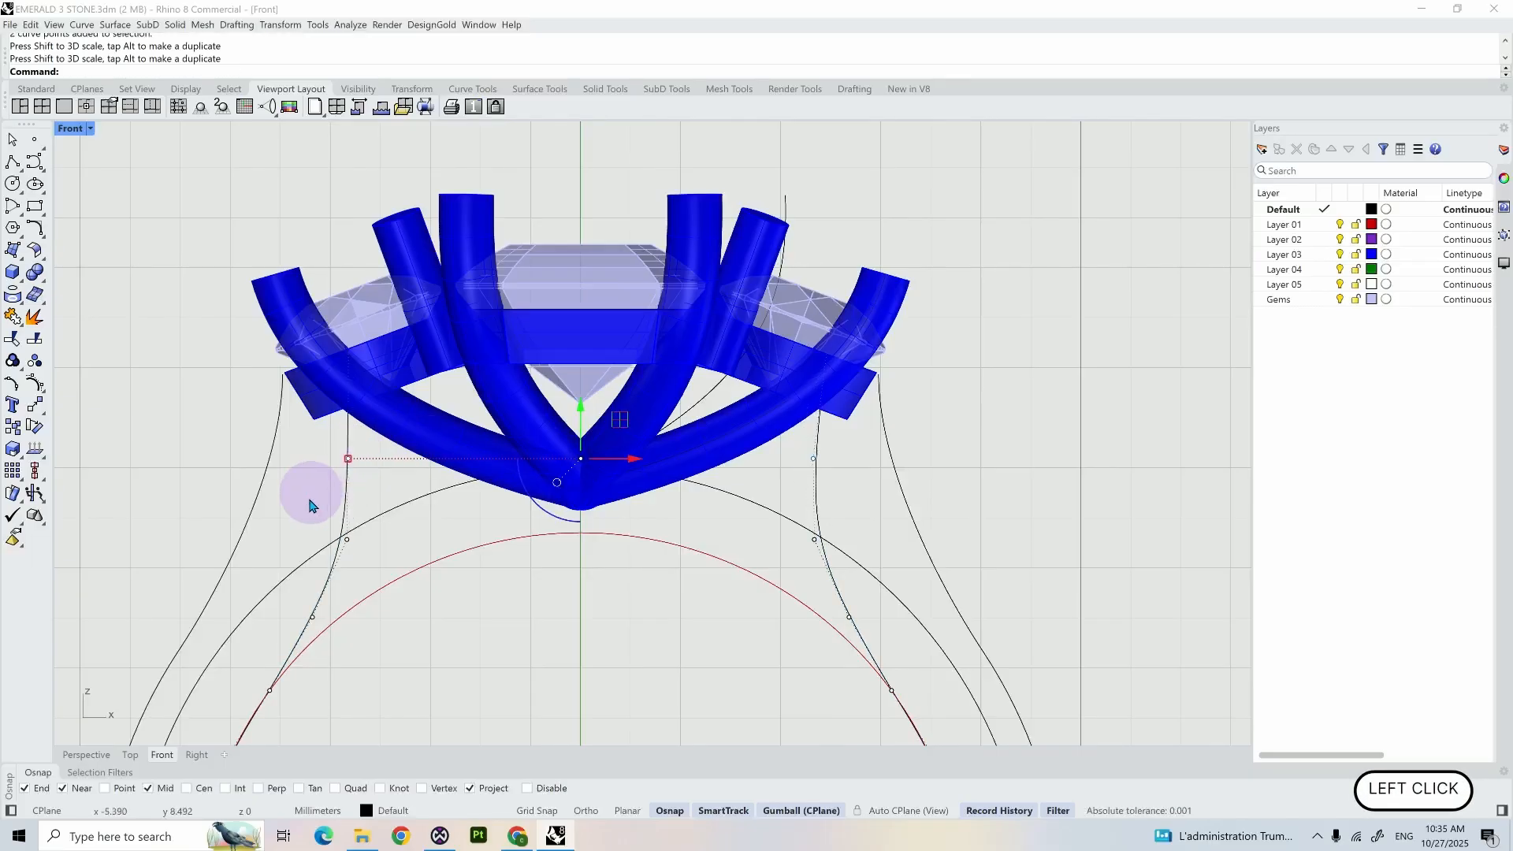
drag(313, 515, 852, 540)
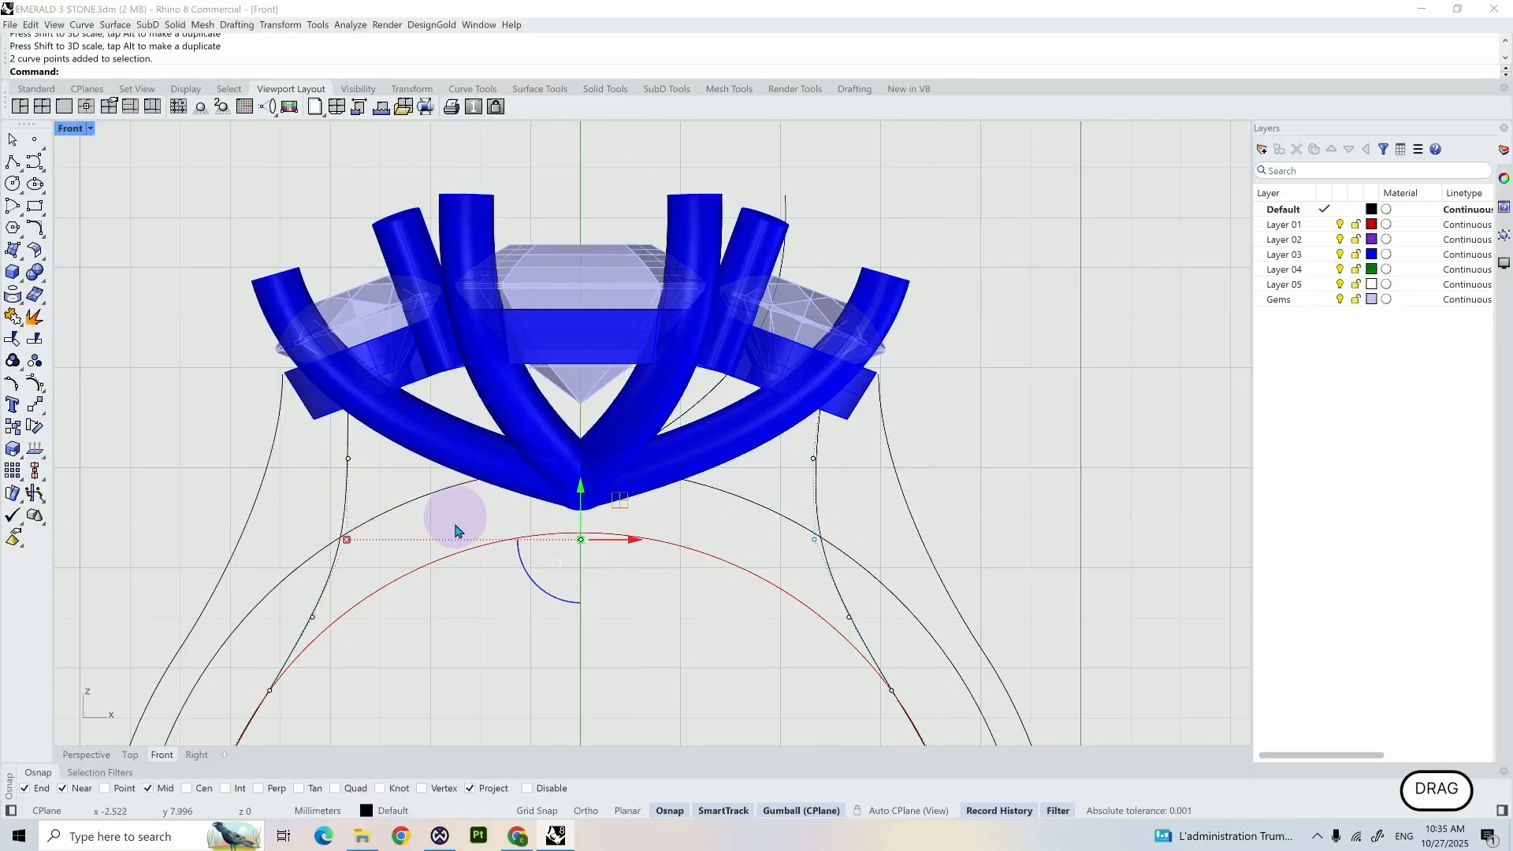
drag(347, 542, 331, 533)
scroll(335, 539, down, 10)
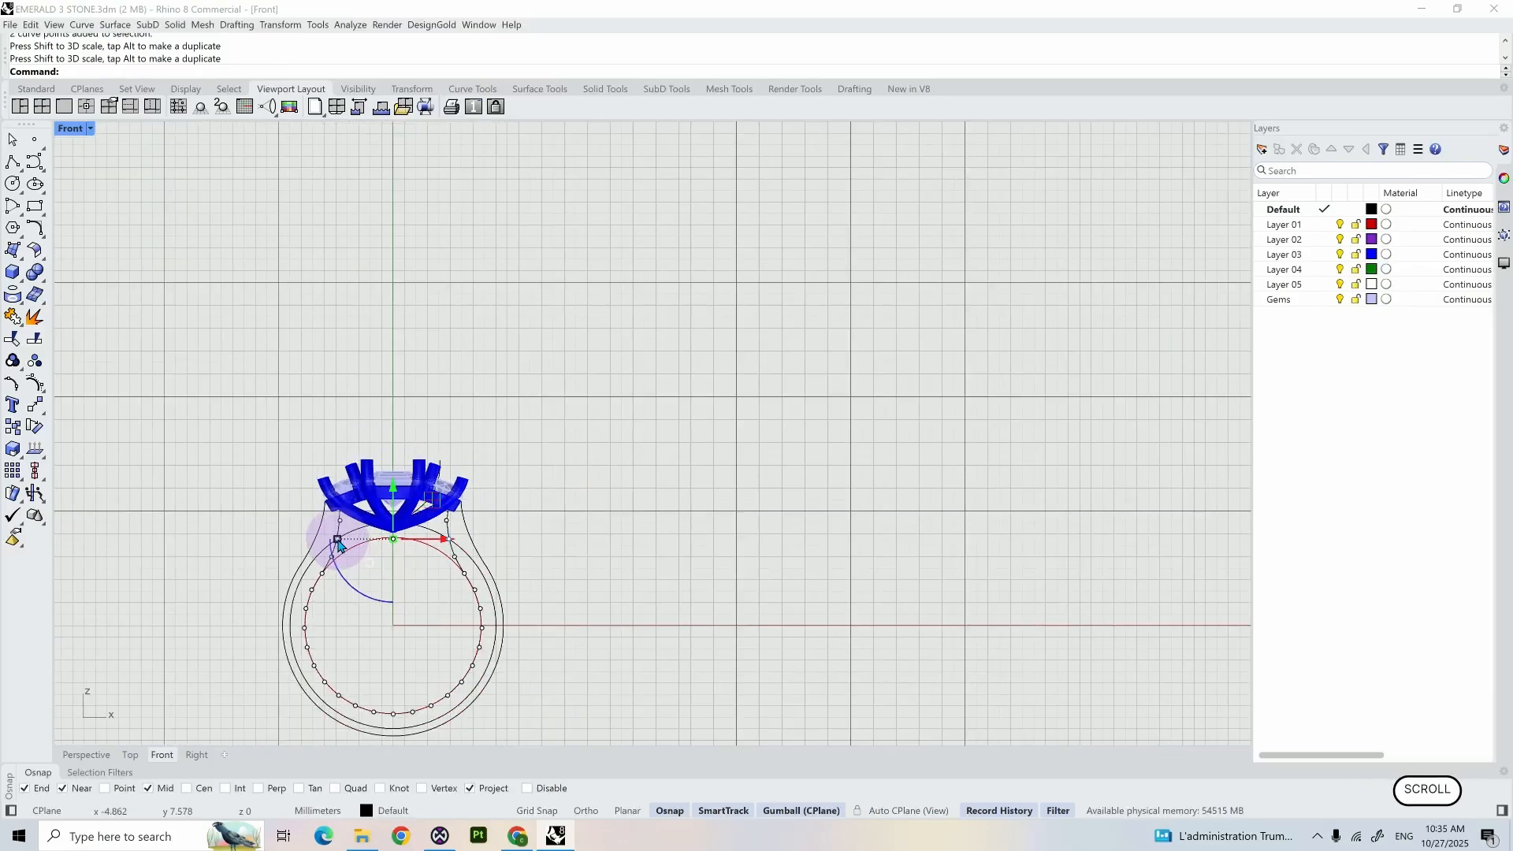
scroll(337, 542, up, 8)
right_drag(386, 547, 644, 518)
click(505, 479)
scroll(503, 479, up, 3)
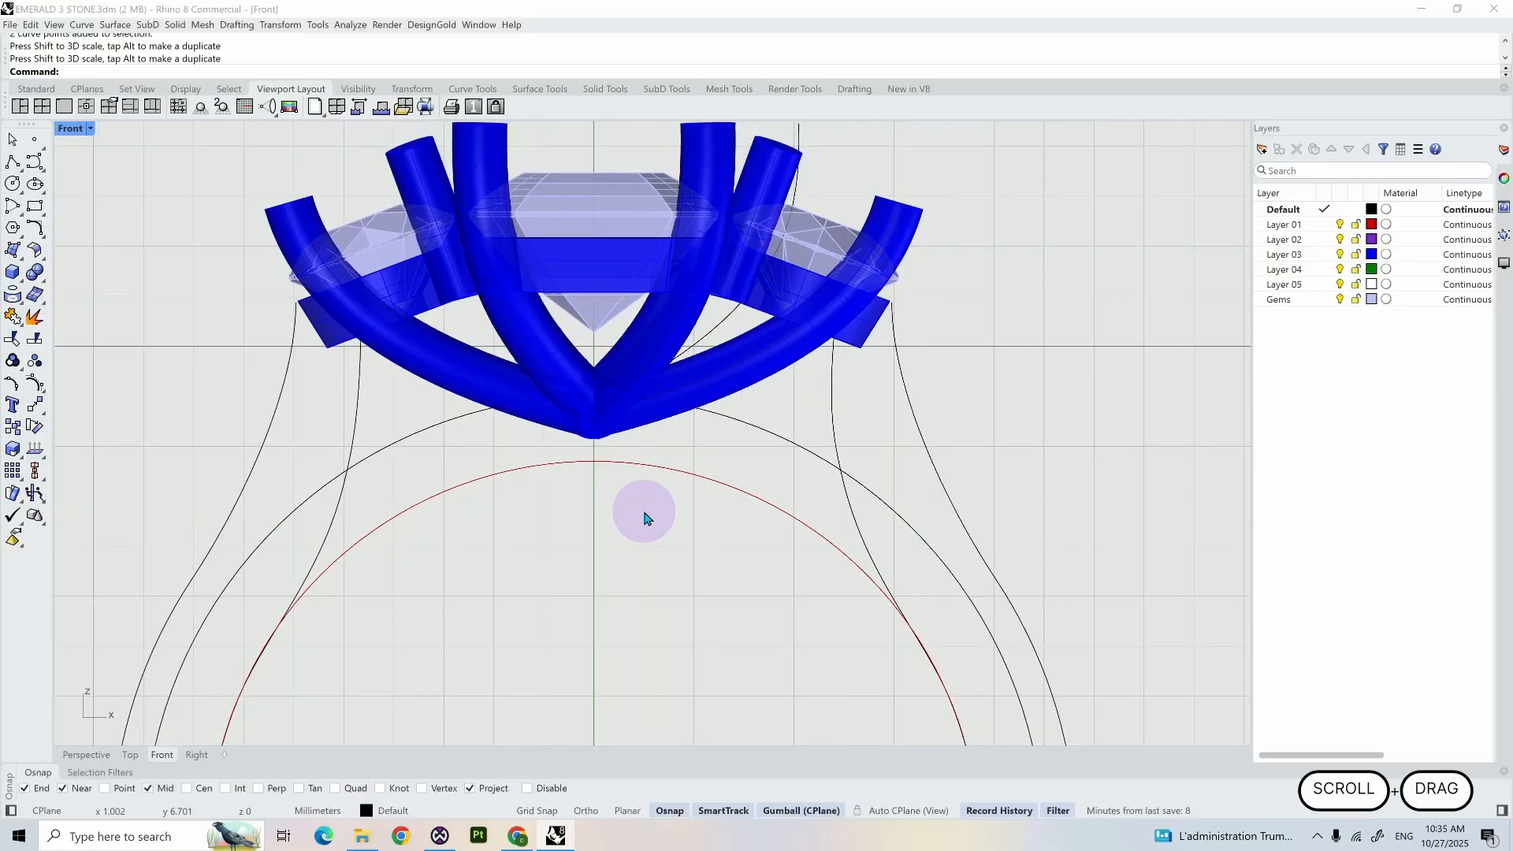
- Split the reshaped inner shank curve at its midpoint at the bottom of the ring
click(829, 419)
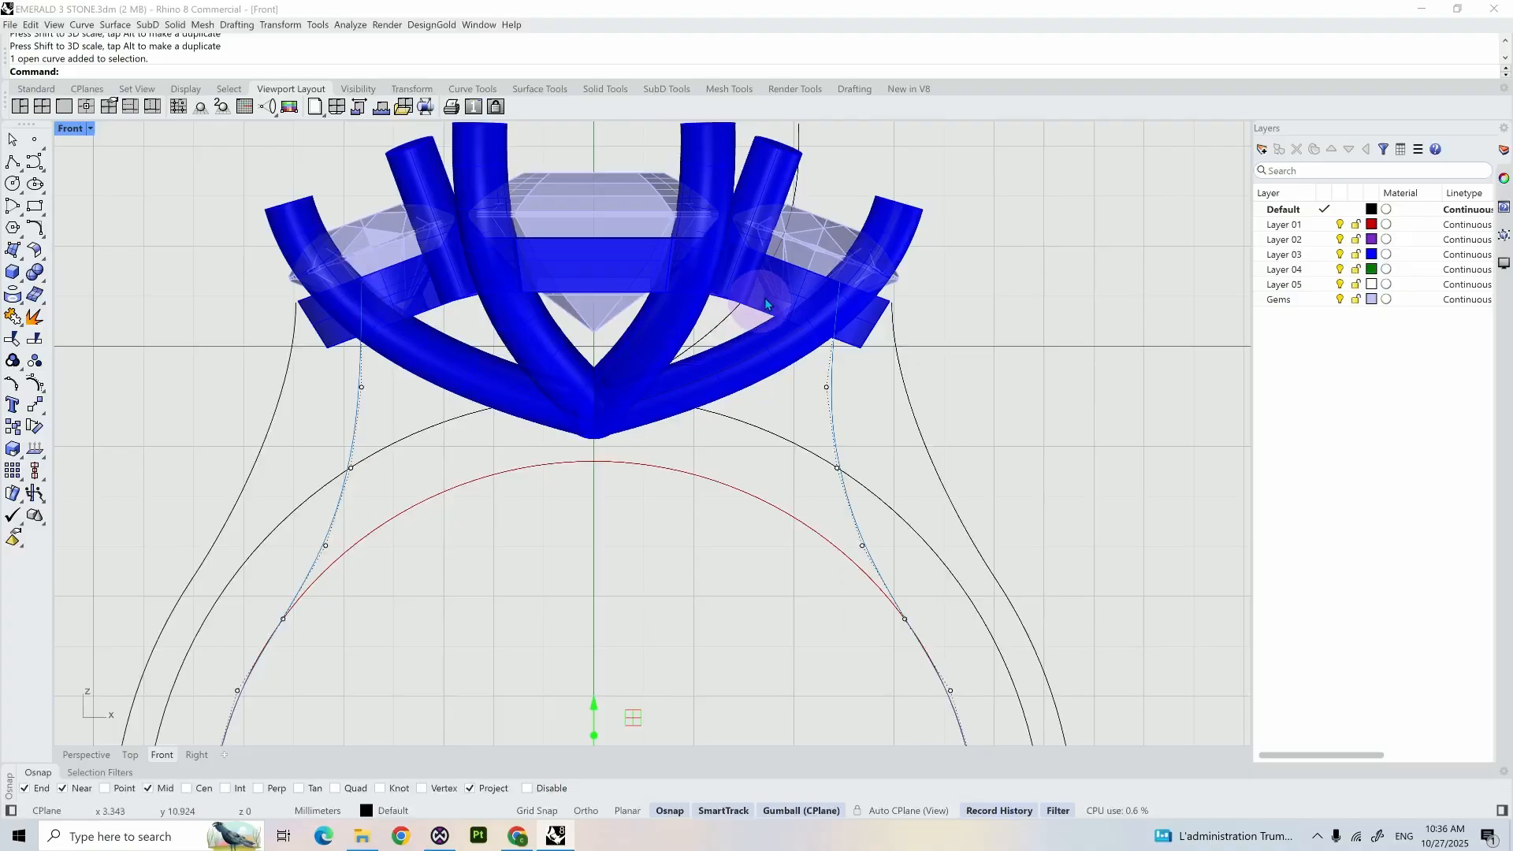
scroll(788, 358, down, 5)
right_drag(755, 425, 727, 386)
click(625, 416)
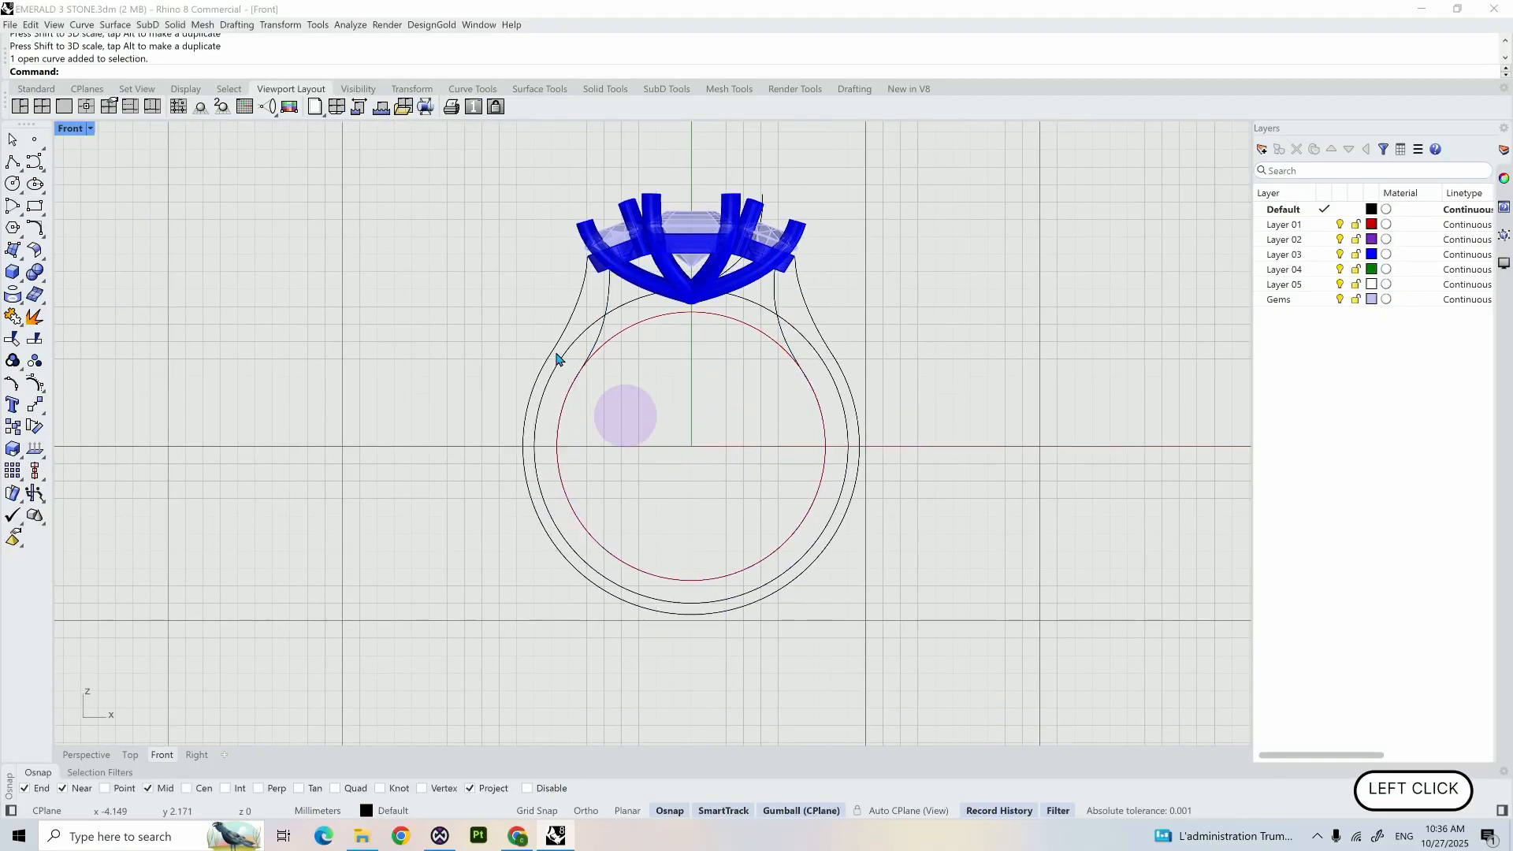
click(773, 298)
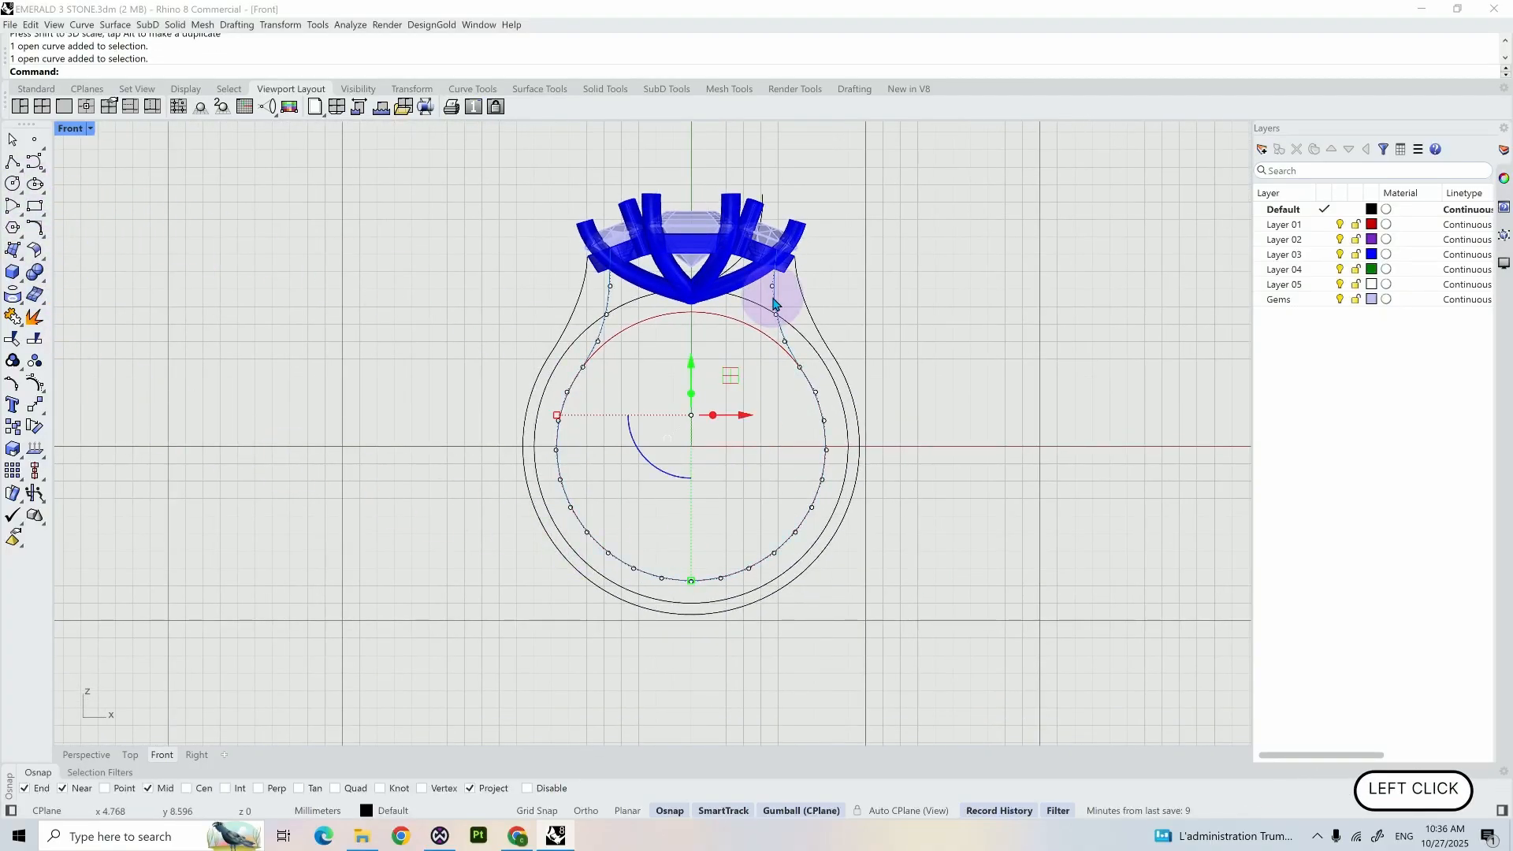
text(sp)
key(Return)
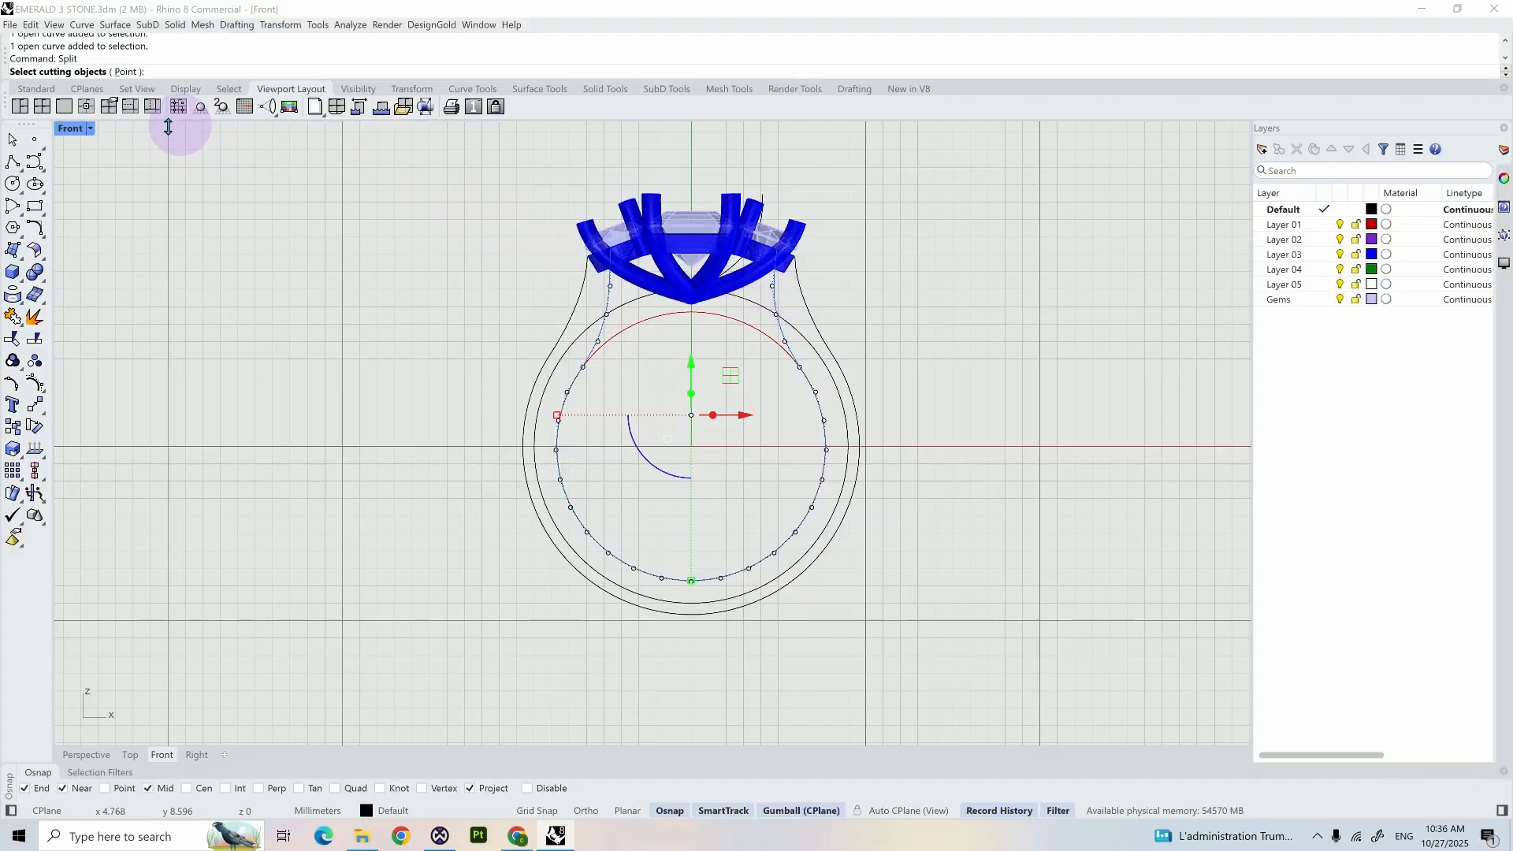
click(131, 72)
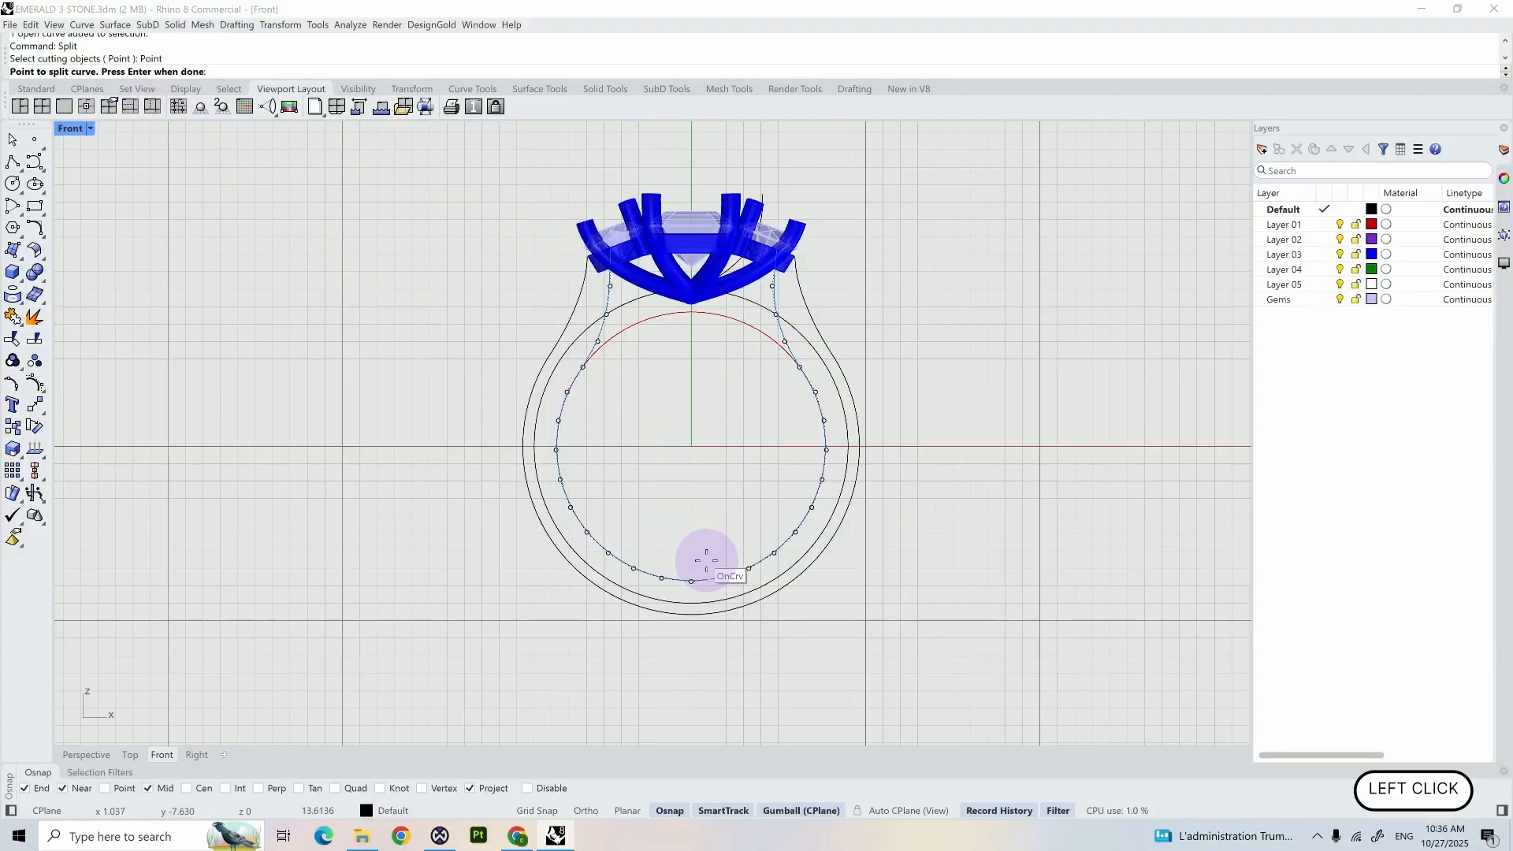
scroll(706, 560, up, 10)
click(650, 630)
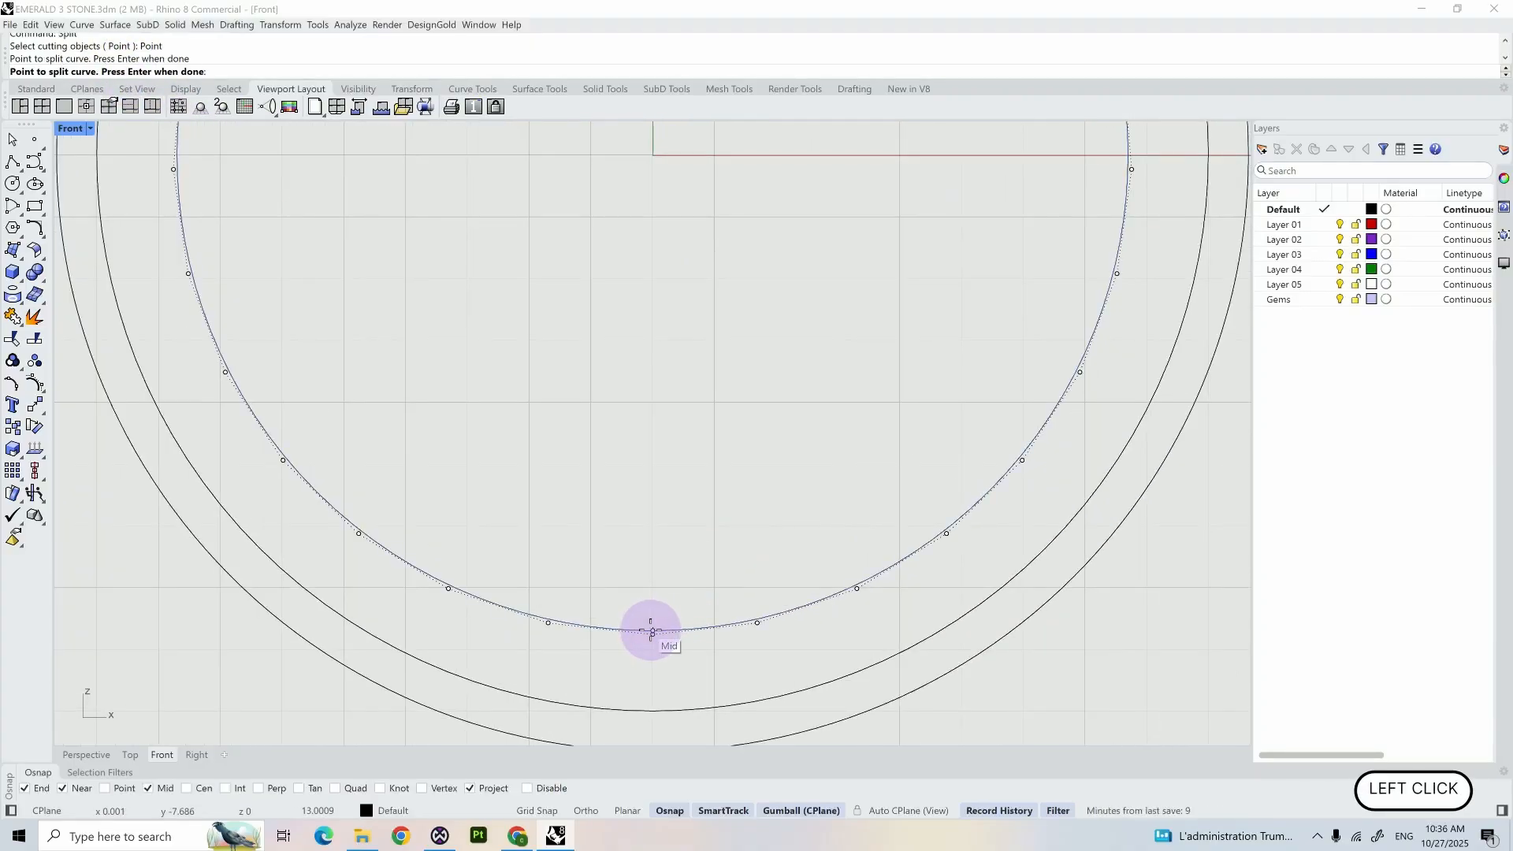
scroll(651, 631, down, 5)
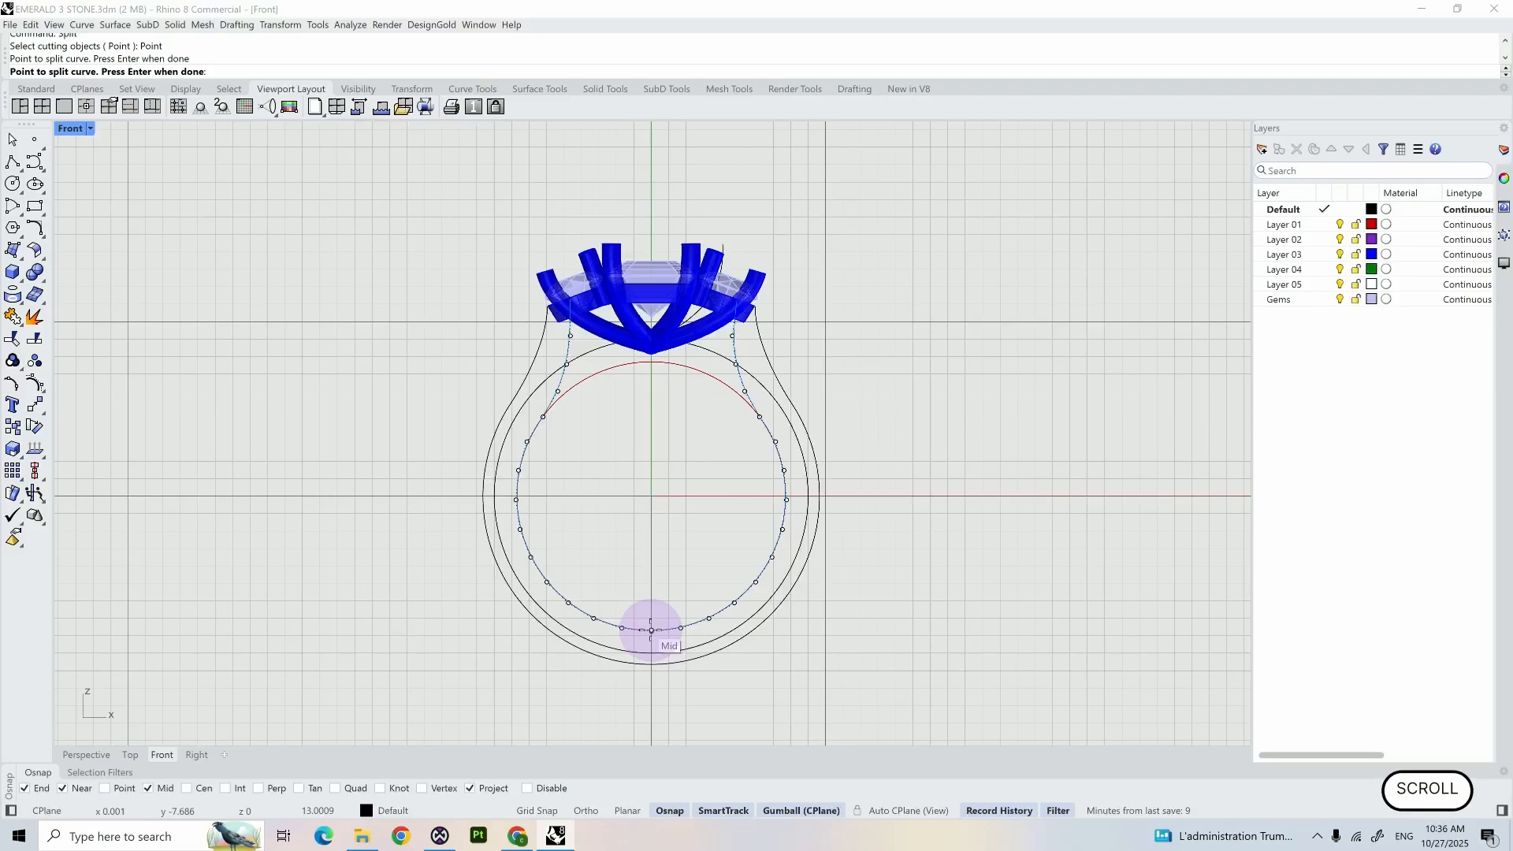
key(Return)
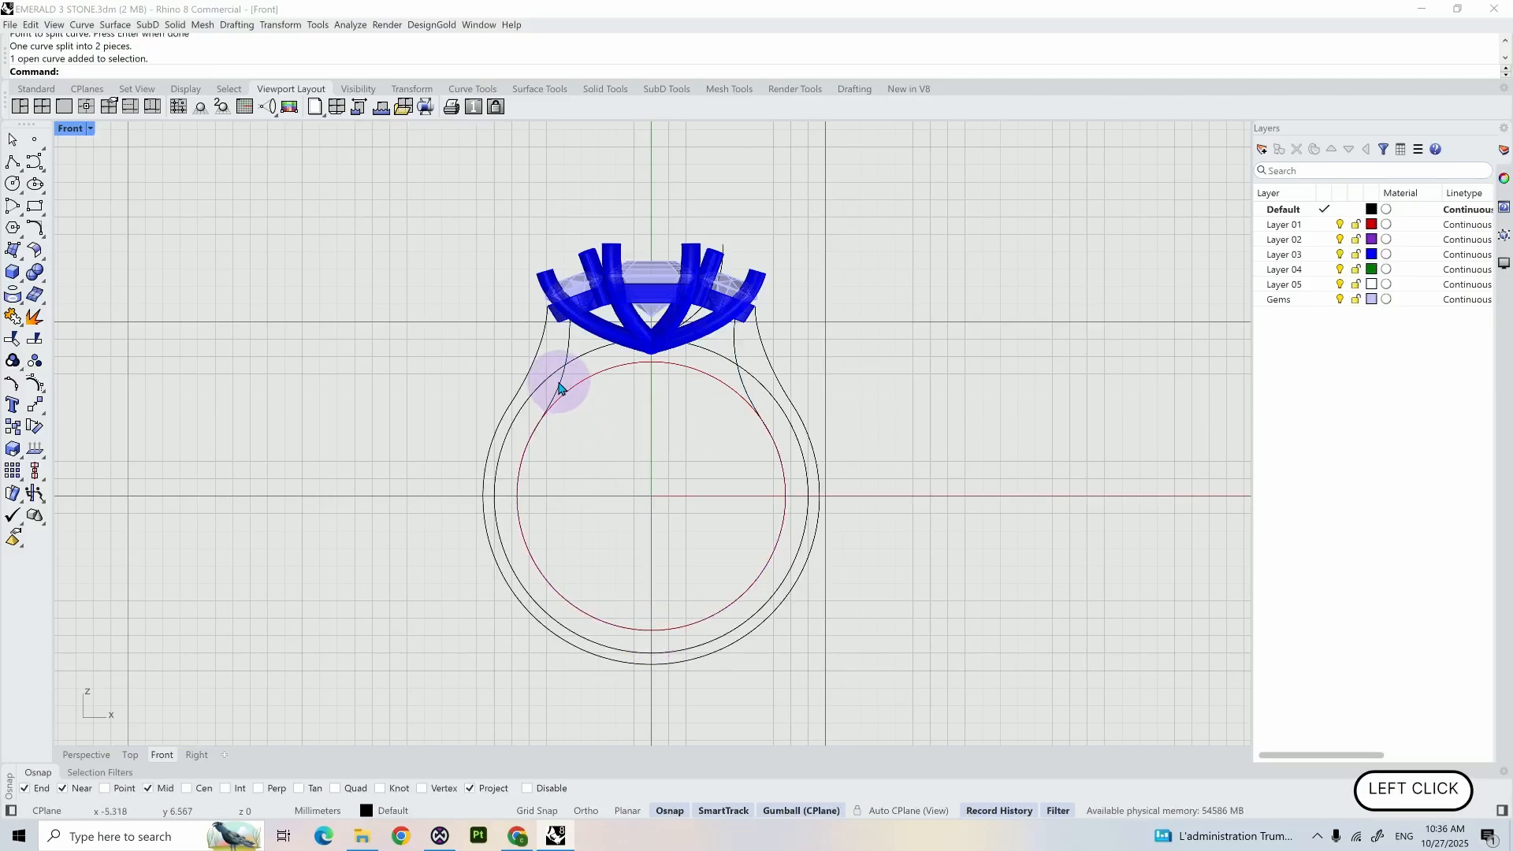
- Delete the left half of the inner shank curve and mirror the right half across the Y axis
click(561, 389)
key(Delete)
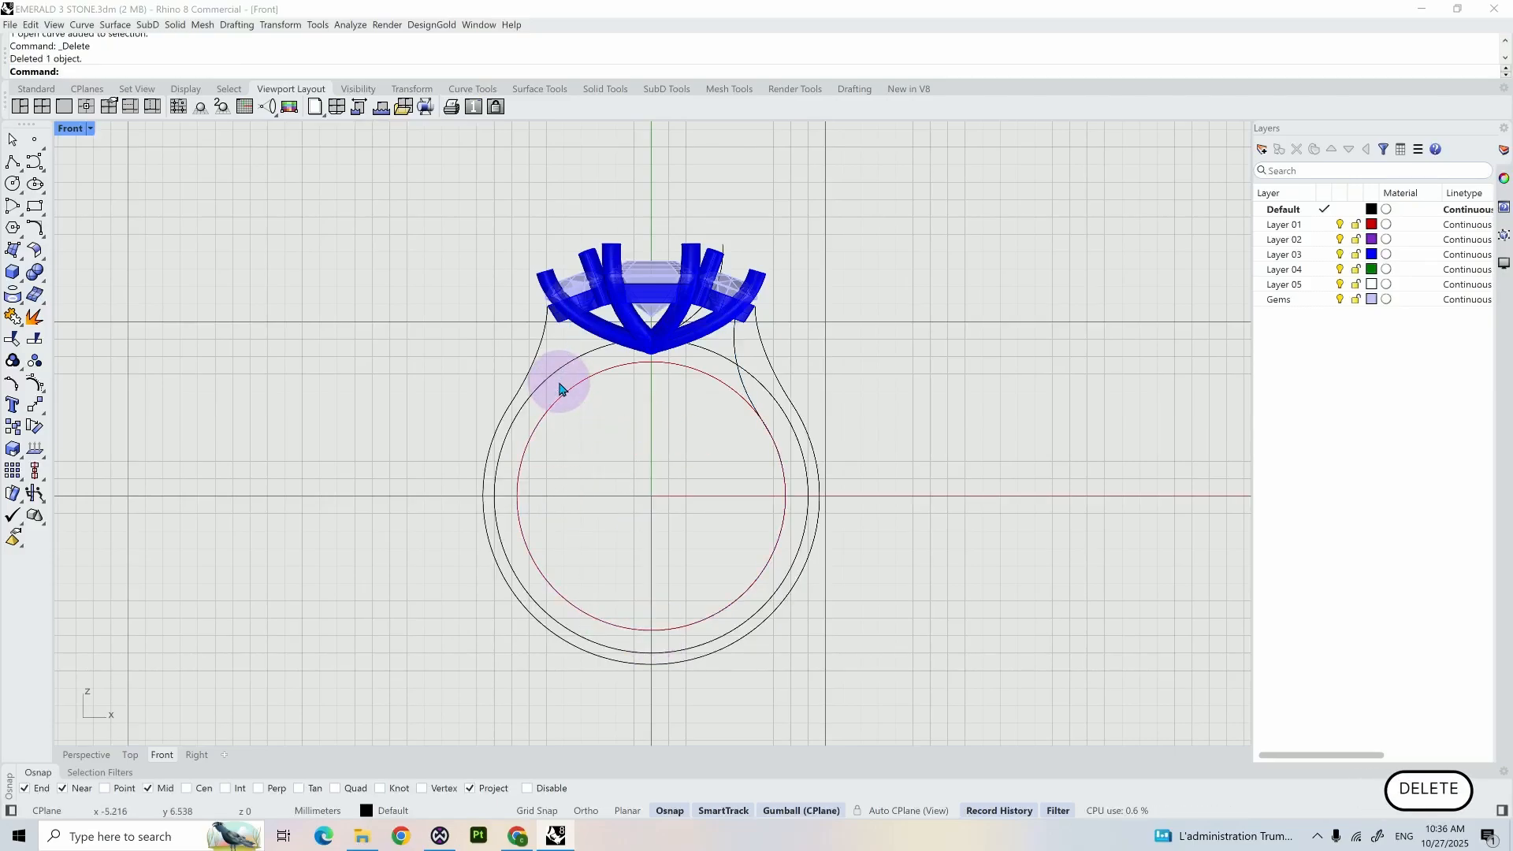
click(740, 384)
text(mi)
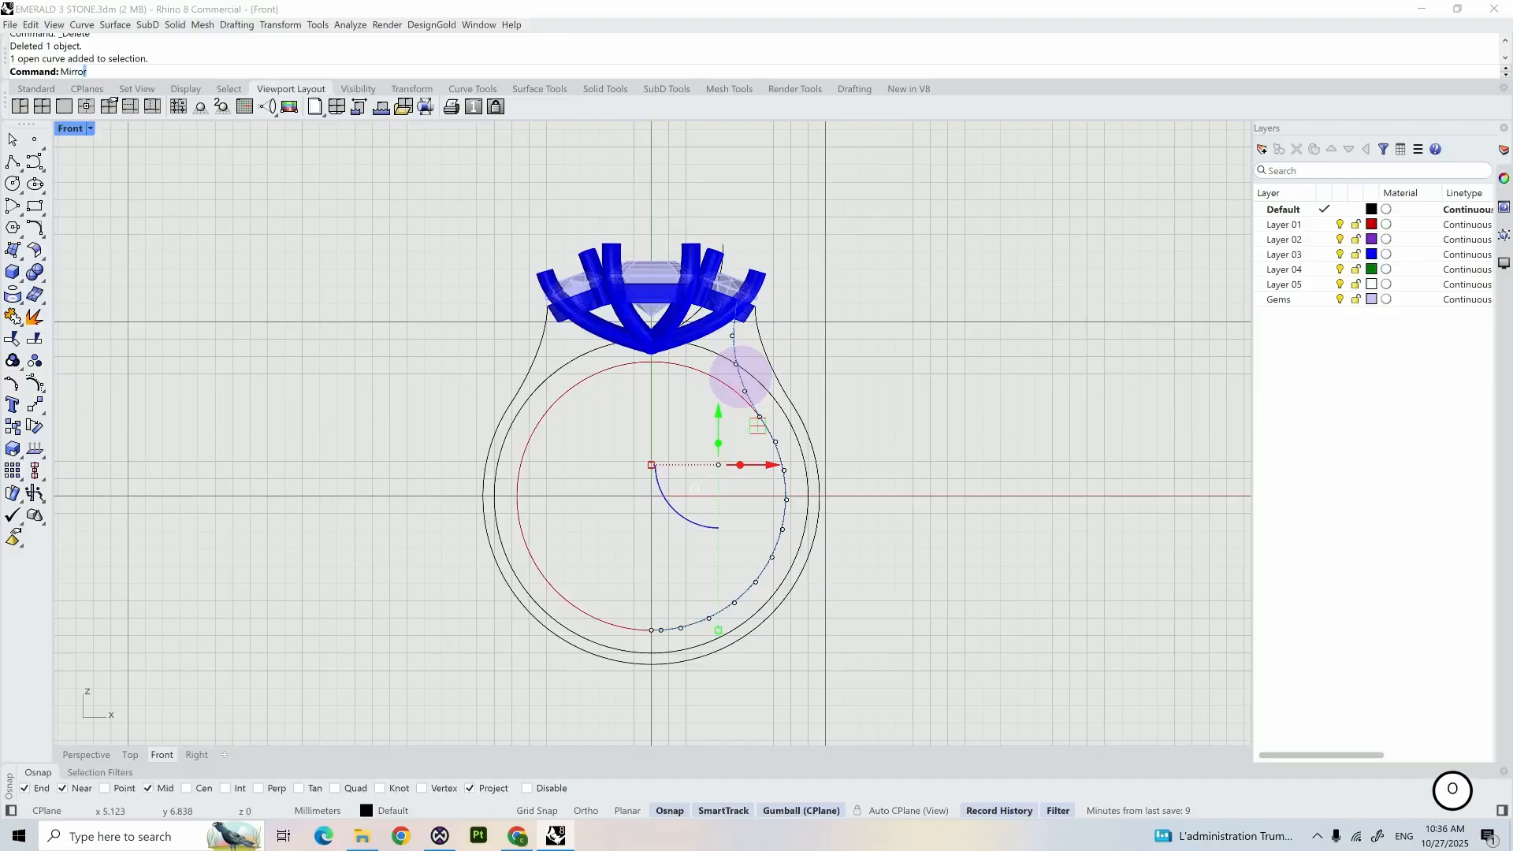
key(Return)
text(y)
key(Return)
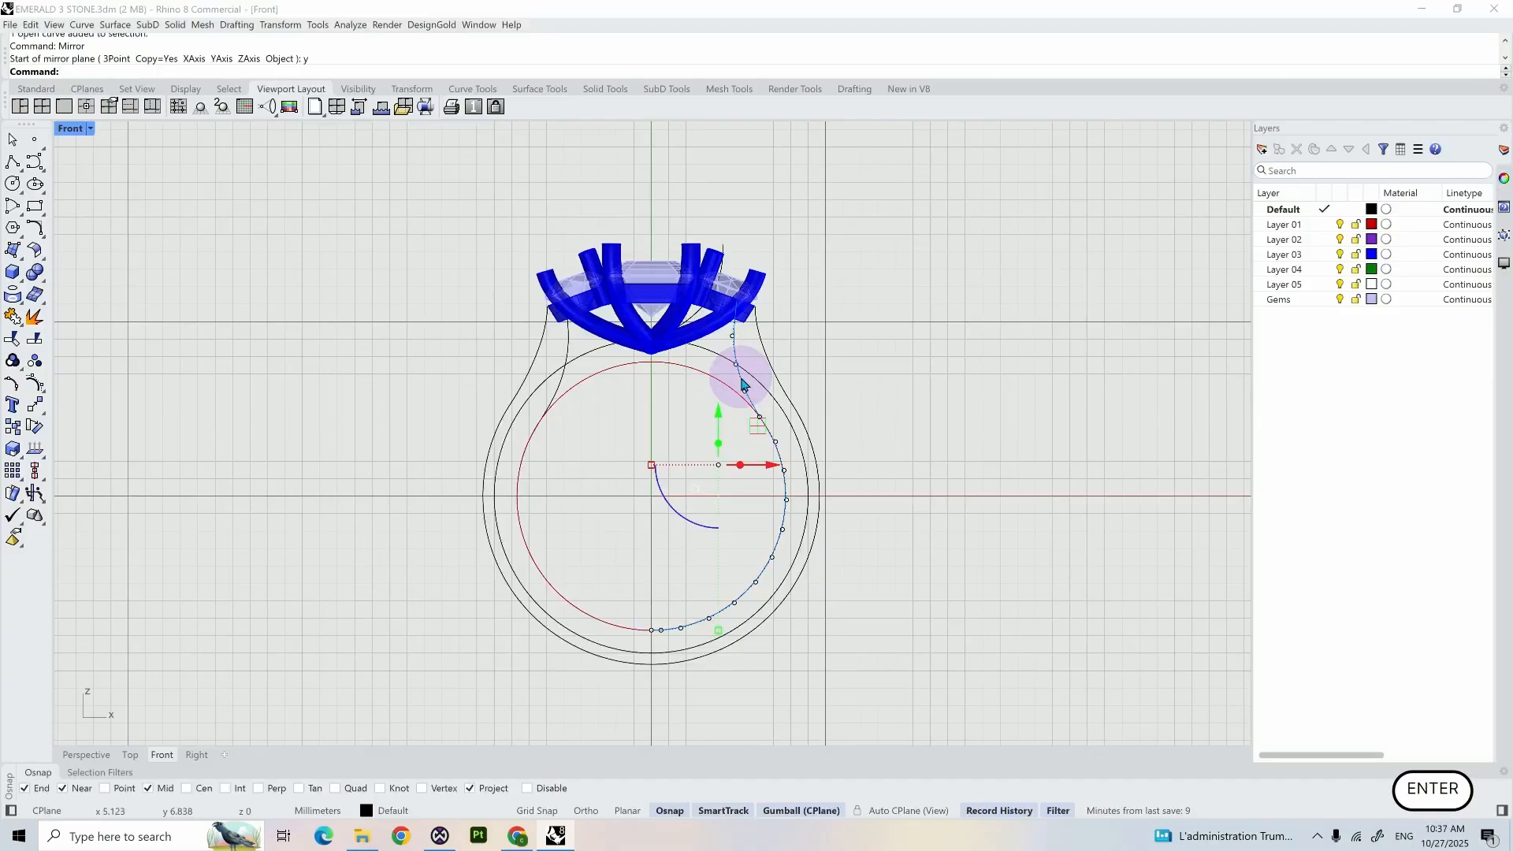
- Try to join the two mirrored halves of the inner shank curve, and clear the selection
shift+click(560, 392)
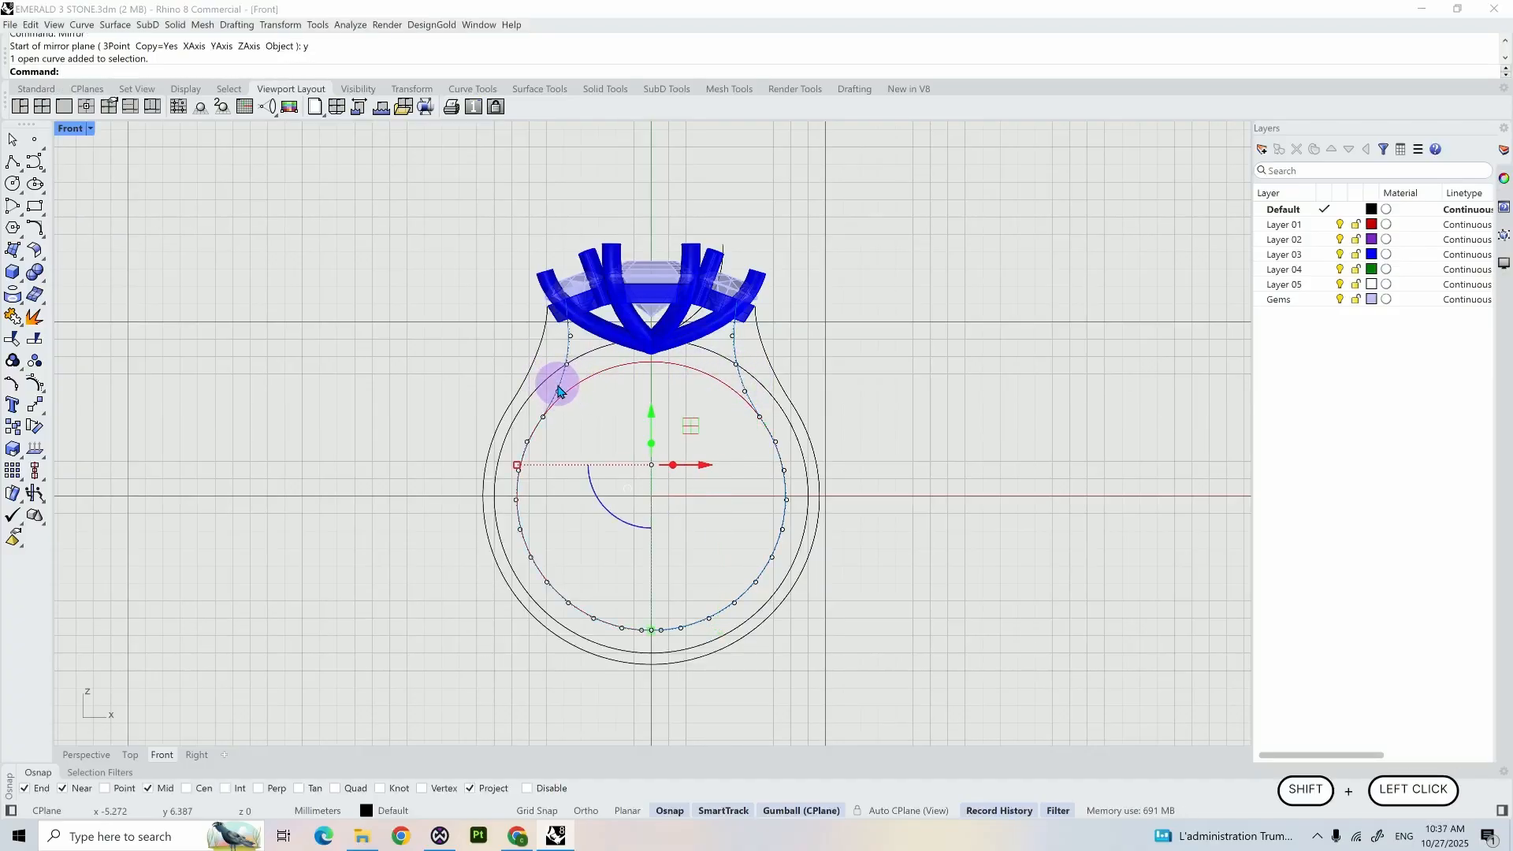
text(joi)
key(Return)
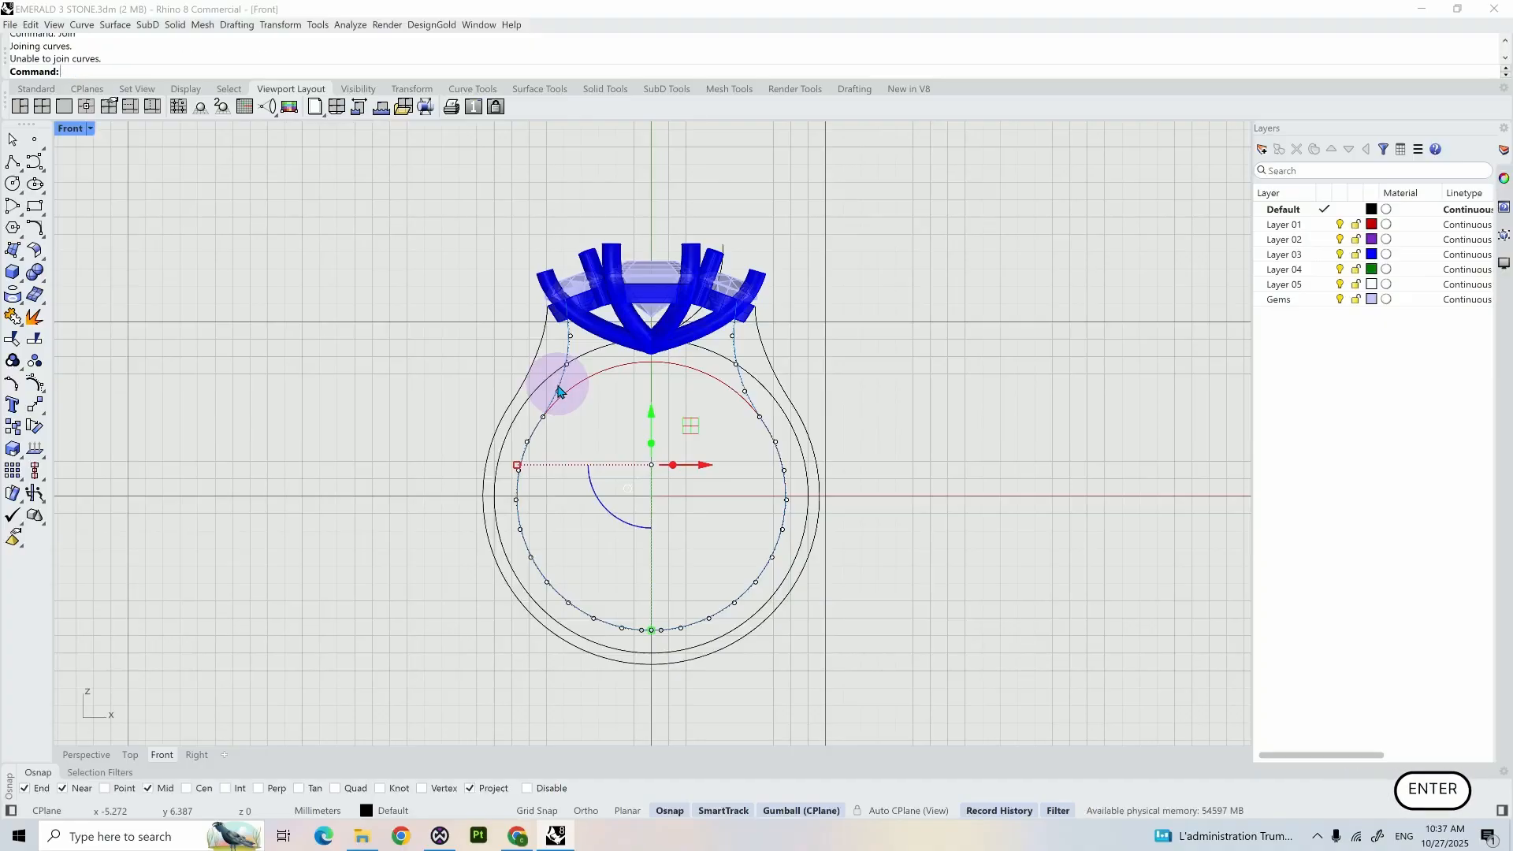
click(451, 371)
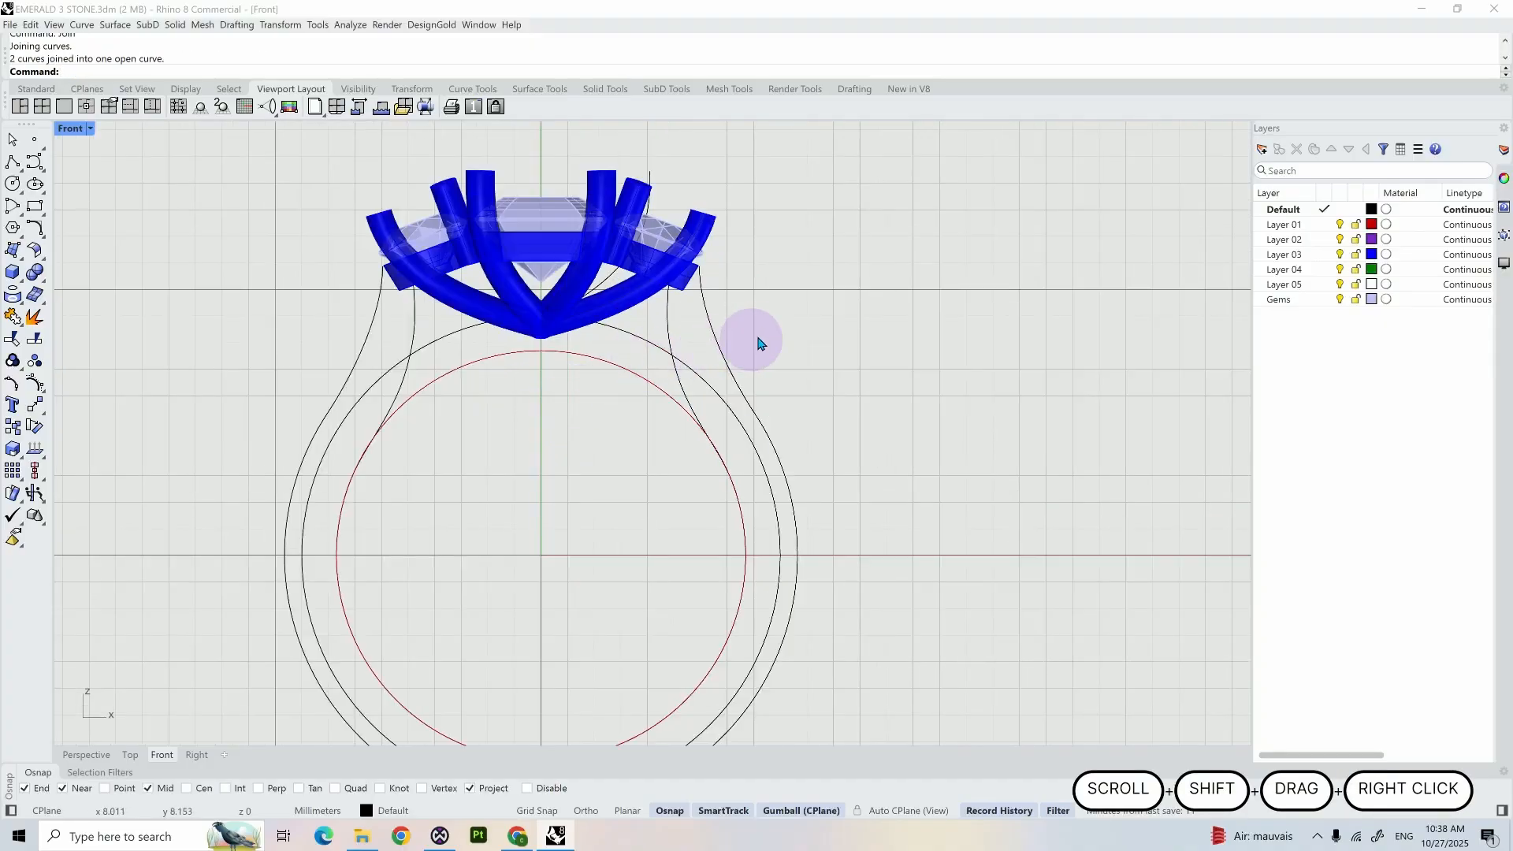
- Isolate the outer and inner shank curves together with the middle circle, and clear the selection
drag(764, 329, 576, 362)
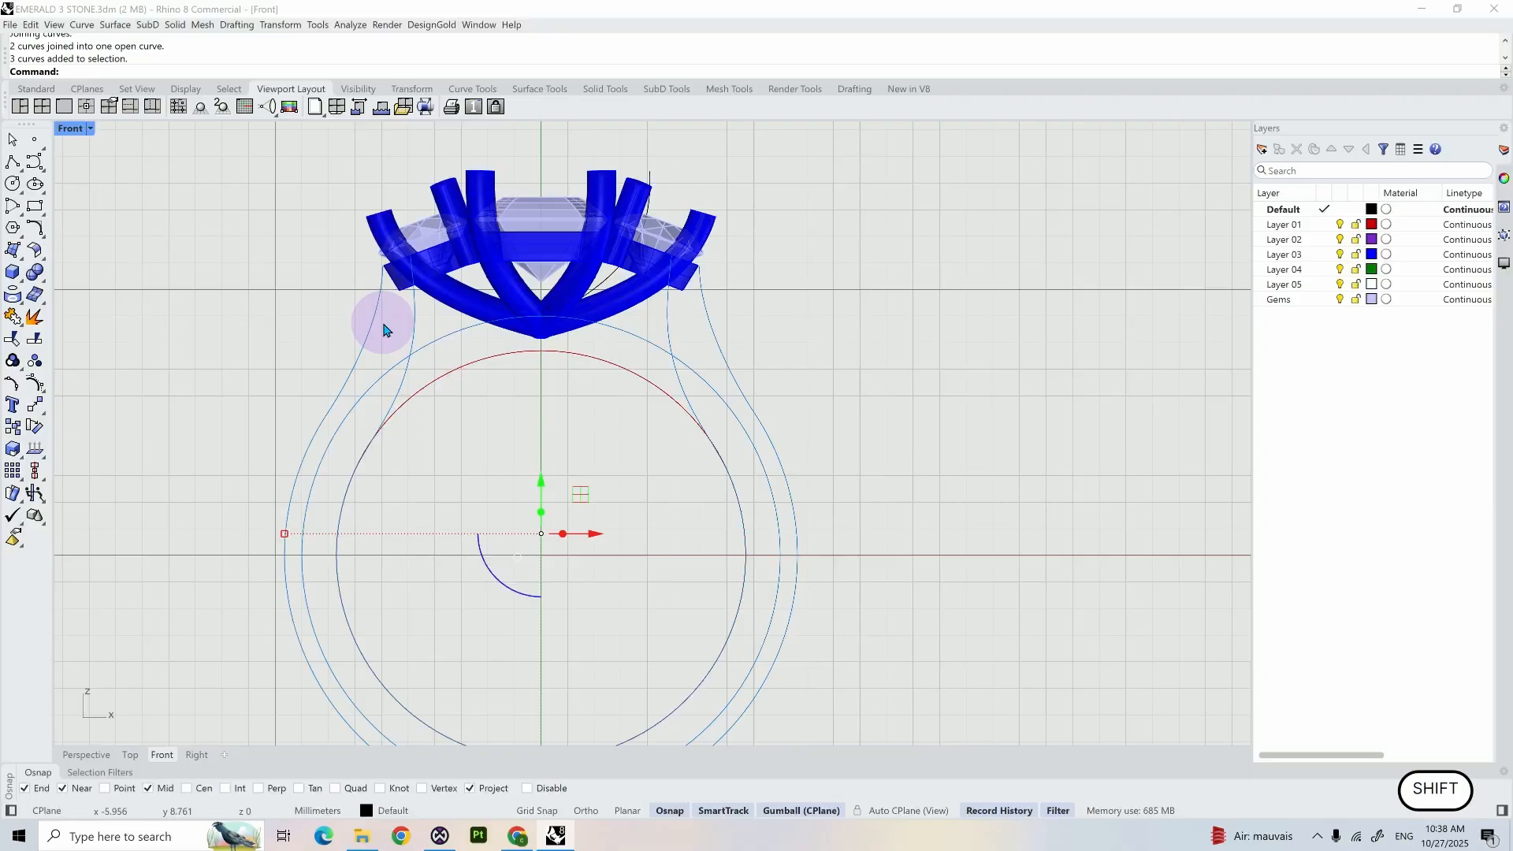
text(Isolate)
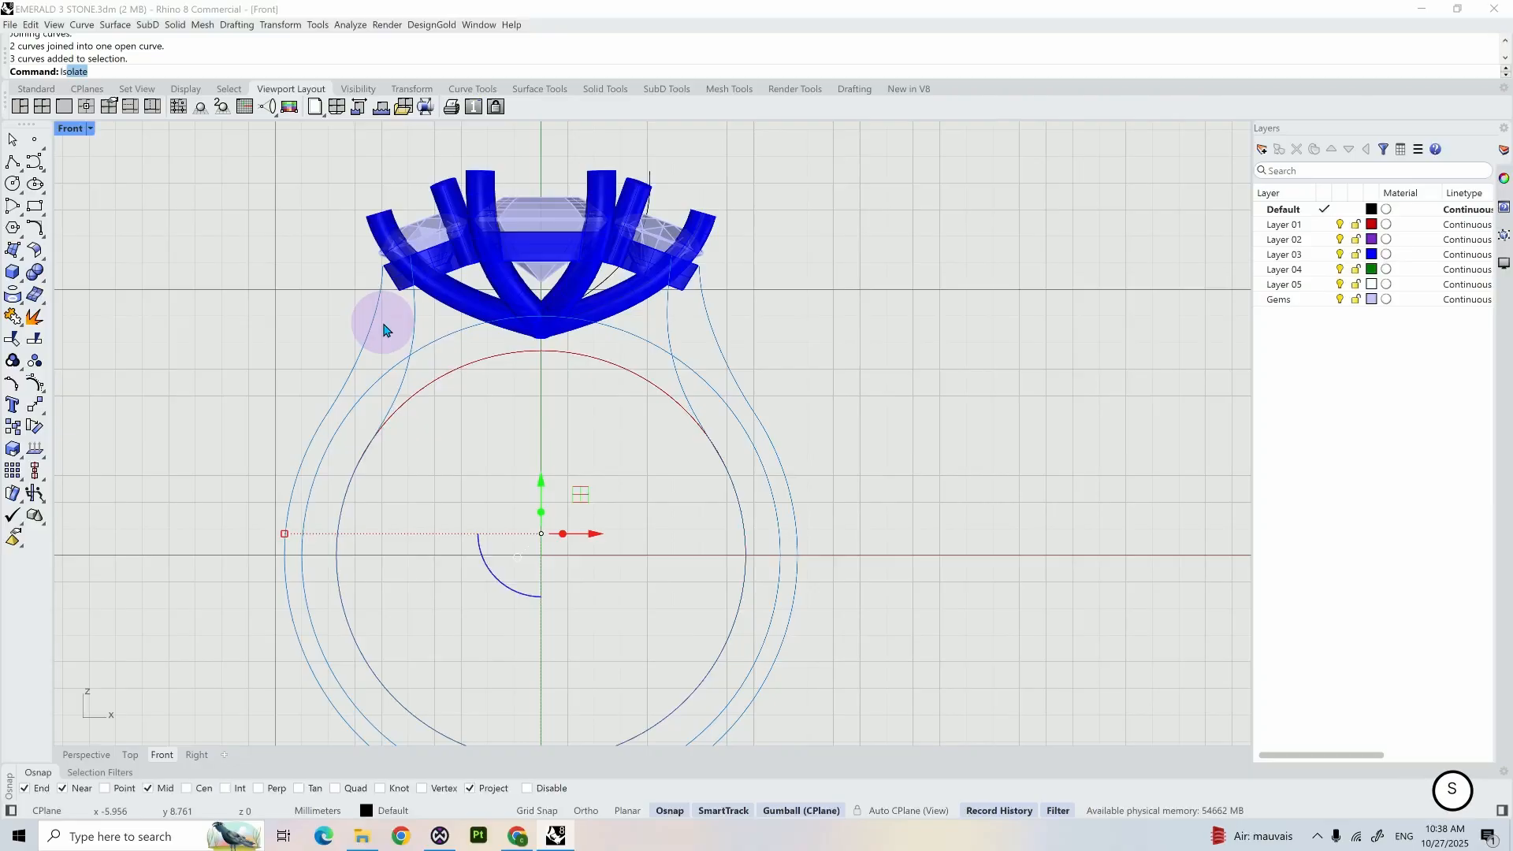
key(Return)
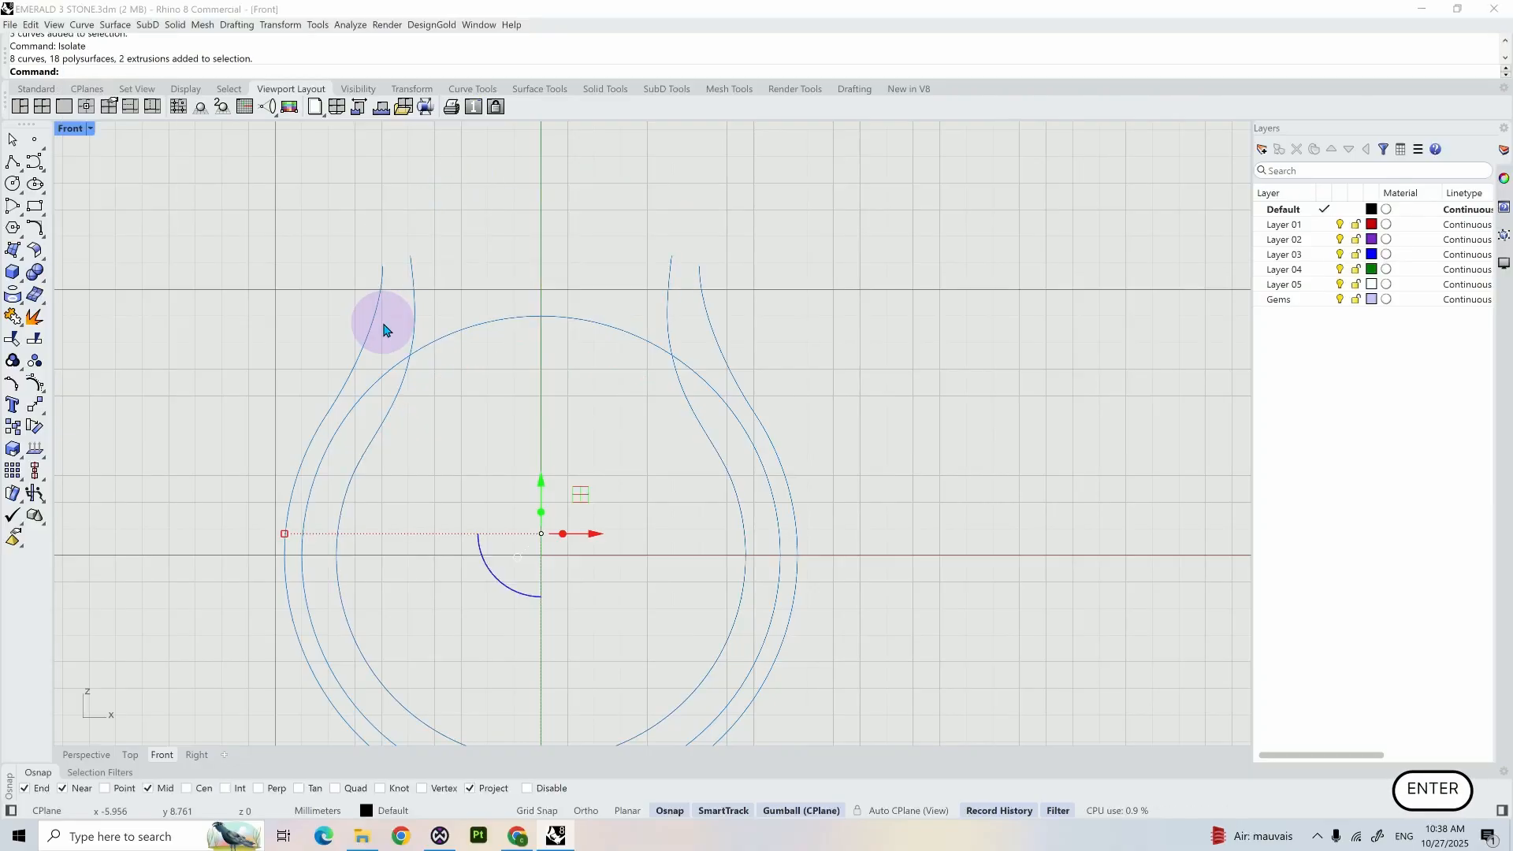
click(383, 330)
- Draw a straight polyline joining the upper ends of the outer and inner shank curves on the right shoulder
click(12, 161)
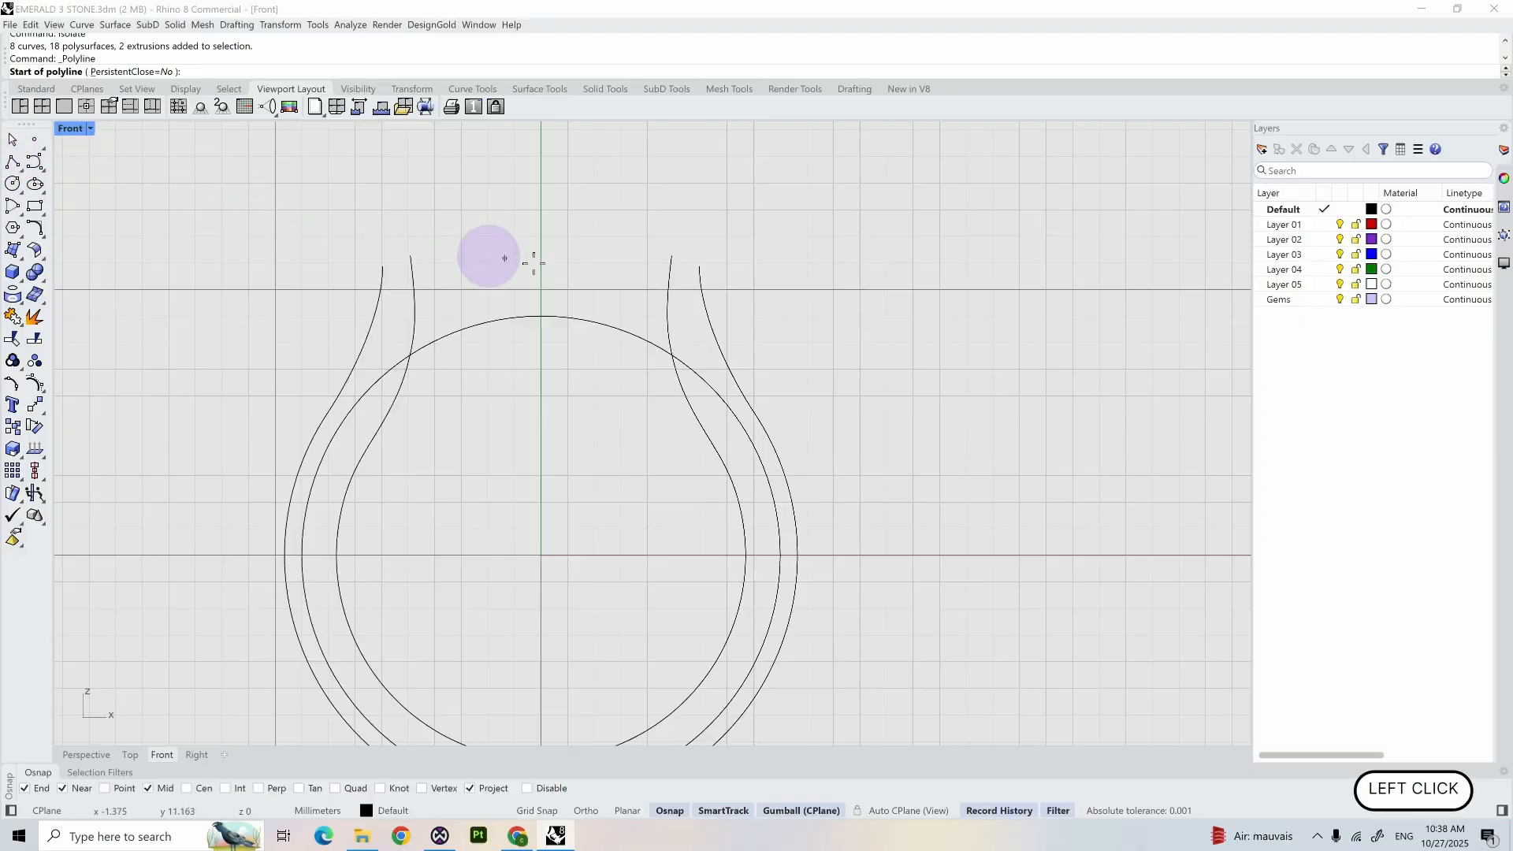
click(698, 269)
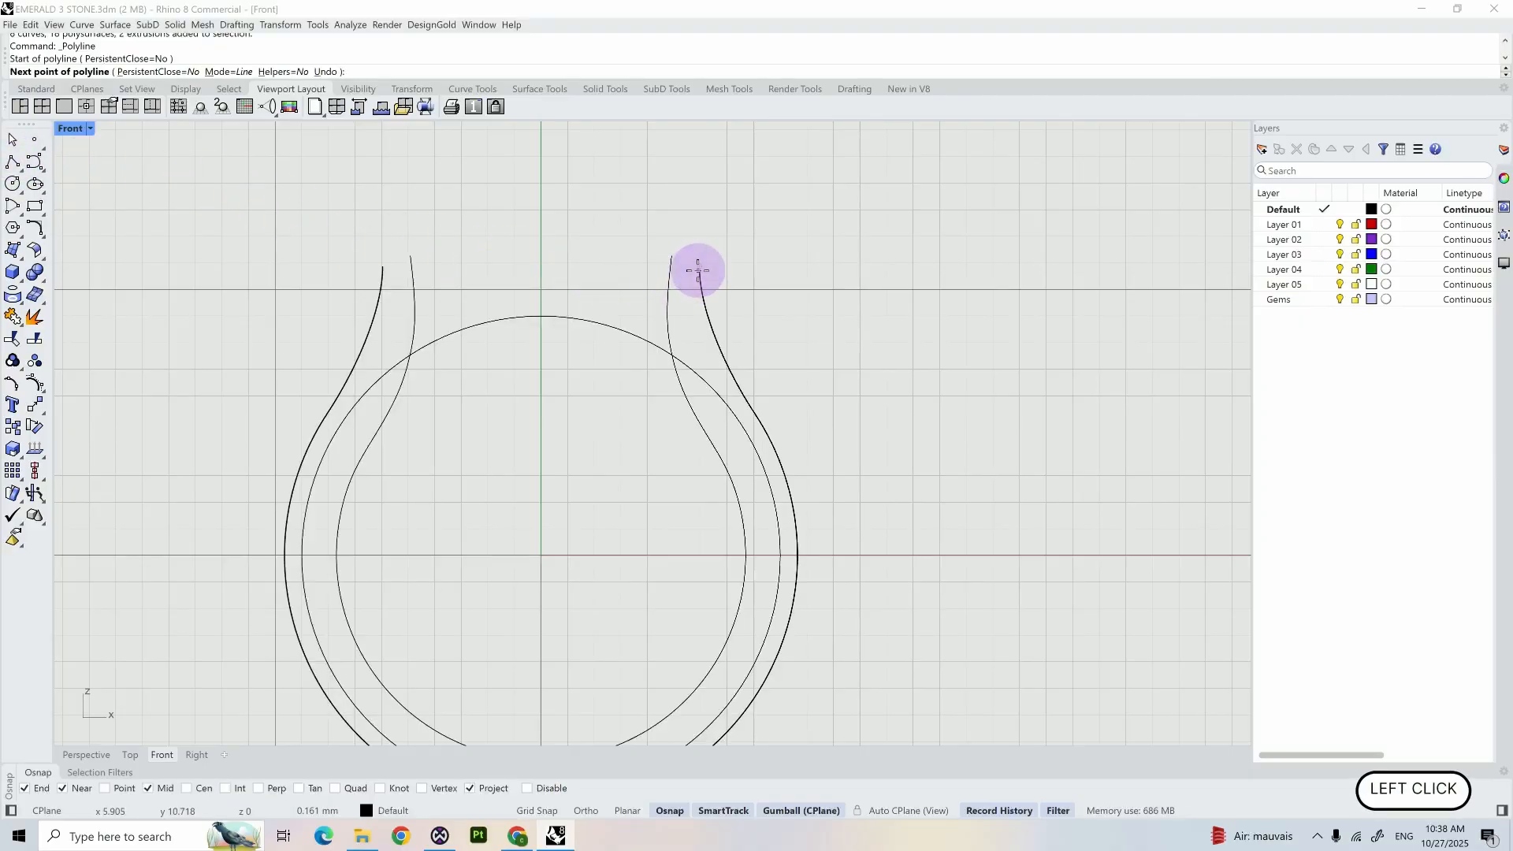
scroll(693, 270, up, 5)
click(606, 222)
right_click(615, 233)
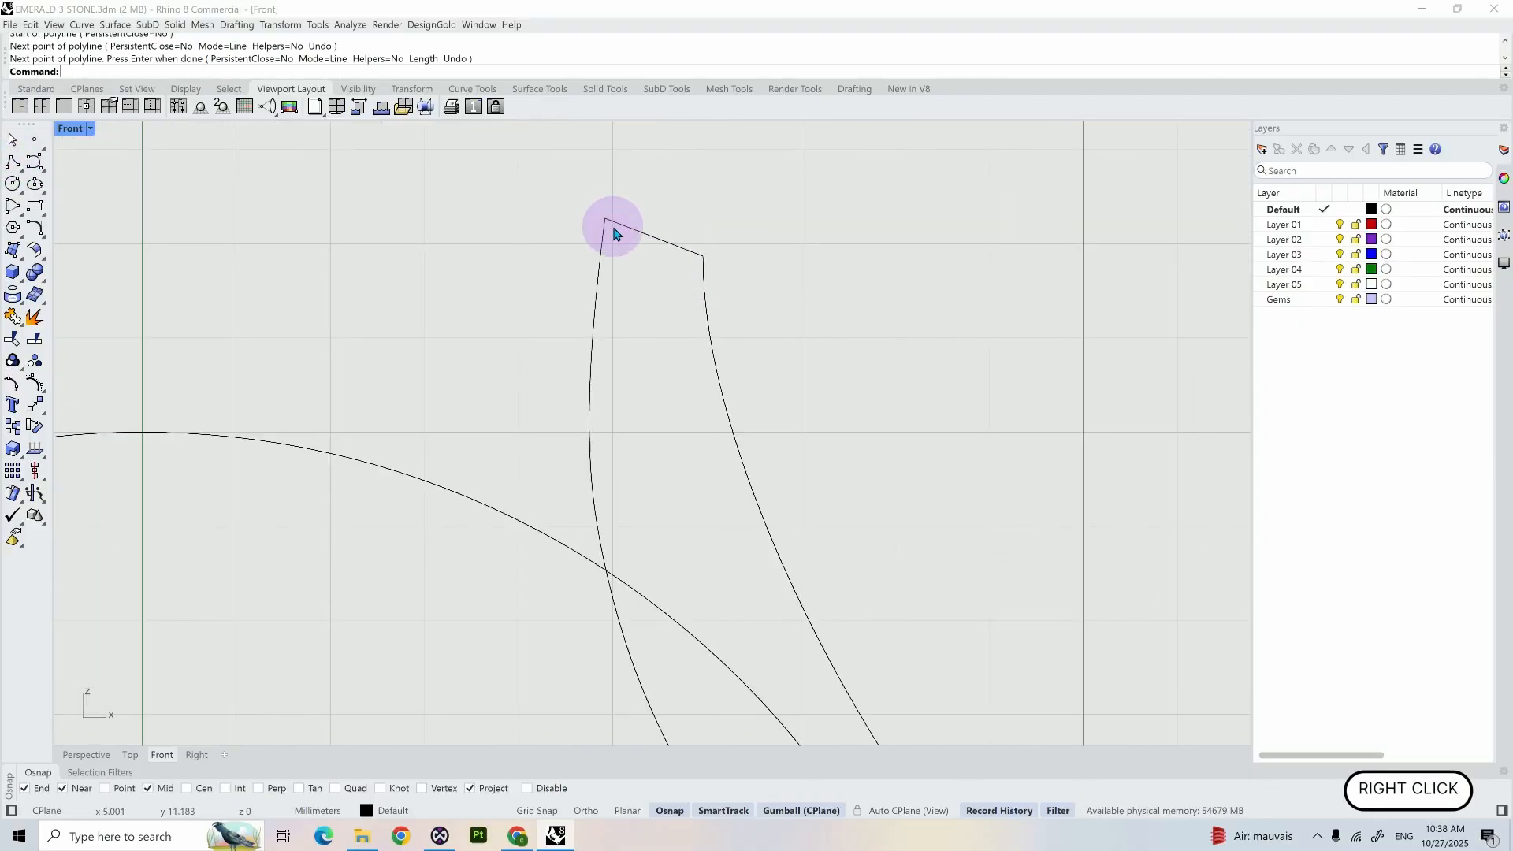
- Mirror the short closing line across the Y axis and join the four shank curves into one closed profile
scroll(614, 232, down, 5)
click(618, 231)
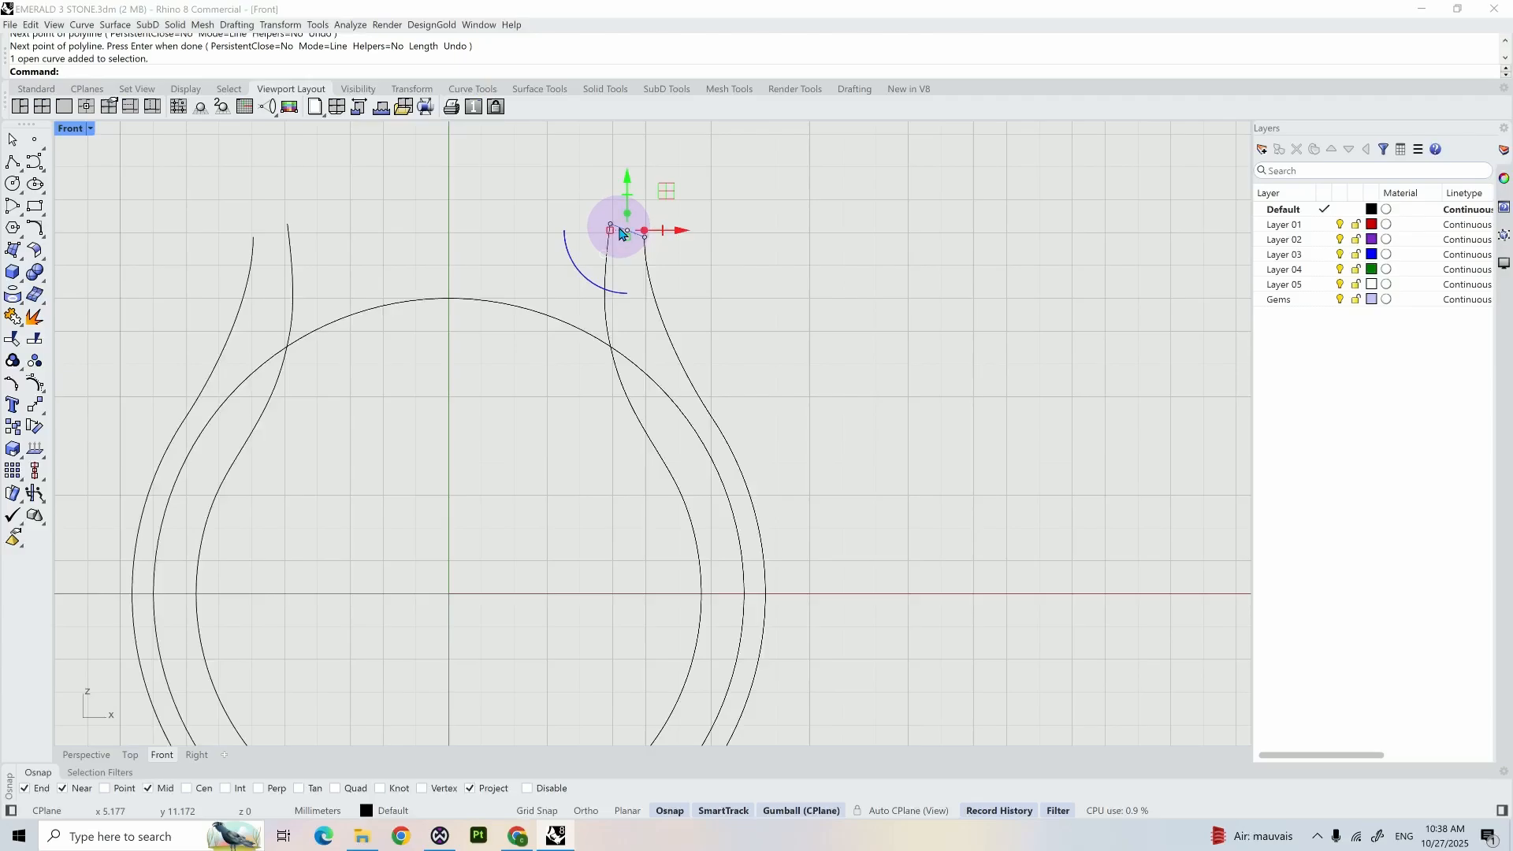
key(Return)
text(y)
key(Return)
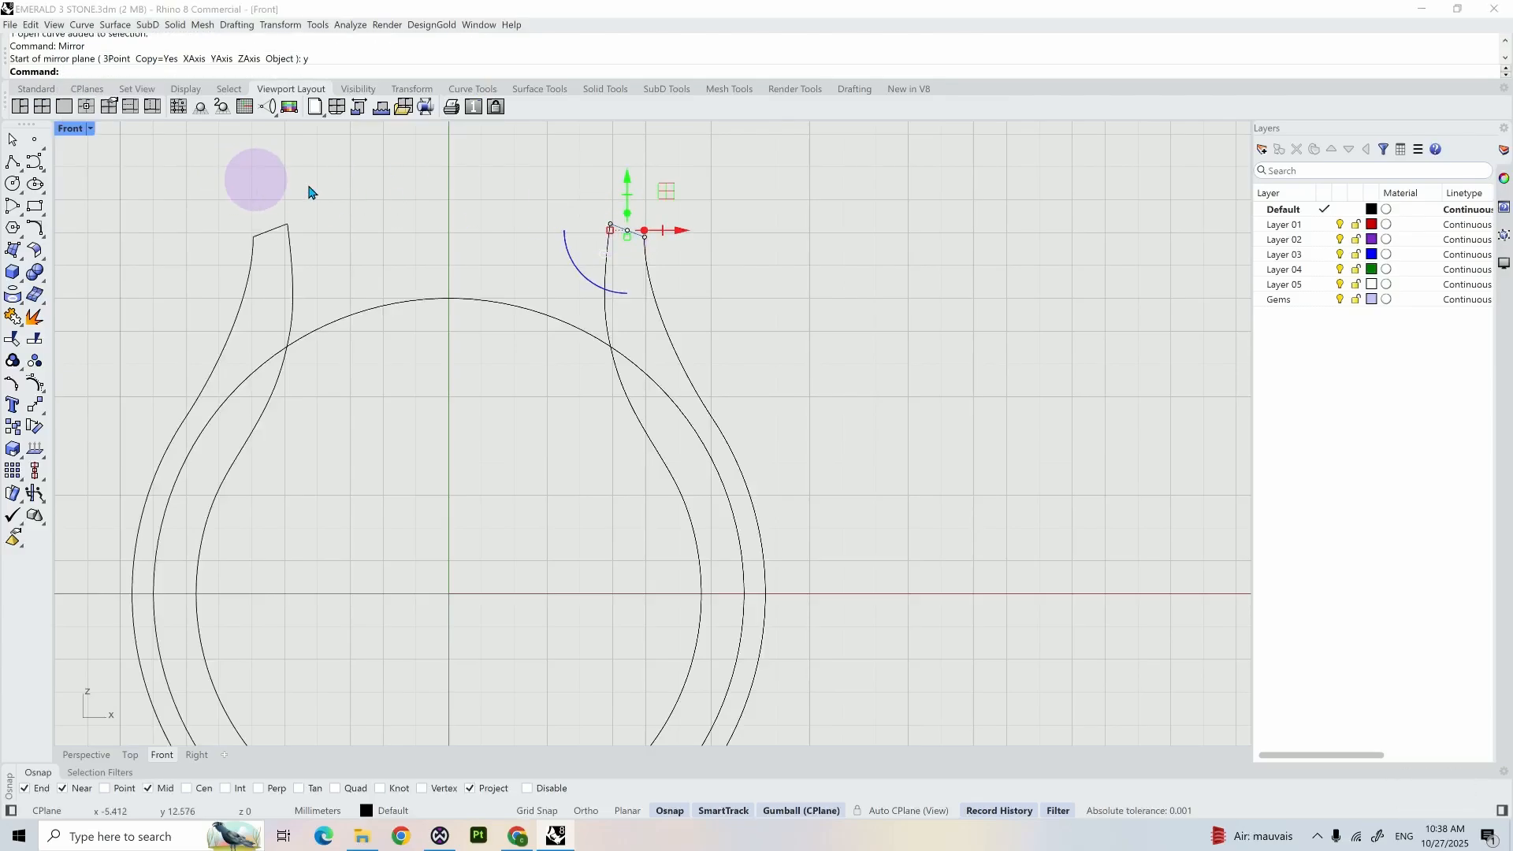
drag(812, 270, 198, 189)
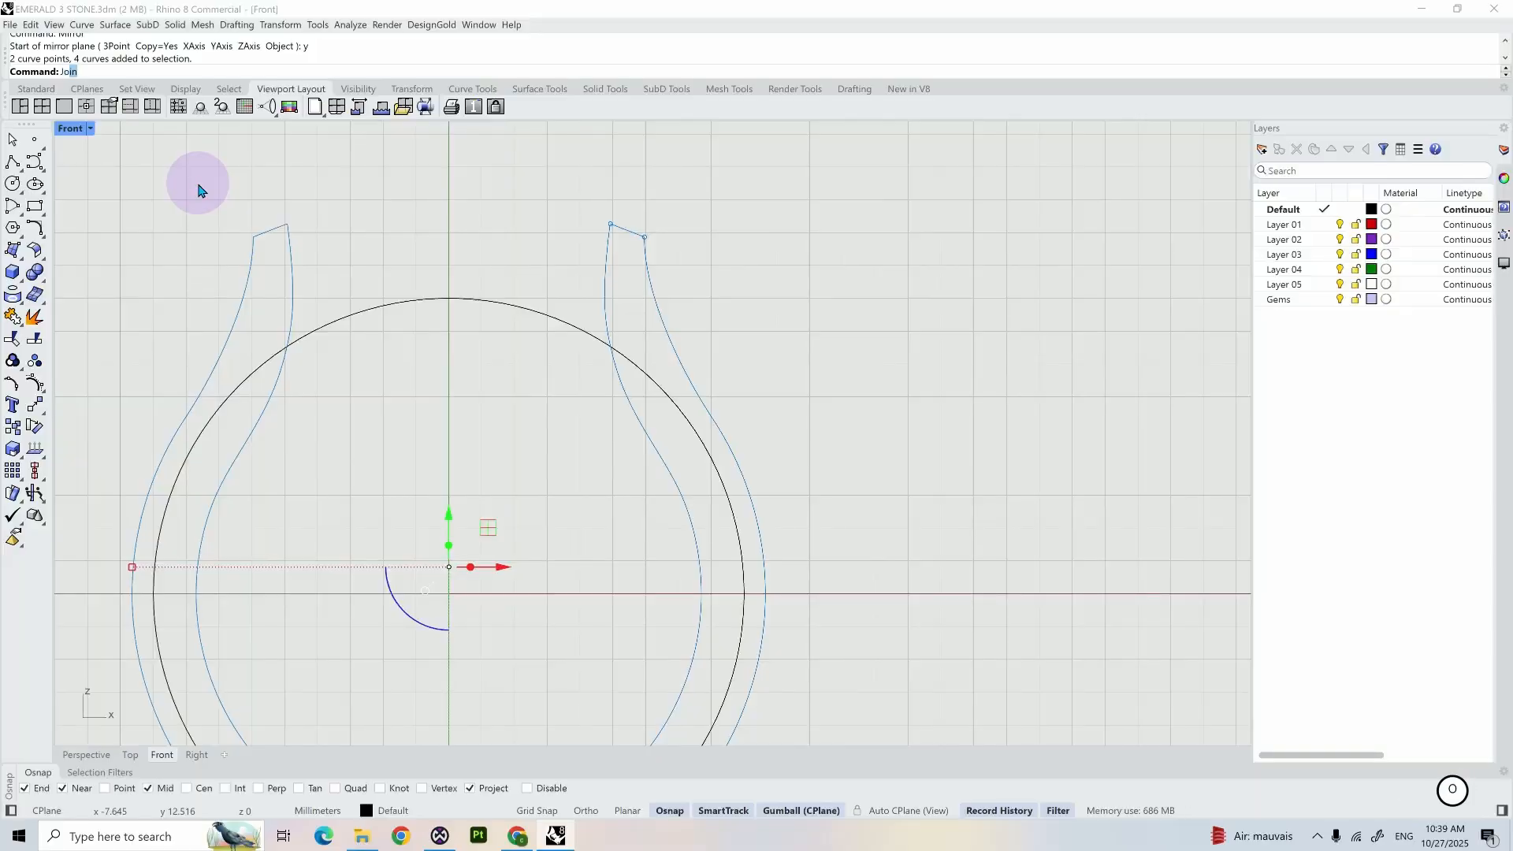
key(Return)
- Trim the closed shank profile and middle circle against each other, keeping the outer outline and the circle's top arc between the shoulders
shift+click(371, 308)
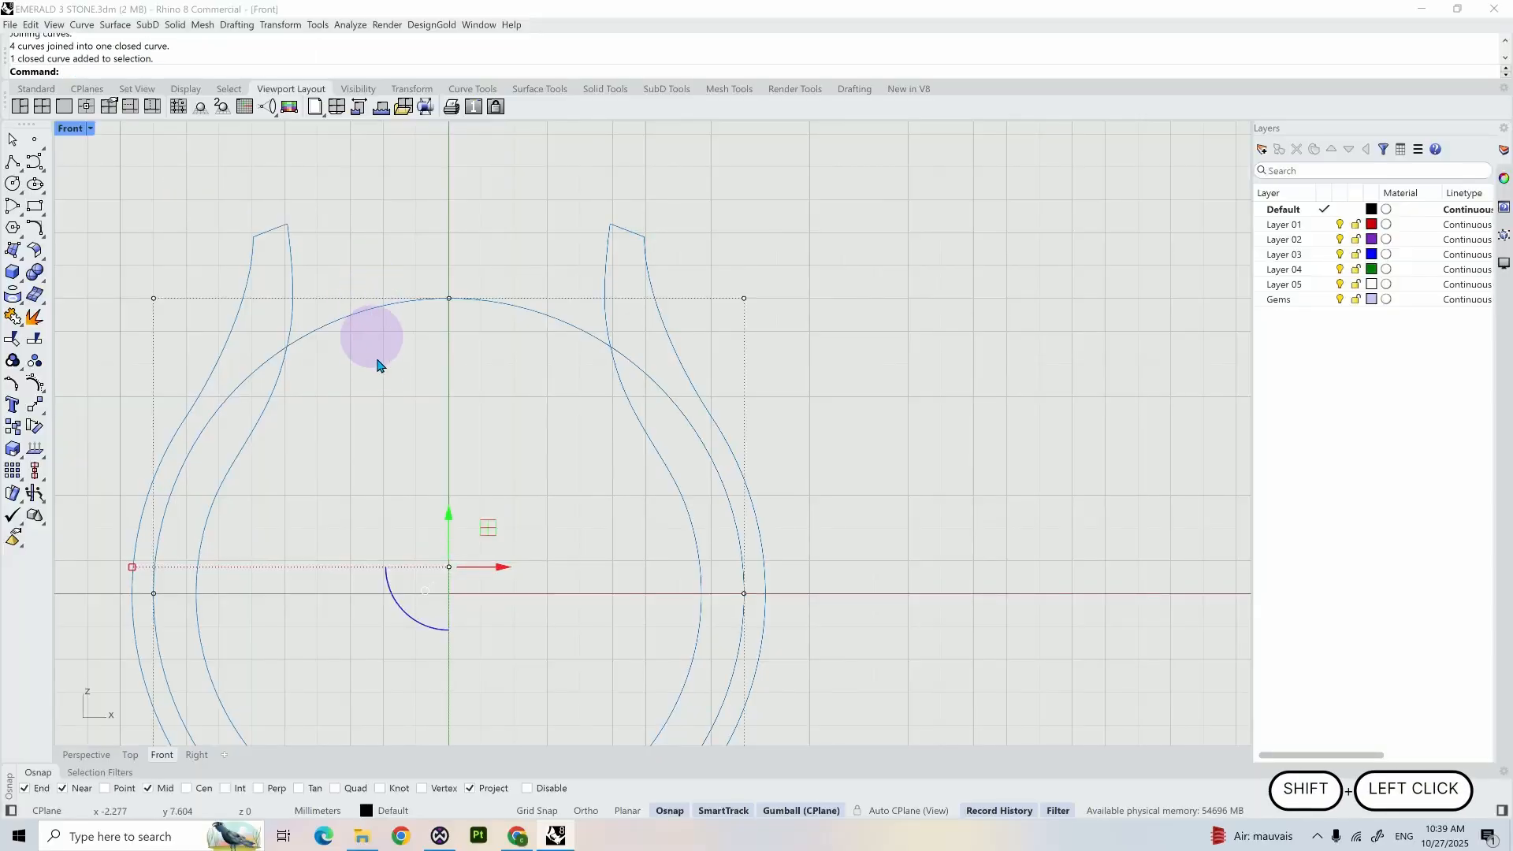
scroll(378, 367, down, 3)
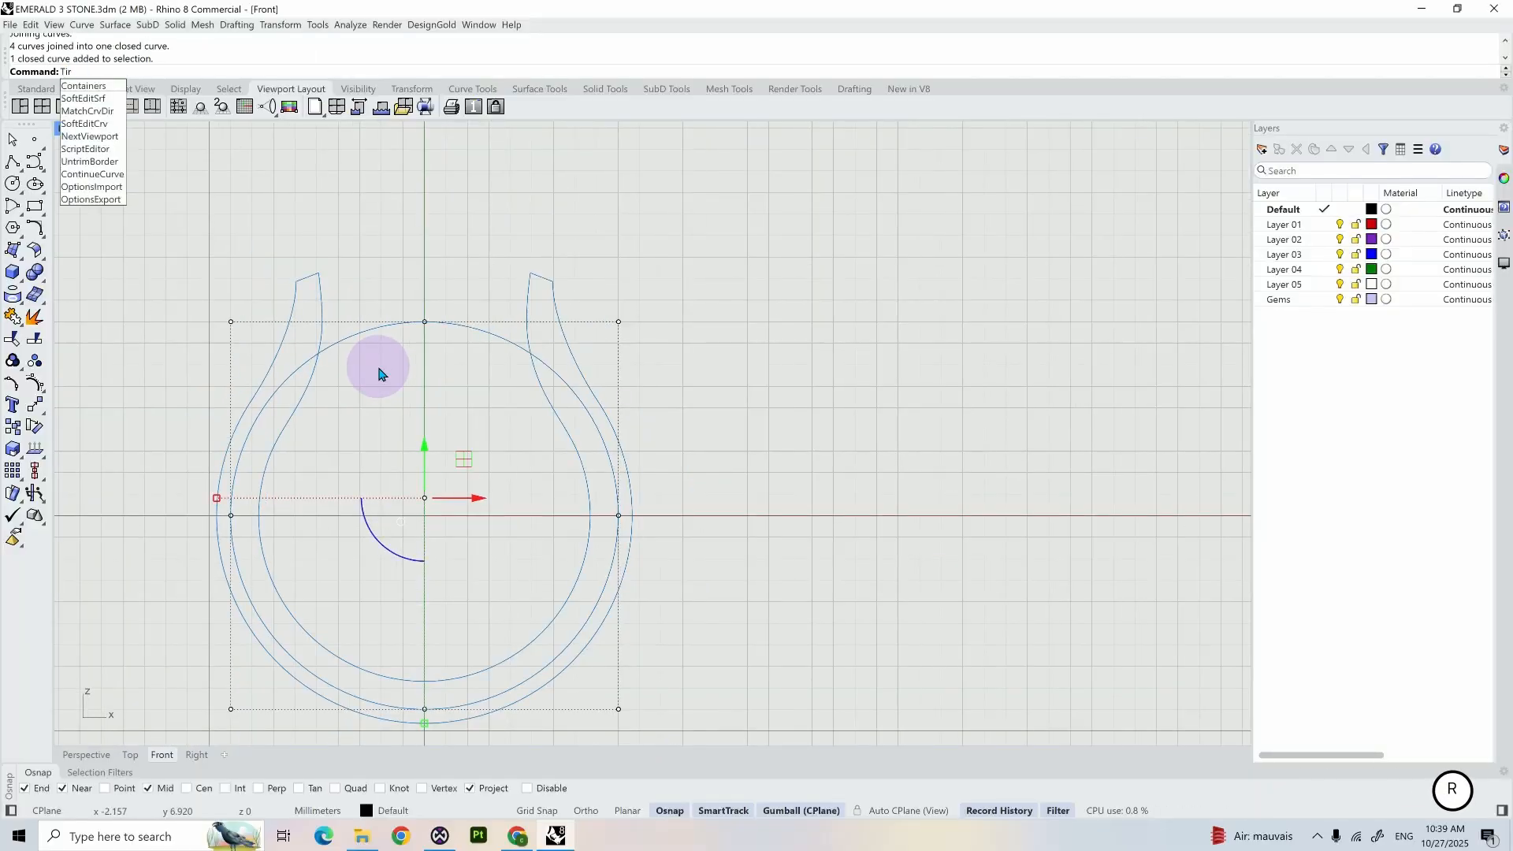
key(BackSpace)
key(BackSpace)
text(rim)
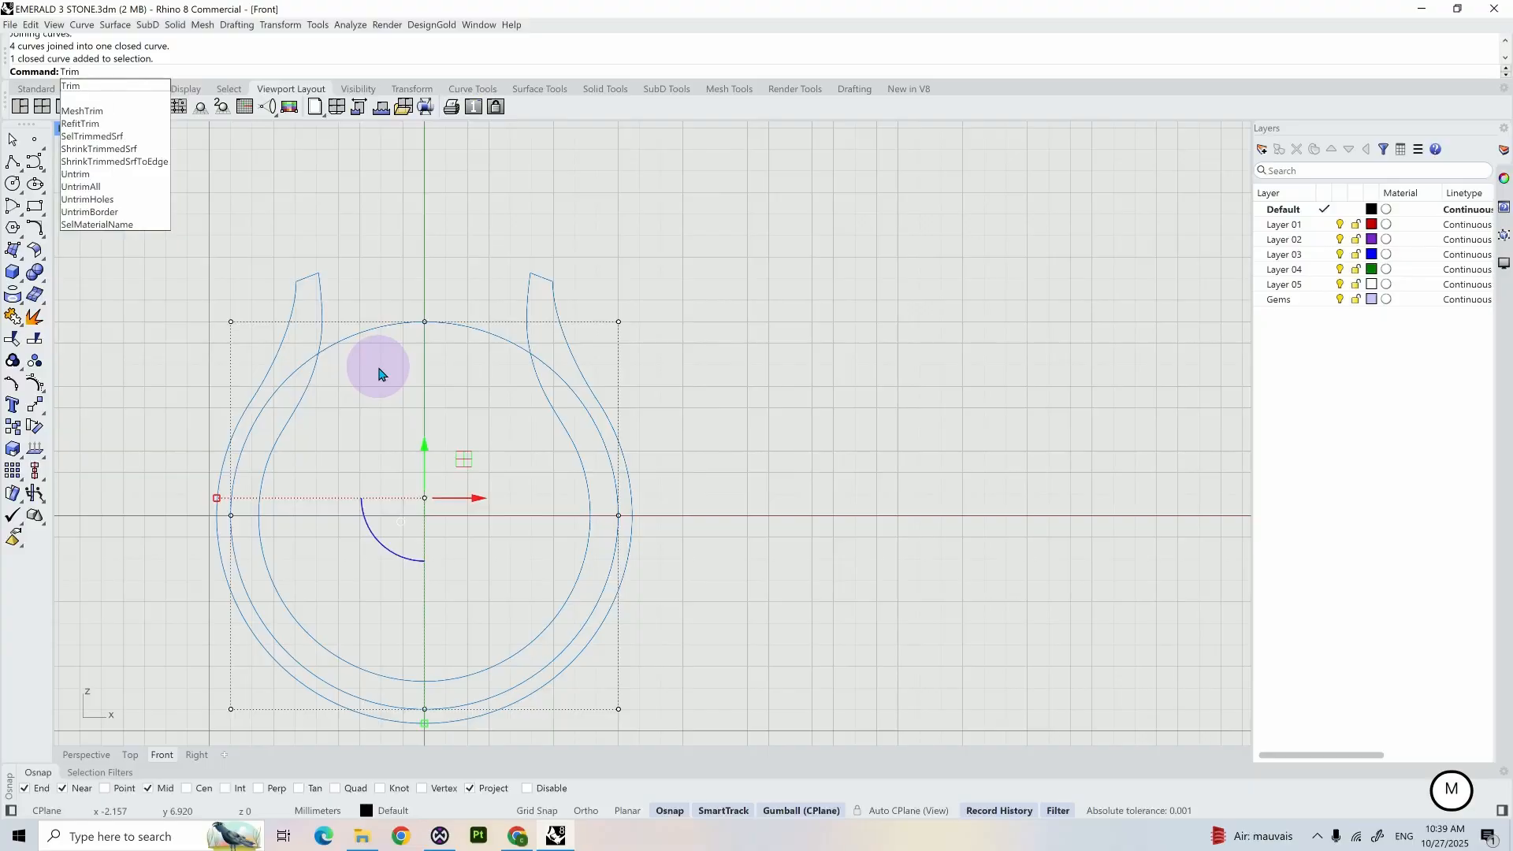
key(Return)
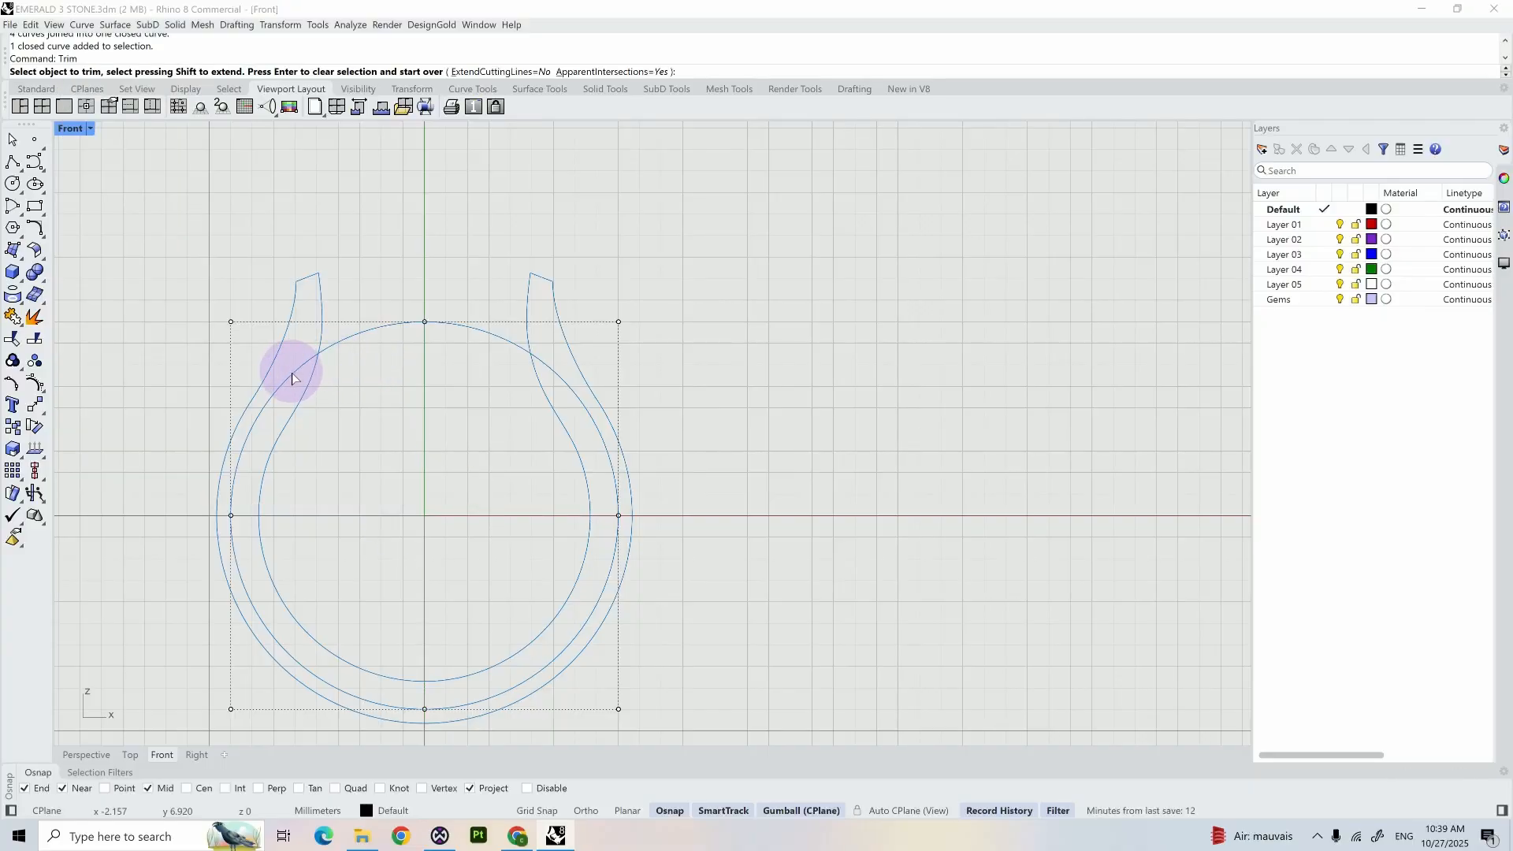
click(291, 372)
click(312, 388)
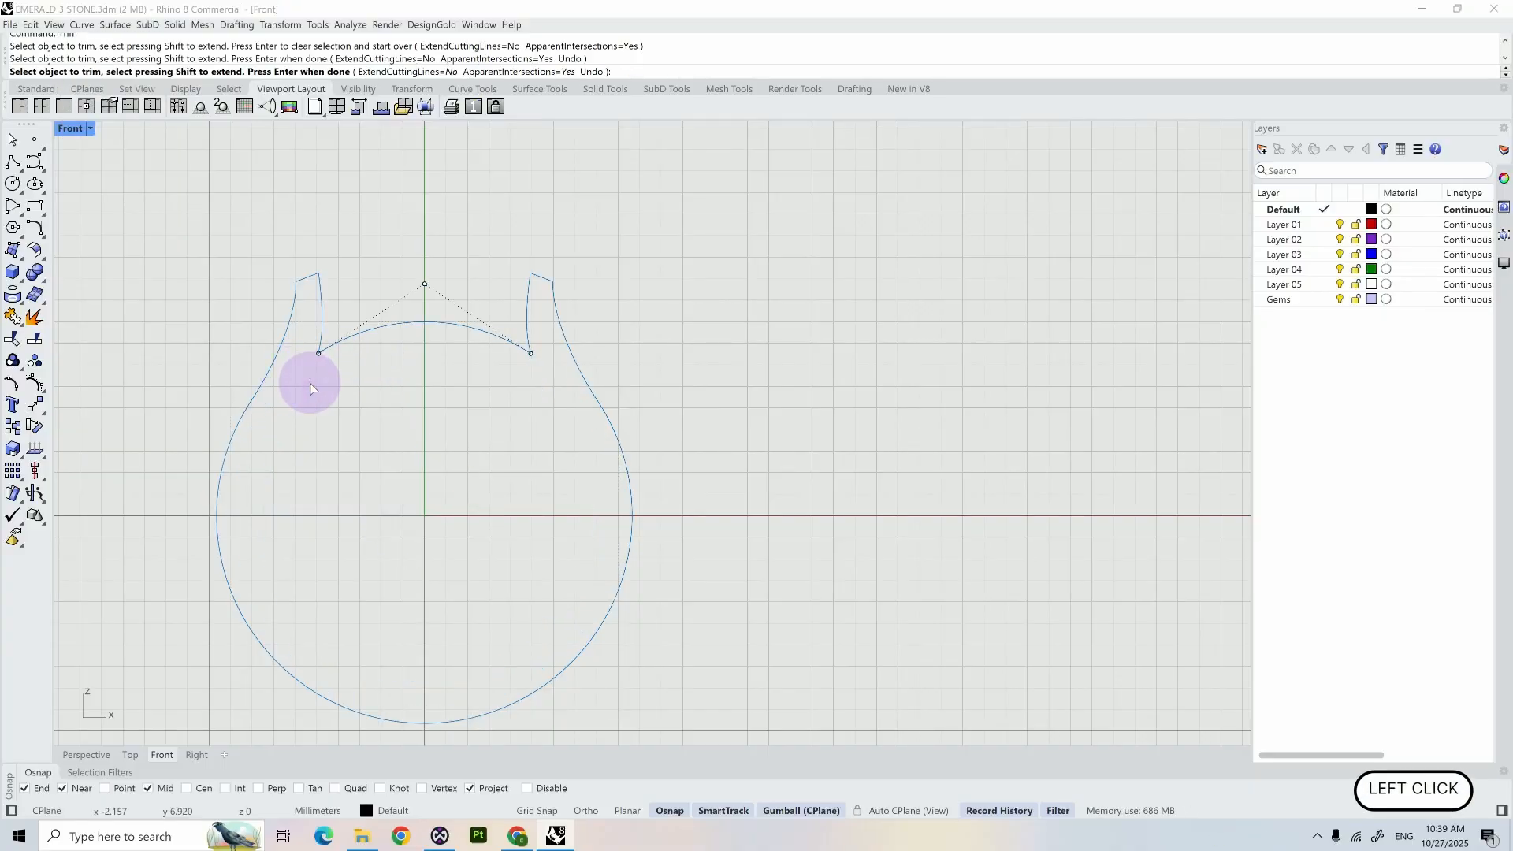
- Join the trimmed shank profile and top arc into one closed outline, and show all hidden objects
key(Return)
text(join)
key(Return)
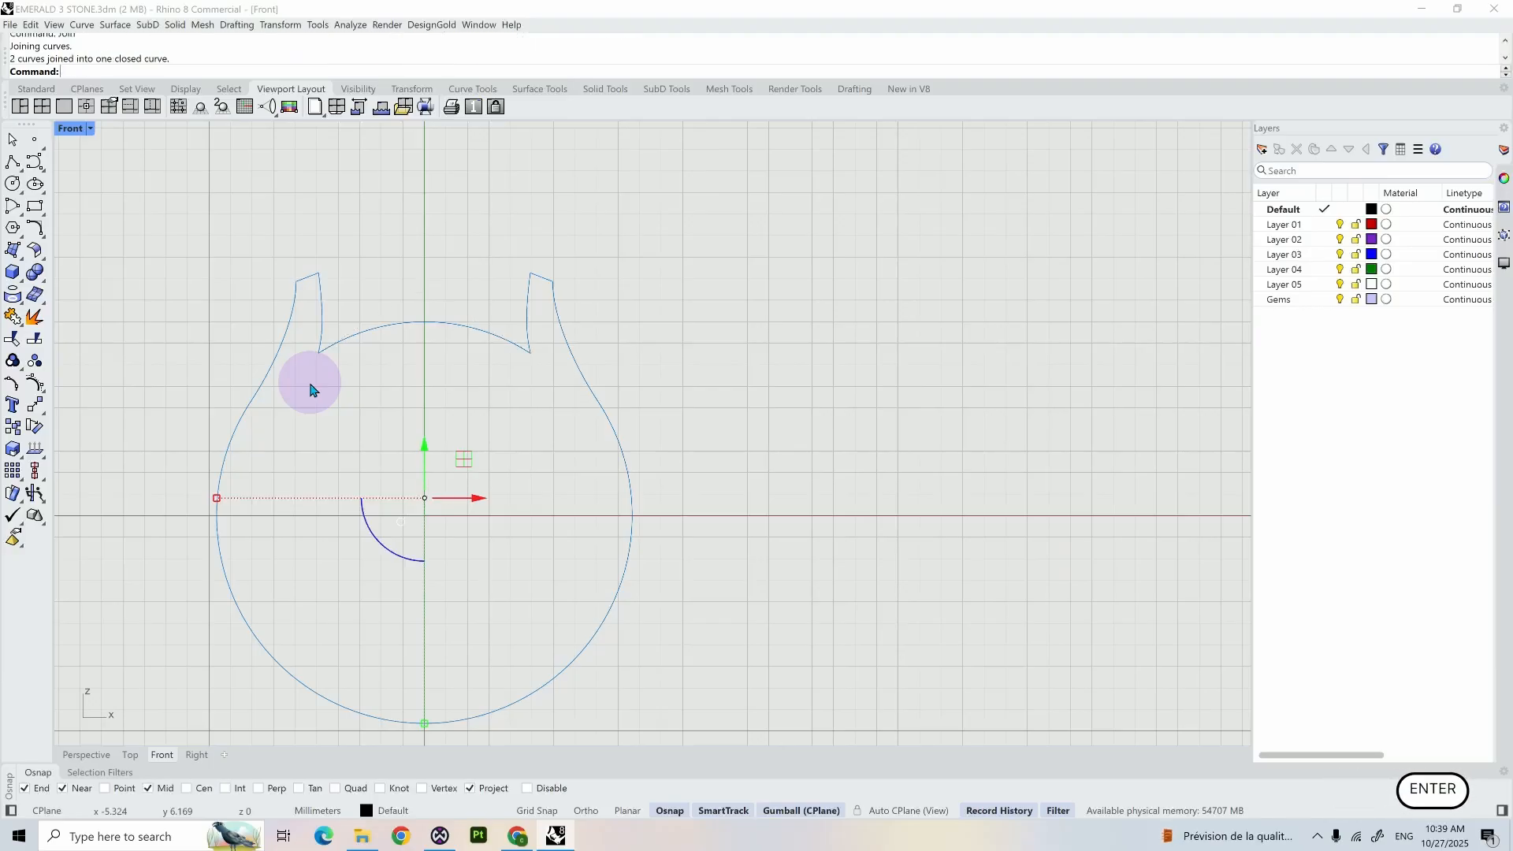
click(334, 341)
key(BackSpace)
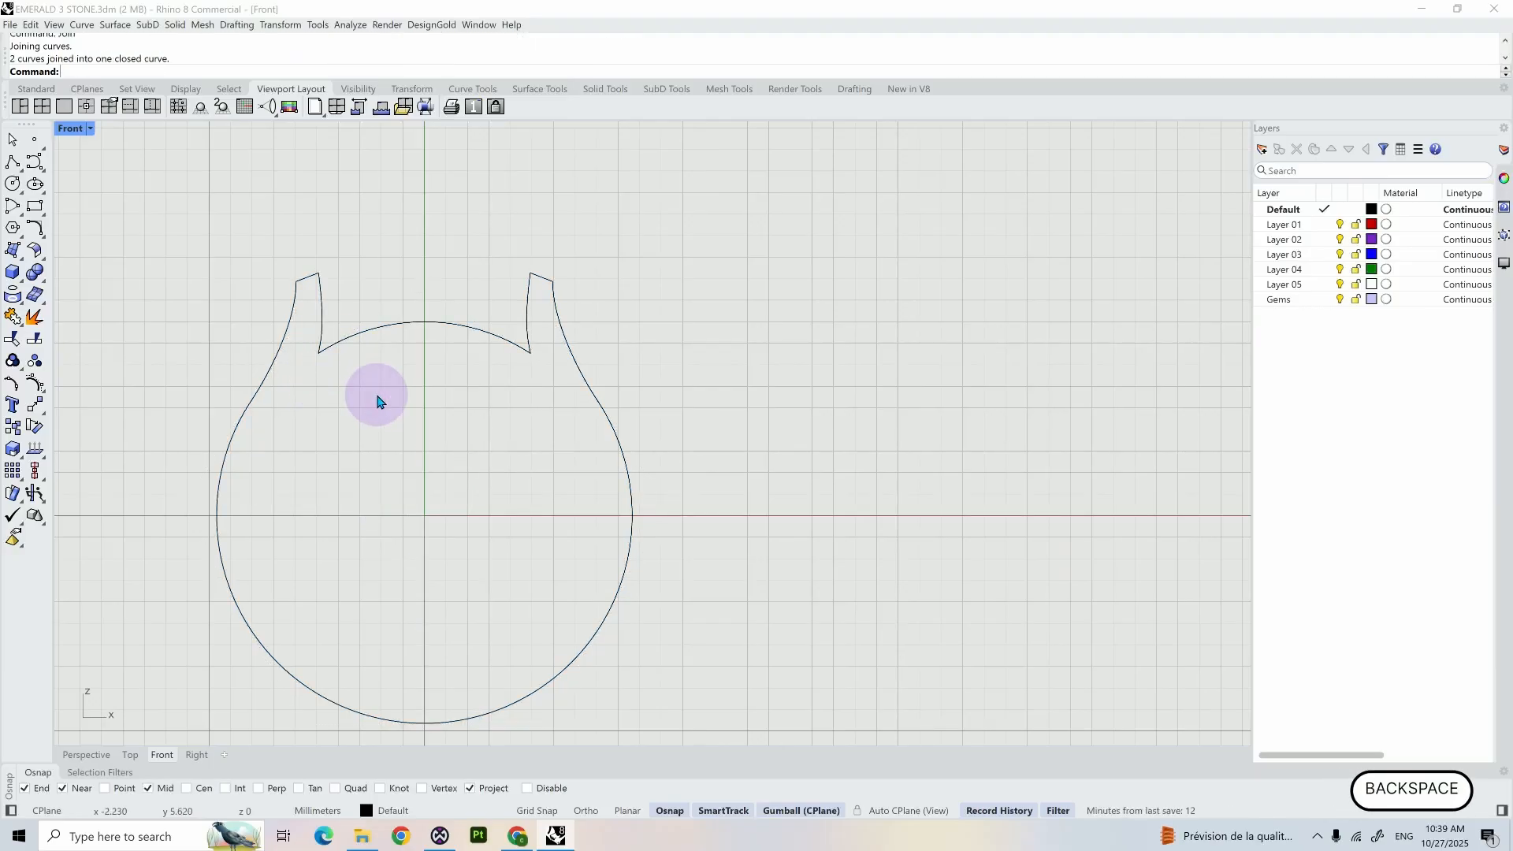
text(show)
key(Return)
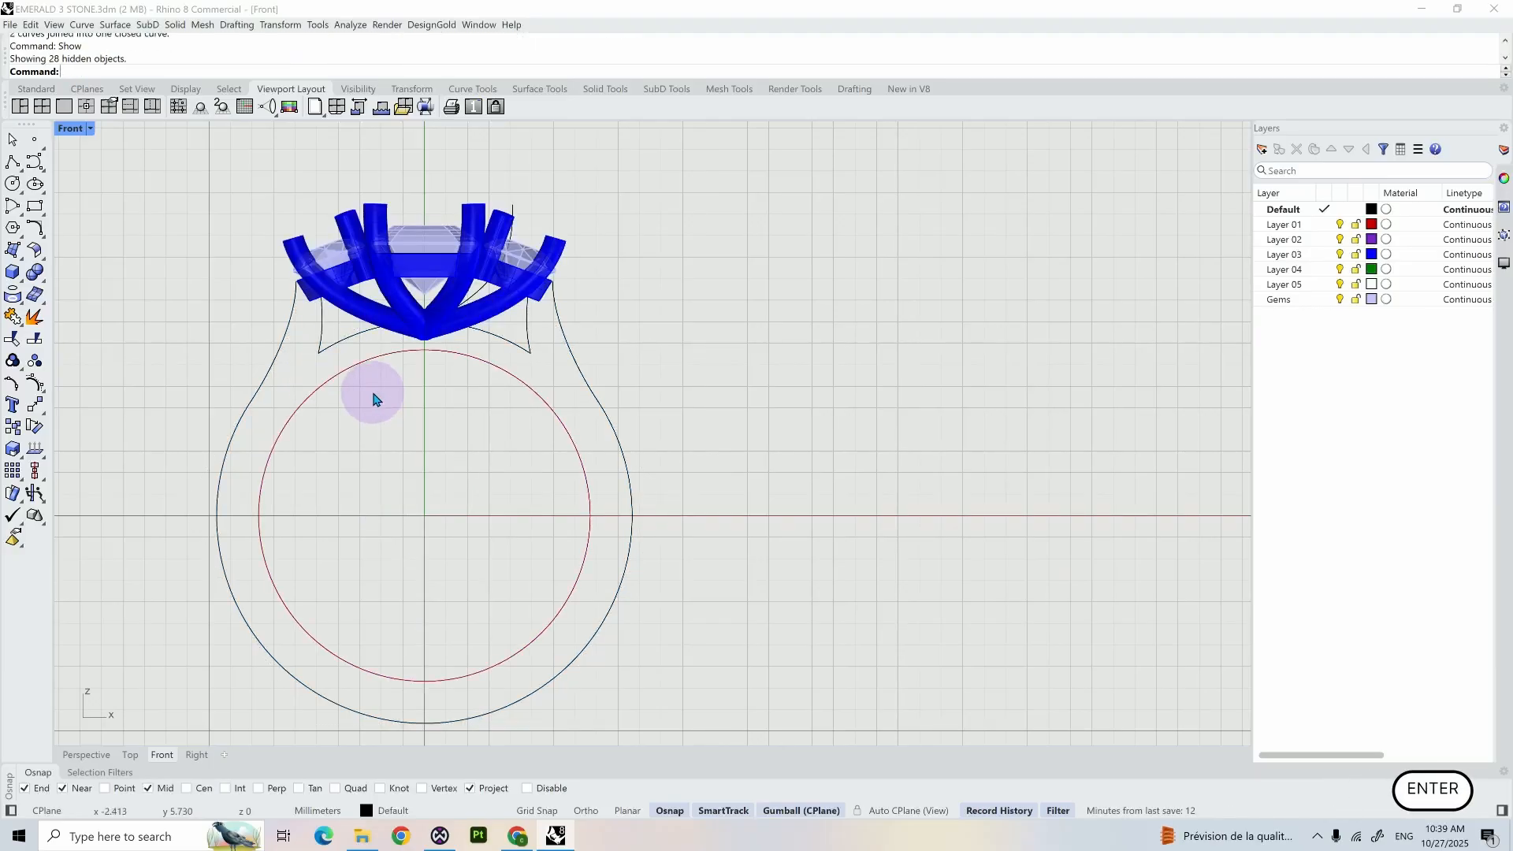
- Extrude the red finger circle and the closed shank outline together as a solid to both sides, with a distance of 2.2/2
click(344, 378)
click(342, 367)
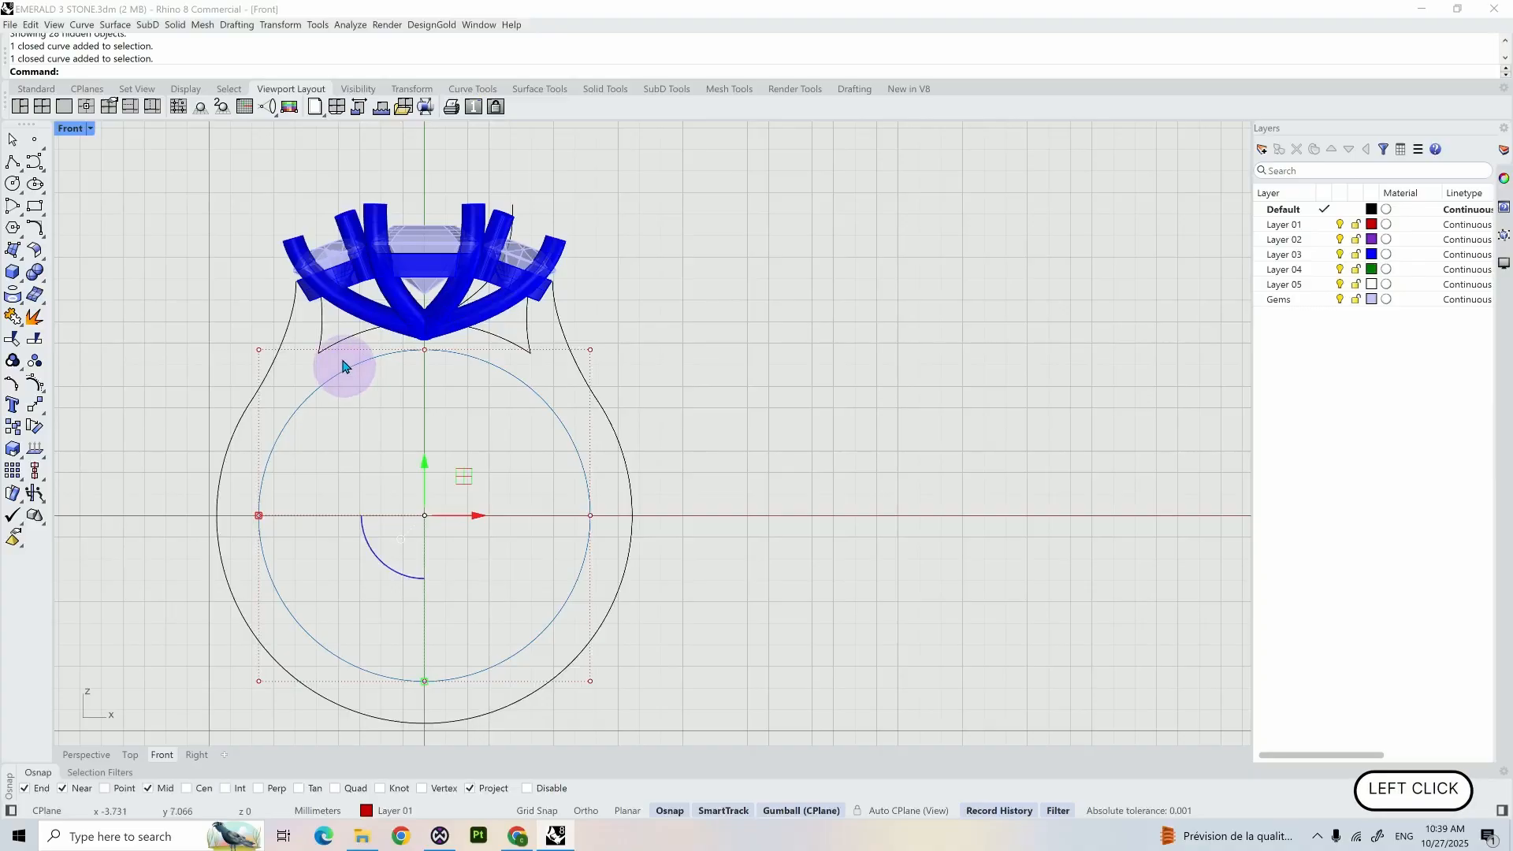
shift+click(340, 346)
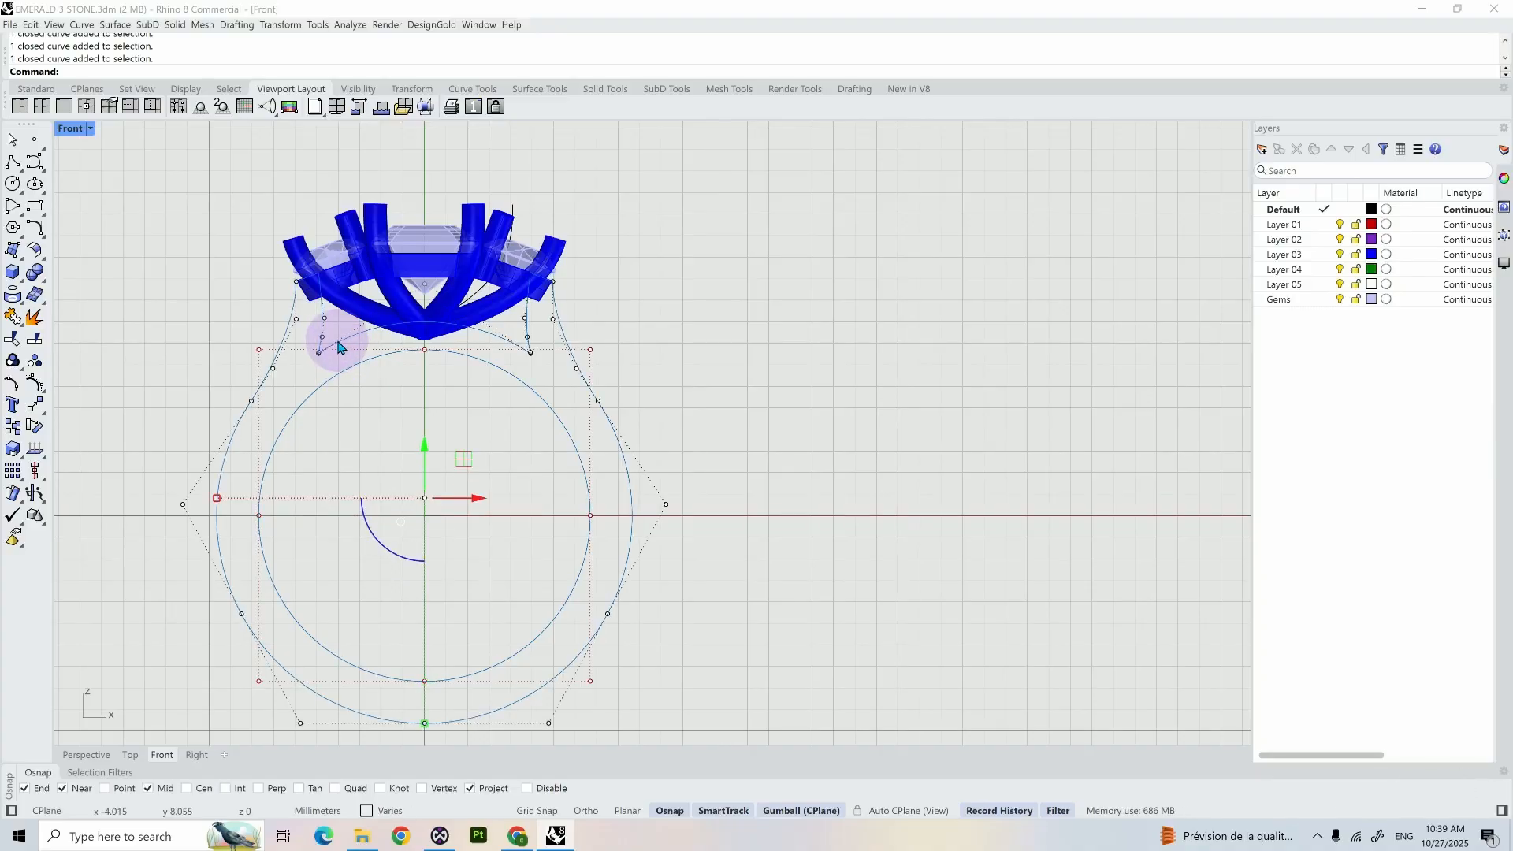
text(extrudecrv)
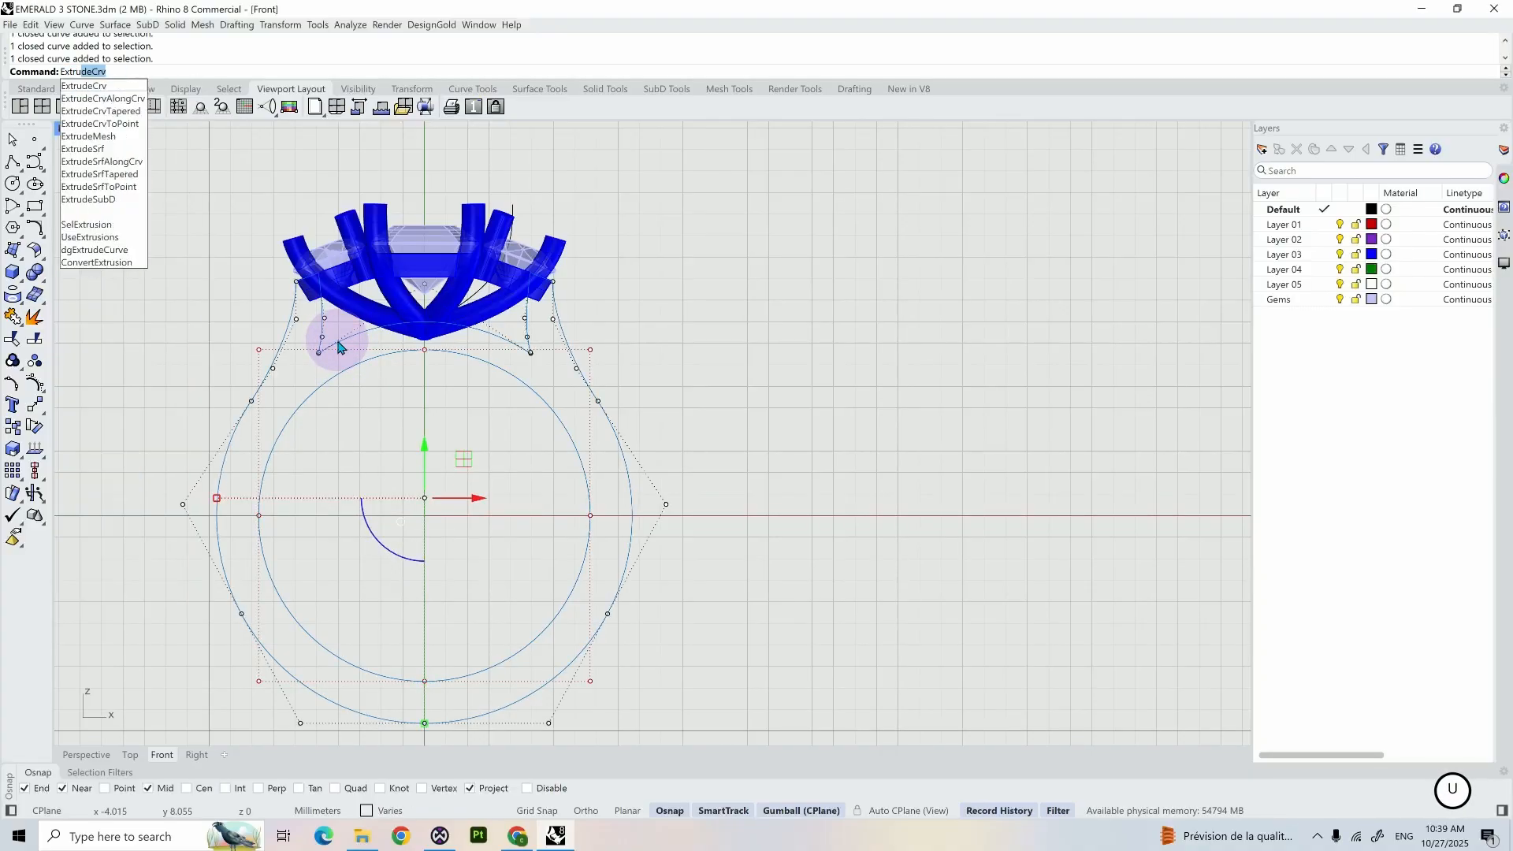
key(Return)
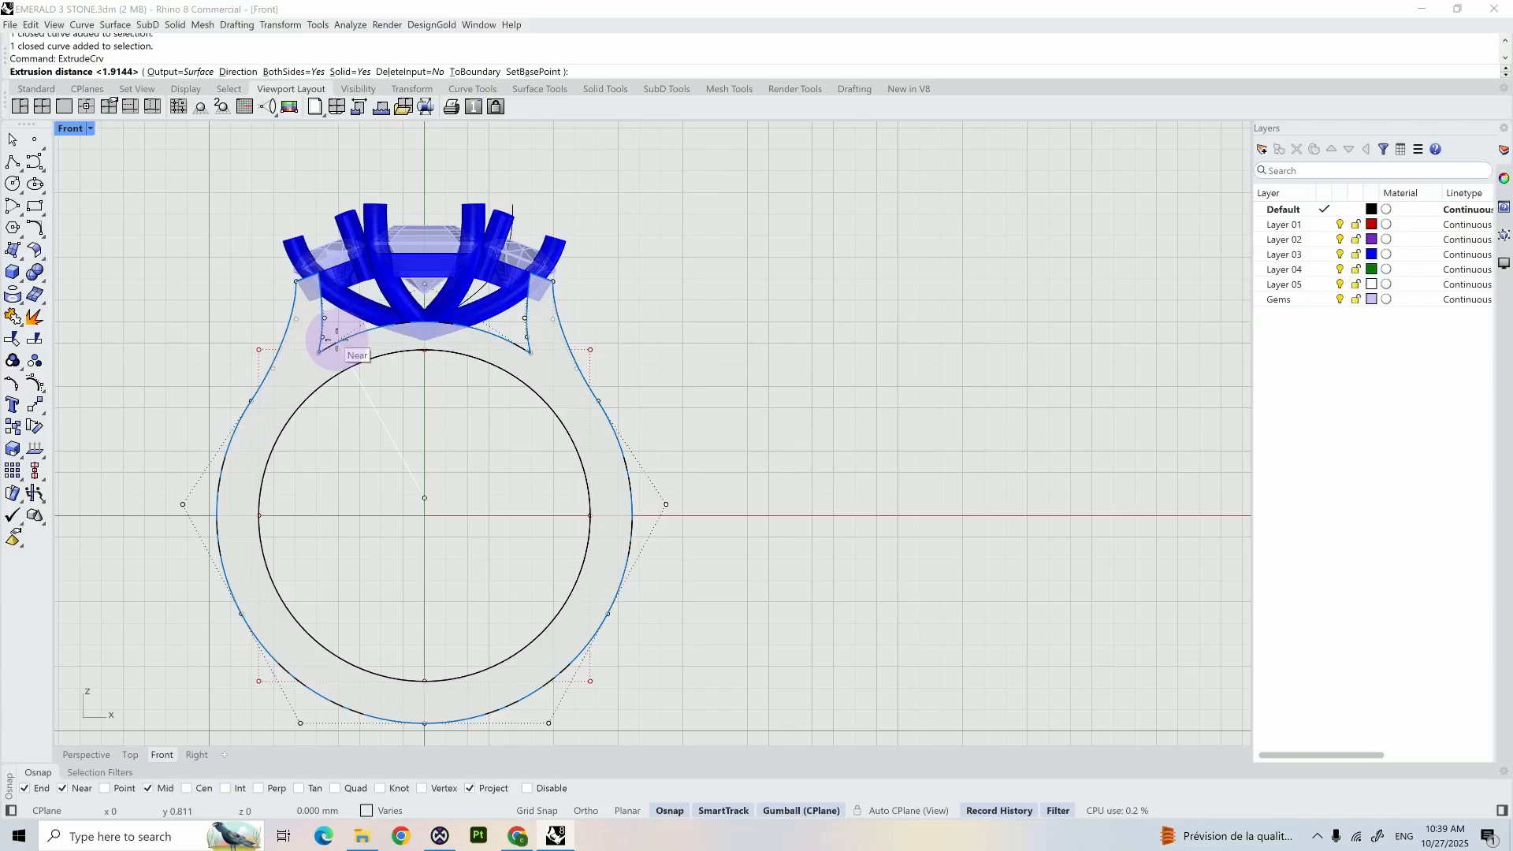
click(85, 755)
scroll(500, 484, down, 3)
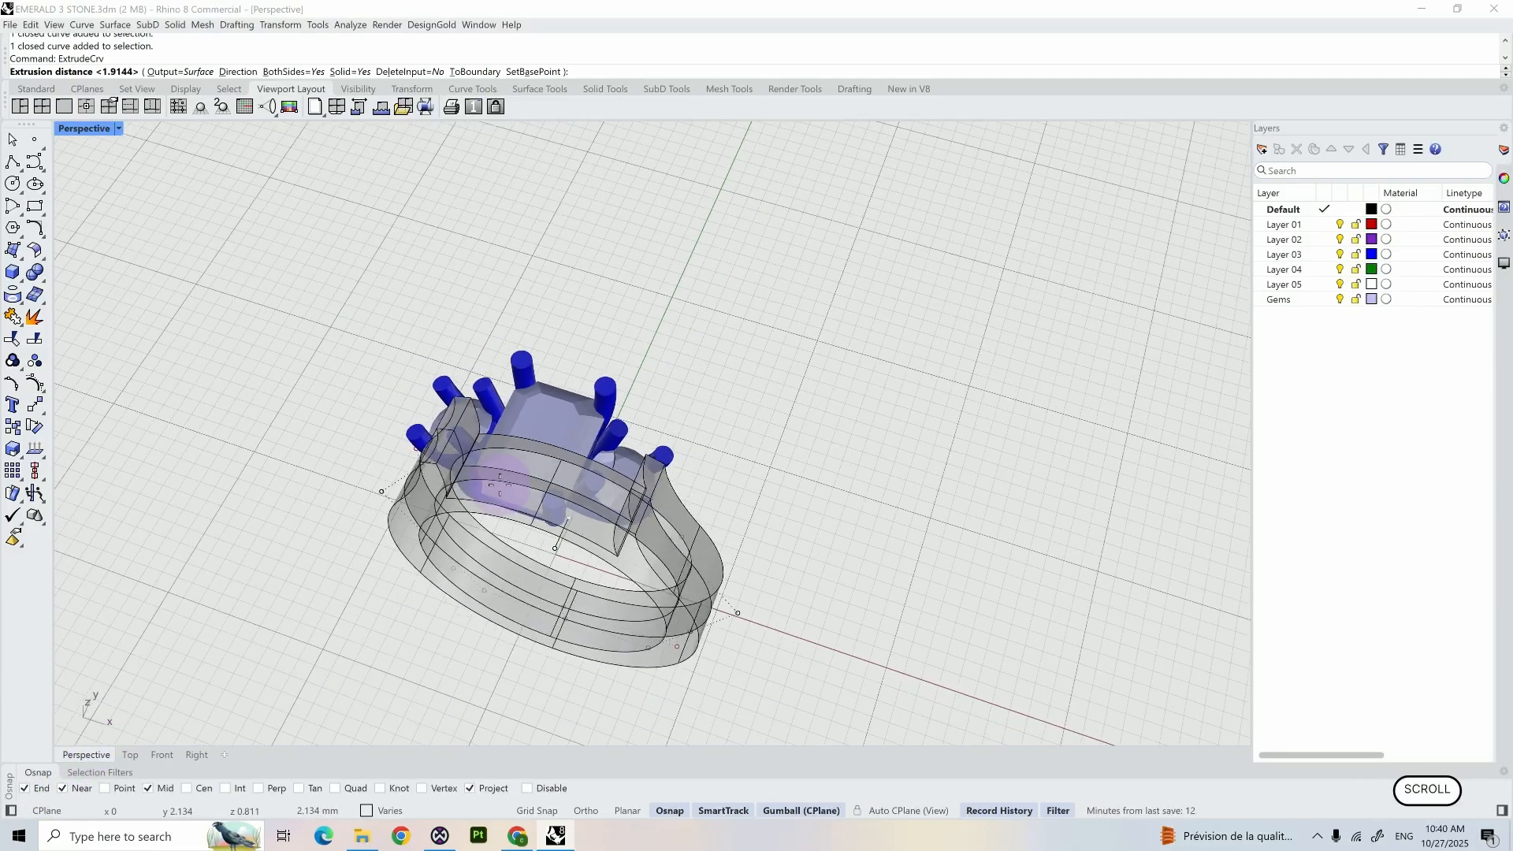
shift+right_drag(504, 410, 513, 405)
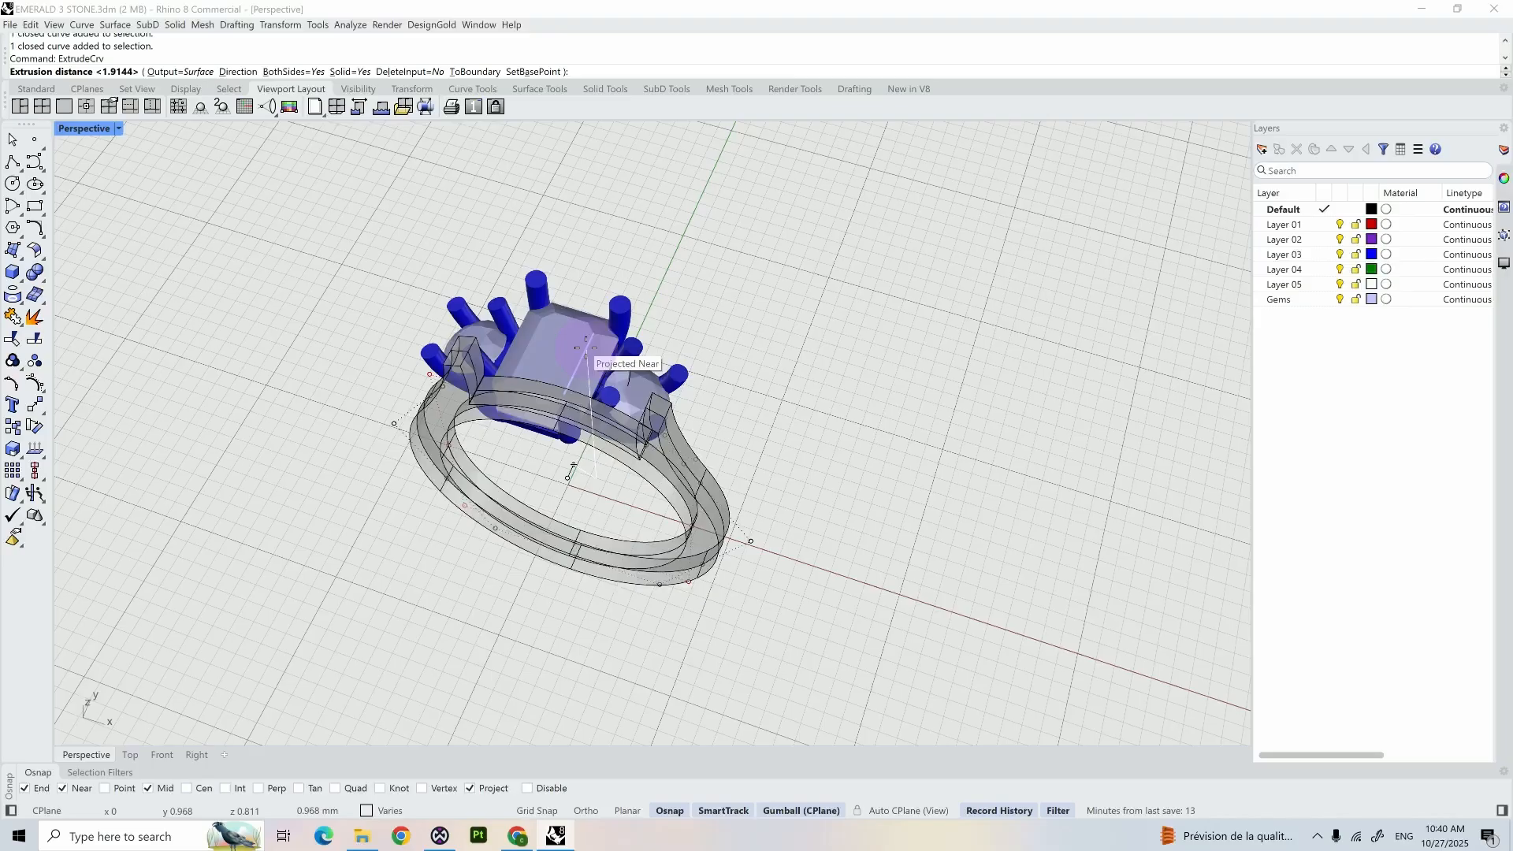
text(2.)
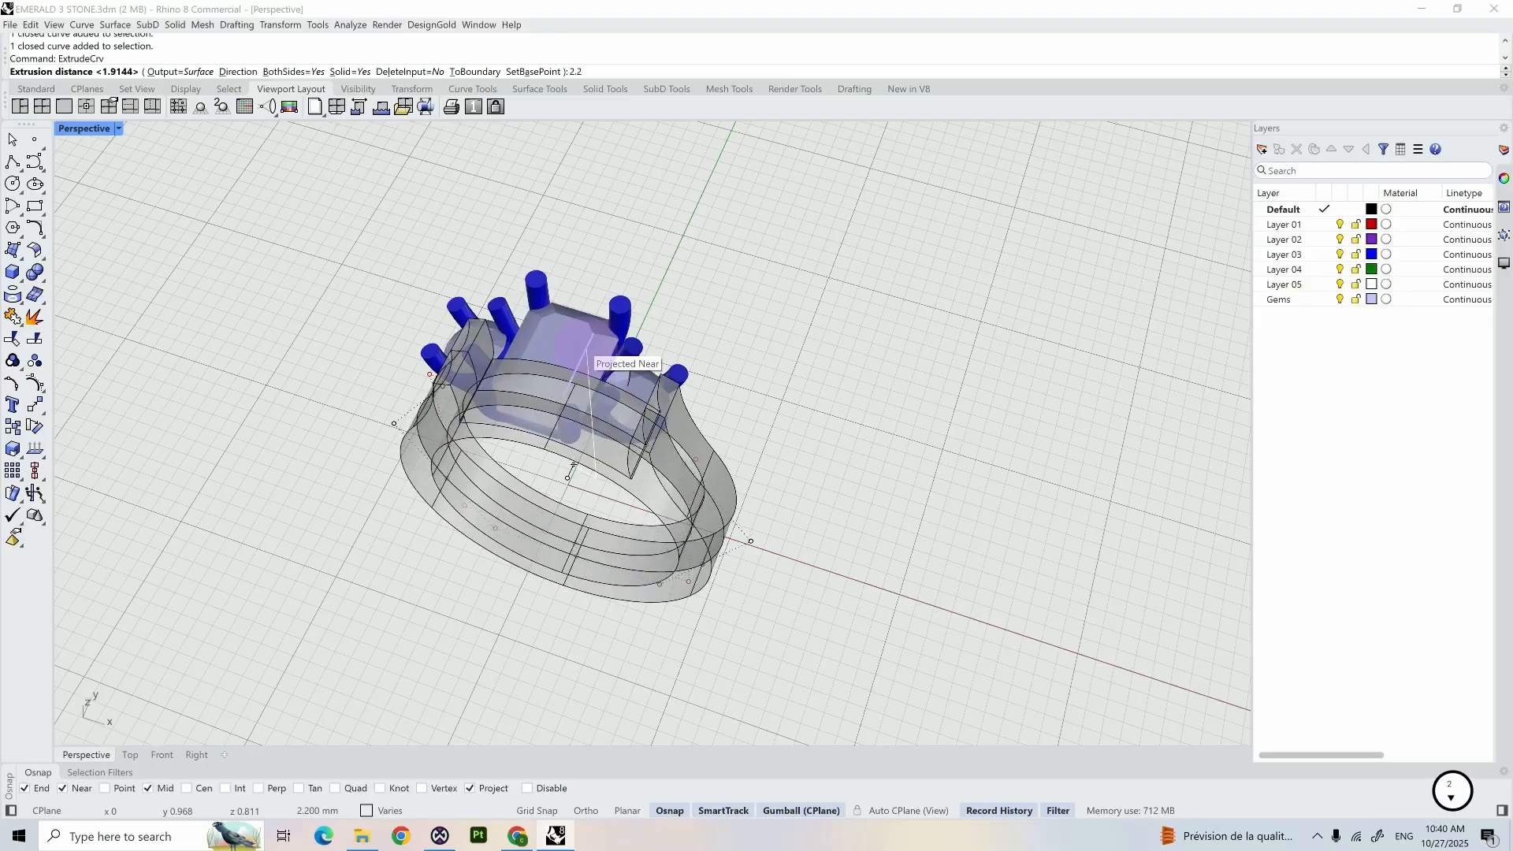
text(2/2)
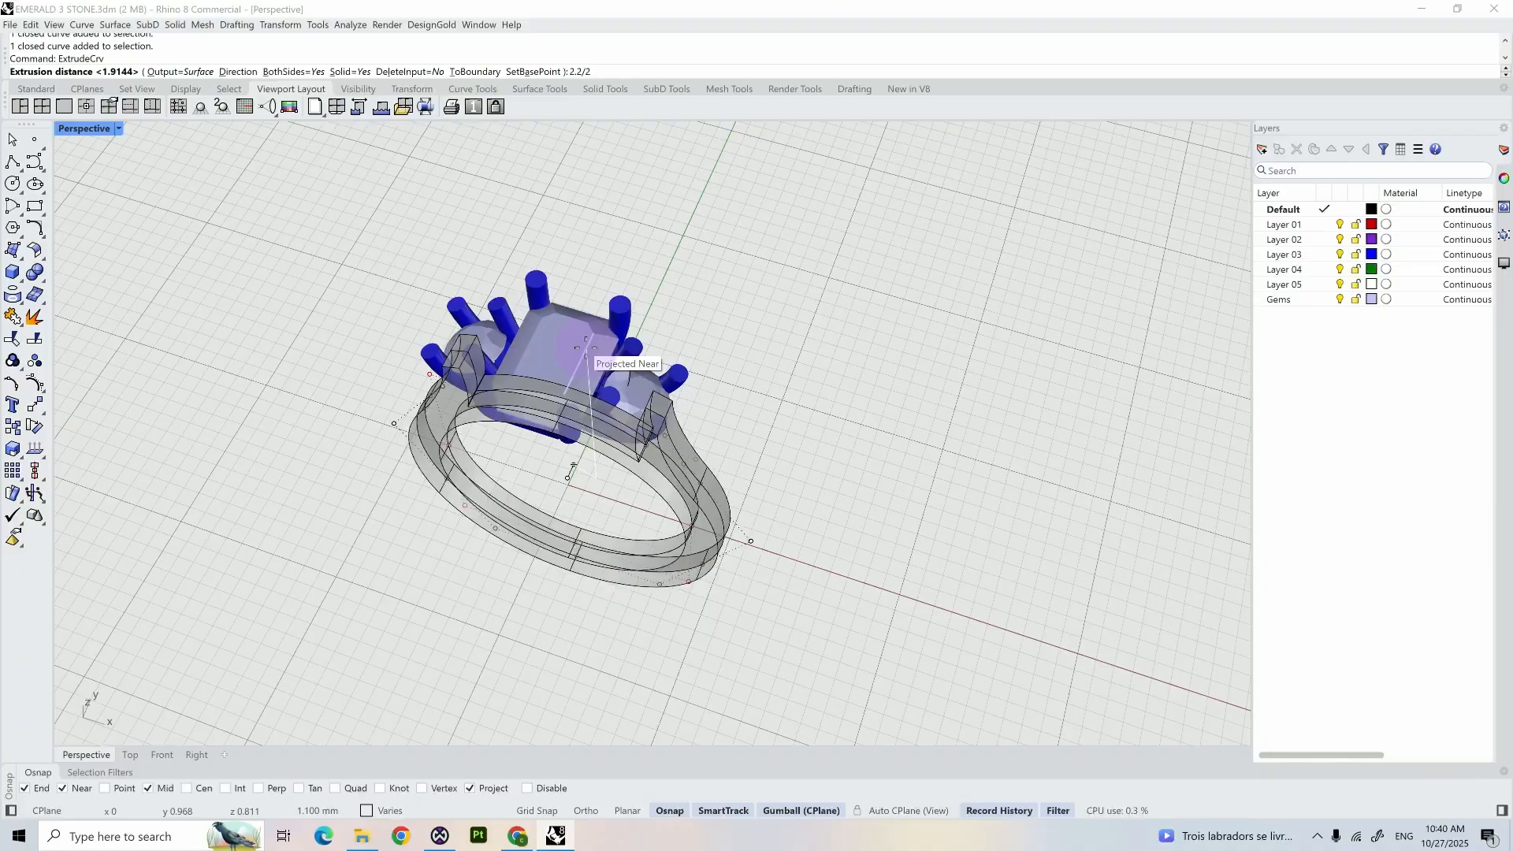
key(Return)
key(Return)
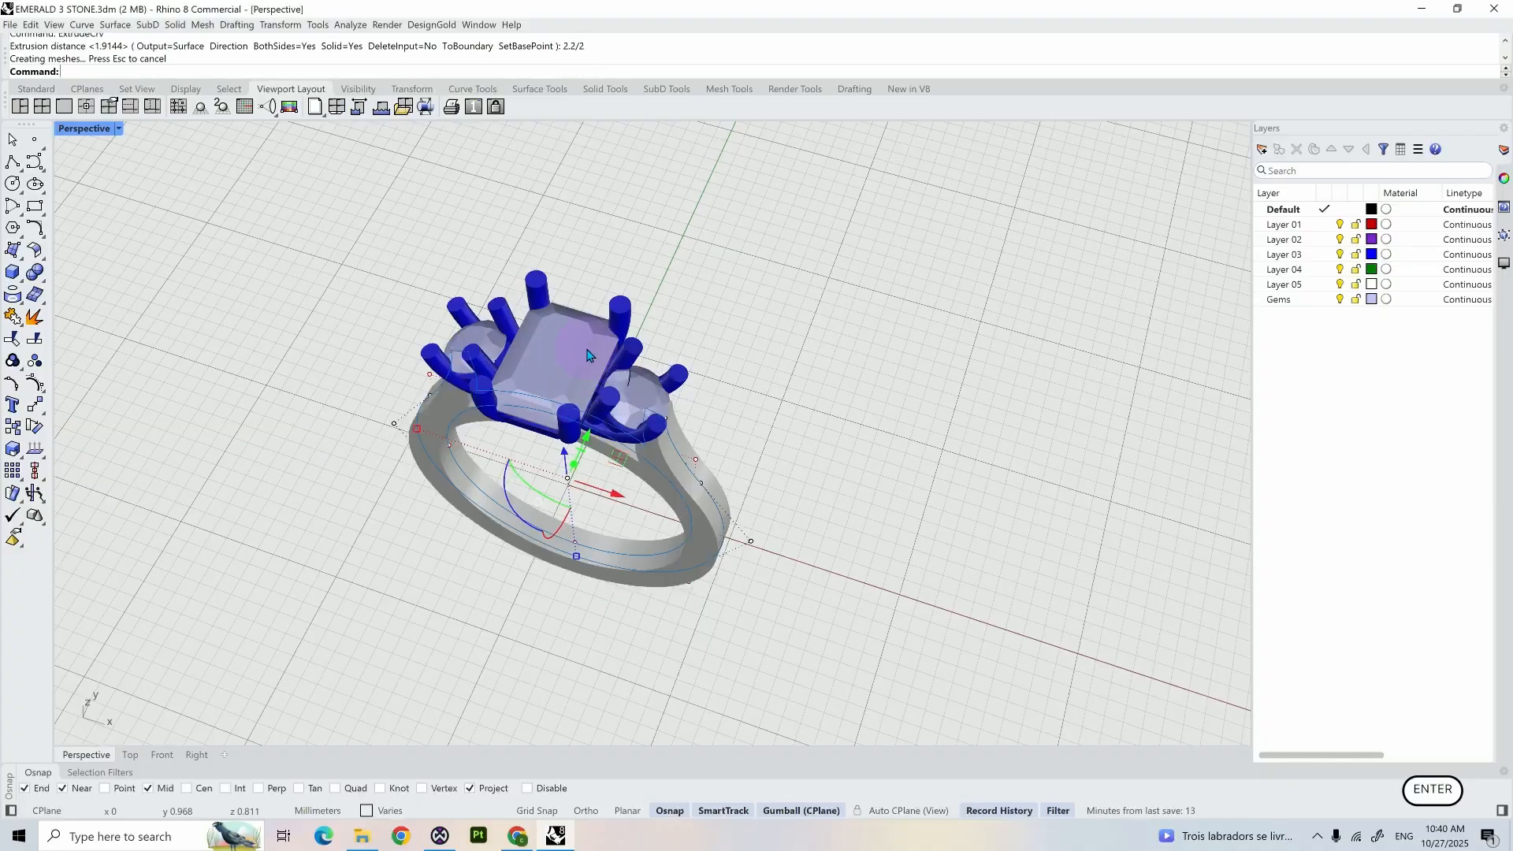
- Fillet the front and back edges of the finger hole with a 0.6 mm radius
mouse_move(574, 449)
right_down()
mouse_move(575, 624)
mouse_move(535, 542)
mouse_move(574, 613)
mouse_move(555, 442)
mouse_move(596, 458)
mouse_move(557, 449)
right_up()
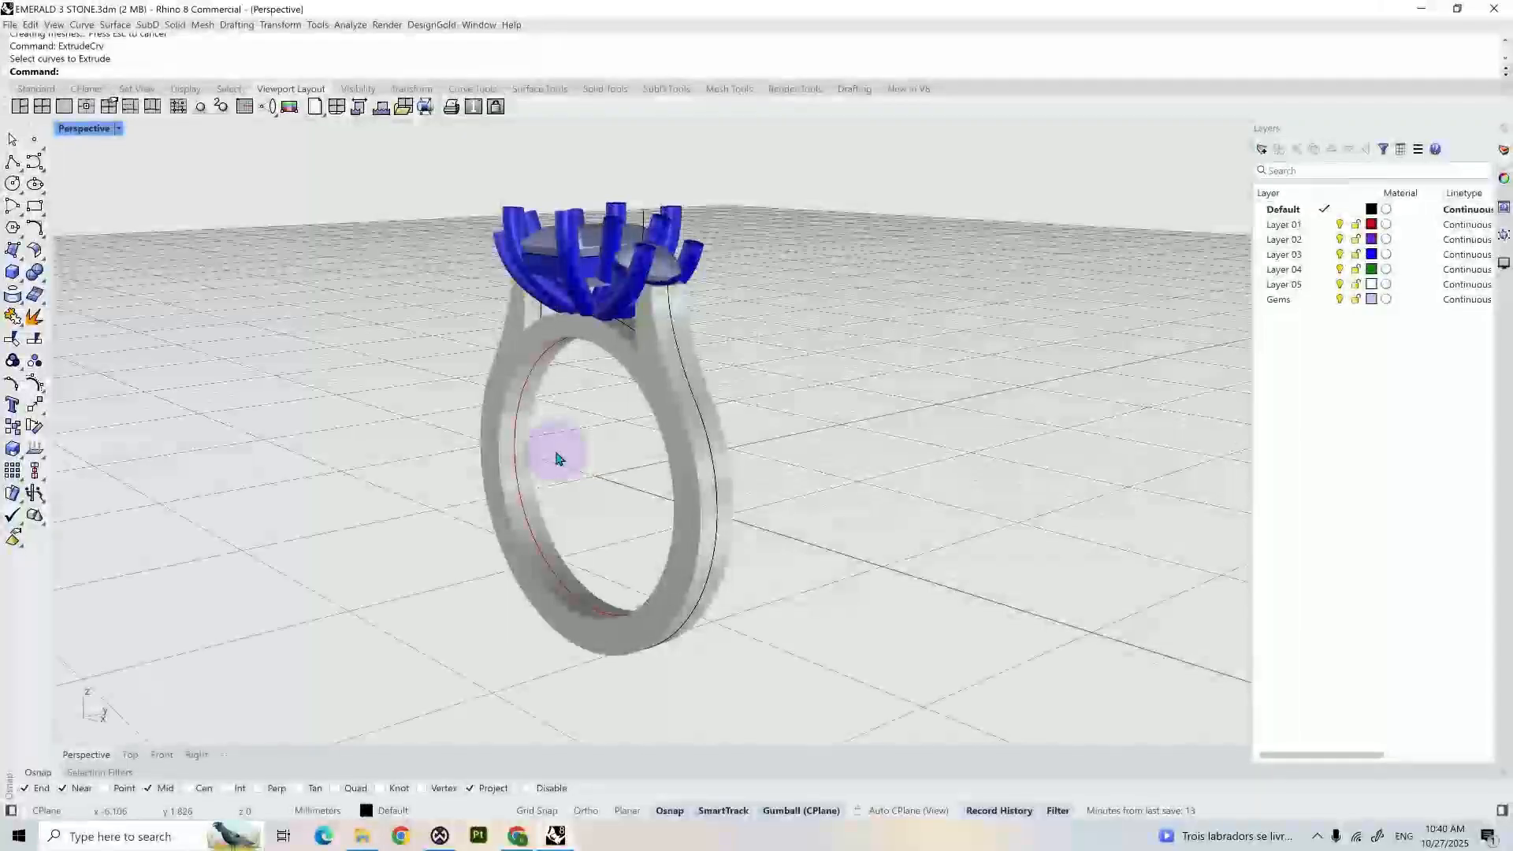
scroll(538, 412, up, 3)
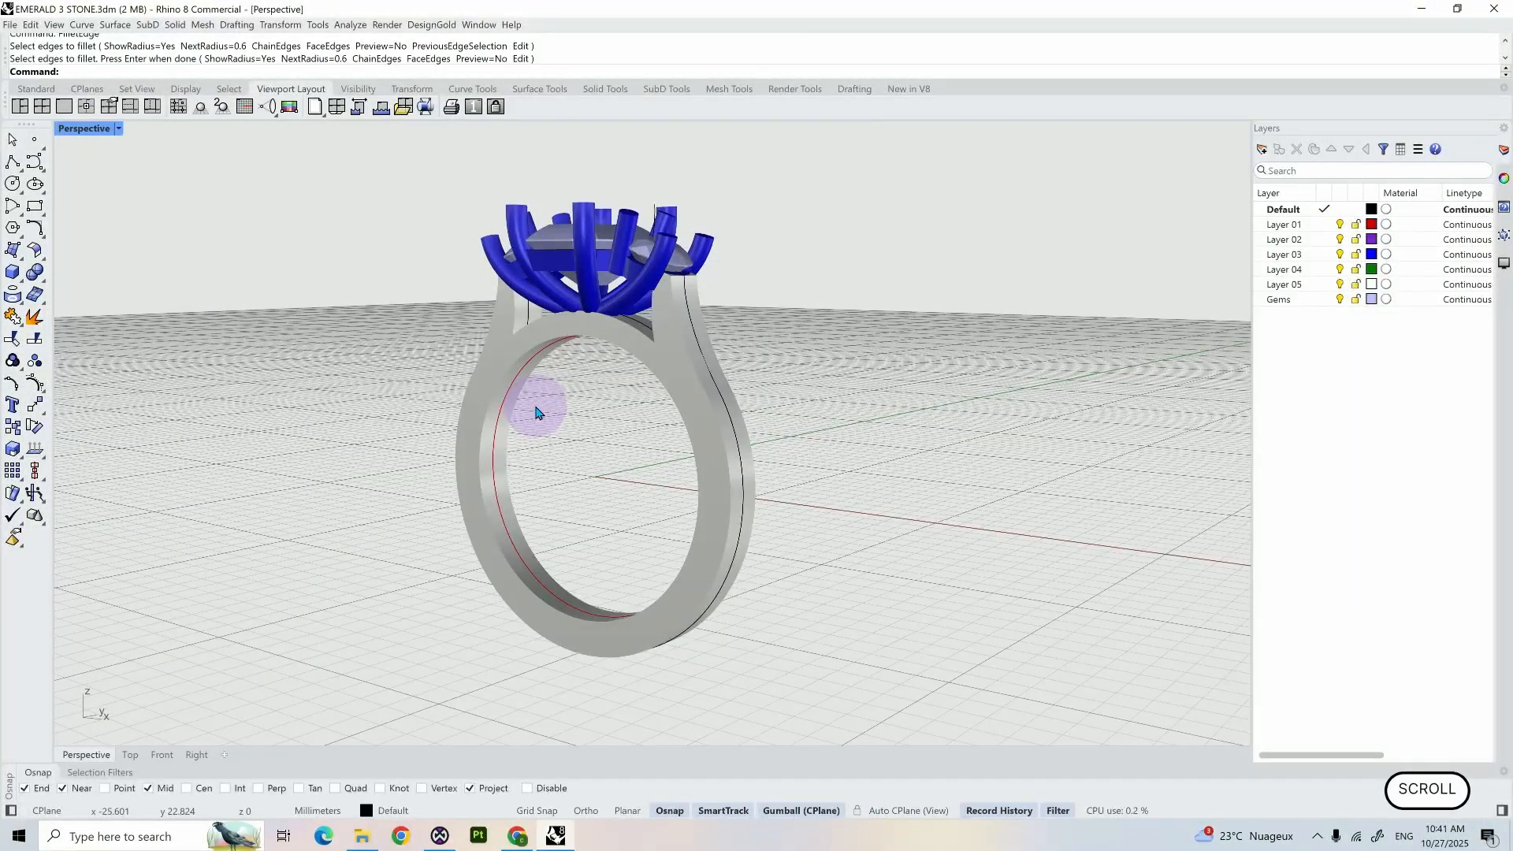
scroll(538, 412, up, 3)
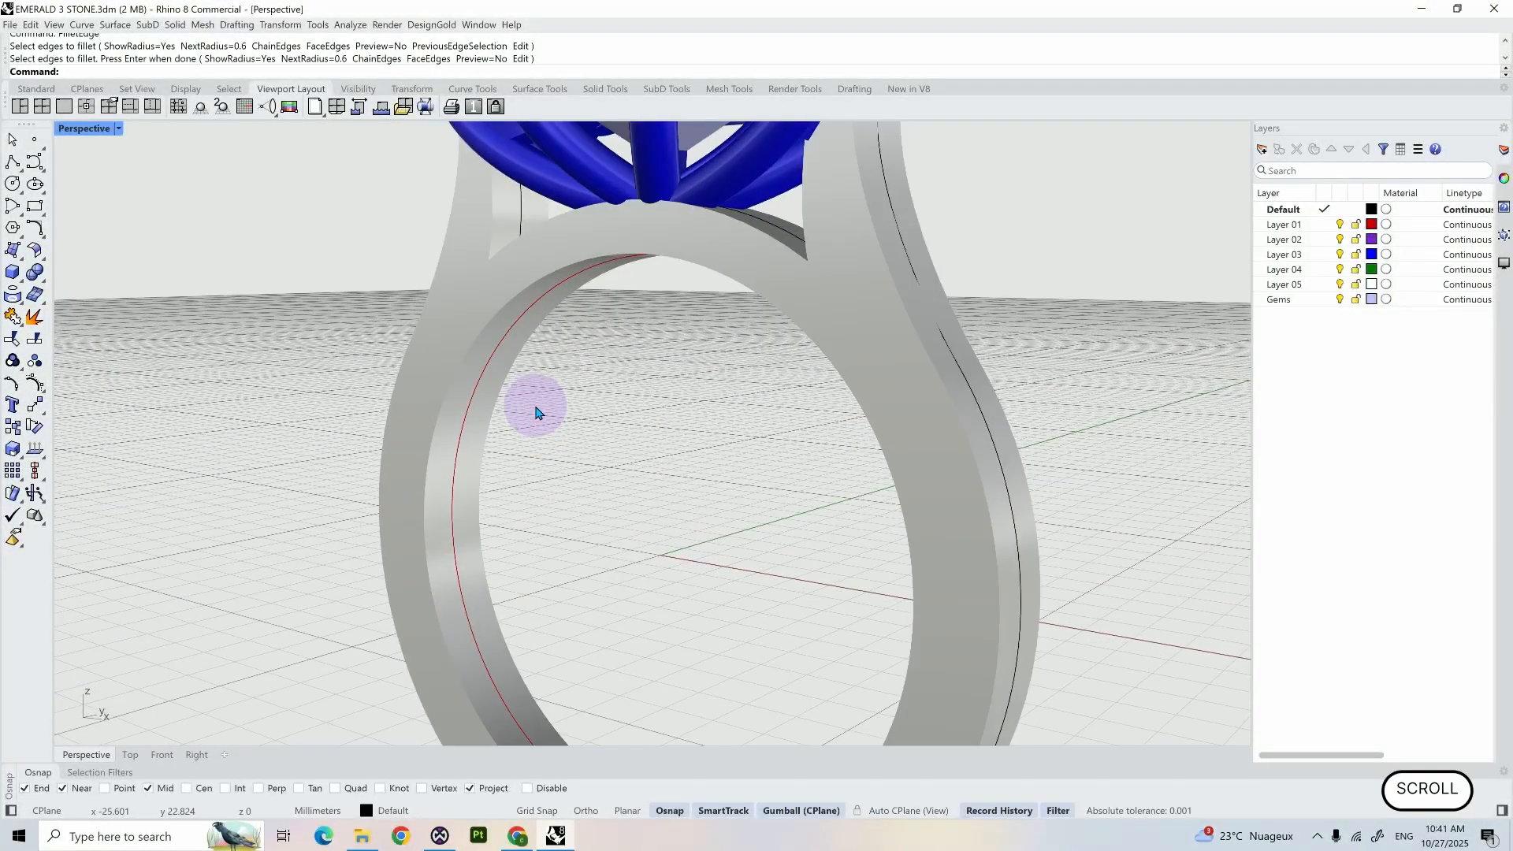
right_click(536, 407)
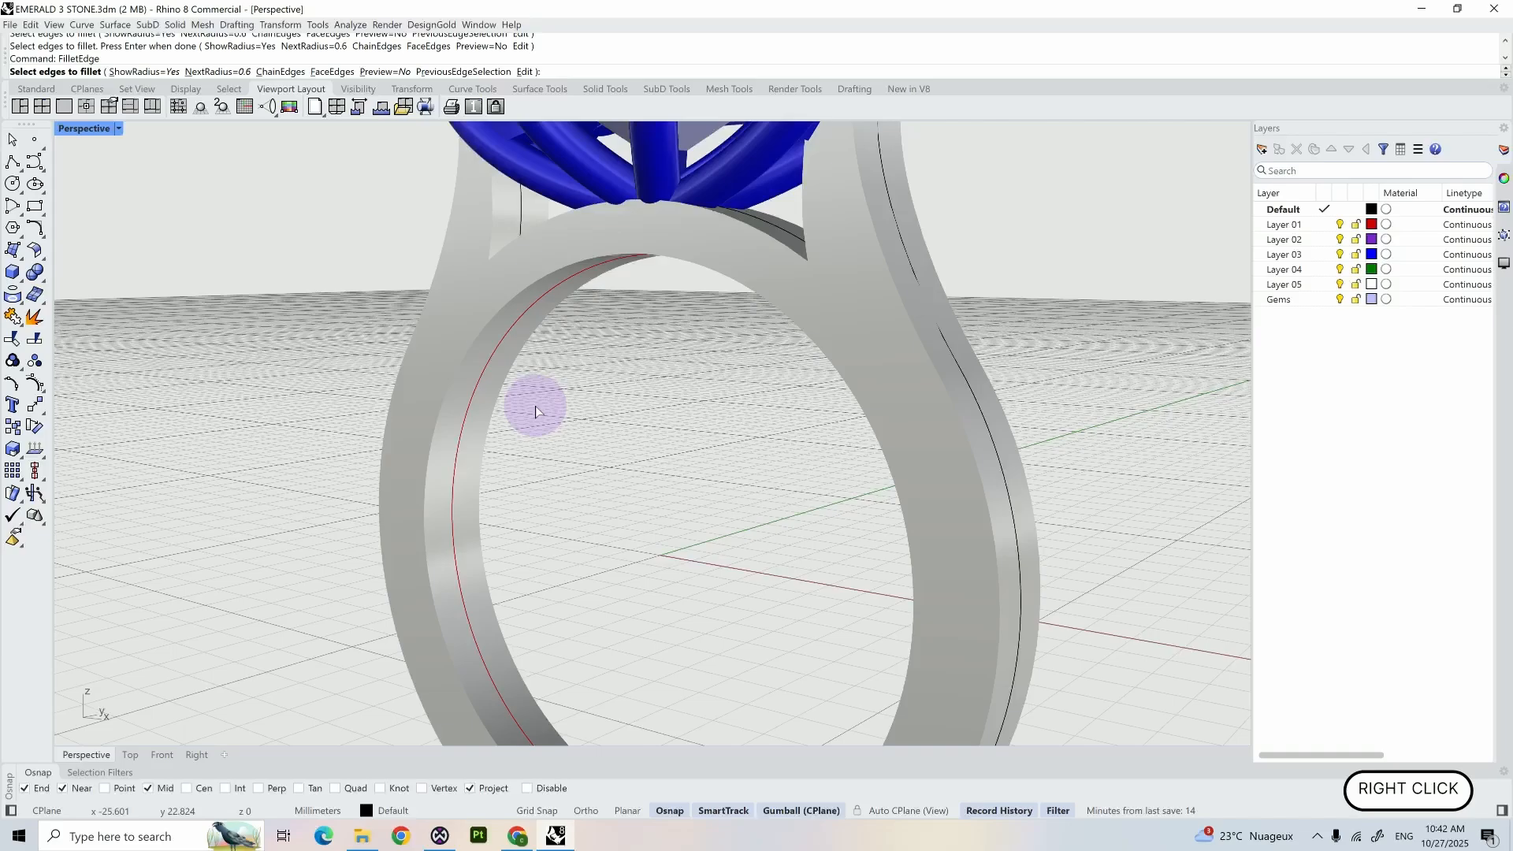
click(452, 381)
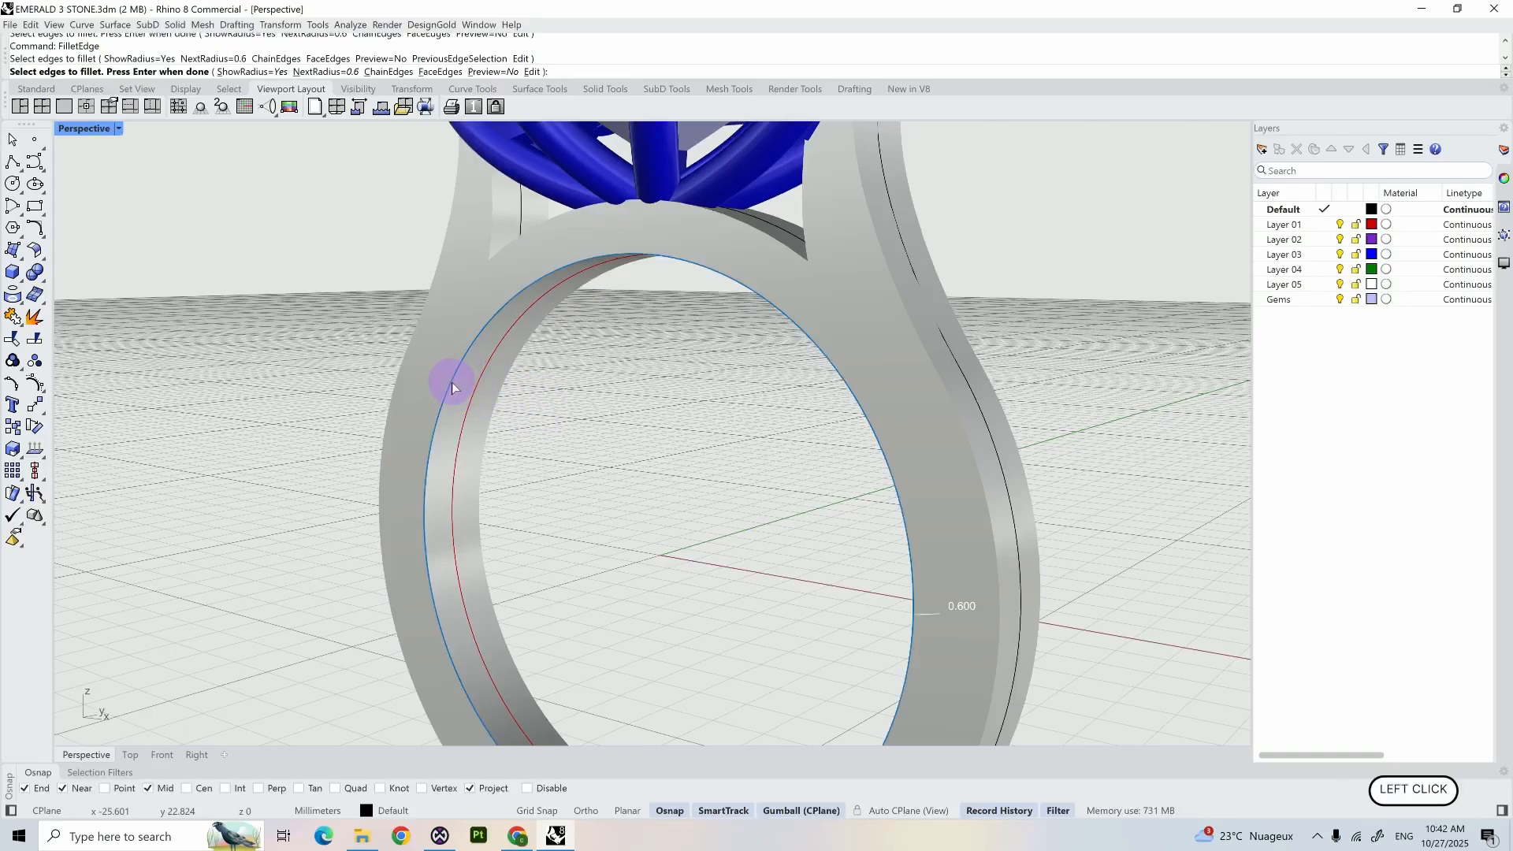
click(498, 395)
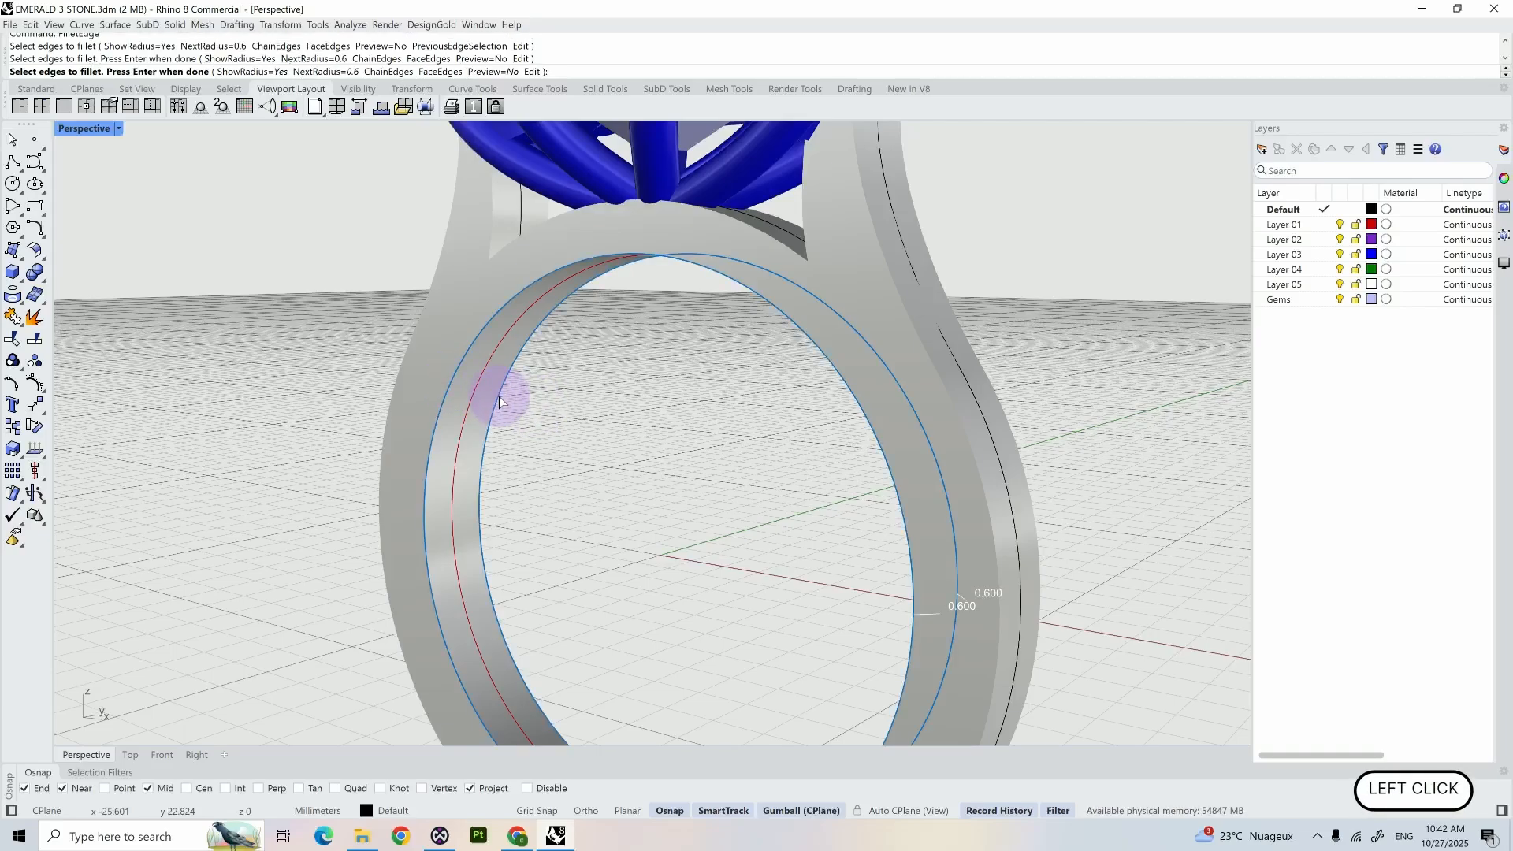
scroll(499, 395, down, 3)
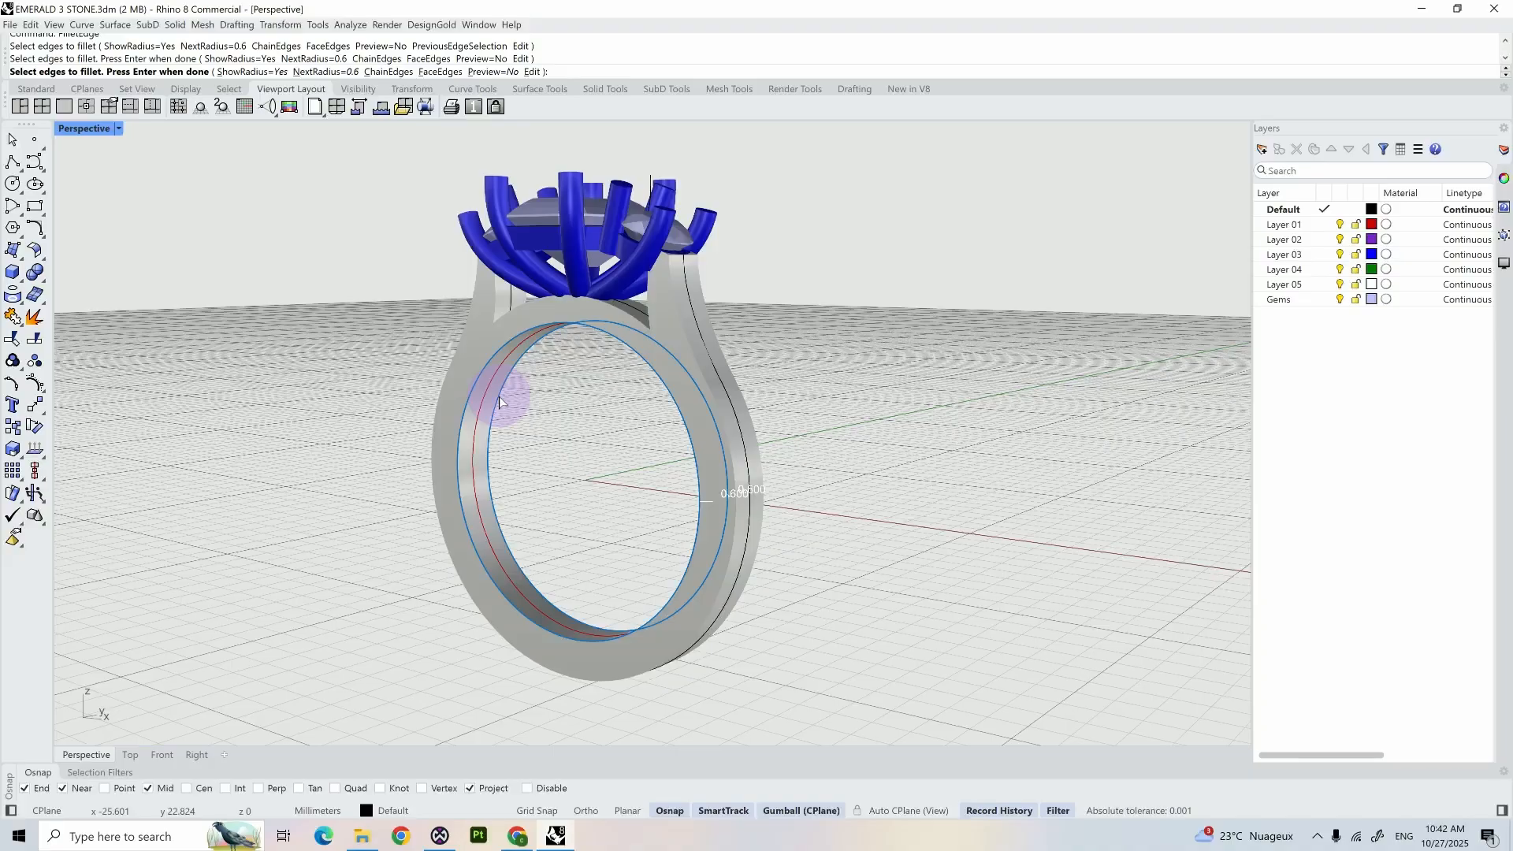
key(Return)
key(Return)
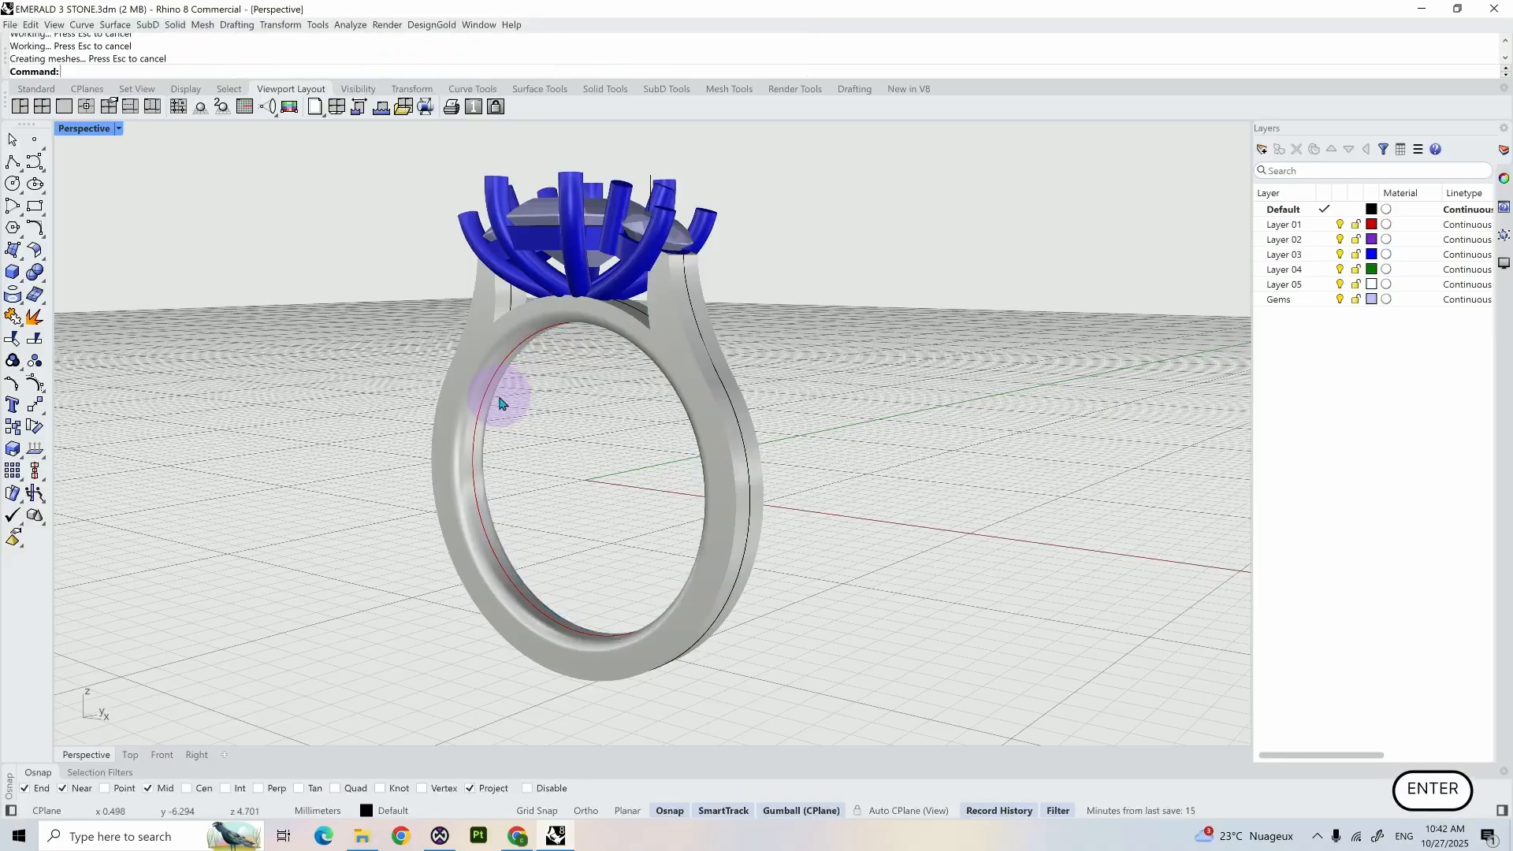
- Fillet the front and back edges of the shank opening beneath the stone setting with a 0.2 mm radius
right_click(696, 319)
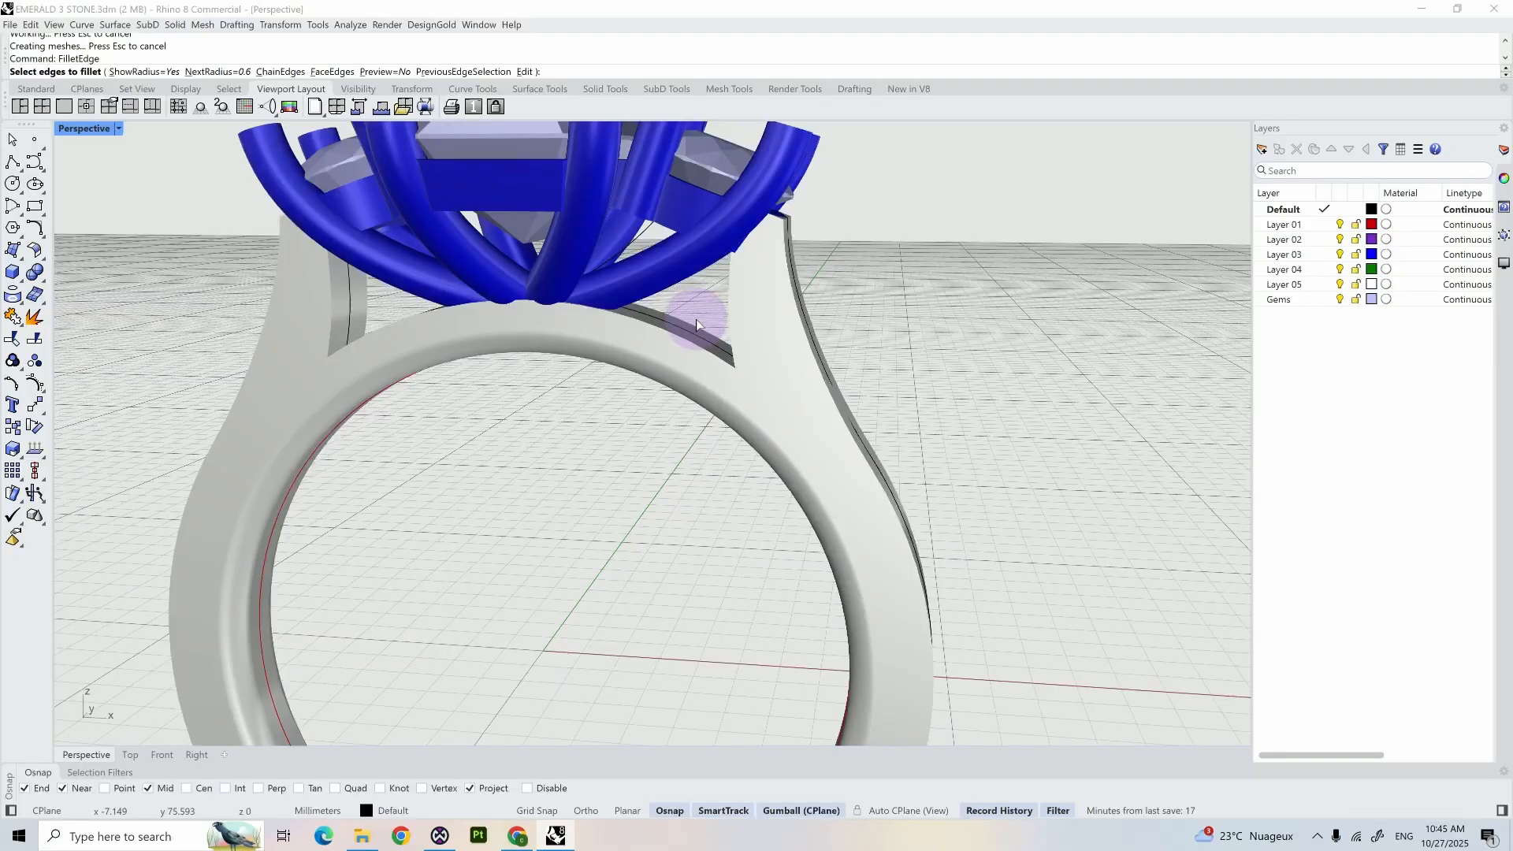
text(0.0)
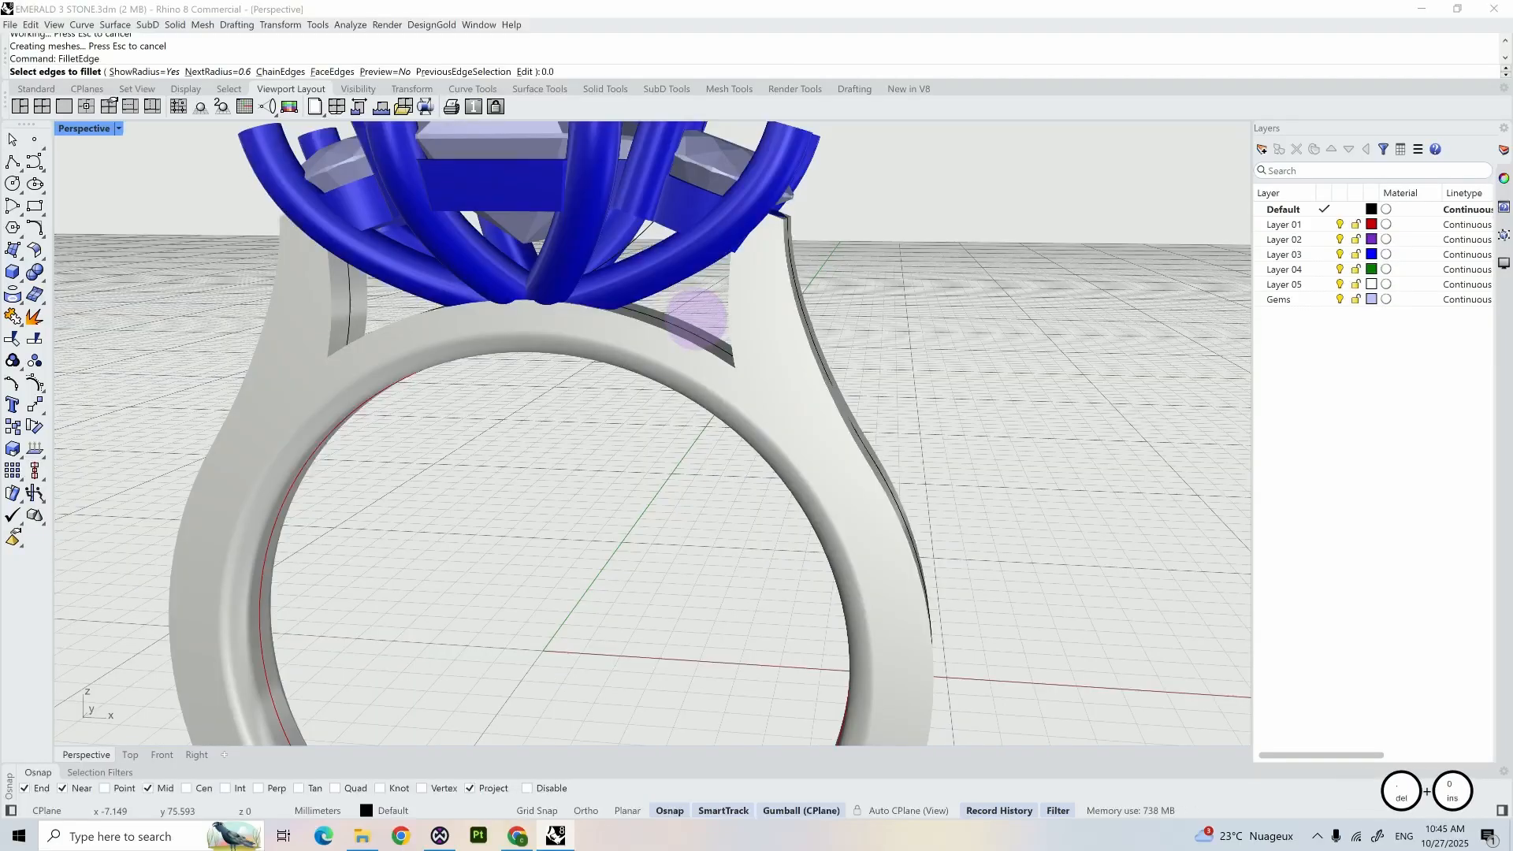
key(BackSpace)
text(2)
right_click(696, 319)
drag(696, 319, 658, 330)
right_drag(816, 301, 897, 285)
drag(742, 288, 687, 301)
right_drag(687, 300, 660, 302)
click(317, 305)
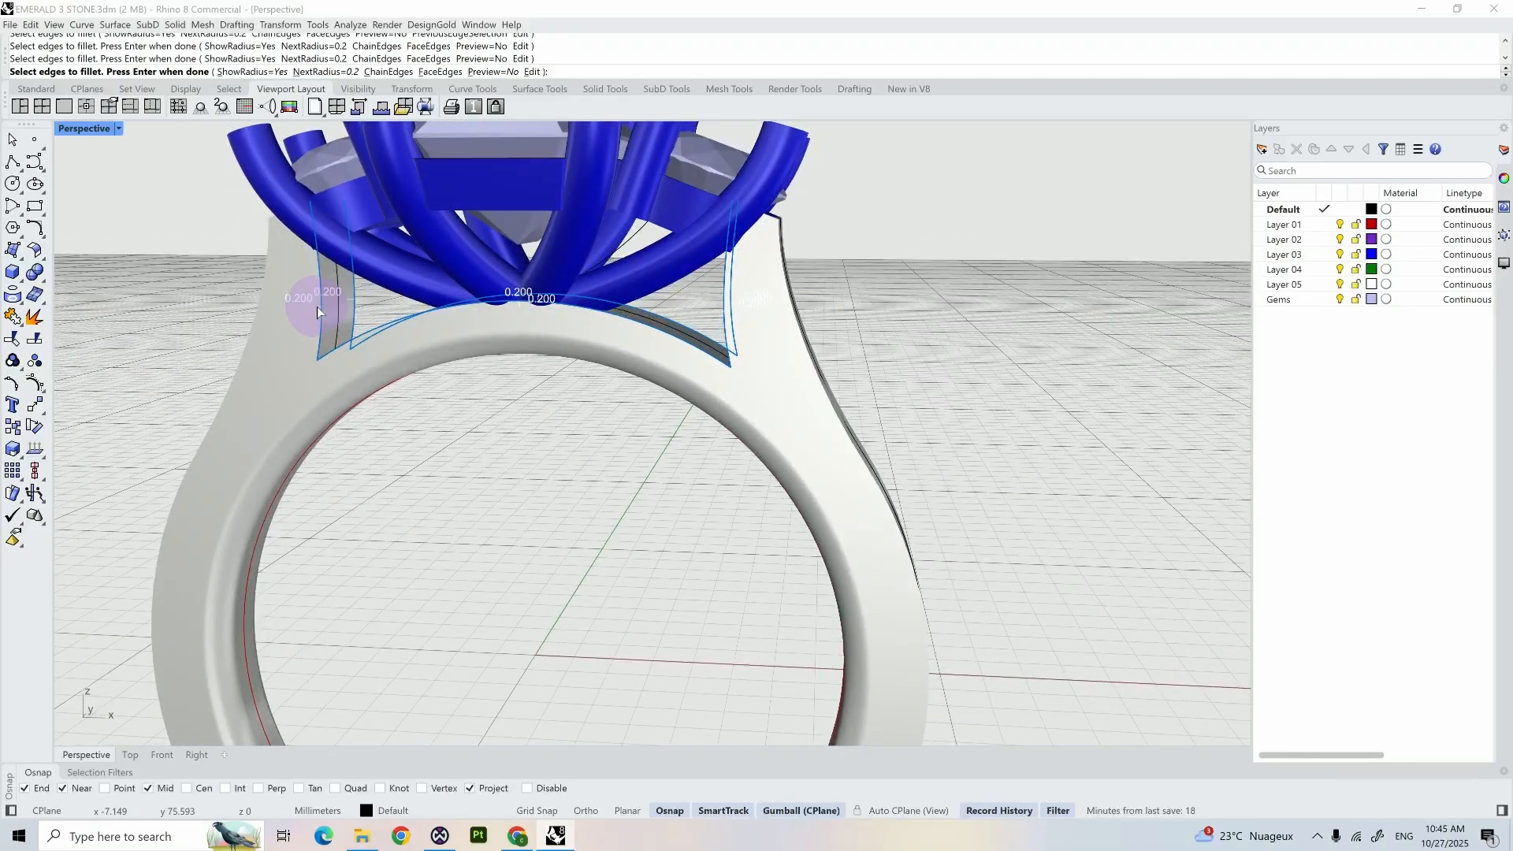
key(Return)
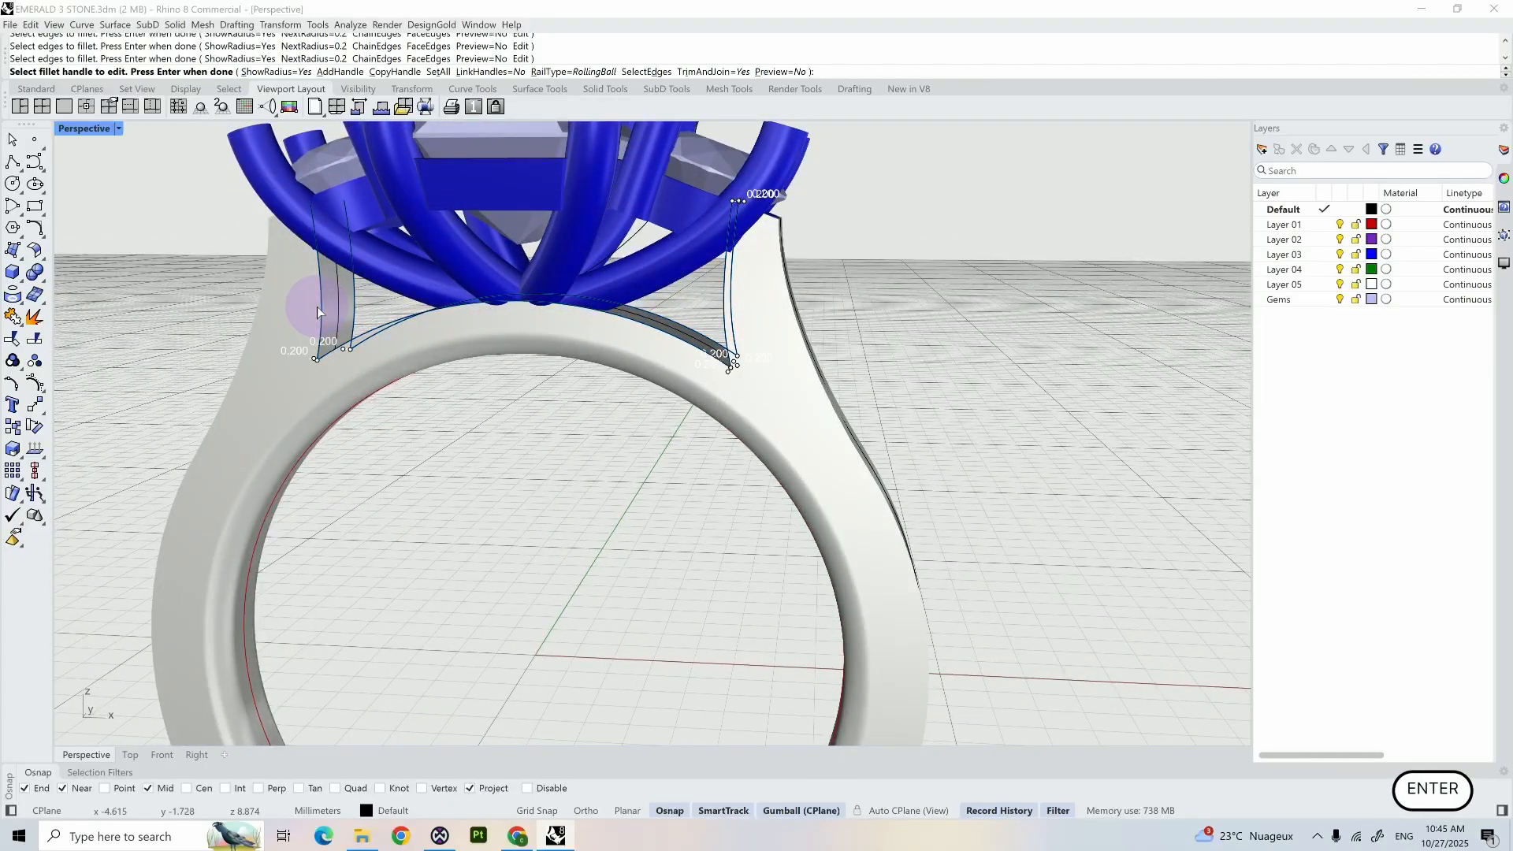
key(Return)
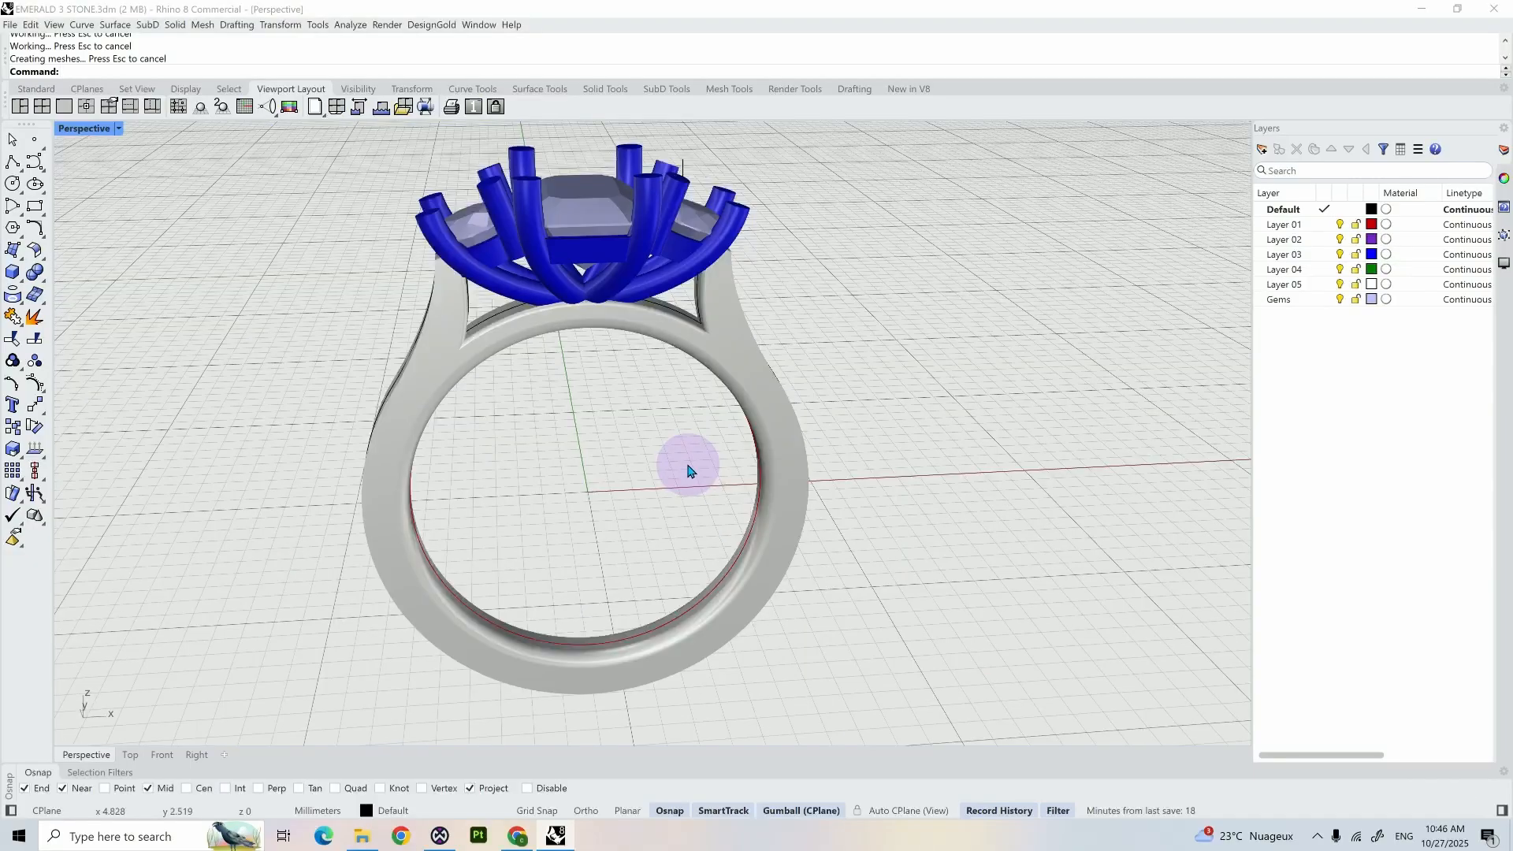
- Import Round gem.3dm from the Gems folder into the ring model
right_drag(685, 470, 716, 405)
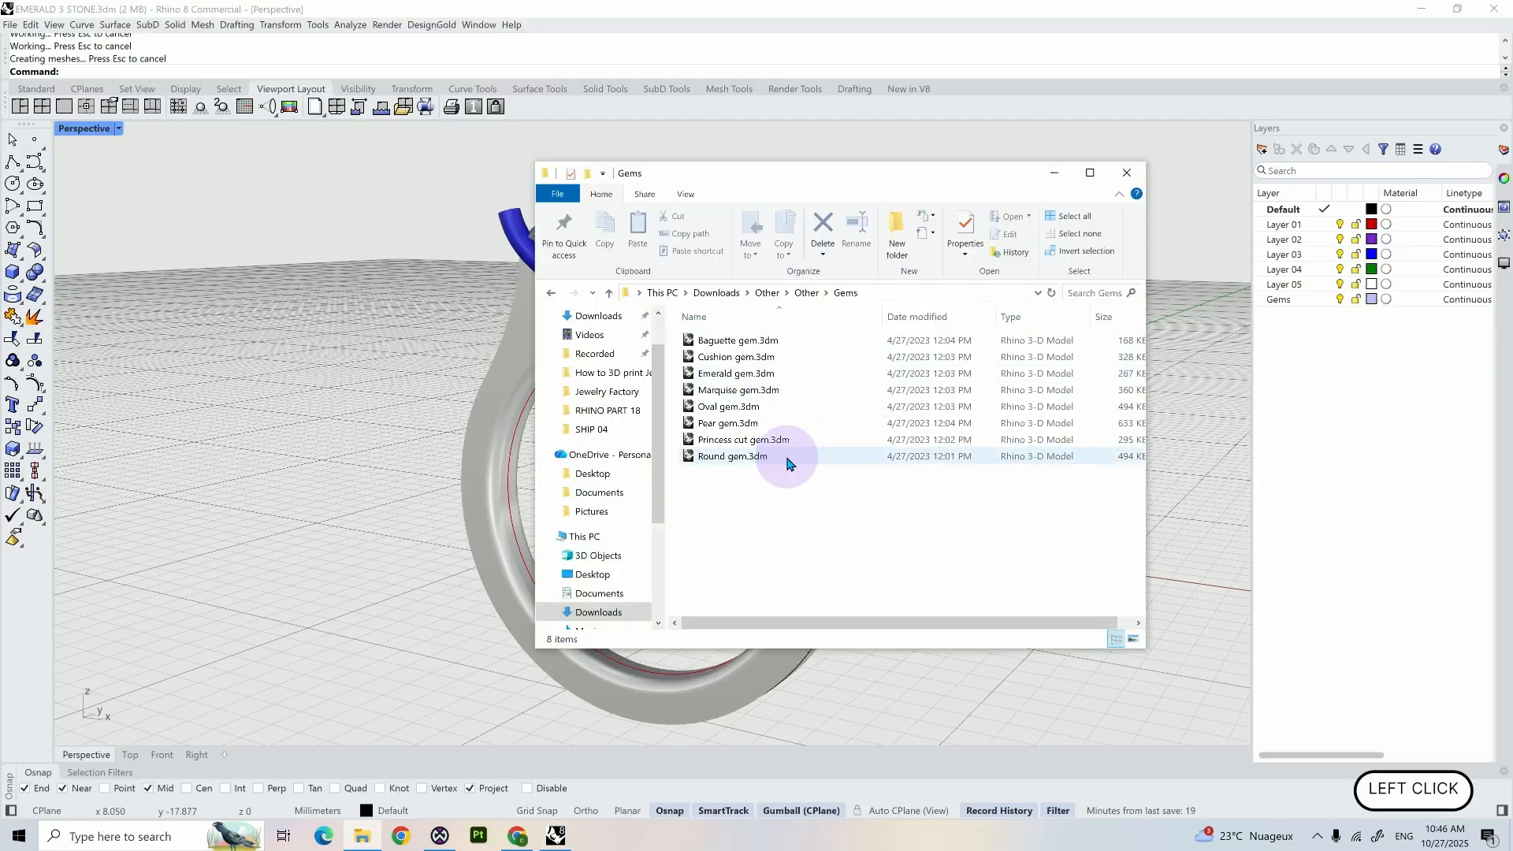
drag(788, 463, 473, 492)
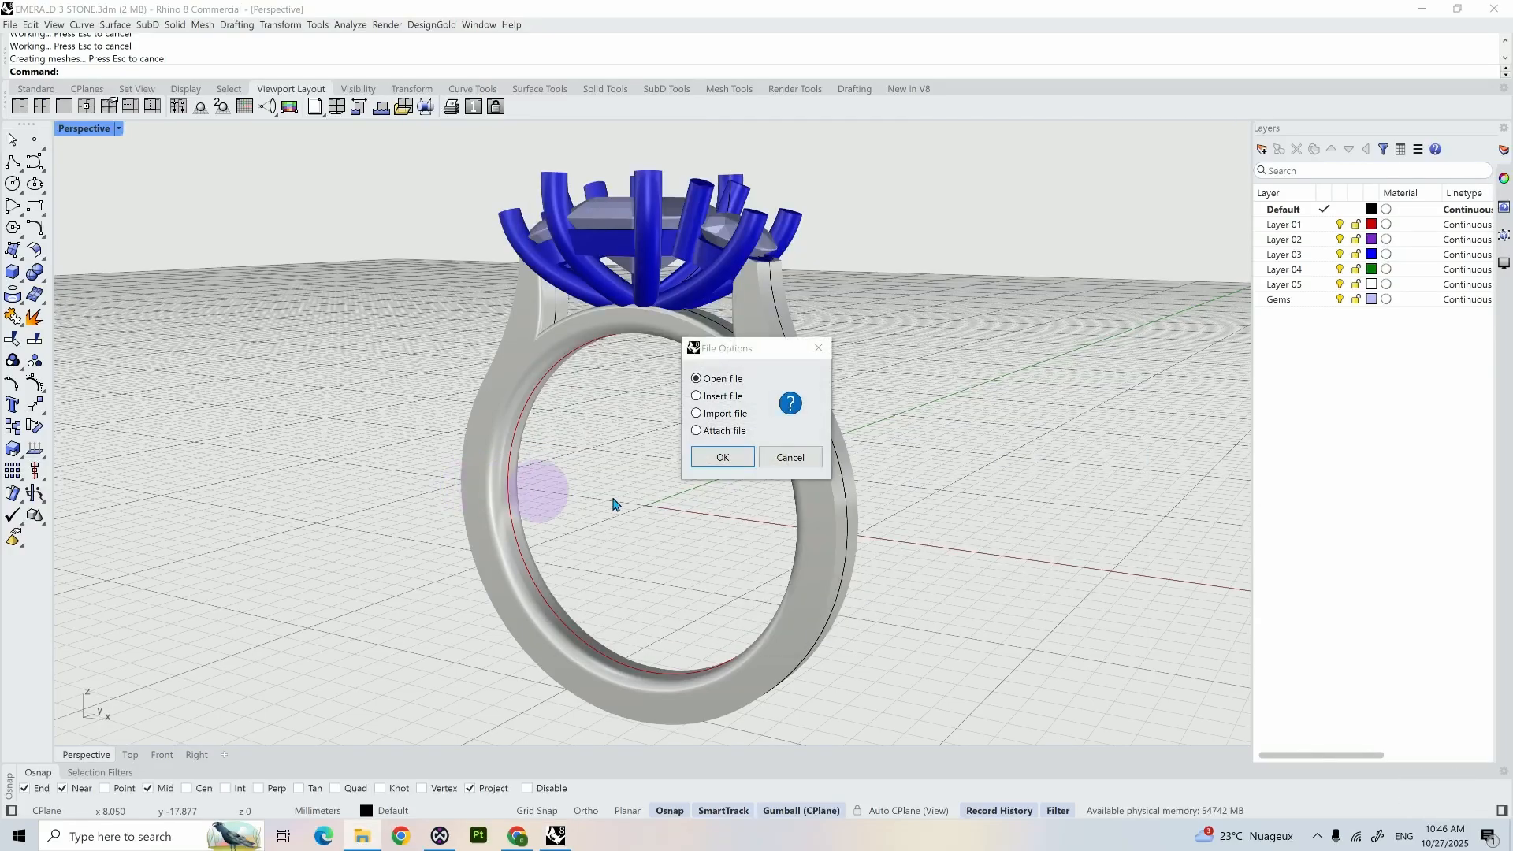
click(715, 414)
click(721, 457)
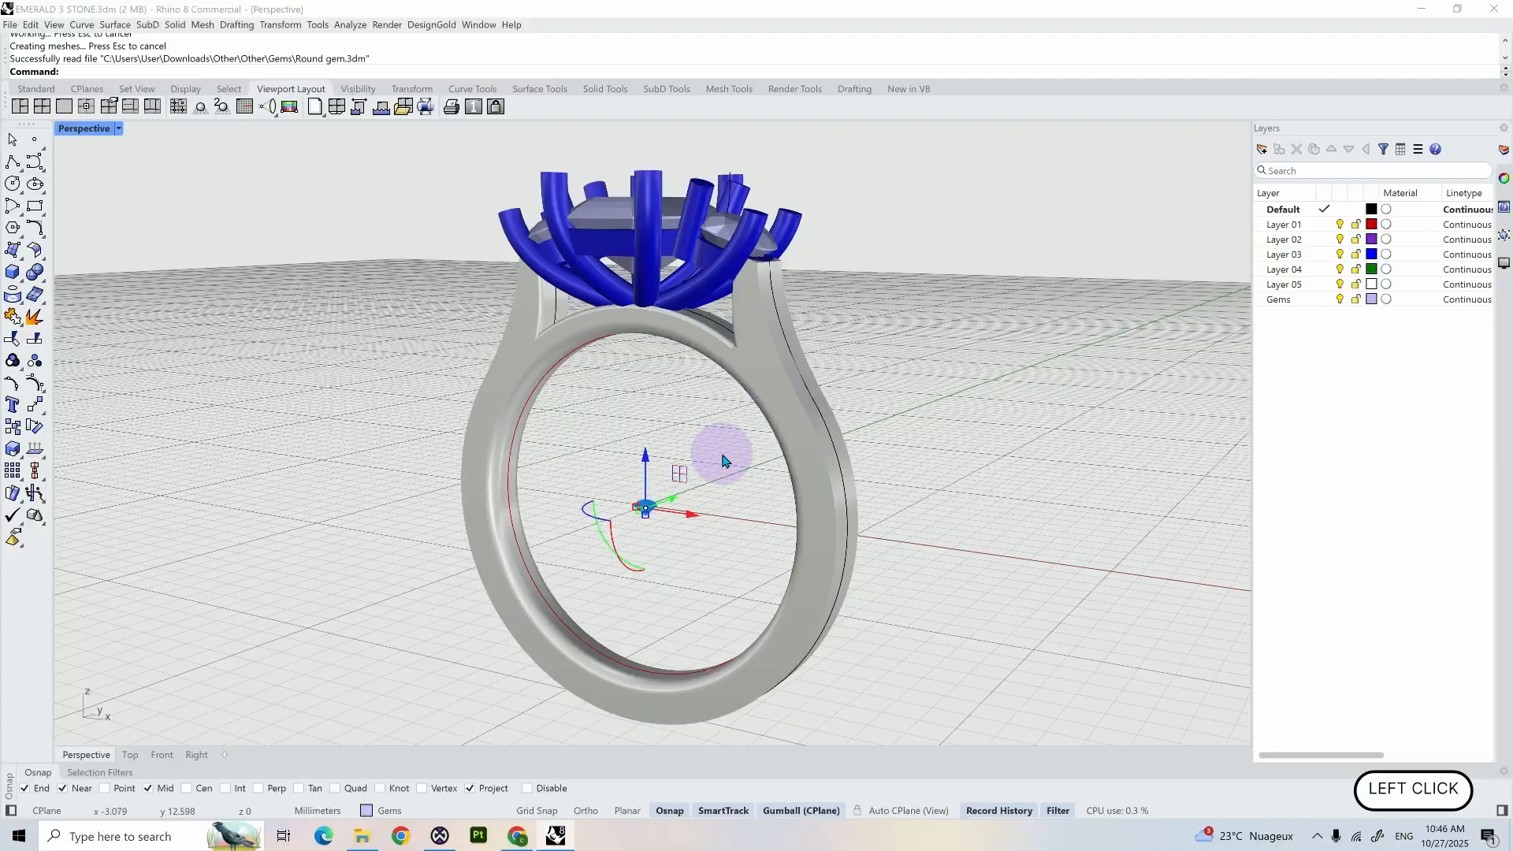
- Scale up the imported round gem at the centre of the ring
scroll(721, 478, up, 3)
right_drag(722, 477, 745, 476)
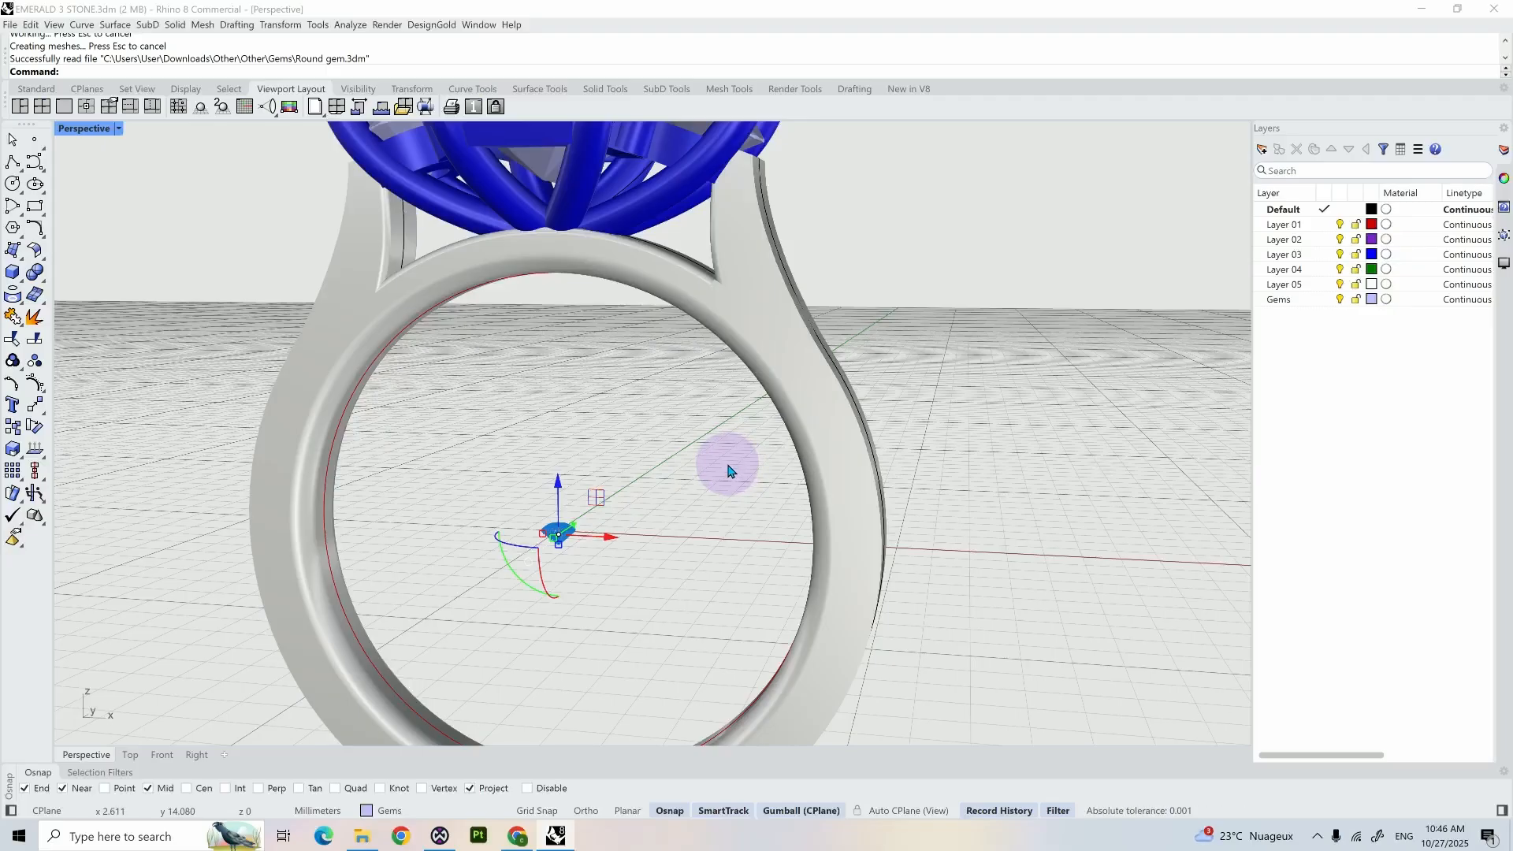
scroll(728, 471, up, 2)
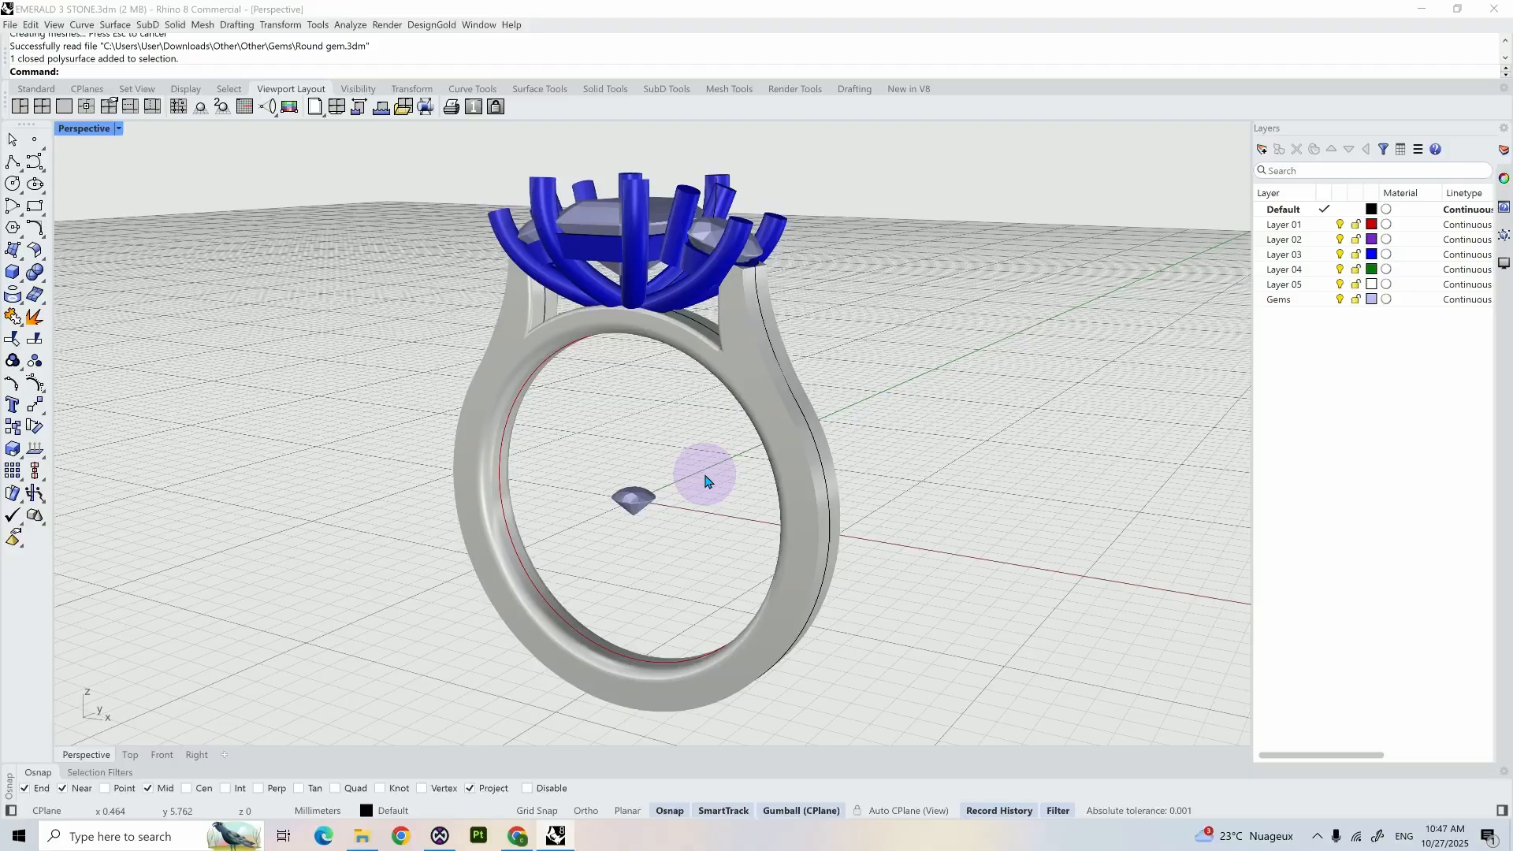
right_drag(705, 481, 675, 503)
click(593, 518)
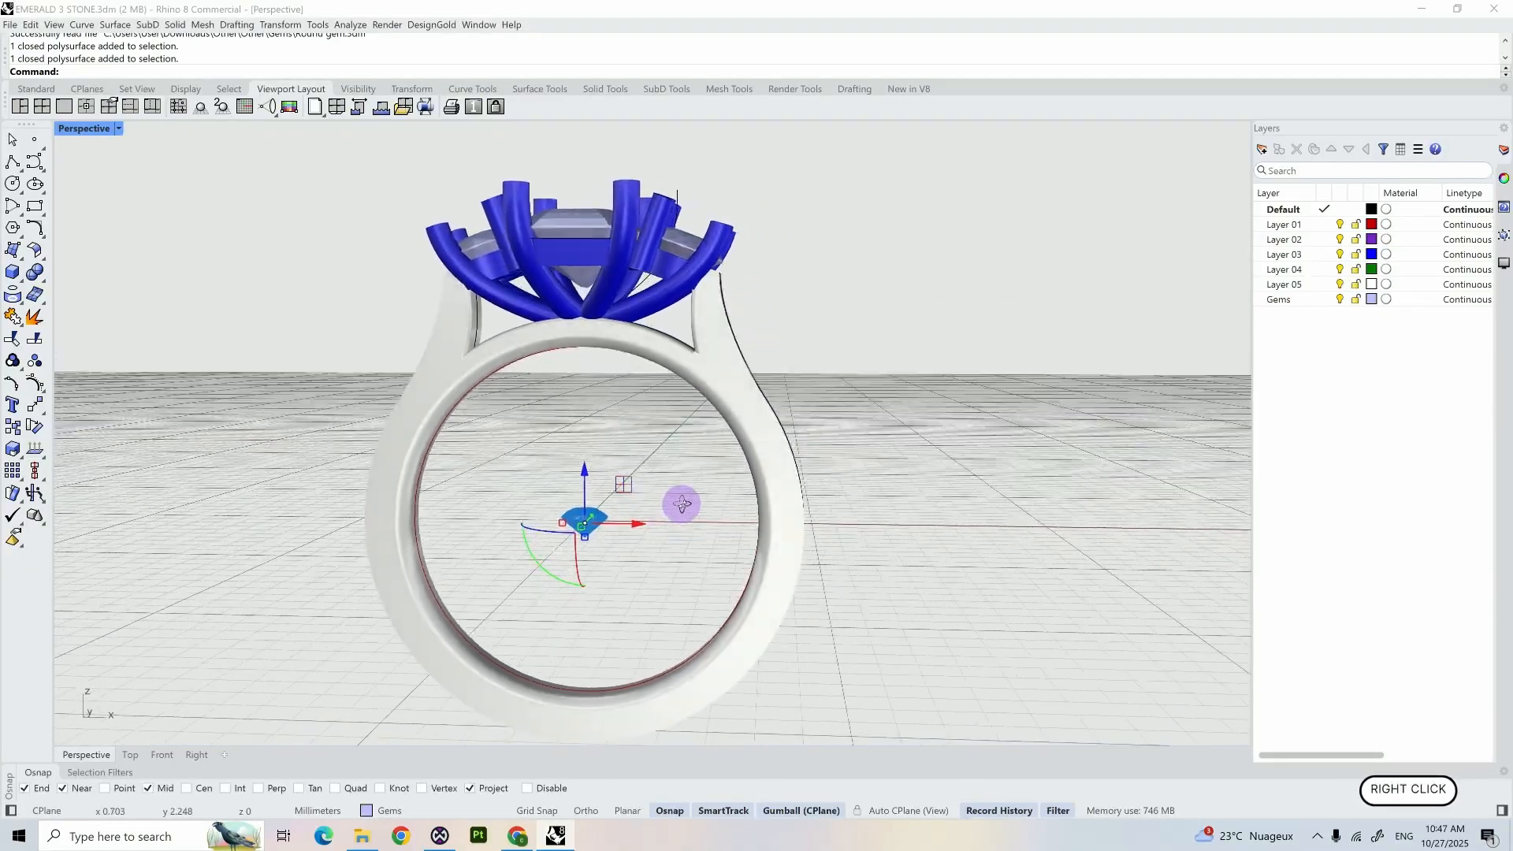
- In the front view, start a polyline on the round gem's vertical axis above its table, with a 0.4 mm horizontal first segment
click(157, 756)
shift+right_drag(320, 562, 480, 552)
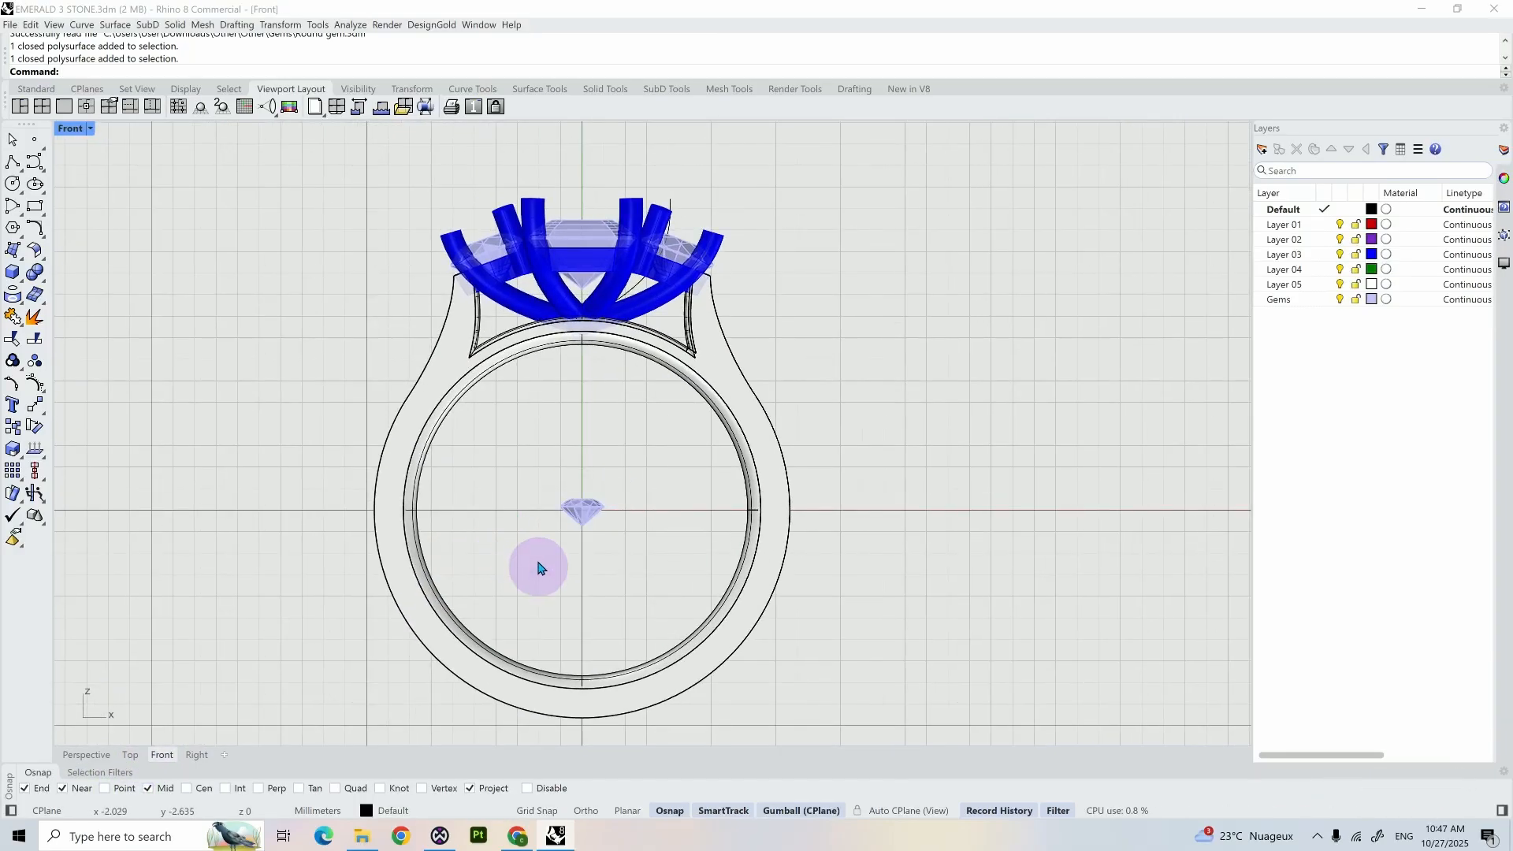
scroll(544, 558, up, 5)
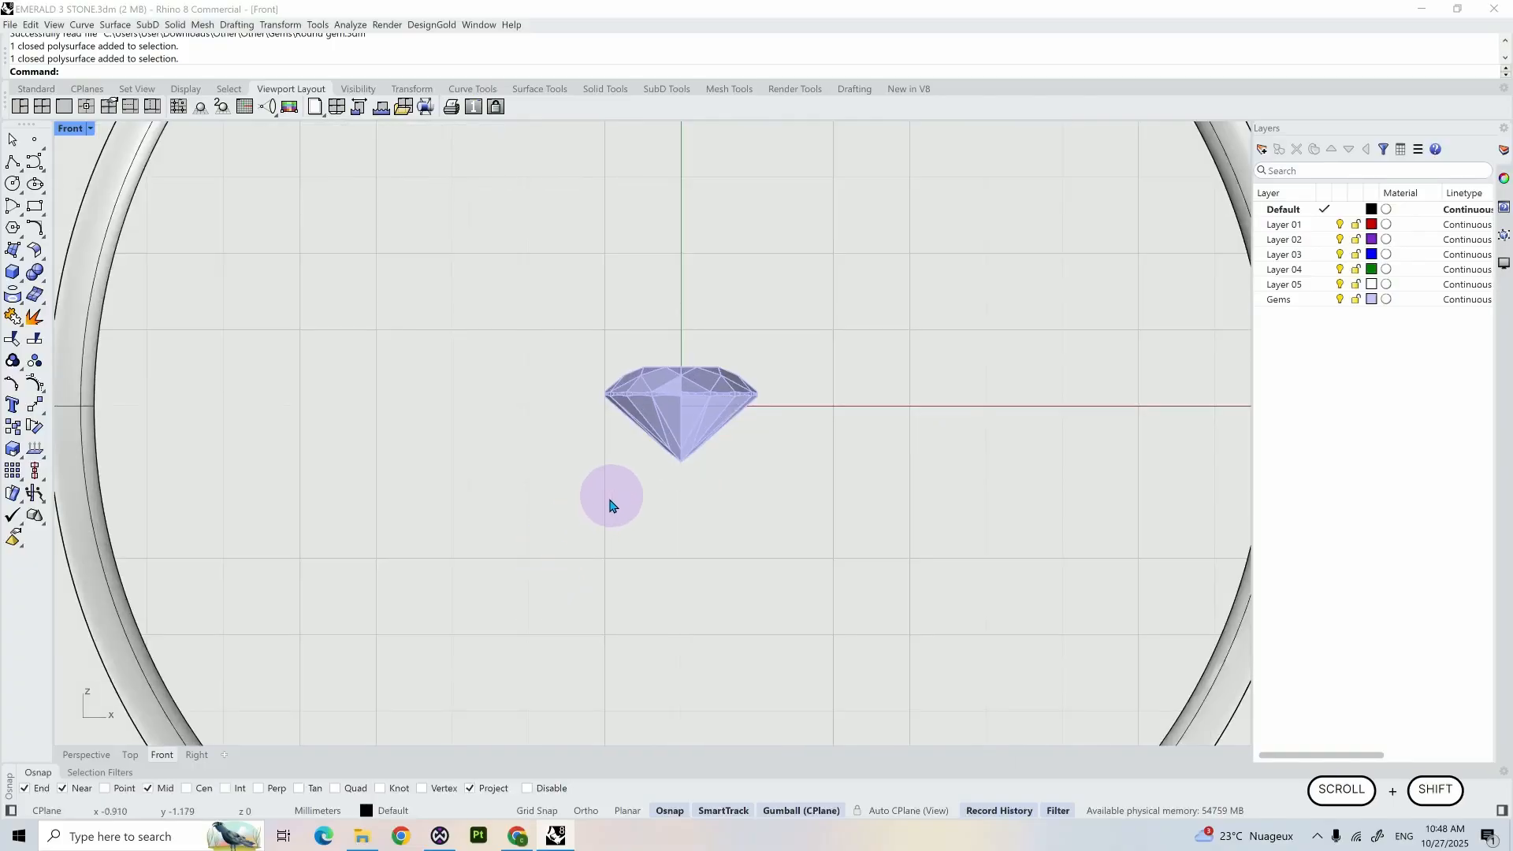
shift+right_drag(611, 499, 512, 638)
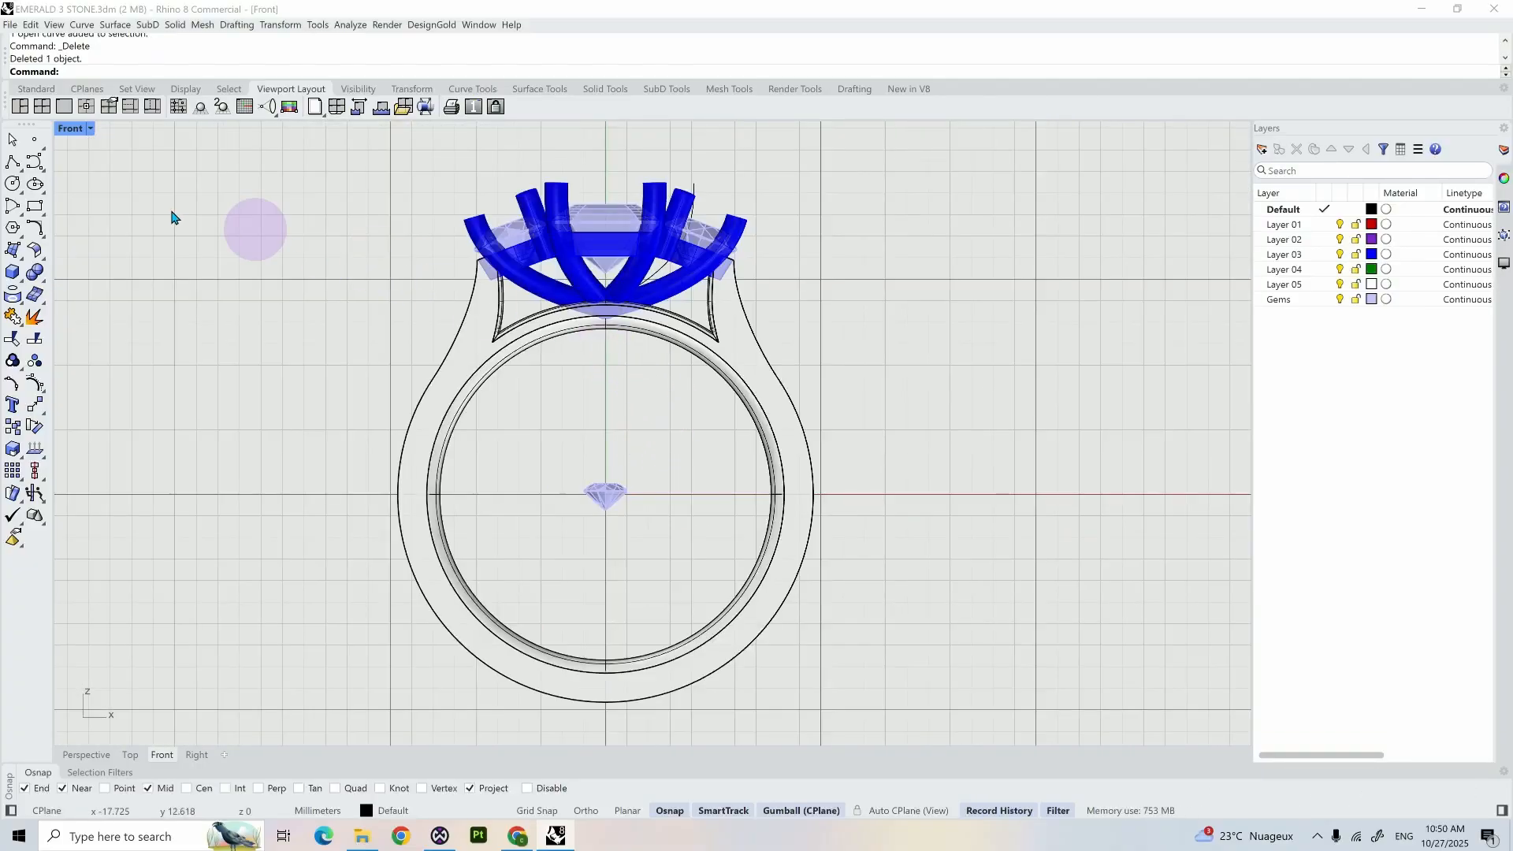
click(13, 161)
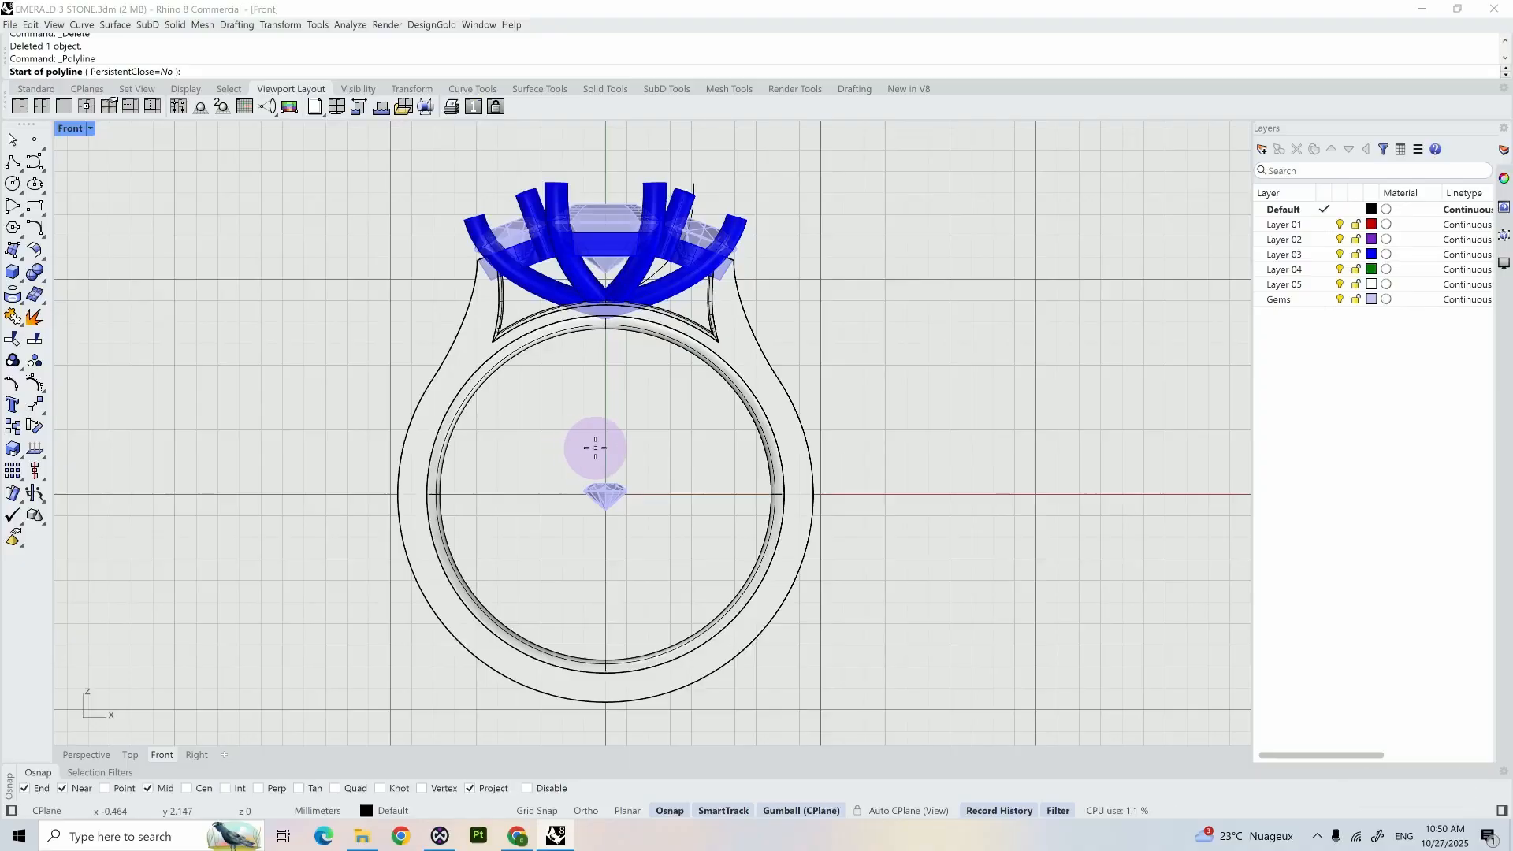
scroll(575, 450, up, 8)
shift+right_drag(695, 469, 677, 368)
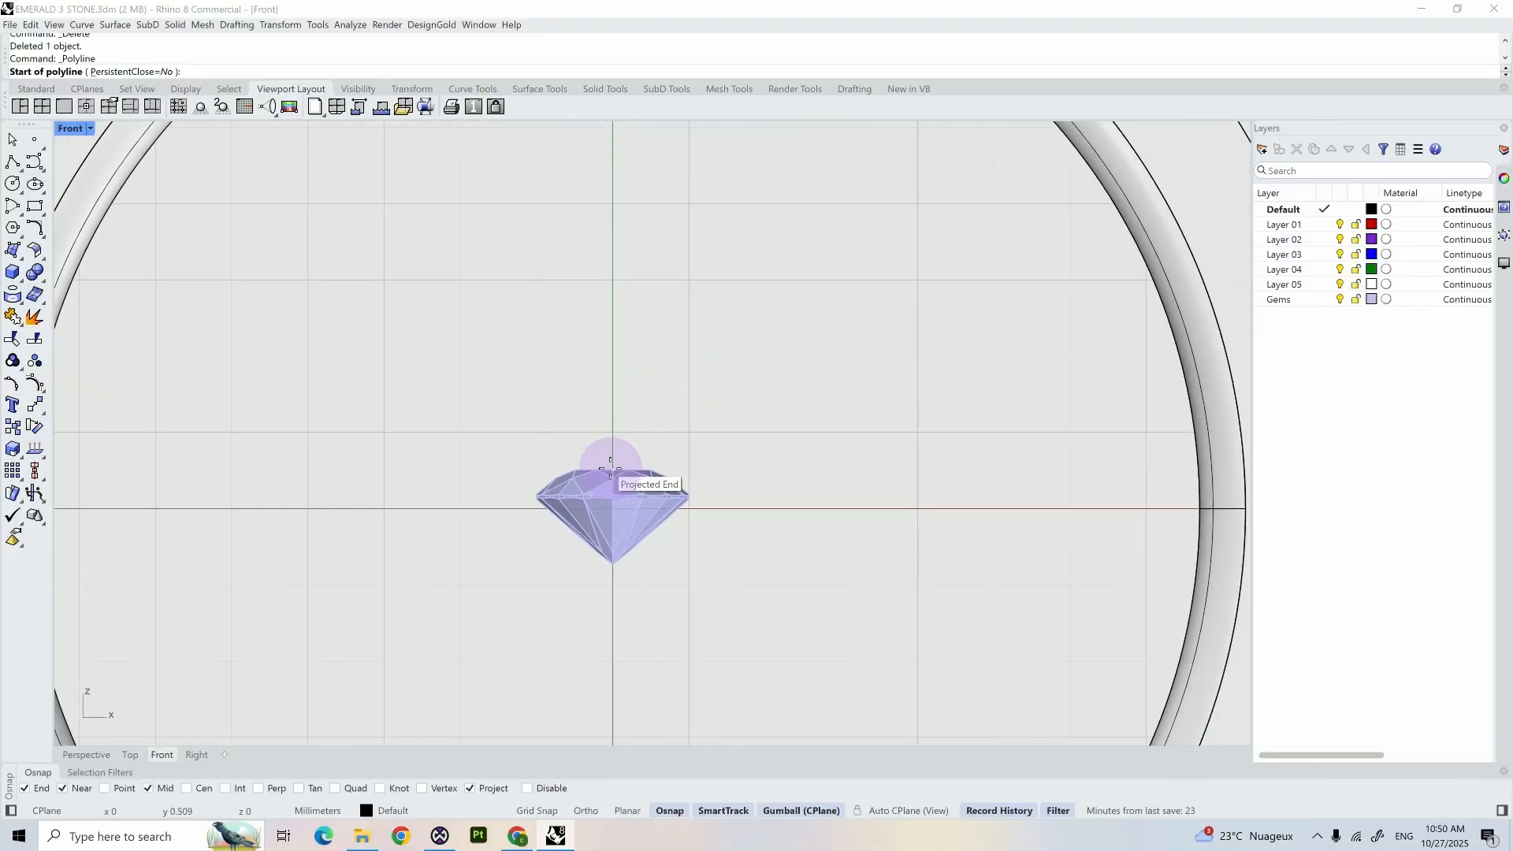
shift+click(612, 358)
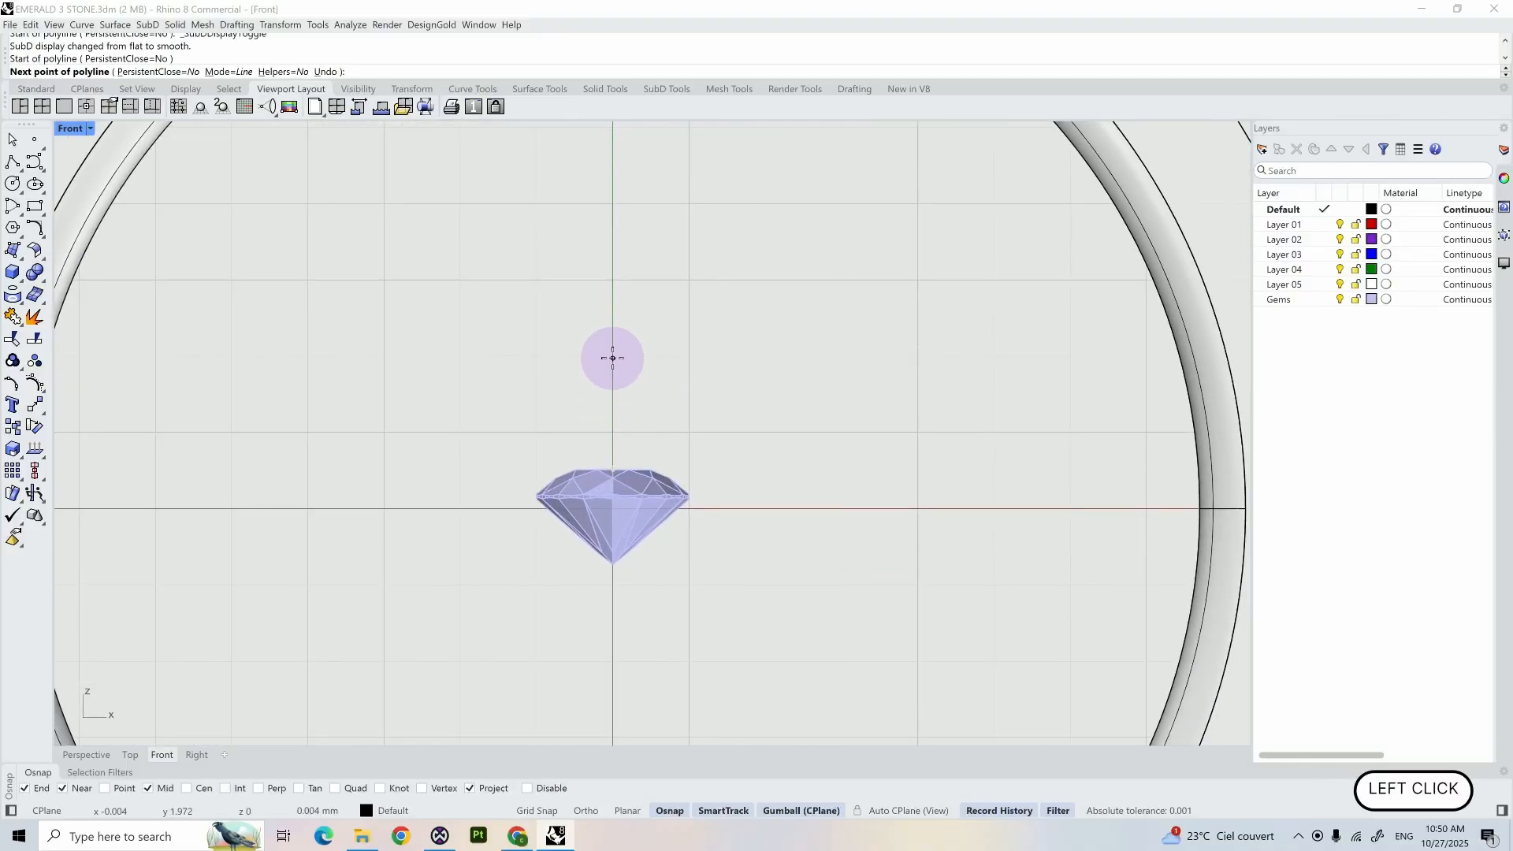
key(shift)
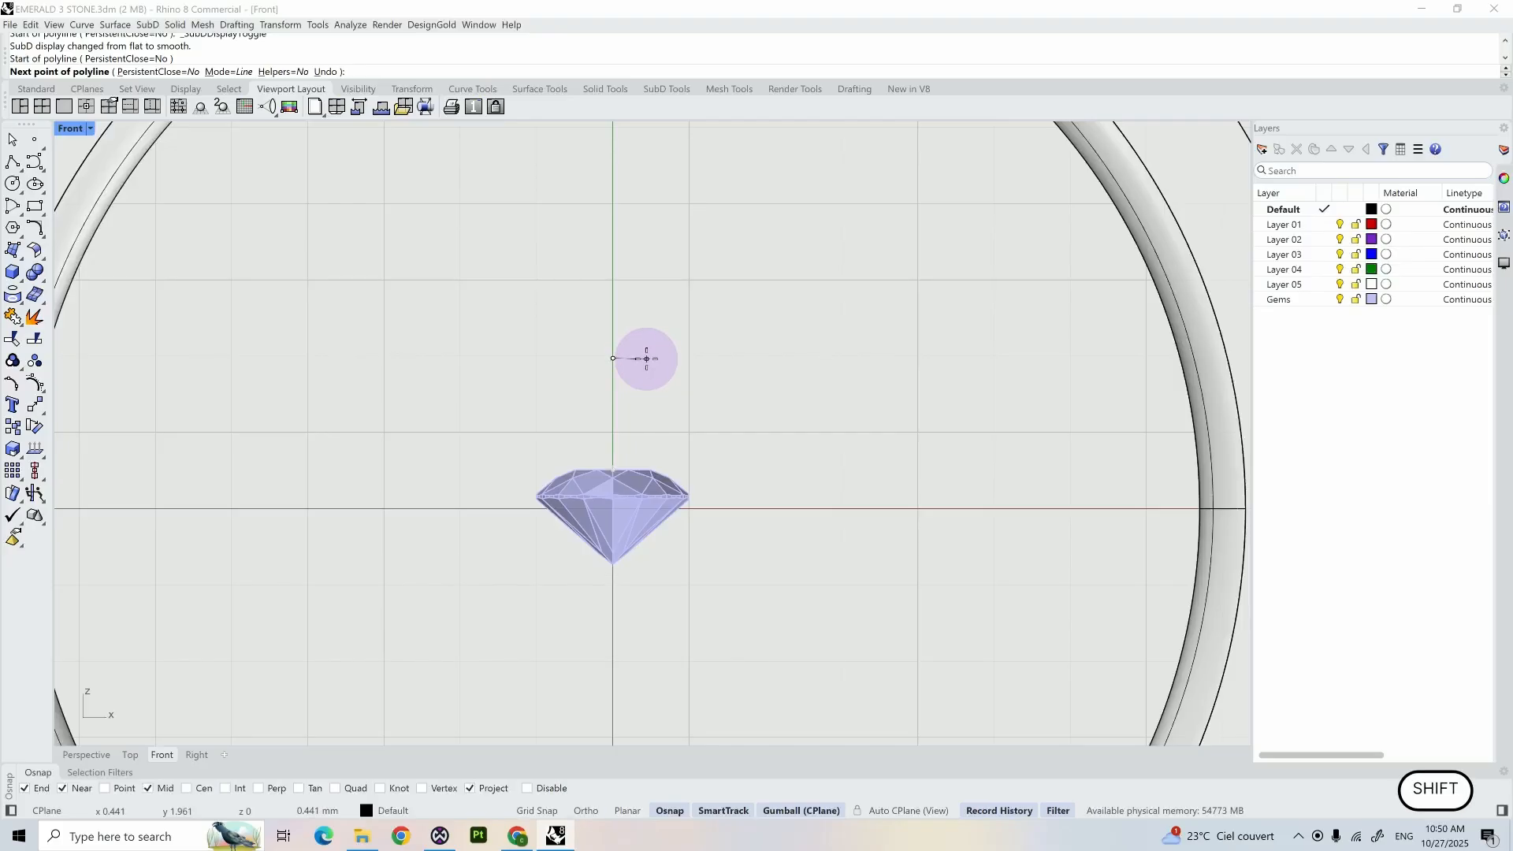
text(0.35)
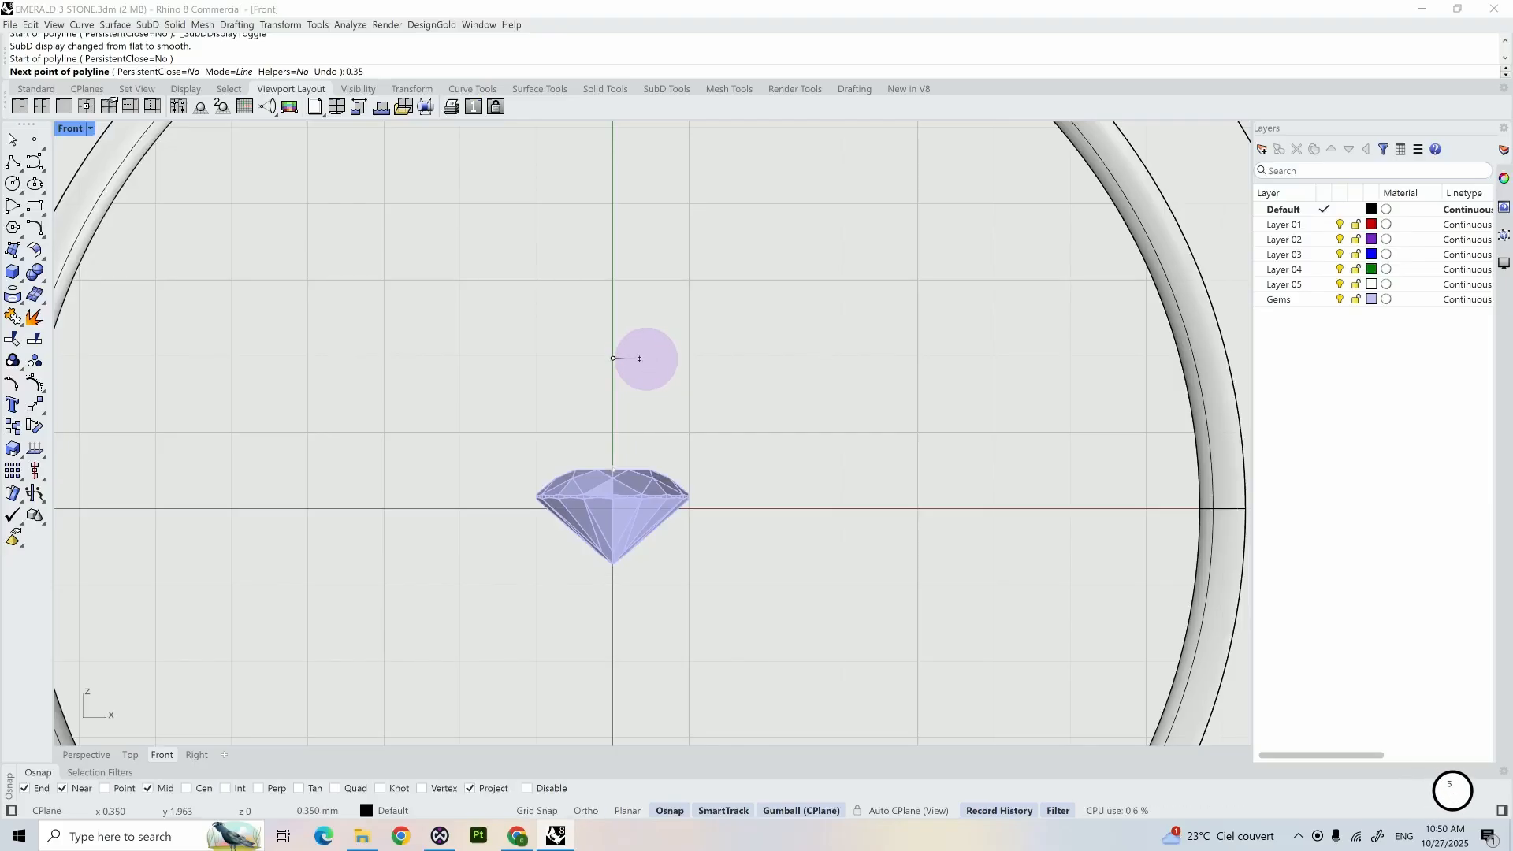
key(BackSpace)
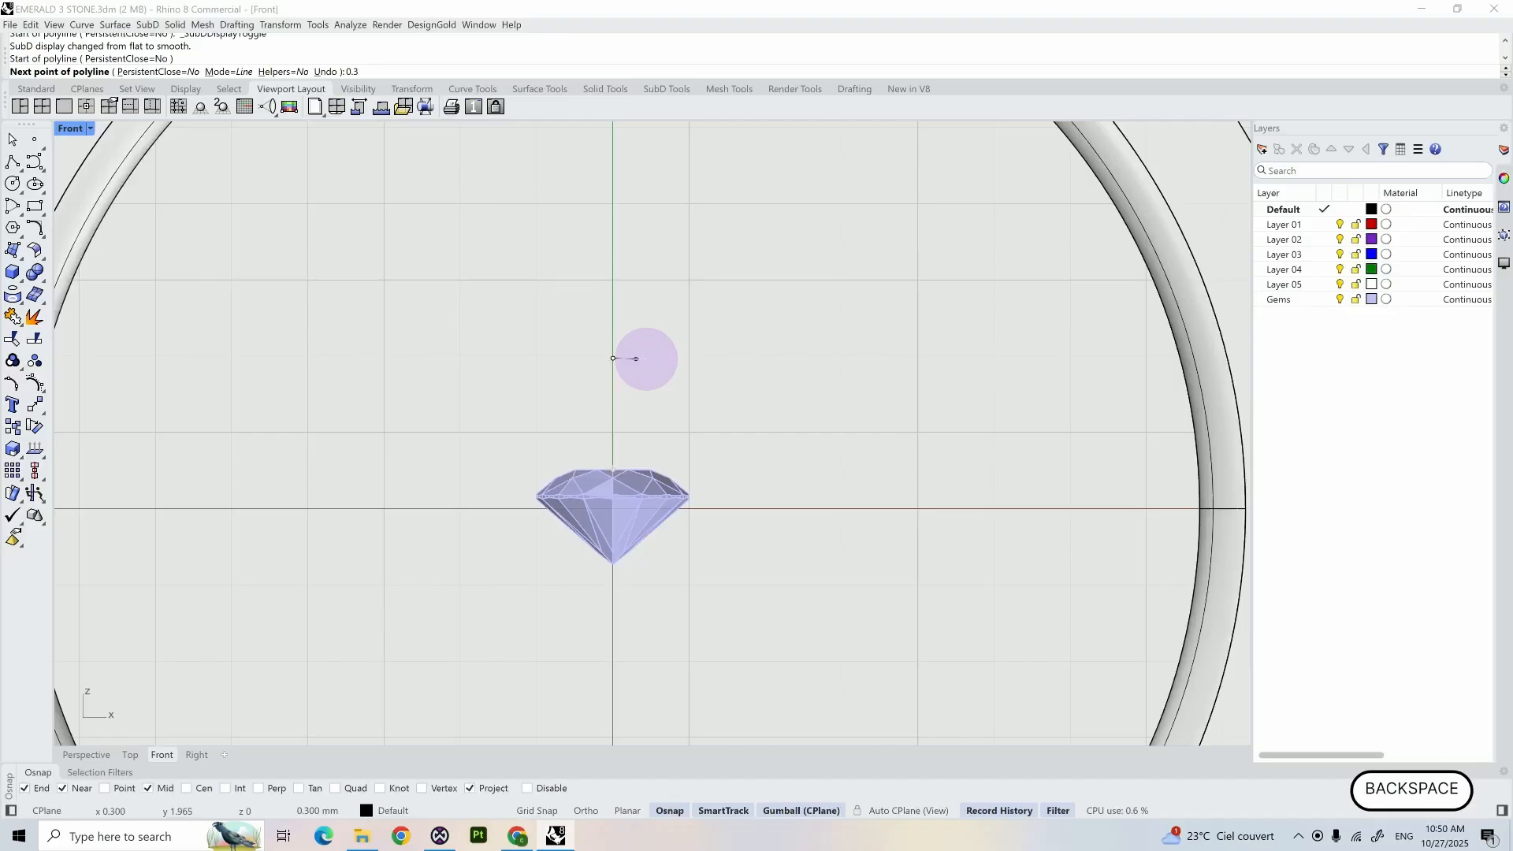
shift+click(645, 357)
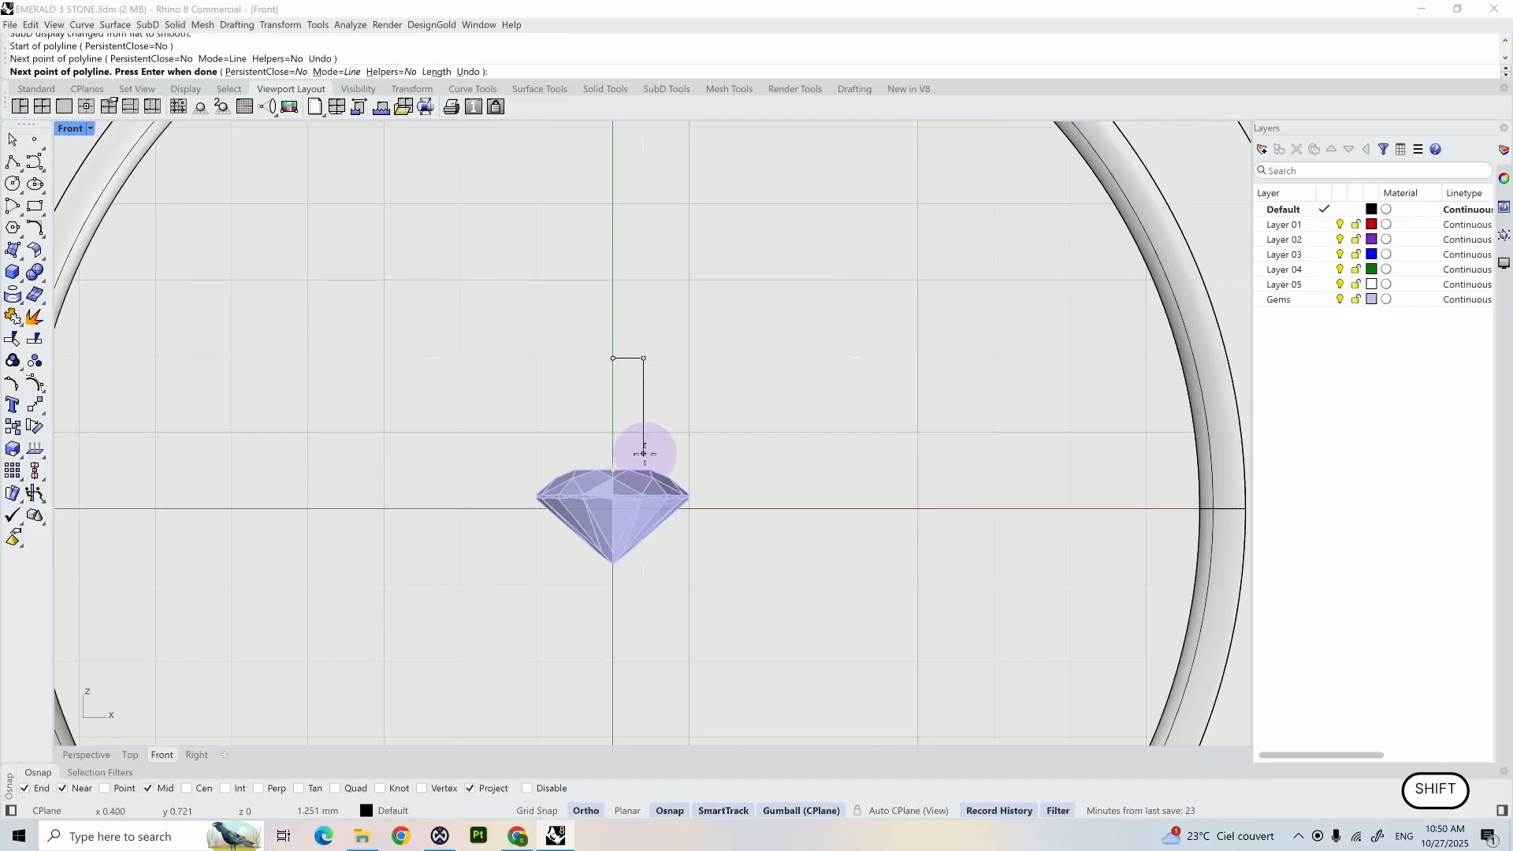
- Continue the polyline straight down to just above the gem's table, then slightly outside the crown facets and past the girdle
shift+scroll(643, 463, up, 8)
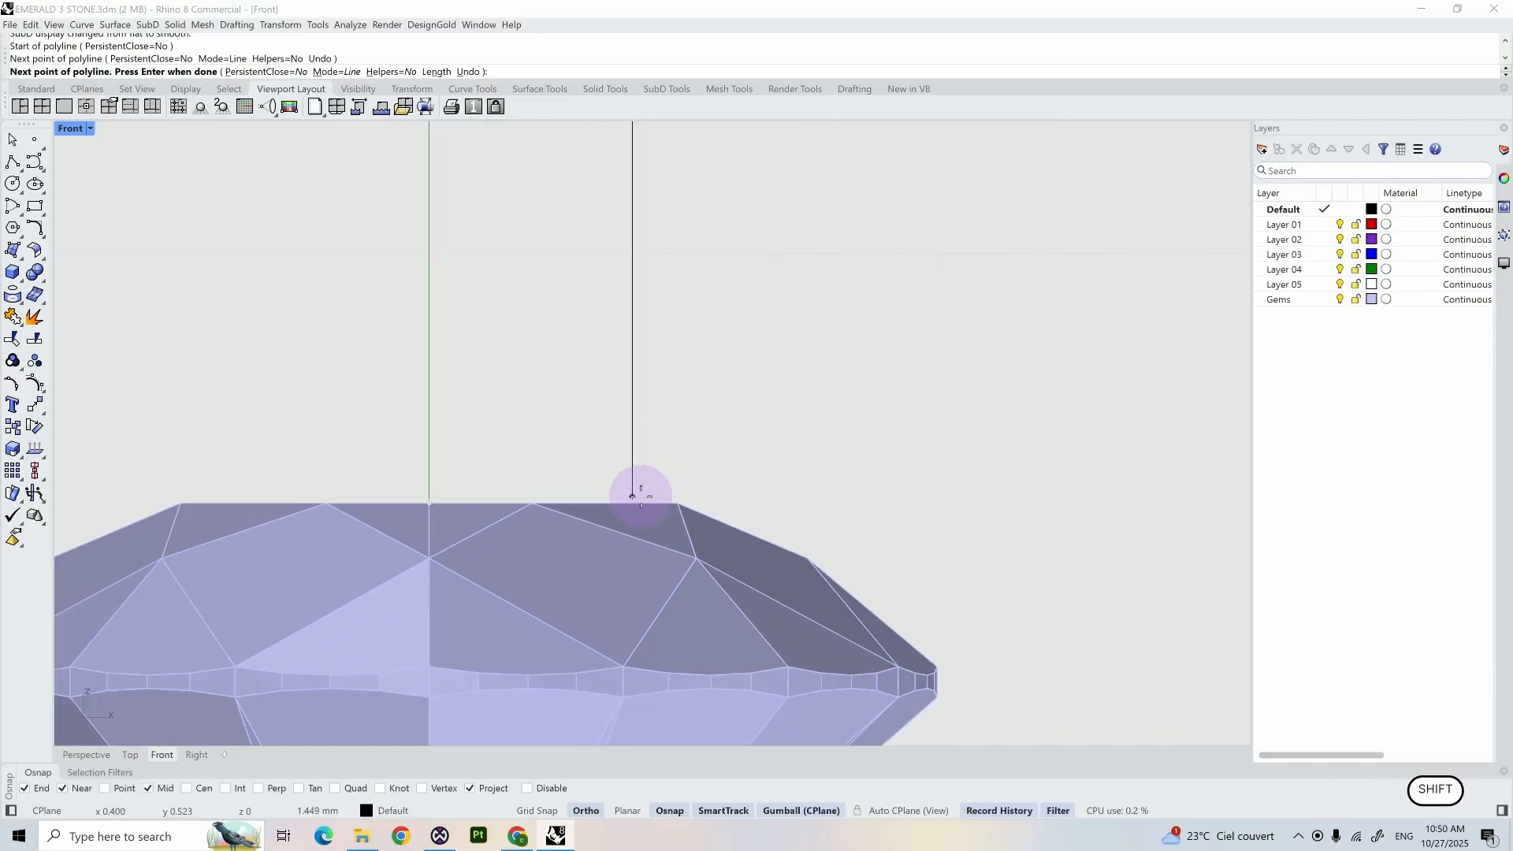
shift+click(632, 496)
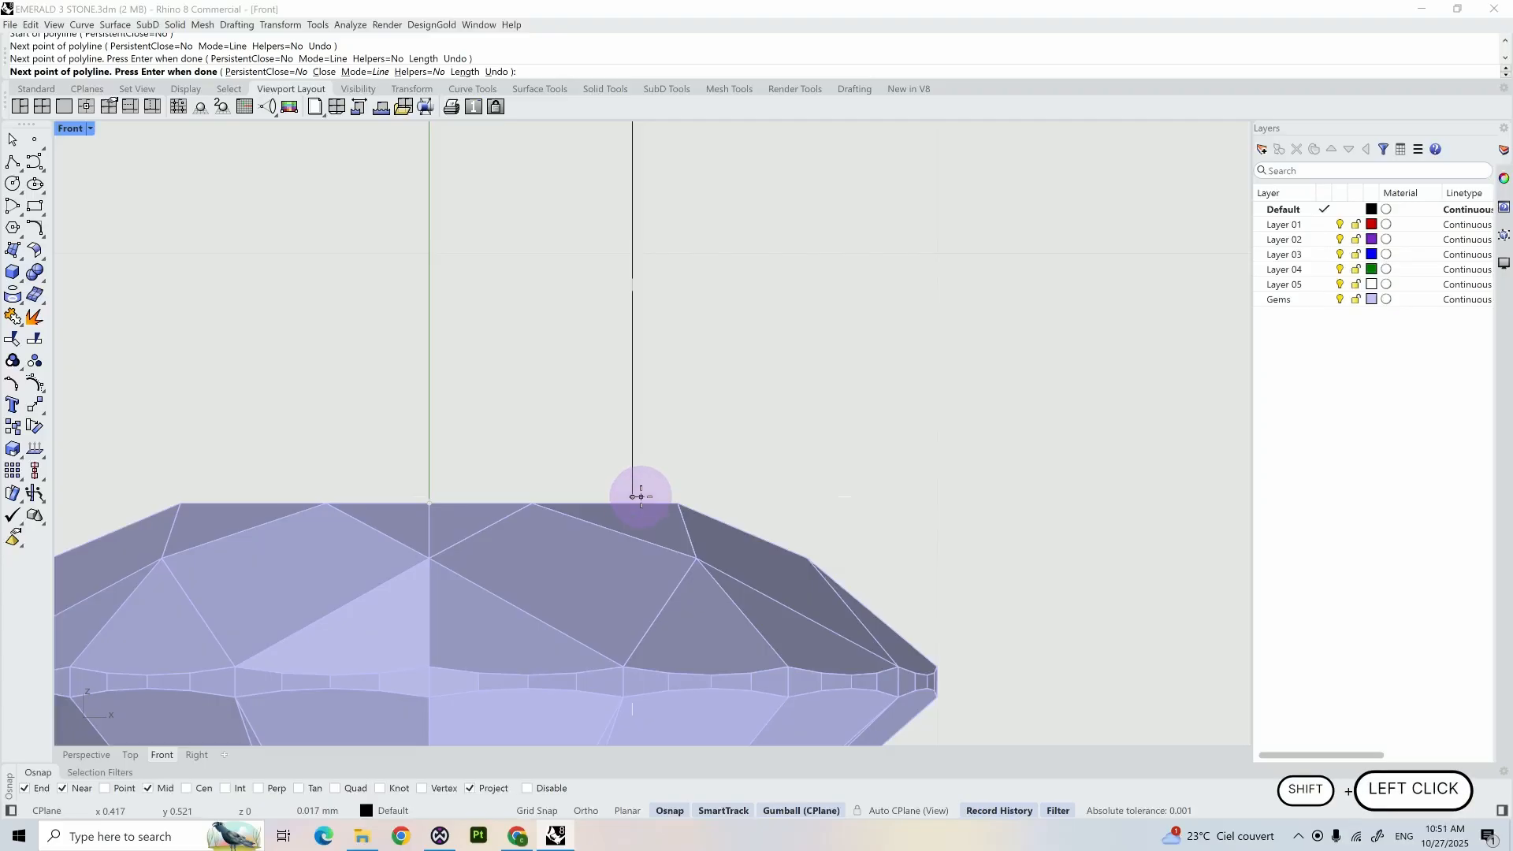
shift+click(677, 501)
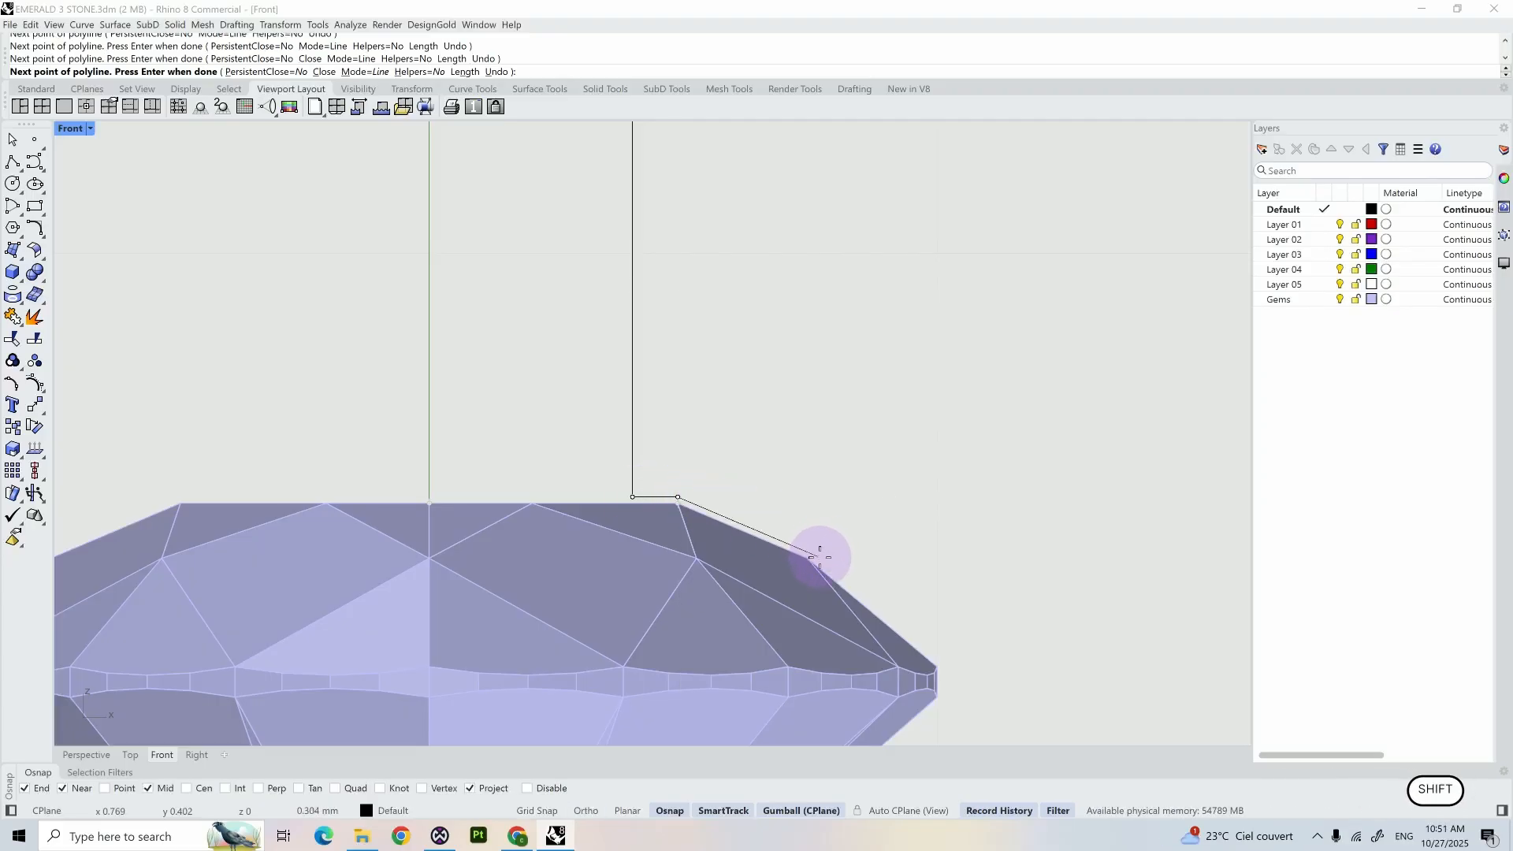
click(807, 550)
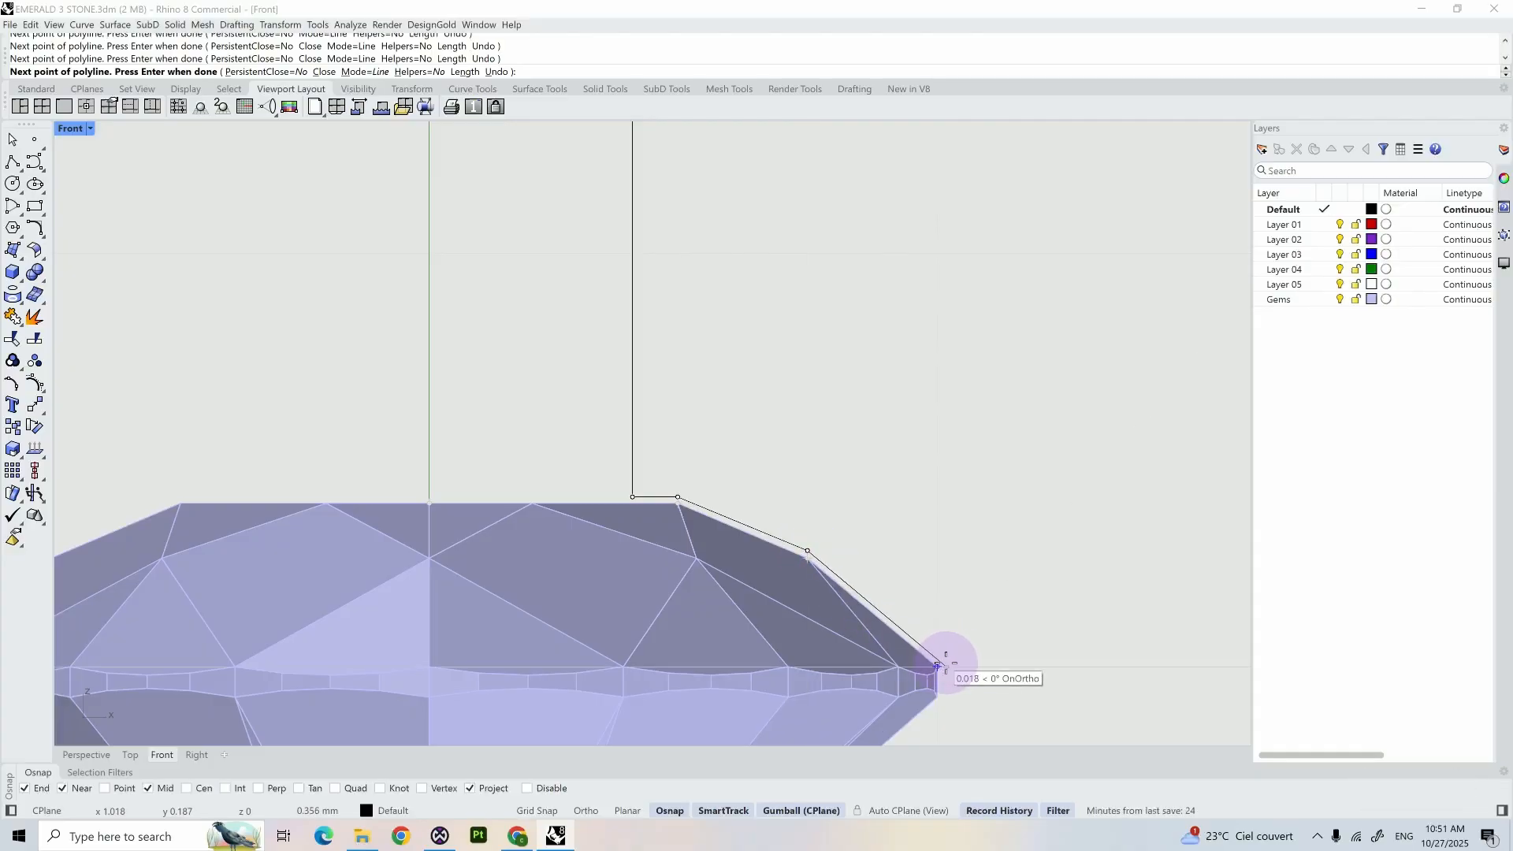
click(945, 665)
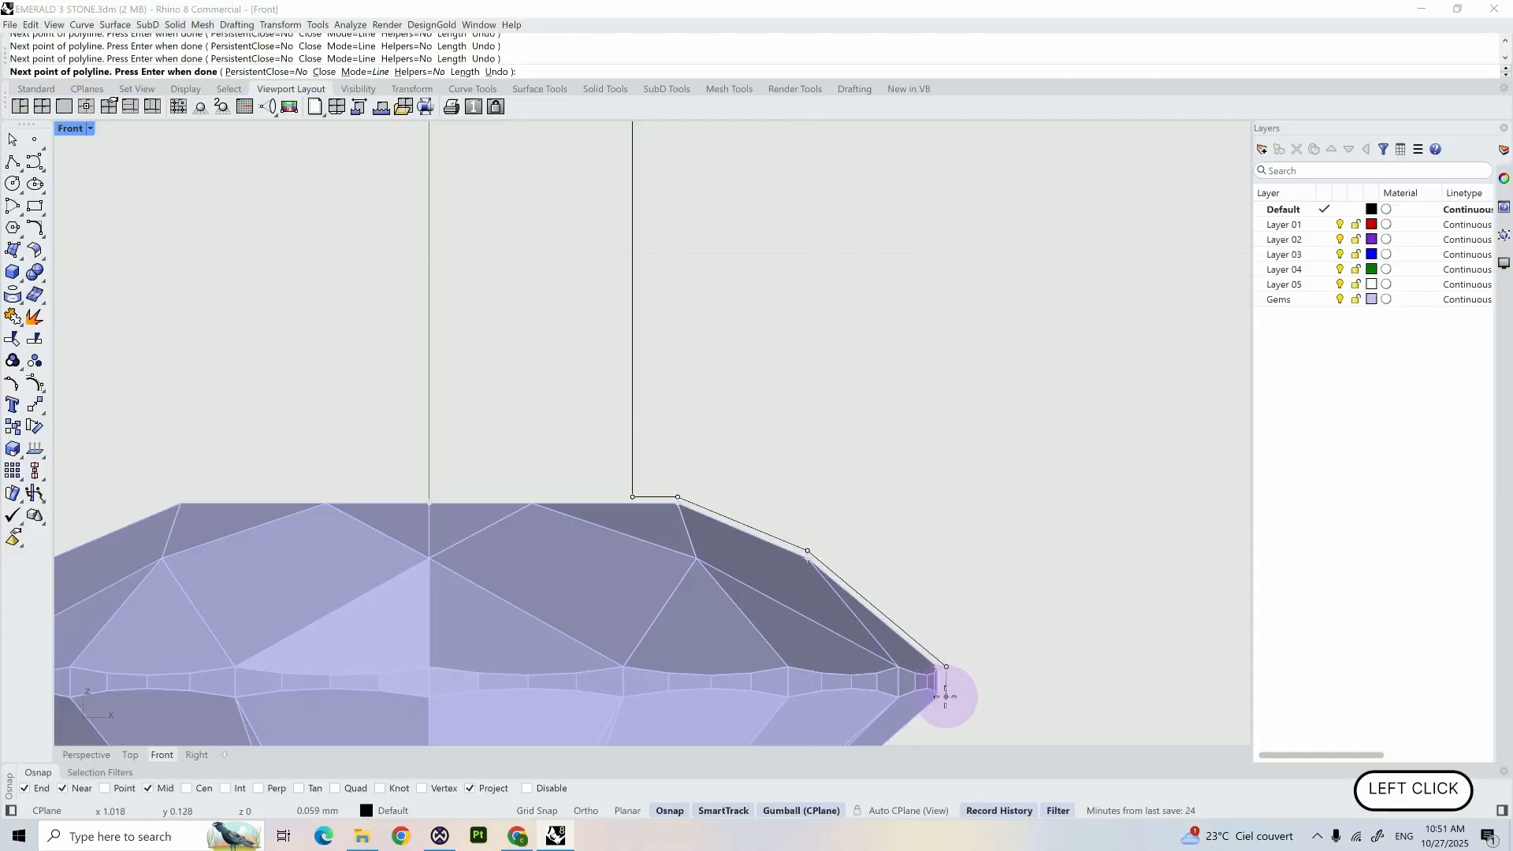
click(938, 697)
- Finish the polyline along the pavilion, straight down past the culet and horizontally back to the gem's vertical axis
shift+right_drag(958, 697, 988, 266)
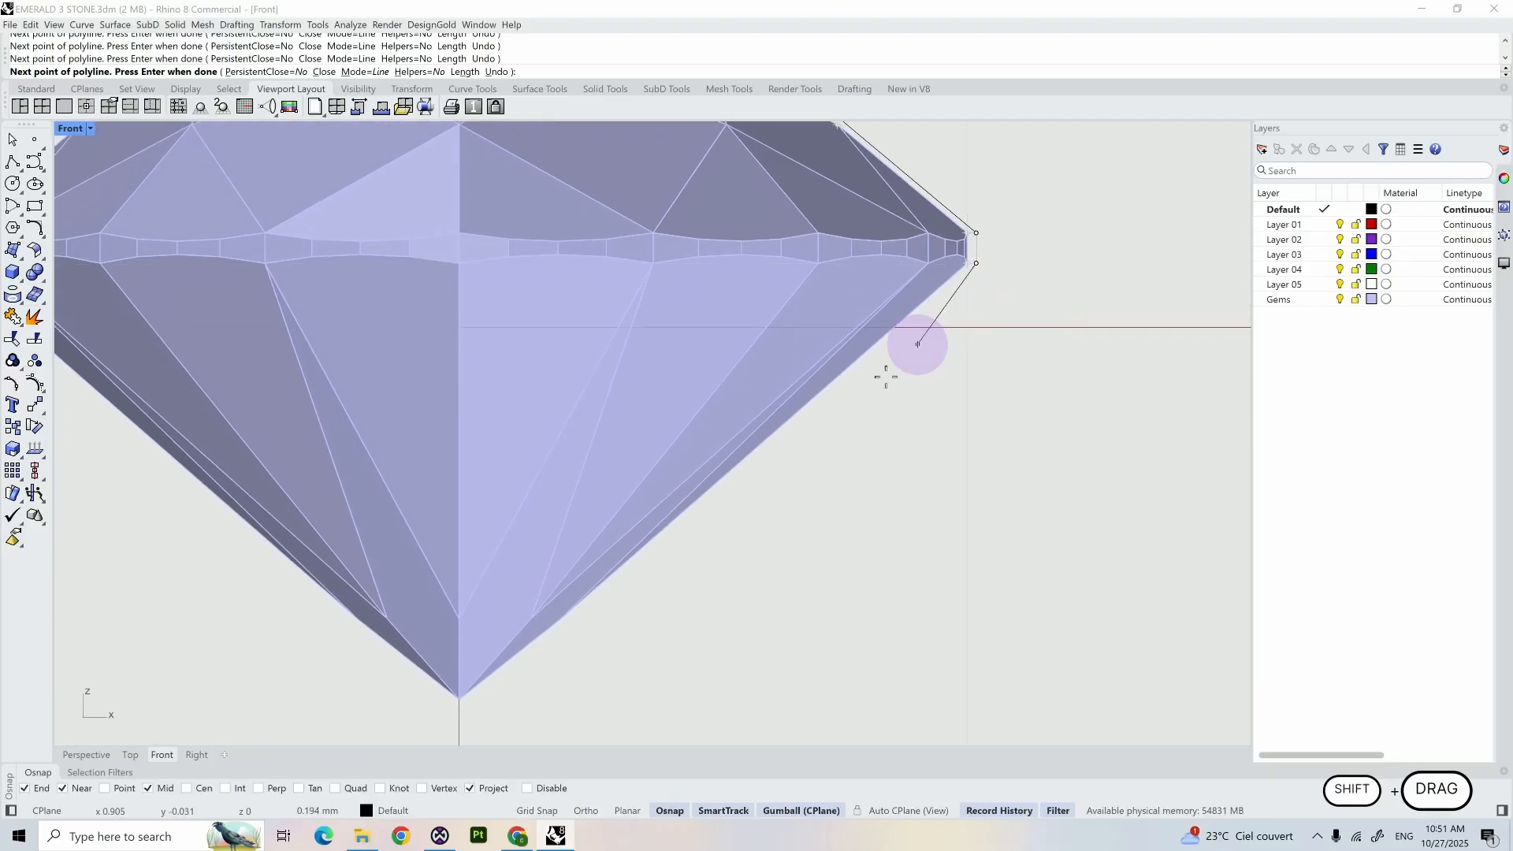
scroll(617, 625, down, 5)
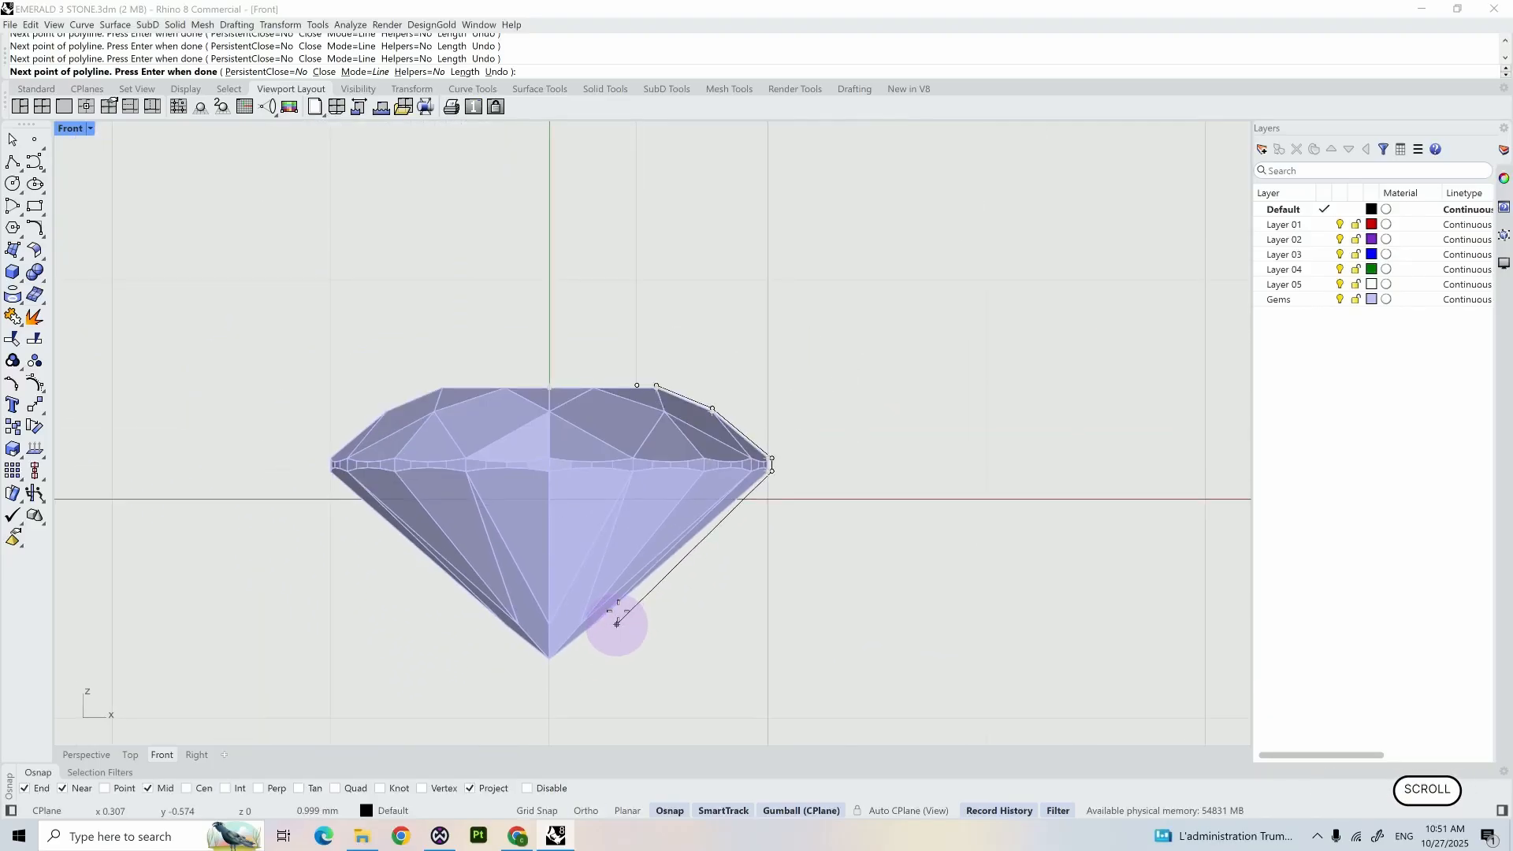
click(637, 382)
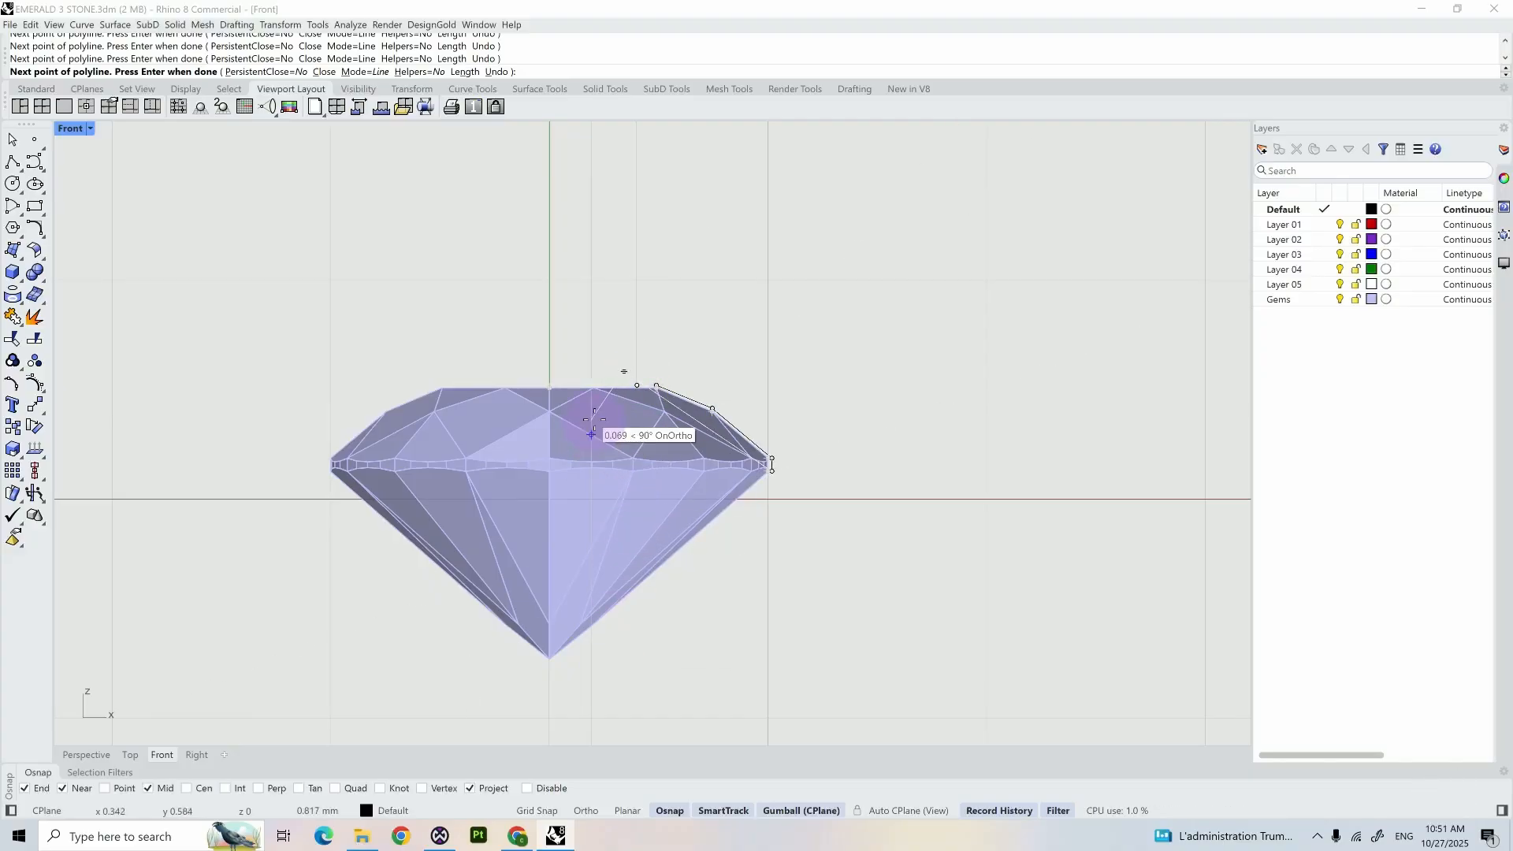
key(Tab)
key(Tab)
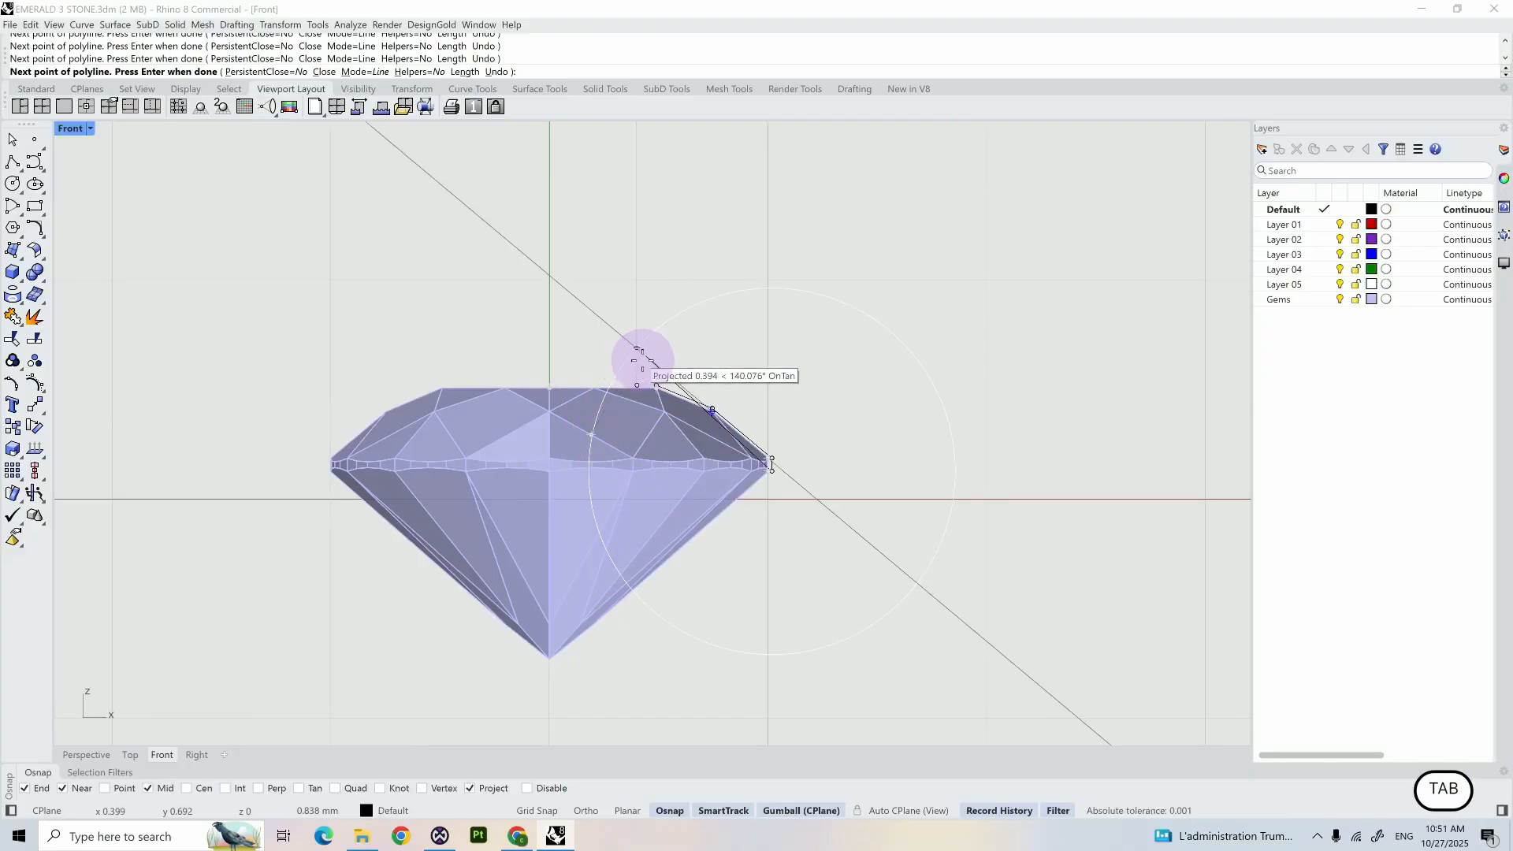
click(637, 616)
shift+scroll(630, 623, down, 3)
shift+click(639, 690)
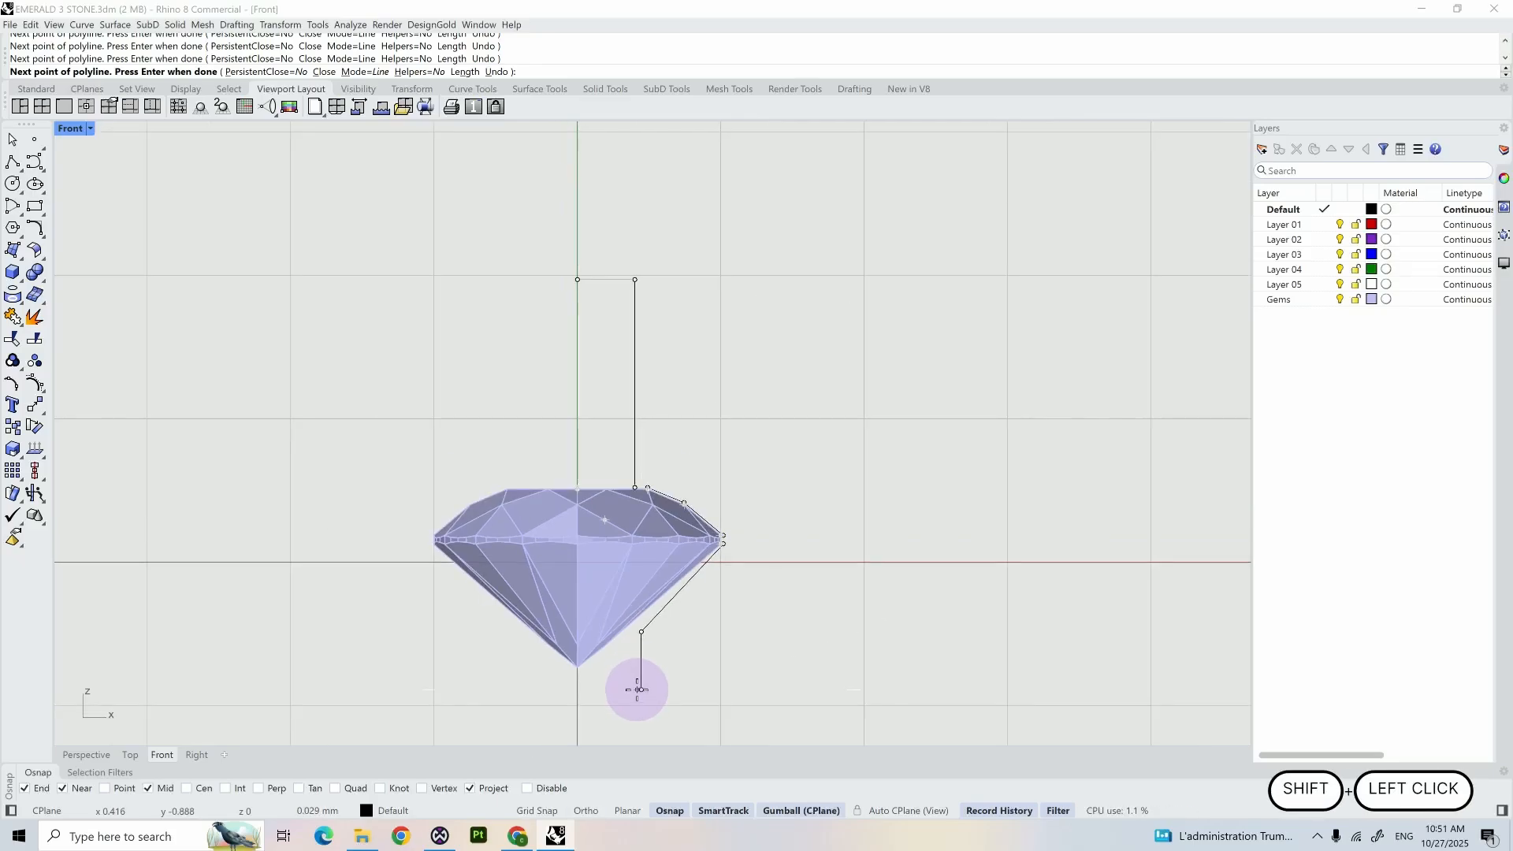
shift+scroll(582, 687, up, 5)
shift+click(580, 689)
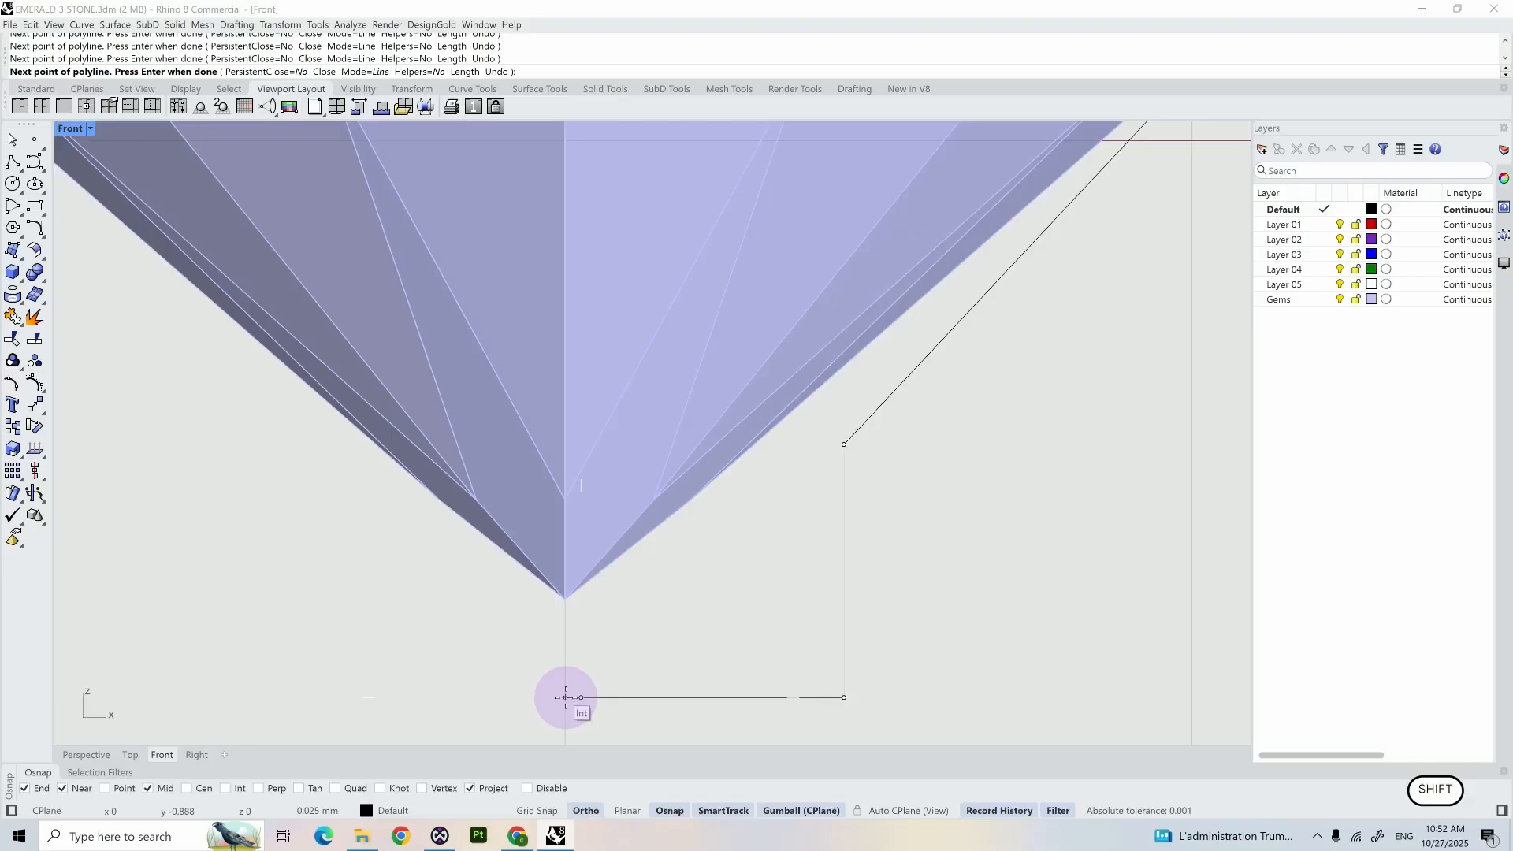
shift+click(565, 697)
right_click(566, 697)
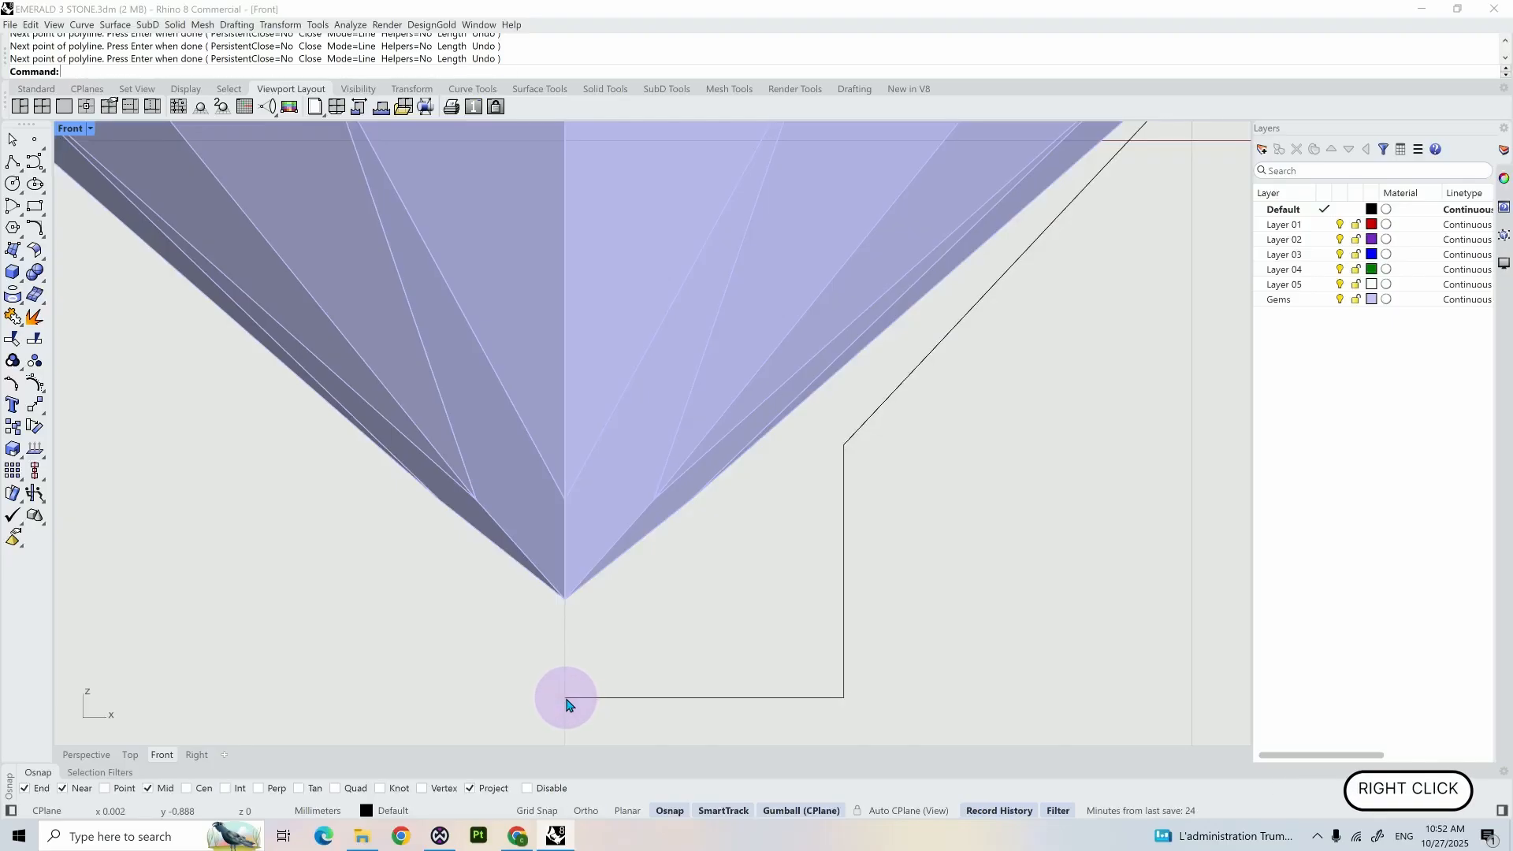
- Revolve the polyline profile 360° around the gem's vertical axis, starting the axis at the origin
click(581, 698)
scroll(580, 698, down, 5)
shift+right_drag(763, 655, 819, 551)
text(r)
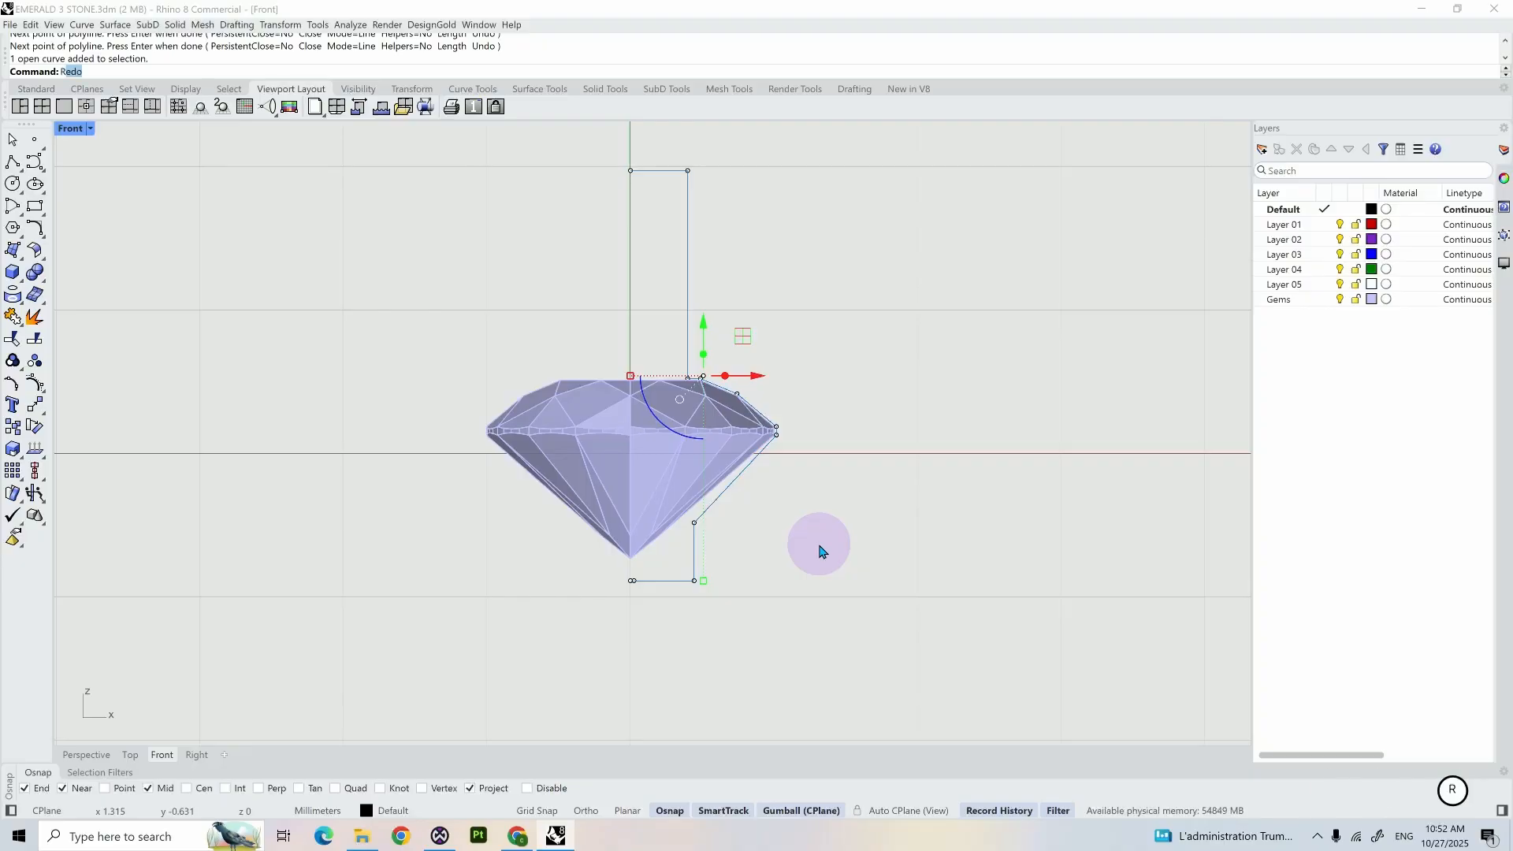
text(ev)
key(Return)
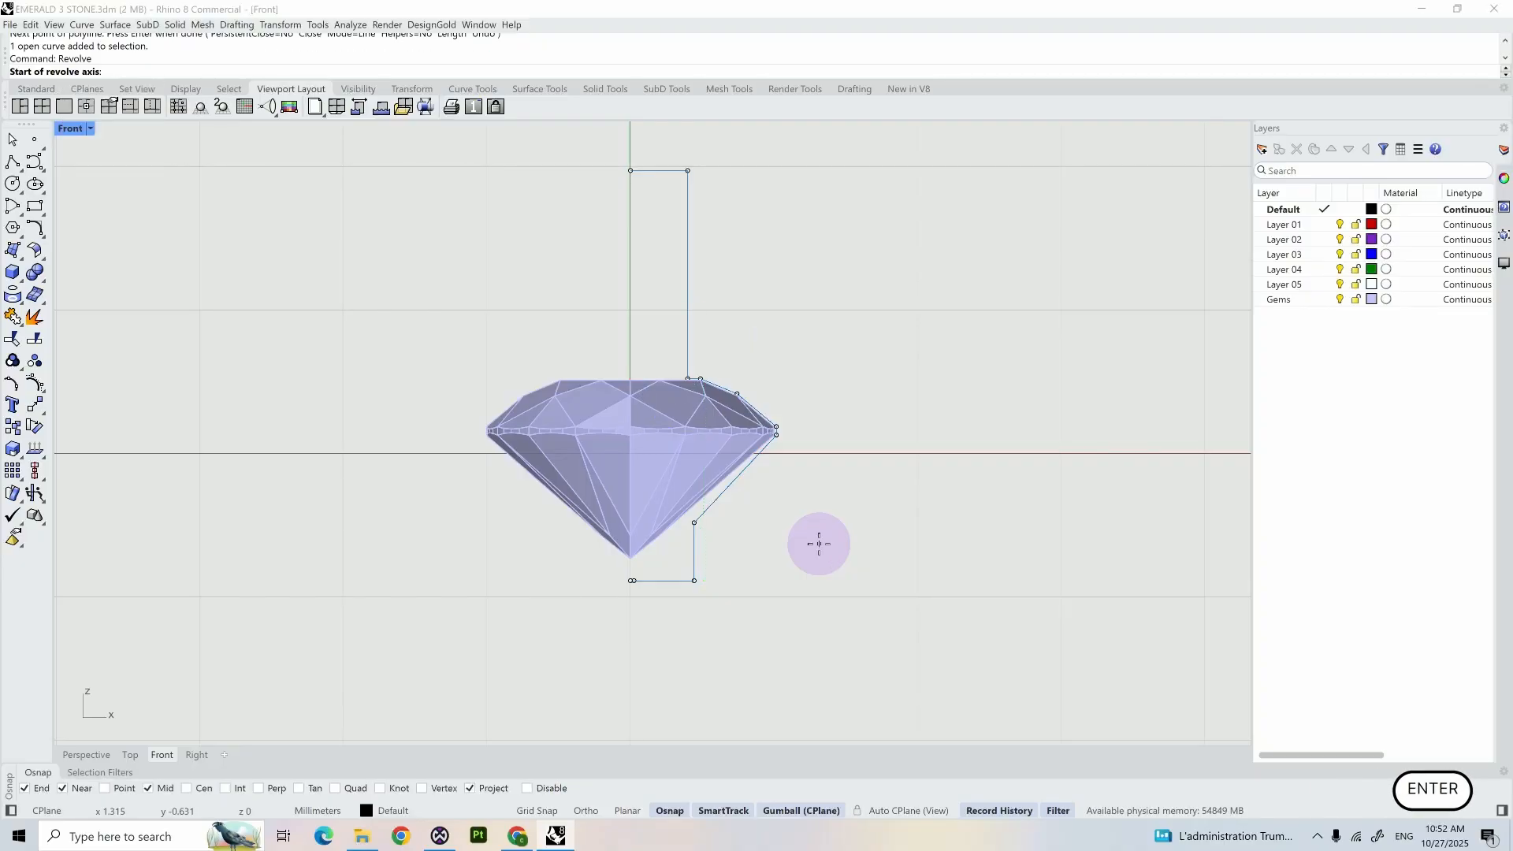
text(0)
key(Return)
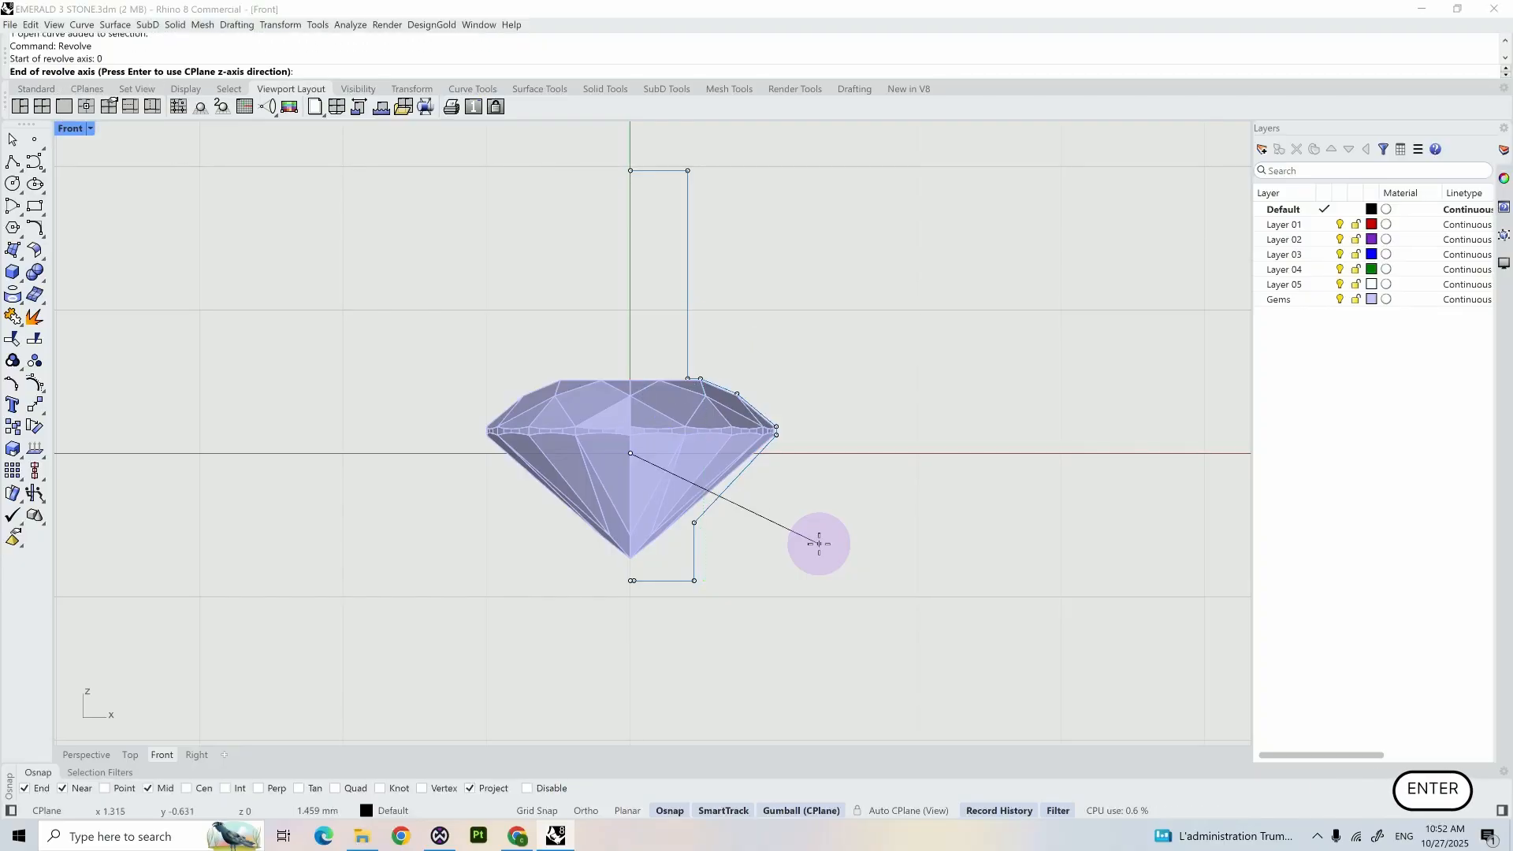
scroll(818, 544, down, 3)
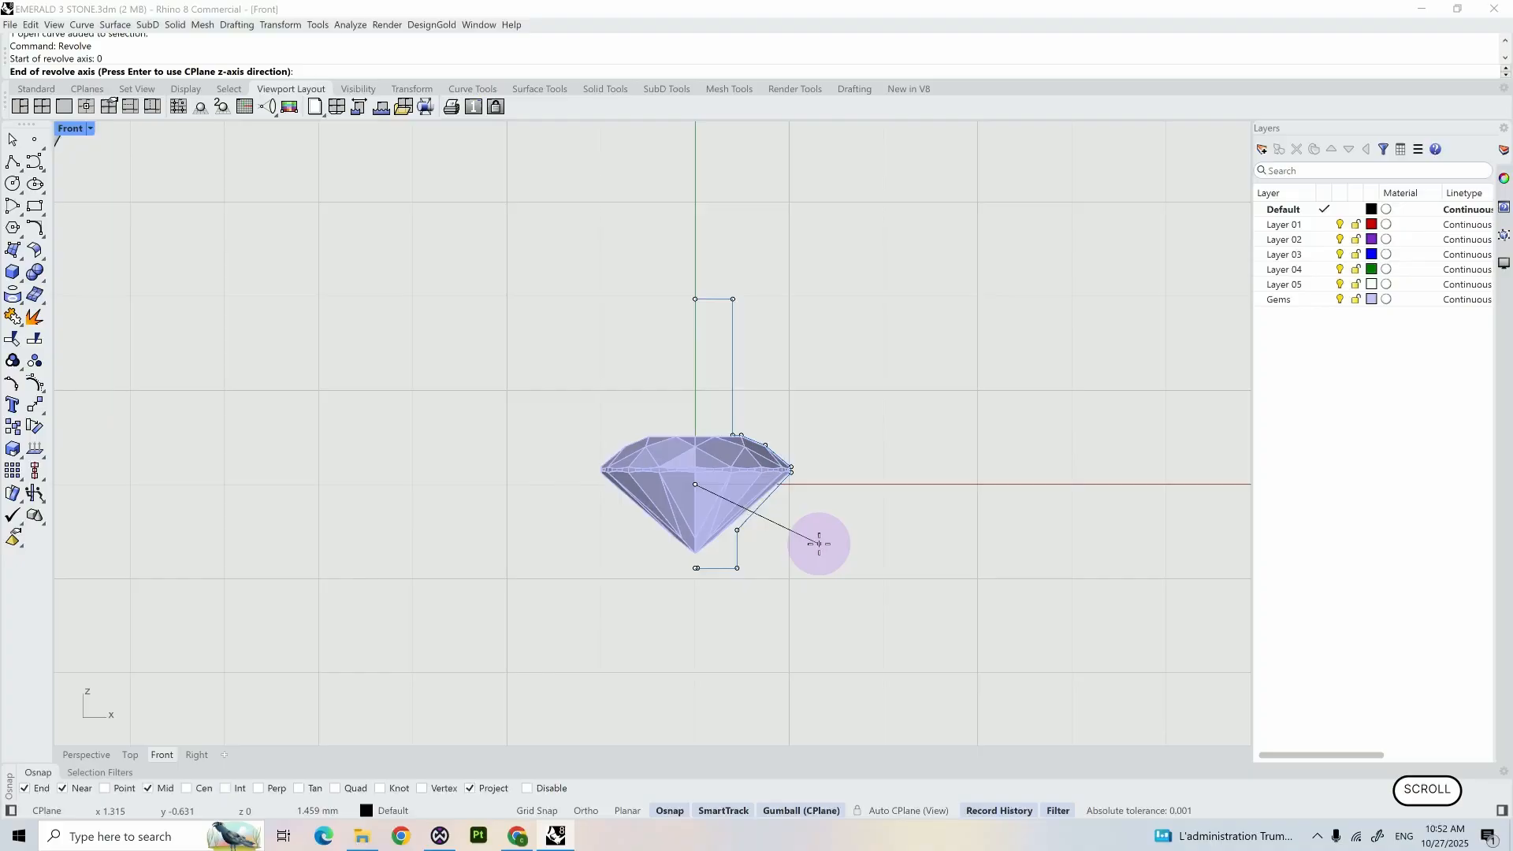
shift+click(686, 251)
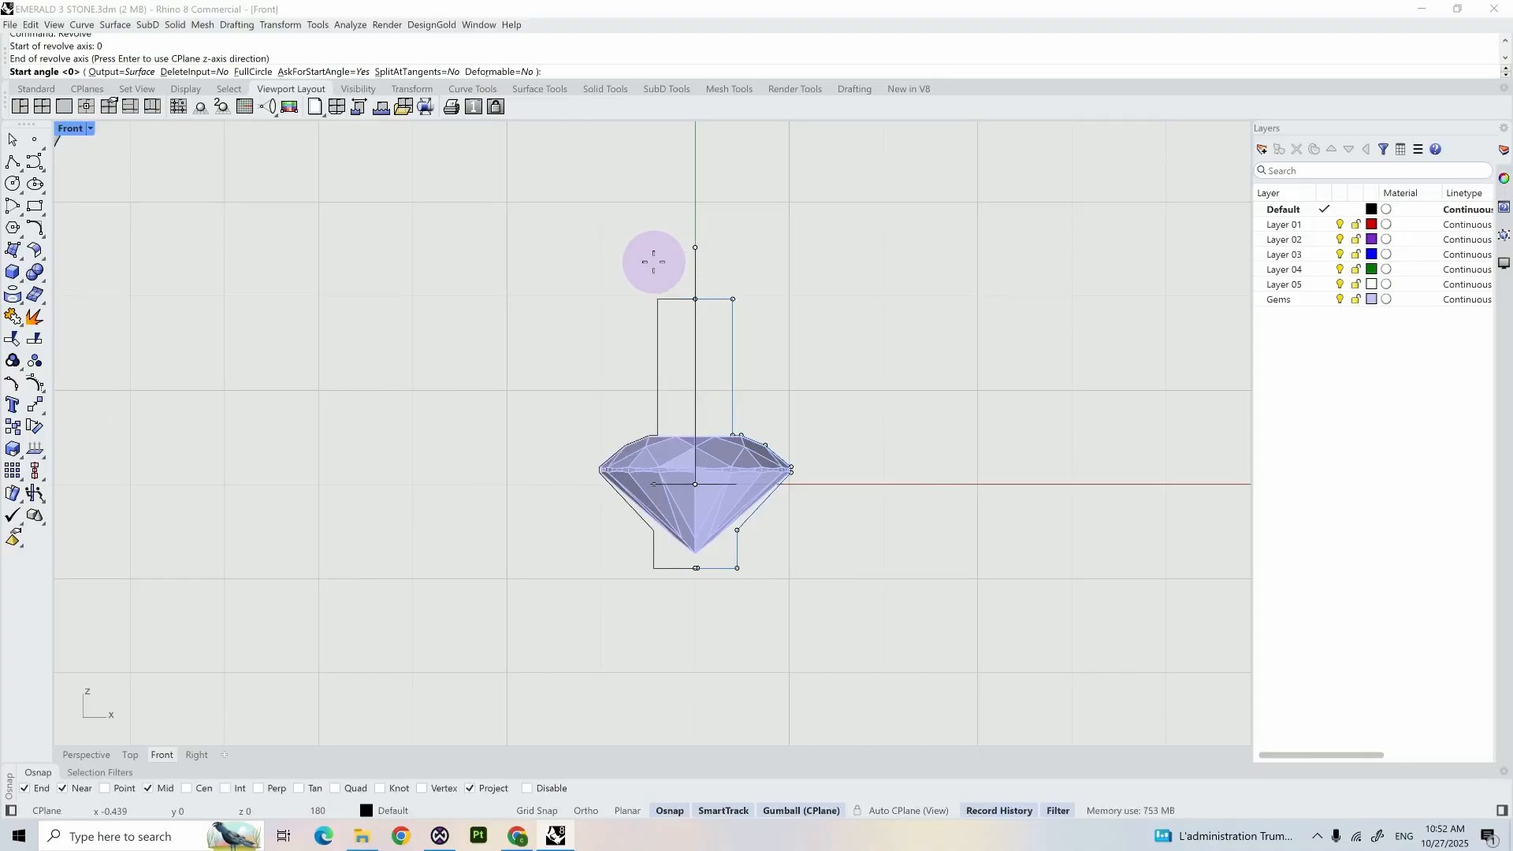
text(360)
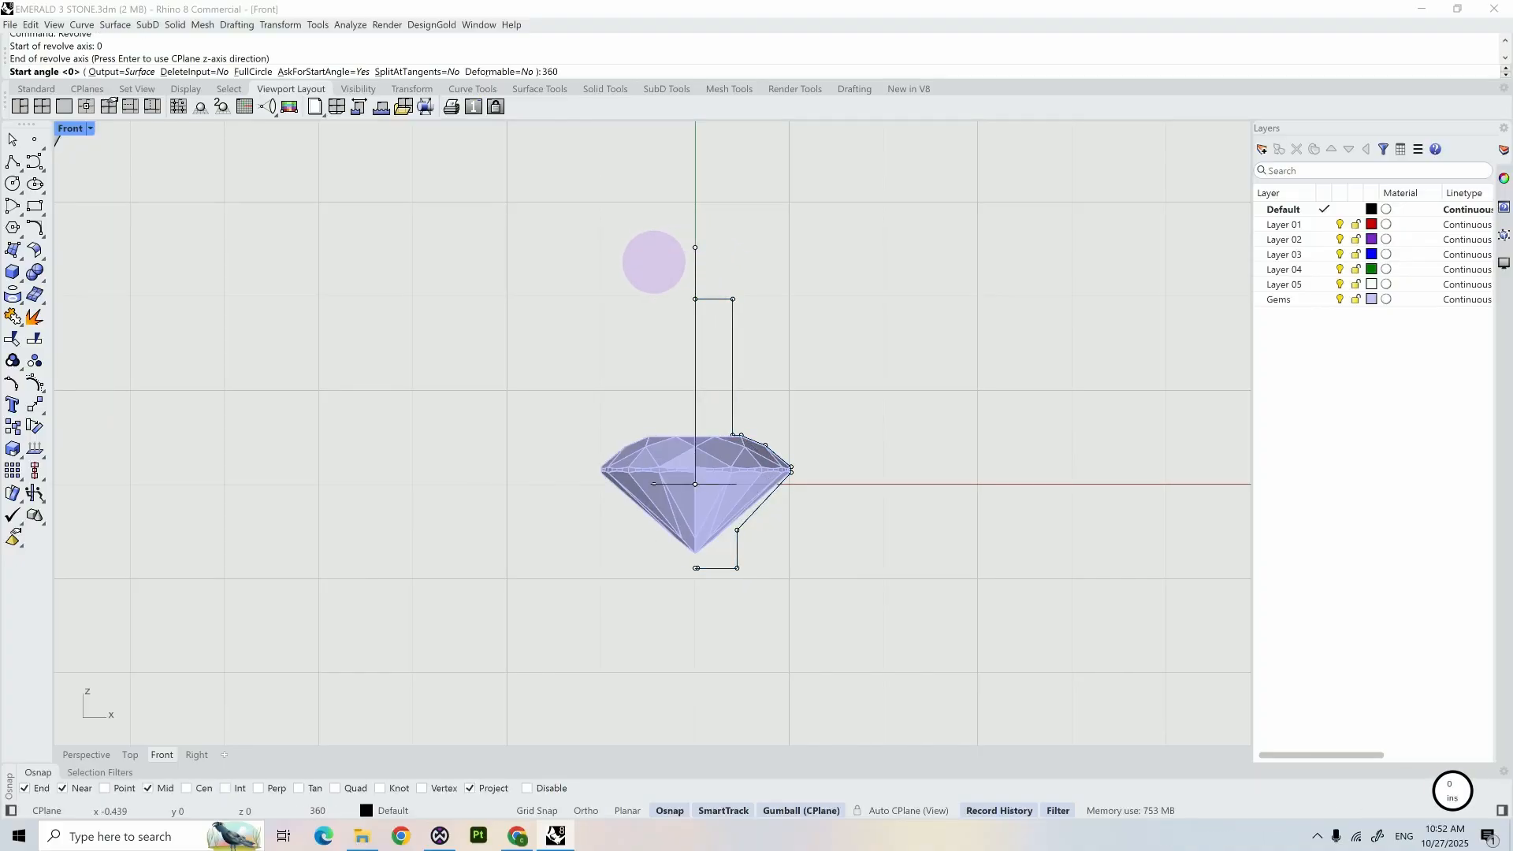
key(Return)
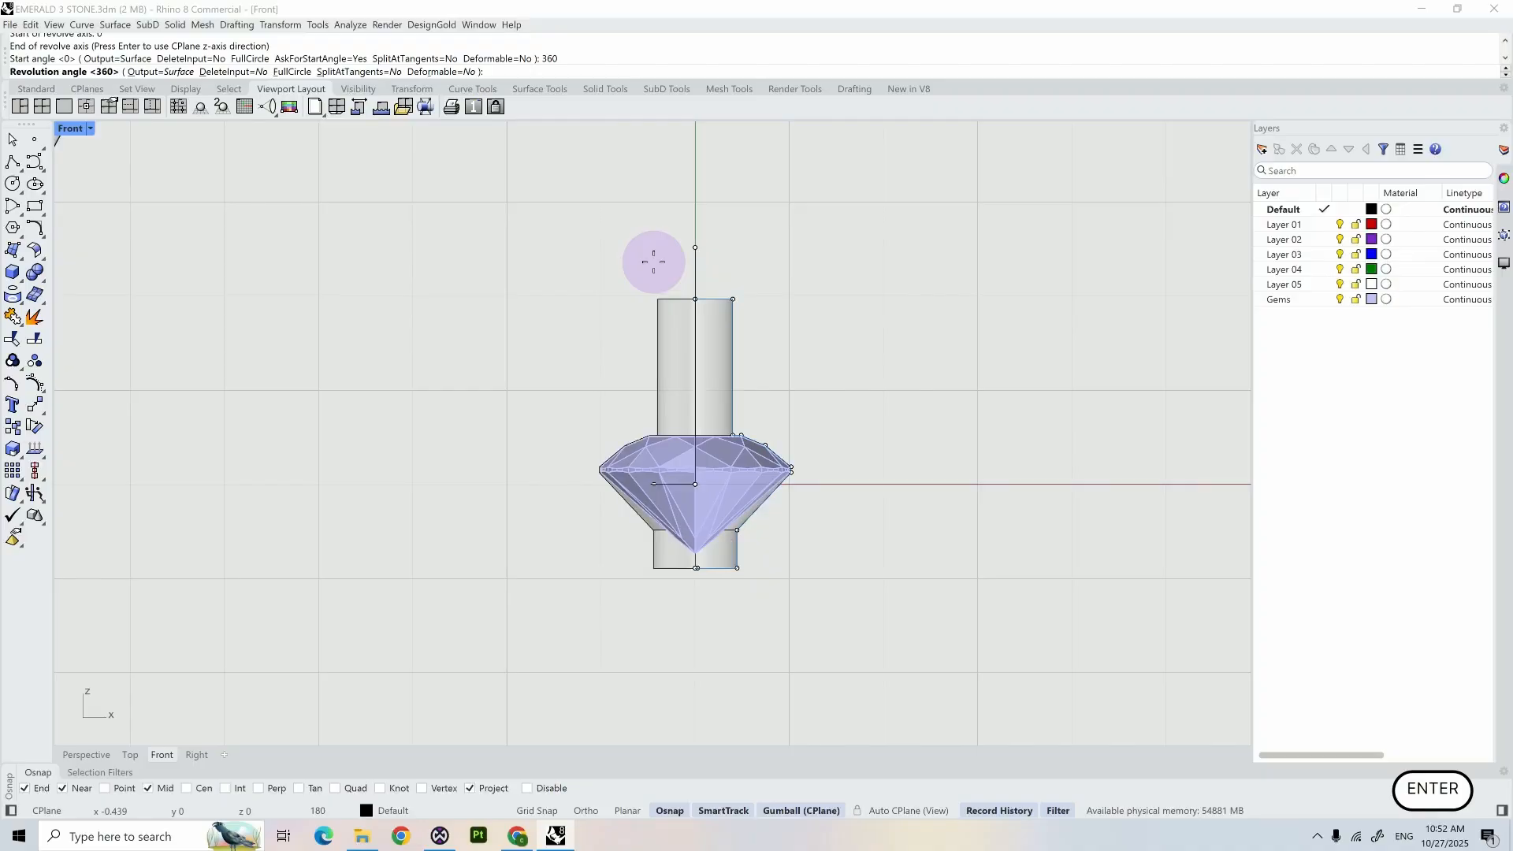
key(Return)
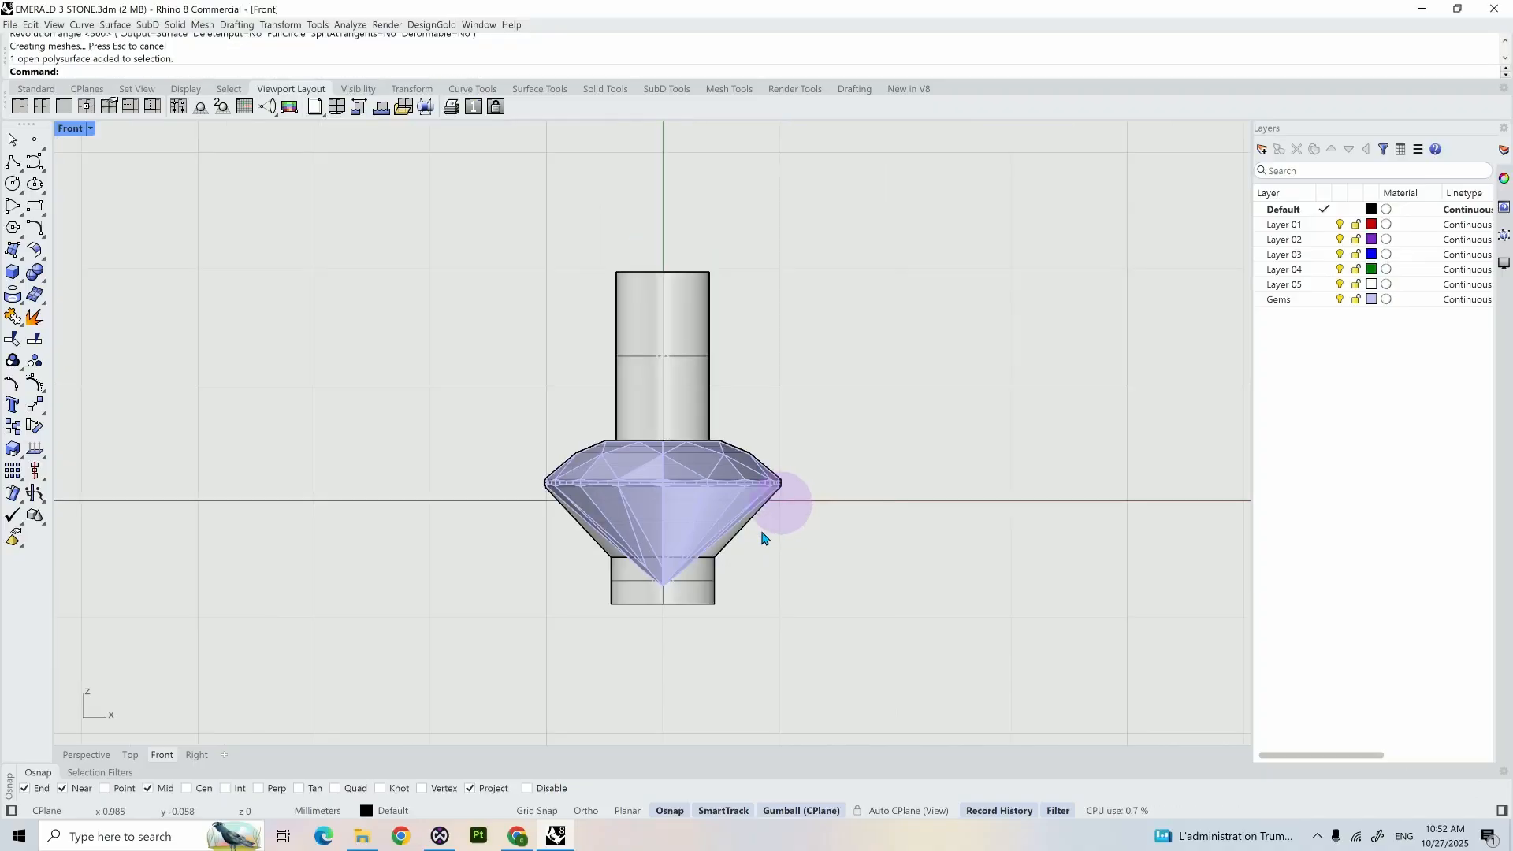
- Fillet the bottom circular edge of the revolved cutter with a 0.1 mm radius
scroll(777, 500, up, 5)
scroll(720, 591, up, 4)
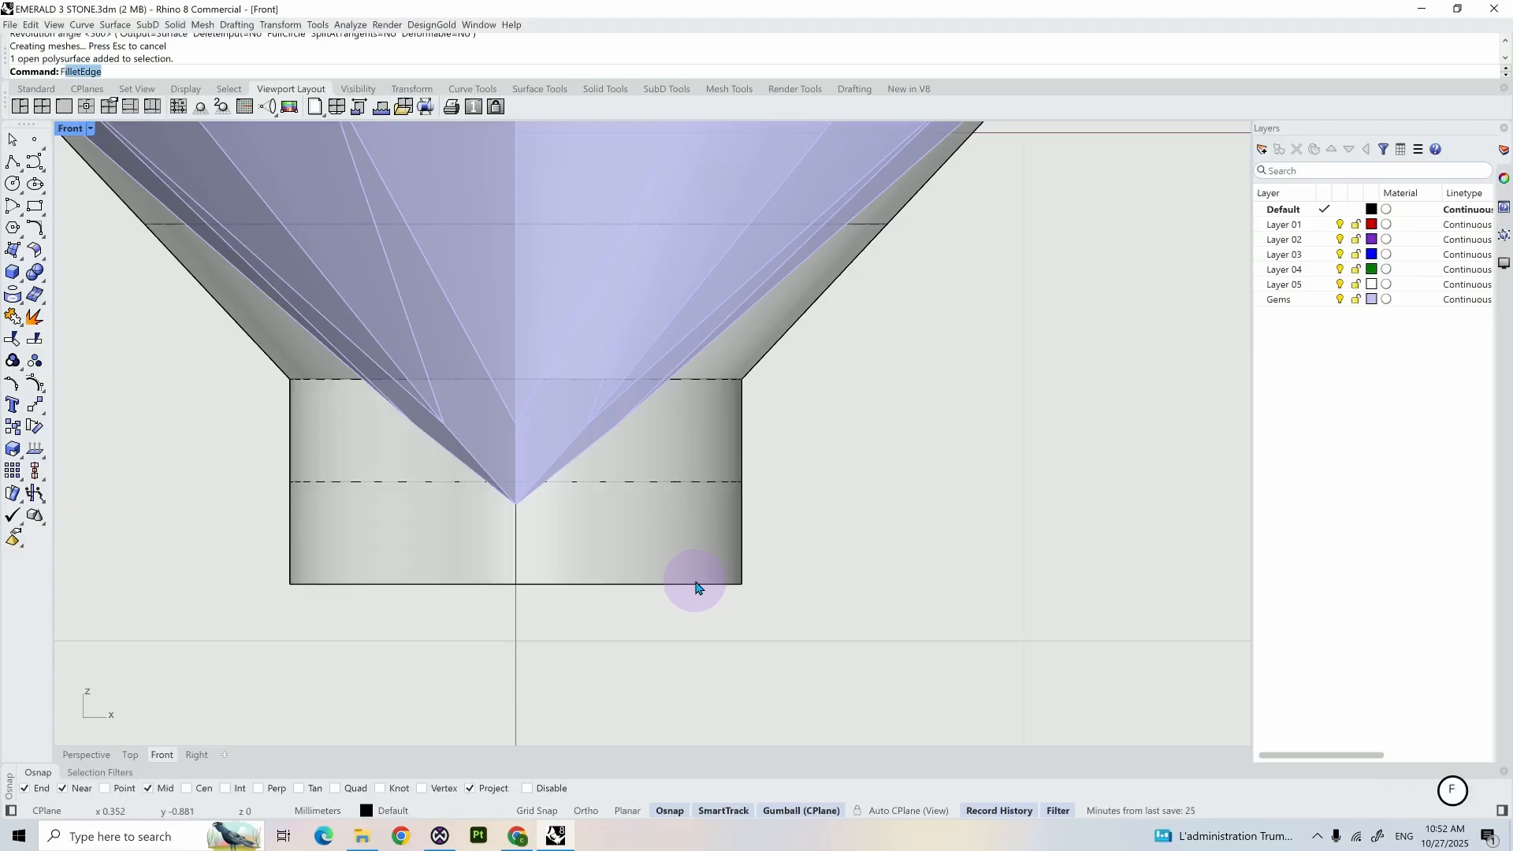
key(Return)
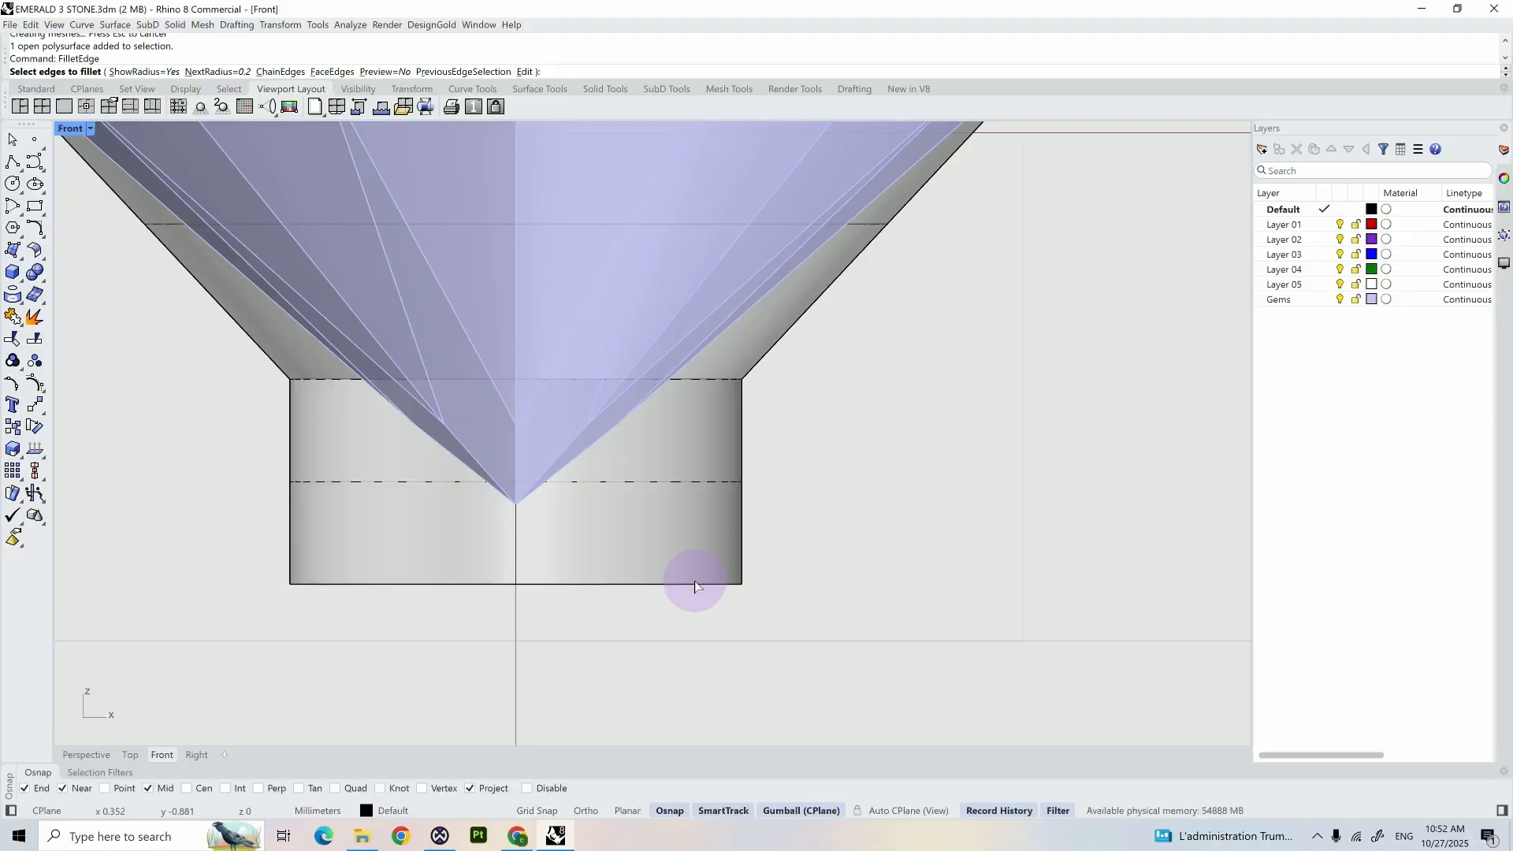
text(0.1)
key(Return)
click(686, 583)
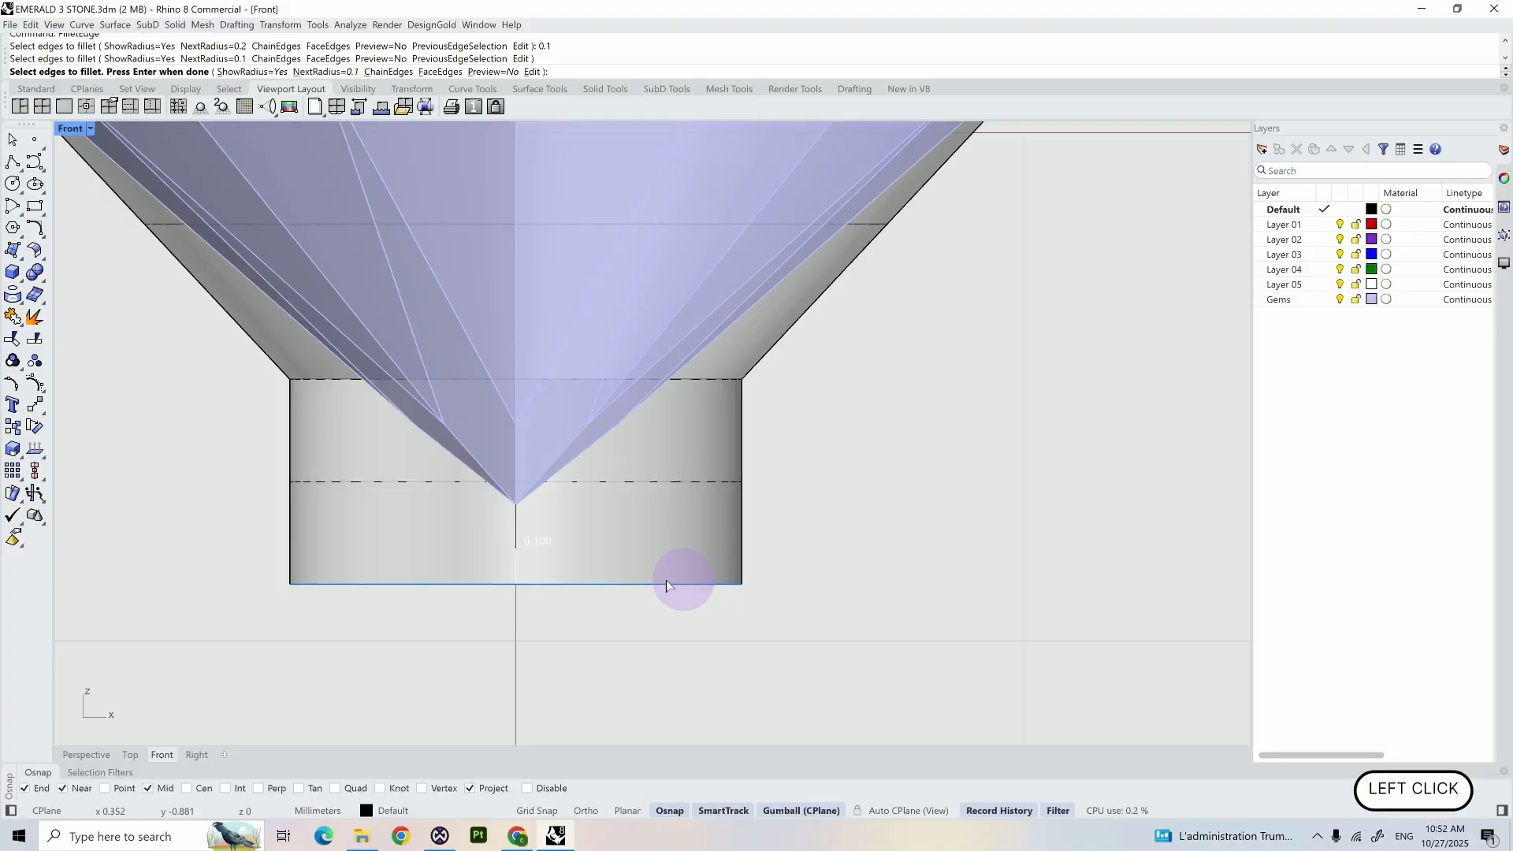
key(Return)
key(Return)
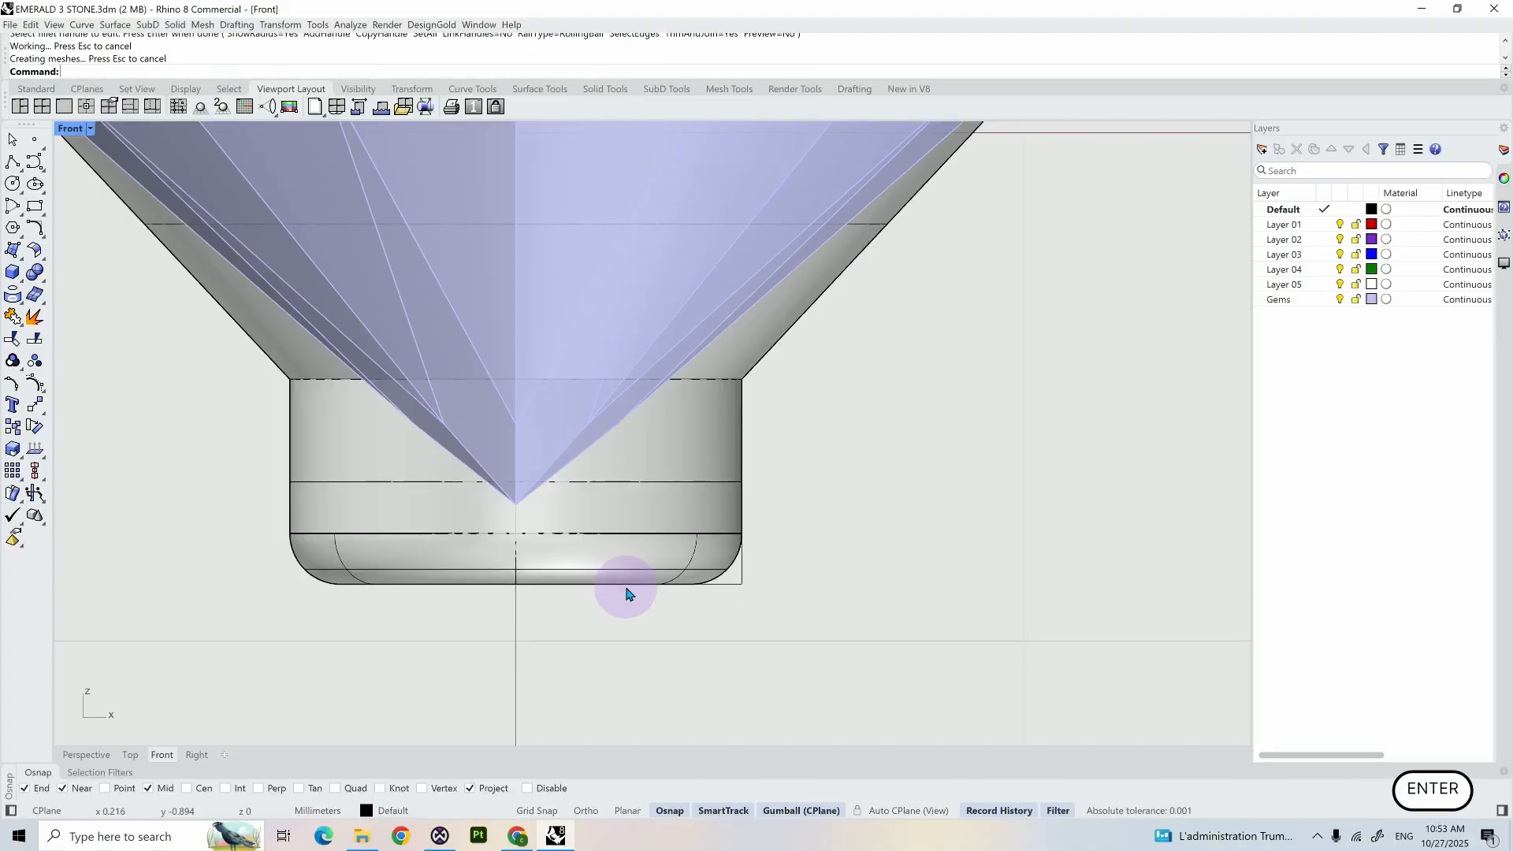
- In the front view, start a solid cylinder centred at the origin with a diameter of about 0.84 mm
scroll(621, 579, down, 5)
click(600, 465)
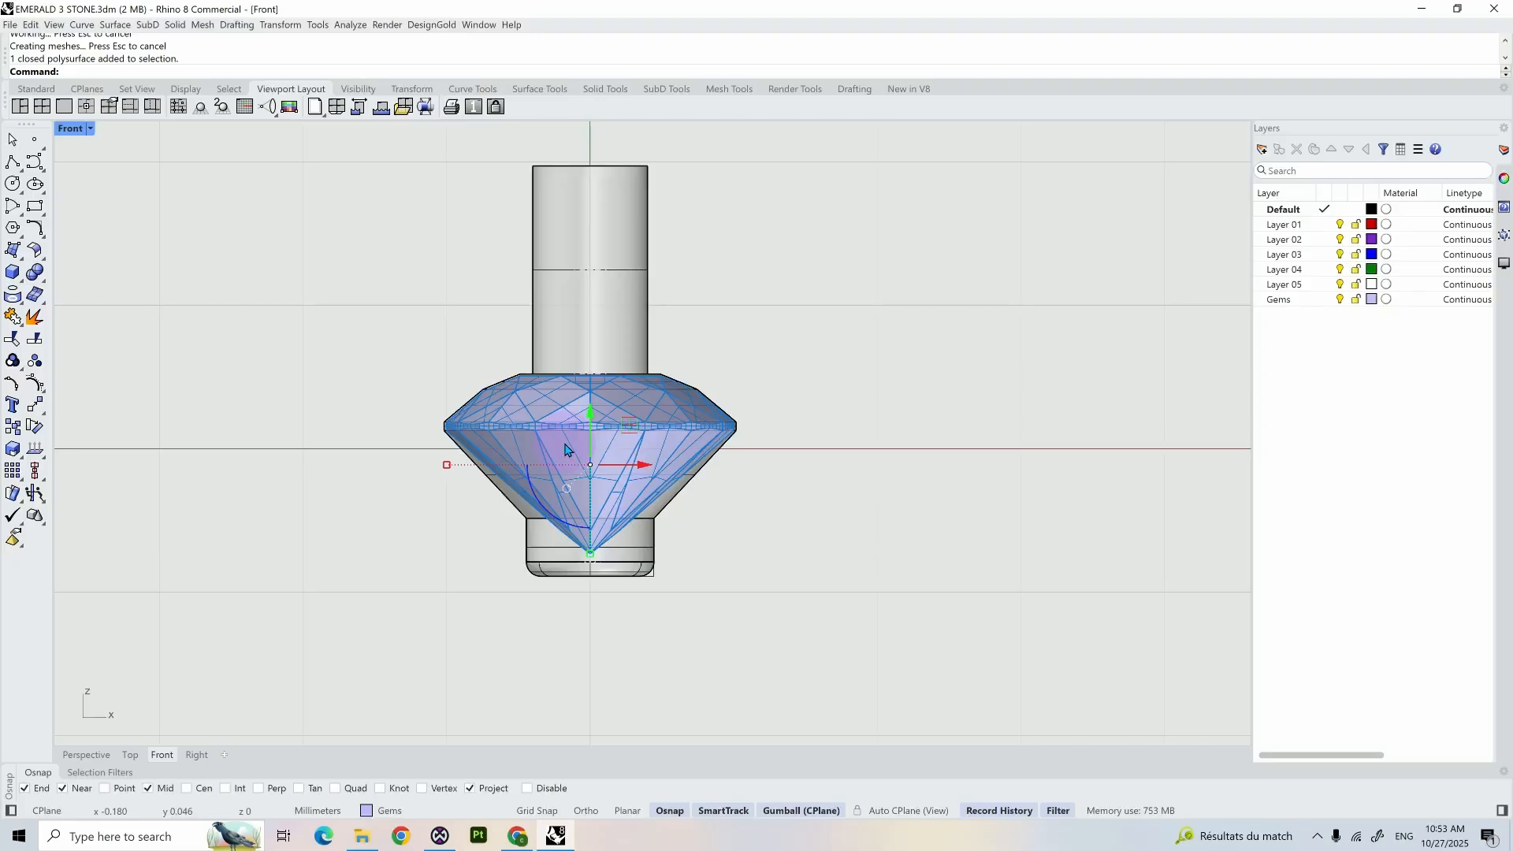
click(460, 492)
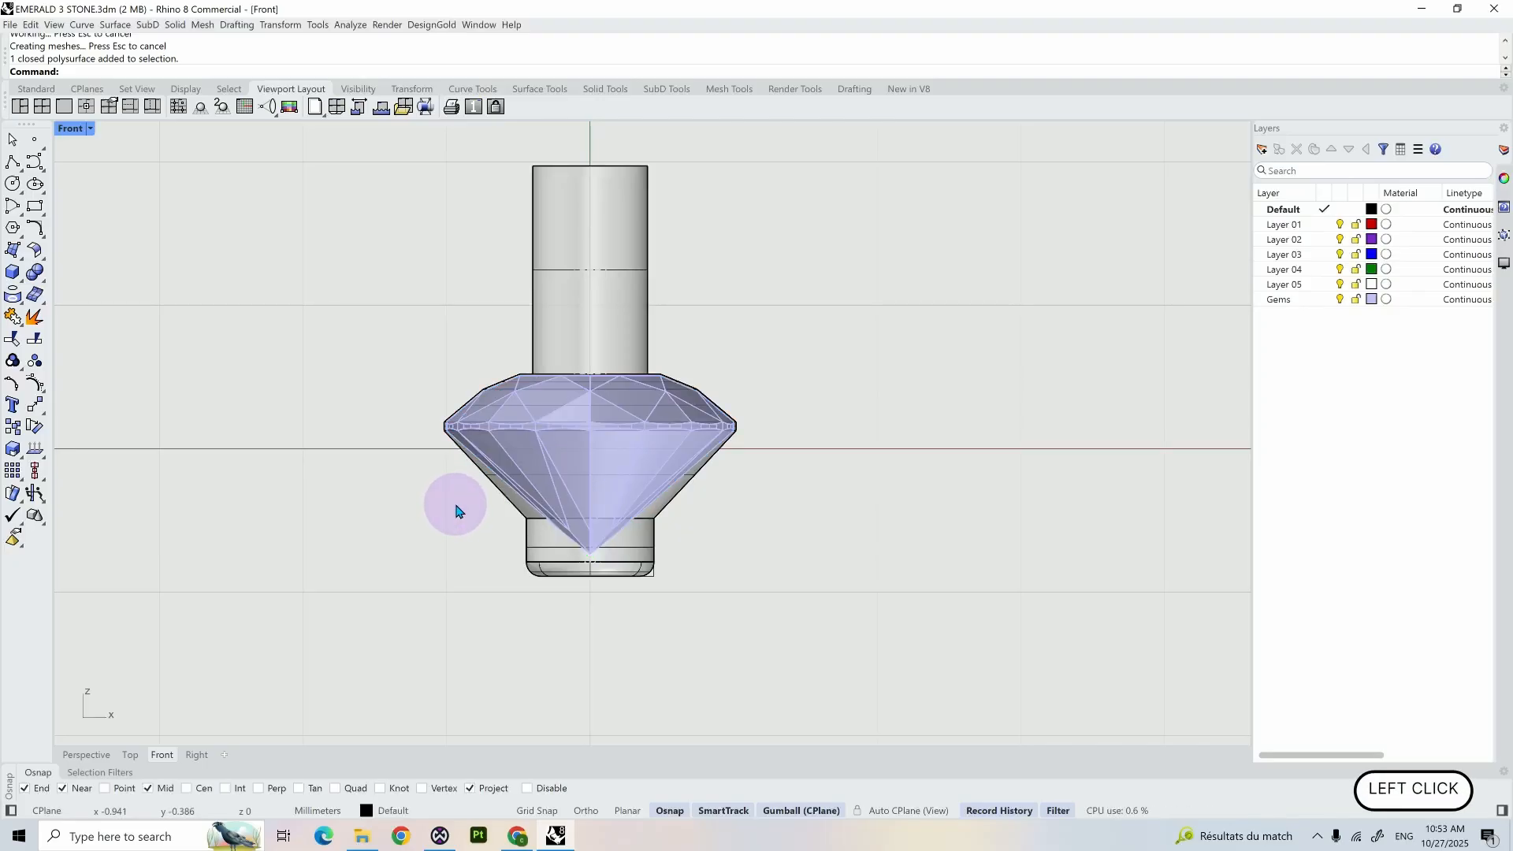
text(Cylinder)
key(Return)
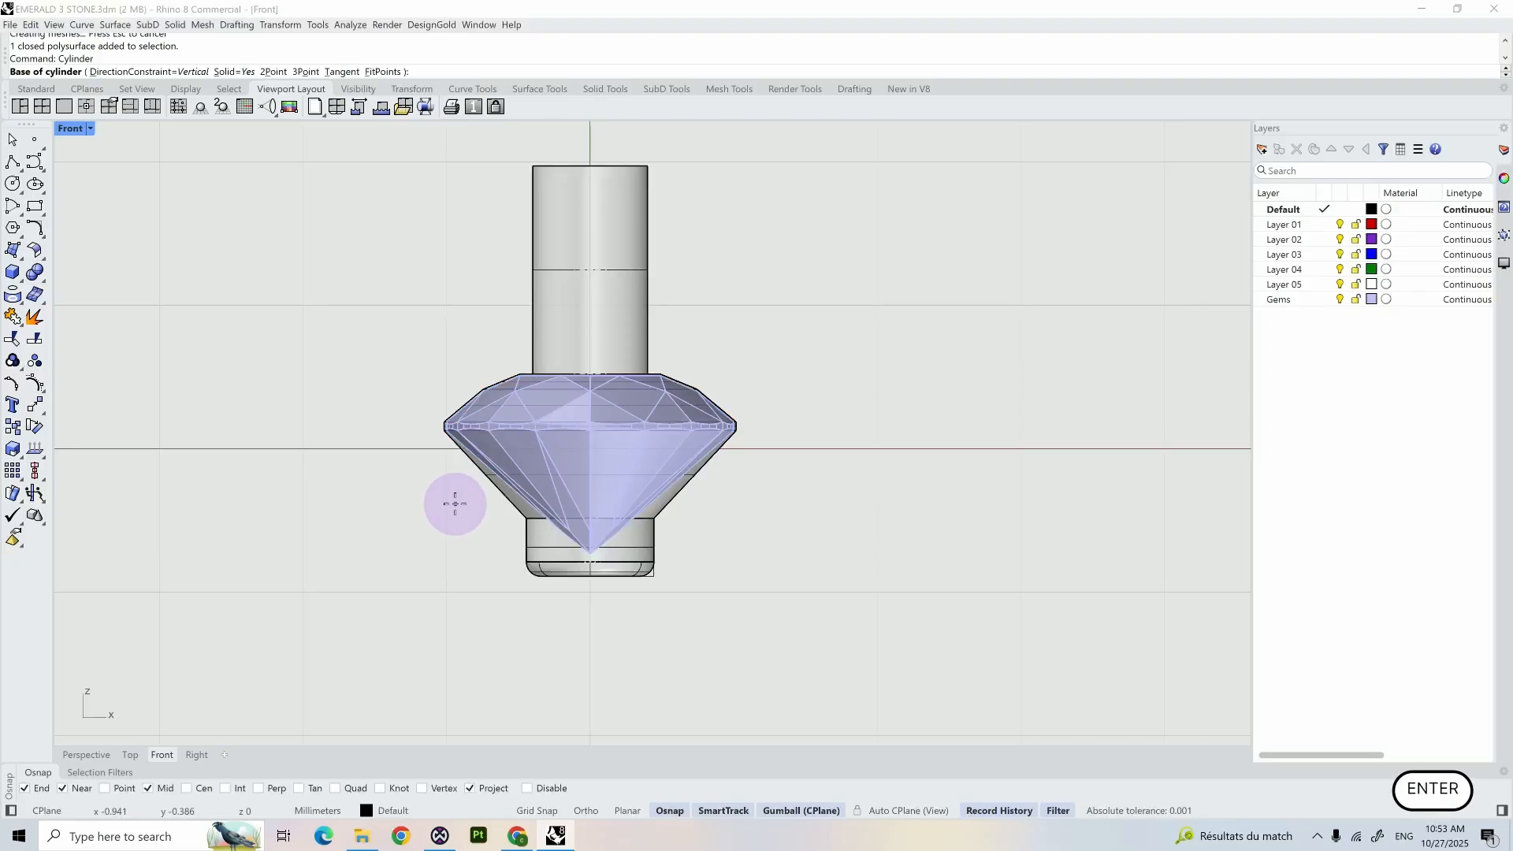
text(0)
key(Return)
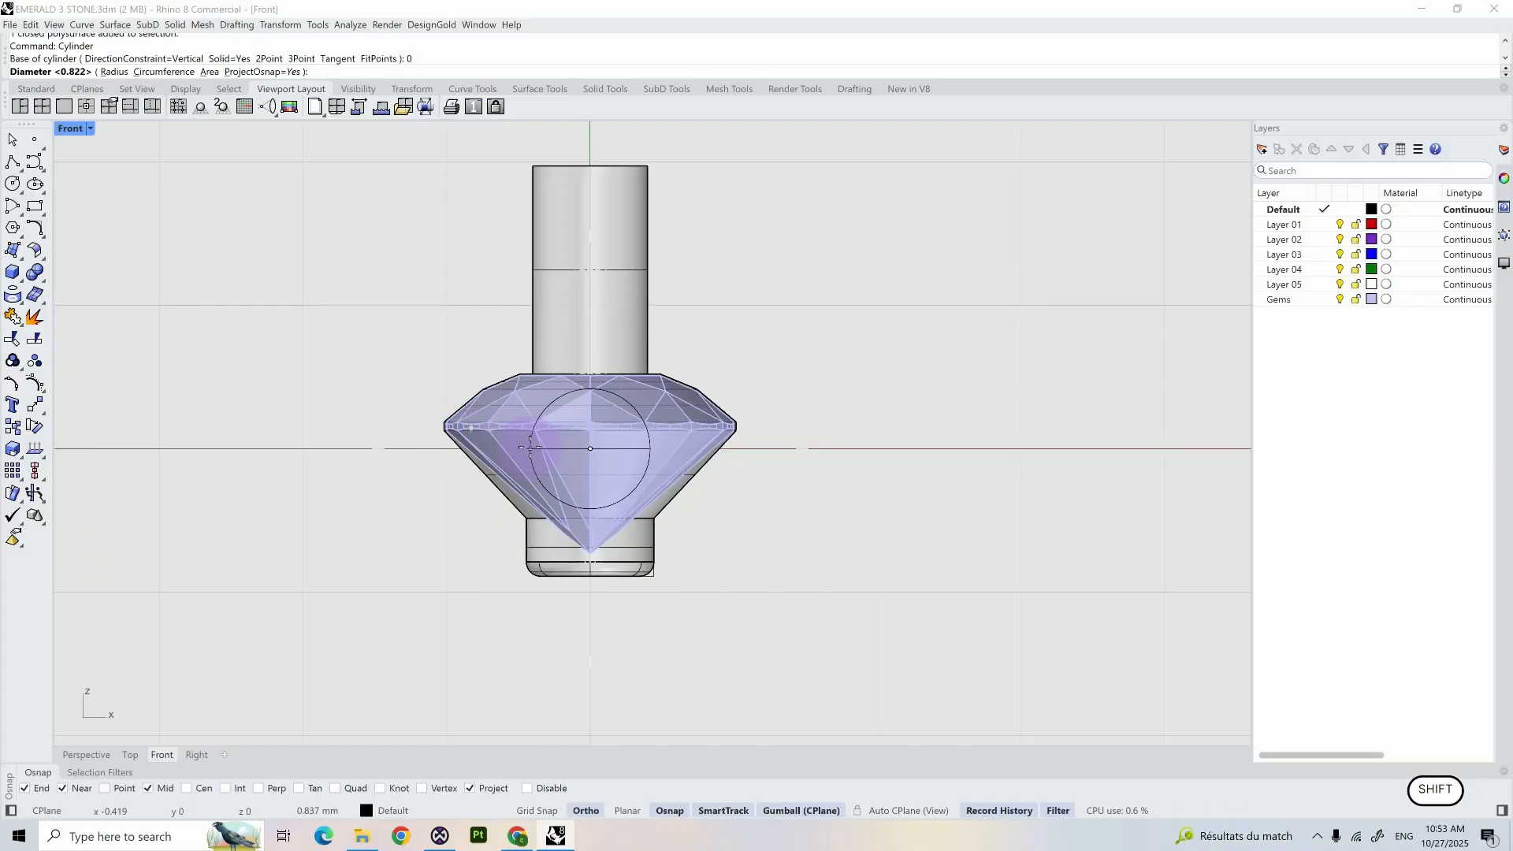
shift+click(529, 447)
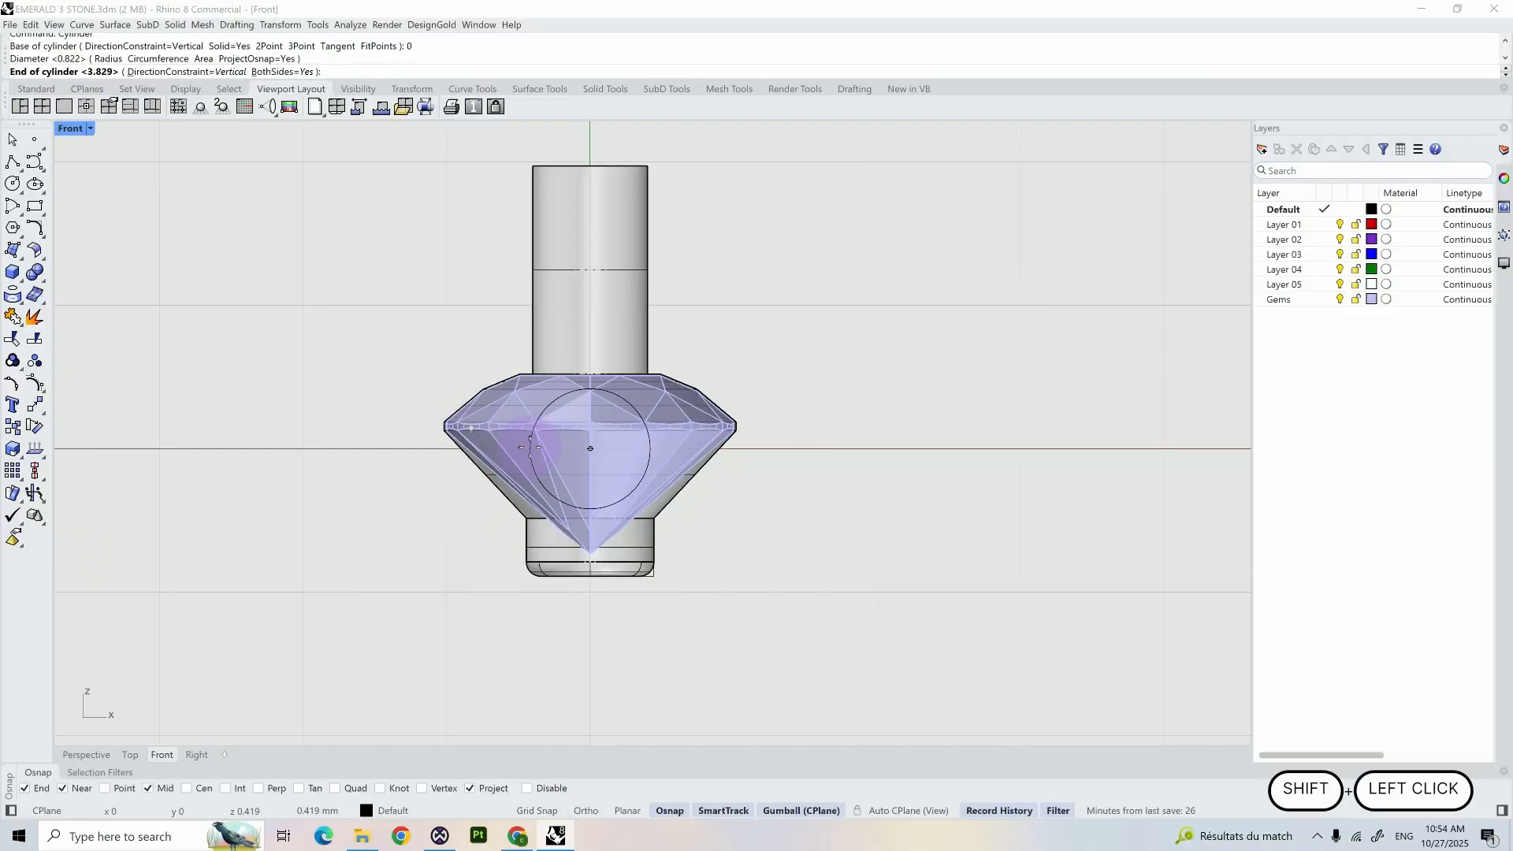
- In the right view, extend the cylinder about 1.73 mm to both sides so it passes beyond the gem and shank
click(197, 754)
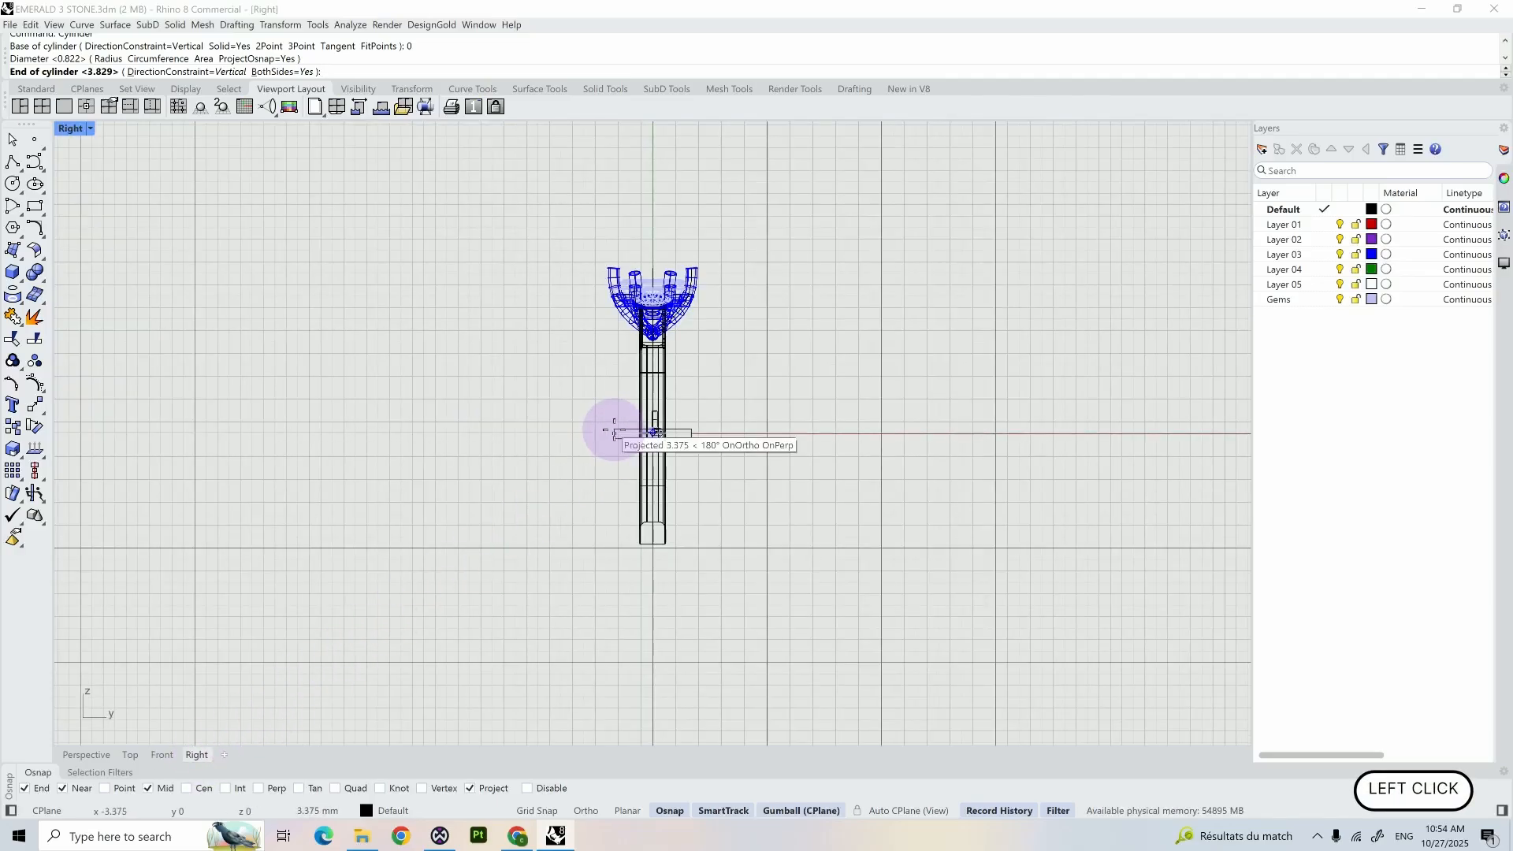
scroll(611, 435, up, 3)
scroll(616, 435, up, 2)
shift+right_drag(618, 433, 523, 454)
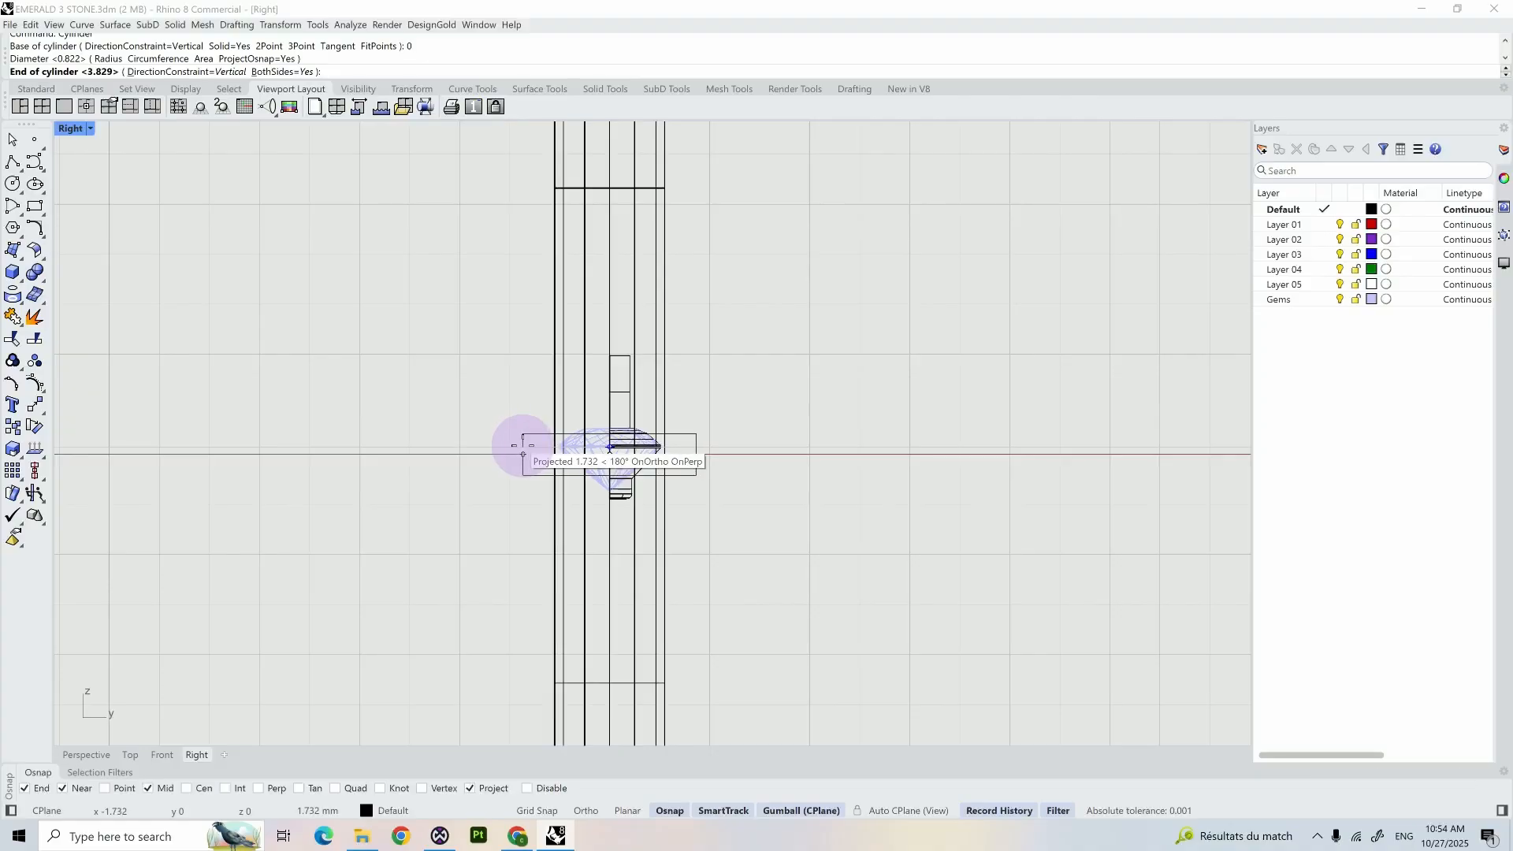
click(523, 451)
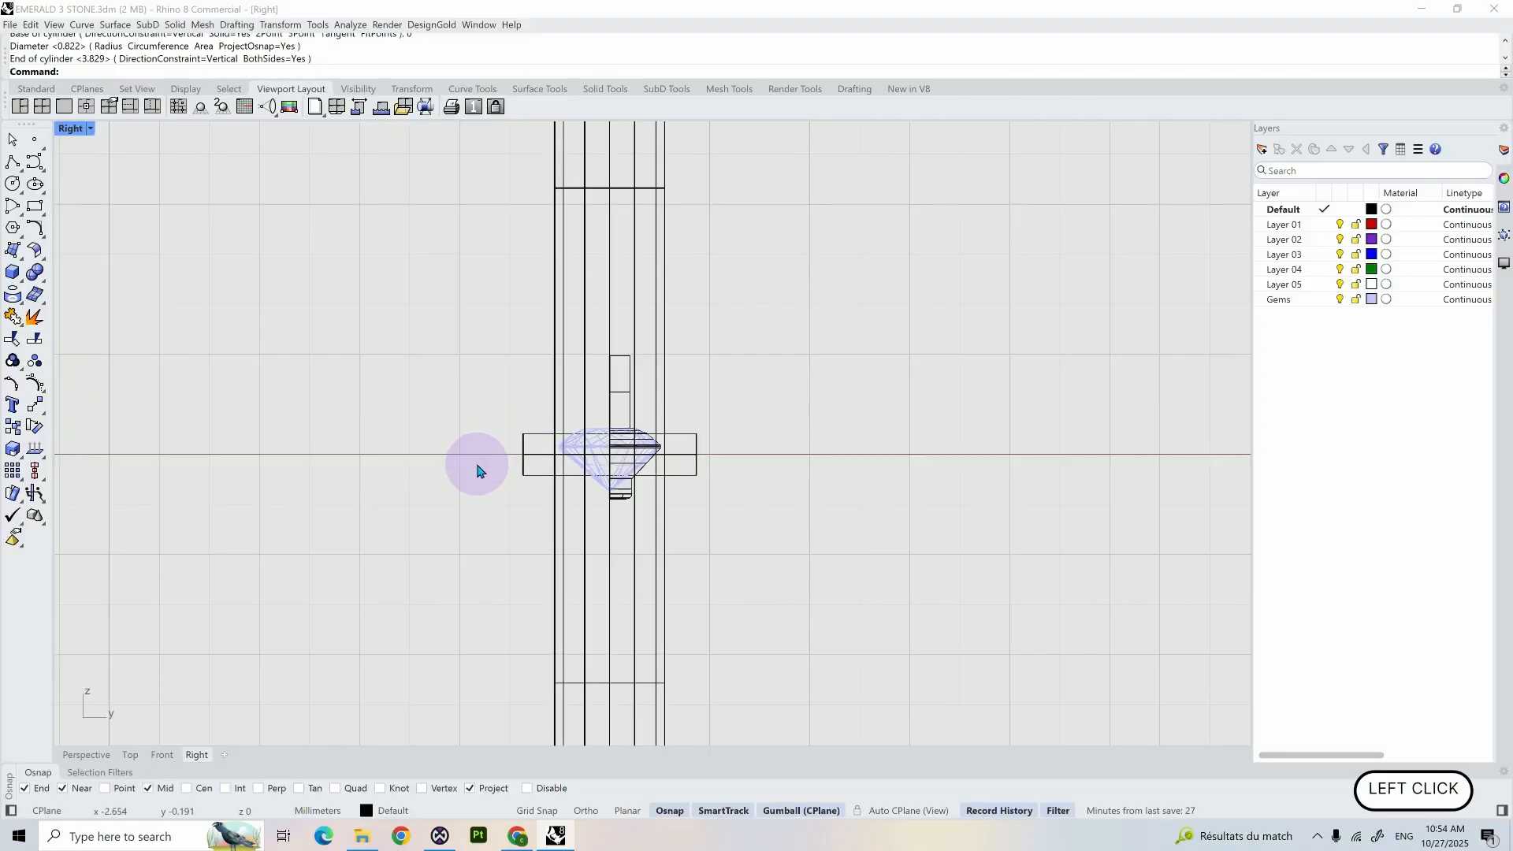
- In the front view, stretch the cylinder vertically into an oval section and move it up to overlap the gem's table
click(161, 754)
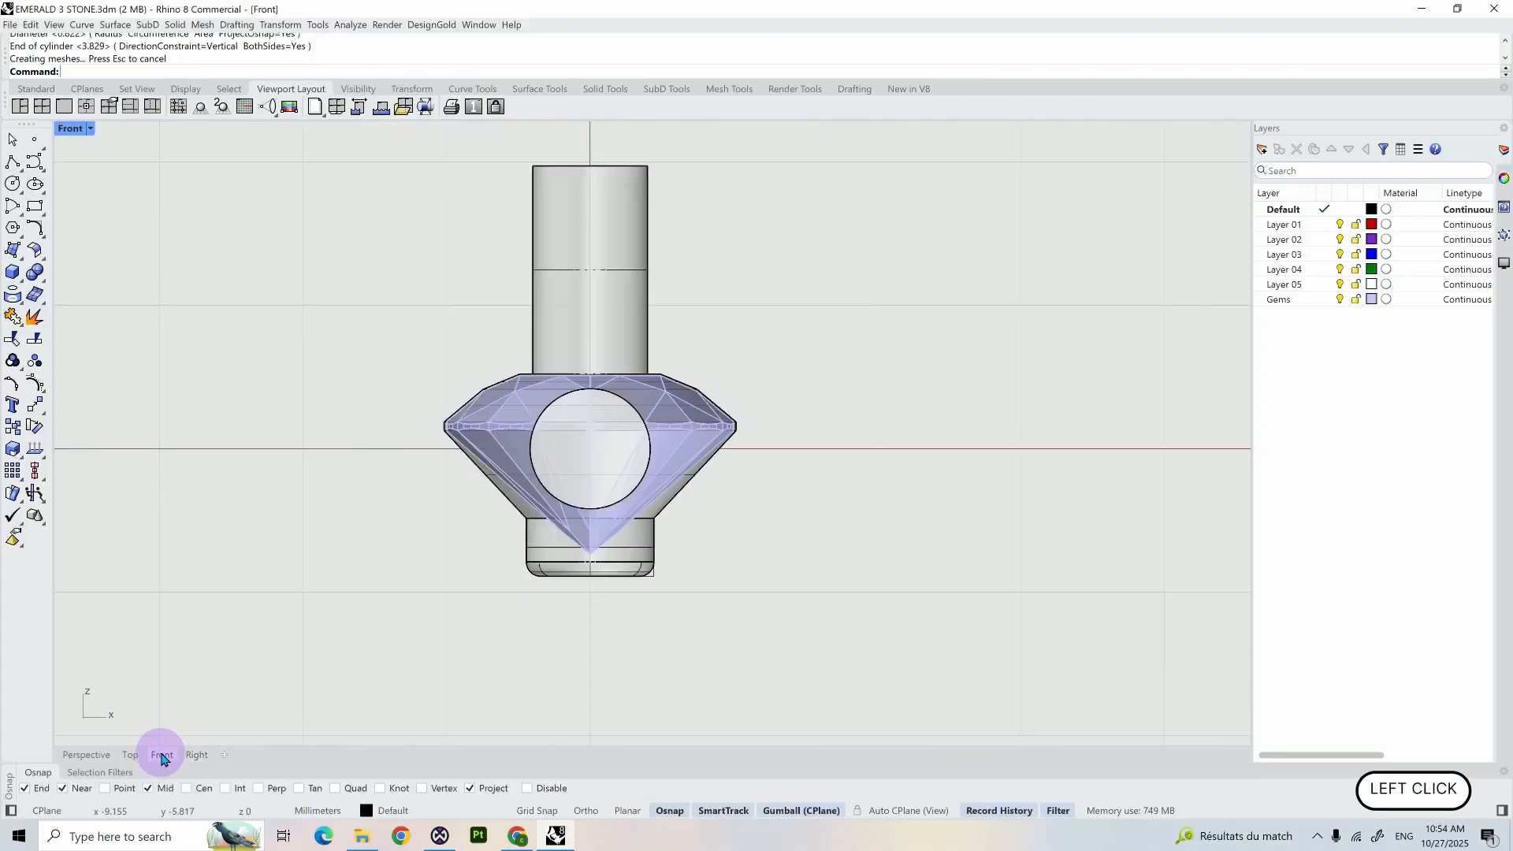
click(601, 412)
click(631, 432)
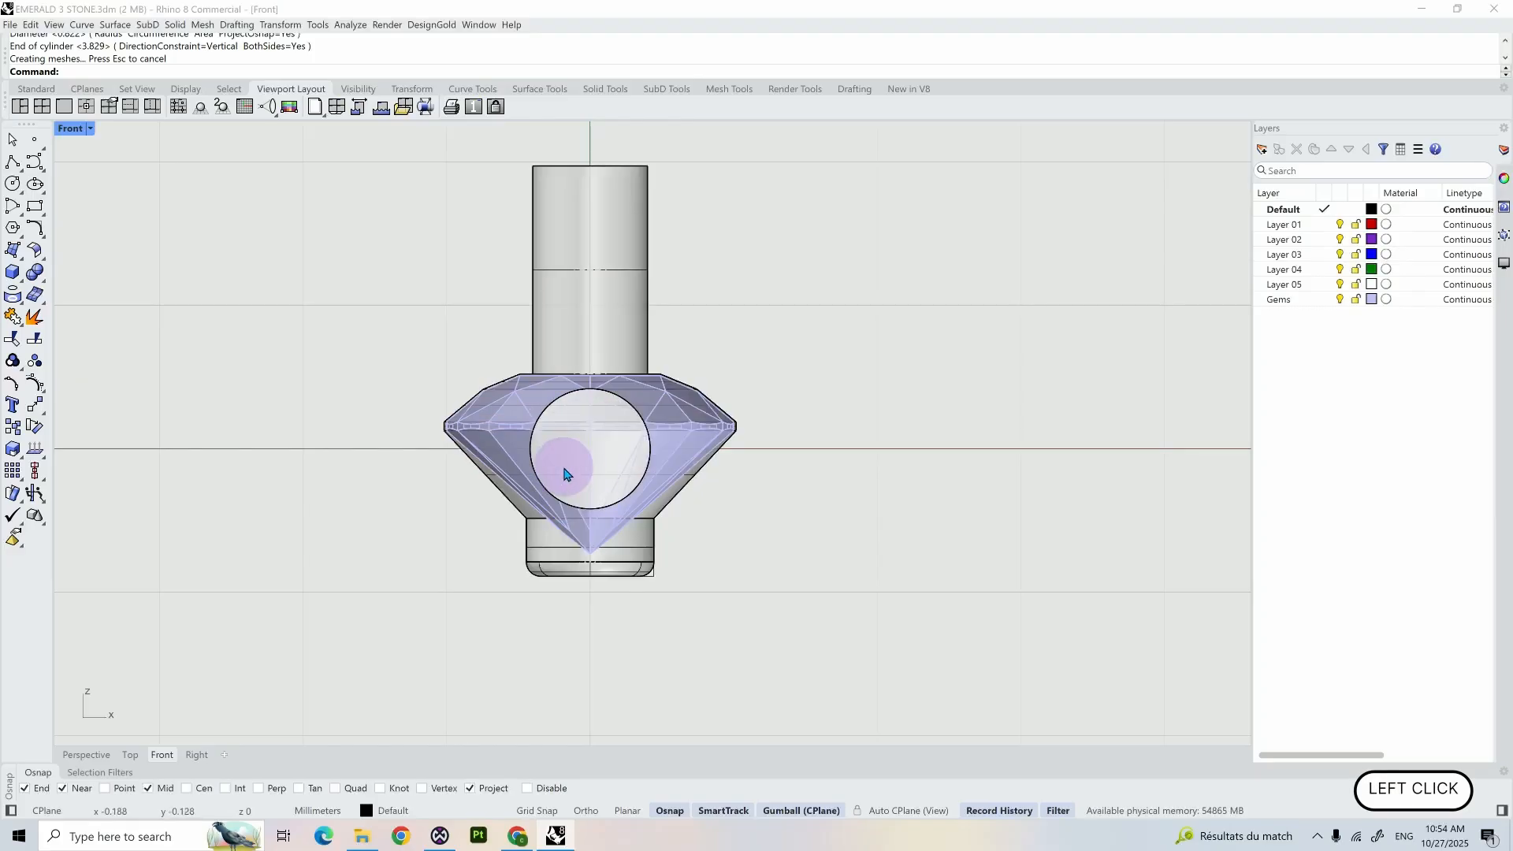
drag(590, 510, 593, 527)
drag(591, 404, 592, 359)
click(726, 352)
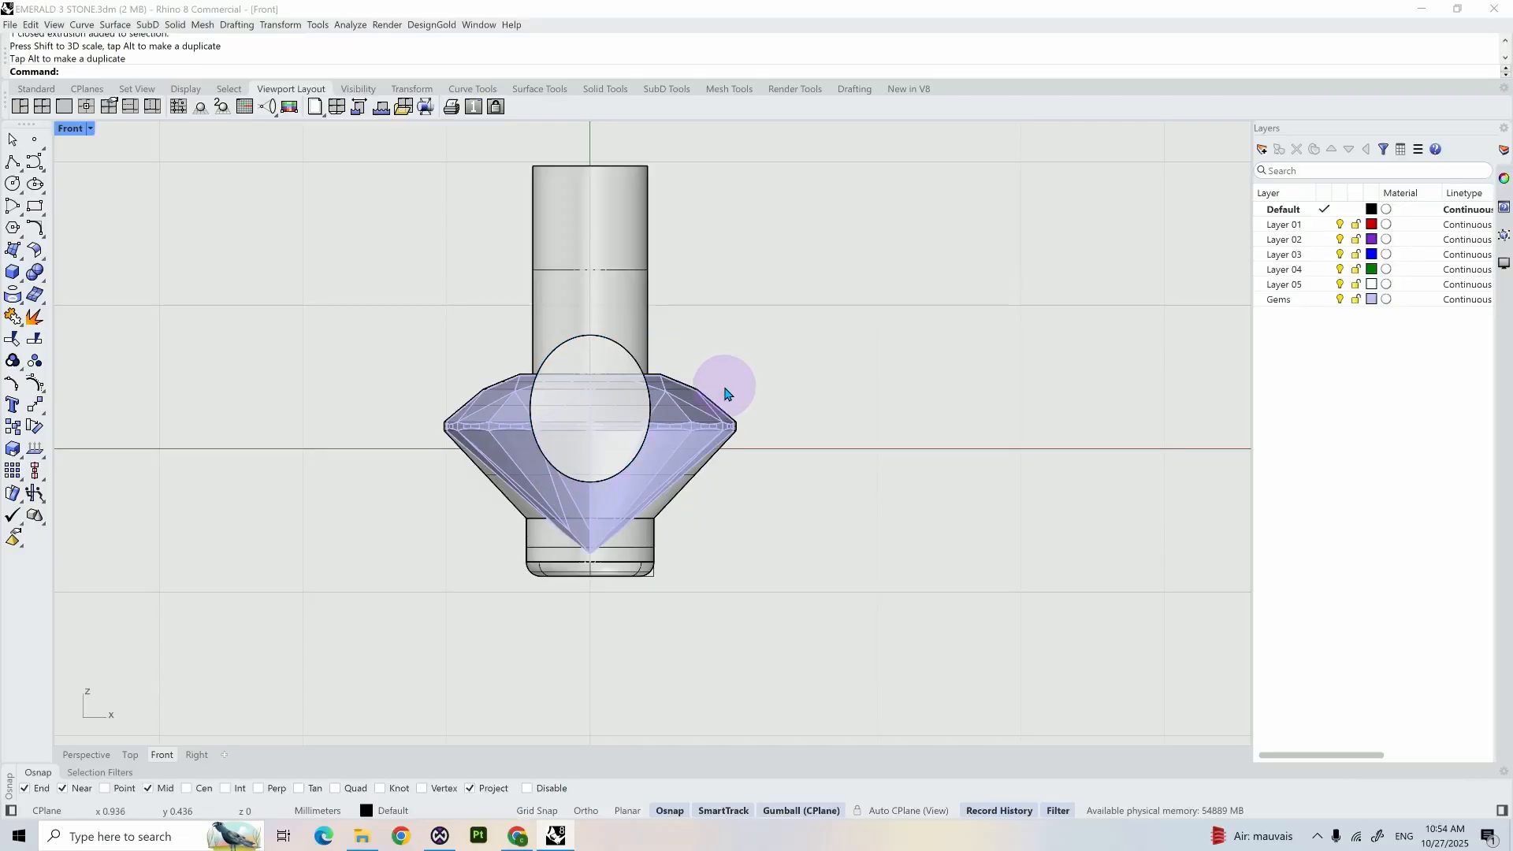
- Draw a slanted line about 0.9 mm tall left of the gem and mirror a copy across a vertical plane through its lower end
click(13, 164)
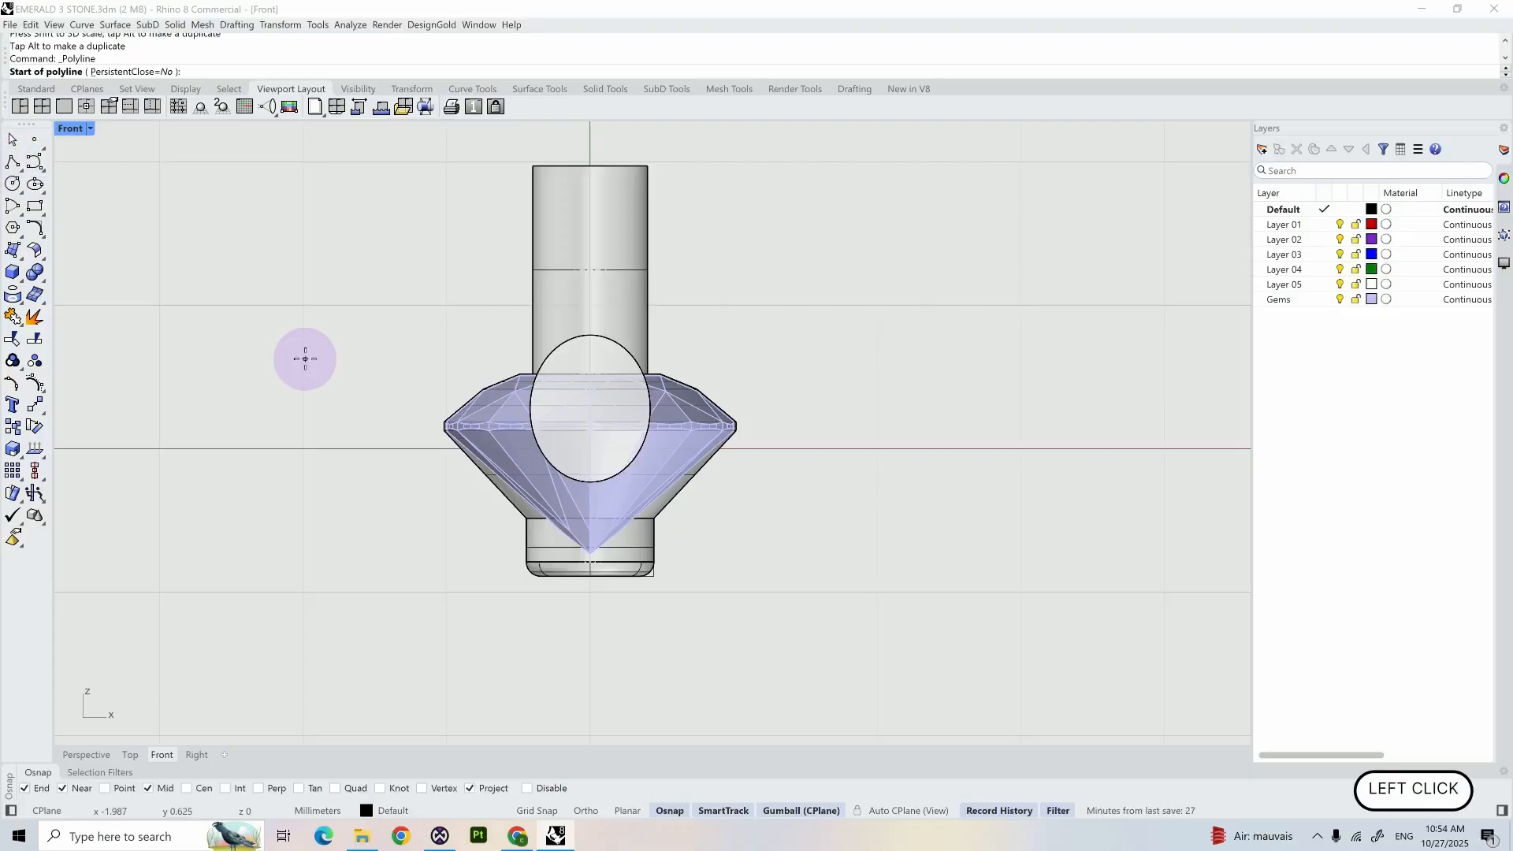
click(386, 513)
click(425, 382)
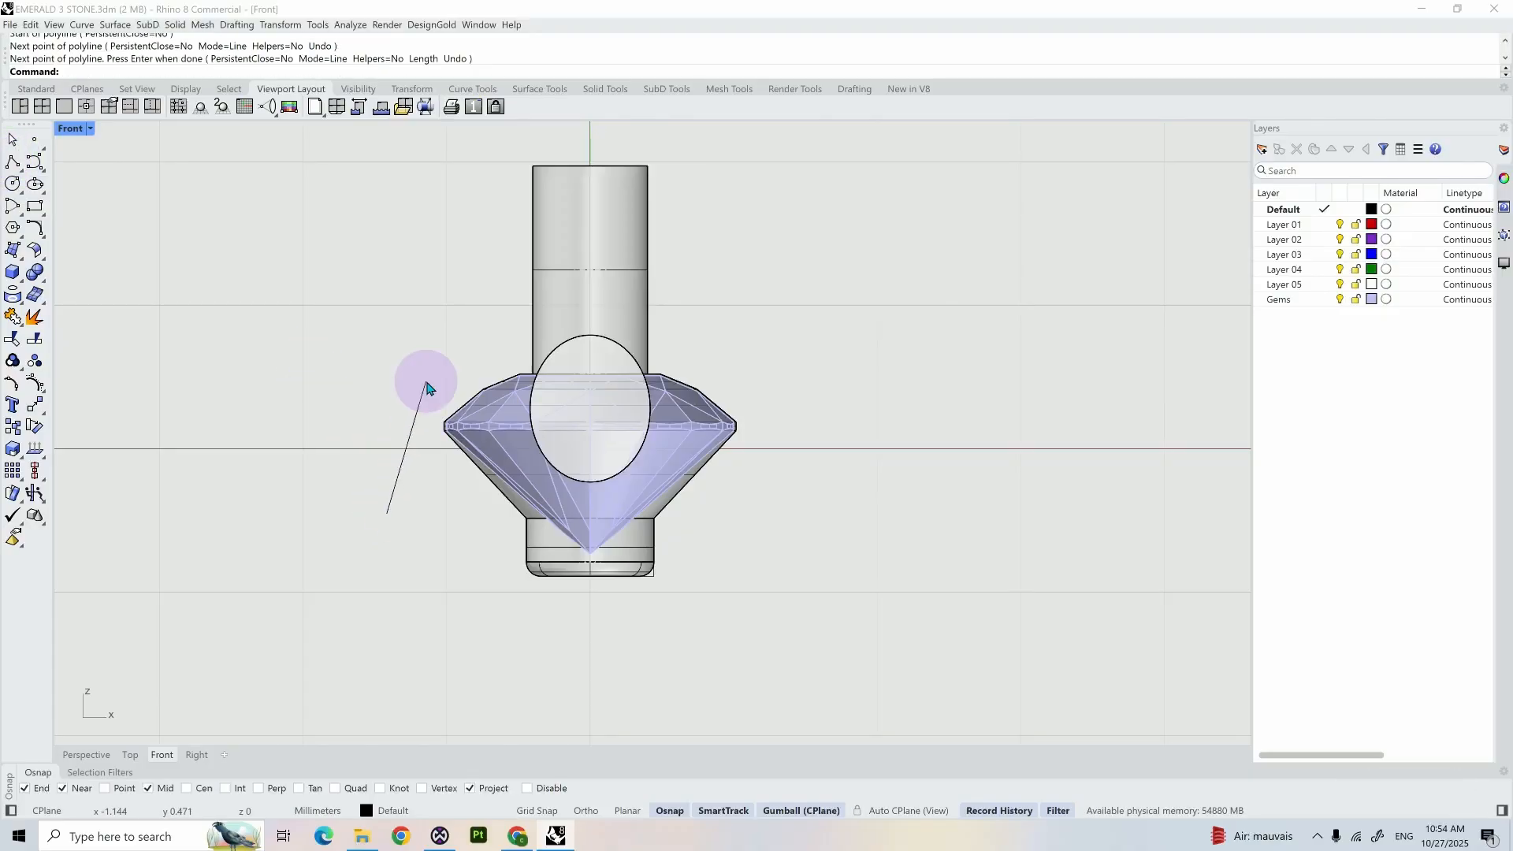
key(Return)
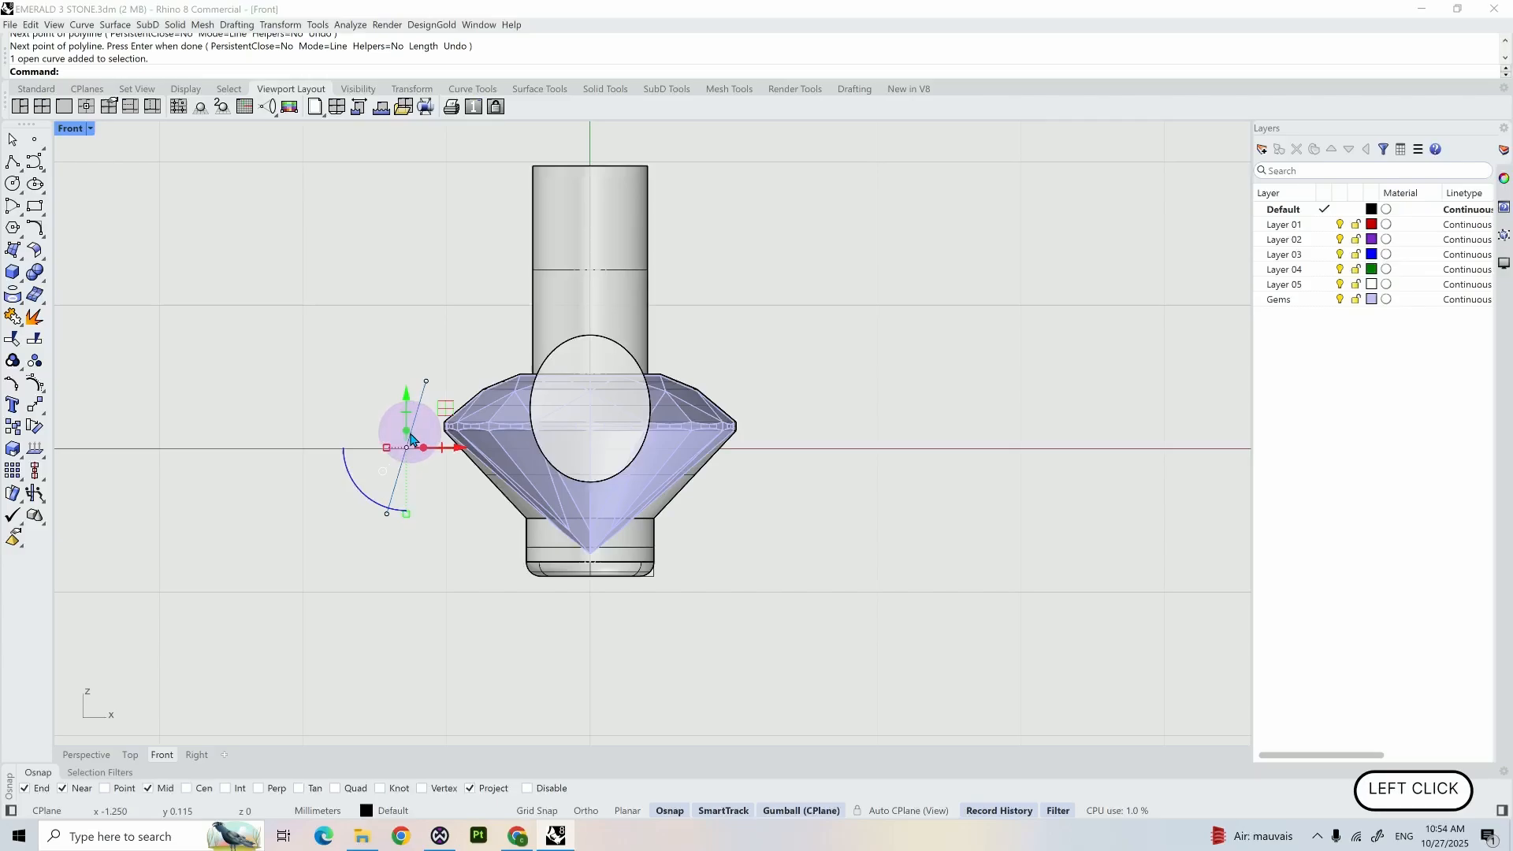
text(Mirror)
key(Return)
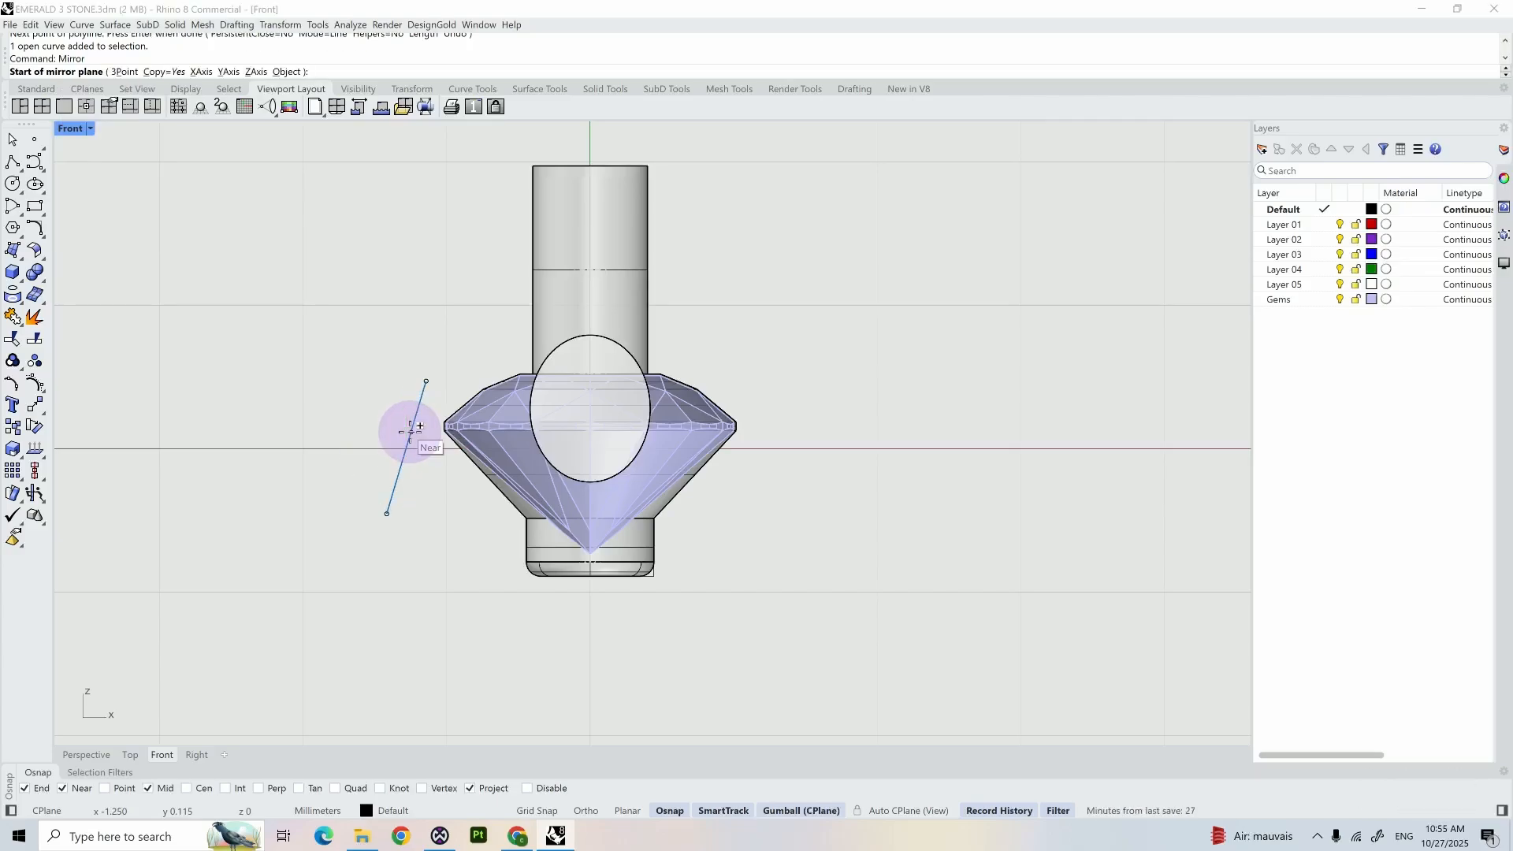
click(393, 512)
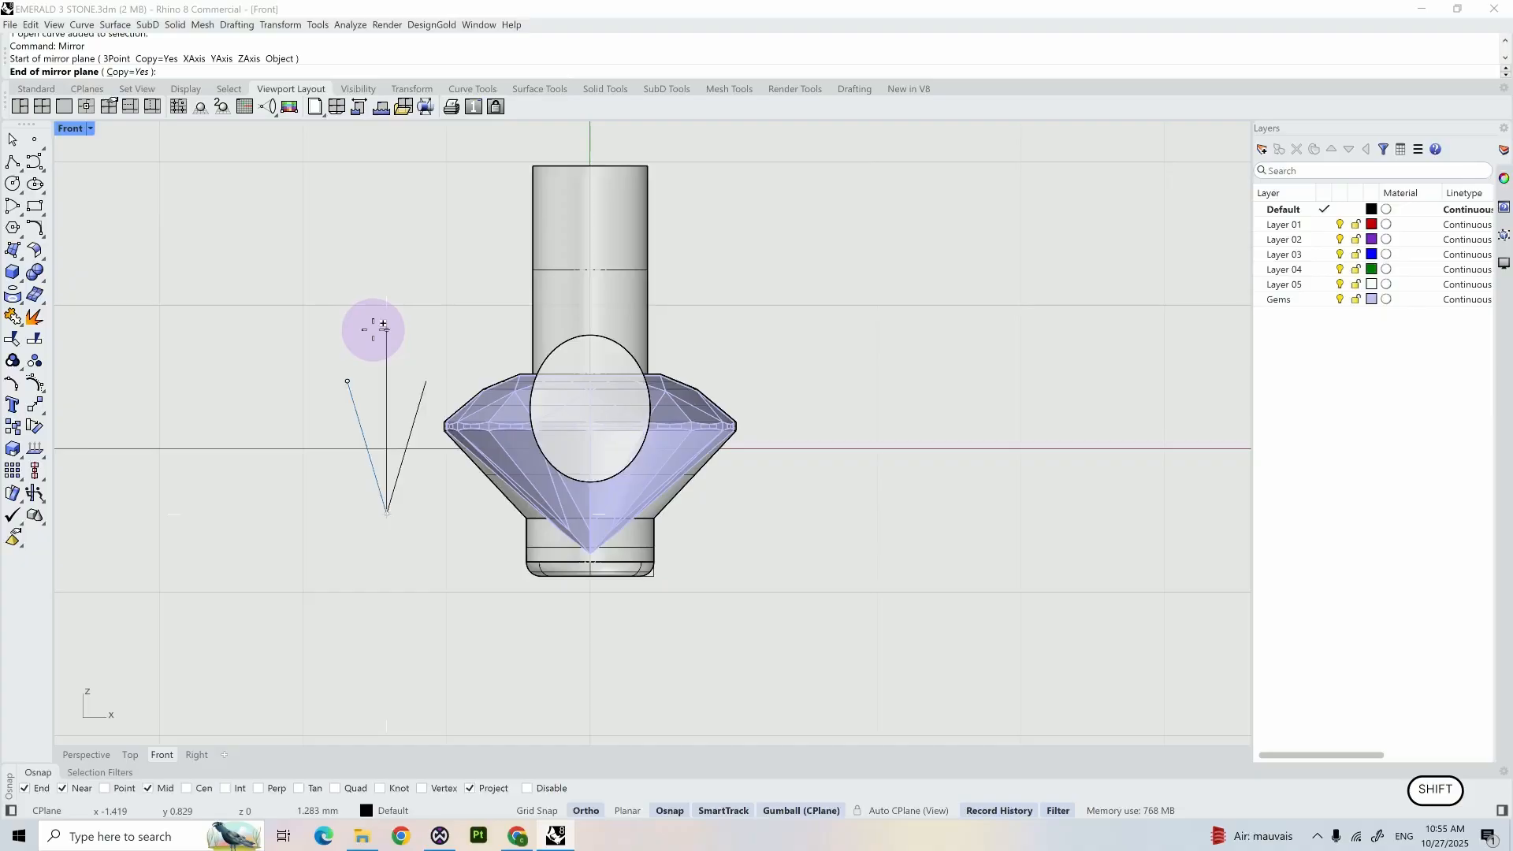
shift+click(384, 327)
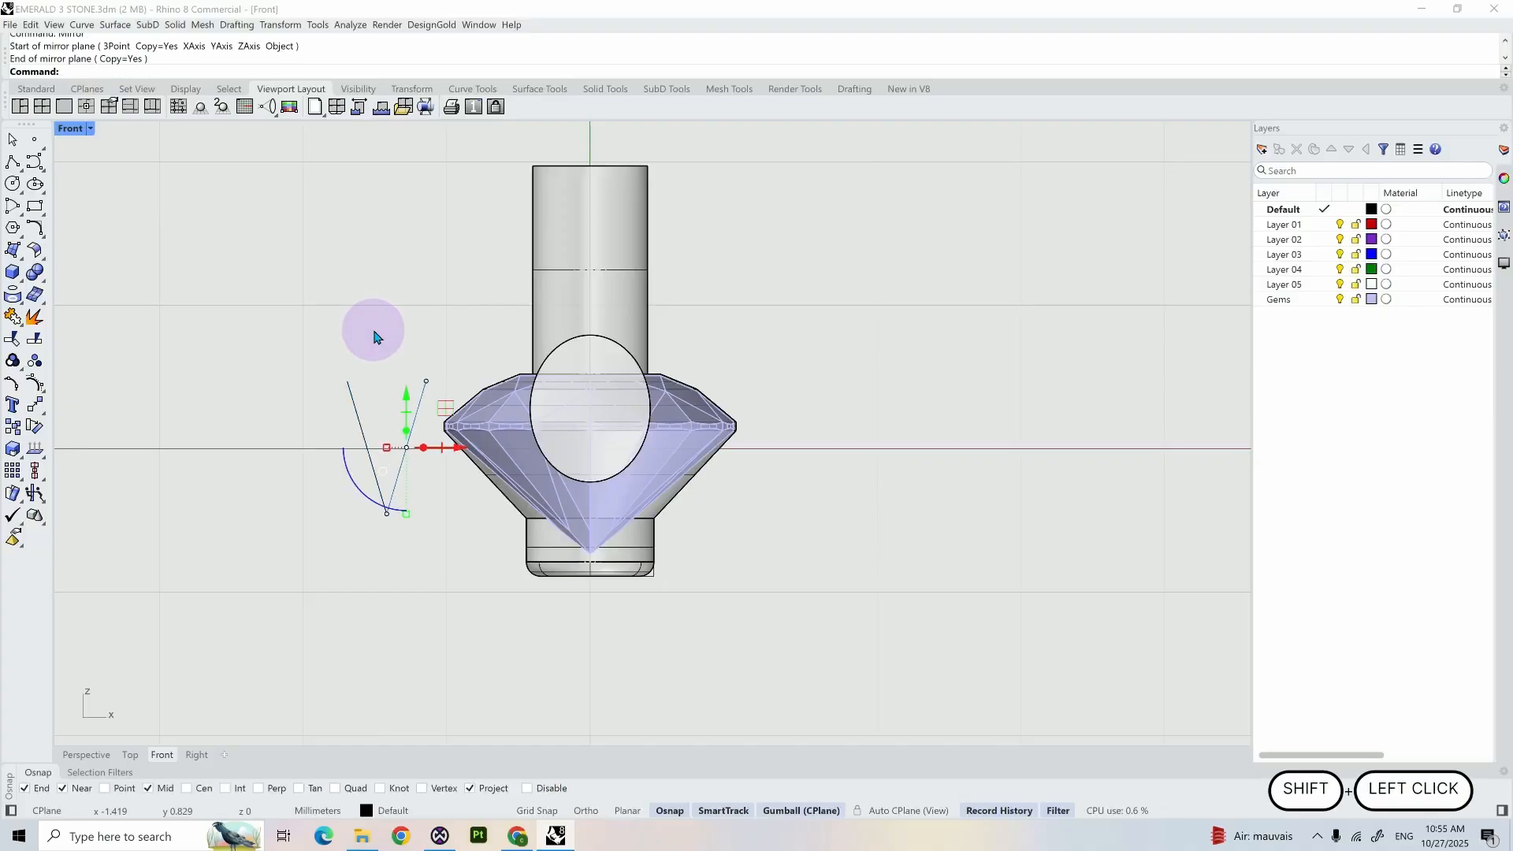
- Narrow the V formed by the two slanted lines by scaling them horizontally
drag(302, 344, 470, 396)
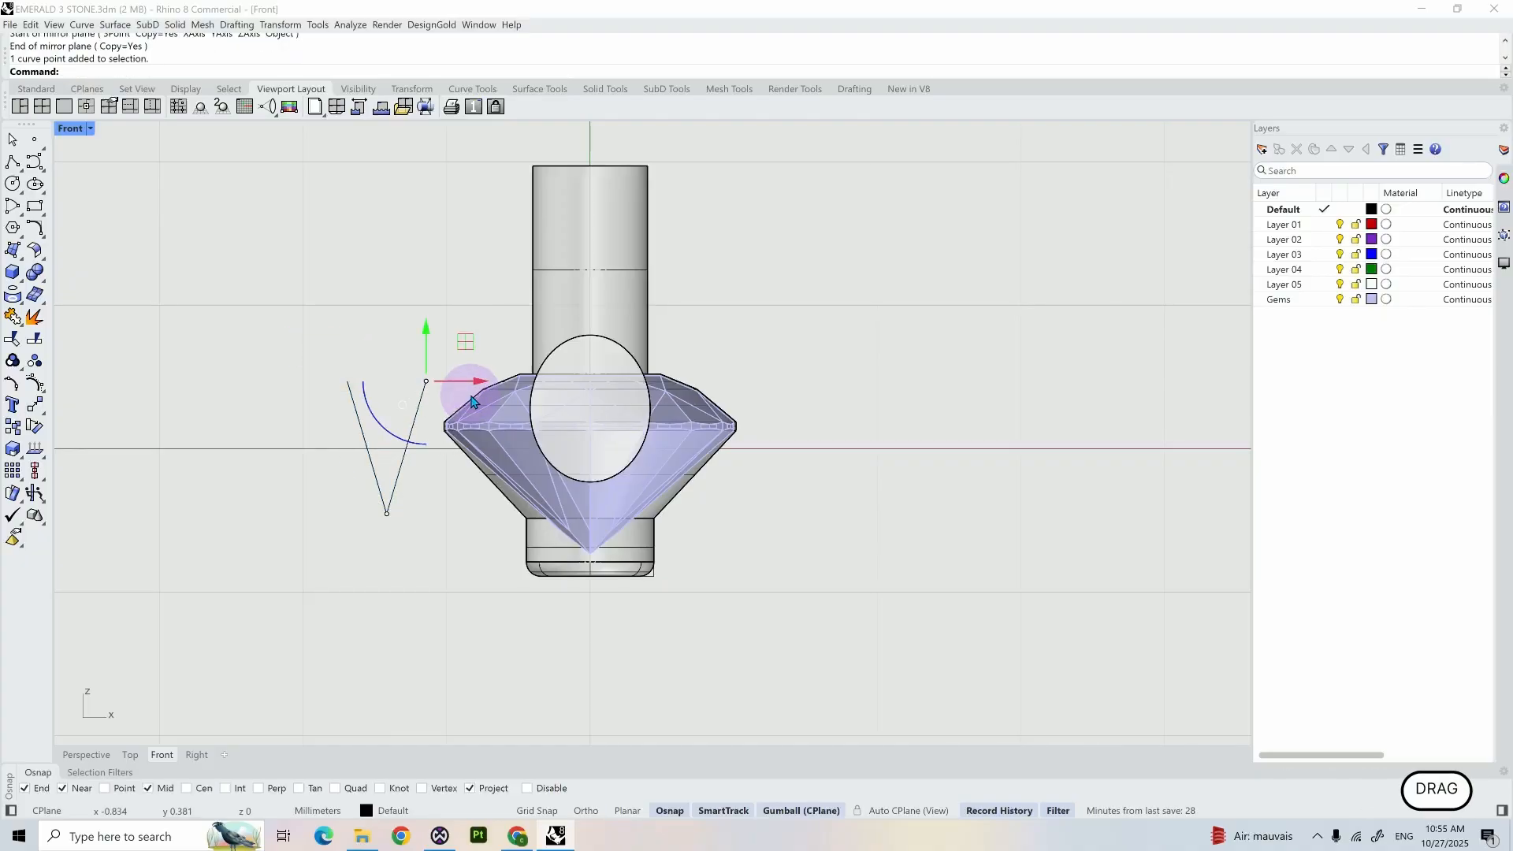
scroll(405, 381, up, 6)
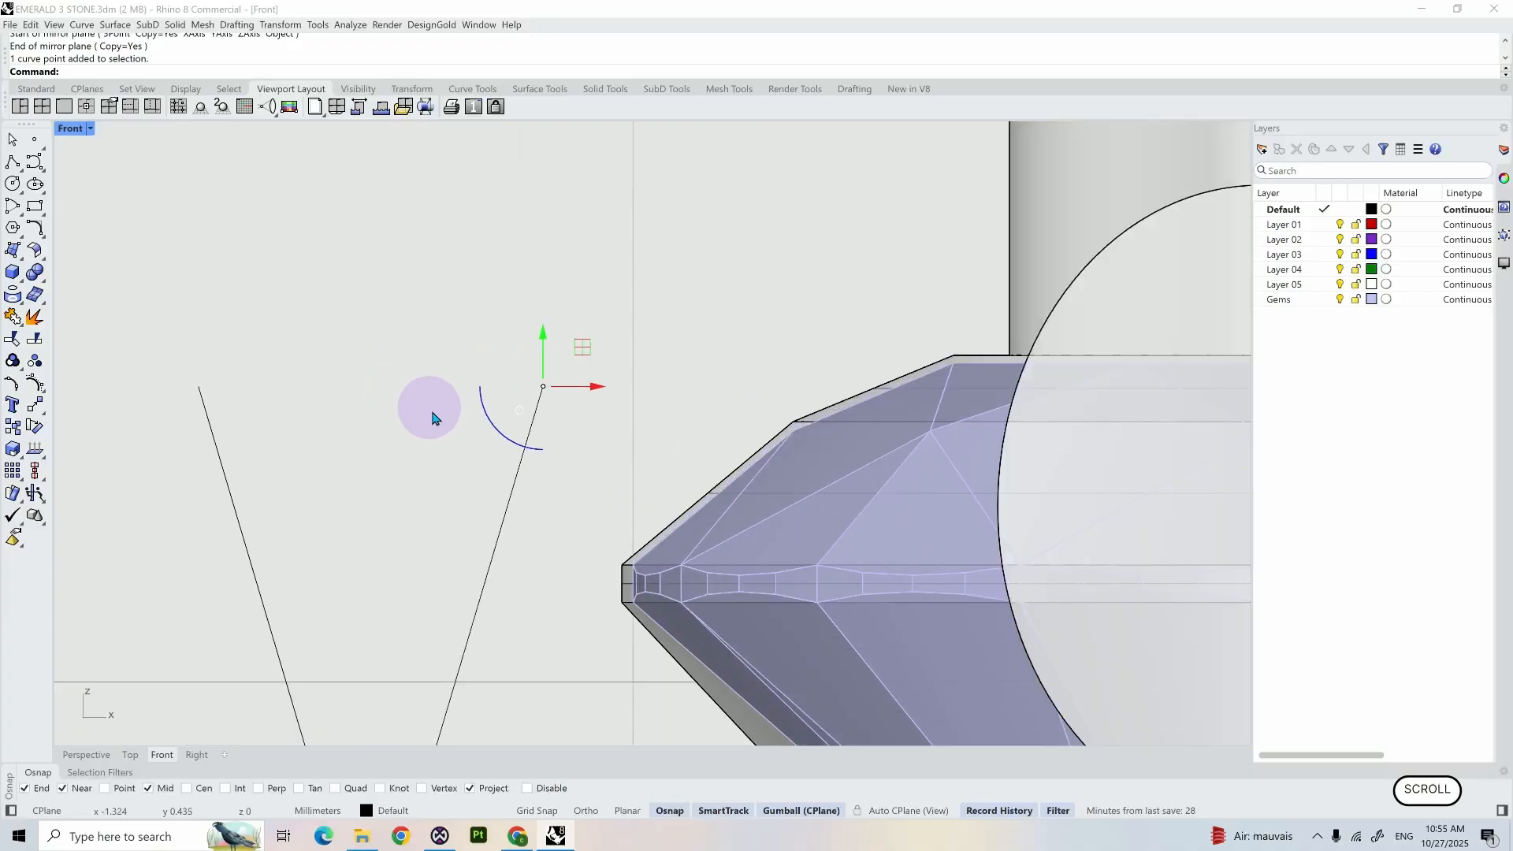
scroll(455, 436, down, 2)
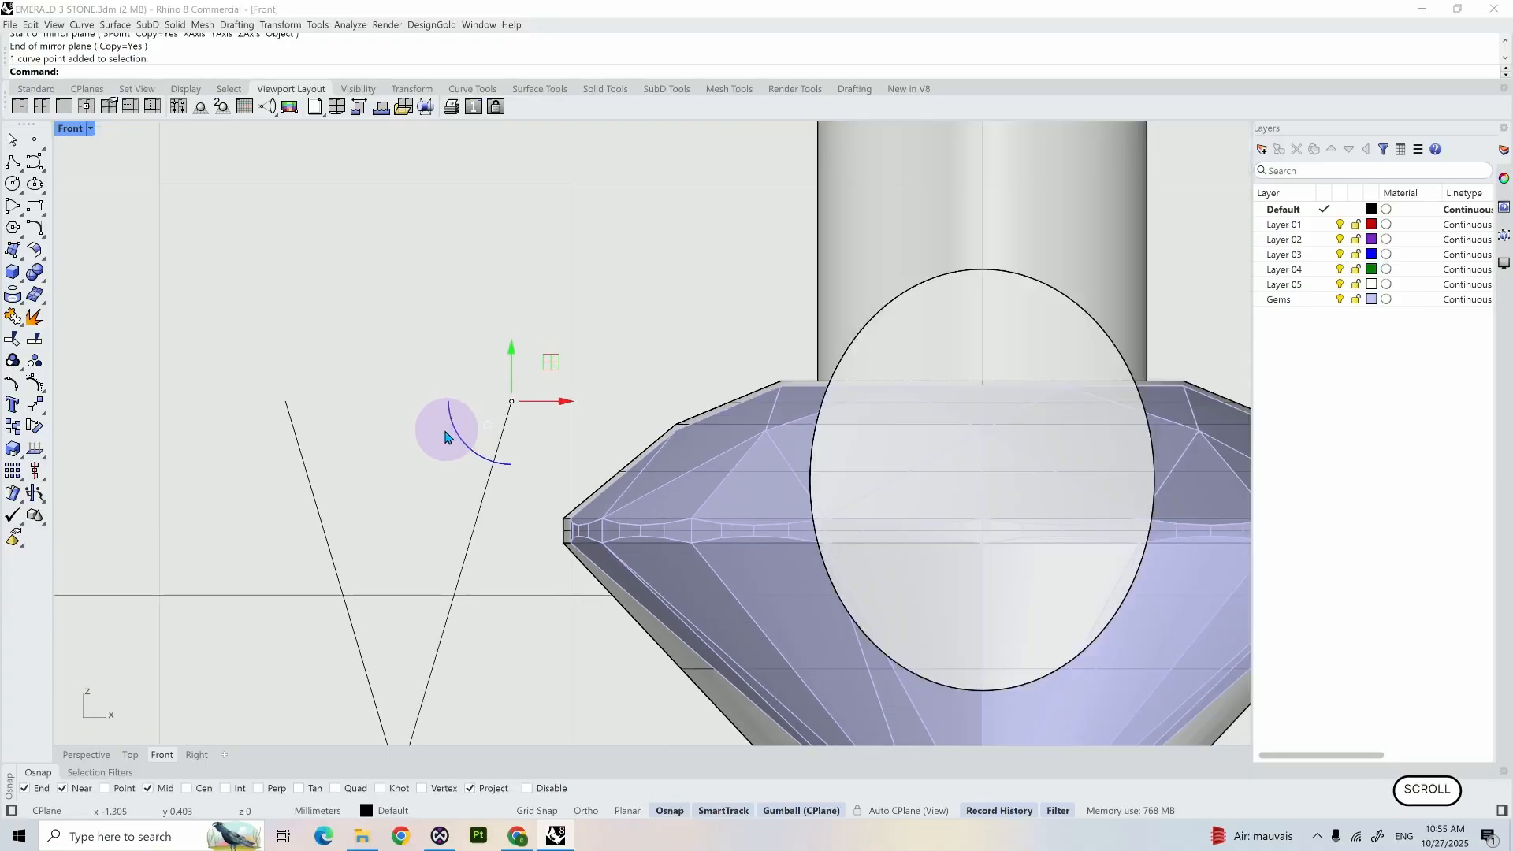
shift+click(287, 405)
drag(287, 591, 308, 591)
- Draw a horizontal line joining the upper ends of the V and join the three lines into one closed triangle
click(13, 162)
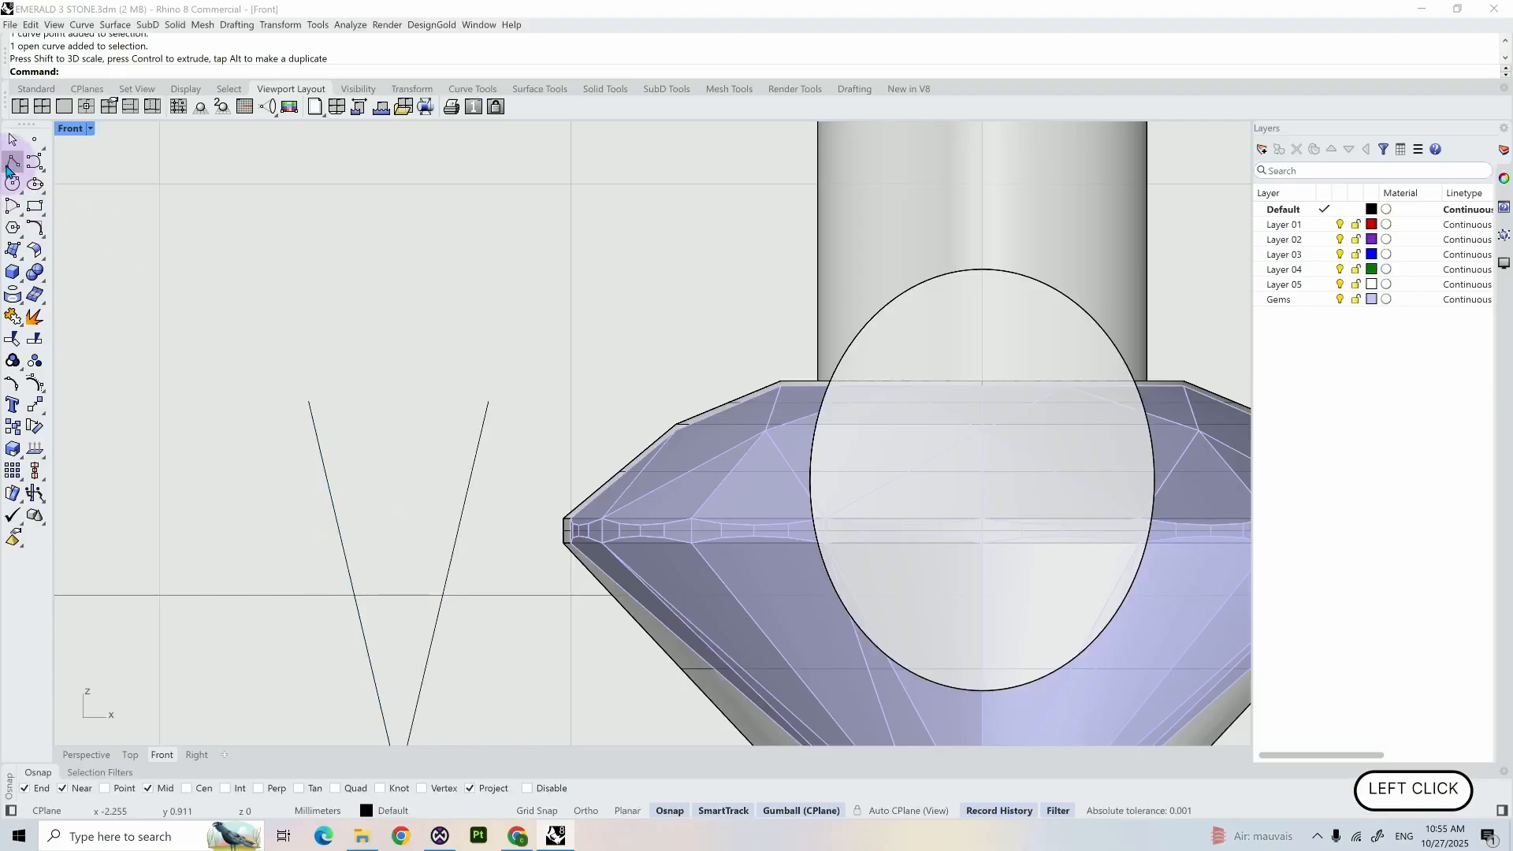
click(310, 401)
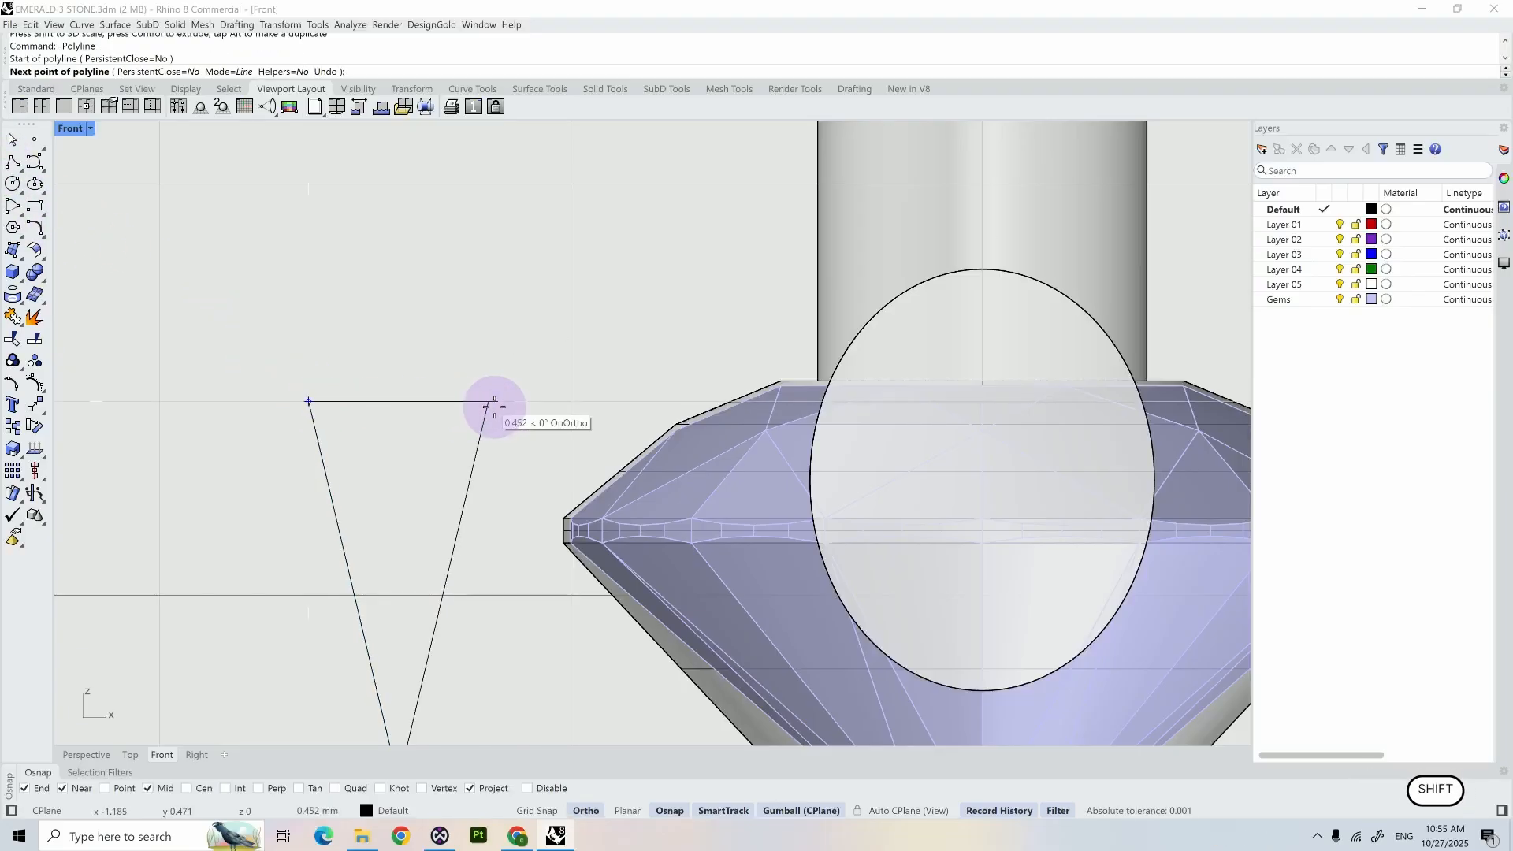
shift+click(489, 402)
key(Return)
drag(504, 437, 242, 339)
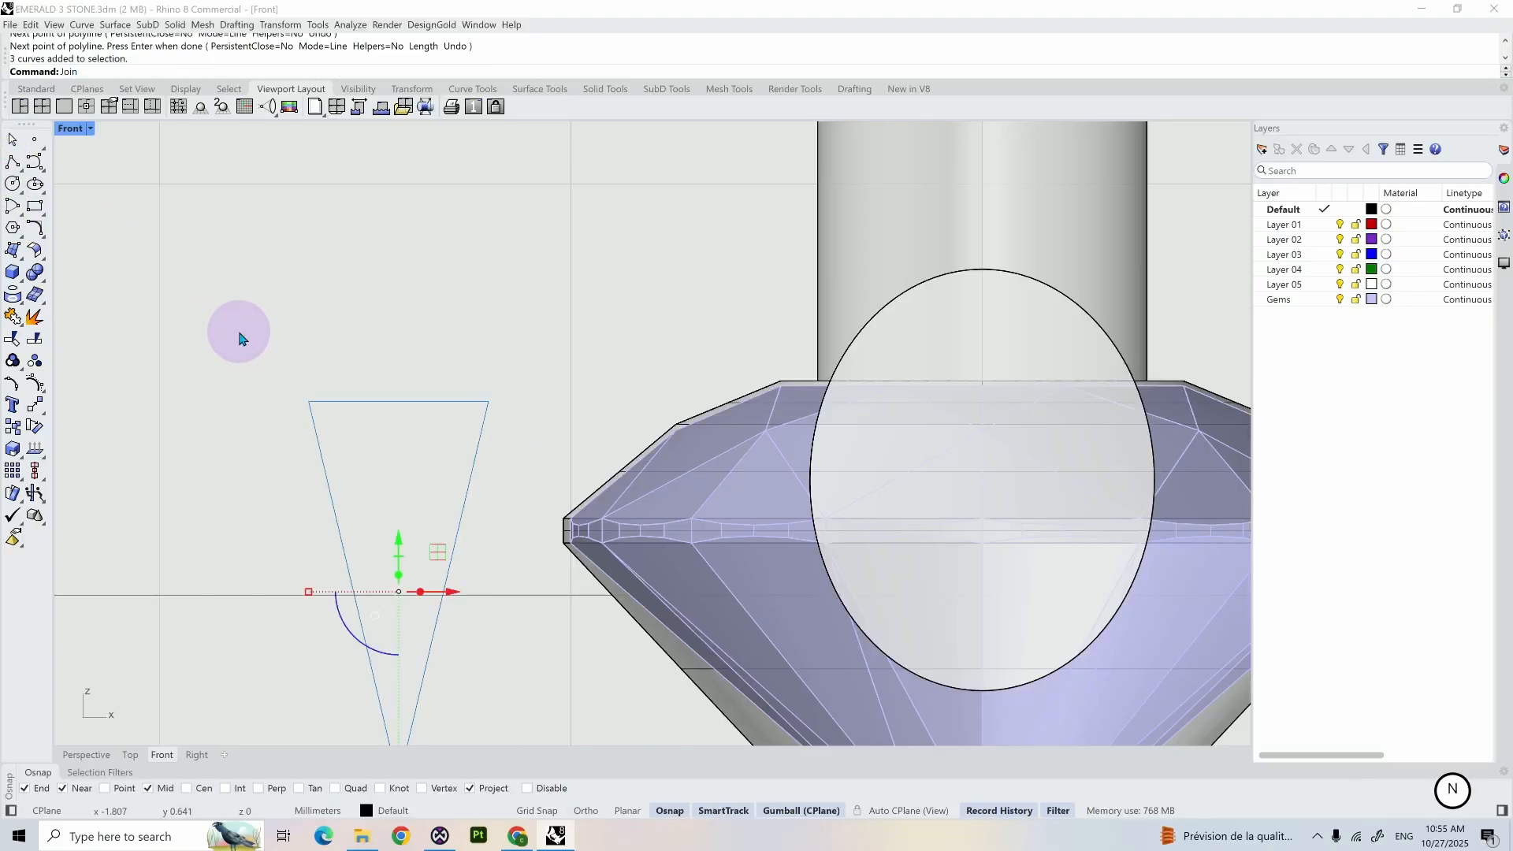
key(Return)
- Extrude the triangle as a solid about 1.94 mm to both sides, setting the distance in the right view
scroll(209, 344, down, 5)
shift+right_drag(209, 344, 362, 362)
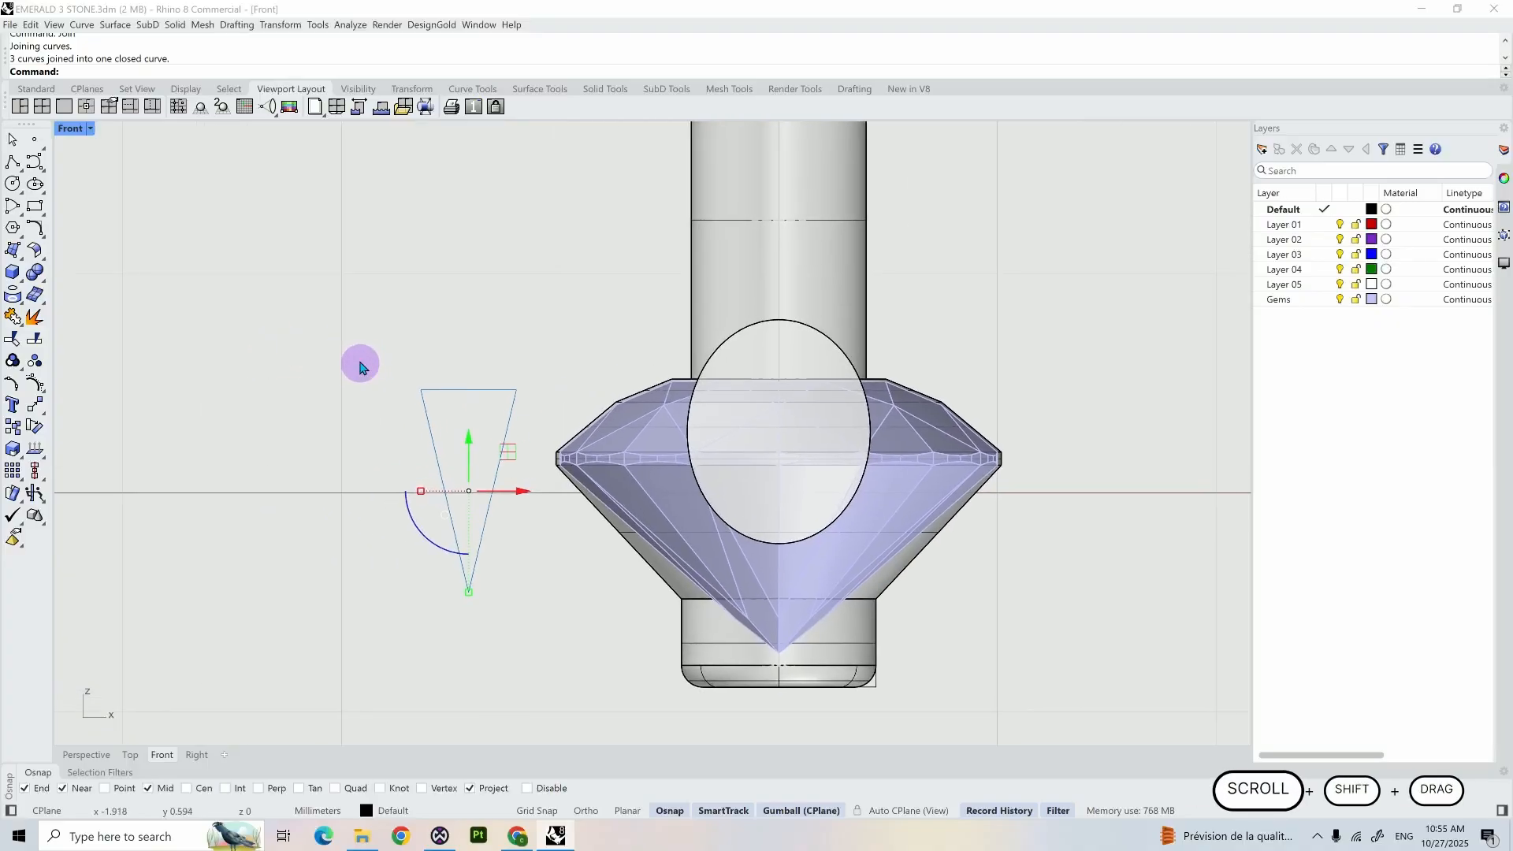
text(ex)
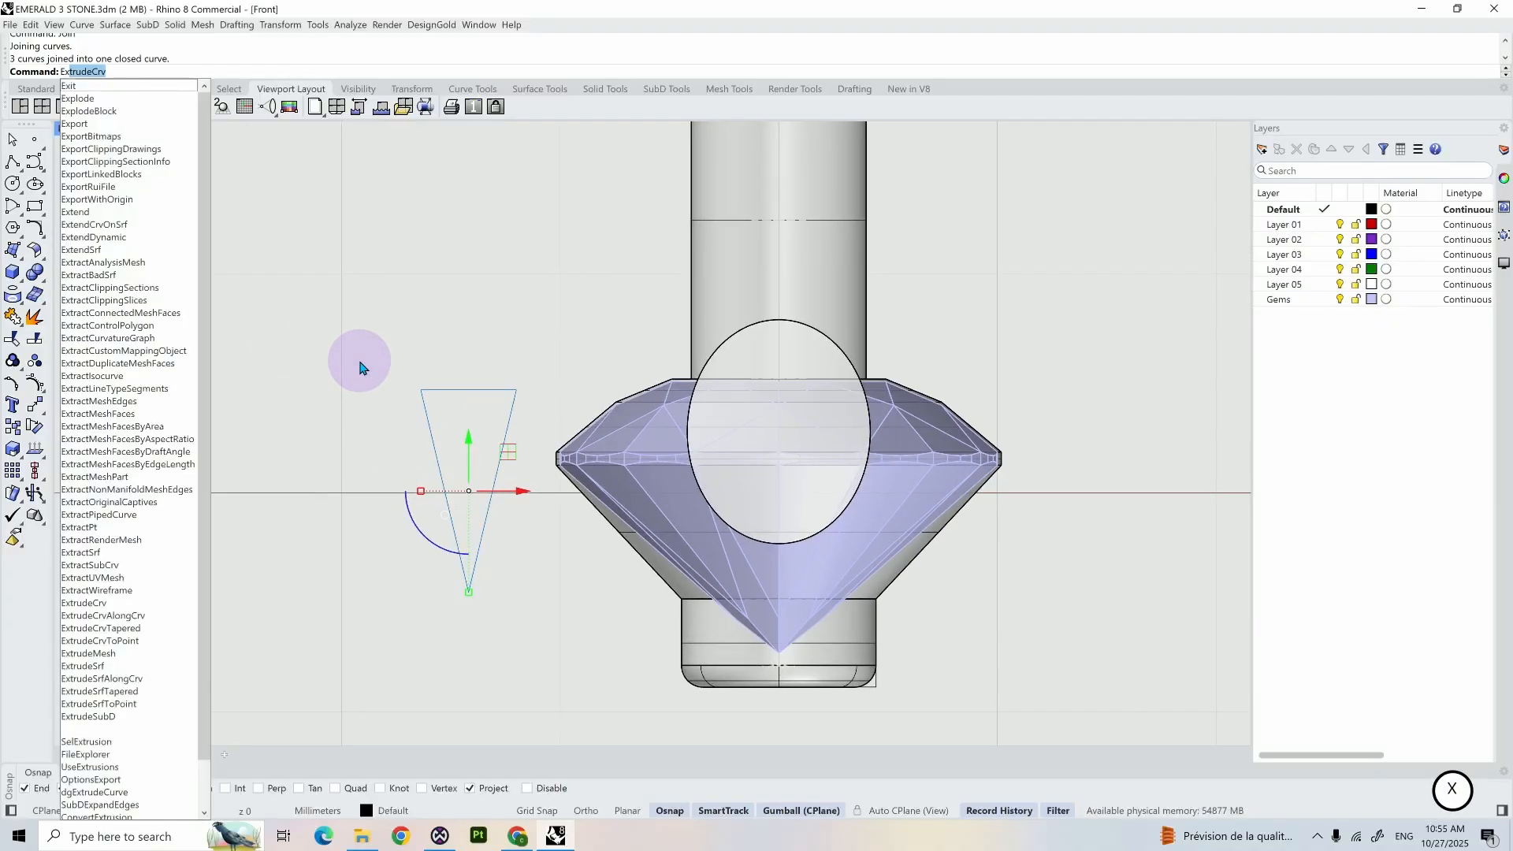
key(Return)
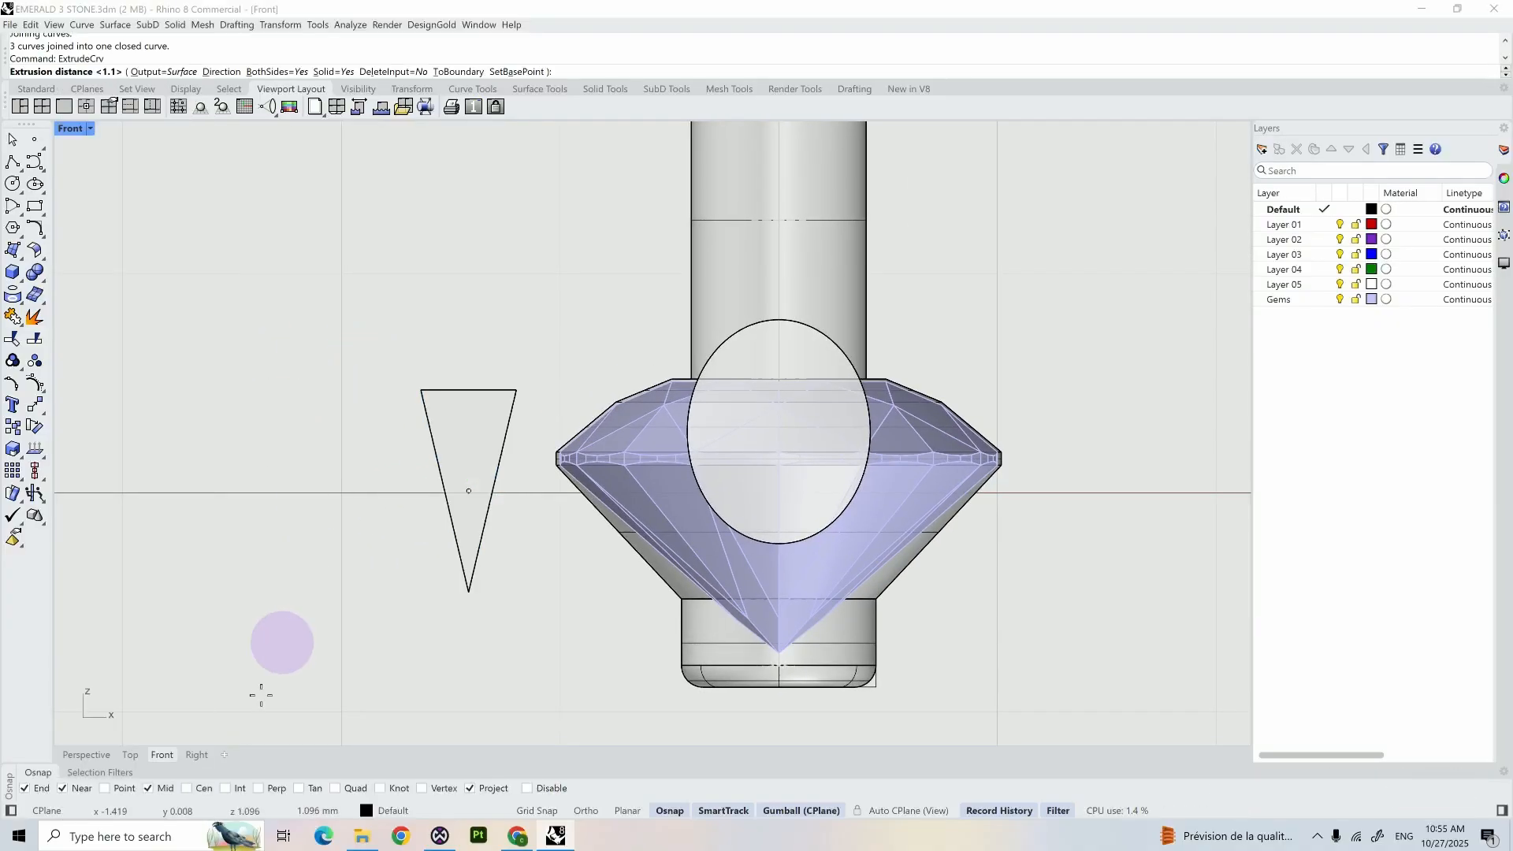
click(196, 754)
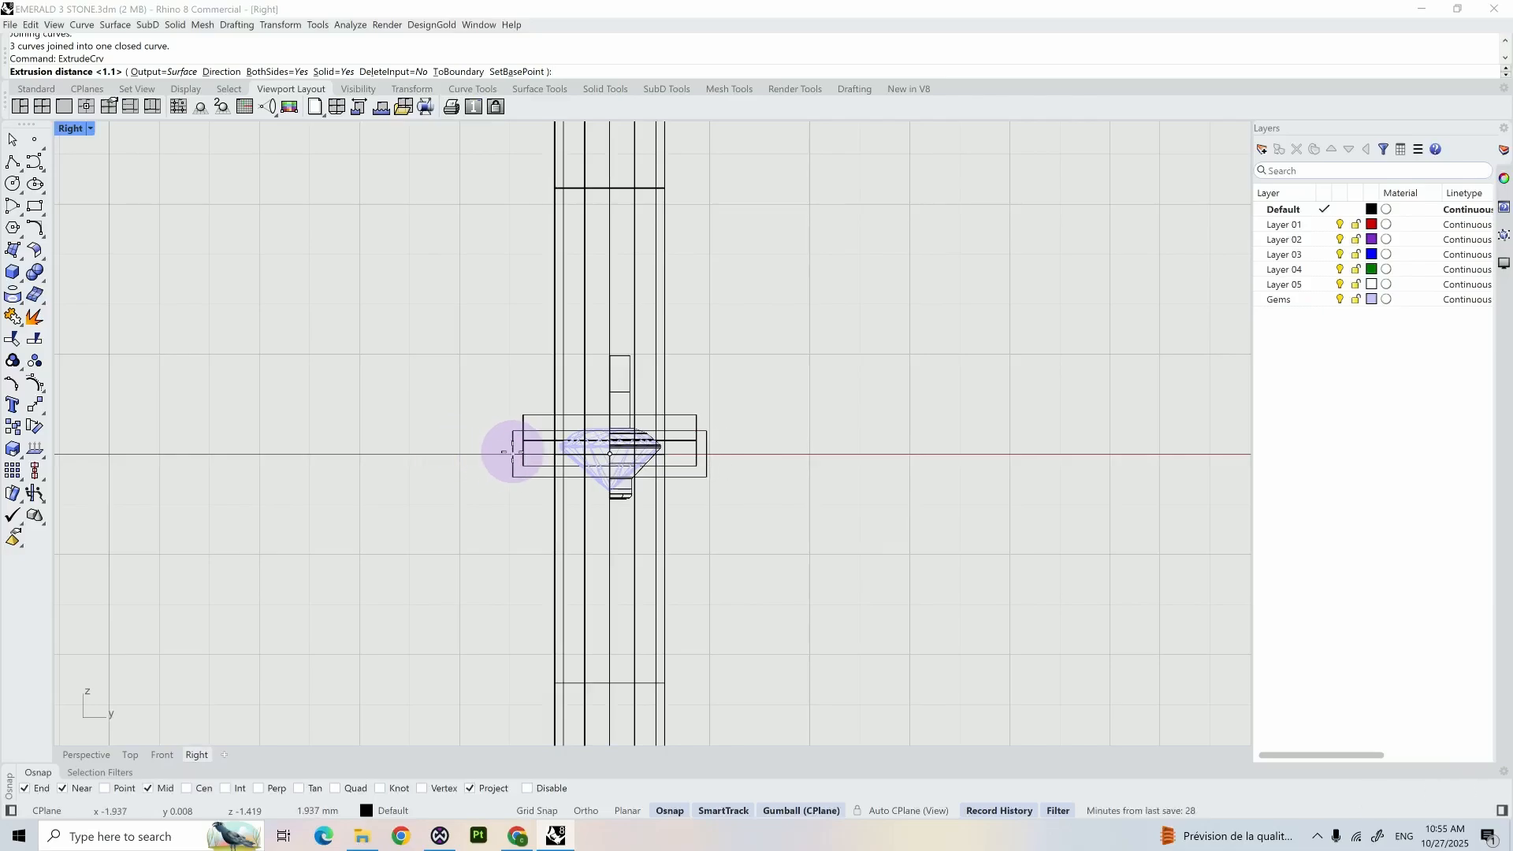
click(513, 454)
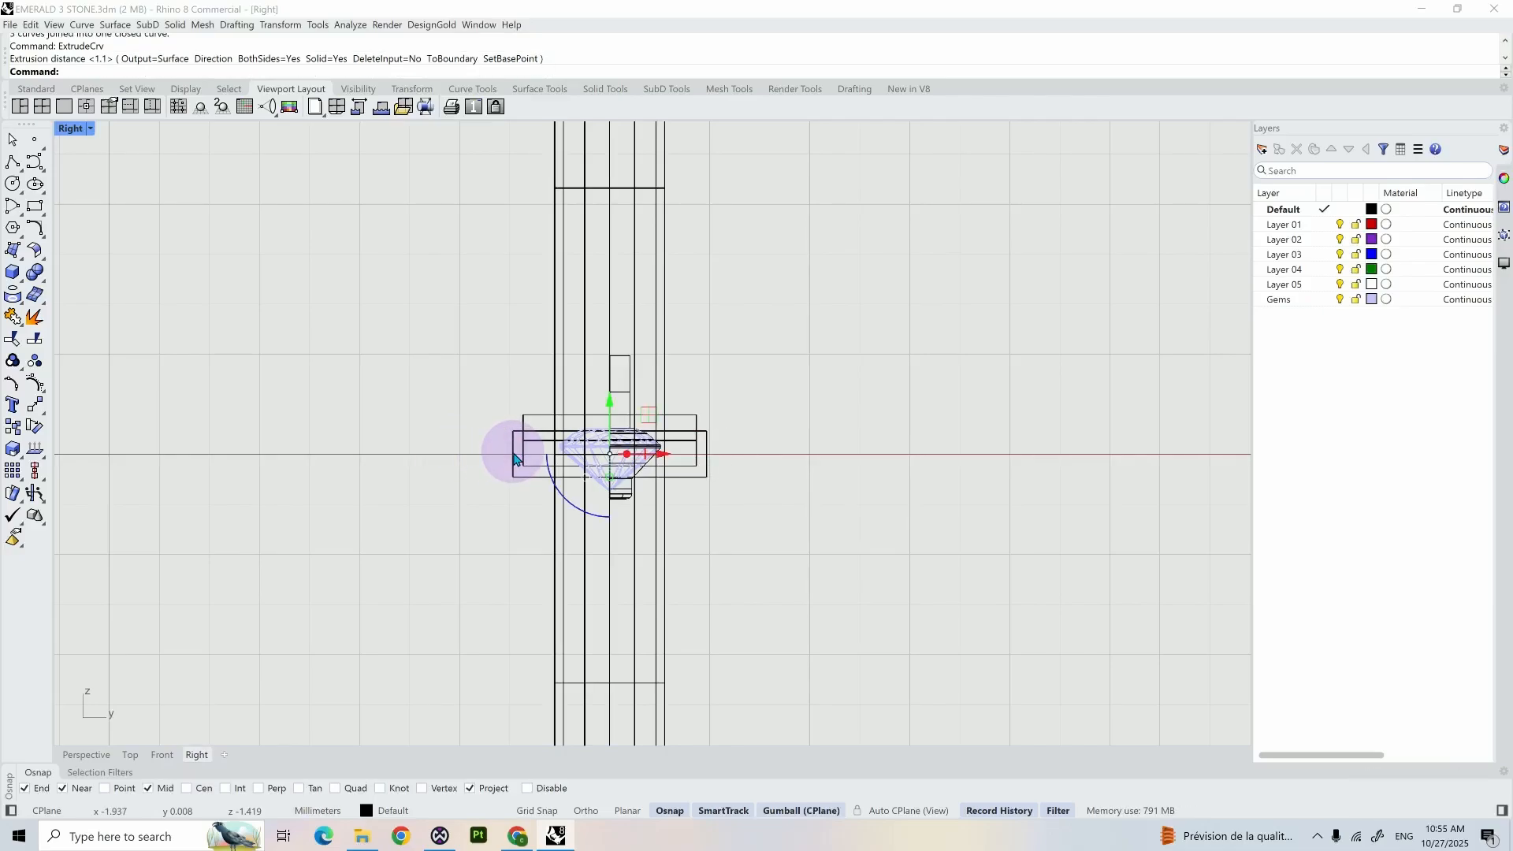
- In the front view, move the triangle and its extrusion horizontally toward the gem until they overlap the edge of its girdle
click(400, 461)
double_click(69, 127)
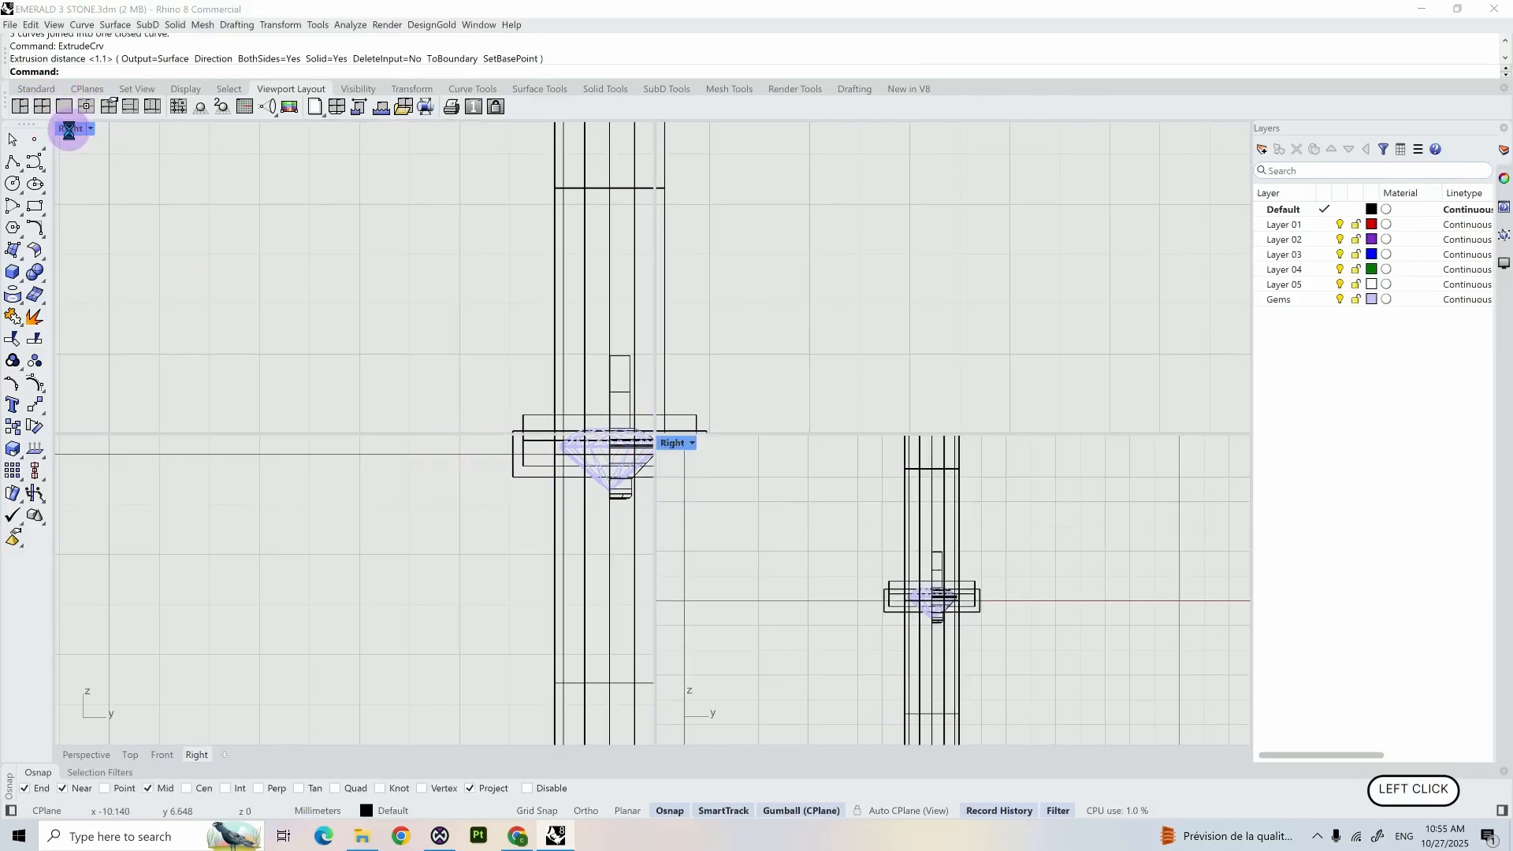
right_click(439, 528)
click(283, 580)
click(319, 634)
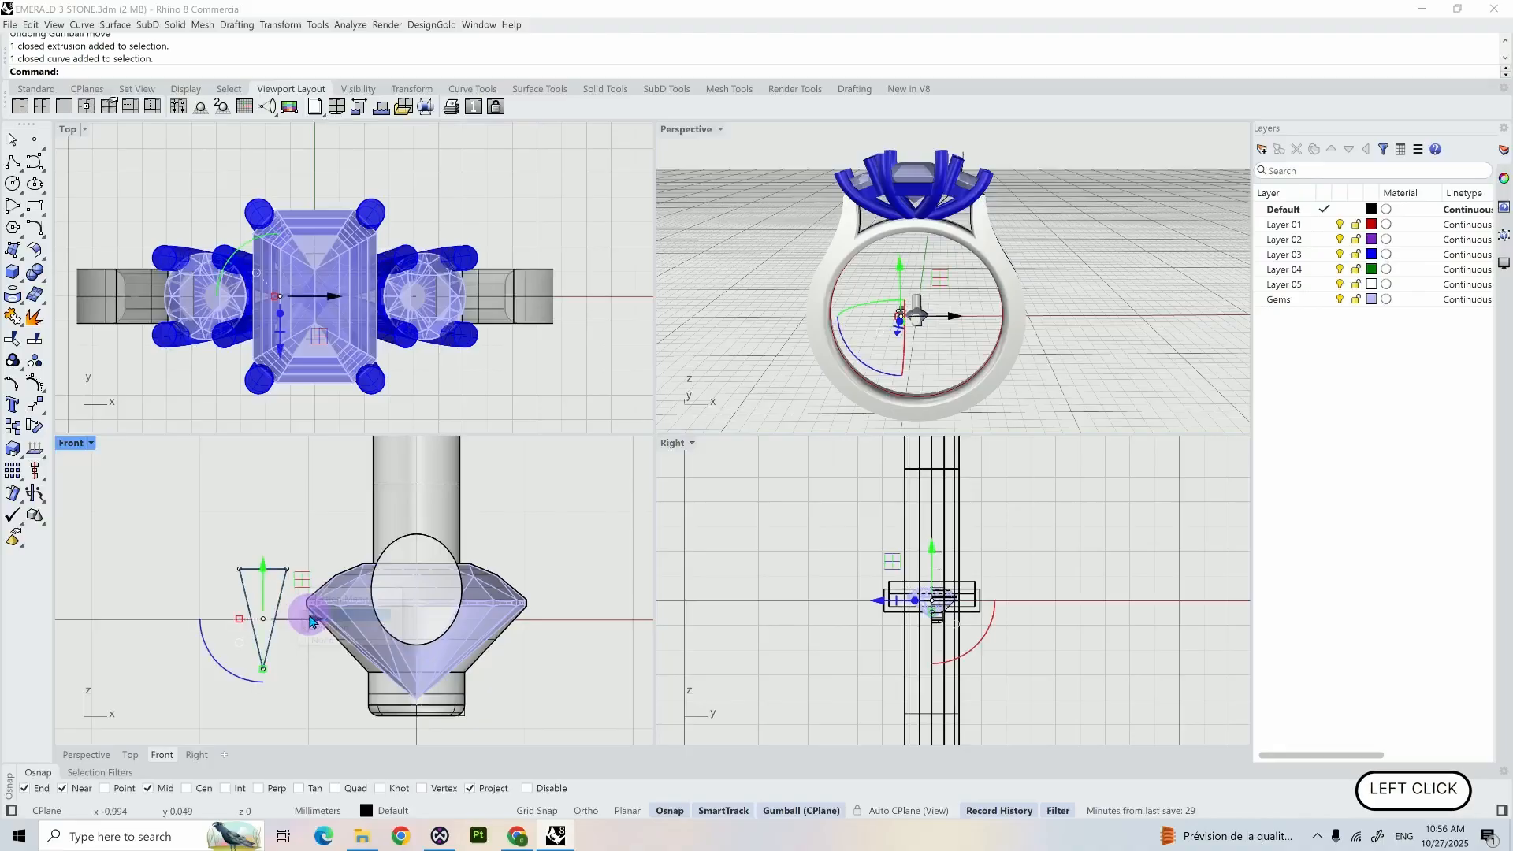
drag(249, 624, 333, 623)
click(313, 661)
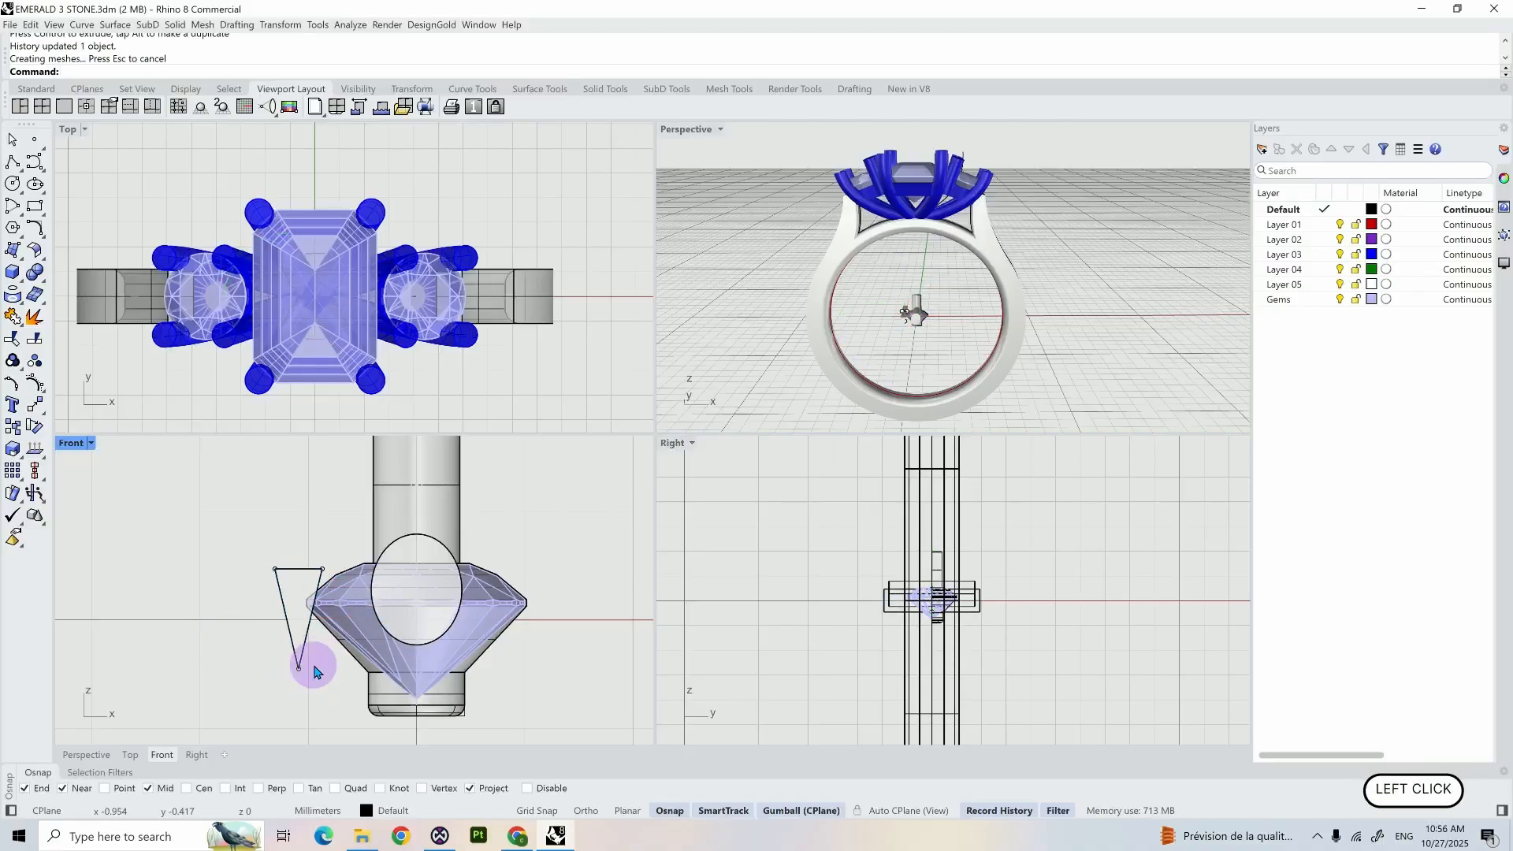
- In the perspective view, mirror the half-revolved gem cutter across the X axis to complete its full round form
scroll(319, 662, down, 3)
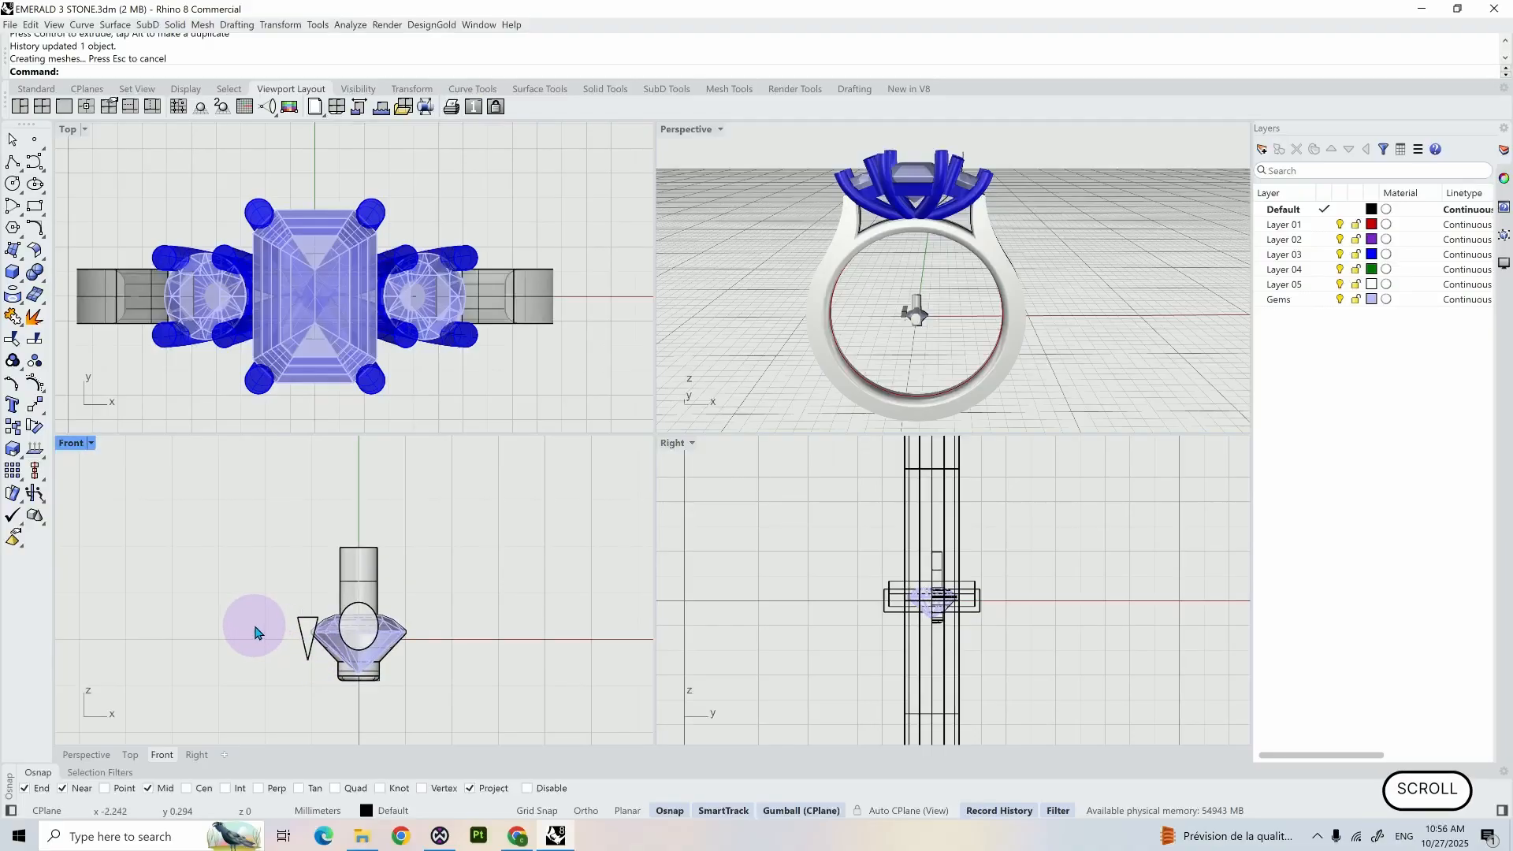
click(695, 137)
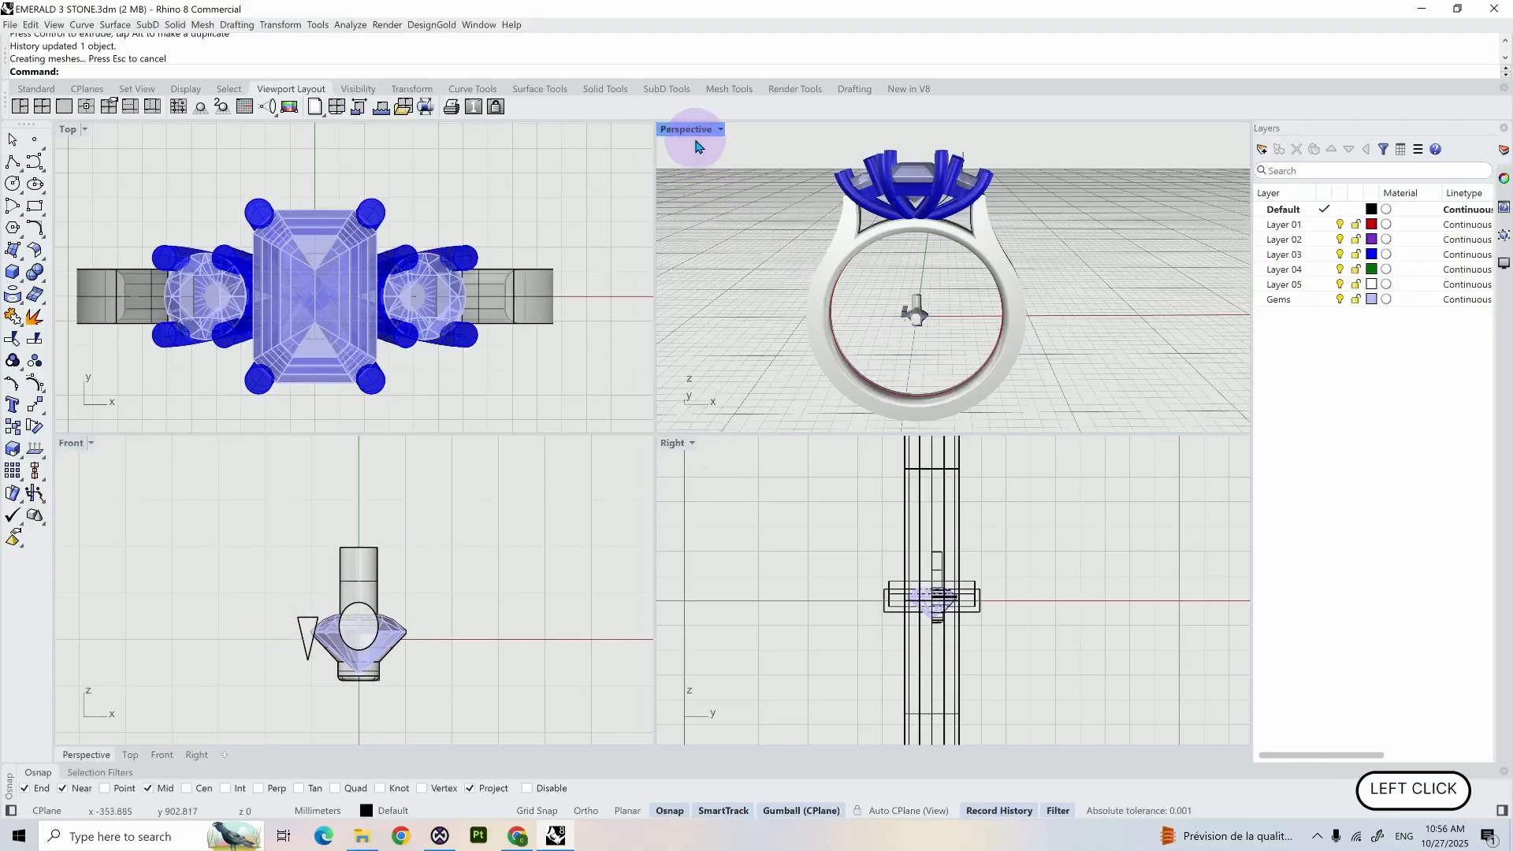
double_click(690, 132)
right_drag(697, 426, 632, 526)
right_click(632, 526)
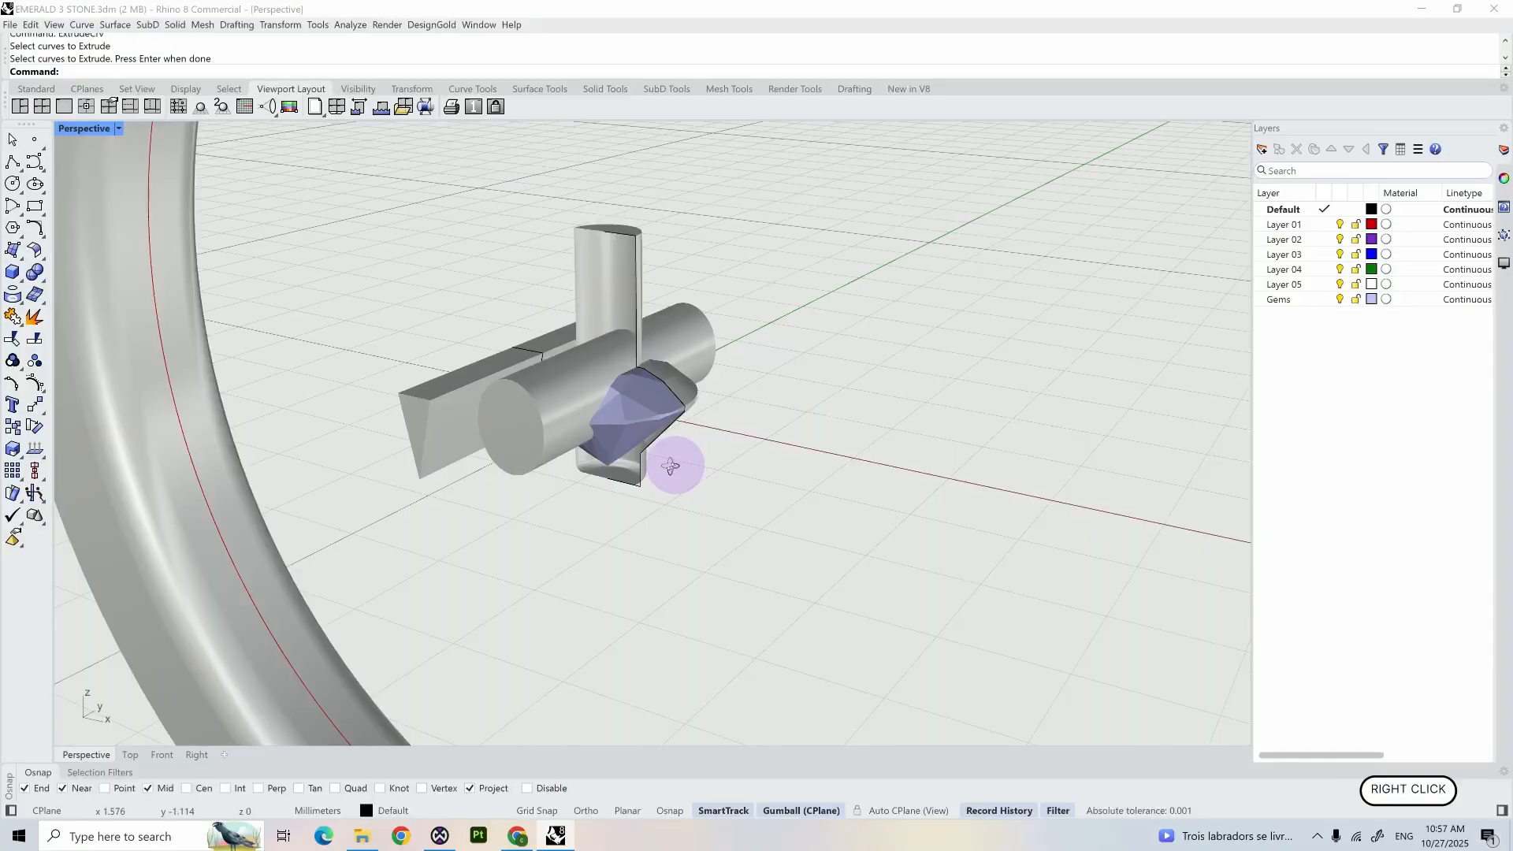
right_drag(672, 466, 617, 459)
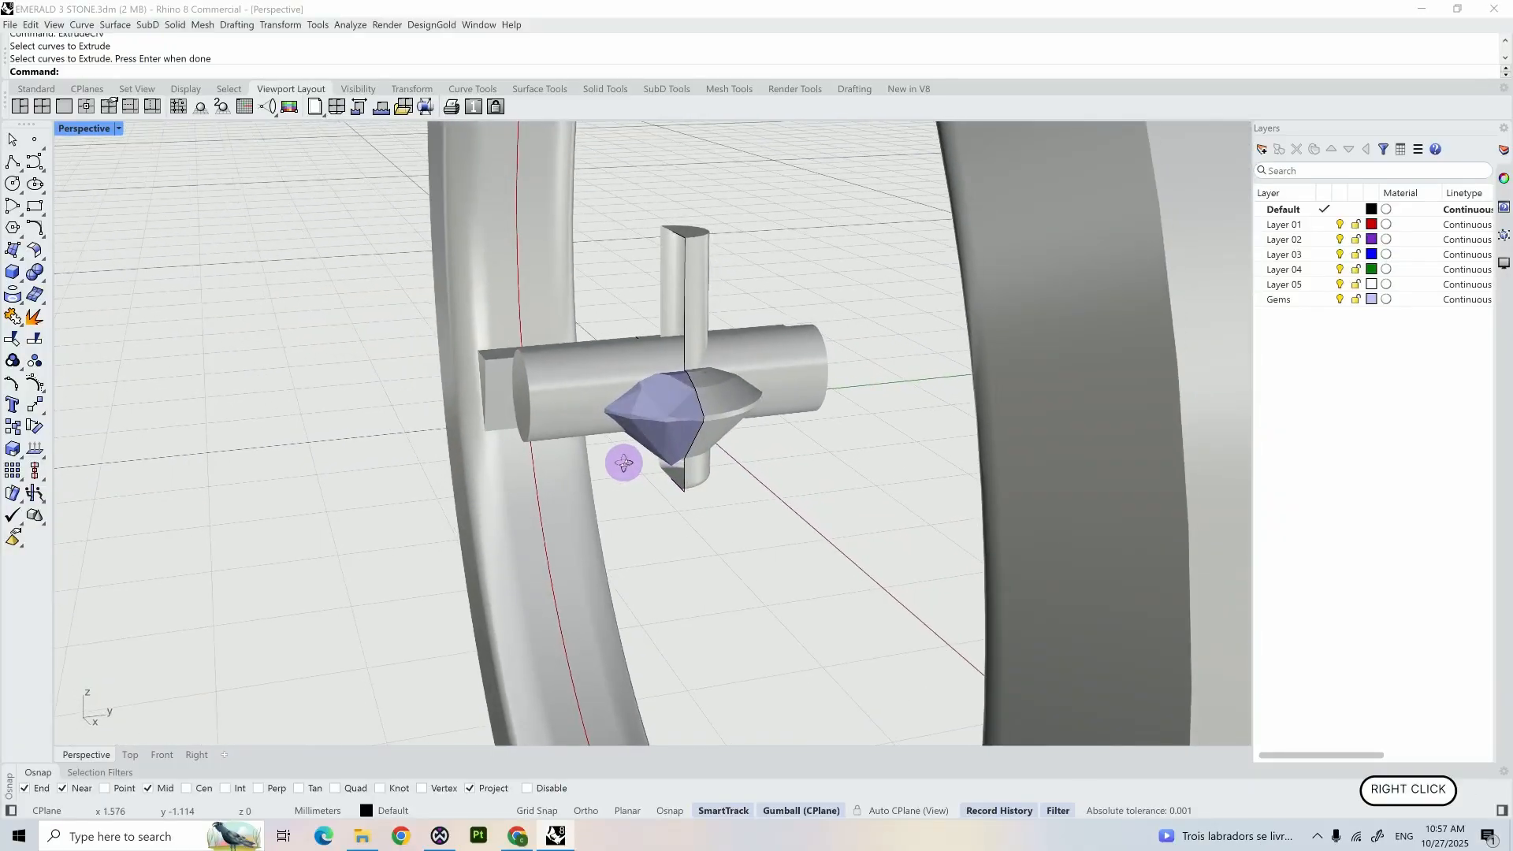
click(698, 278)
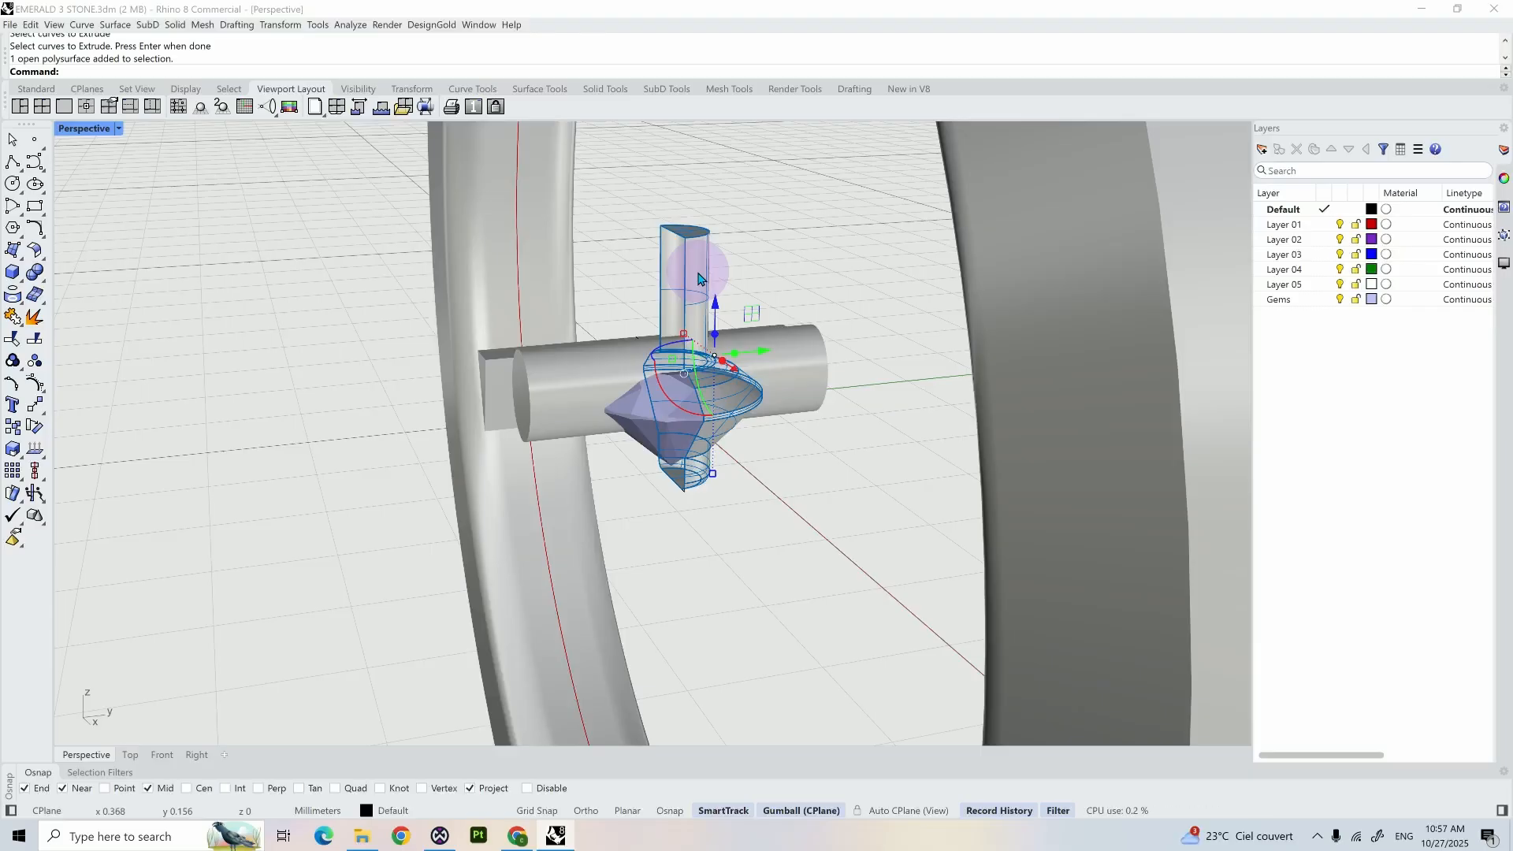
text(rror)
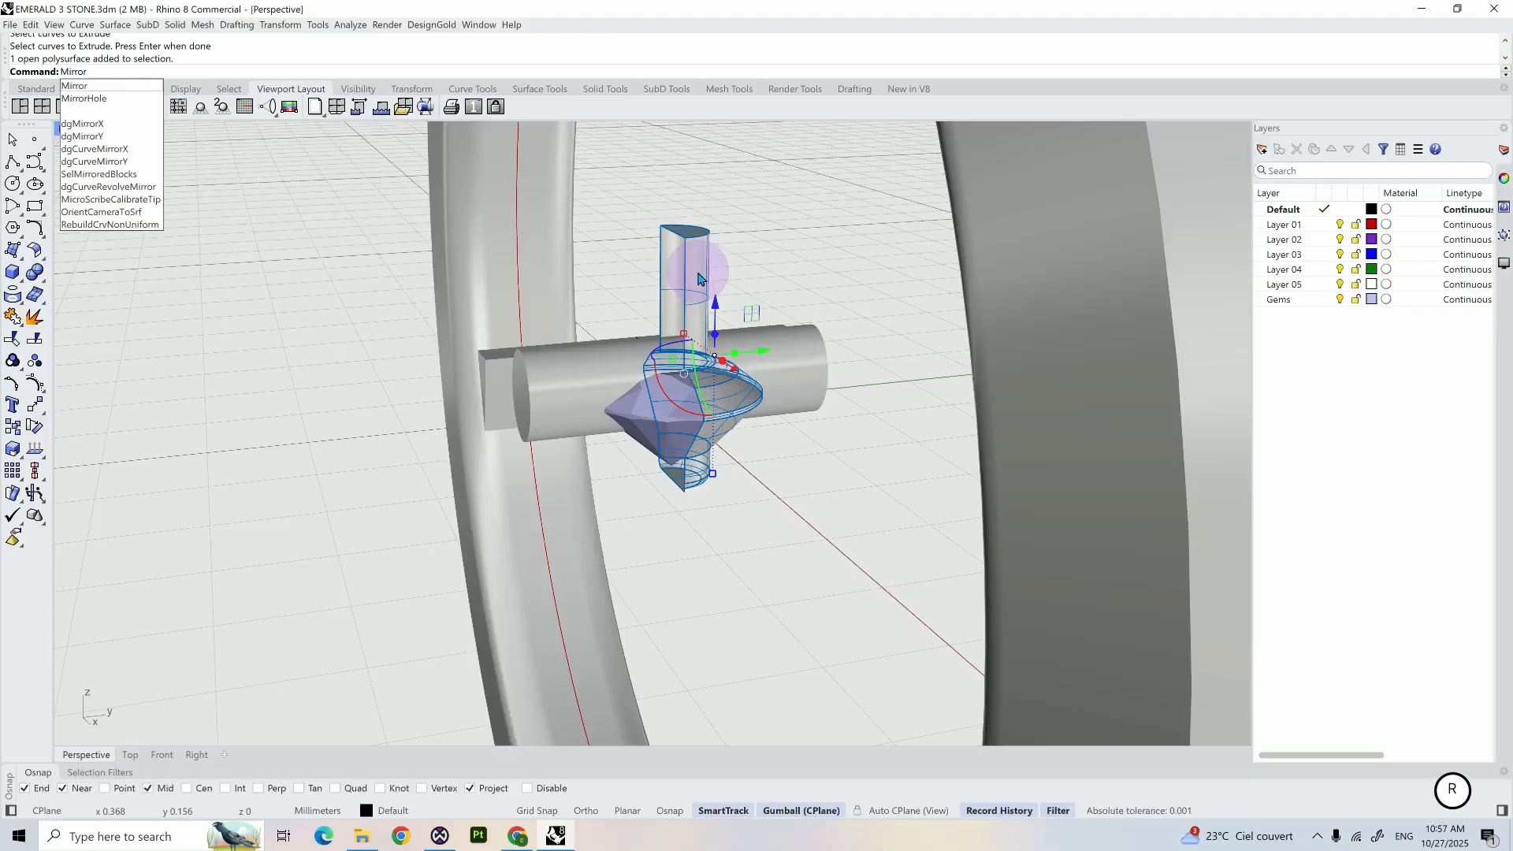
key(Return)
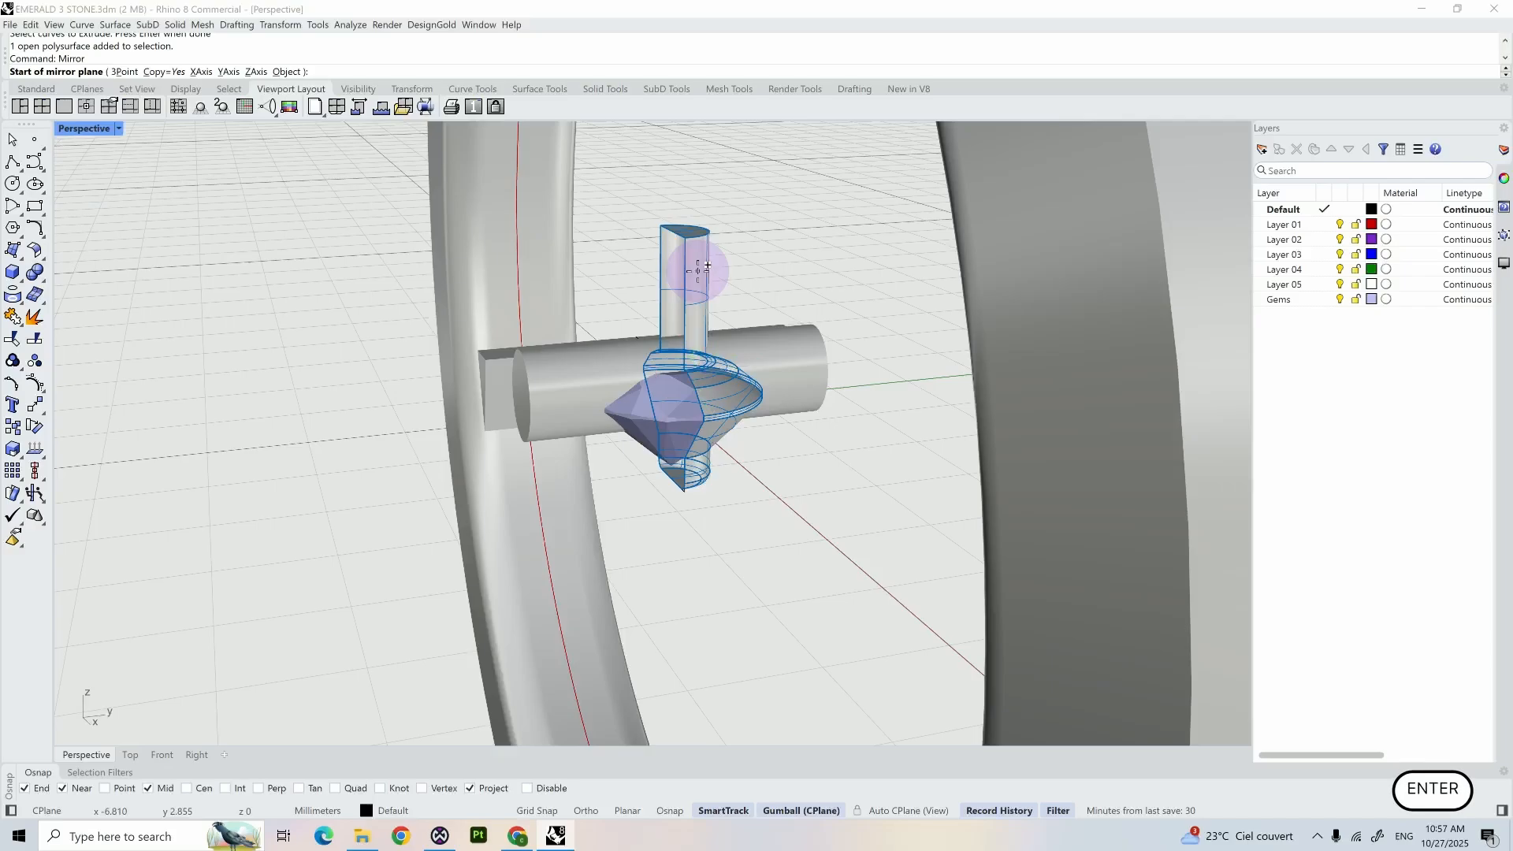
text(x)
key(Return)
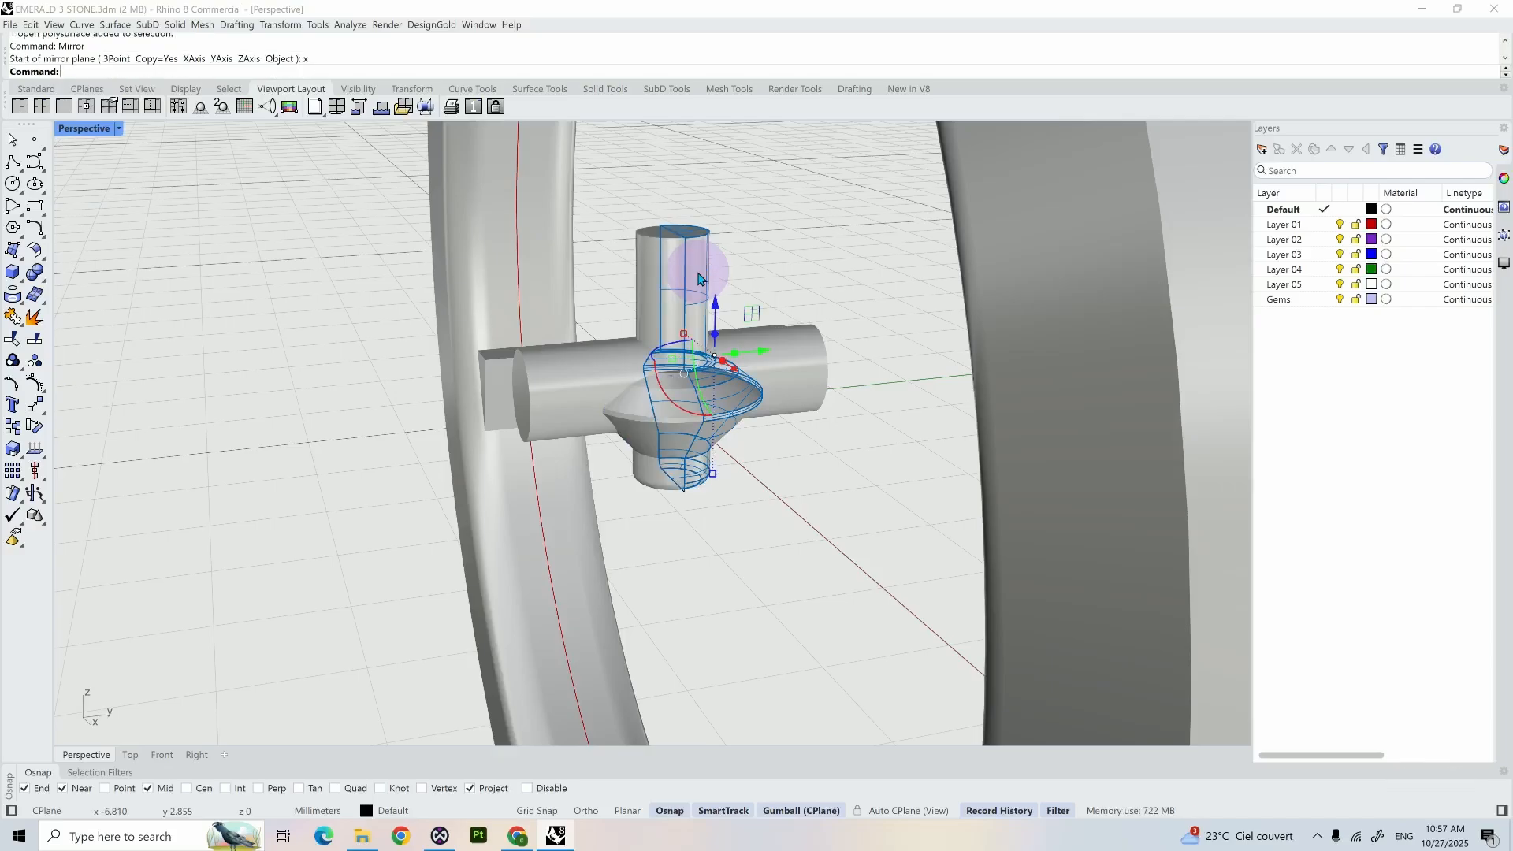
- Join the two mirrored halves of the gem cutter into one polysurface
shift+click(662, 265)
text(j)
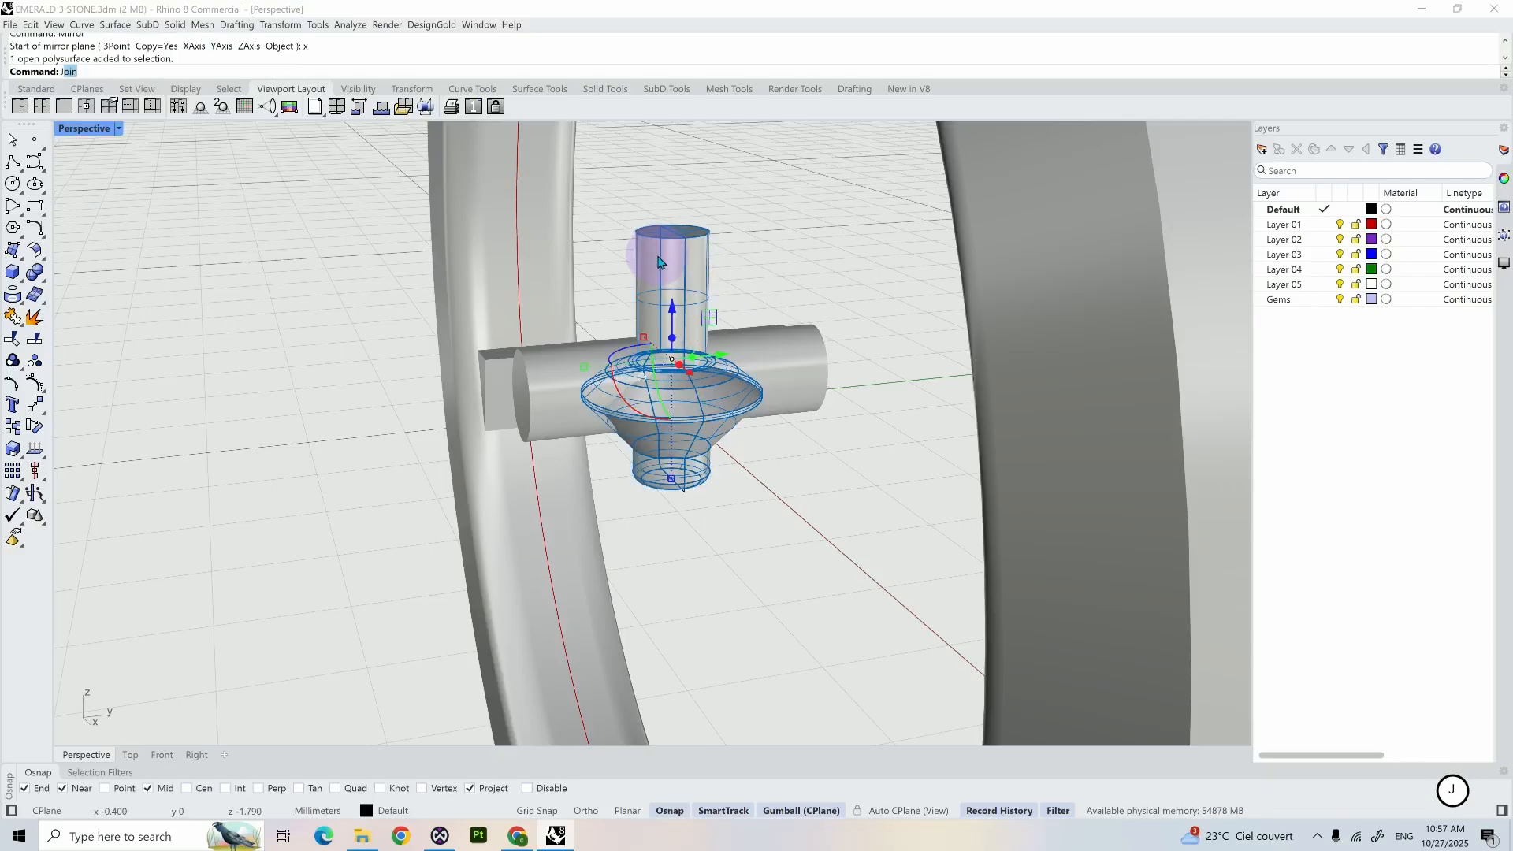
key(Return)
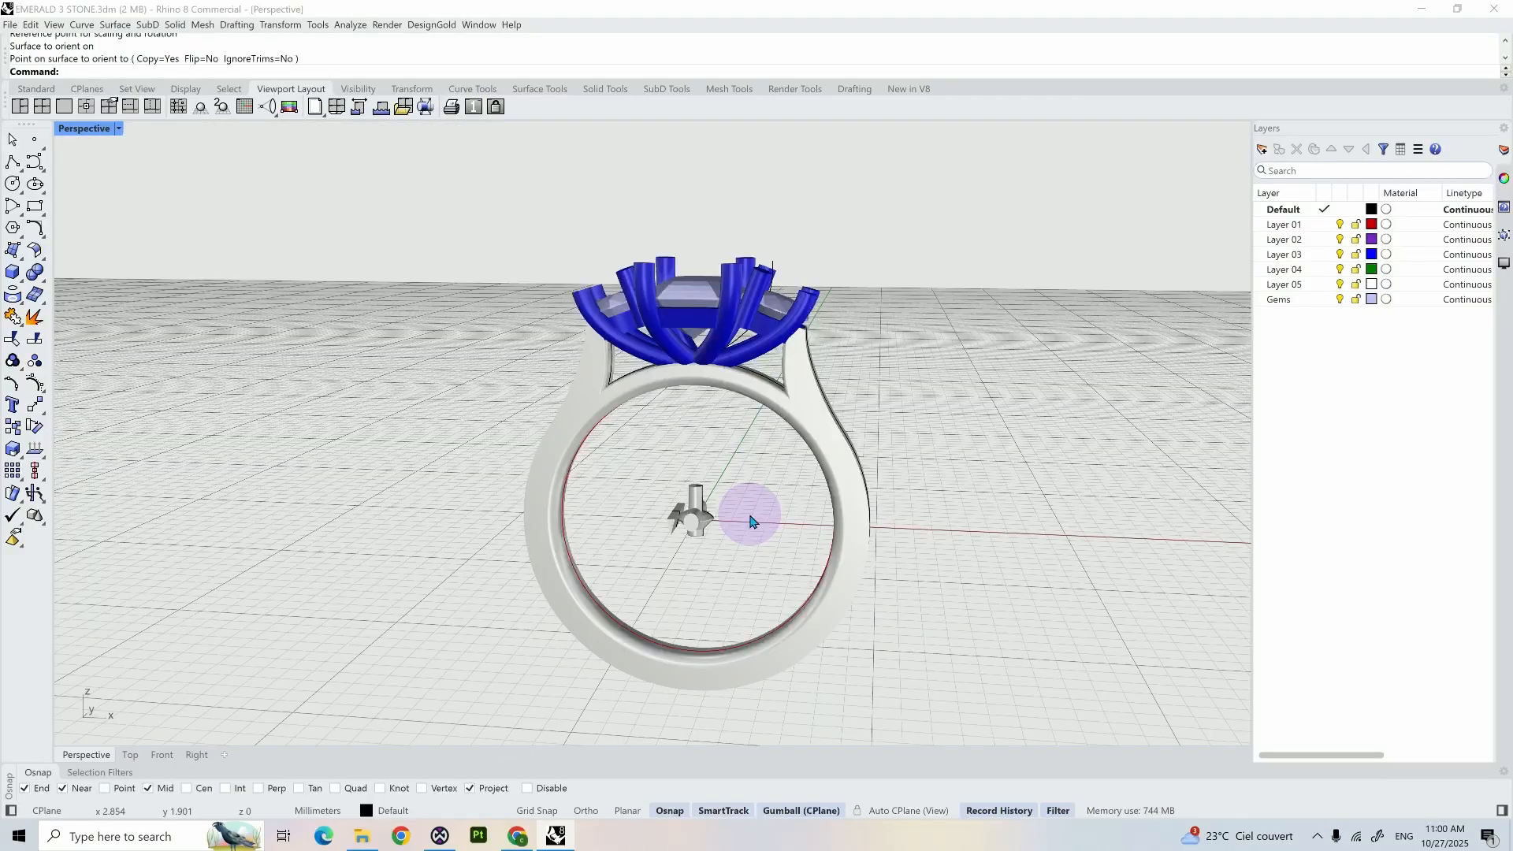
- Select the gem with all its cutter parts inside the ring and isolate them in the top view
scroll(750, 516, up, 5)
scroll(750, 514, down, 5)
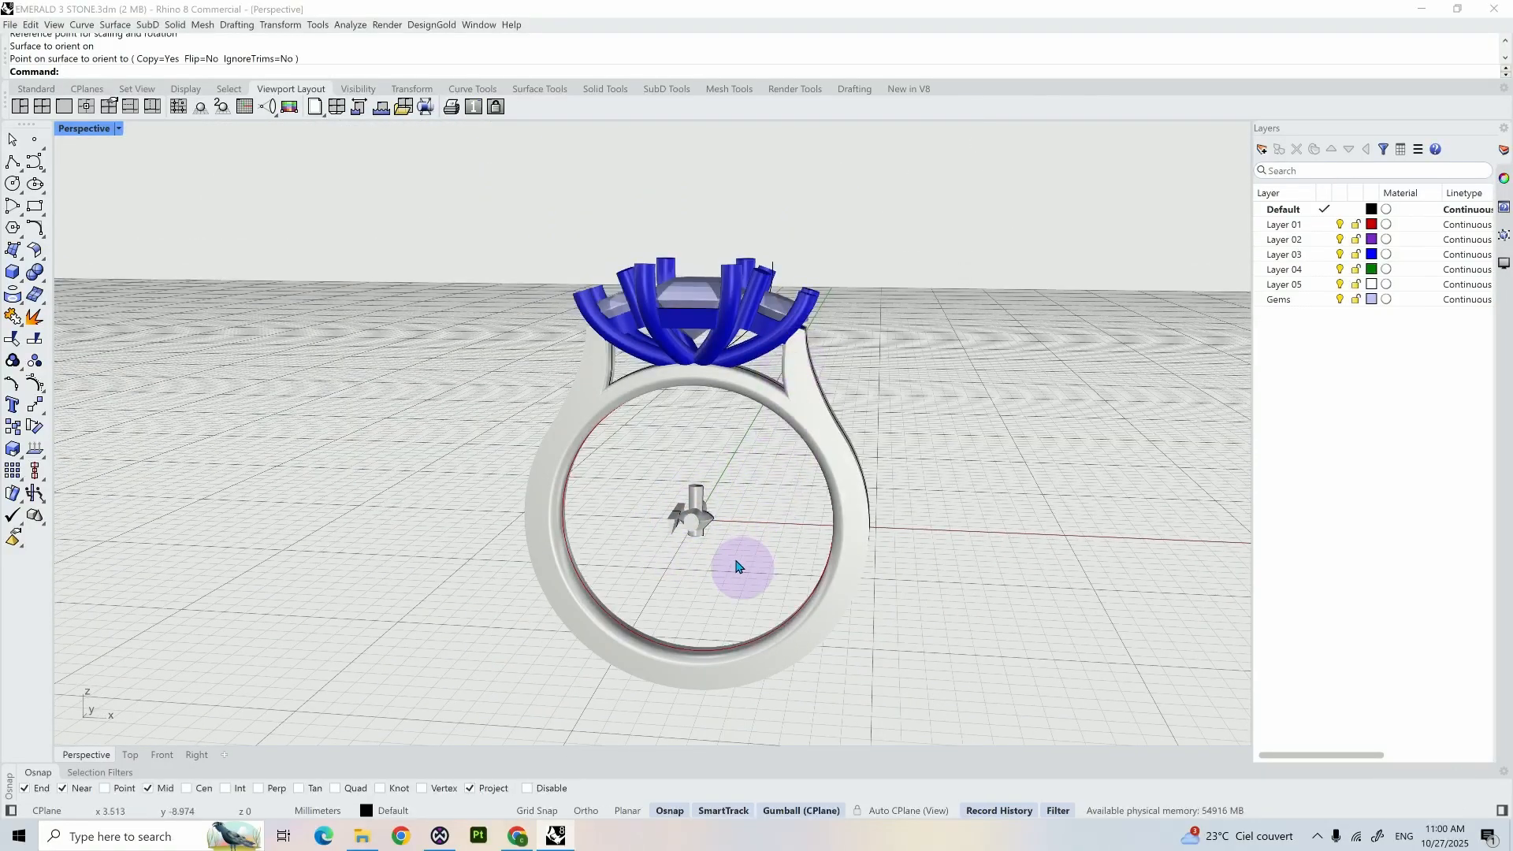
drag(729, 549, 646, 496)
right_drag(719, 530, 720, 534)
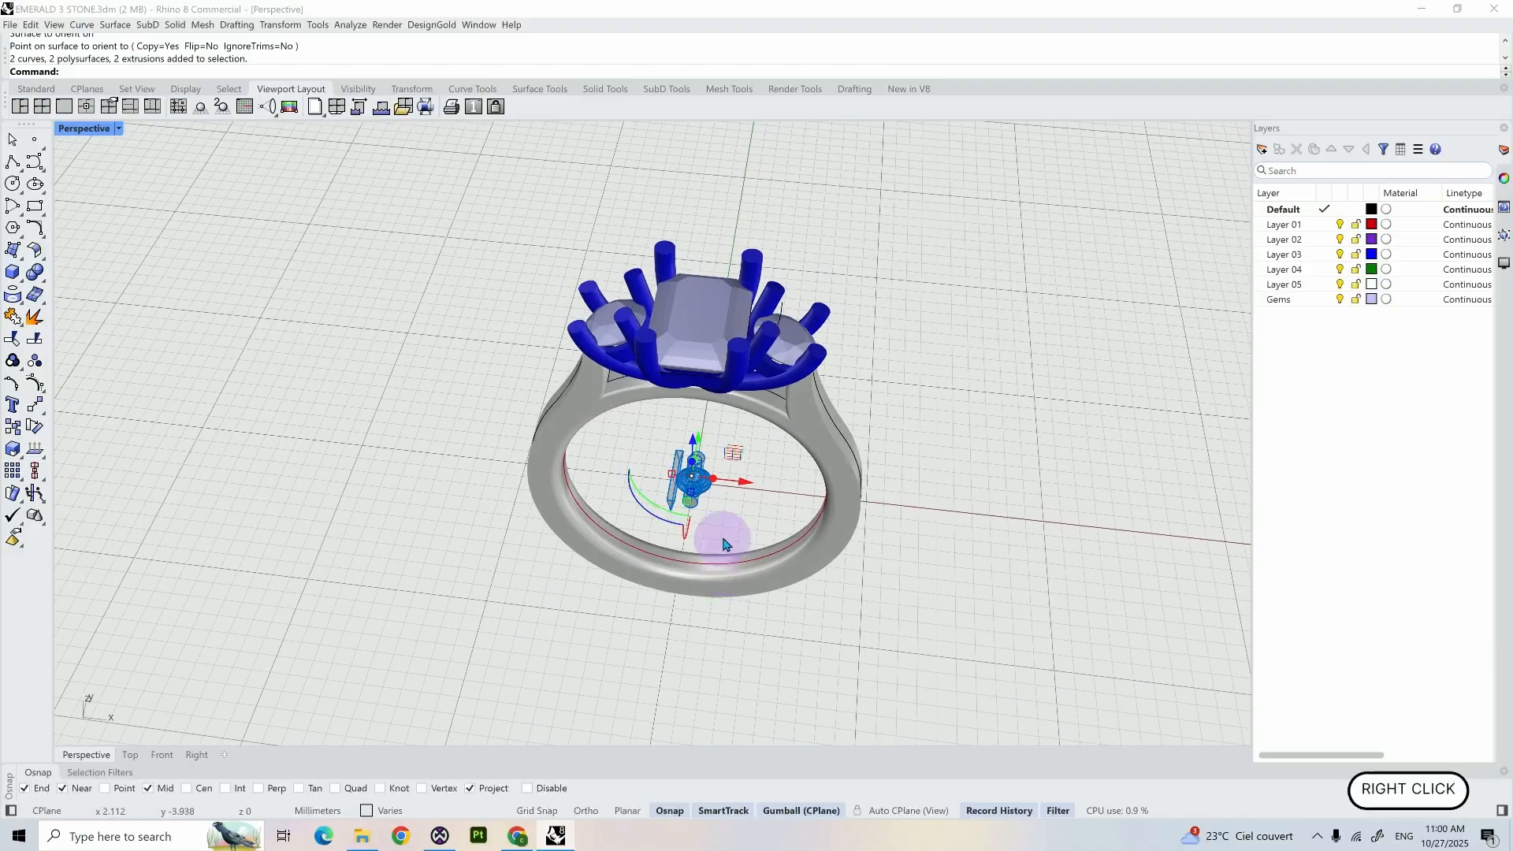
scroll(726, 544, up, 3)
click(130, 753)
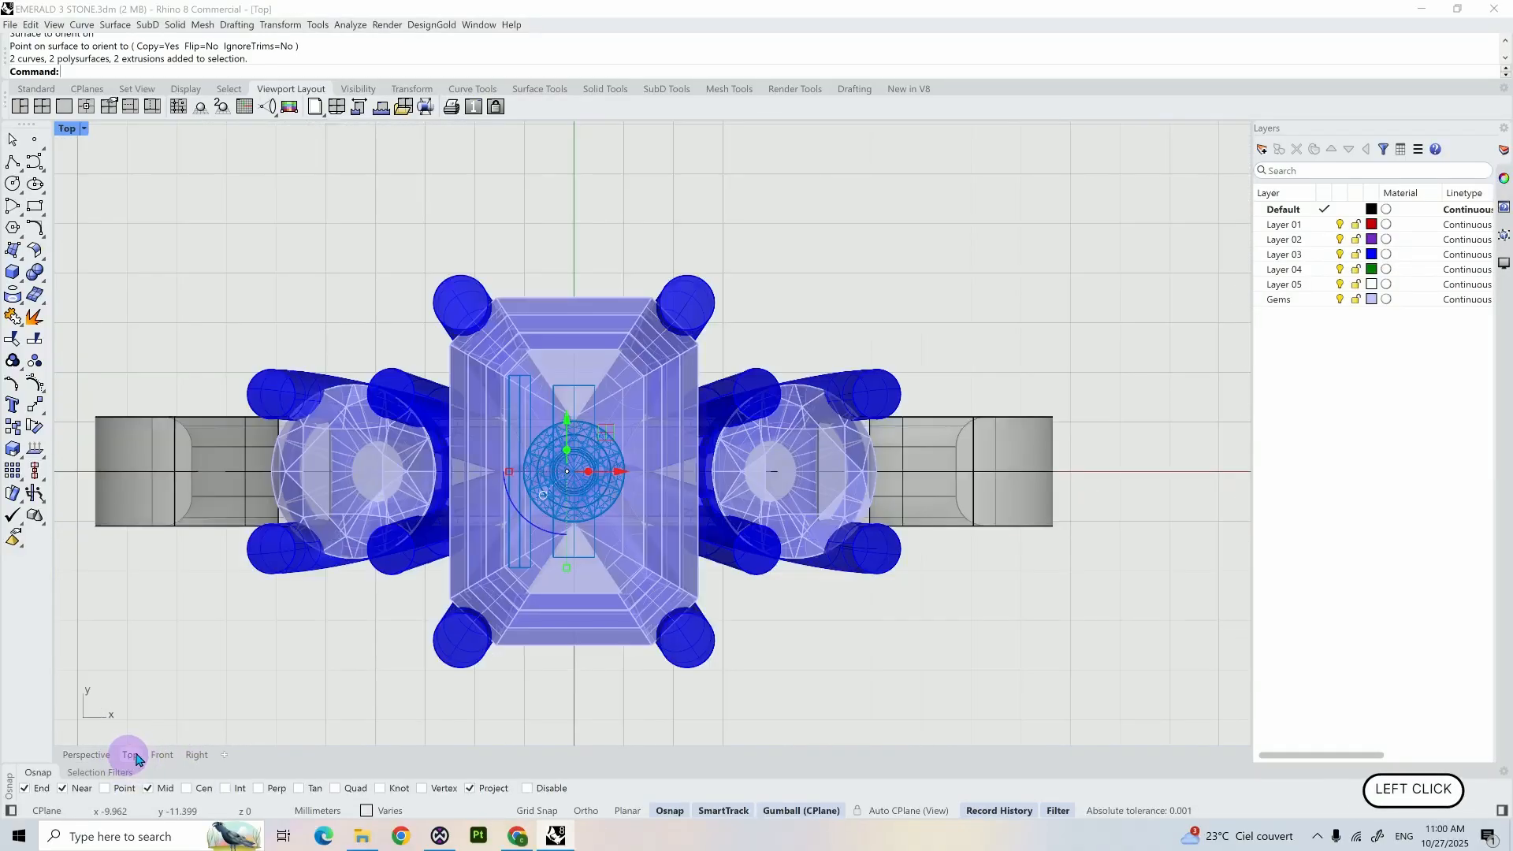
text(isolate)
key(Return)
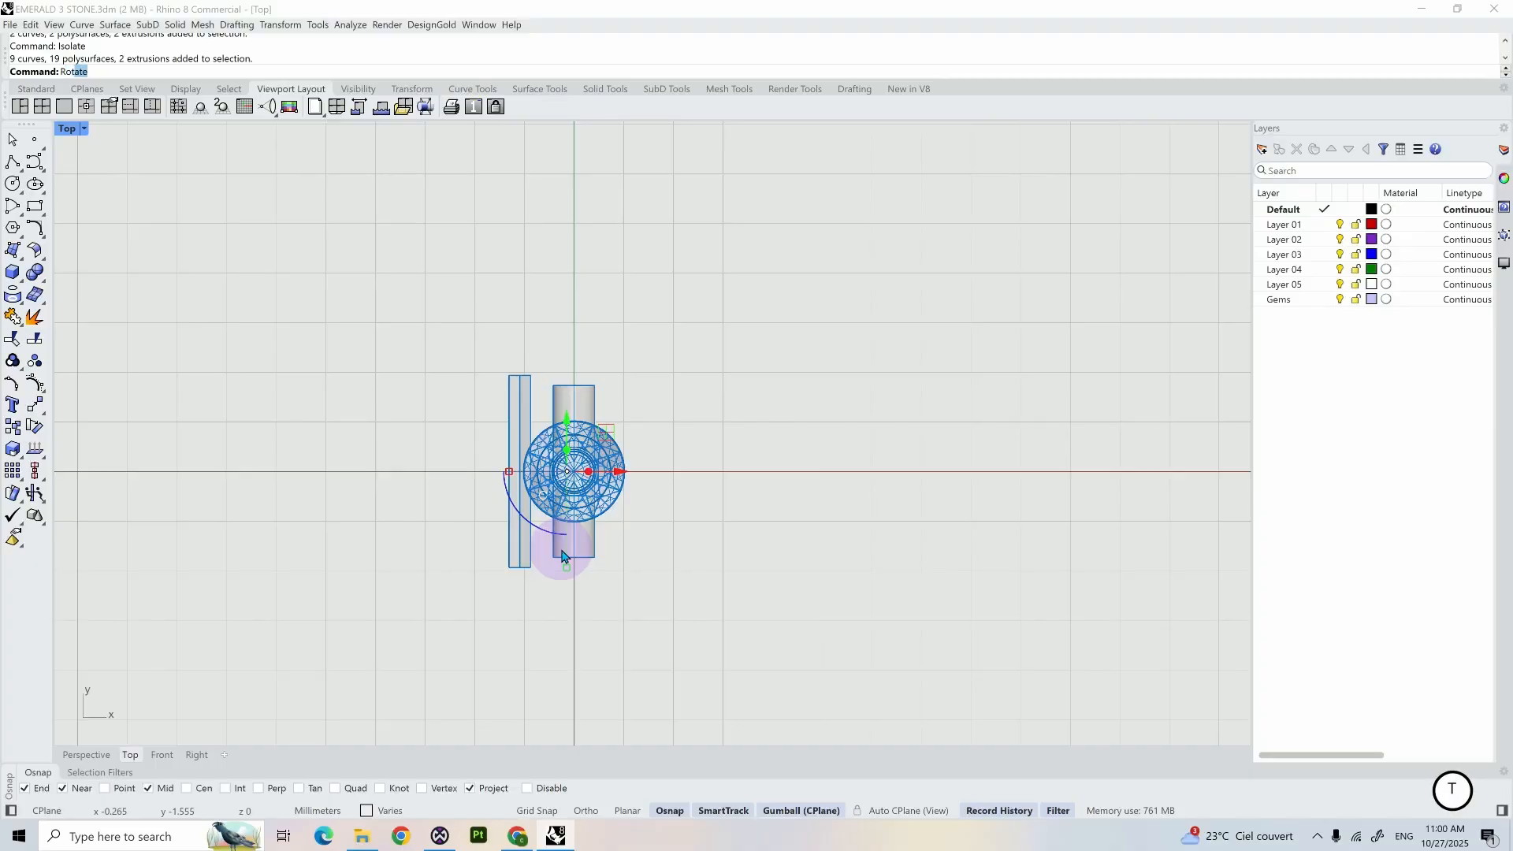
- Rotate the gem and cutter assembly by -90° about the origin and show the hidden ring objects again
key(Return)
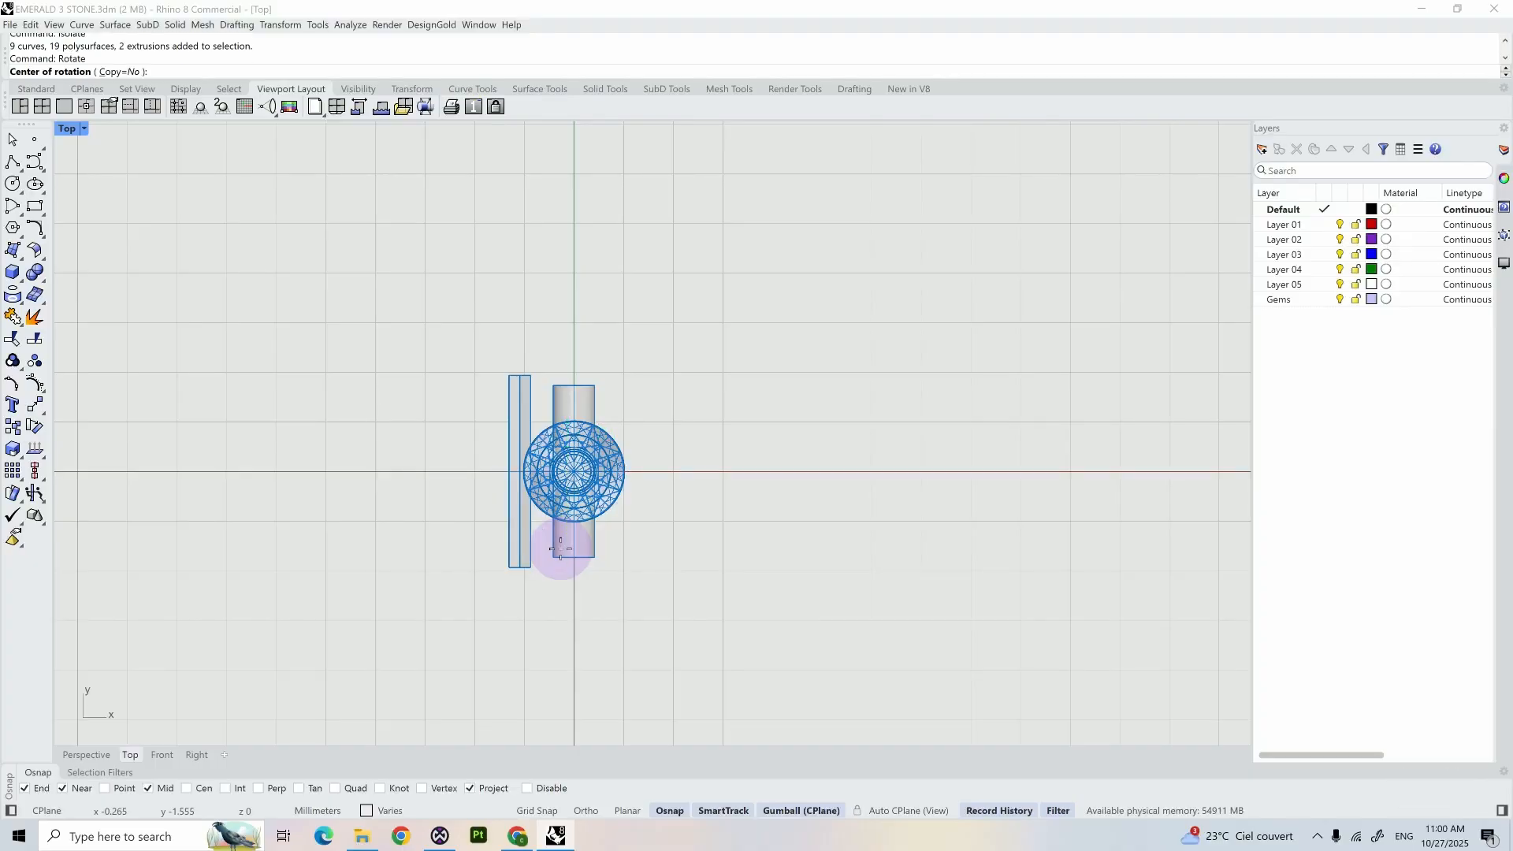
key(Return)
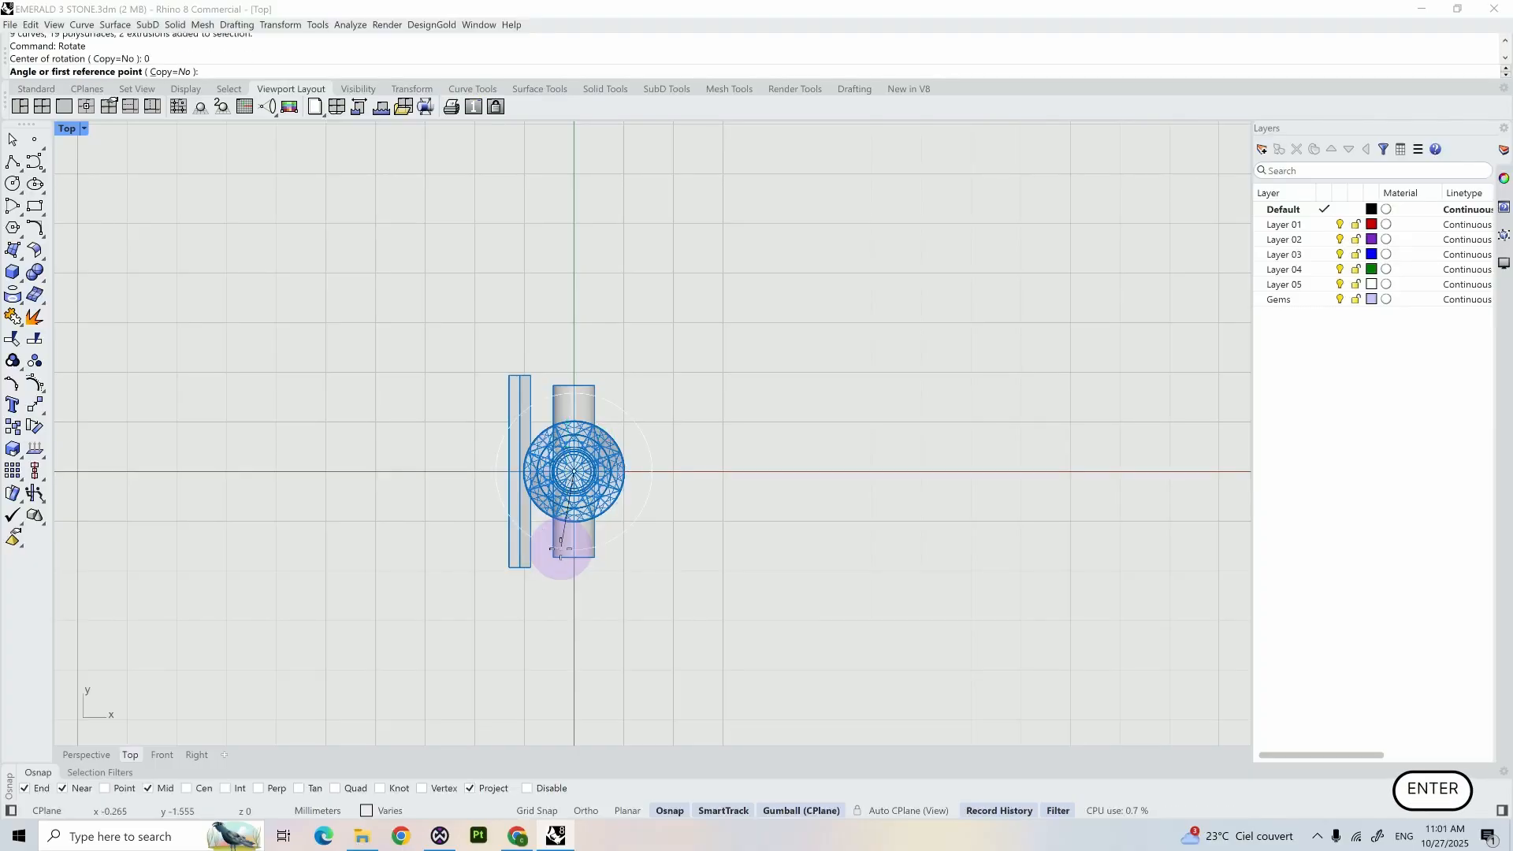
shift+click(574, 556)
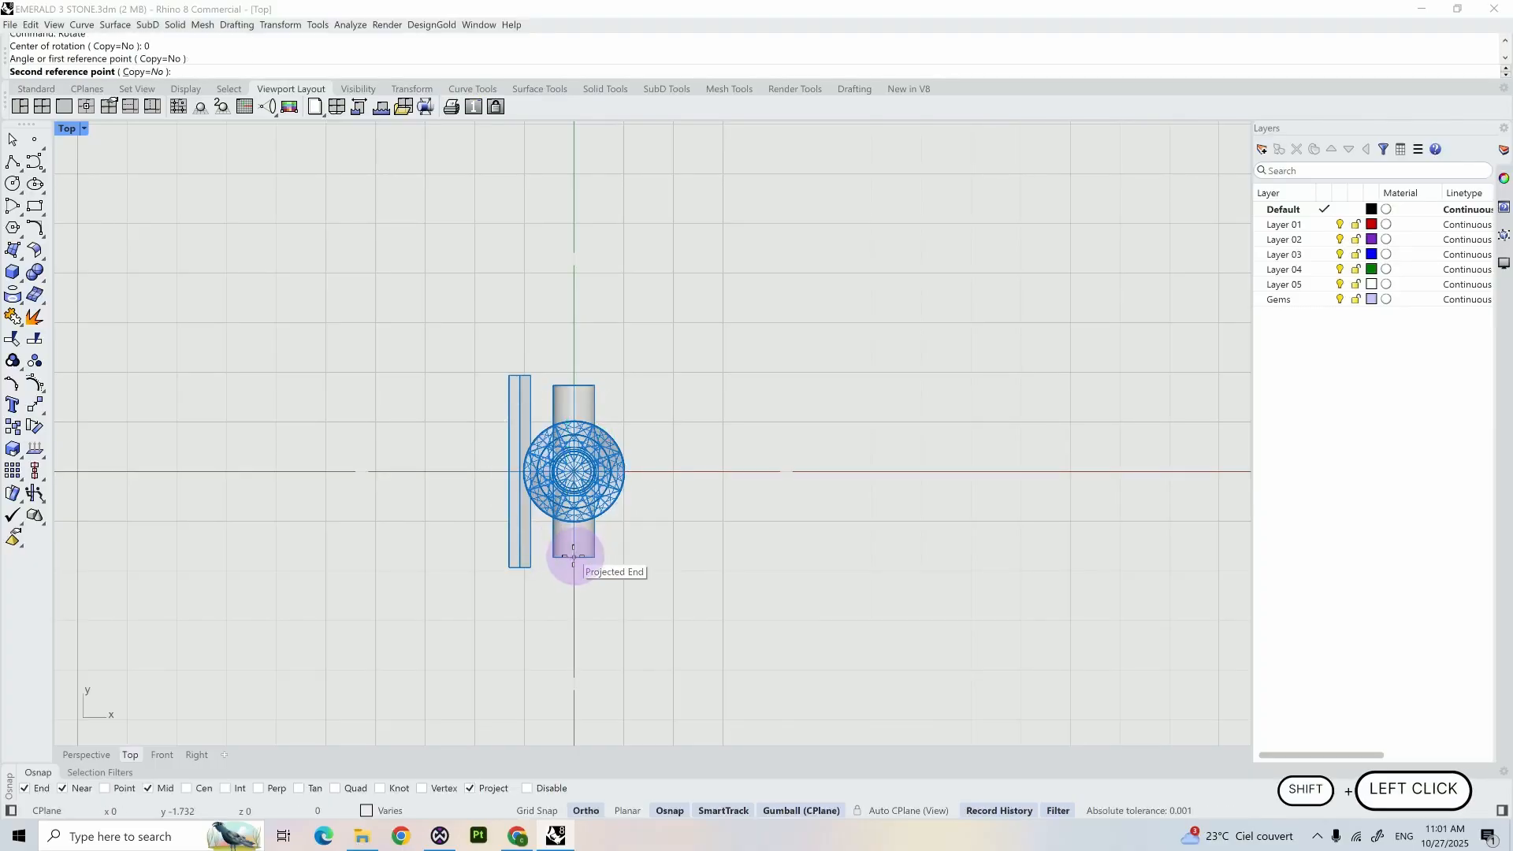
shift+click(454, 494)
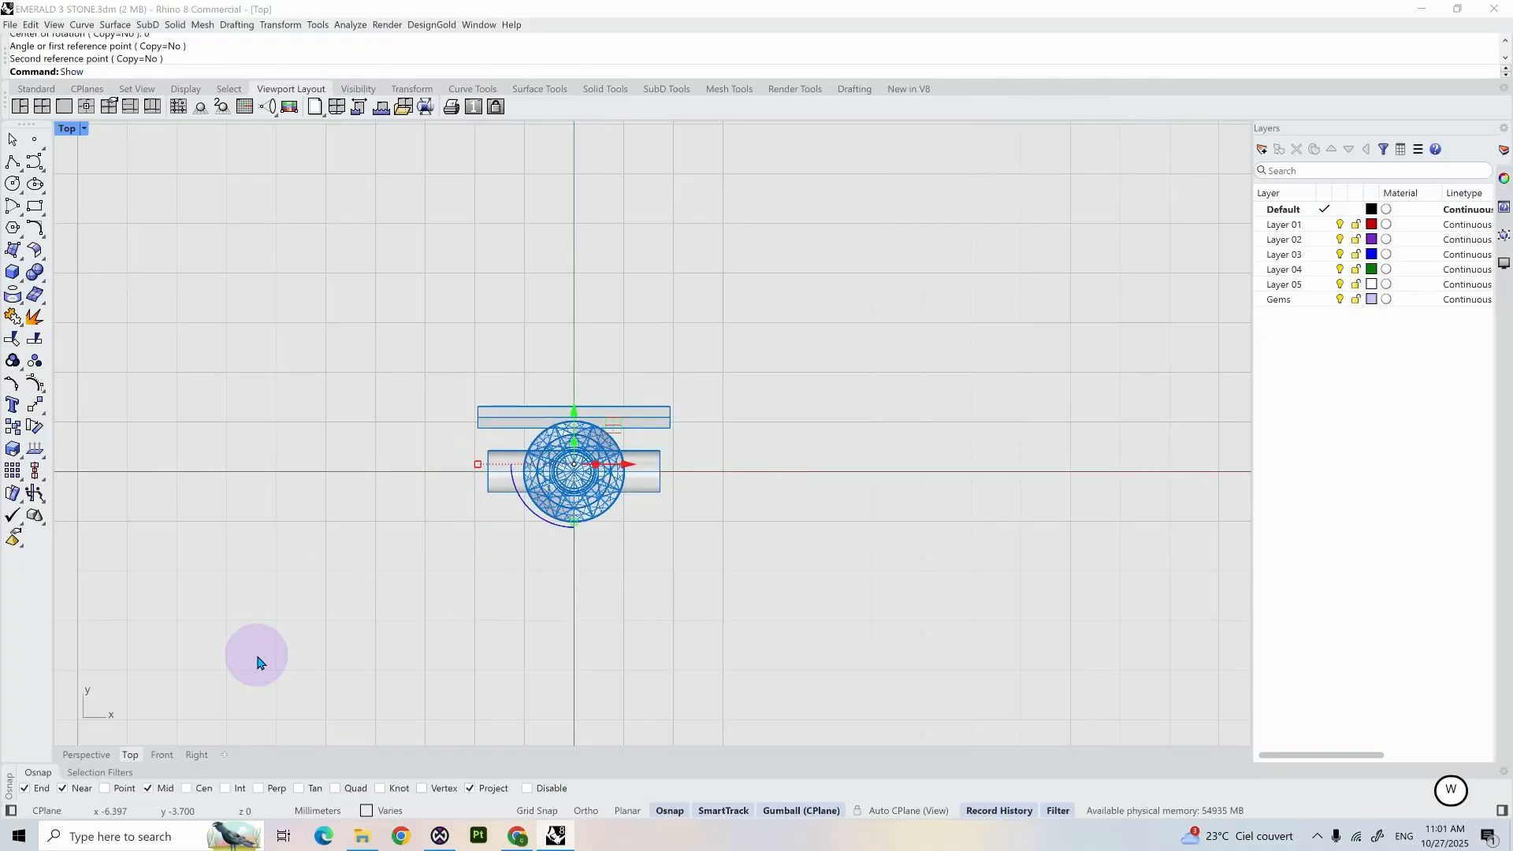
text(Show)
key(Return)
- In the perspective view, begin OrientOnSrf on the gem and cutter assembly, with base point 0 and a reference point along the Y axis
click(87, 754)
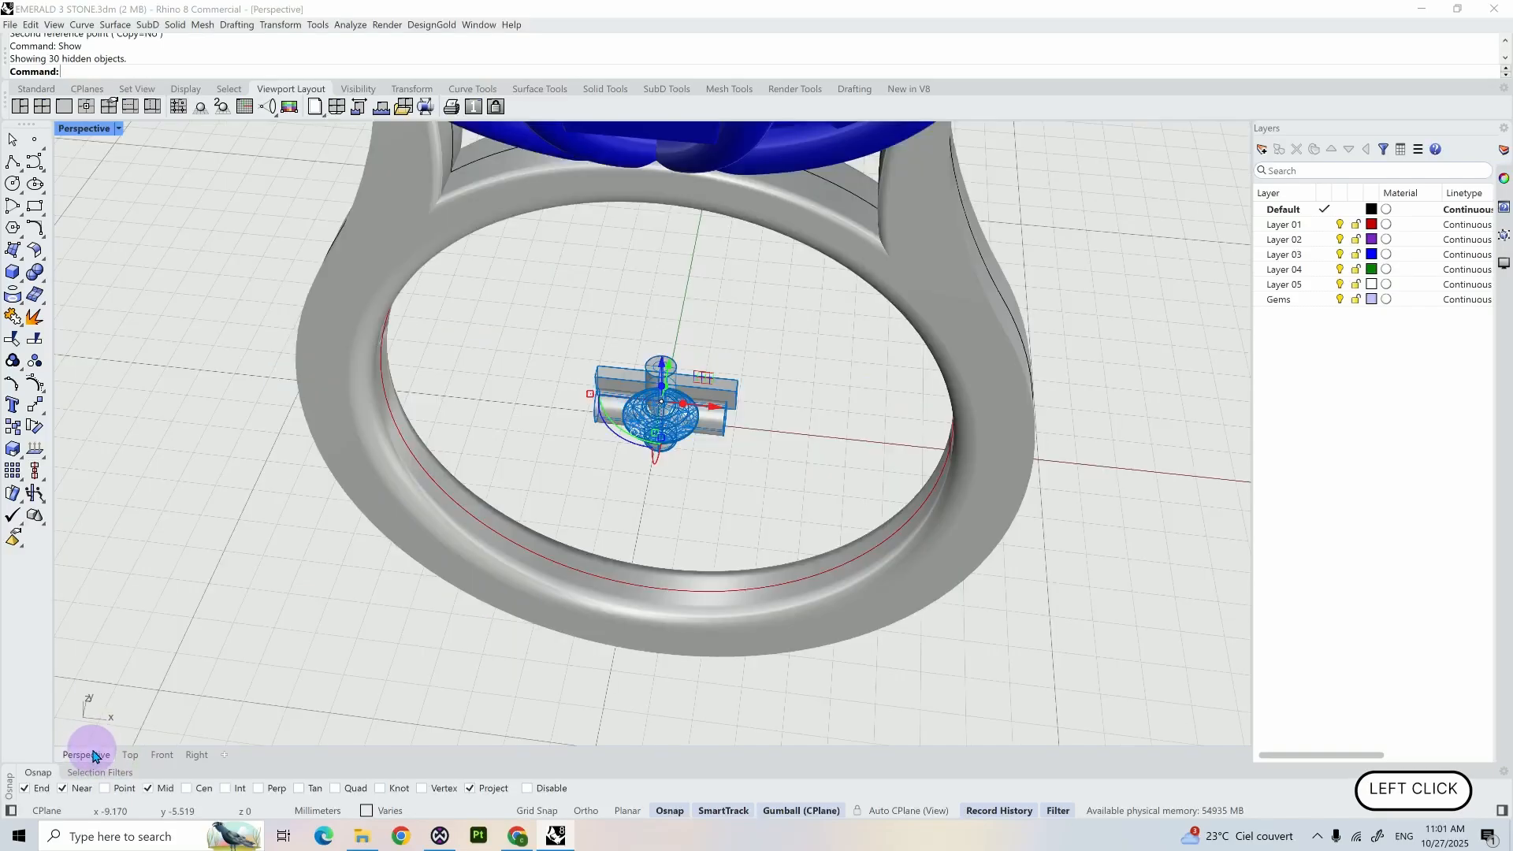
scroll(798, 456, down, 3)
scroll(797, 456, down, 2)
shift+right_drag(799, 448, 701, 509)
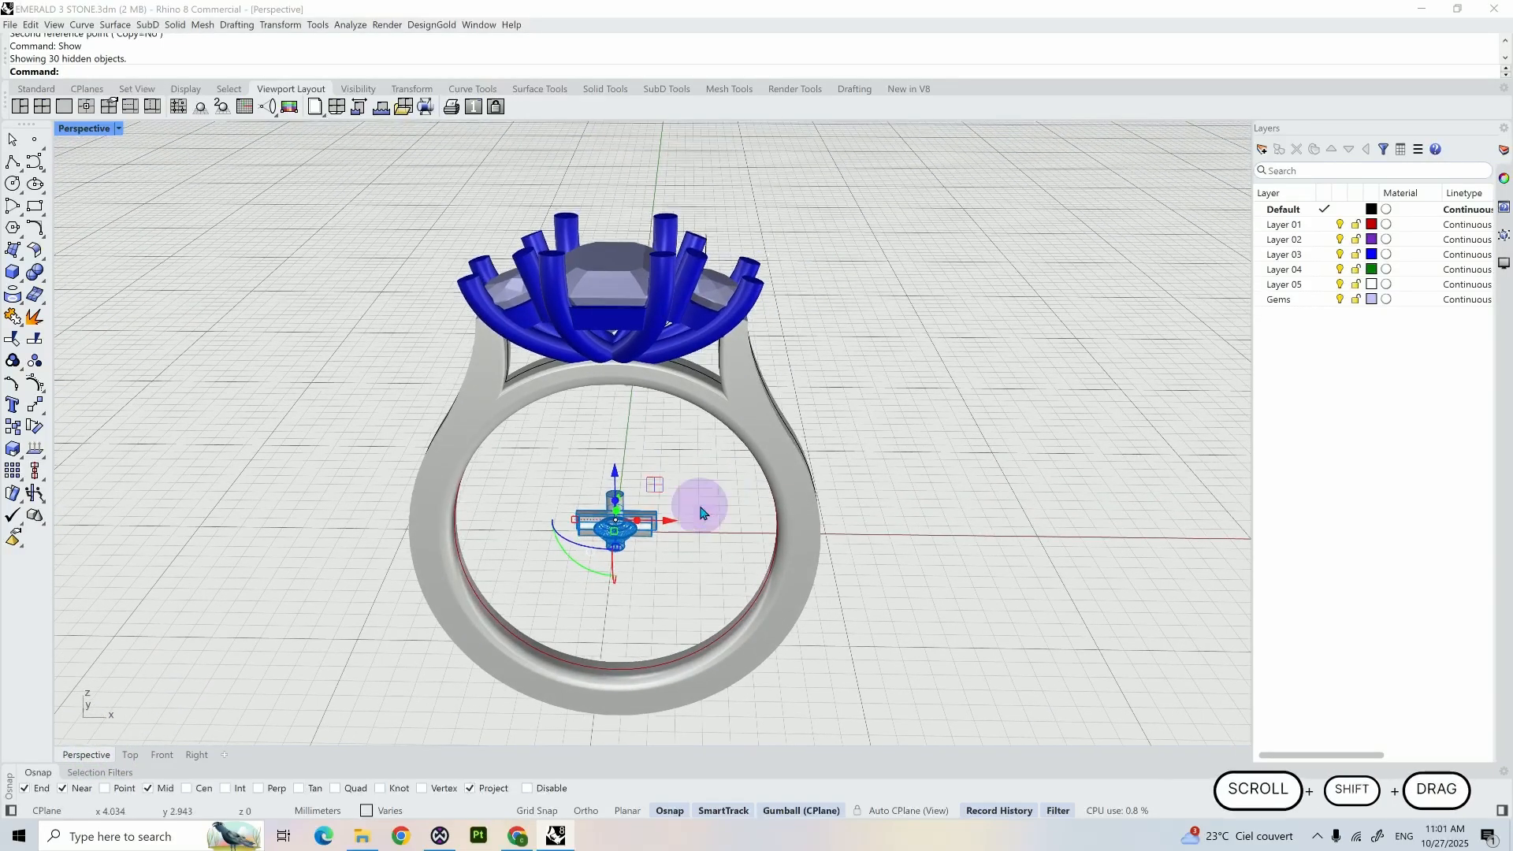
text(Orient)
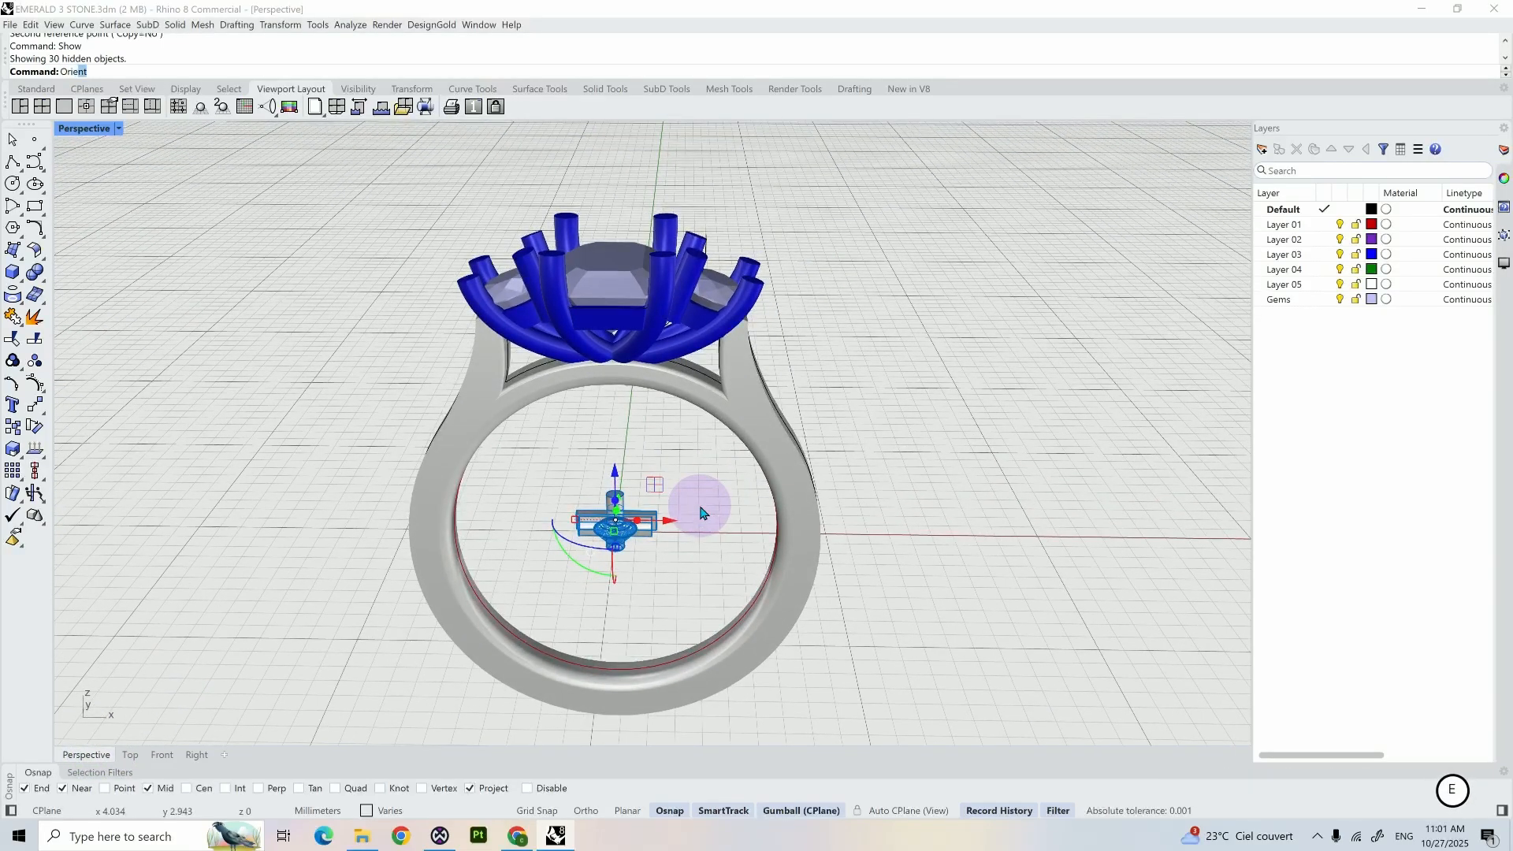
text(OnSrf)
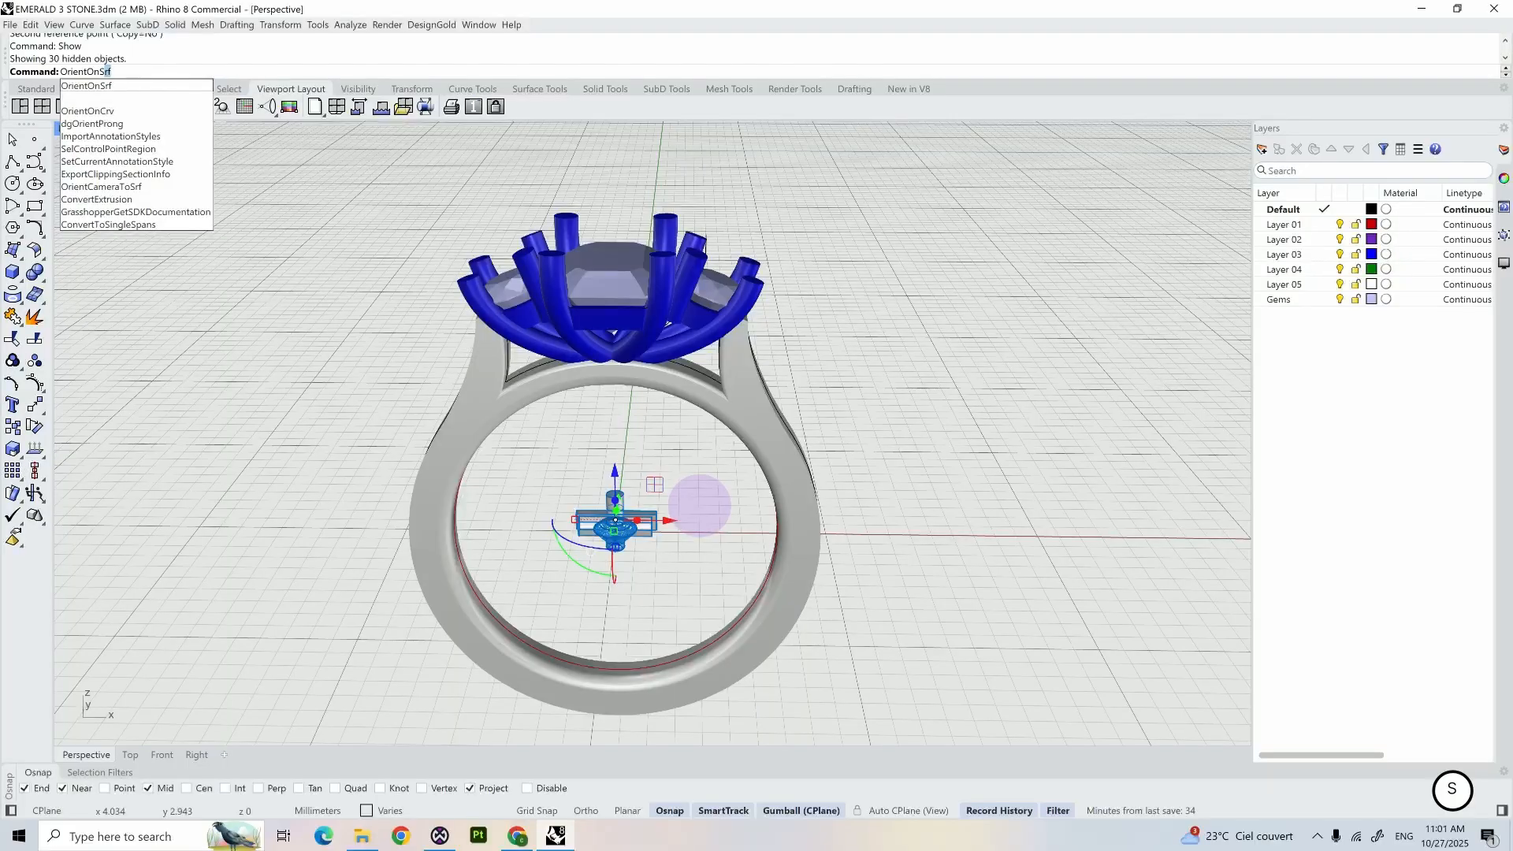
key(Return)
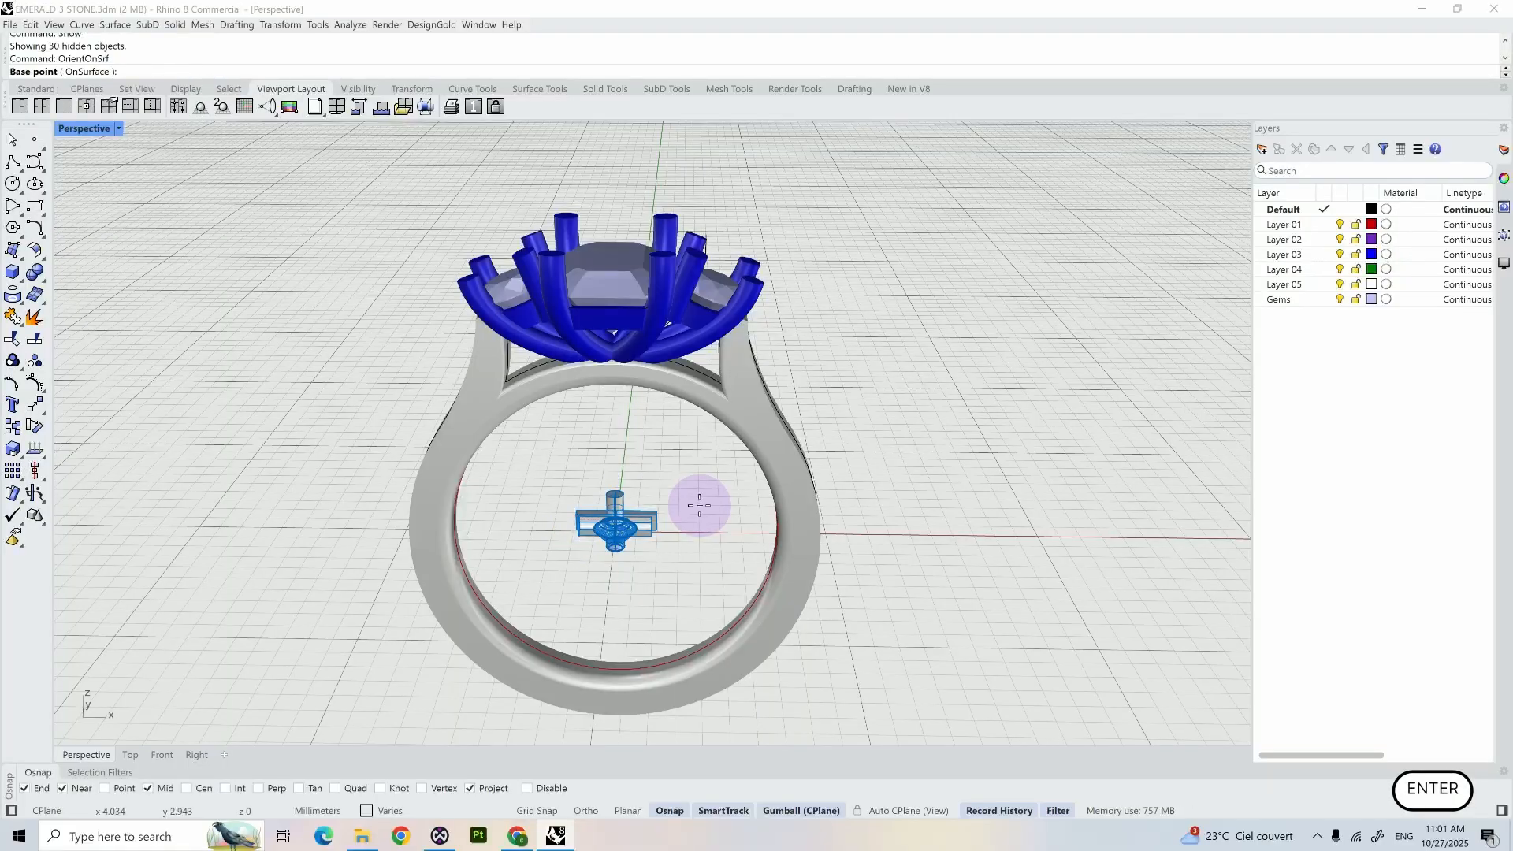
key(Return)
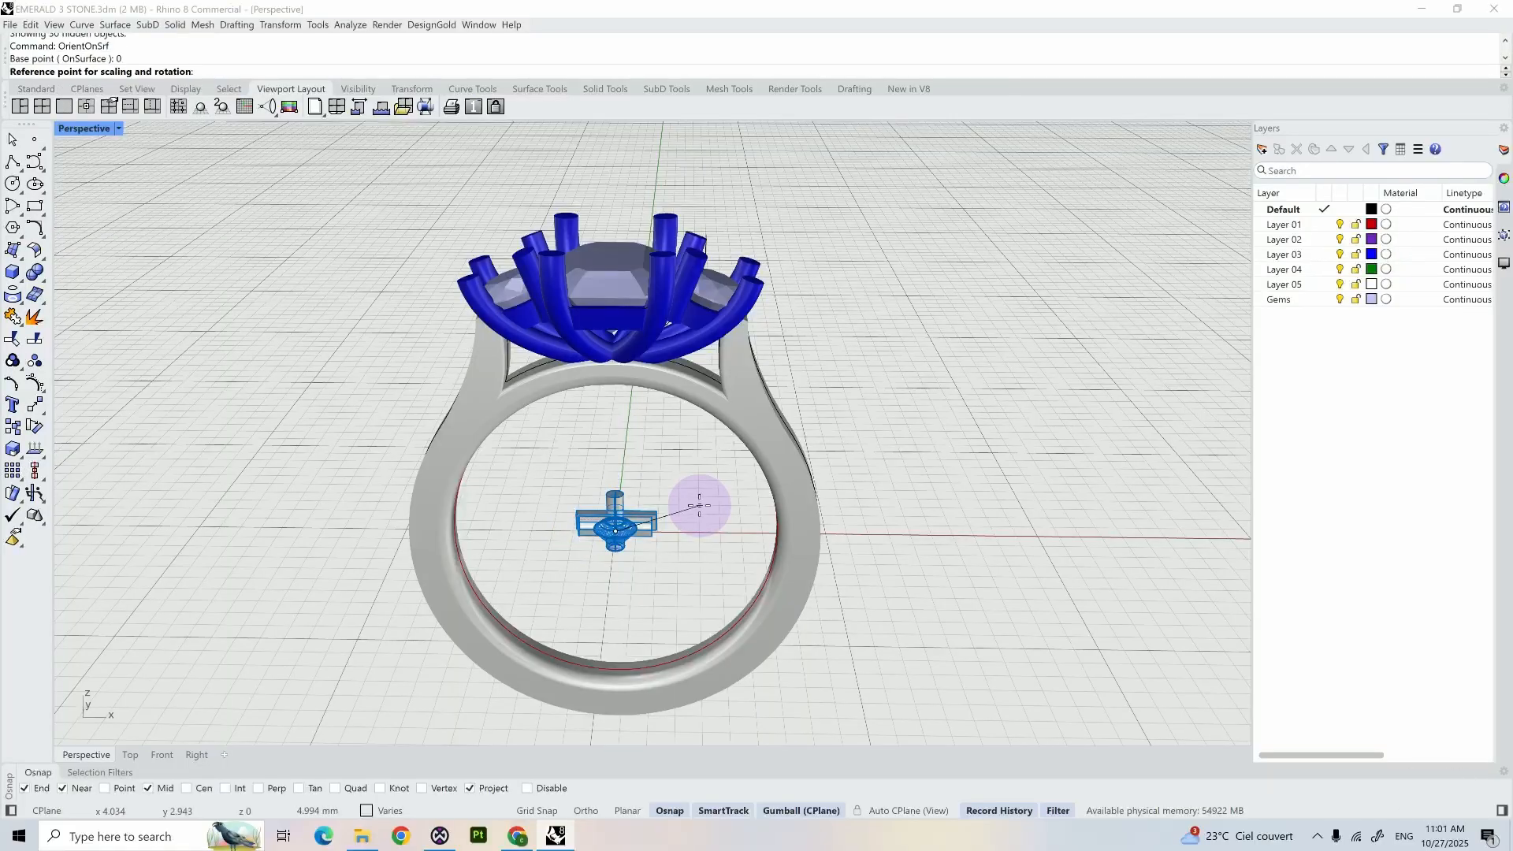
key(shift)
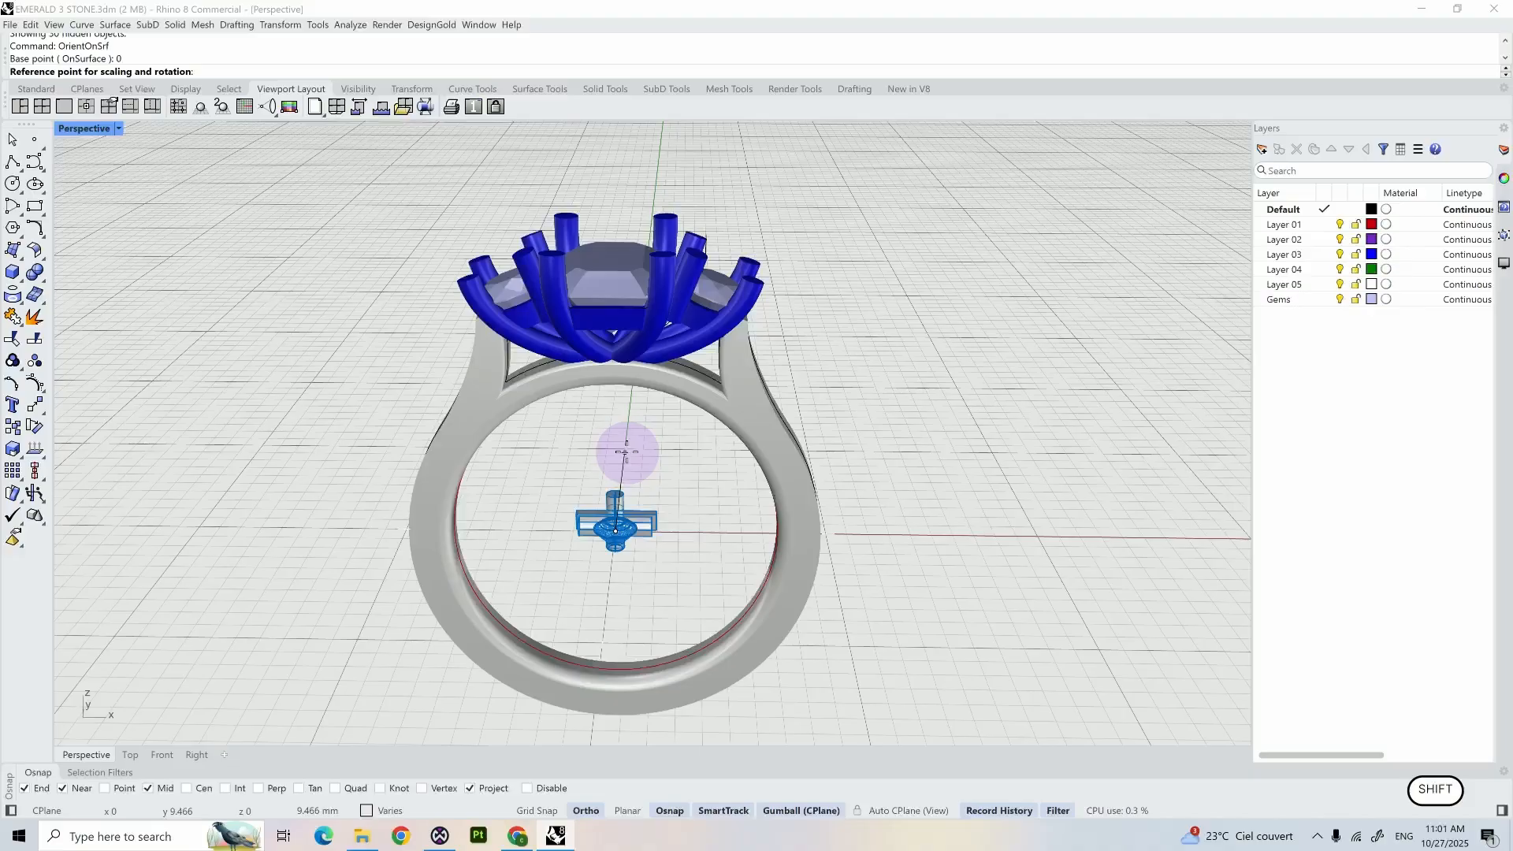
shift+click(631, 451)
mouse_move(642, 446)
right_down()
mouse_move(675, 449)
mouse_move(630, 452)
right_up()
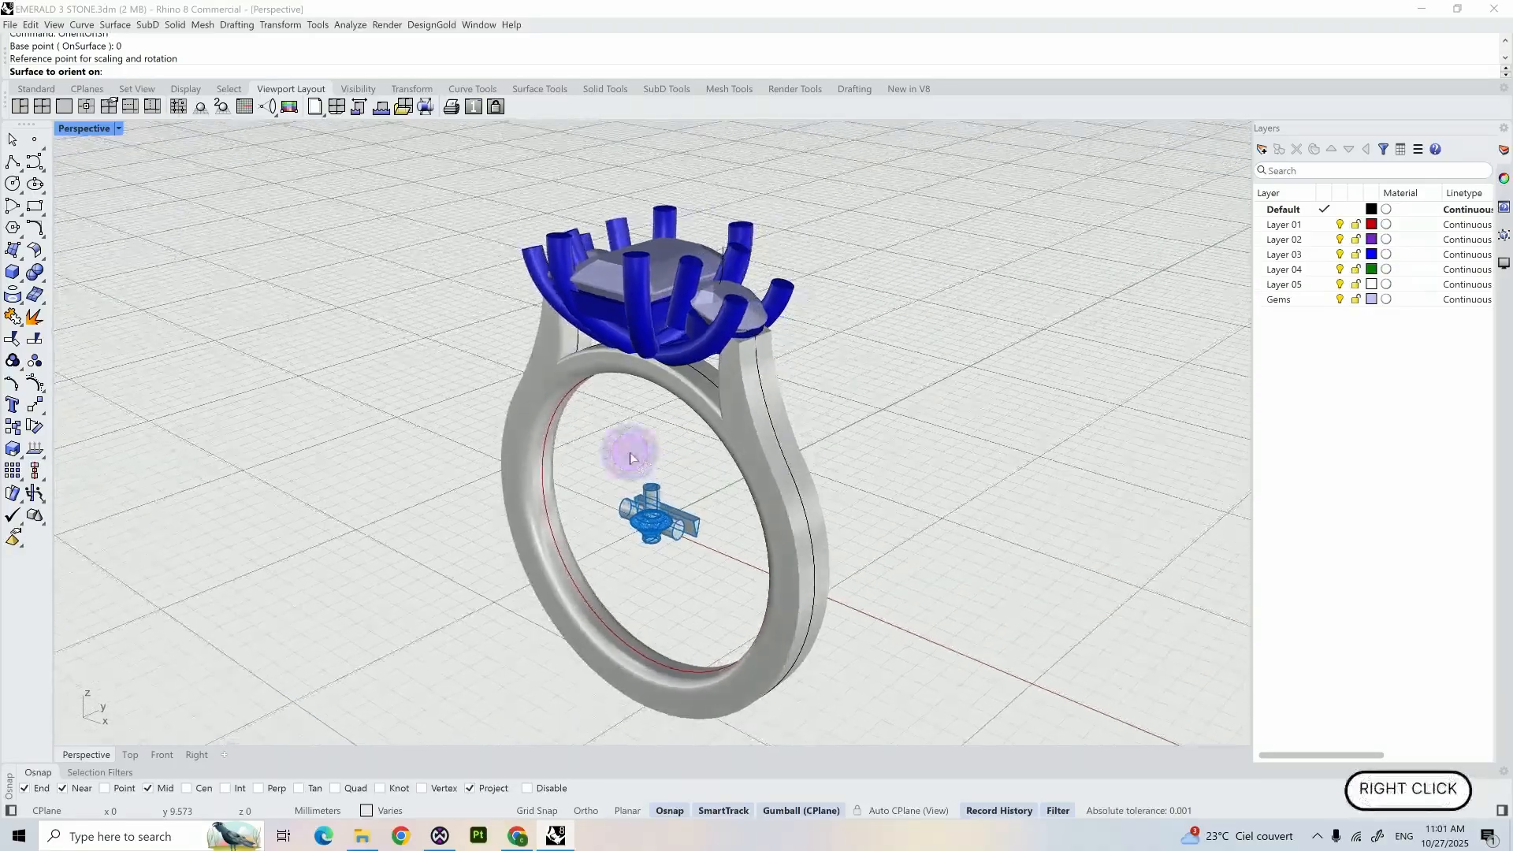
- Choose the outer surface of the shank shoulder as the orientation target and set the rotation angle to 0
click(744, 373)
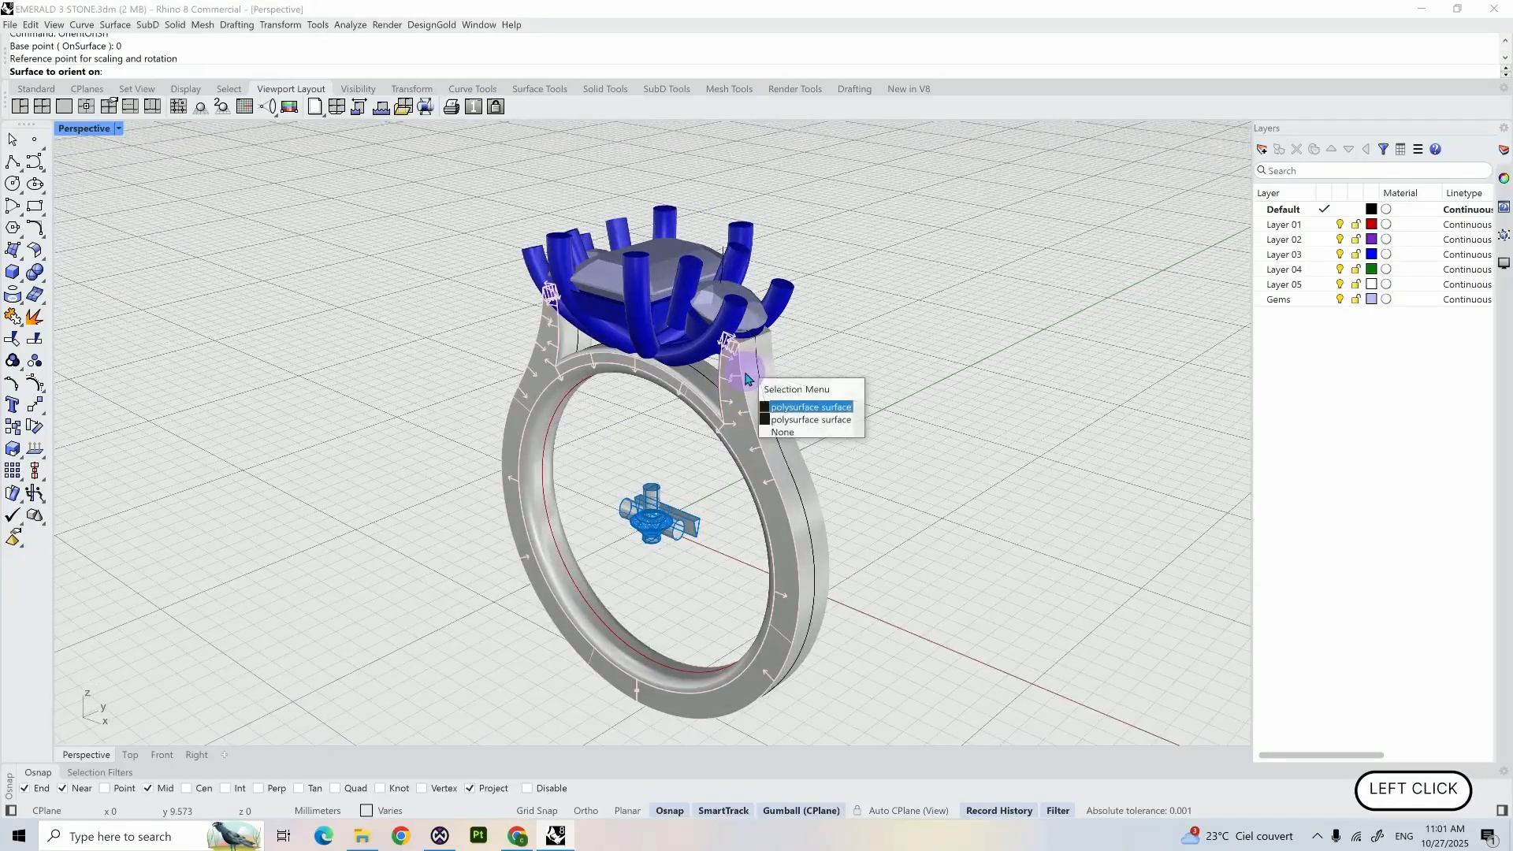
click(783, 433)
click(754, 380)
double_click(1022, 404)
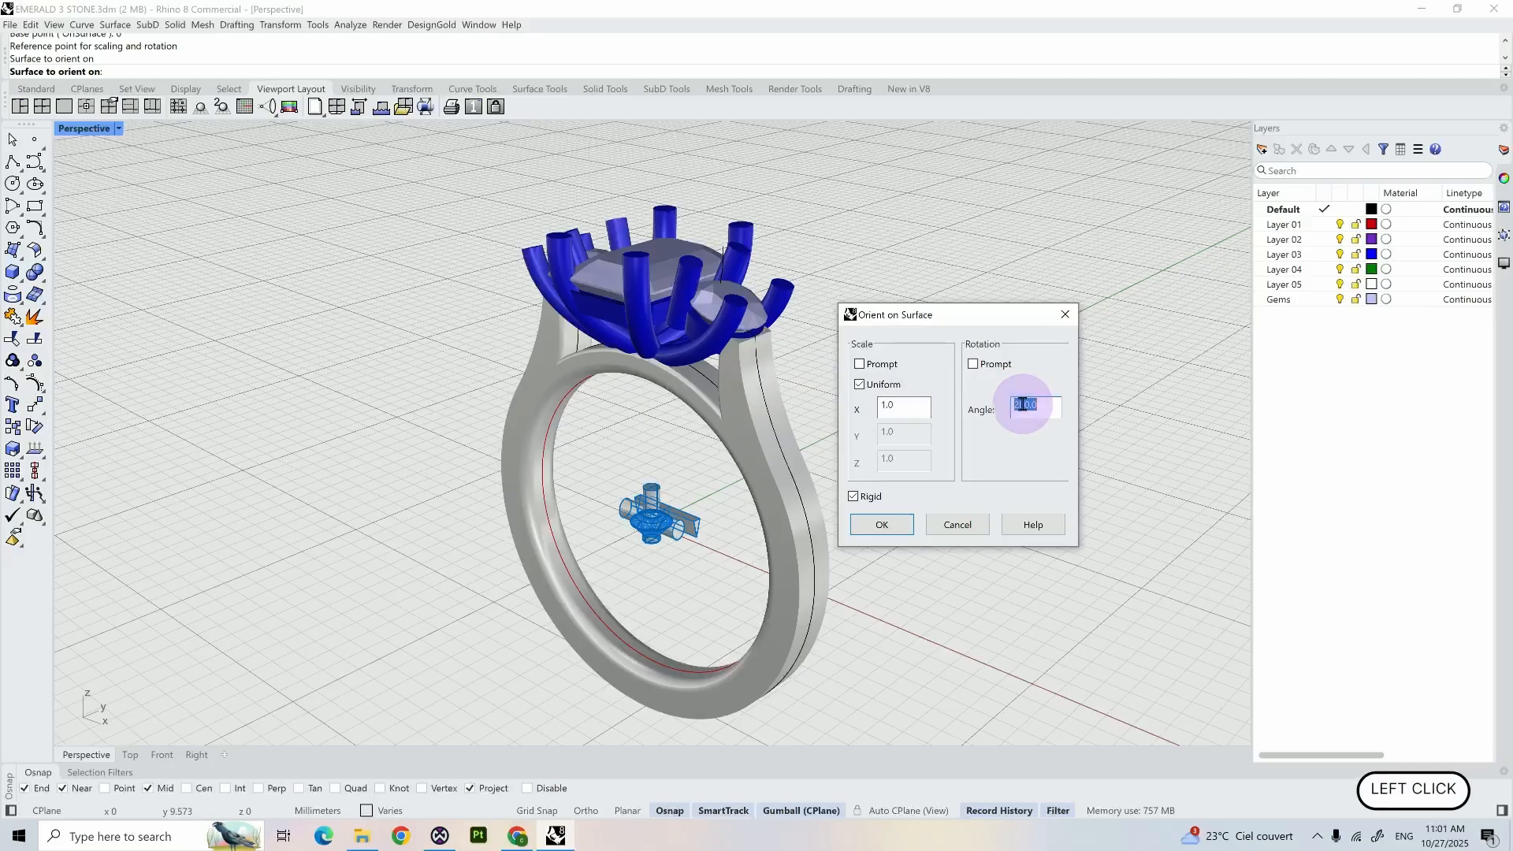
text(0)
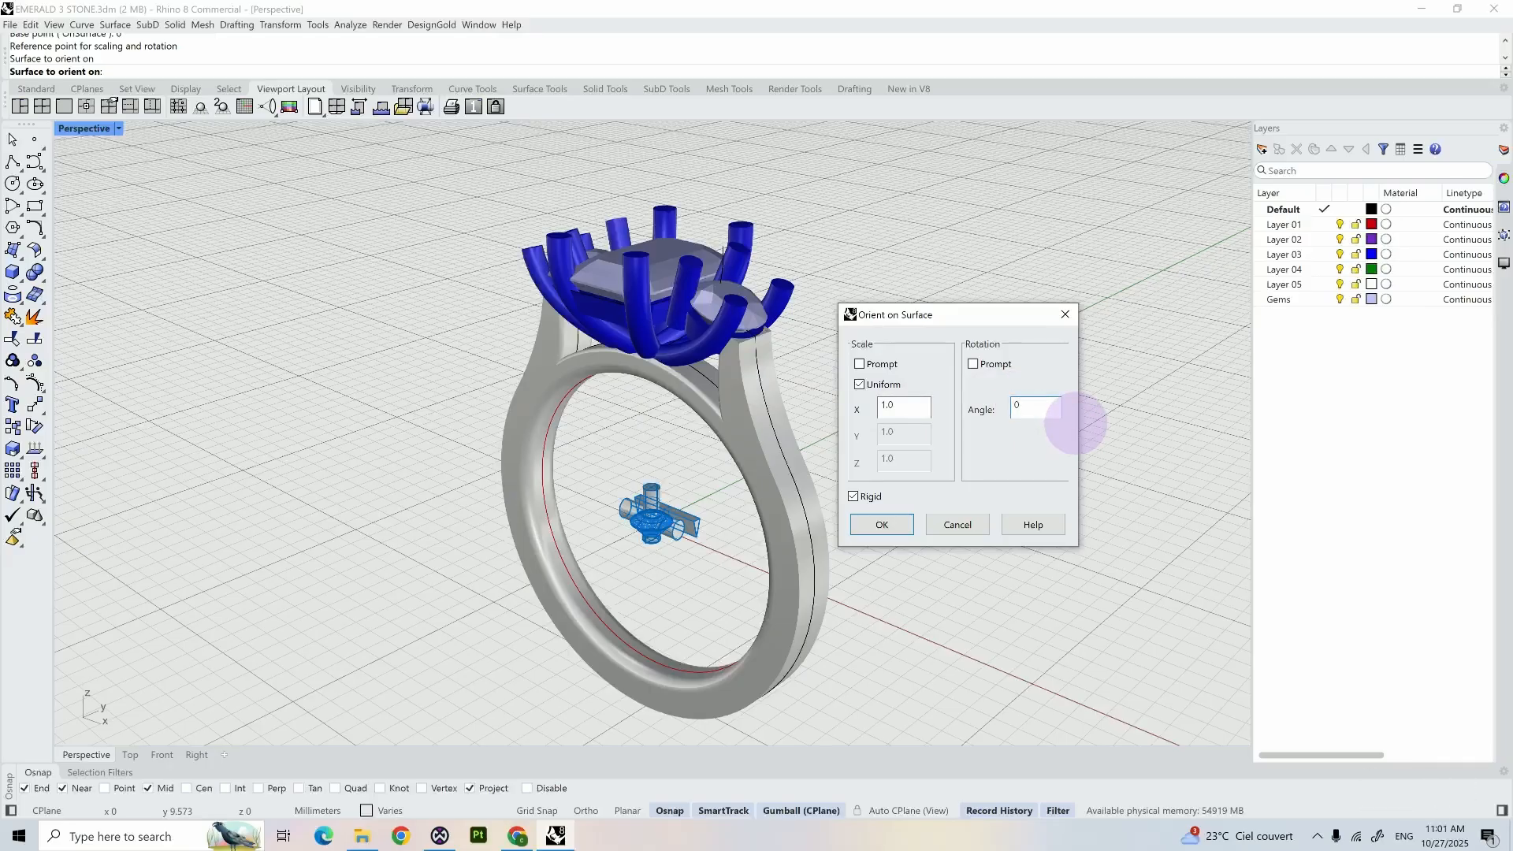
key(Return)
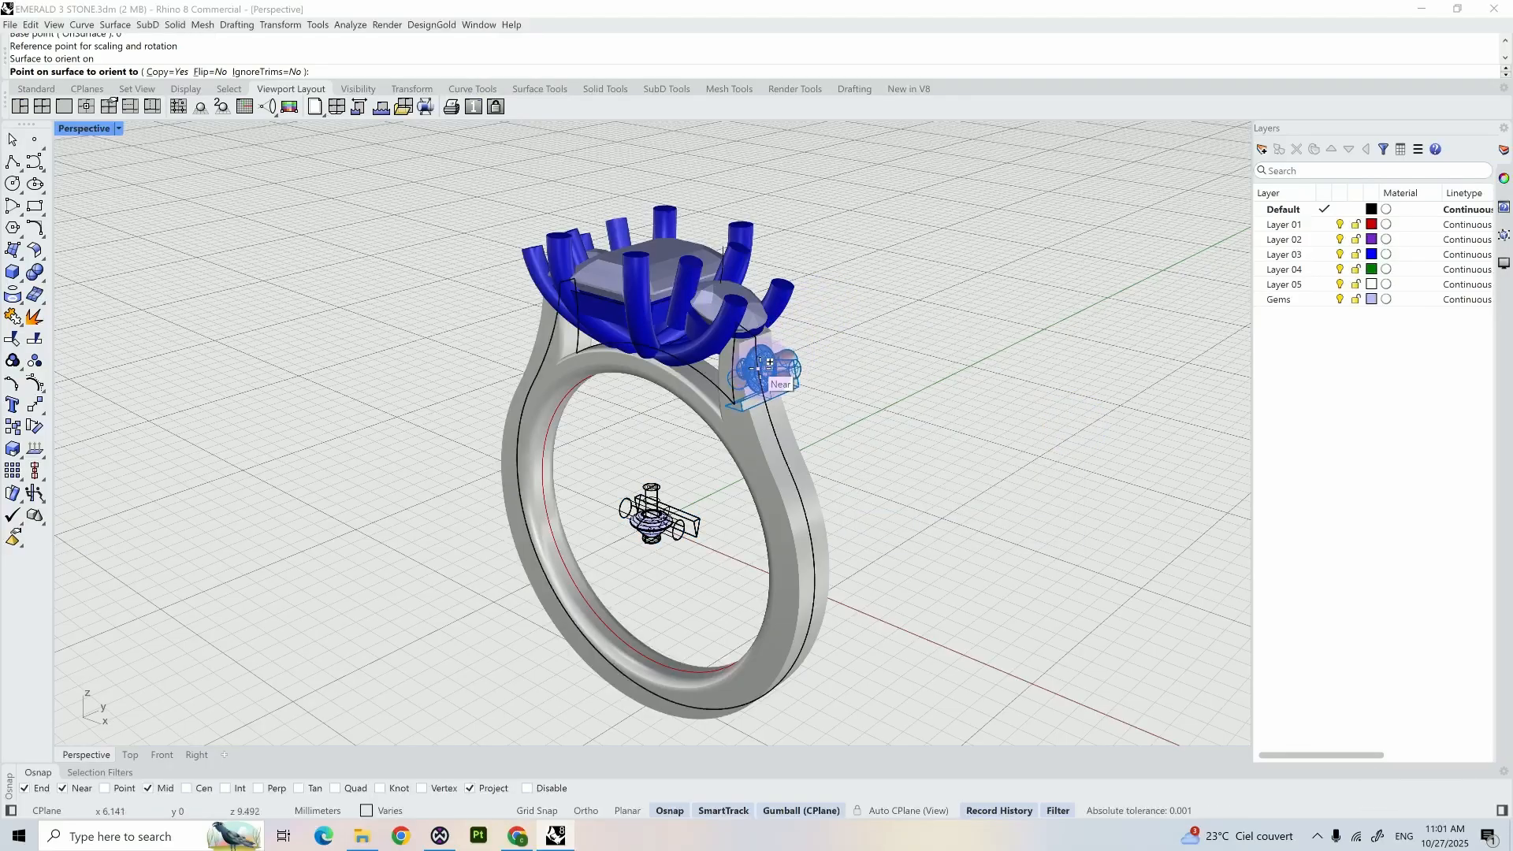
- Place one copy of the gem and cutter assembly on the shank shoulder, just below the side stone setting
scroll(769, 363, up, 6)
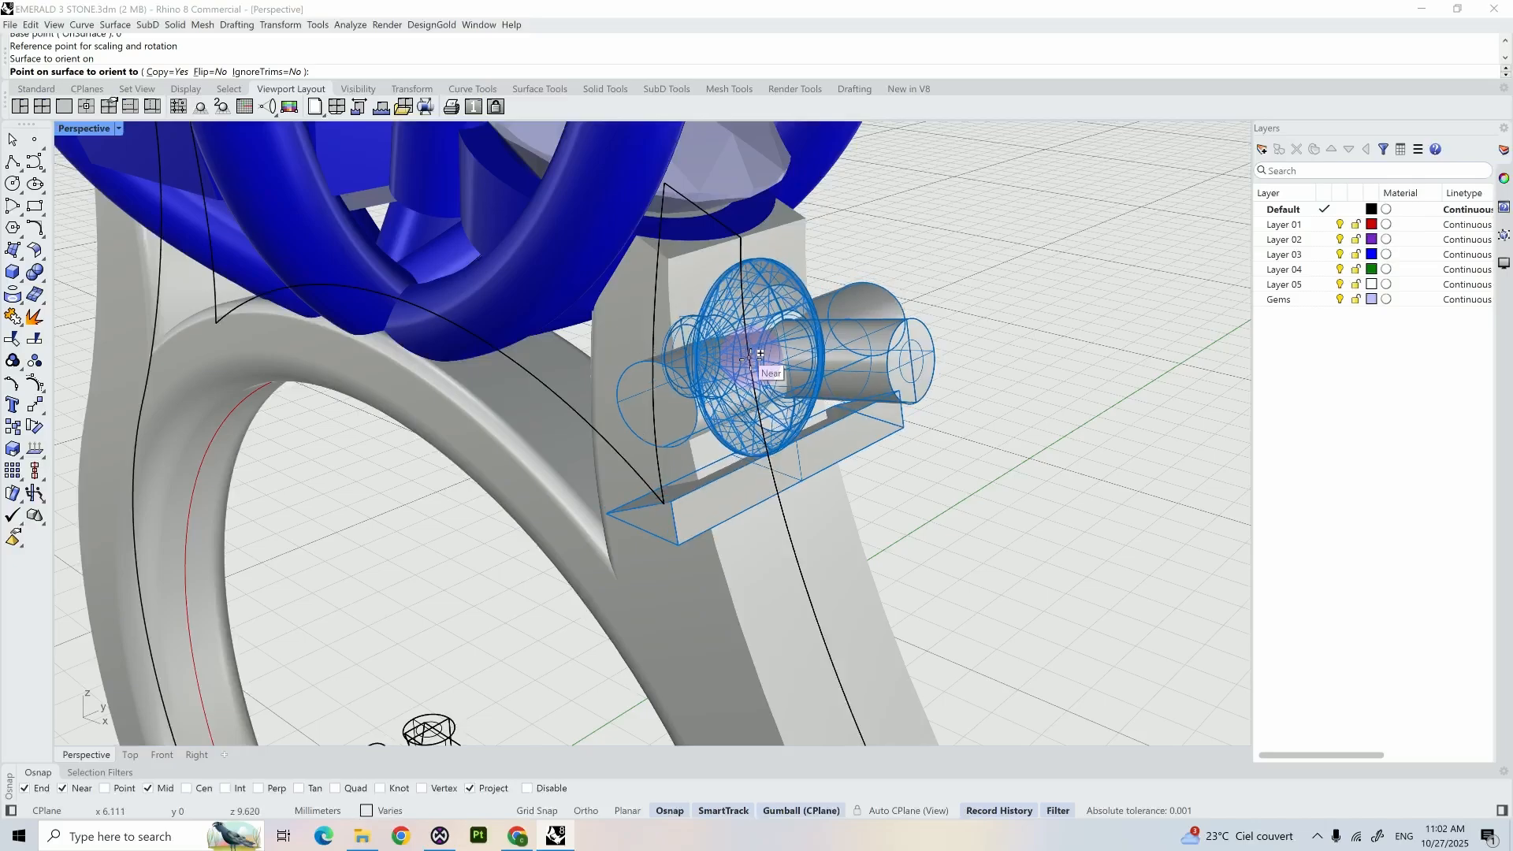
click(772, 391)
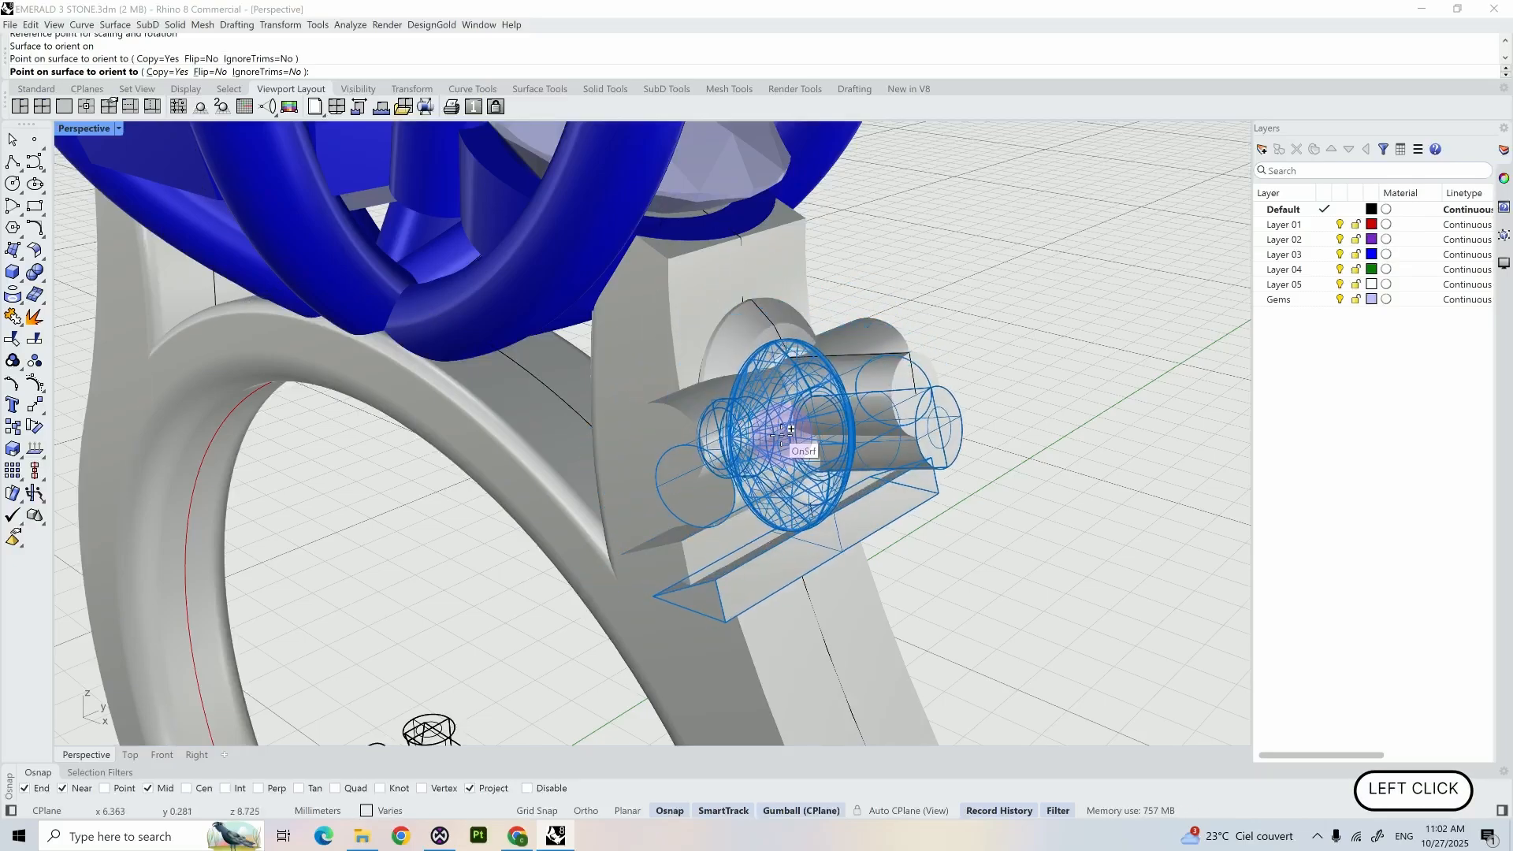
key(Return)
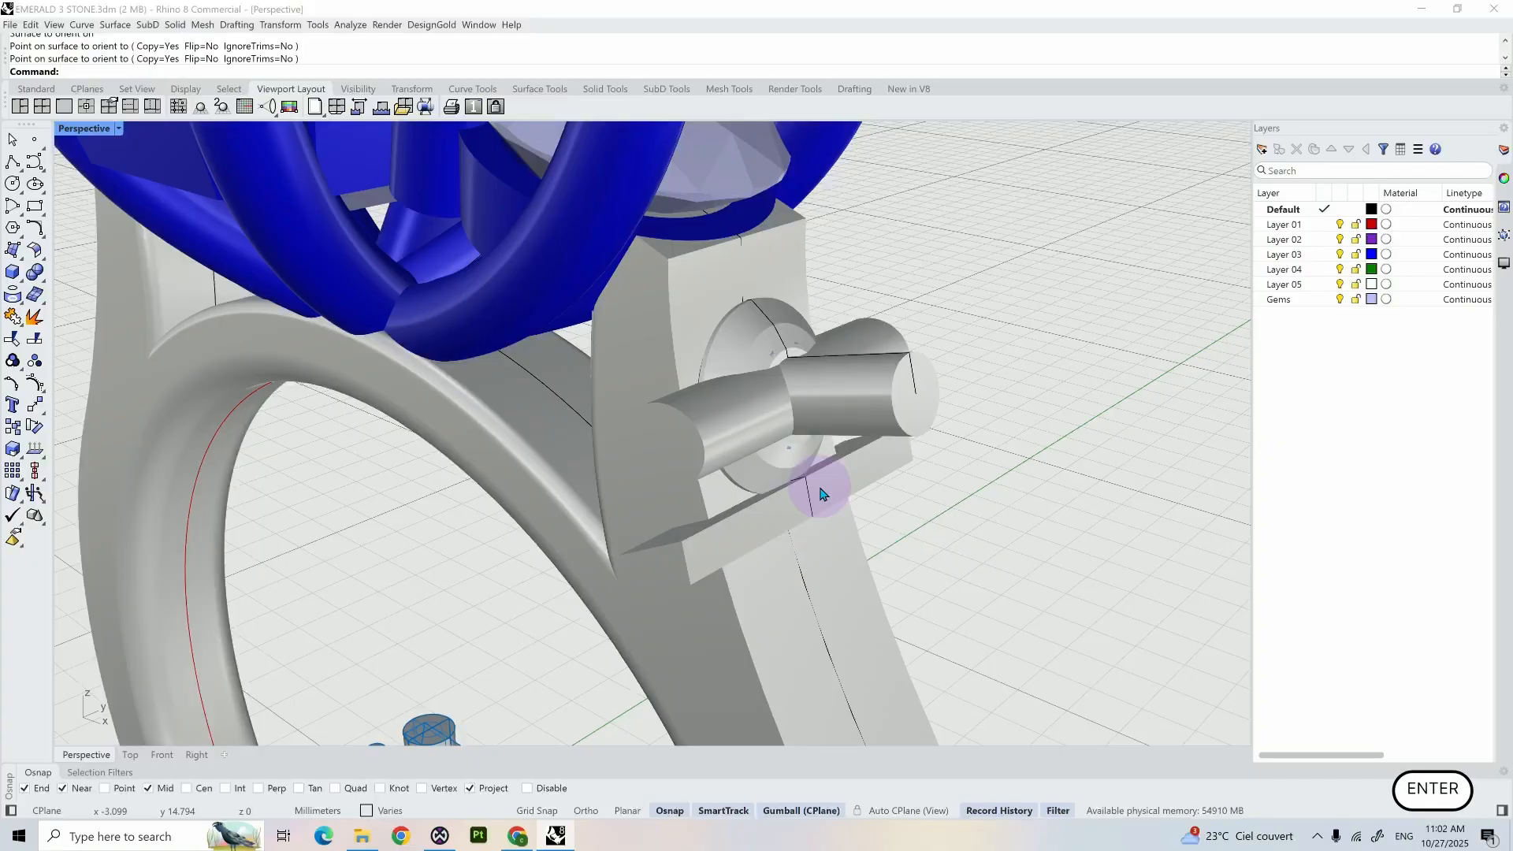
- Examine the original cutter assembly inside the ring from the front and from an angle
right_drag(898, 507, 723, 506)
scroll(662, 634, down, 4)
click(724, 527)
scroll(670, 606, up, 5)
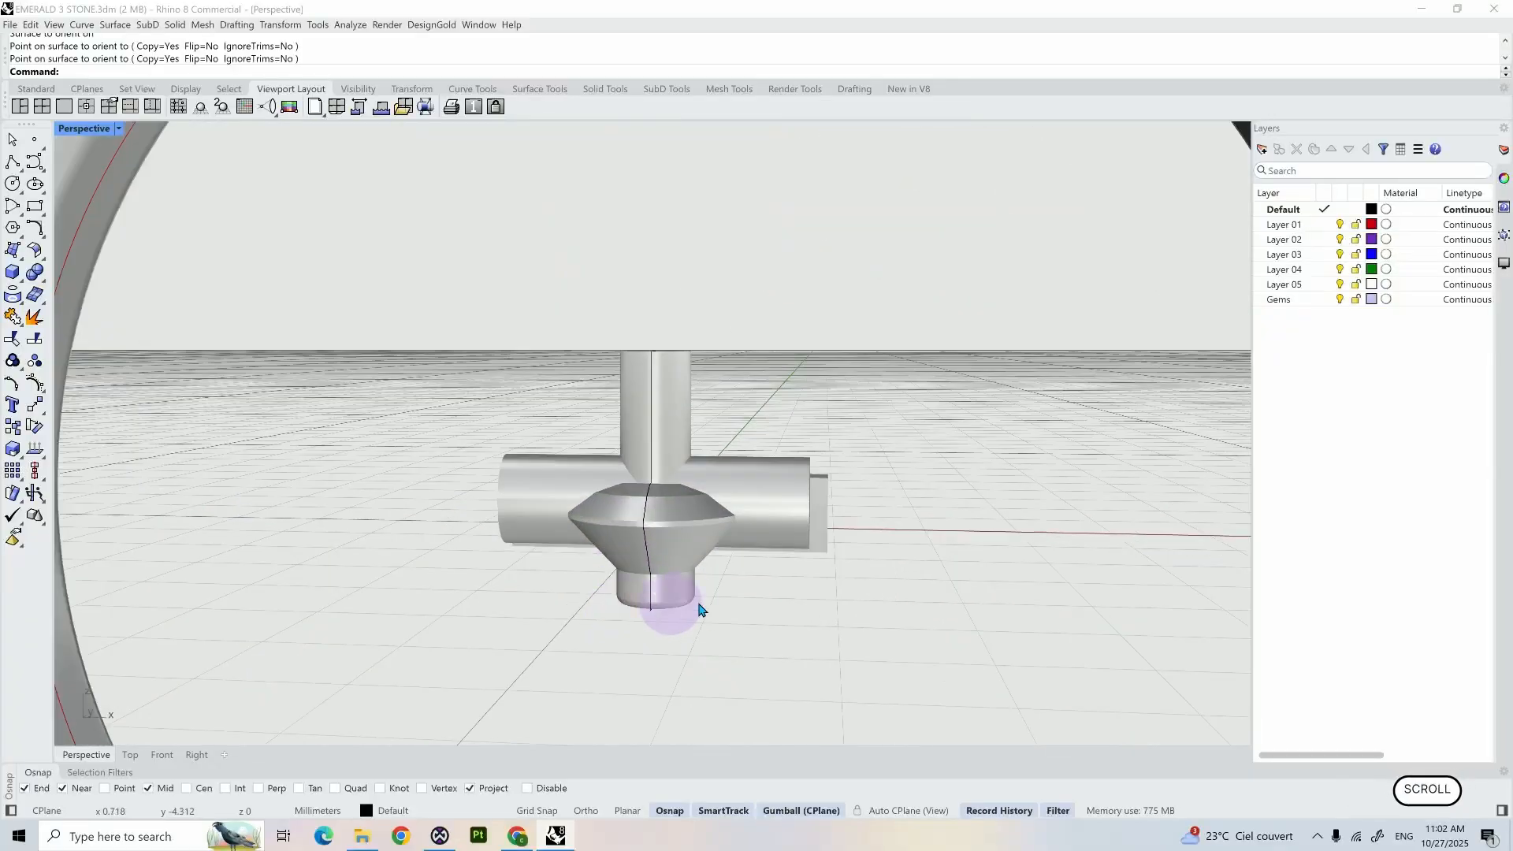
mouse_move(676, 607)
middle_down()
mouse_move(635, 601)
mouse_move(700, 607)
middle_up()
right_drag(700, 607, 733, 601)
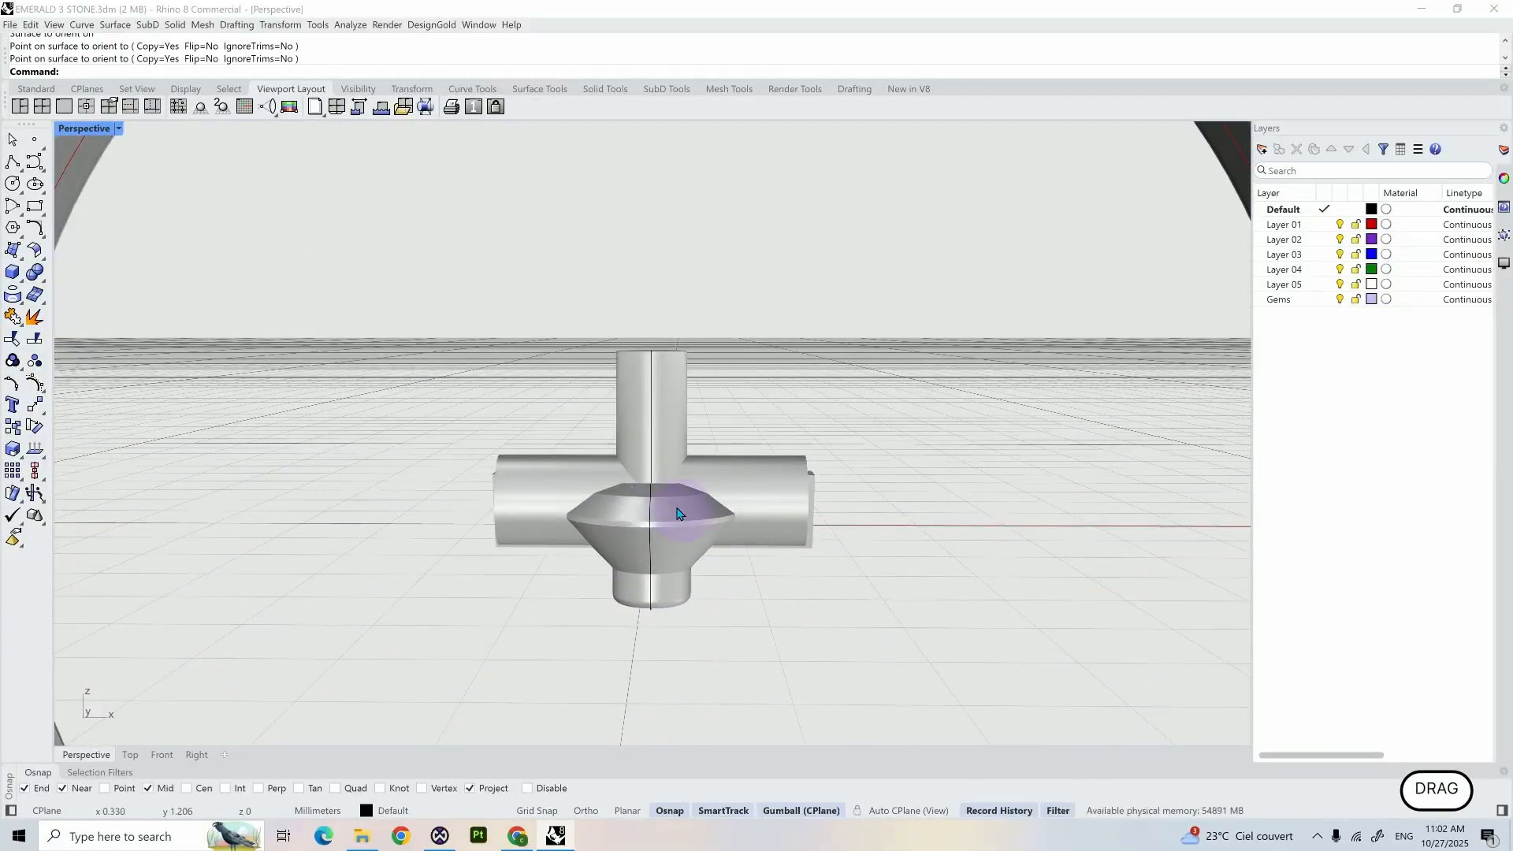
scroll(679, 542, down, 5)
right_drag(675, 540, 645, 538)
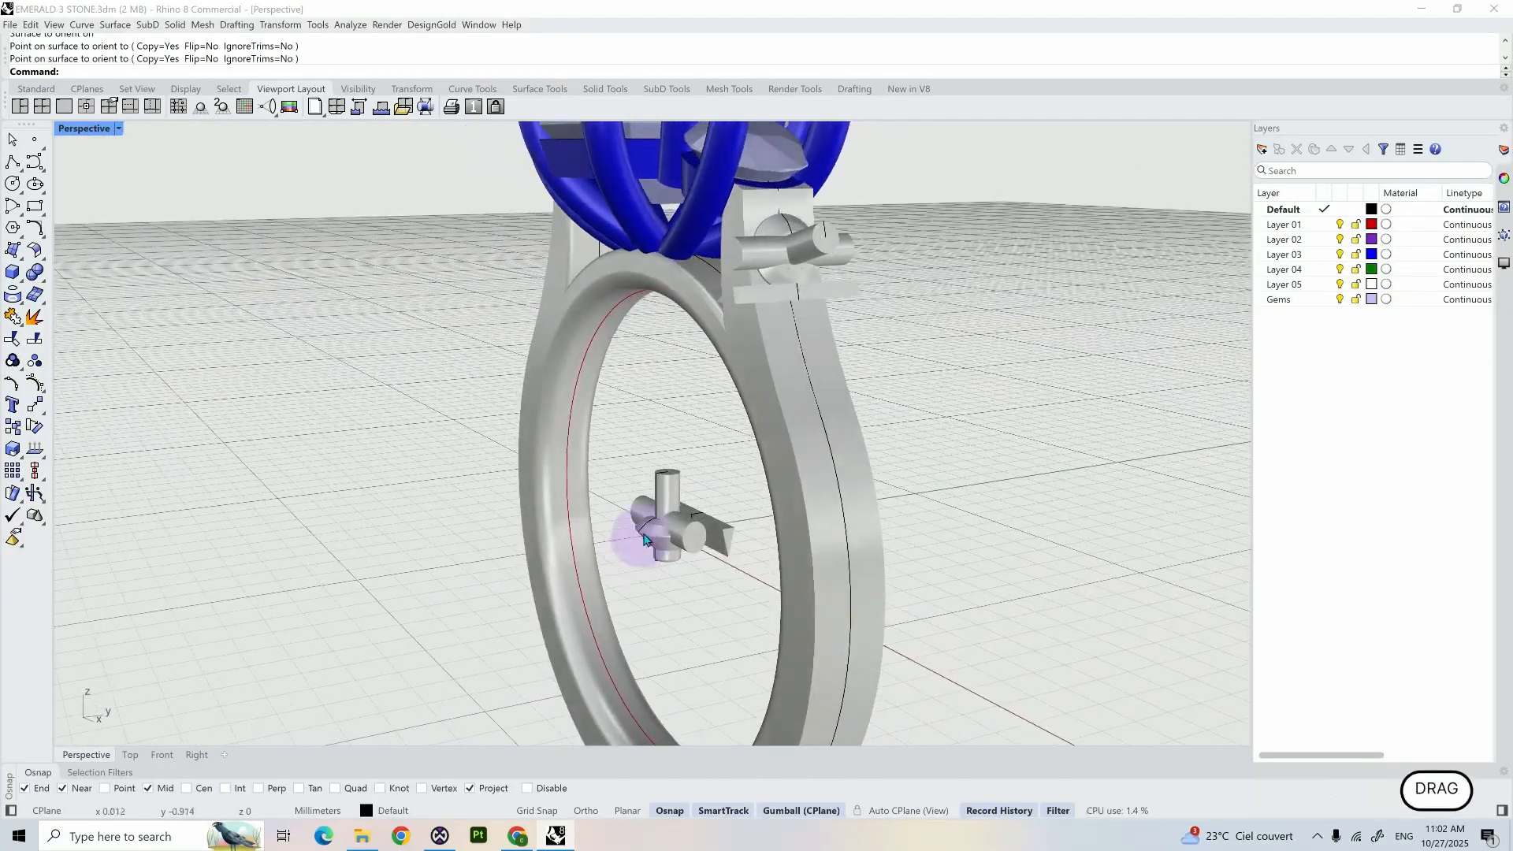
scroll(646, 536, up, 5)
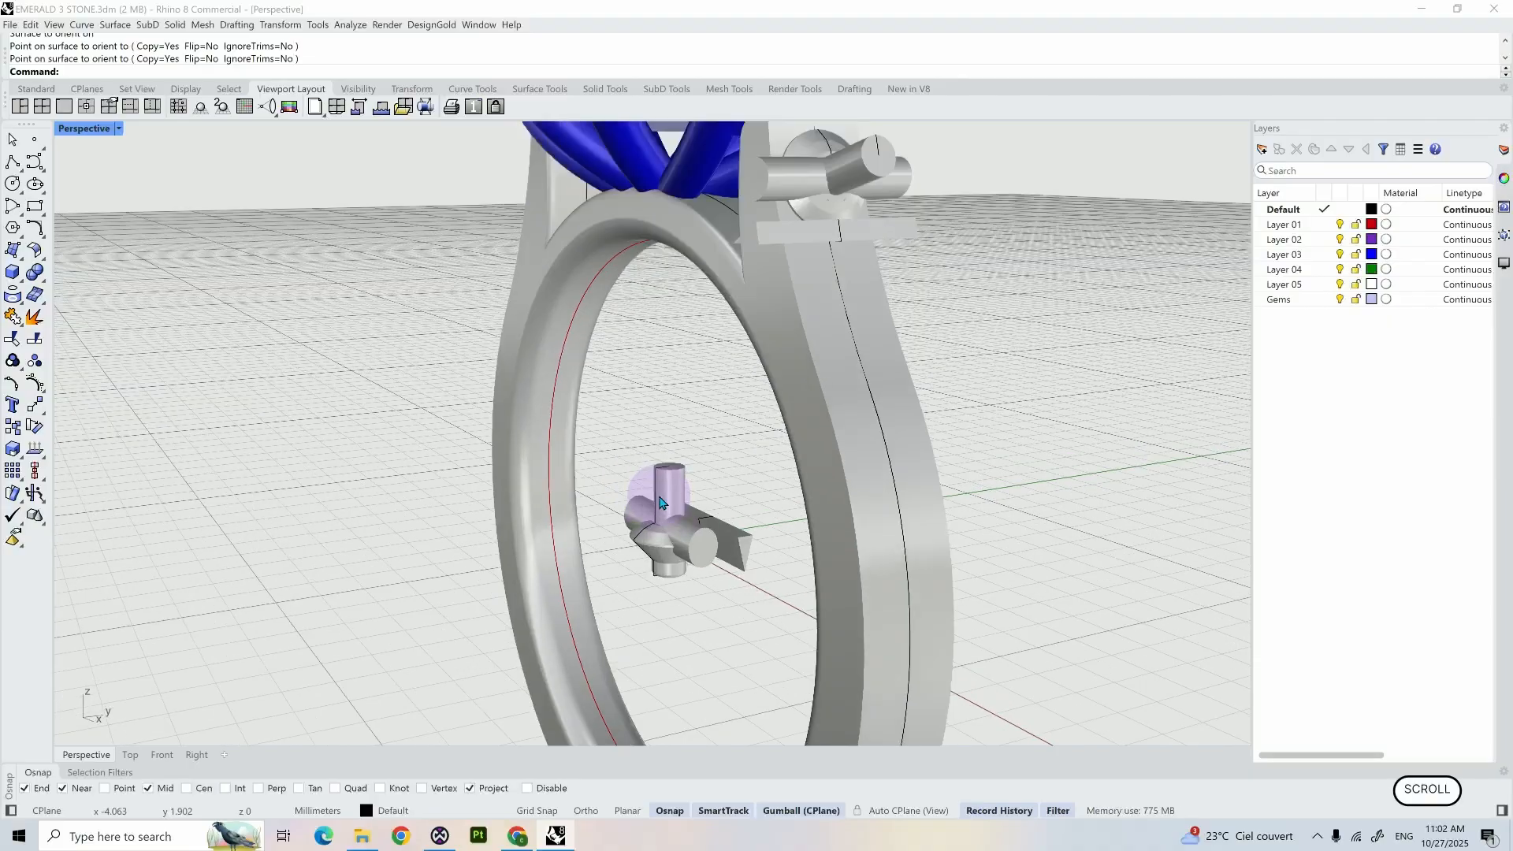
- Move the cutter parts of both the original and the oriented assembly to Layer 04, leaving the gems out
click(657, 605)
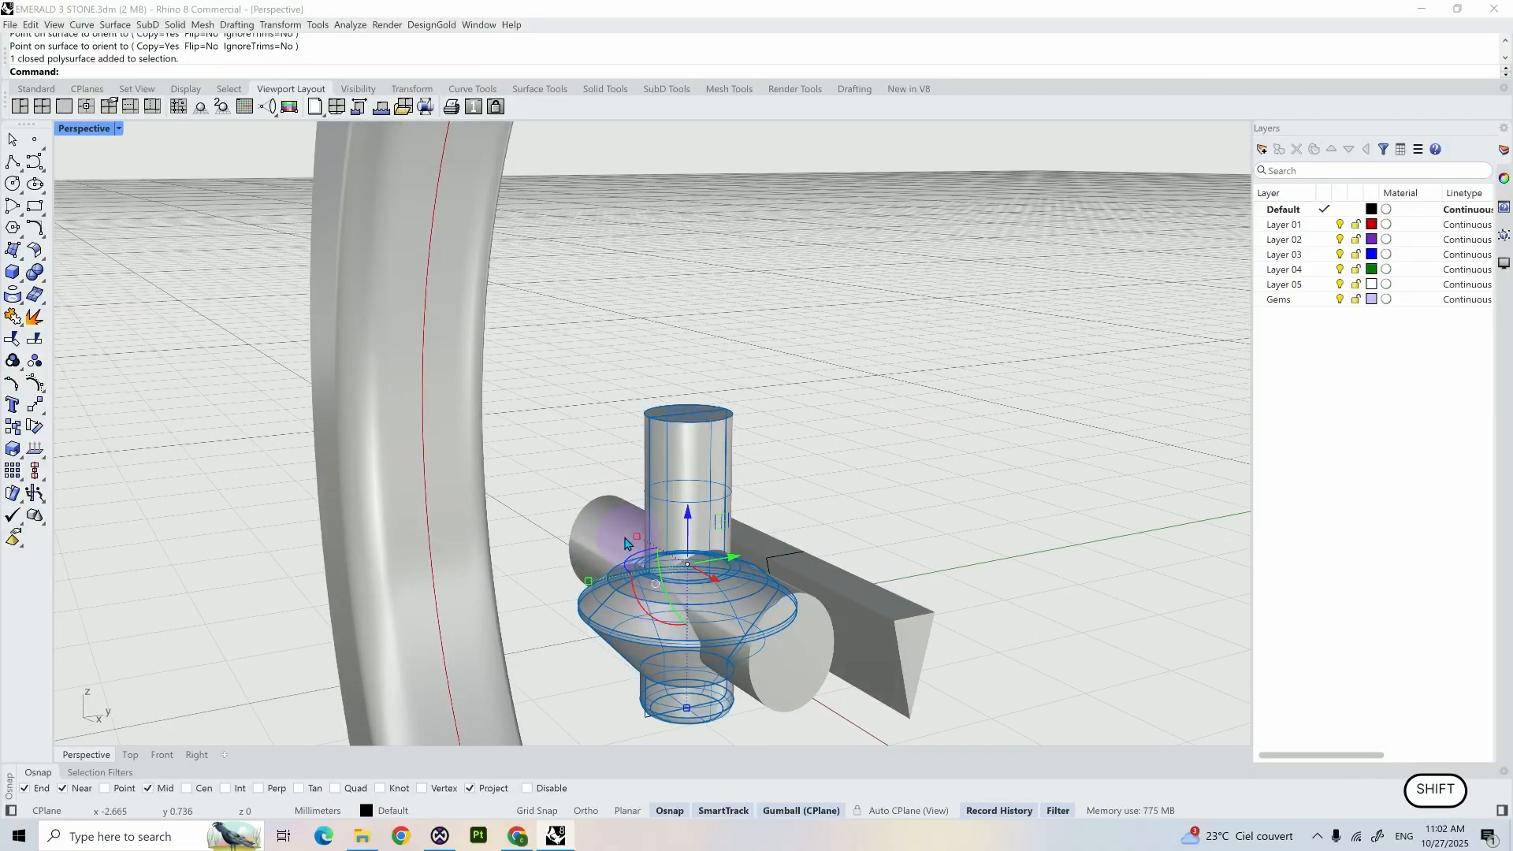
shift+click(592, 525)
shift+click(852, 581)
scroll(904, 482, down, 3)
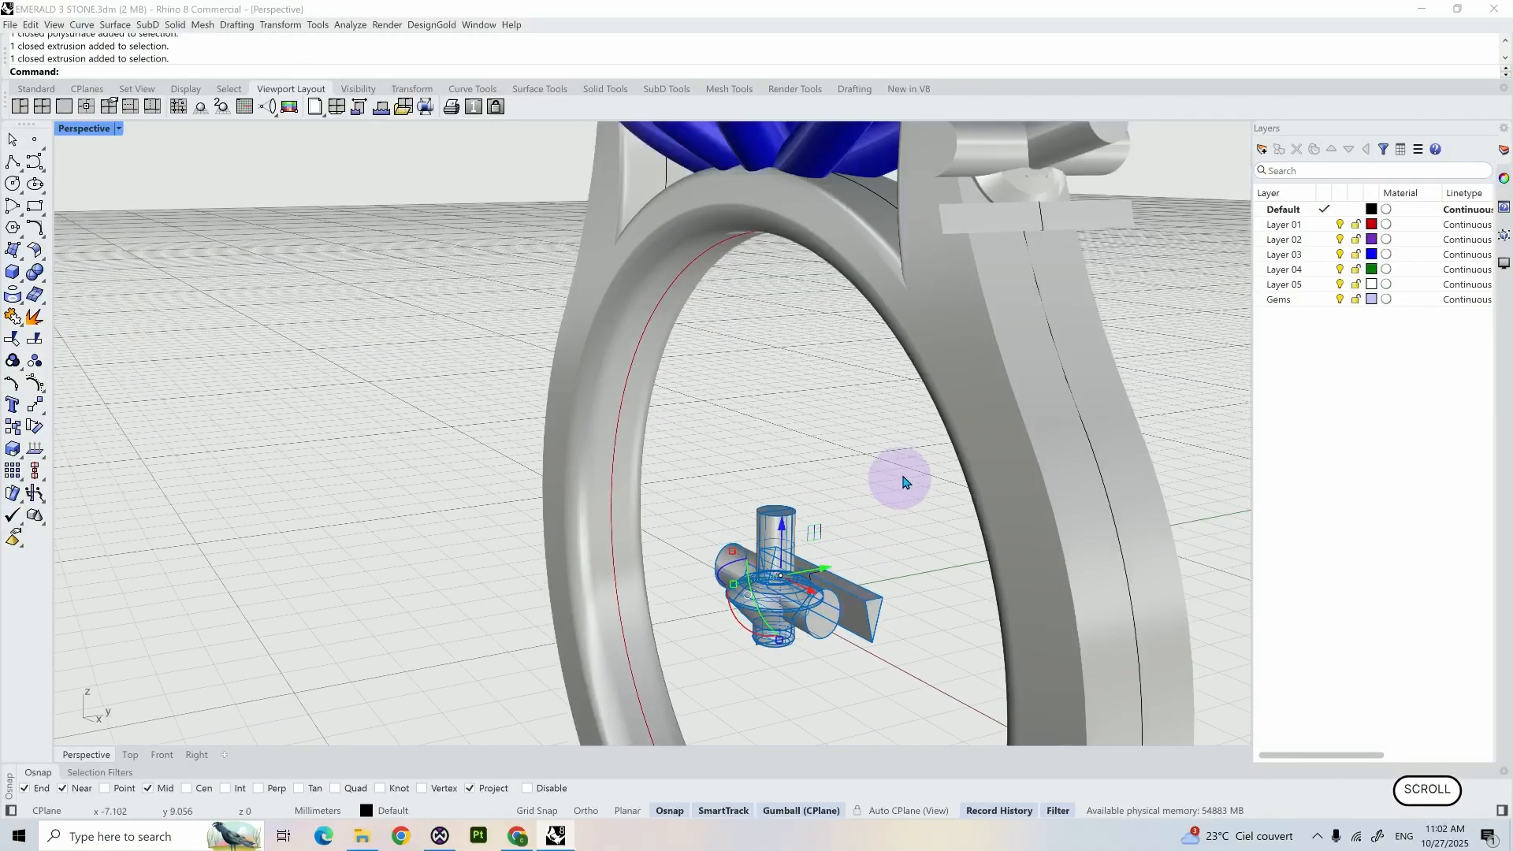
shift+click(985, 197)
click(957, 162)
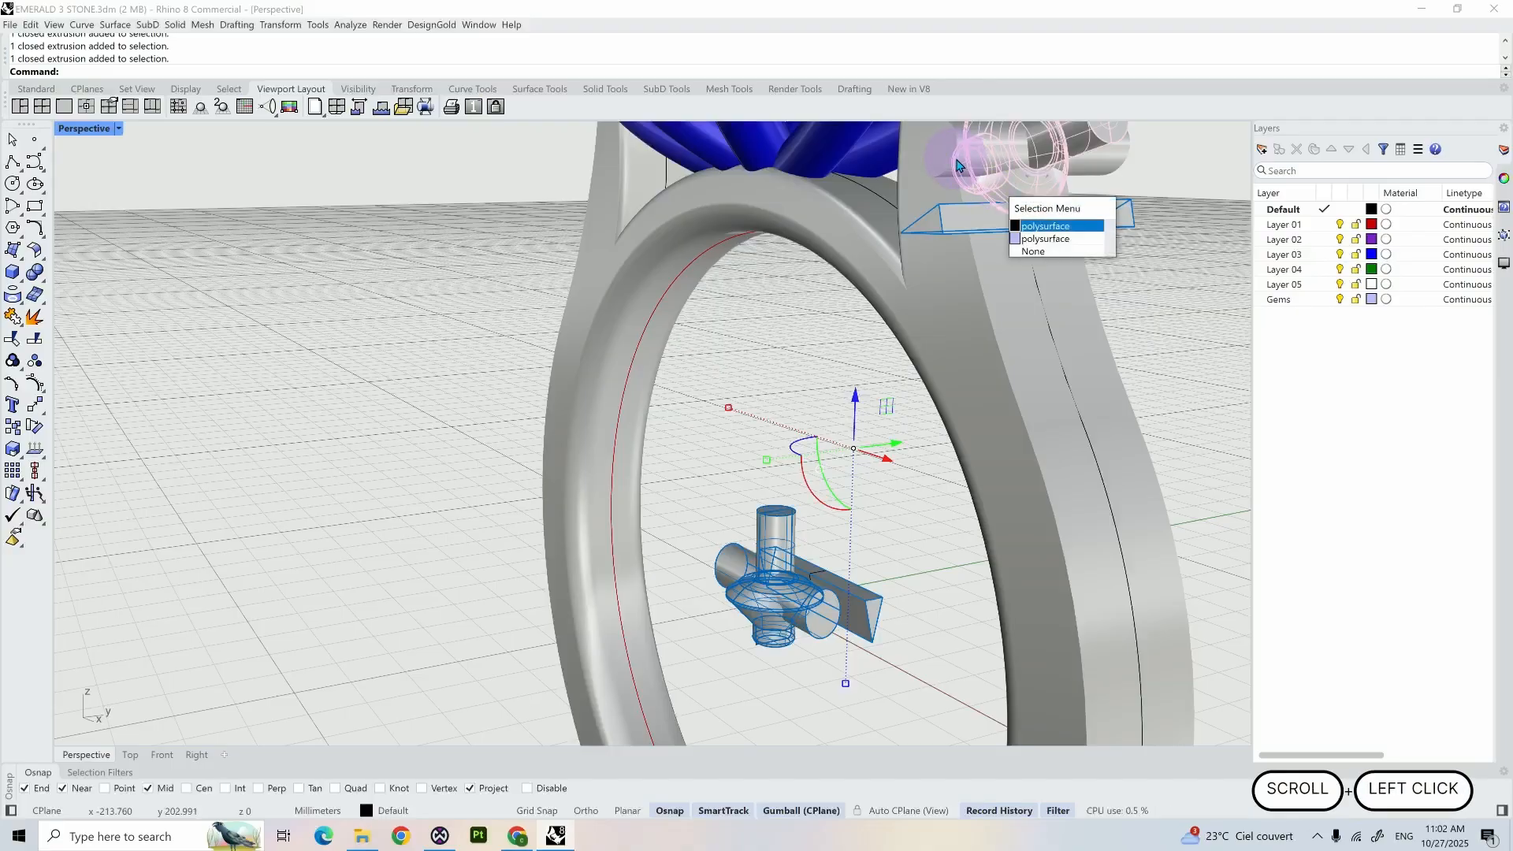
click(1045, 226)
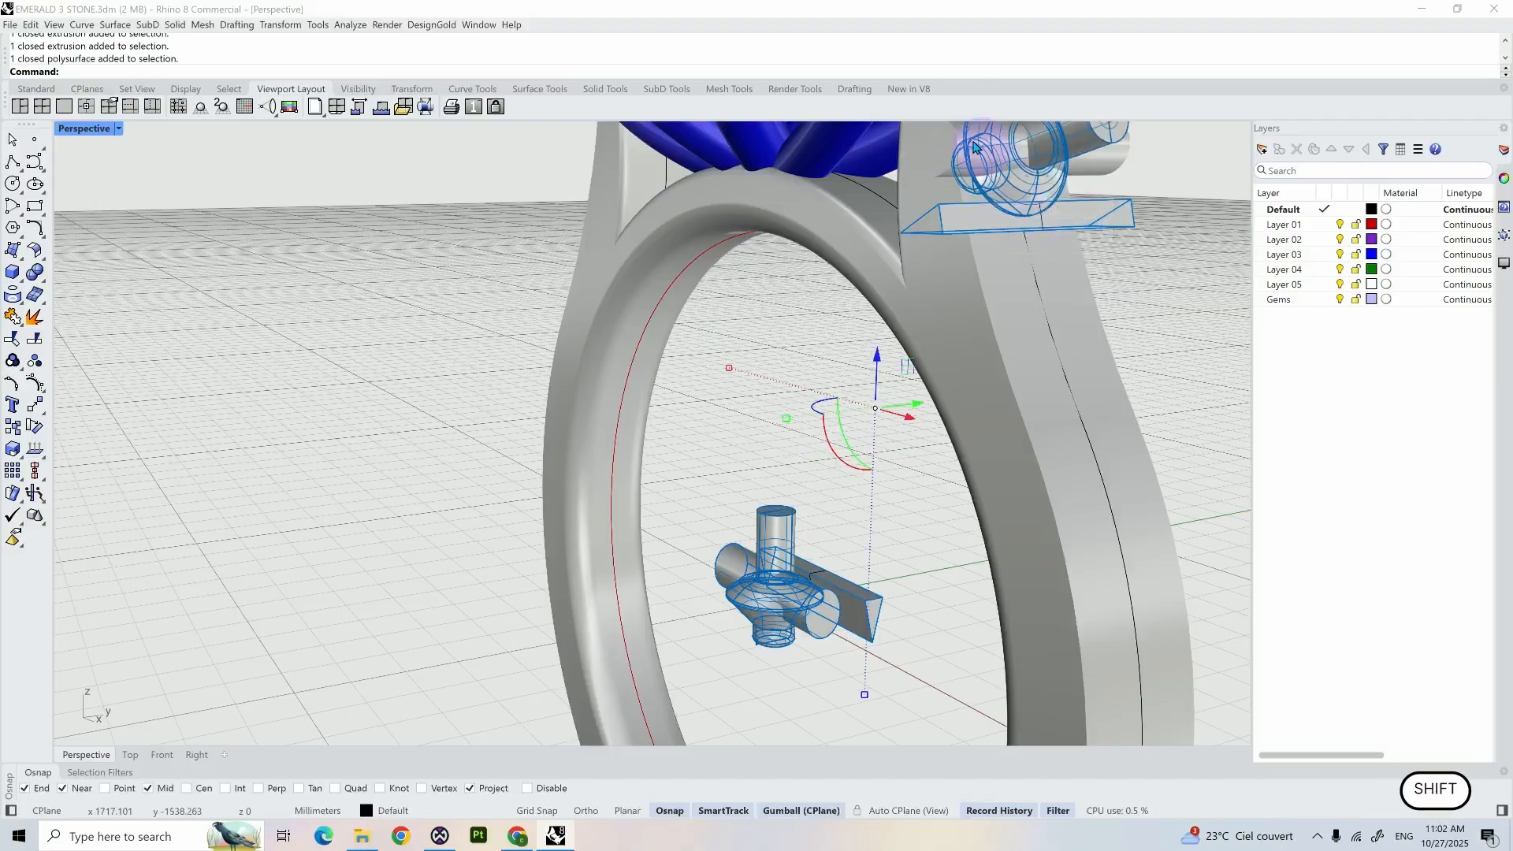
right_click(1304, 277)
click(1348, 351)
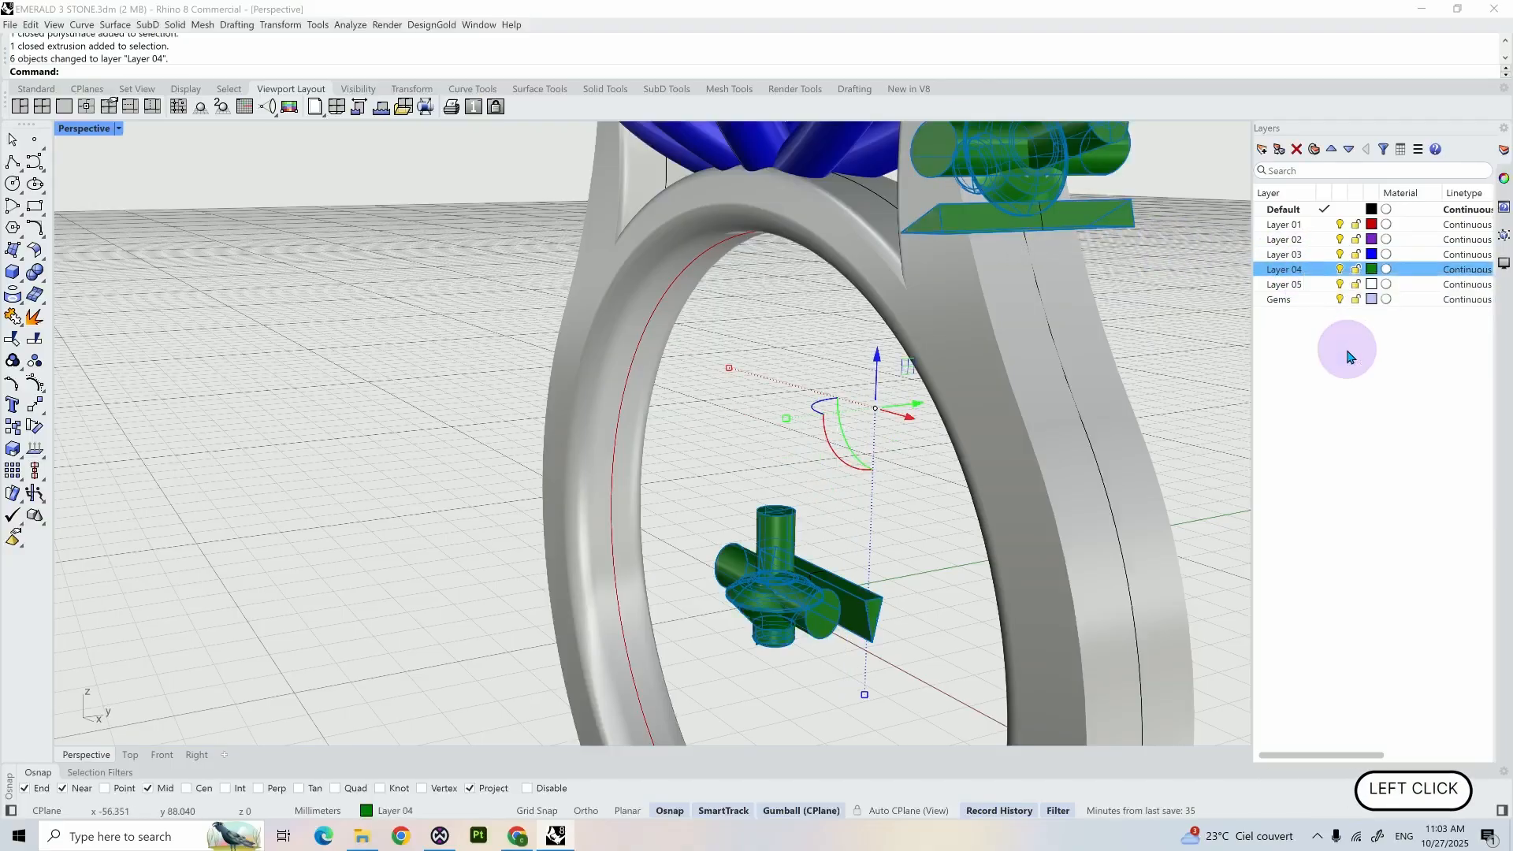
- Hide Layer 04 to check the gems without their cutters, and show the layer again
click(1340, 270)
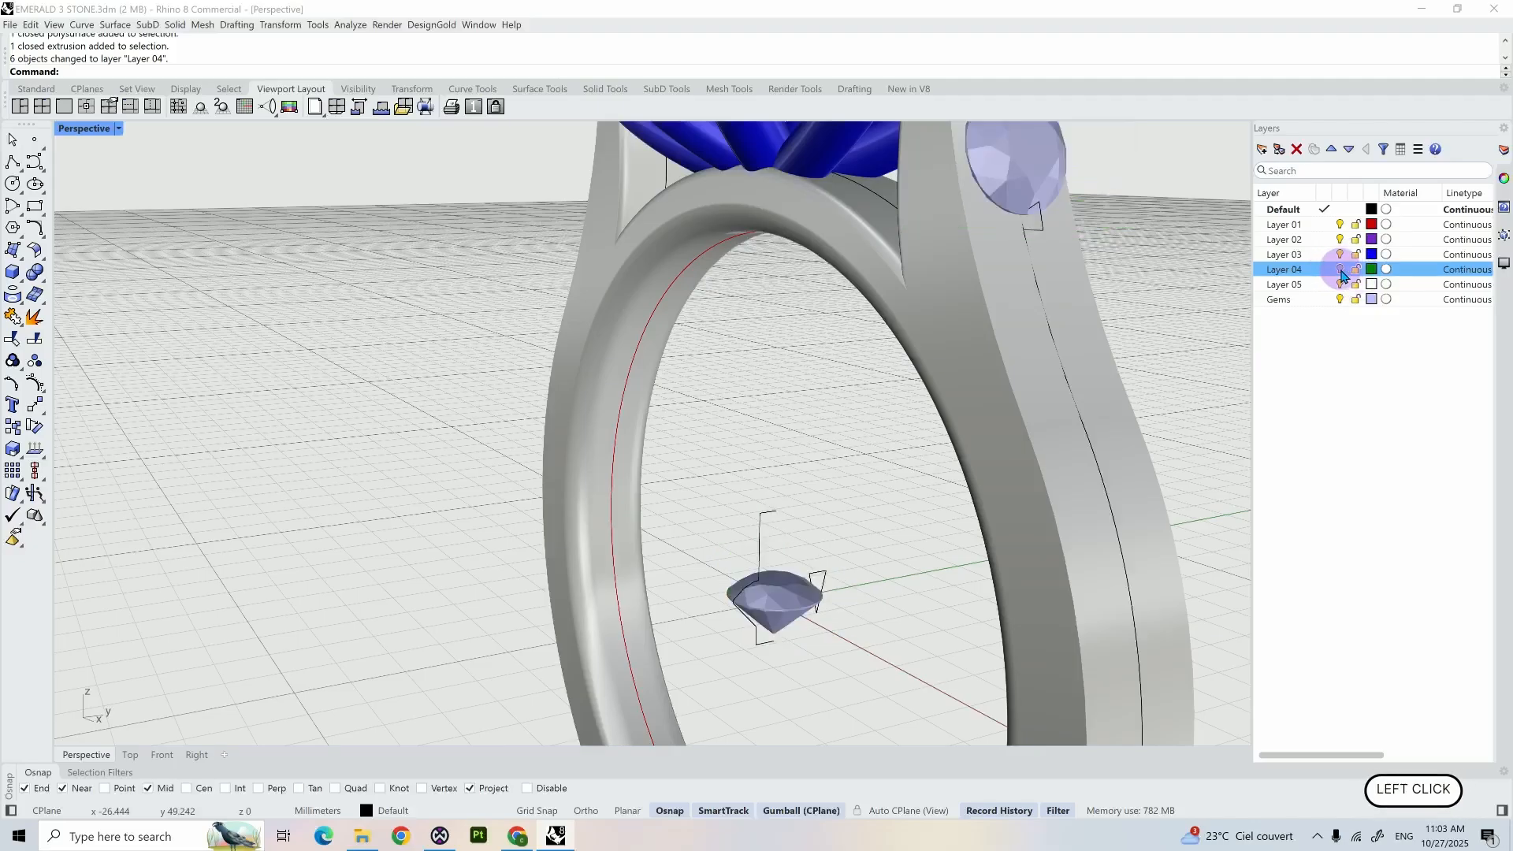
click(1340, 270)
key(alt+Tab)
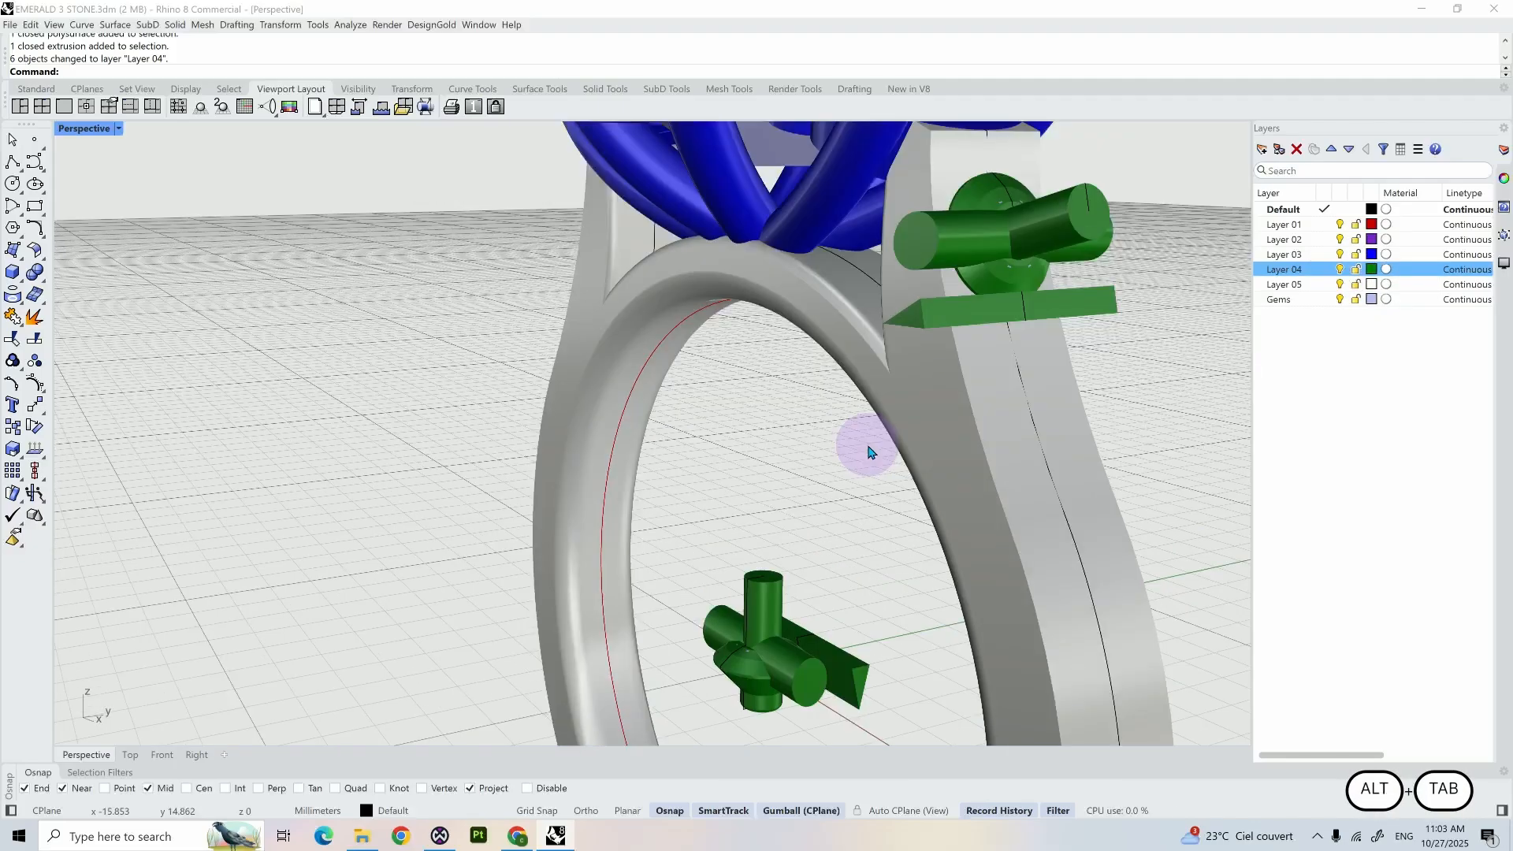
- Duplicate the closed shank profile curve in place and move the duplicate to Layer 03
scroll(871, 451, down, 5)
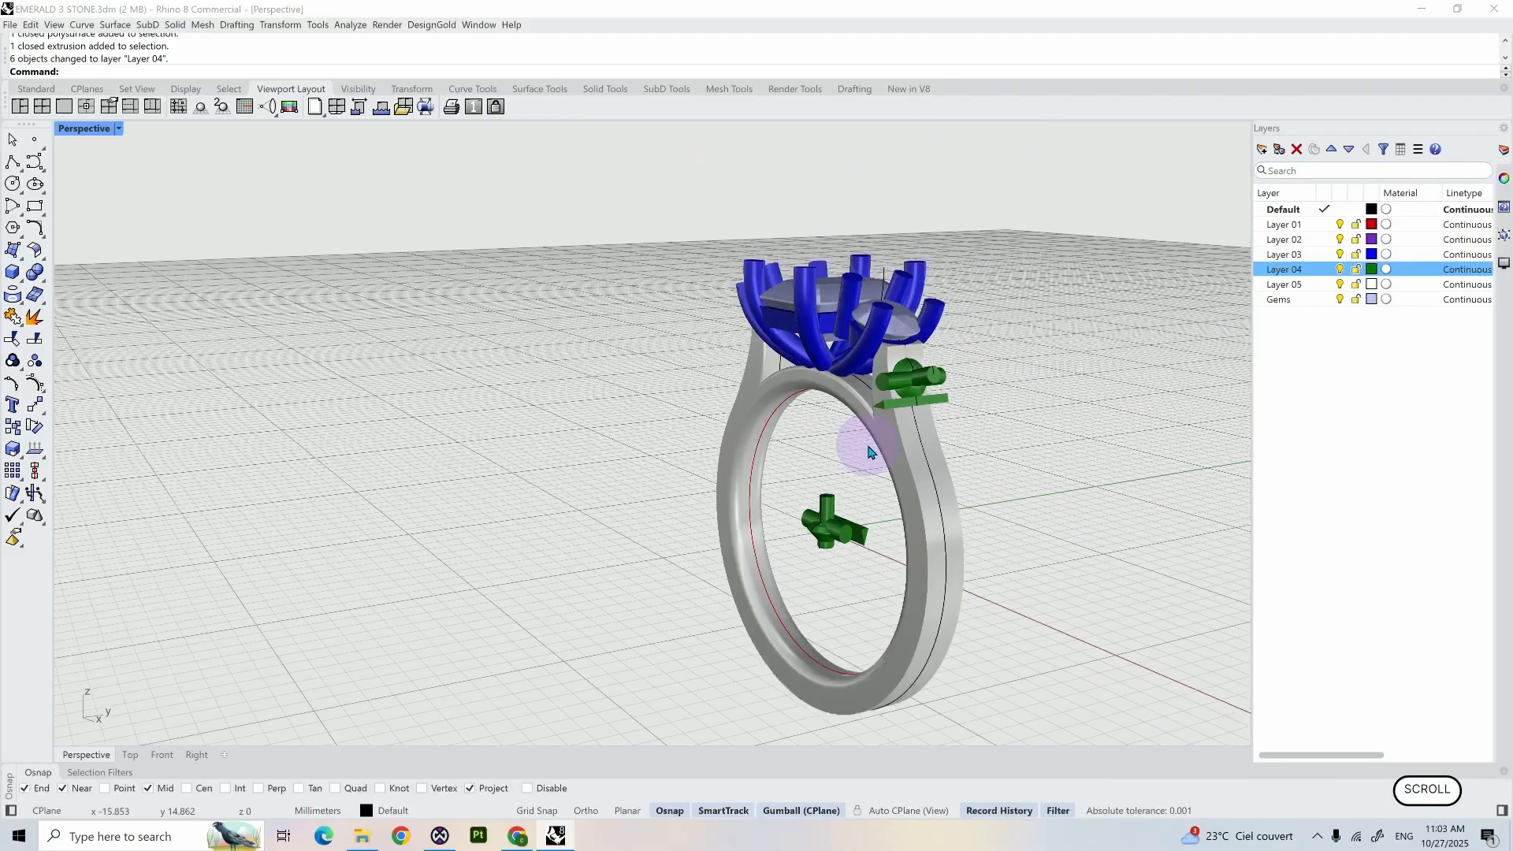
right_drag(871, 452, 916, 434)
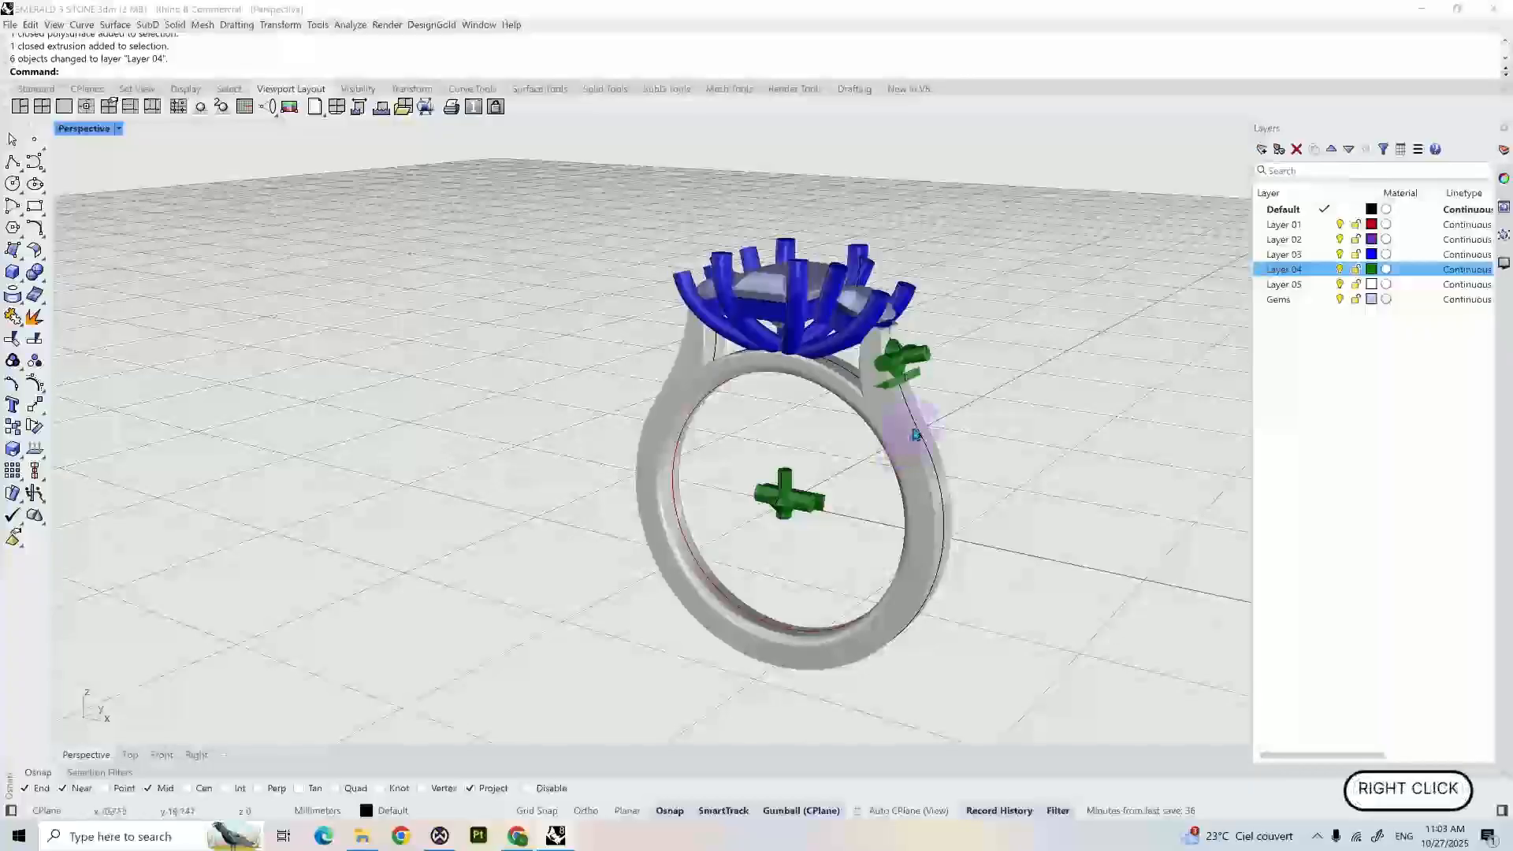
click(916, 430)
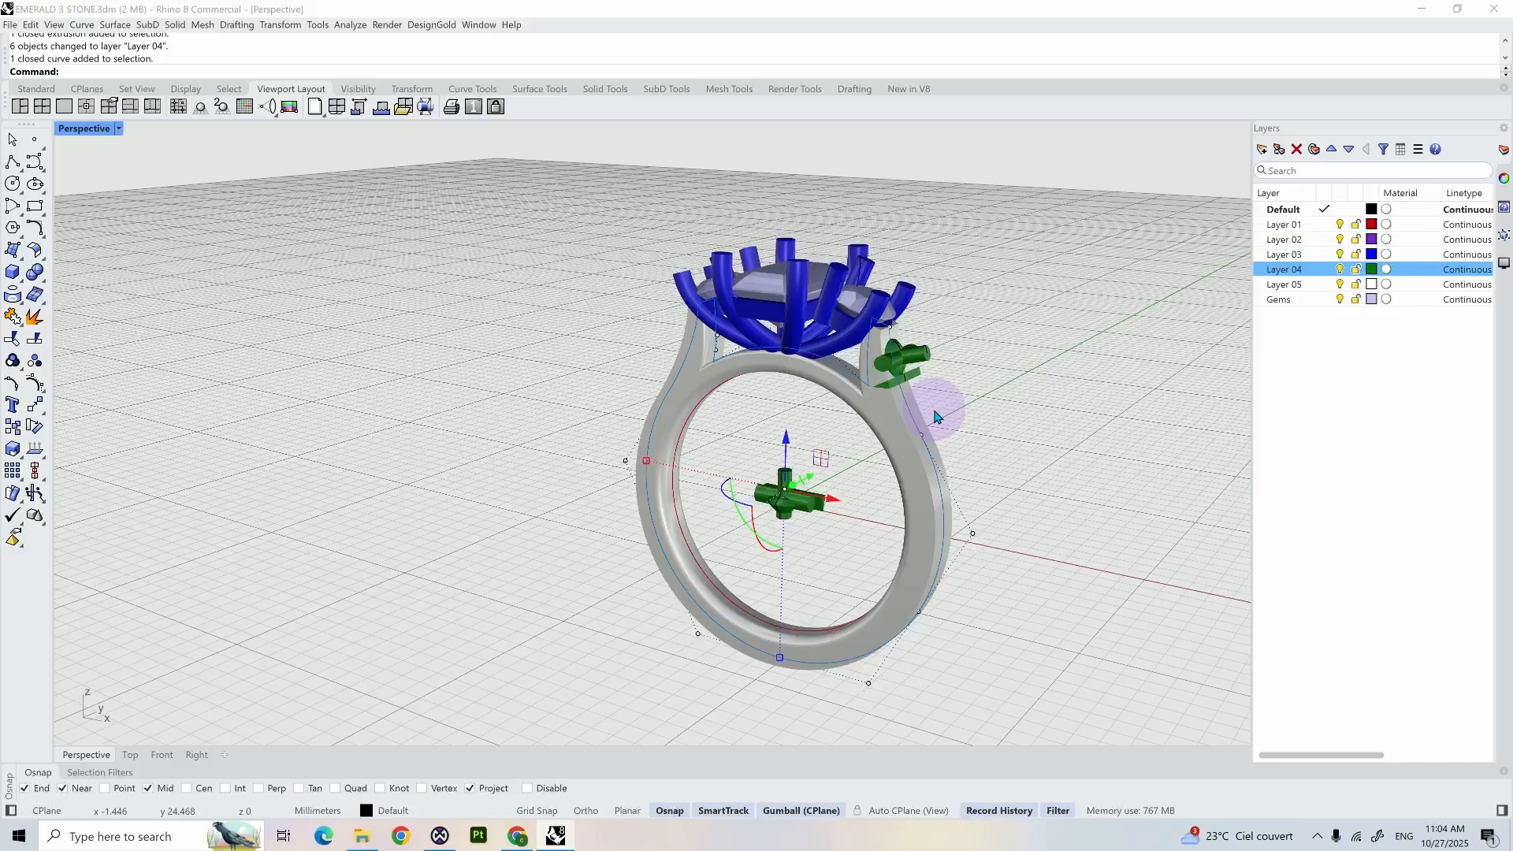
key(ctrl+c)
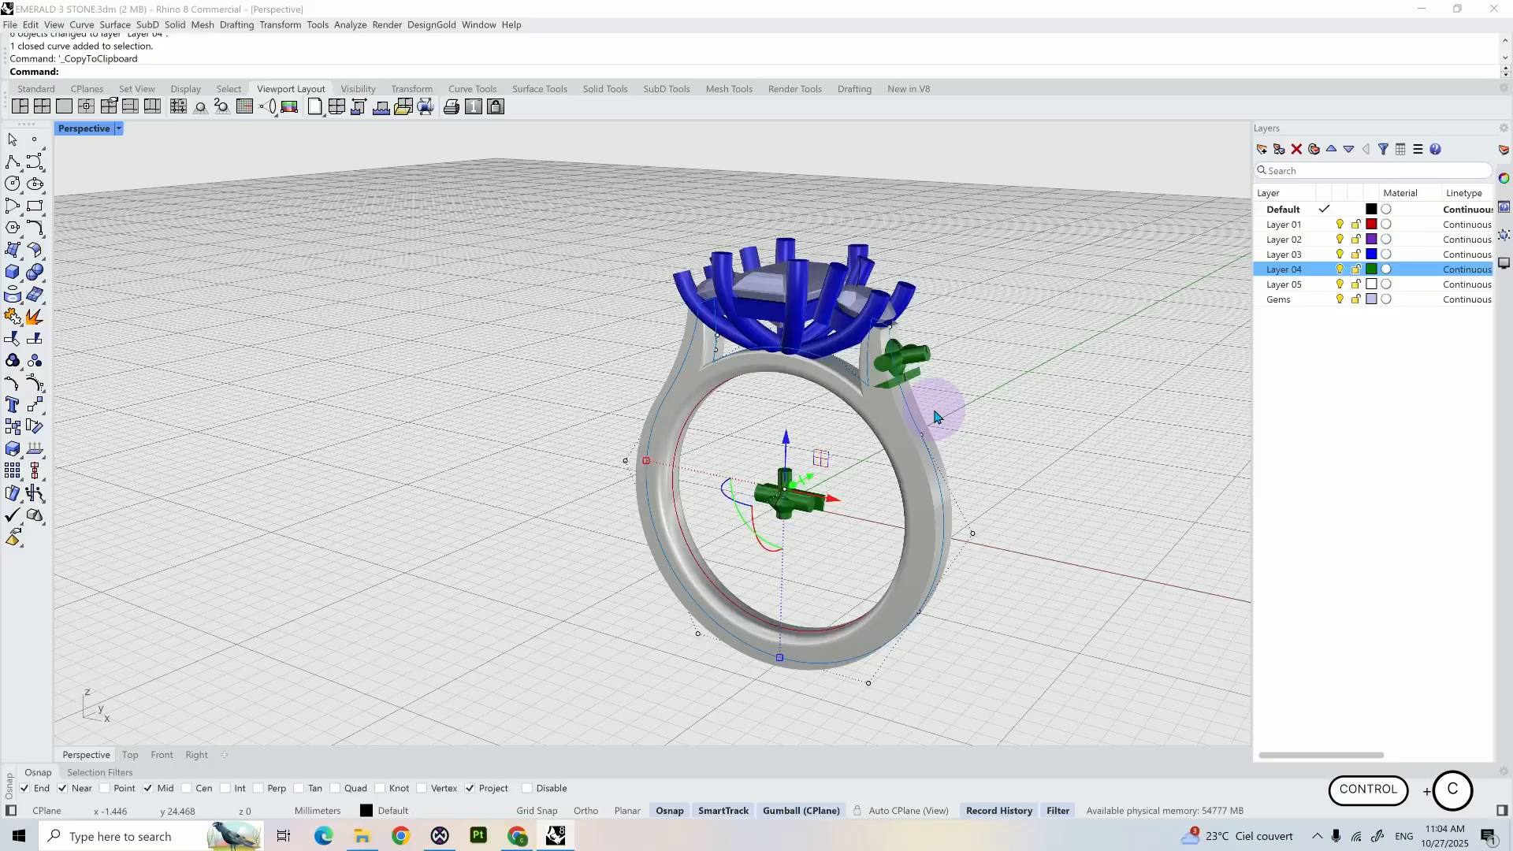
key(ctrl+v)
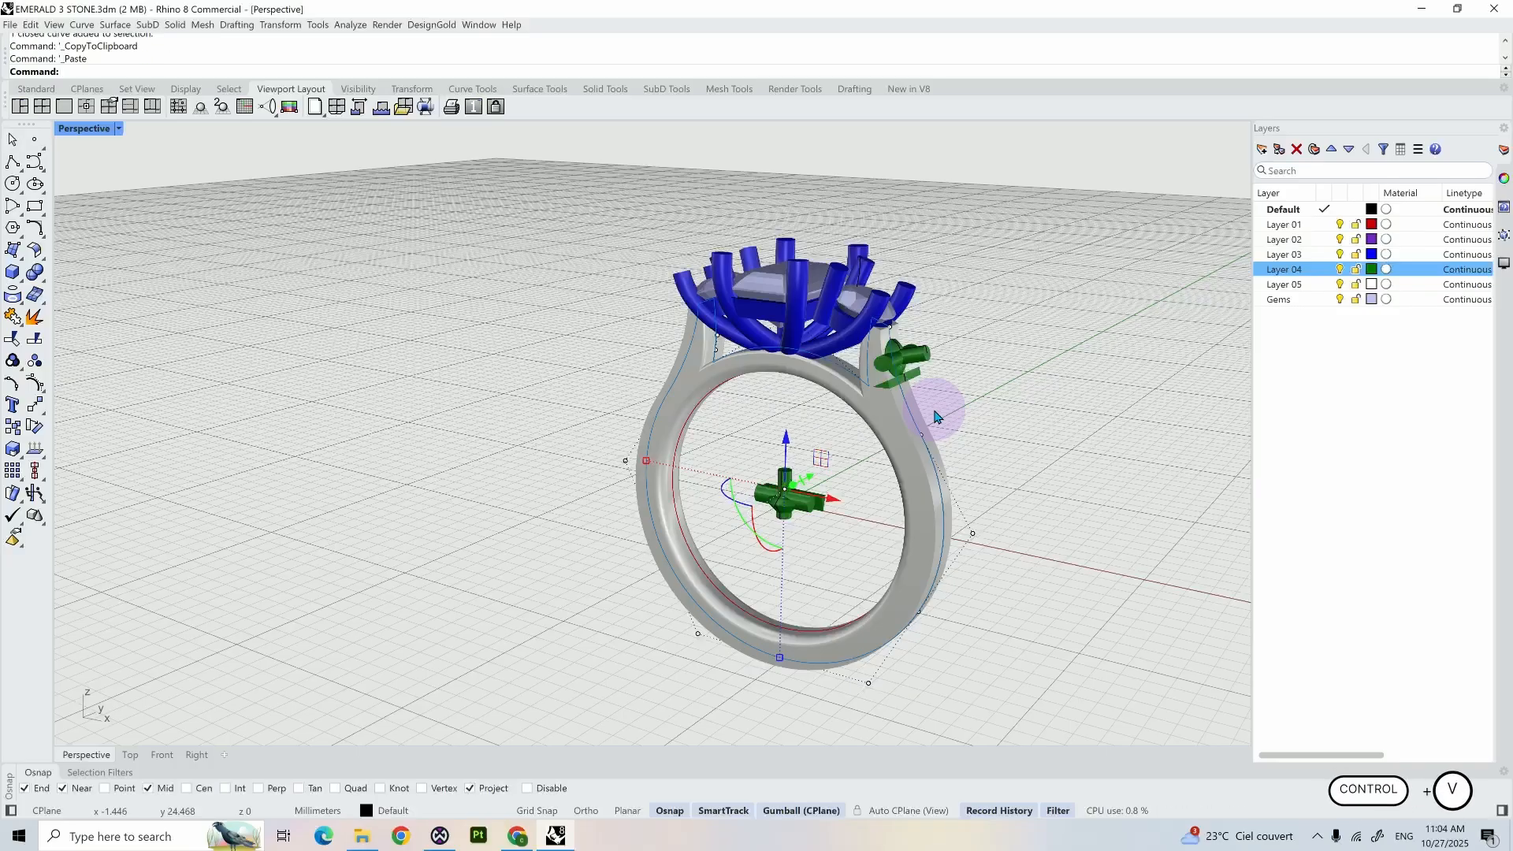
right_click(1330, 255)
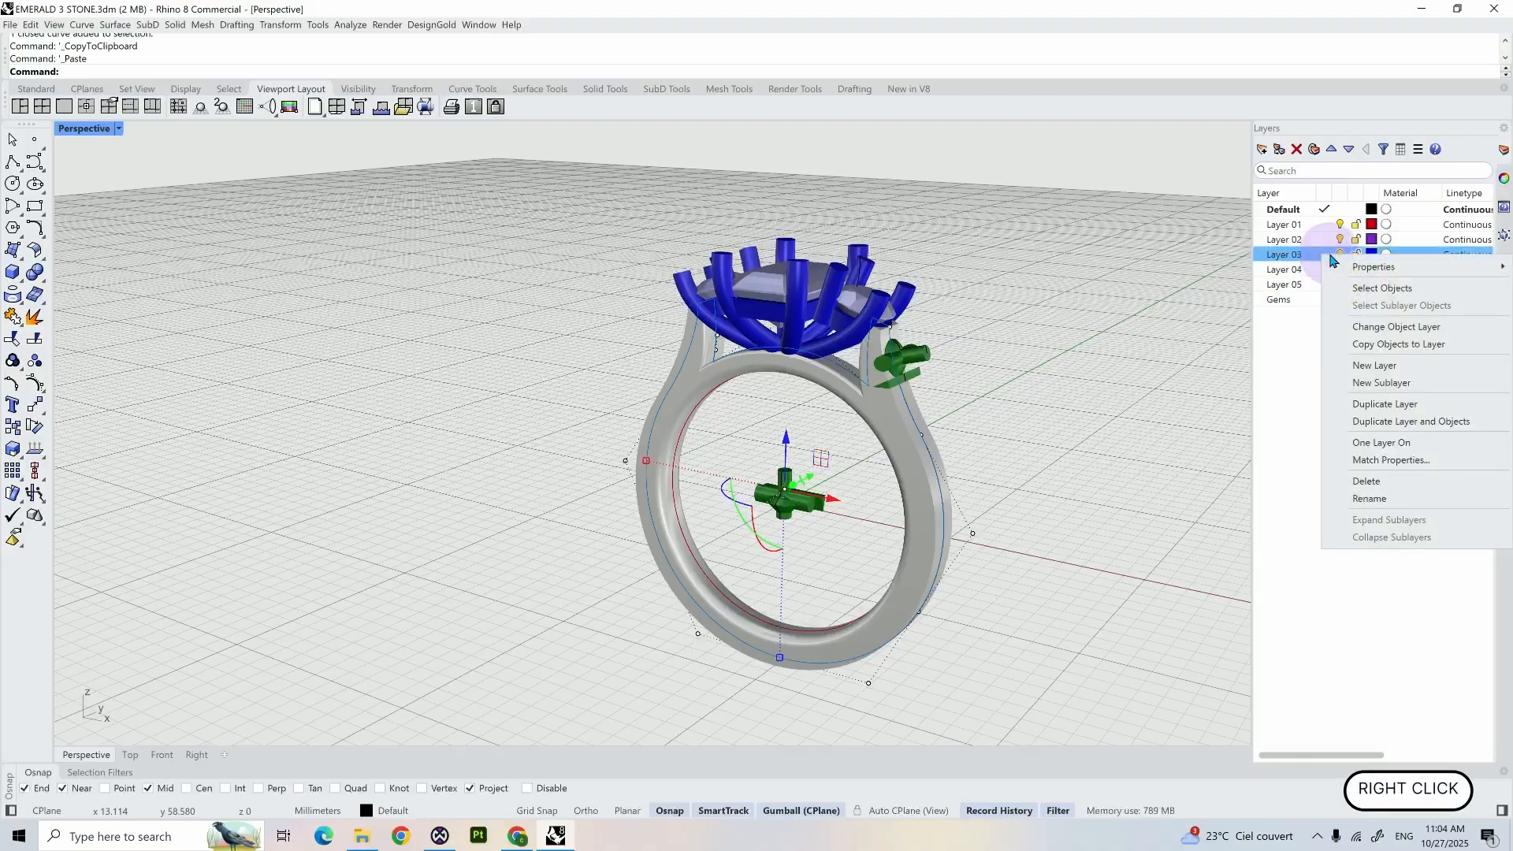
click(1387, 326)
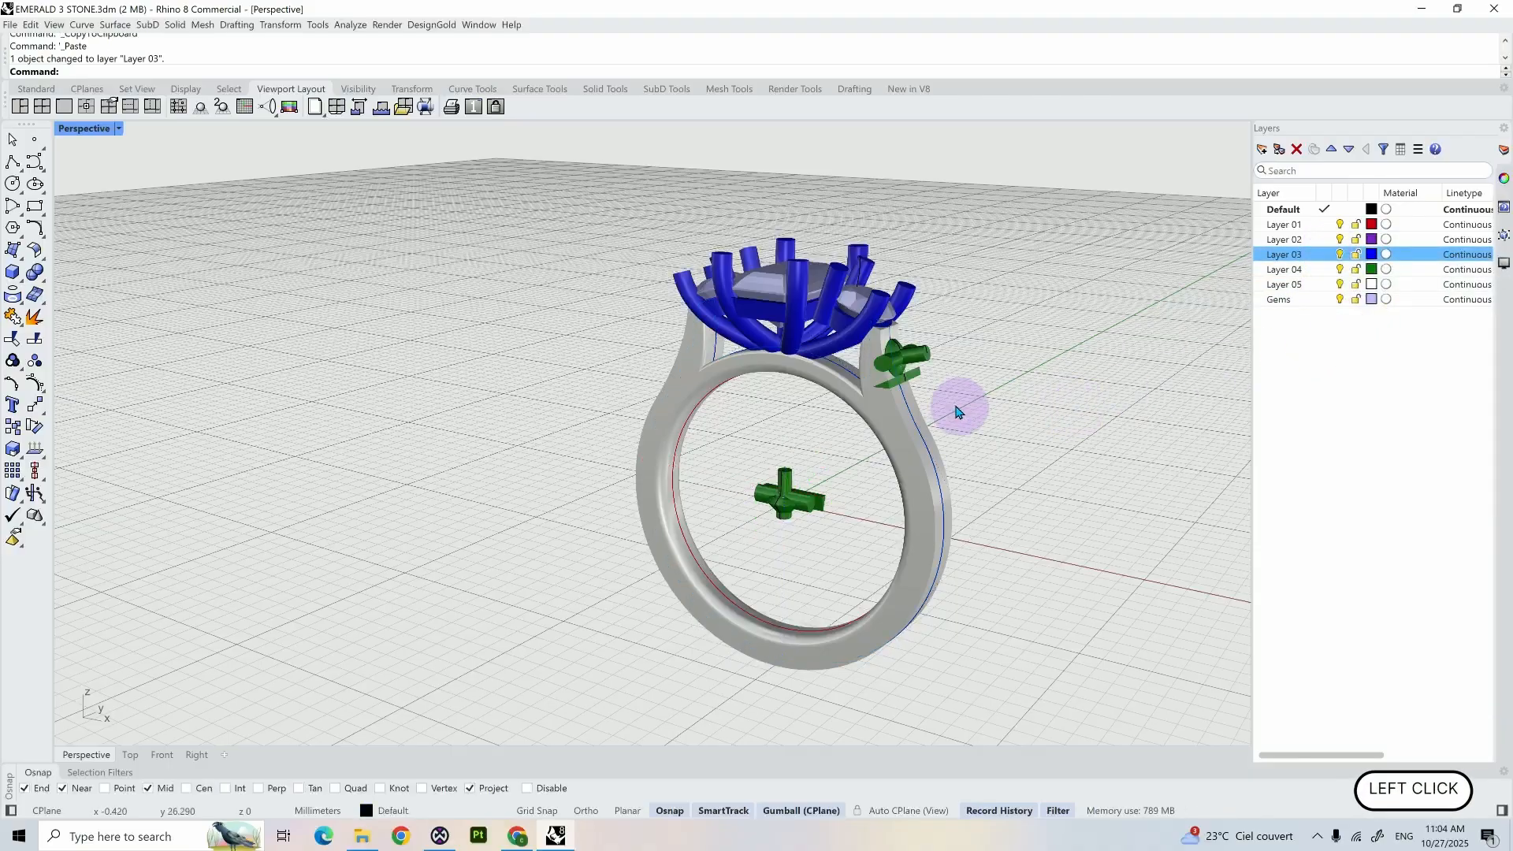
- Start splitting the duplicated Layer 03 profile curve by points, placing the first split point at the shoulder gem, snapped to the cutter's end point
scroll(957, 411, up, 5)
click(827, 420)
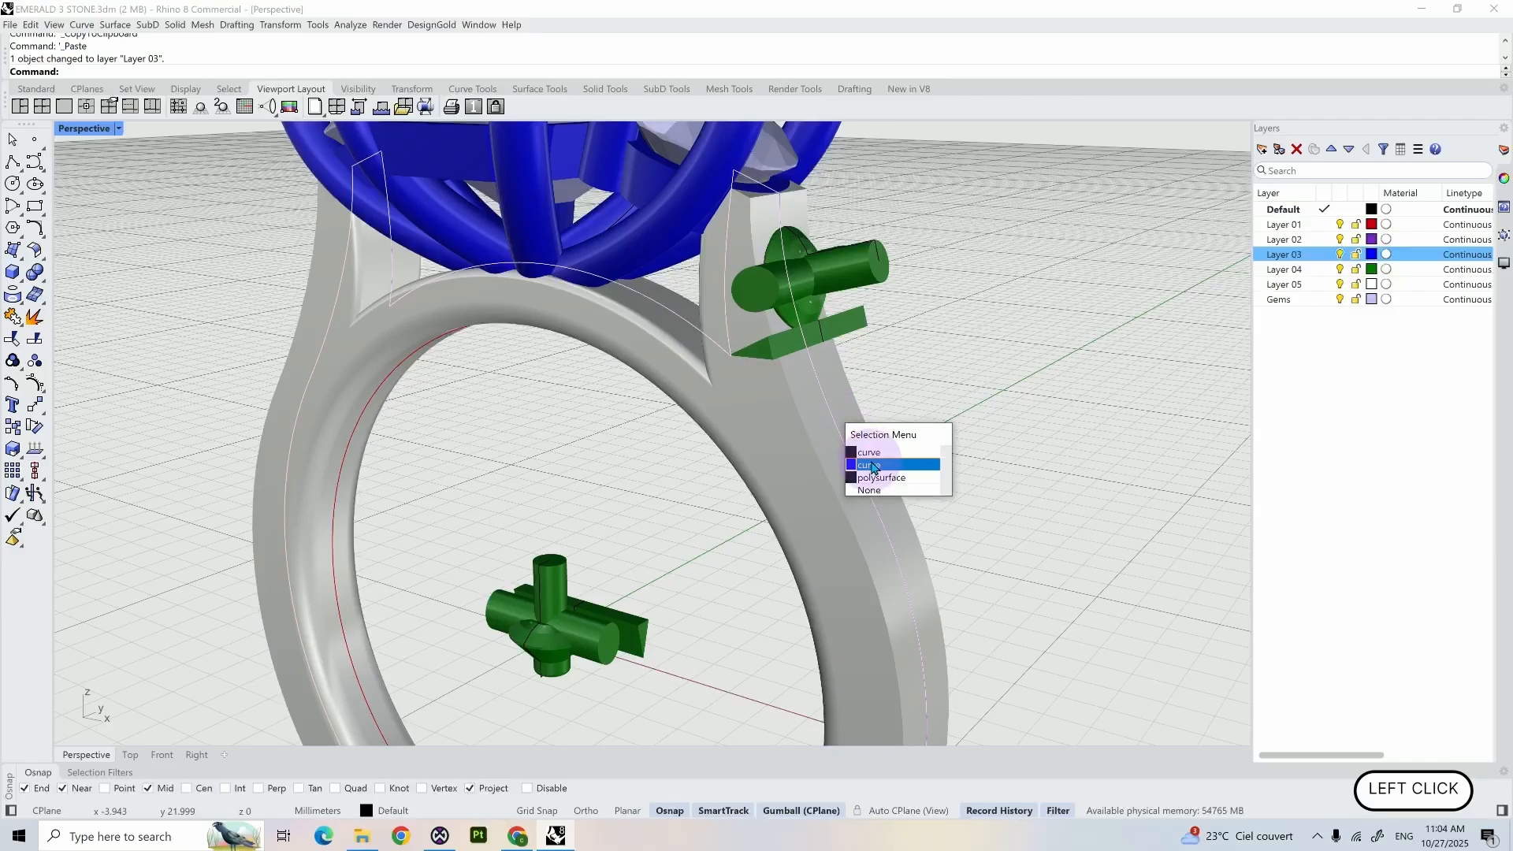
click(872, 467)
text(sp)
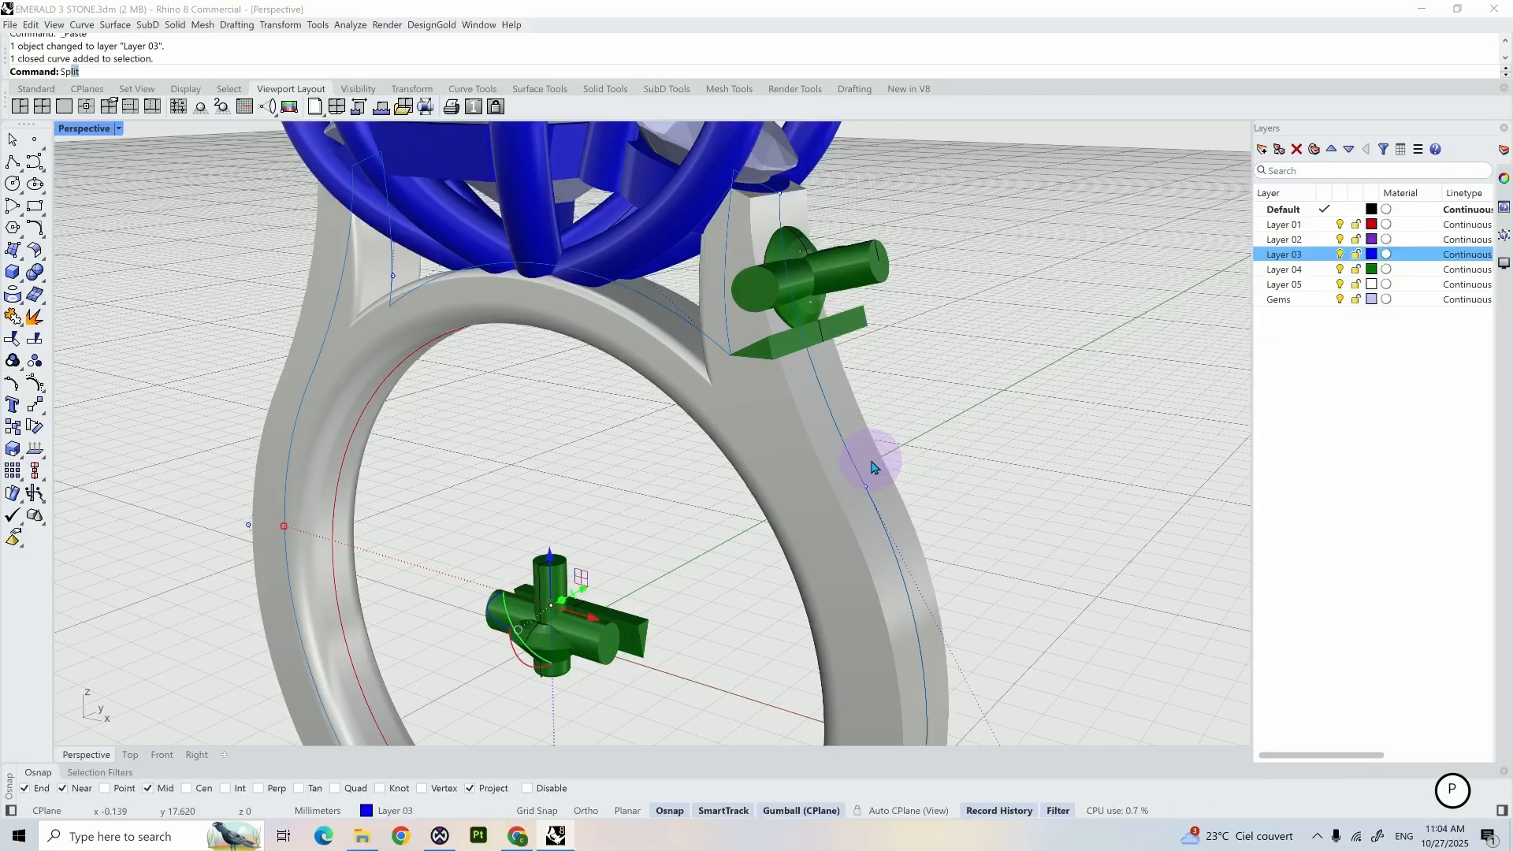
text(l)
key(Return)
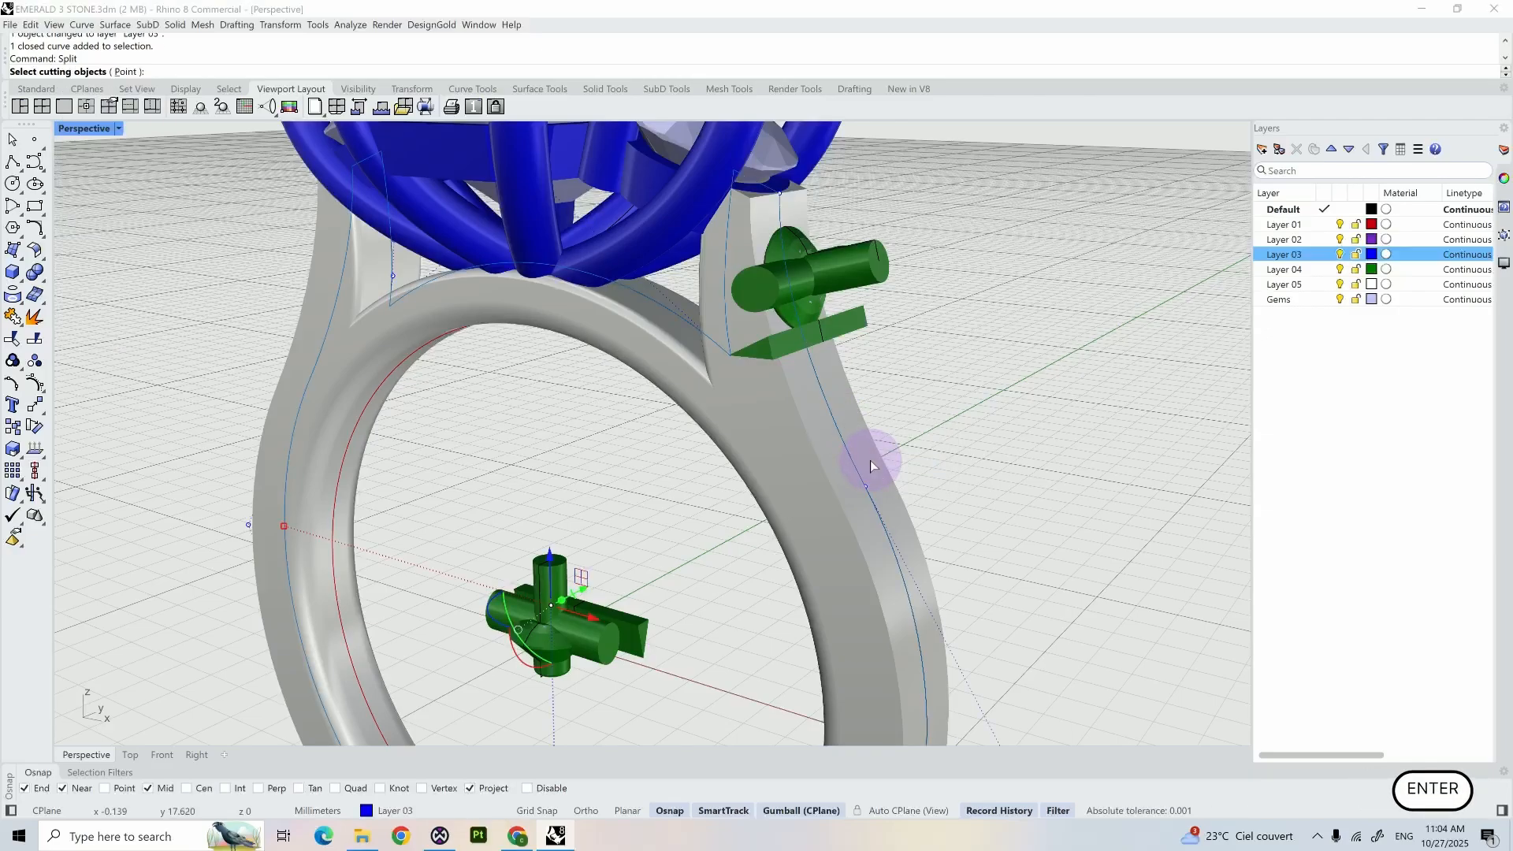
click(160, 755)
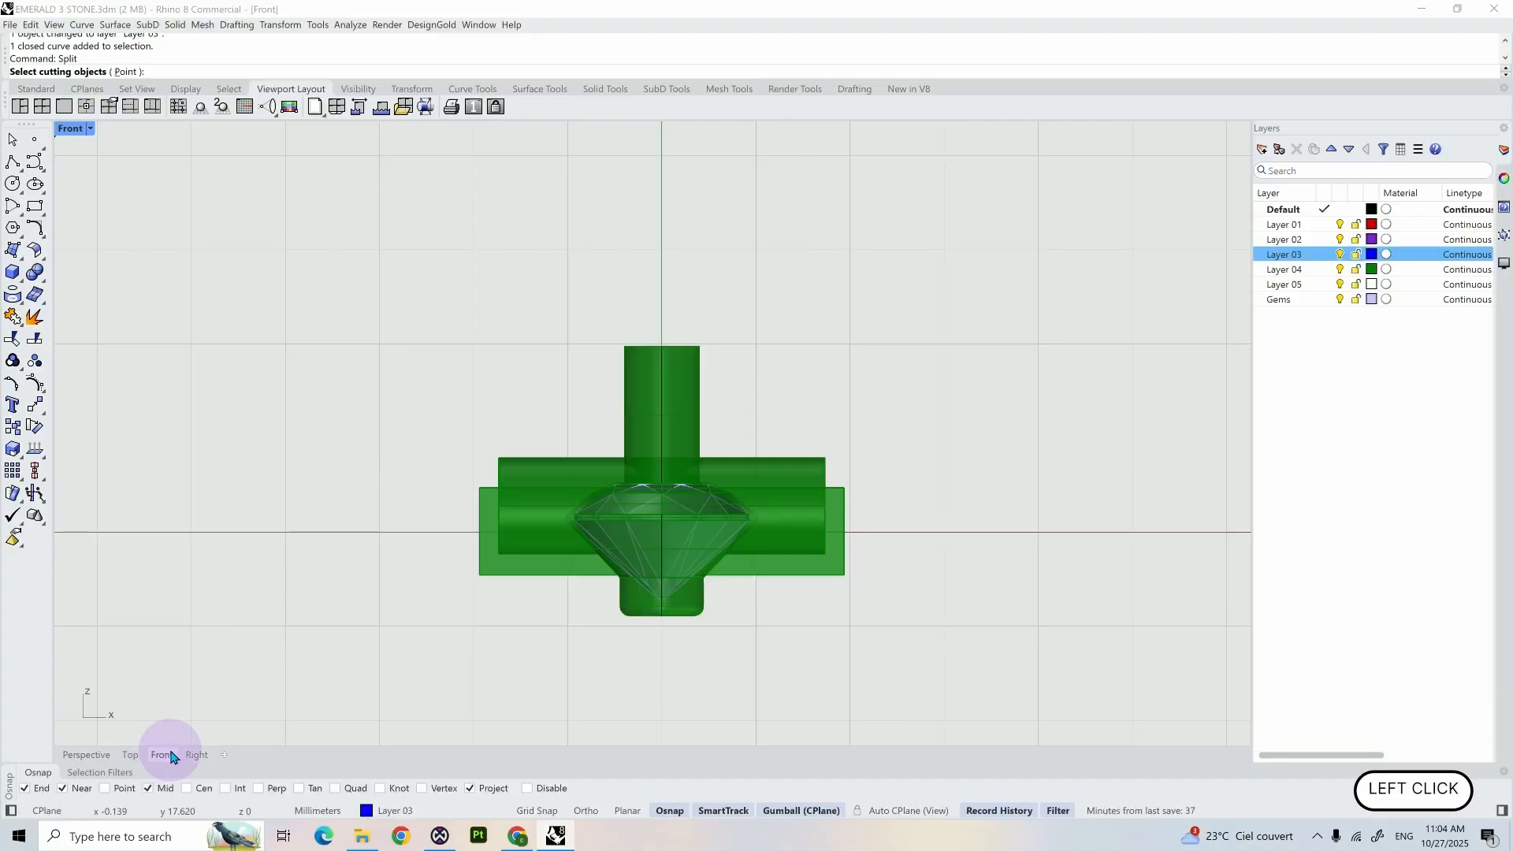
click(131, 755)
scroll(300, 610, down, 2)
click(87, 755)
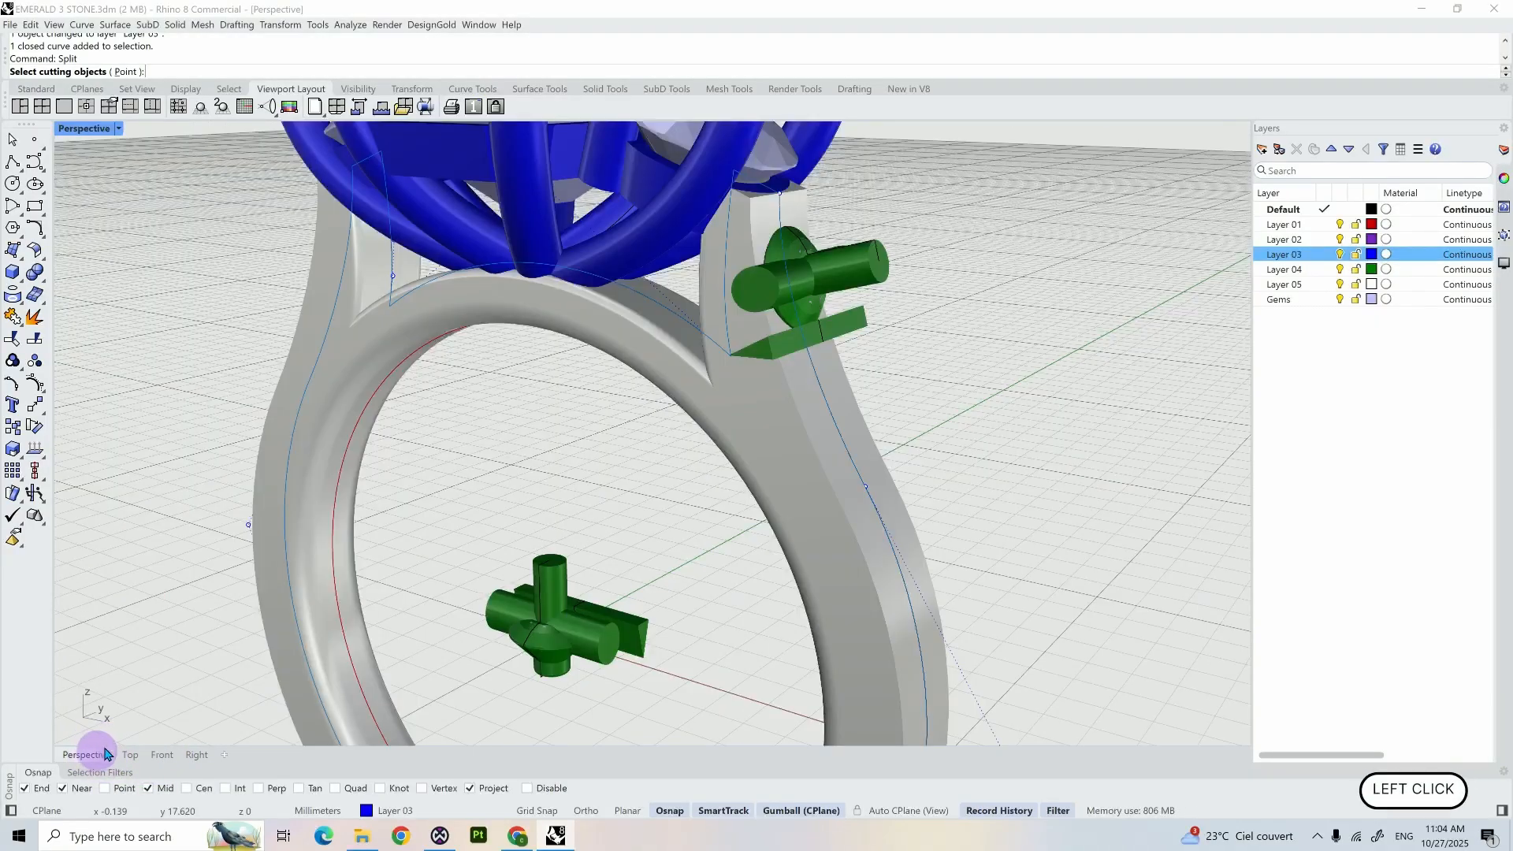
scroll(866, 267, up, 5)
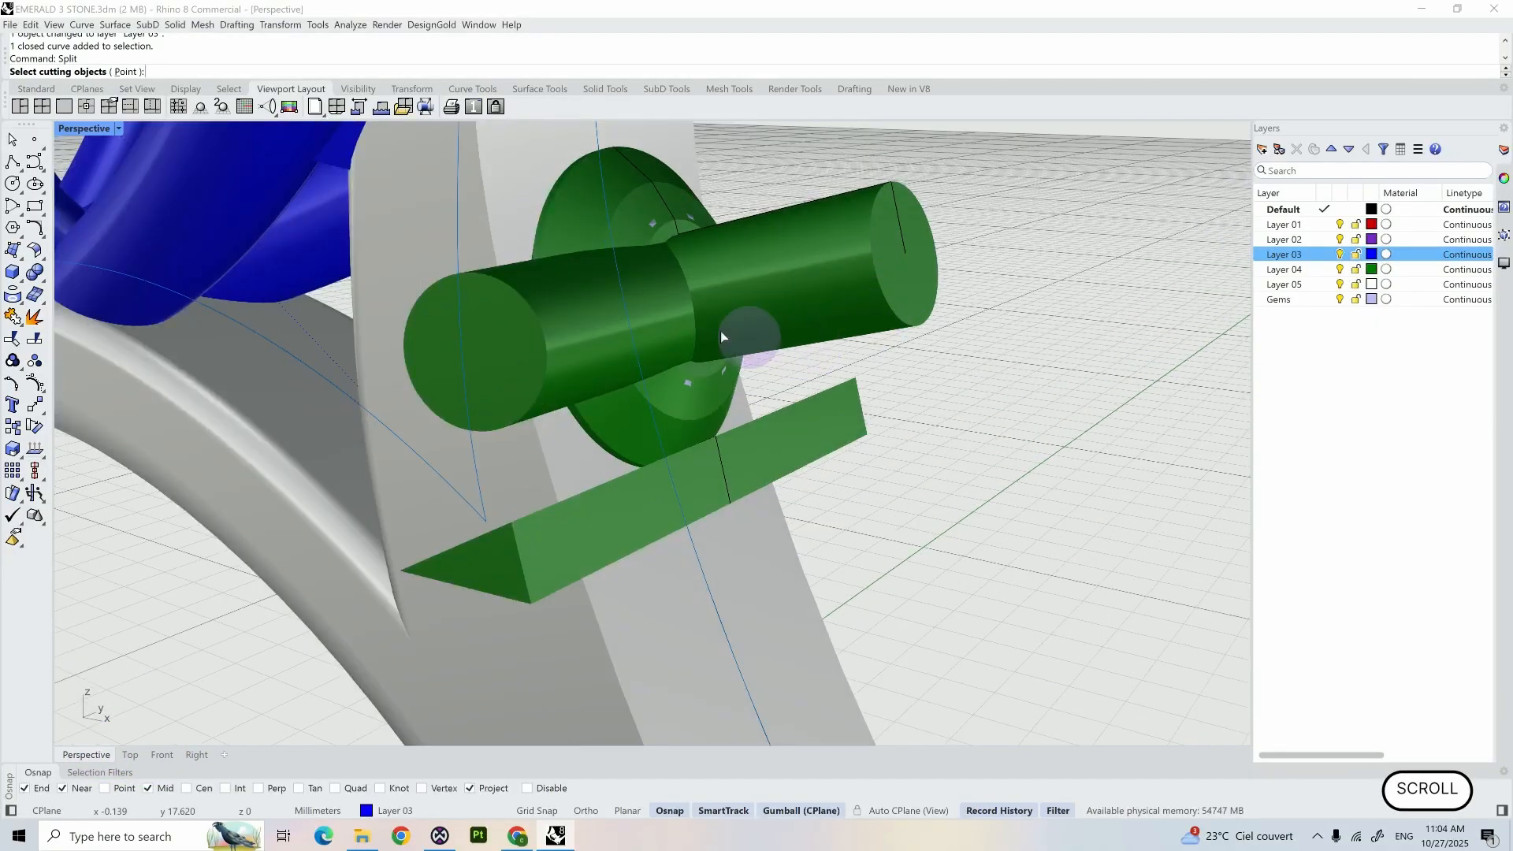
click(125, 72)
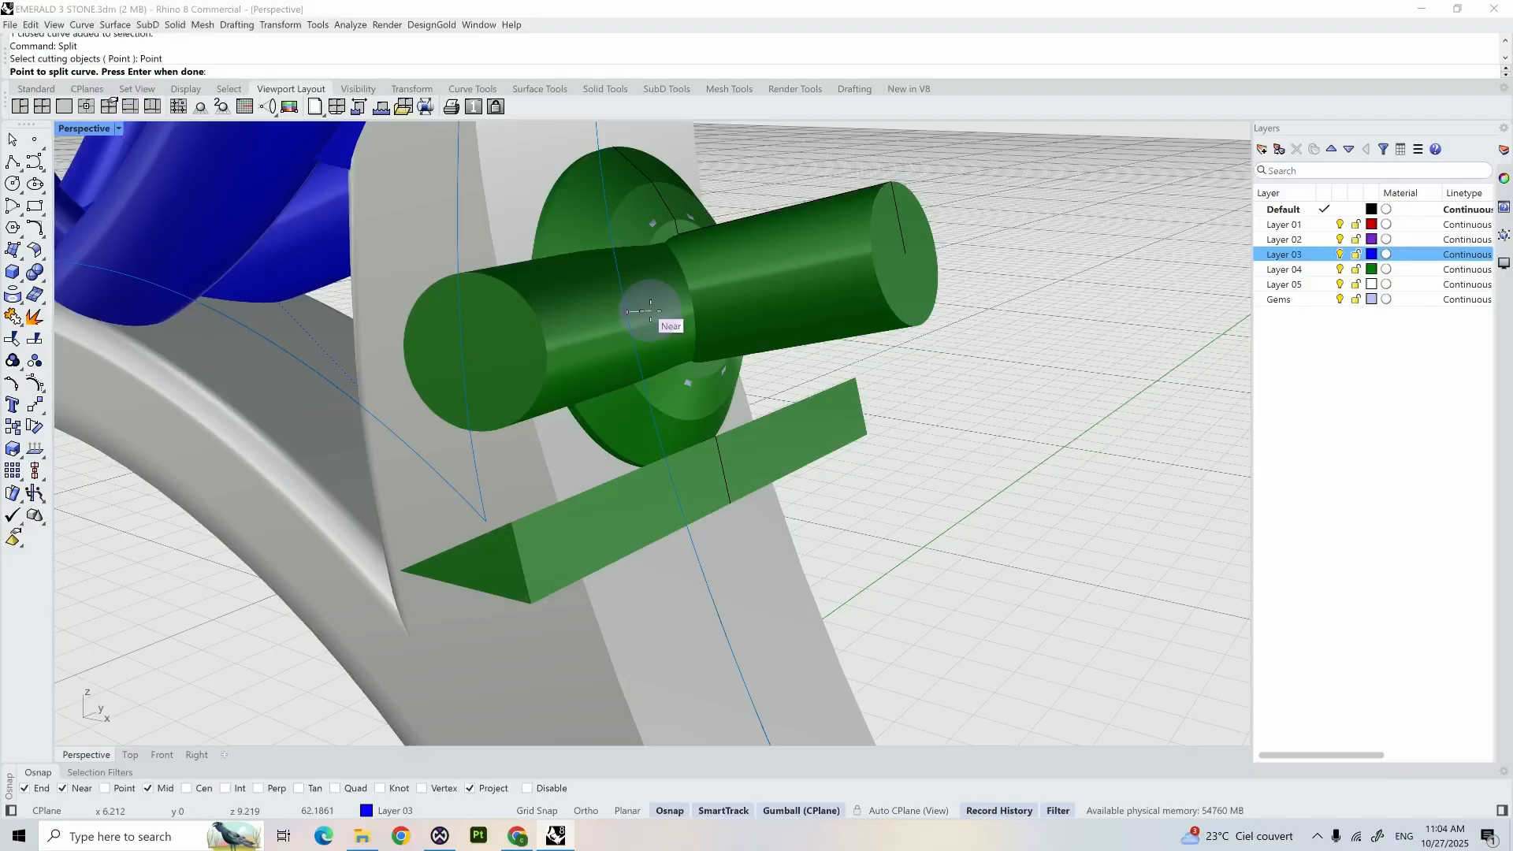
click(903, 248)
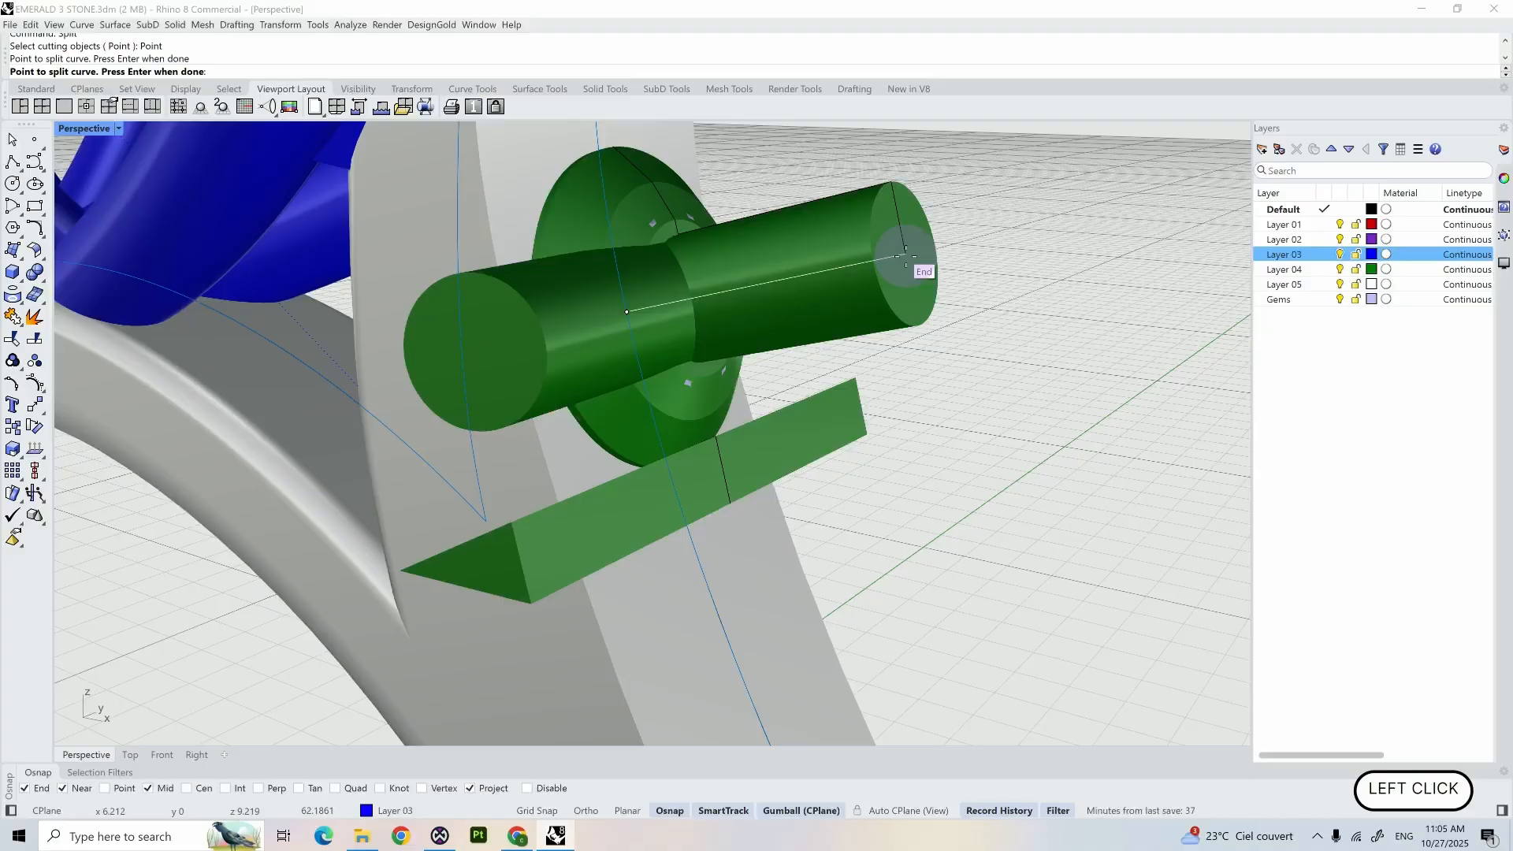
- Place the second split point on the outer shank side, slightly below the ring's horizontal centre line, and complete the split
scroll(749, 386, down, 5)
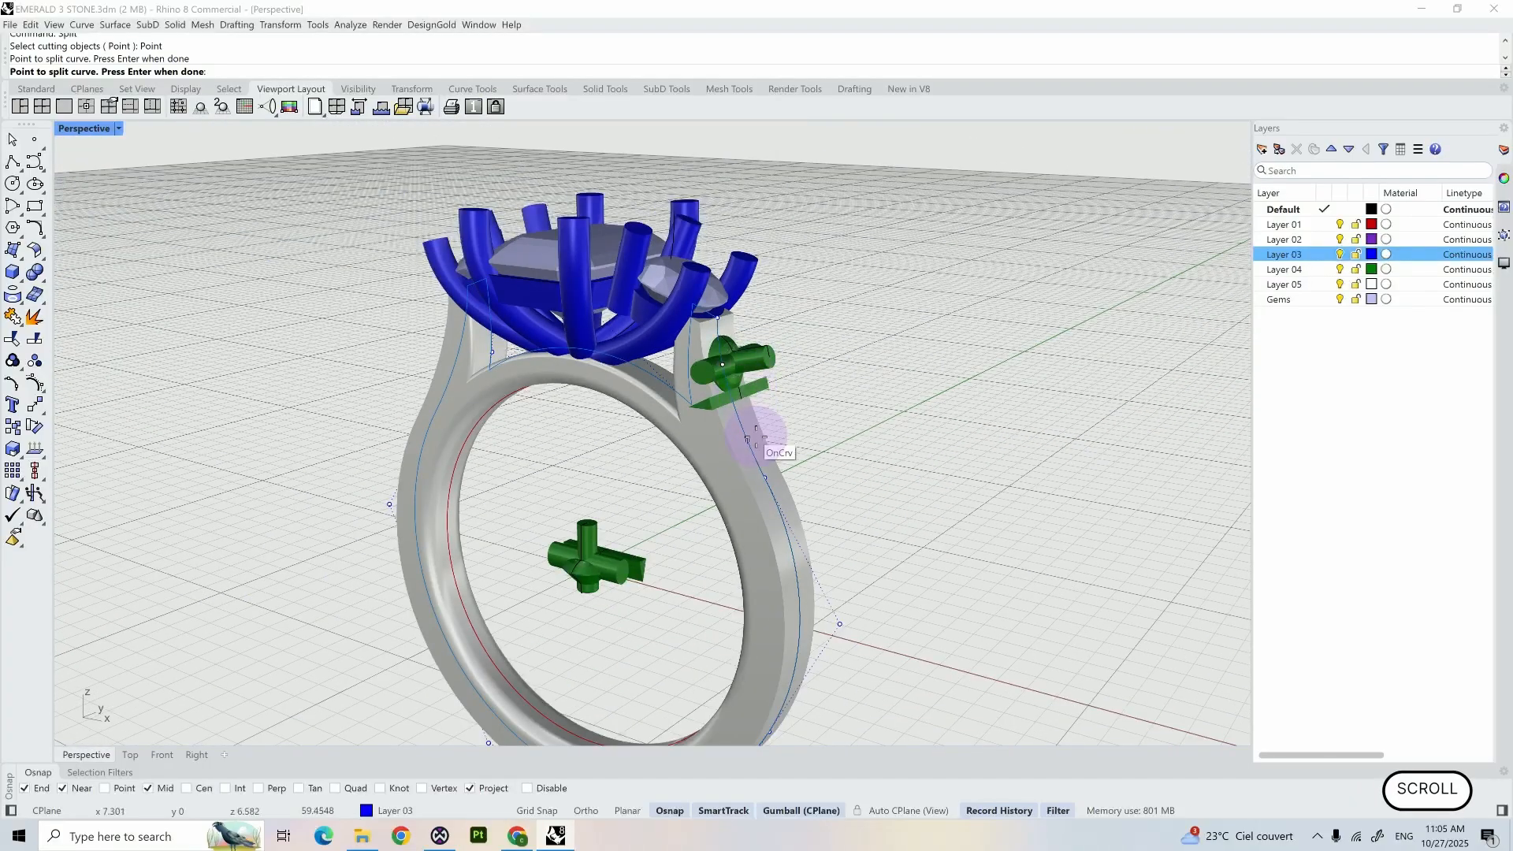
scroll(737, 372, up, 6)
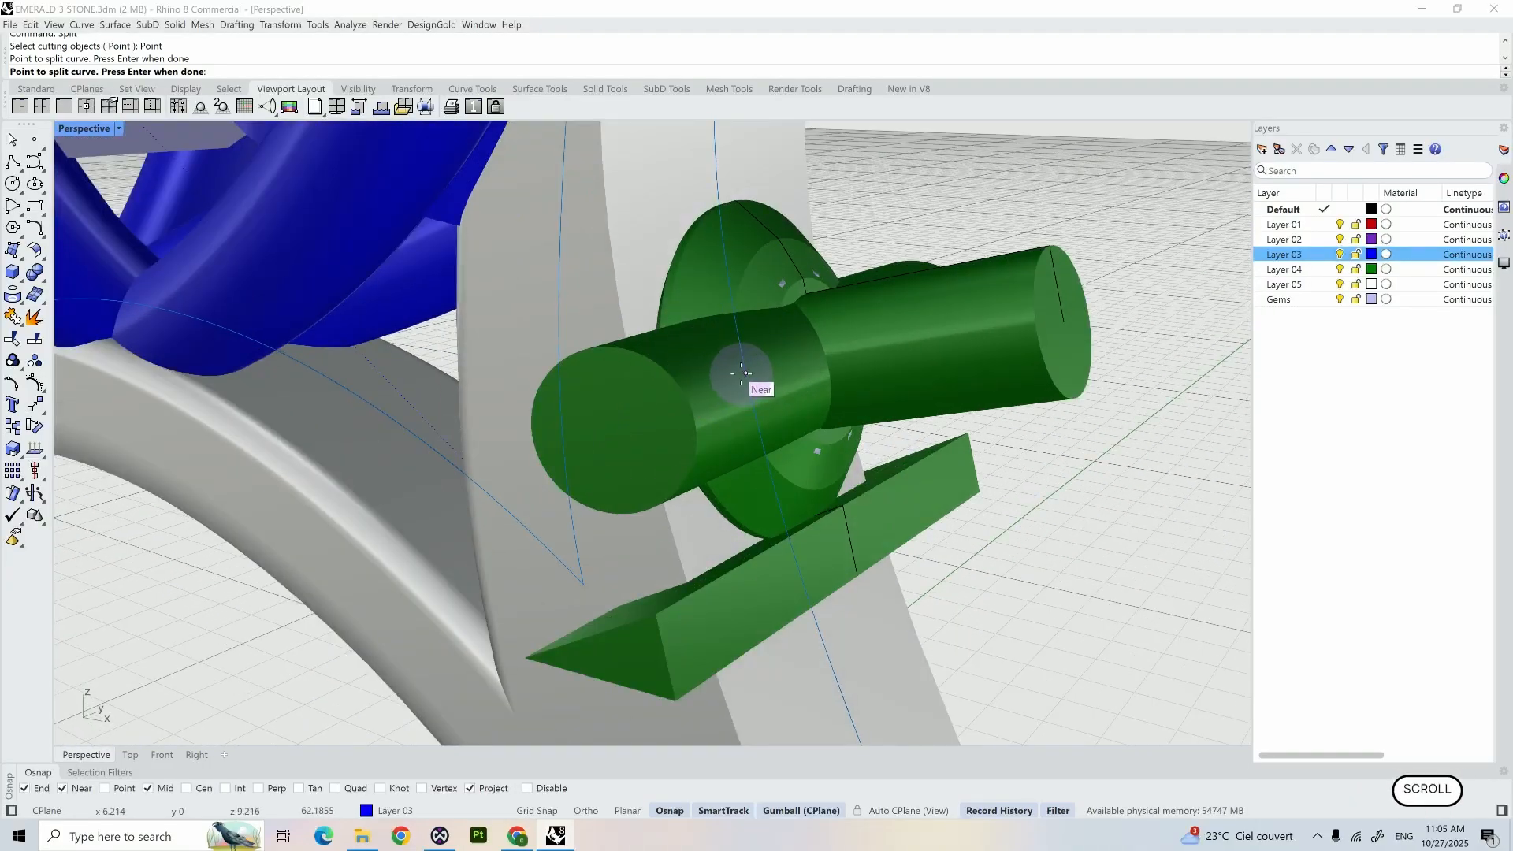
click(161, 753)
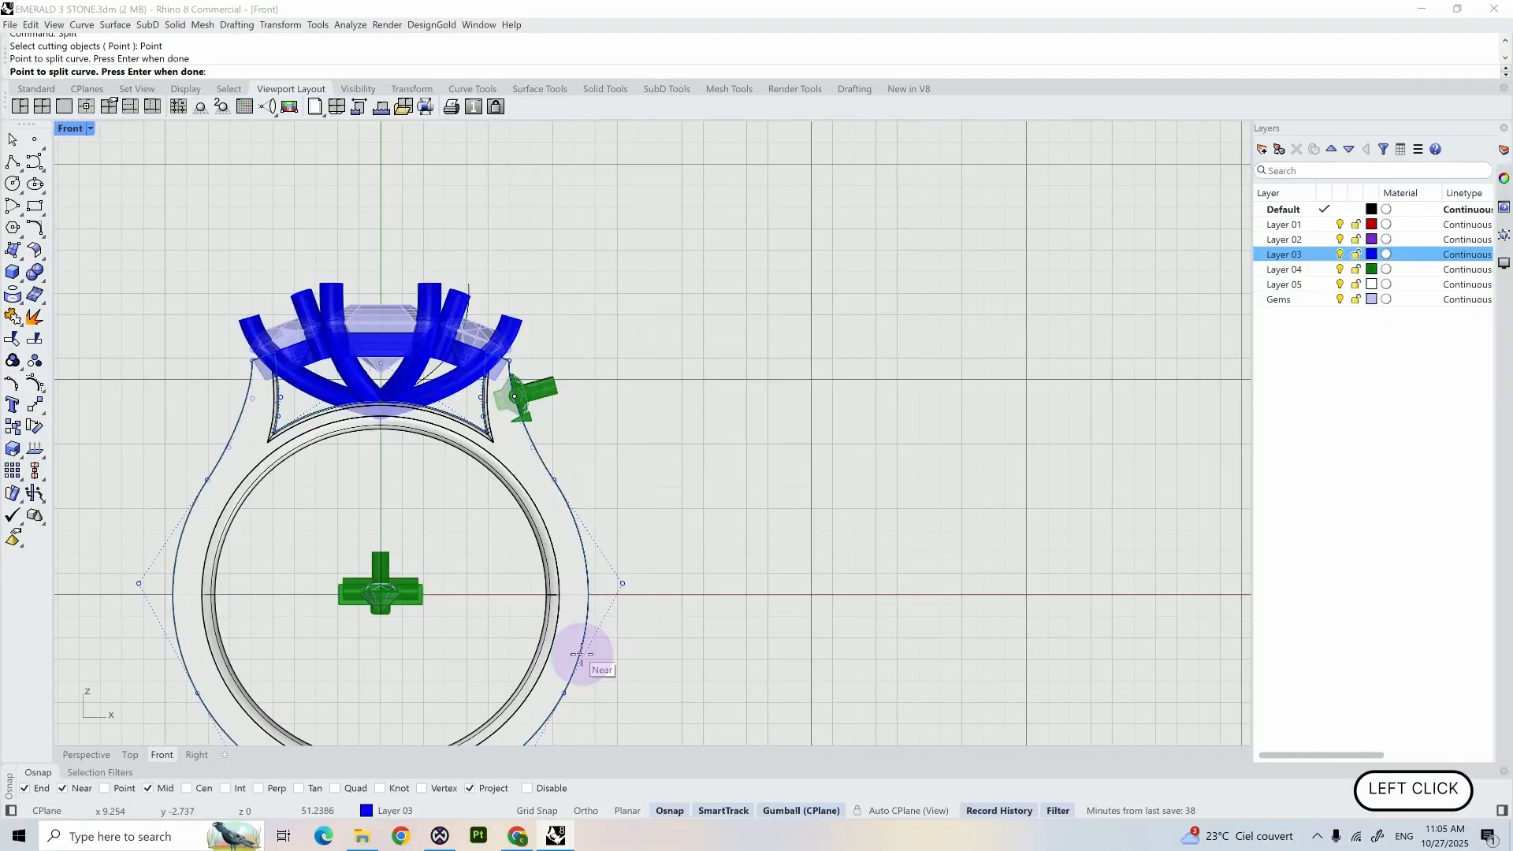
scroll(581, 653, up, 4)
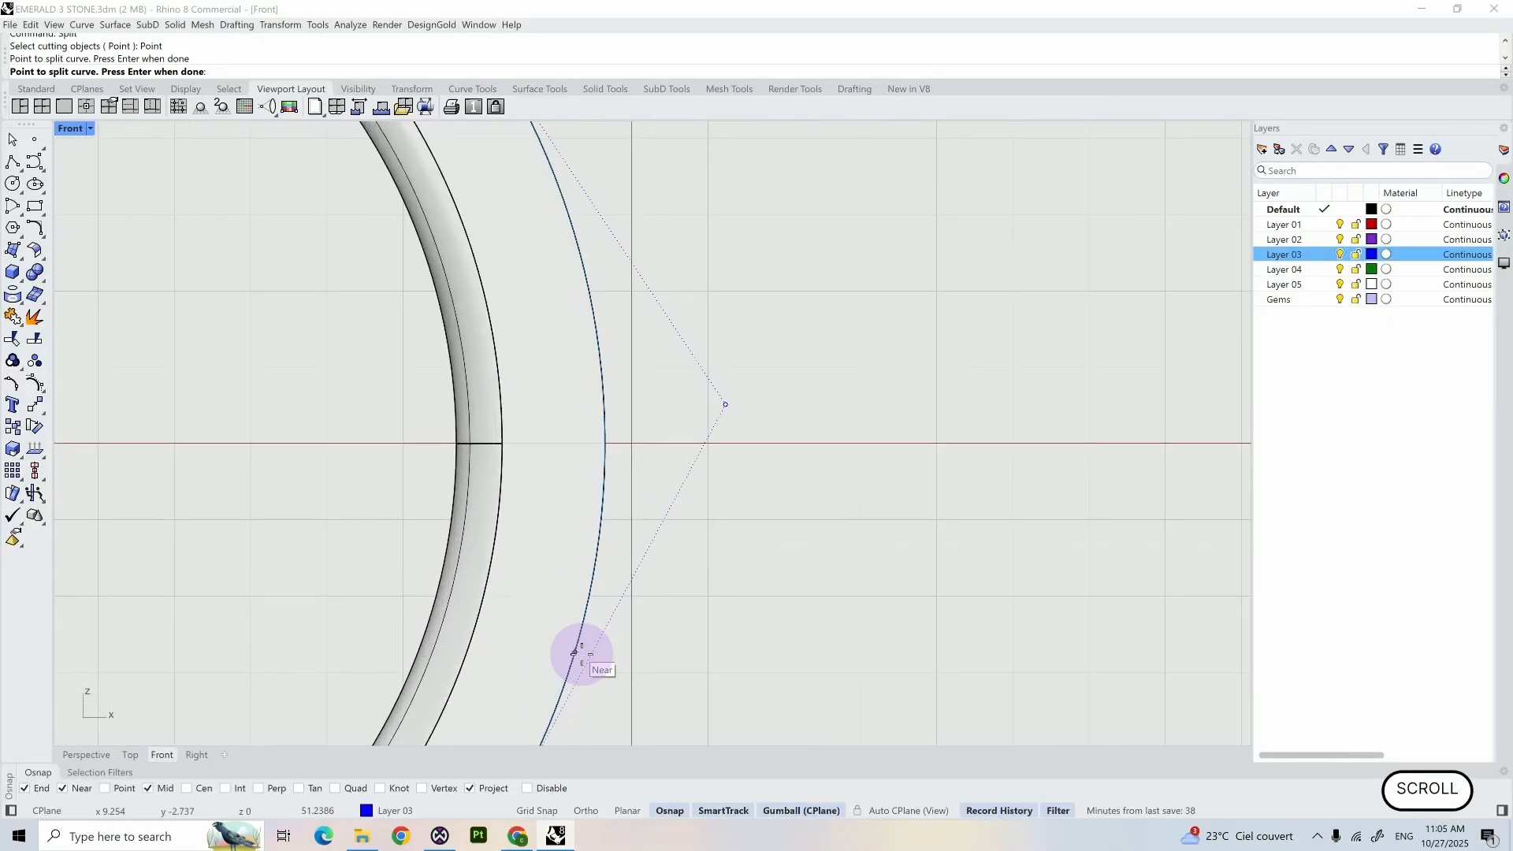
scroll(575, 650, down, 5)
scroll(583, 642, up, 2)
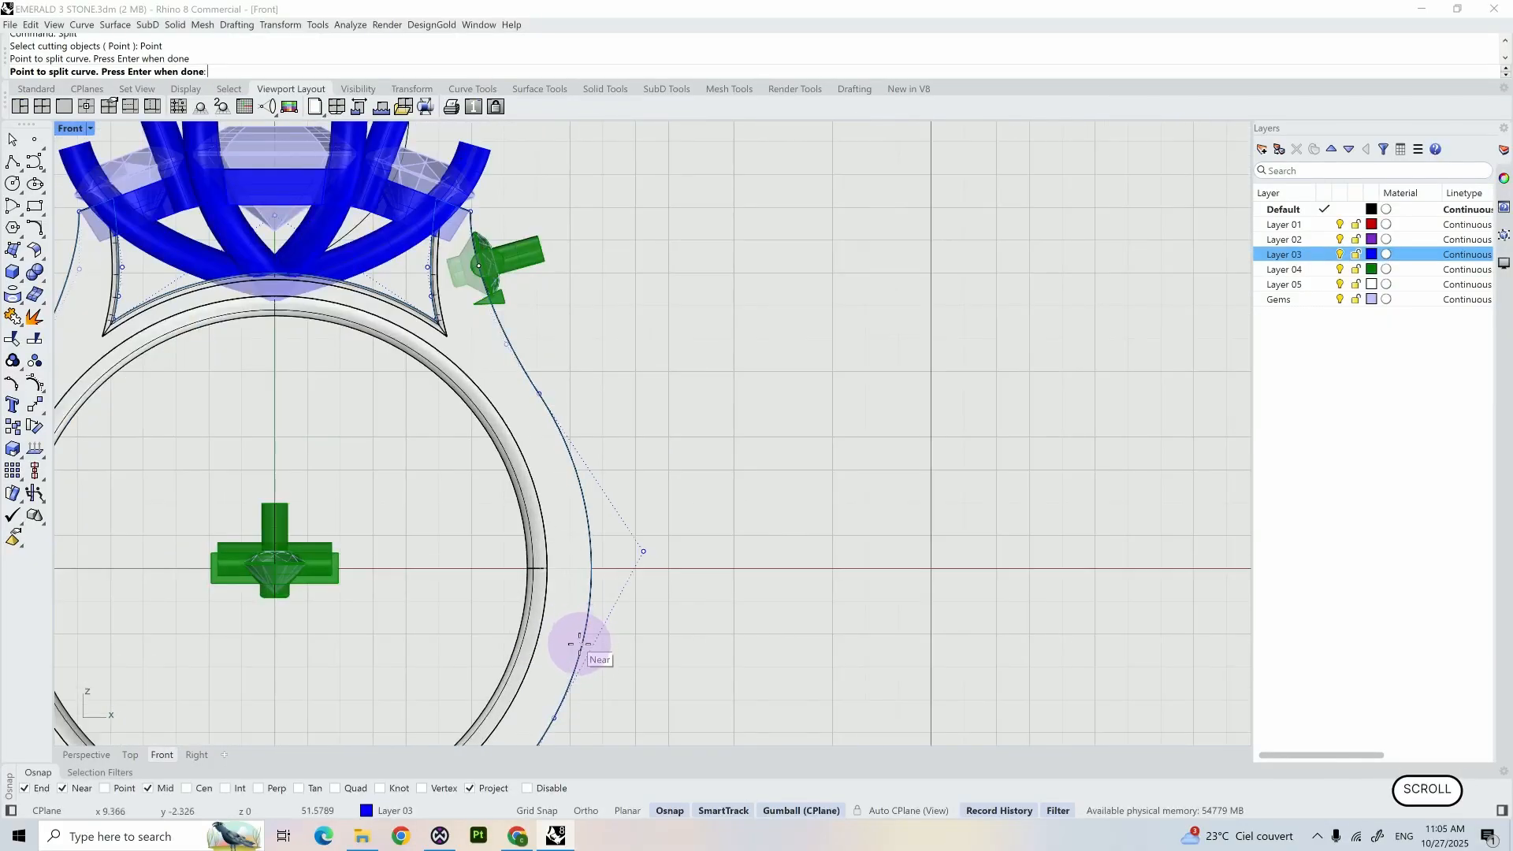
click(581, 644)
key(Return)
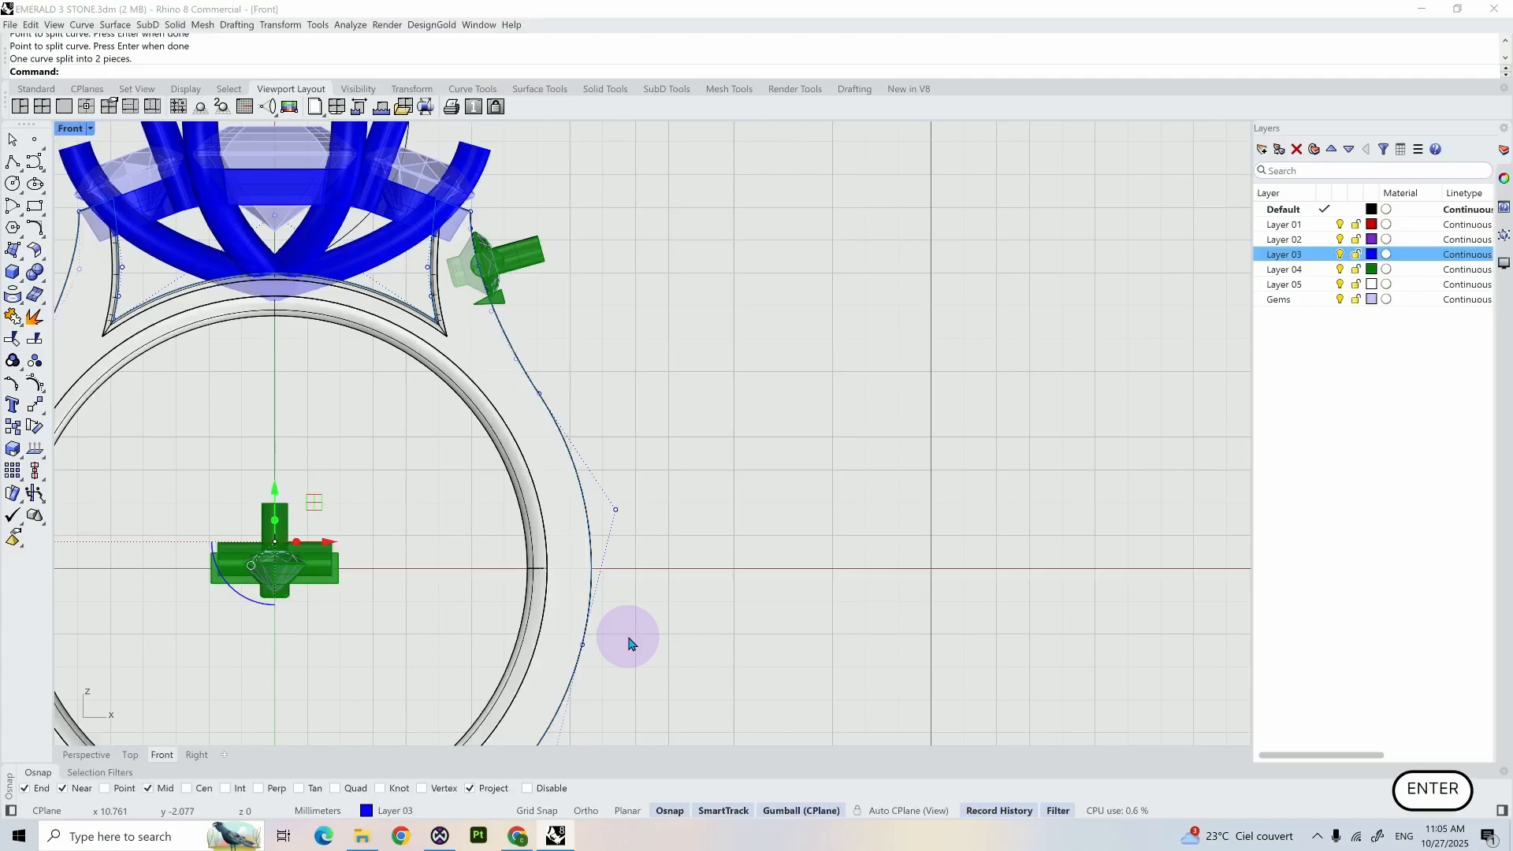
- Delete the long leftover piece of the split curve and select the remaining segment running down the shank side
click(607, 712)
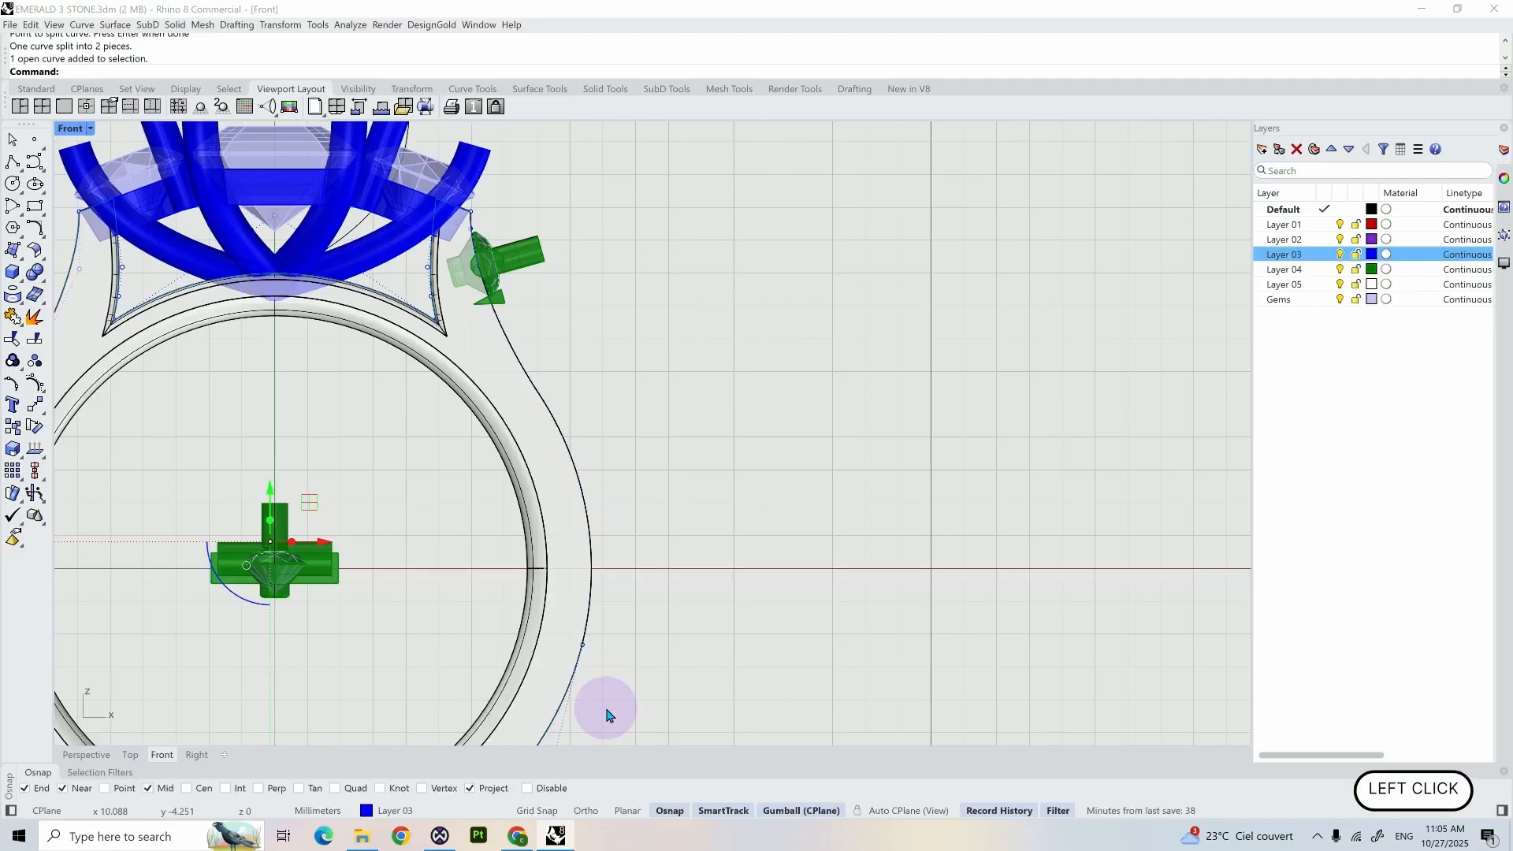
key(Delete)
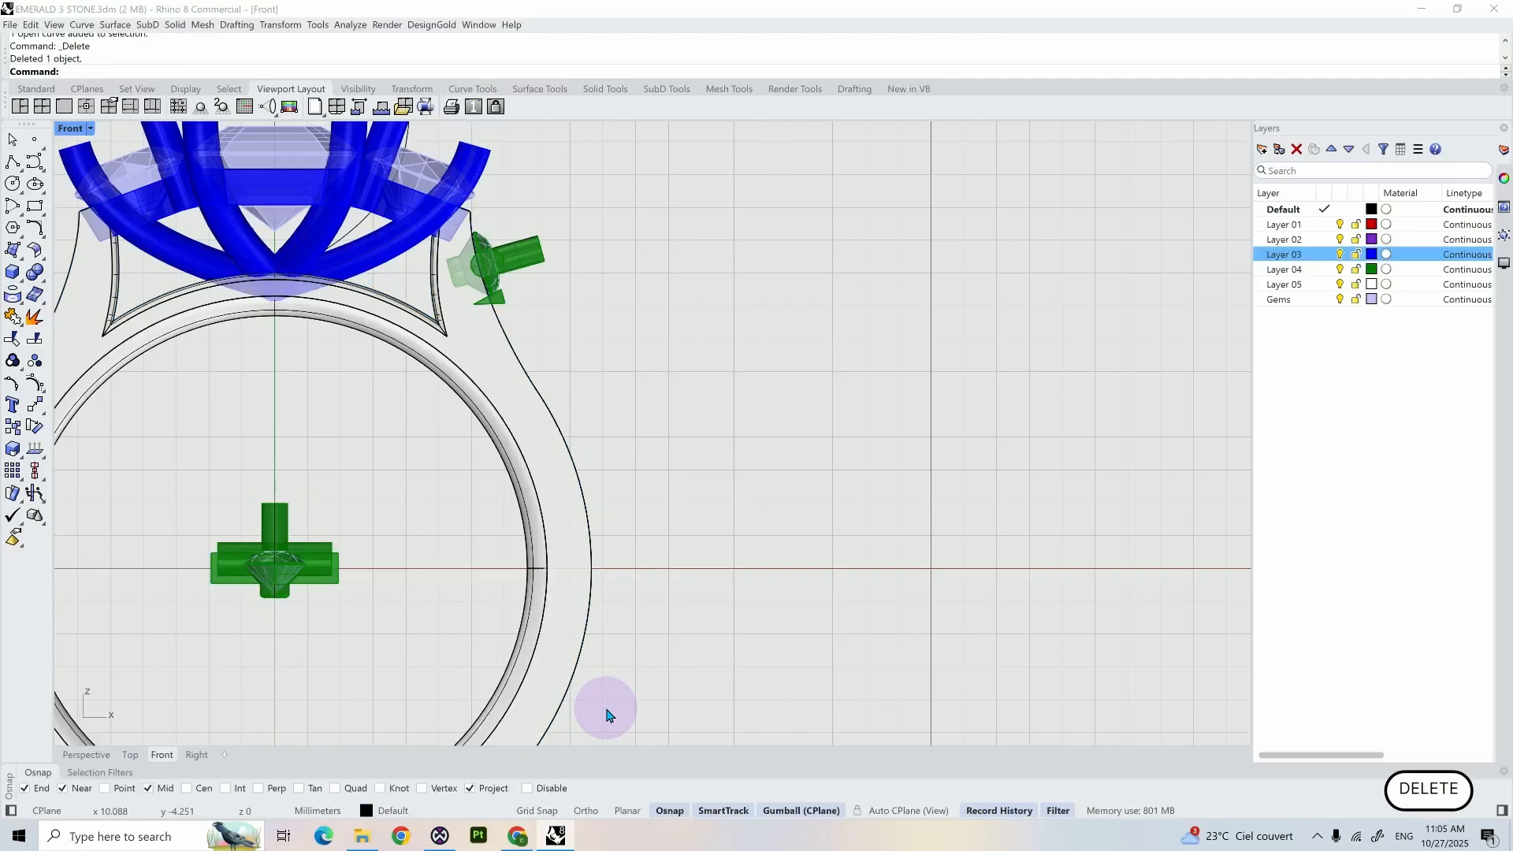
click(83, 755)
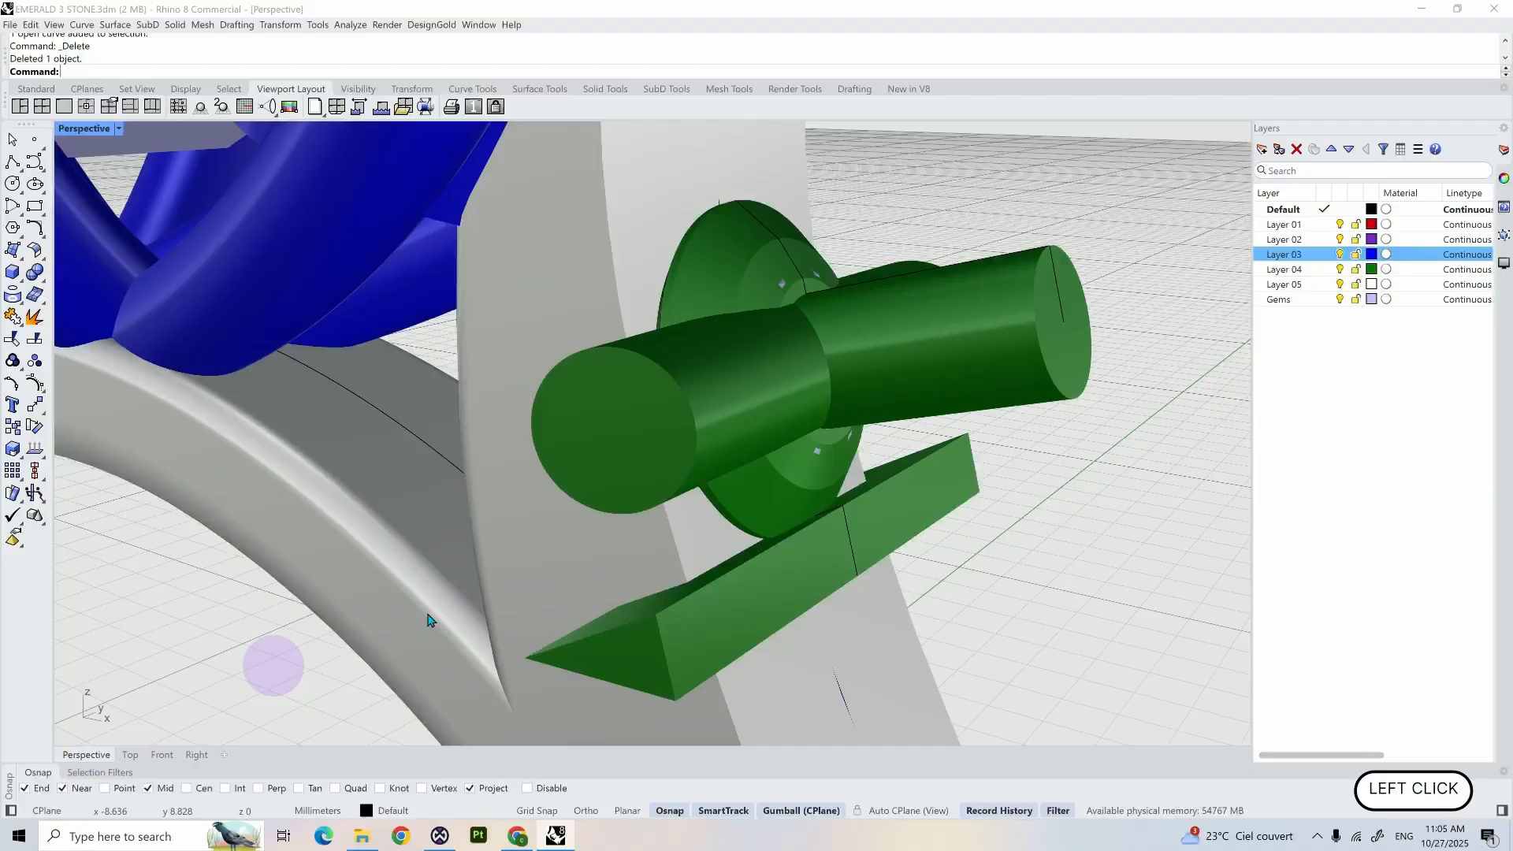
click(835, 688)
click(867, 712)
scroll(875, 705, down, 5)
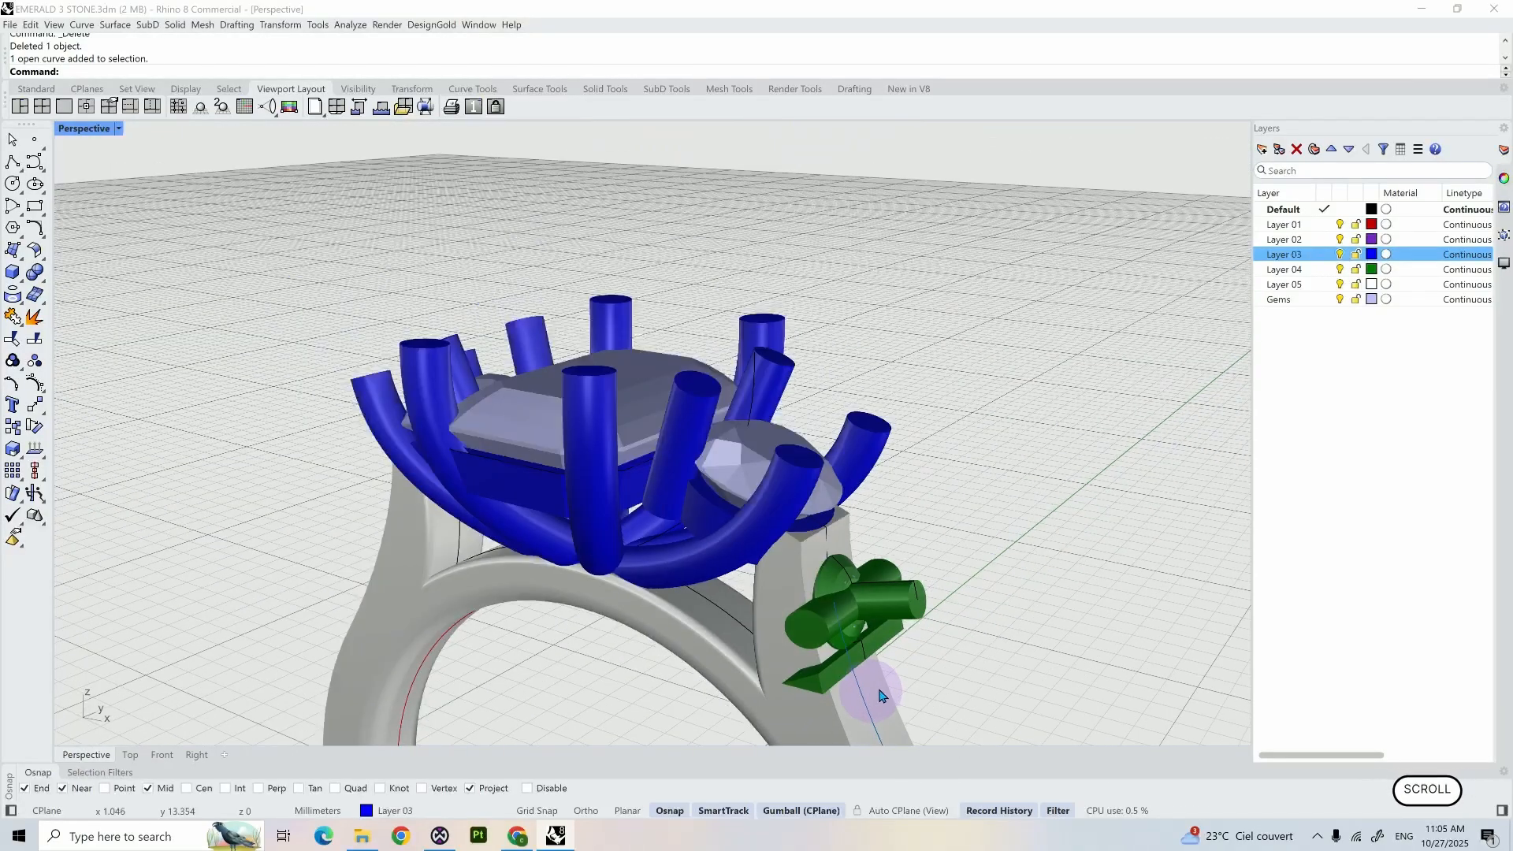
- Start a curve array (ArrayCrv) of the shoulder gem and its cutter parts, using the trimmed Layer 03 curve as the path
shift+middle_drag(881, 695, 814, 338)
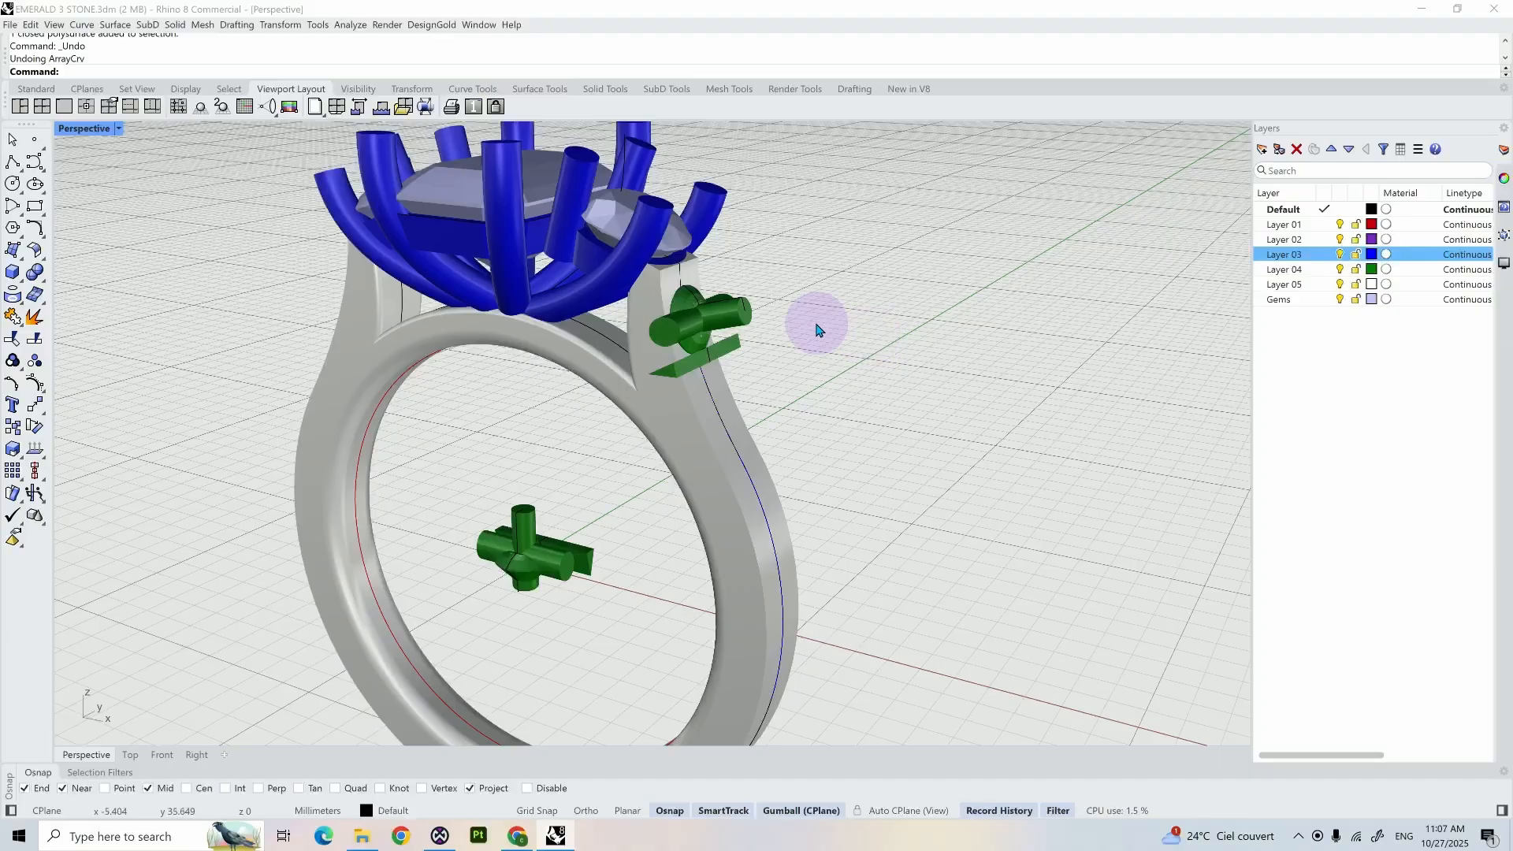
scroll(817, 329, up, 3)
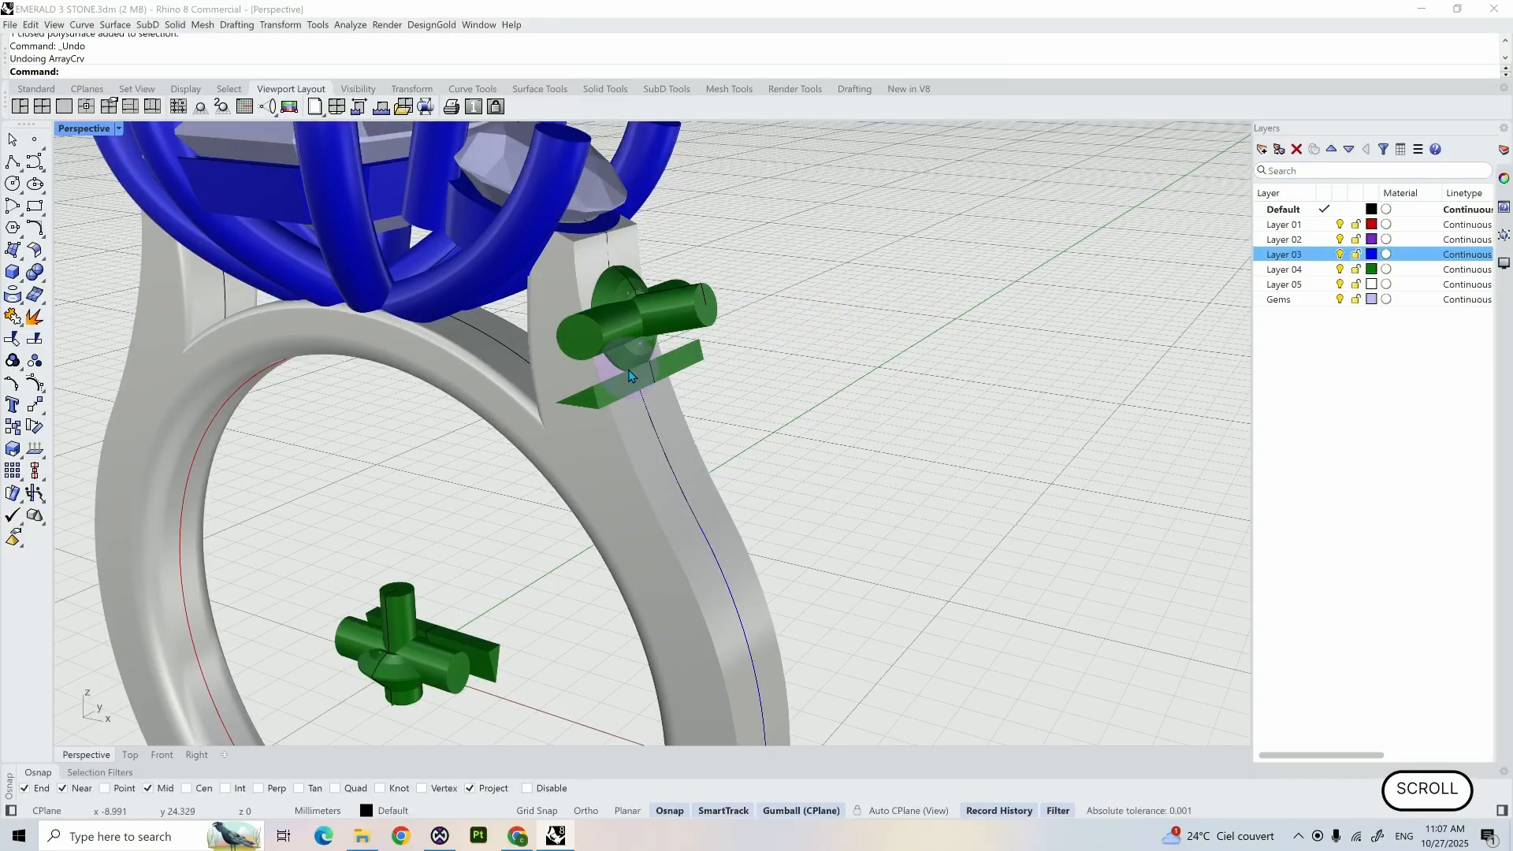
scroll(629, 376, down, 2)
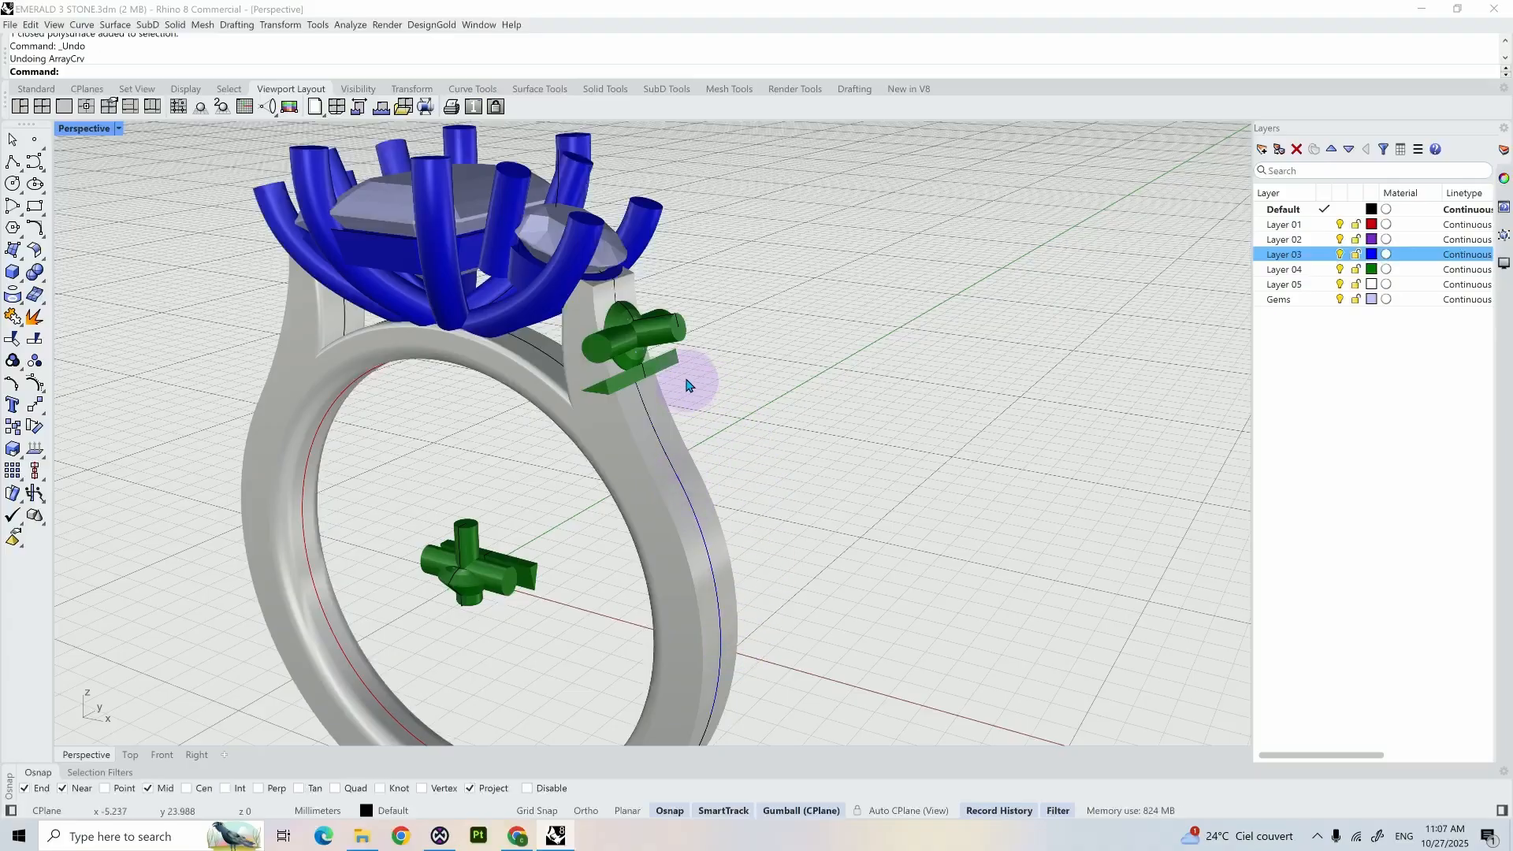
scroll(642, 362, up, 2)
click(617, 348)
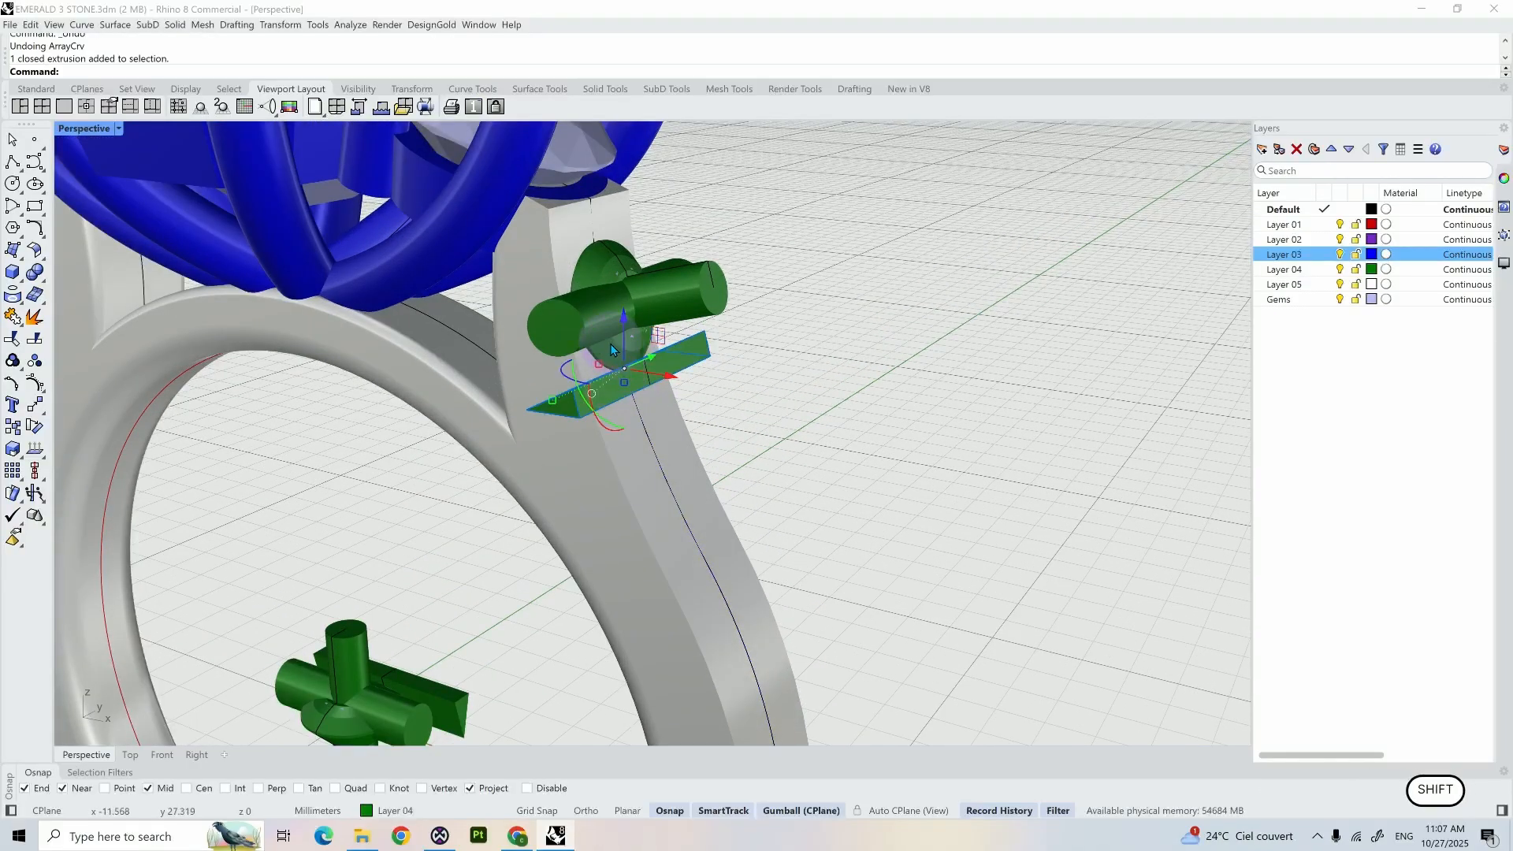
shift+click(609, 343)
scroll(631, 354, up, 3)
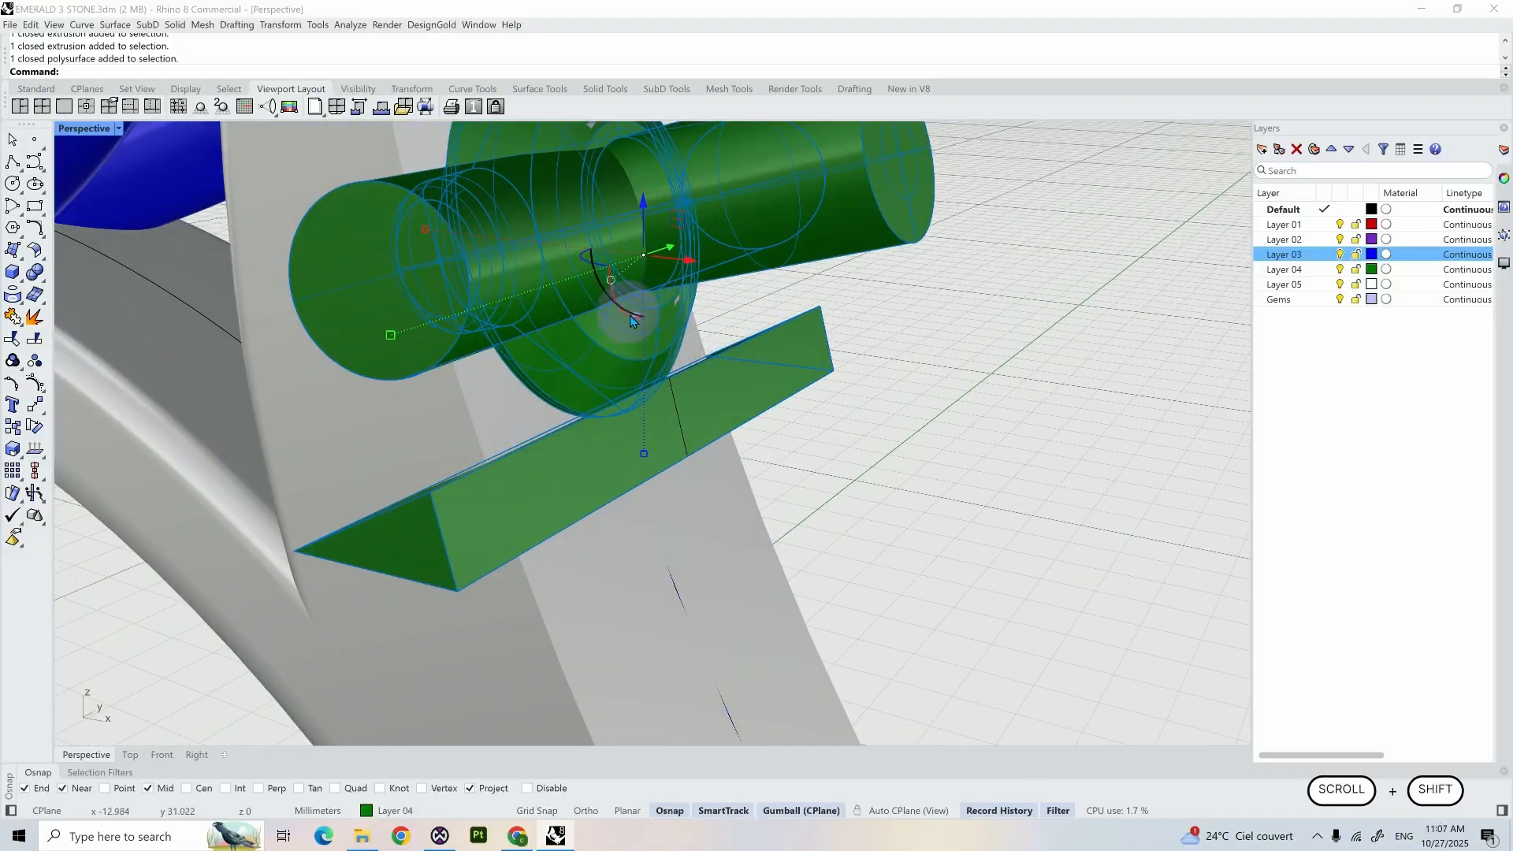
scroll(678, 308, down, 4)
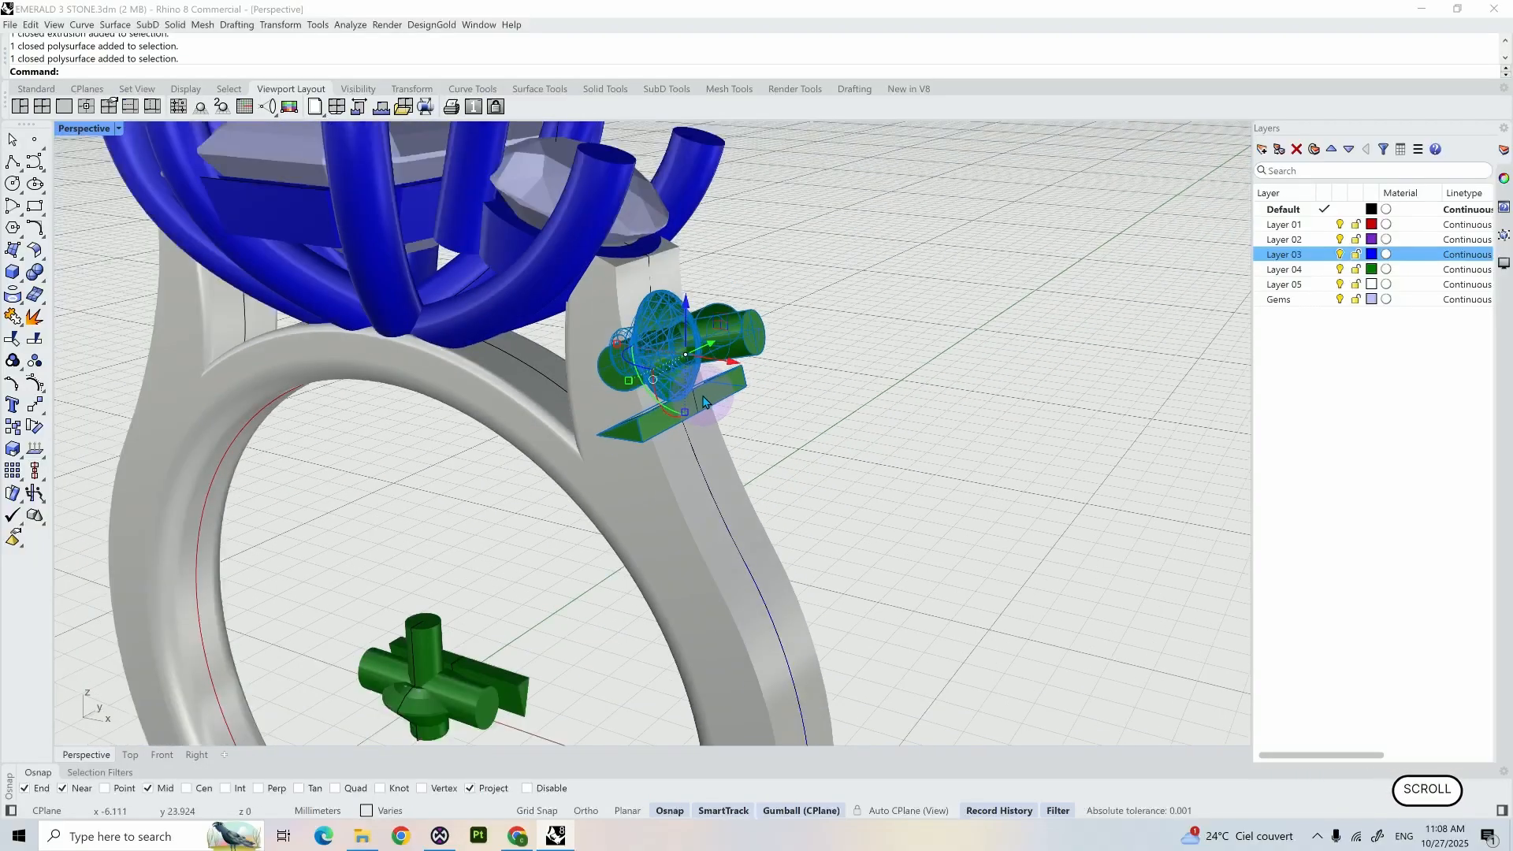
text(ayC)
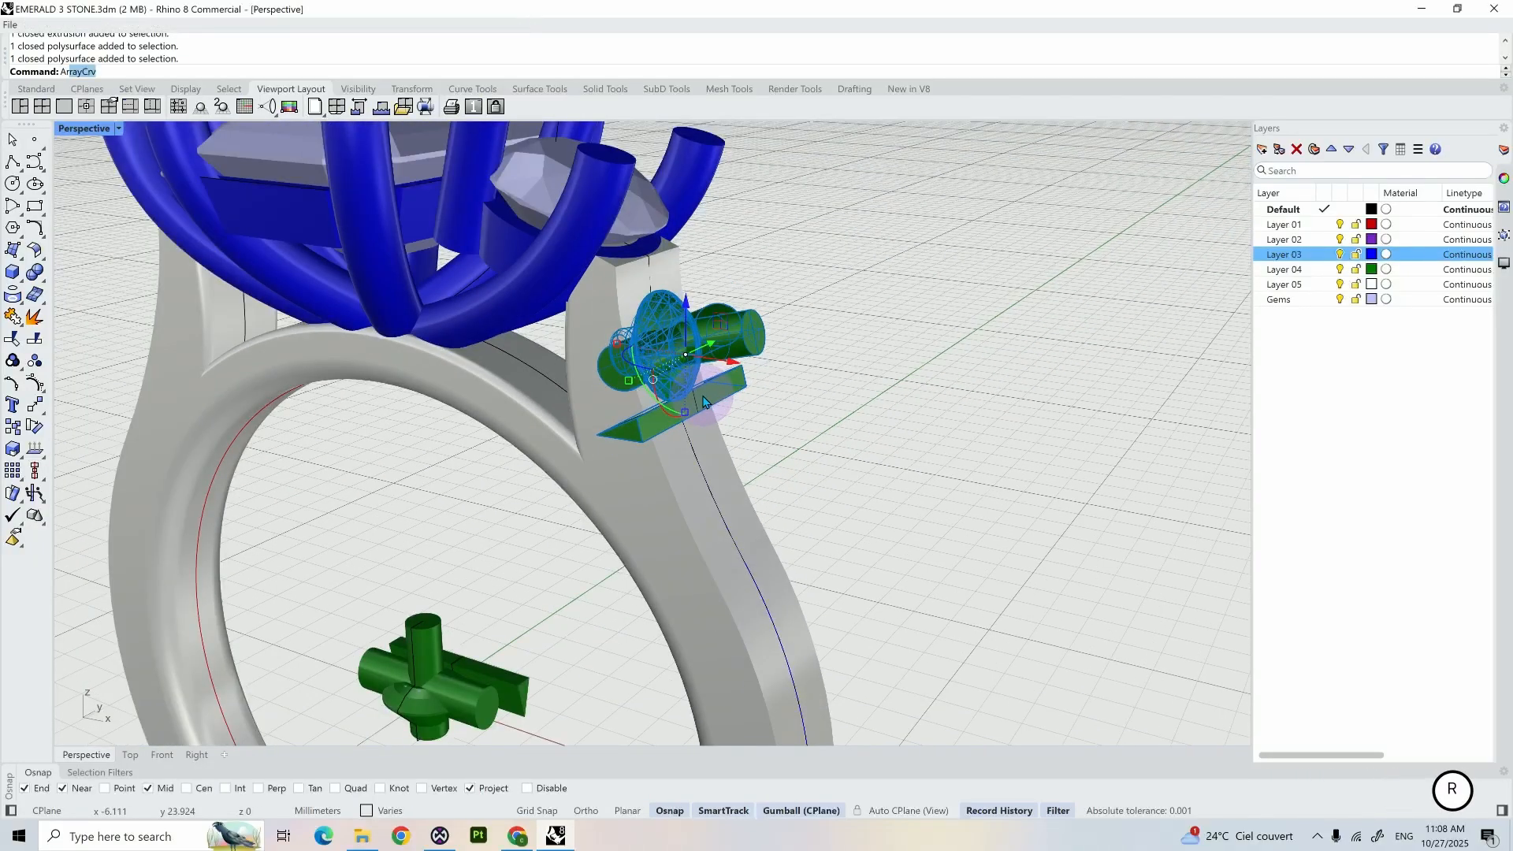
text(r)
key(Return)
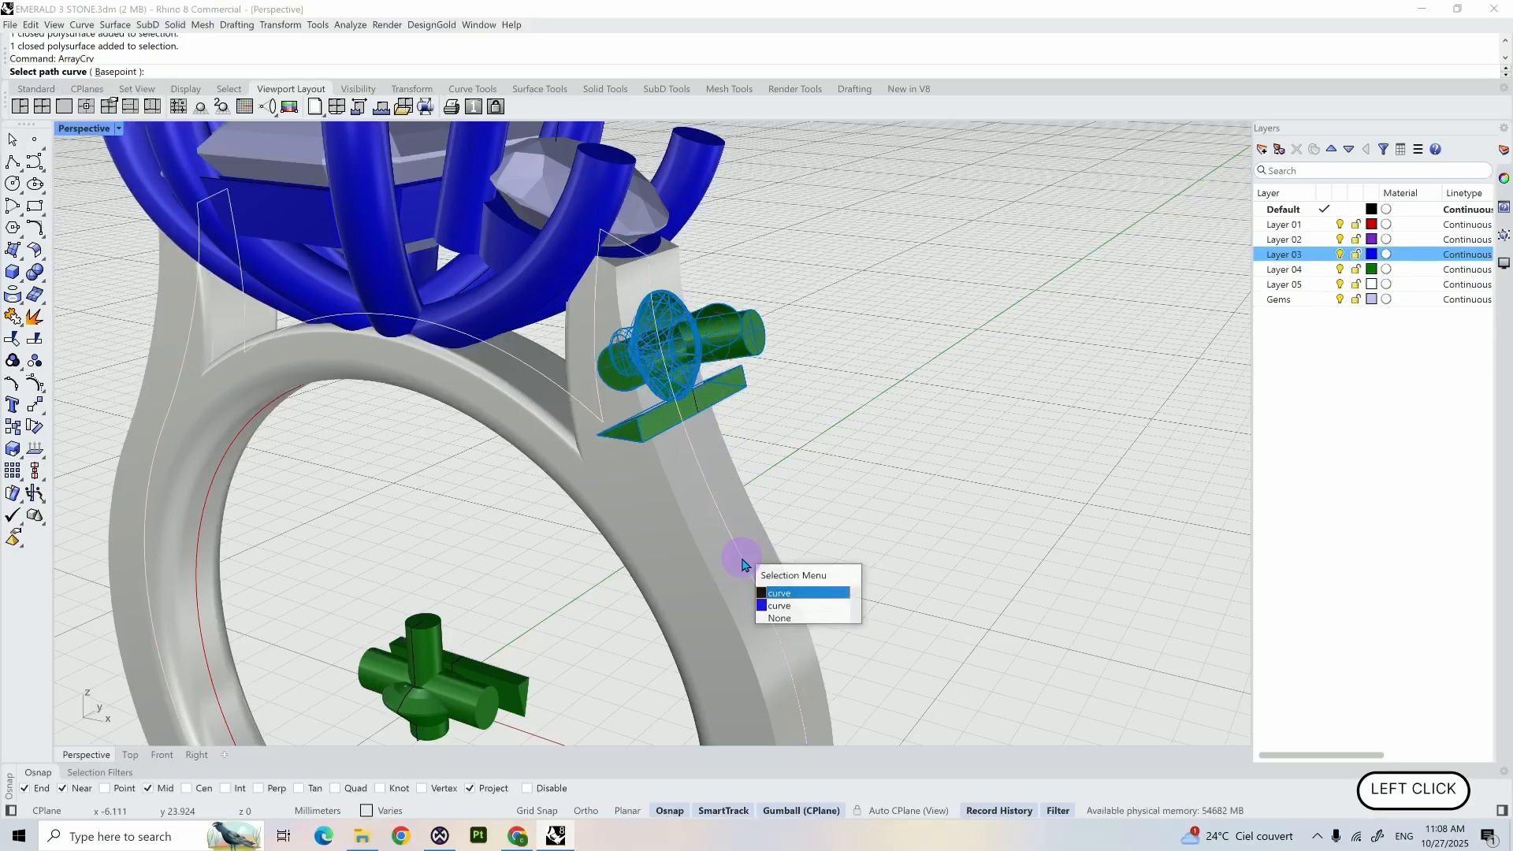
click(772, 604)
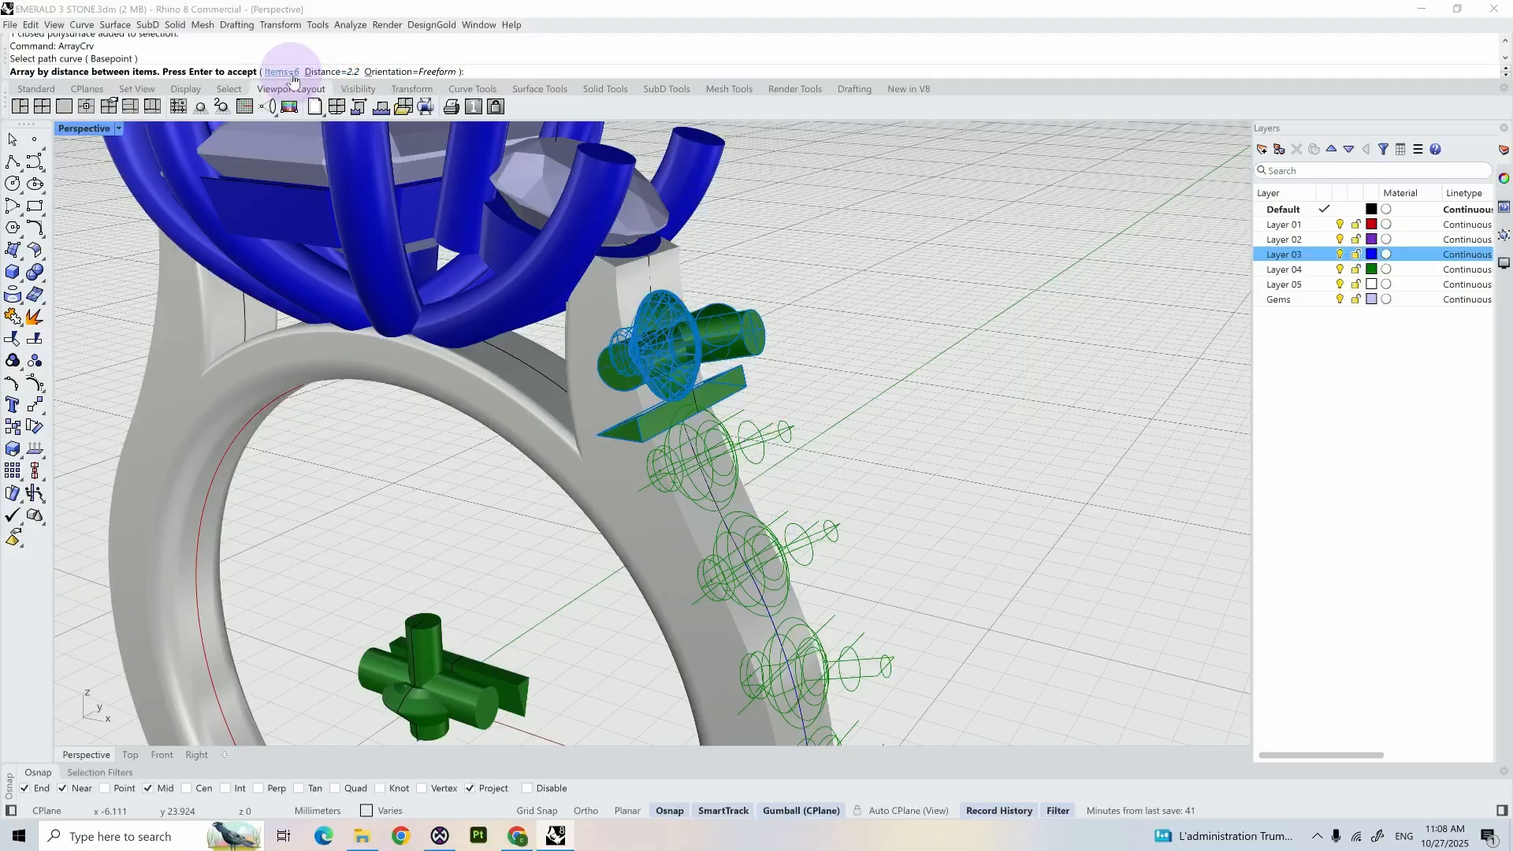
- Set the array's distance between items to 1.9 mm
click(331, 72)
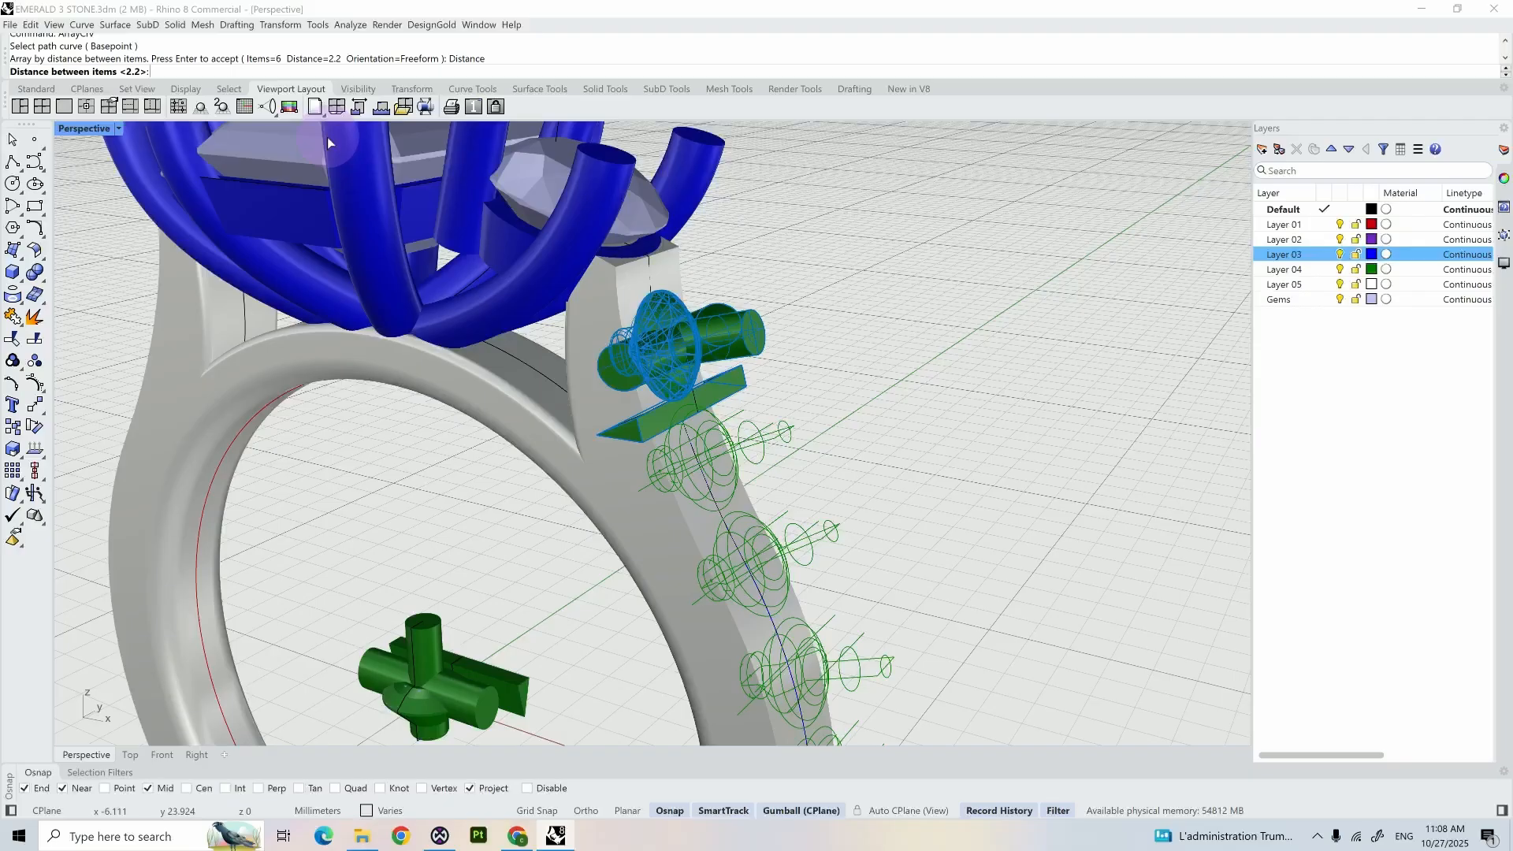
scroll(367, 271, down, 5)
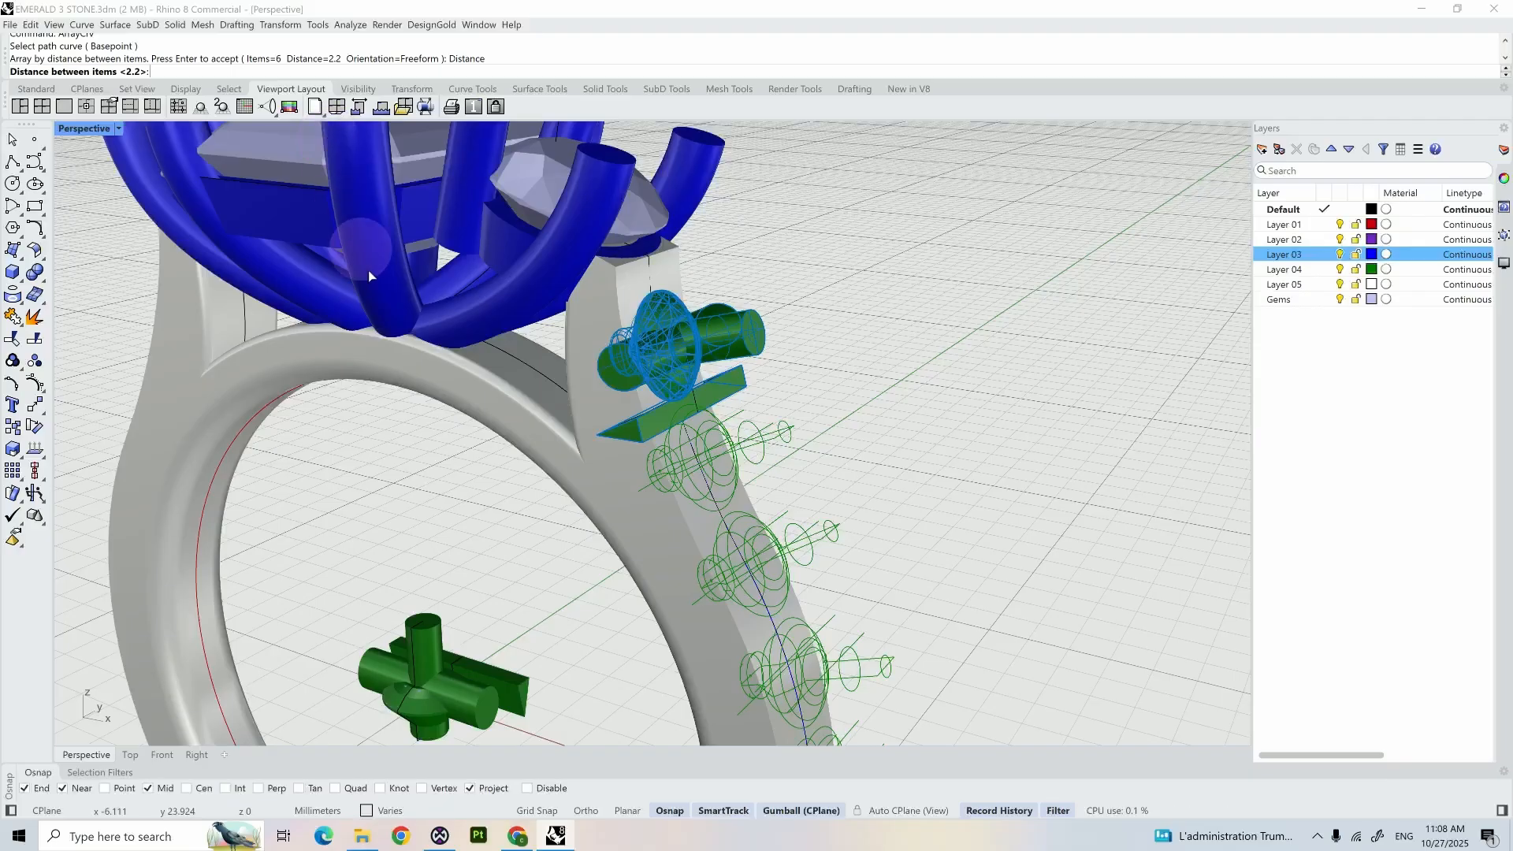
right_drag(447, 338, 709, 406)
scroll(731, 413, up, 5)
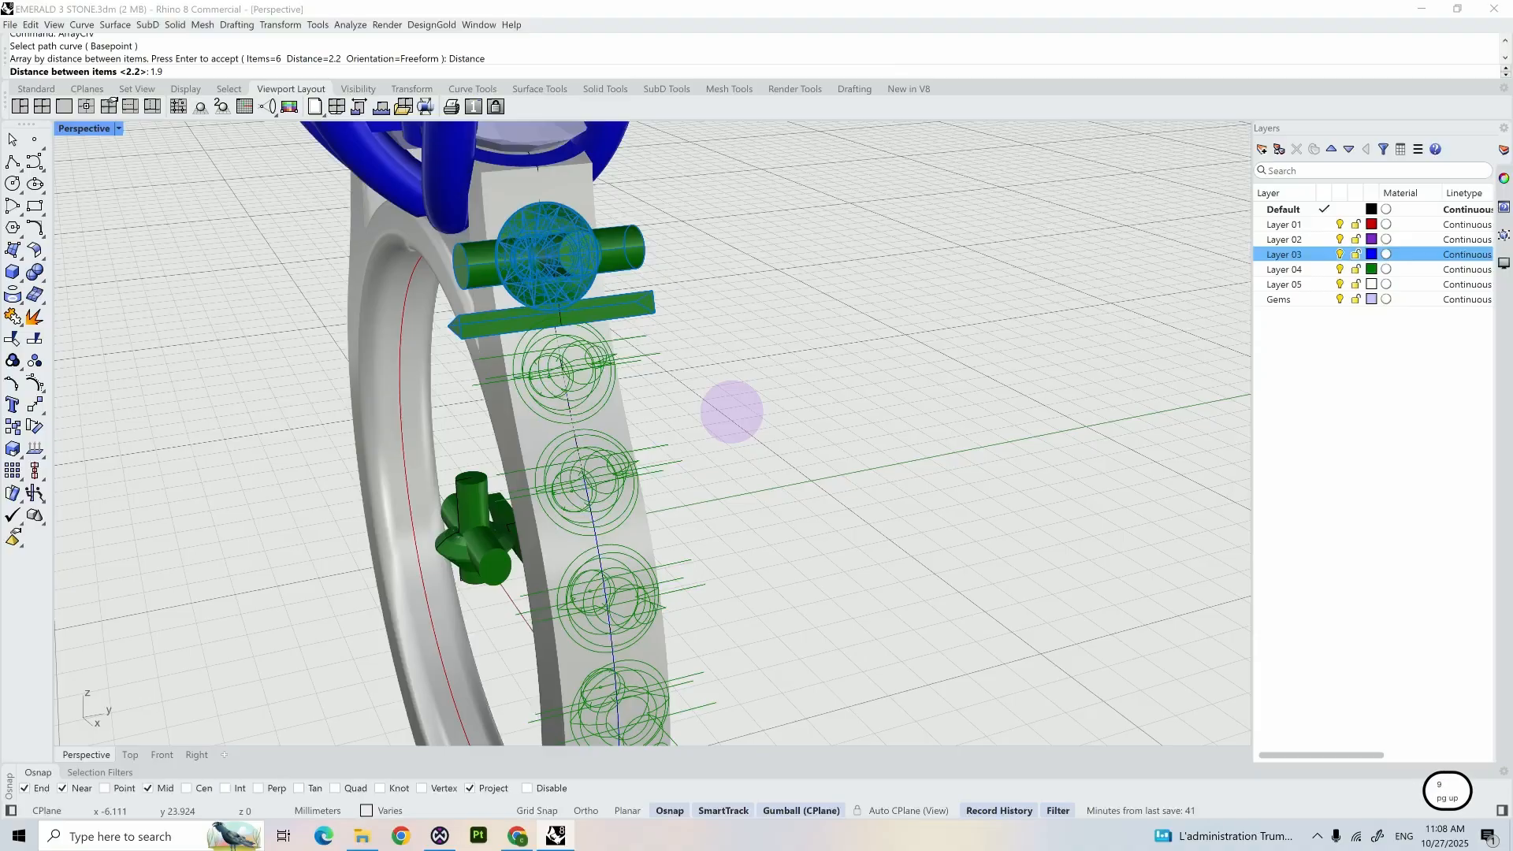
key(Return)
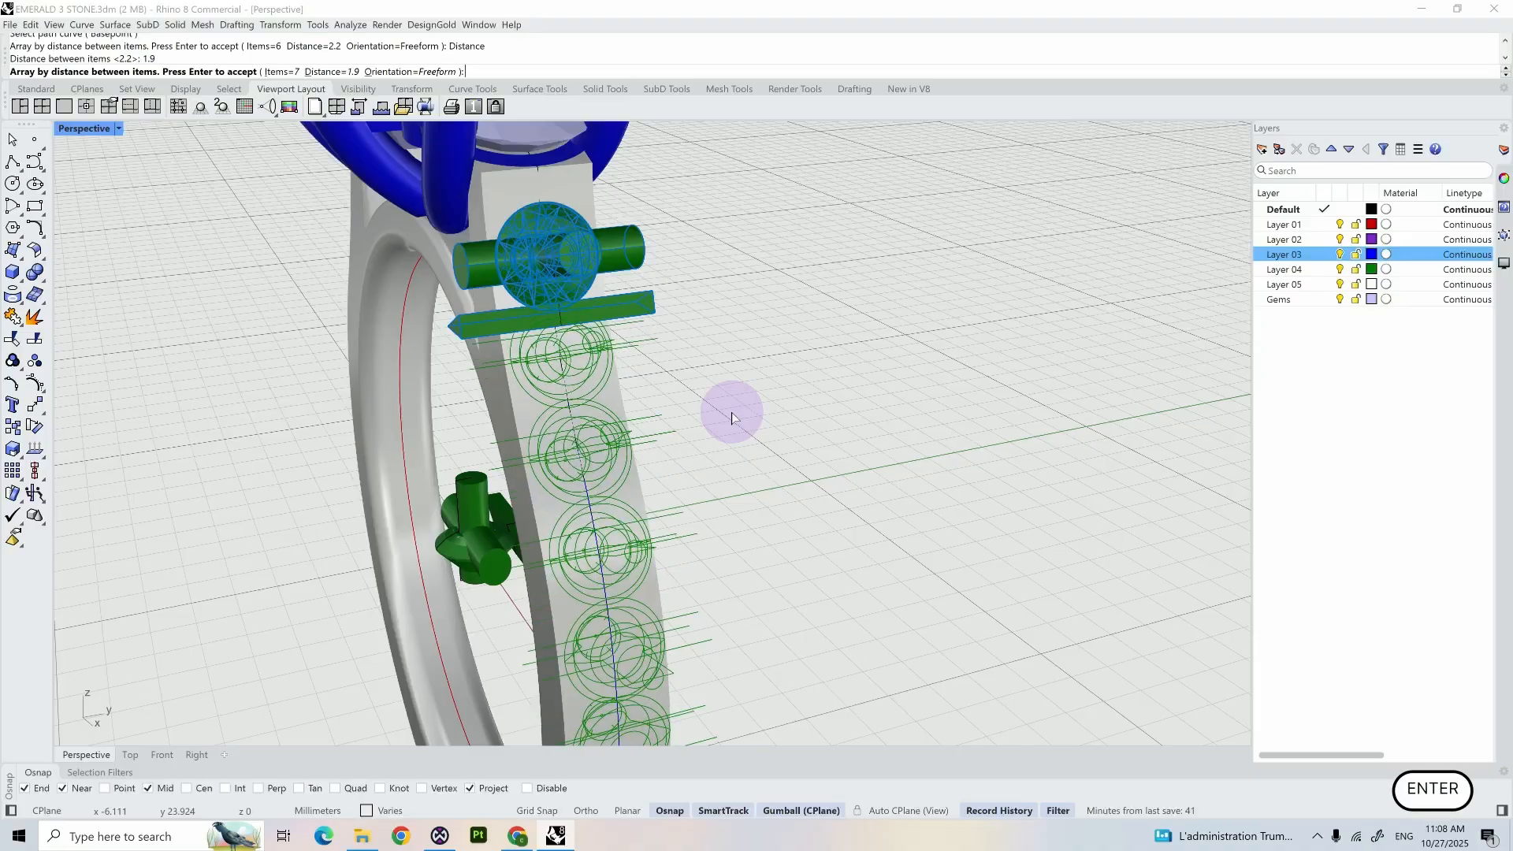
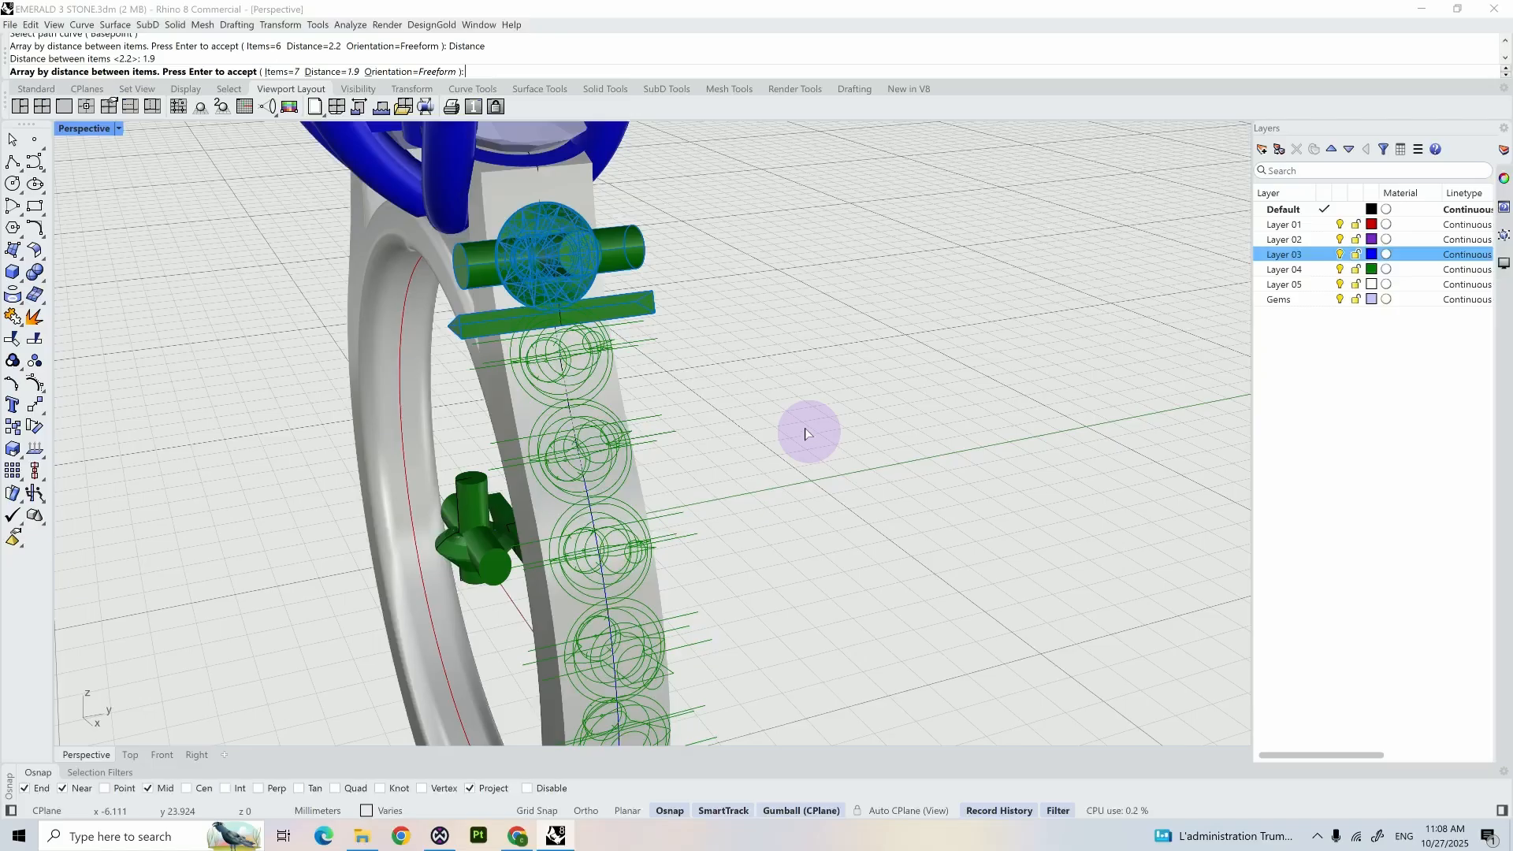
- Change the array's distance between items to 2.2 mm and complete the curve array down the shank
click(347, 72)
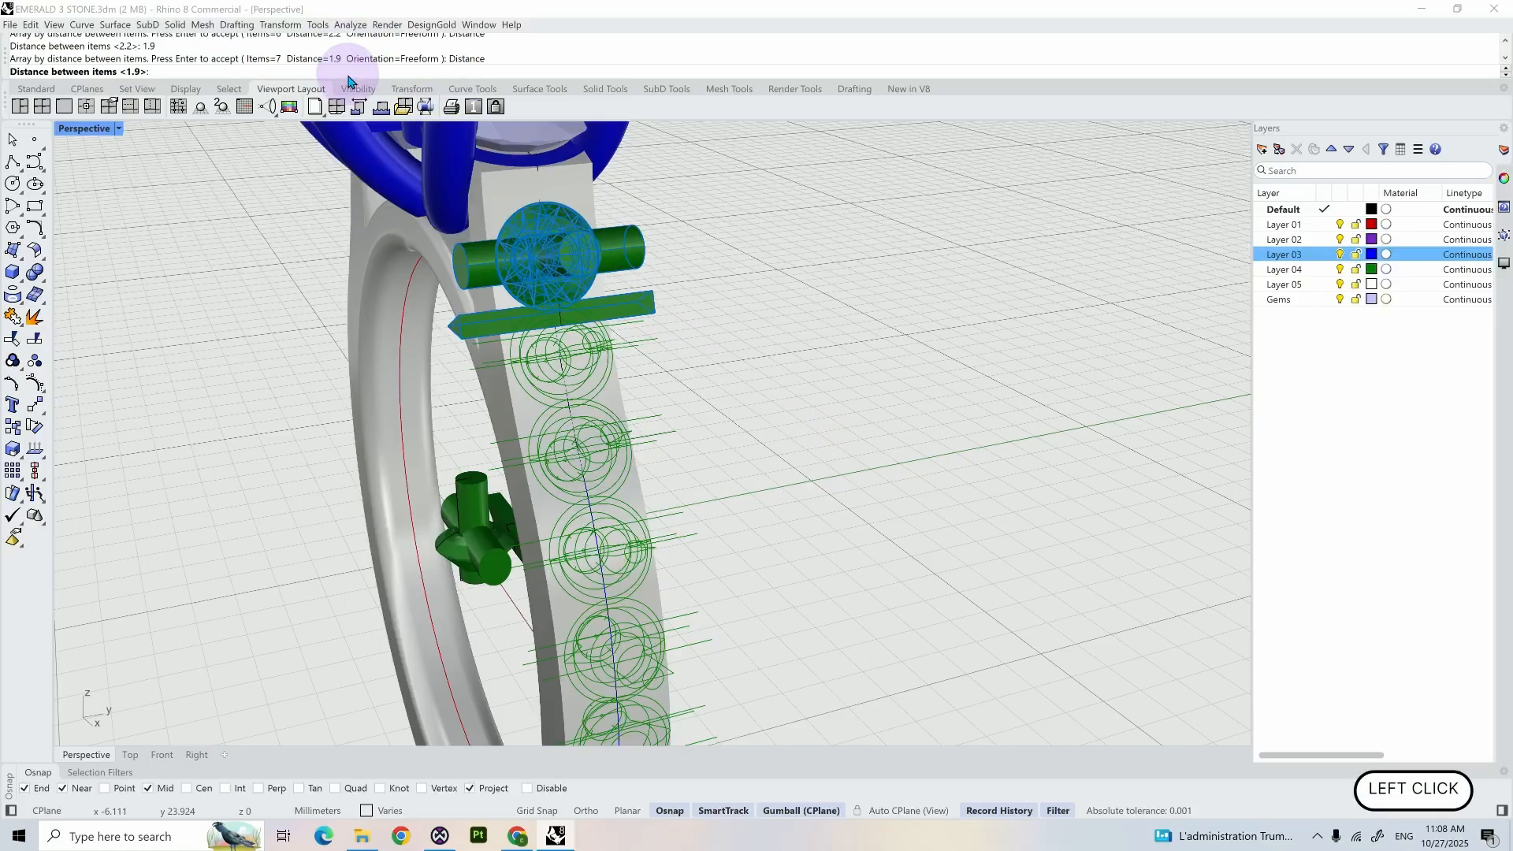
text(2.2)
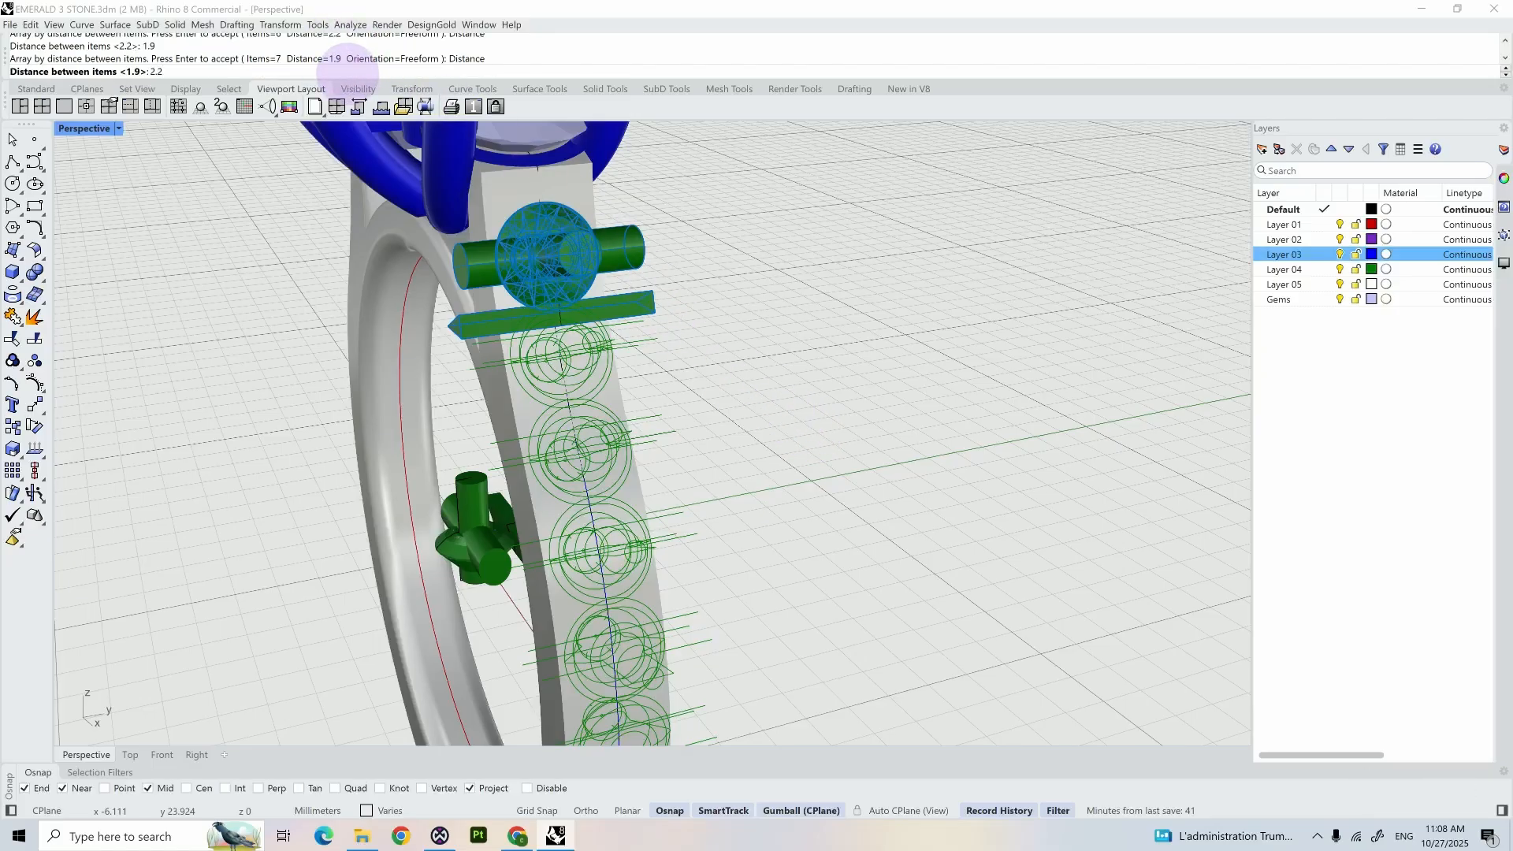
key(Return)
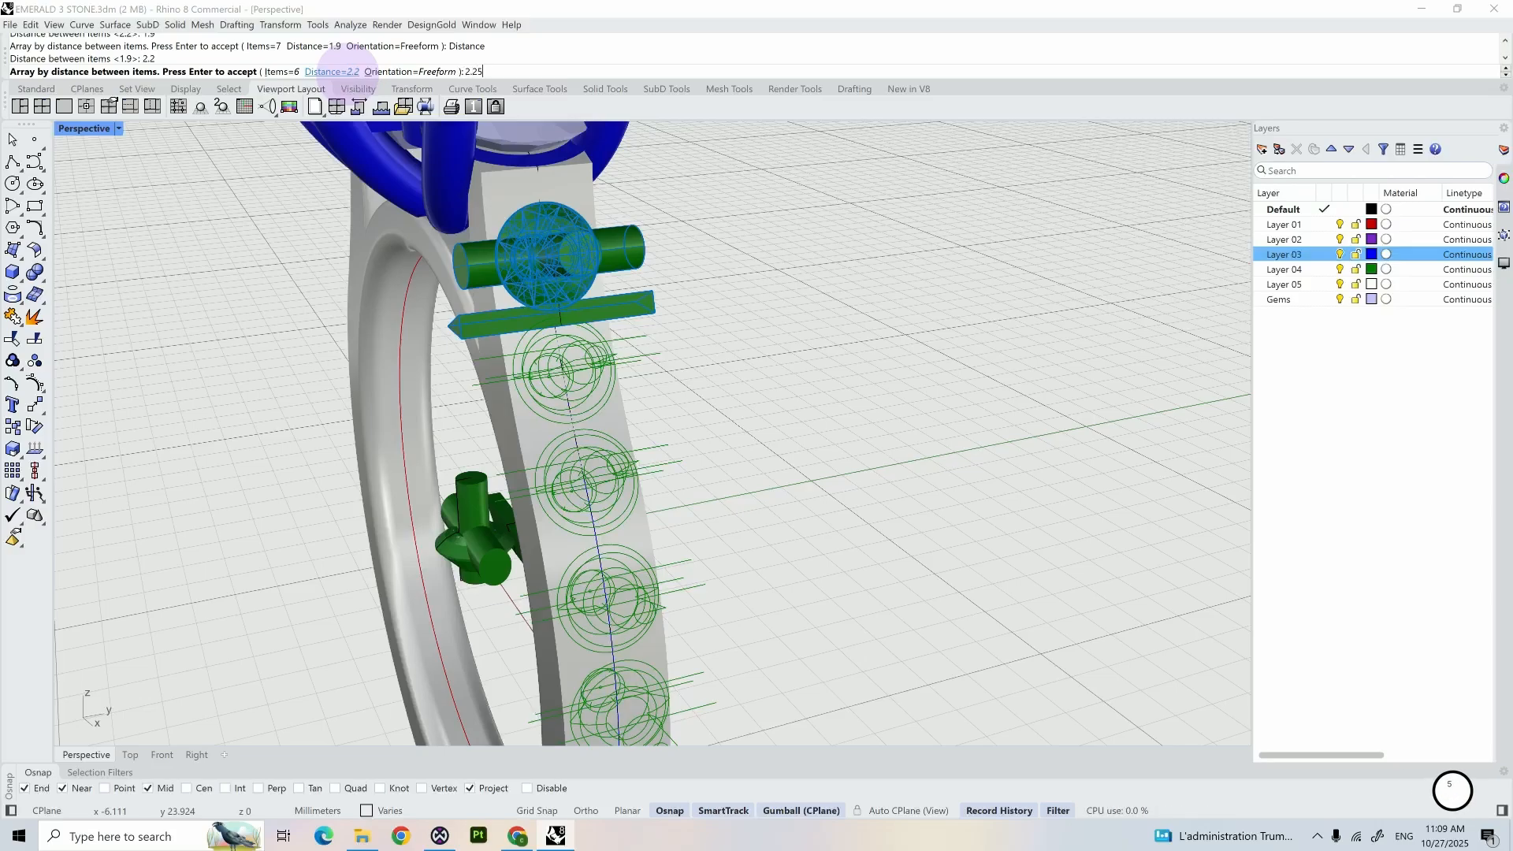
text(2.25)
key(Return)
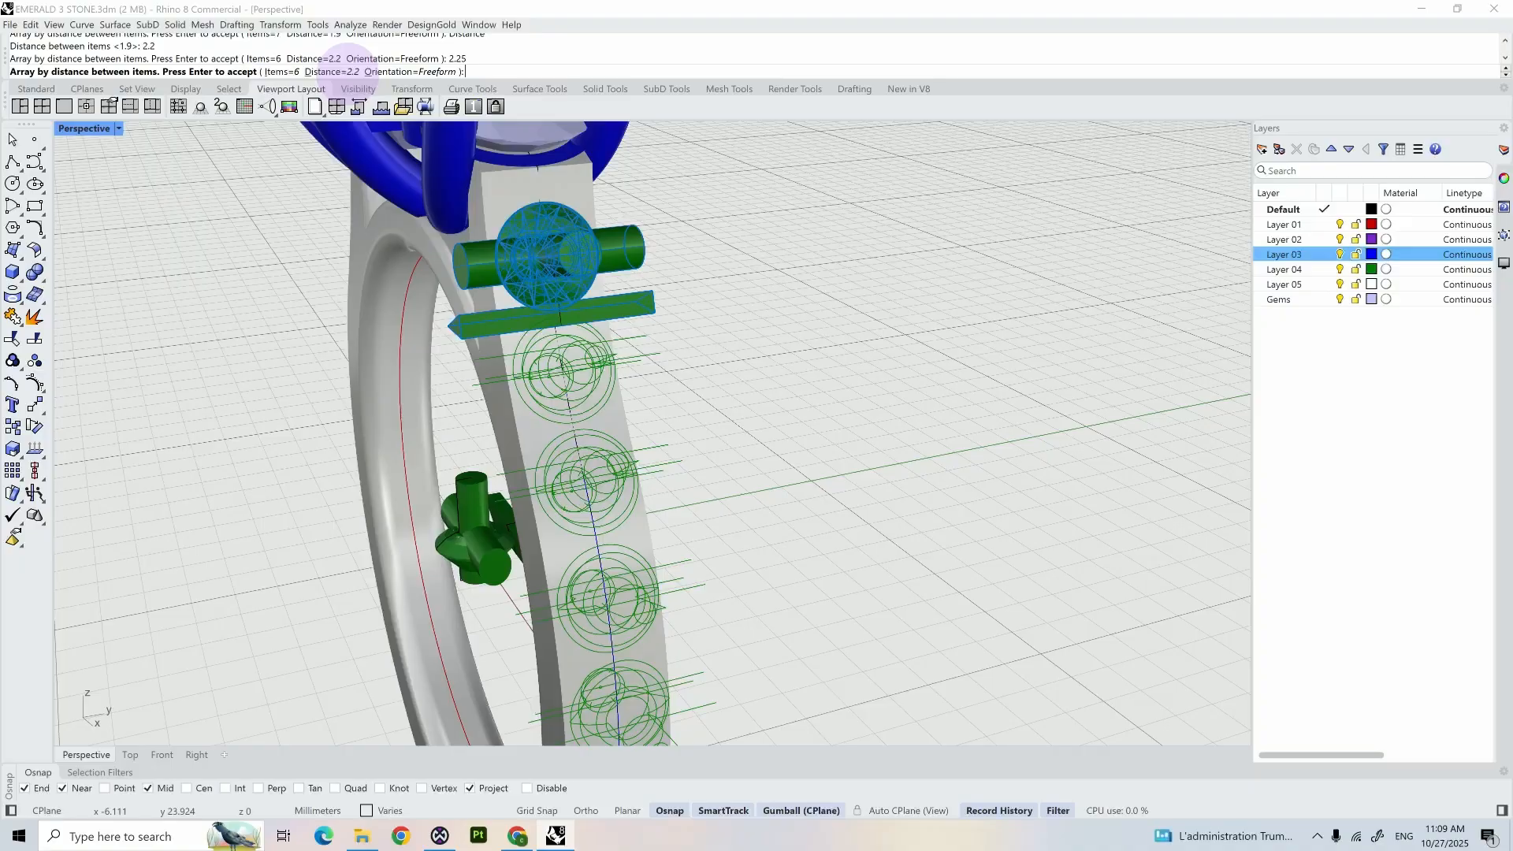
key(Return)
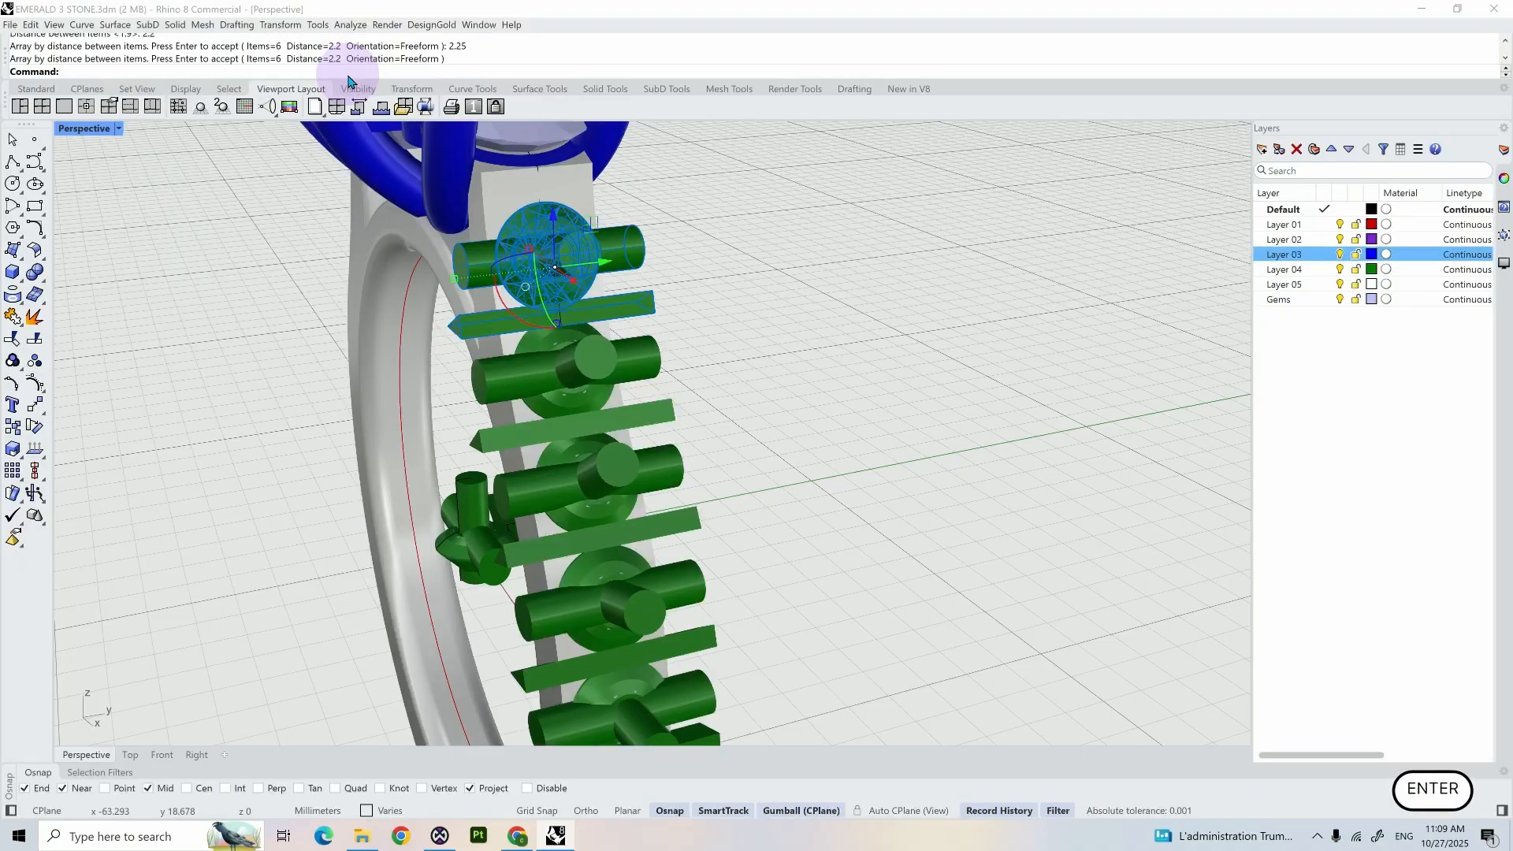
- Delete the lowest gem of the new array together with its bearing, cylinder and triangular cutters
right_drag(323, 365, 297, 382)
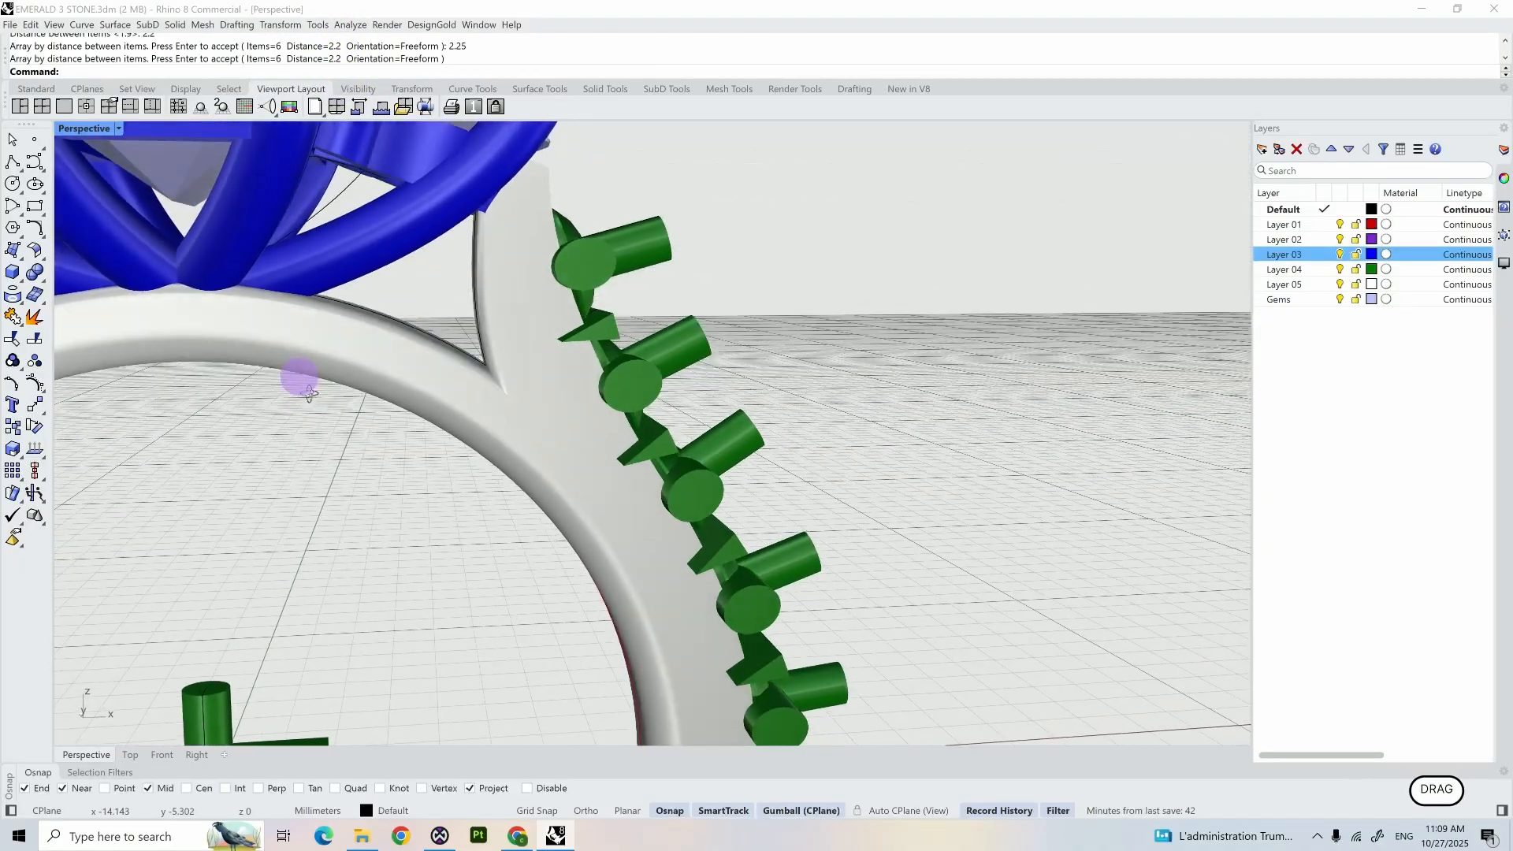
scroll(310, 450, down, 3)
shift+right_drag(309, 450, 577, 341)
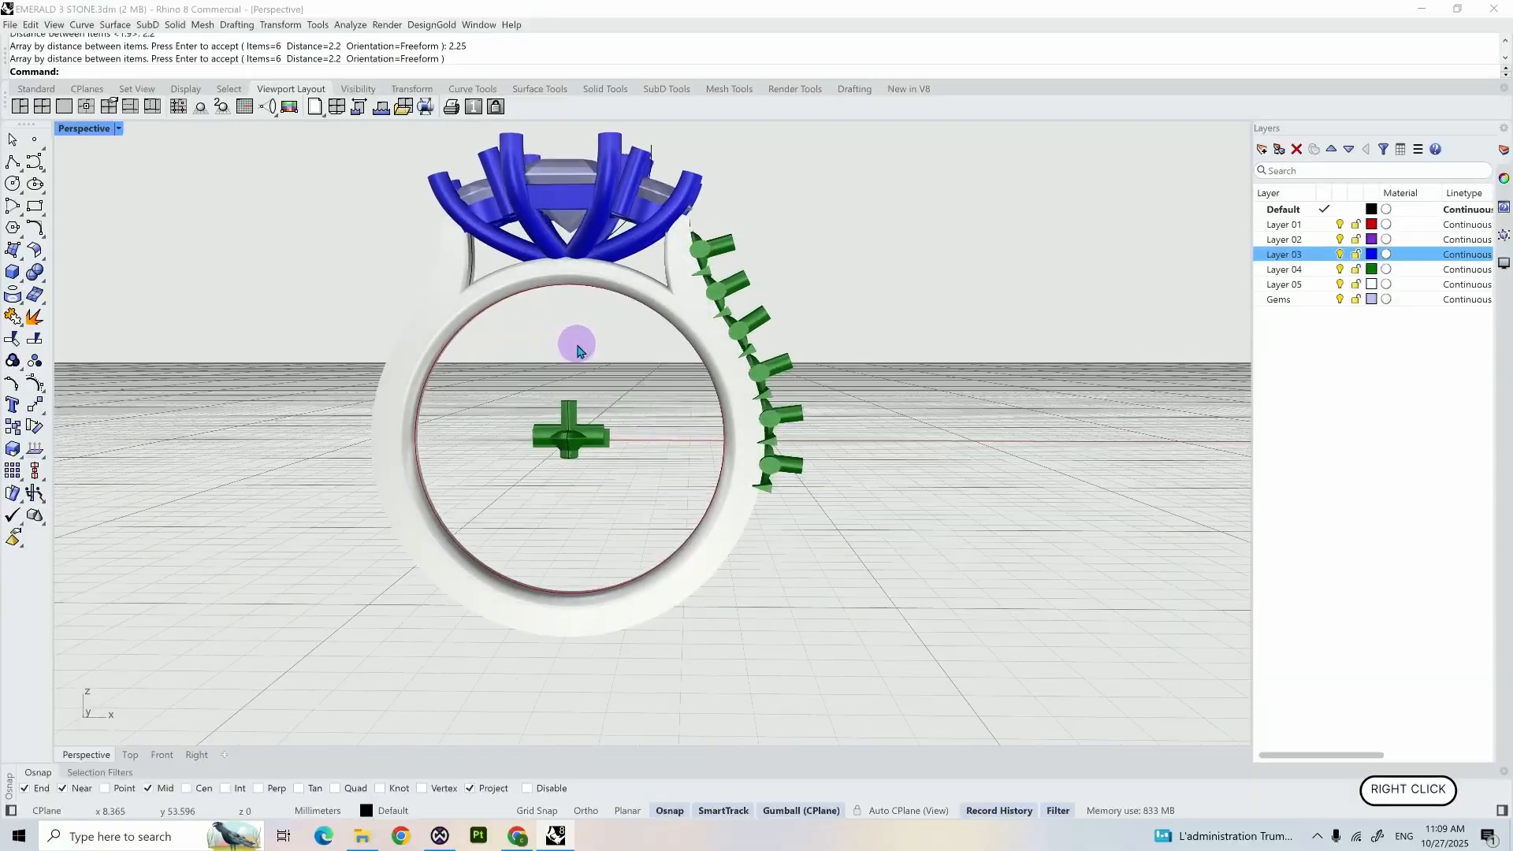
scroll(803, 504, up, 5)
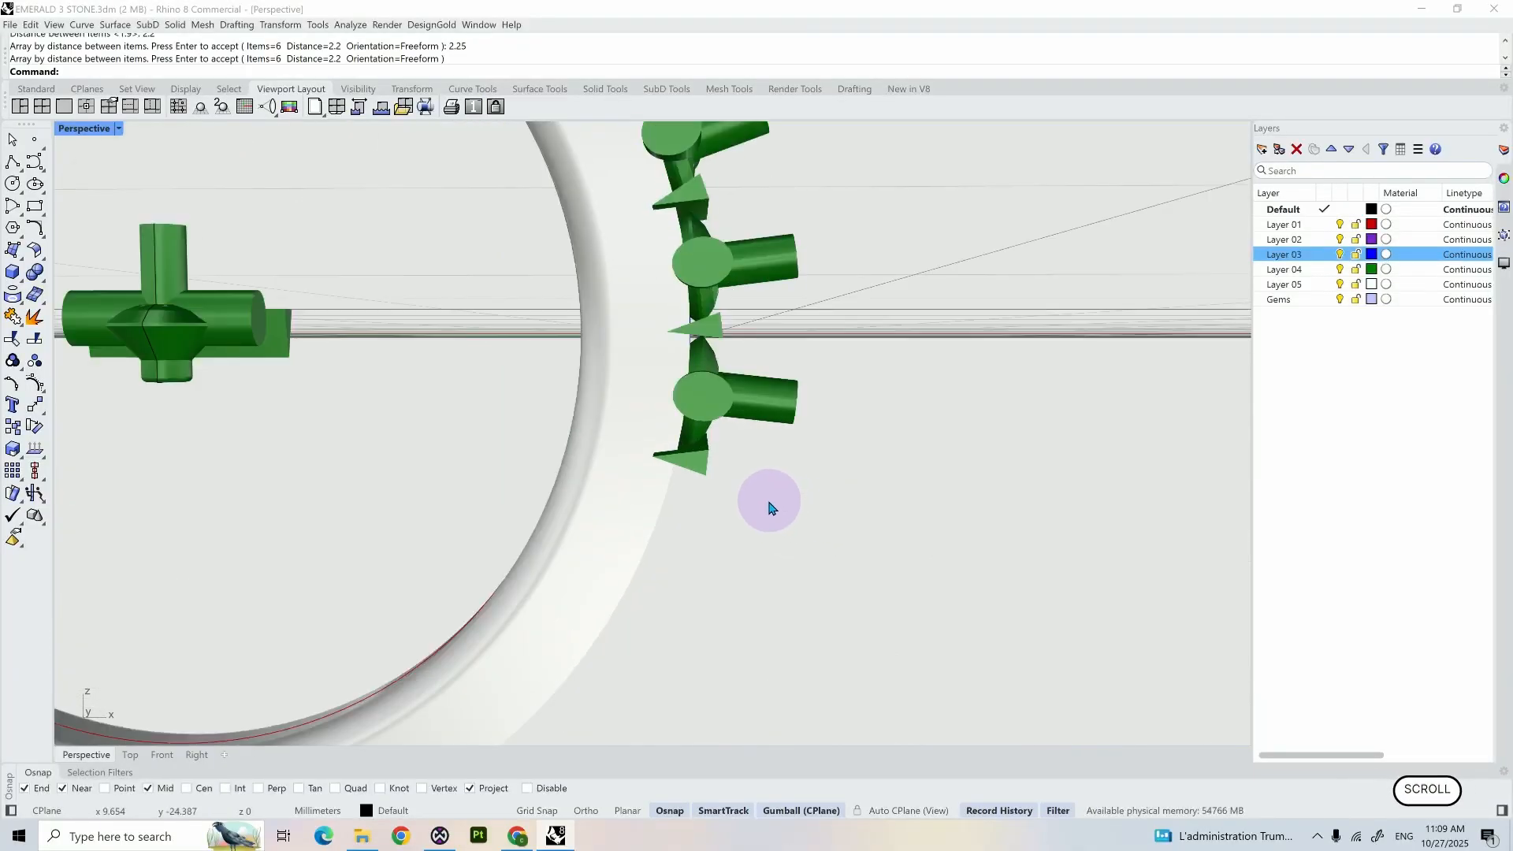
right_drag(769, 499, 709, 450)
shift+click(712, 453)
shift+click(668, 369)
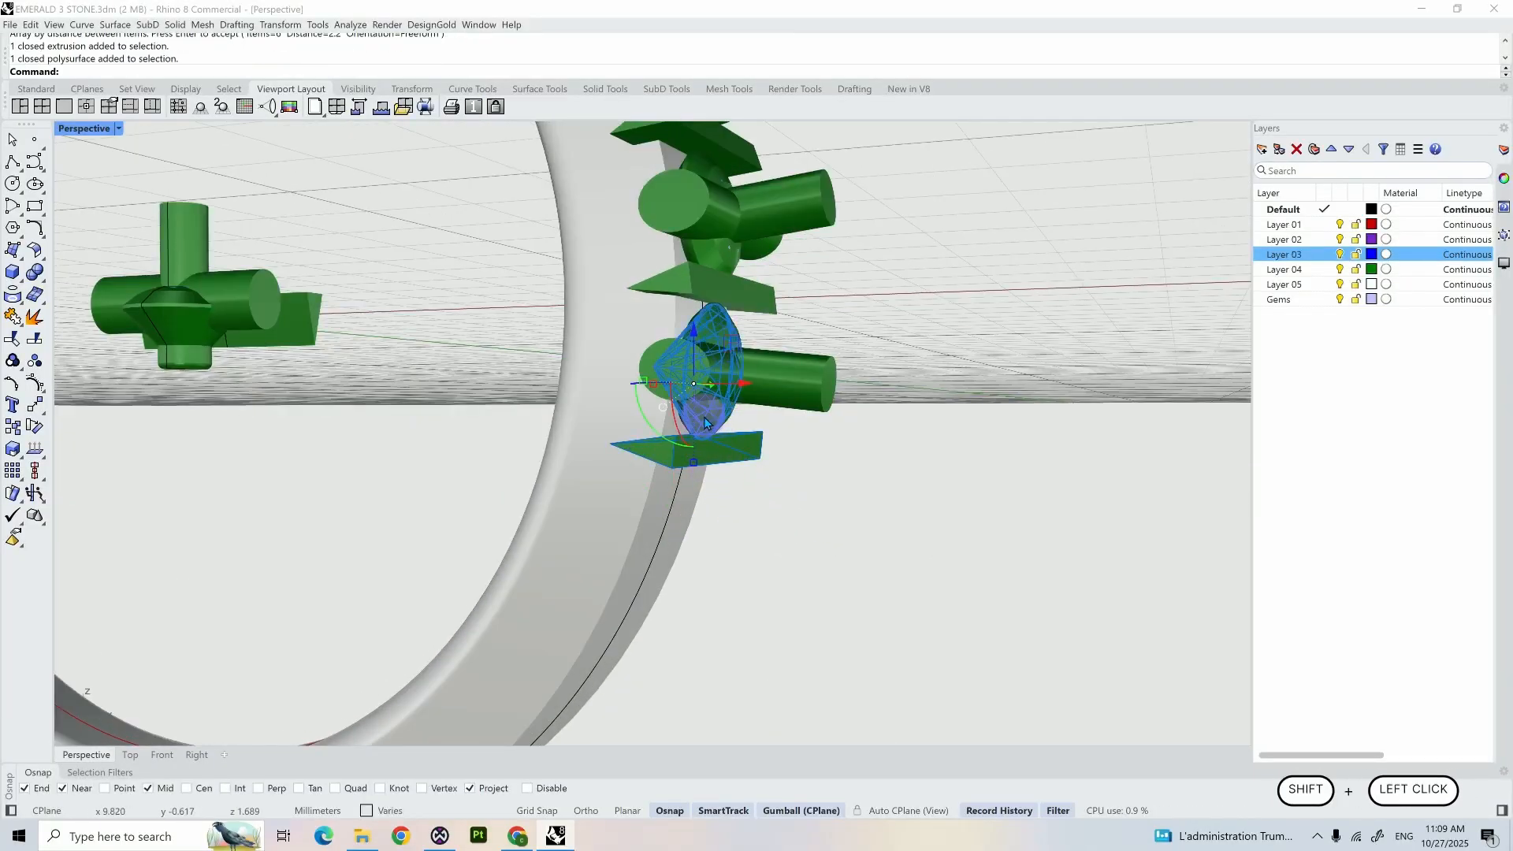
shift+click(778, 408)
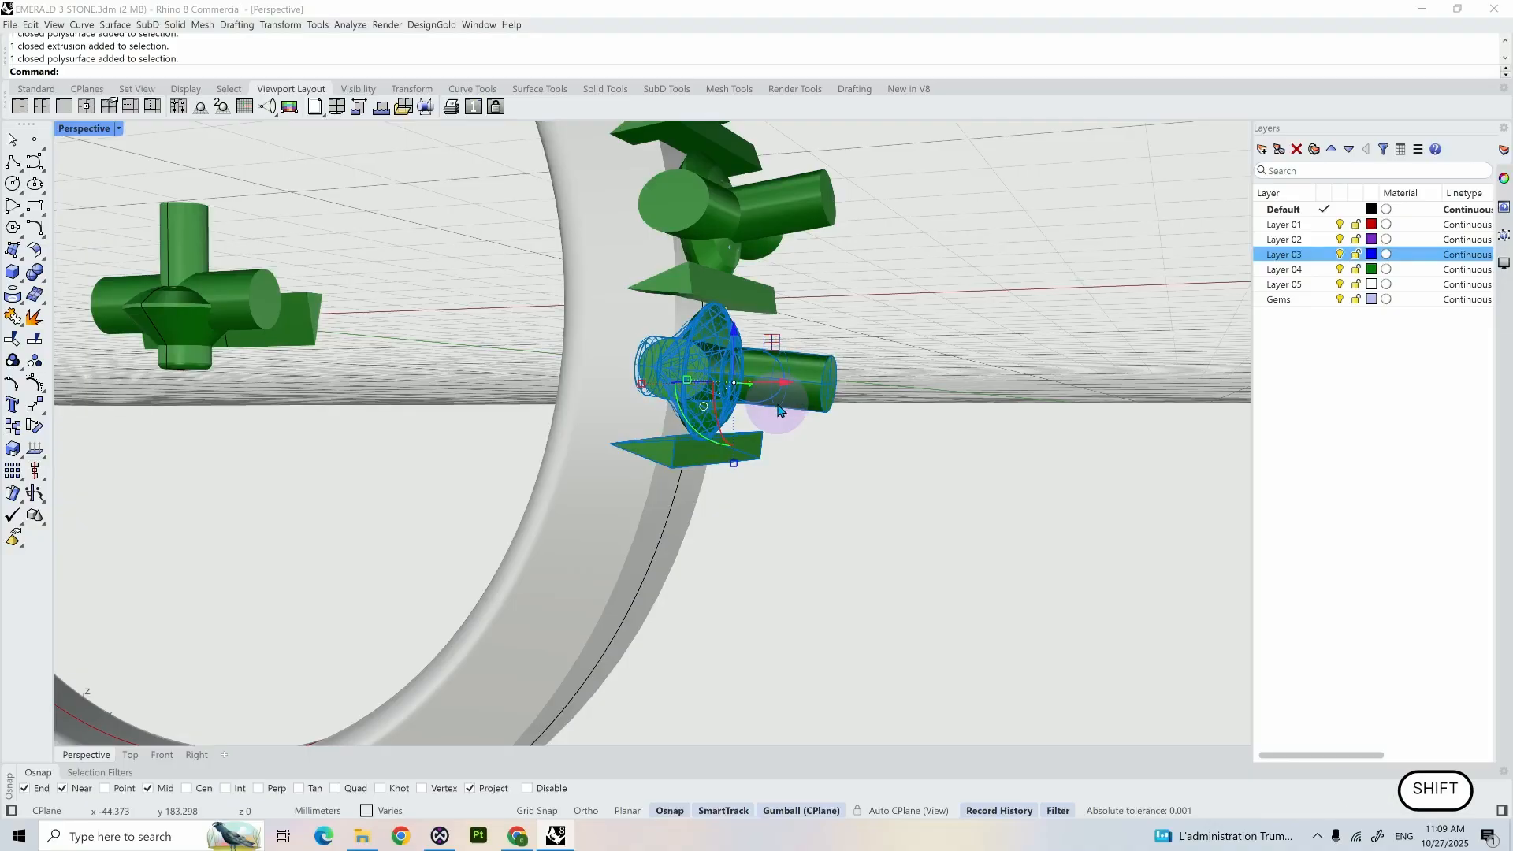
key(Delete)
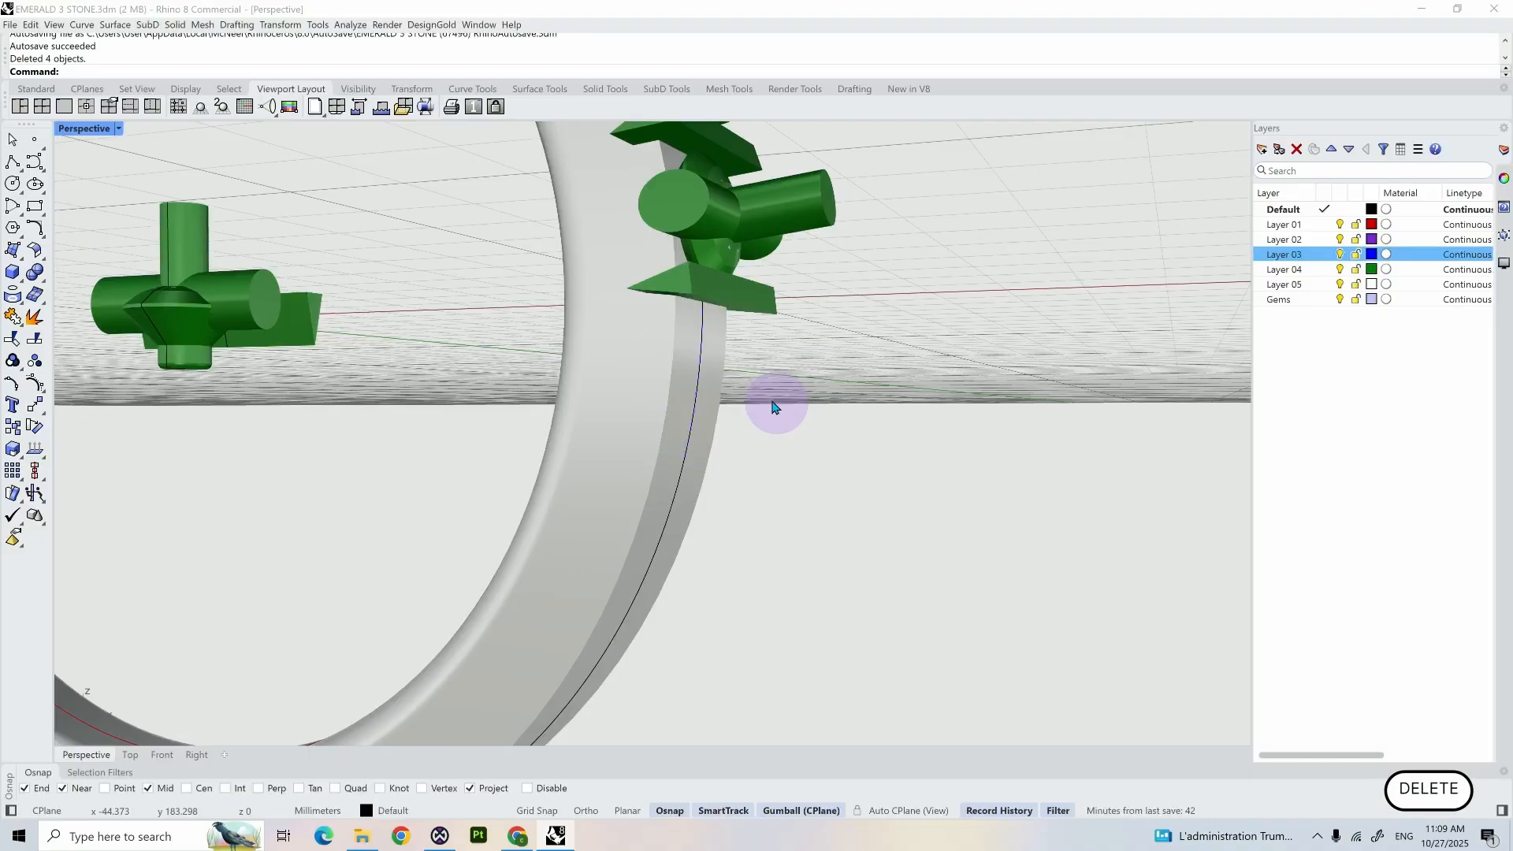
- In the Front view, copy the triangular cutter below the first shoulder gem and move the copy to the gem's upper edge
scroll(774, 406, down, 5)
mouse_move(773, 403)
right_down()
mouse_move(799, 421)
mouse_move(766, 399)
right_up()
scroll(787, 418, down, 6)
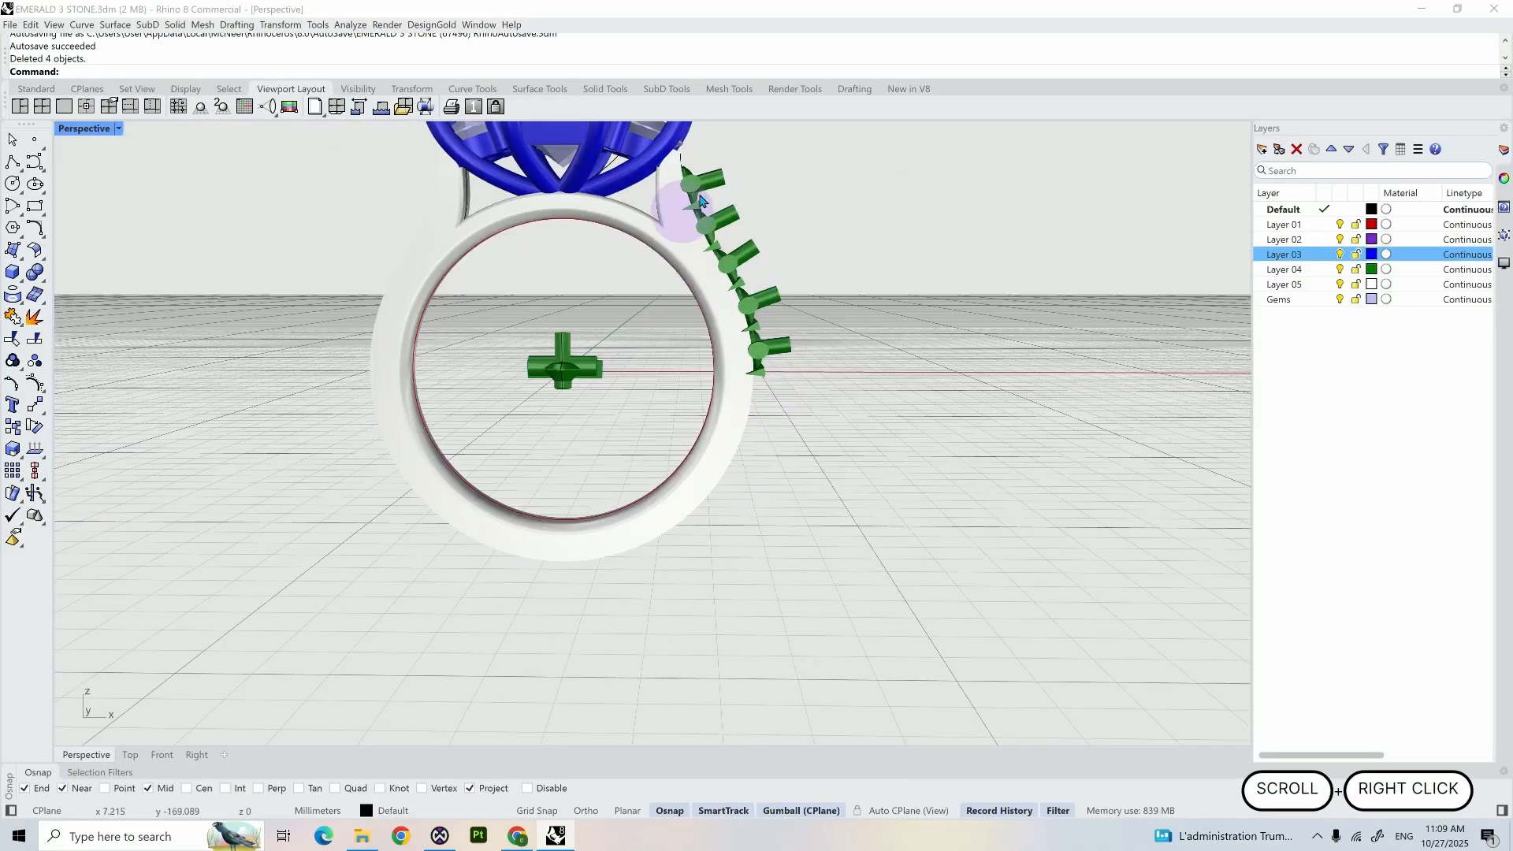
click(206, 754)
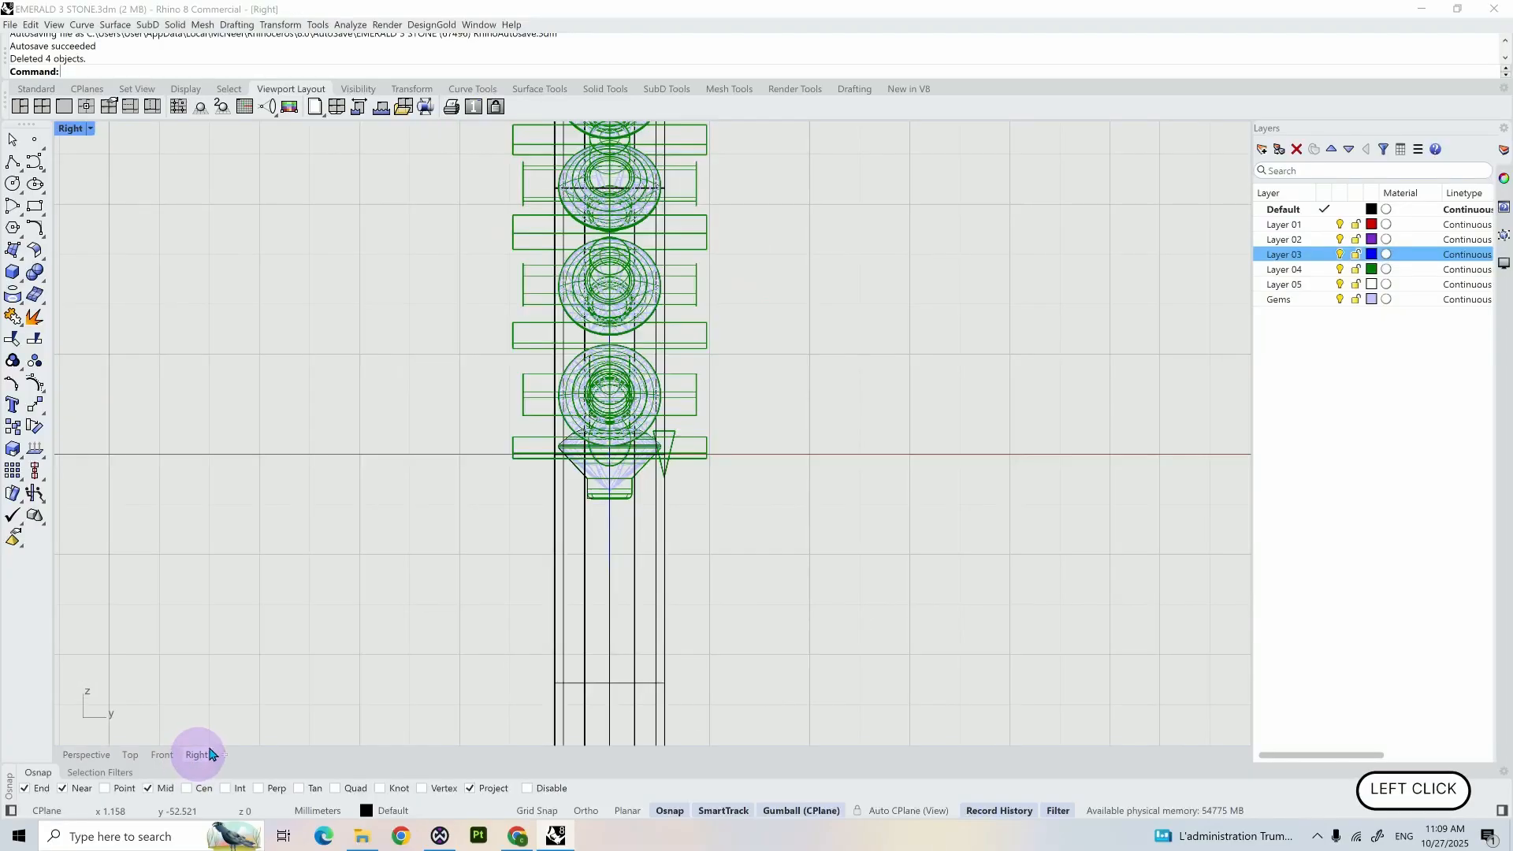
click(161, 754)
scroll(489, 228, up, 3)
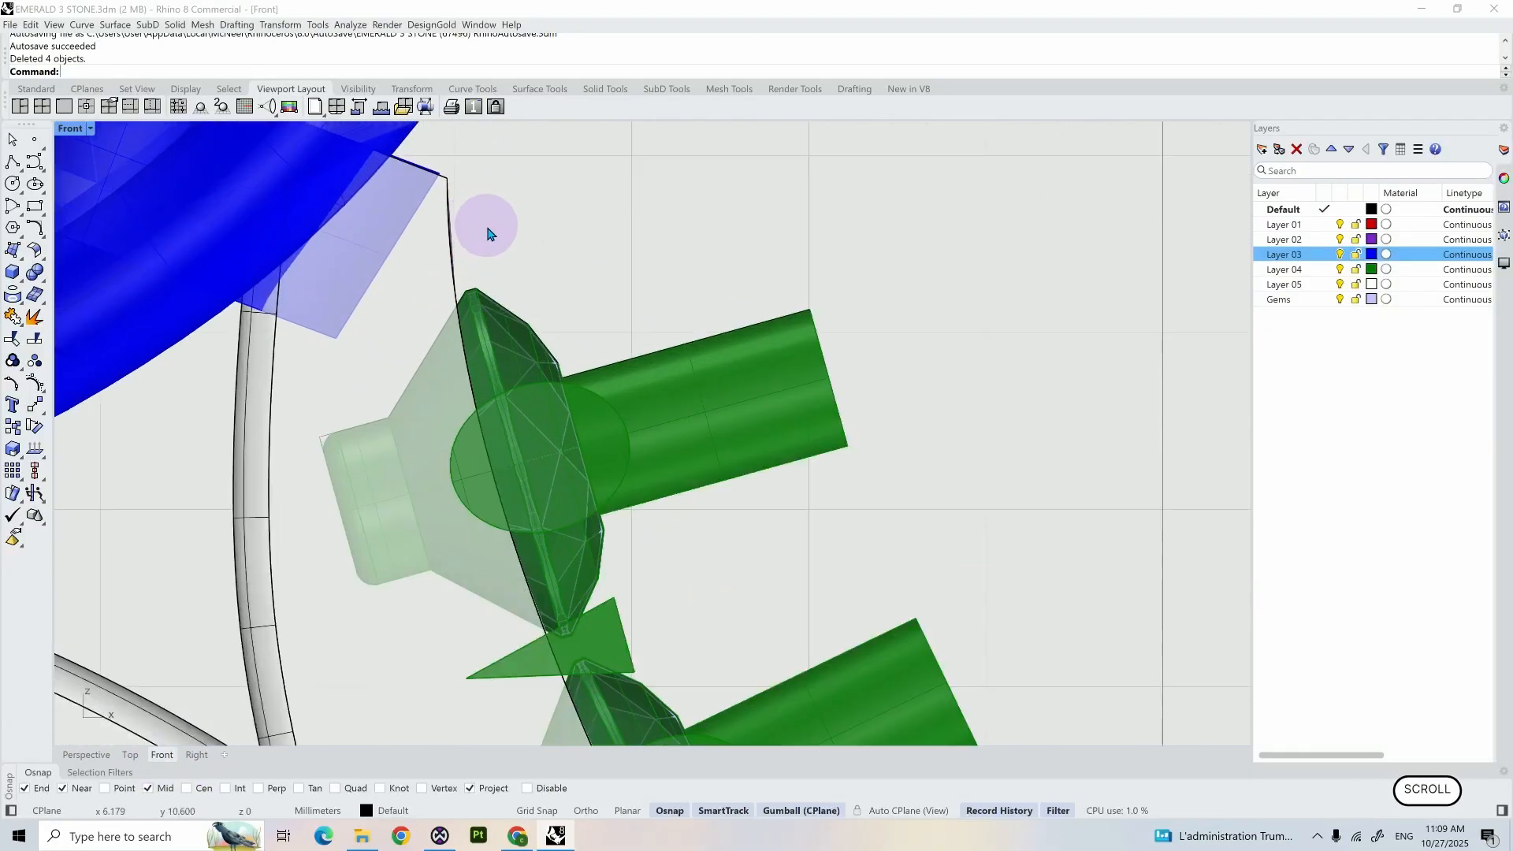
shift+right_drag(713, 520, 693, 362)
shift+click(602, 392)
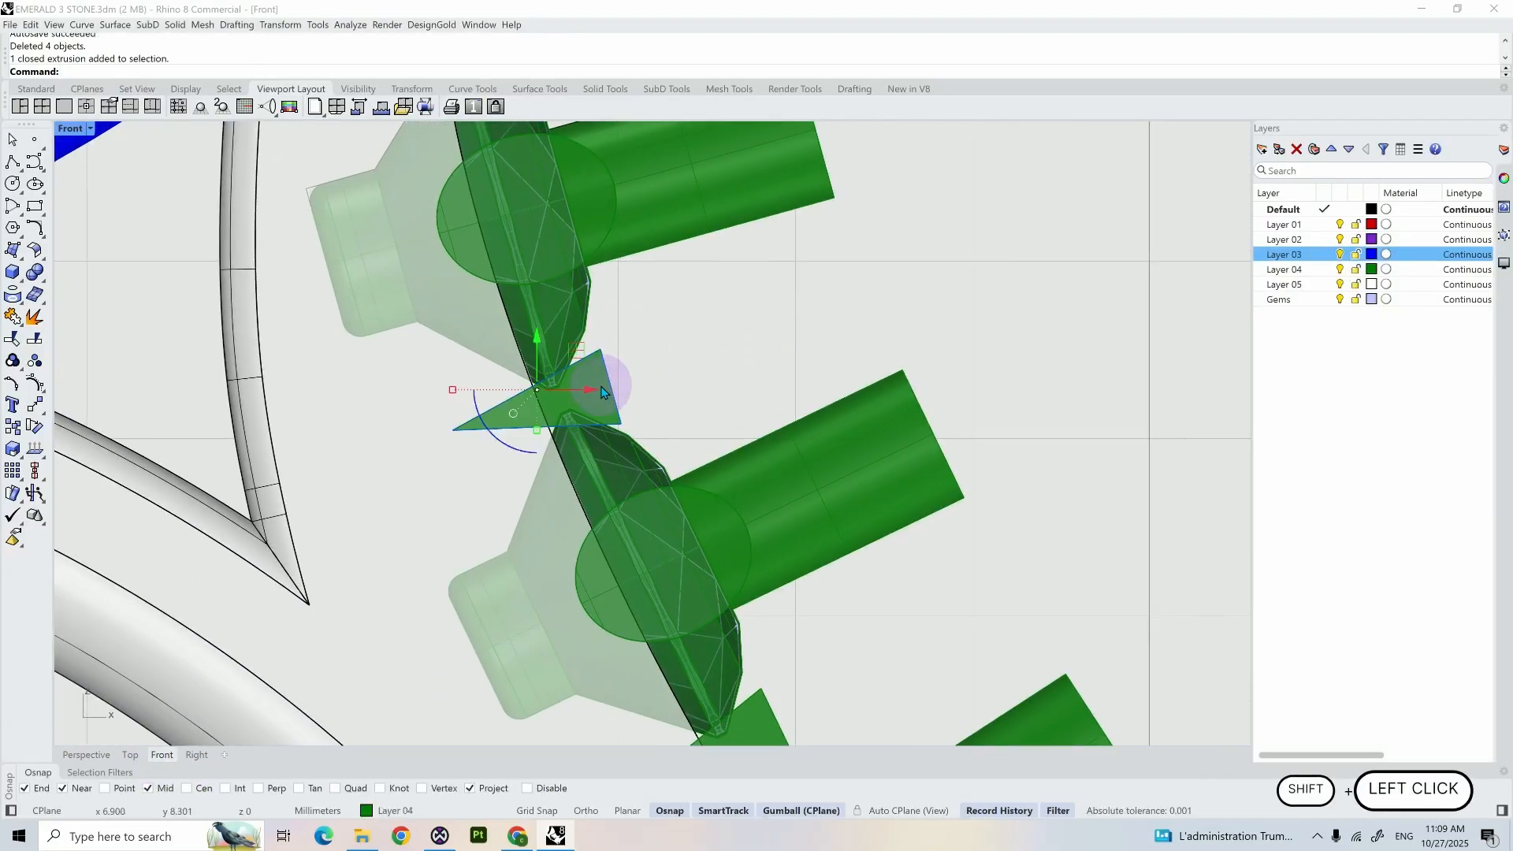
scroll(603, 392, down, 2)
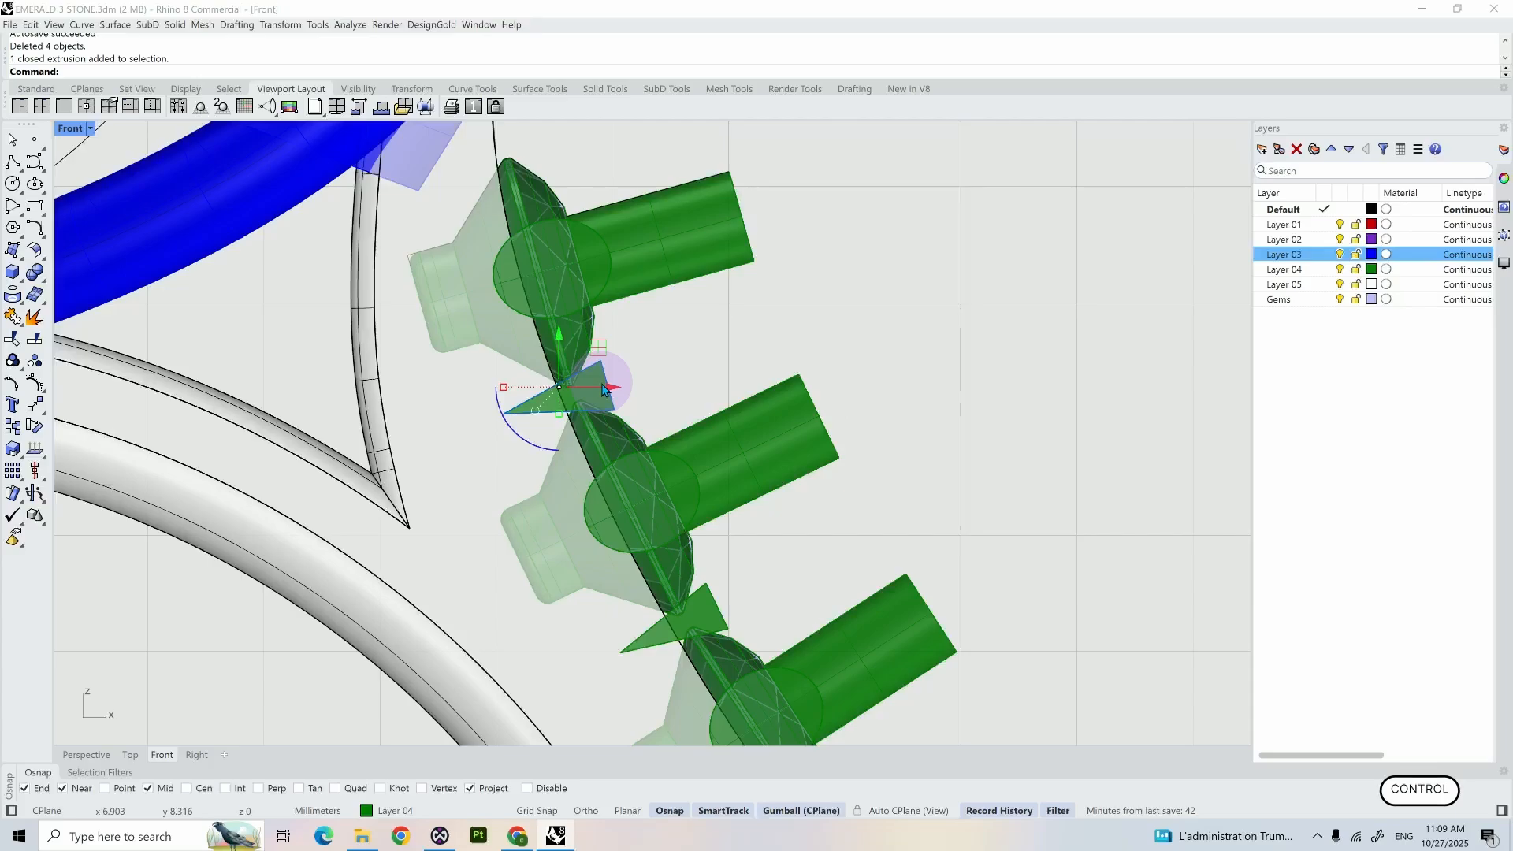
key(ctrl+c)
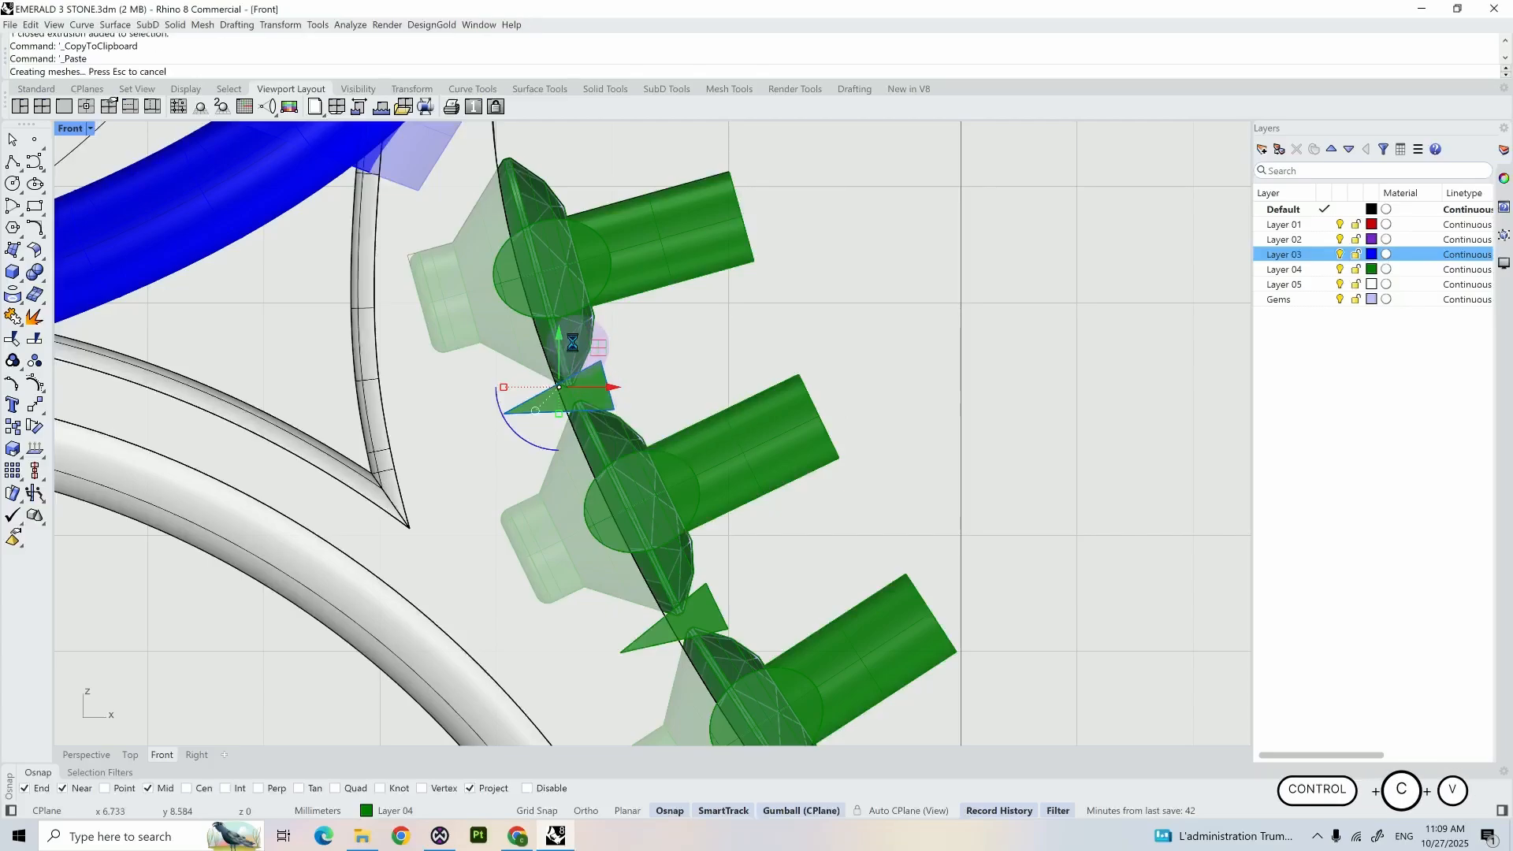
key(ctrl+v)
drag(601, 344, 529, 126)
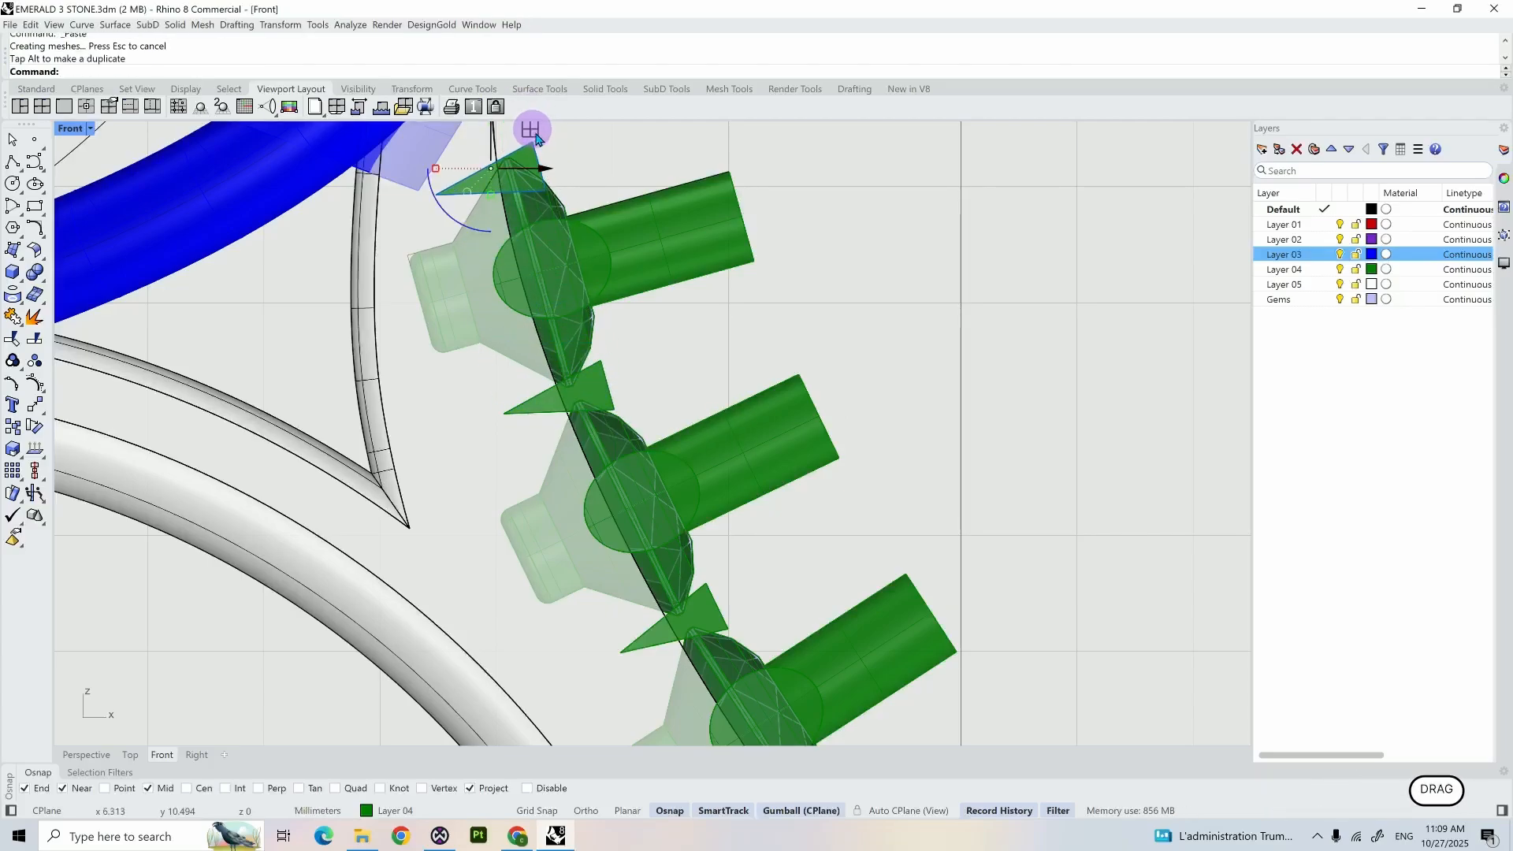
- Paste another copy of the triangular cutter and adjust the cutter placement at the upper edge of the first shoulder gem
key(ctrl+v)
shift+right_drag(561, 148, 617, 260)
scroll(575, 241, up, 2)
click(568, 240)
drag(566, 238, 580, 210)
scroll(658, 217, down, 5)
scroll(659, 217, down, 1)
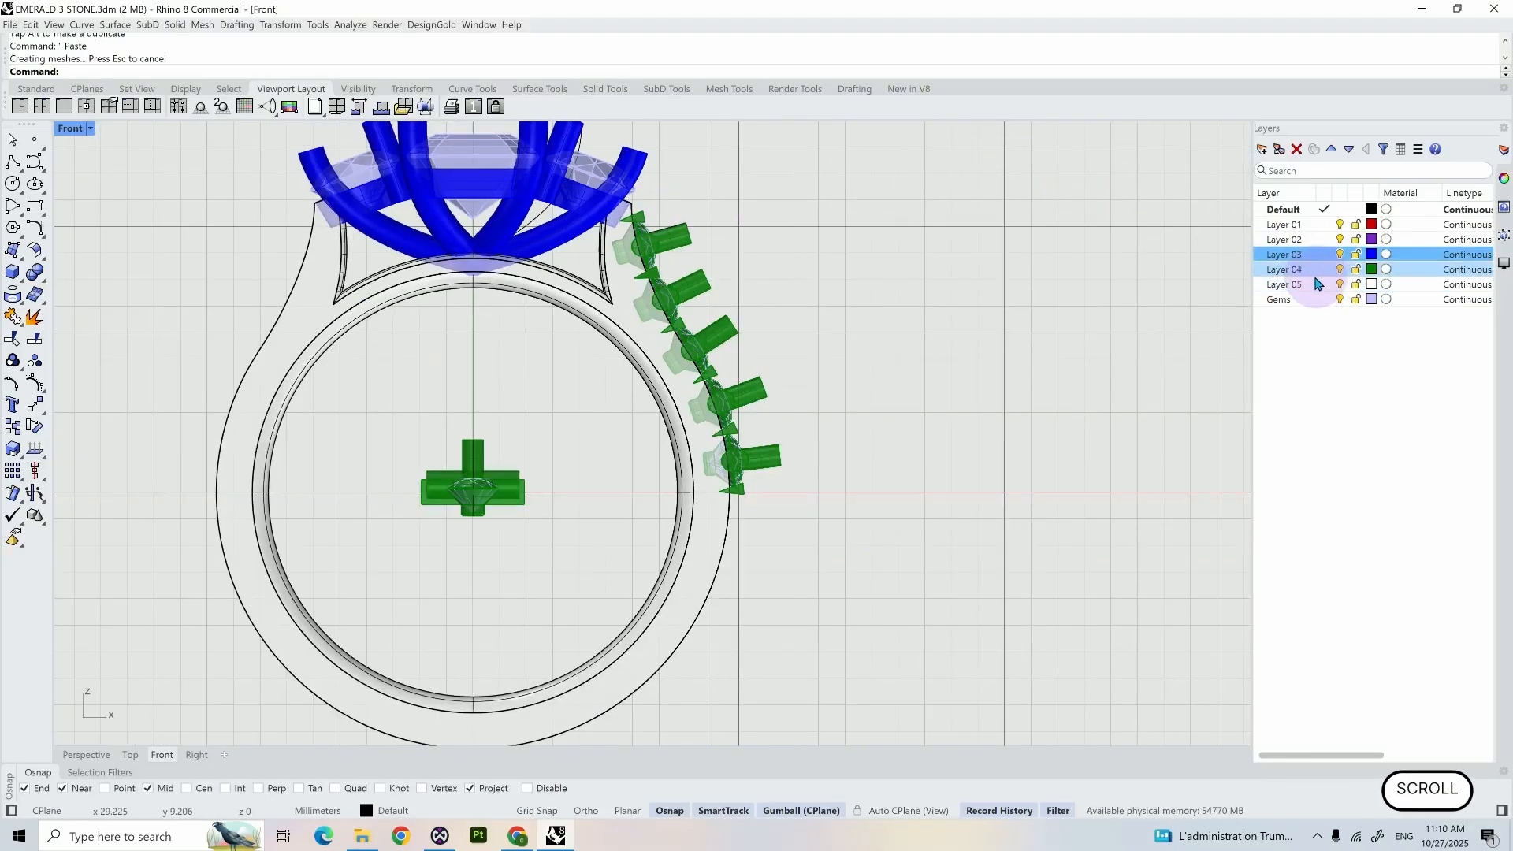
- Select all Layer 04 and Gems objects, excluding the set at the ring's centre and the three main stones
right_click(1319, 272)
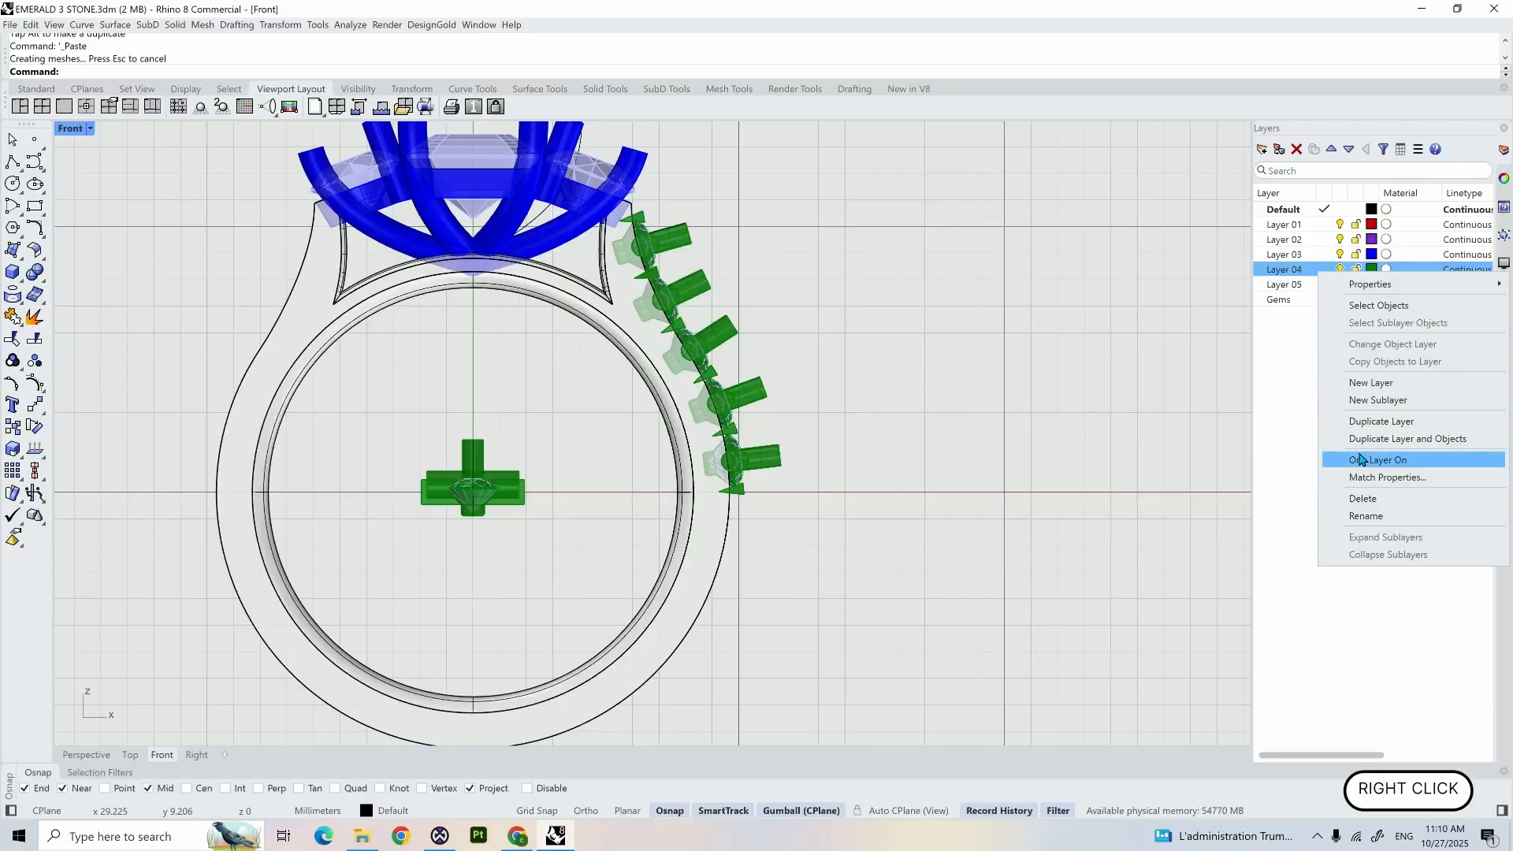
click(1360, 306)
right_click(1314, 303)
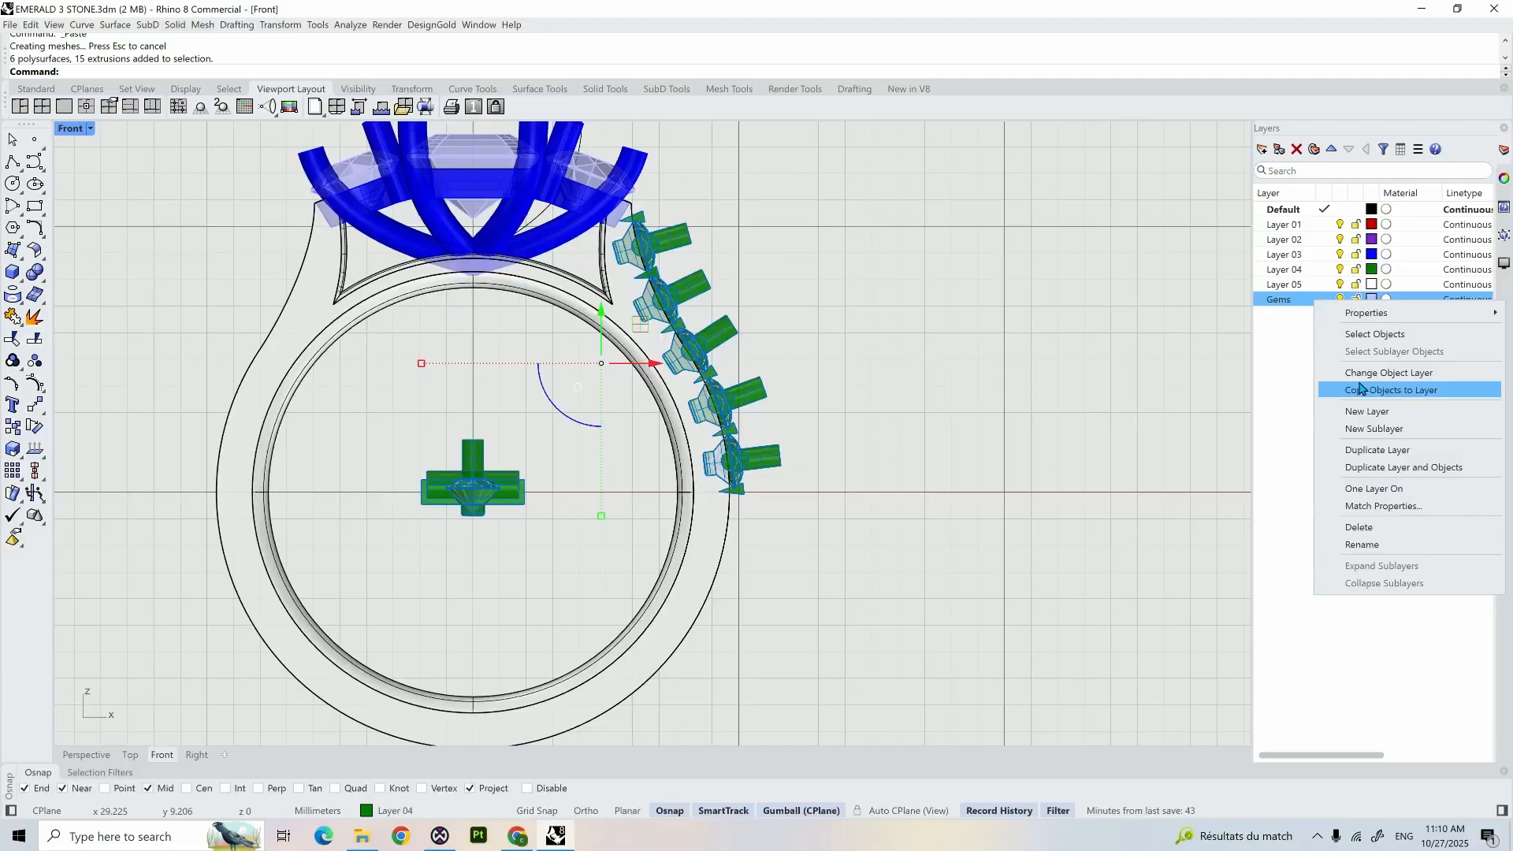
click(1372, 334)
ctrl+drag(402, 410, 581, 575)
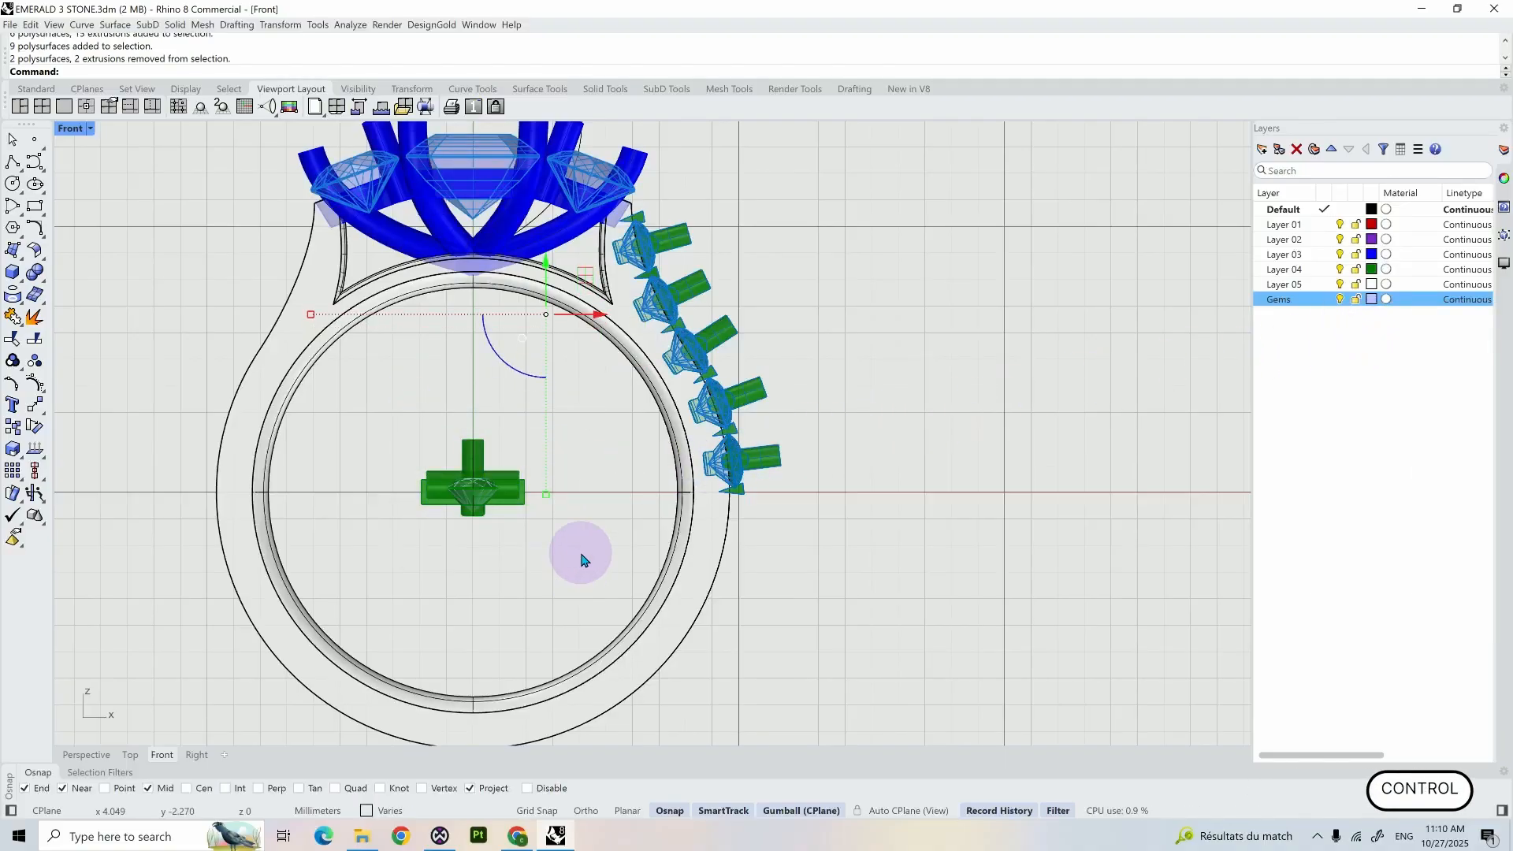
ctrl+click(601, 175)
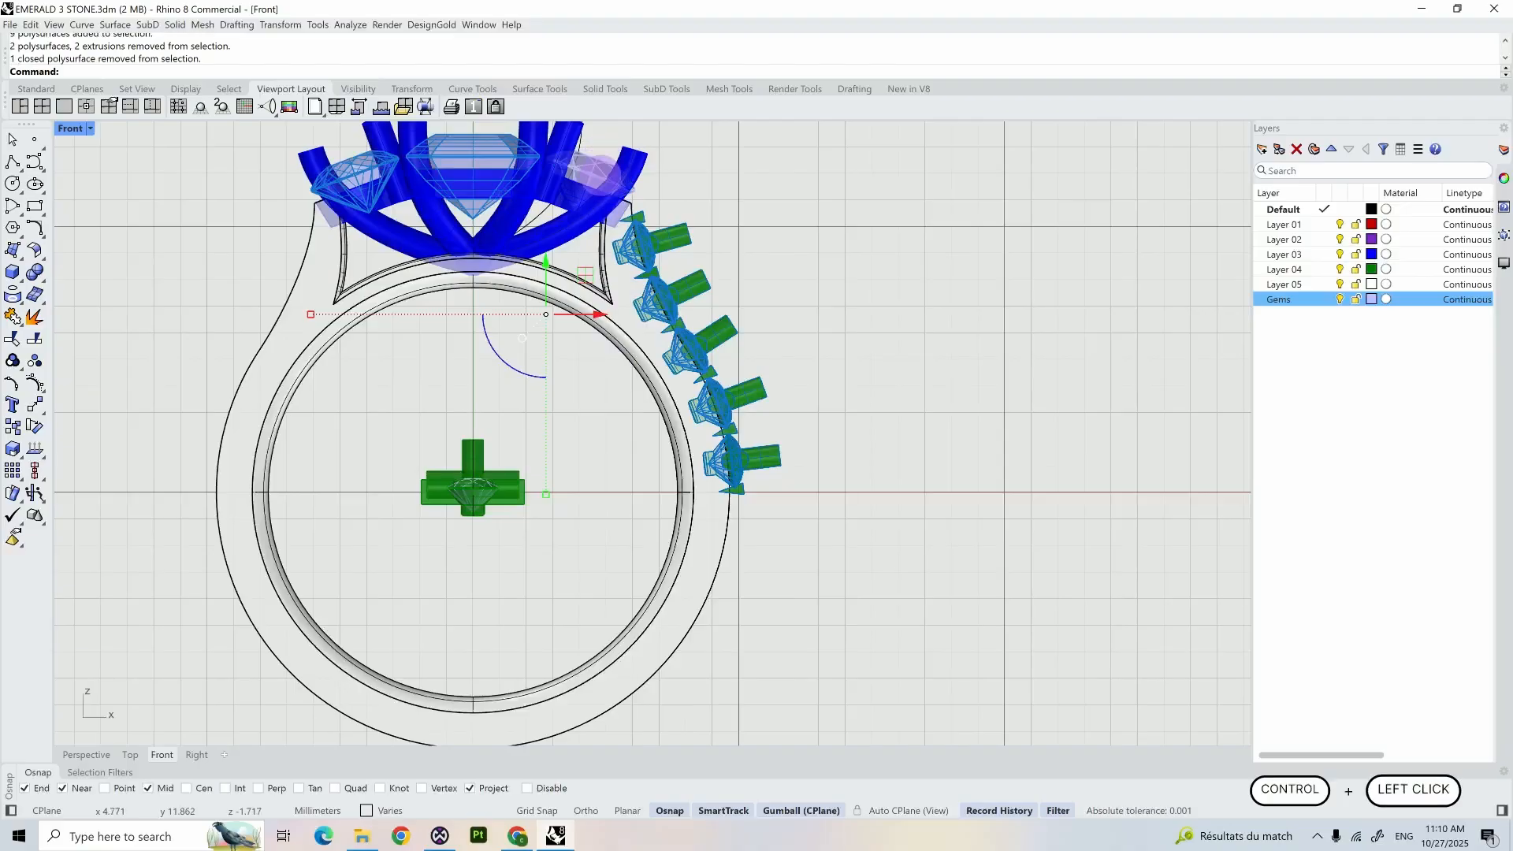
ctrl+click(476, 171)
ctrl+click(352, 167)
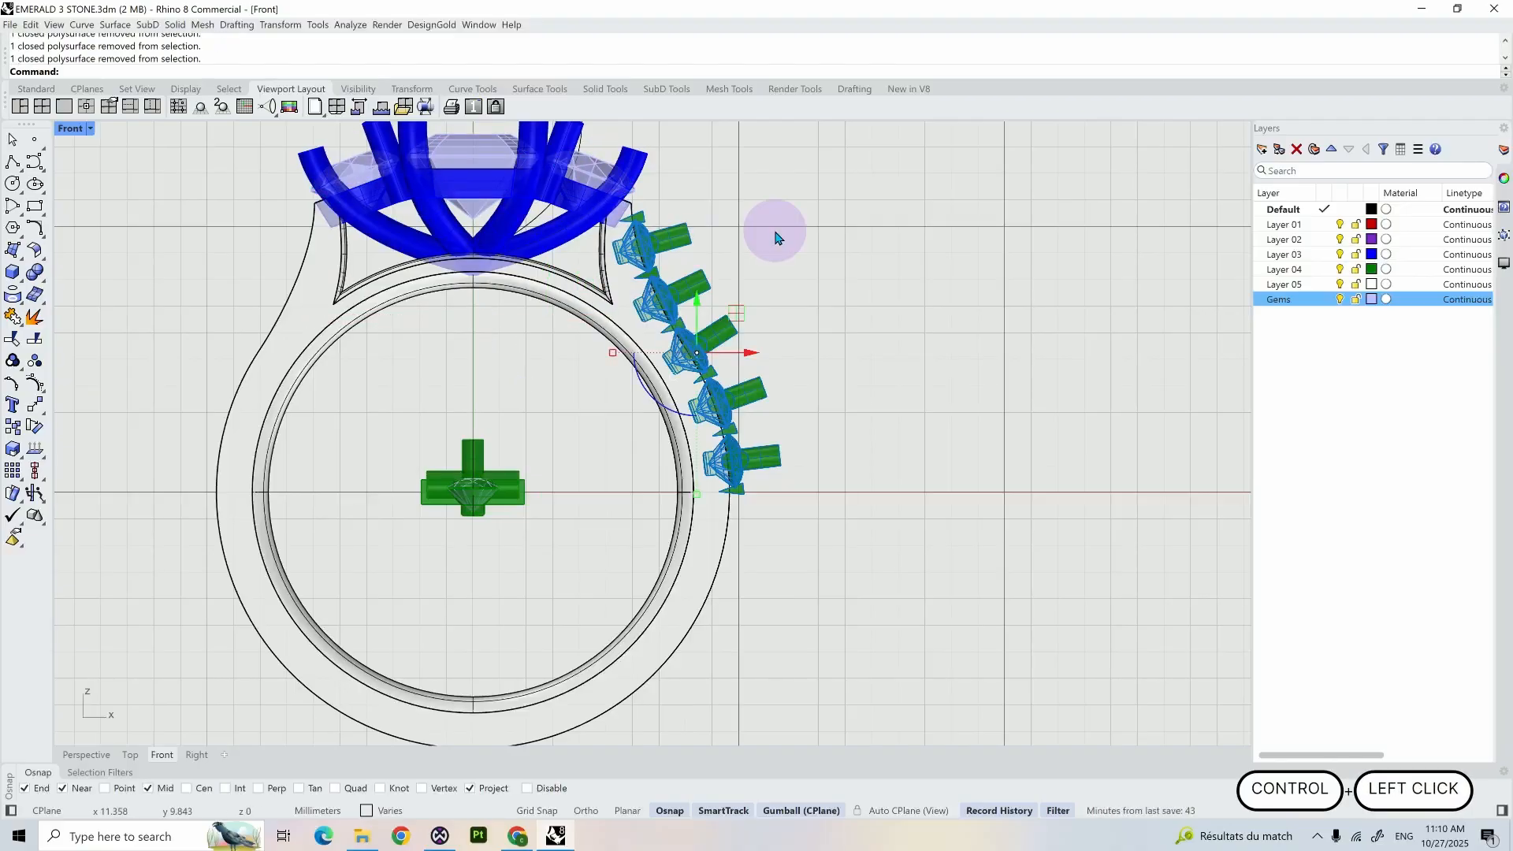
- Mirror the selected accent gems and cutters across the Y axis onto the opposite shoulder, then clear the selection
text(Mirror)
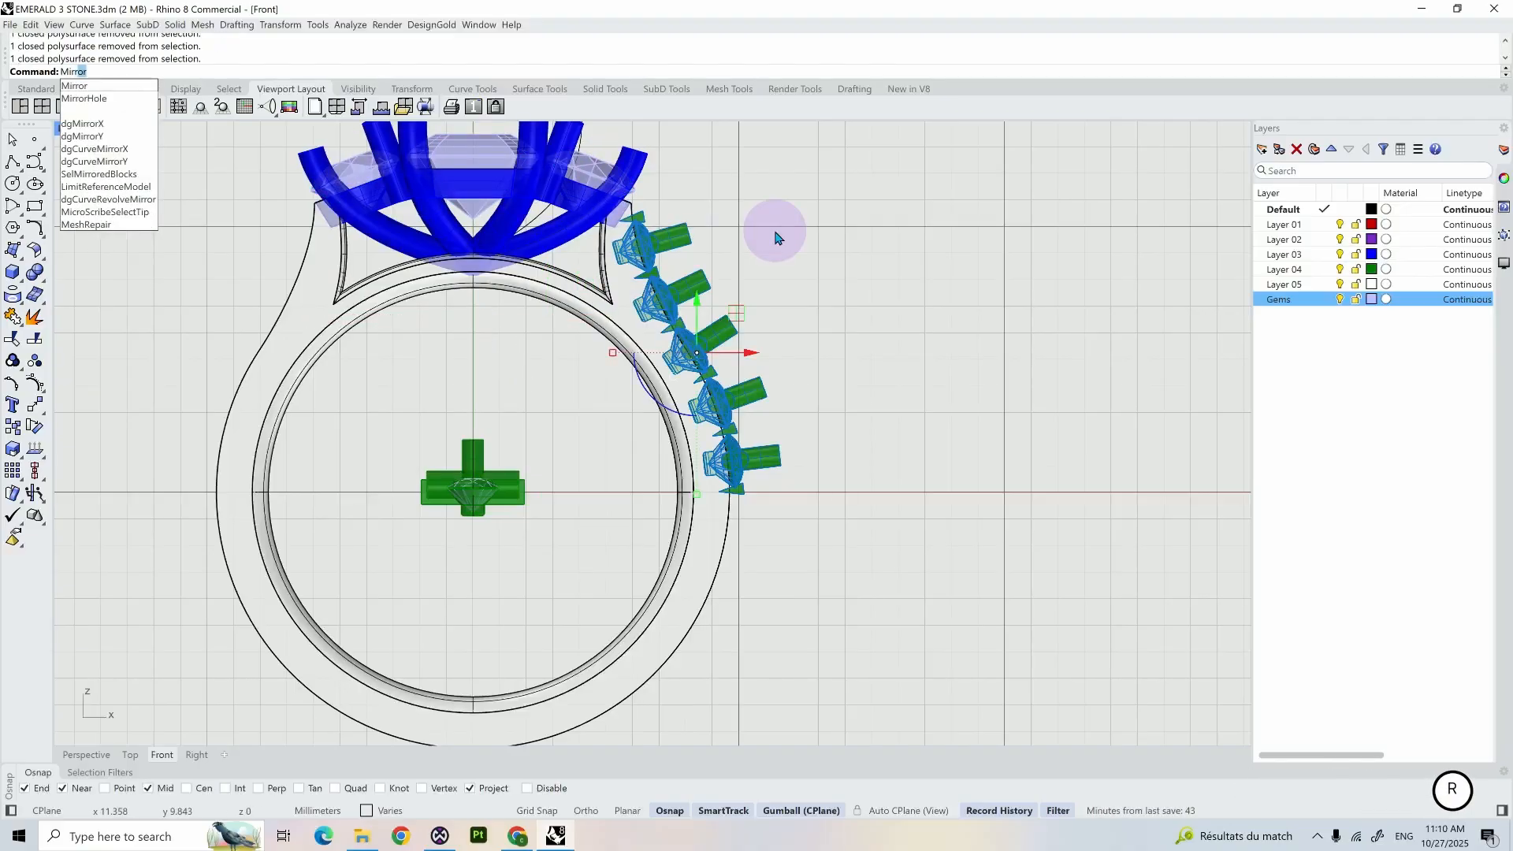
key(Return)
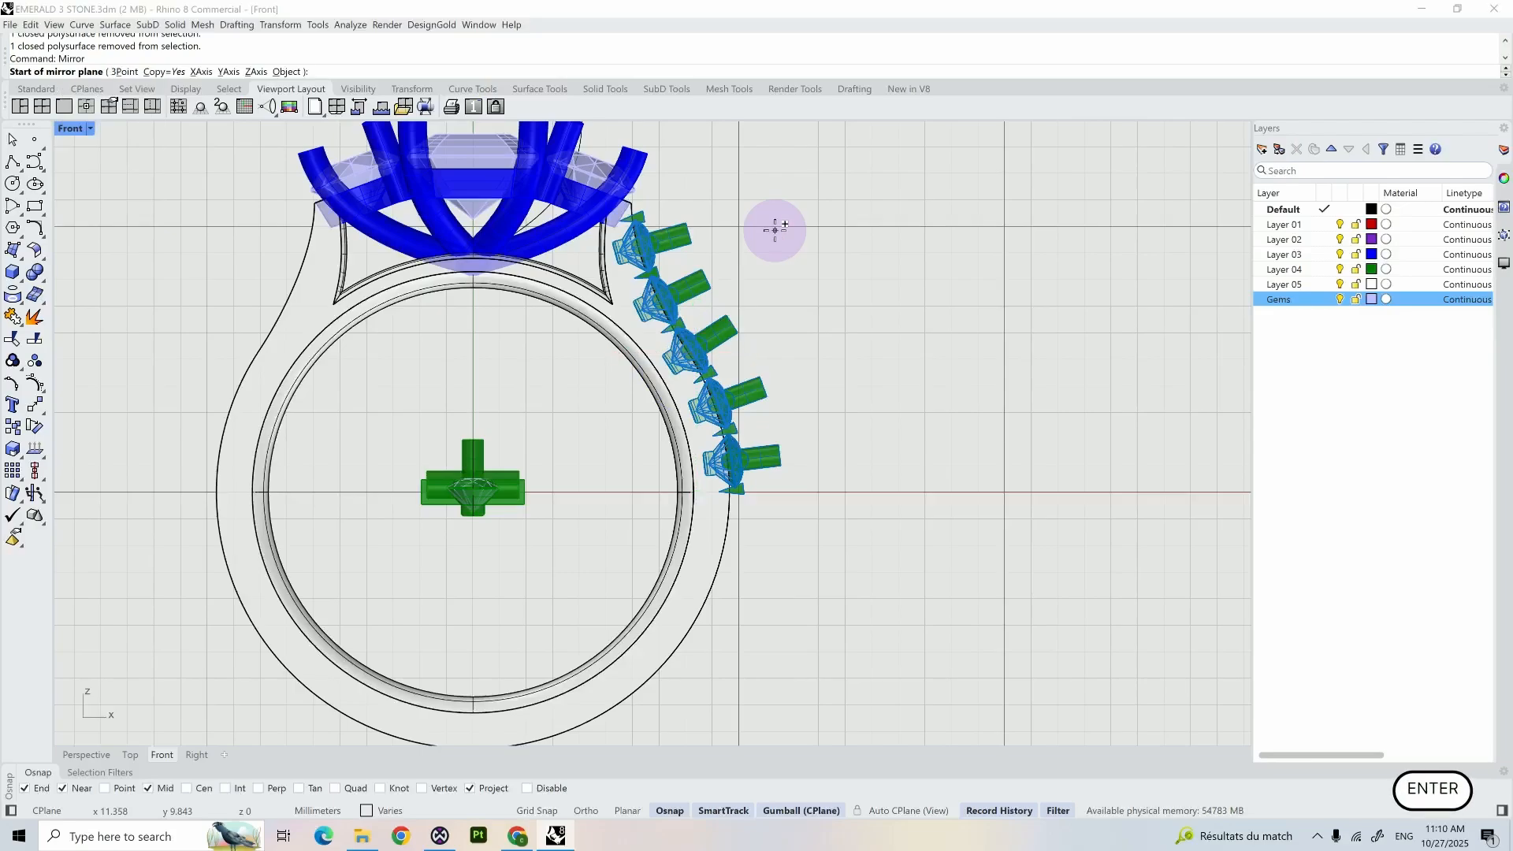
text(Y)
key(Return)
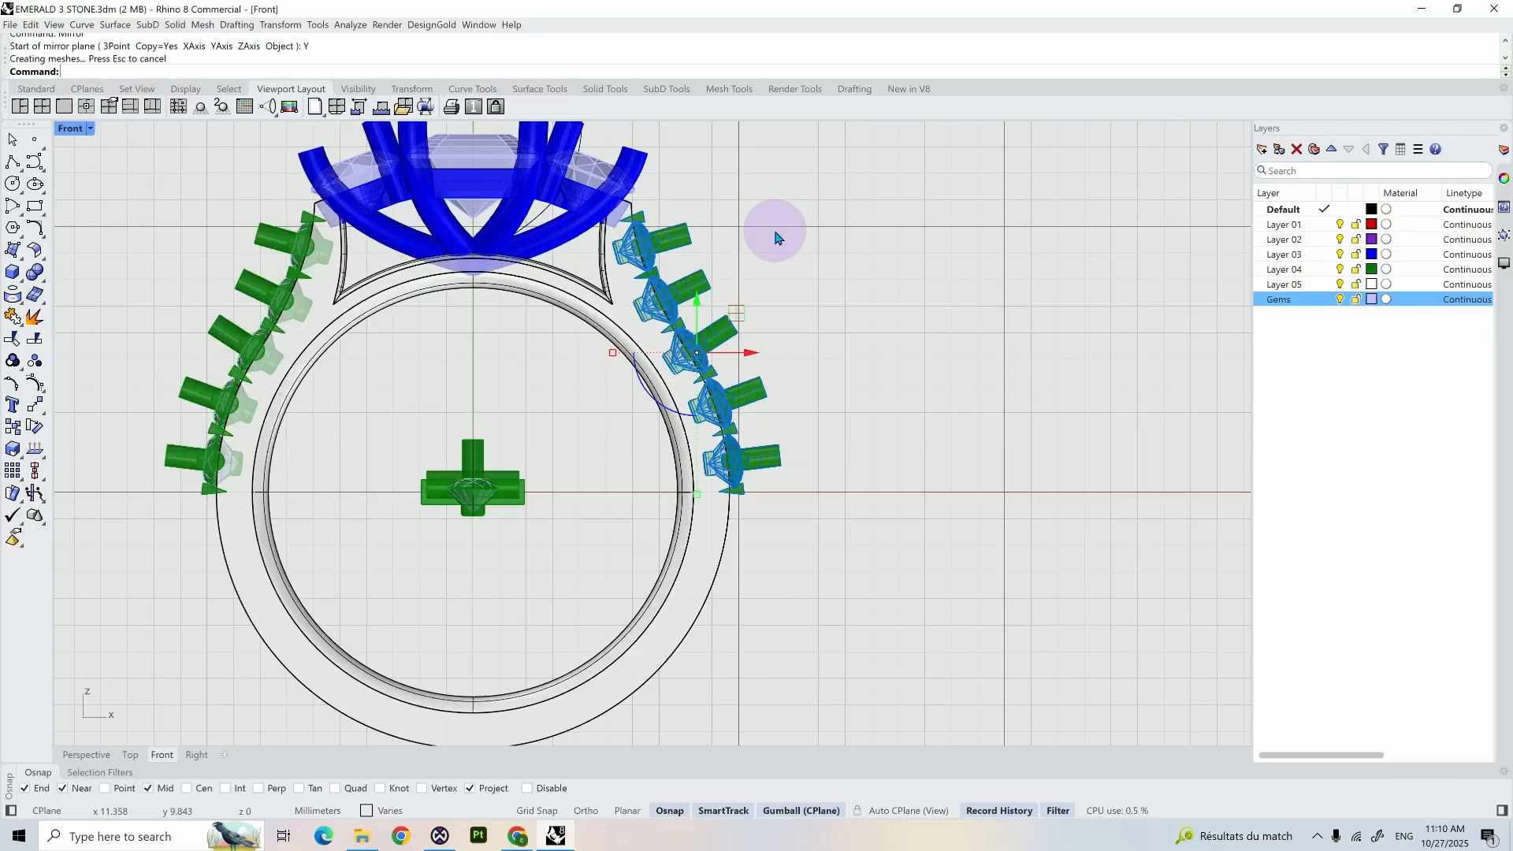
click(776, 236)
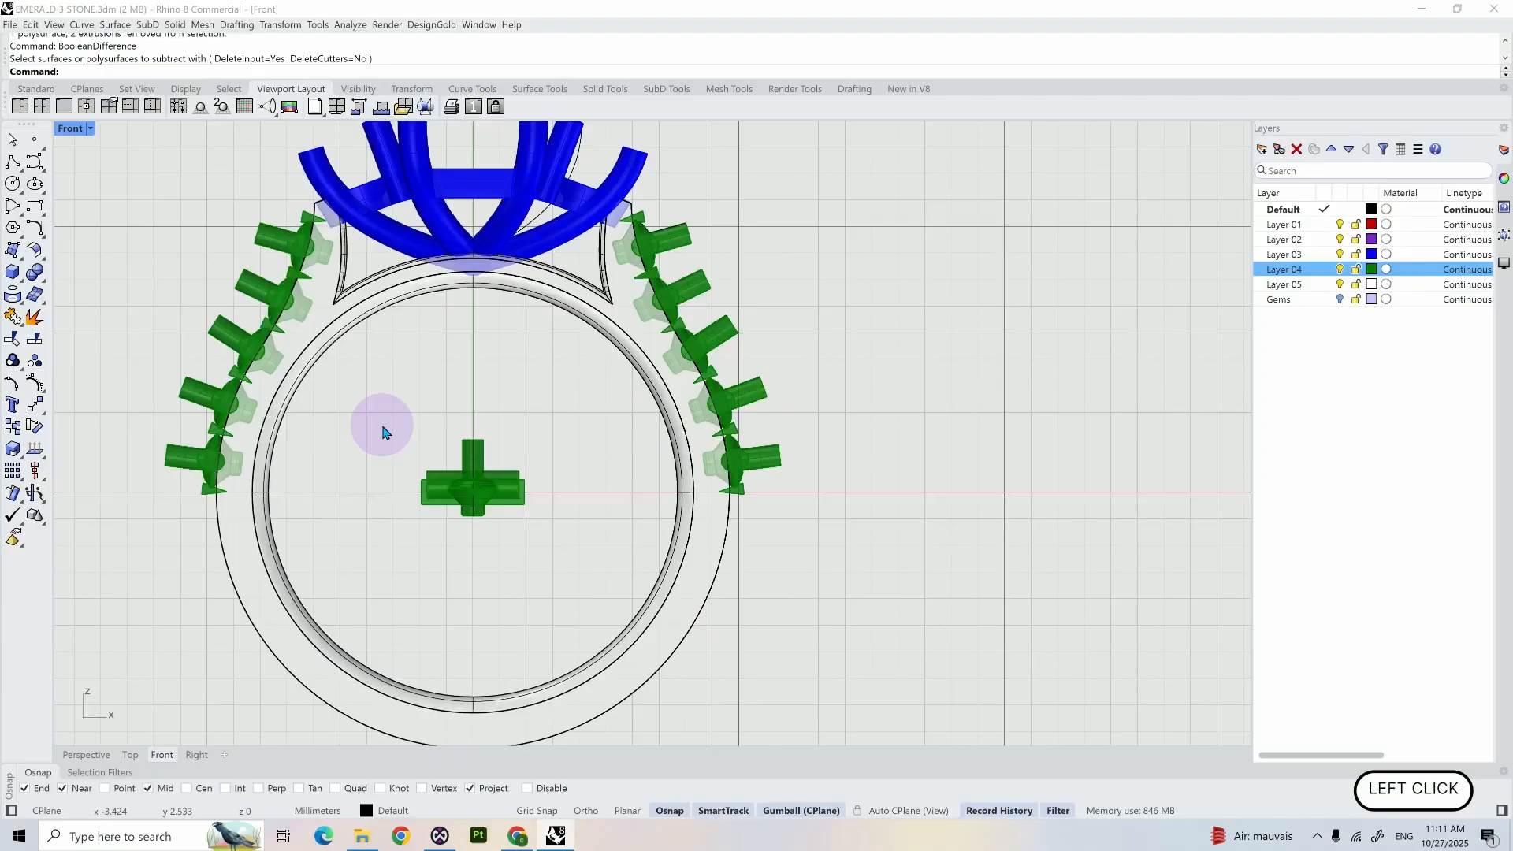
- Subtract all Layer 04 cutters except the set at the ring's centre from the shank with BooleanDifference, and hide Layer 04
click(687, 575)
text(BooleanDifference)
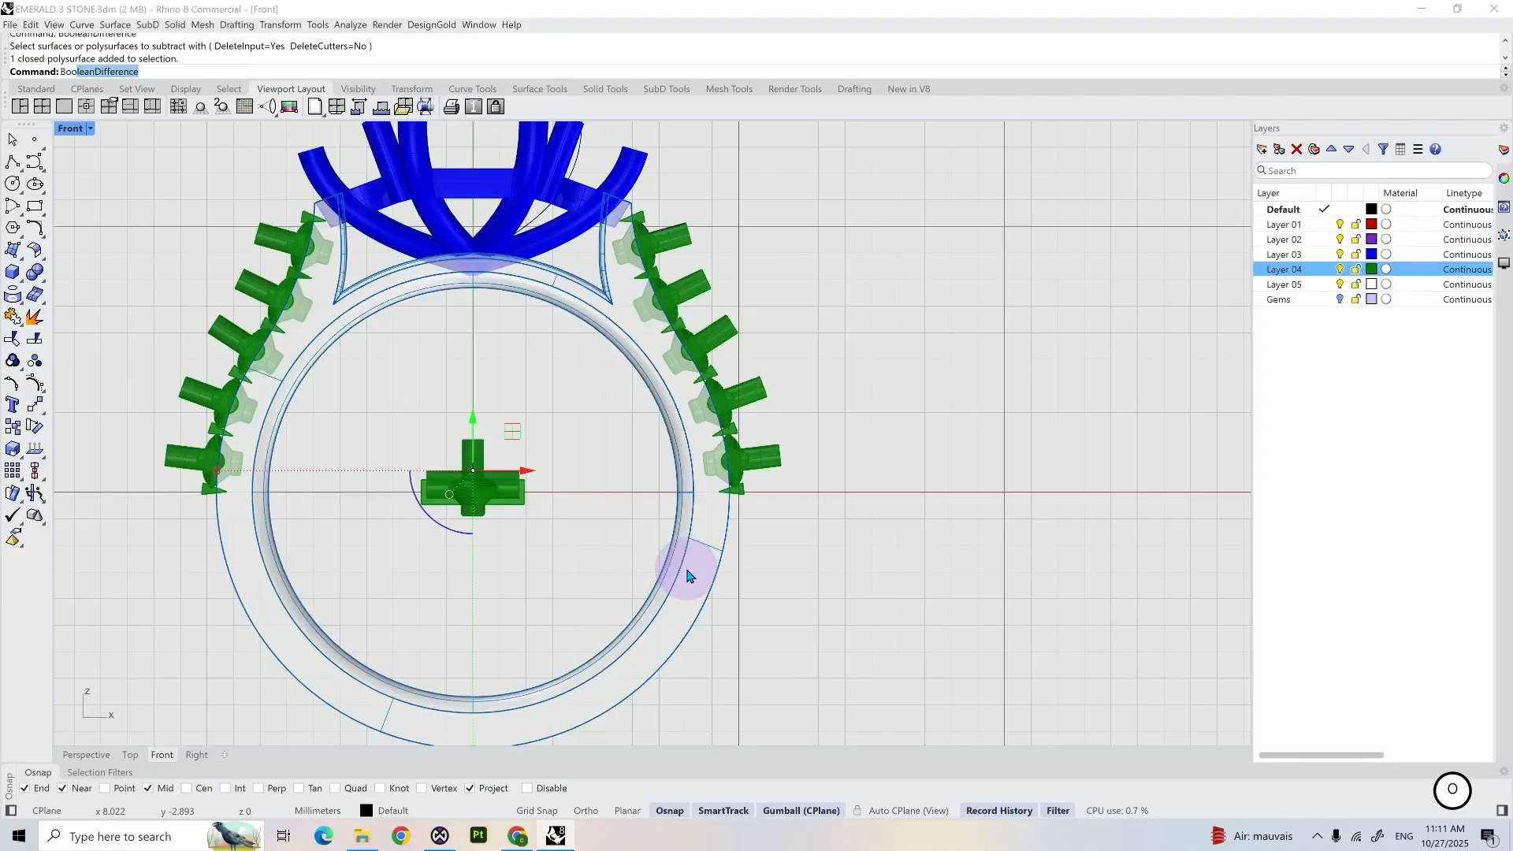
key(Return)
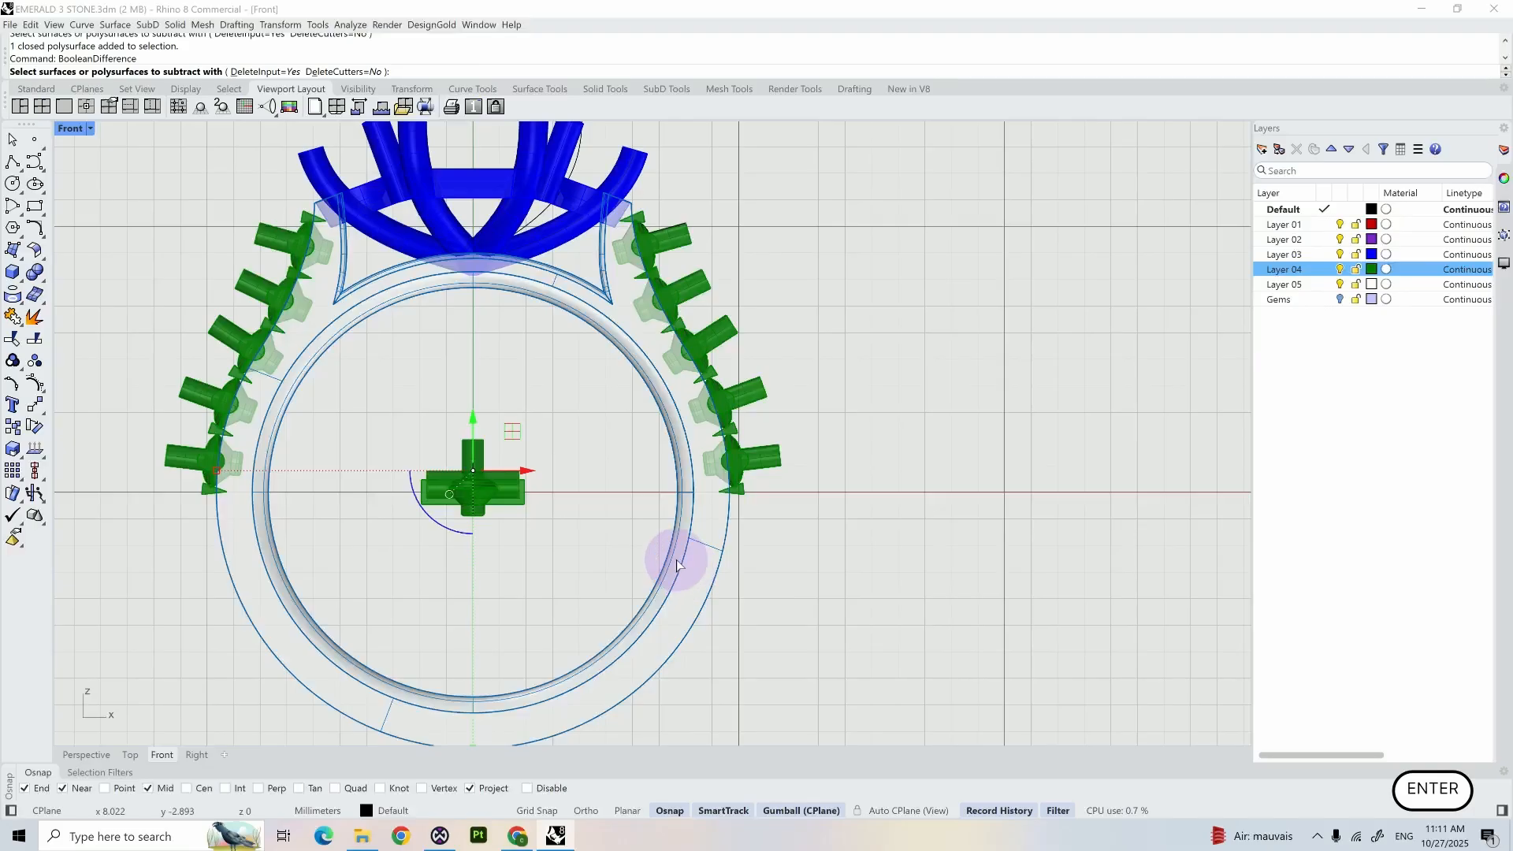
right_click(1317, 272)
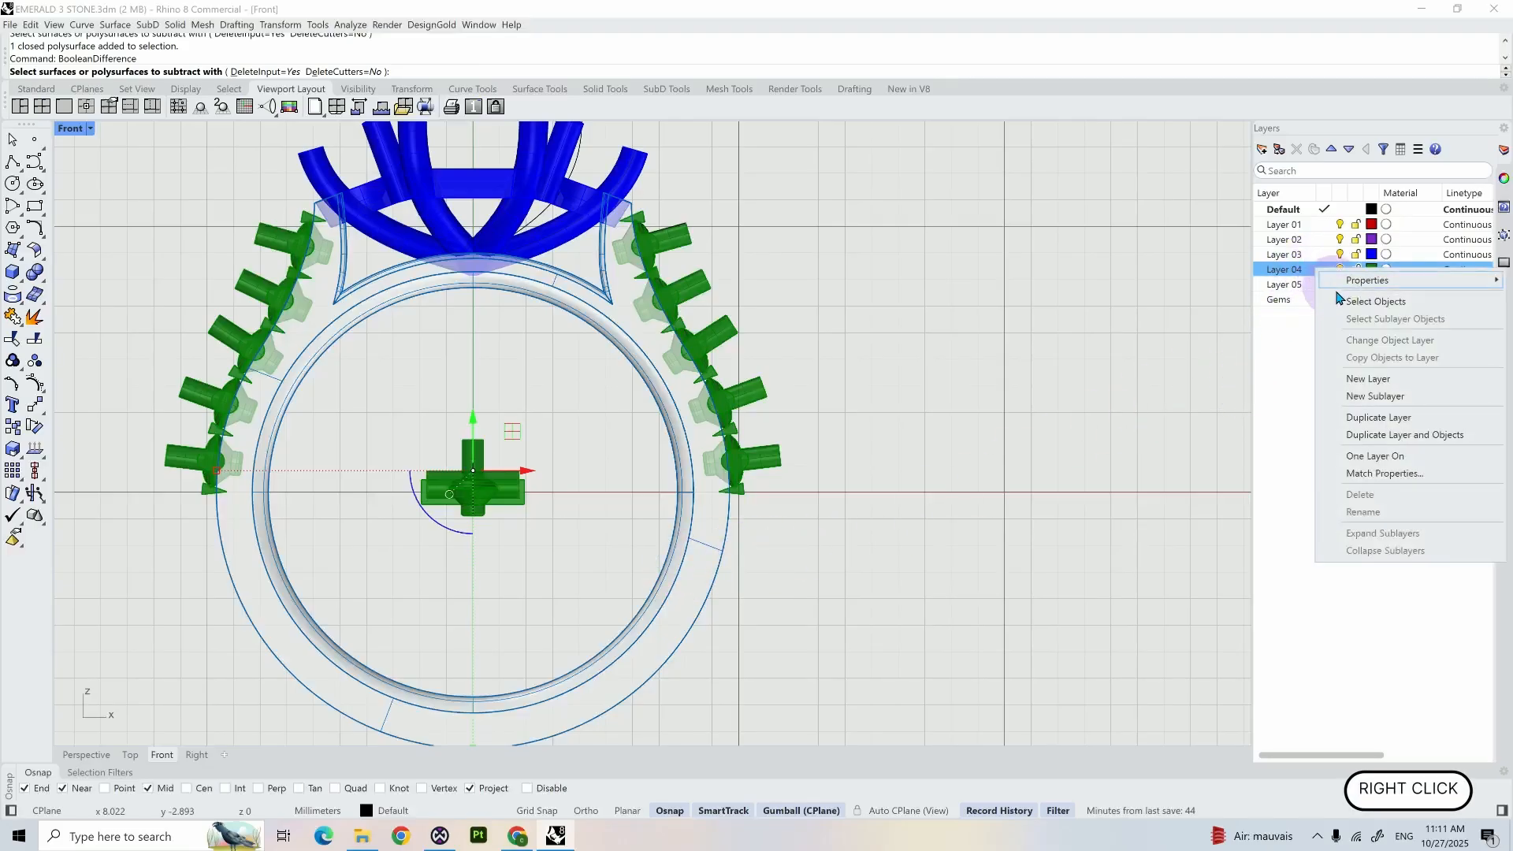
click(1349, 300)
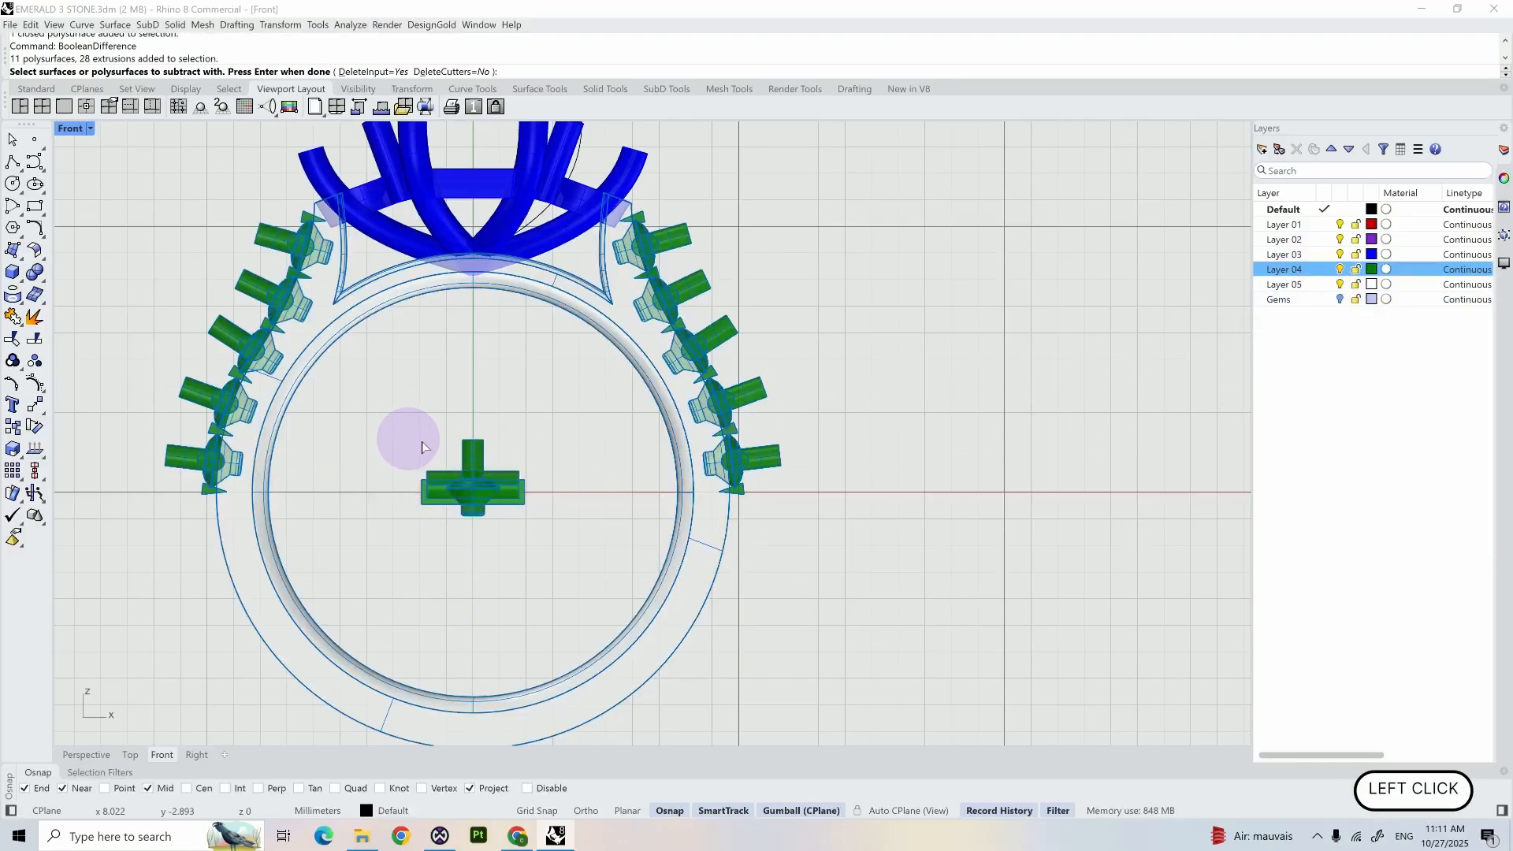
ctrl+drag(384, 409, 583, 560)
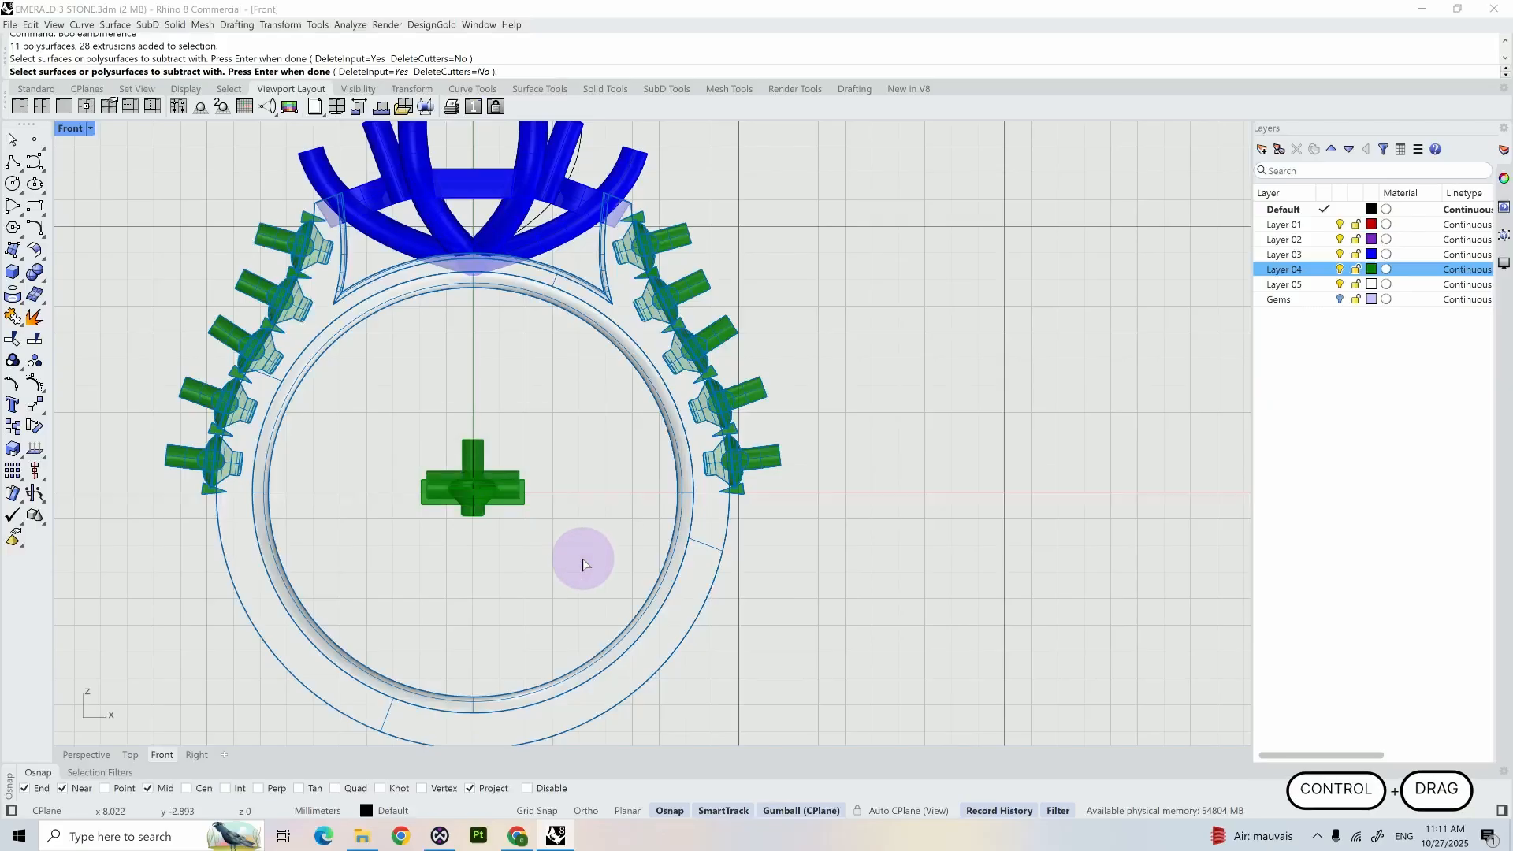
key(Return)
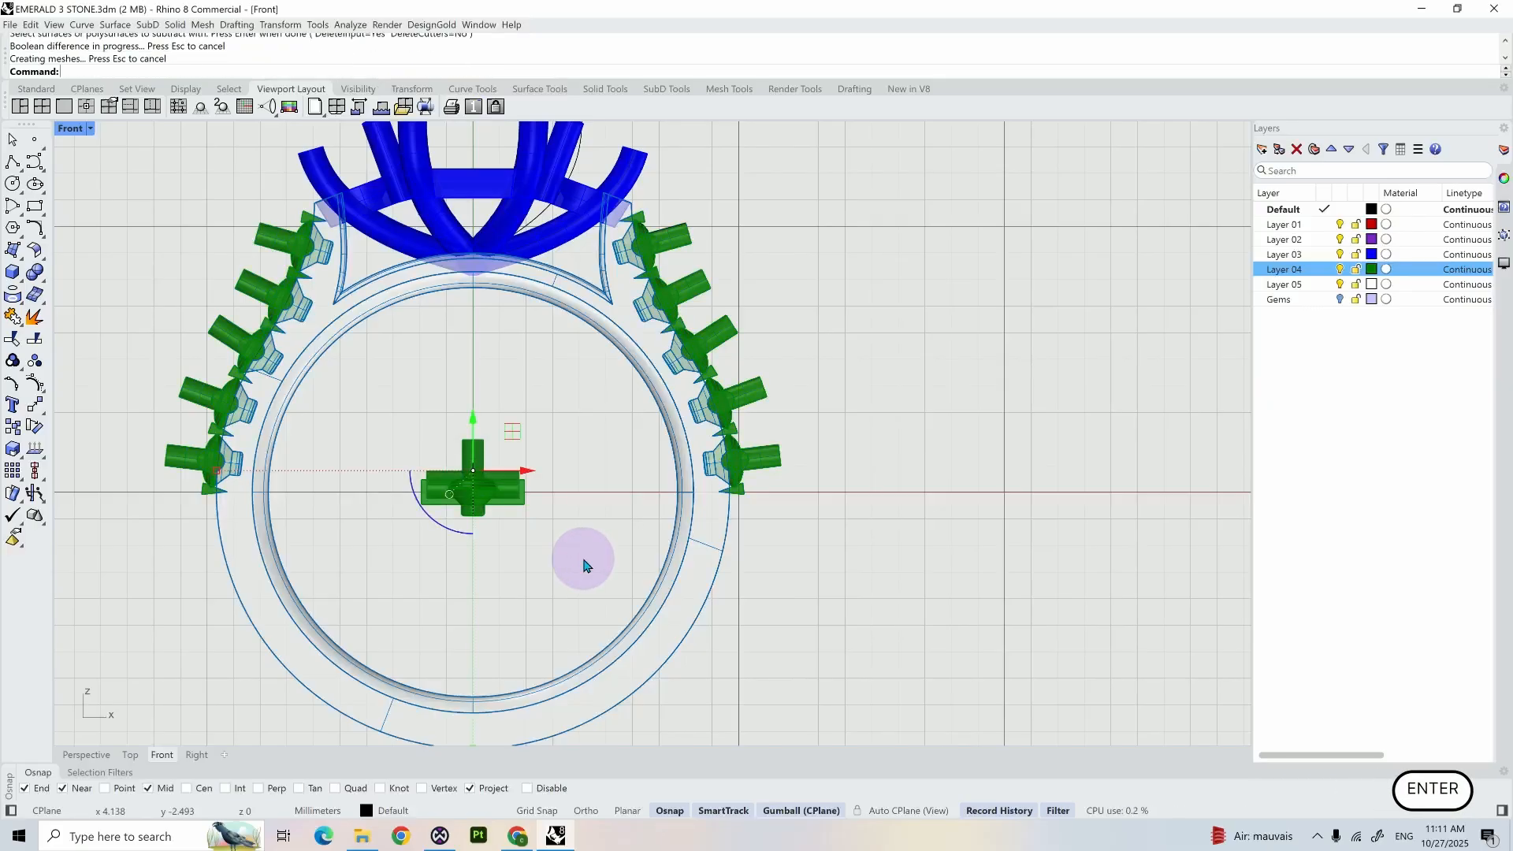
click(1339, 269)
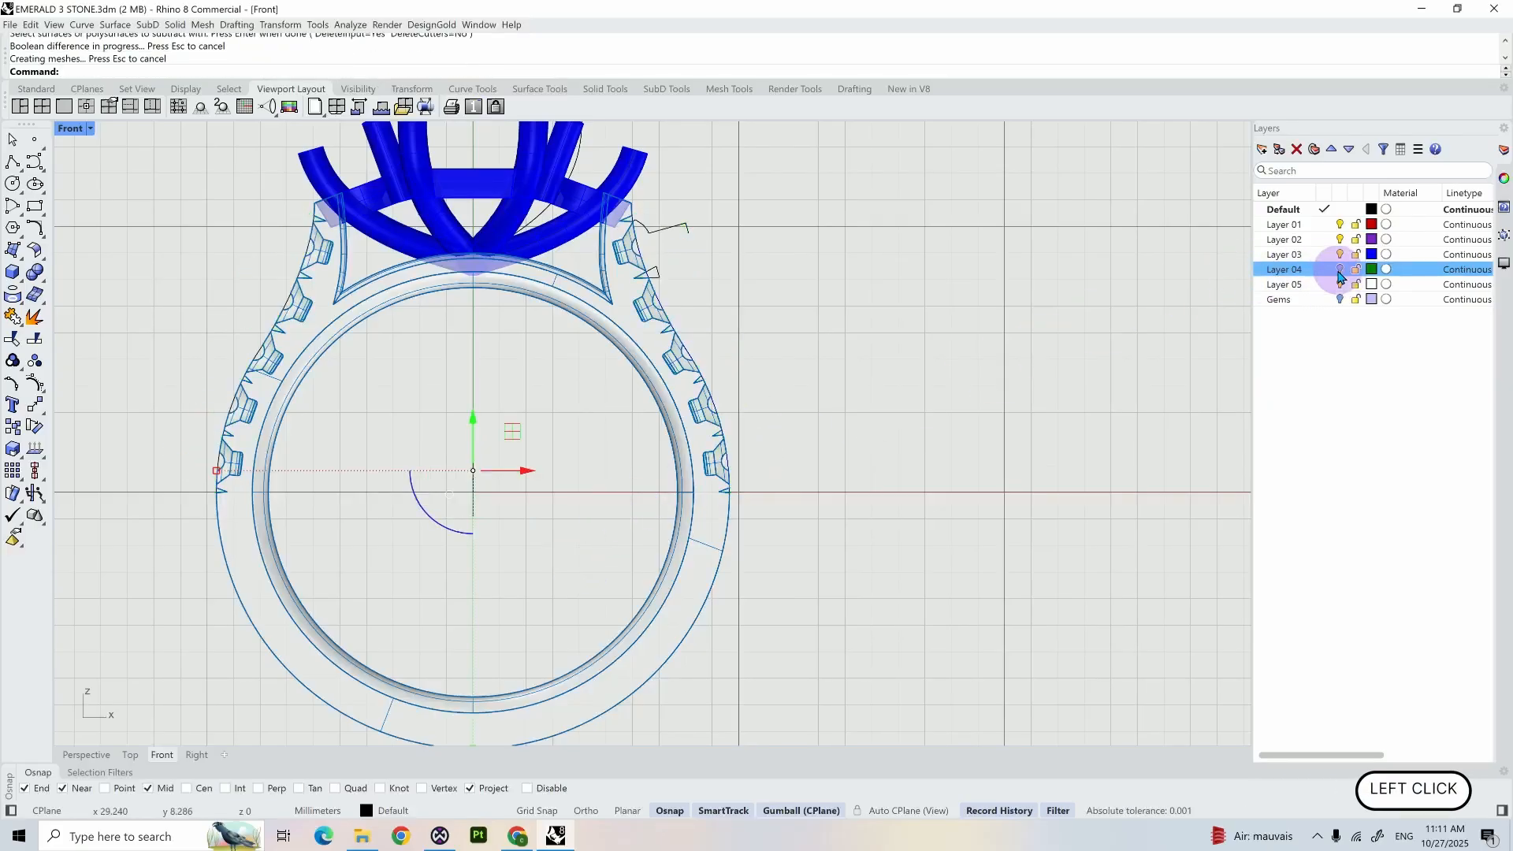
- Show the Gems layer and shift the uppermost shoulder accent gem slightly inward toward the shank, then clear the selection
click(1340, 299)
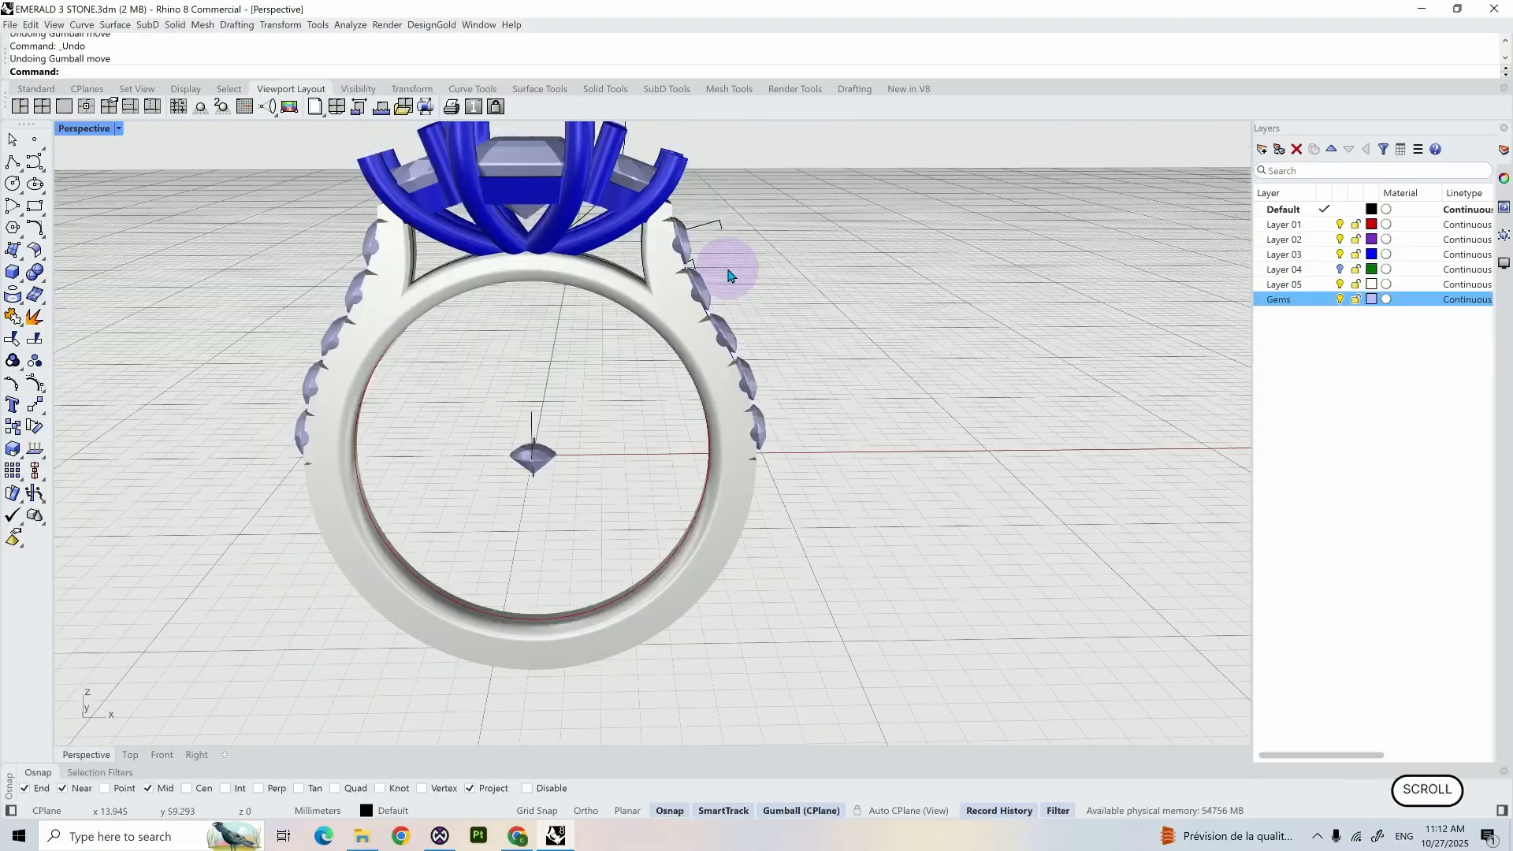
mouse_move(728, 275)
right_down()
mouse_move(693, 250)
mouse_move(625, 286)
mouse_move(664, 300)
mouse_move(756, 277)
mouse_move(716, 229)
mouse_move(719, 277)
right_up()
scroll(716, 226, up, 8)
click(658, 276)
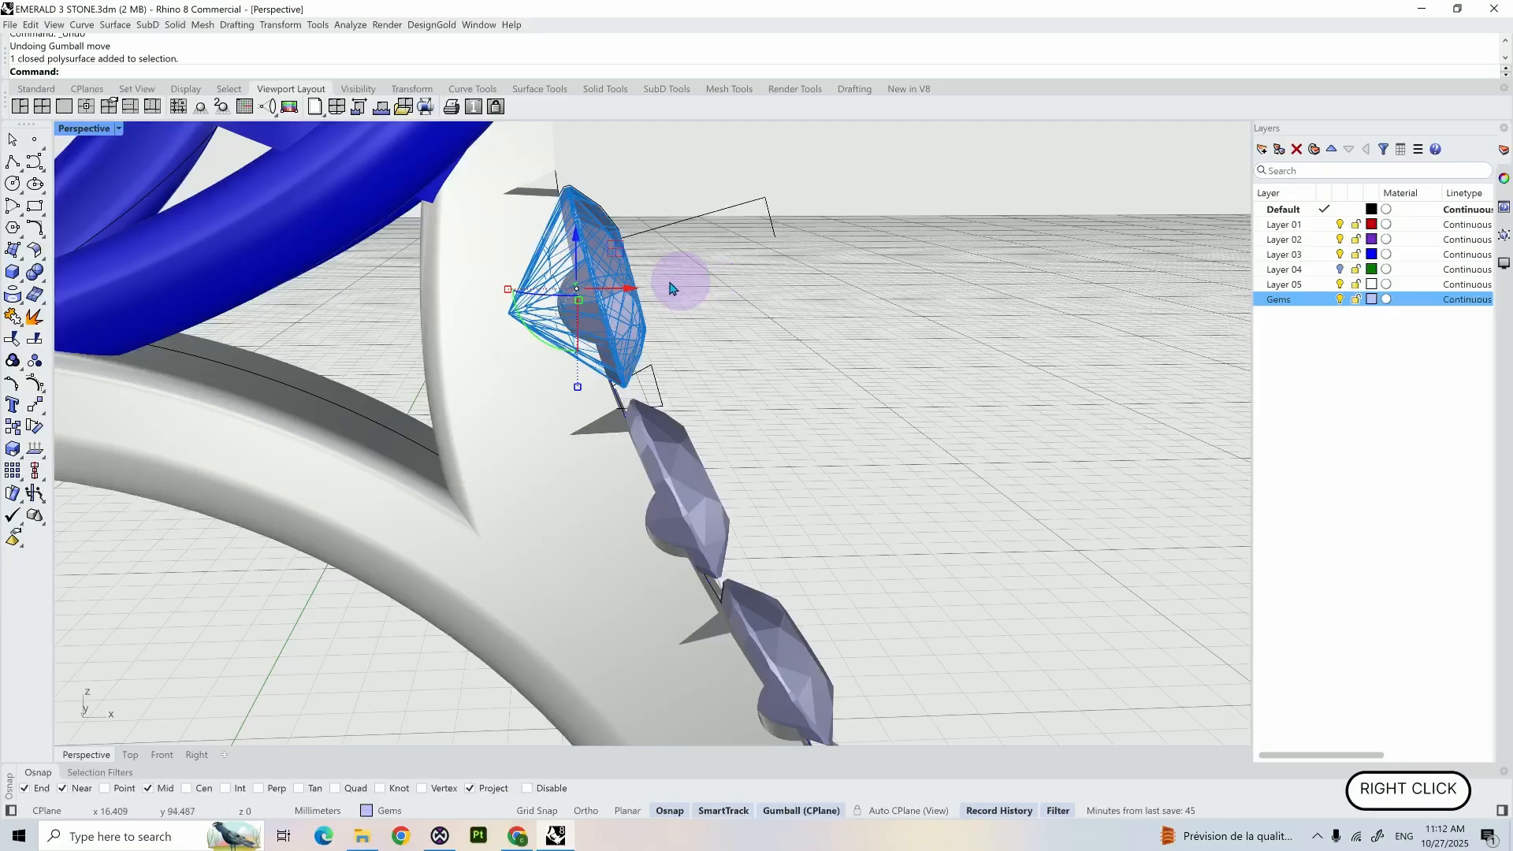
drag(628, 287, 601, 291)
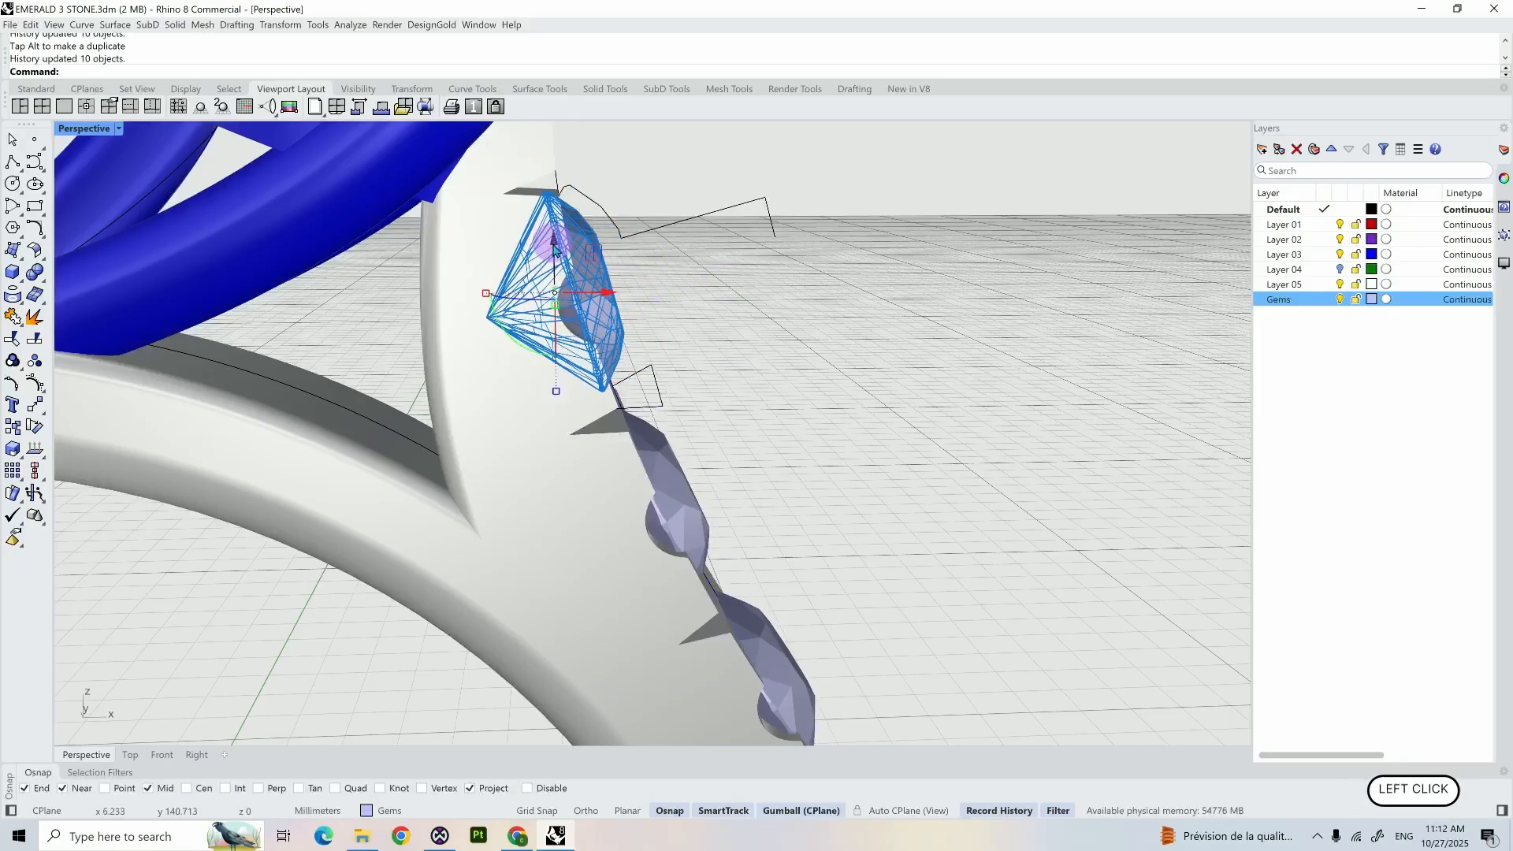
right_drag(687, 254, 539, 272)
scroll(514, 294, down, 5)
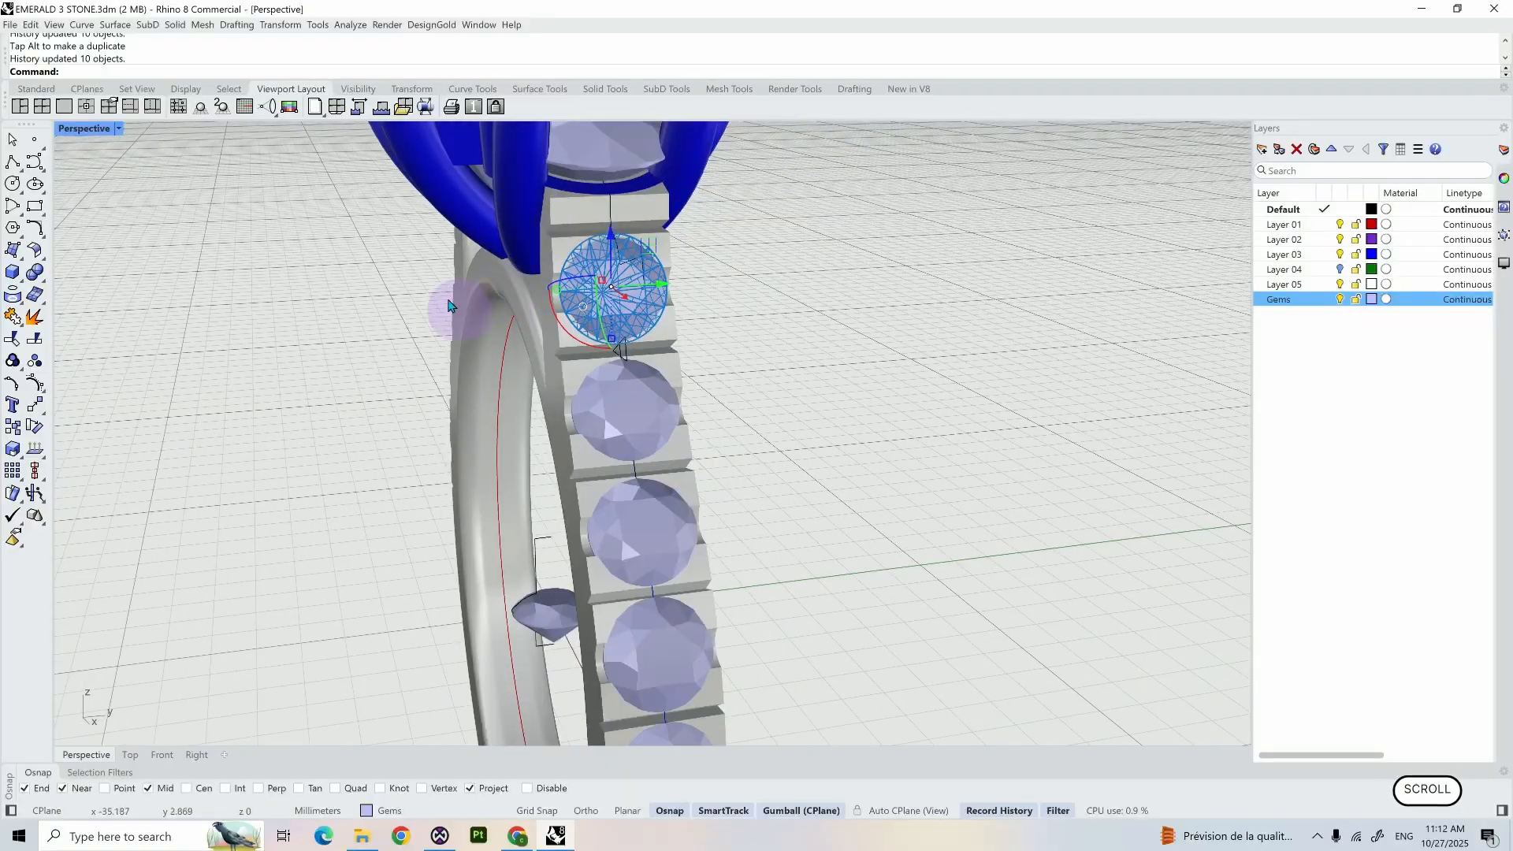
right_drag(451, 306, 554, 308)
scroll(560, 312, down, 6)
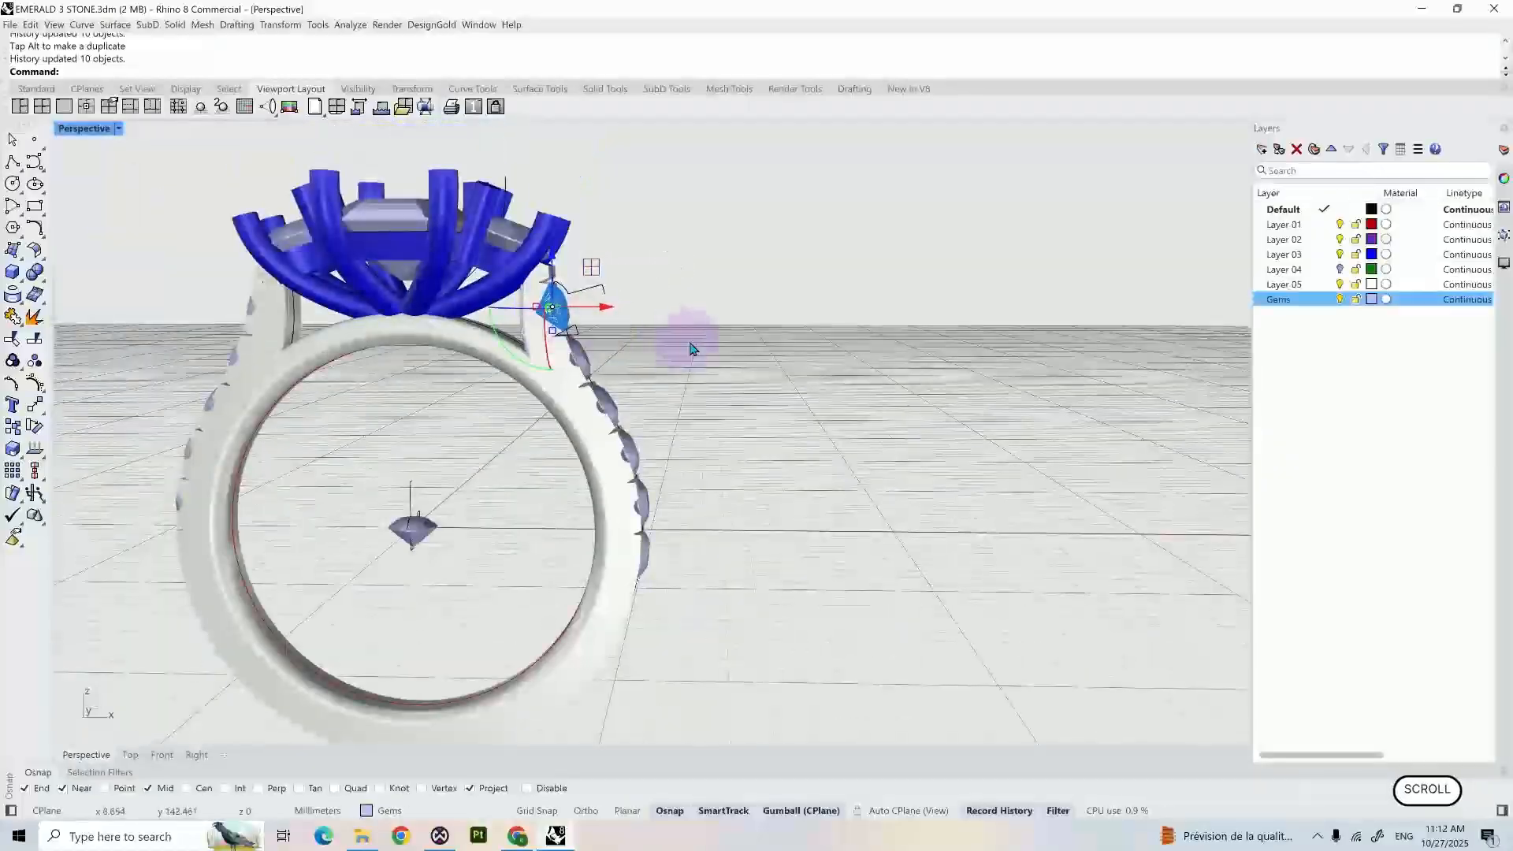
click(691, 349)
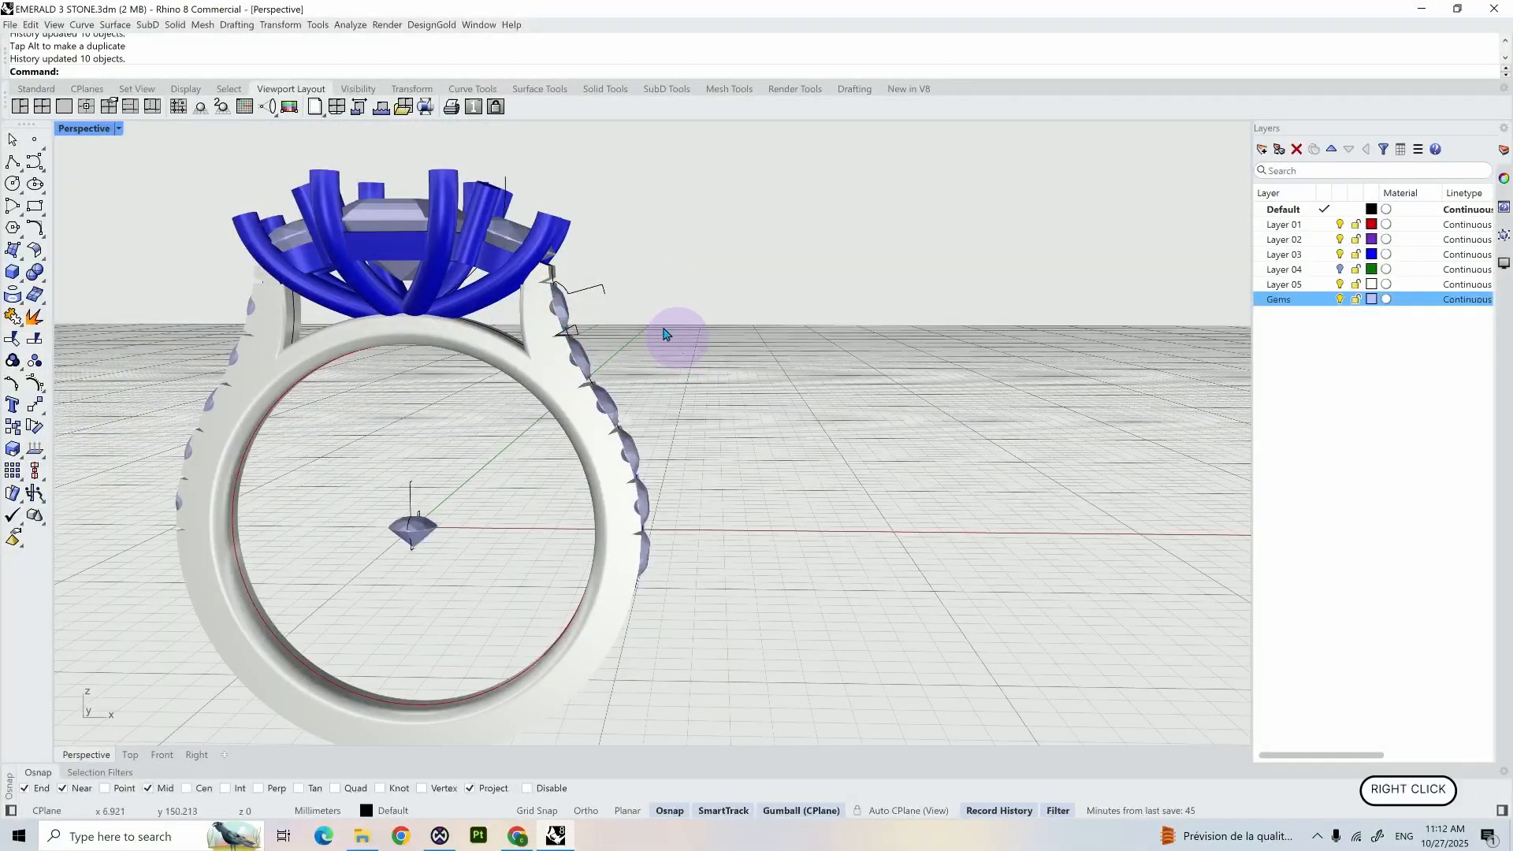
- Delete the lowest accent gem in the shoulder row
right_drag(675, 331, 590, 358)
scroll(591, 359, up, 5)
right_drag(726, 500, 658, 557)
scroll(660, 550, down, 2)
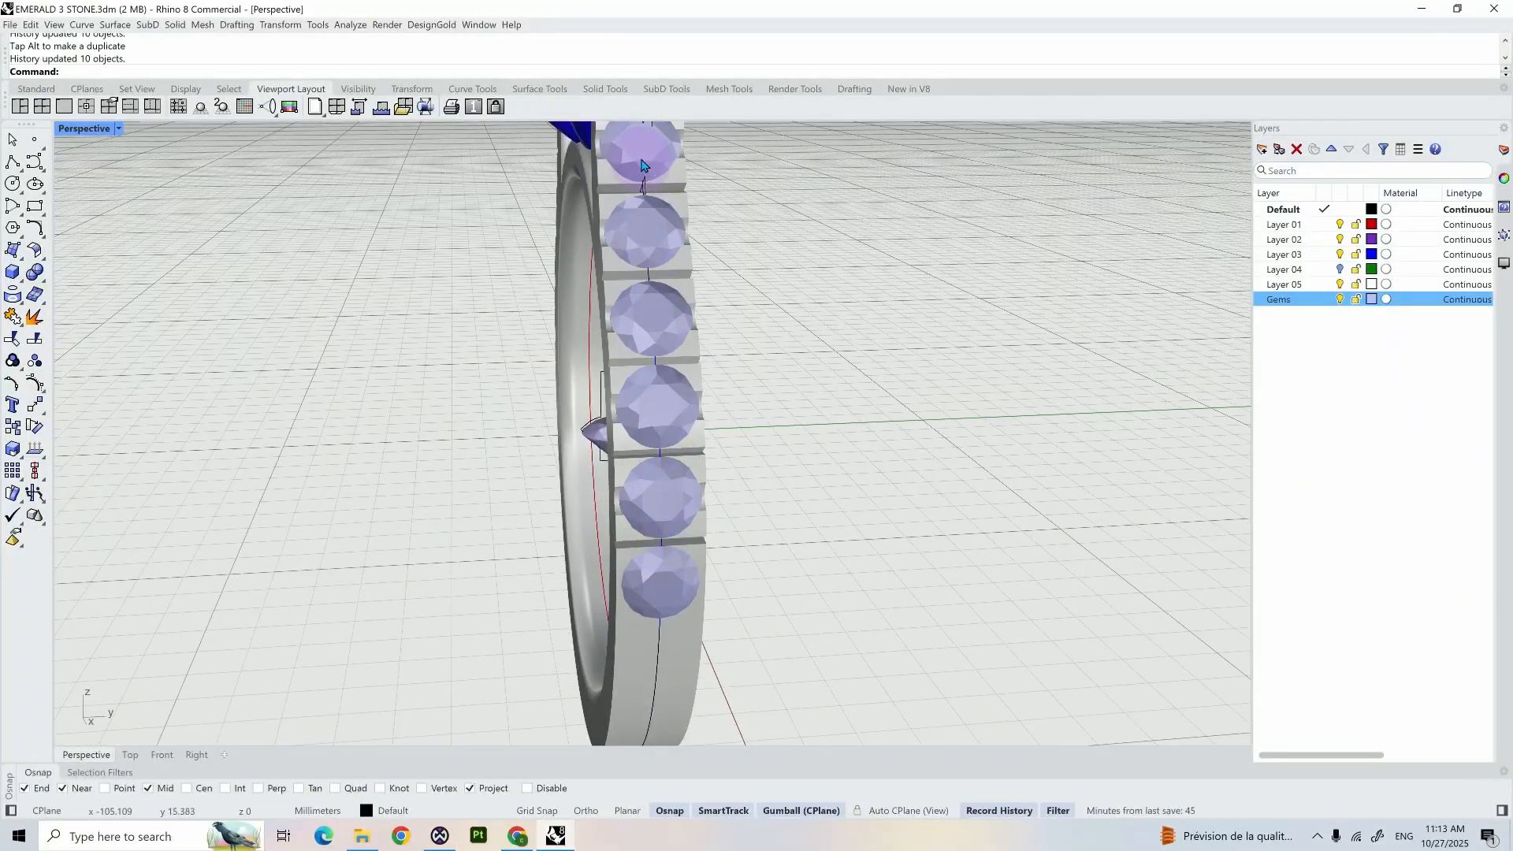
right_drag(740, 568, 770, 575)
scroll(729, 587, down, 2)
click(695, 582)
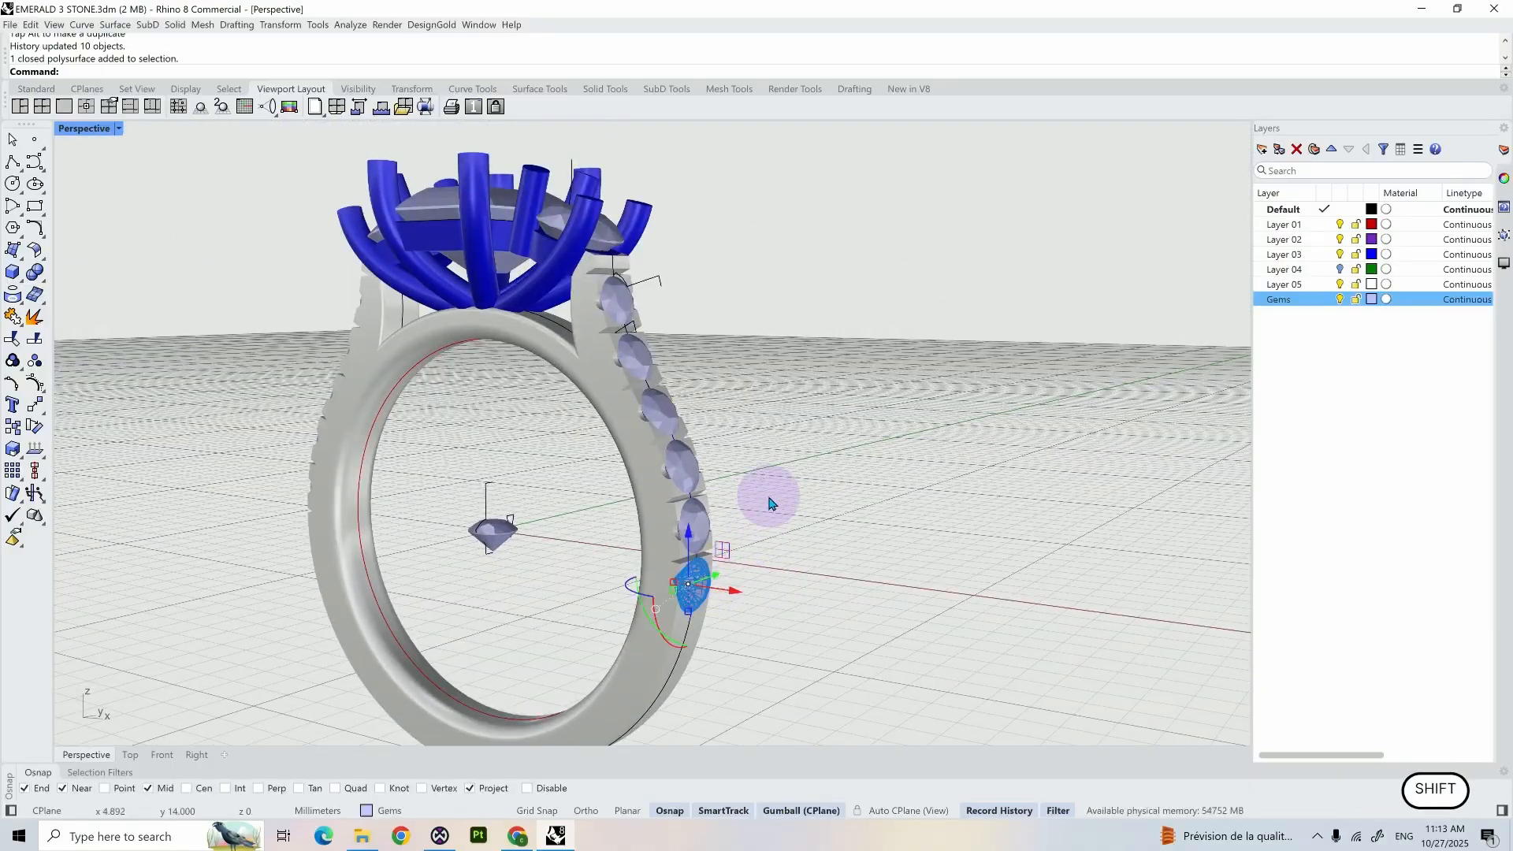
right_drag(770, 499, 596, 497)
key(Delete)
- Hide the open Layer 03 curve that runs along the shoulder beneath the accent gems
click(801, 549)
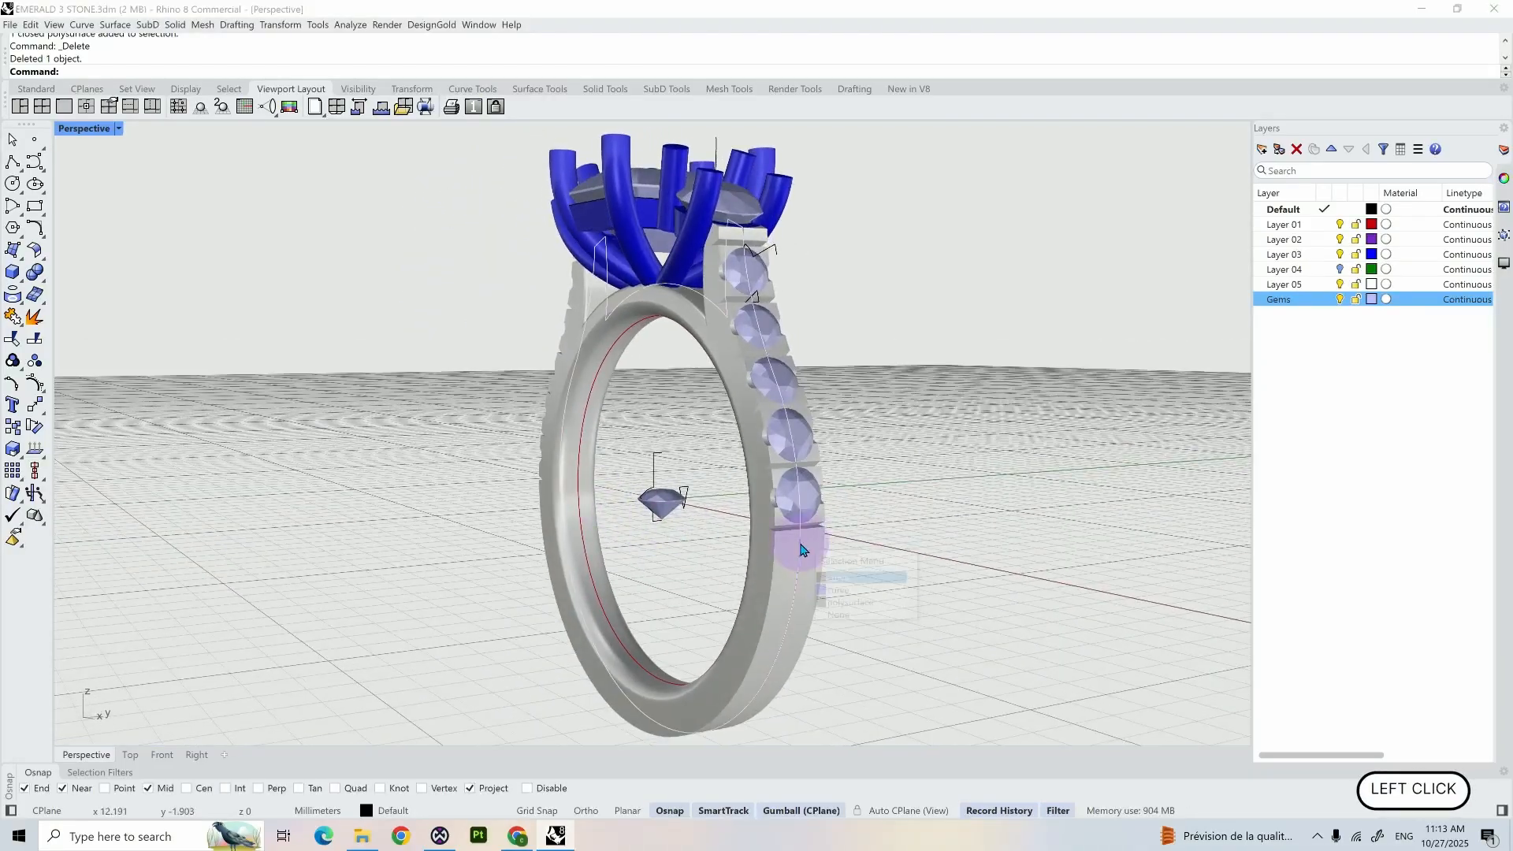
click(850, 593)
text(hi)
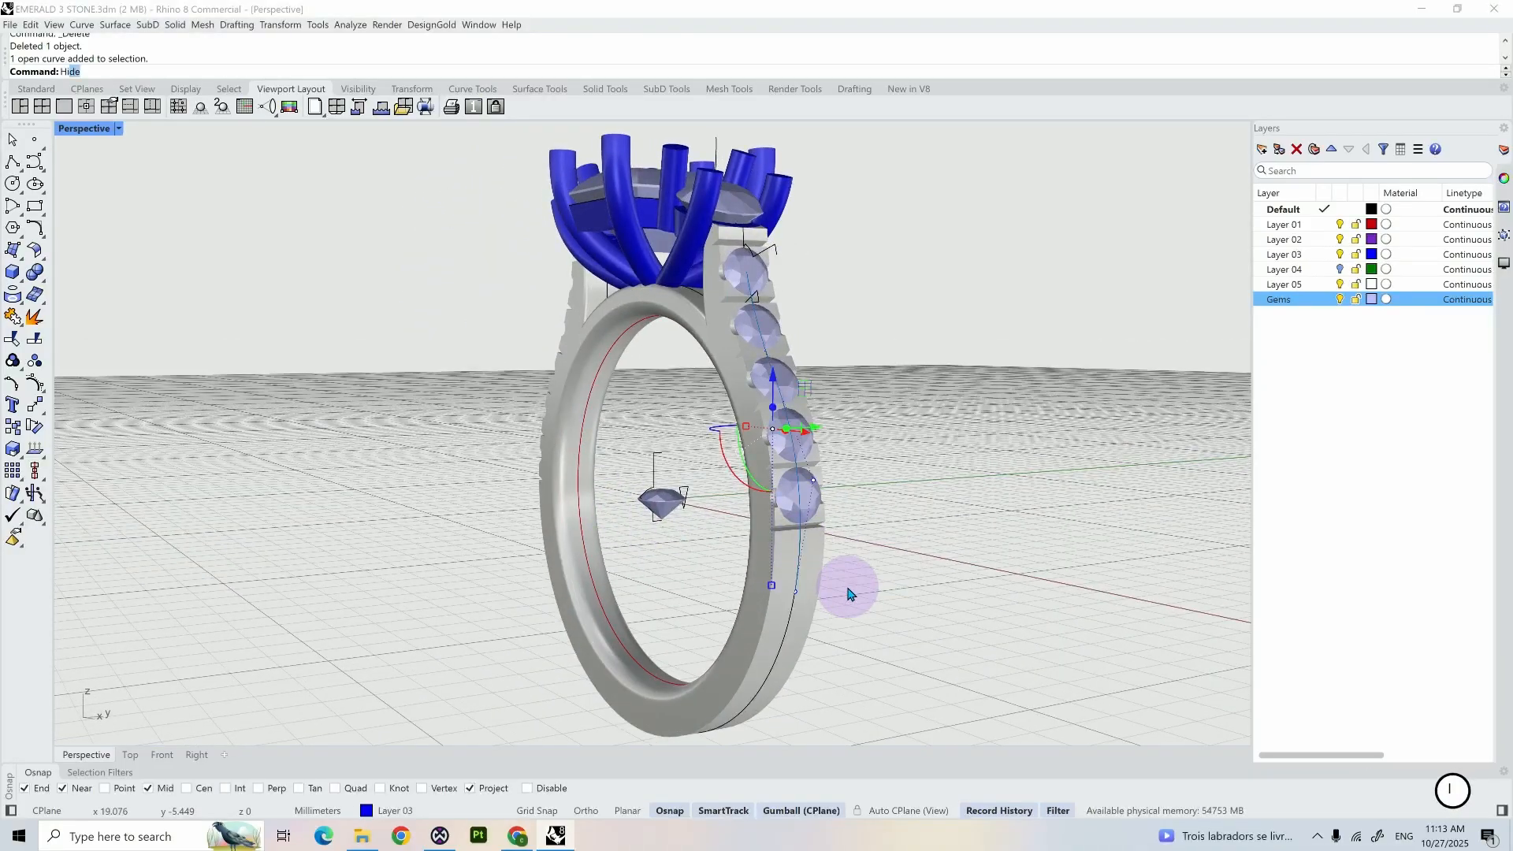
key(Return)
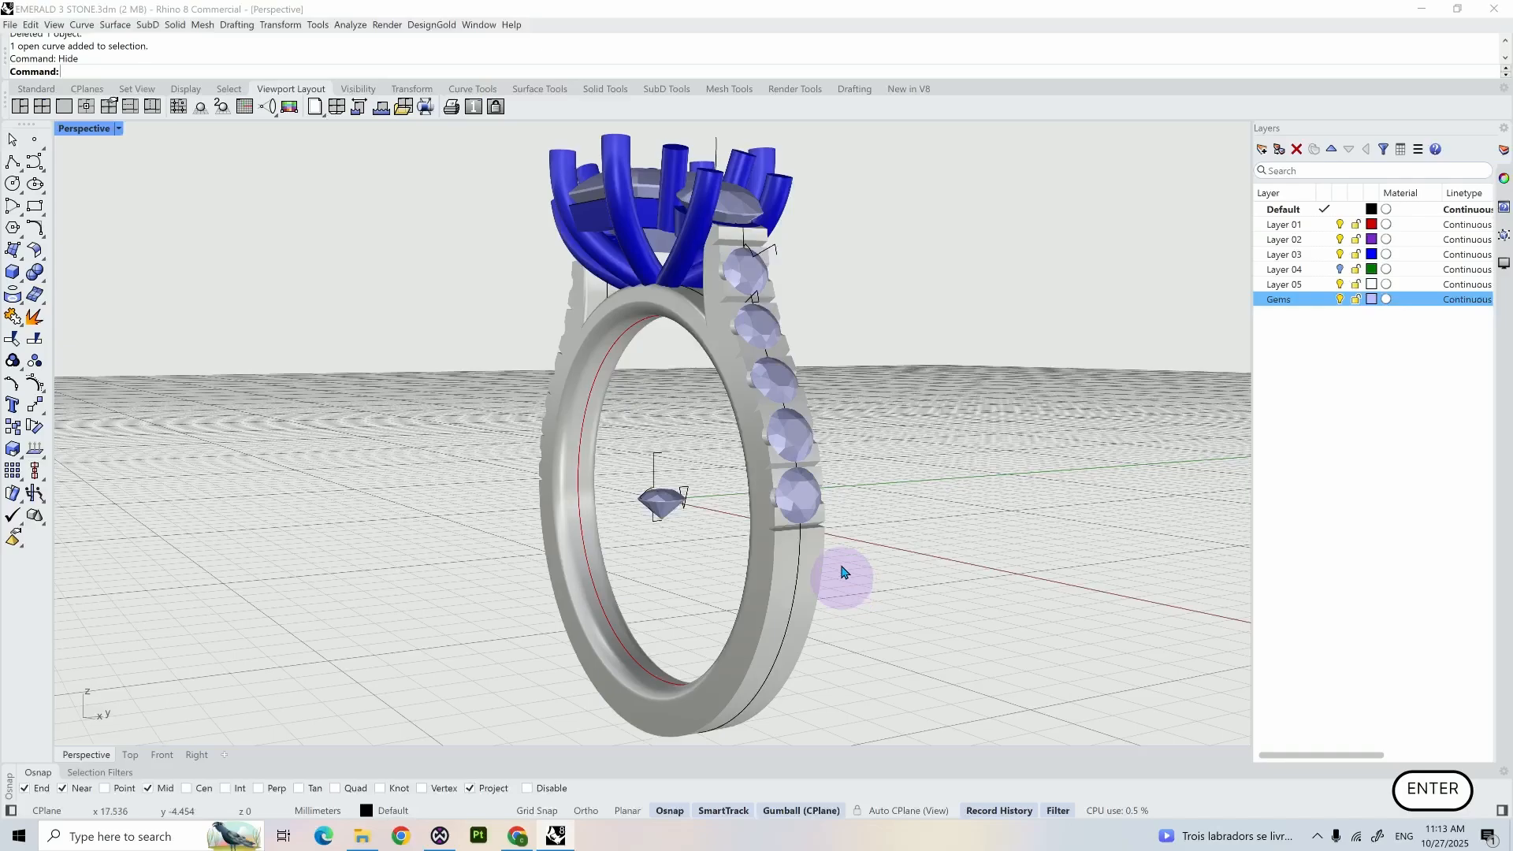
- Copy and paste the closed shank profile curve in place and assign the copy to Layer 01
click(800, 553)
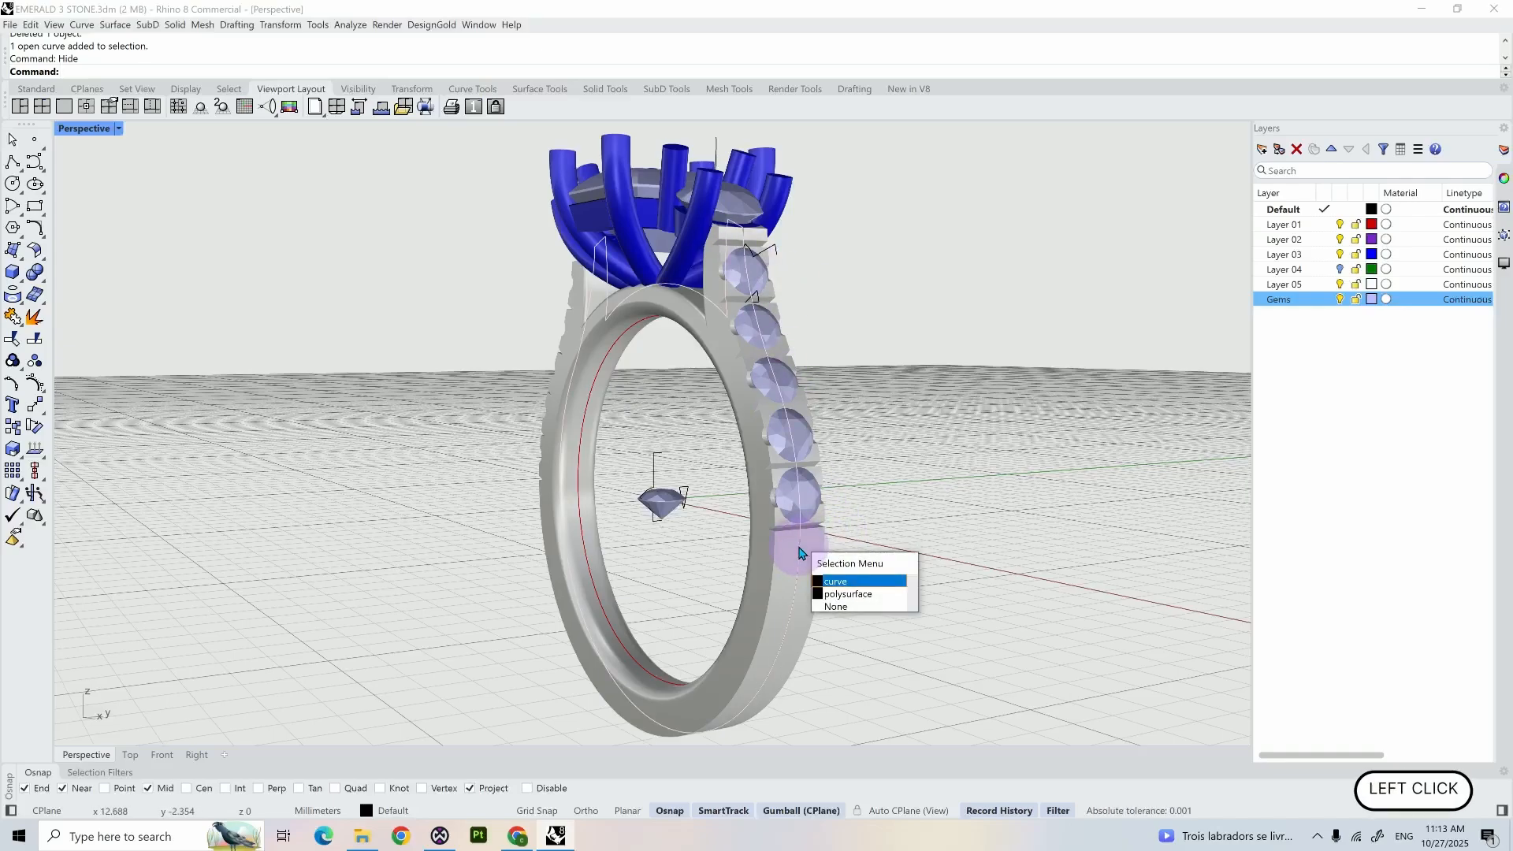
click(824, 583)
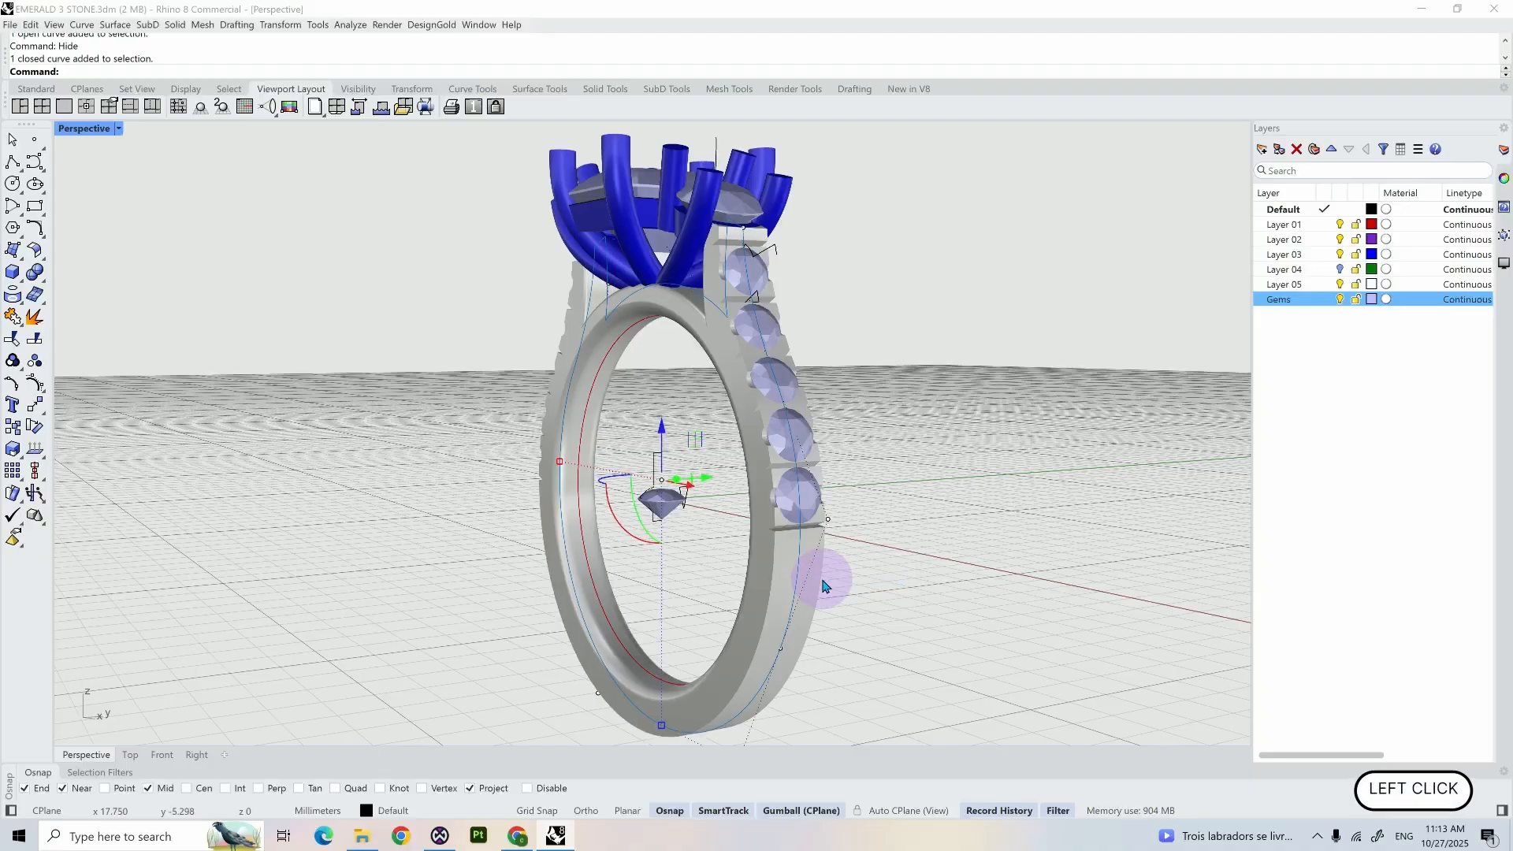
key(ctrl+c)
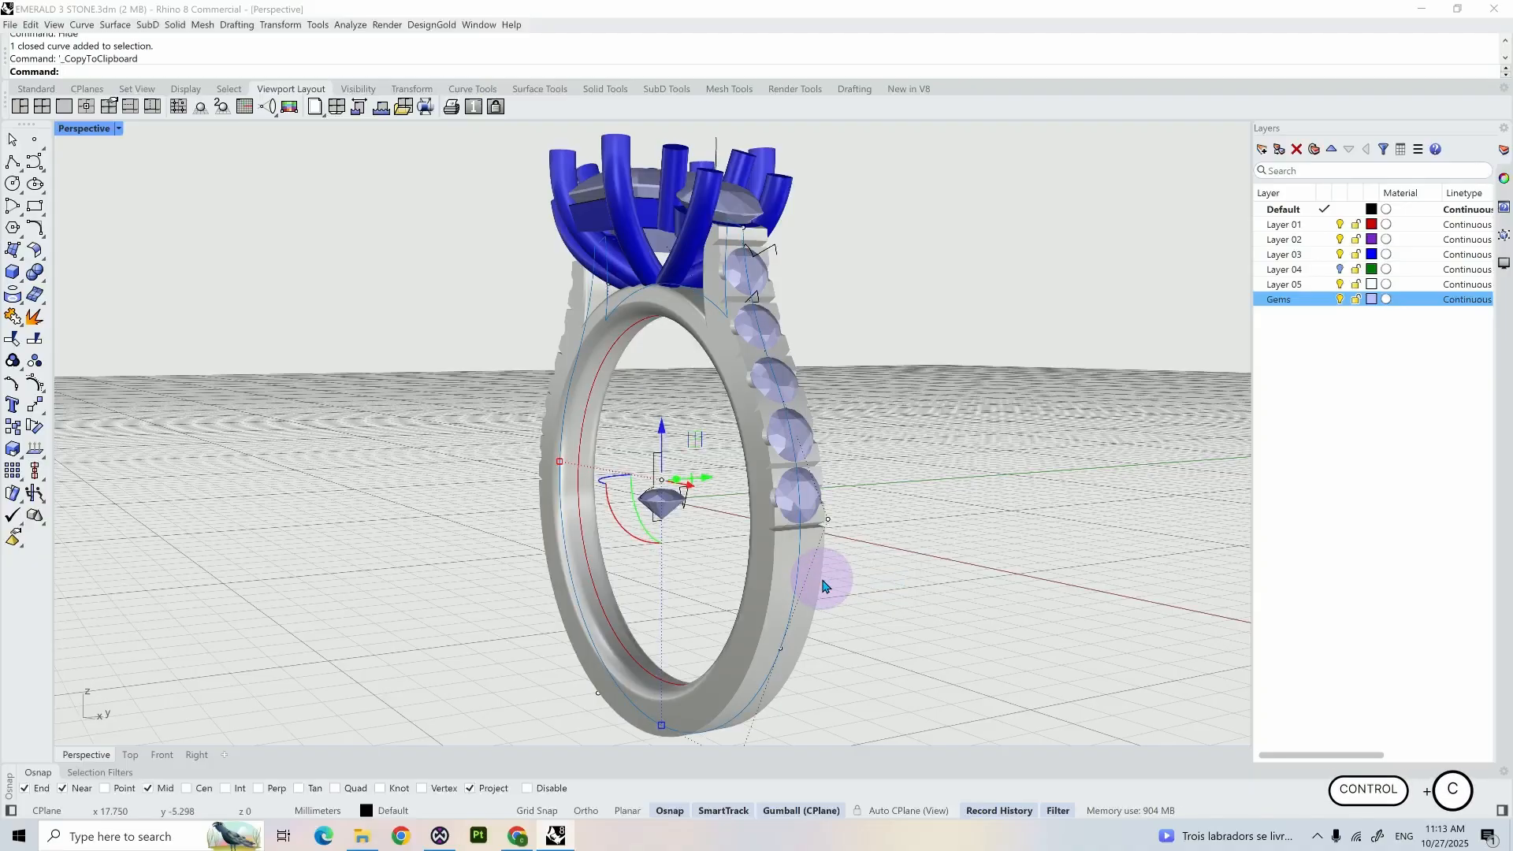
key(ctrl+v)
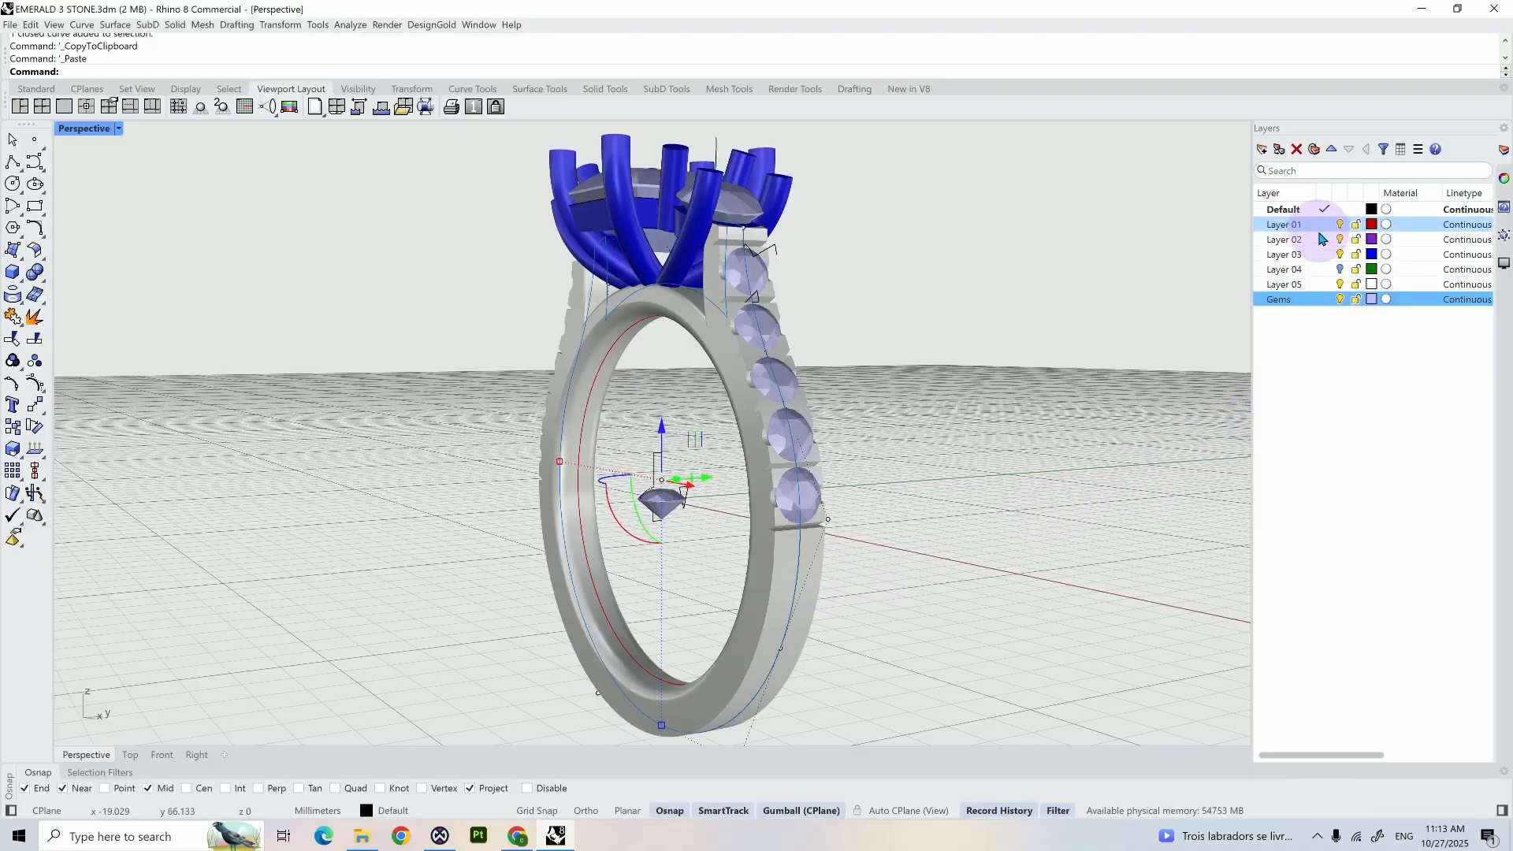
right_click(1320, 227)
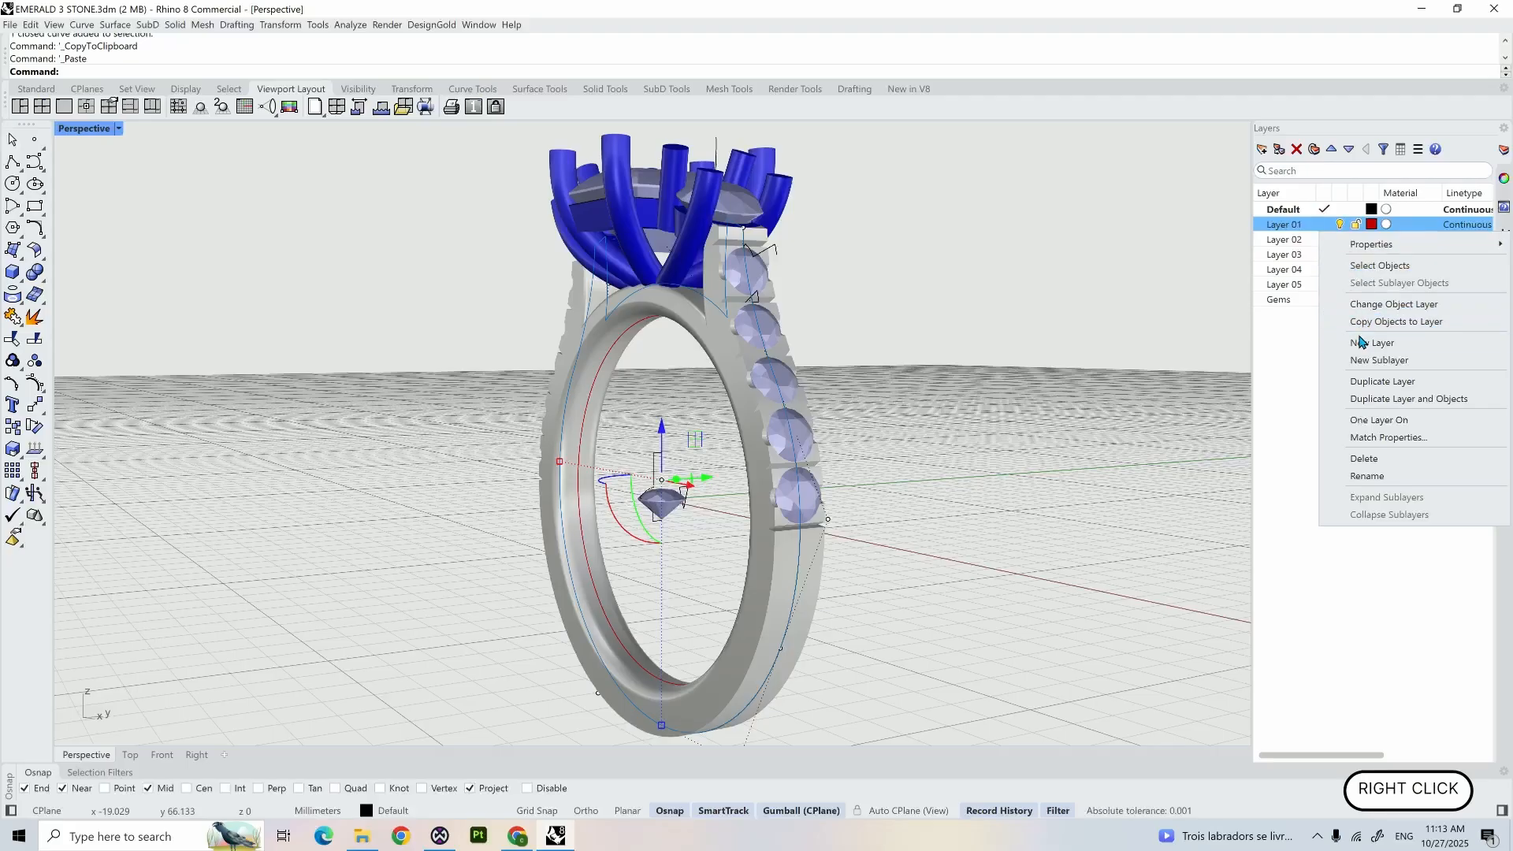
click(1367, 304)
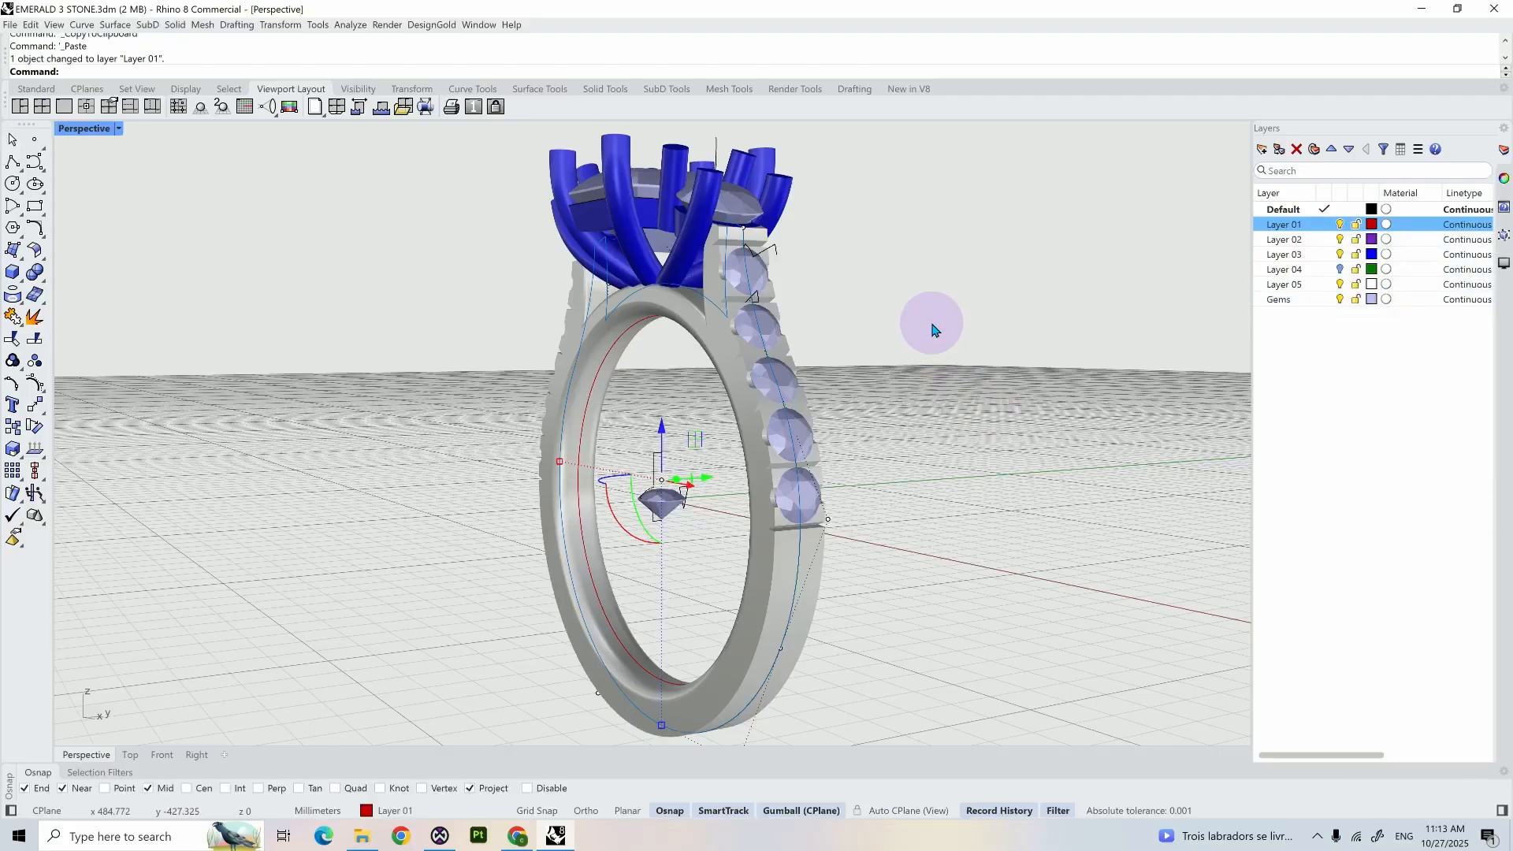
- Split the copied profile curve with the Point option above the first shoulder gem and just below the last one
text(split)
key(Return)
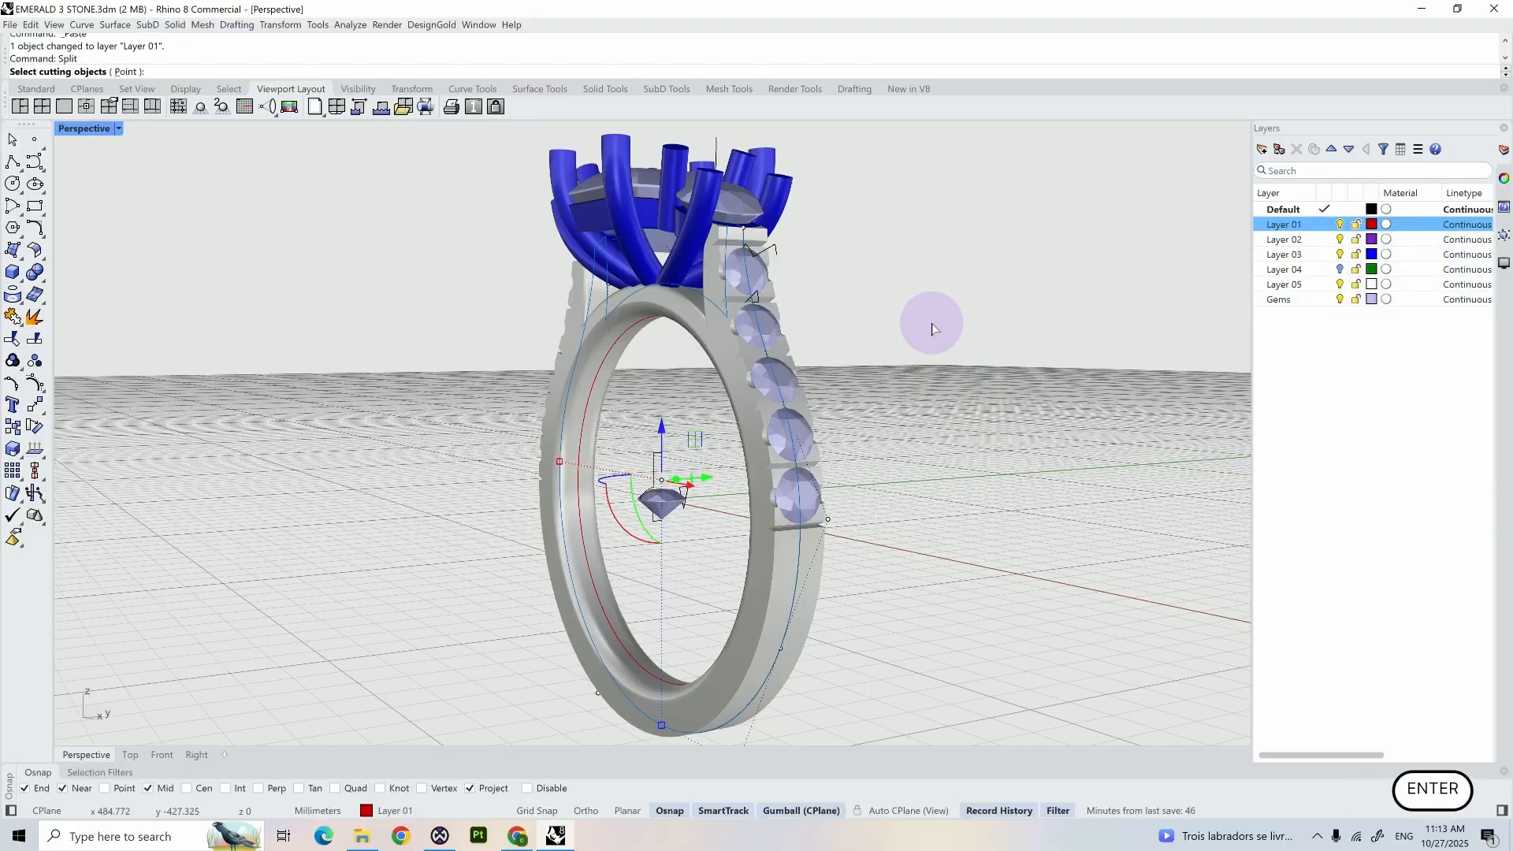
click(125, 72)
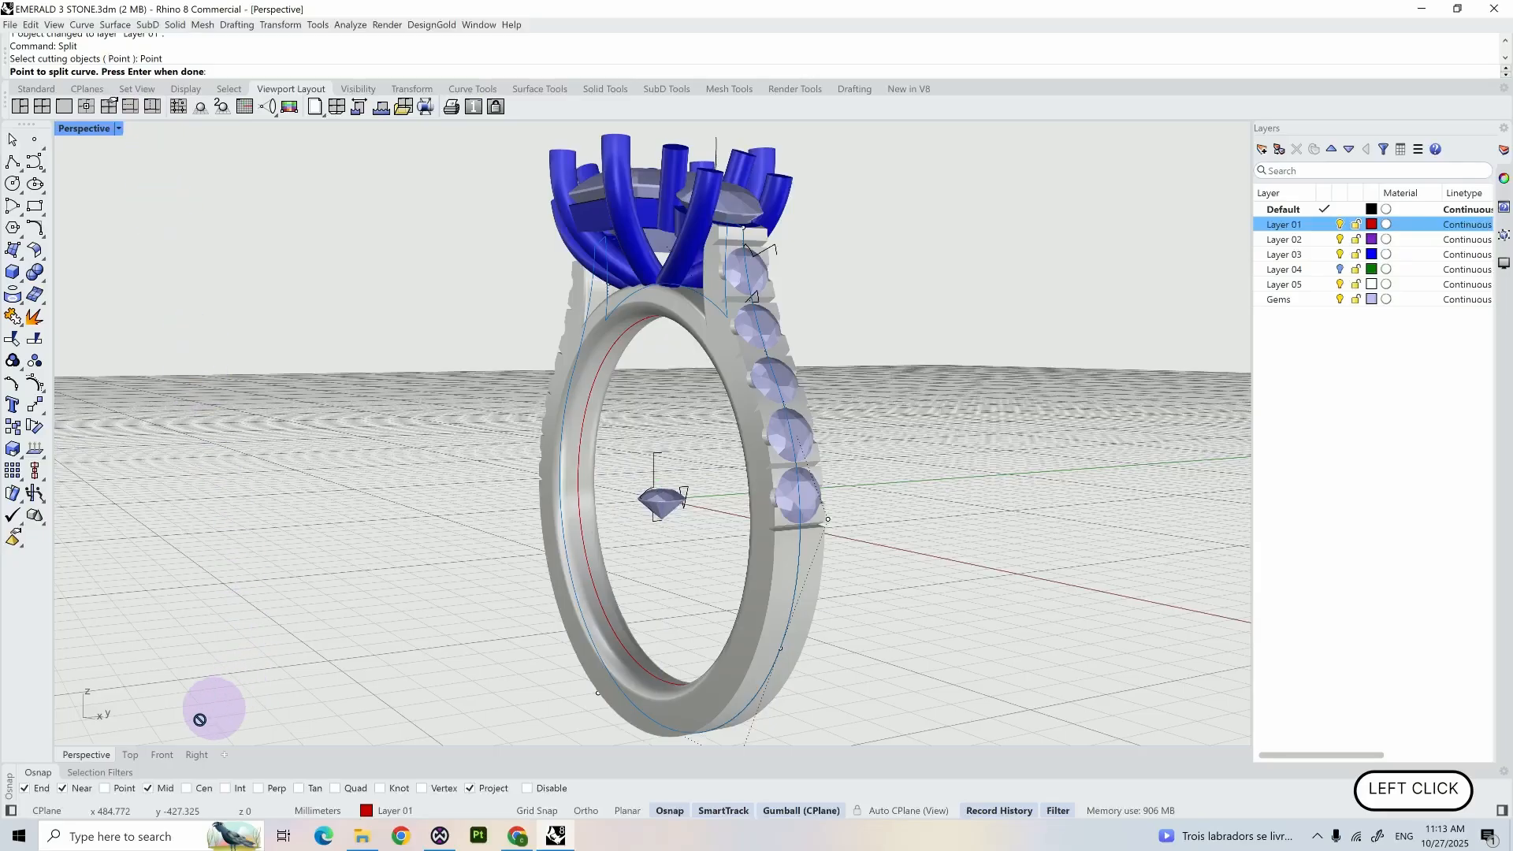
scroll(784, 238, up, 4)
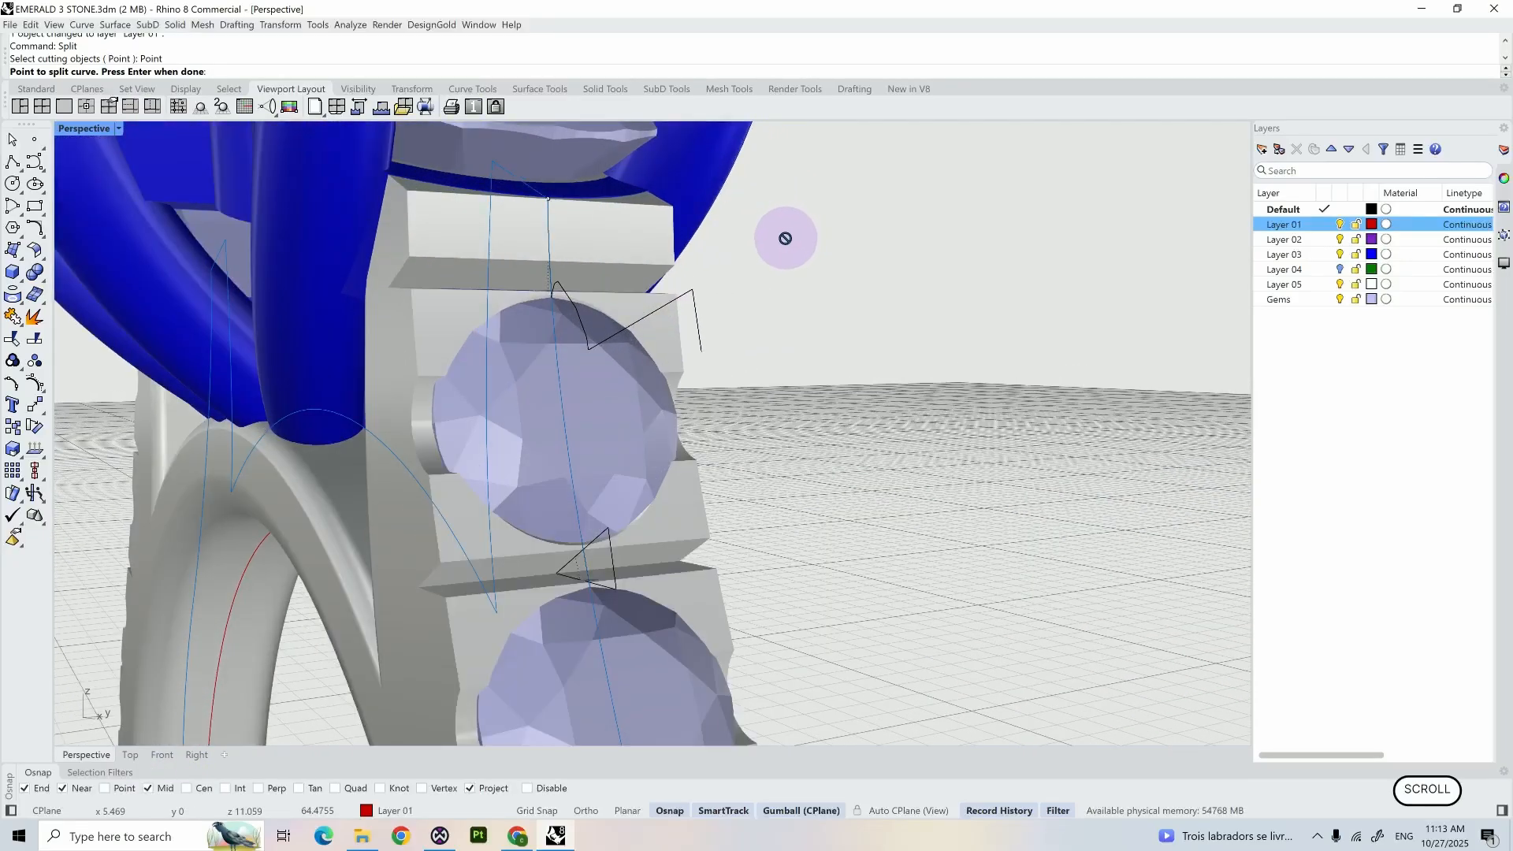
right_drag(783, 237, 712, 253)
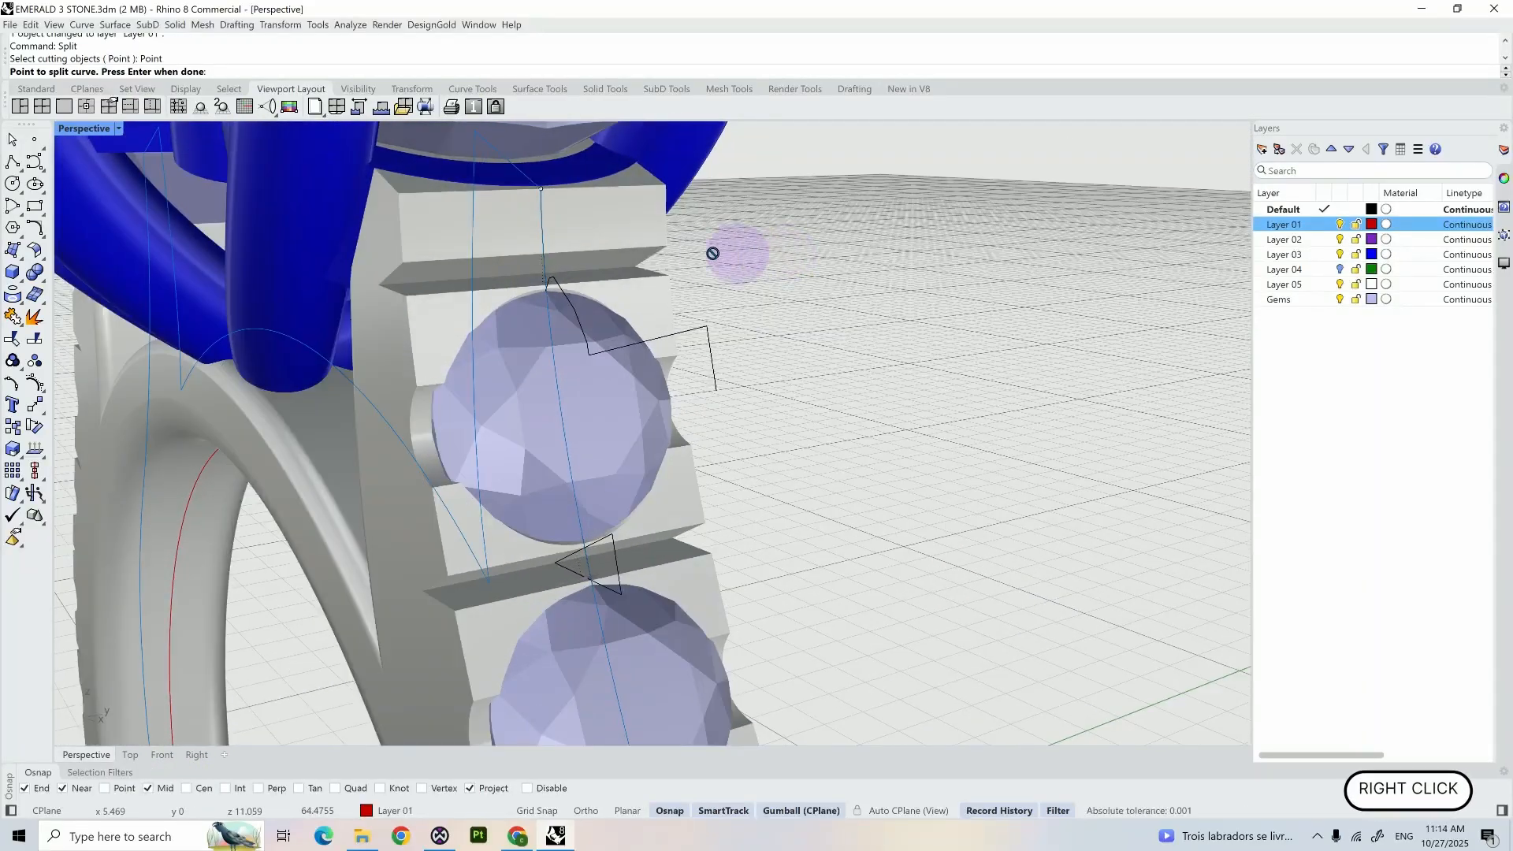
click(541, 253)
scroll(544, 256, down, 4)
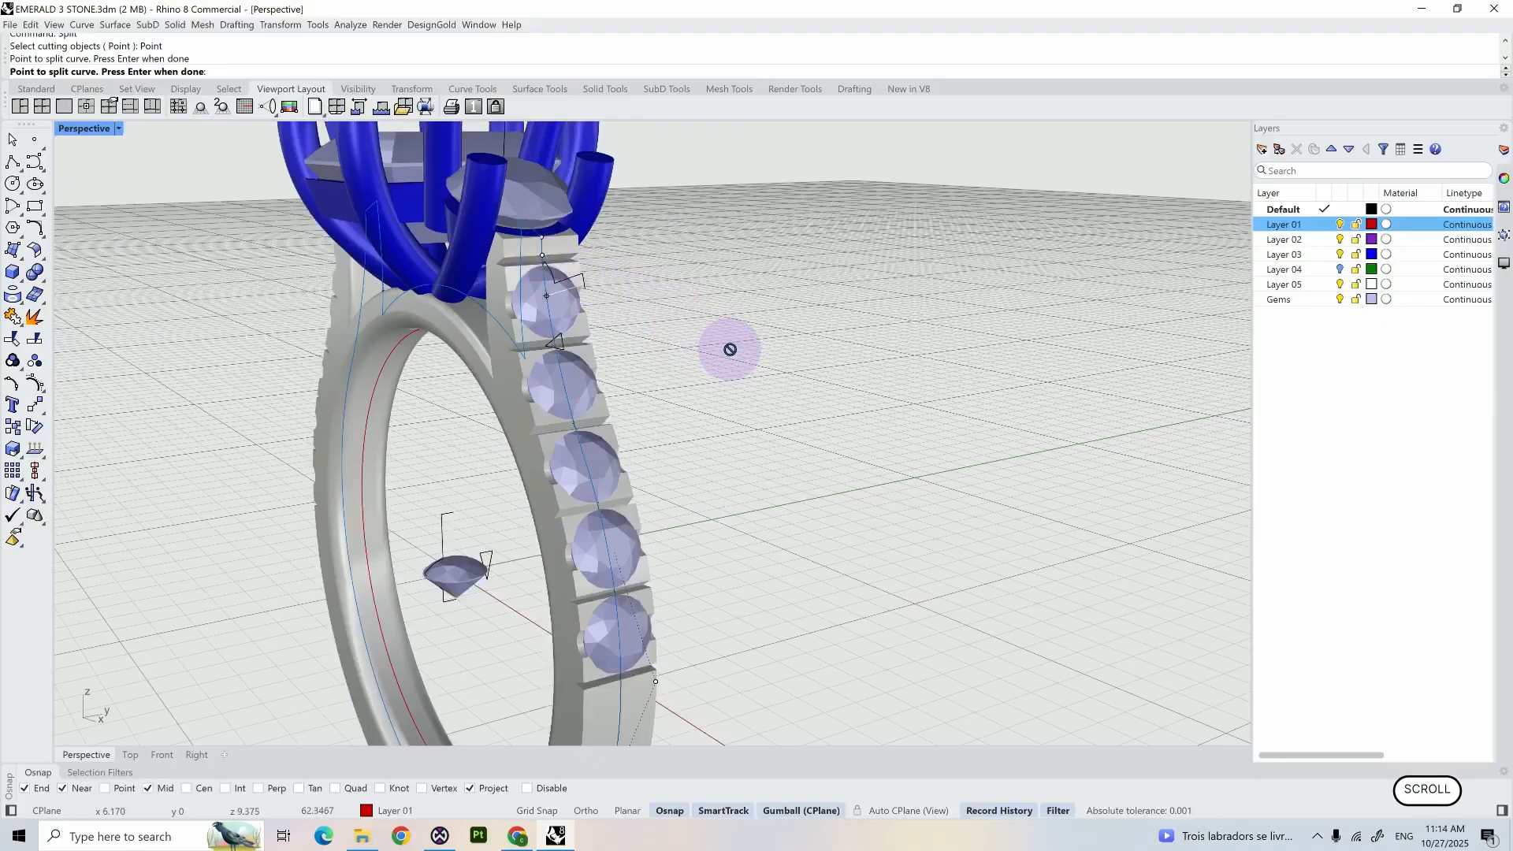
right_drag(730, 349, 706, 655)
scroll(629, 689, up, 3)
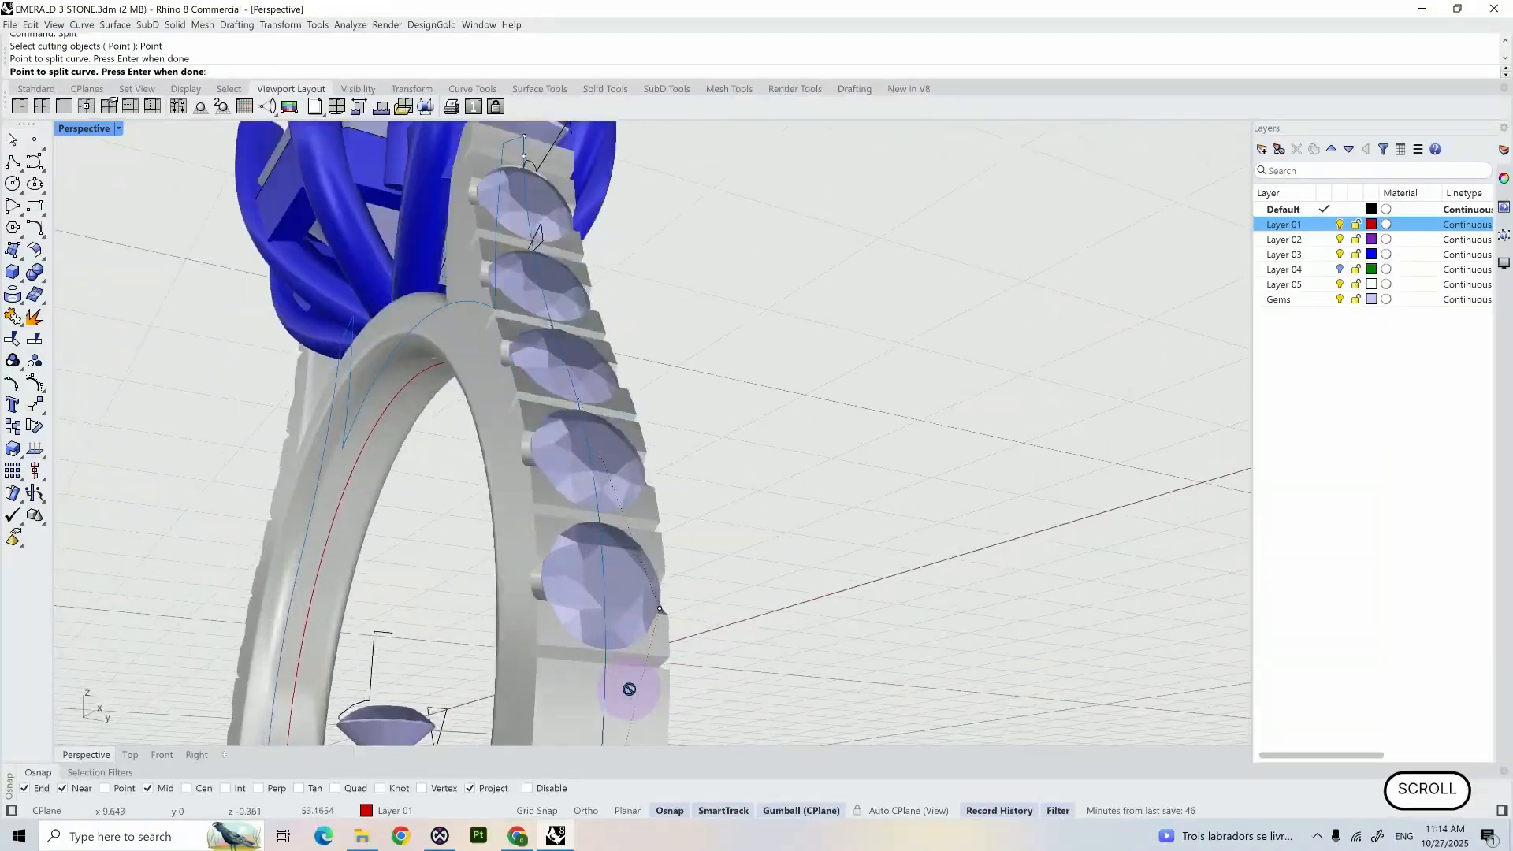
scroll(628, 688, up, 2)
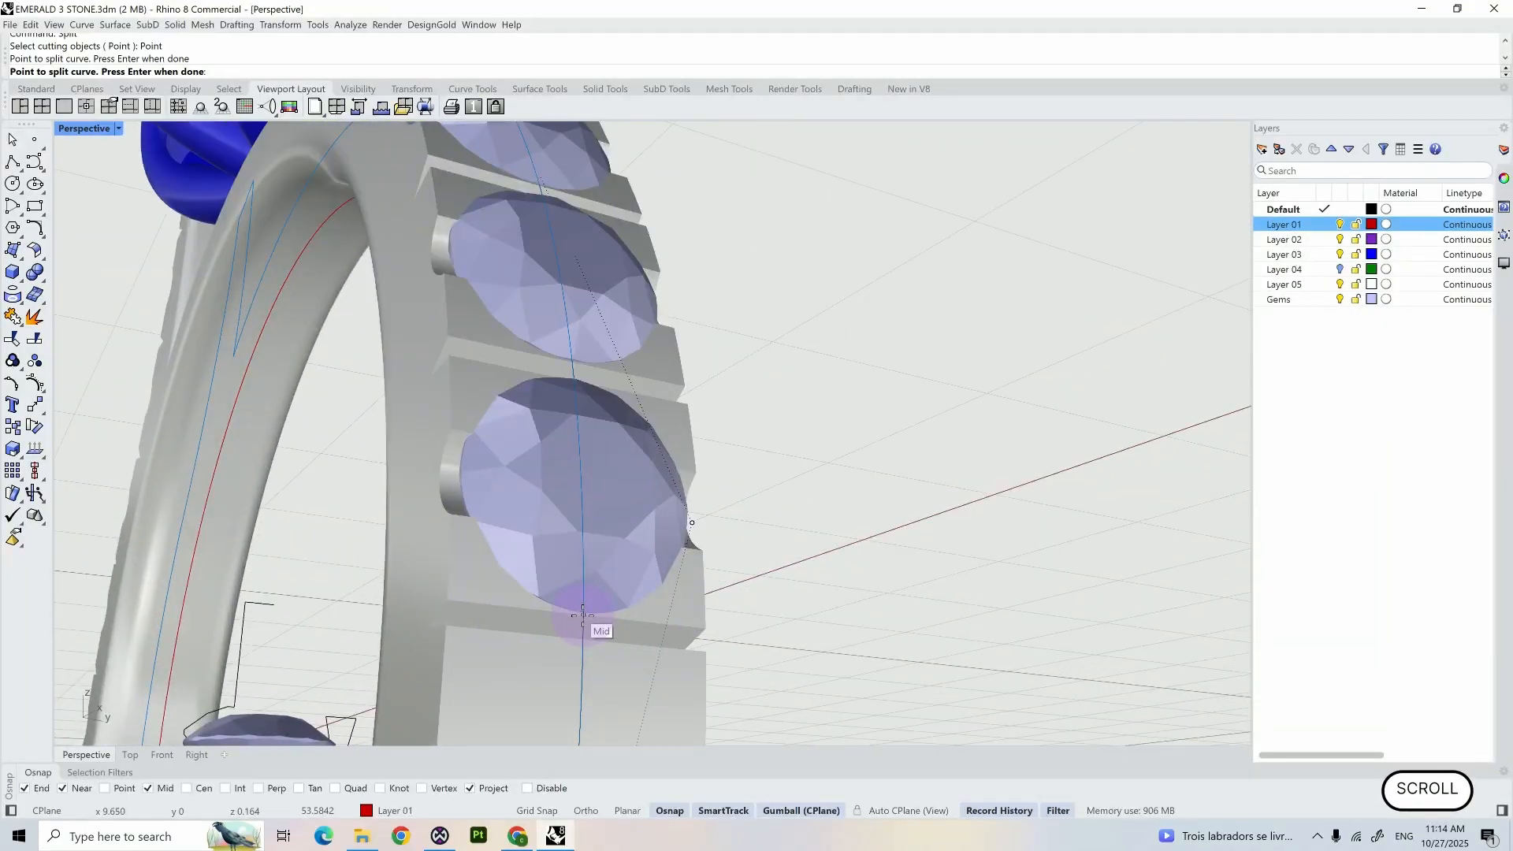
click(583, 615)
key(Return)
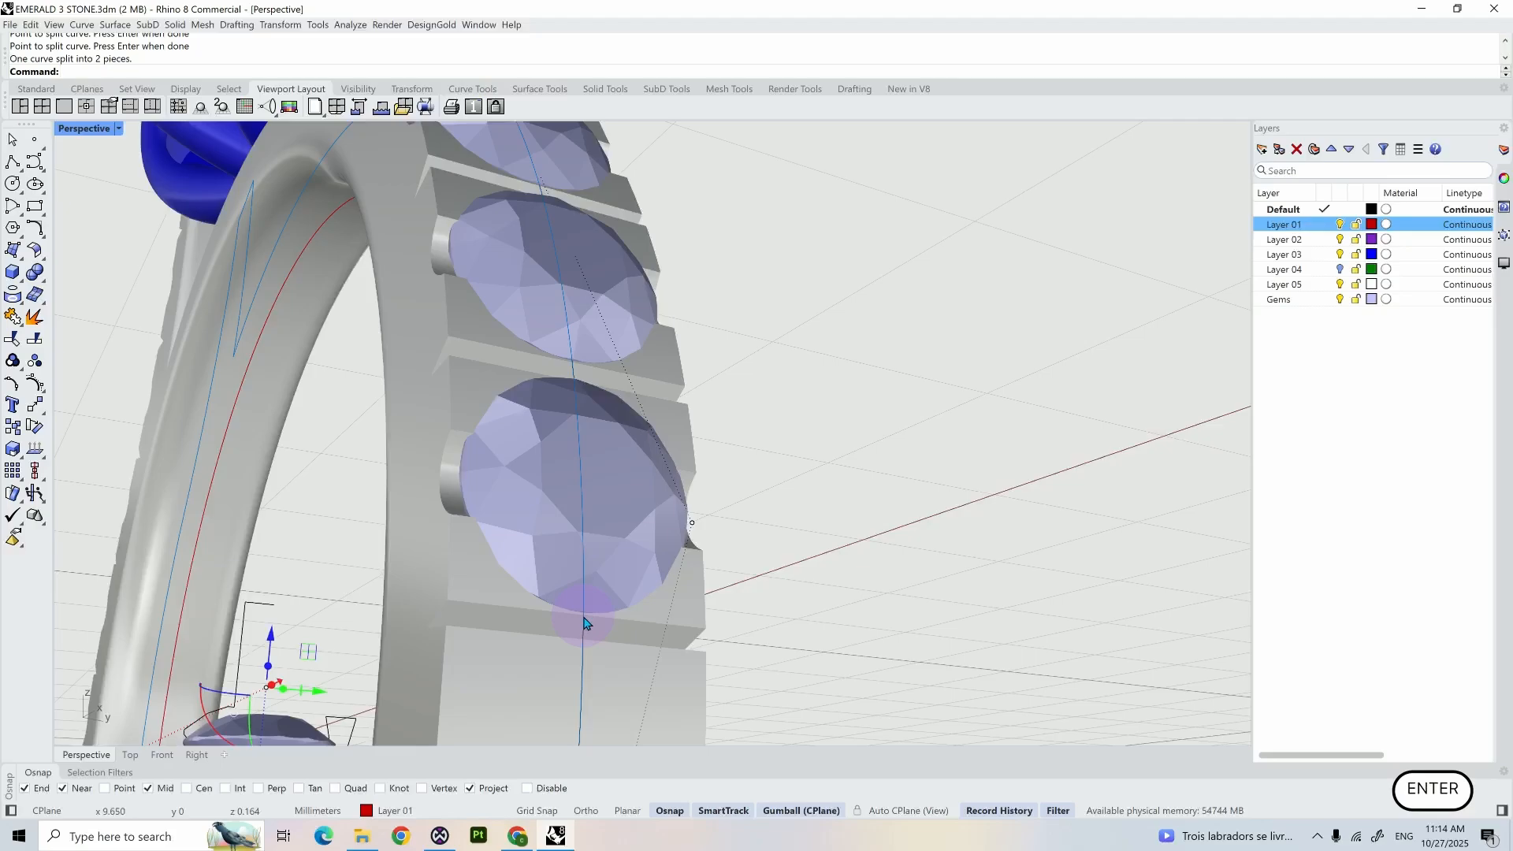
- Delete the long Layer 01 curve piece outside the gem row, keeping the segment beneath the shoulder gems
click(587, 669)
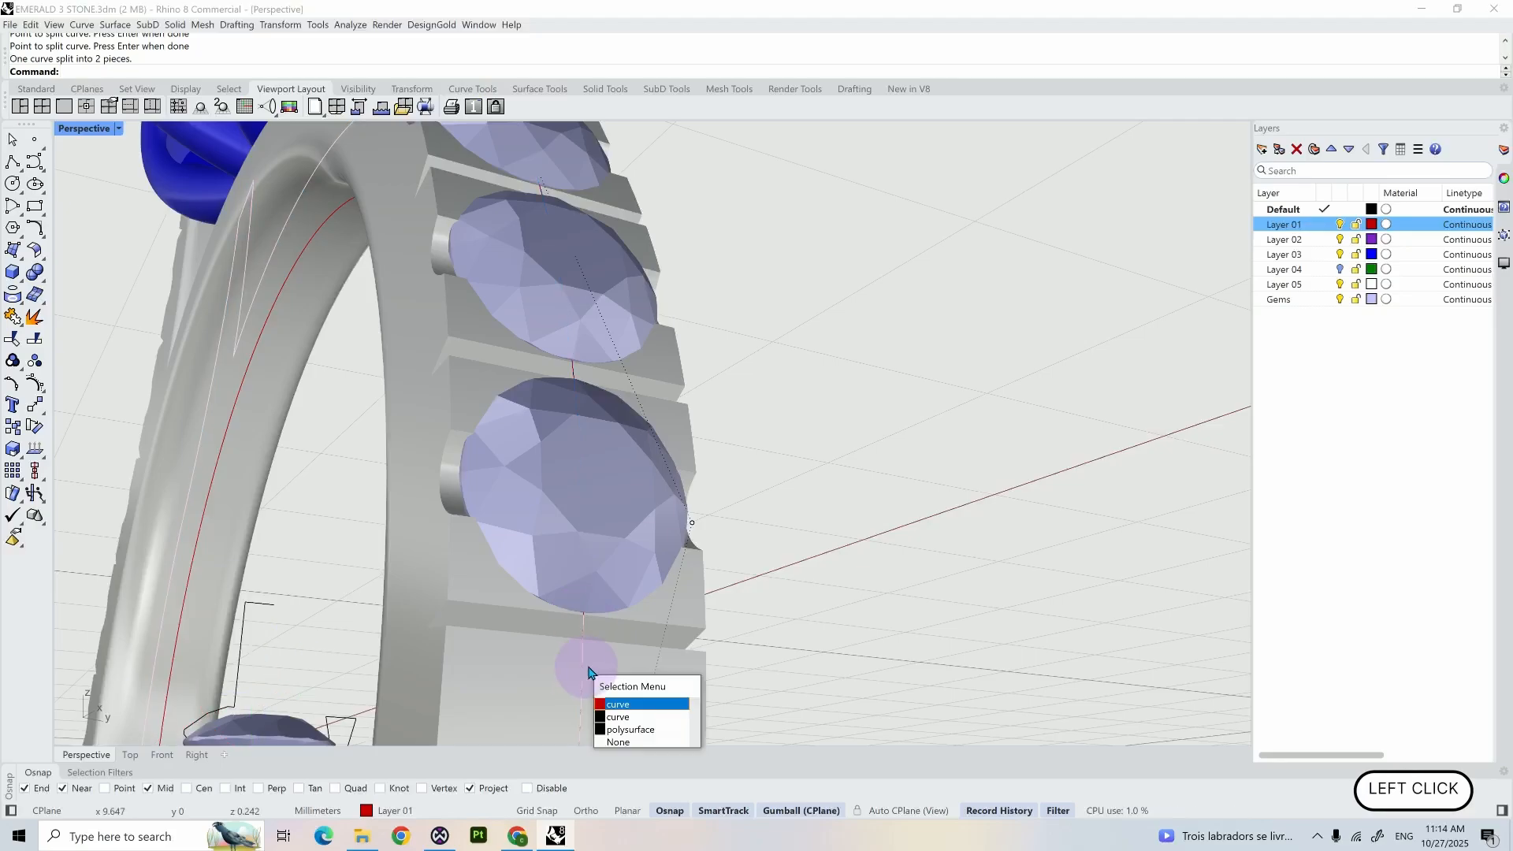
click(616, 704)
key(Delete)
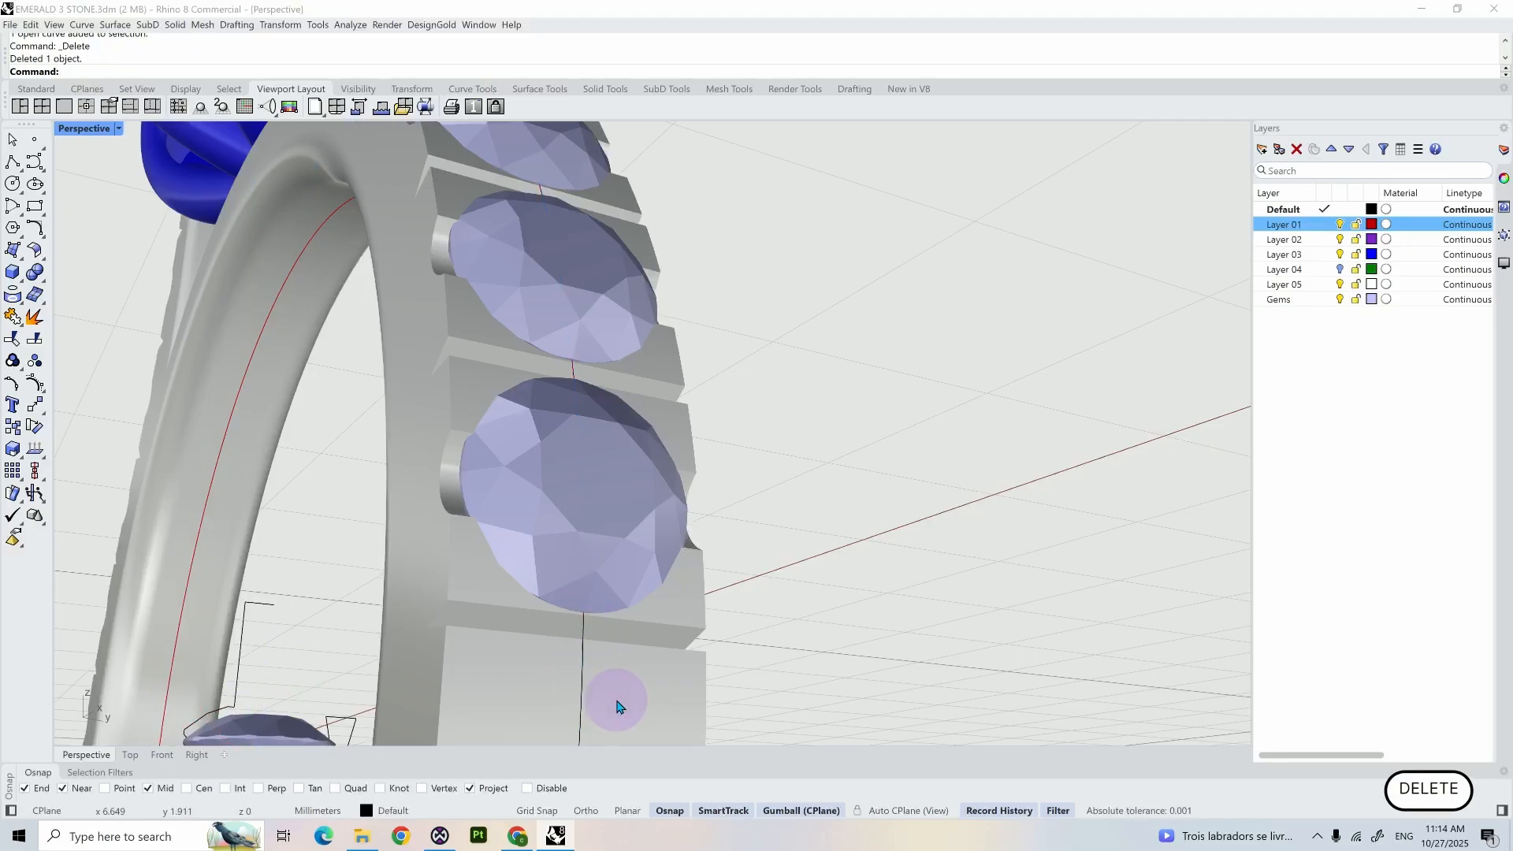
- Create a flat-capped pipe along the remaining Layer 01 curve segment with start and end radius 0.4 mm
click(566, 384)
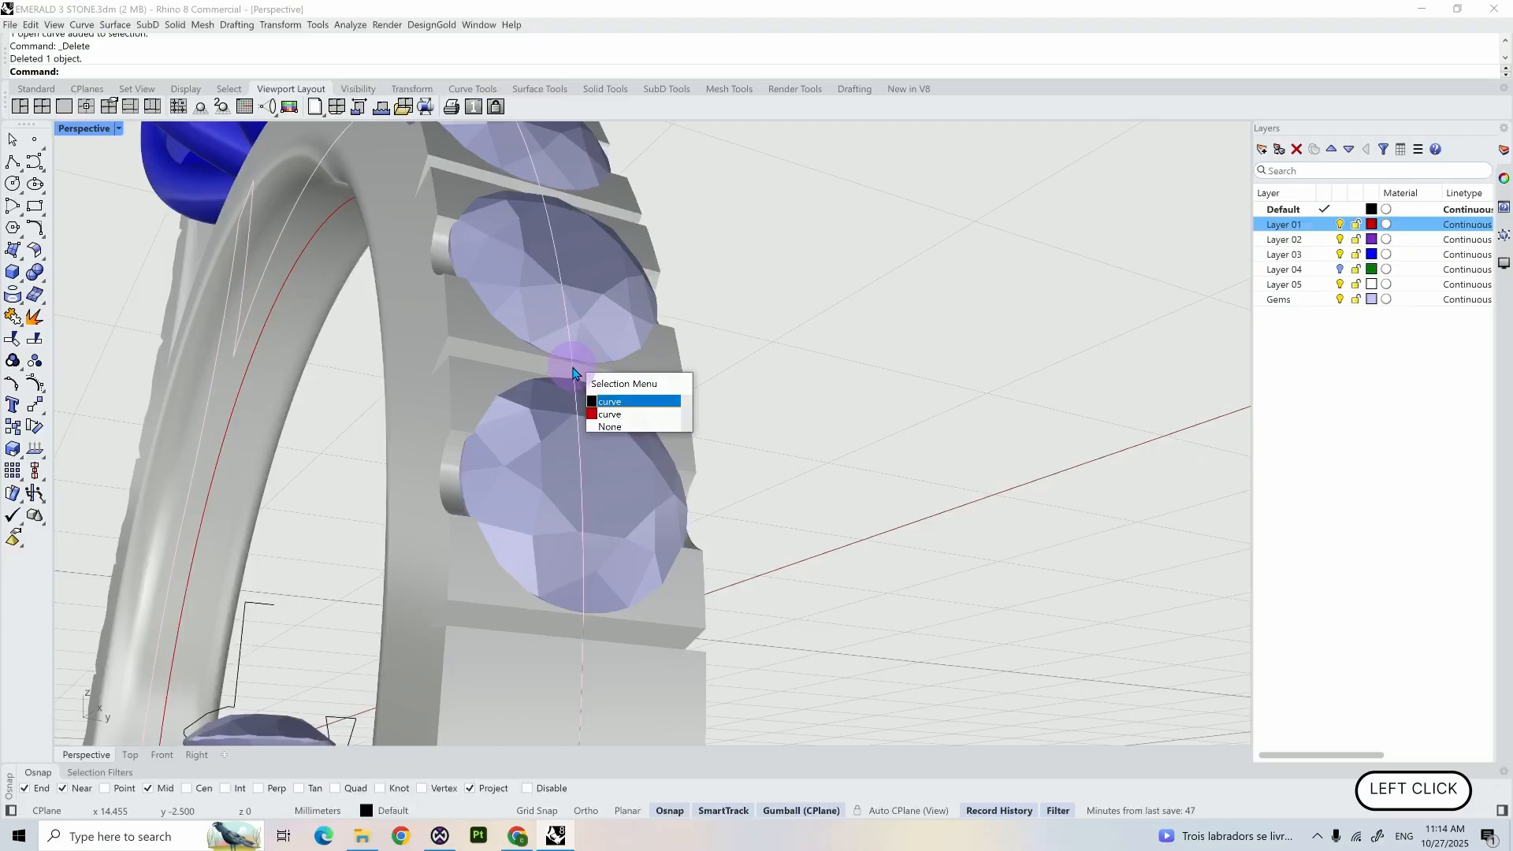
click(605, 411)
scroll(630, 441, down, 2)
scroll(642, 441, down, 1)
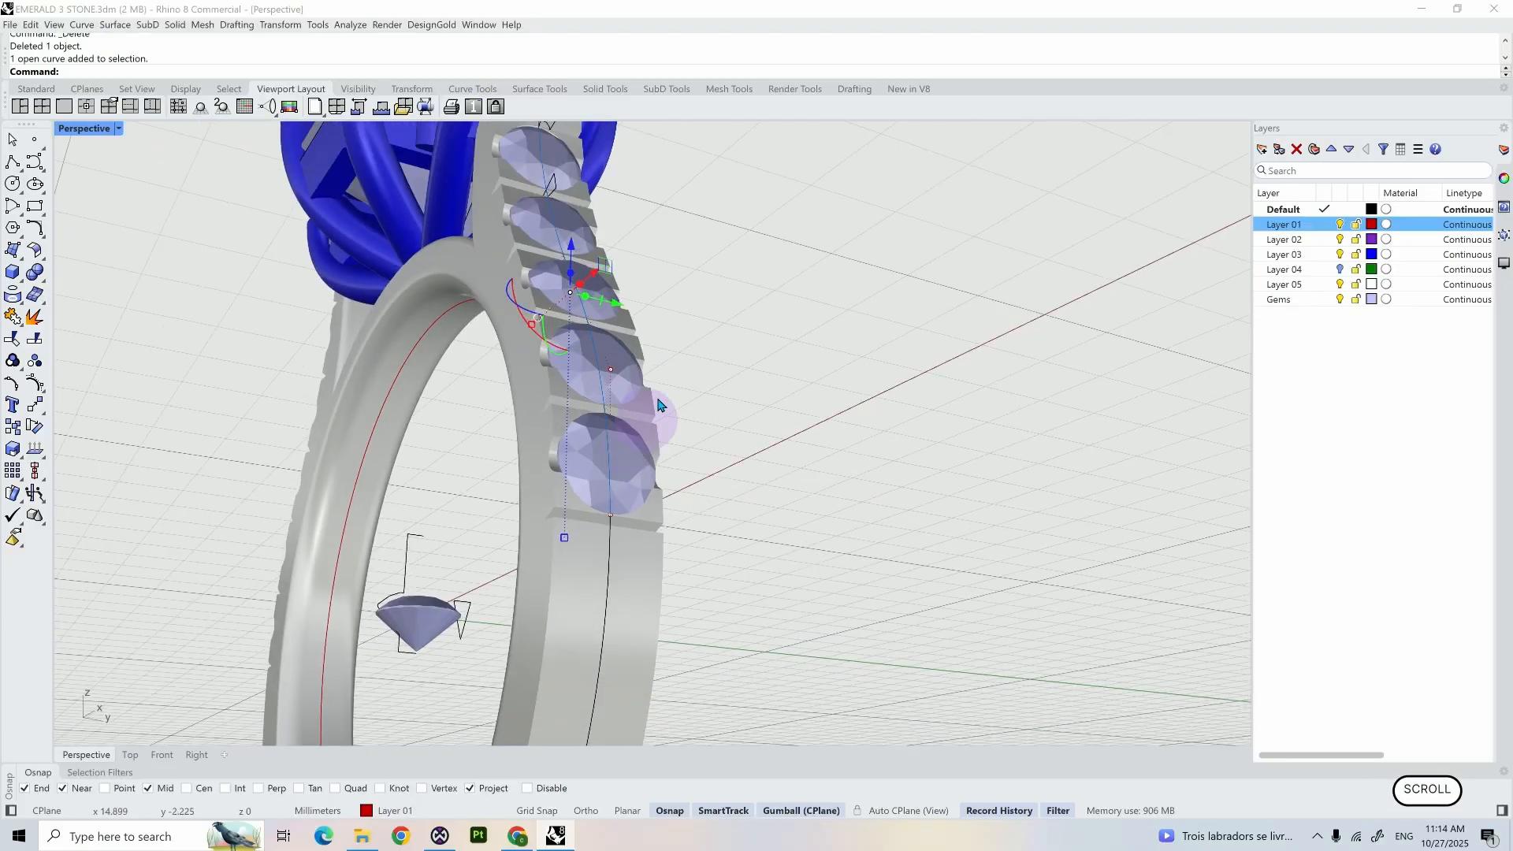
right_drag(672, 373, 733, 442)
shift+right_drag(732, 441, 764, 520)
scroll(764, 521, down, 3)
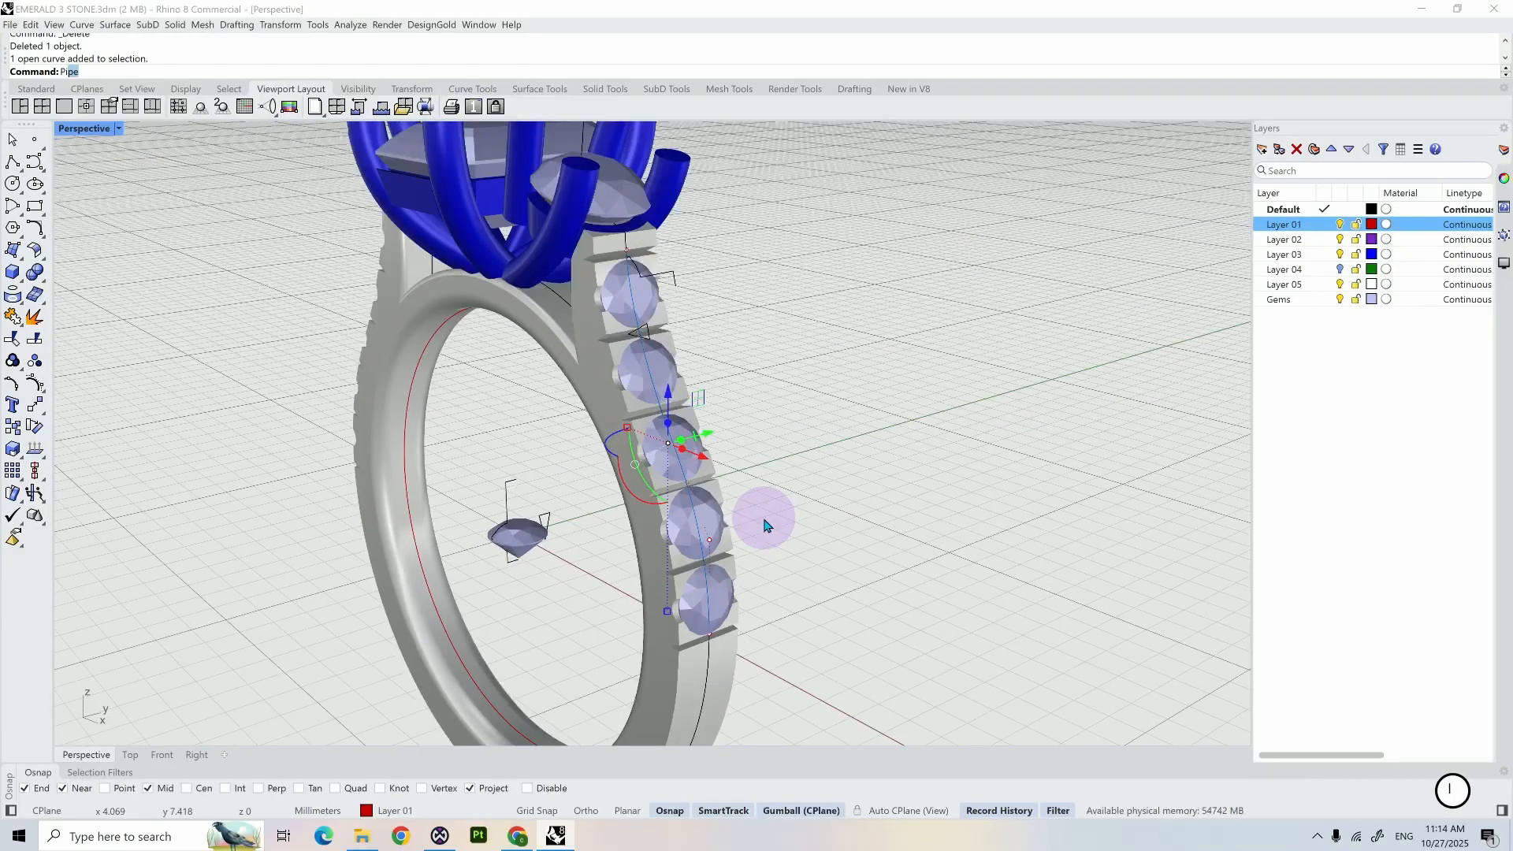
key(Return)
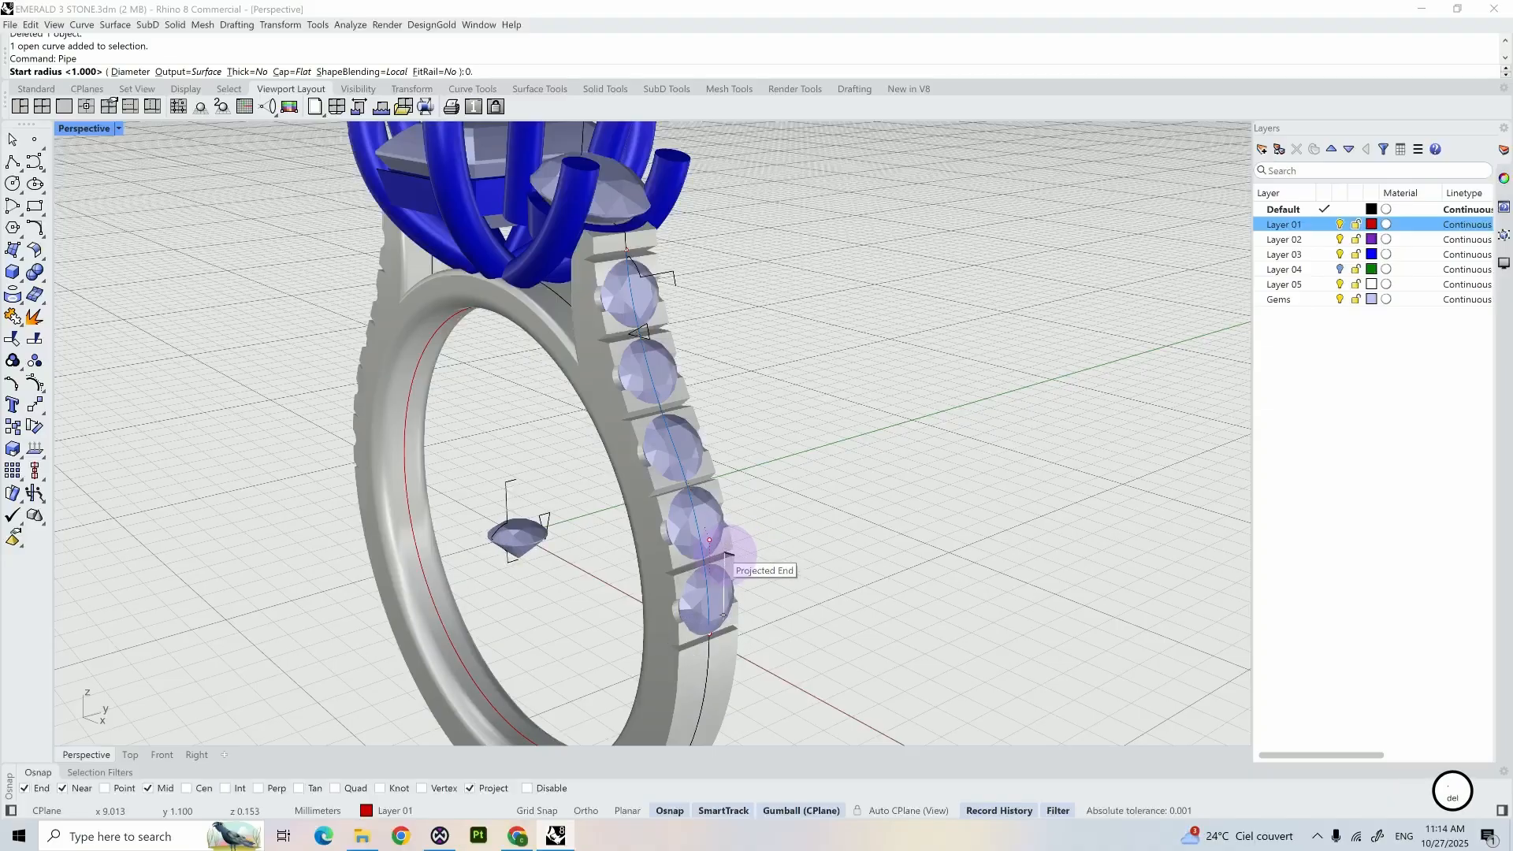
key(Return)
key(Return)
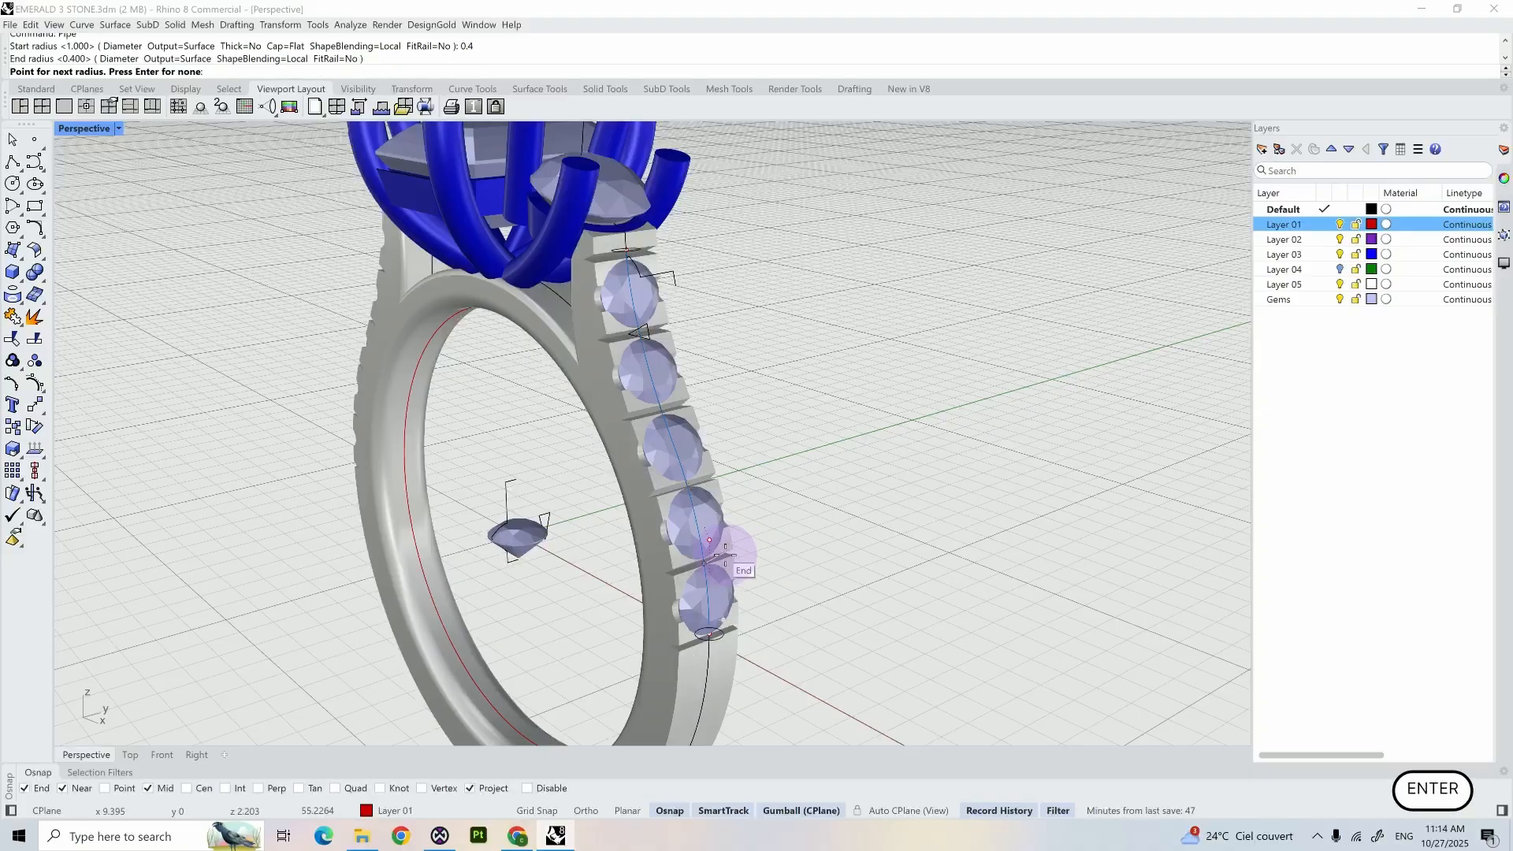
key(Return)
- Scale the channel pipe wider across the shank and shift it along X beneath the shoulder gems
right_drag(808, 490, 770, 463)
scroll(672, 464, up, 5)
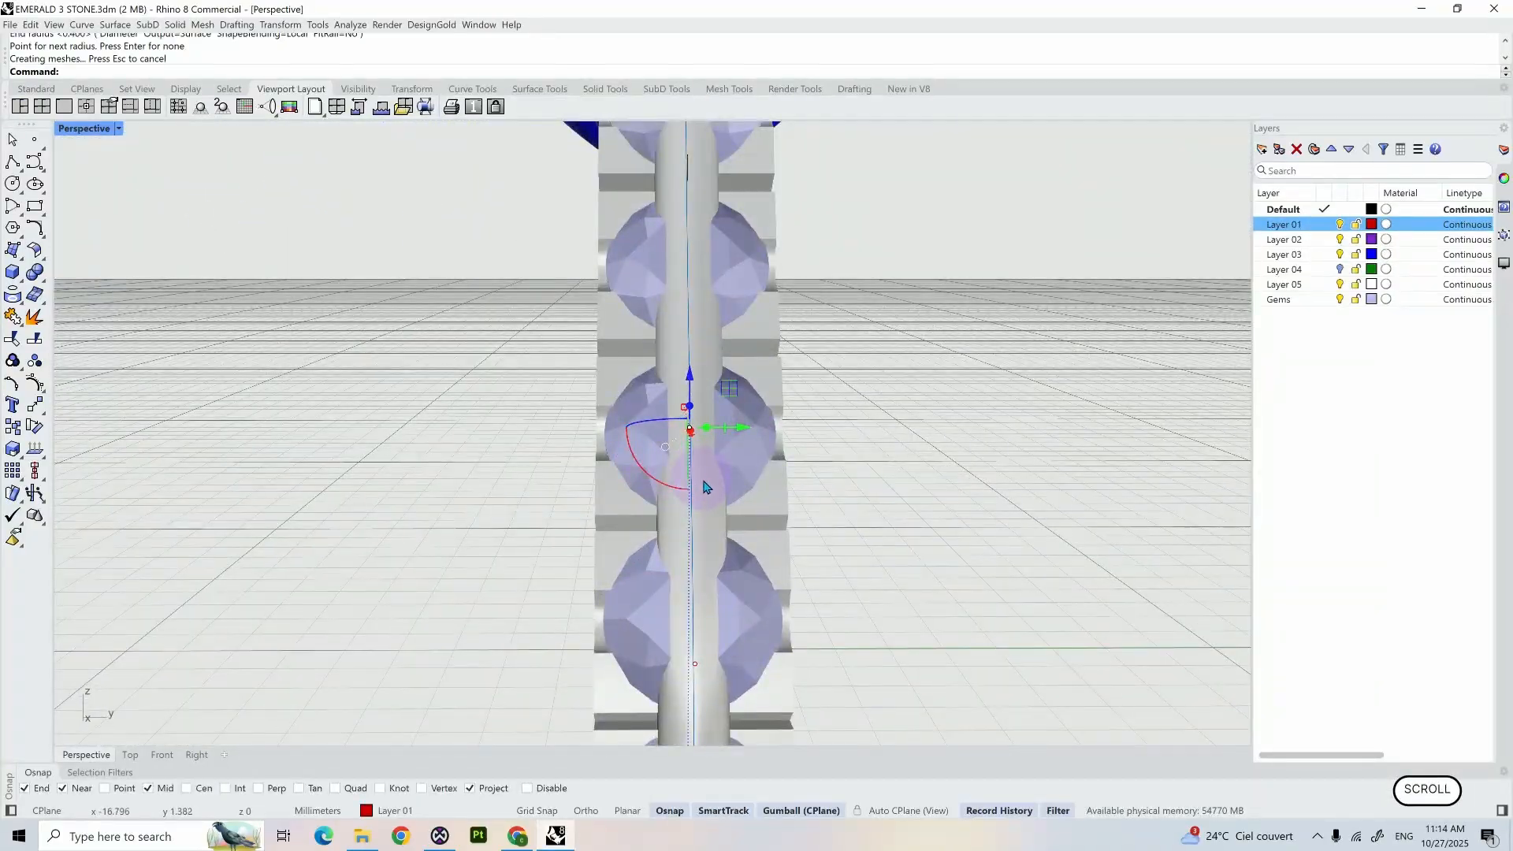
click(675, 469)
drag(656, 428, 637, 429)
right_drag(757, 453, 891, 439)
scroll(770, 458, down, 3)
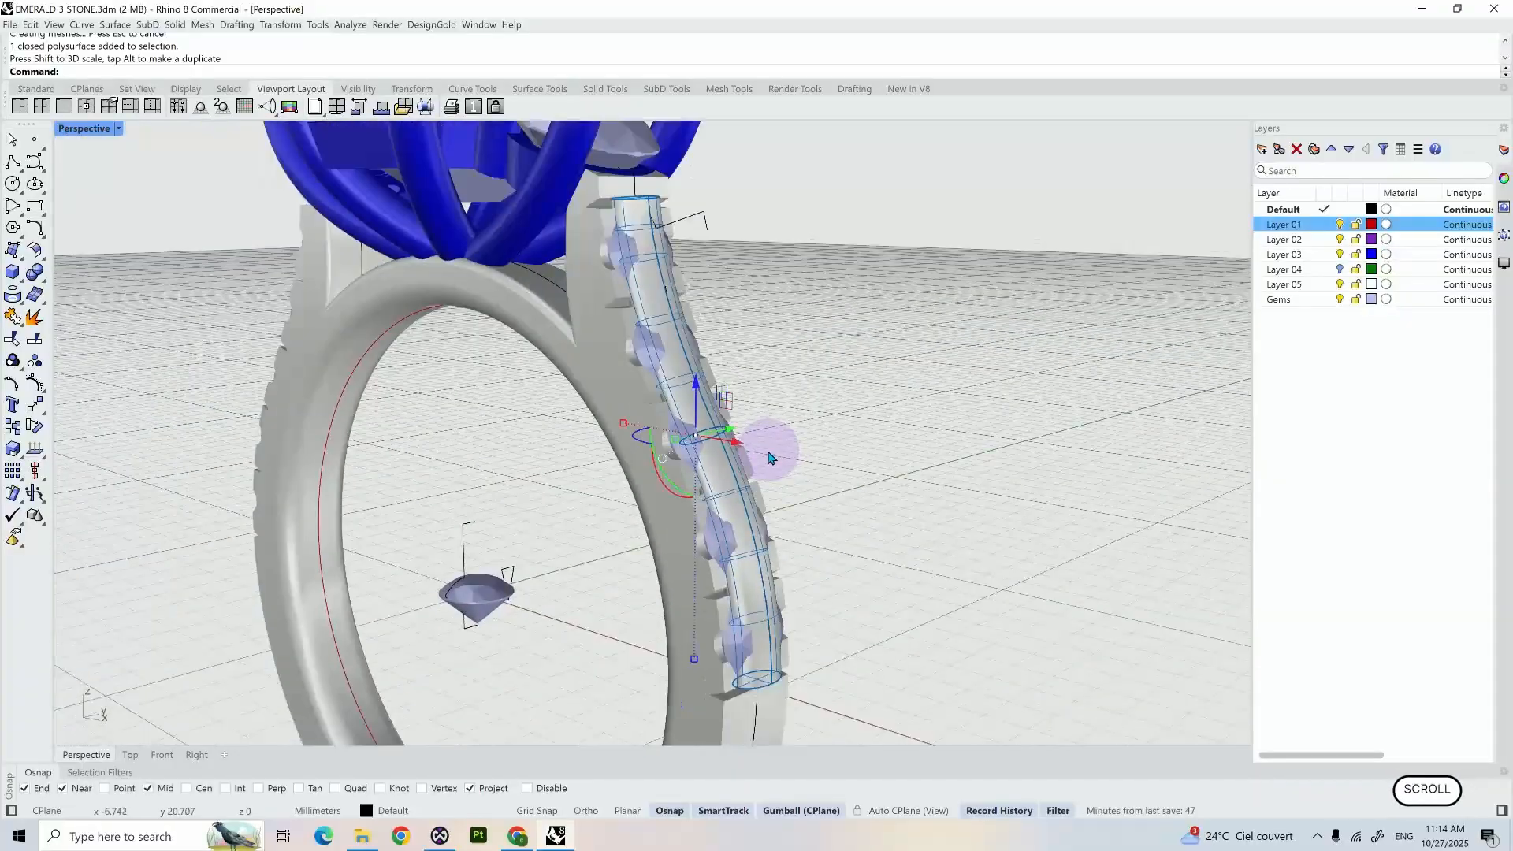
scroll(795, 455, down, 3)
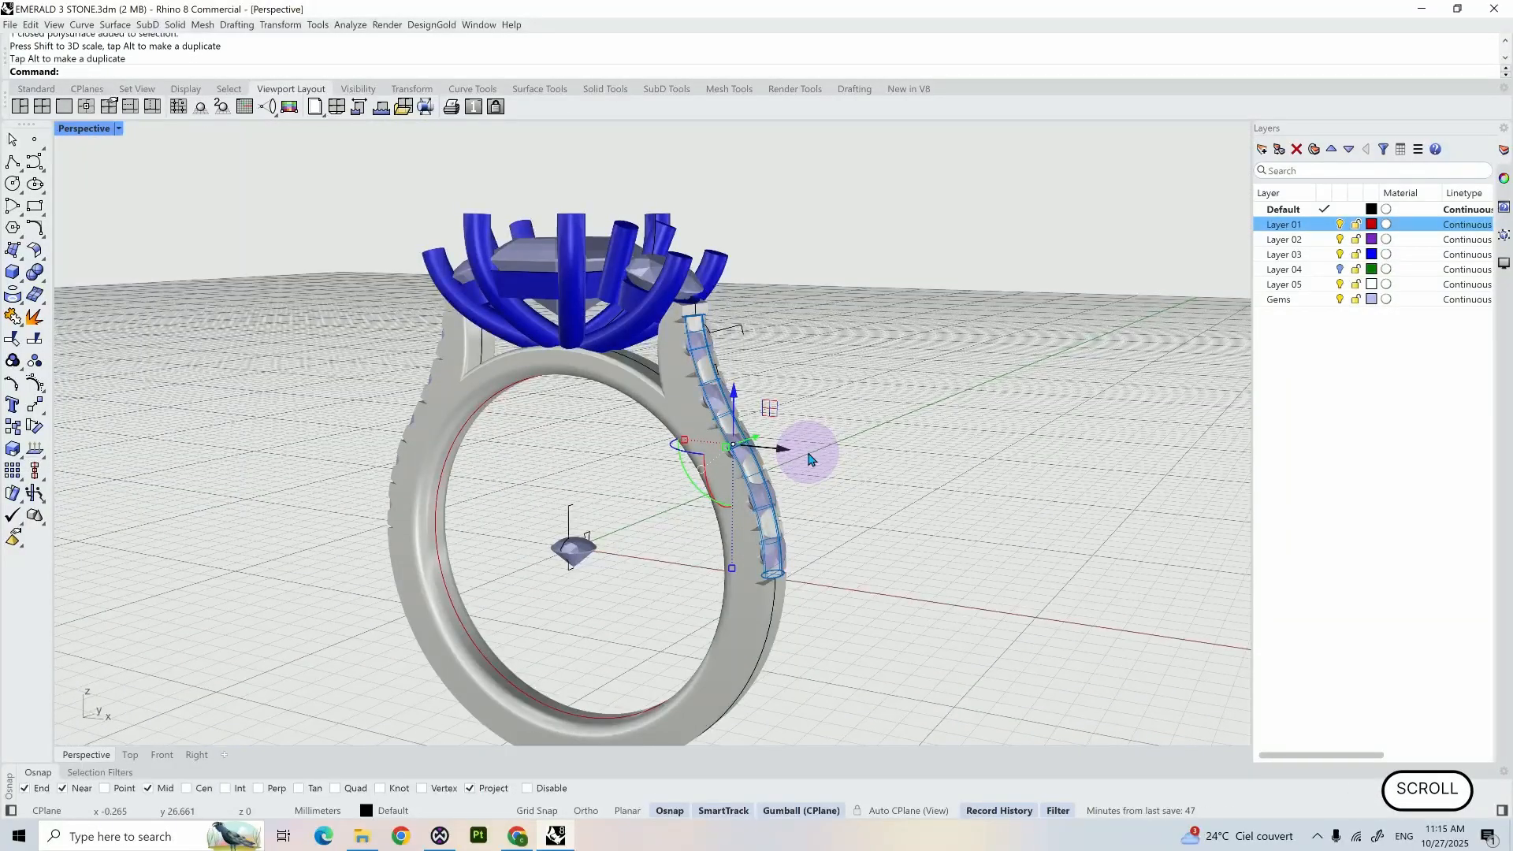
- Mirror the channel pipe across the Y axis onto the opposite shoulder
key(Return)
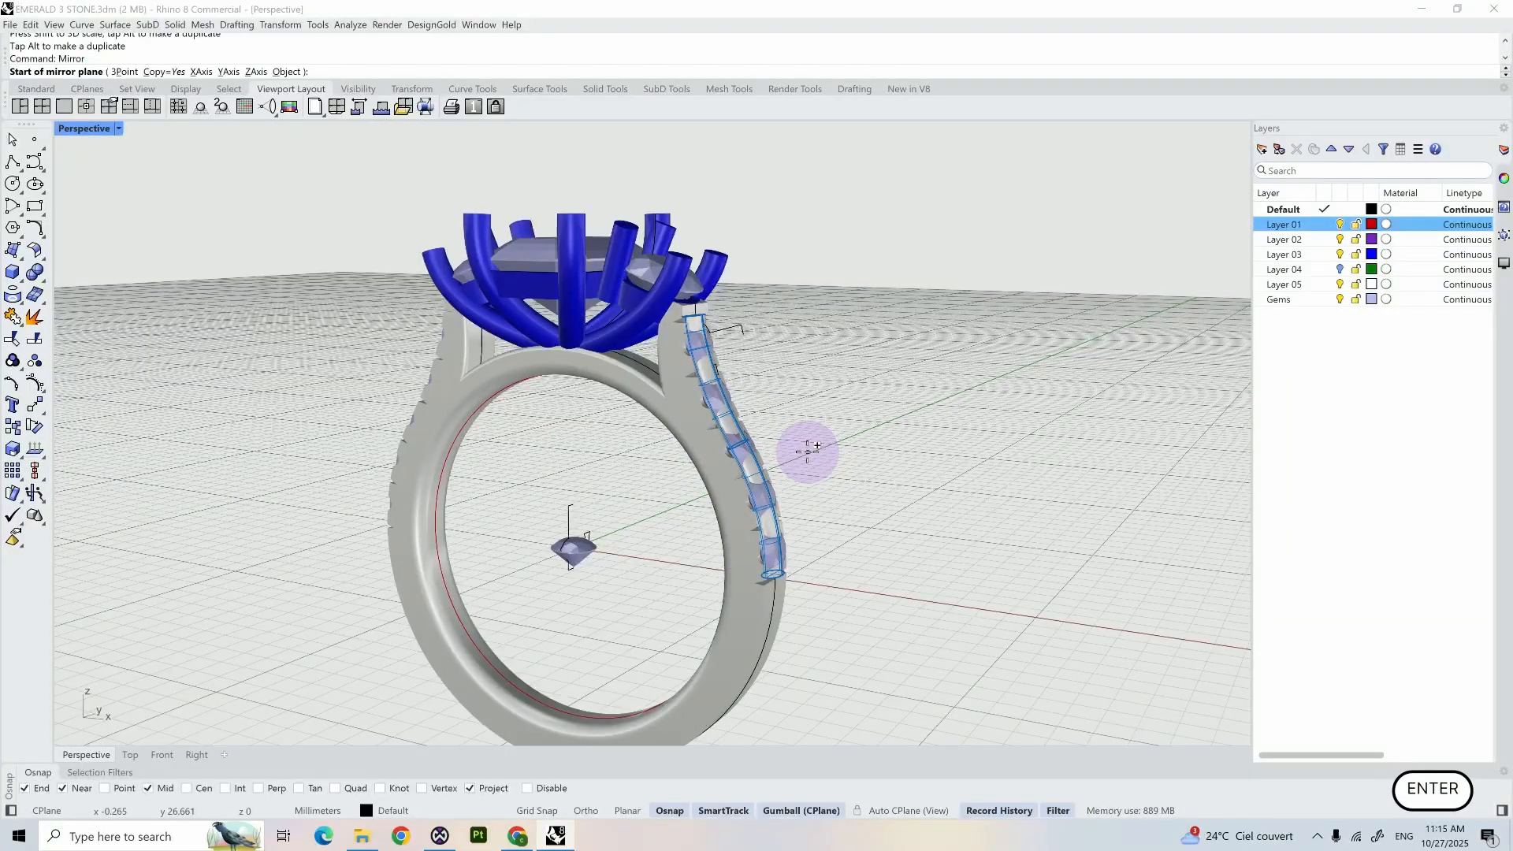
text(y)
key(Return)
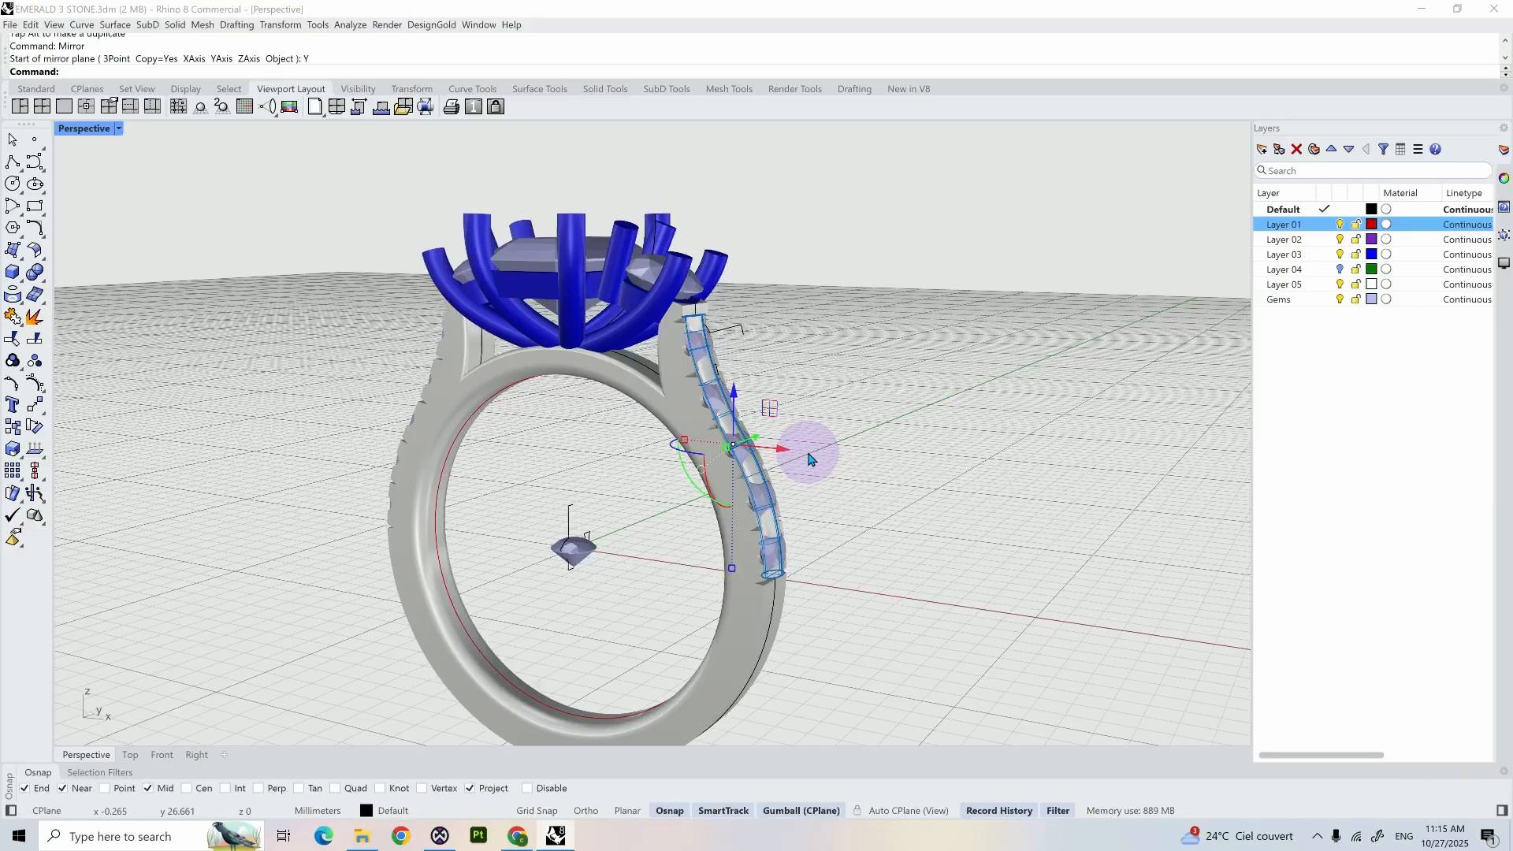
right_drag(797, 422, 335, 396)
shift+click(352, 399)
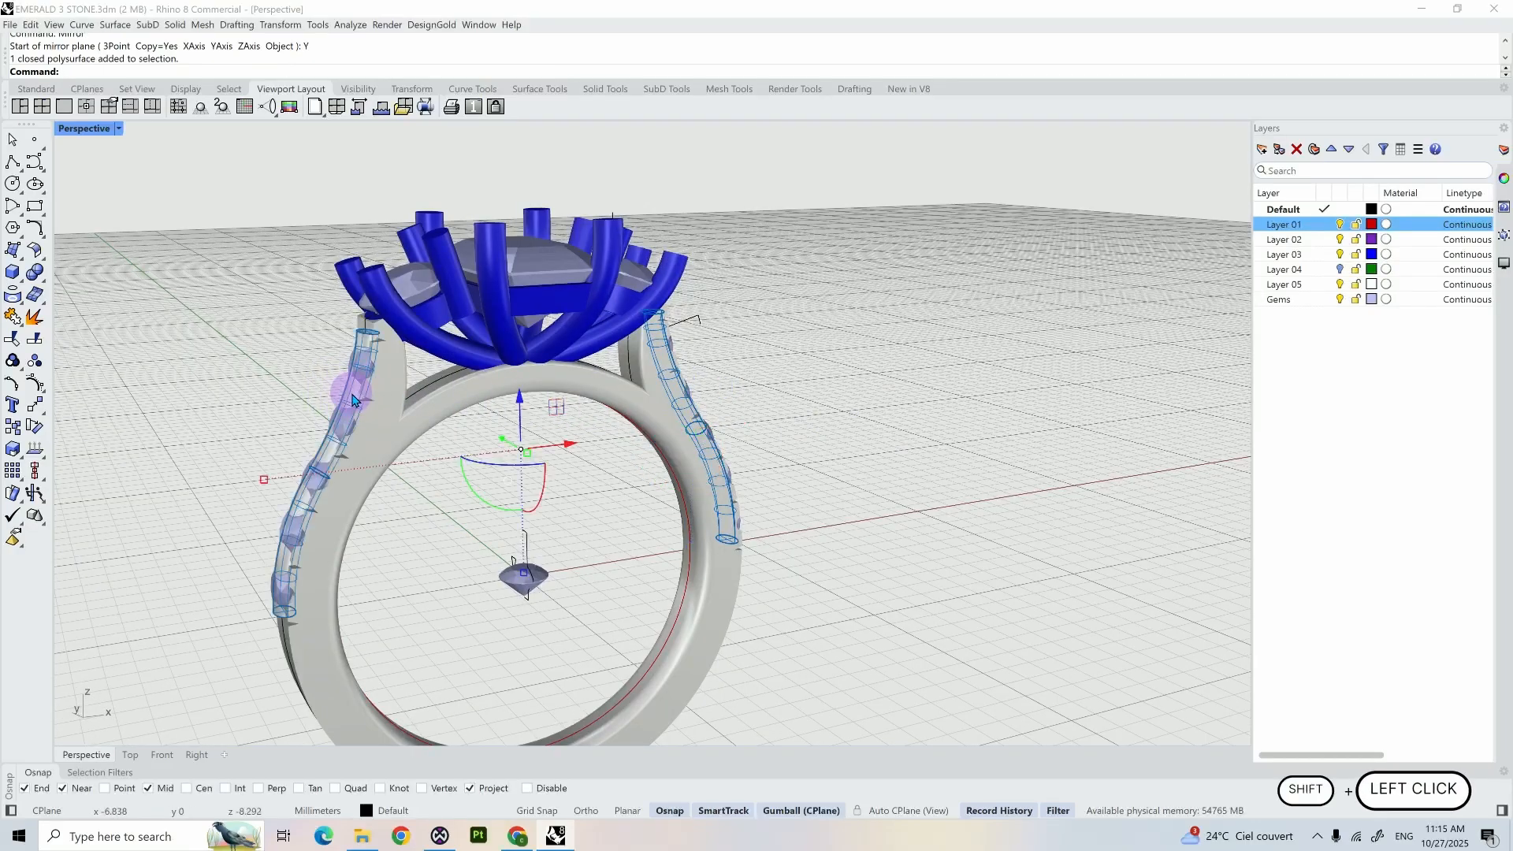
right_drag(810, 405, 787, 398)
right_click(786, 399)
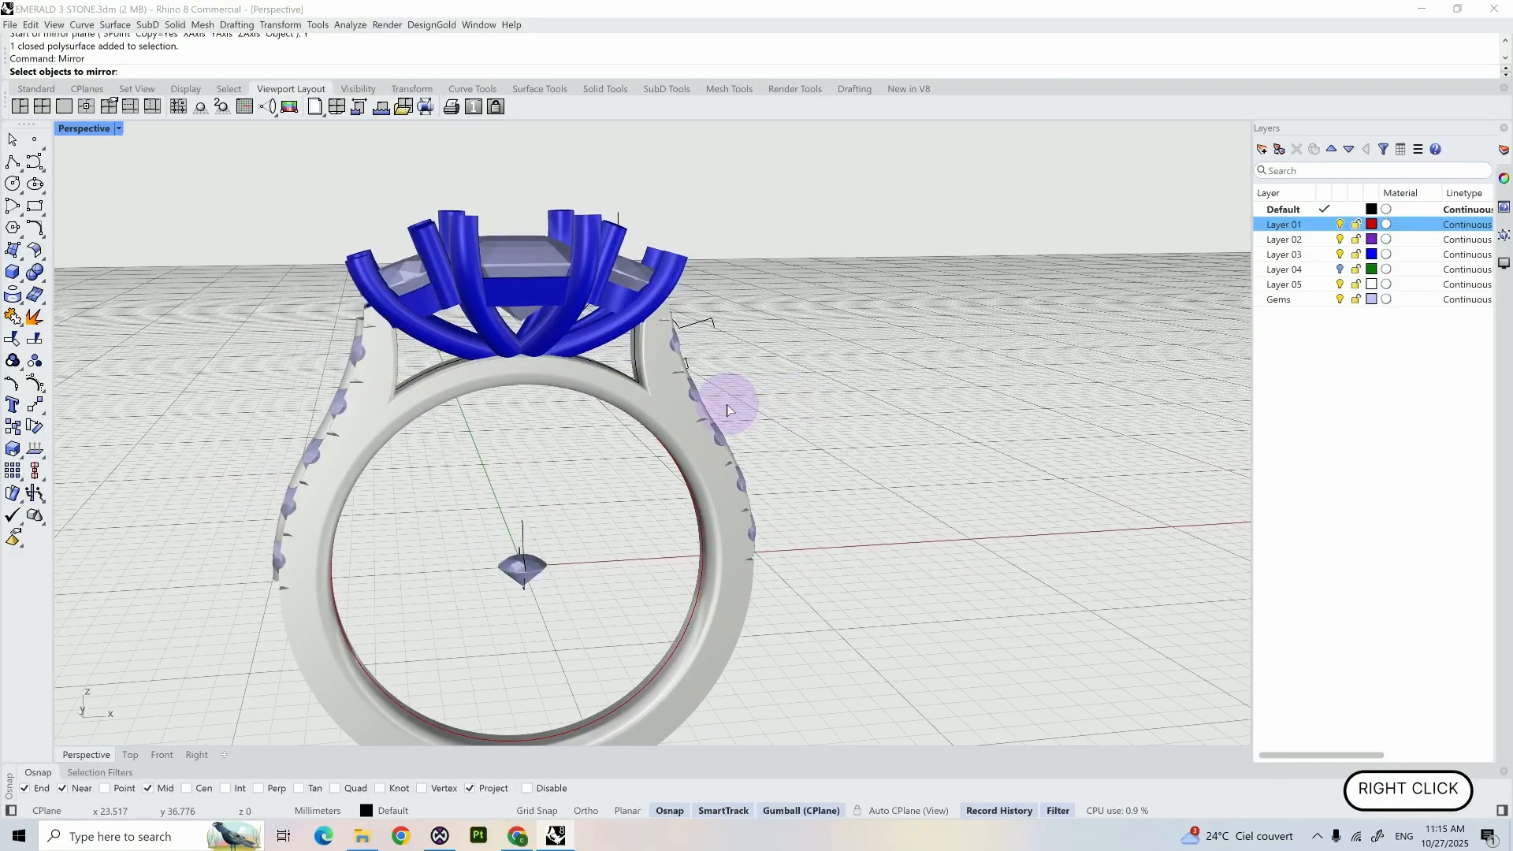
key(Escape)
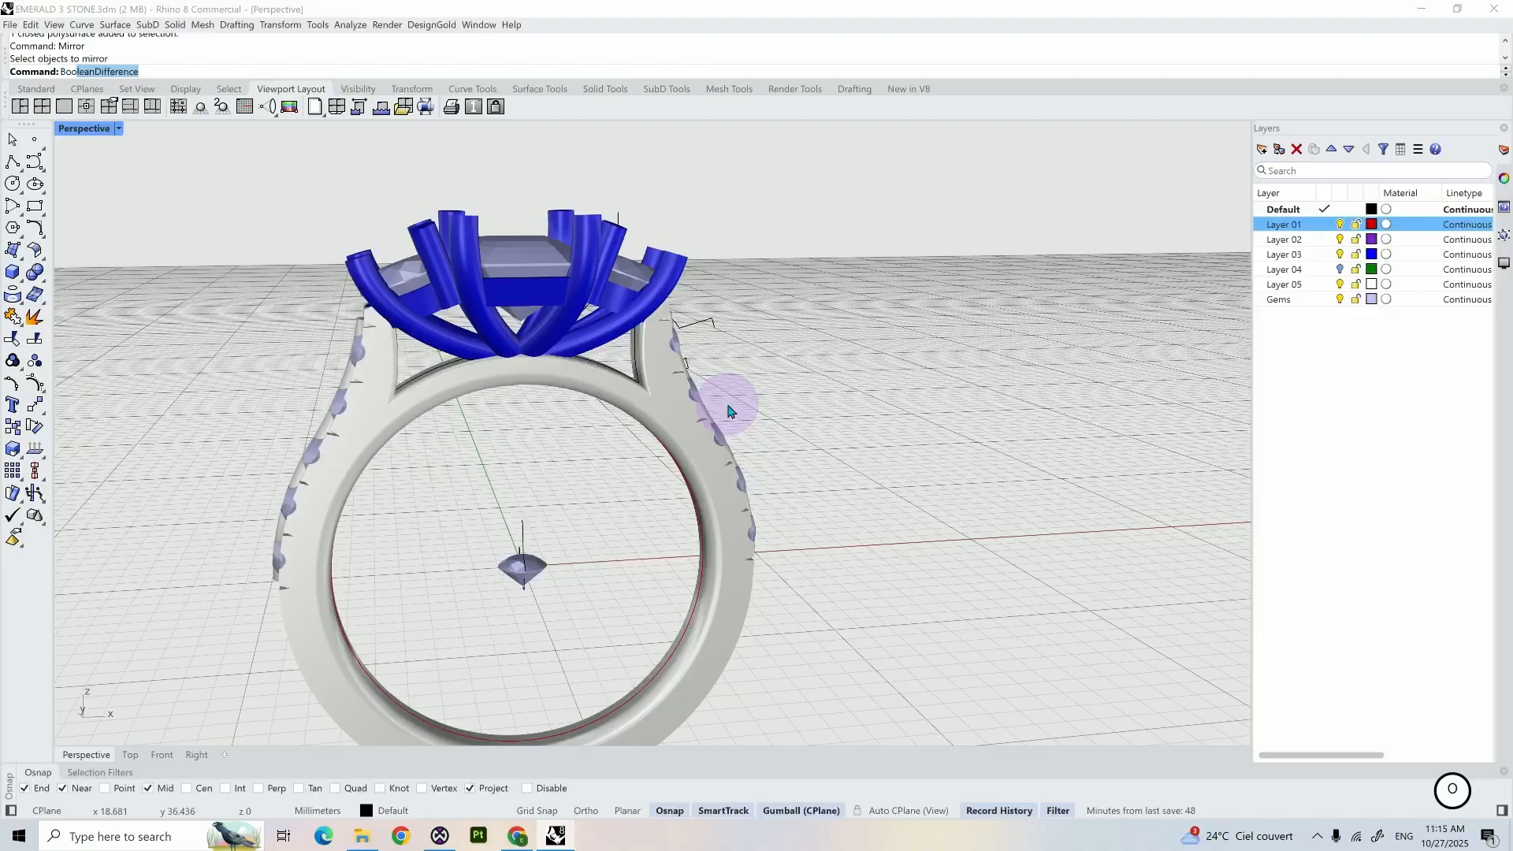
- Subtract both shoulder pipes from the shank with a Boolean difference, keeping the cutters with DeleteCutters=No
key(Return)
click(685, 425)
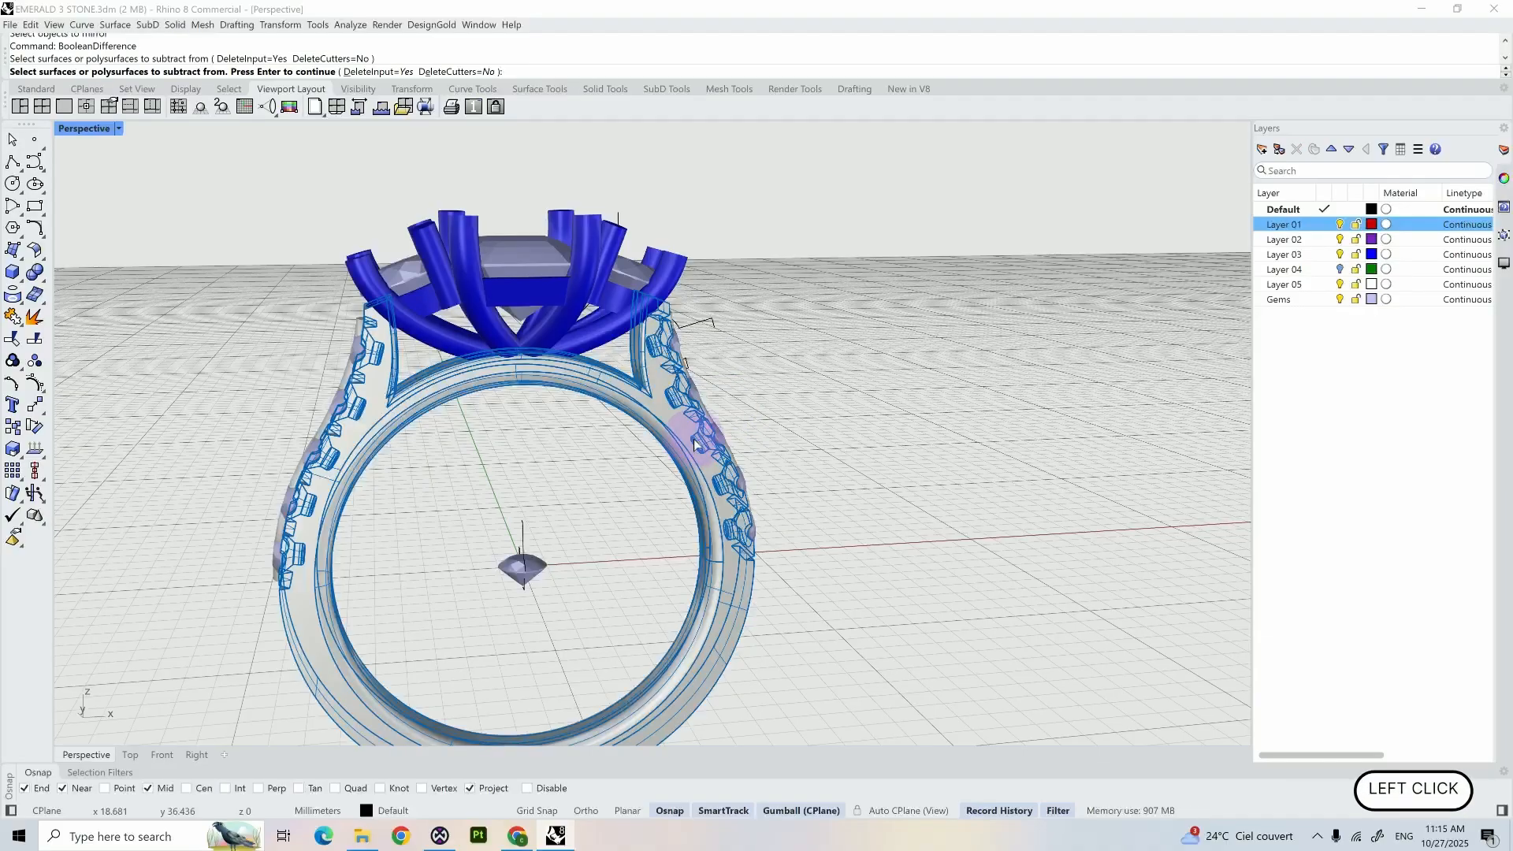
key(Return)
right_drag(787, 402, 730, 412)
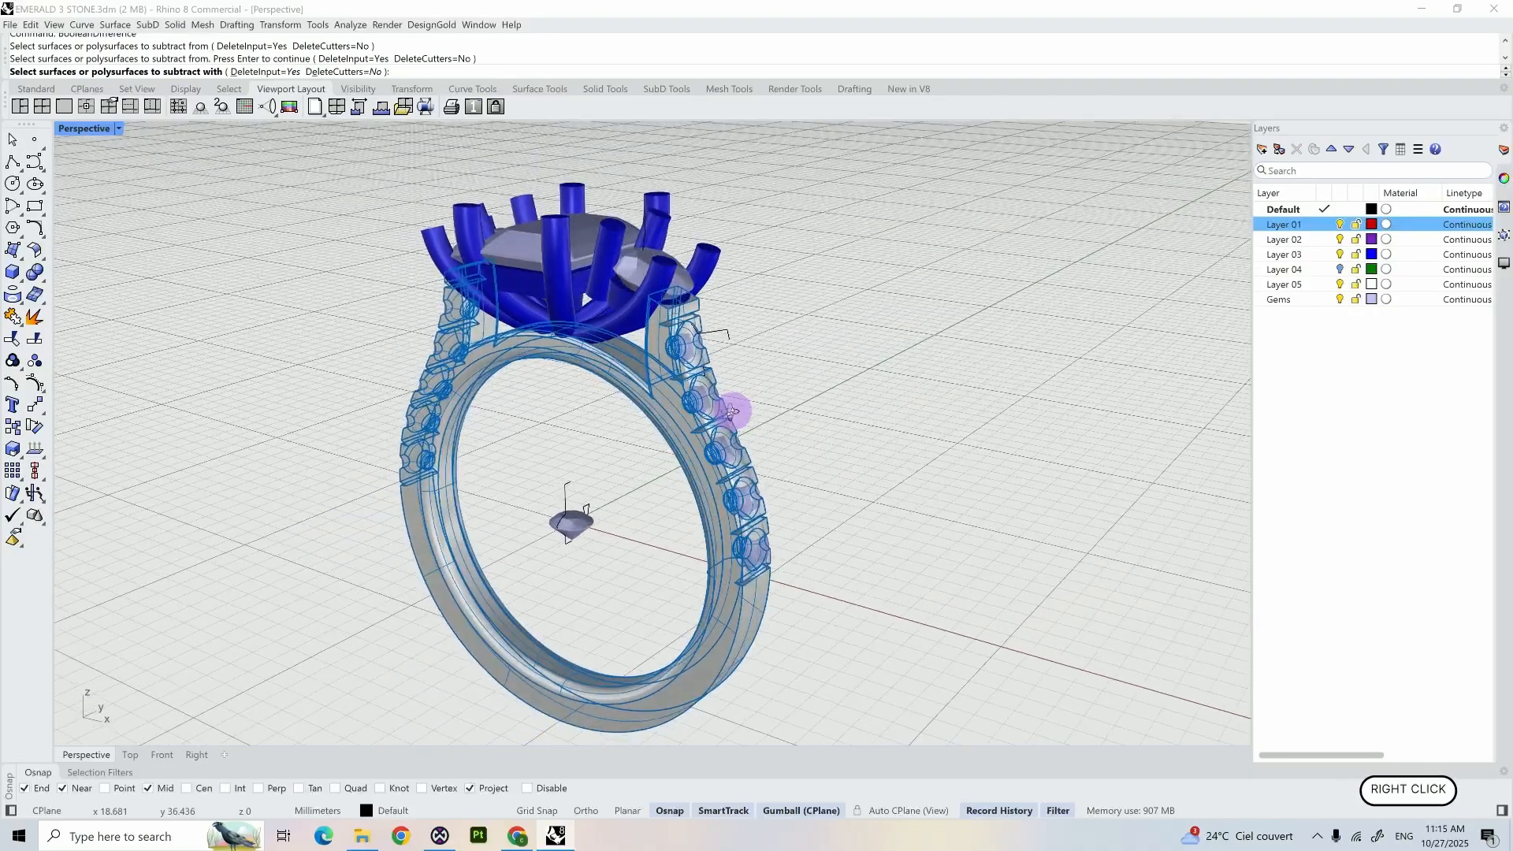
scroll(700, 380, up, 5)
scroll(700, 380, up, 3)
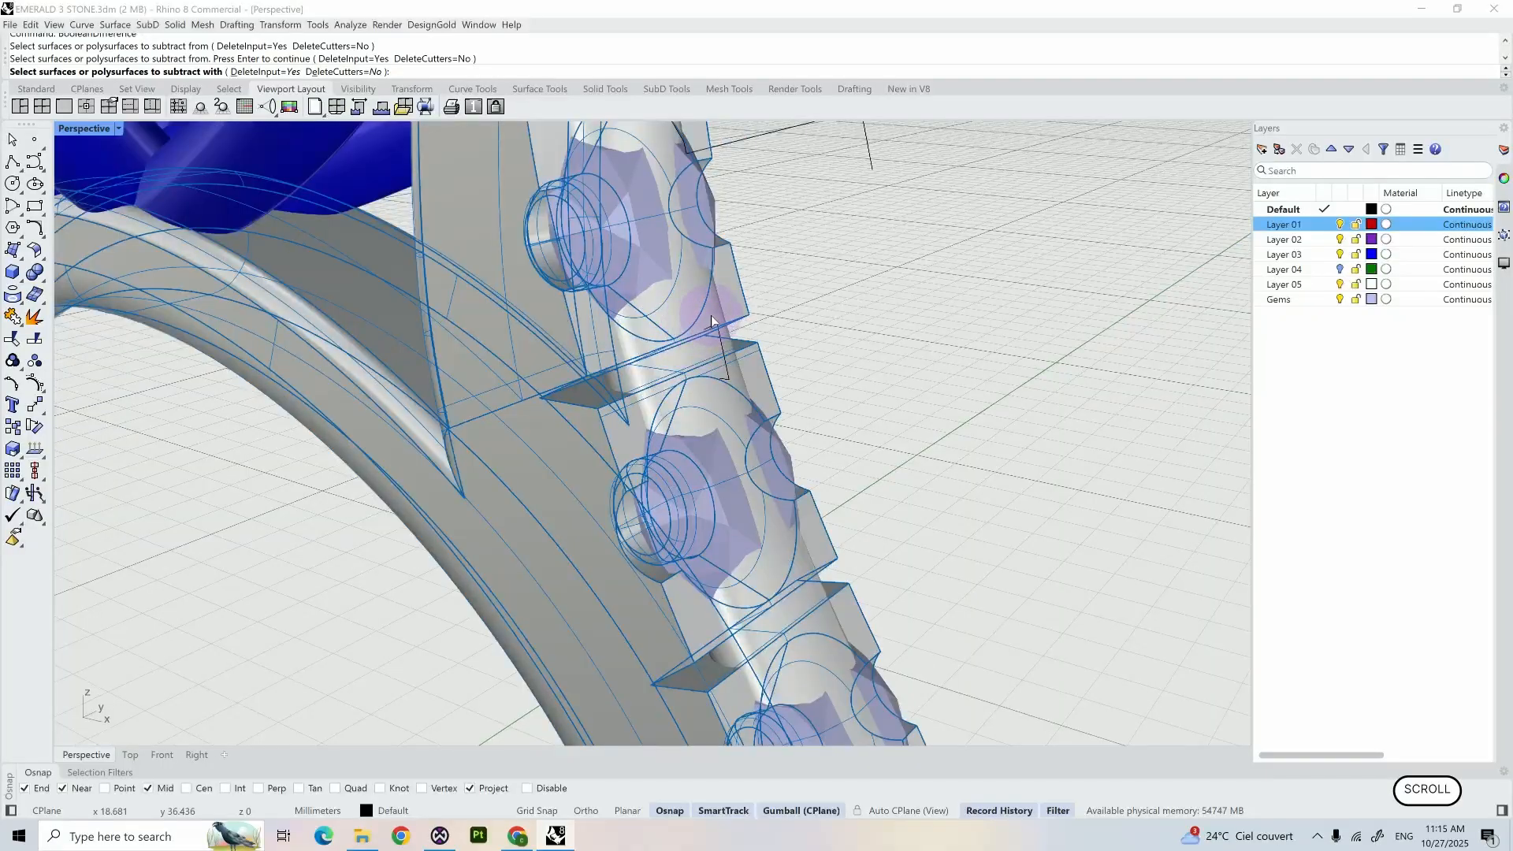
click(711, 320)
scroll(629, 372, down, 5)
right_drag(433, 406, 530, 399)
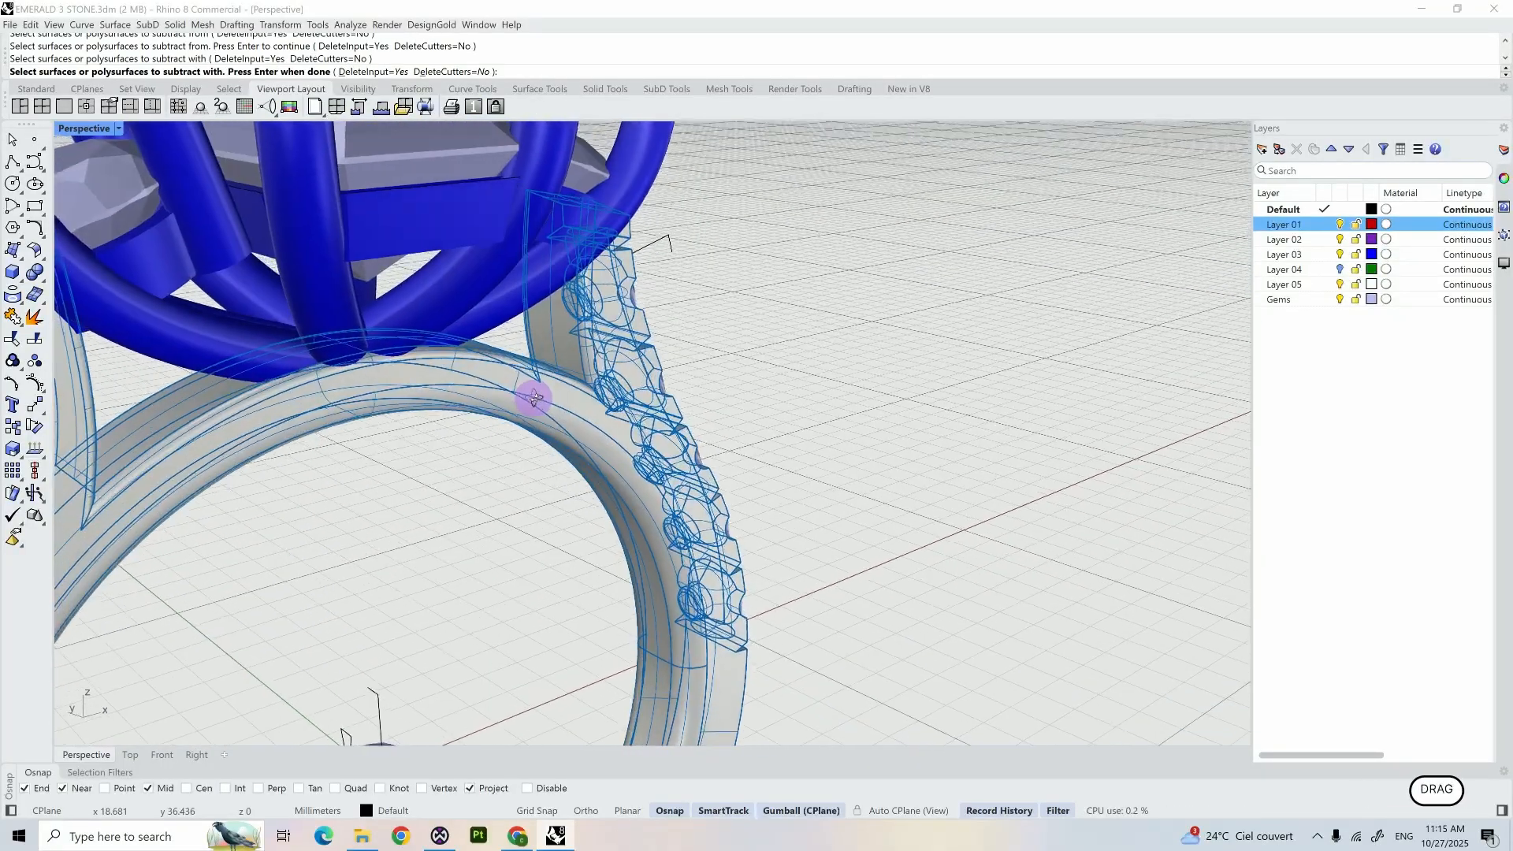
right_drag(348, 513, 583, 429)
shift+right_drag(583, 429, 709, 371)
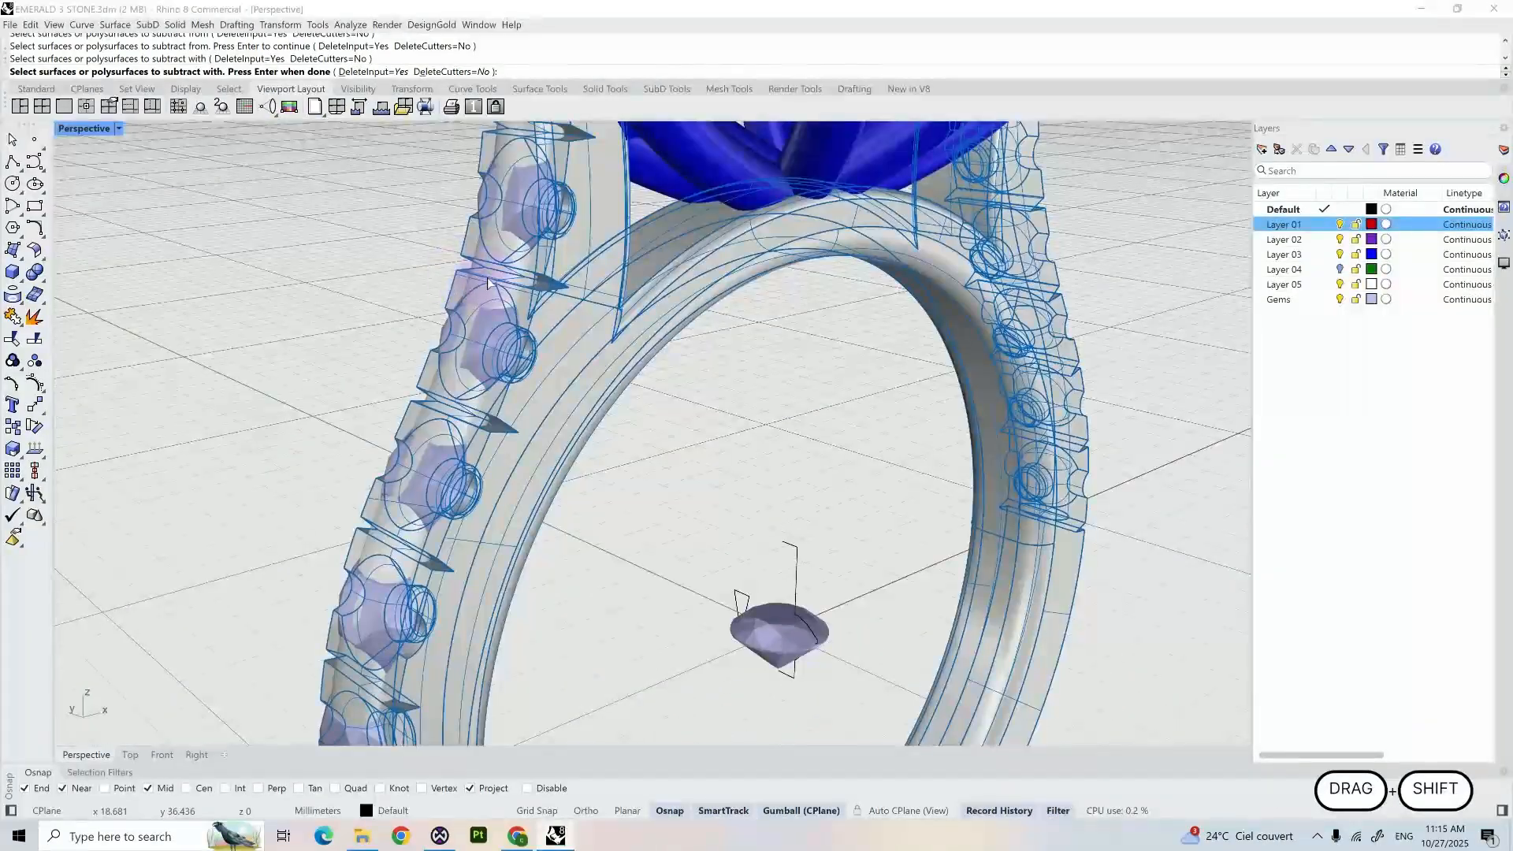
scroll(485, 278, up, 3)
click(449, 306)
scroll(456, 313, down, 5)
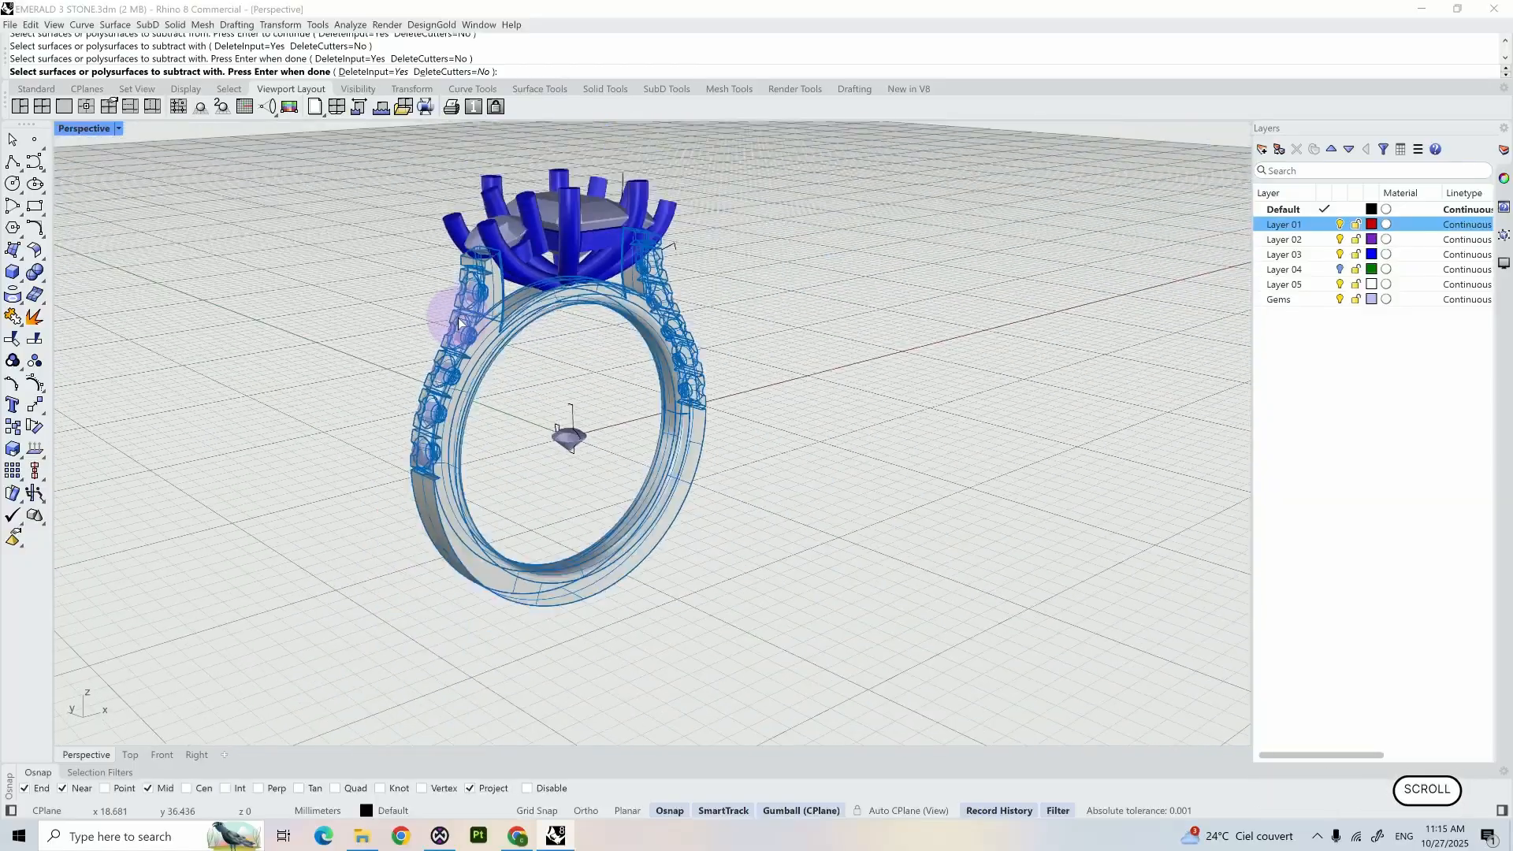
key(Return)
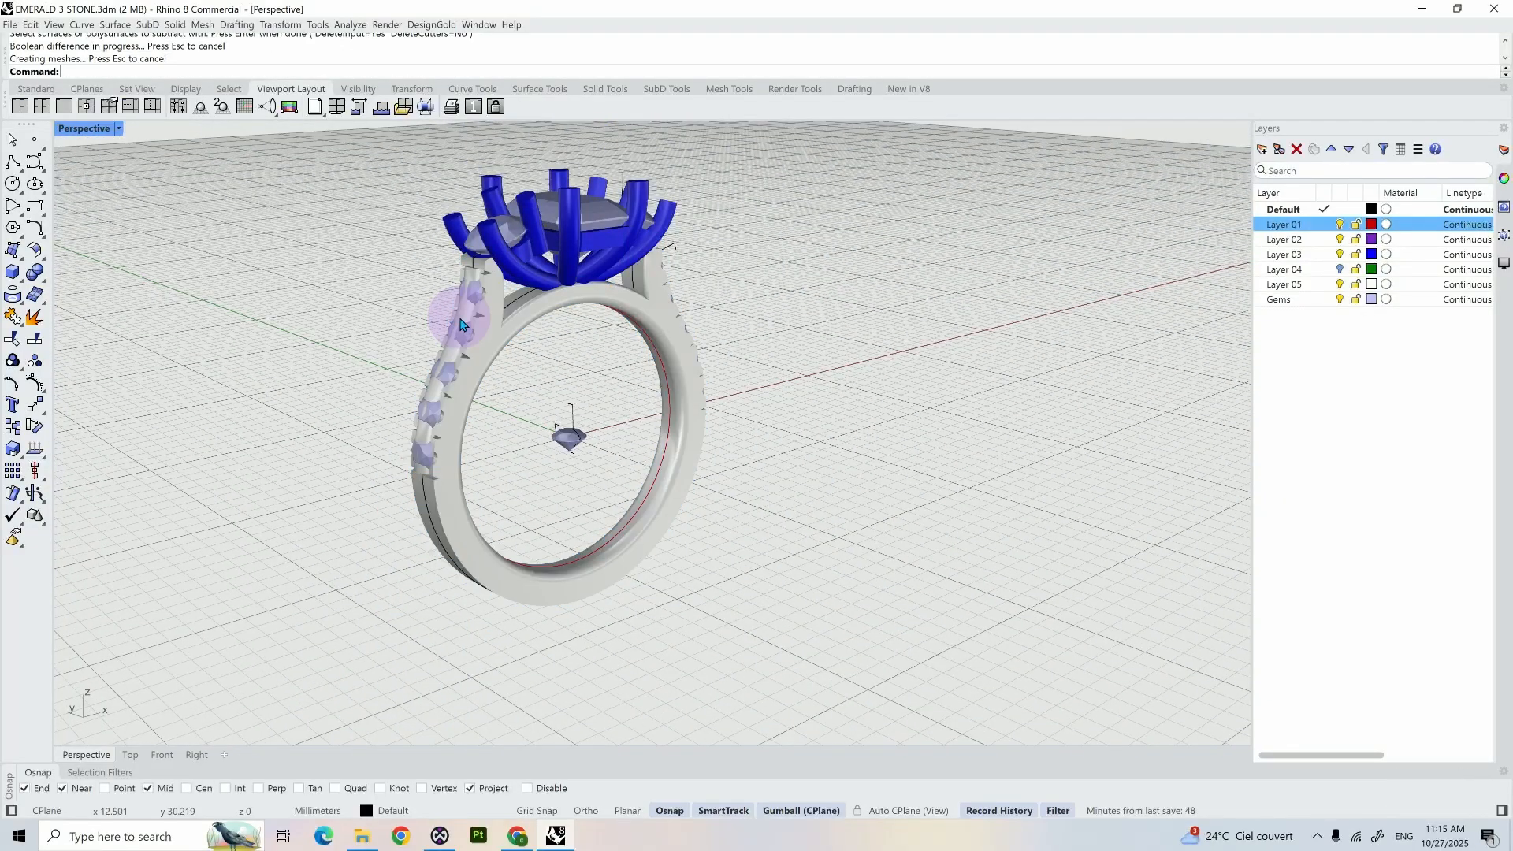
- Hide the two cutter pipes on the ring's shoulders
right_drag(464, 323, 716, 270)
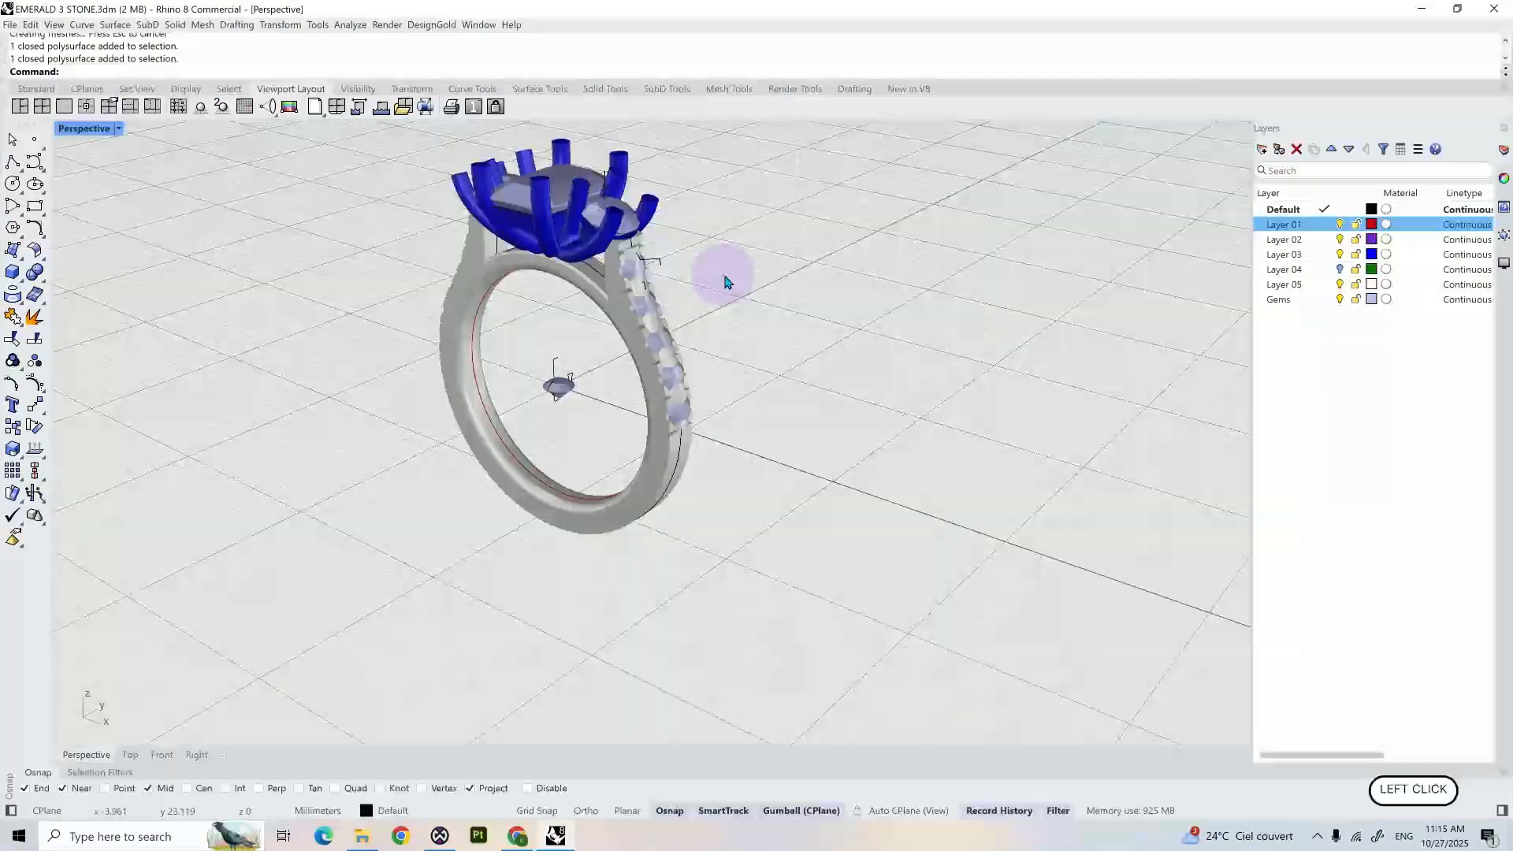
click(638, 293)
click(523, 365)
scroll(596, 346, up, 3)
click(676, 238)
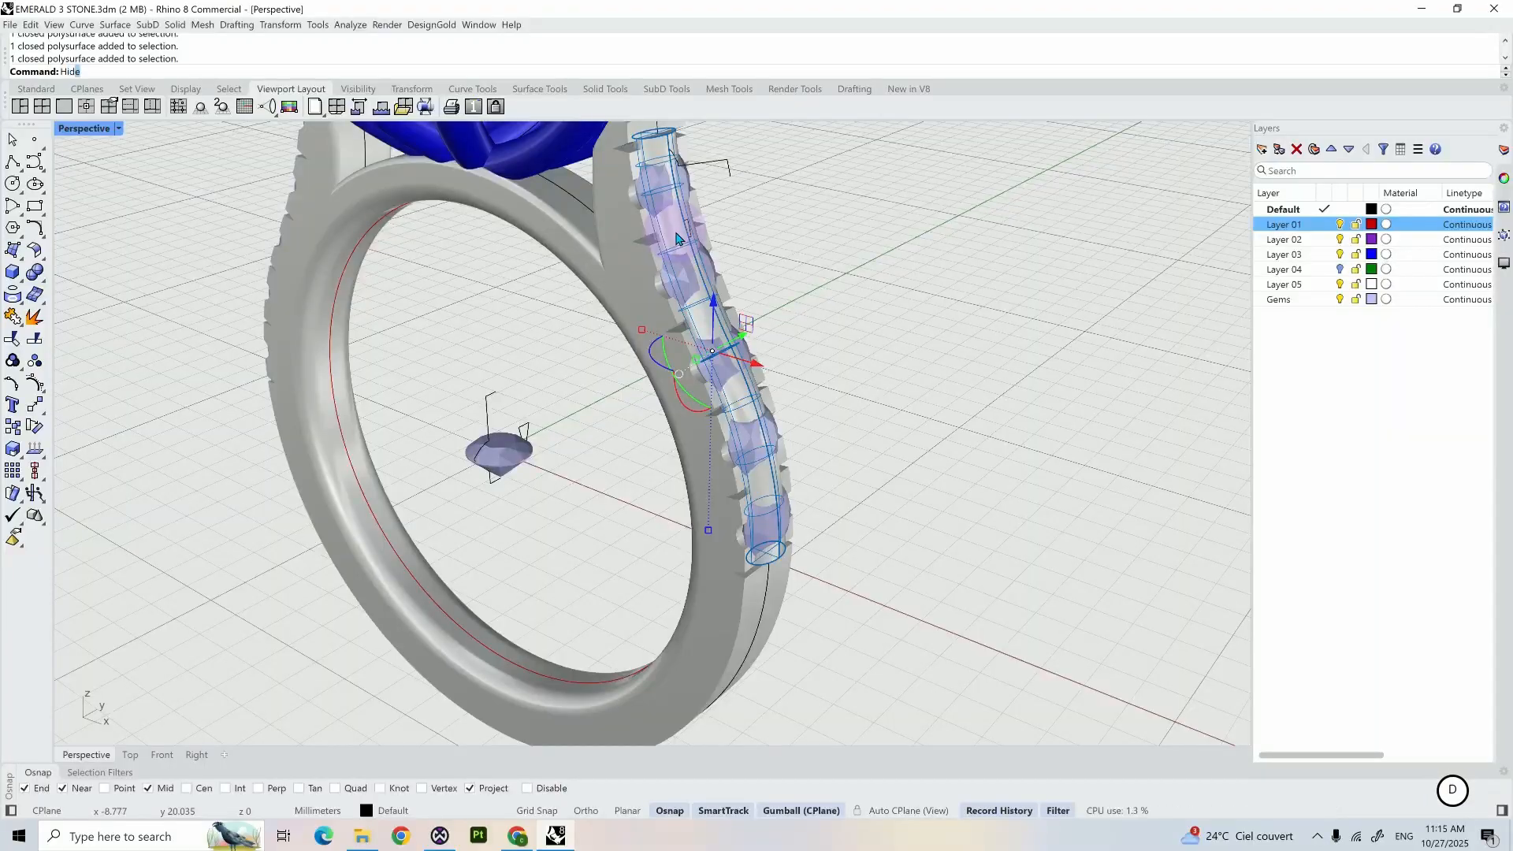
key(Return)
shift+click(676, 238)
right_drag(676, 238, 504, 251)
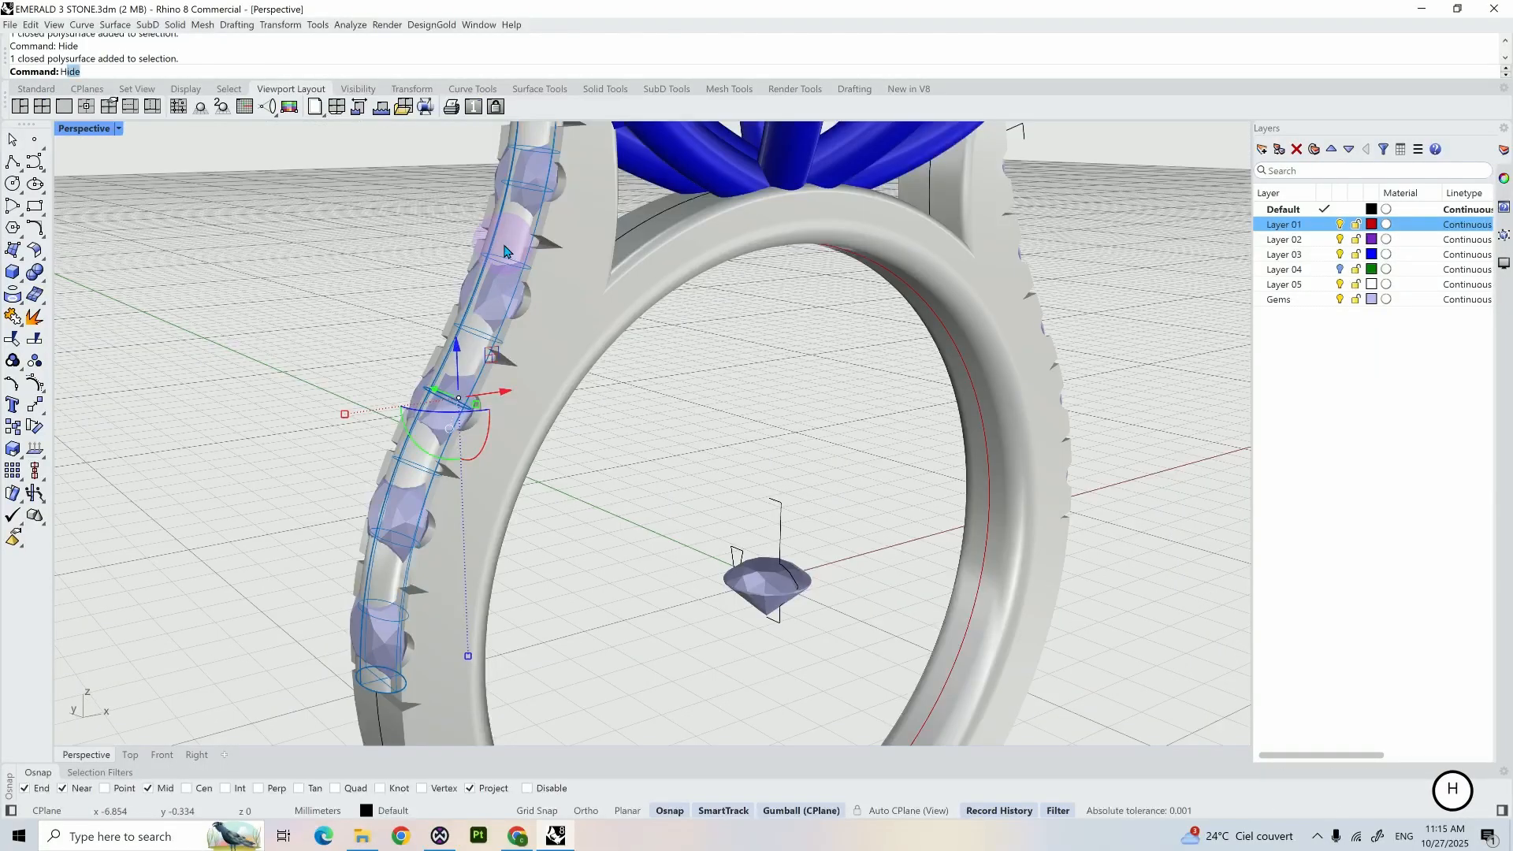
key(Return)
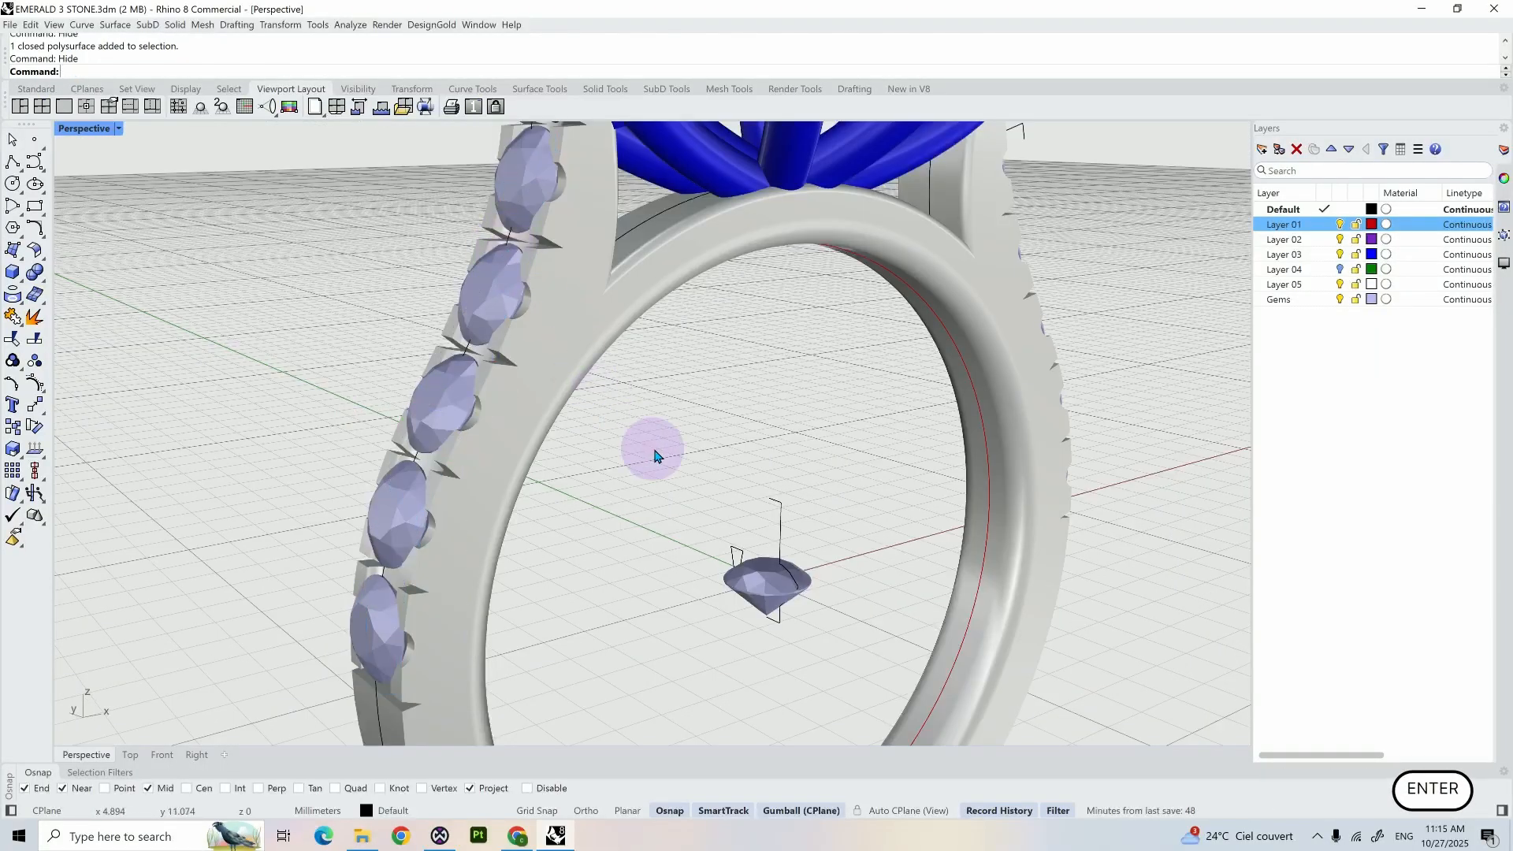
- Fillet the two outer edges of the plain lower shank, below the shoulder gems, with a 0.3 mm radius
right_drag(651, 446, 777, 428)
scroll(709, 454, down, 5)
scroll(611, 455, up, 3)
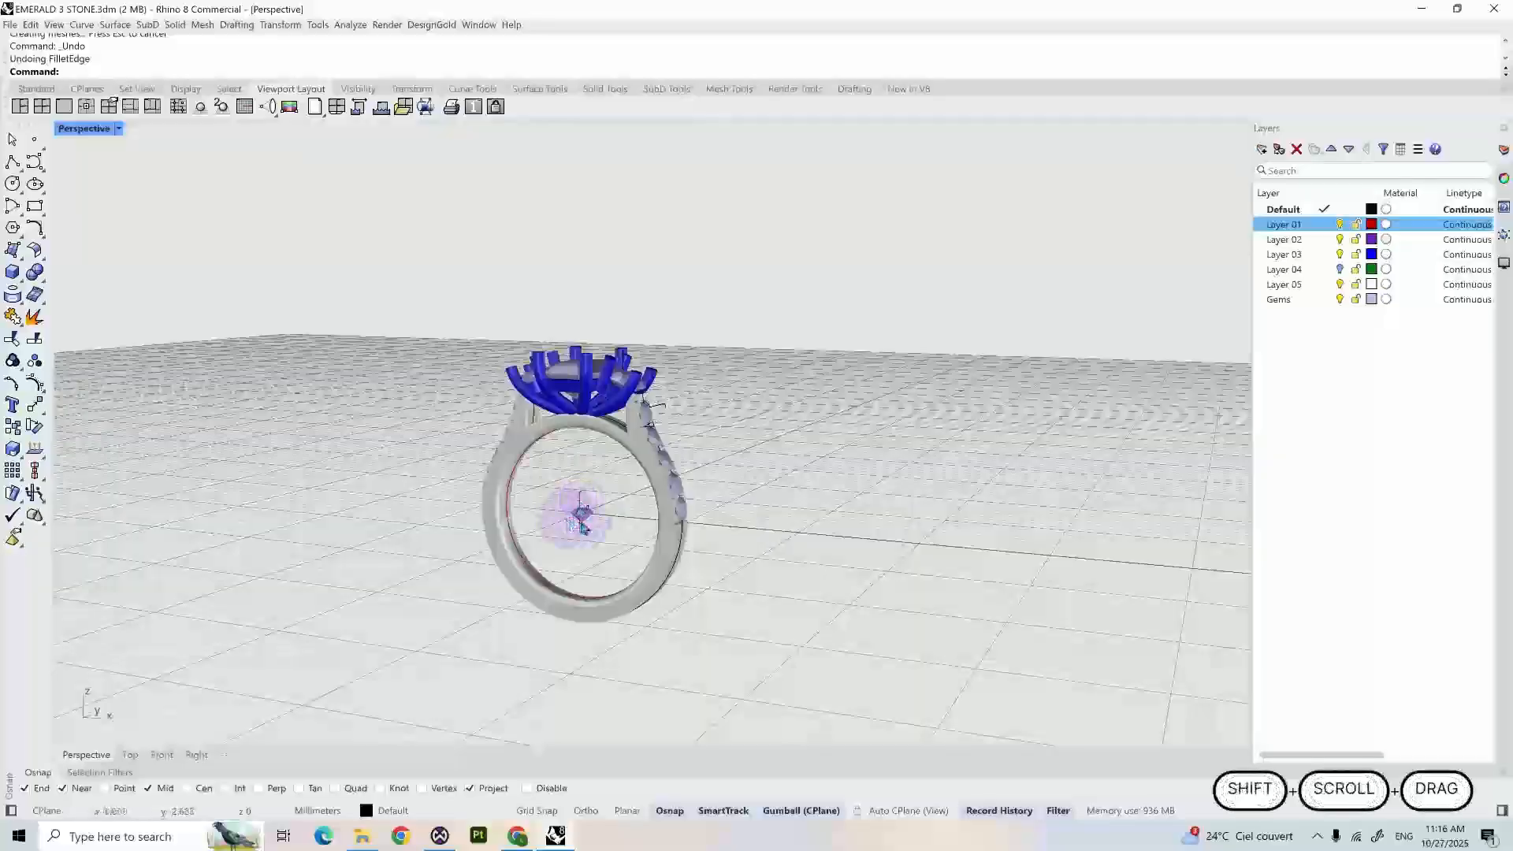
right_drag(574, 517, 550, 489)
scroll(594, 540, up, 5)
scroll(551, 490, down, 2)
shift+right_drag(665, 498, 646, 471)
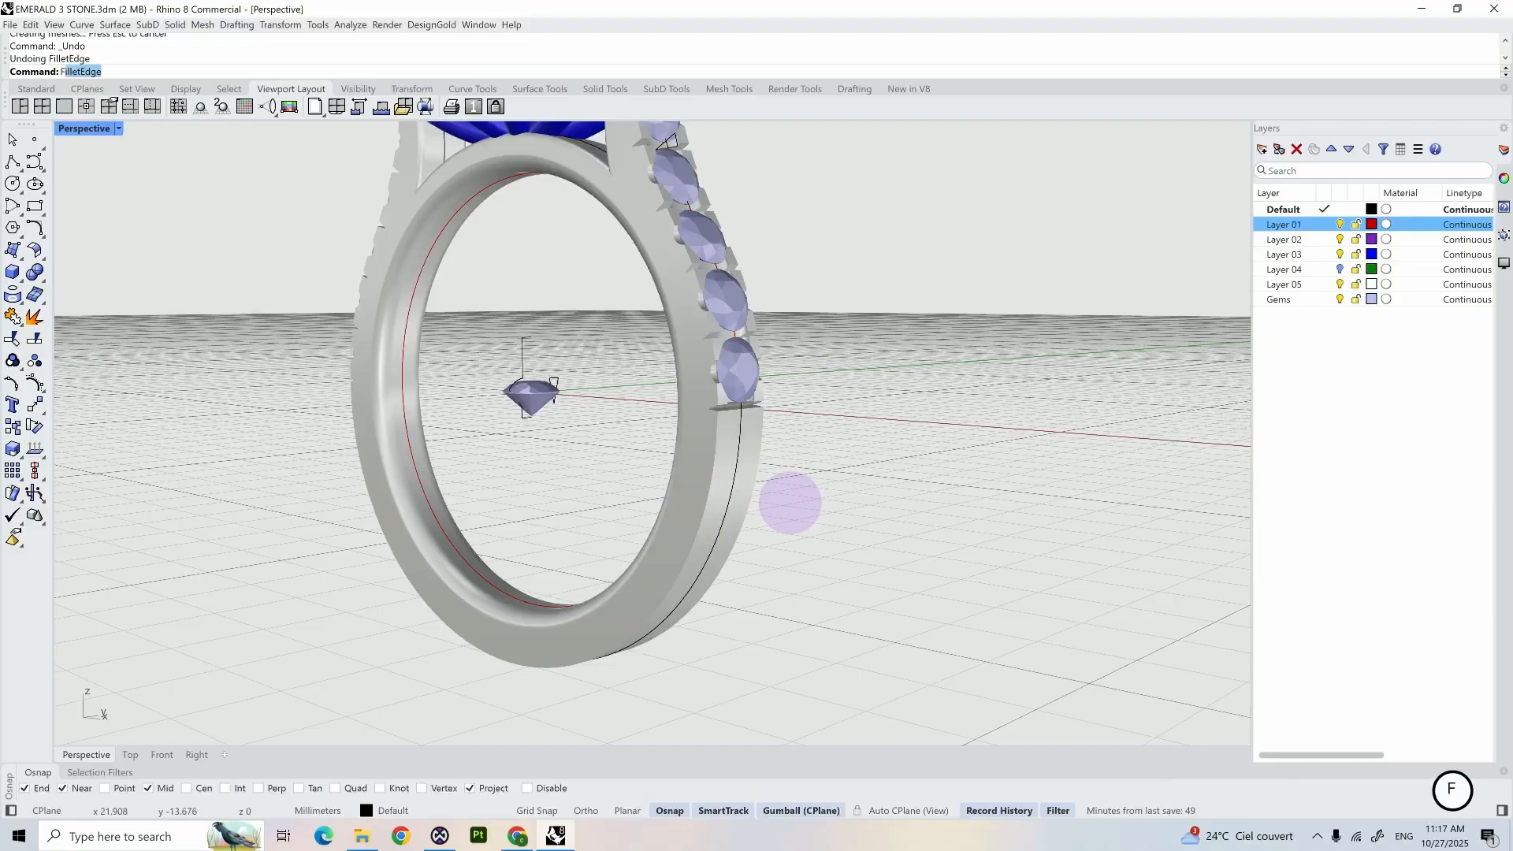
key(Return)
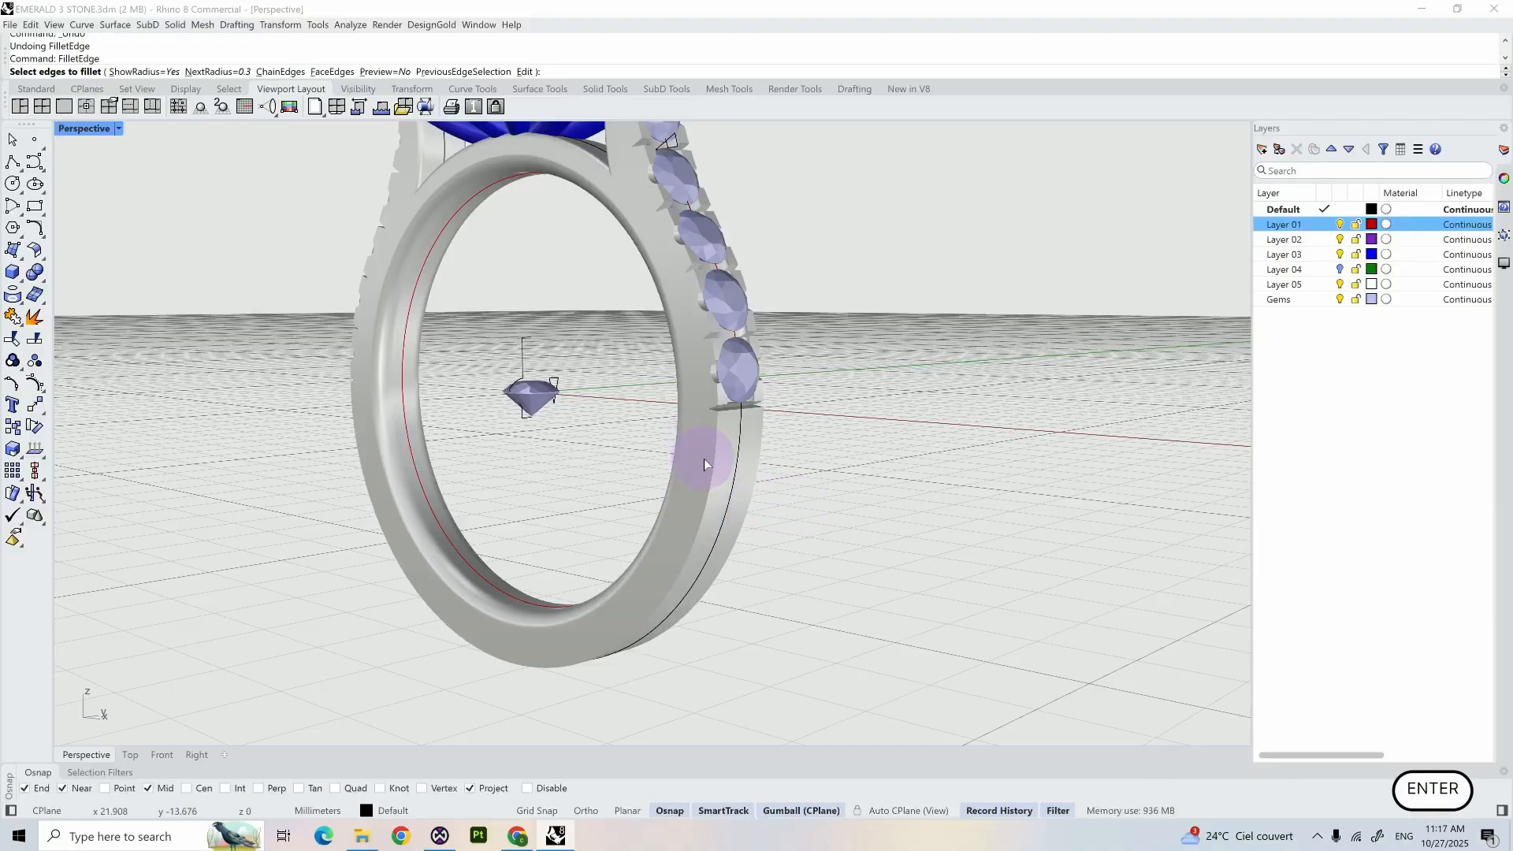
scroll(703, 458, up, 5)
click(723, 453)
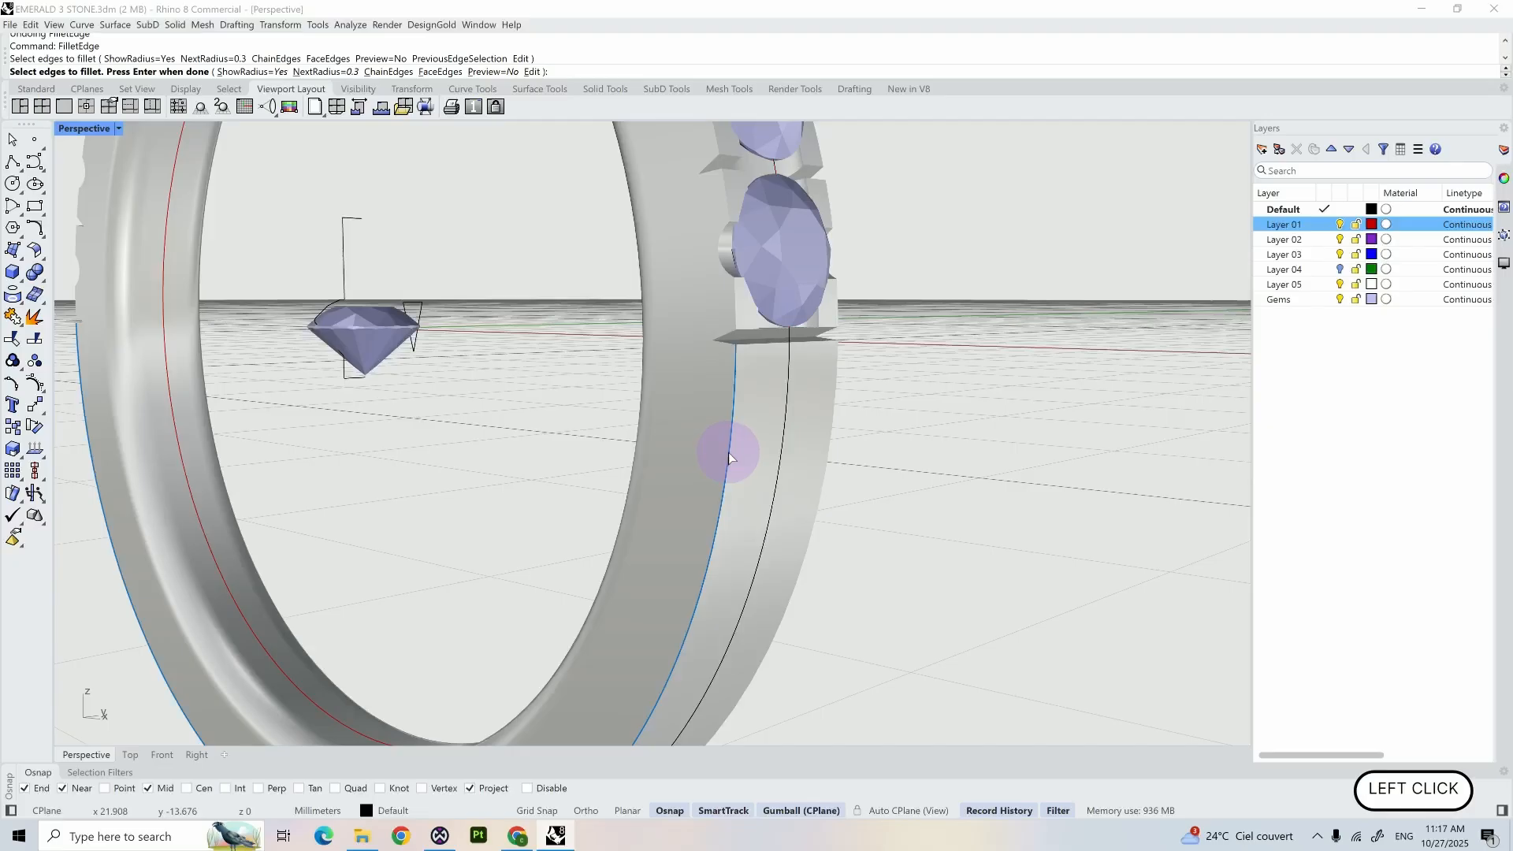
click(831, 419)
key(Return)
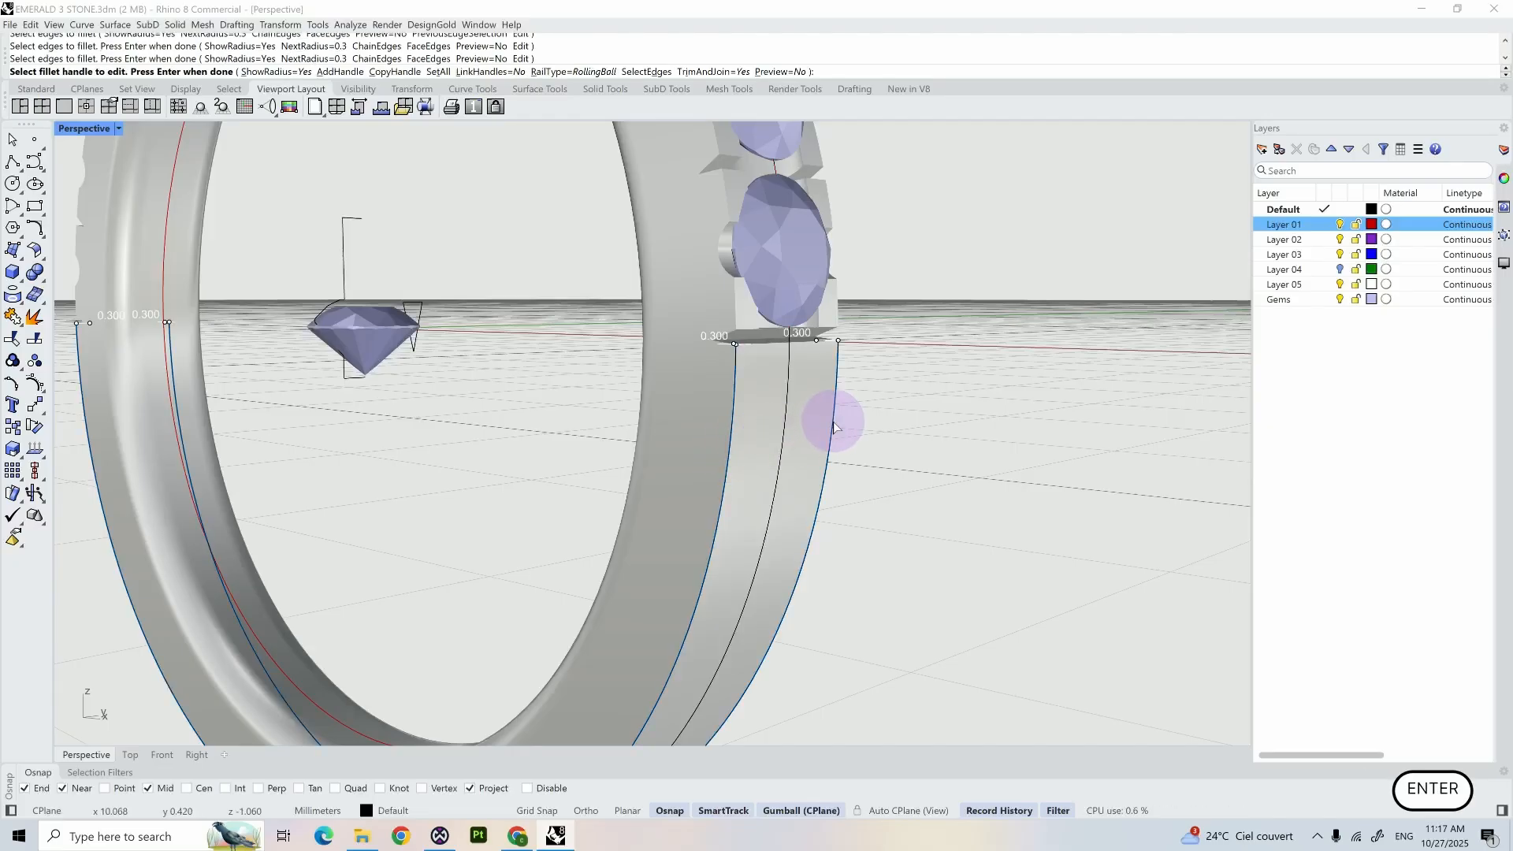
key(Return)
- Examine the filleted shank edges, the shoulder gems and the whole ring from several angles
scroll(835, 427, down, 5)
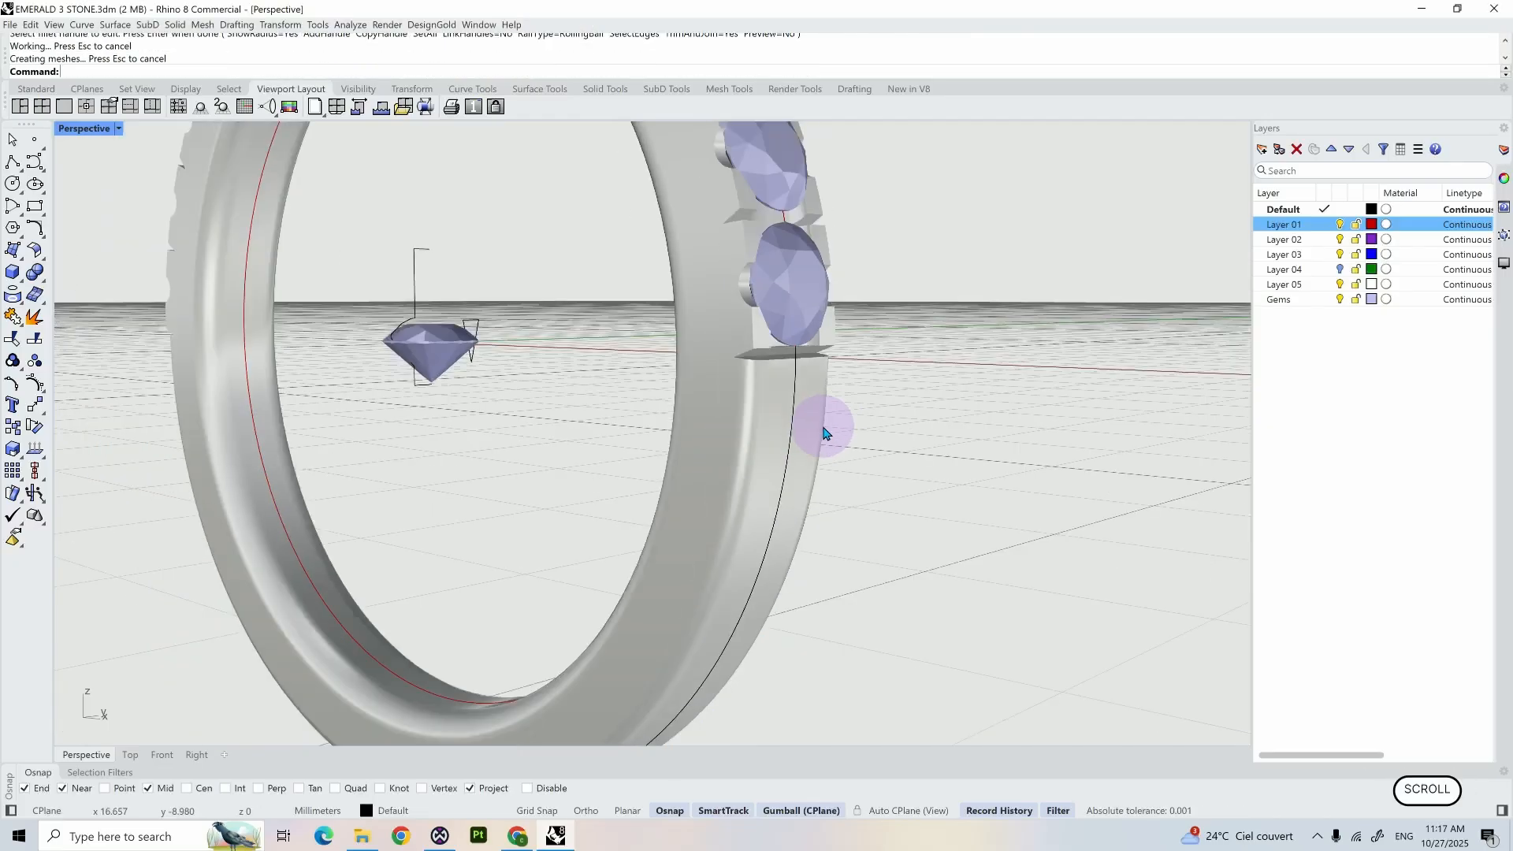
right_drag(821, 423, 801, 452)
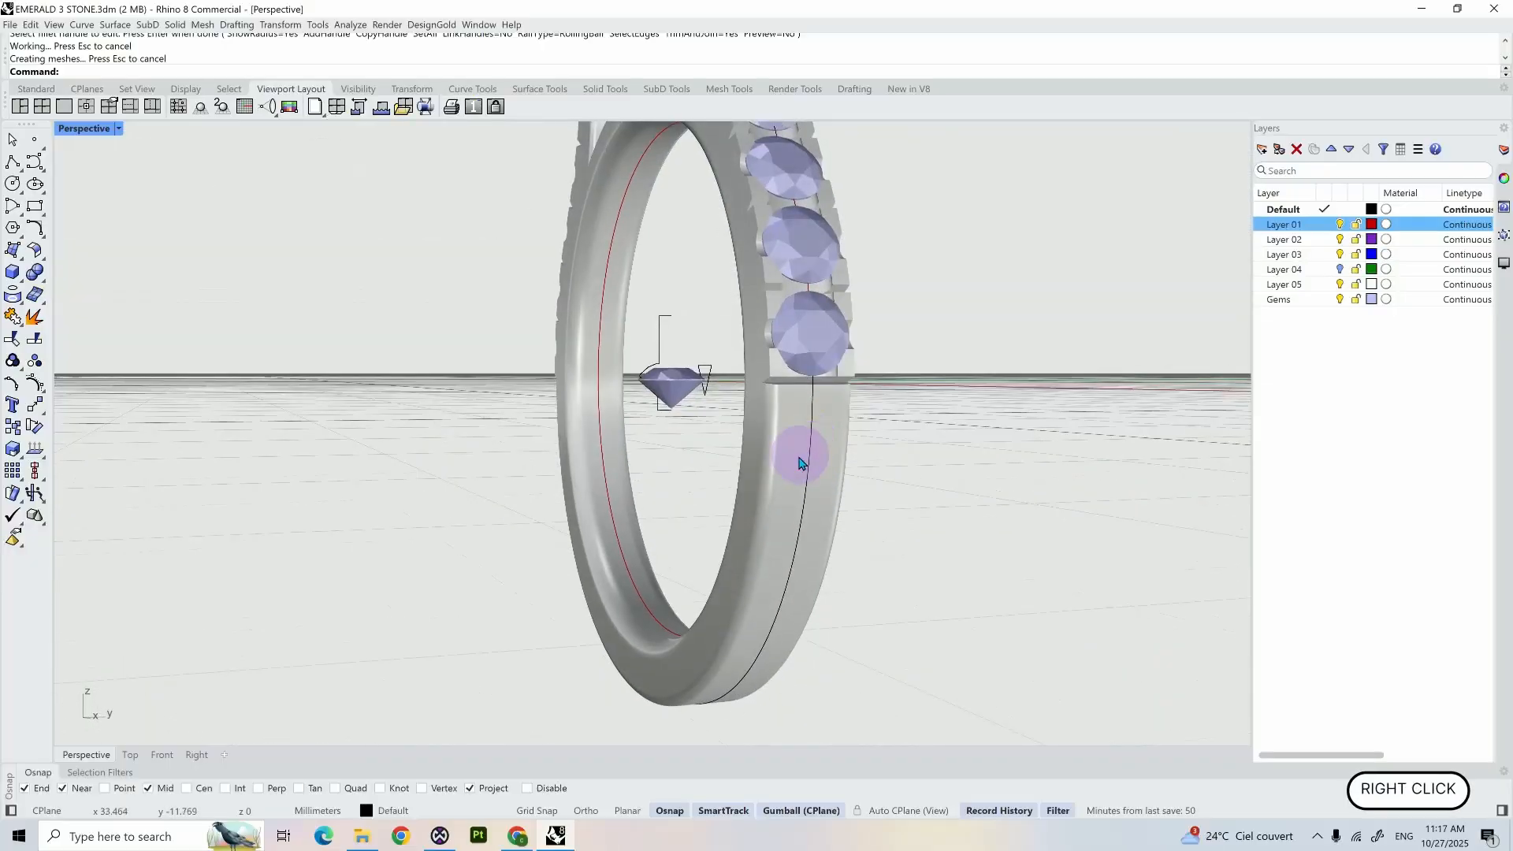
scroll(800, 450, down, 5)
scroll(821, 470, up, 8)
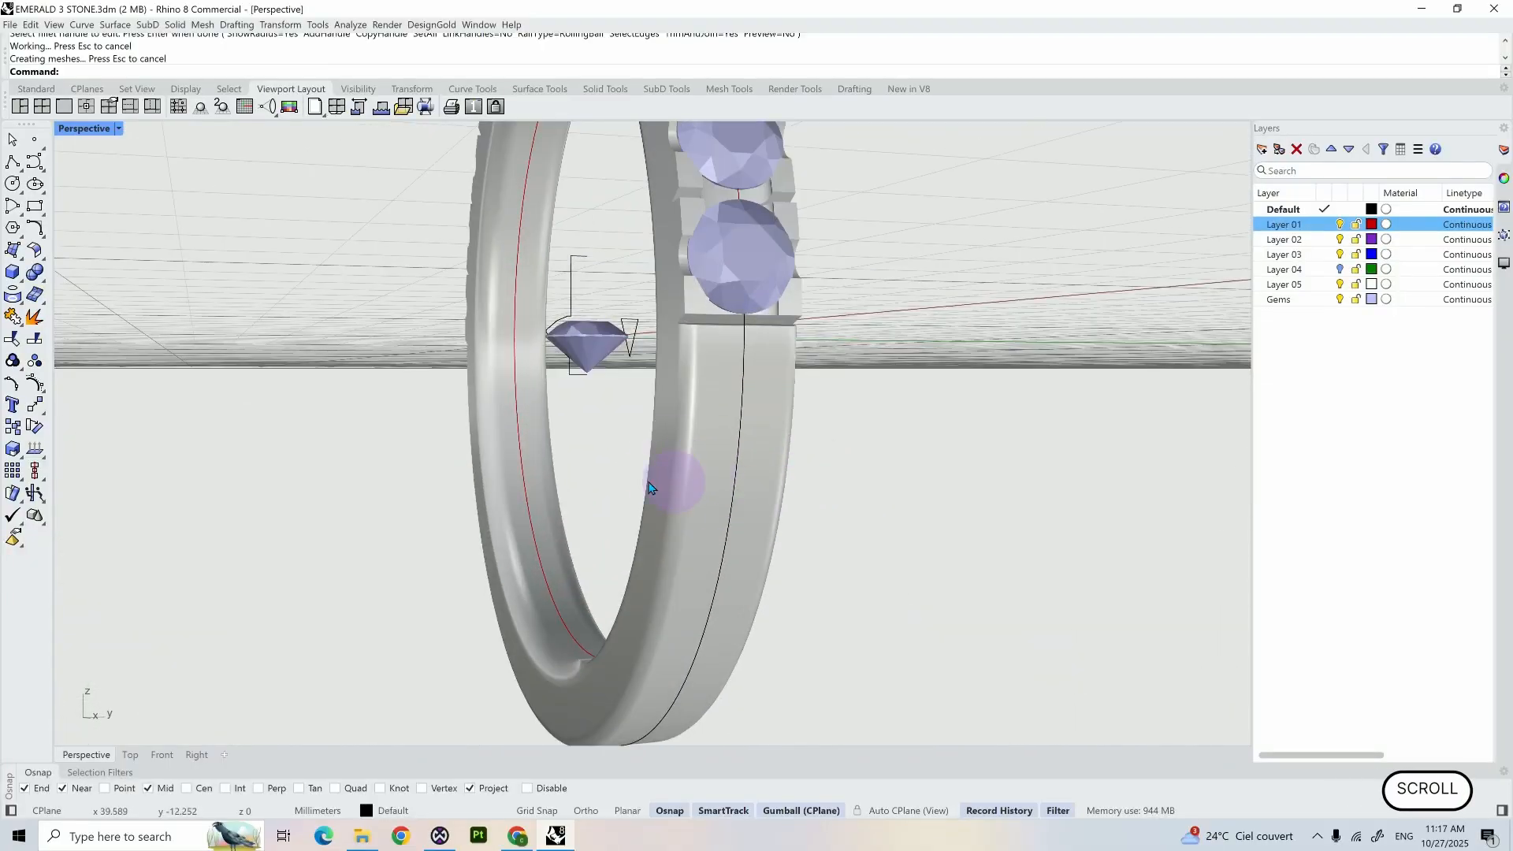
right_drag(584, 504, 651, 517)
scroll(619, 512, down, 5)
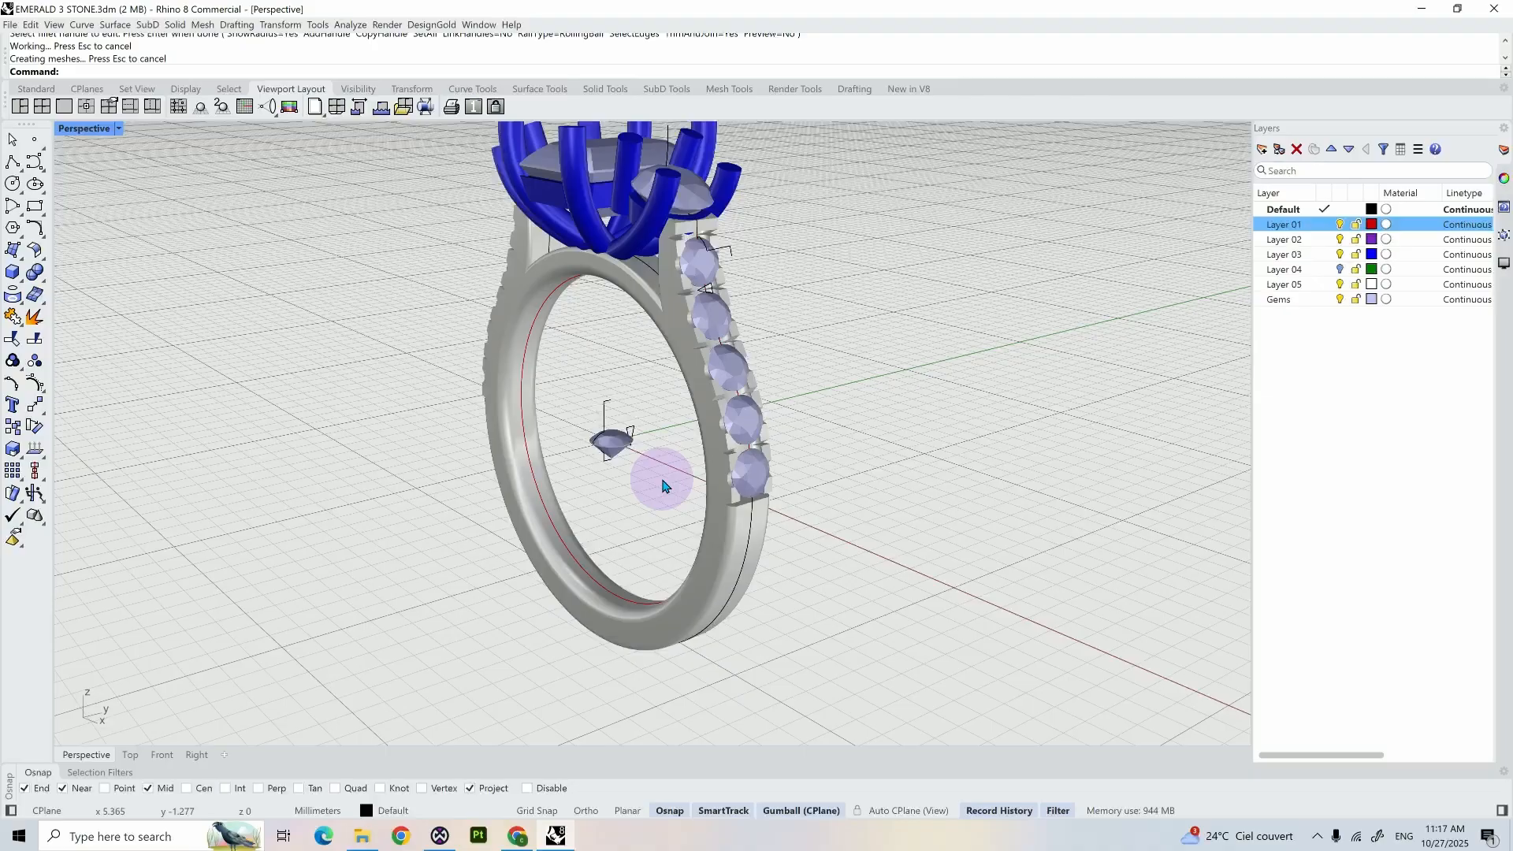
scroll(662, 486, down, 3)
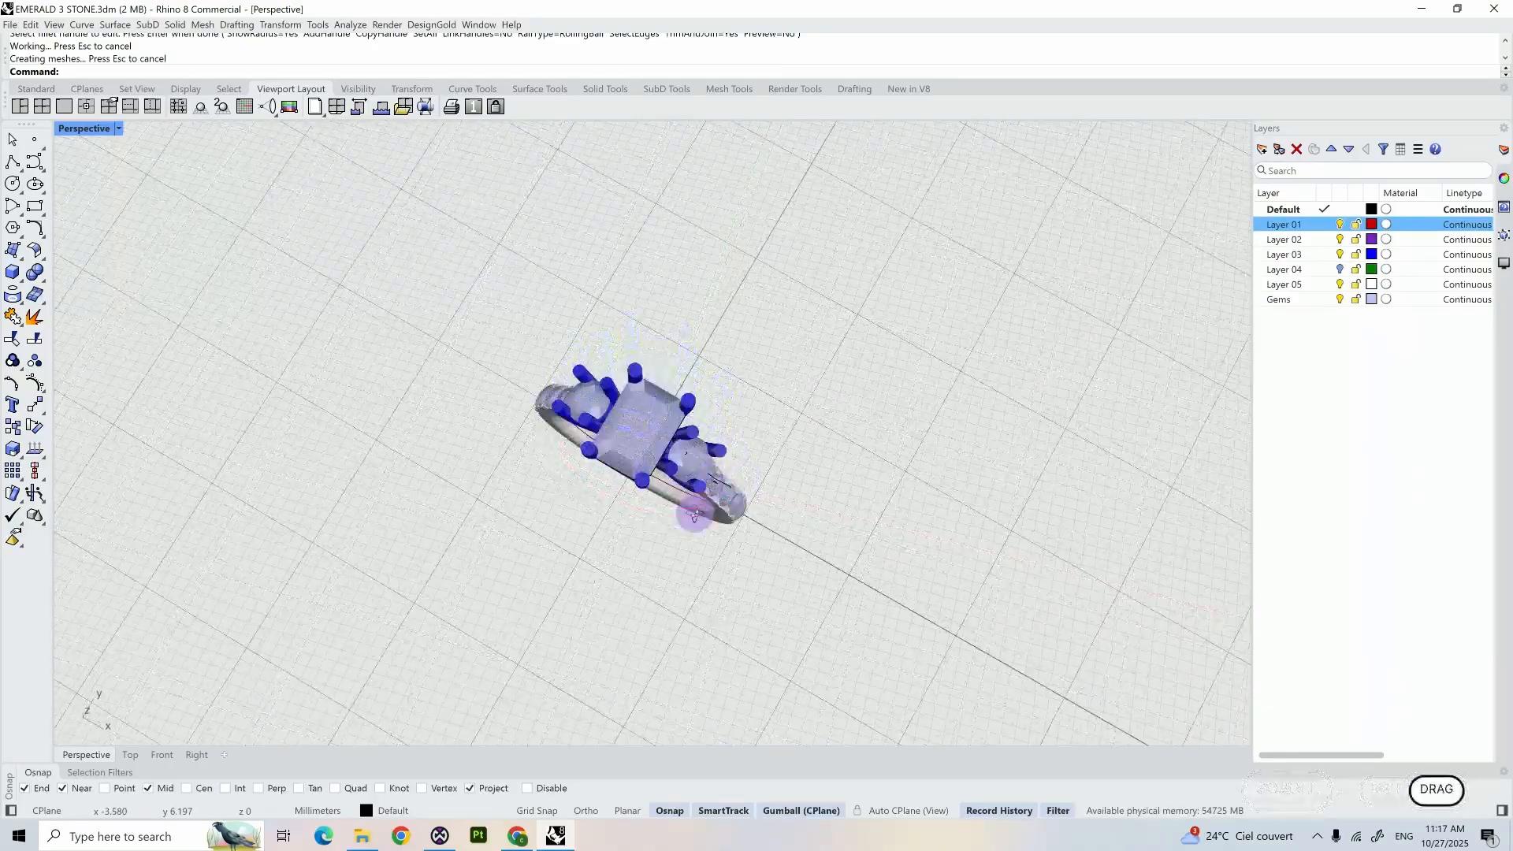
scroll(672, 507, up, 6)
scroll(673, 504, down, 5)
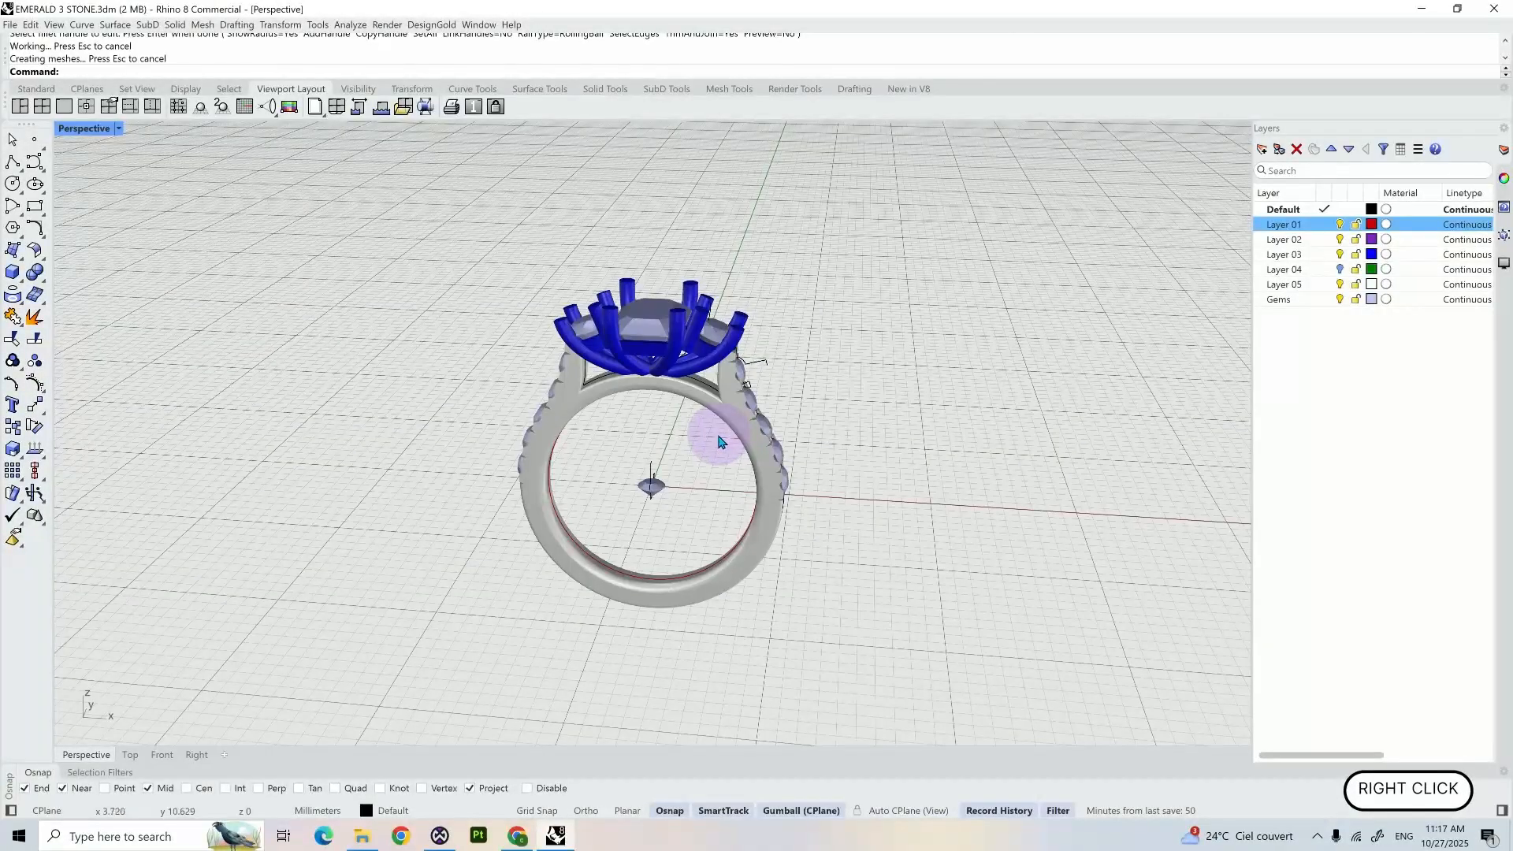
scroll(718, 436, up, 6)
scroll(718, 438, down, 4)
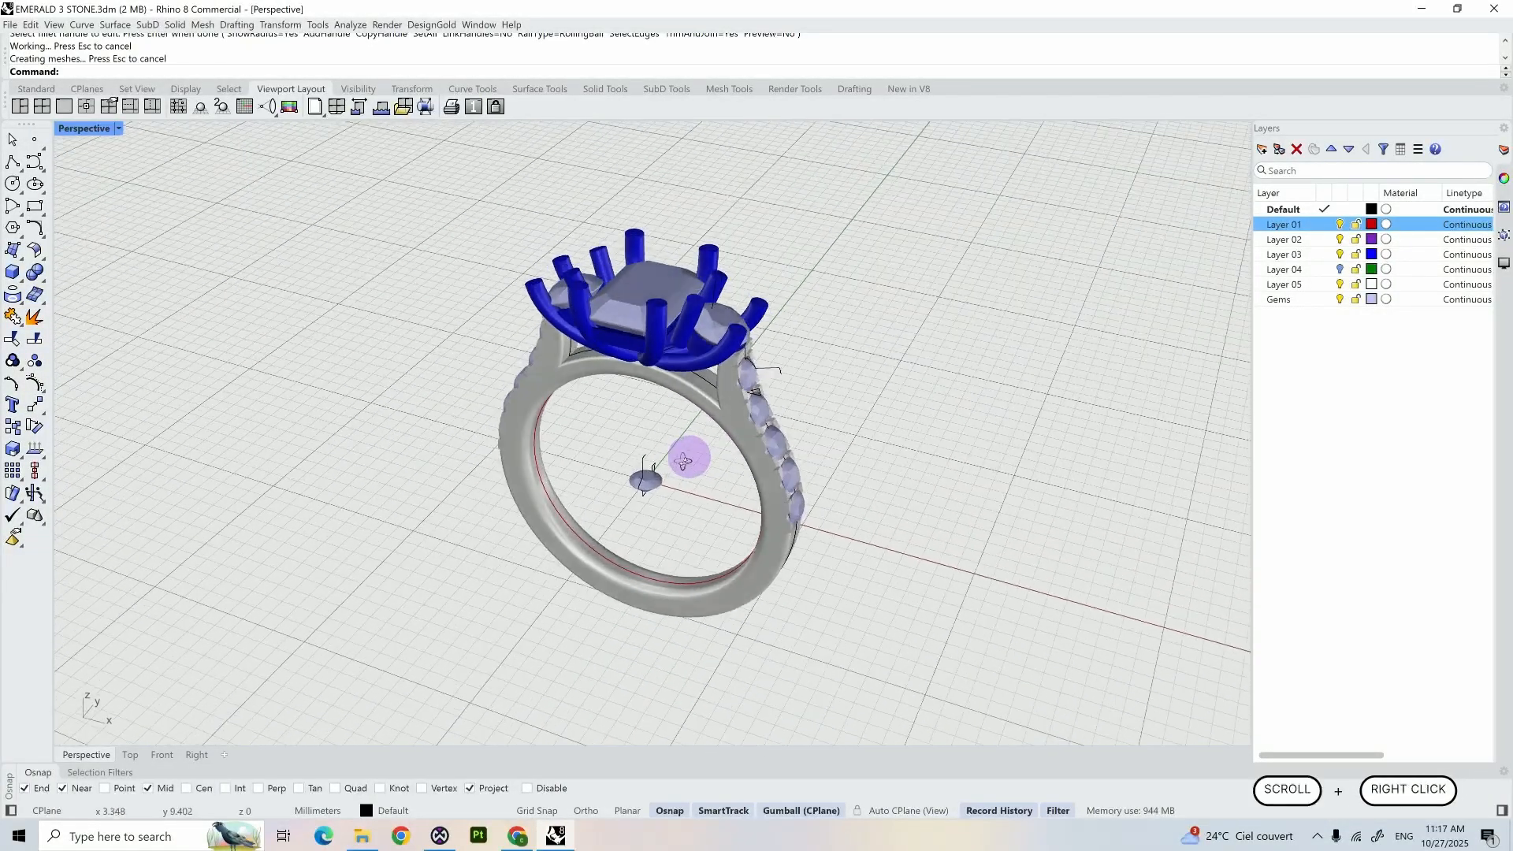